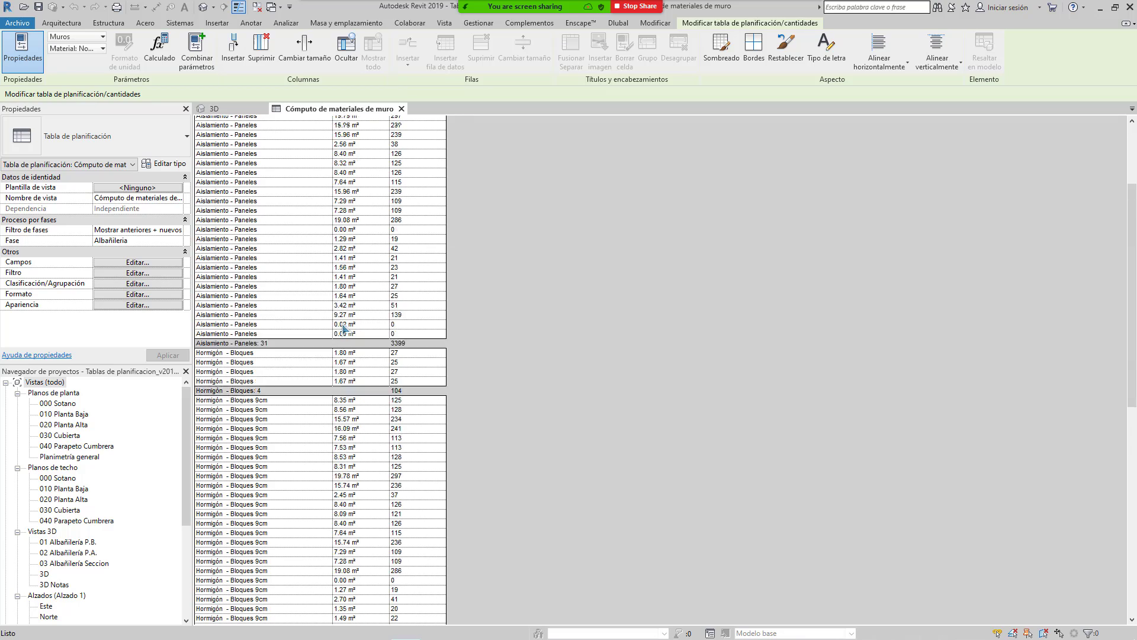
Step: Switch Revit from the wall materials schedule to the 3D view of the brick building
click(444, 23)
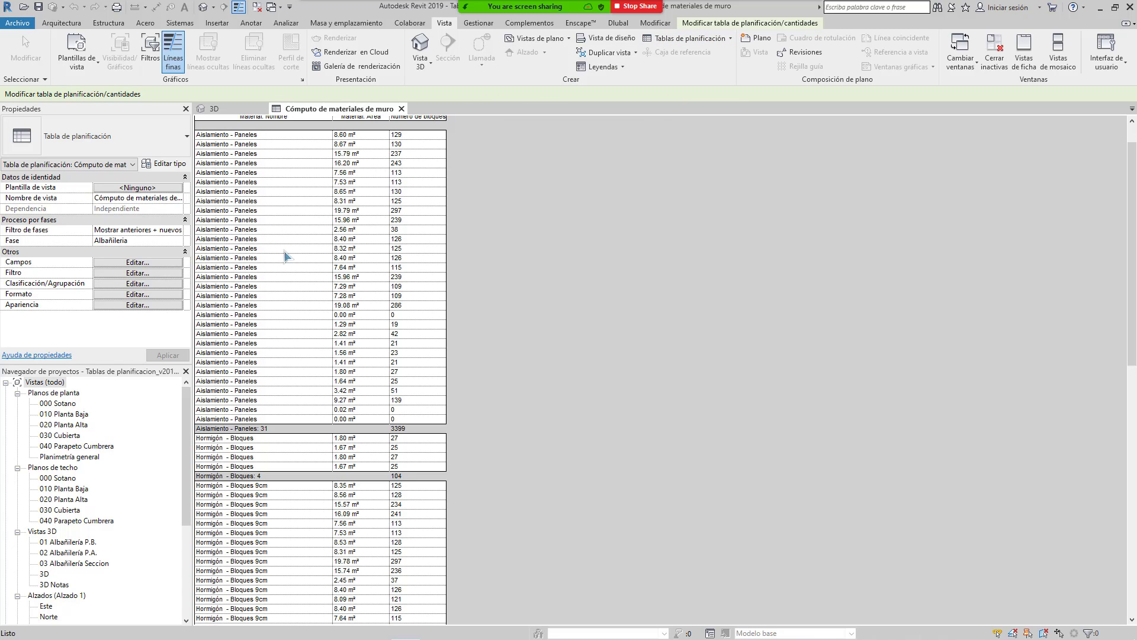
click(224, 109)
Step: Tile the open views side by side with WT and adjust the 3D view
key(w)
key(t)
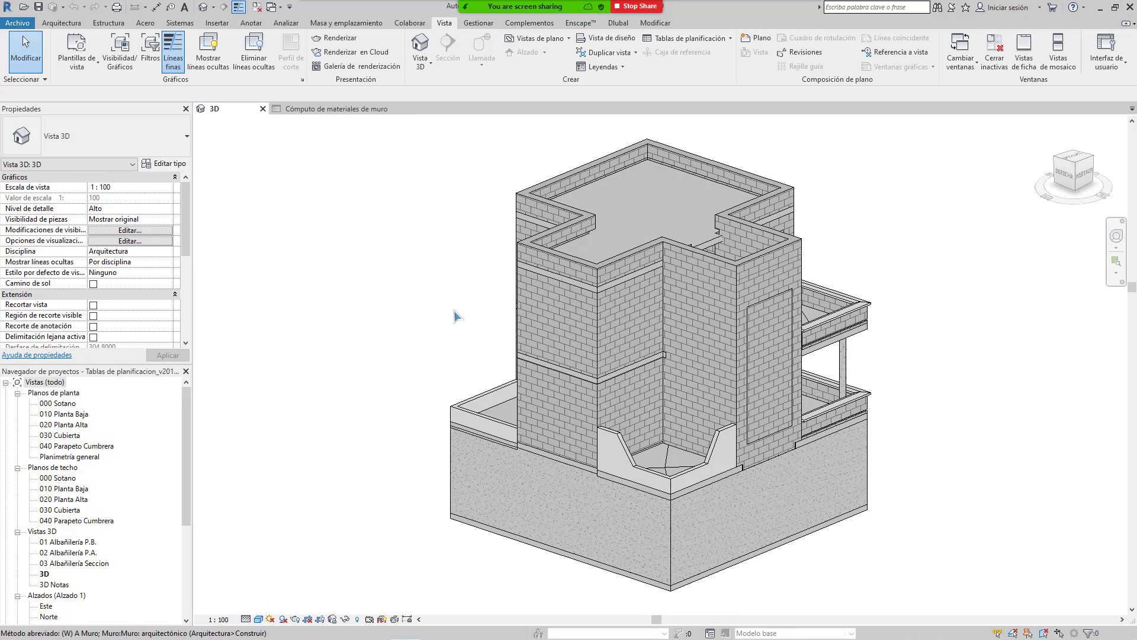
middle_drag(557, 308, 376, 332)
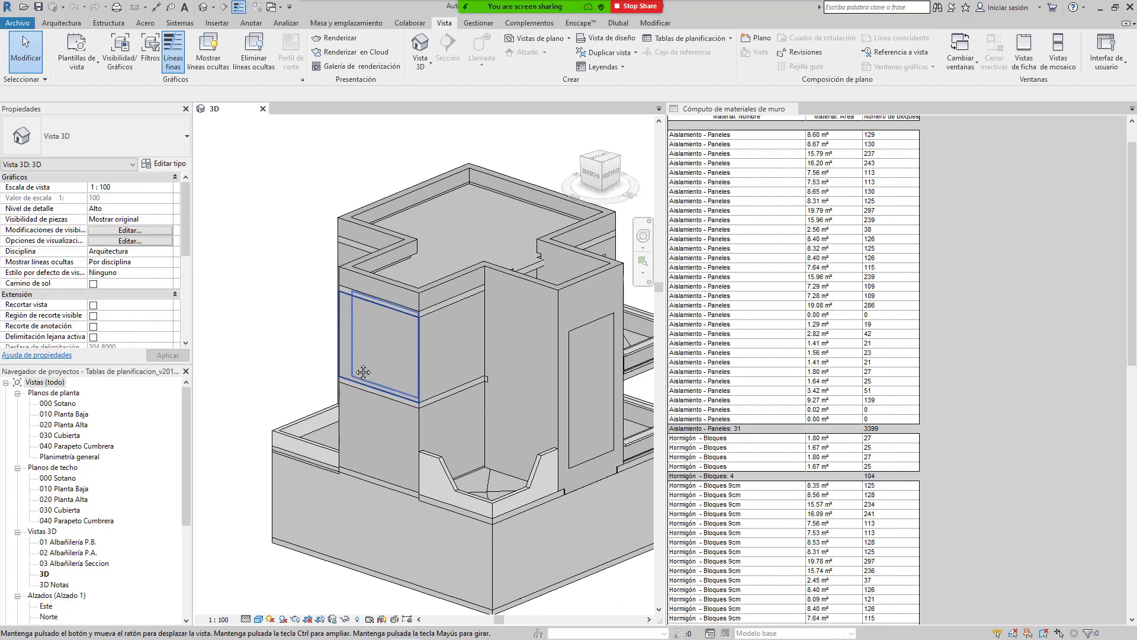
scroll(118, 511, down, 1)
scroll(119, 511, down, 3)
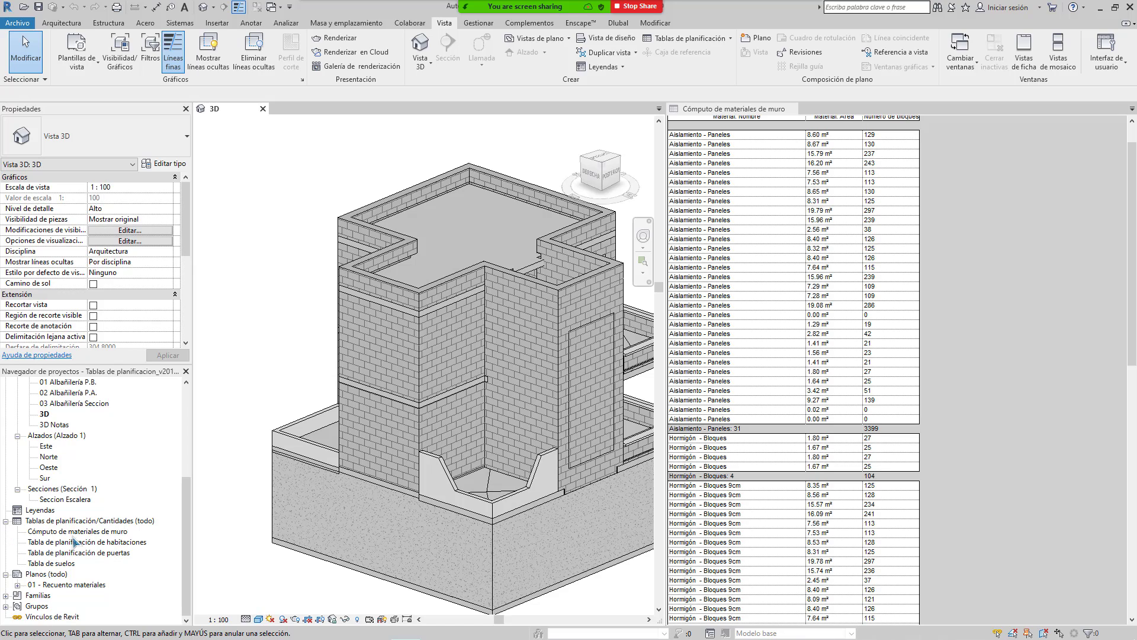
Step: Look through the rooms, doors and floors schedules, then return to the wall materials schedule
click(76, 531)
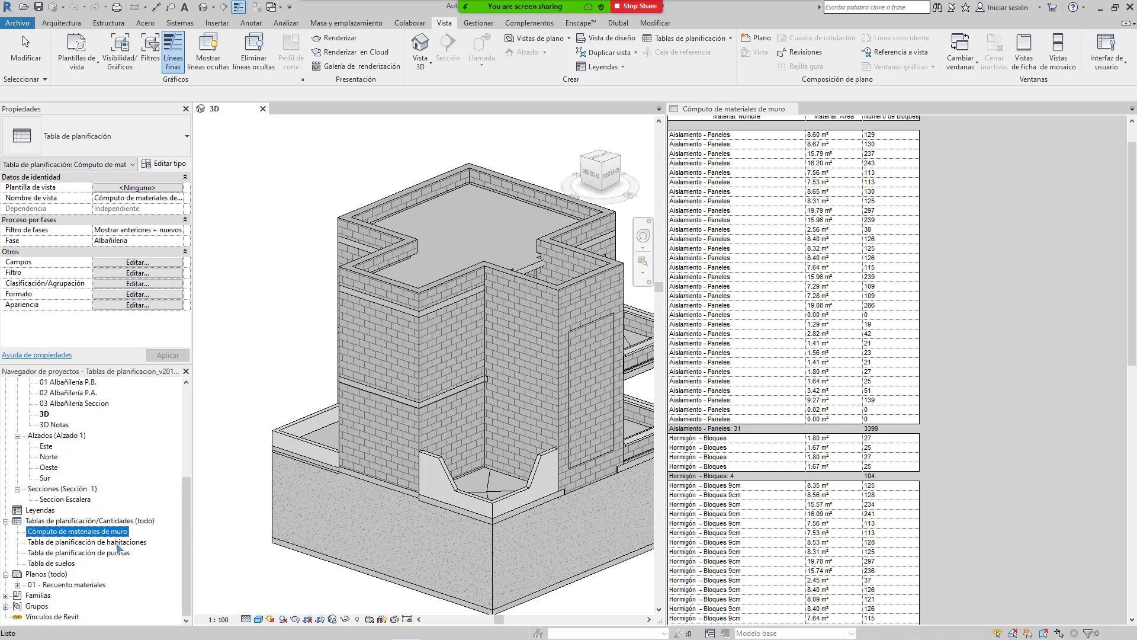
click(121, 543)
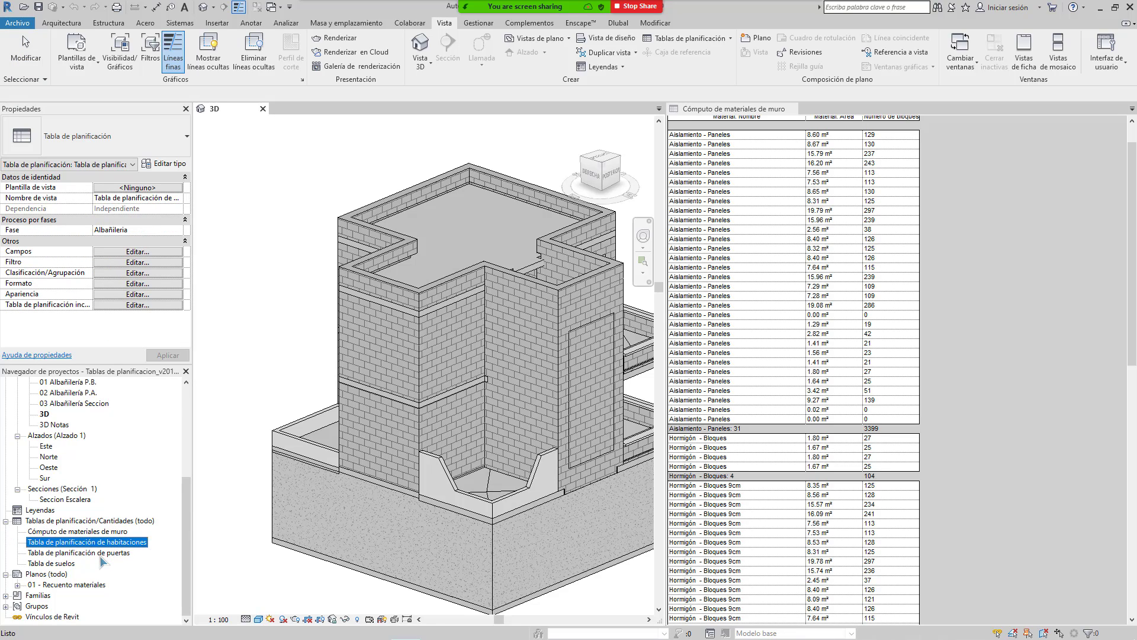
click(107, 553)
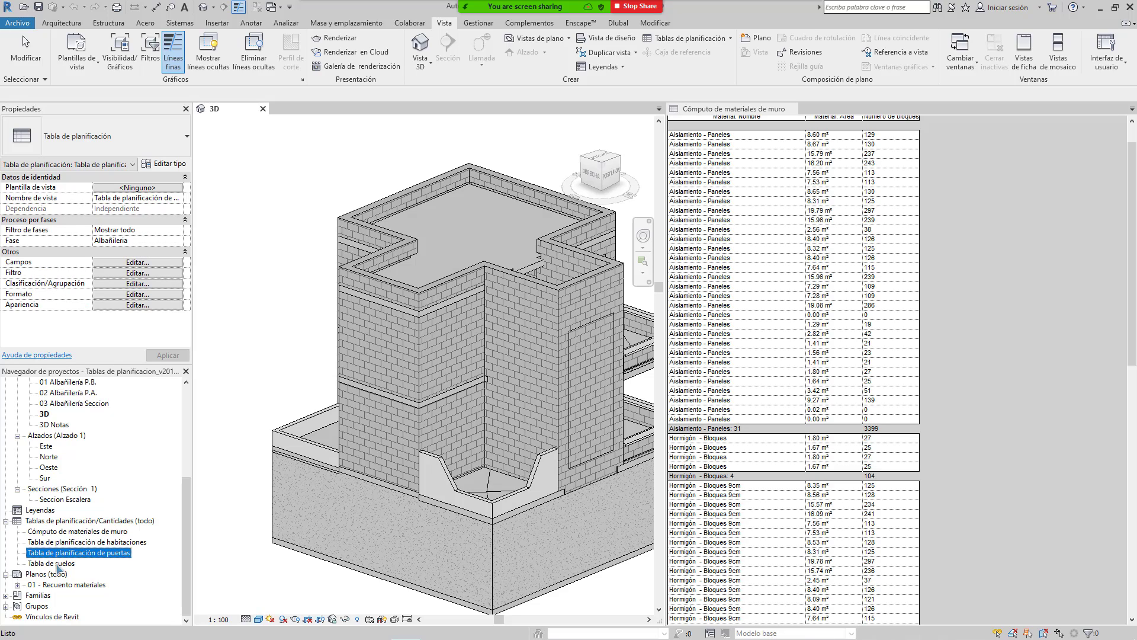
click(59, 565)
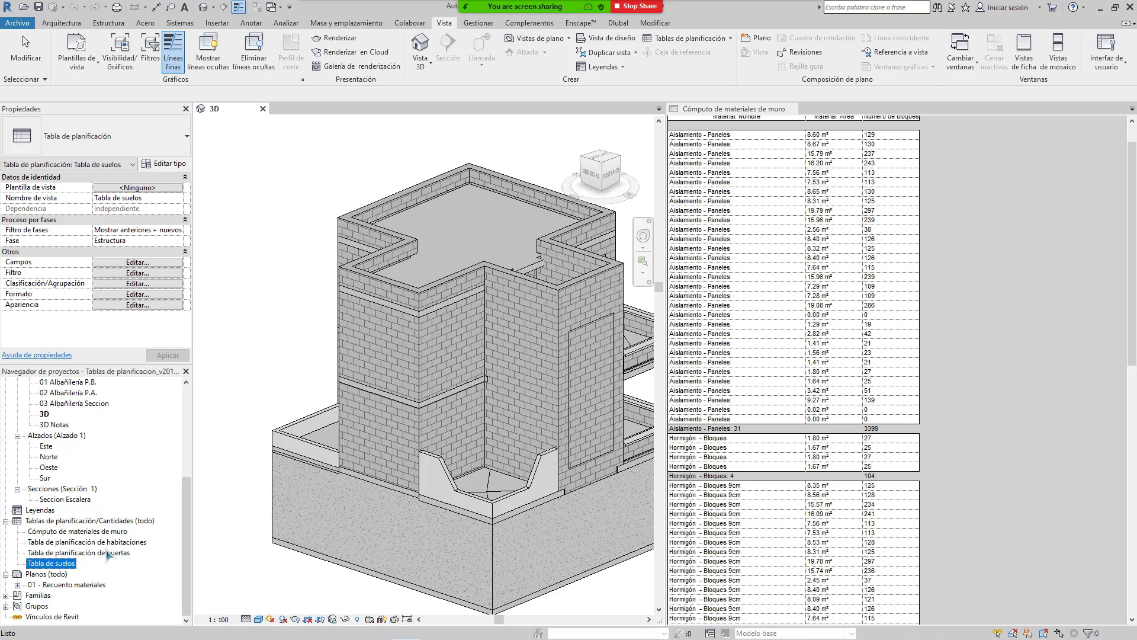
click(96, 553)
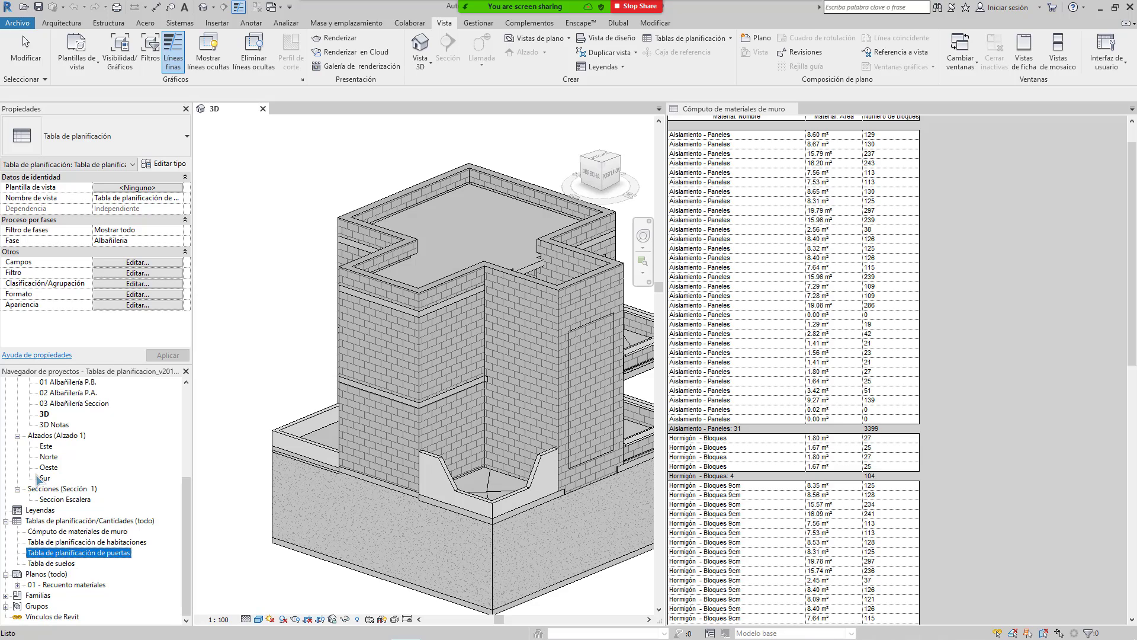
click(51, 564)
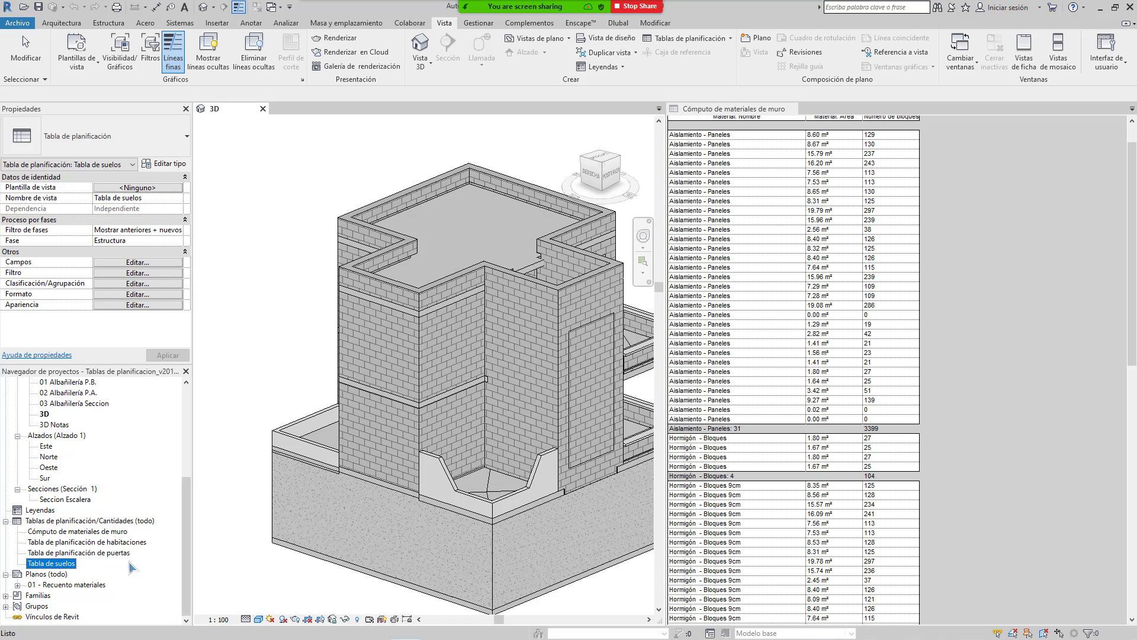
click(89, 531)
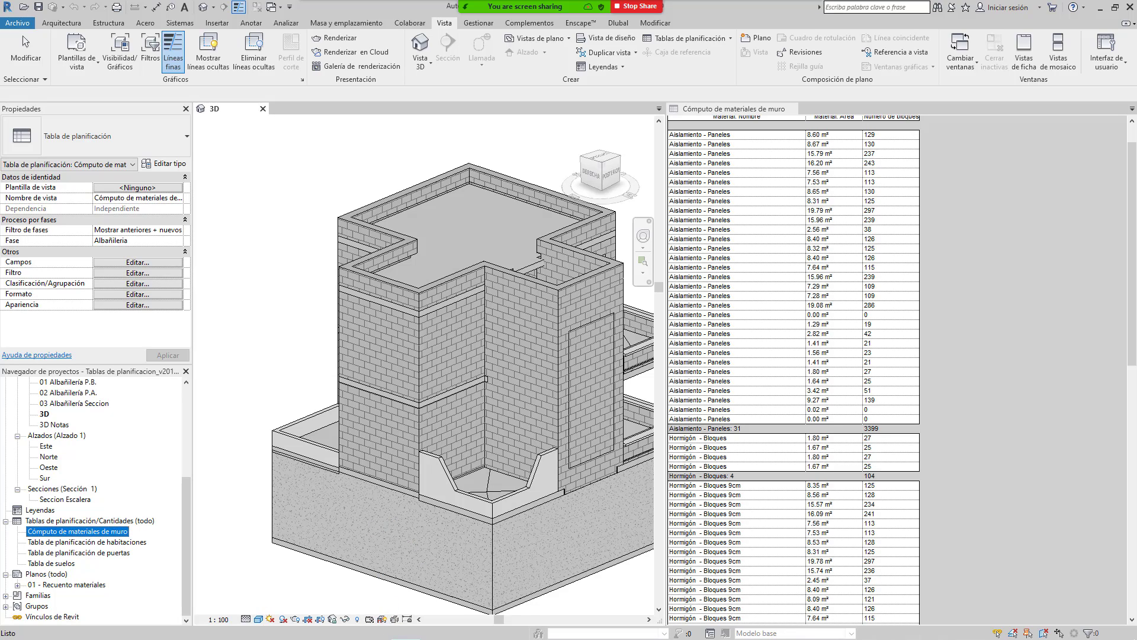
Step: In the wall materials schedule, select the 2.56 m² row to highlight that wall in 3D
click(136, 521)
click(104, 532)
scroll(751, 366, up, 2)
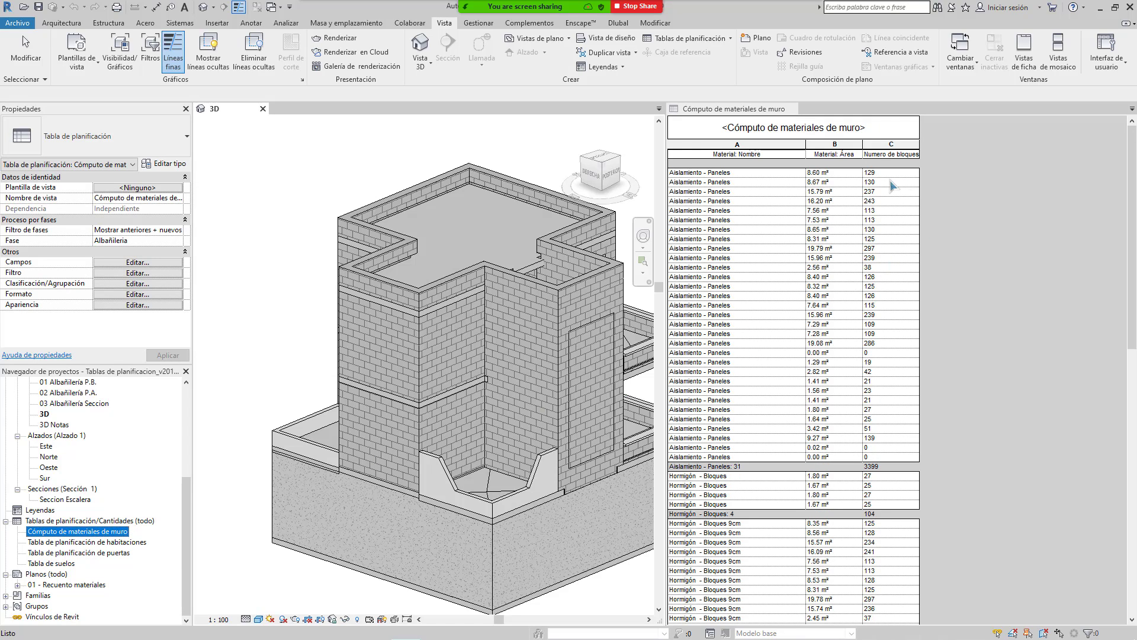
drag(891, 183, 888, 344)
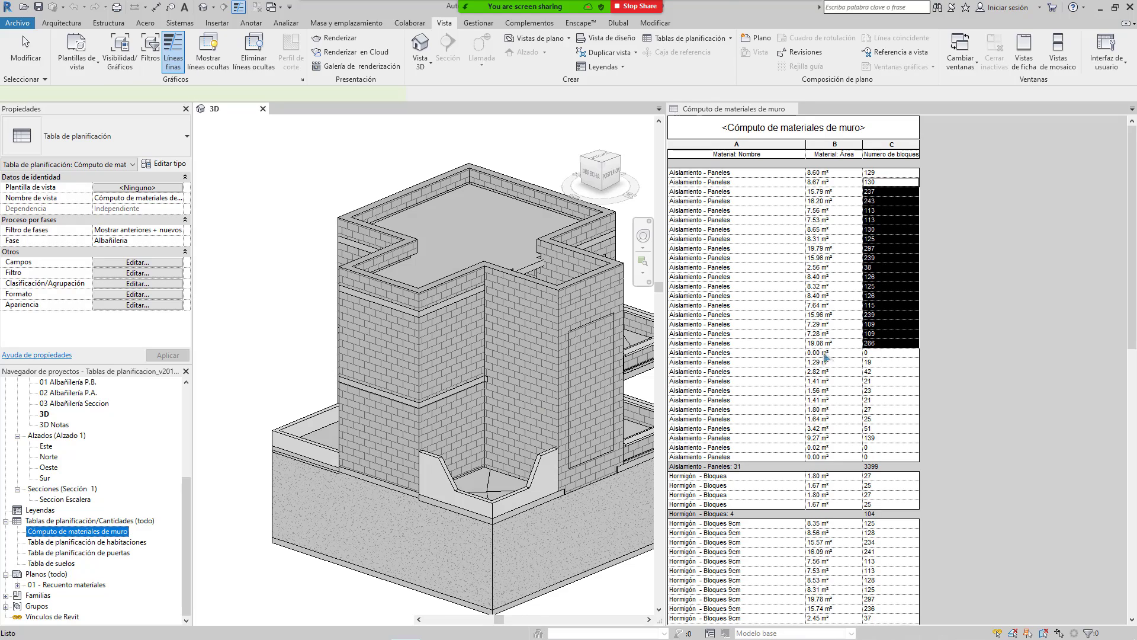
click(736, 267)
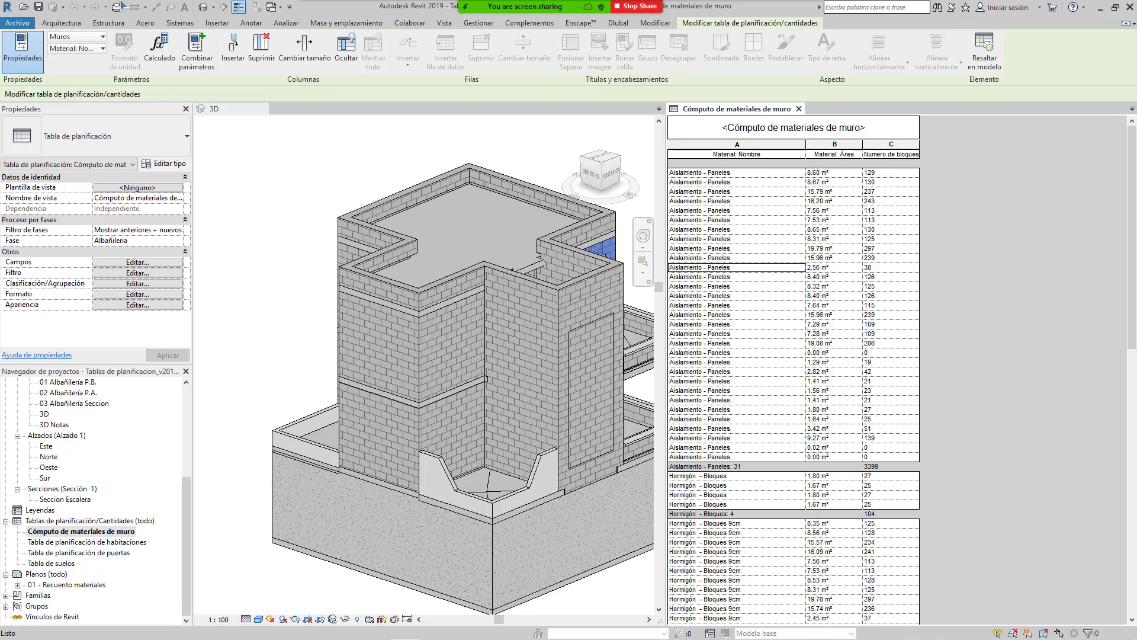
Step: Choose Archivo > Exportar > Informes > Tabla de planificación to export the schedule
click(18, 23)
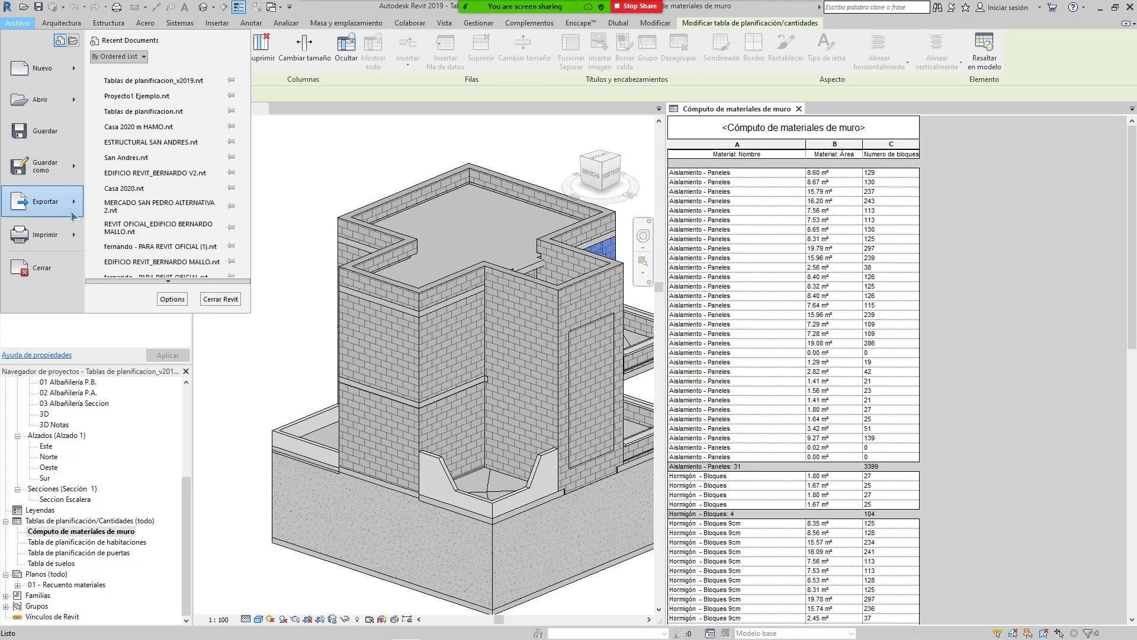
mouse_move(72, 212)
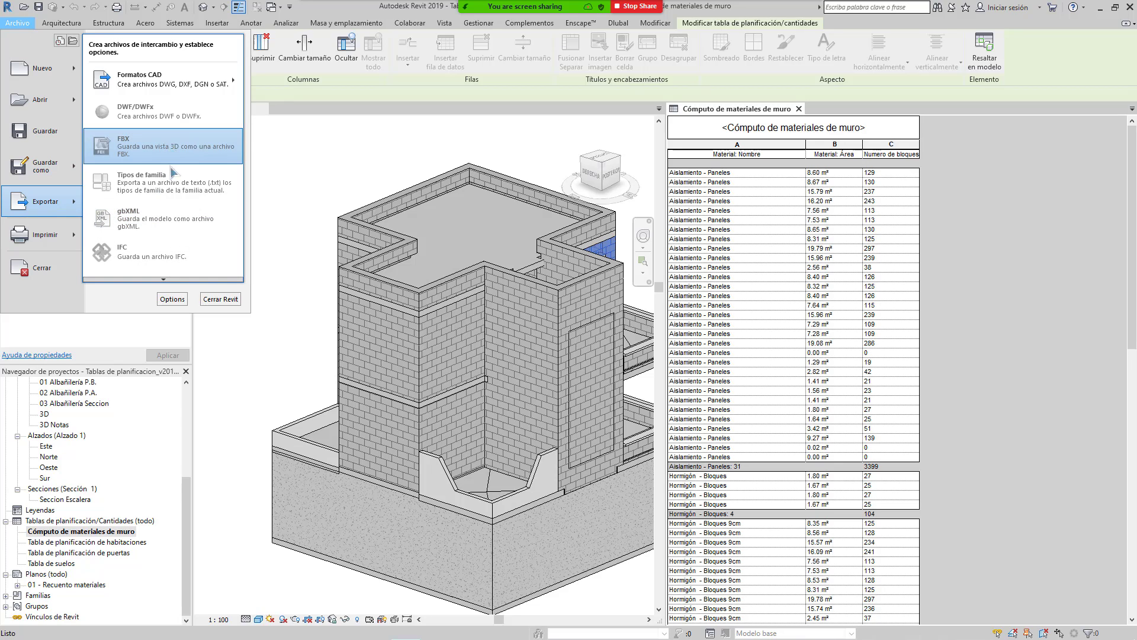
click(164, 279)
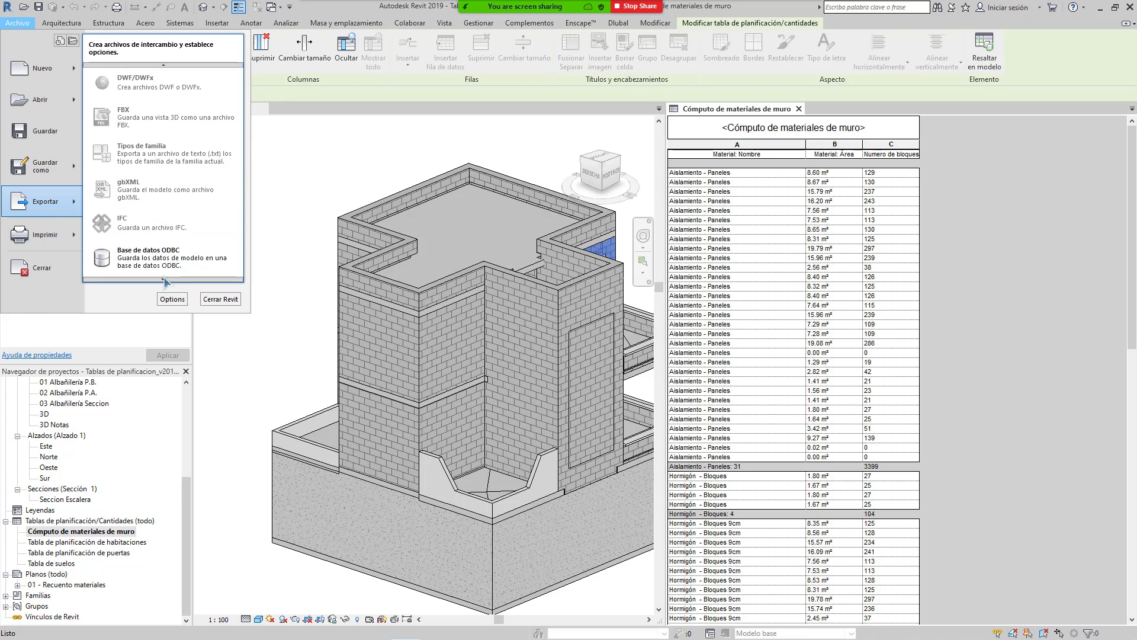
mouse_move(165, 279)
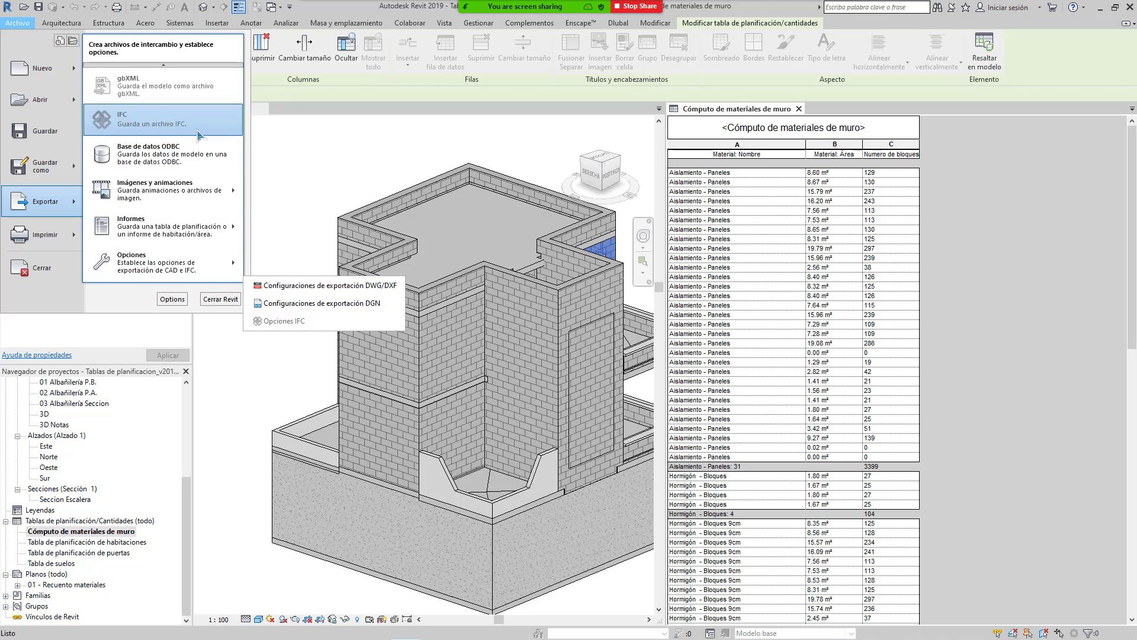
mouse_move(217, 235)
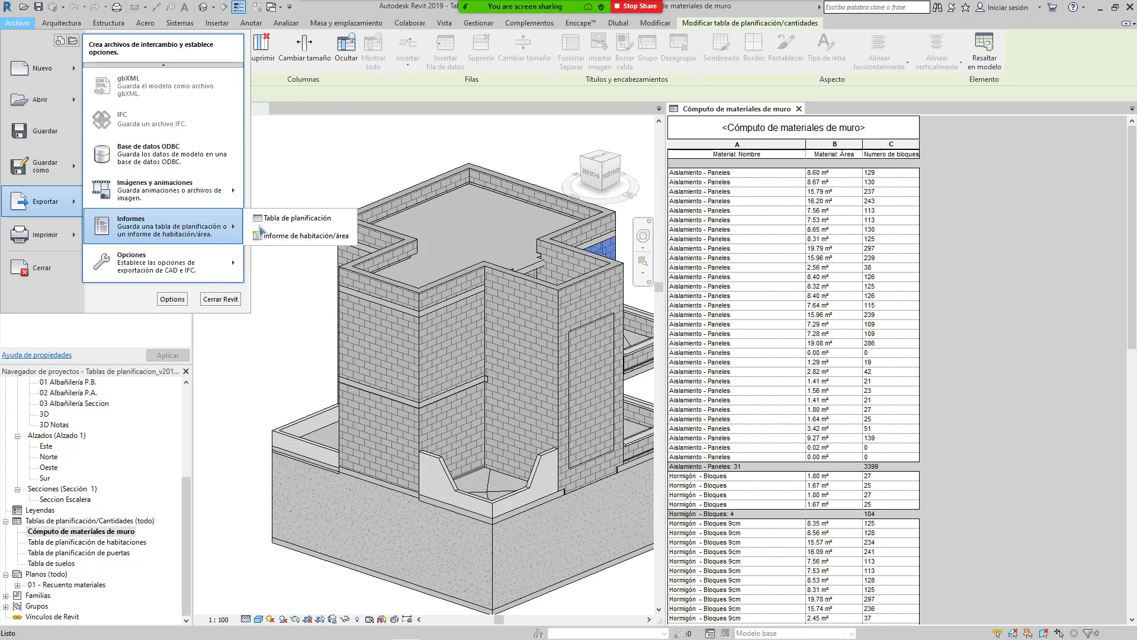
click(327, 221)
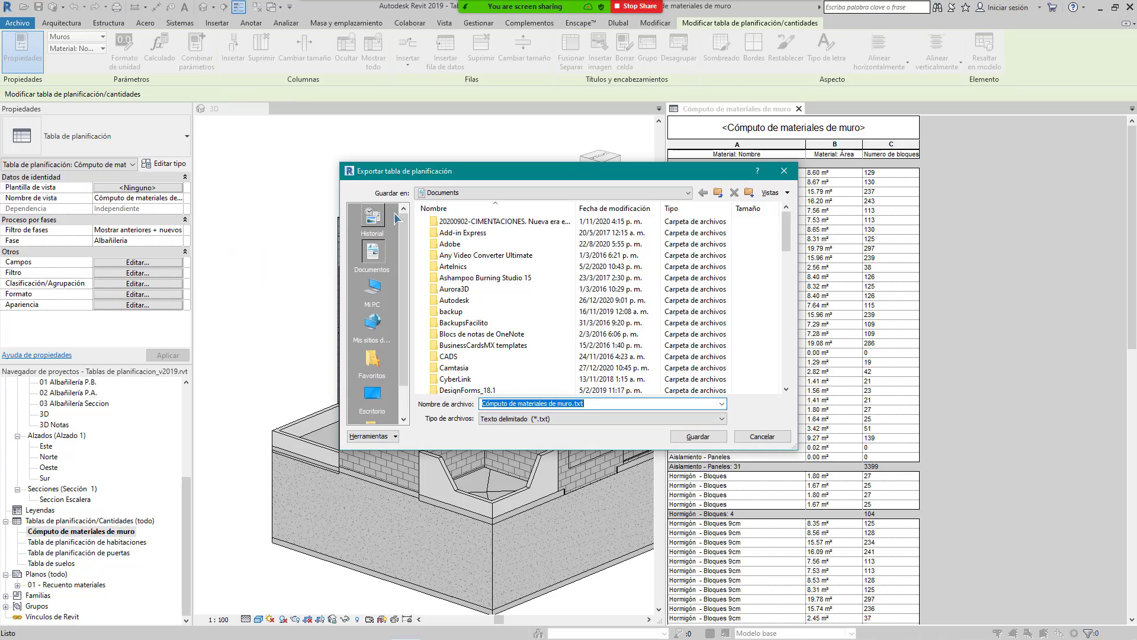
Step: Browse to D:\CURSOS DICTADOS\CURSO PRESCOM_REVIT_AUTOCAD as the export destination
drag(541, 180, 474, 144)
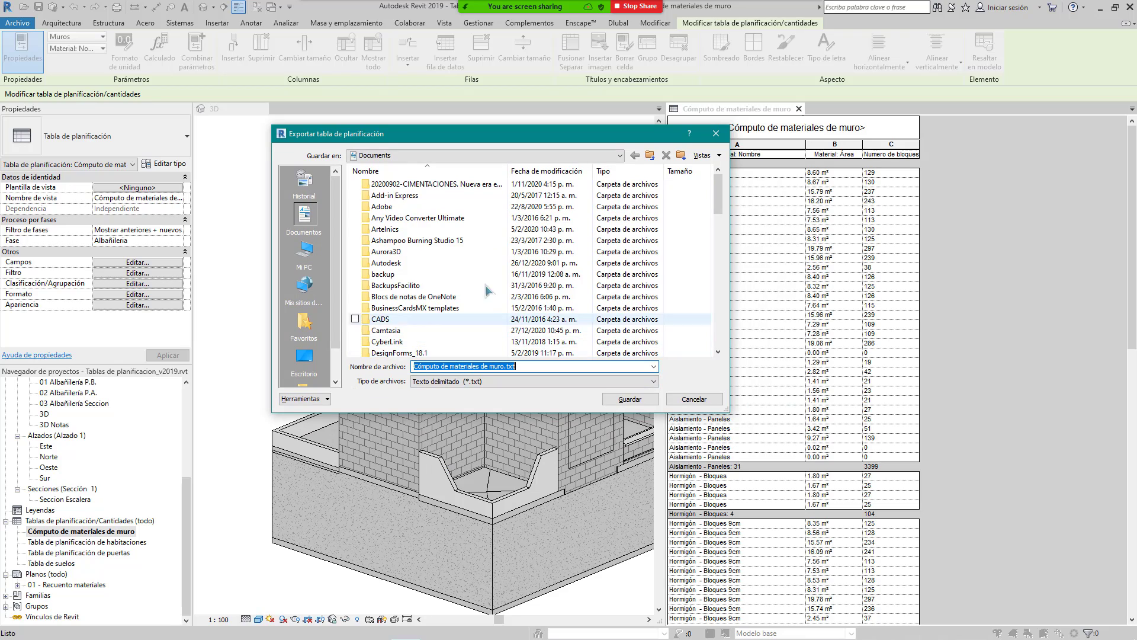
scroll(415, 273, down, 4)
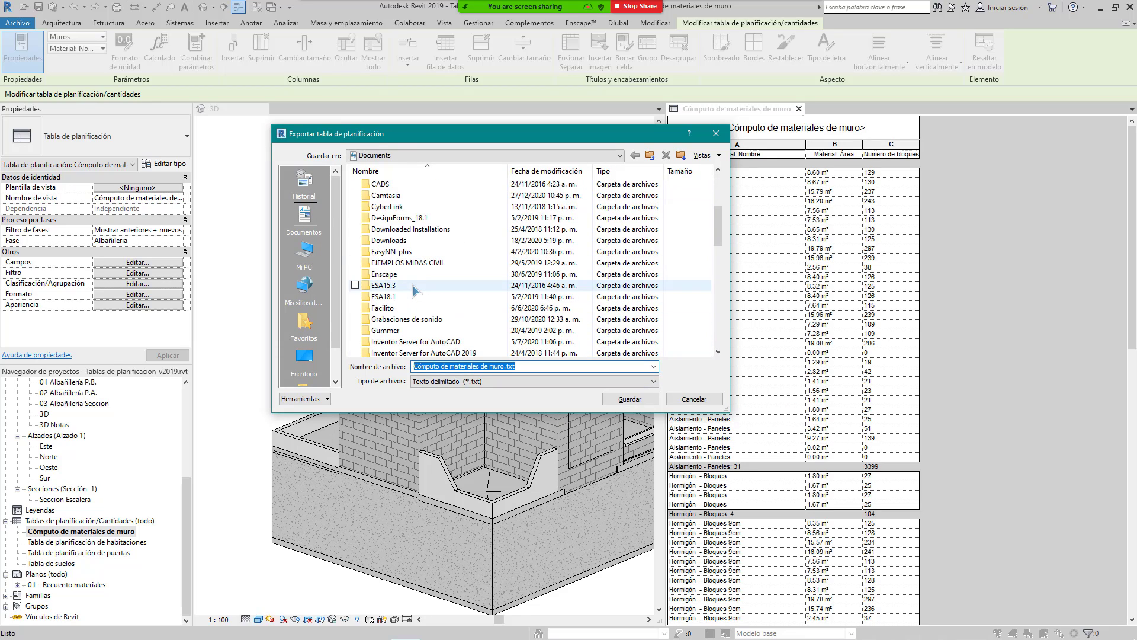
click(312, 255)
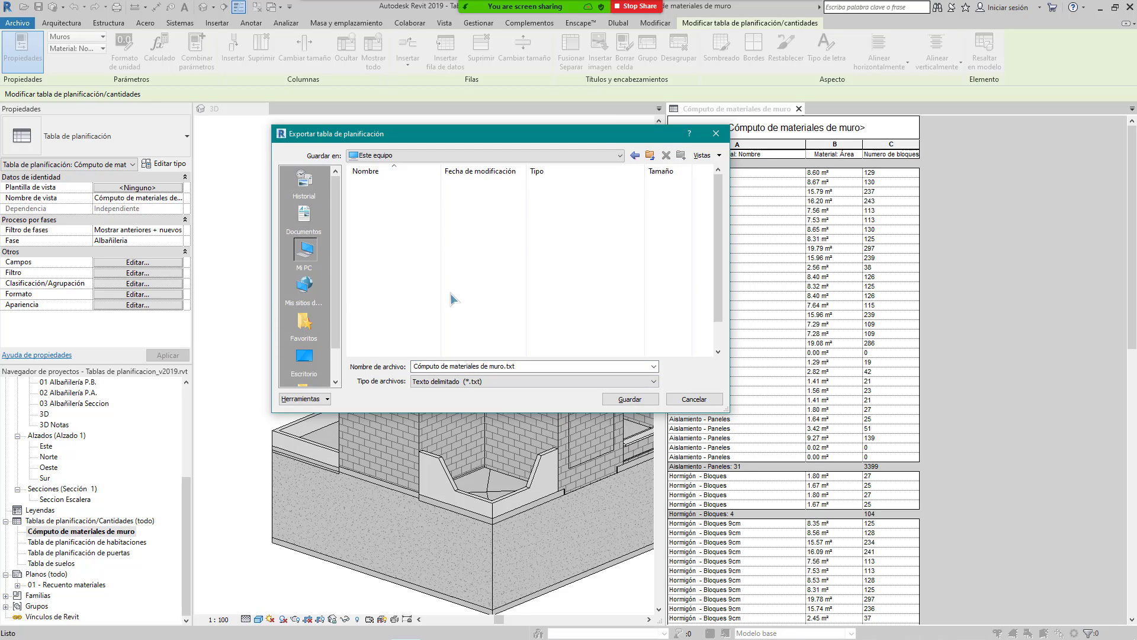
double_click(409, 322)
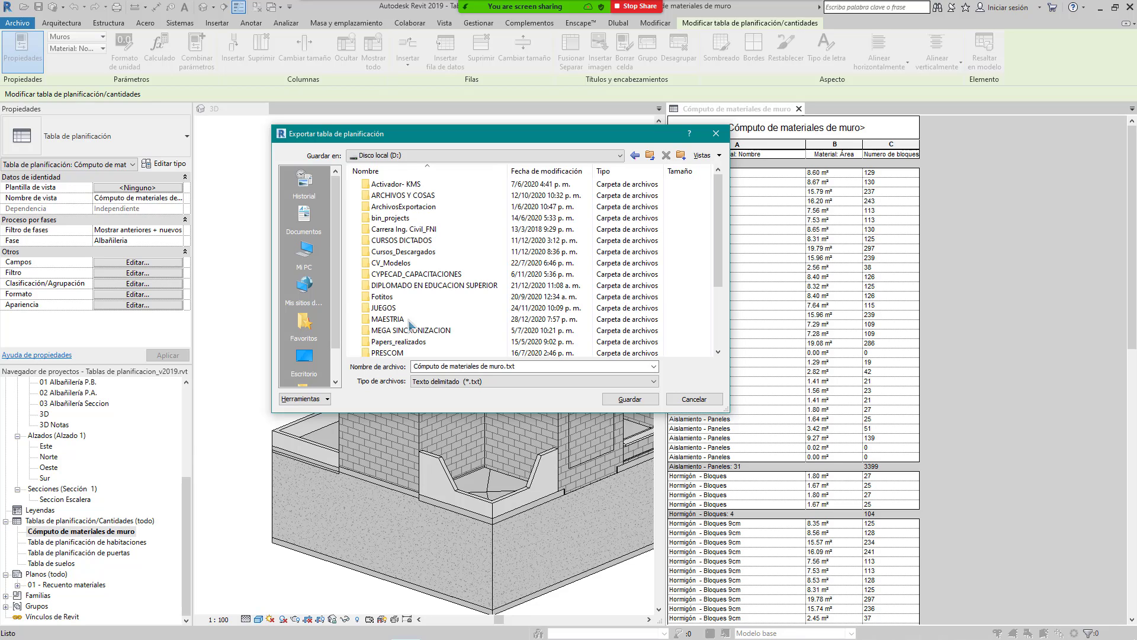
click(424, 234)
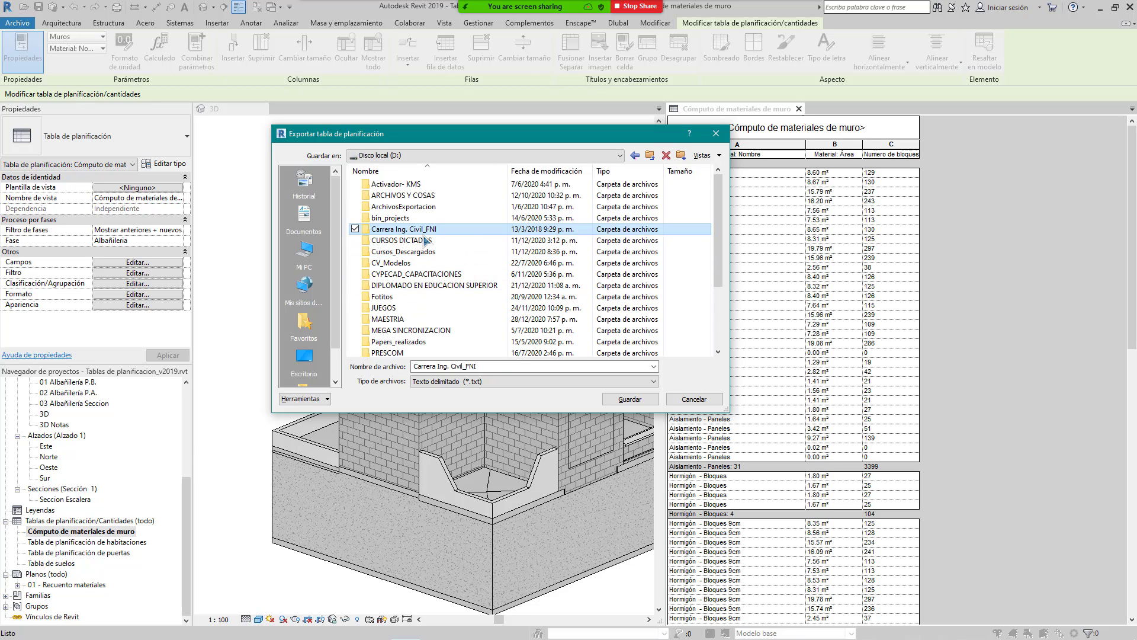
double_click(418, 239)
double_click(418, 217)
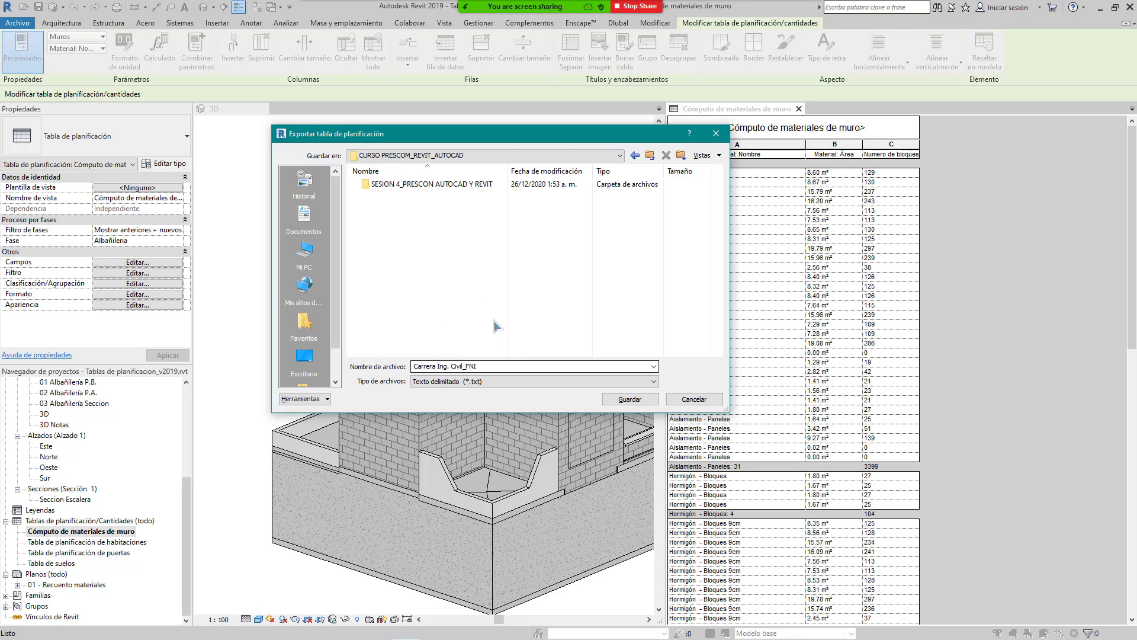
Step: Name the export 'TABLA 1' as delimited text (*.txt) and save it
click(520, 365)
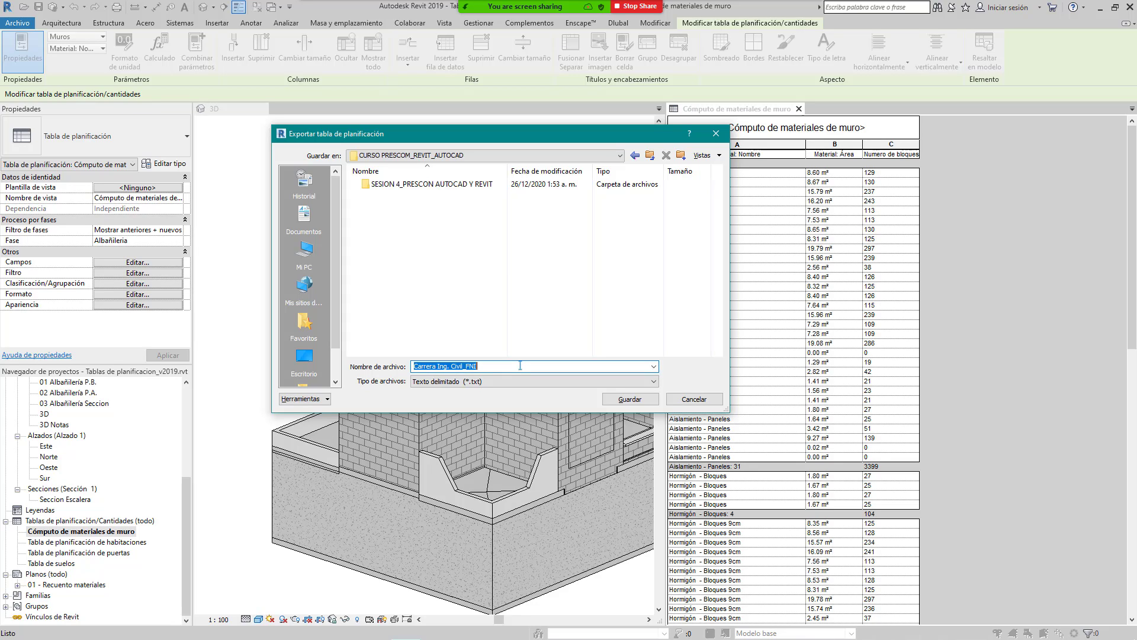
text(TABLA 1)
click(554, 385)
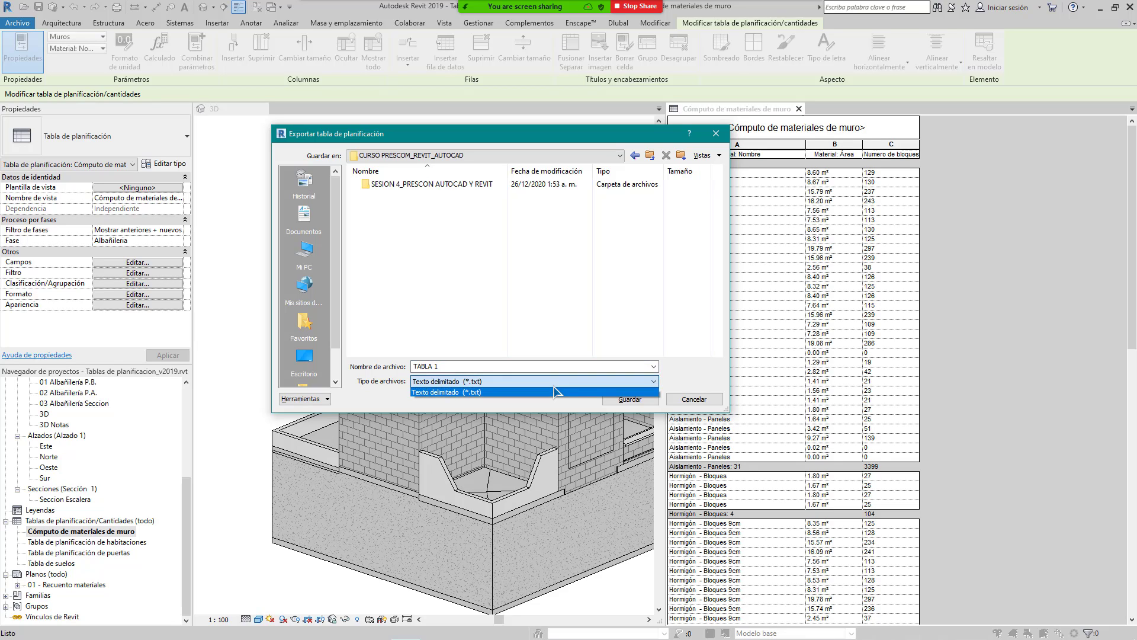
click(432, 393)
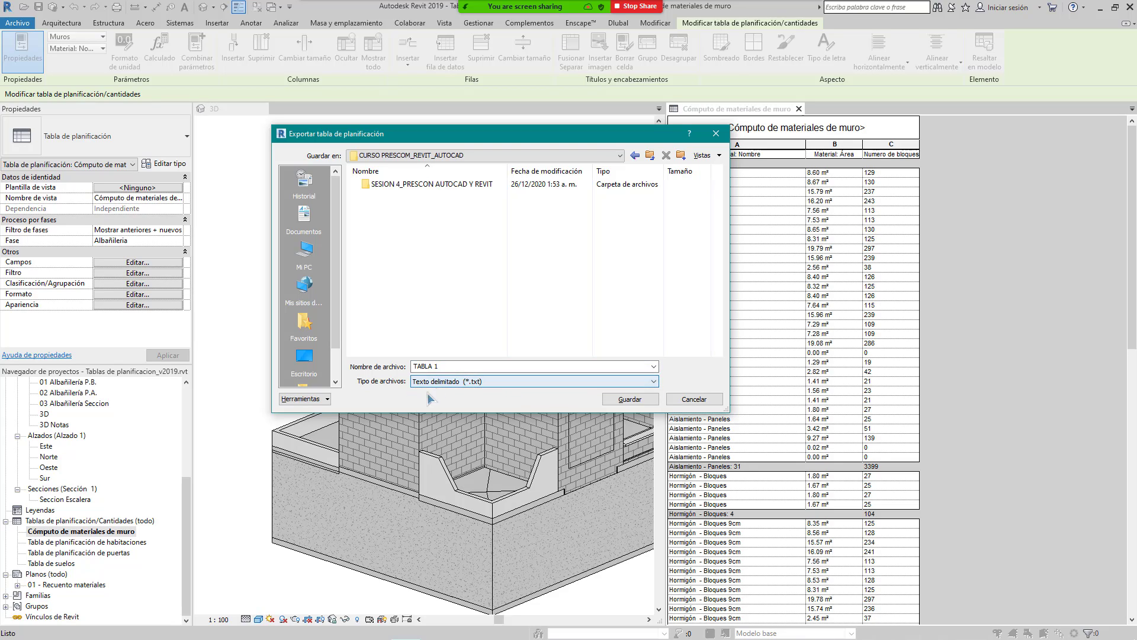
click(632, 401)
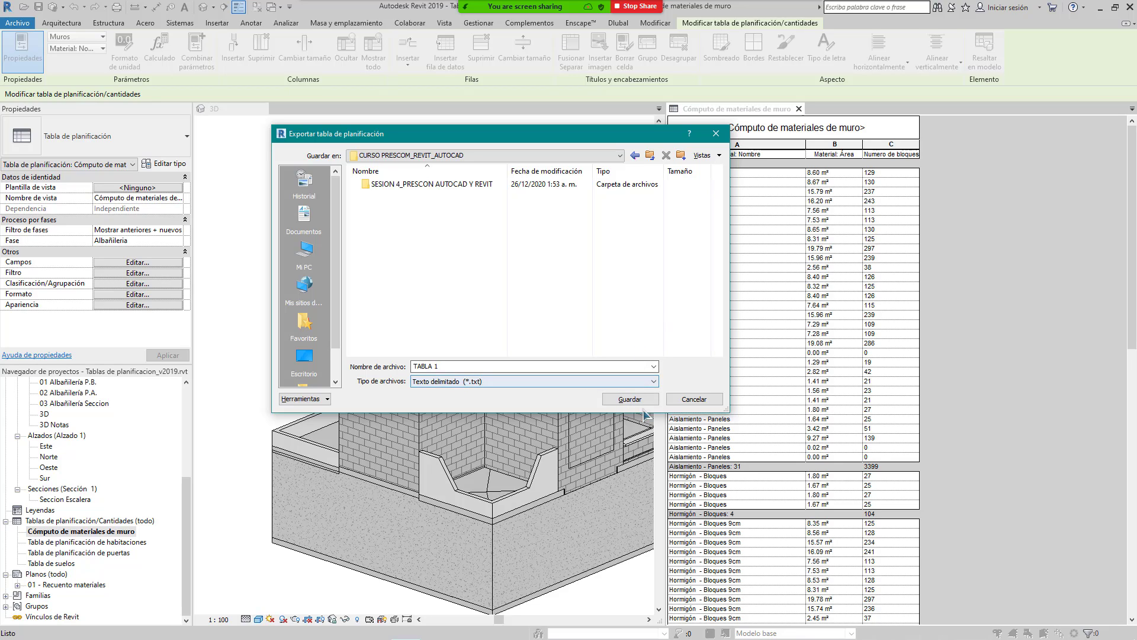
Step: Export with tab field delimiter, double-quote text qualifier and all title and header options checked
click(631, 399)
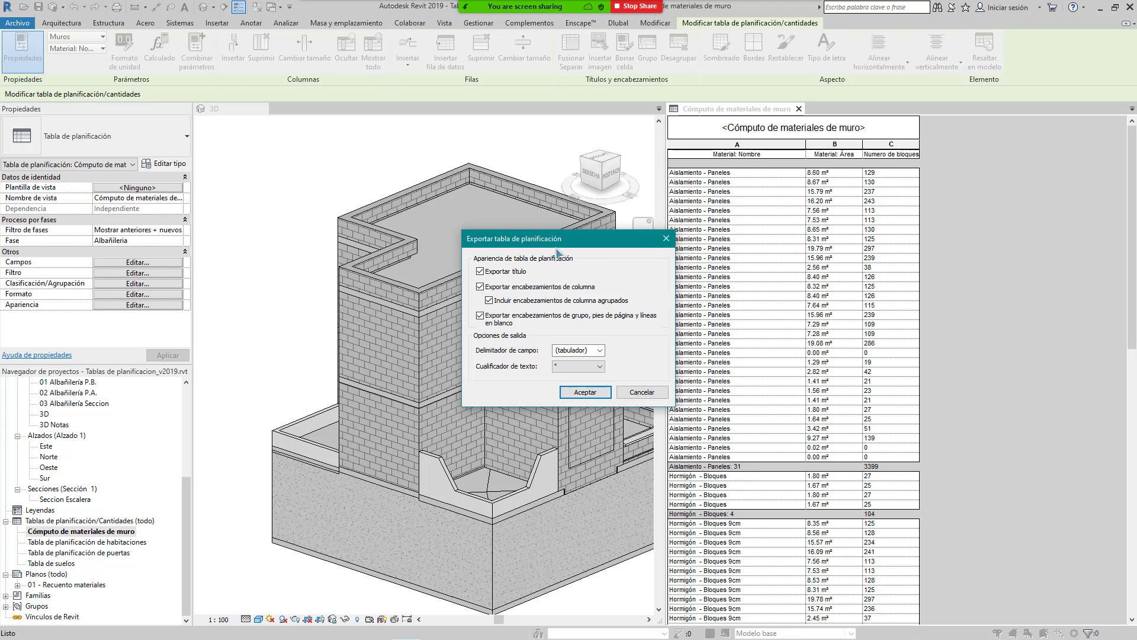
drag(556, 242, 503, 234)
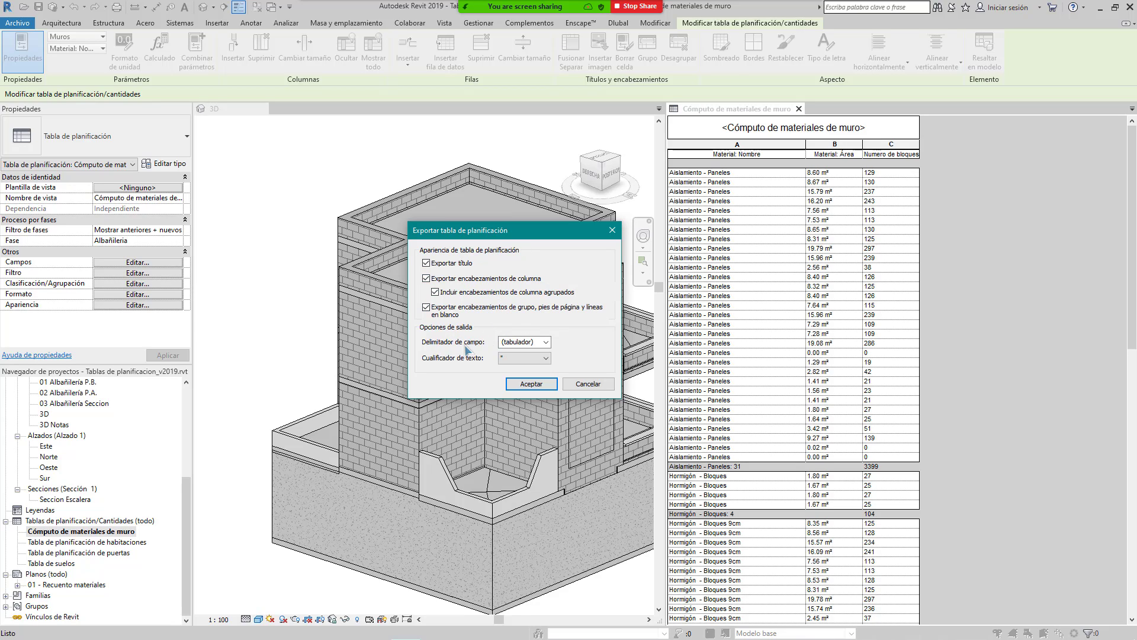
click(546, 344)
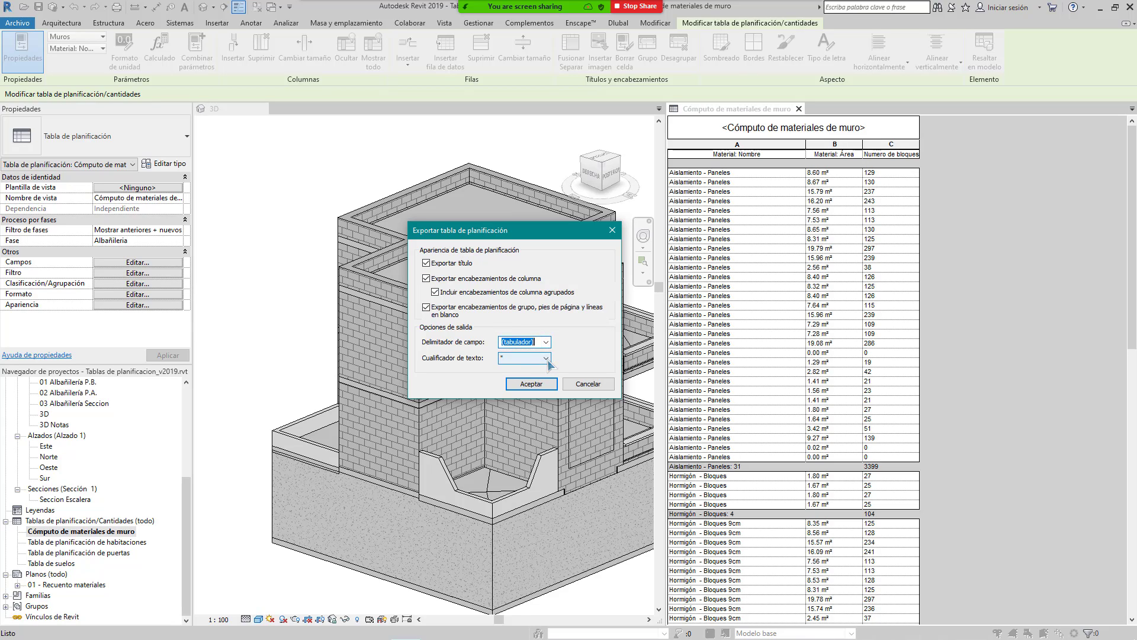
click(545, 359)
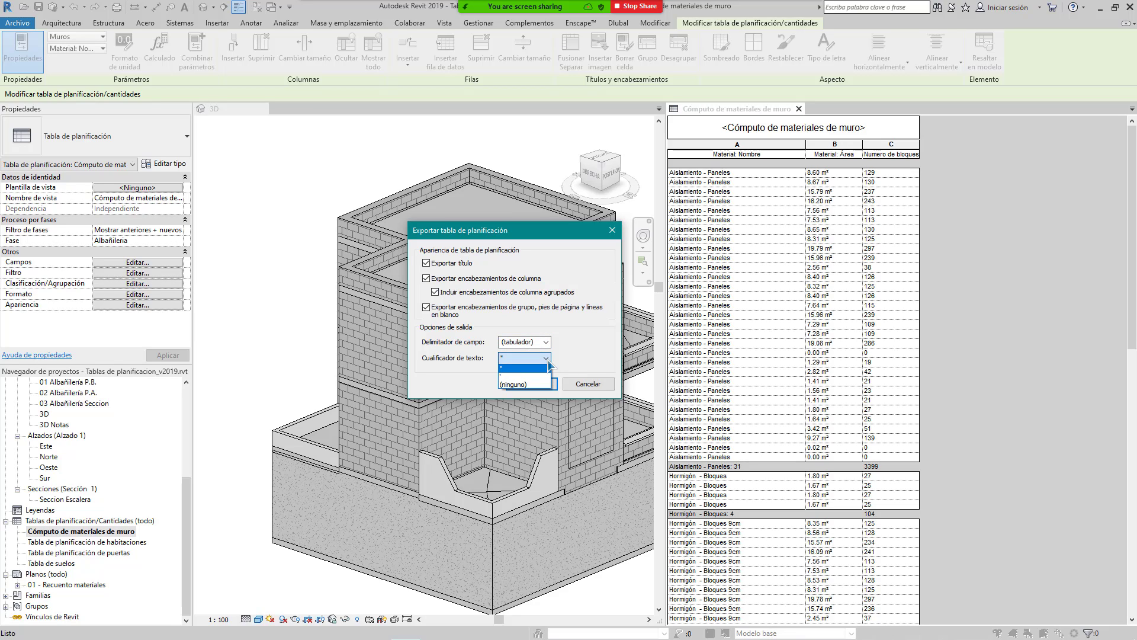
click(585, 349)
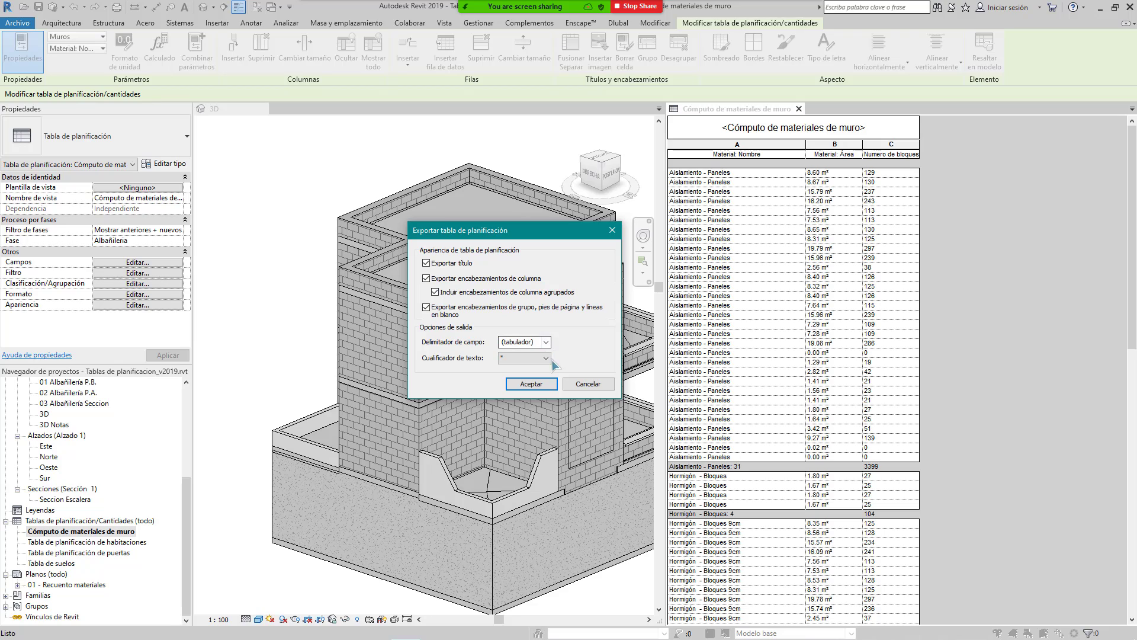
drag(536, 236, 506, 229)
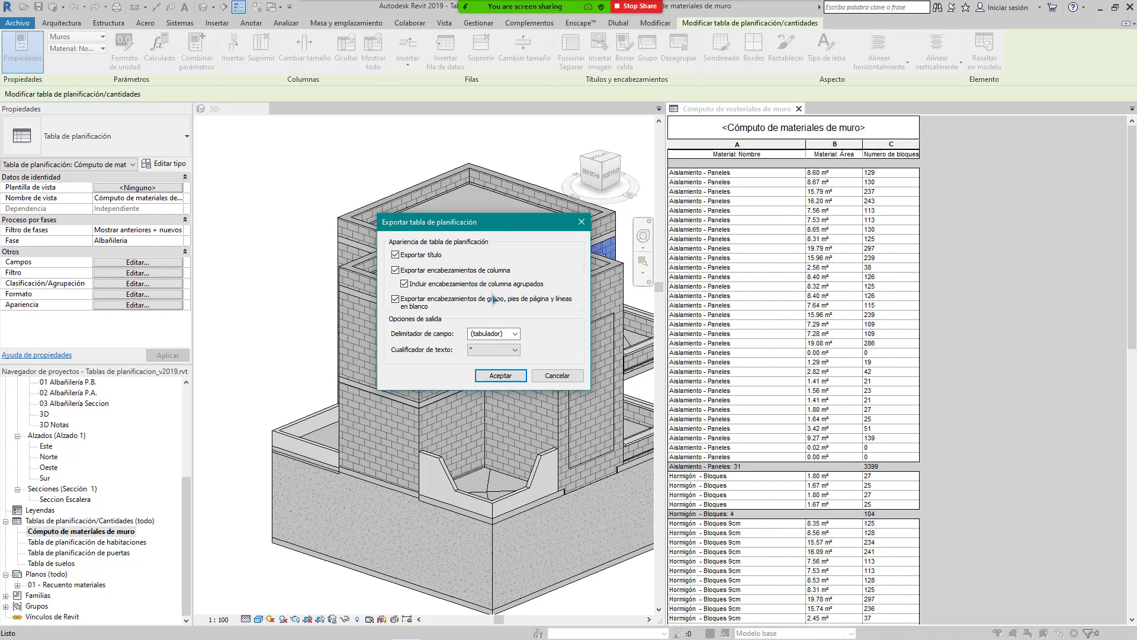
click(519, 378)
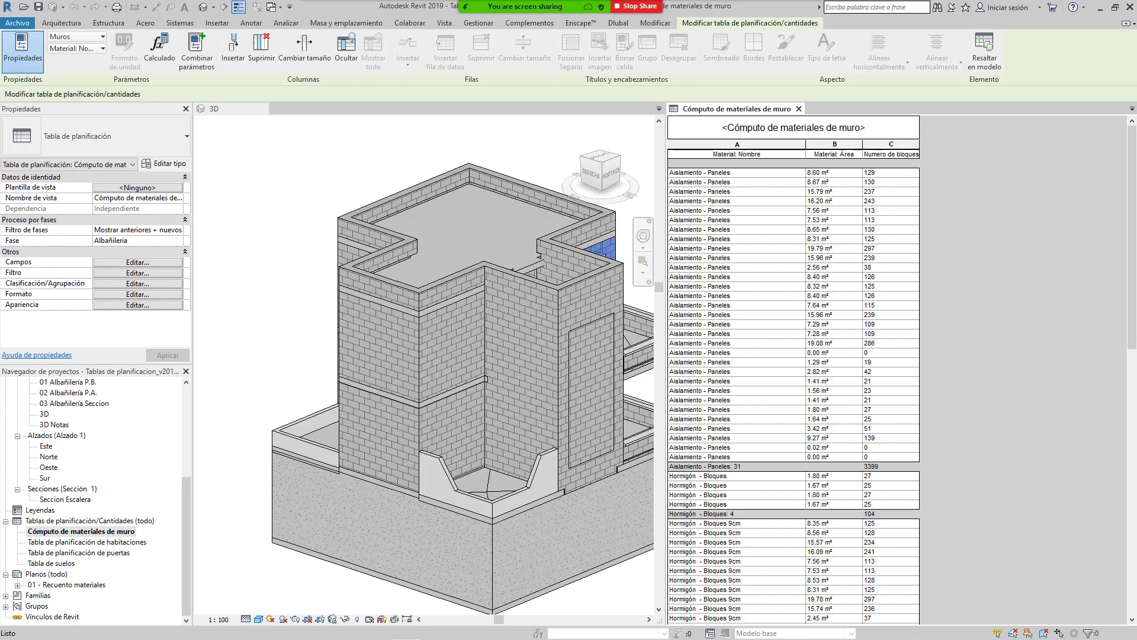
Step: Launch Excel from the Start menu taskbar icon
key(super)
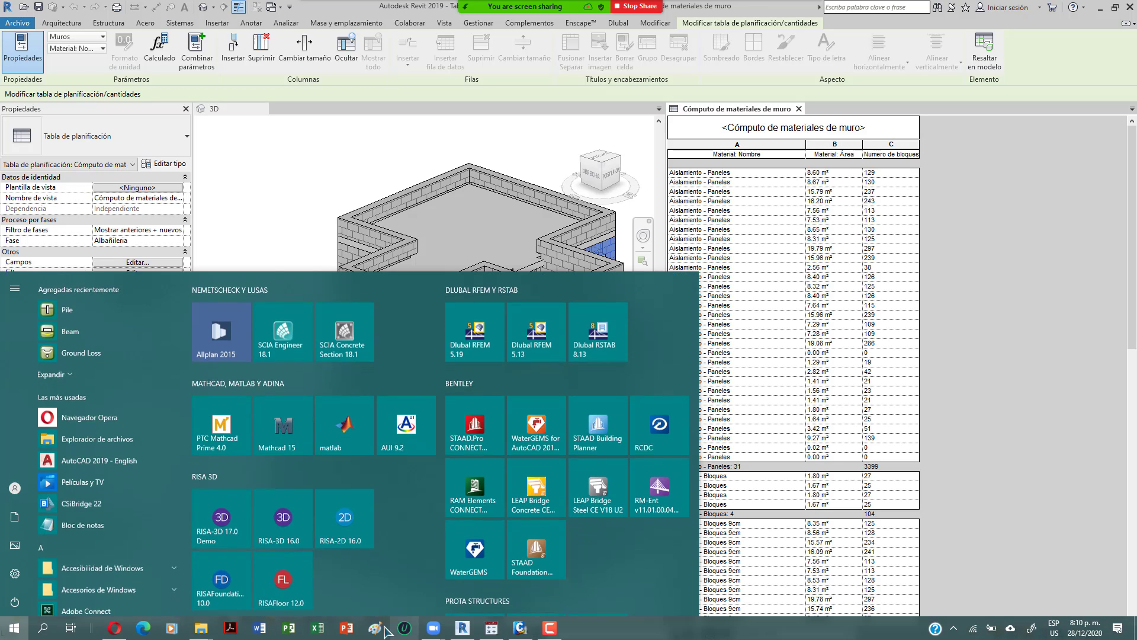
click(314, 630)
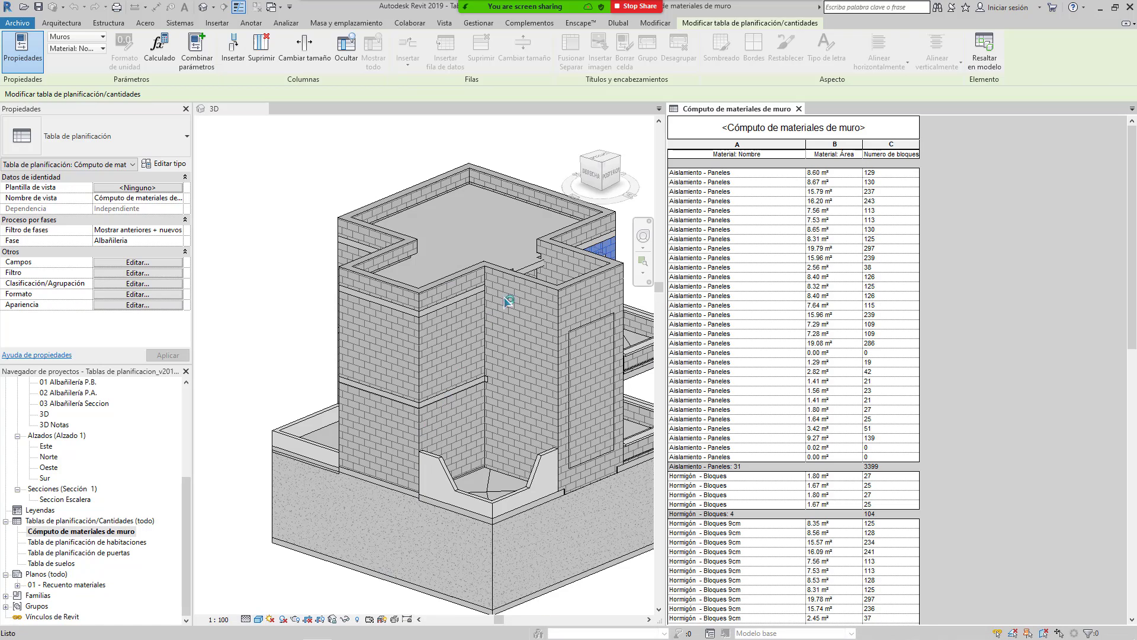
mouse_move(592, 8)
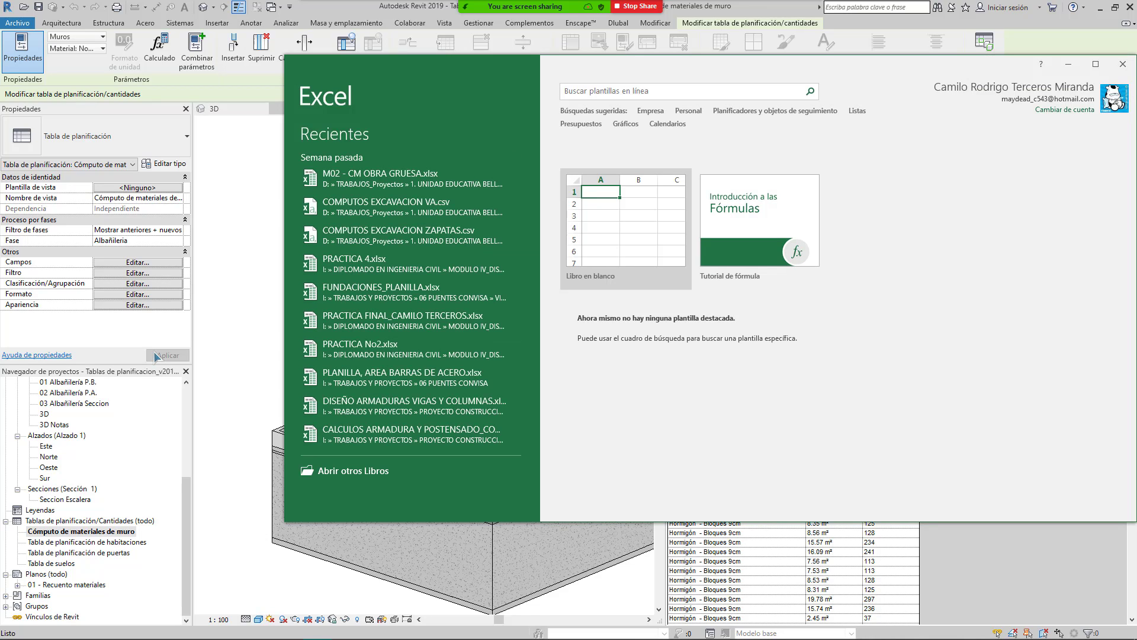
Step: Maximize the Excel start screen and switch screen sharing to the Excel window
click(1093, 64)
mouse_move(676, 22)
click(592, 12)
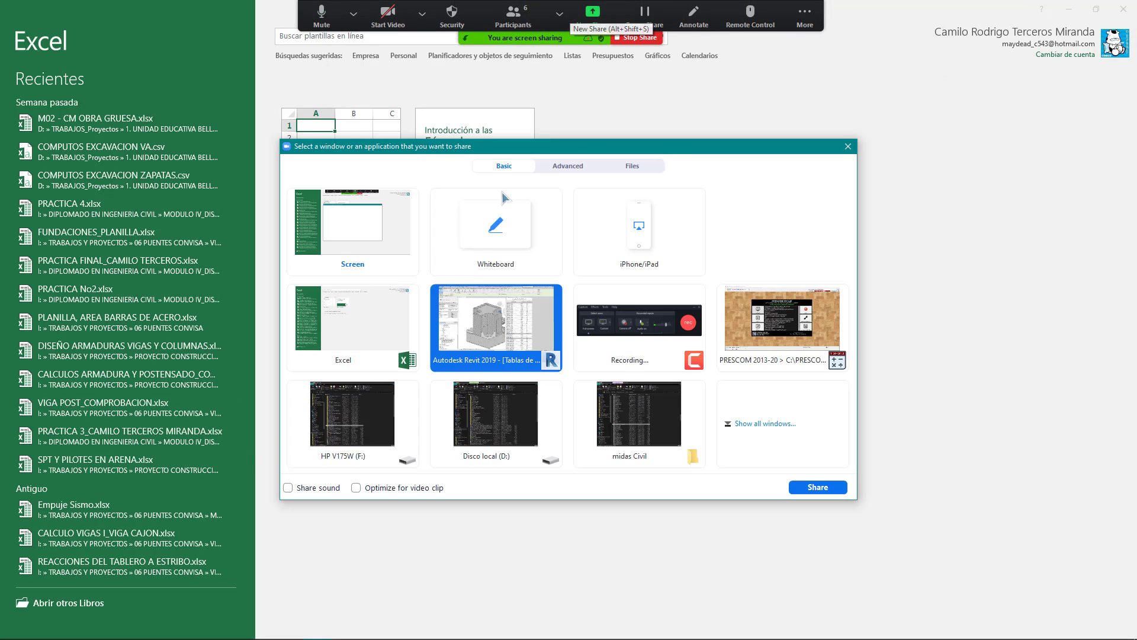
double_click(353, 337)
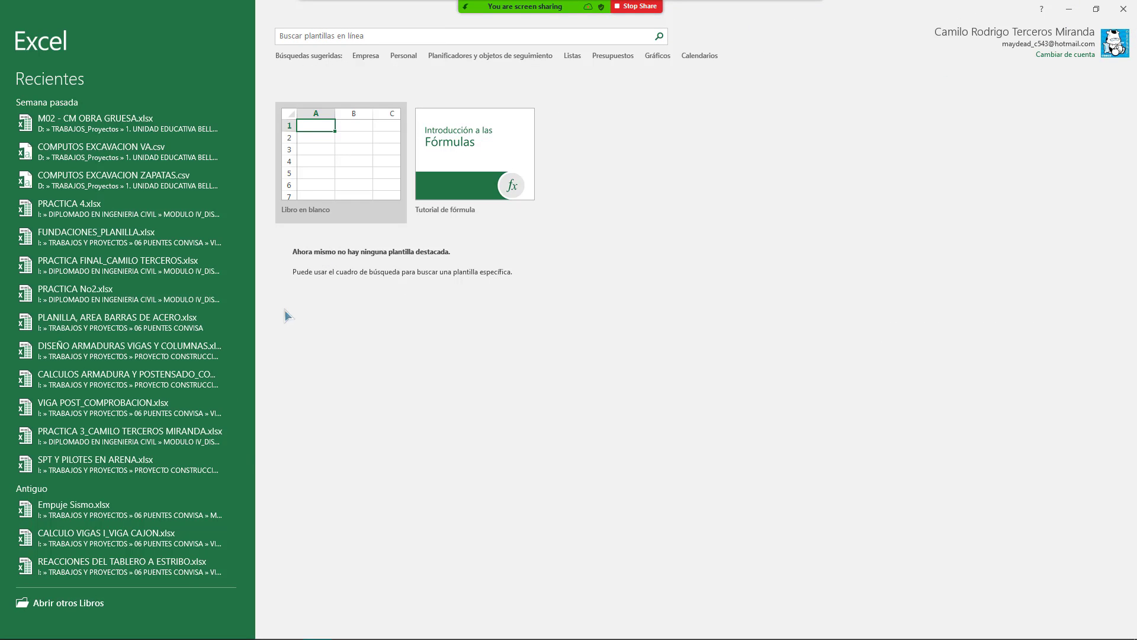
Step: Create a new blank workbook and select cell E5 on Hoja1
click(353, 166)
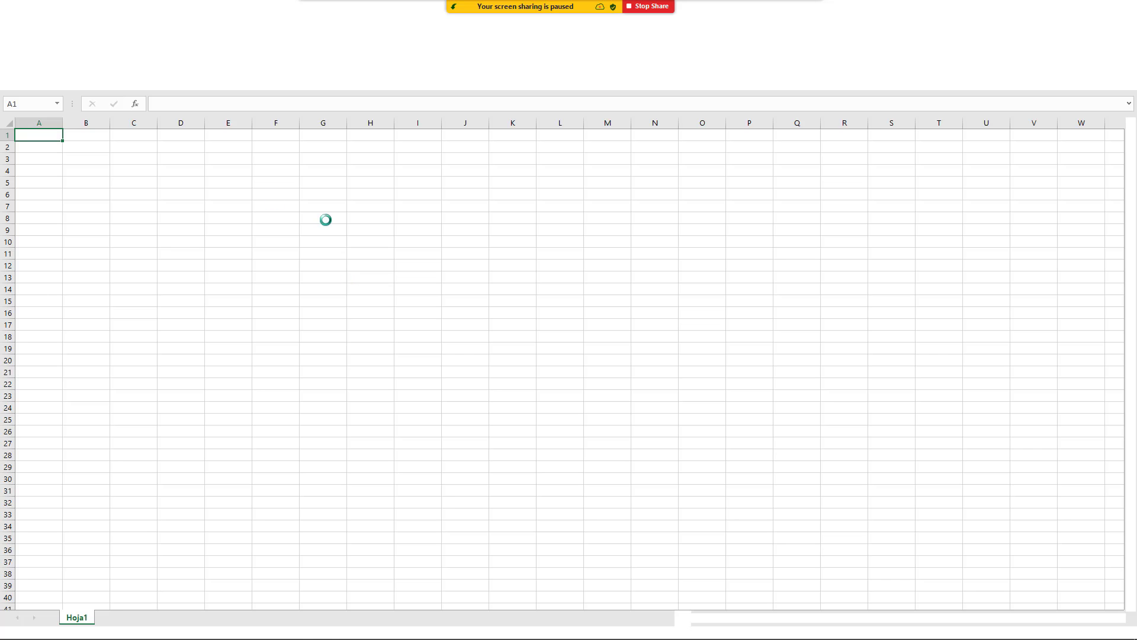
mouse_move(630, 4)
click(592, 18)
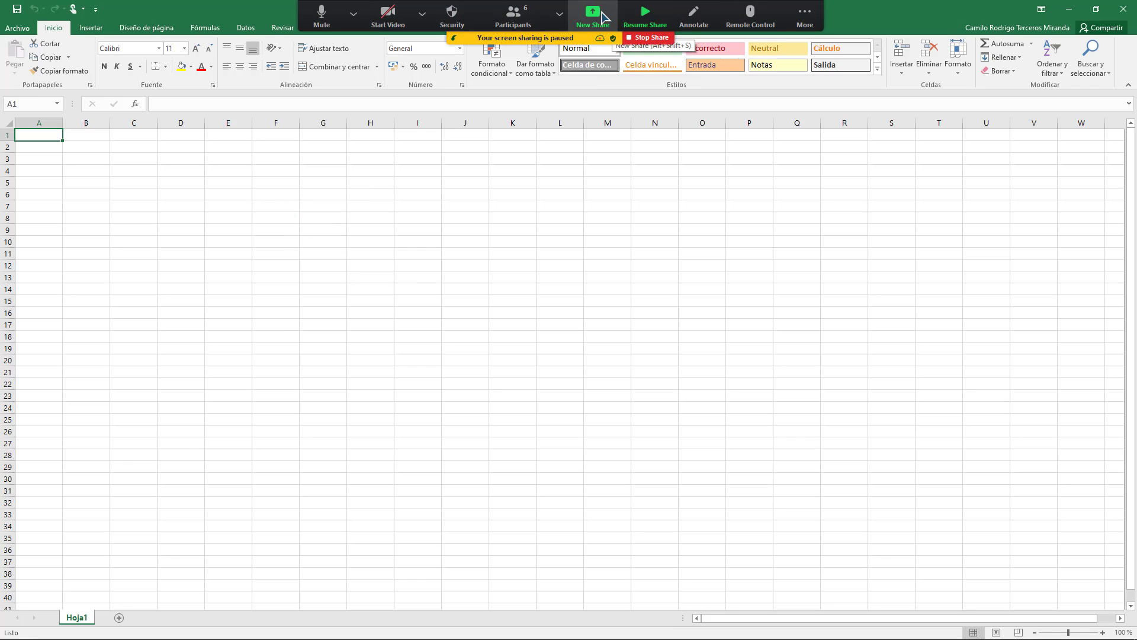
double_click(373, 325)
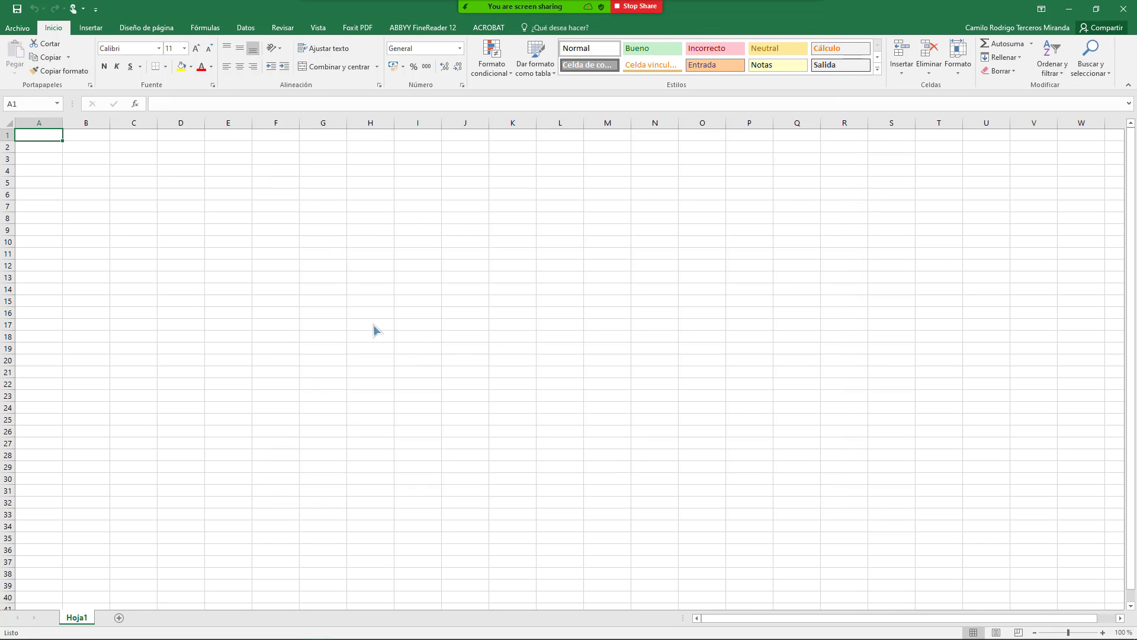
click(211, 180)
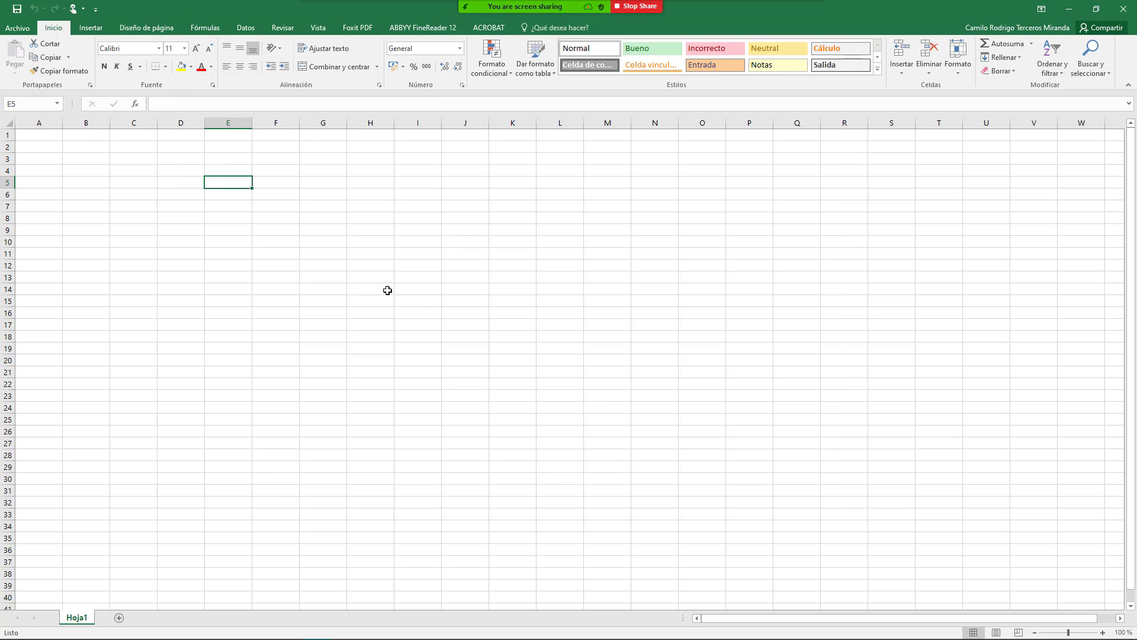
click(13, 29)
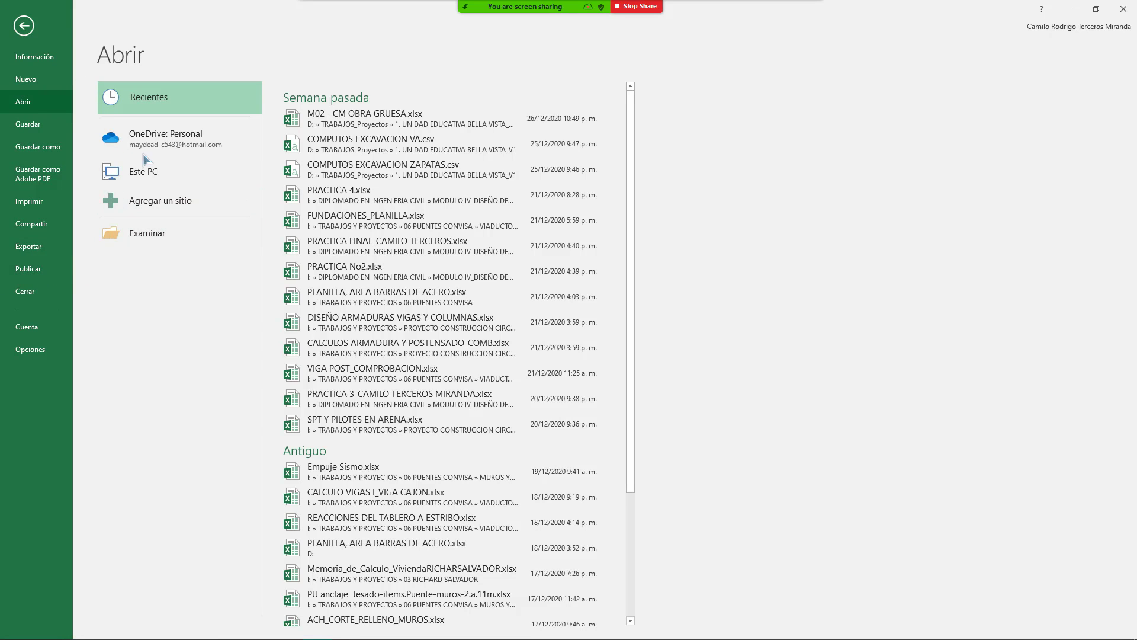
Step: Open TABLA 1.txt from D:\CURSOS DICTADOS\CURSO PRESCOM_REVIT_AUTOCAD using the text files filter
click(170, 236)
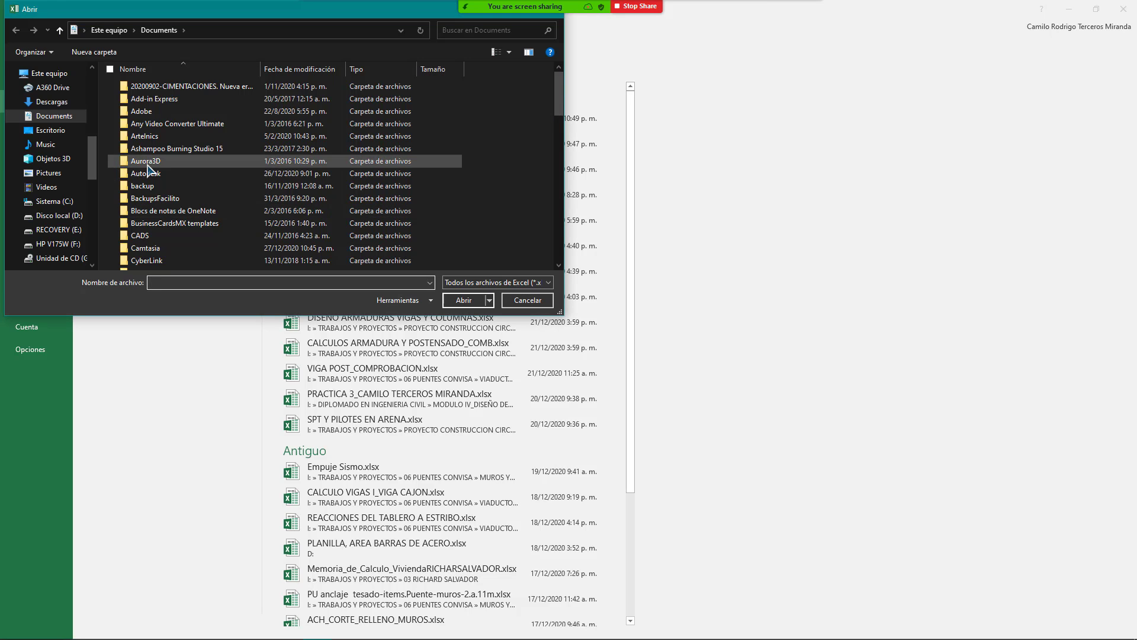
click(53, 217)
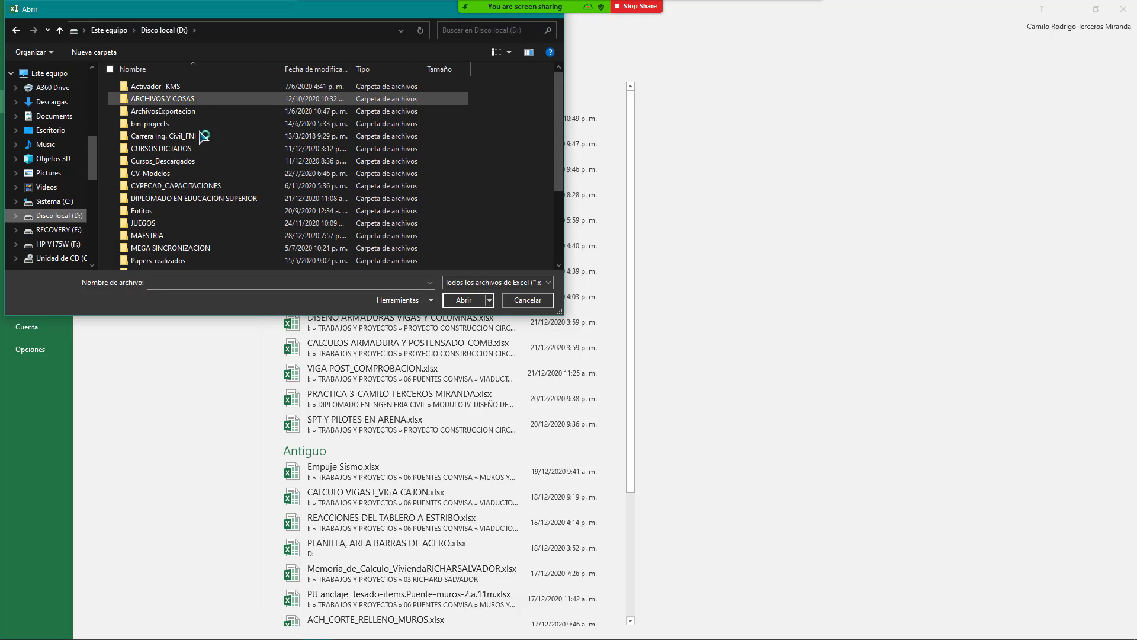
click(190, 152)
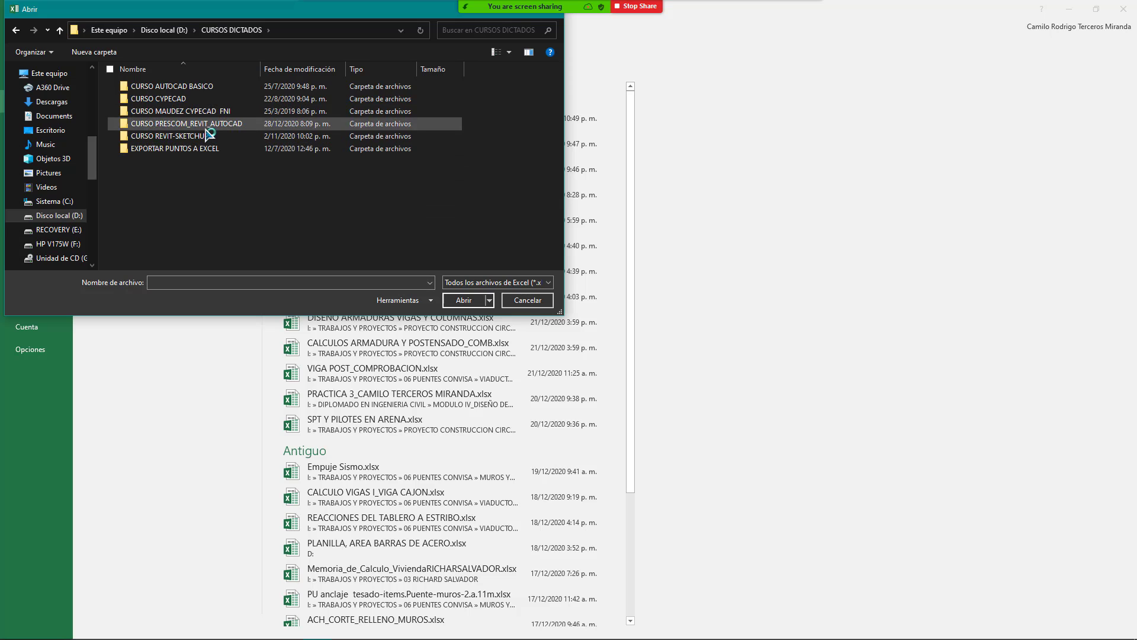
double_click(204, 125)
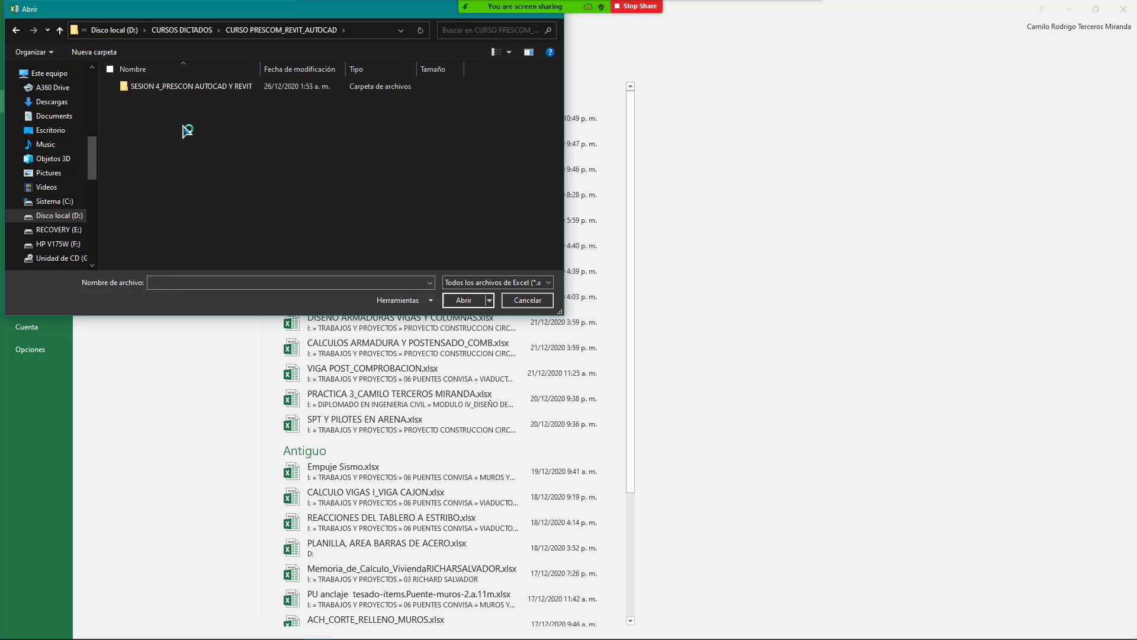
click(513, 283)
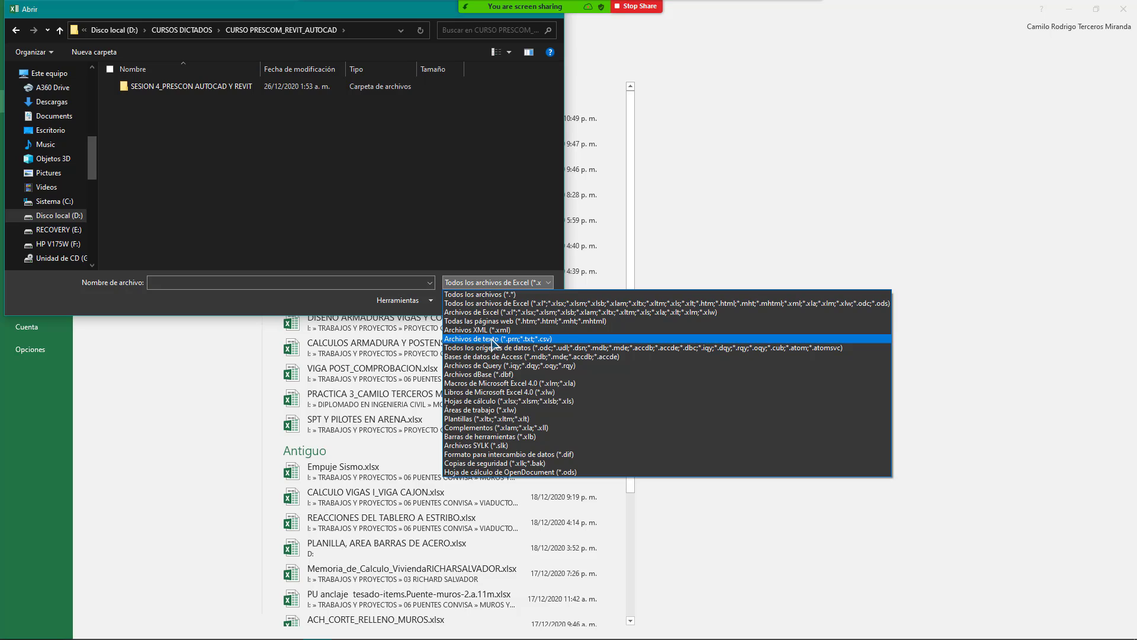
click(492, 339)
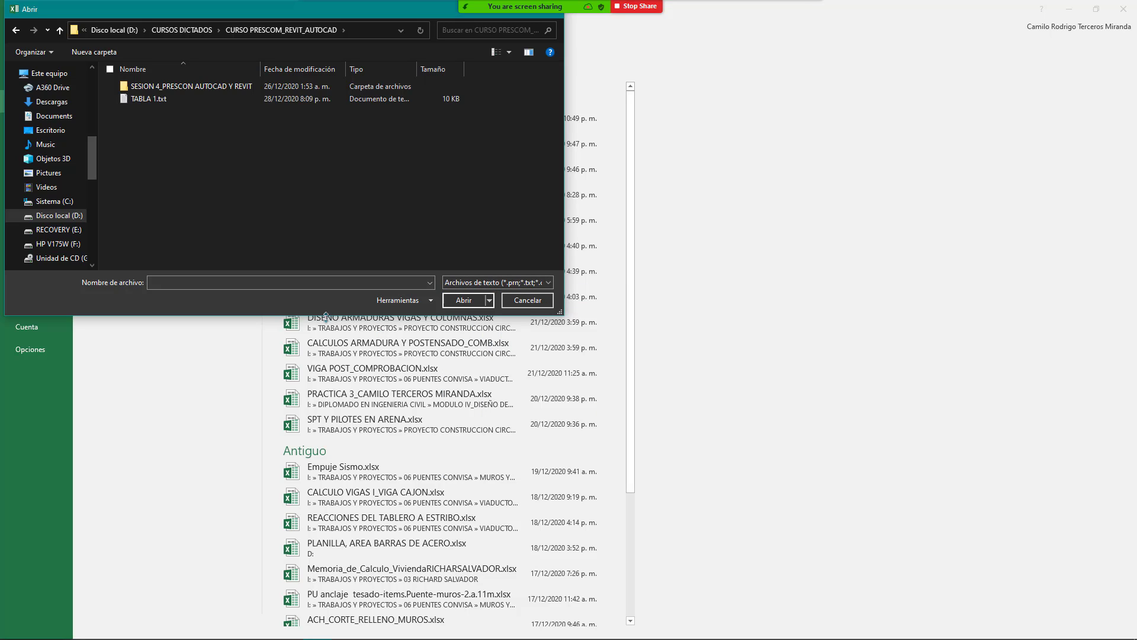
click(149, 100)
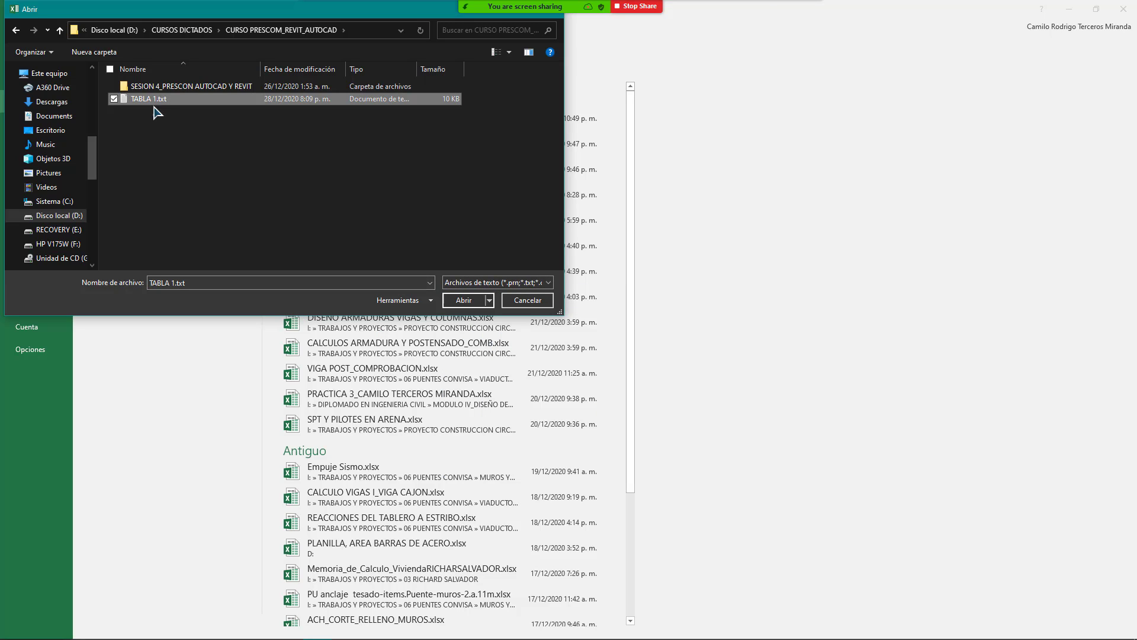
click(463, 300)
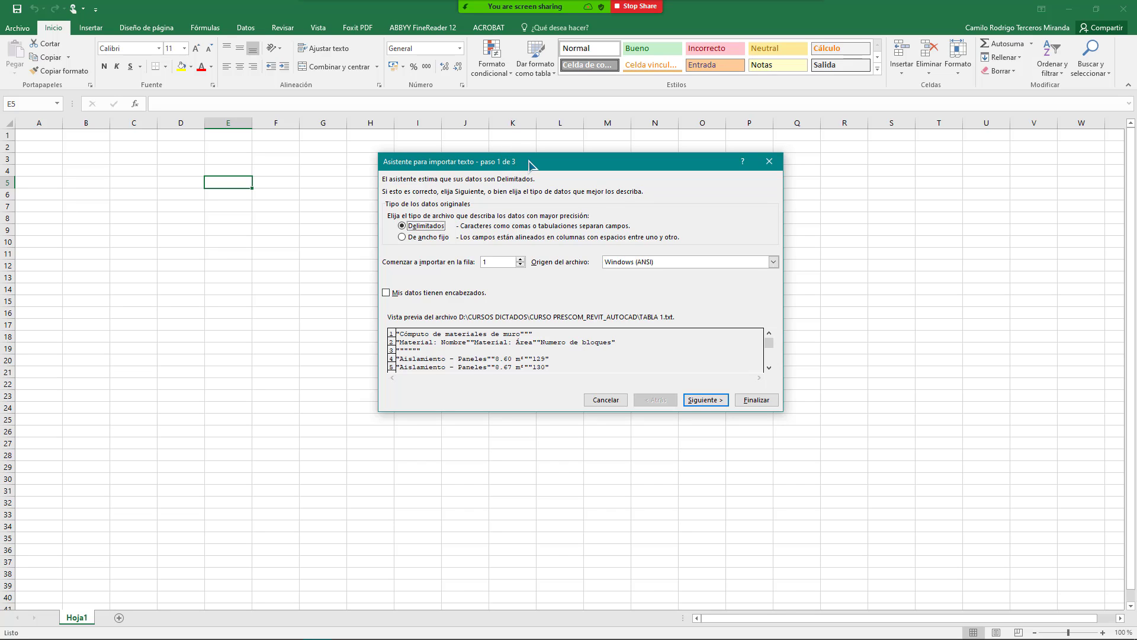
Step: Review the preview, keep Delimitados as the data type, and continue to step 2
drag(529, 165, 473, 134)
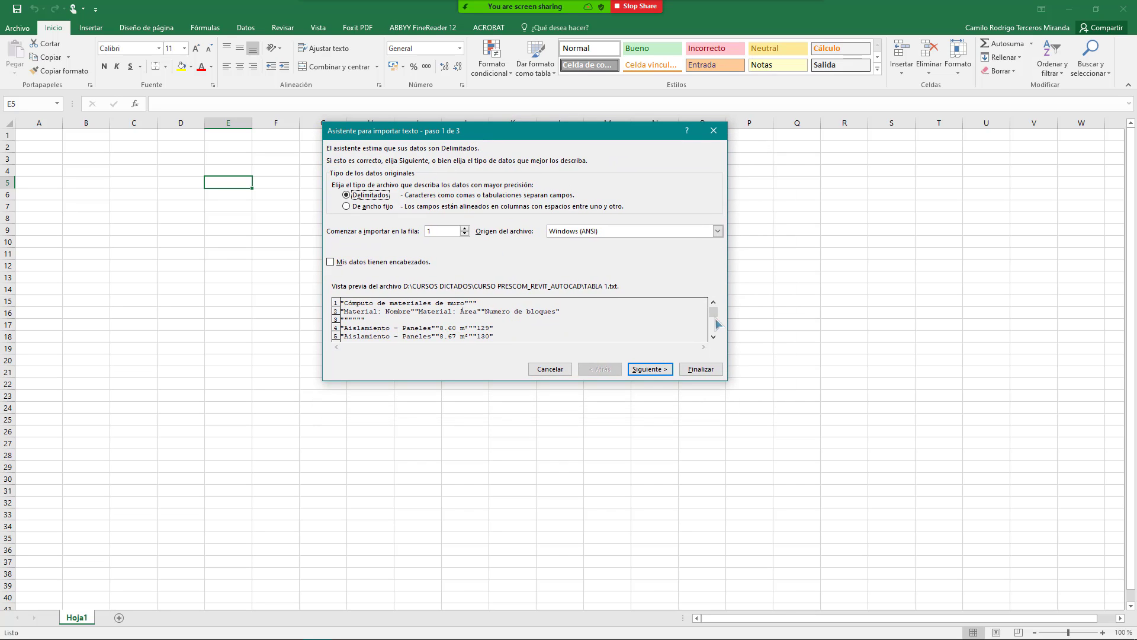
drag(714, 318, 712, 347)
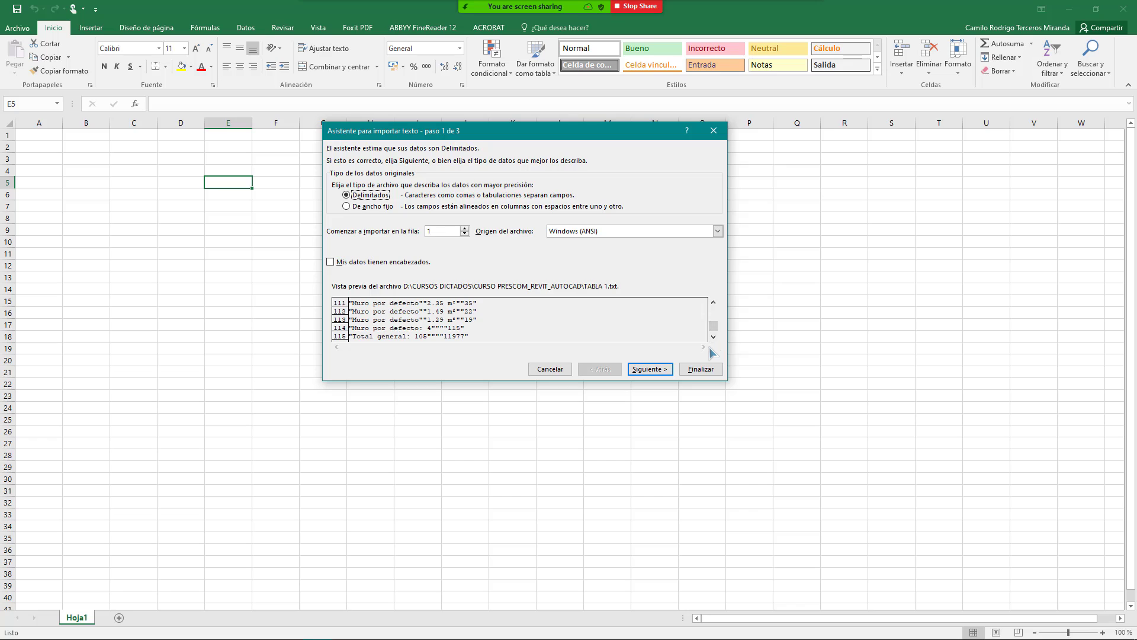
click(716, 316)
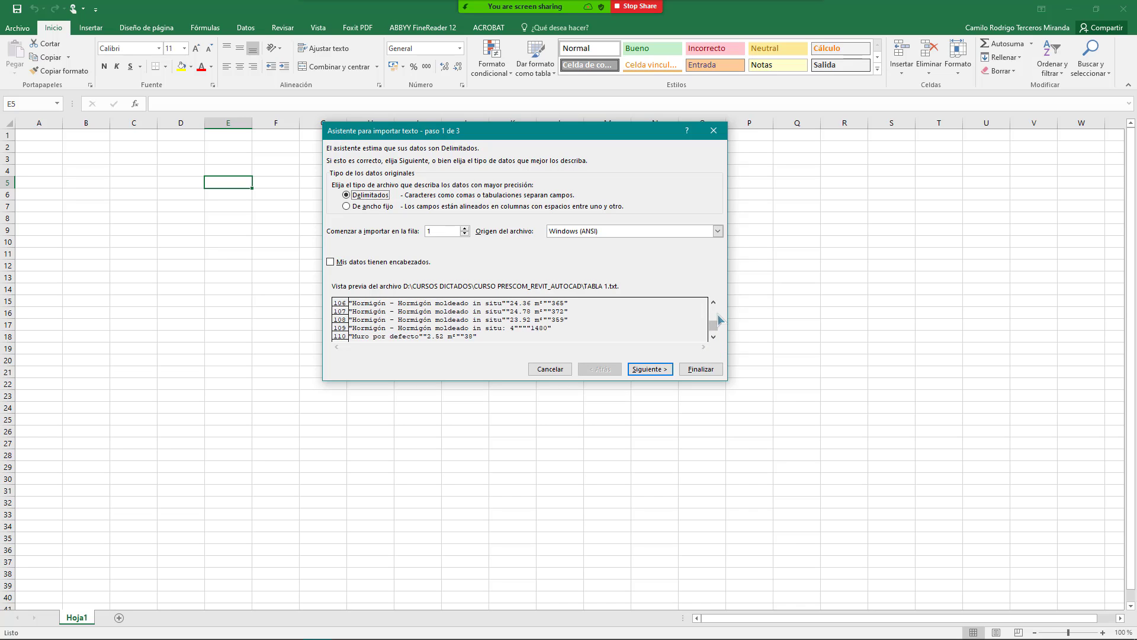
click(715, 309)
click(714, 303)
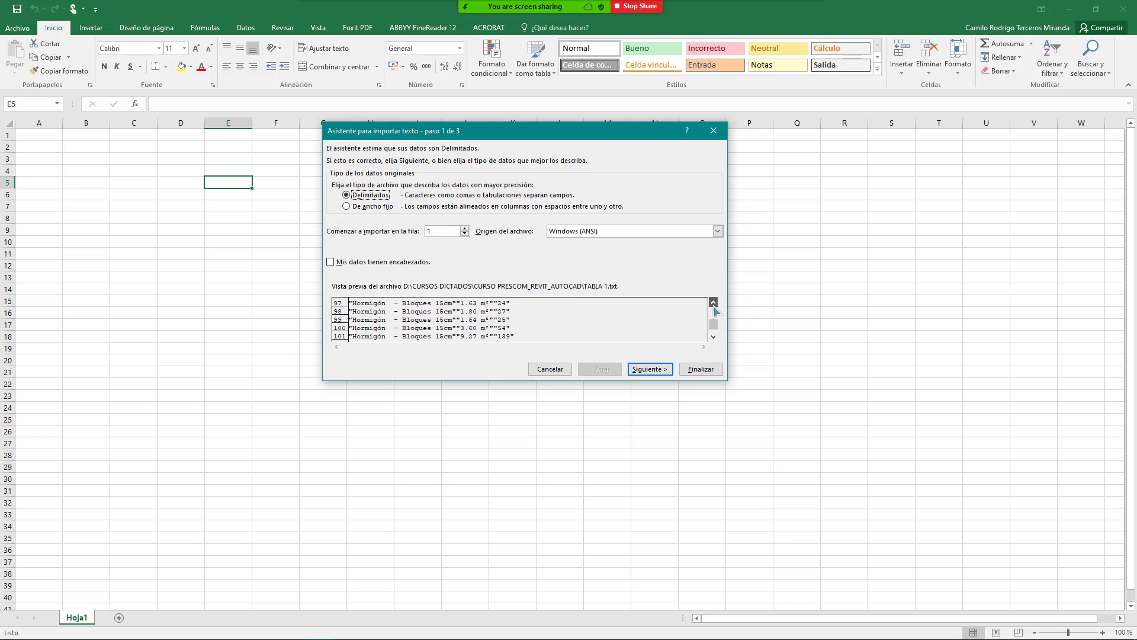
drag(714, 306, 718, 306)
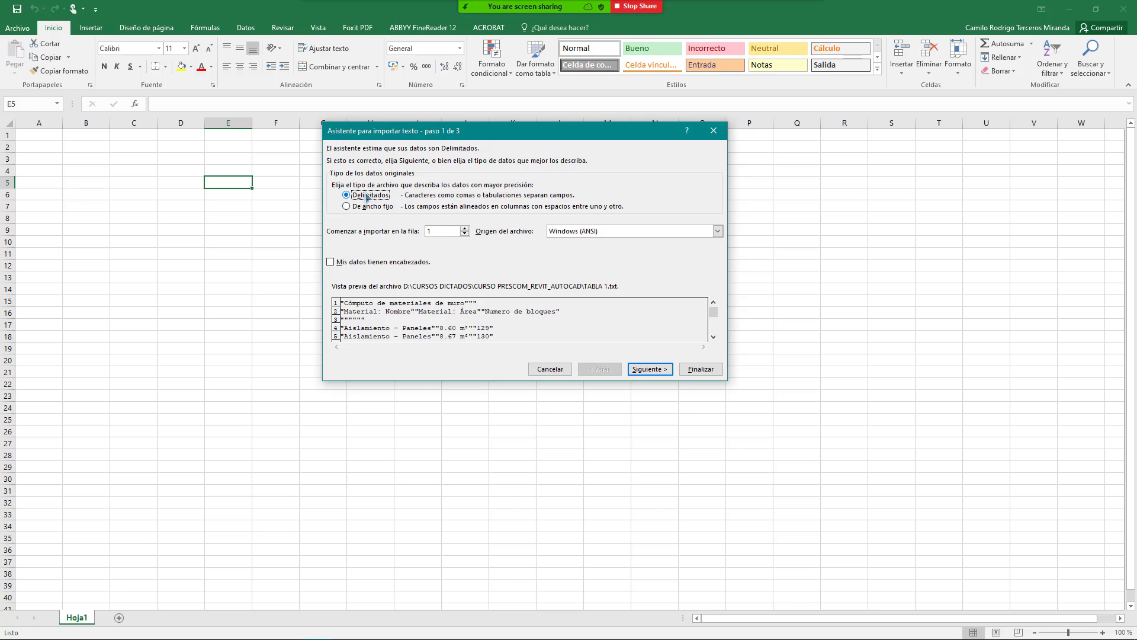
click(648, 373)
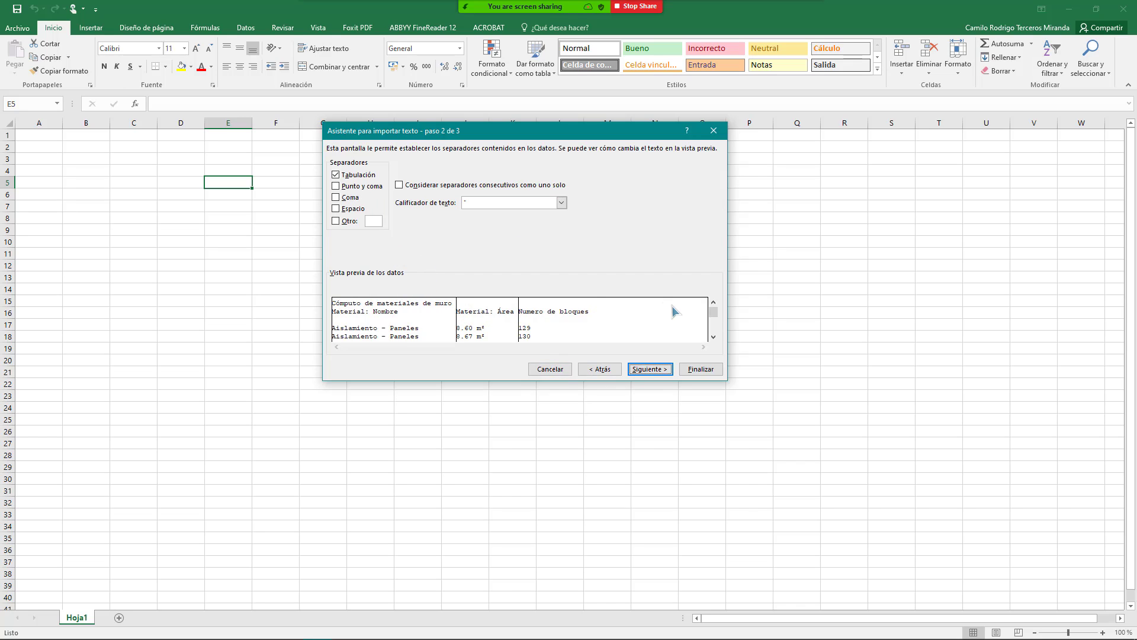
Step: Test the tab and semicolon separators against the schedule preview in the Text Import Wizard
click(713, 337)
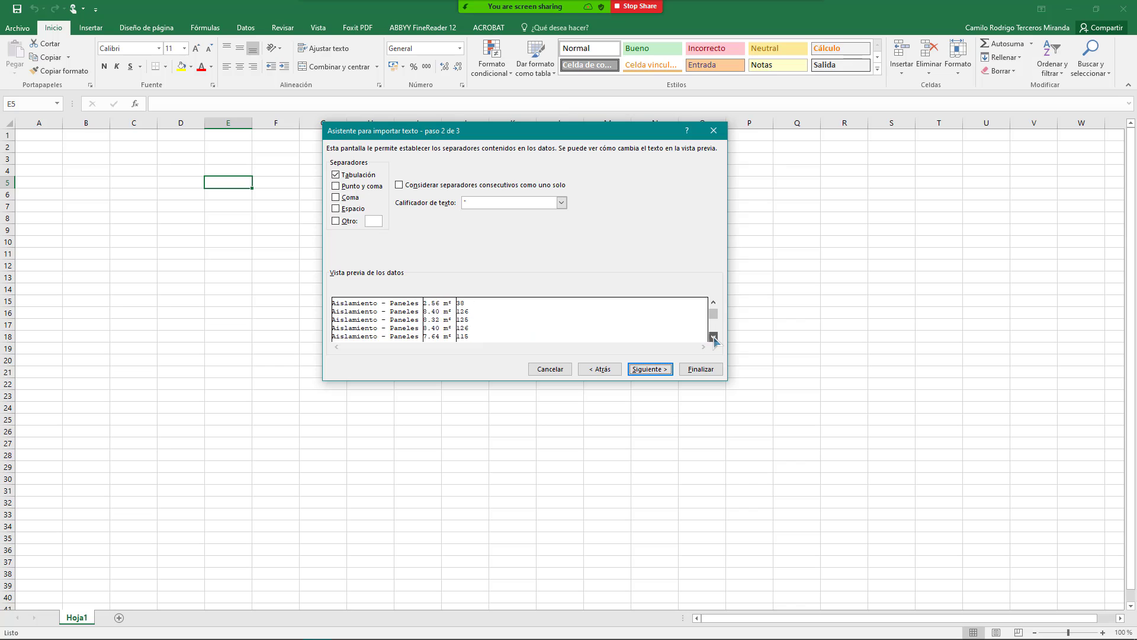
click(713, 337)
click(714, 326)
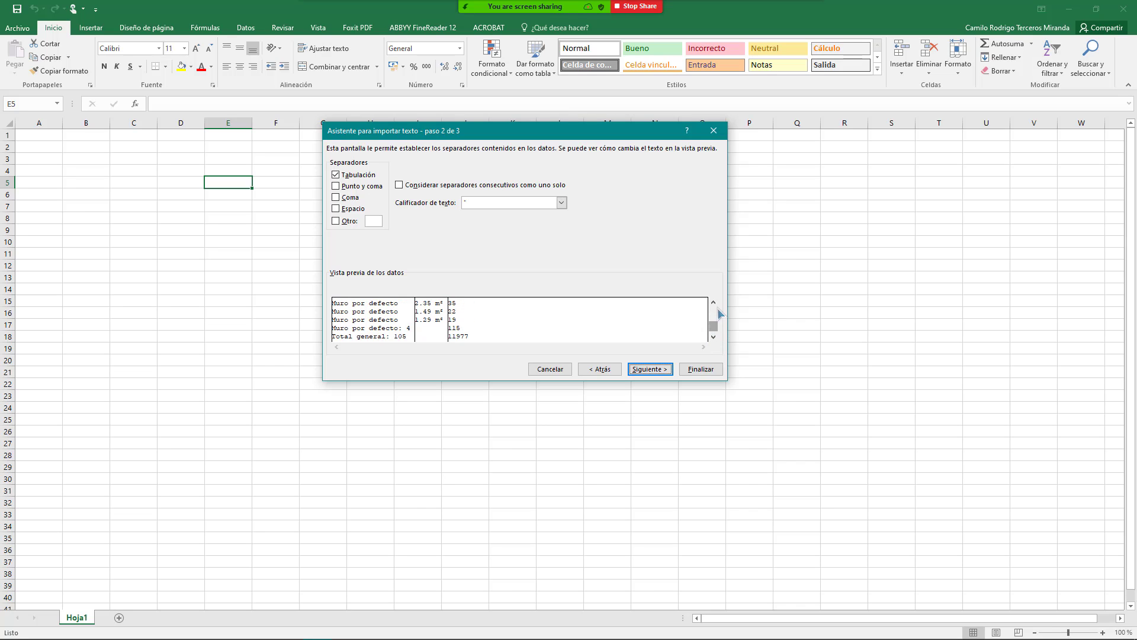
click(714, 302)
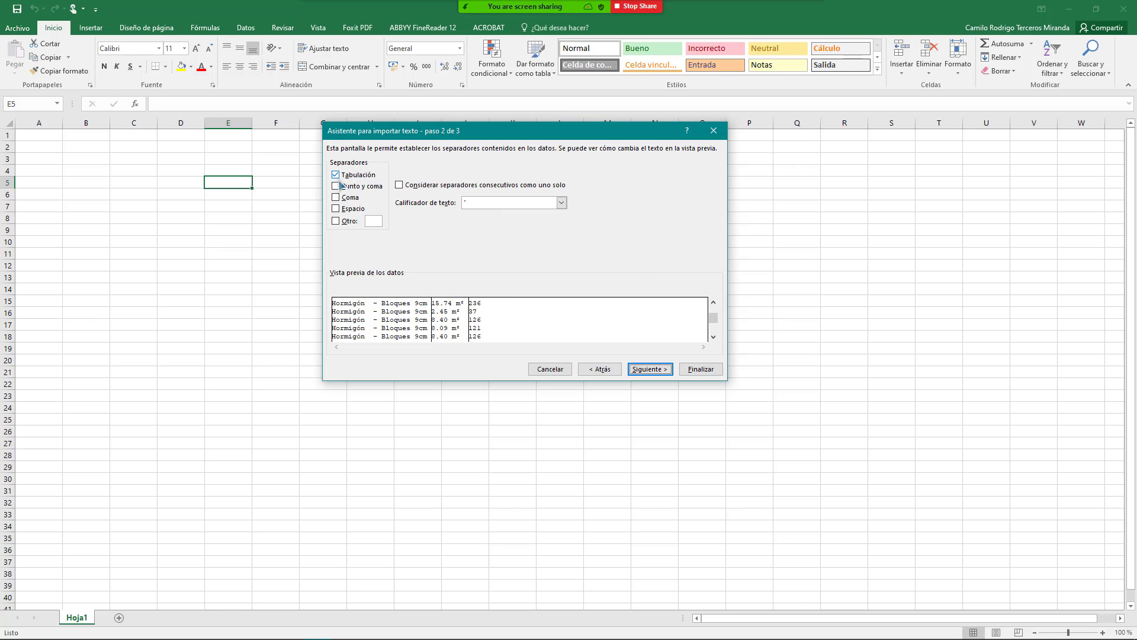
click(355, 178)
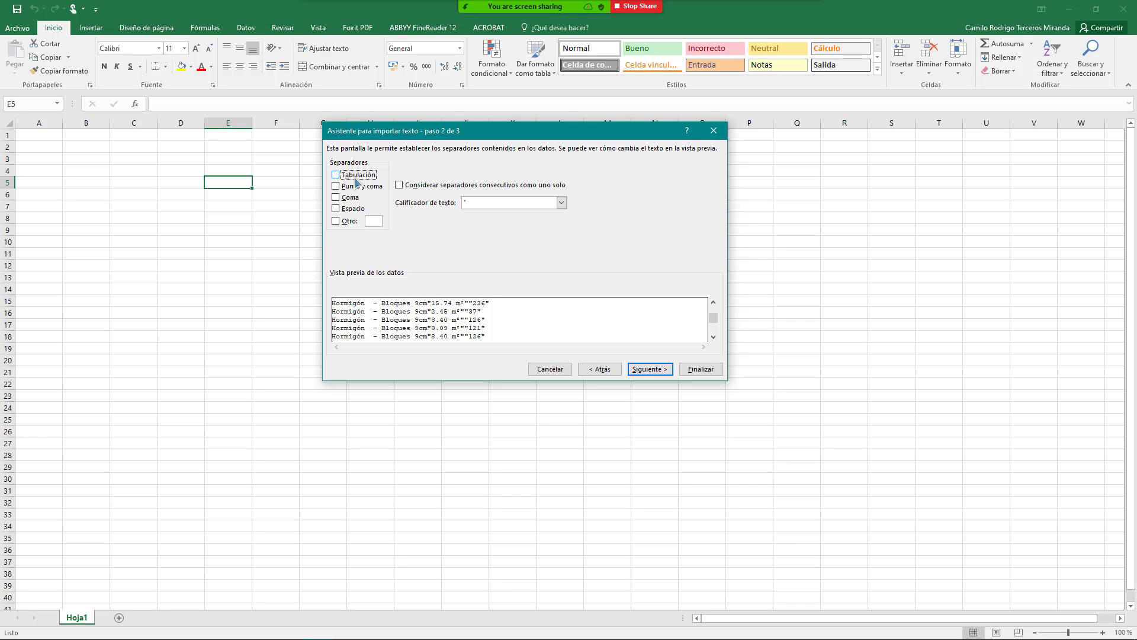
click(355, 178)
click(349, 191)
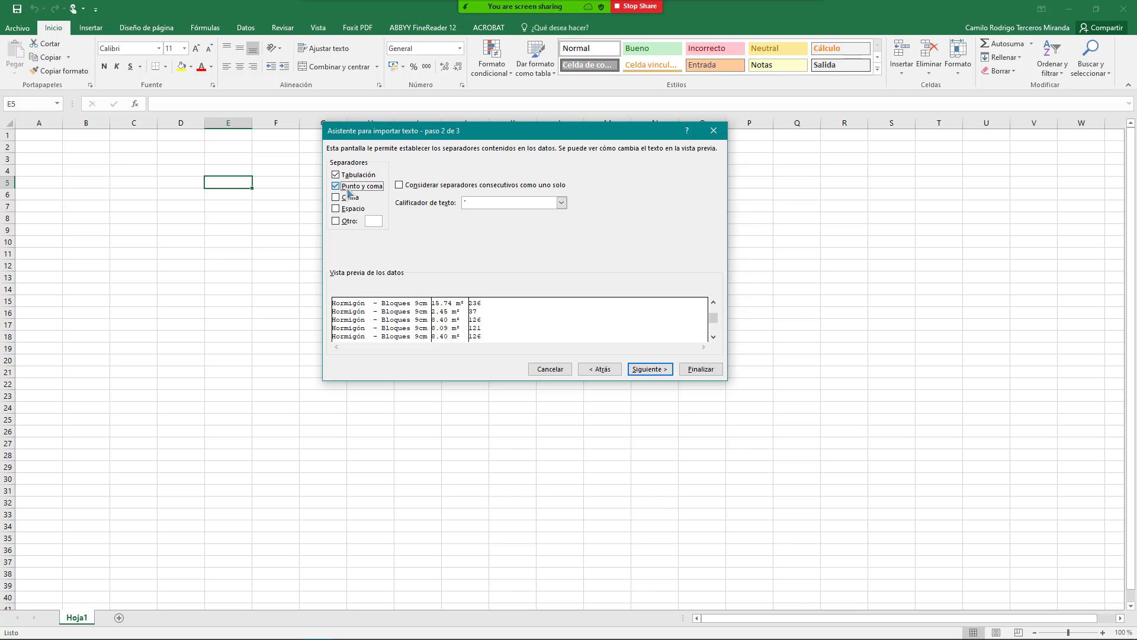
click(343, 175)
Step: Keep tab as the only separator, leave consecutive separators unmerged, and continue to step 3
click(363, 189)
click(351, 198)
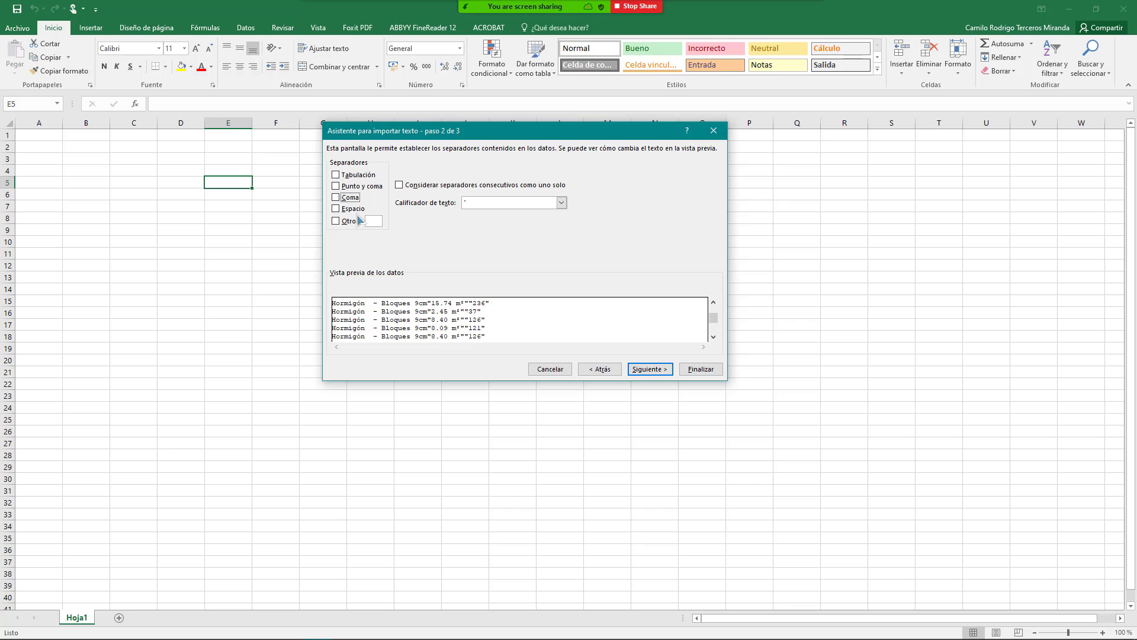
click(353, 209)
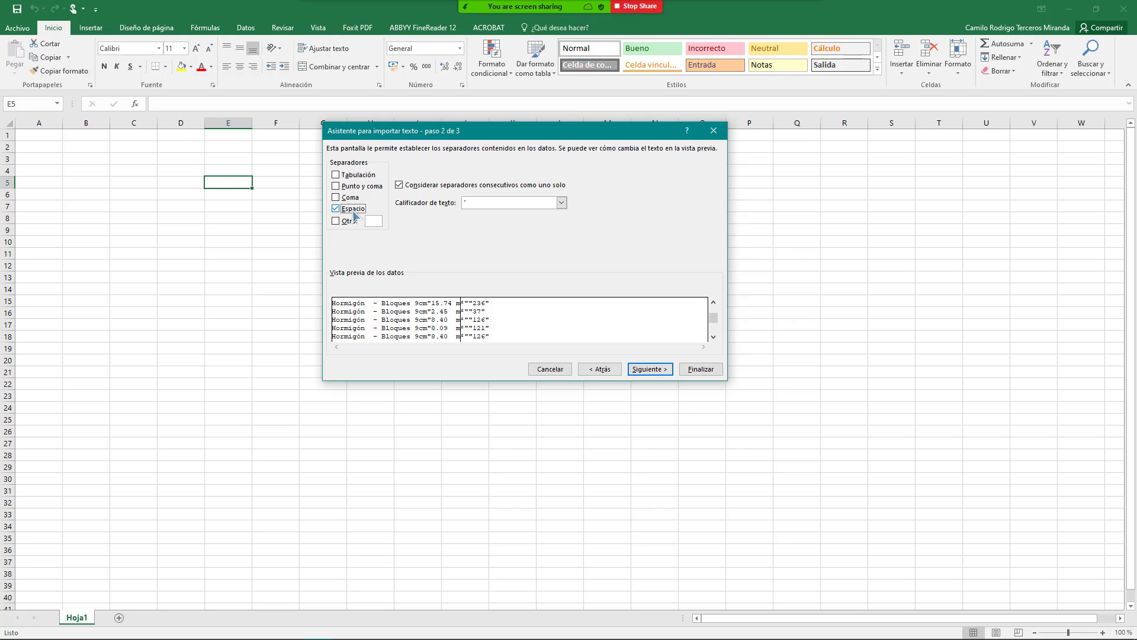
click(354, 213)
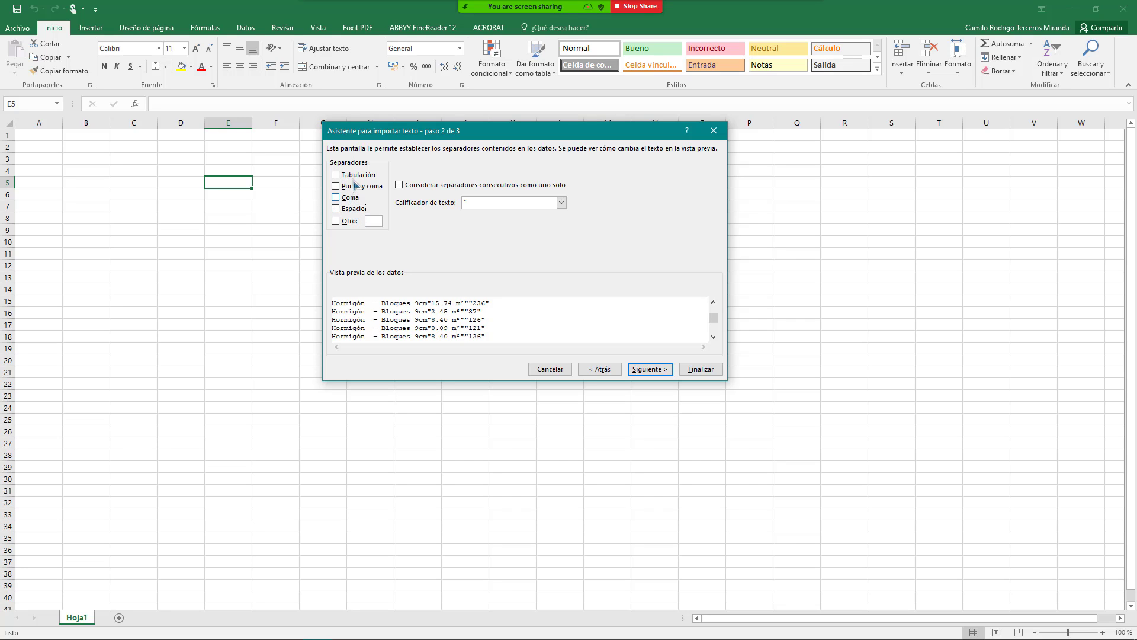
click(356, 176)
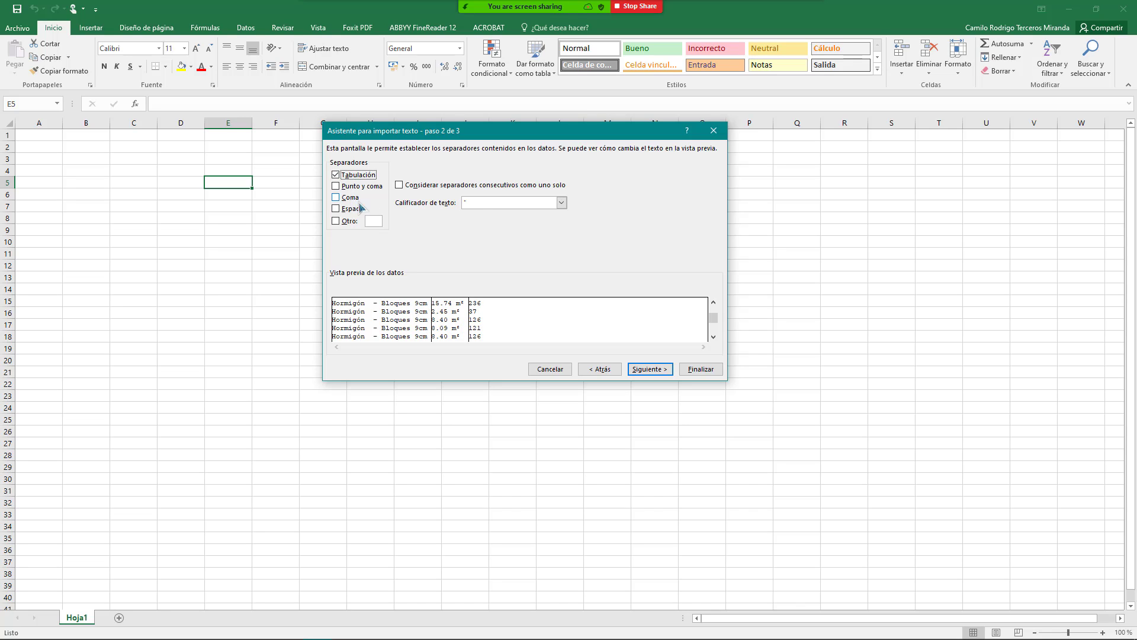
click(441, 190)
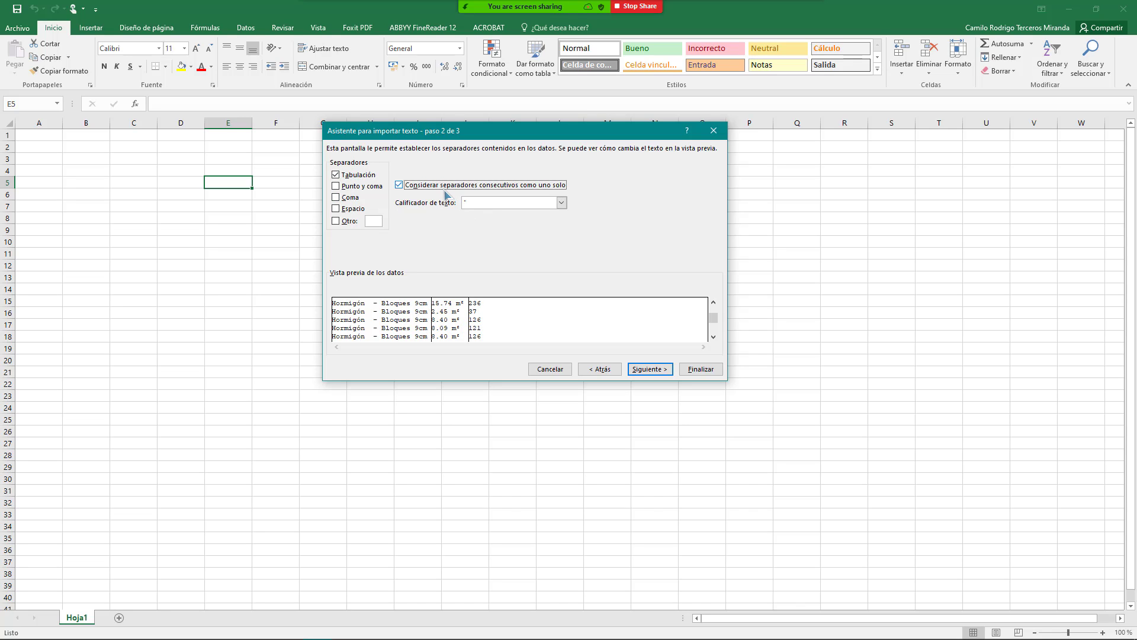
click(443, 188)
click(663, 373)
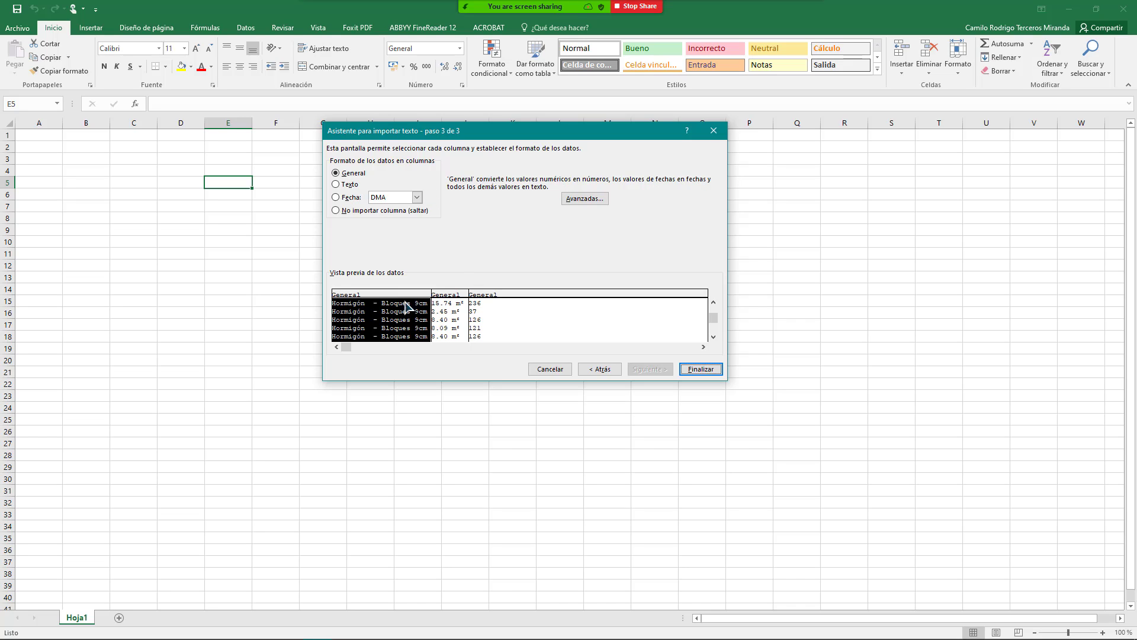
Step: Keep the material, area and block count columns in General format, not Texto or Fecha, and finish the import
click(345, 190)
click(349, 205)
click(353, 177)
click(453, 322)
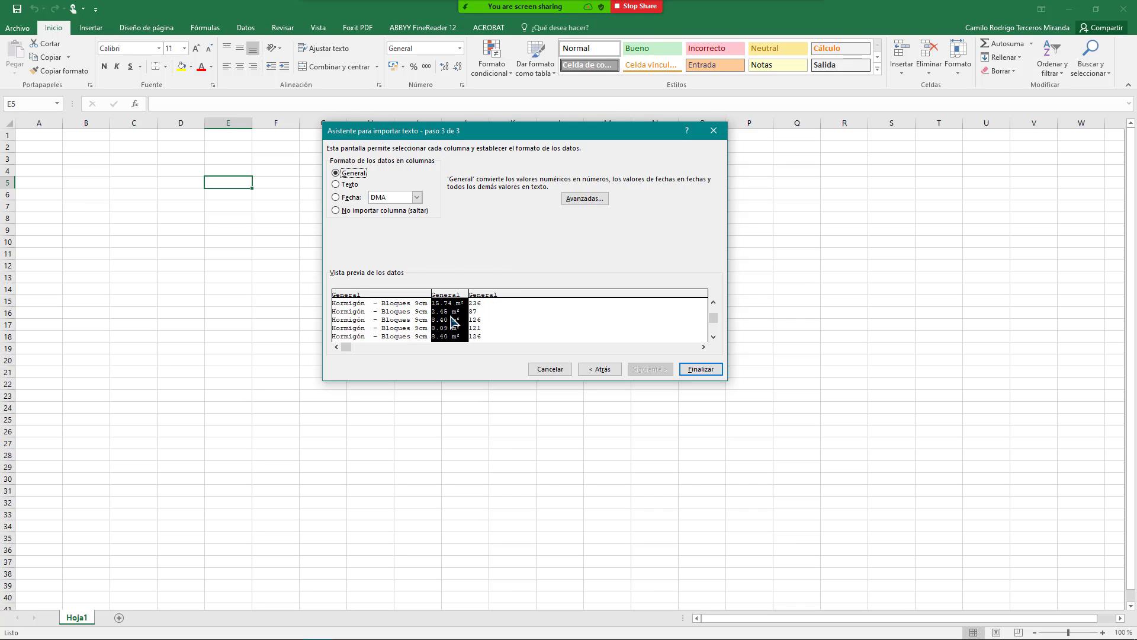
click(354, 186)
click(353, 197)
click(350, 173)
click(487, 302)
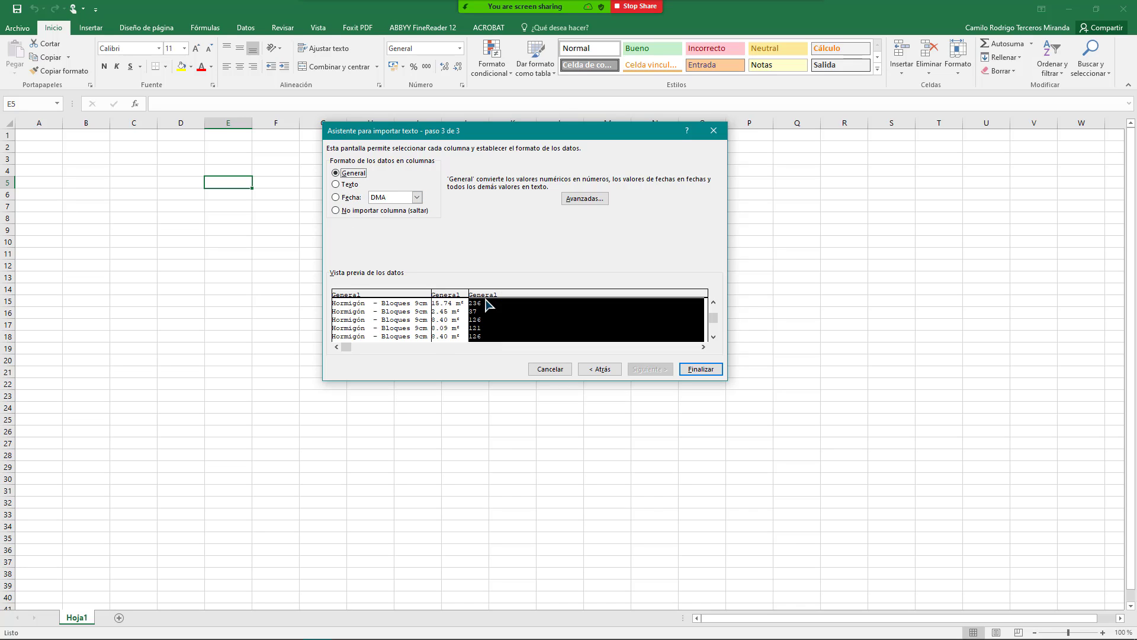
click(705, 372)
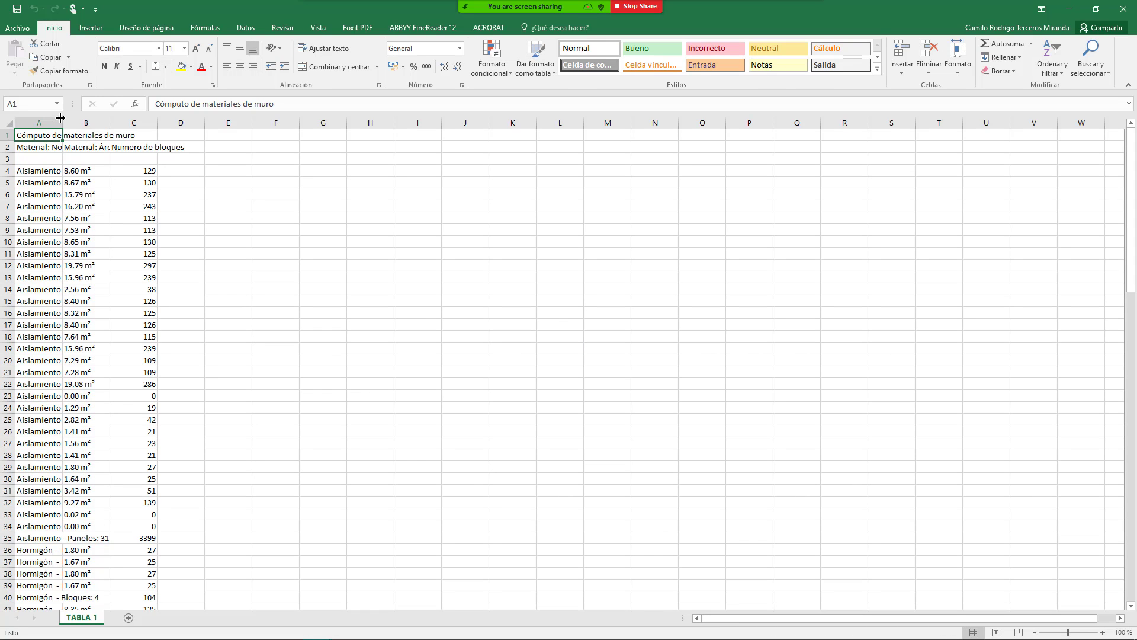
drag(61, 118, 148, 126)
scroll(136, 317, down, 5)
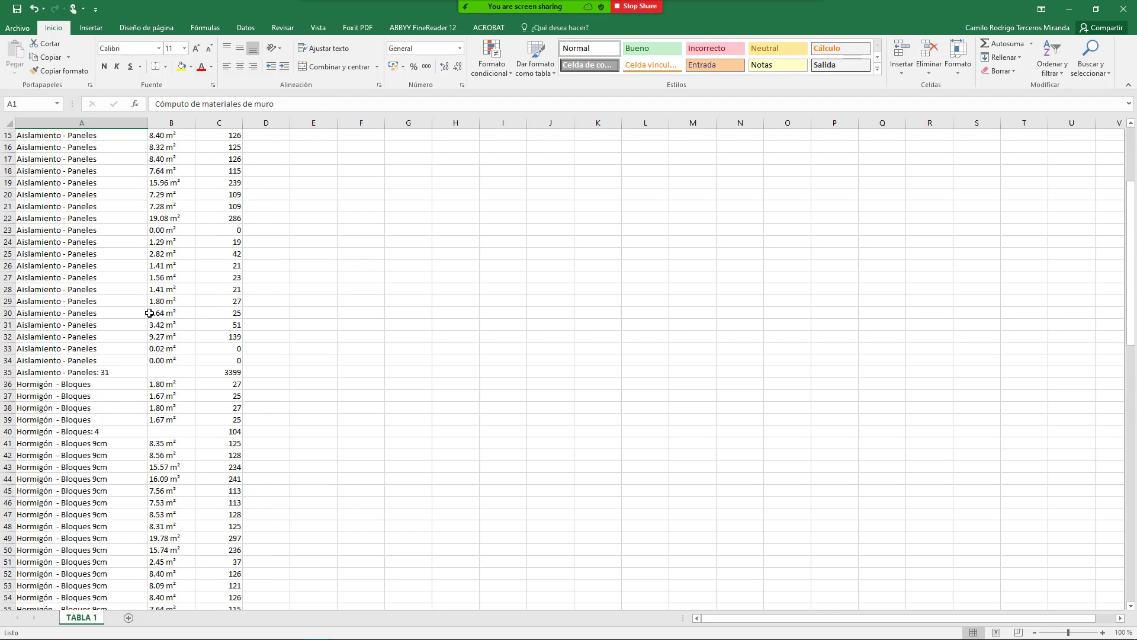
scroll(149, 312, down, 20)
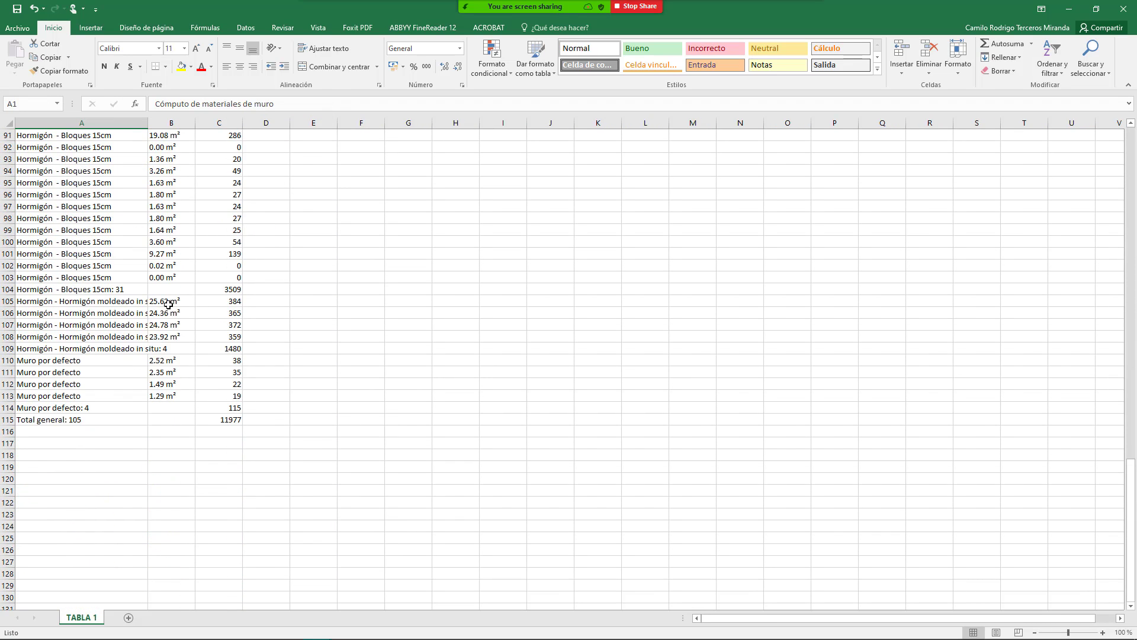
scroll(169, 304, up, 4)
drag(145, 122, 174, 124)
scroll(178, 182, up, 20)
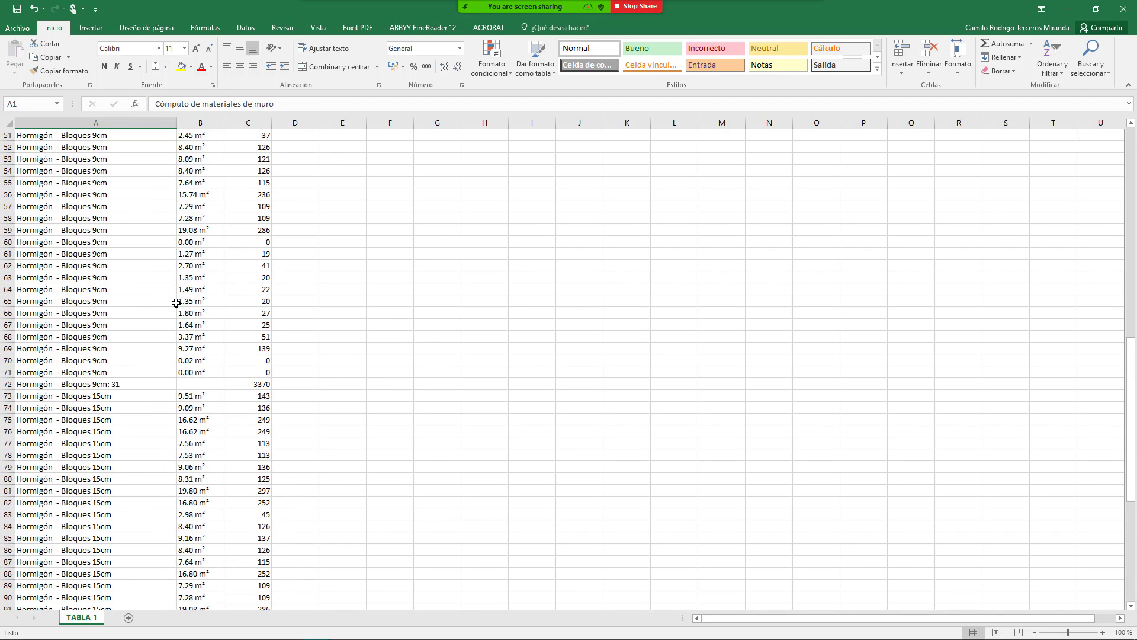
scroll(176, 245, up, 4)
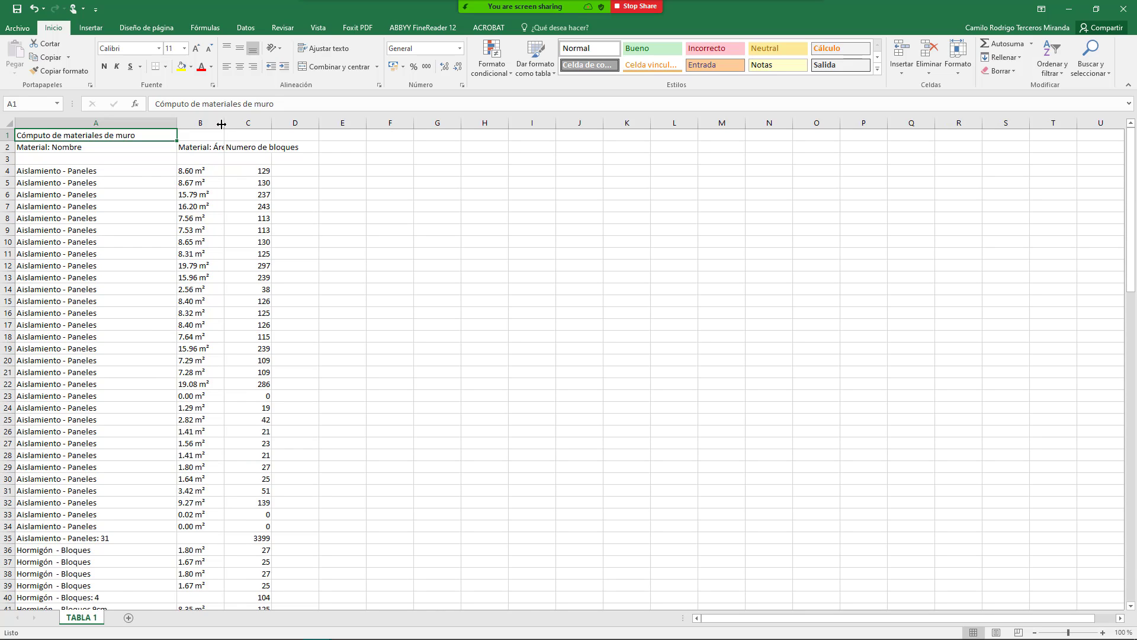
drag(222, 124, 257, 117)
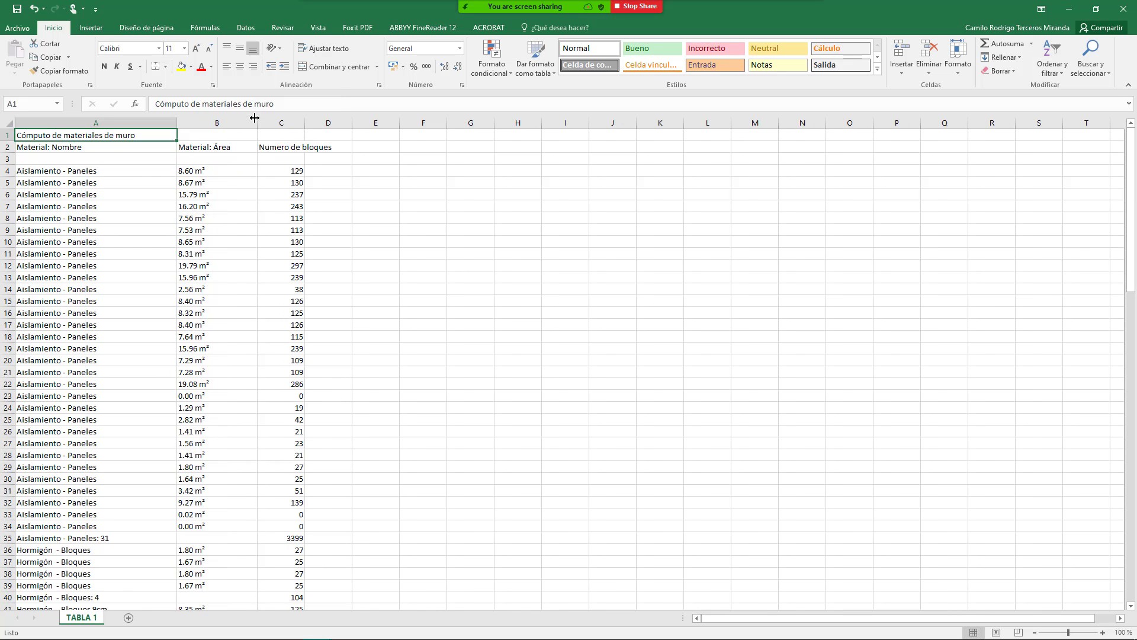
scroll(80, 195, down, 1)
scroll(81, 196, up, 1)
drag(91, 173, 83, 526)
scroll(89, 462, down, 5)
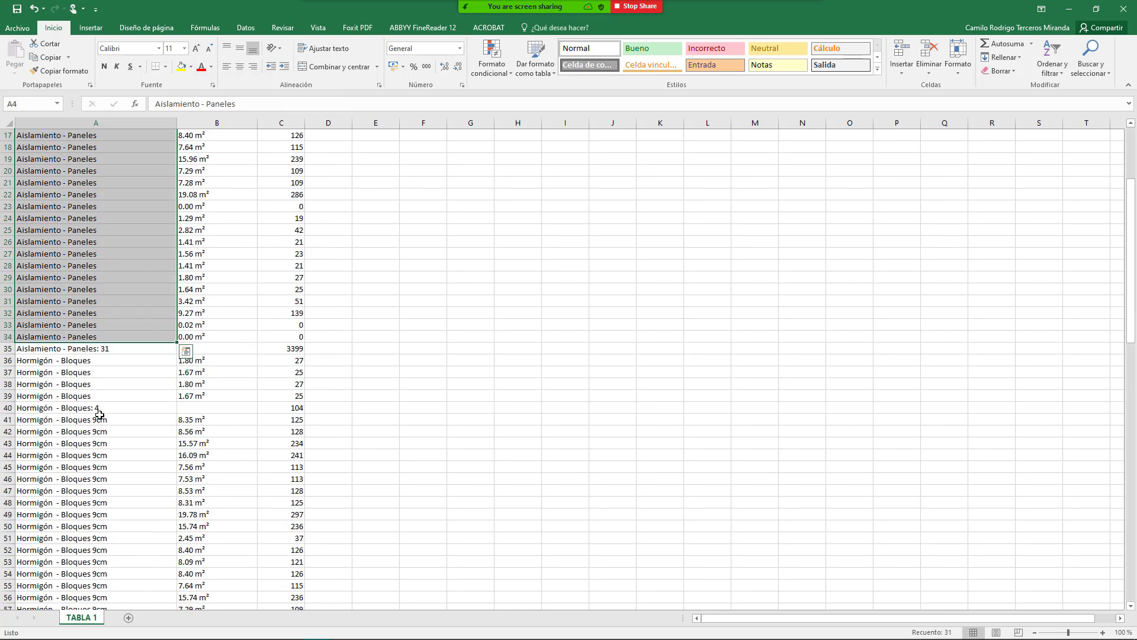
scroll(99, 413, down, 1)
click(71, 333)
drag(33, 324, 299, 313)
scroll(240, 314, up, 1)
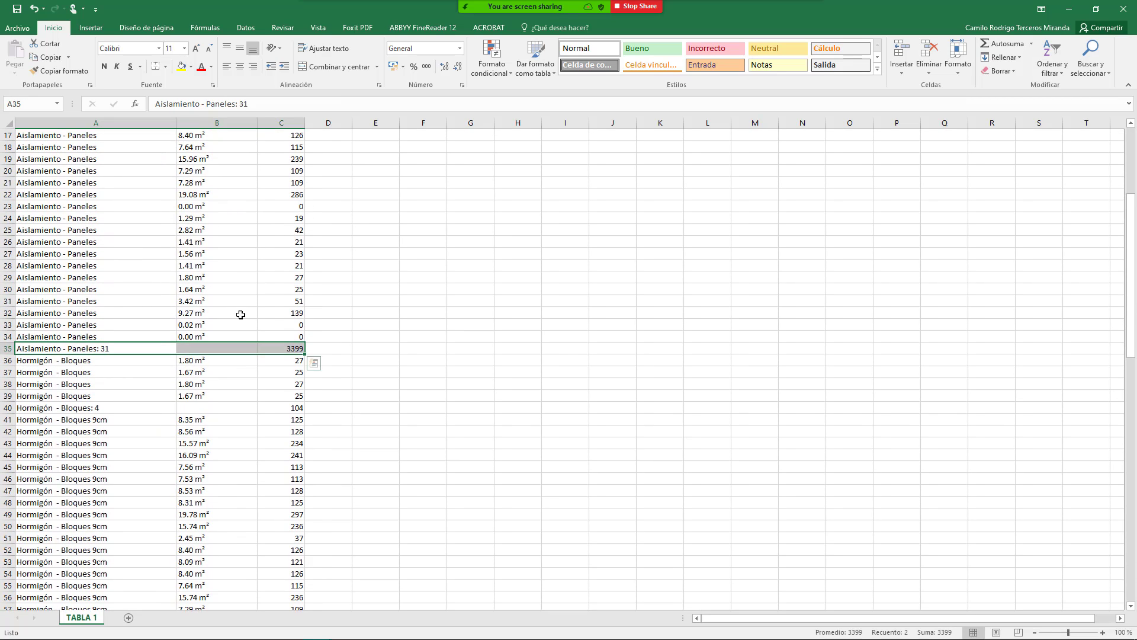
scroll(240, 315, down, 2)
drag(120, 313, 267, 336)
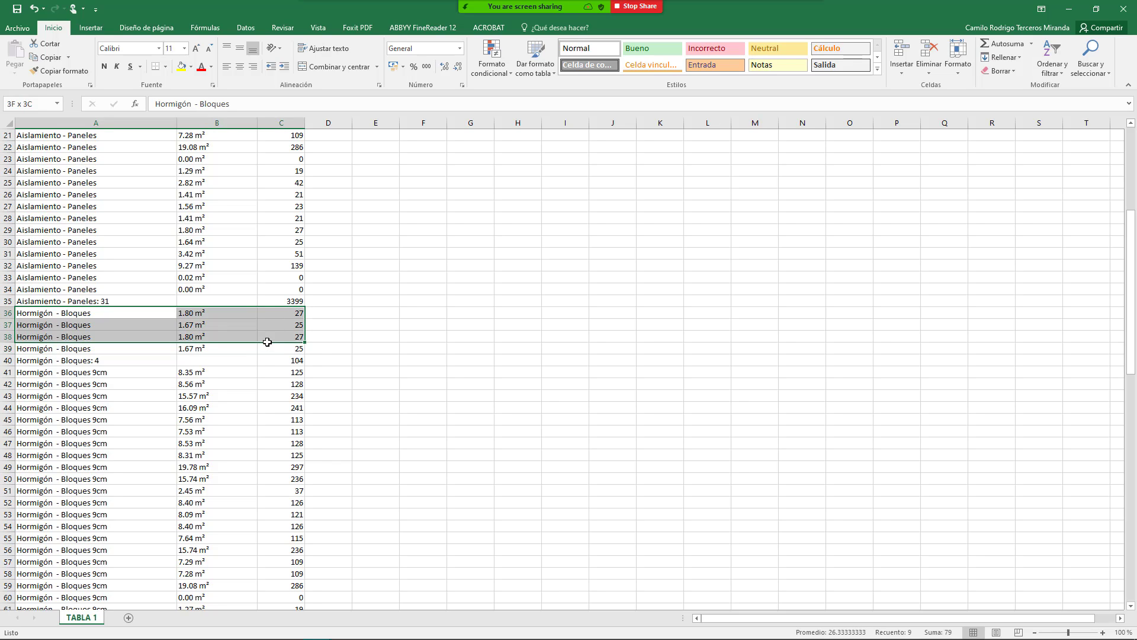
click(282, 358)
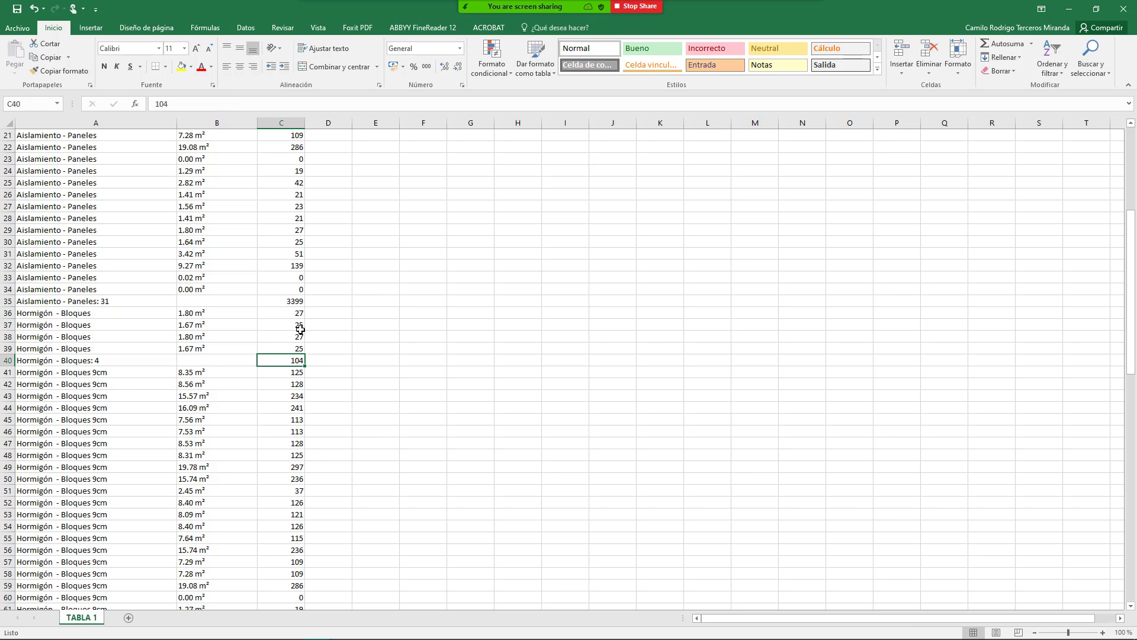
click(100, 326)
scroll(110, 331, down, 2)
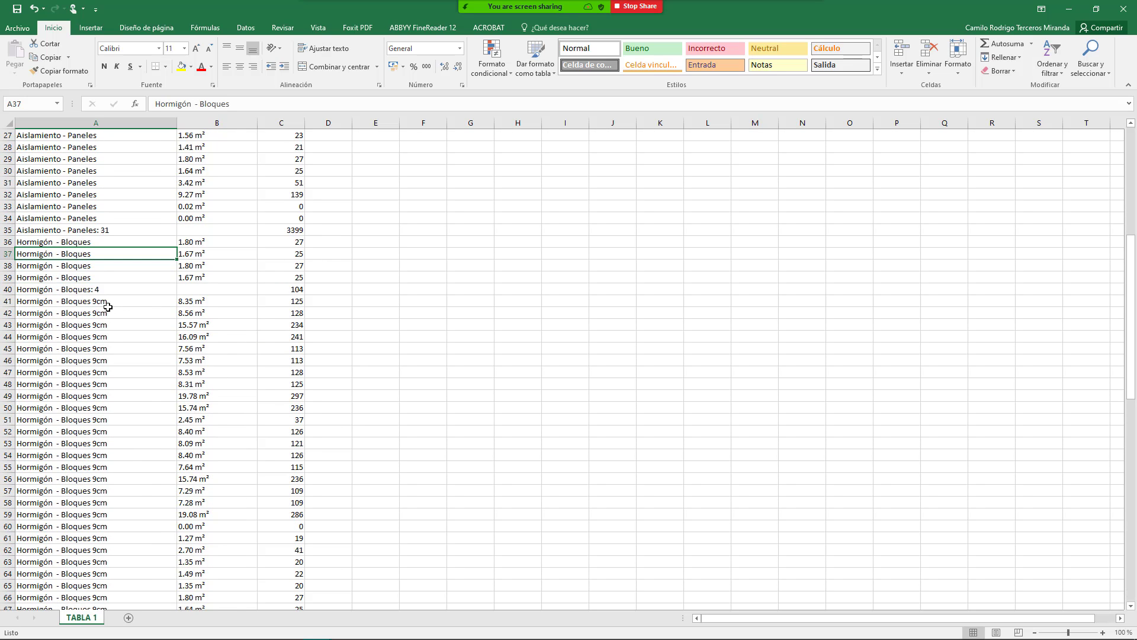
scroll(107, 306, down, 11)
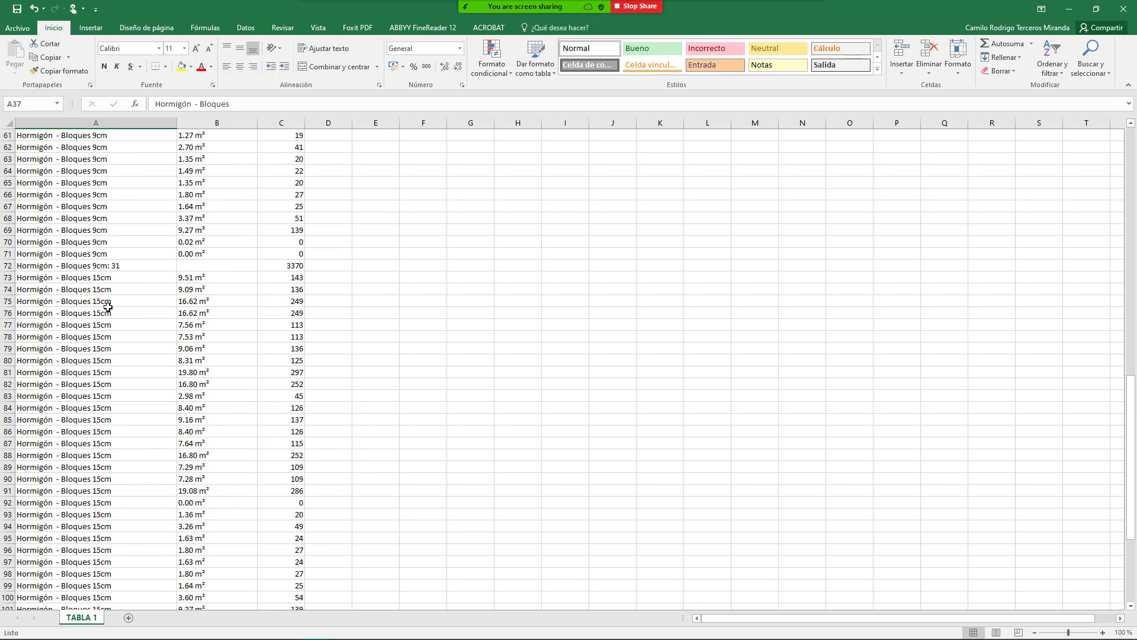
scroll(122, 280, down, 9)
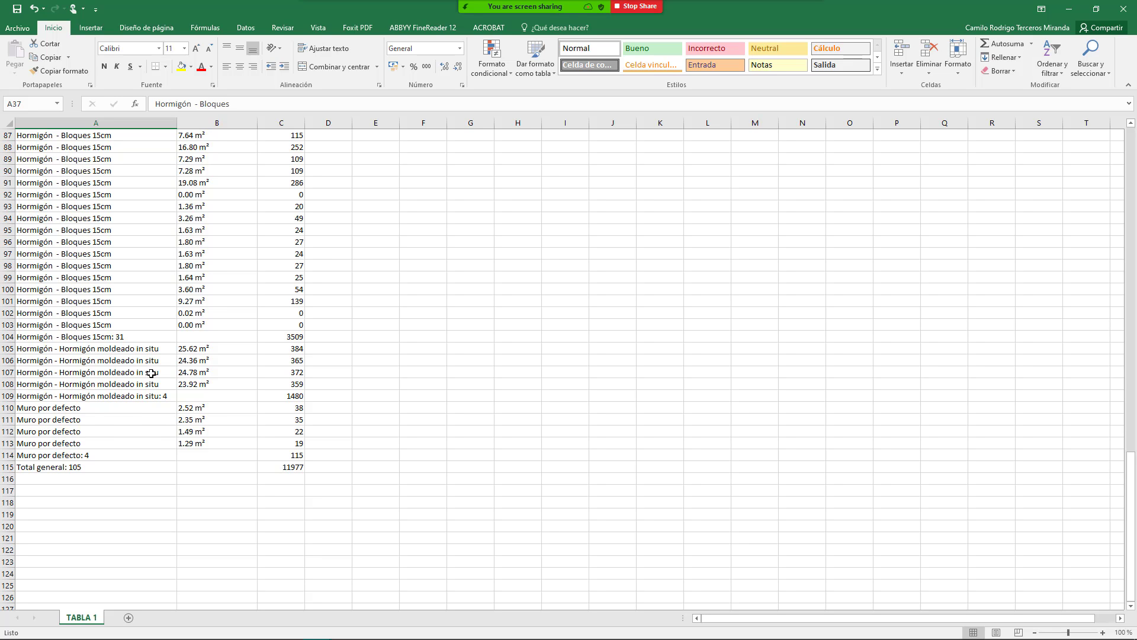
scroll(125, 410, down, 2)
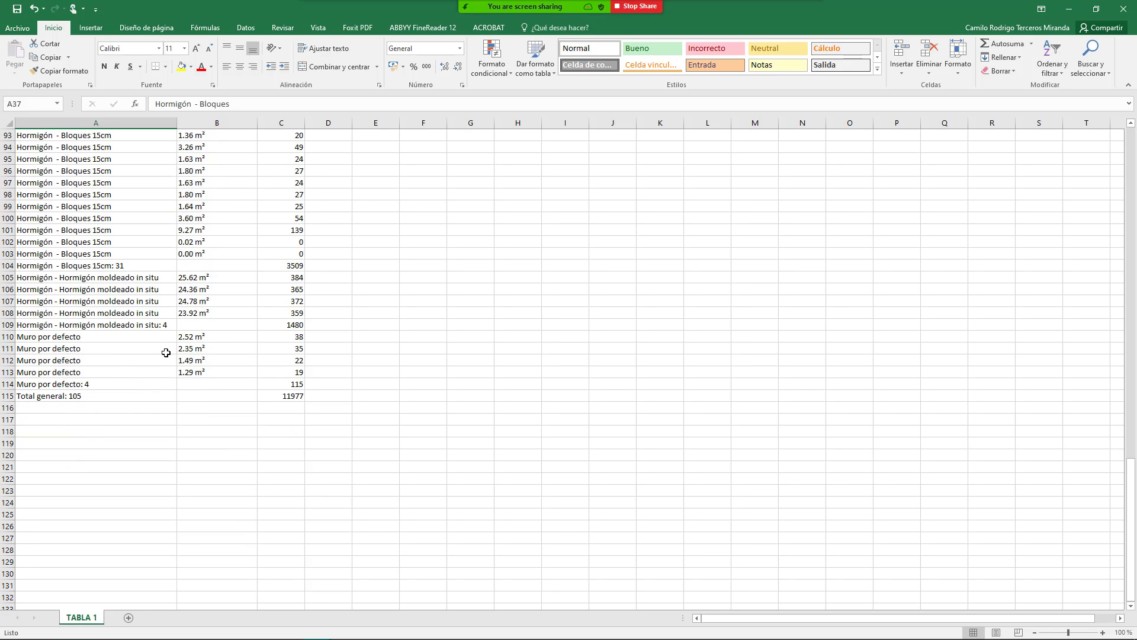
scroll(166, 352, up, 20)
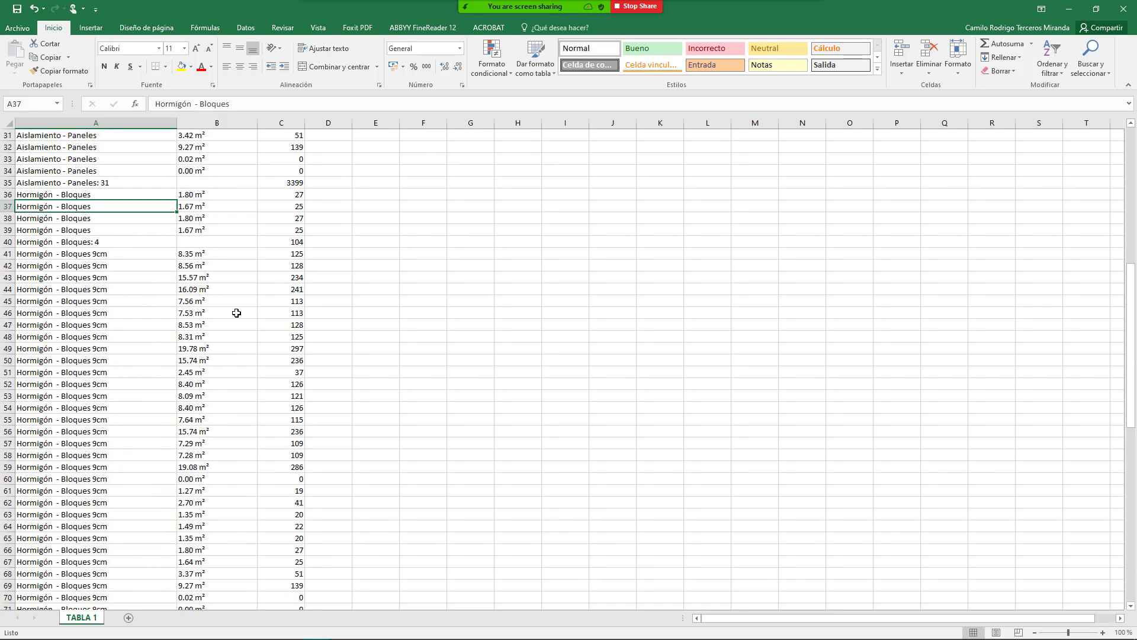
scroll(237, 313, up, 10)
click(296, 184)
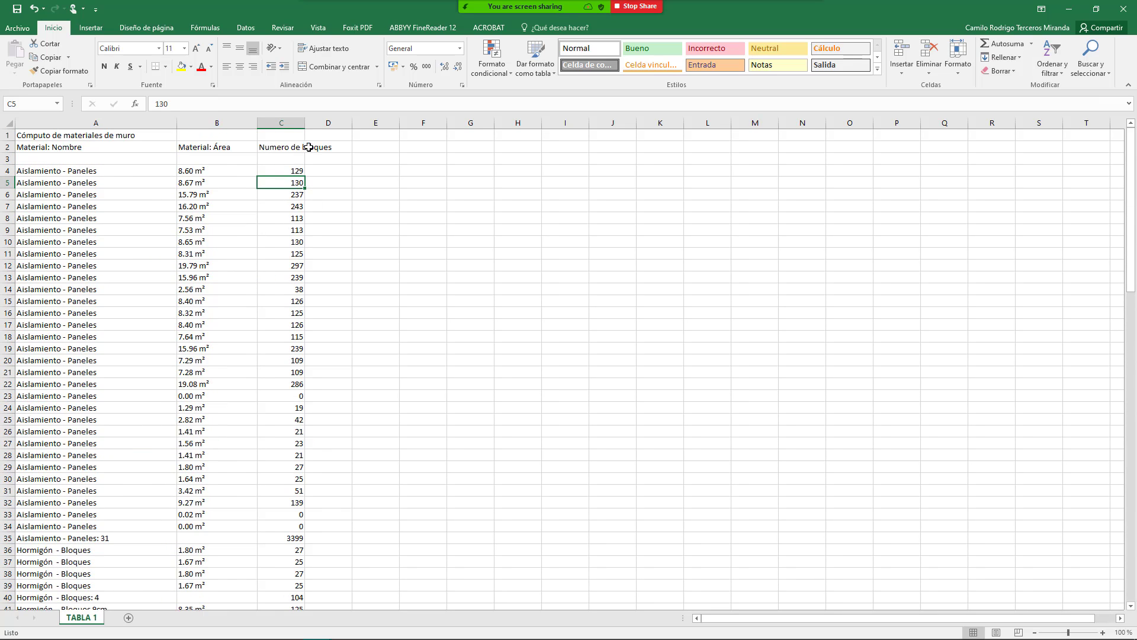
drag(307, 120, 293, 120)
scroll(278, 487, down, 3)
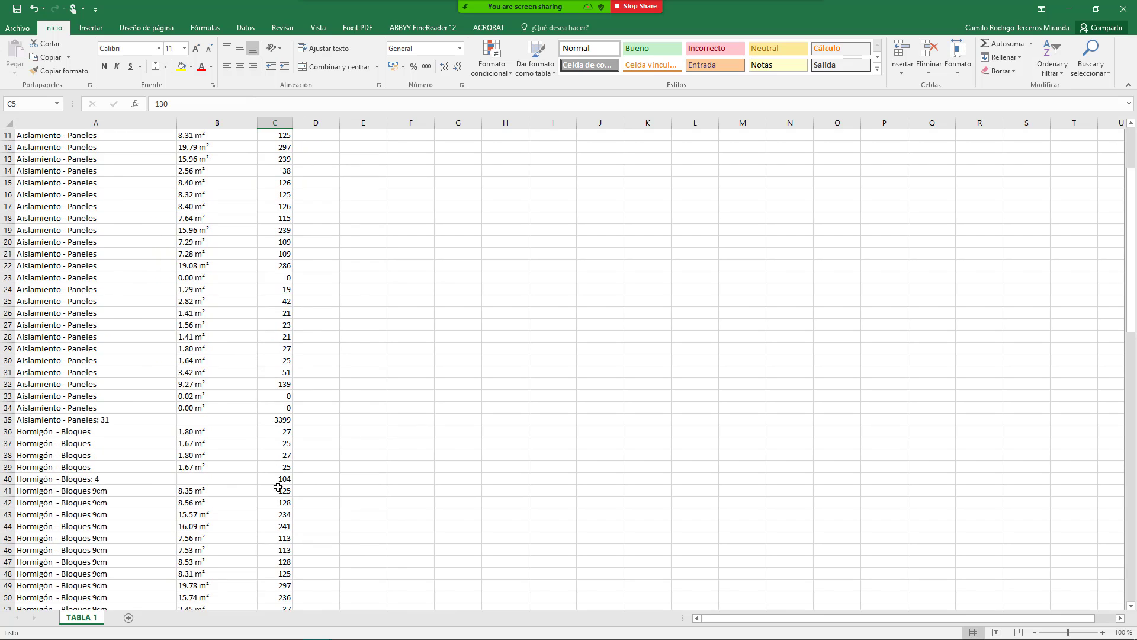
click(282, 422)
scroll(177, 415, down, 6)
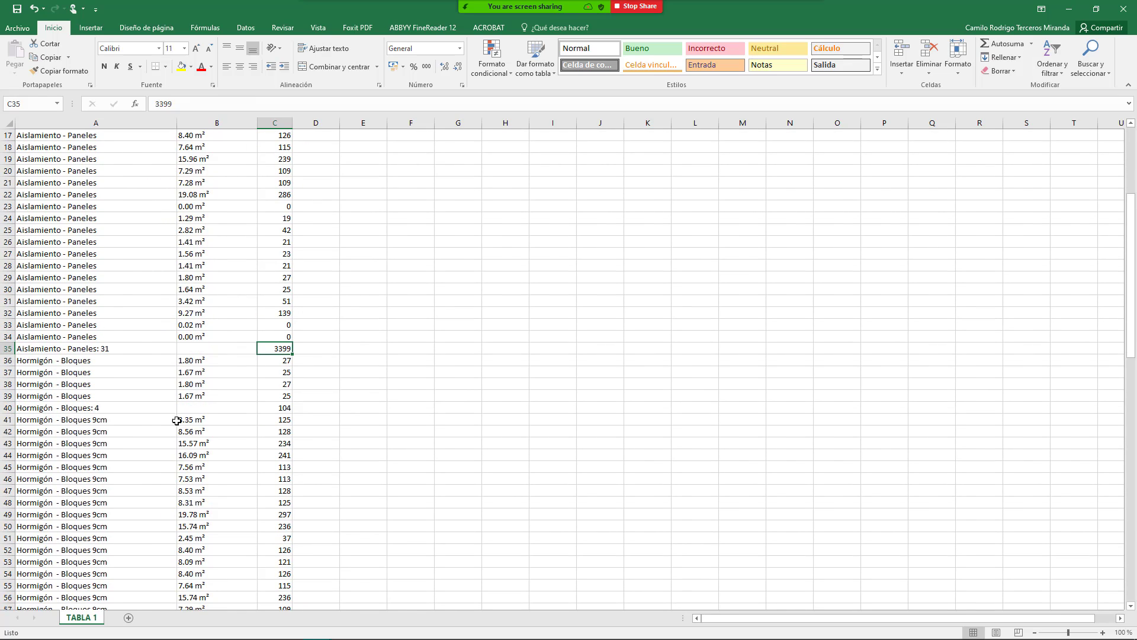
scroll(183, 408, down, 5)
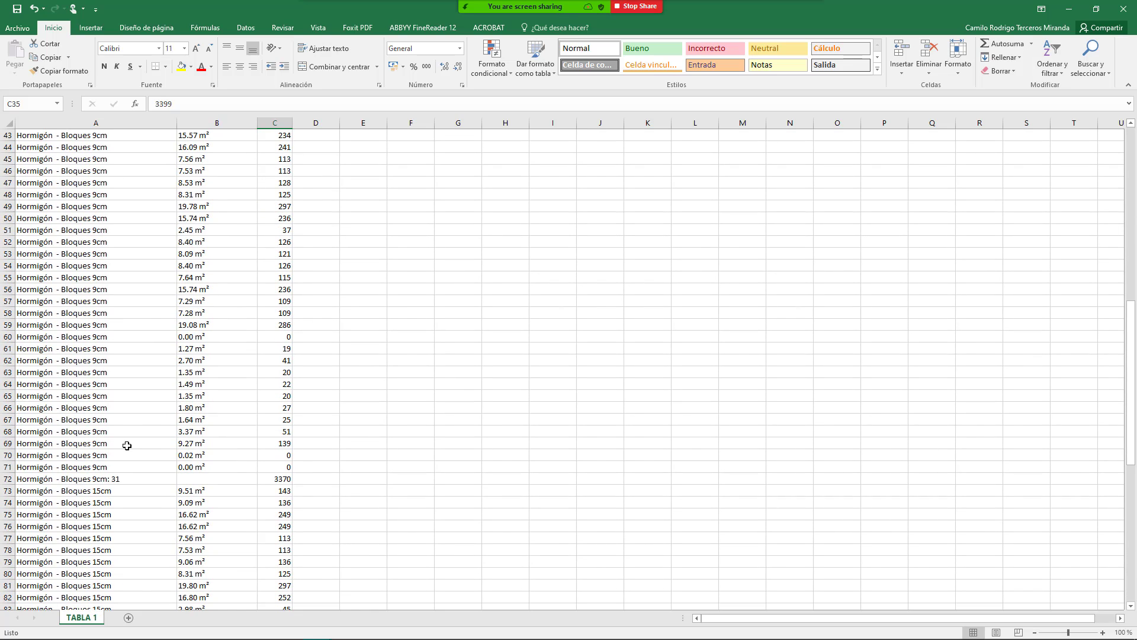
click(267, 479)
scroll(212, 445, up, 14)
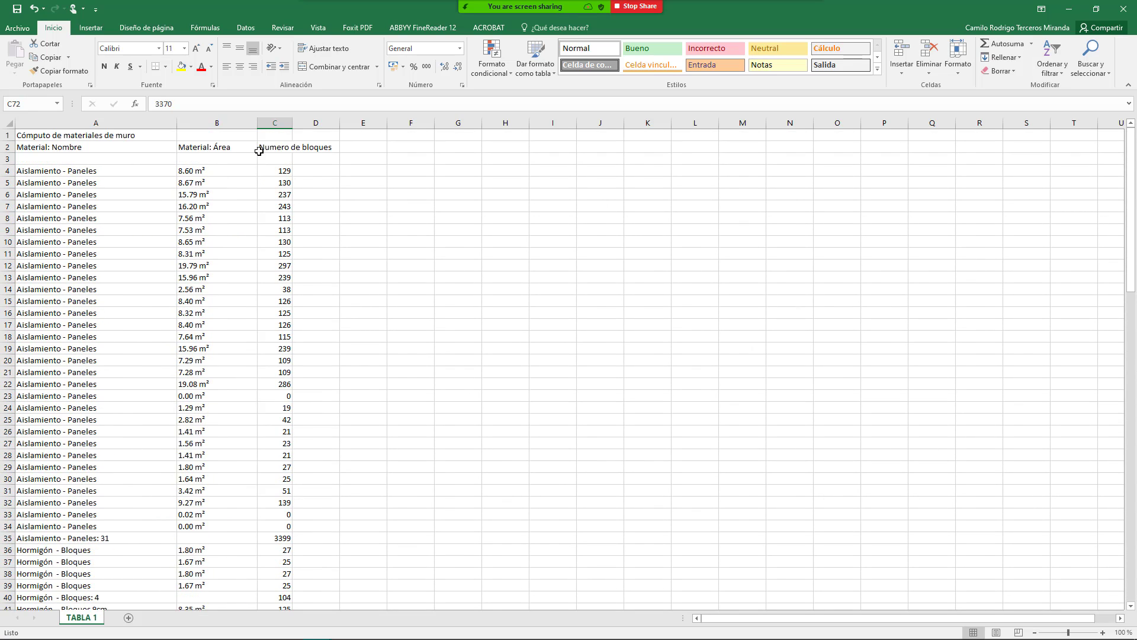
Step: Narrow column B slightly and select the 31 Aislamiento - Paneles area values from B4
drag(259, 124, 245, 123)
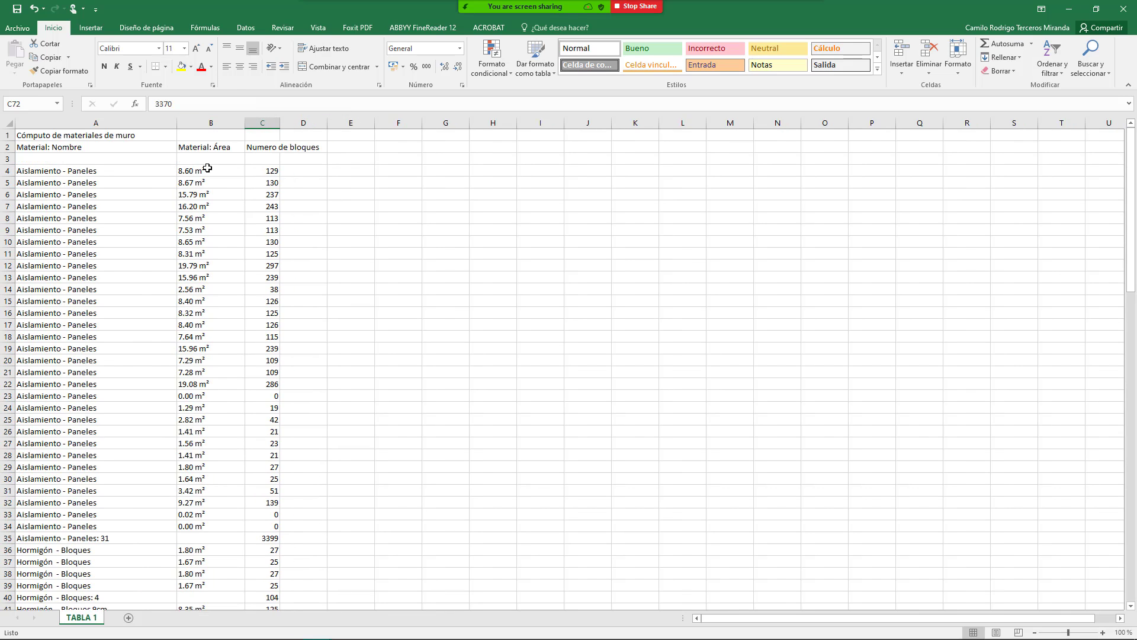
drag(207, 169, 228, 150)
click(218, 205)
click(215, 172)
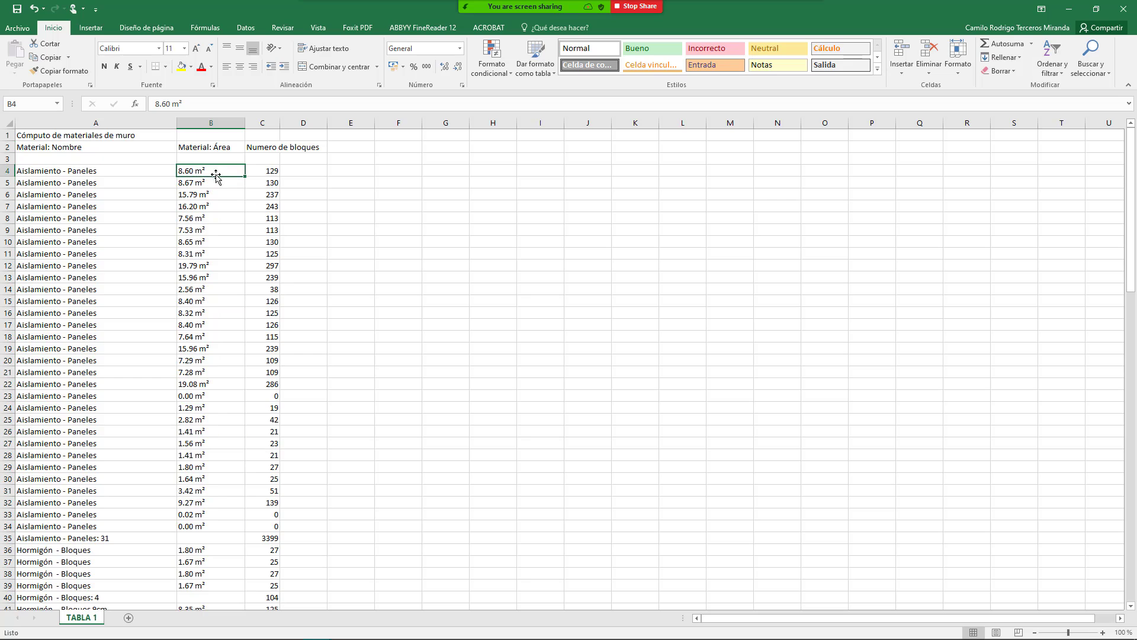
drag(211, 221, 205, 525)
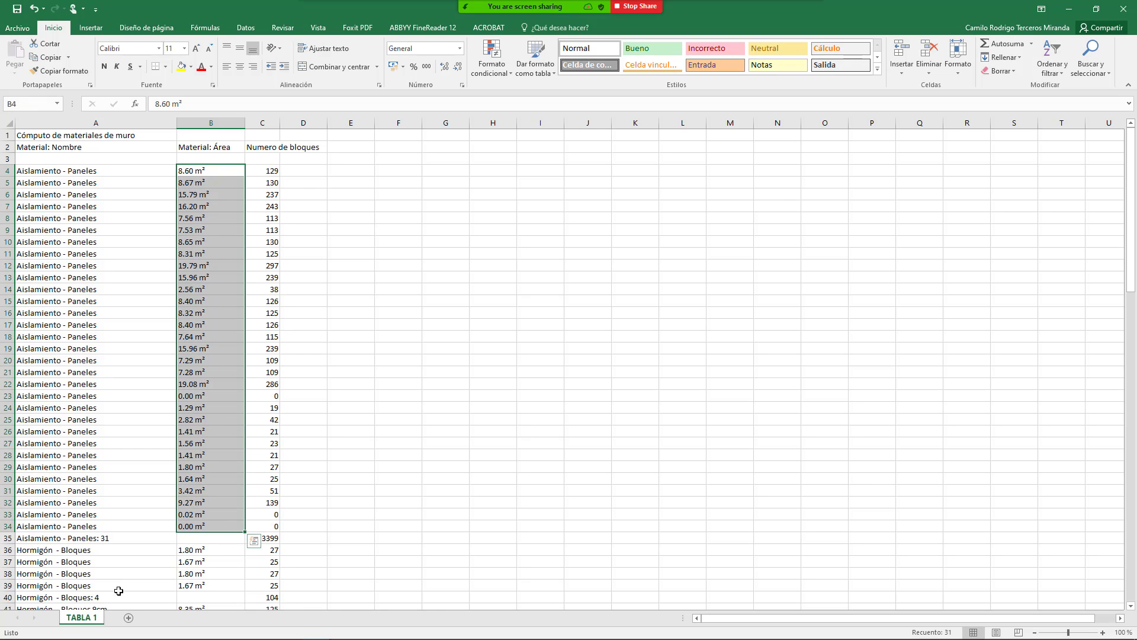
mouse_move(108, 639)
click(200, 171)
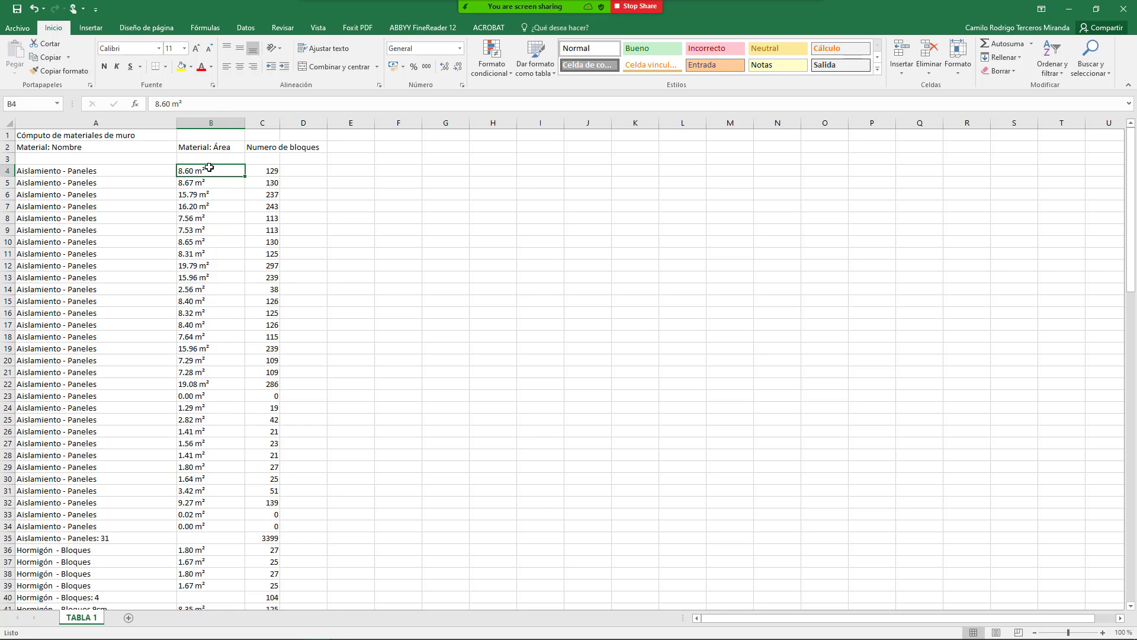
Step: Enter the test formula =+B4*5 in E4, then delete its #¡VALOR! result
click(330, 175)
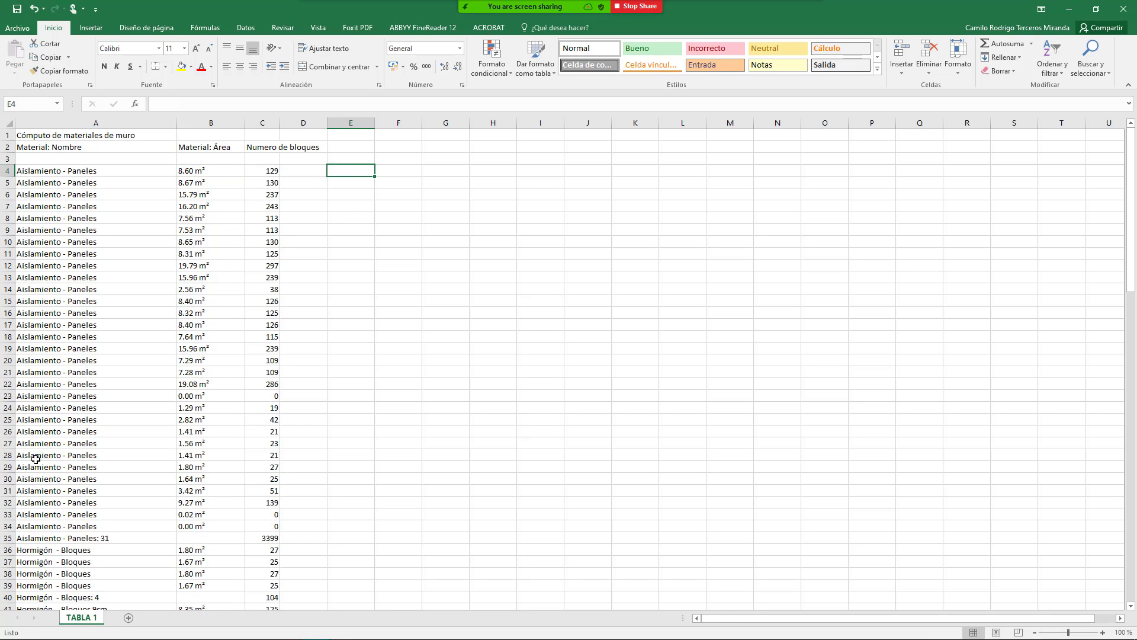
text(+)
key(Left)
key(Left)
key(Left)
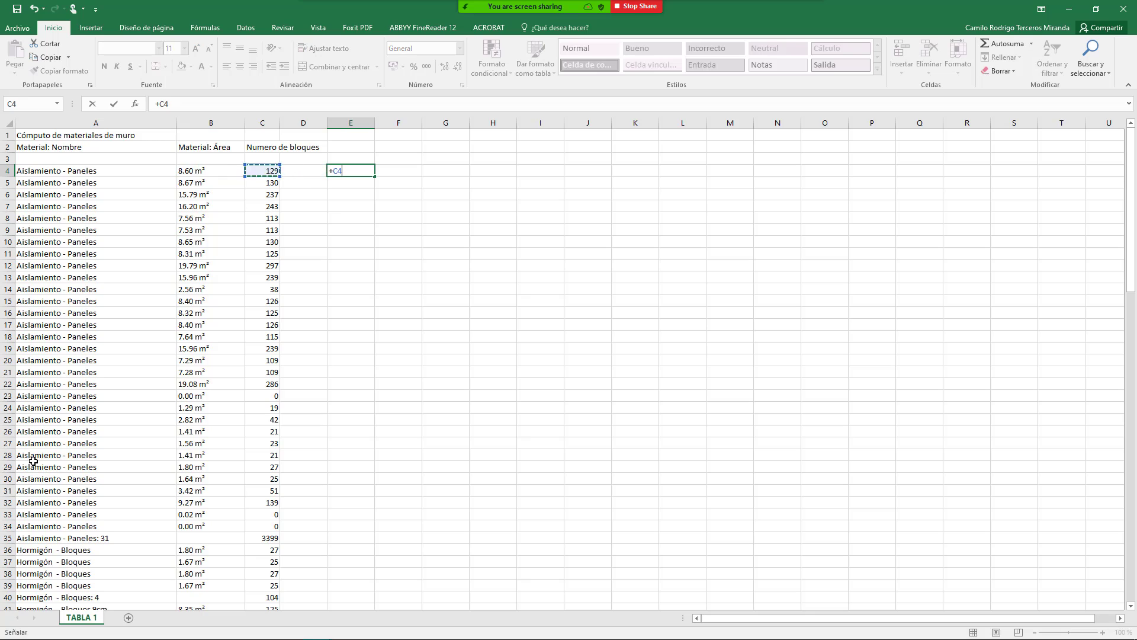
text(*)
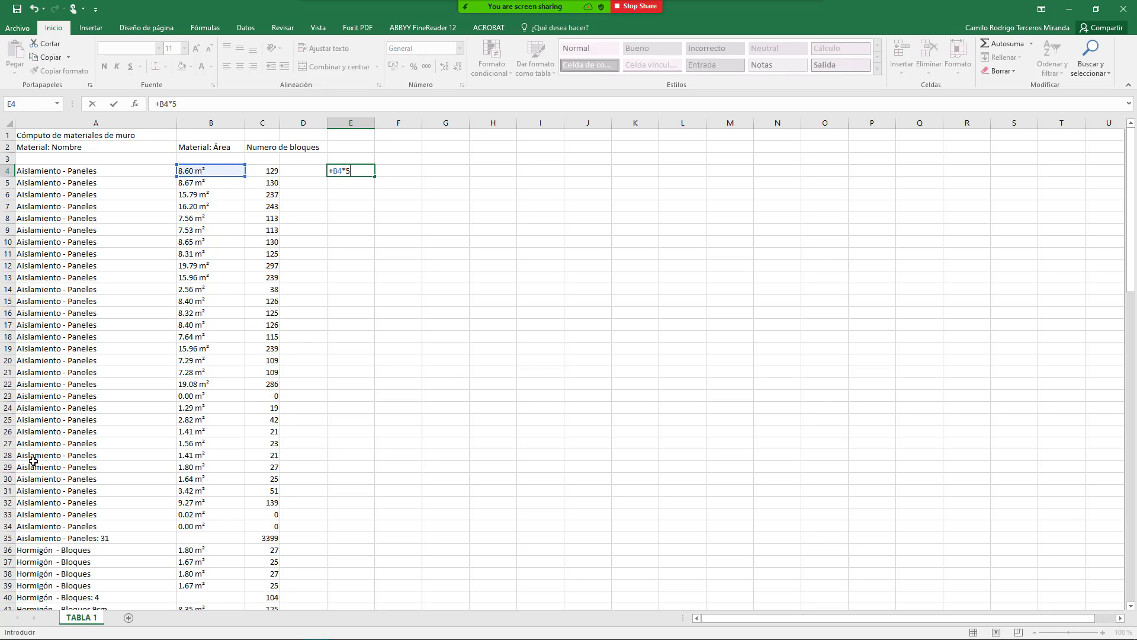
key(Return)
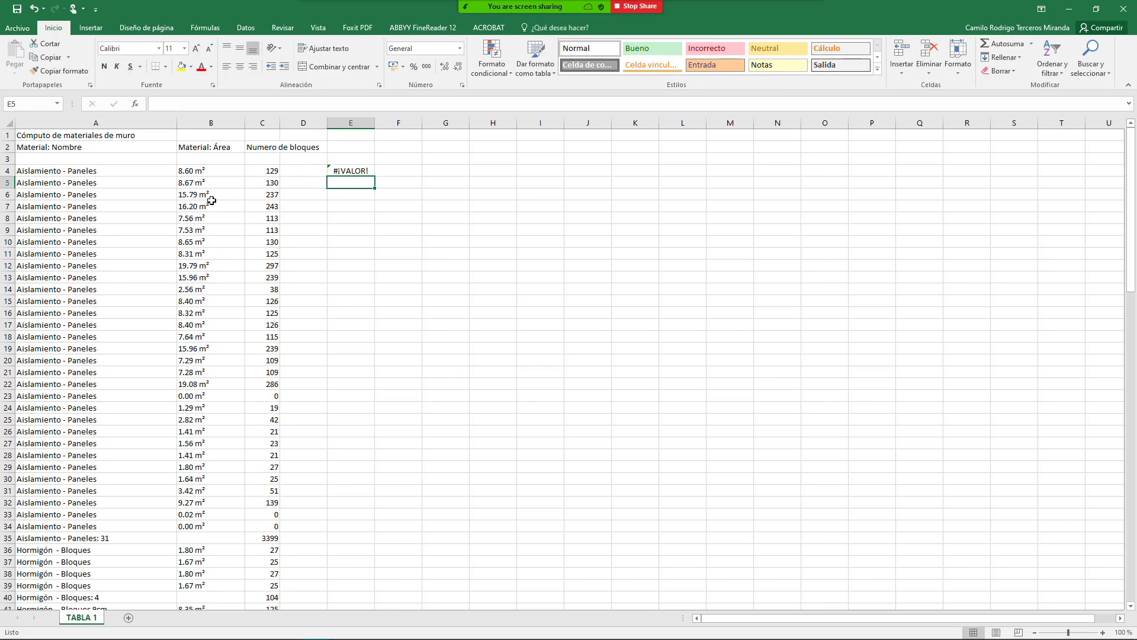
click(202, 171)
click(350, 171)
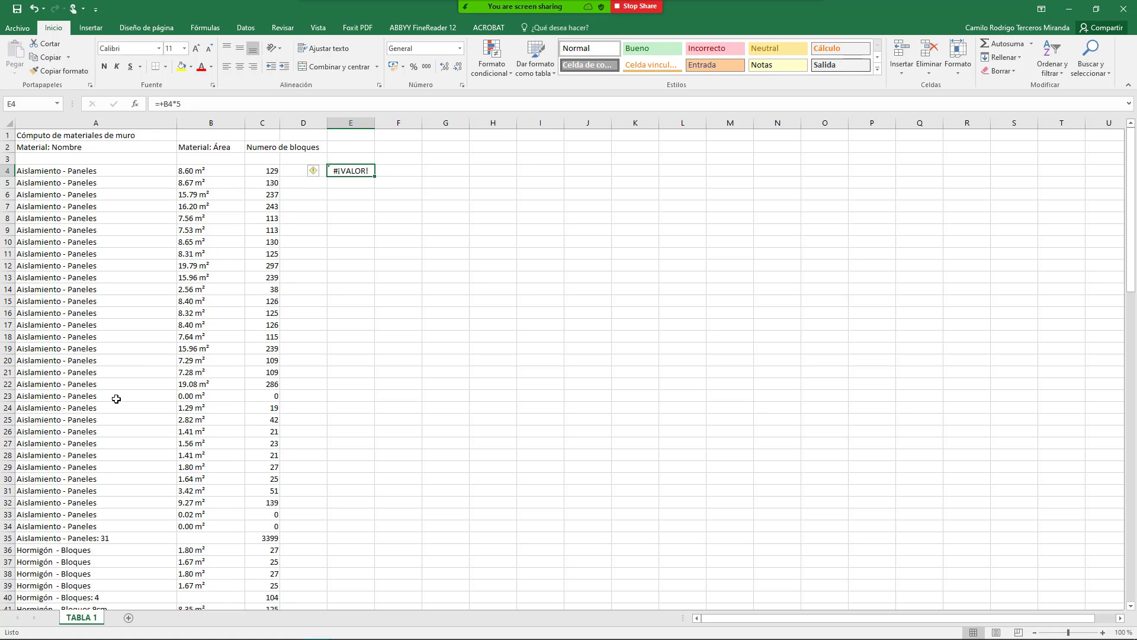
key(Delete)
Step: Widen column C to fit Numero de bloques, inspect the 8.60 m² text in B4, and select column B under Datos
click(211, 124)
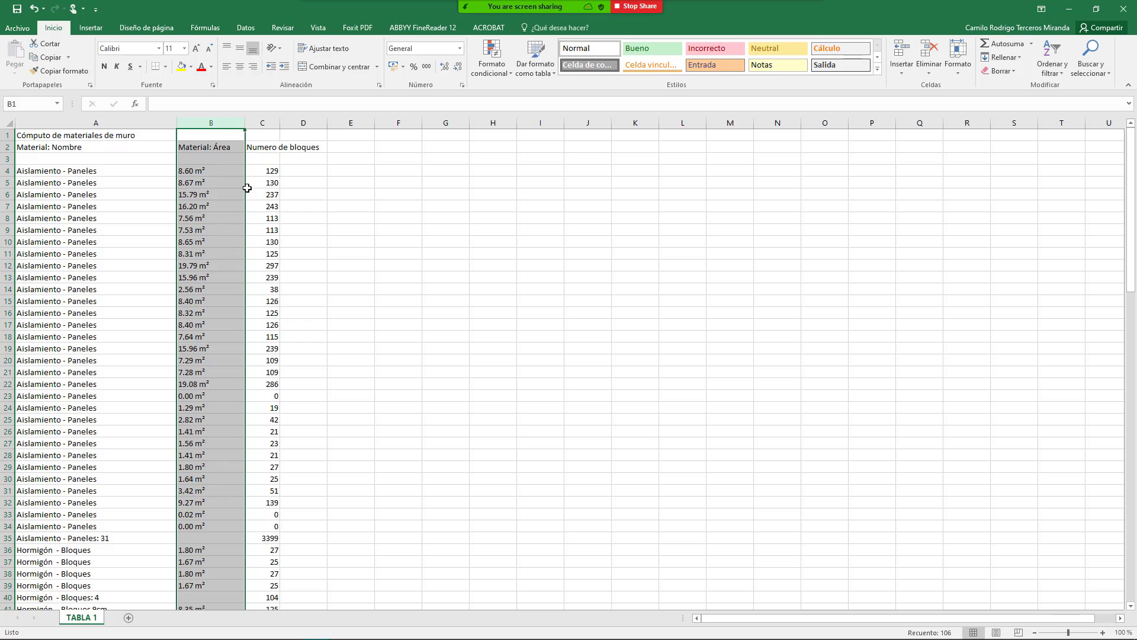
drag(280, 122, 327, 117)
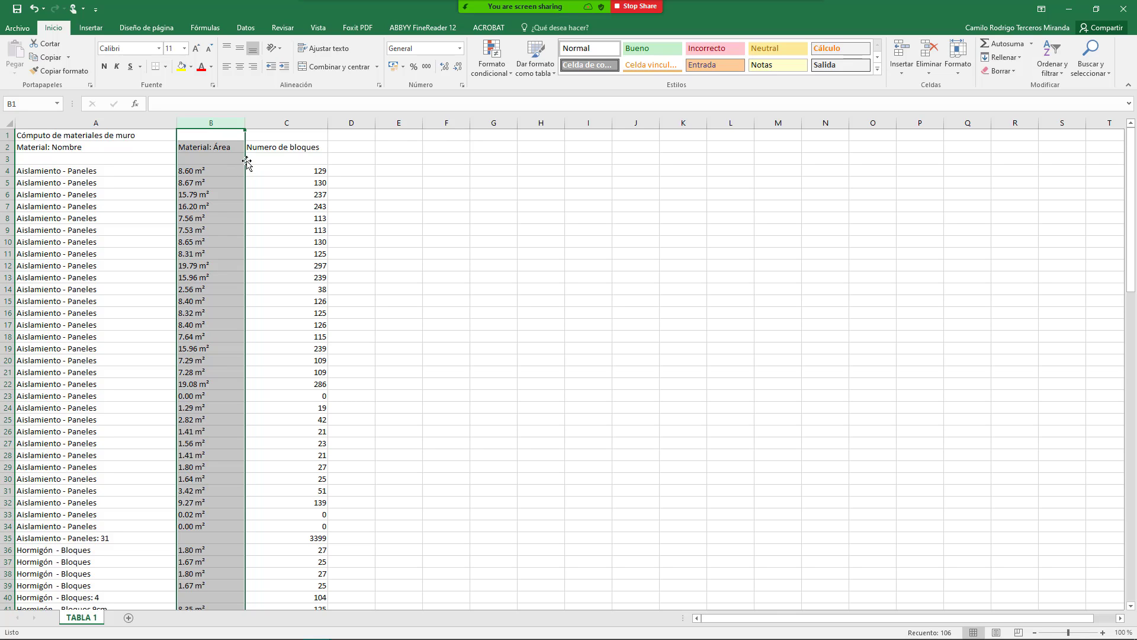
click(204, 196)
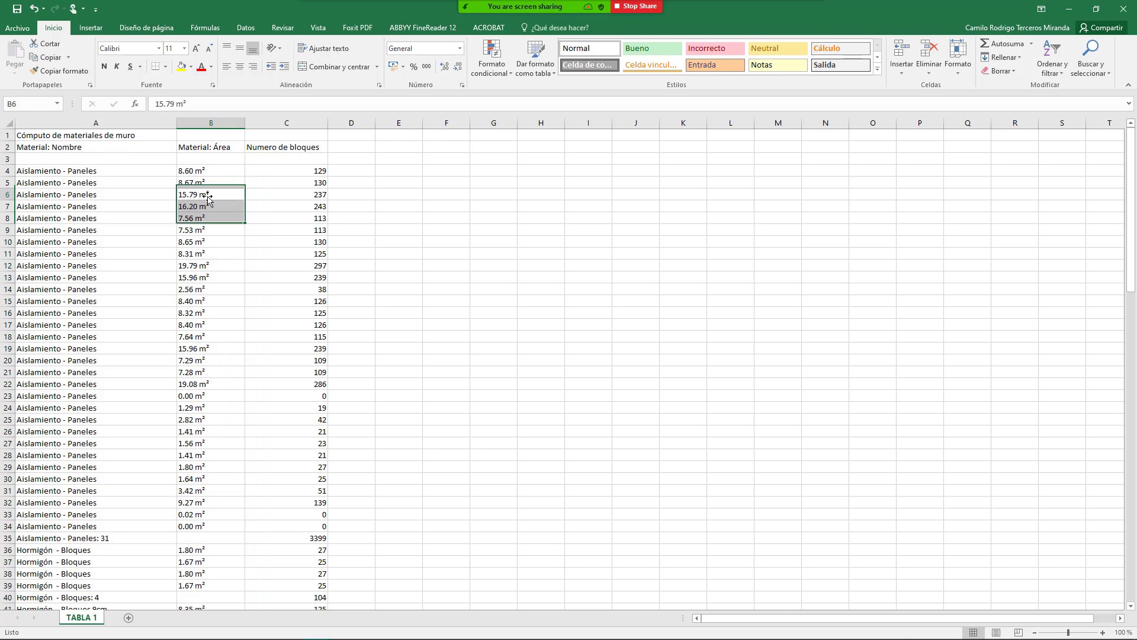
click(198, 172)
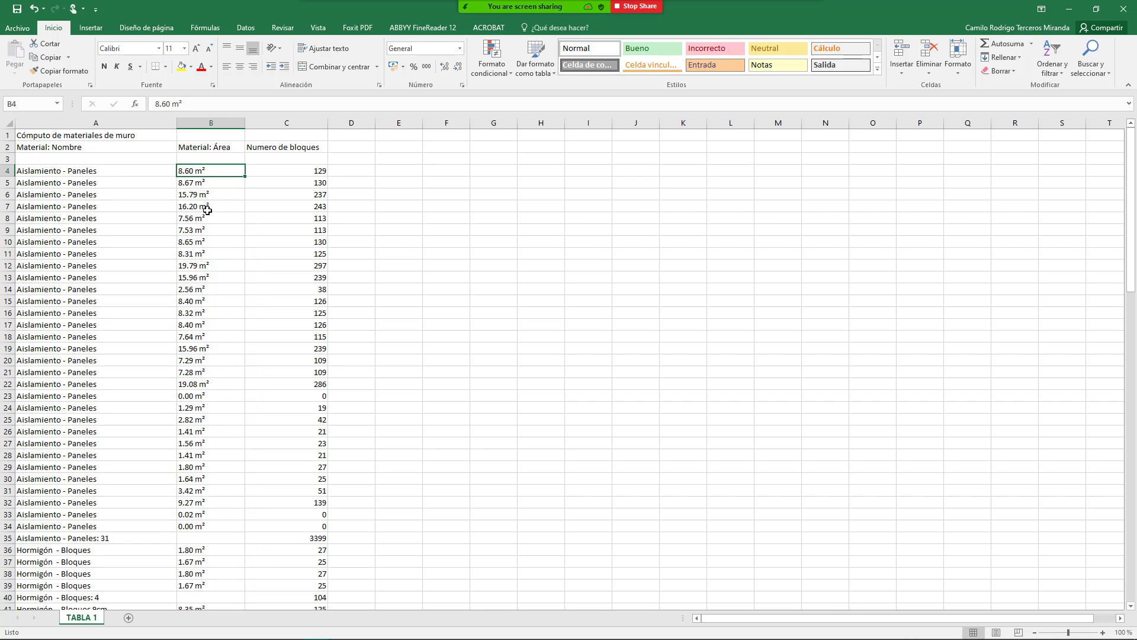
double_click(197, 167)
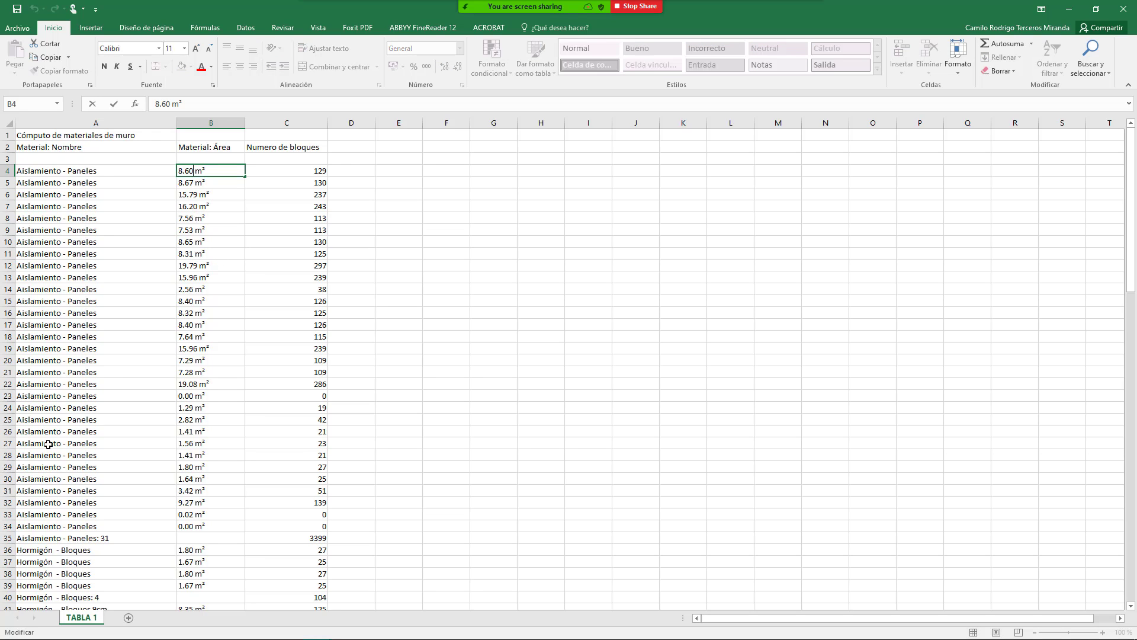
key(Escape)
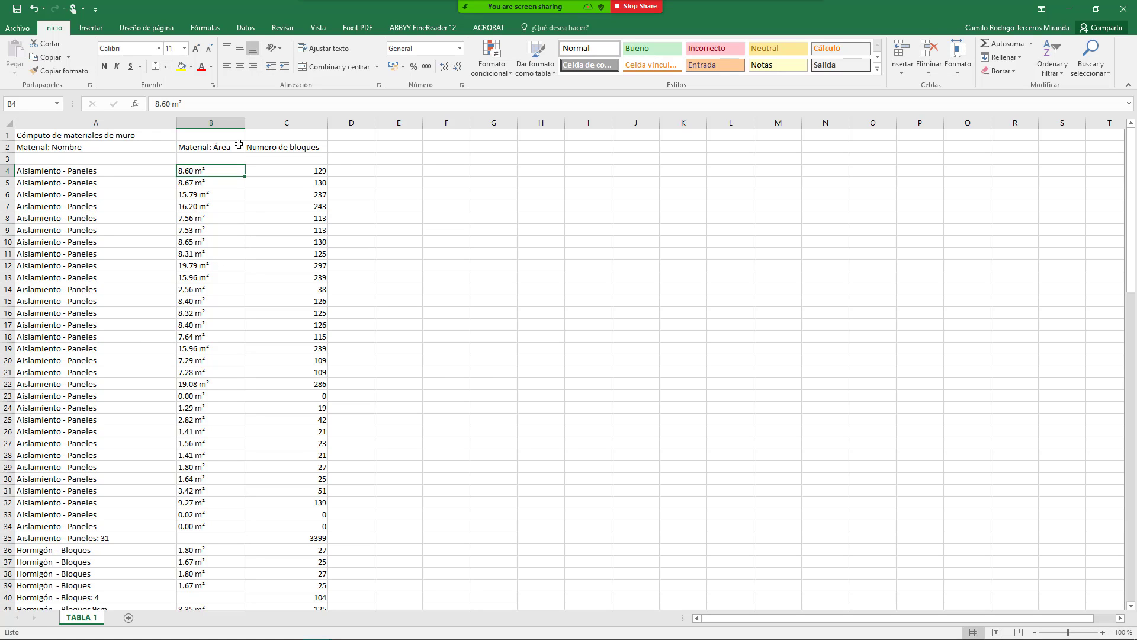
click(237, 122)
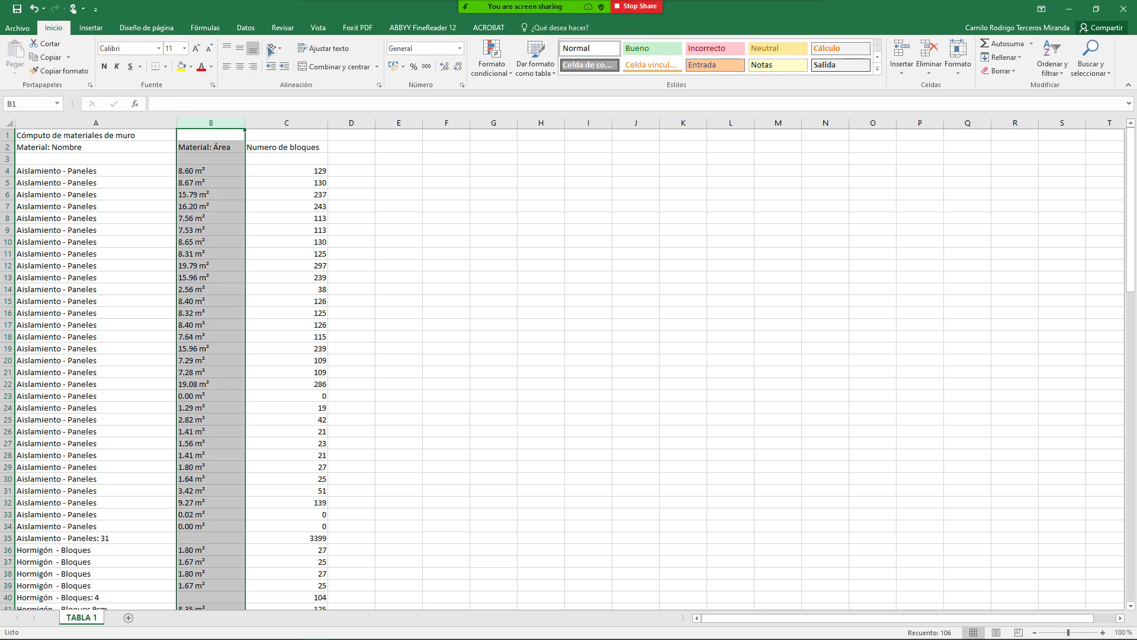
click(251, 30)
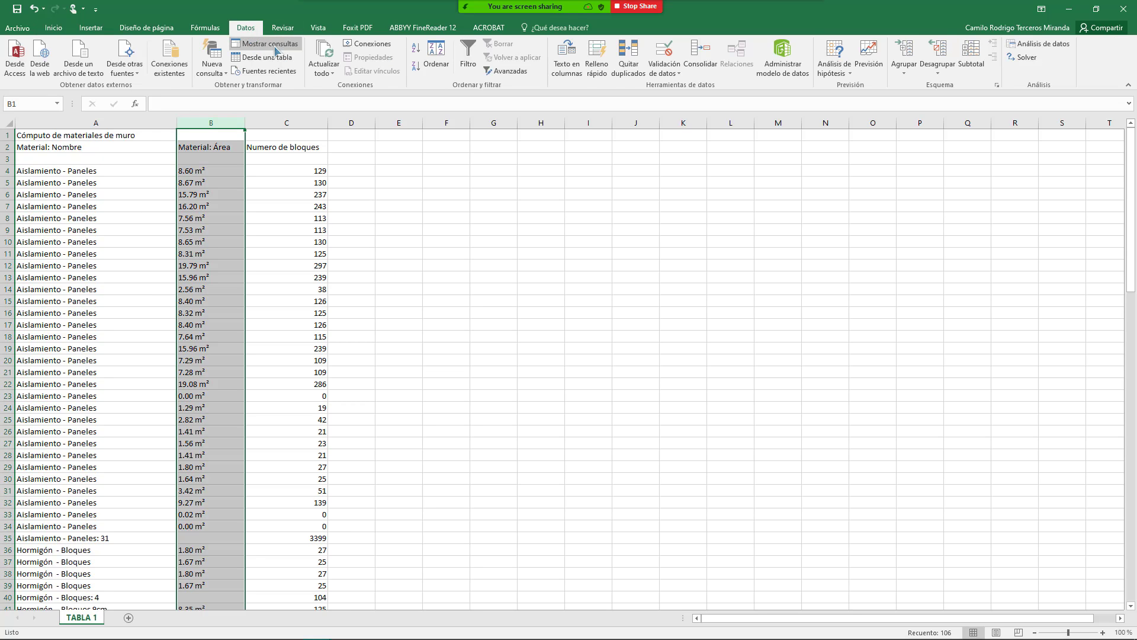
click(566, 69)
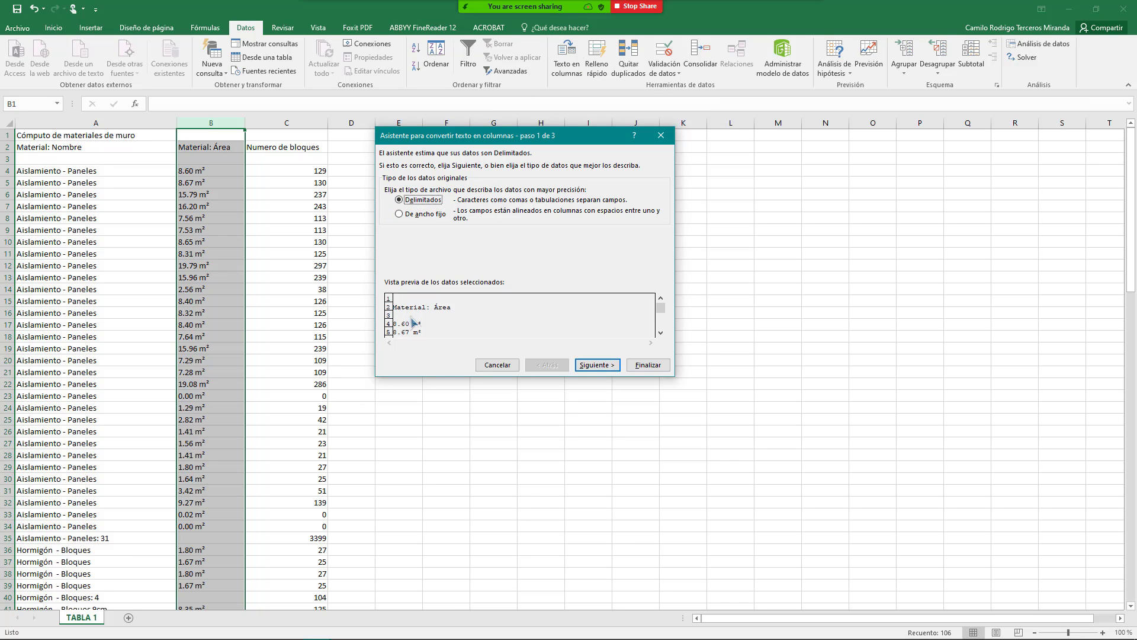
click(596, 365)
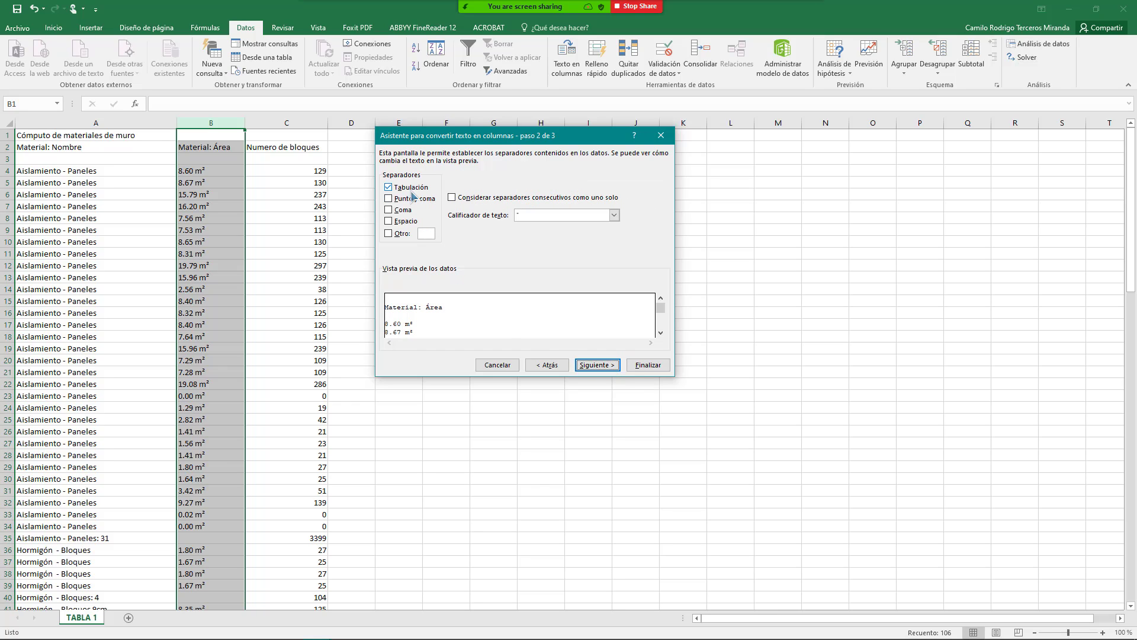
click(410, 187)
click(403, 233)
drag(662, 309, 660, 336)
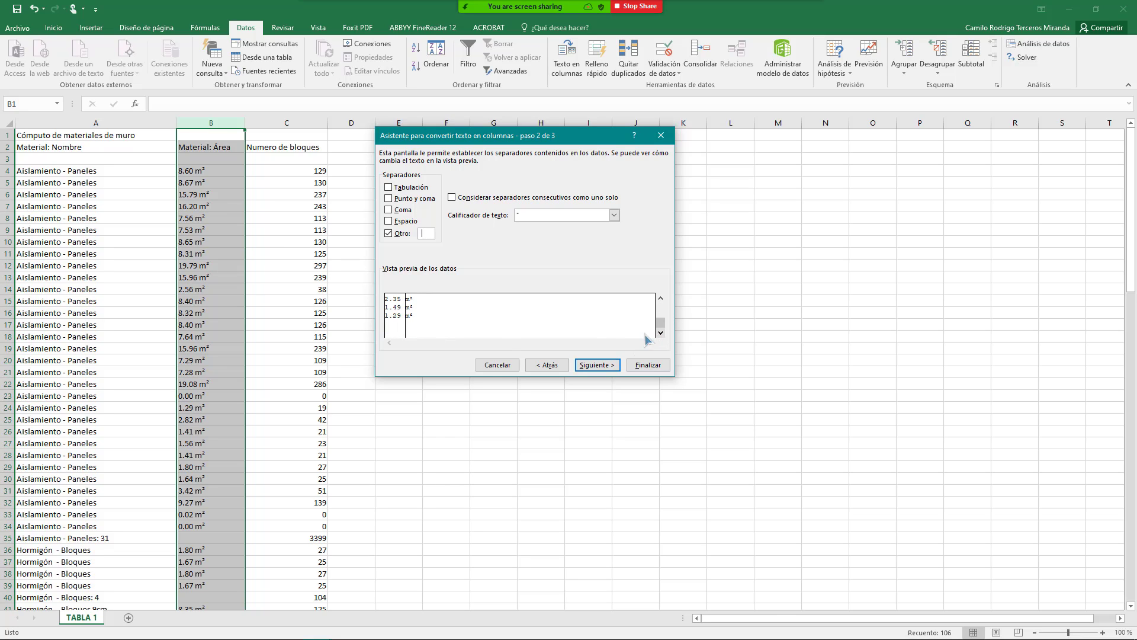
click(597, 364)
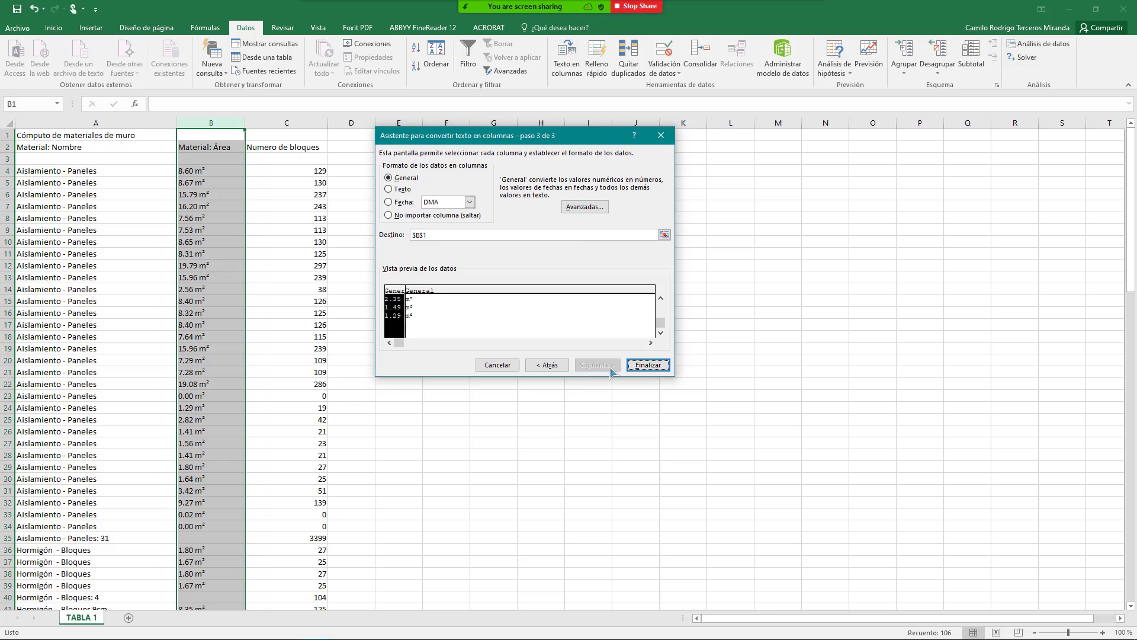
click(644, 366)
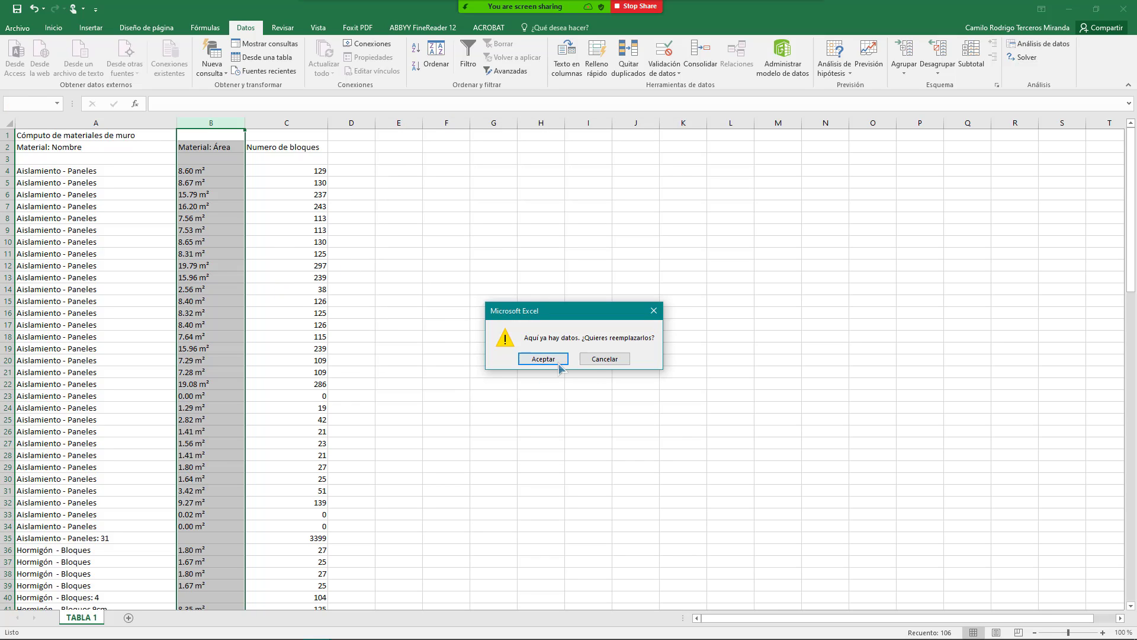
click(604, 359)
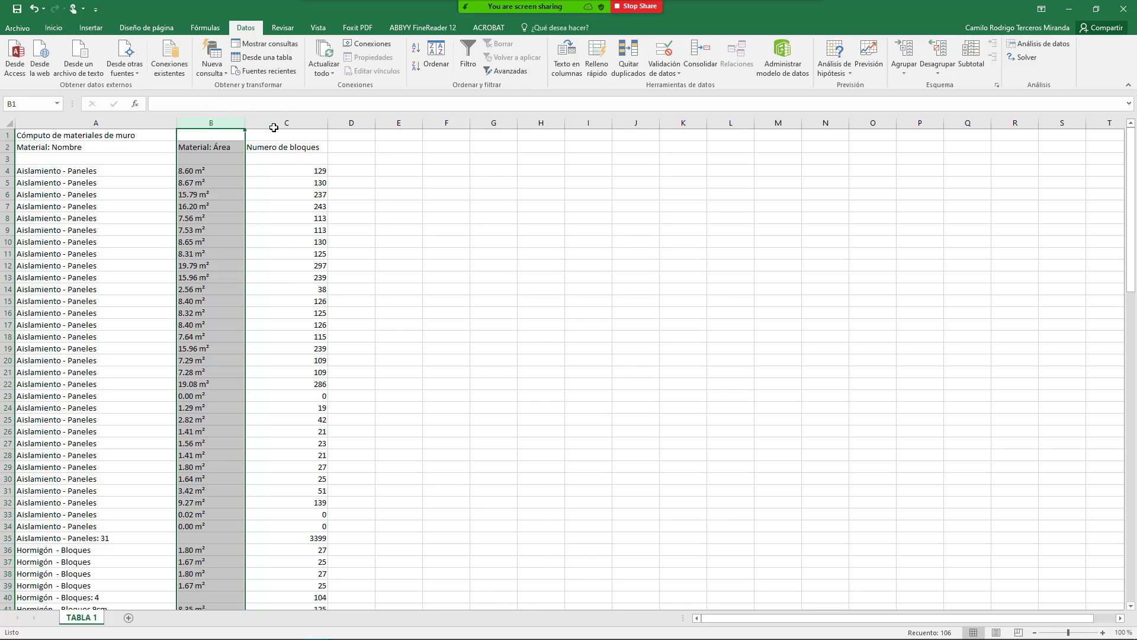
Step: Copy the area column and paste it into column E
key(ctrl+c)
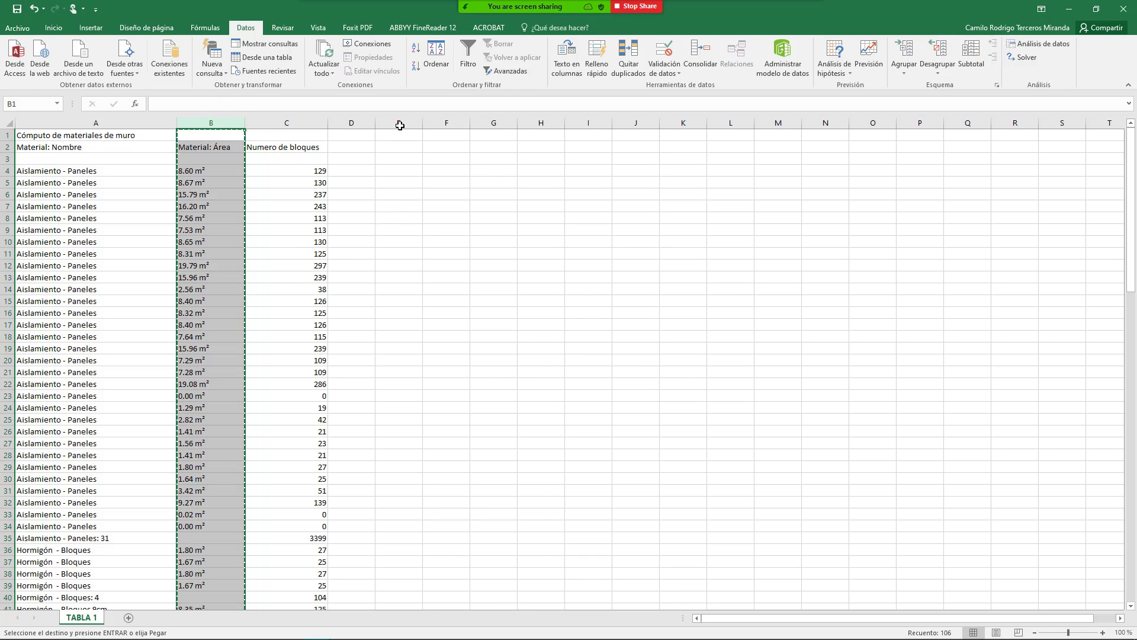
click(400, 123)
key(ctrl+v)
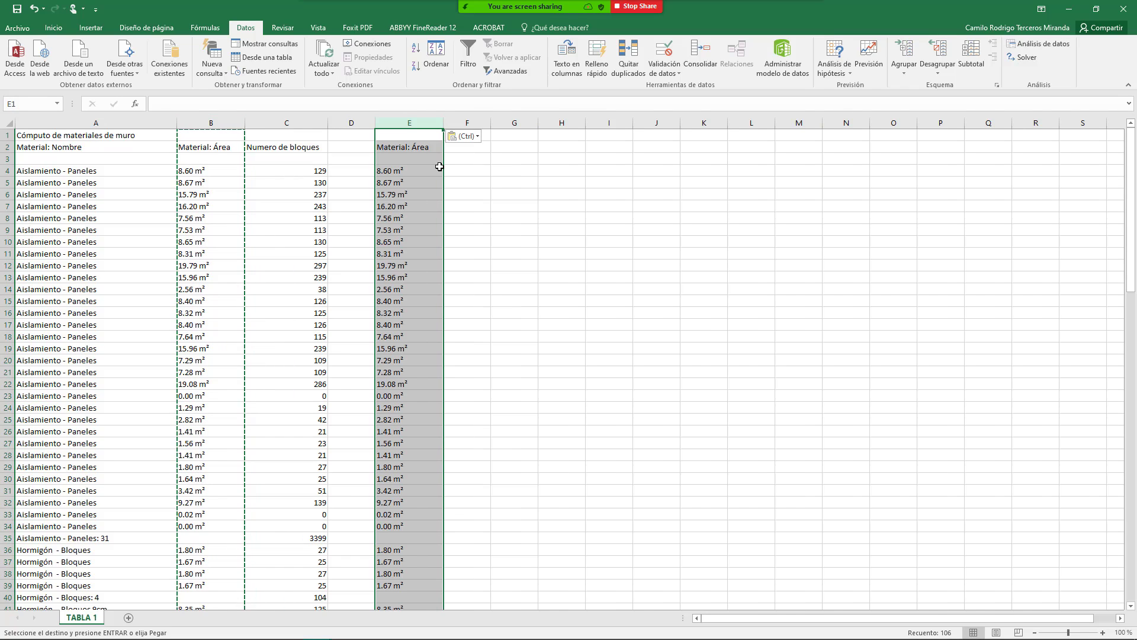
key(Escape)
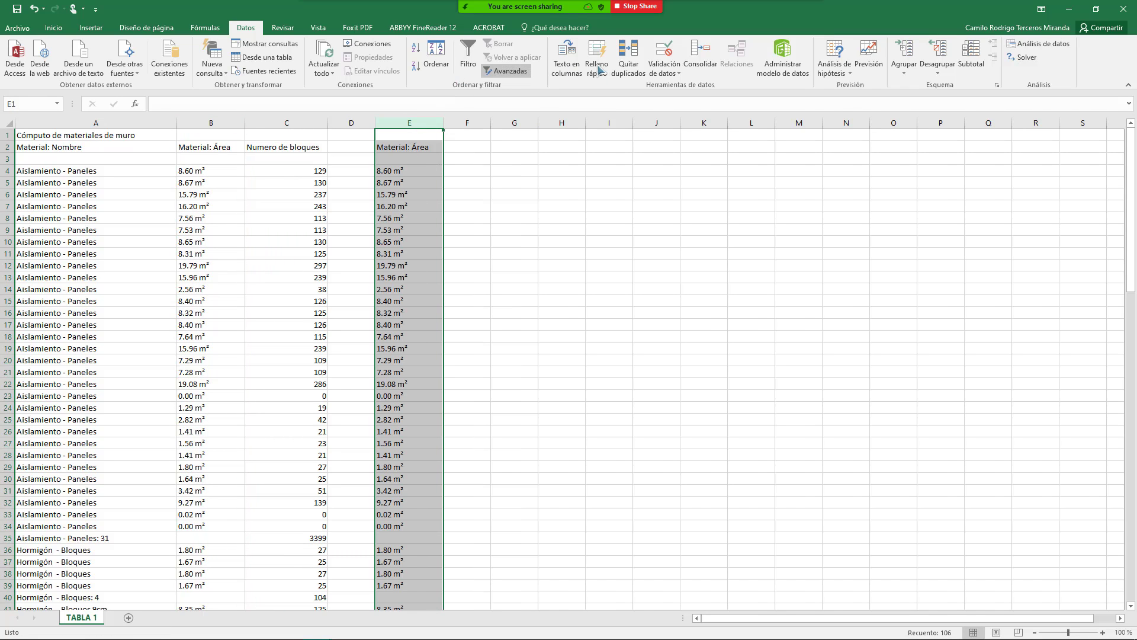
Step: Split column E's text into numeric areas and an m² unit column F with Text to Columns
click(559, 67)
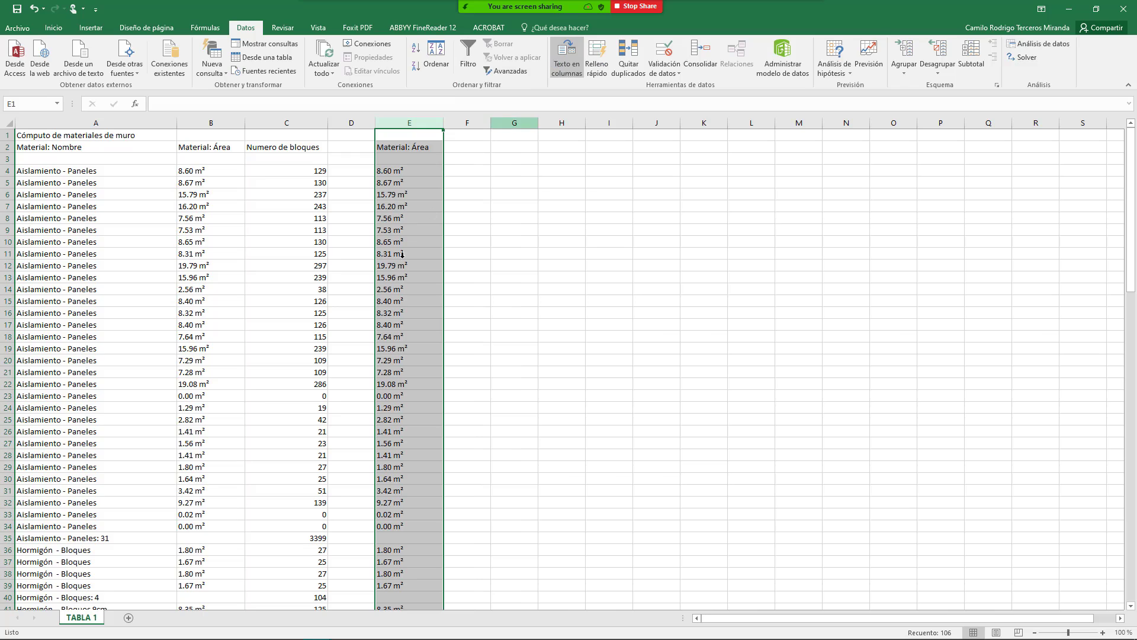
click(607, 367)
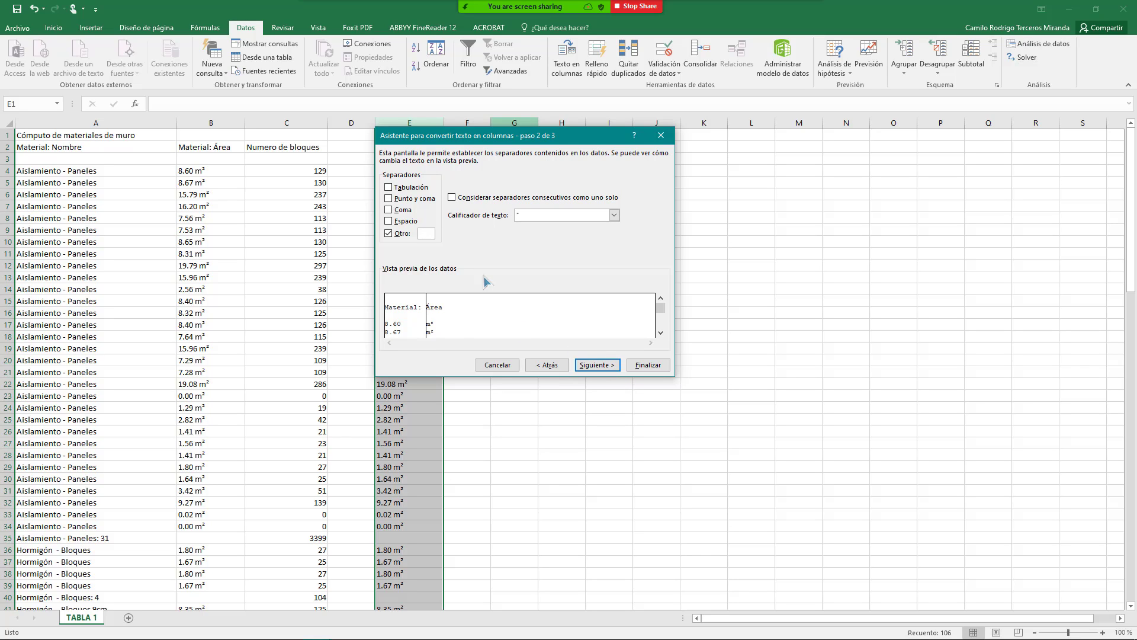
key(BackSpace)
click(597, 364)
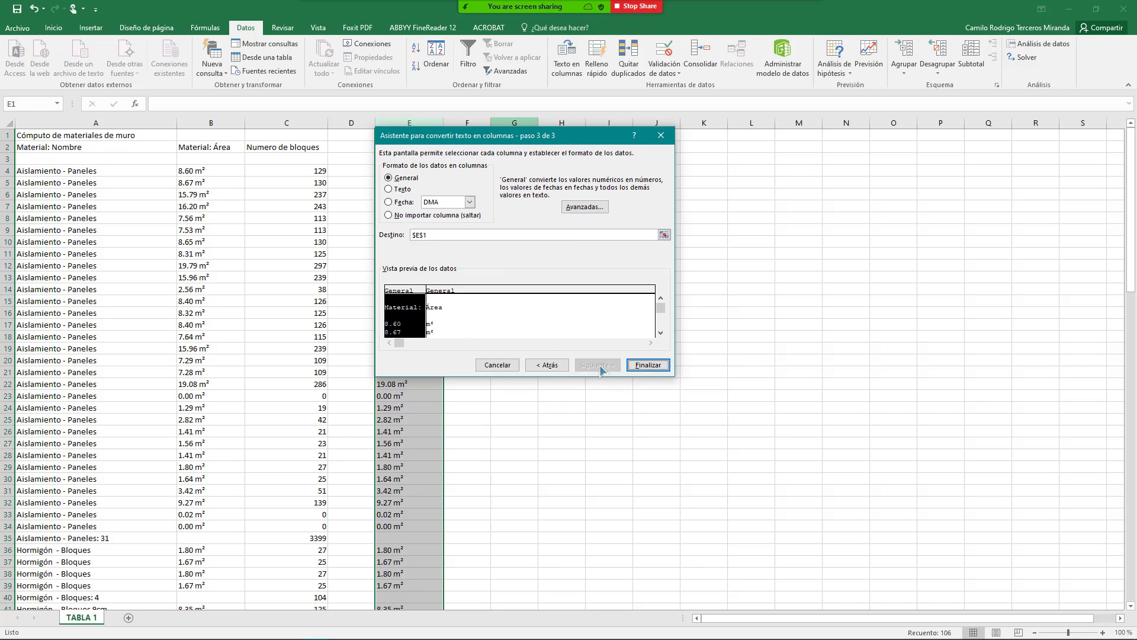
click(648, 365)
Step: Review the split numeric area values and m² units in columns E and F
click(451, 220)
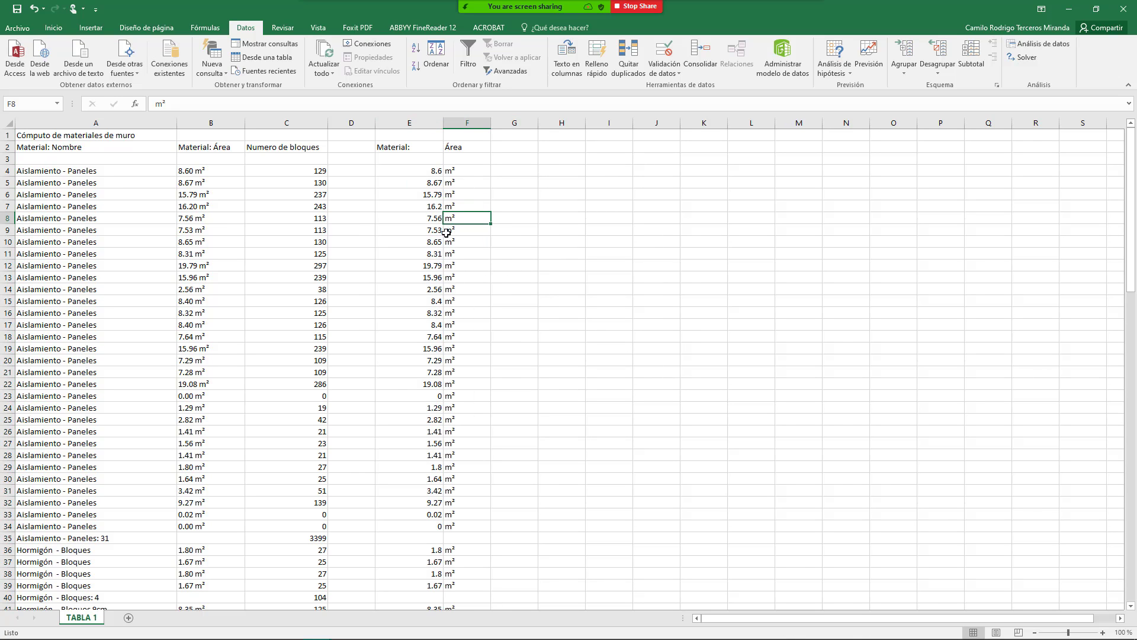
drag(426, 172, 415, 367)
scroll(431, 369, down, 10)
scroll(431, 368, up, 10)
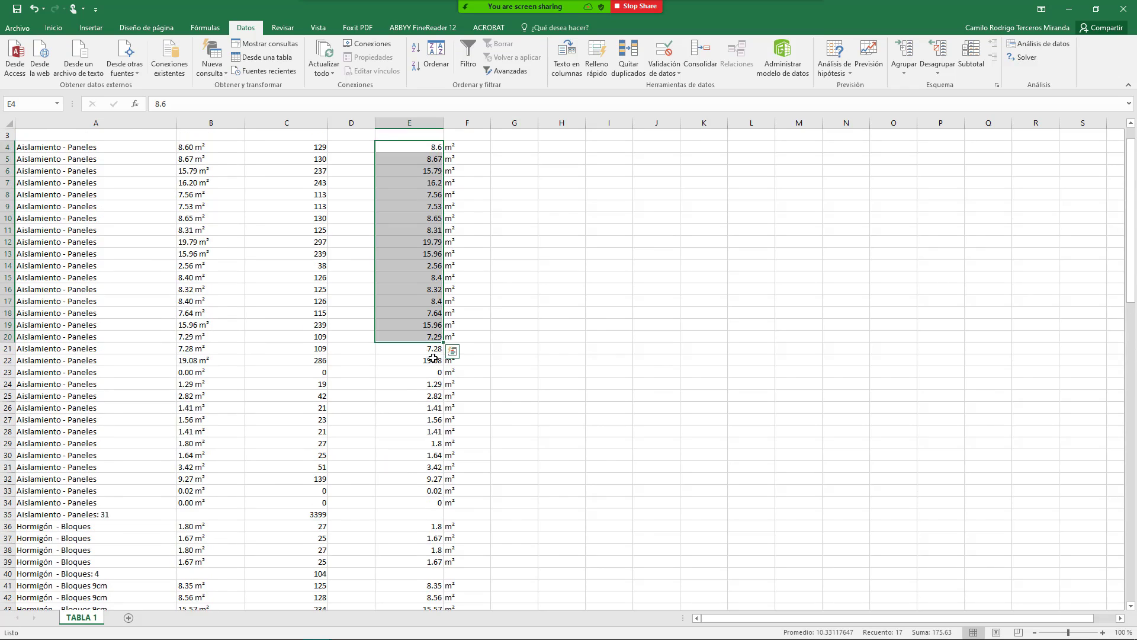
drag(430, 182, 428, 610)
drag(474, 288, 484, 503)
scroll(420, 338, up, 8)
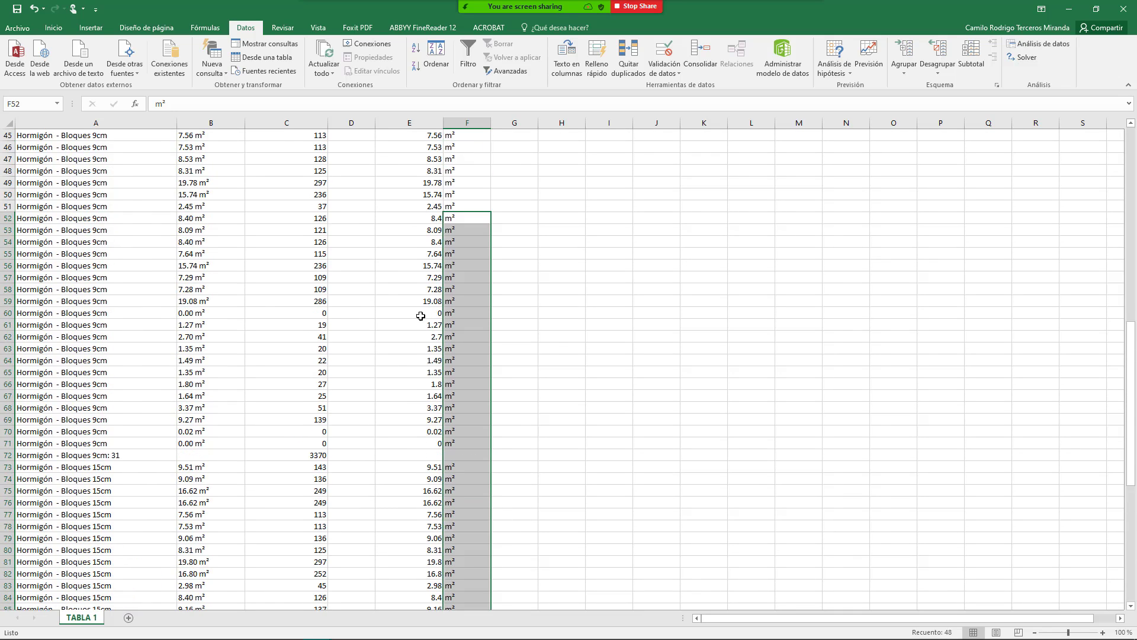
scroll(420, 315, up, 15)
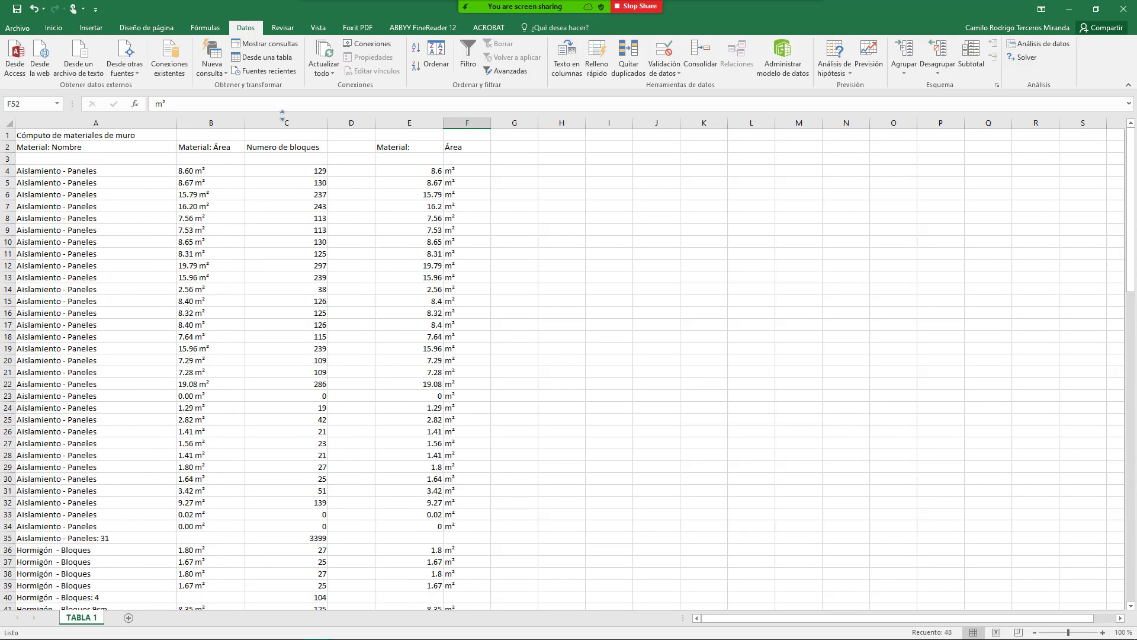
Step: Insert an empty column at C
click(284, 123)
right_click(285, 123)
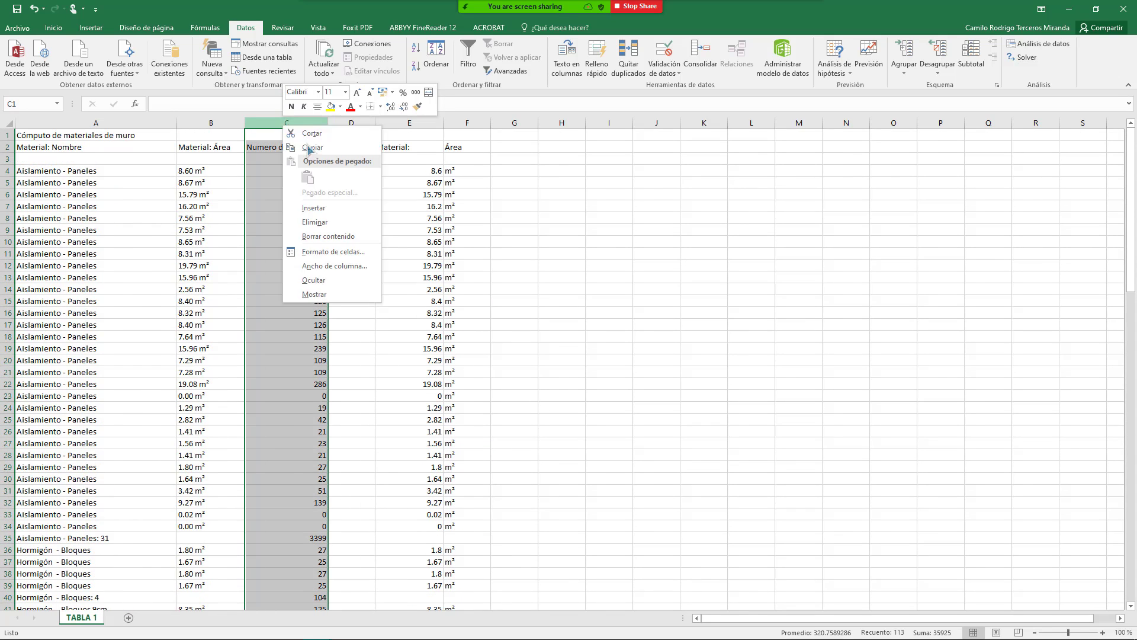
click(314, 207)
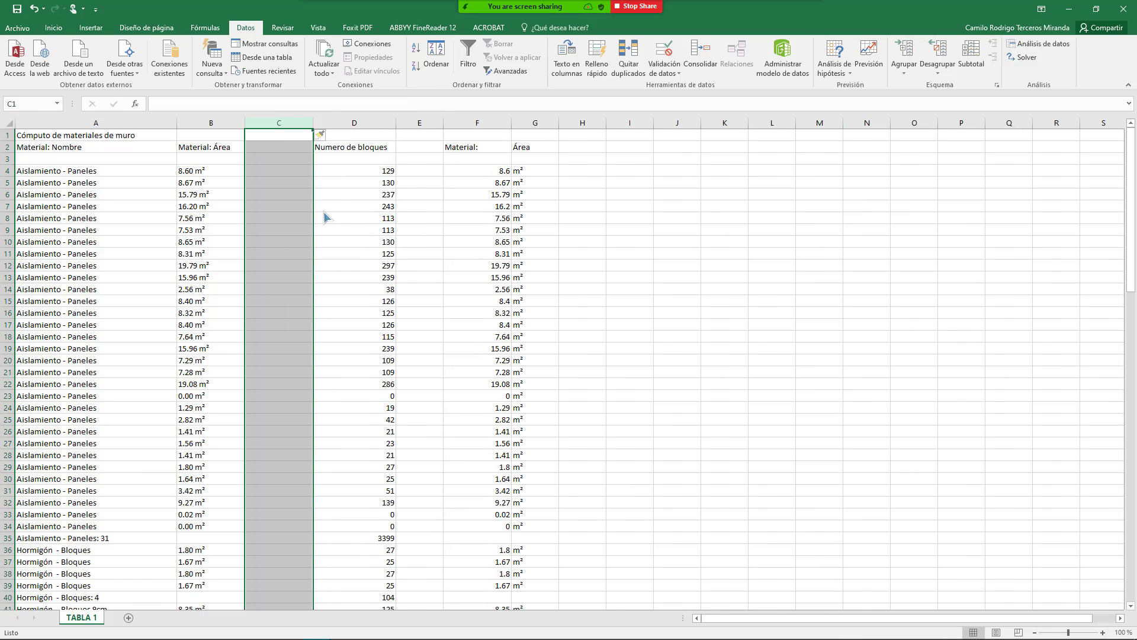
click(283, 234)
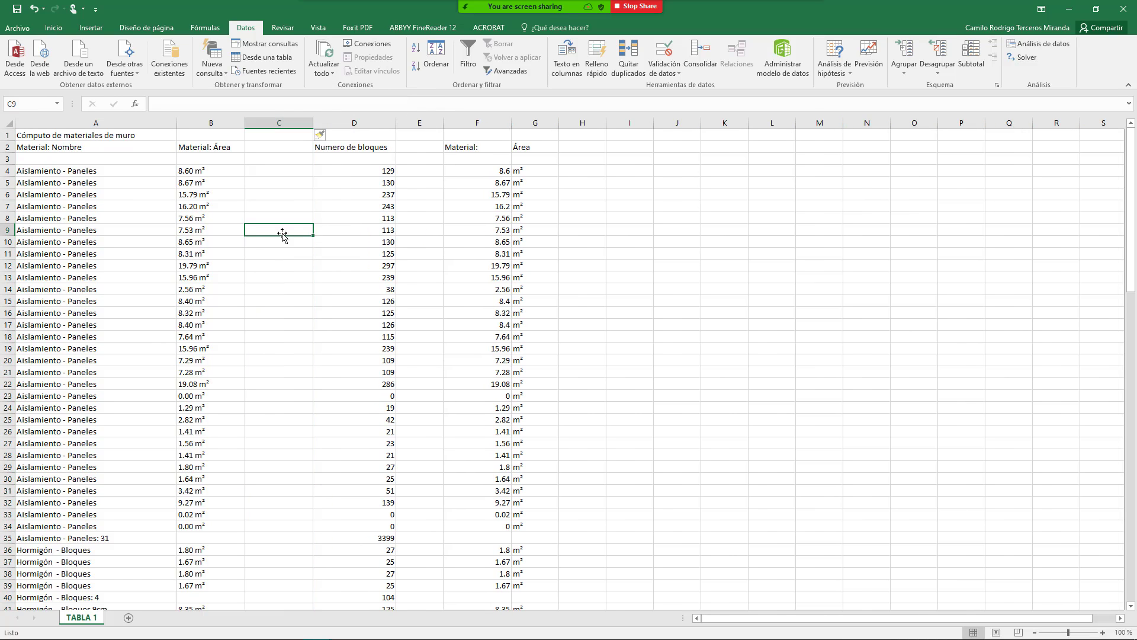
click(213, 147)
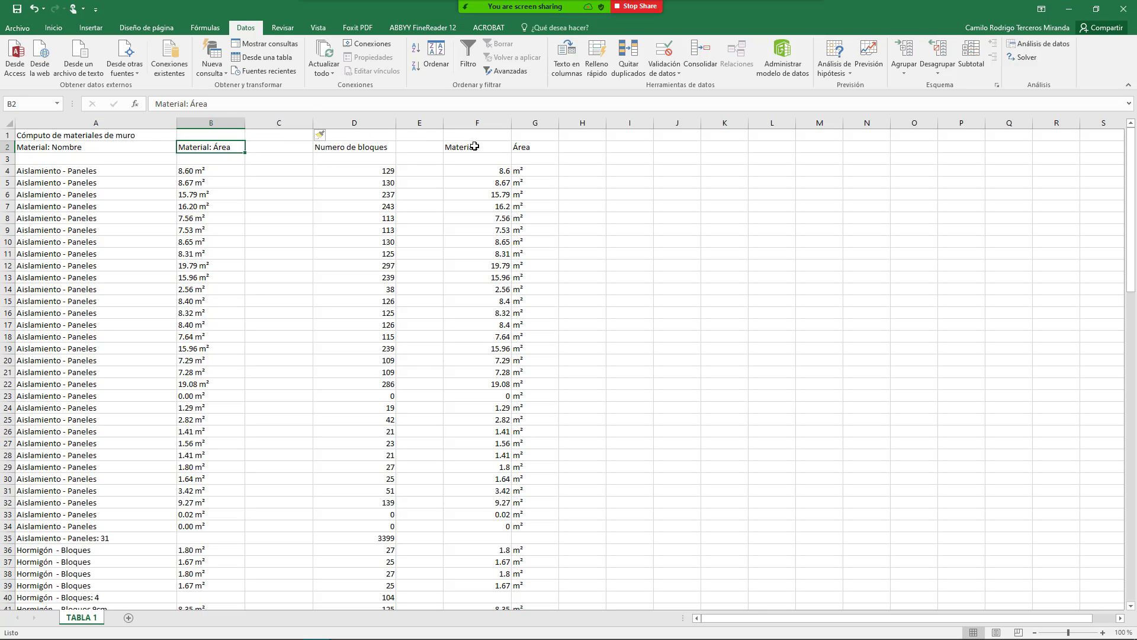
Step: Copy split columns F:G and paste them into columns B and C
drag(477, 125, 529, 127)
key(ctrl+c)
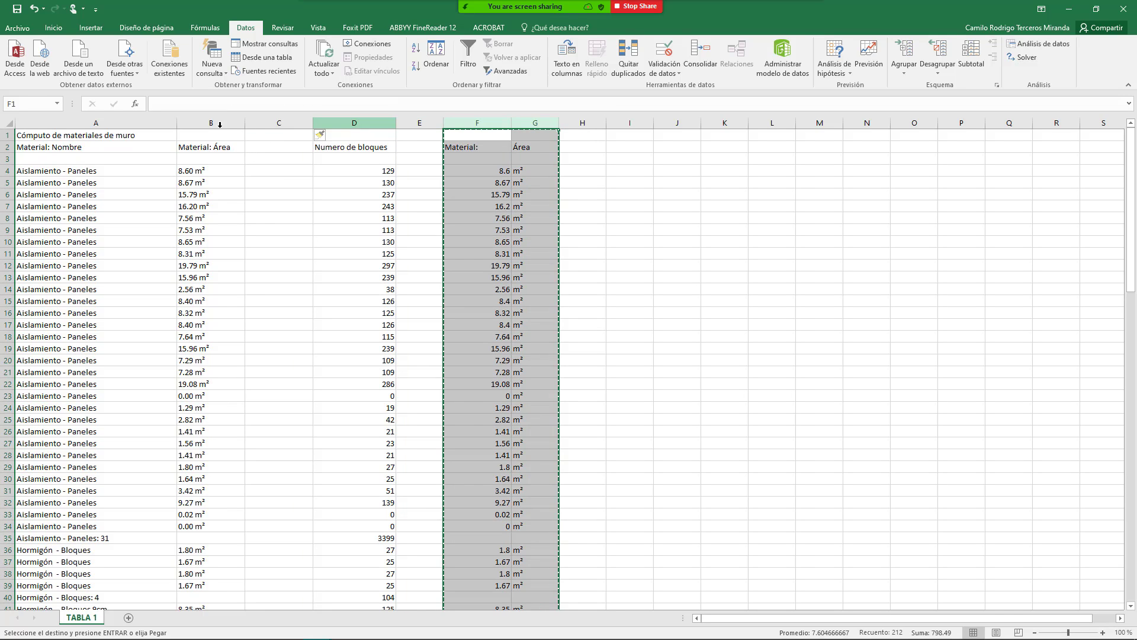
click(204, 122)
key(ctrl+v)
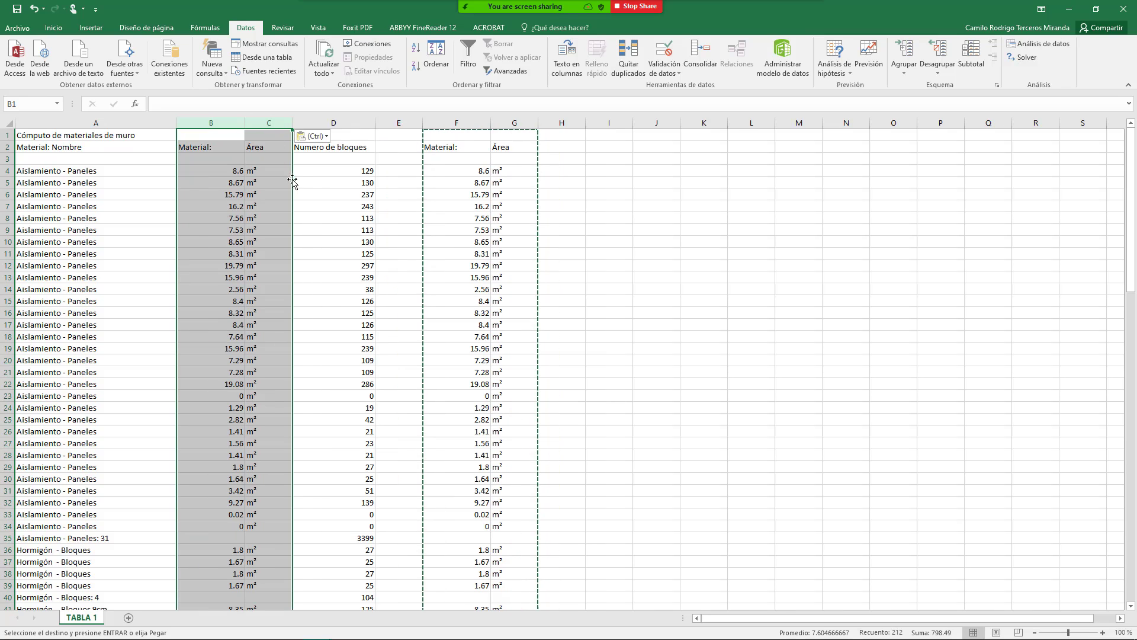
click(325, 249)
key(Escape)
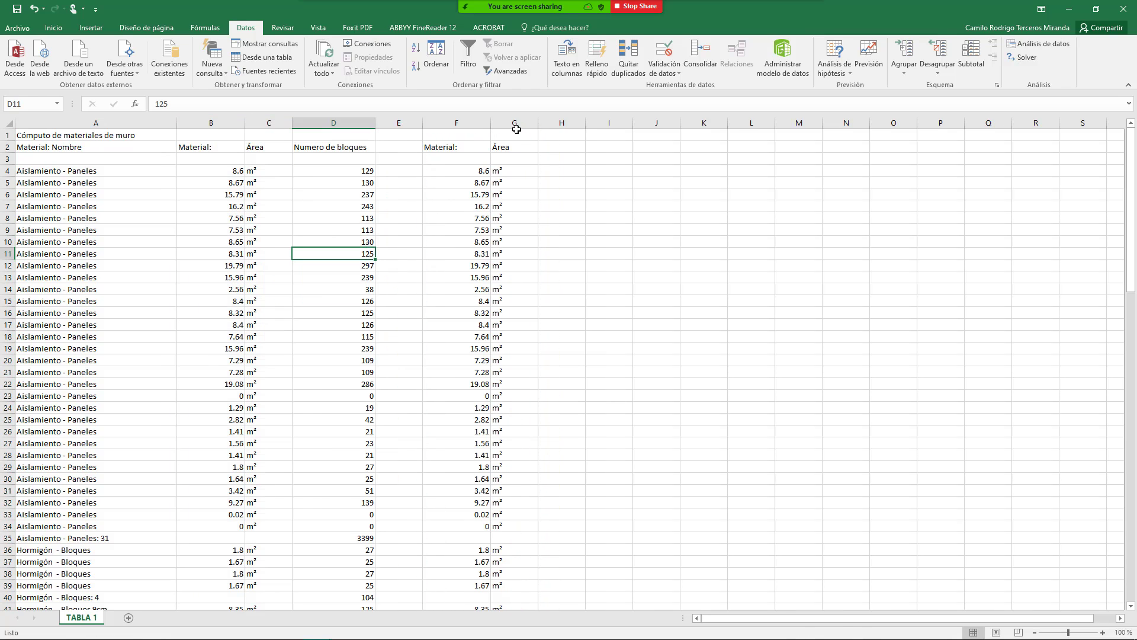
Step: Delete the now redundant columns F and G
drag(467, 123, 515, 121)
right_click(515, 121)
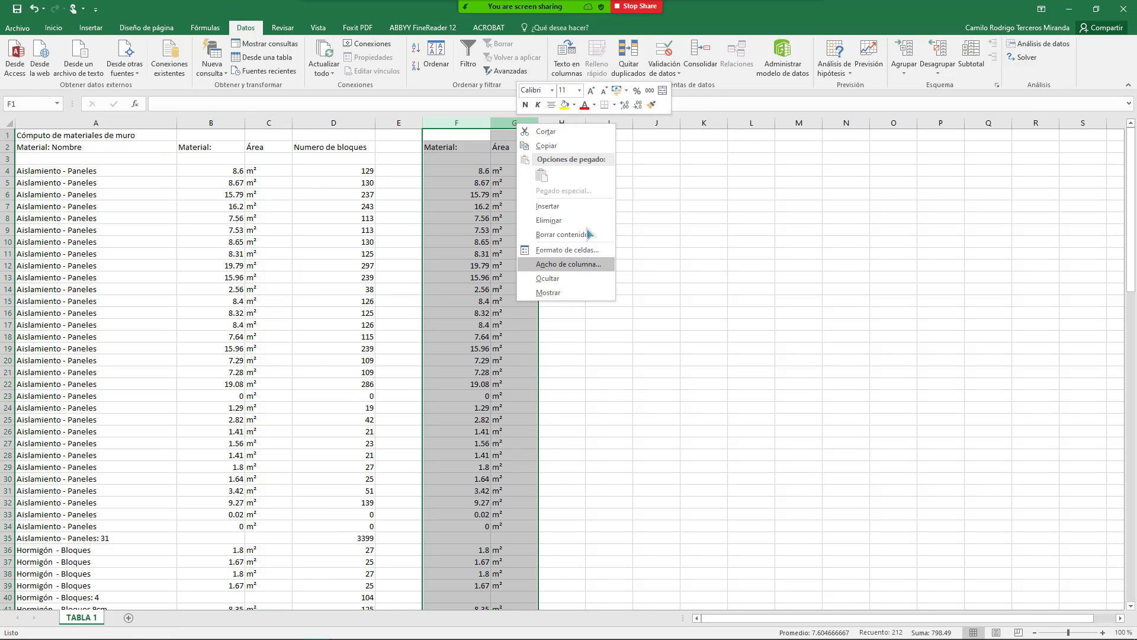
click(566, 222)
click(278, 239)
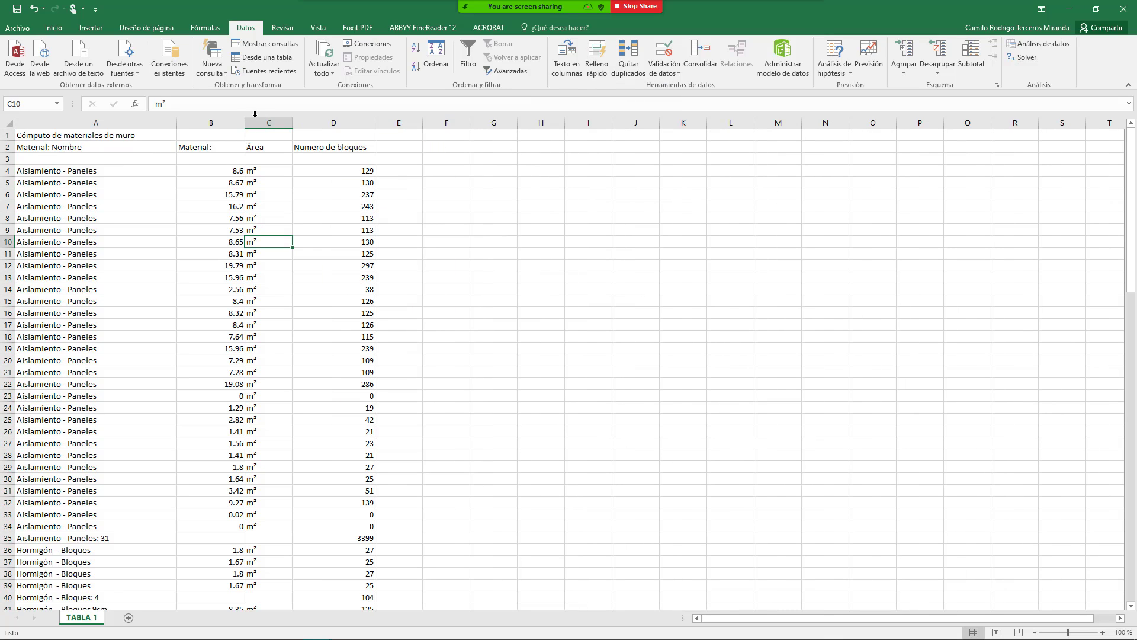
Step: Narrow column B slightly and begin selecting the units column C
drag(244, 122, 241, 123)
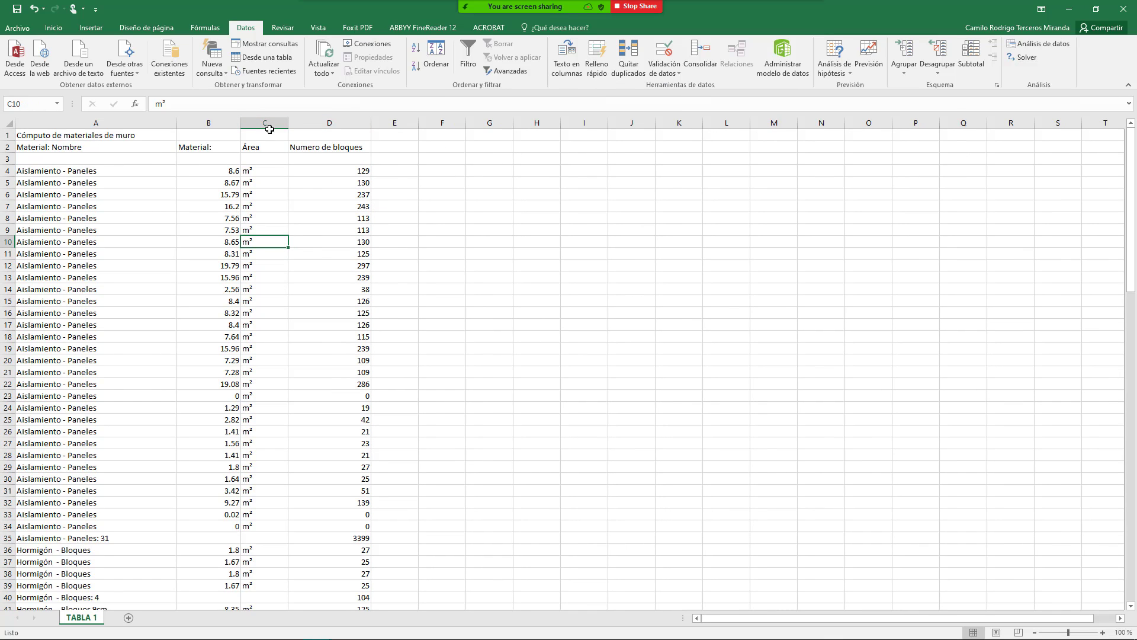
click(269, 131)
click(270, 126)
click(263, 147)
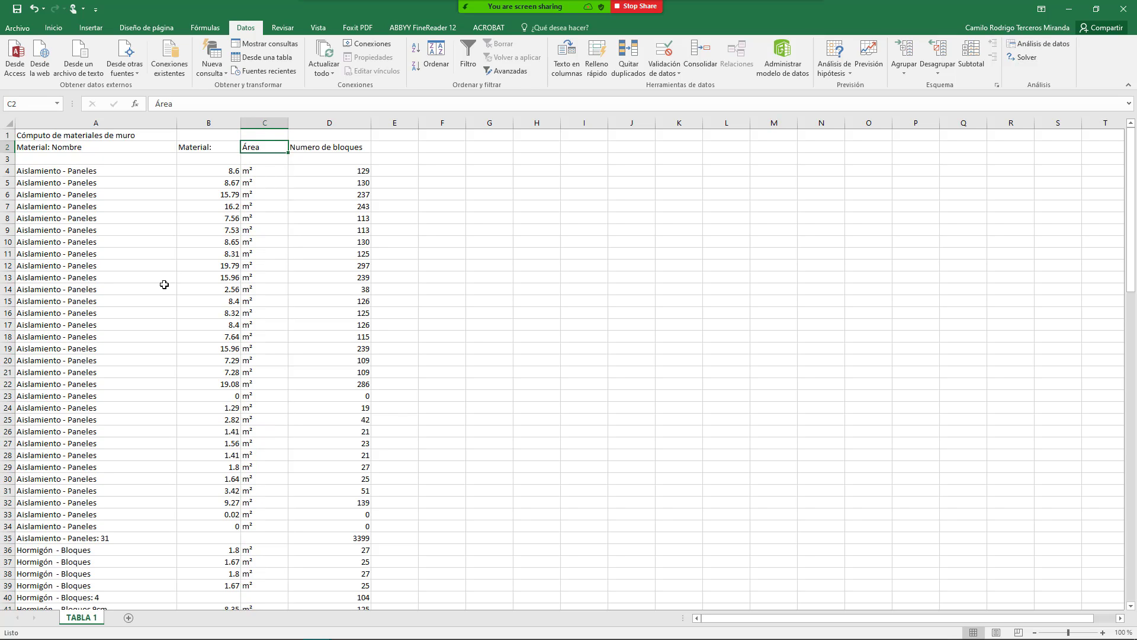
key(shift+Down)
key(shift+Down)
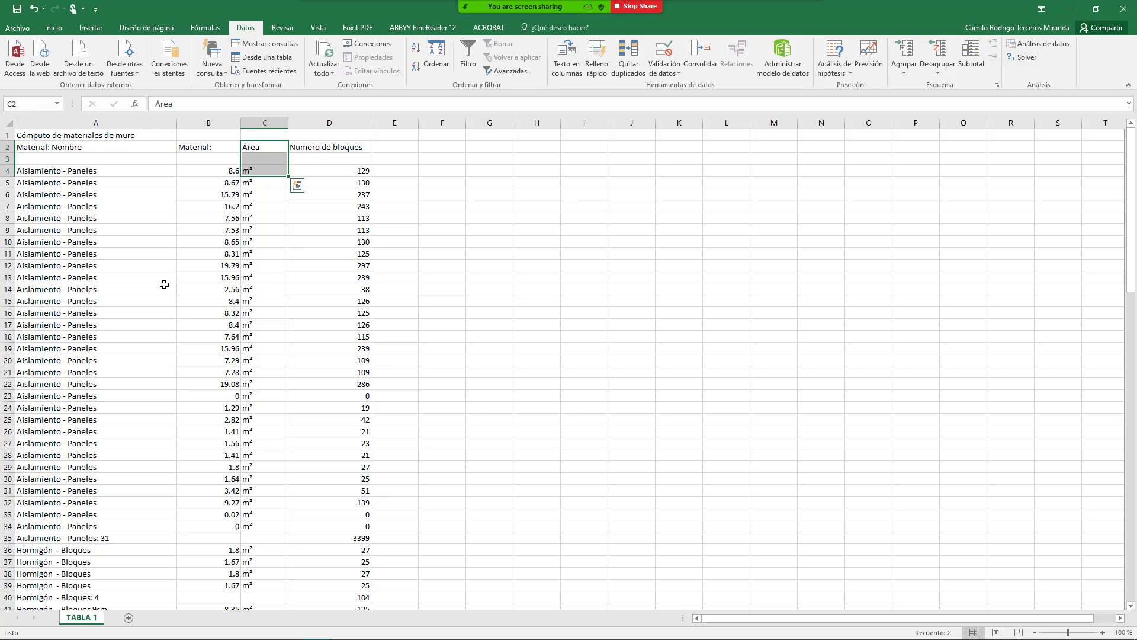
key(shift+Up)
key(shift+Up)
key(shift+Up)
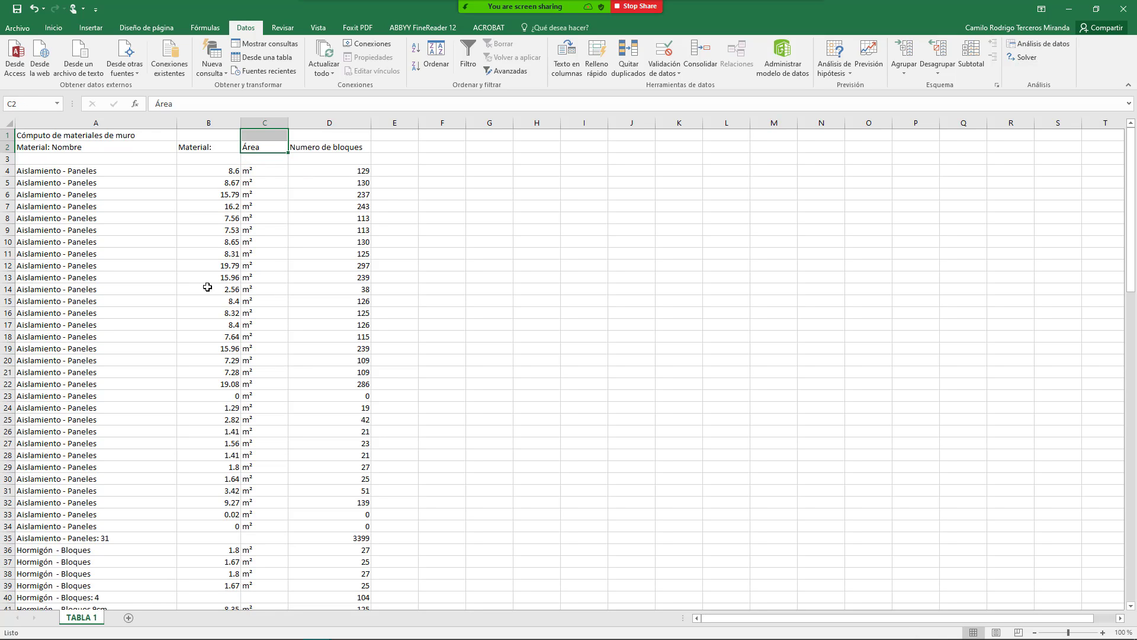
drag(276, 195, 271, 182)
Step: Extend a selection from the Área header down the m² entries in column C
click(266, 147)
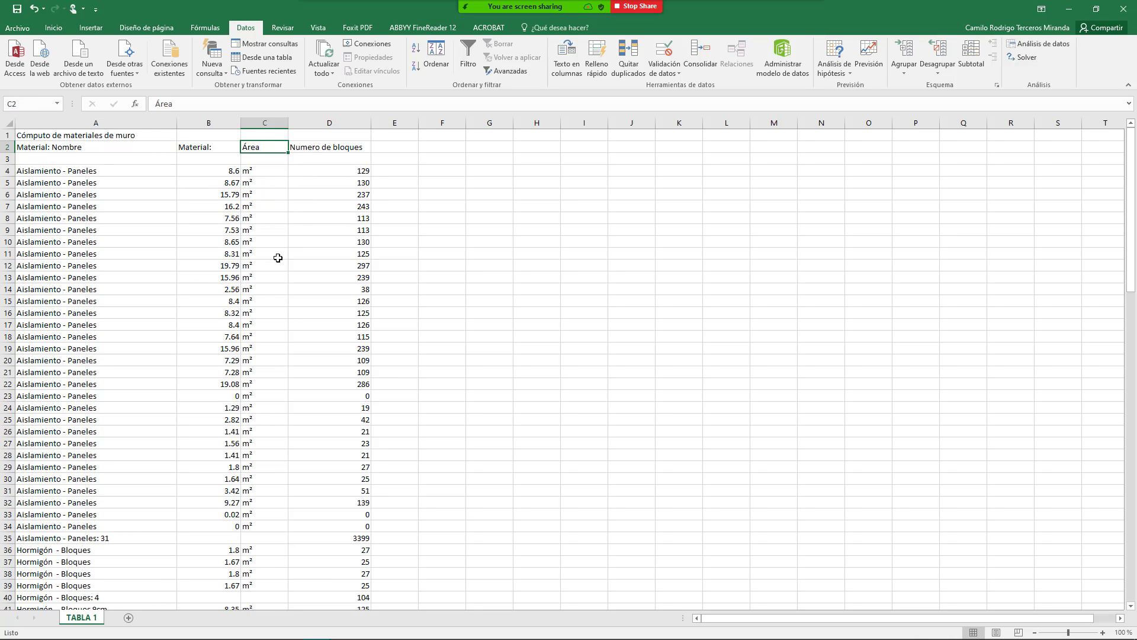
key(shift+Down)
key(shift+Down)
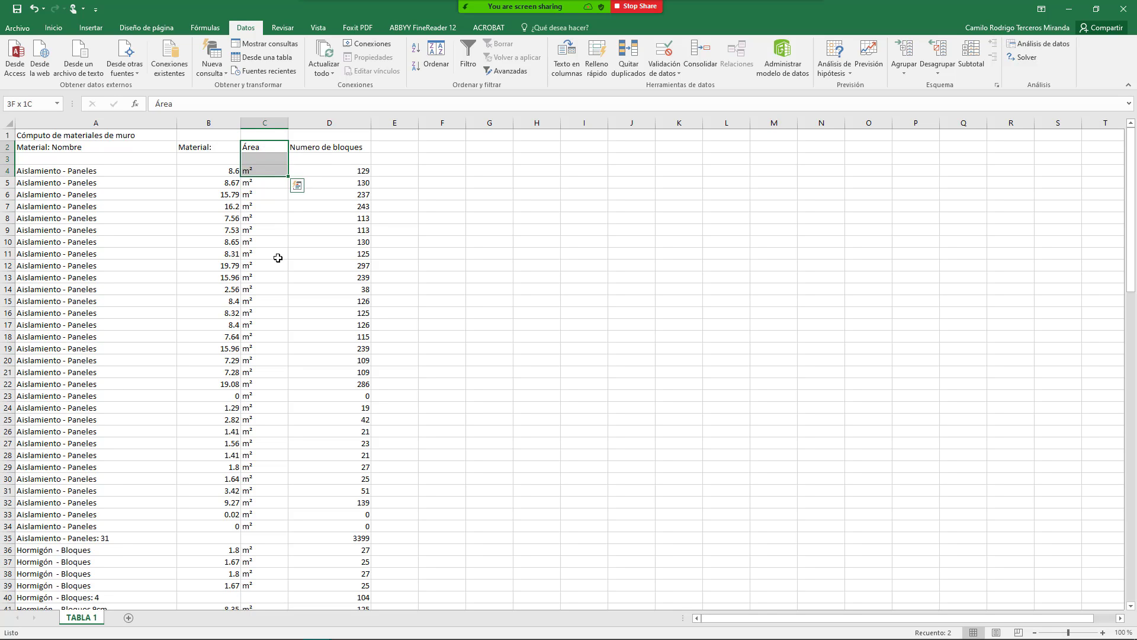
key(shift+Down)
key(shift+Down)
key(shift+Down)
key(shift+Down)
key(shift+Down)
key(shift+Down)
key(shift+Down)
key(shift+Down)
key(shift+Down)
key(shift+Down)
key(shift+Down)
key(shift+Down)
key(shift+Down)
key(shift+Down)
key(shift+Down)
key(shift+Down)
key(shift+Down)
key(shift+Down)
key(shift+Down)
key(shift+Down)
key(shift+Down)
key(shift+Down)
key(shift+Down)
key(shift+Down)
key(shift+Down)
key(shift+Down)
key(shift+Down)
key(shift+Down)
key(shift+Down)
key(shift+Down)
key(shift+Down)
key(shift+Down)
key(shift+Down)
key(shift+Down)
key(shift+Down)
key(shift+Down)
key(shift+Down)
key(shift+Down)
key(shift+Down)
key(shift+Down)
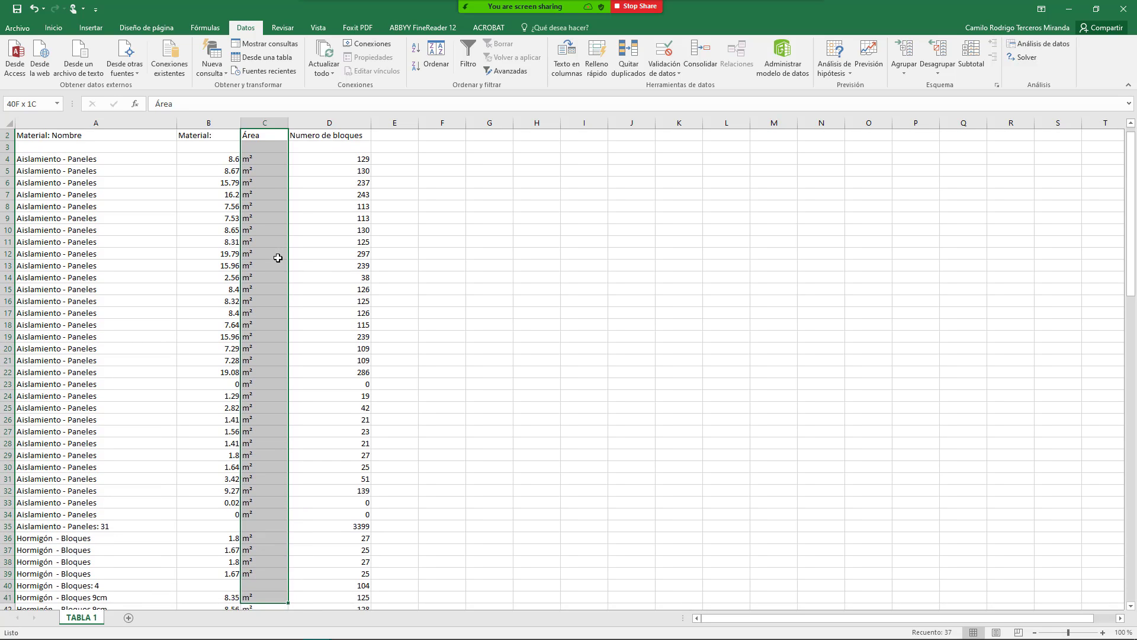
key(shift+Down)
key(shift+Down)
key(shift+Down)
key(shift+Down)
key(shift+Down)
key(shift+Down)
key(shift+Down)
key(shift+Down)
key(shift+Down)
key(shift+Down)
key(shift+Down)
key(shift+Down)
key(shift+Down)
key(shift+Down)
key(shift+Down)
key(shift+Down)
key(shift+Down)
key(shift+Down)
key(shift+Down)
key(shift+Down)
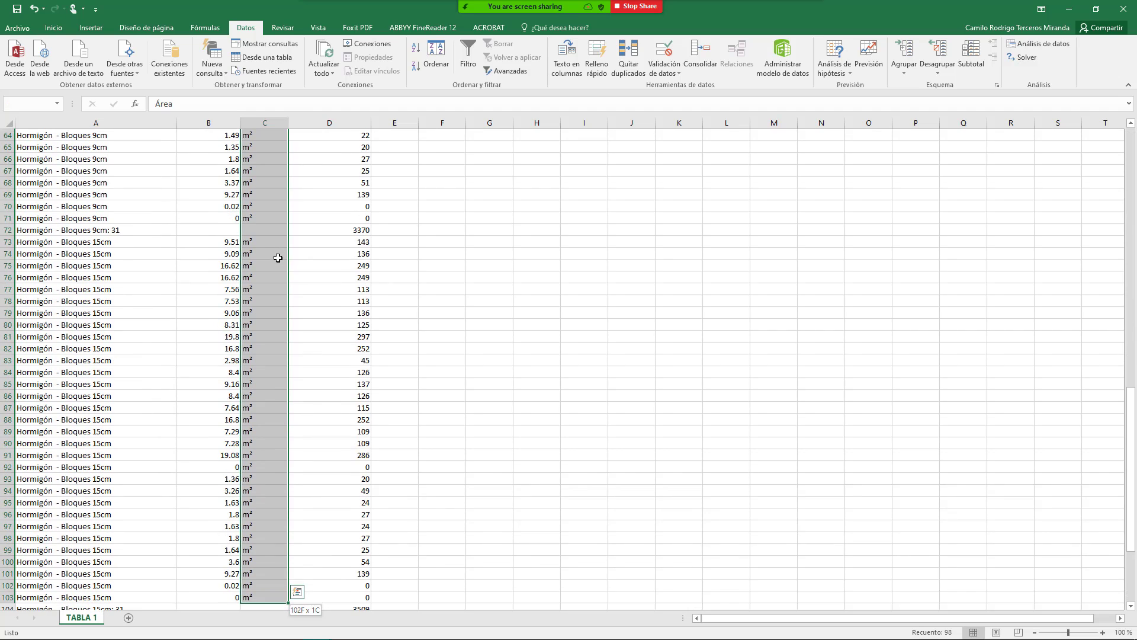
key(shift+Down)
key(shift+Down)
key(shift+Down)
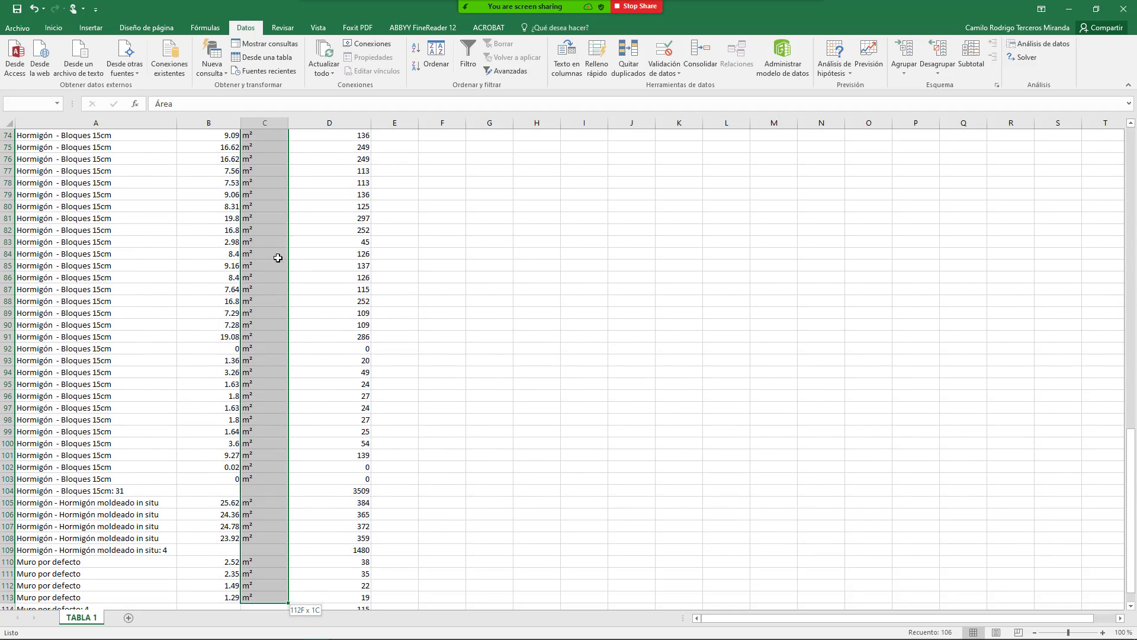
key(ctrl+shift+Down)
key(ctrl+shift+Up)
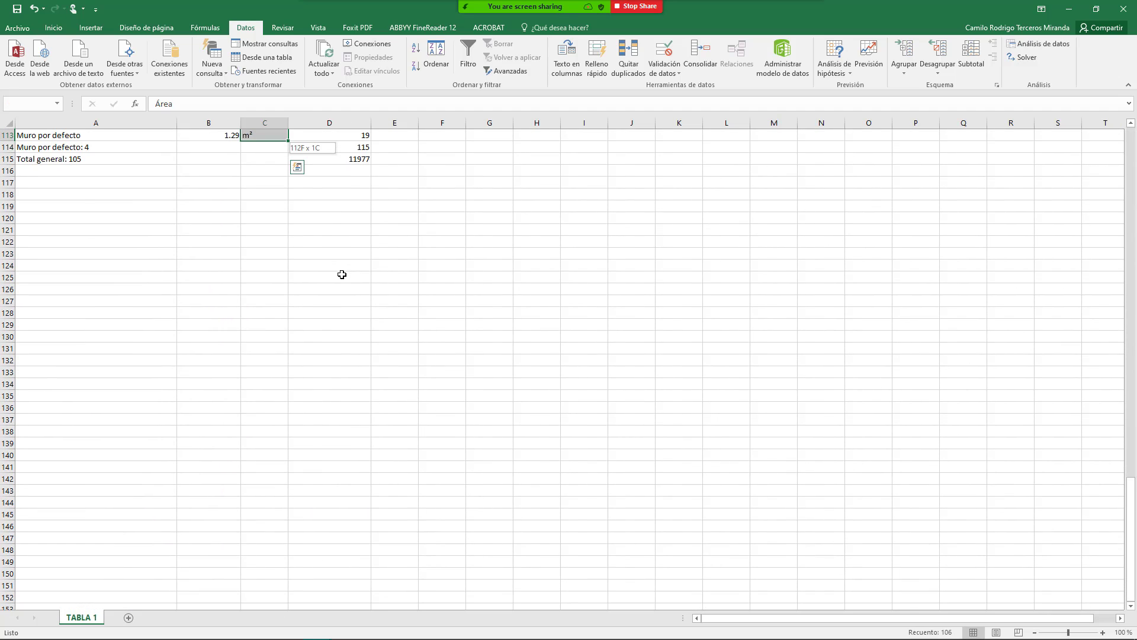
right_click(371, 254)
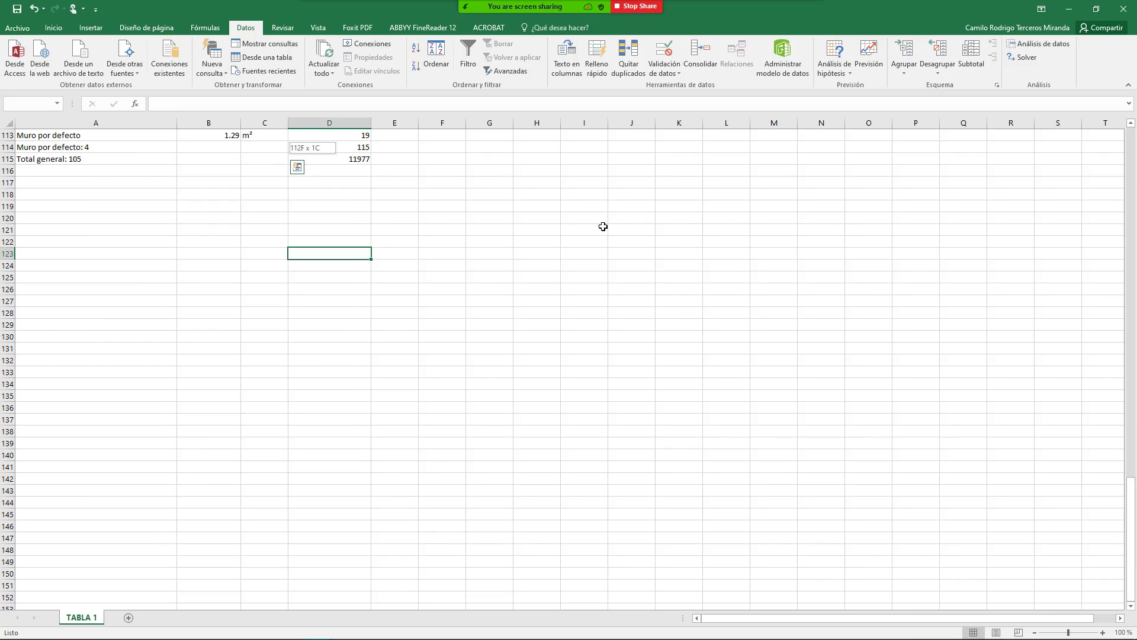
click(268, 200)
scroll(269, 187, up, 7)
Step: Select the m² units up column C from C113 and centre them
click(268, 371)
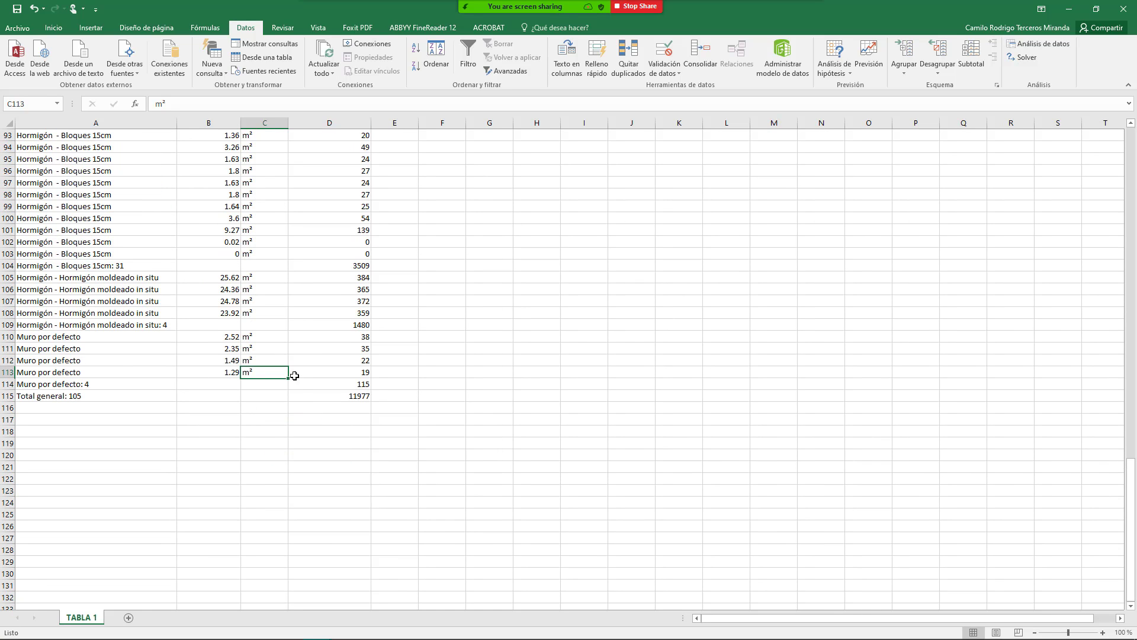
key(shift+Up)
key(shift+Up)
key(shift+Up)
key(shift+Up)
key(shift+Up)
key(shift+Up)
key(shift+Up)
key(shift+Up)
key(shift+Up)
key(shift+Up)
key(shift+Up)
key(shift+Up)
key(shift+Up)
key(shift+Up)
key(shift+Up)
key(shift+Up)
key(shift+Up)
key(shift+Up)
key(shift+Up)
key(shift+Up)
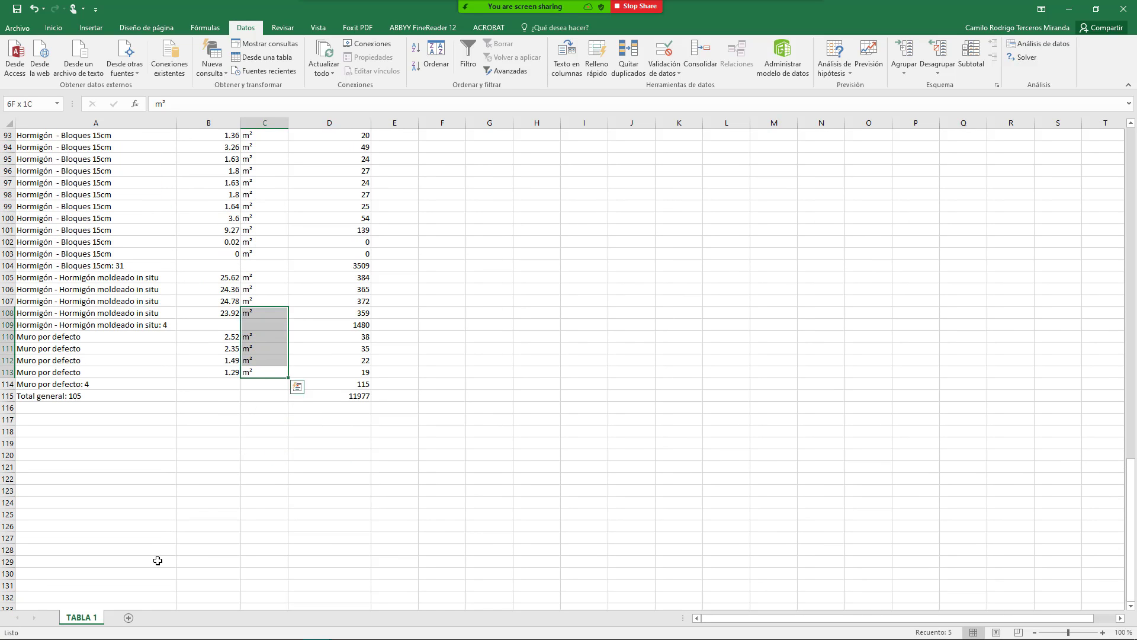
key(ctrl+shift+Up)
key(ctrl+shift+Up)
key(ctrl+shift+Up)
key(ctrl+shift+Up)
key(ctrl+shift+Up)
key(ctrl+shift+Up)
key(ctrl+shift+Up)
key(ctrl+shift+Up)
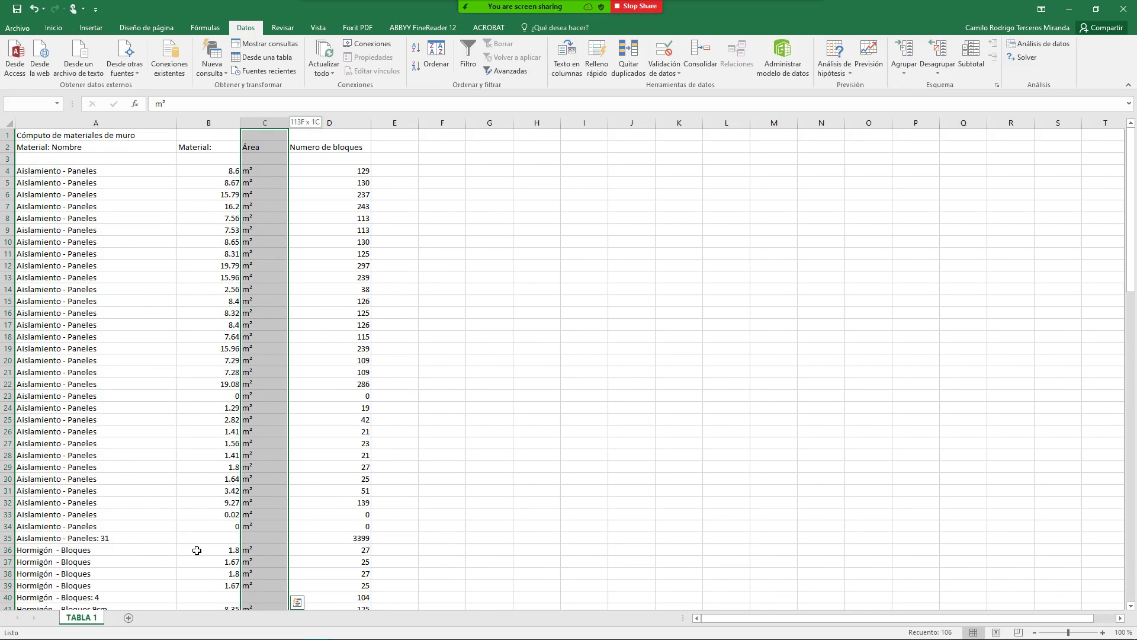
click(53, 28)
click(240, 67)
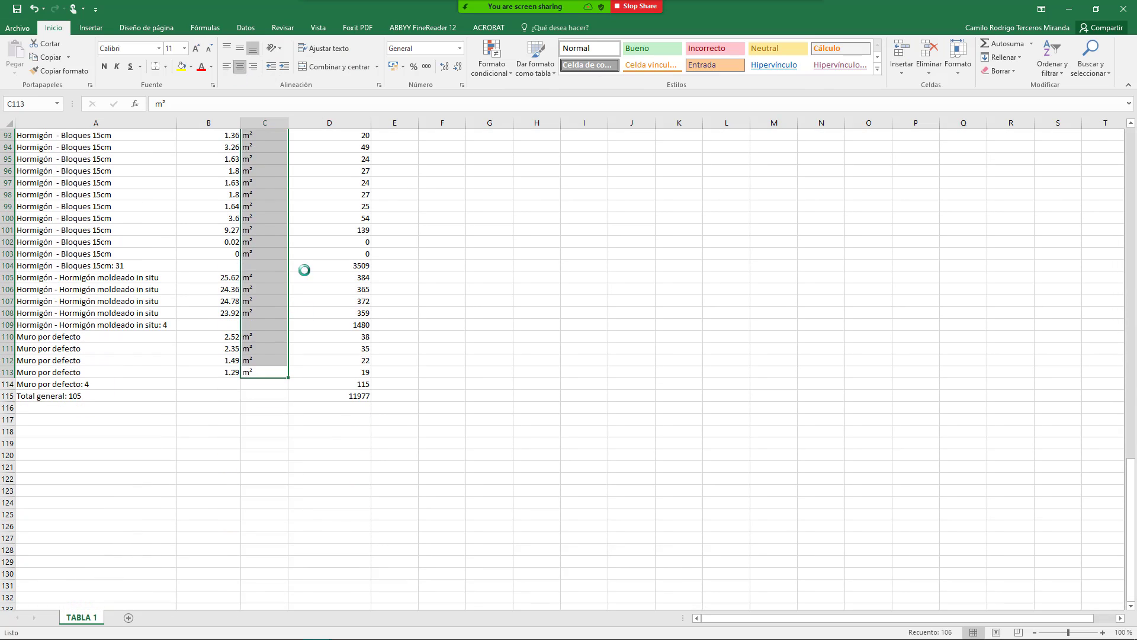
click(355, 267)
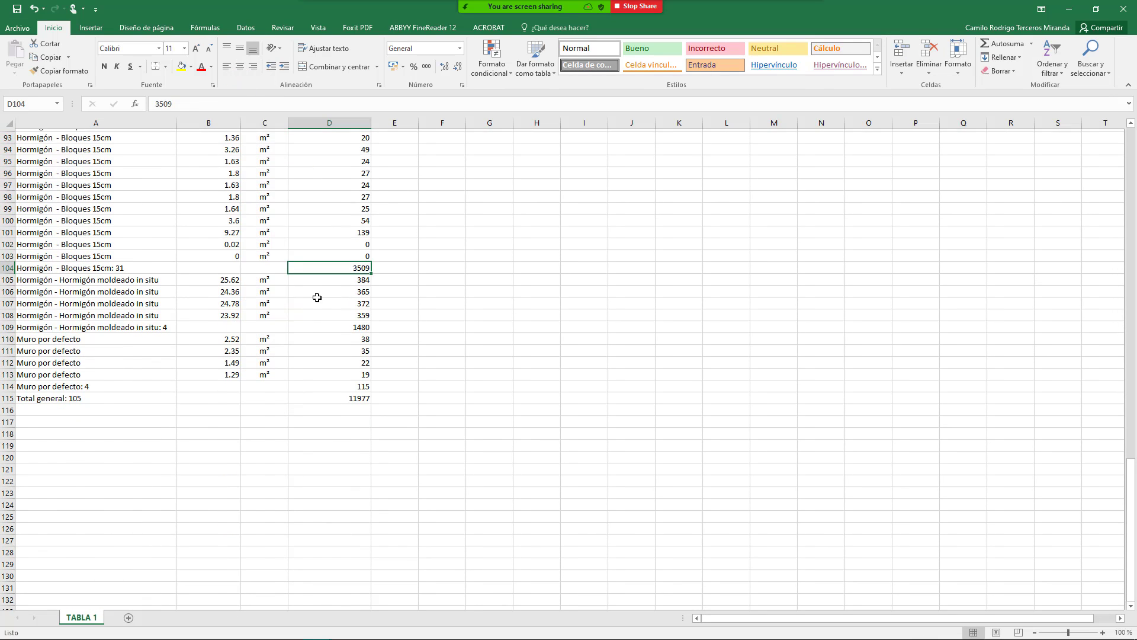
Step: Enter =+B4*5 in F4, which now returns 43
scroll(332, 289, up, 9)
scroll(332, 290, up, 17)
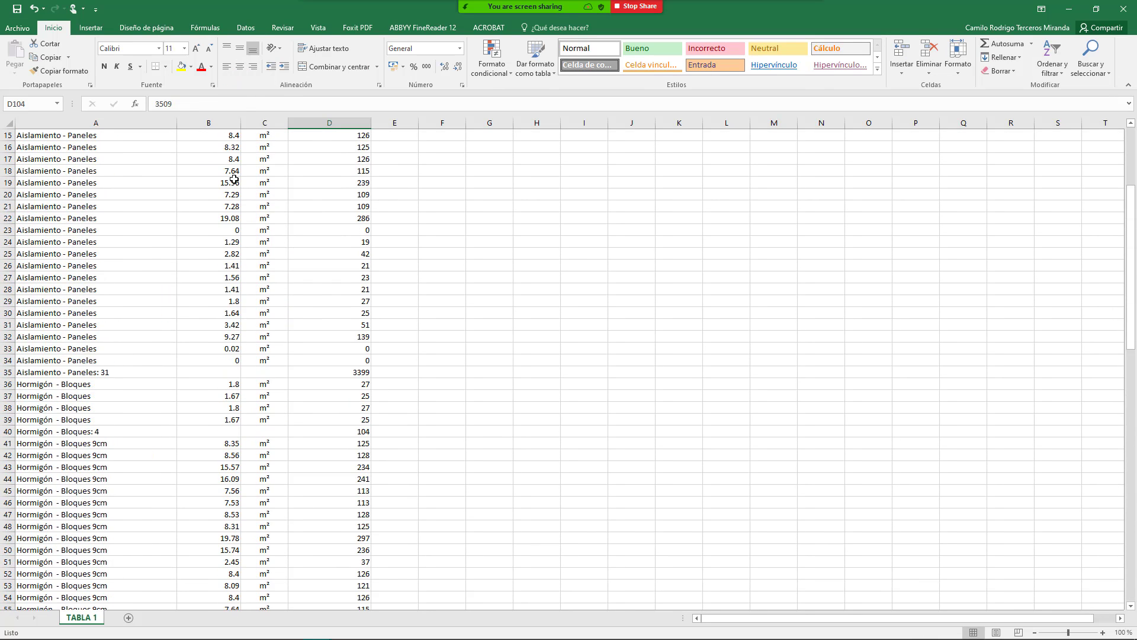
scroll(211, 233, up, 5)
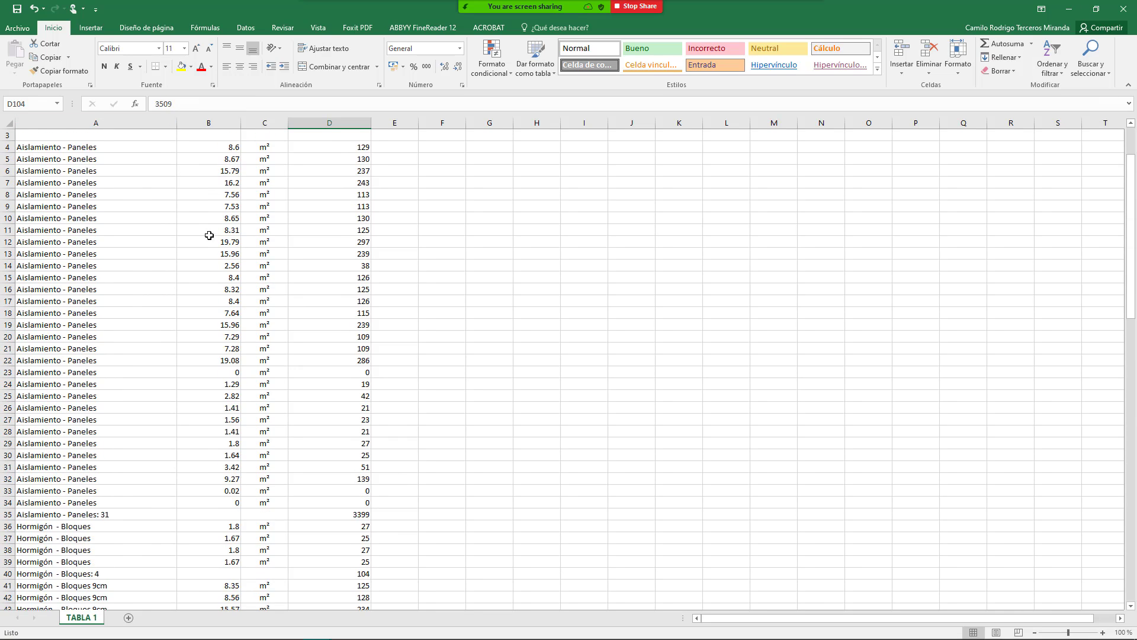
click(233, 173)
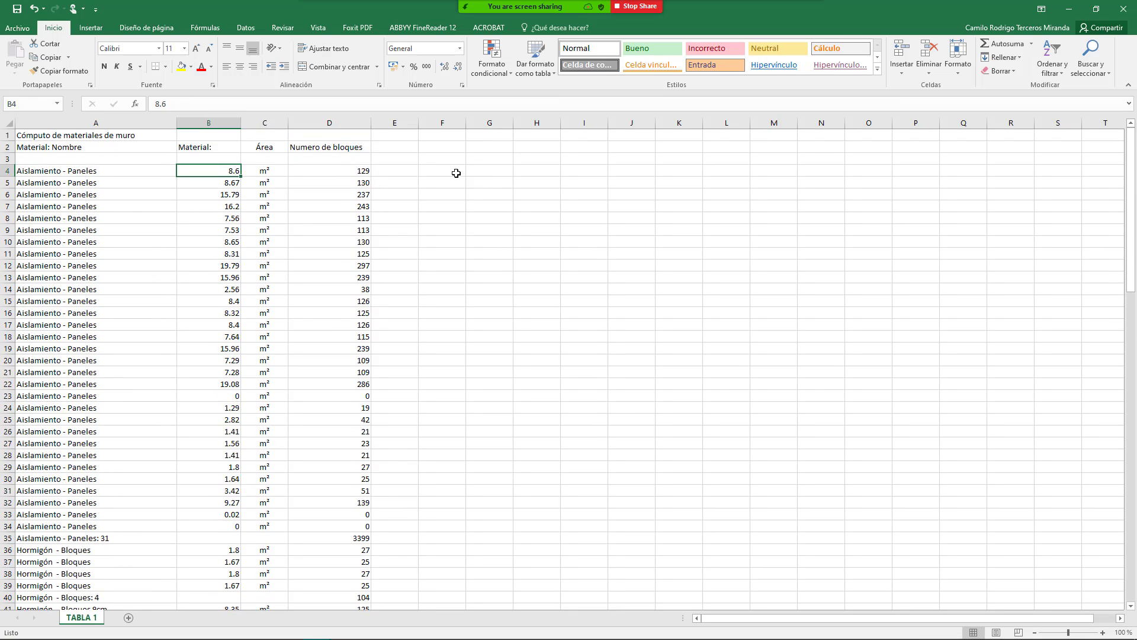
click(456, 173)
text(+)
key(Left)
key(Left)
key(Left)
key(Left)
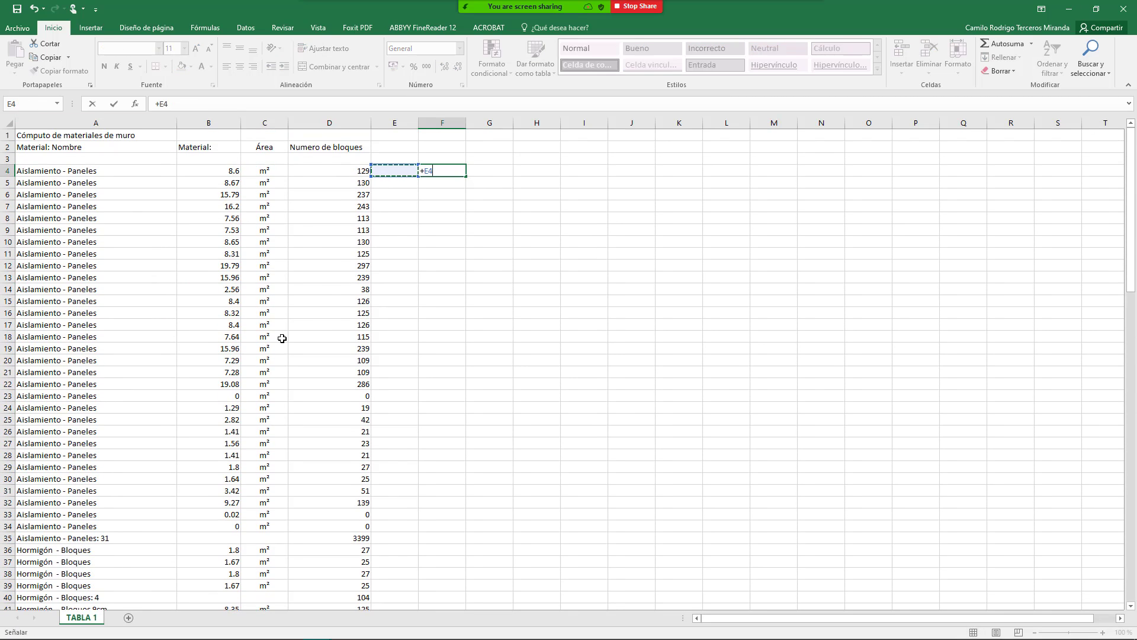
text(*)
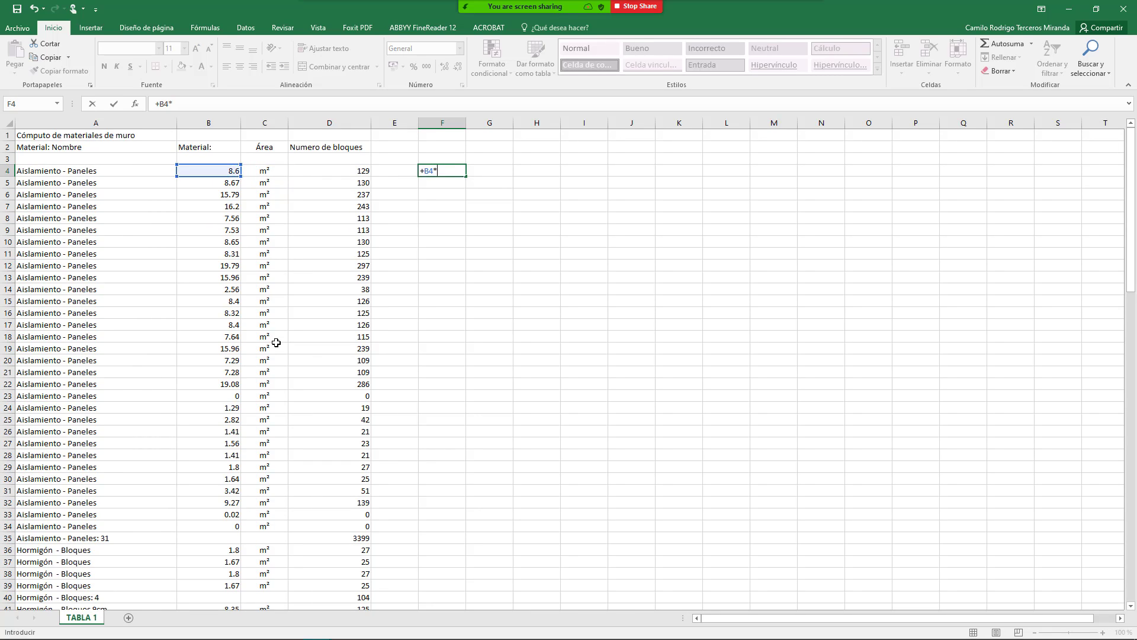
key(Return)
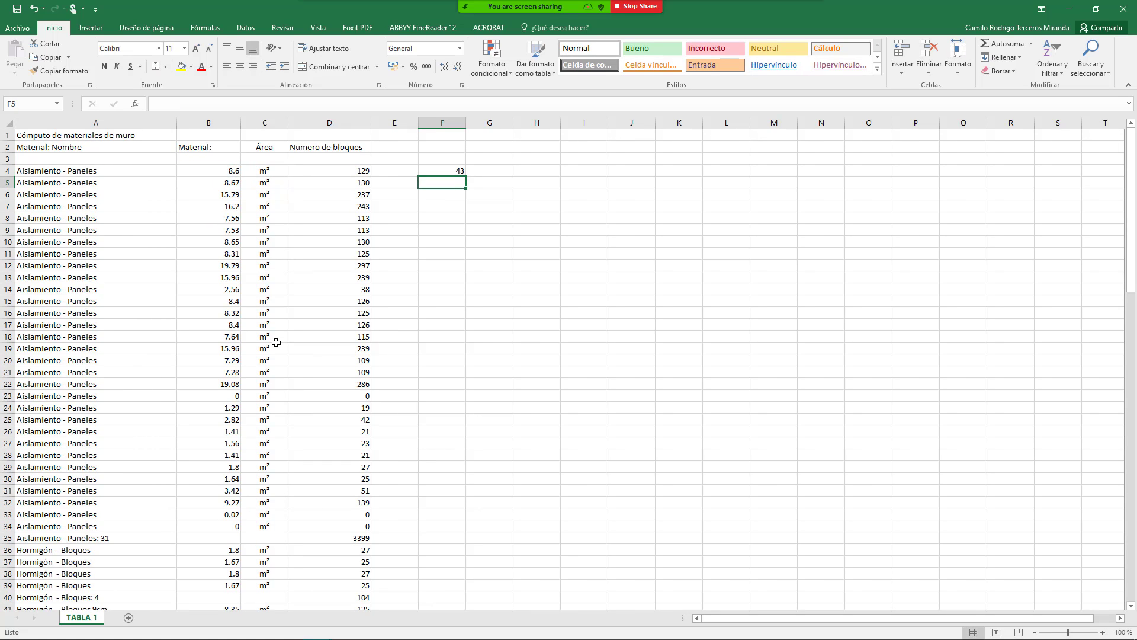
Step: Check the values in B4, F4 and B5, then select row 35 with the Paneles subtotal
click(216, 171)
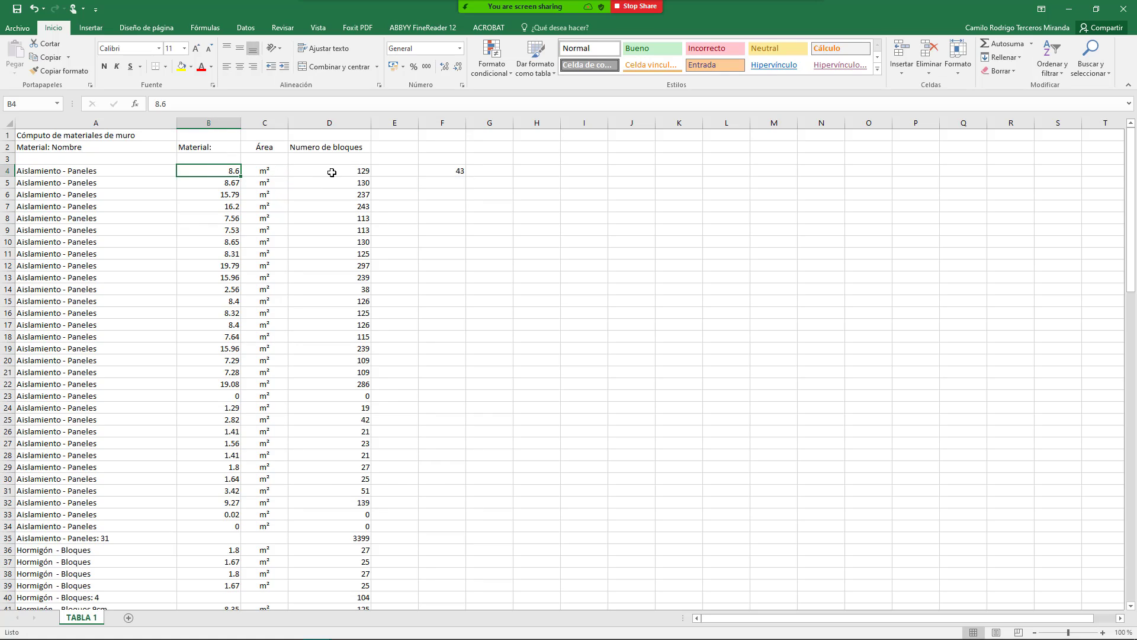
click(454, 167)
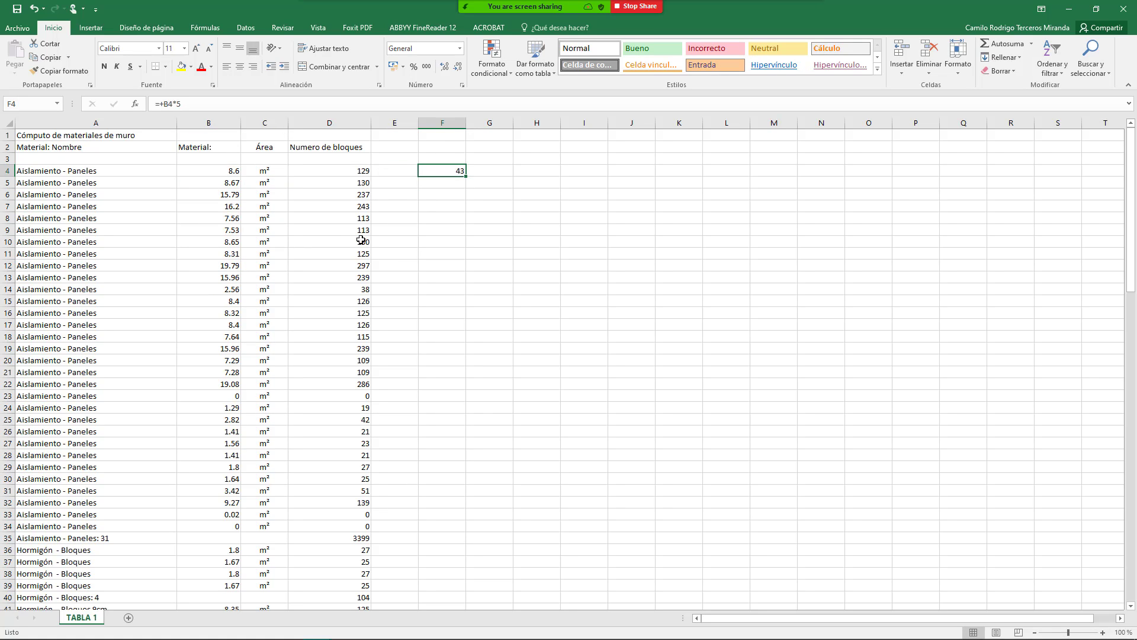
click(235, 186)
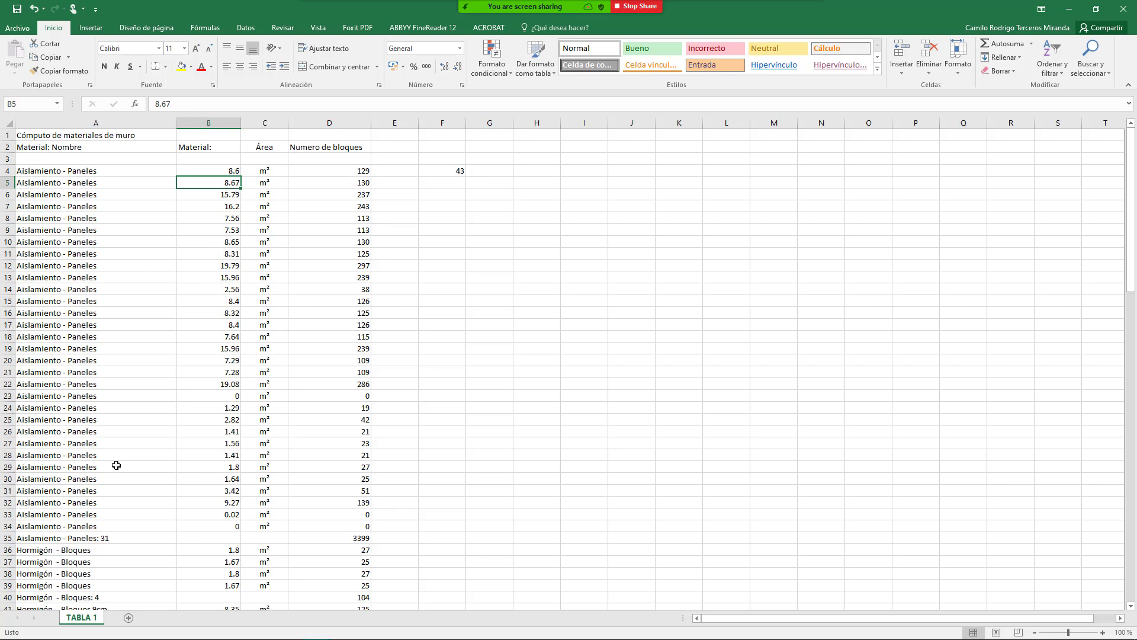
scroll(172, 468, down, 2)
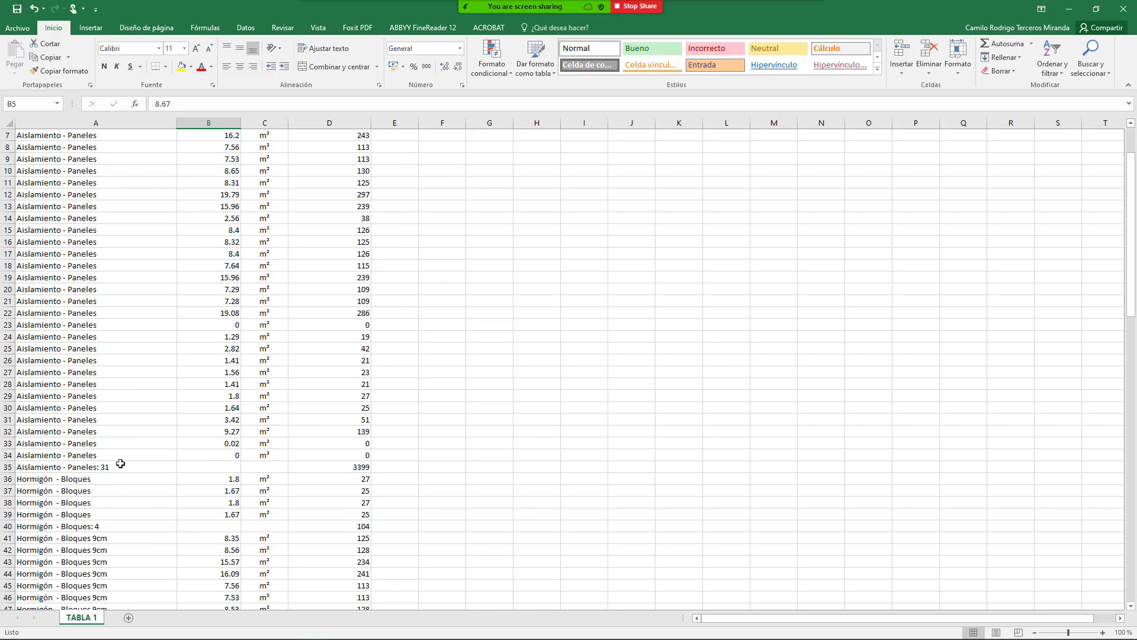
scroll(137, 468, down, 4)
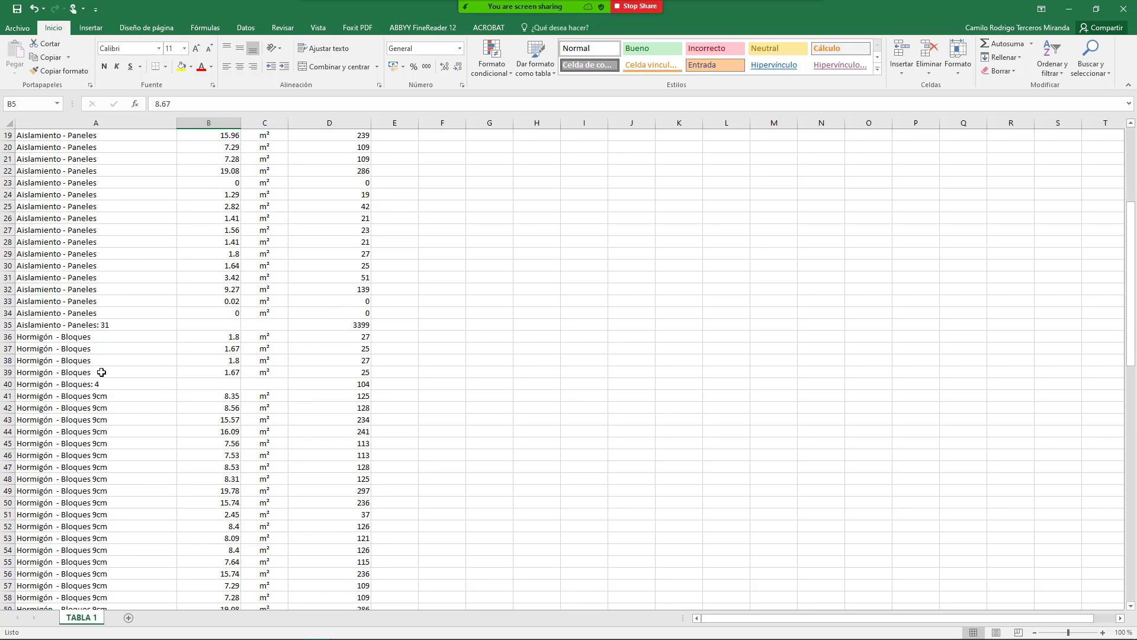
click(8, 326)
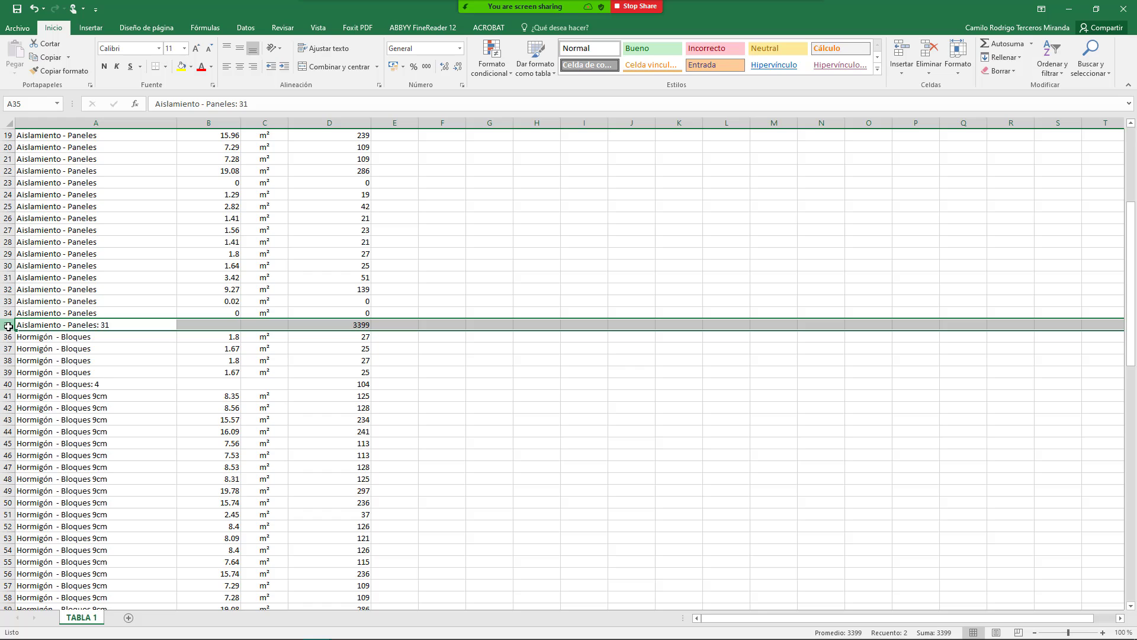
Step: Add an AutoSum total of the Paneles areas in B35 (226.63) and check its formula
right_click(5, 326)
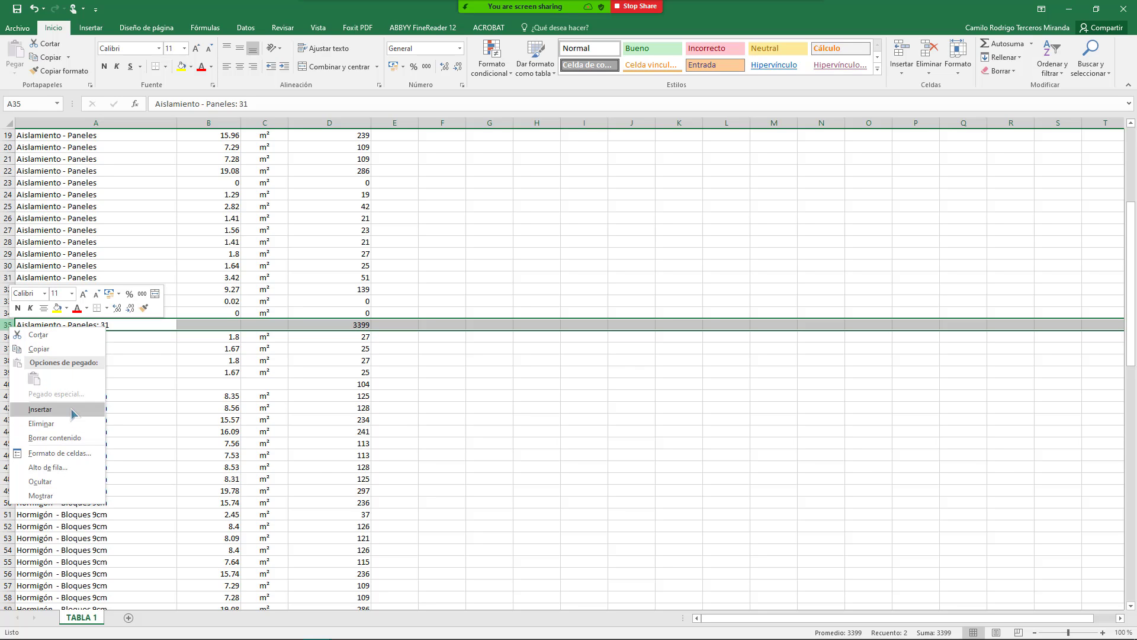
key(Escape)
click(200, 338)
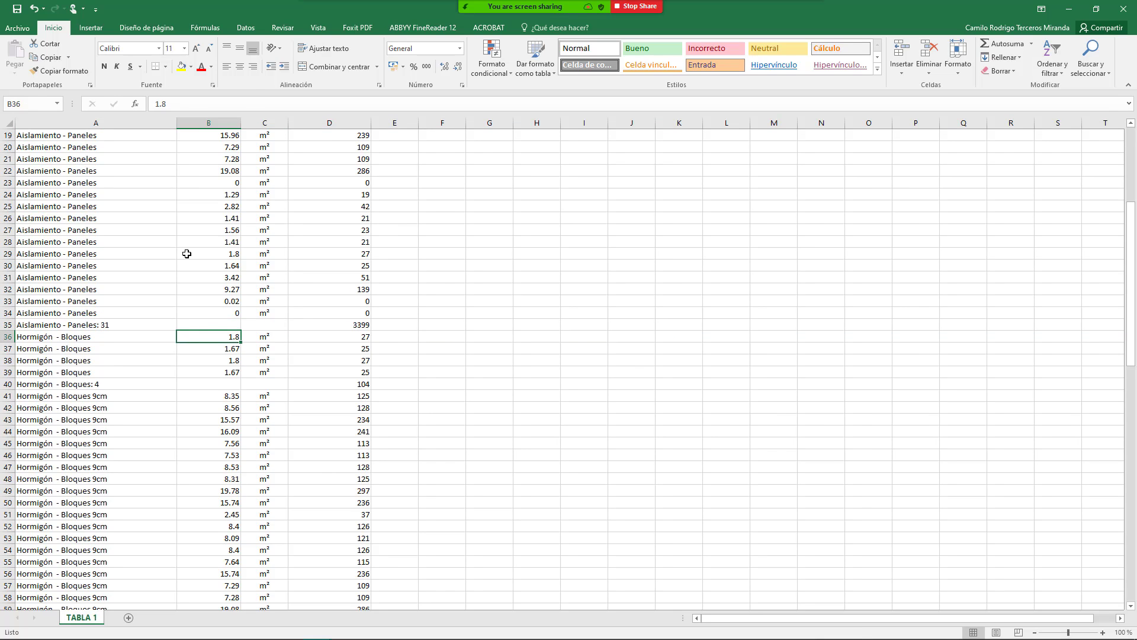
scroll(209, 324, up, 6)
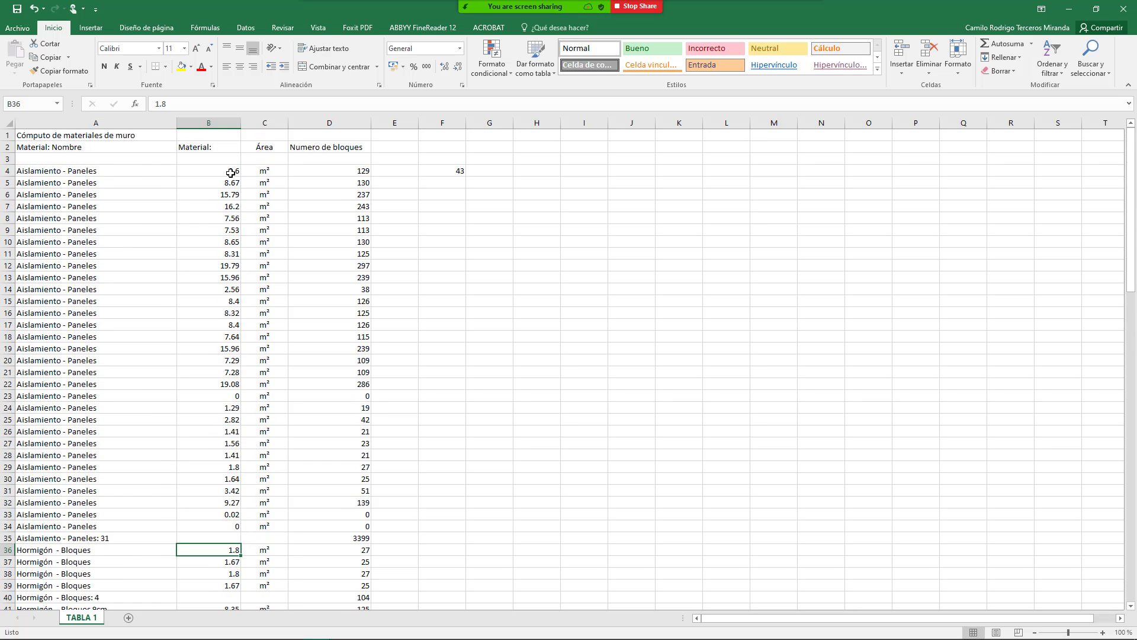
drag(230, 173, 217, 514)
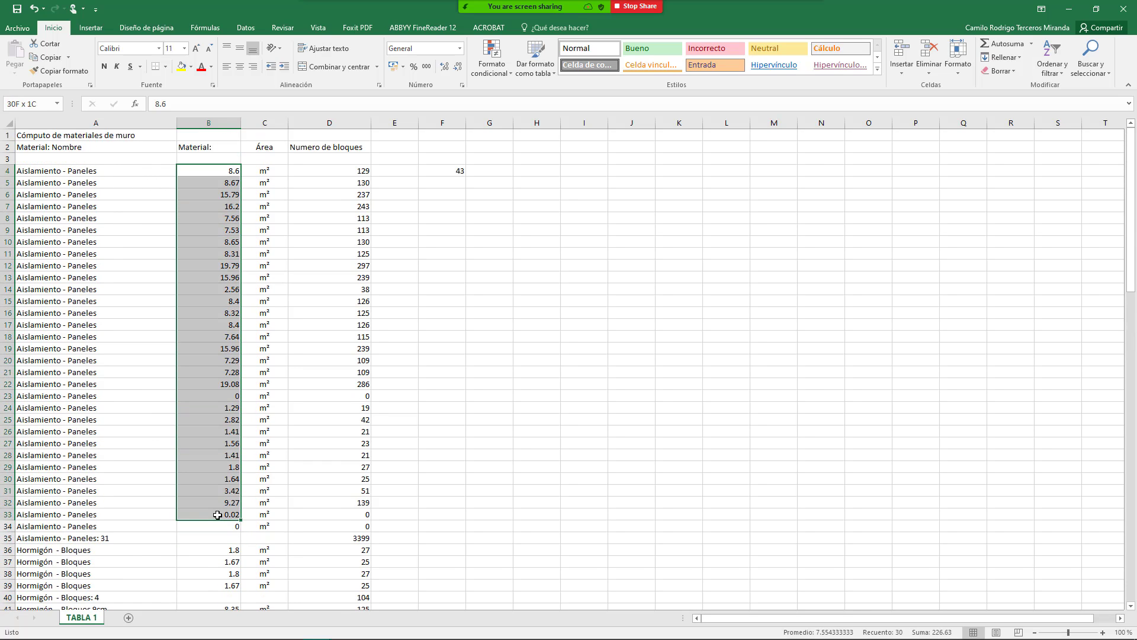
drag(217, 520, 218, 527)
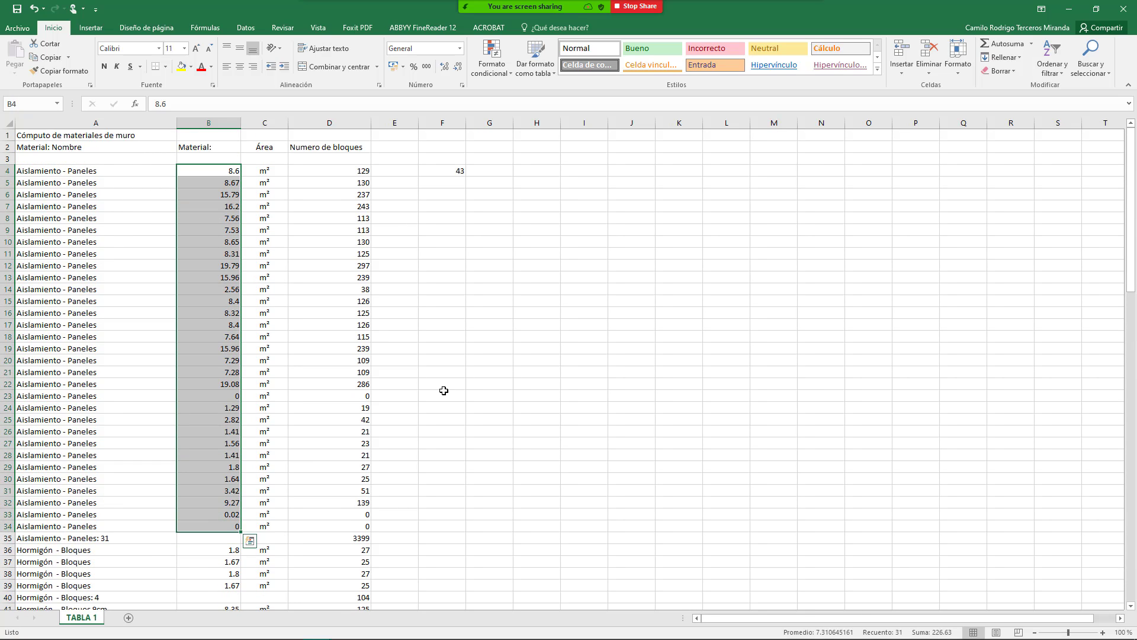
click(1004, 43)
scroll(237, 509, down, 3)
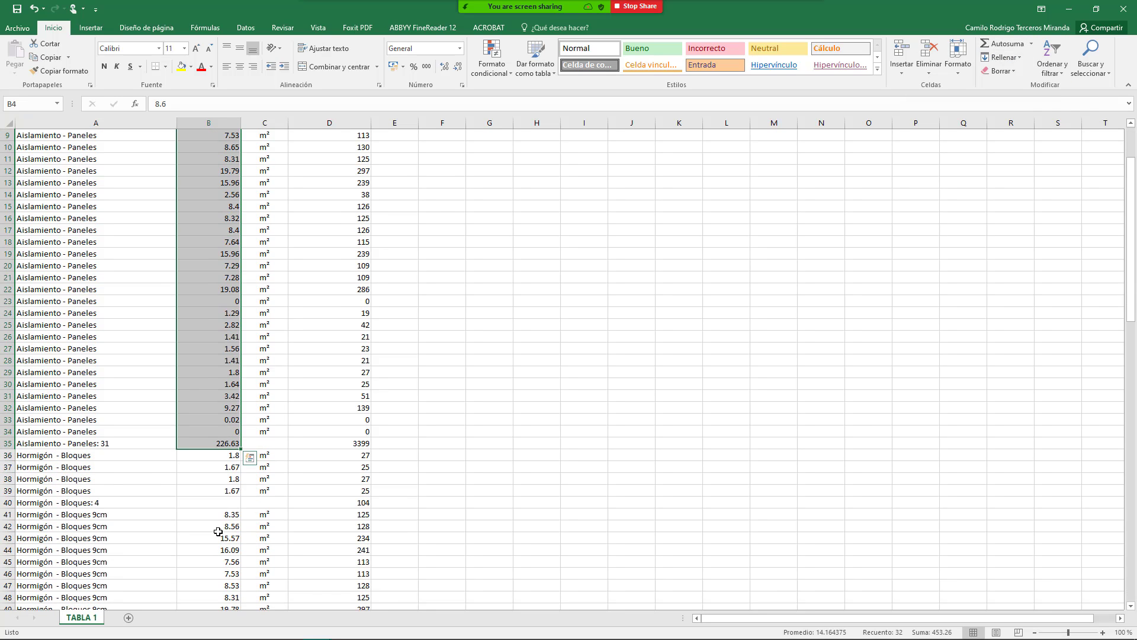
click(214, 444)
key(F2)
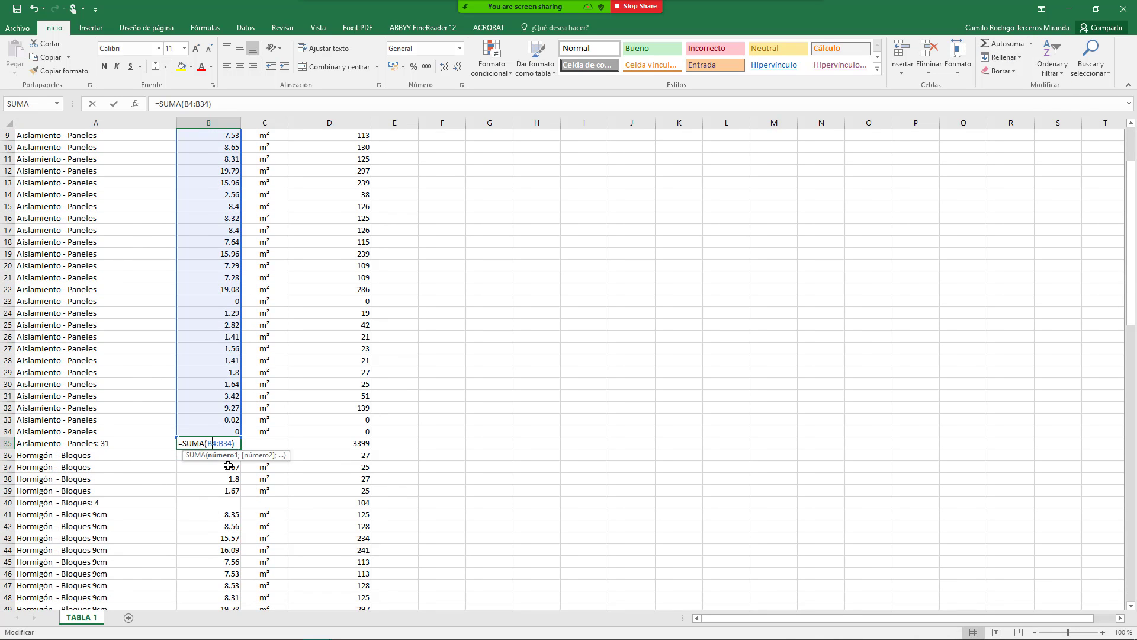
scroll(216, 497, up, 3)
scroll(211, 358, down, 10)
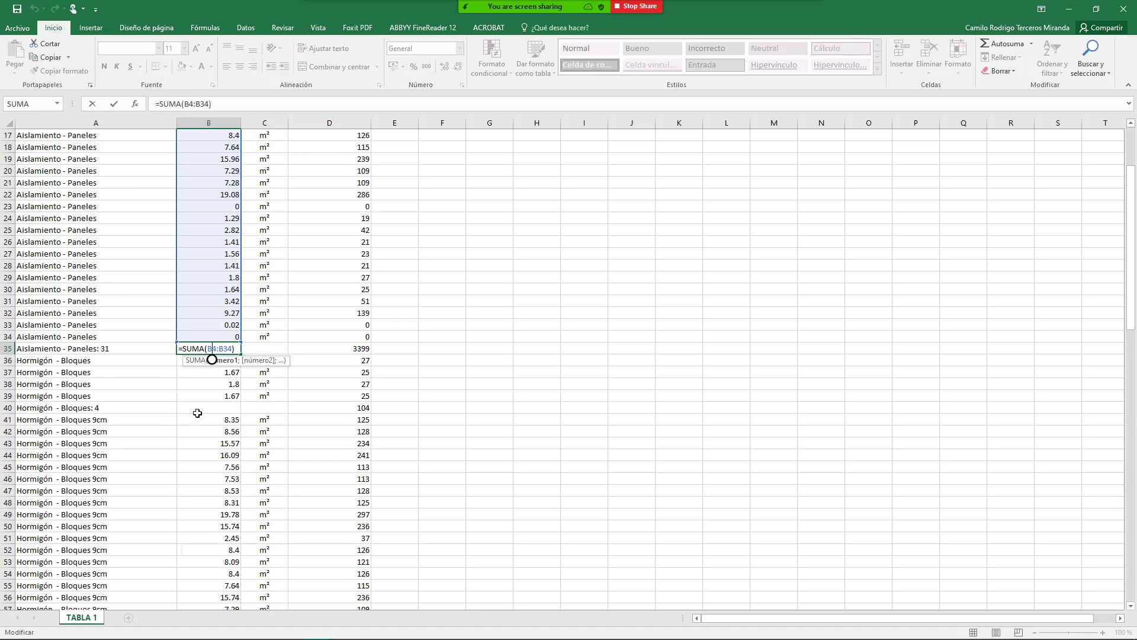
key(Escape)
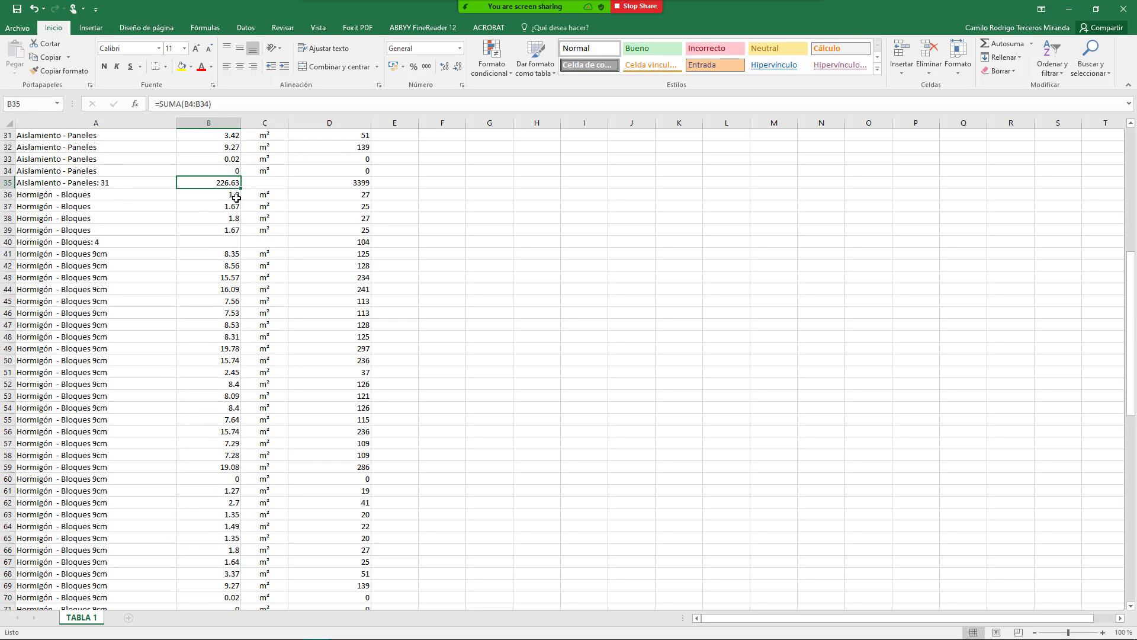
Step: Add the Bloques area subtotal =SUMA(B36:B39) in B40, then fill B40 and B35 yellow
drag(237, 198, 234, 230)
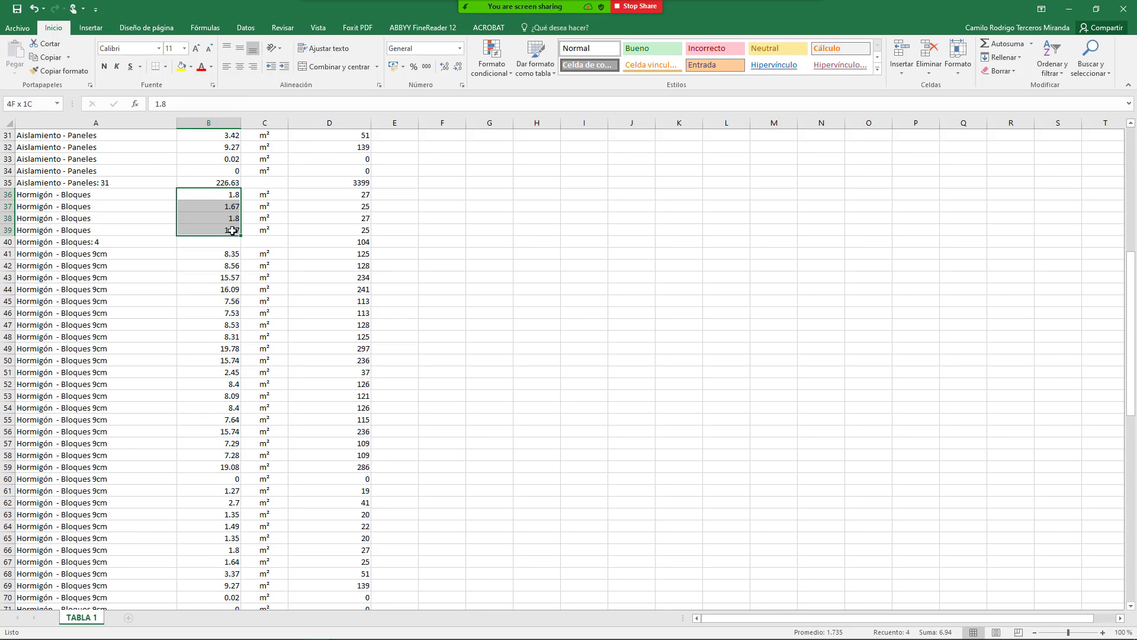
click(1005, 43)
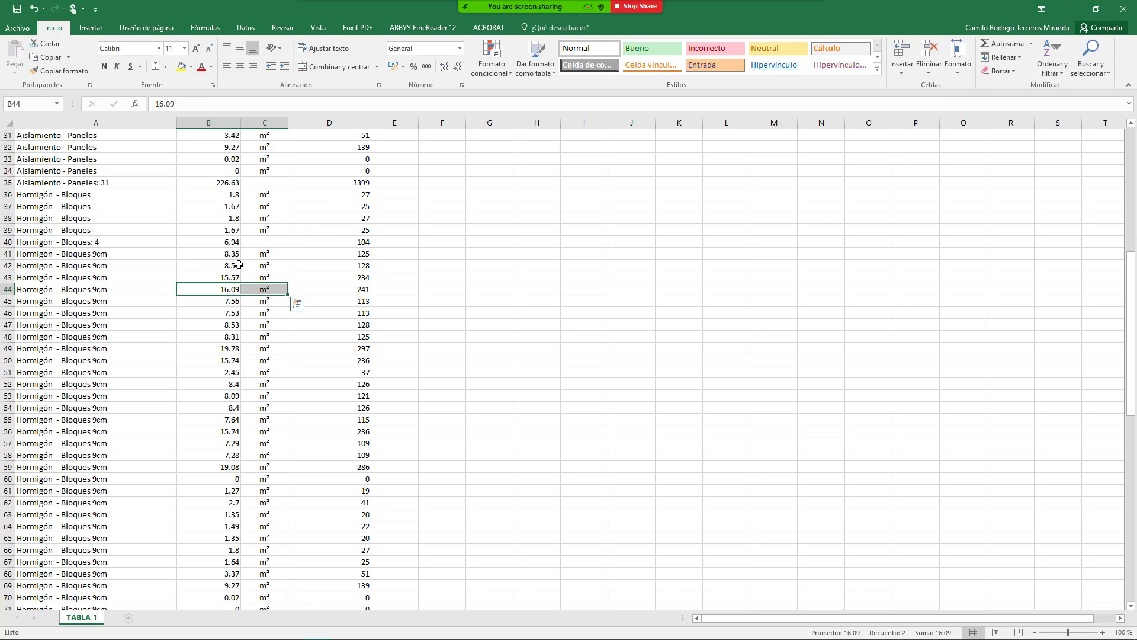
click(227, 249)
click(212, 240)
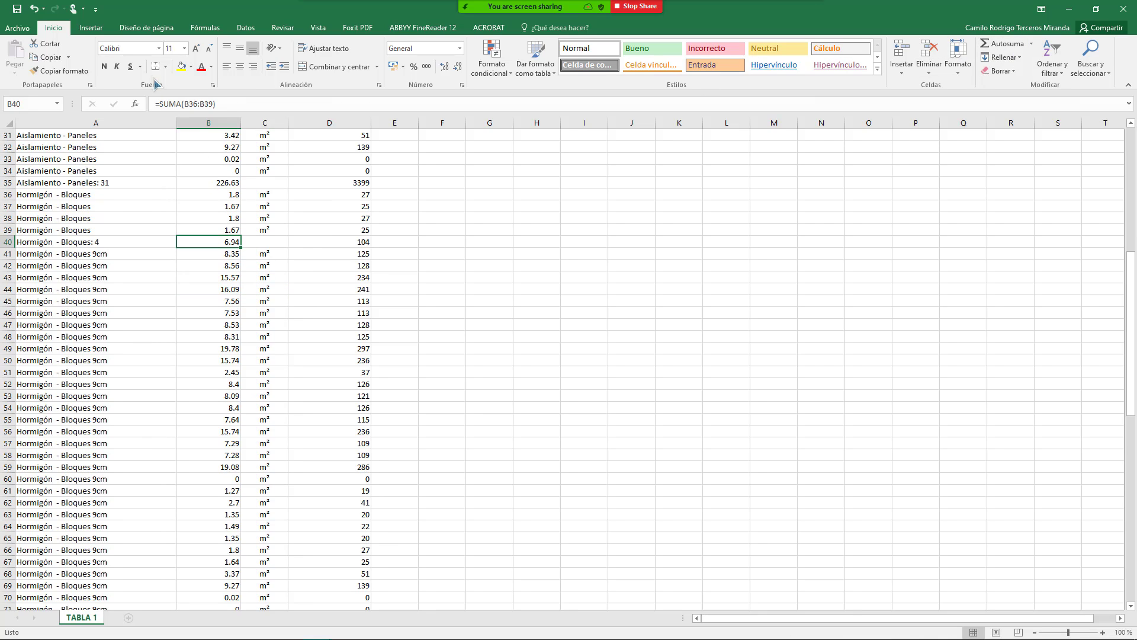
click(181, 66)
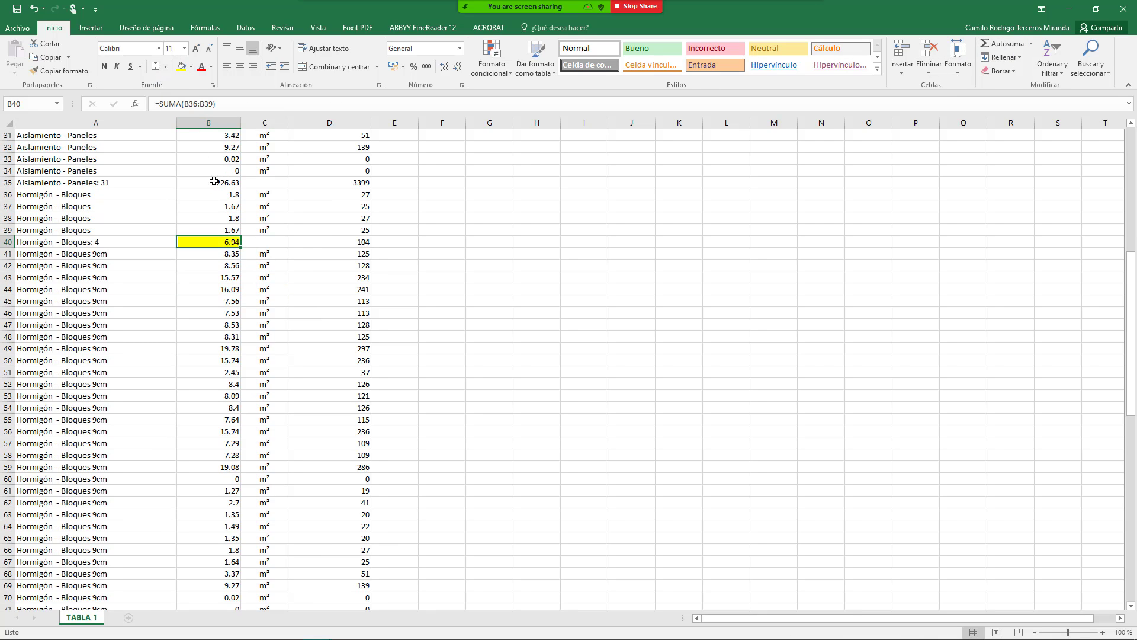
click(213, 181)
click(181, 66)
Step: Add the Bloques 9cm area subtotal =SUMA(B41:B71) (224.65) in B72 and fill it yellow
scroll(242, 315, down, 2)
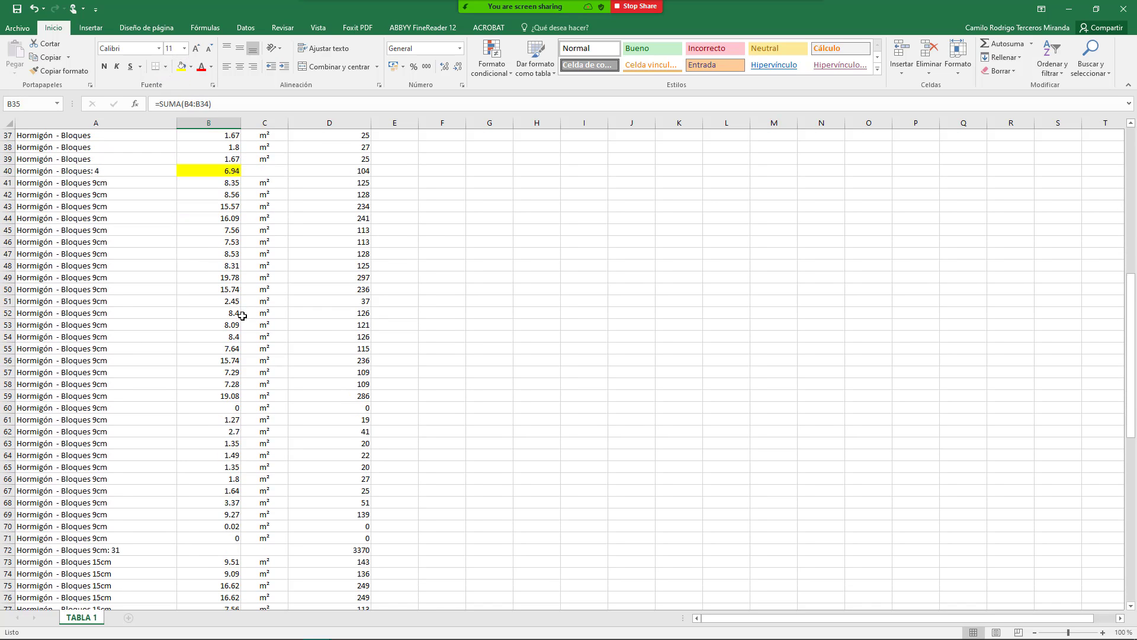
mouse_move(222, 190)
mouse_down()
mouse_move(219, 599)
mouse_move(211, 292)
mouse_move(229, 173)
mouse_move(231, 187)
mouse_up()
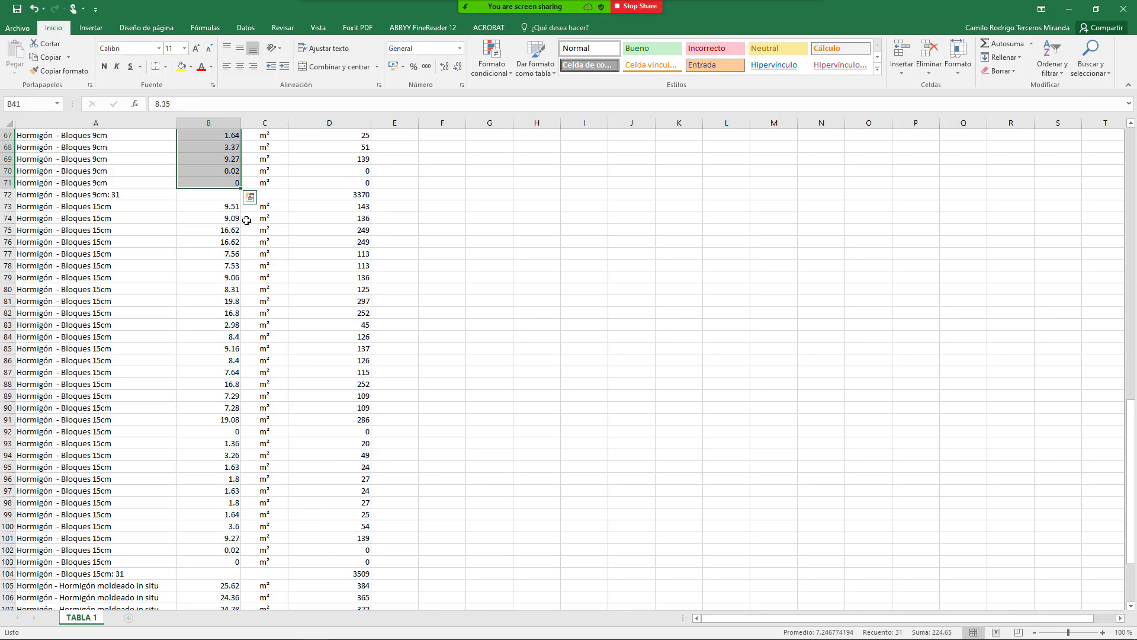
click(1007, 48)
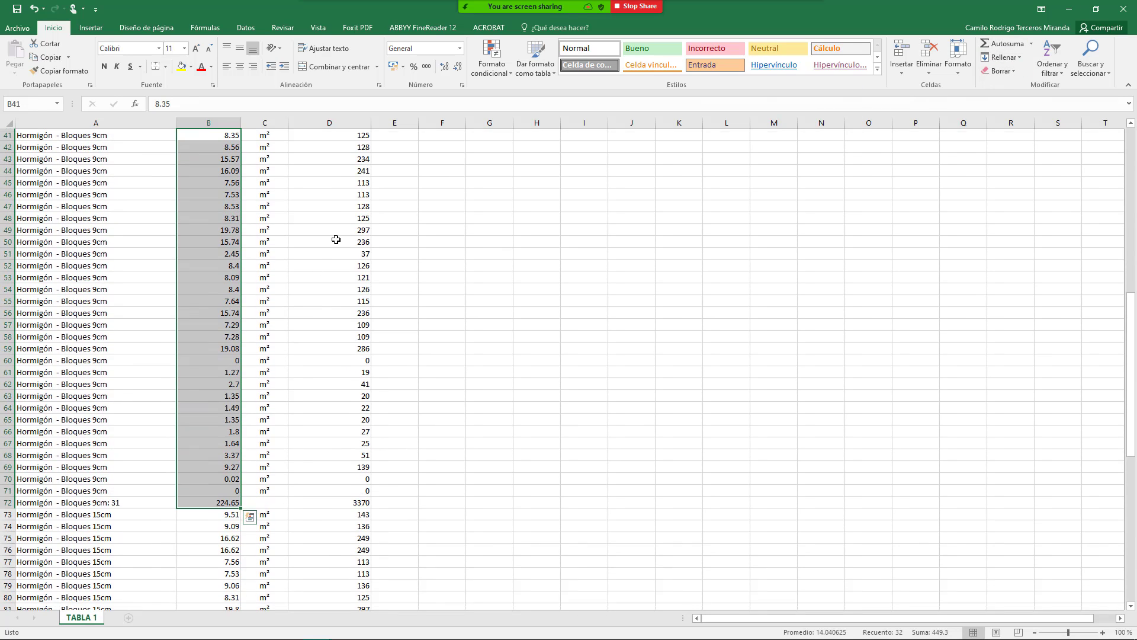
click(222, 501)
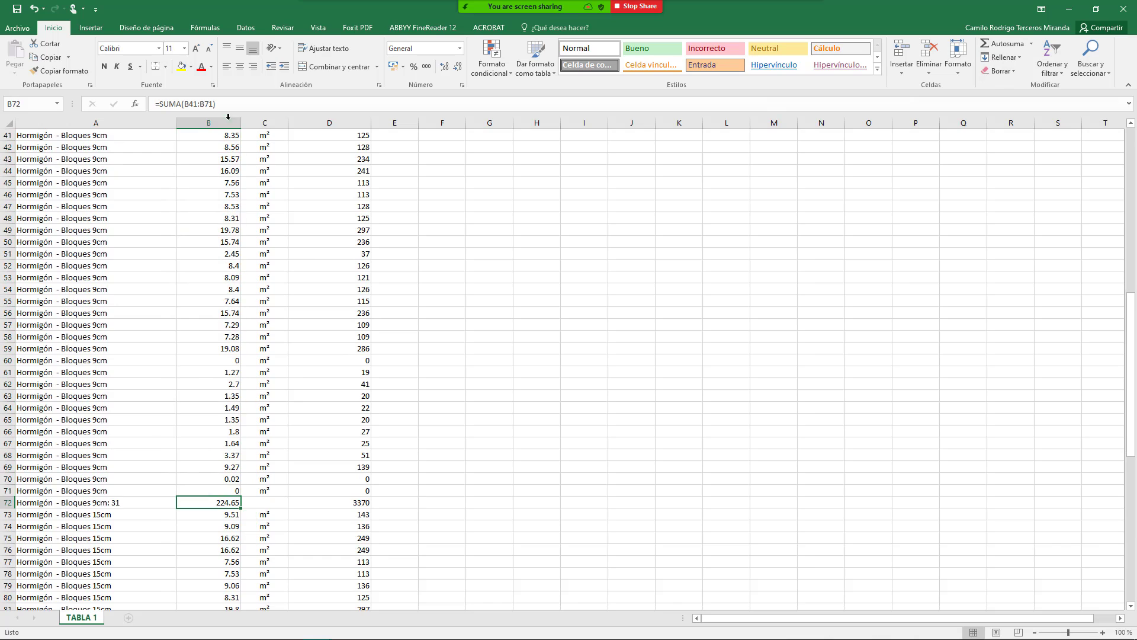
click(181, 66)
scroll(296, 373, down, 4)
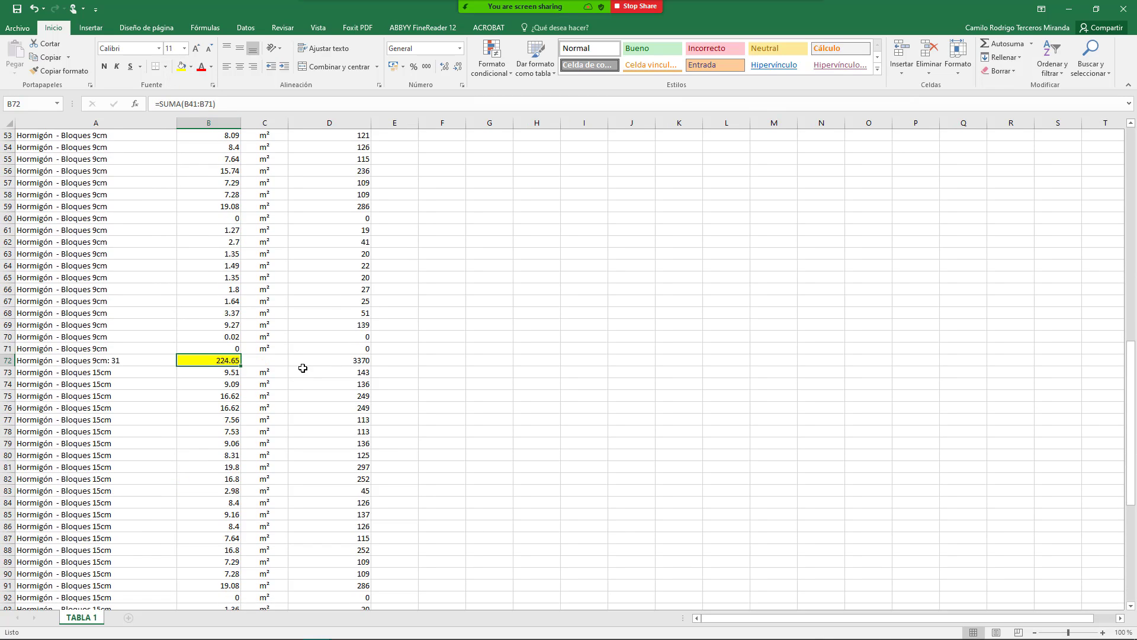
click(332, 337)
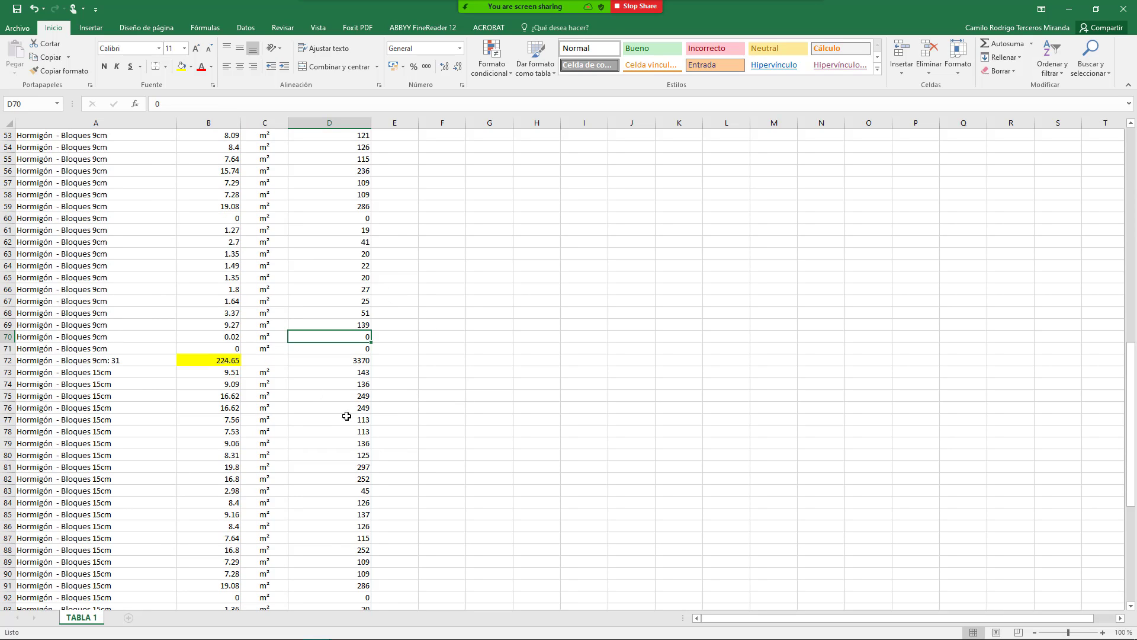
scroll(344, 350, up, 17)
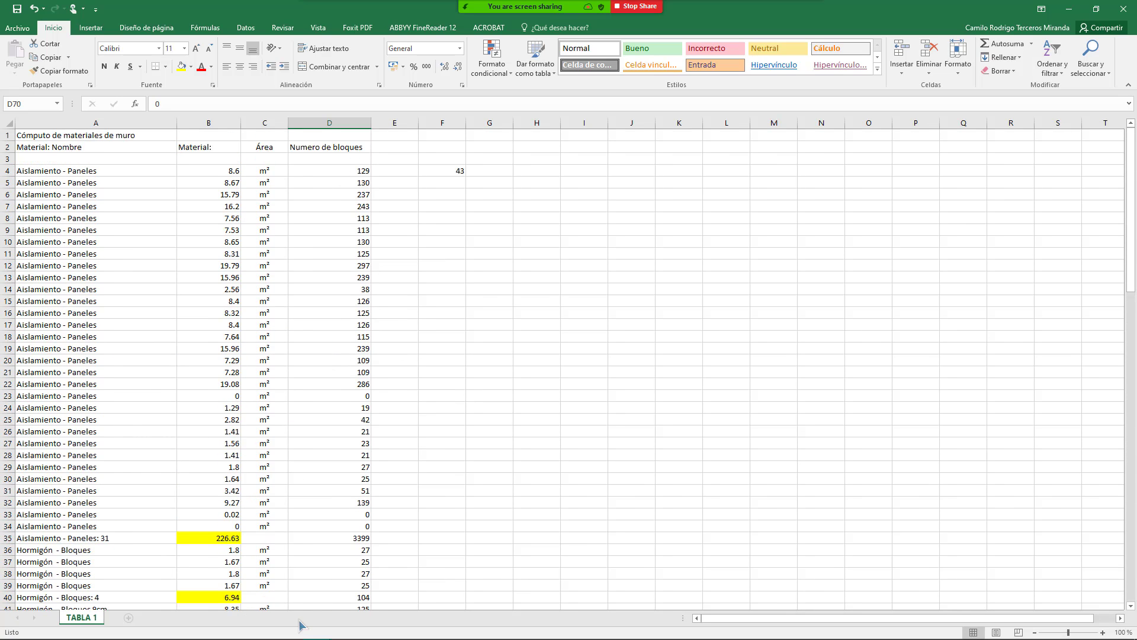
click(257, 372)
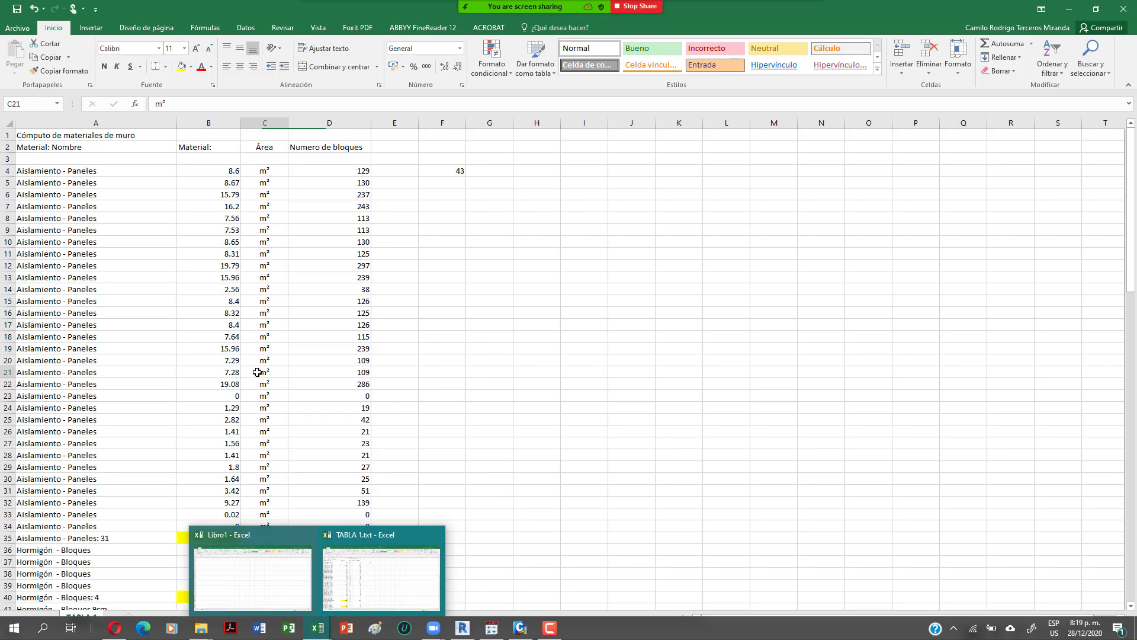
click(103, 204)
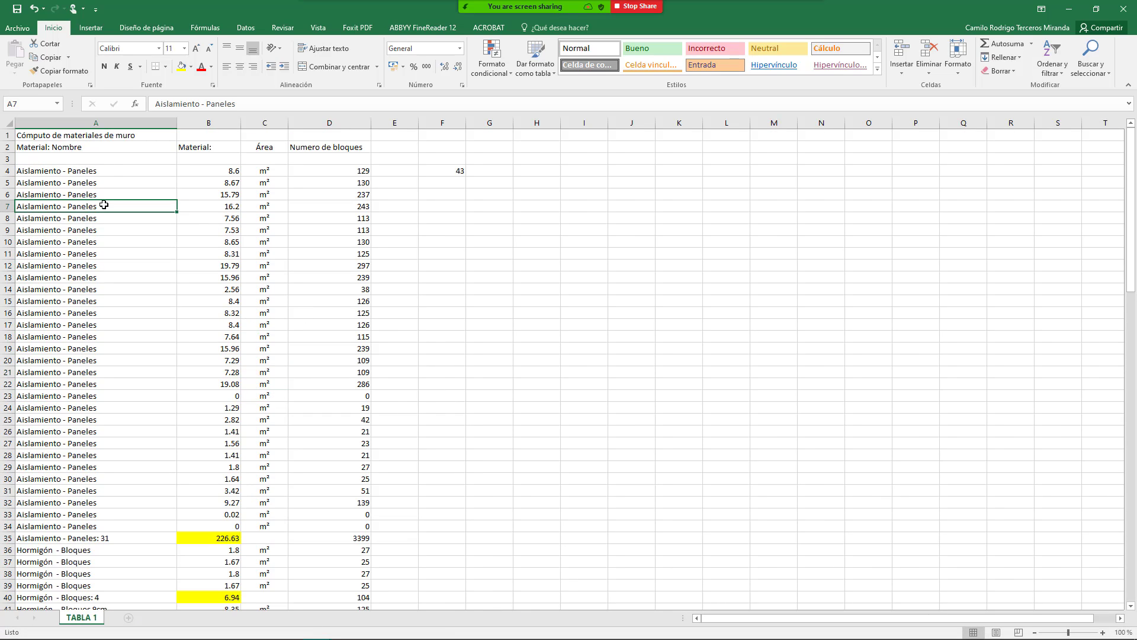
click(108, 173)
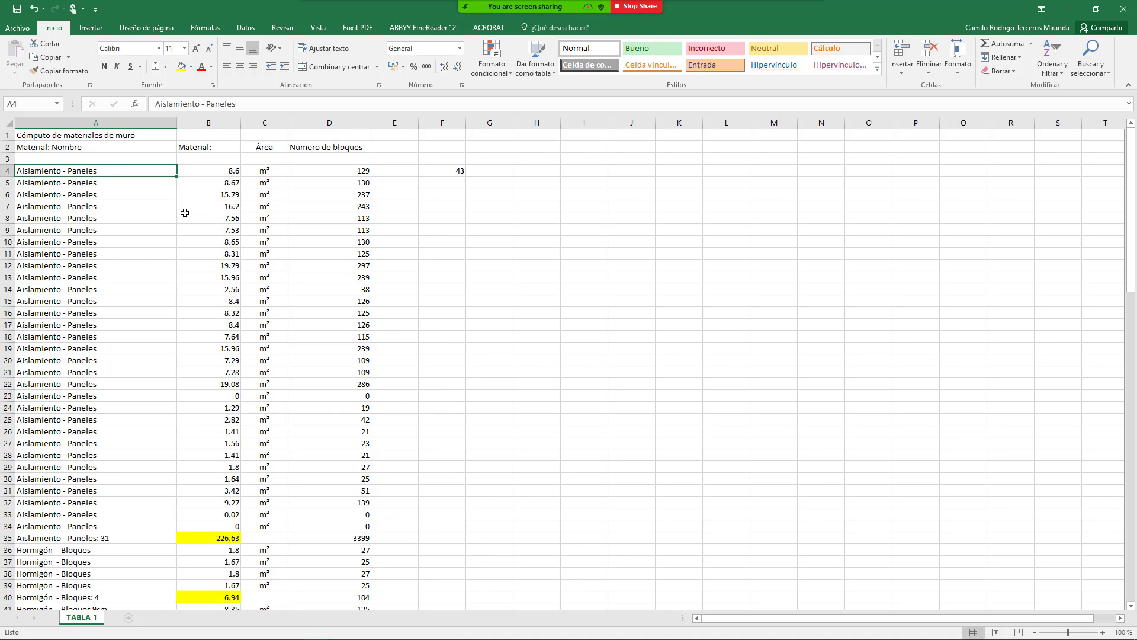
click(141, 226)
scroll(152, 299, down, 14)
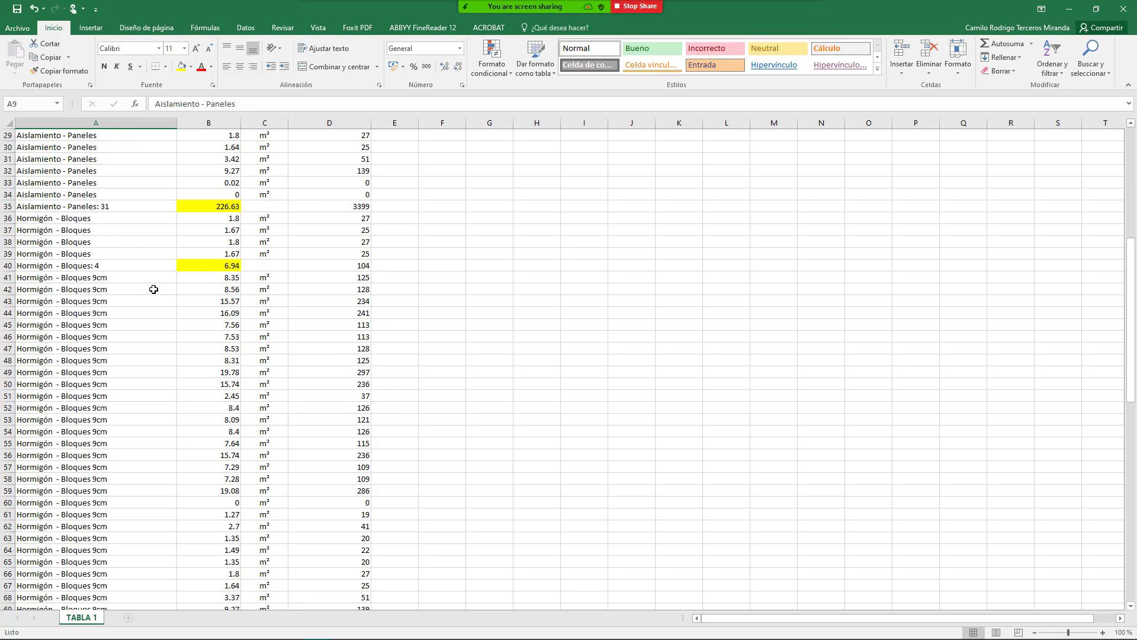
scroll(153, 283, down, 19)
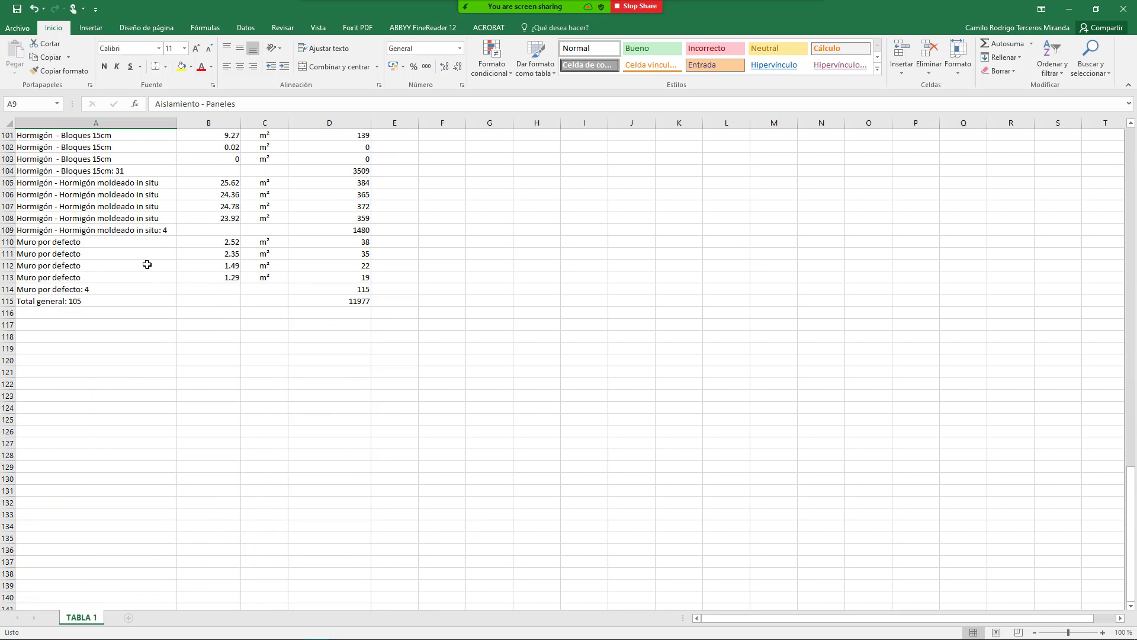
scroll(146, 265, up, 7)
scroll(149, 261, up, 8)
drag(128, 194, 157, 396)
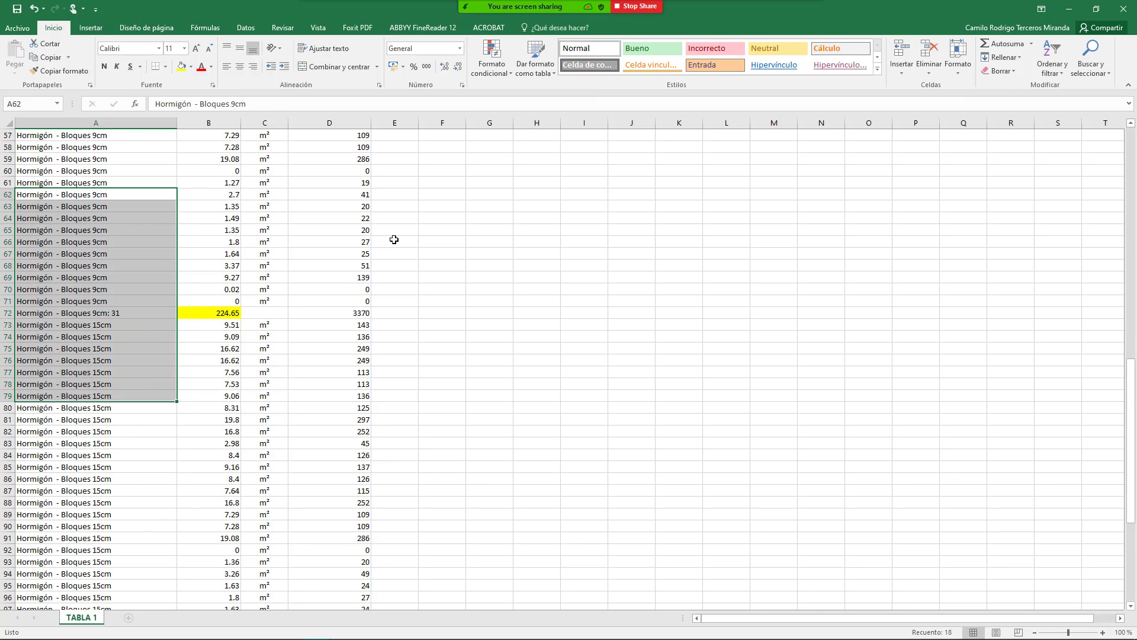
click(179, 217)
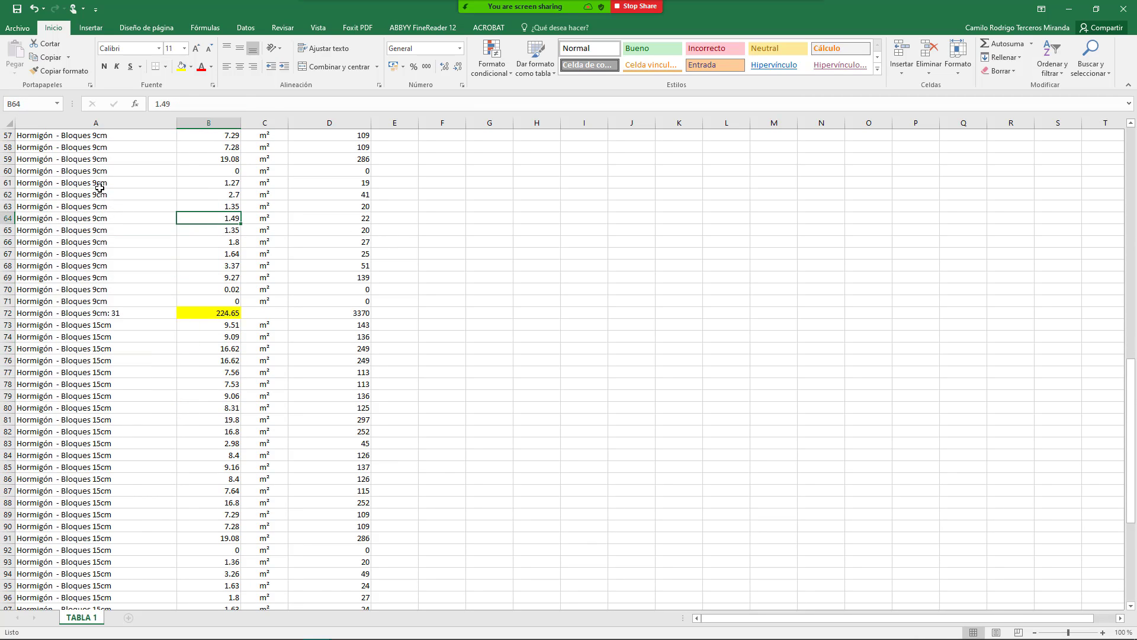
drag(100, 187, 151, 185)
click(146, 160)
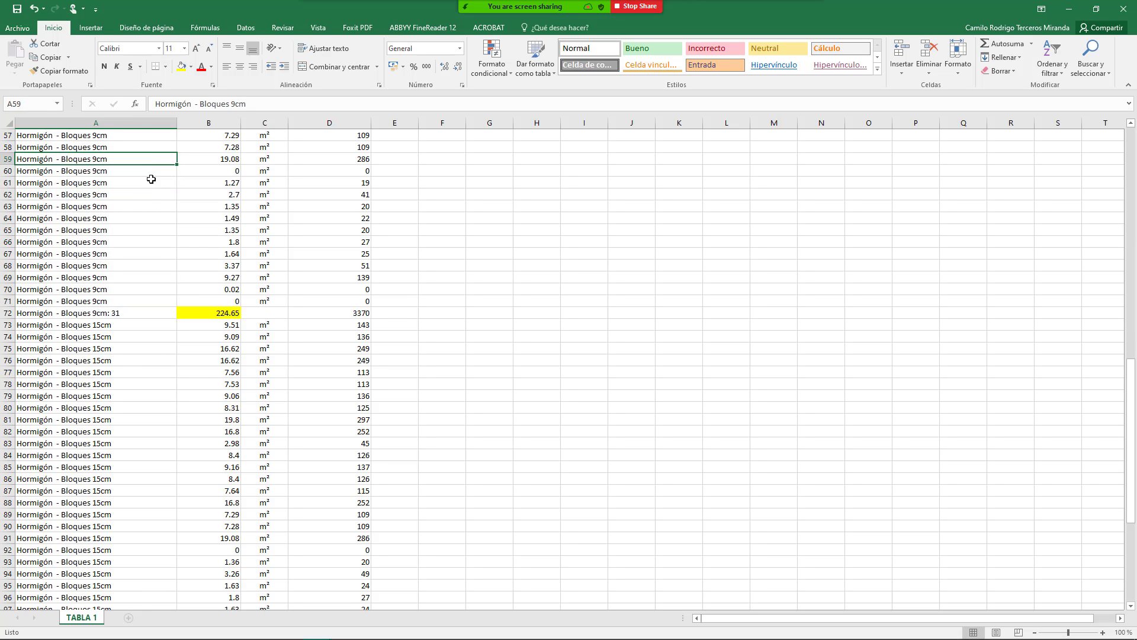
scroll(152, 183, up, 7)
scroll(120, 314, down, 5)
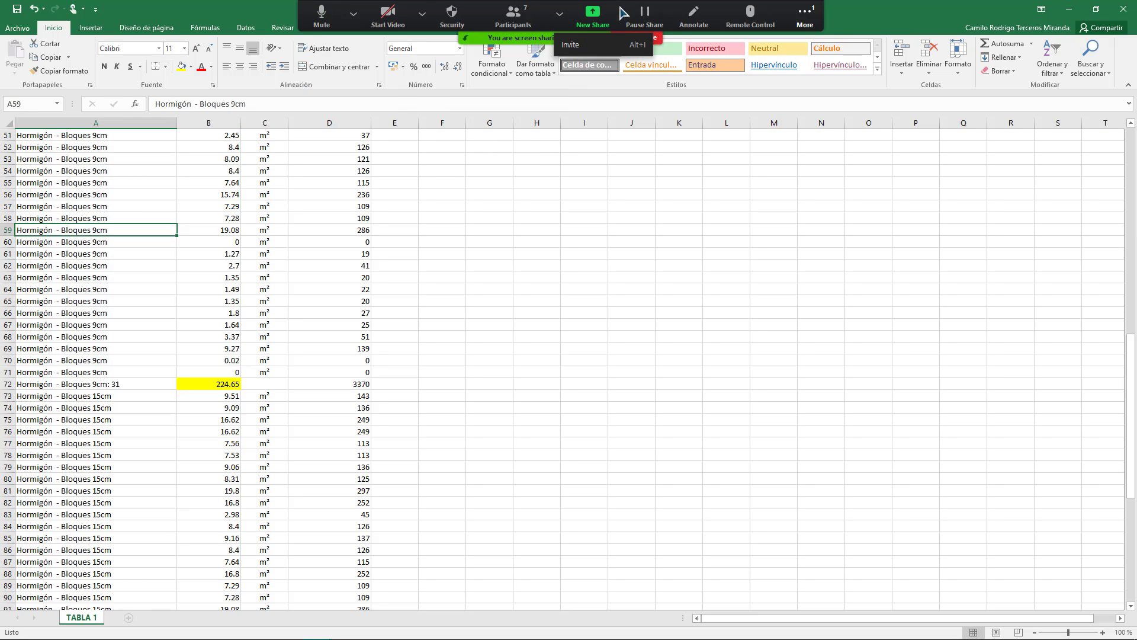
Step: Switch Zoom's screen share to the Revit window
click(592, 16)
click(651, 337)
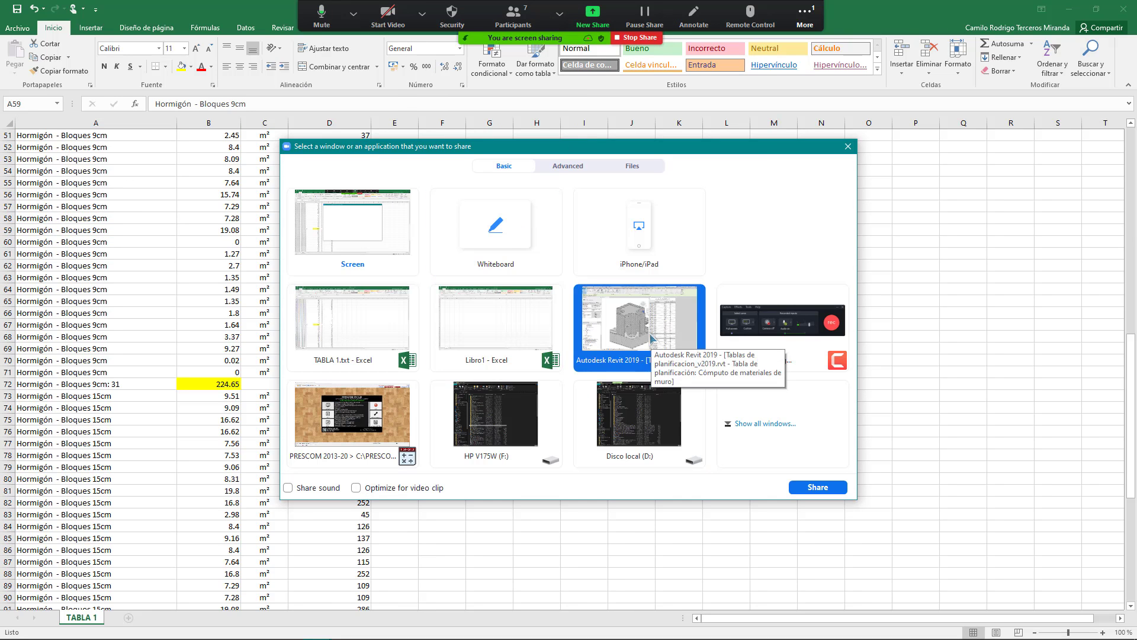
double_click(651, 338)
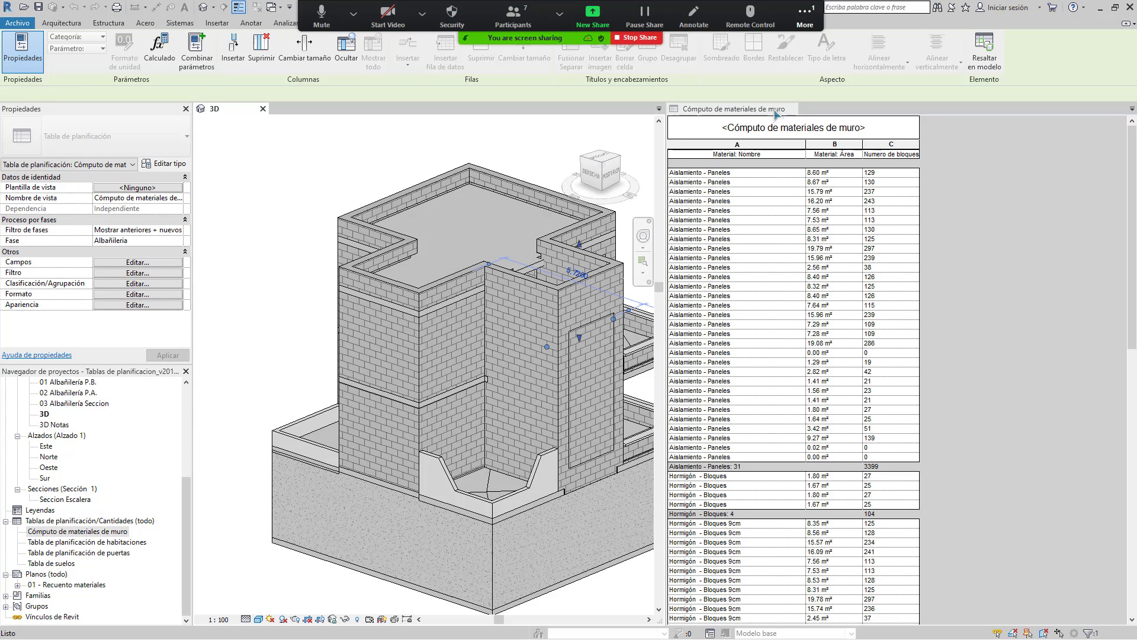
Step: Close the Cómputo de materiales de muro schedule and open the 010 Planta Baja floor plan
click(771, 112)
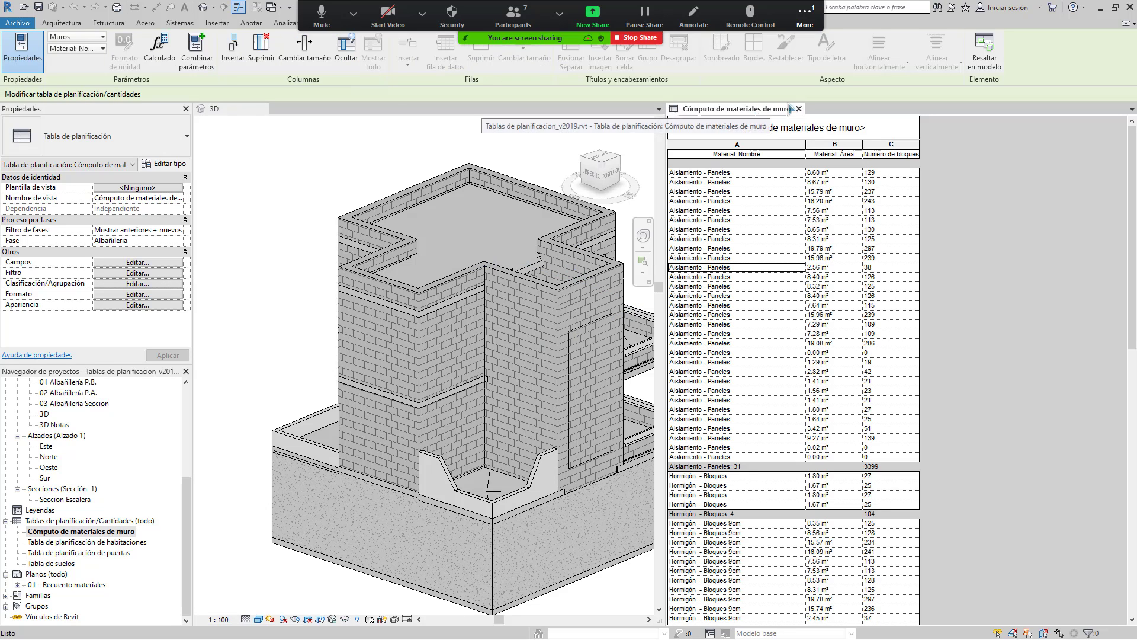
click(799, 109)
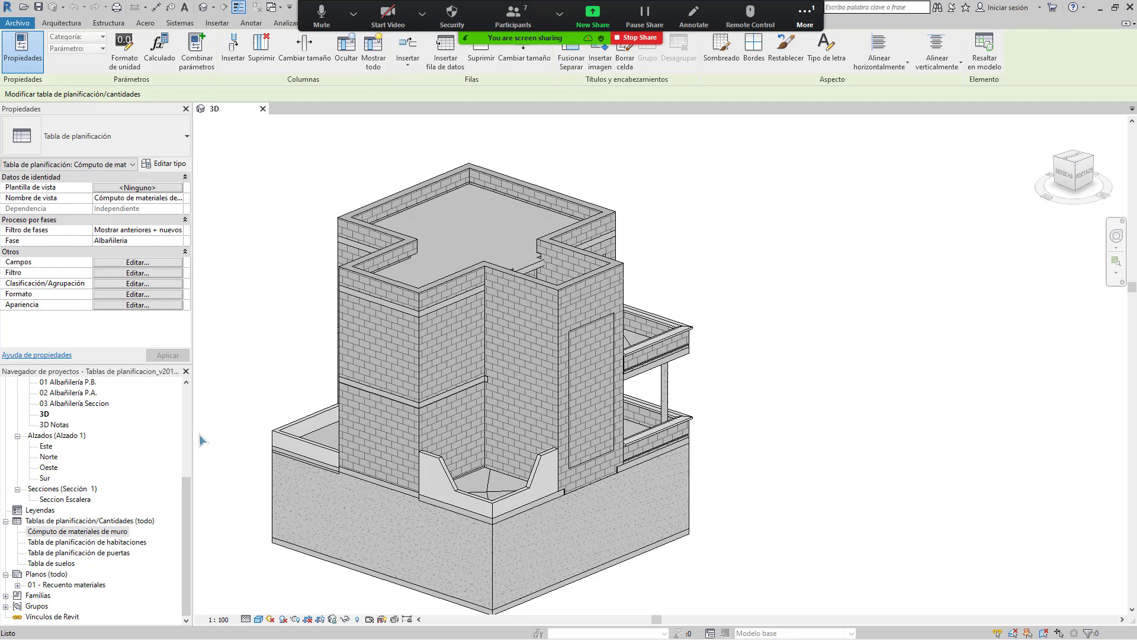
scroll(67, 424, up, 5)
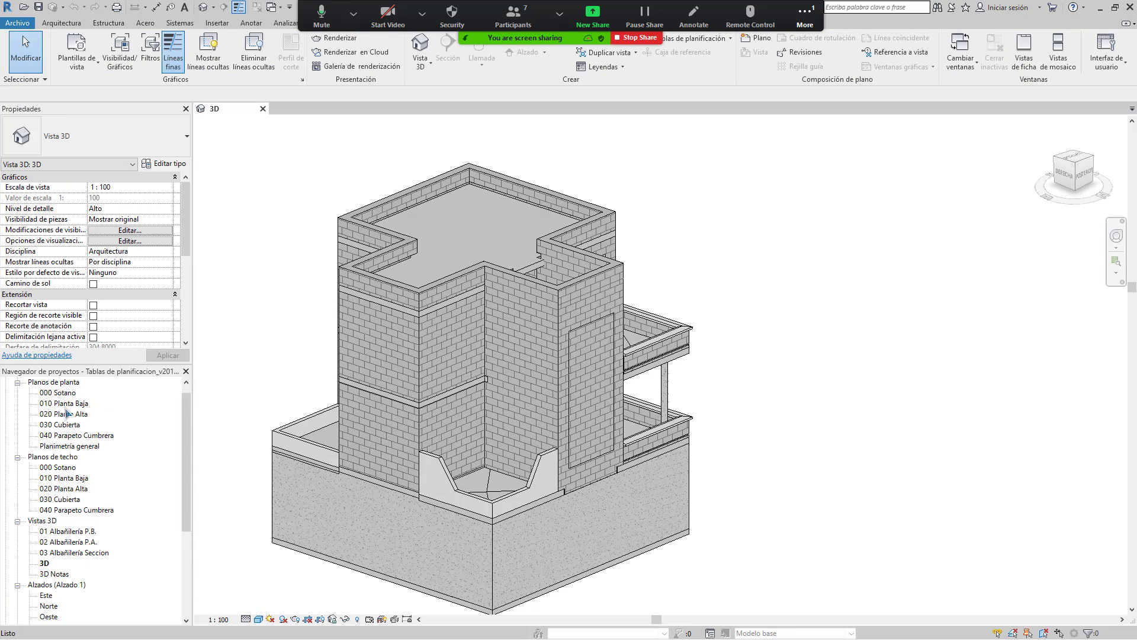
click(64, 403)
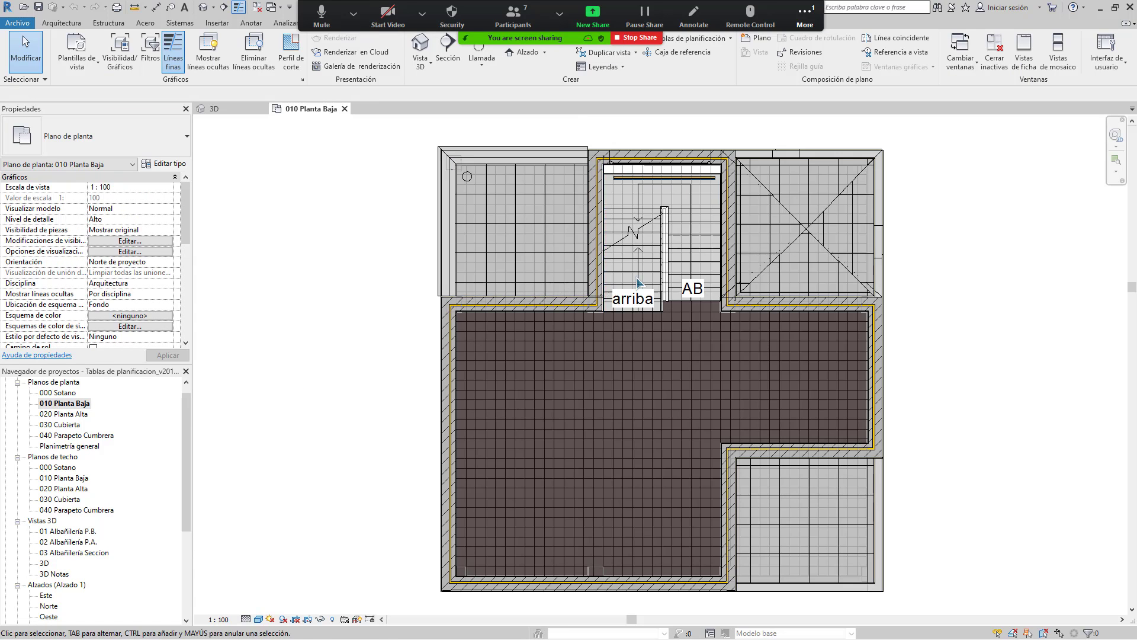
scroll(638, 282, down, 2)
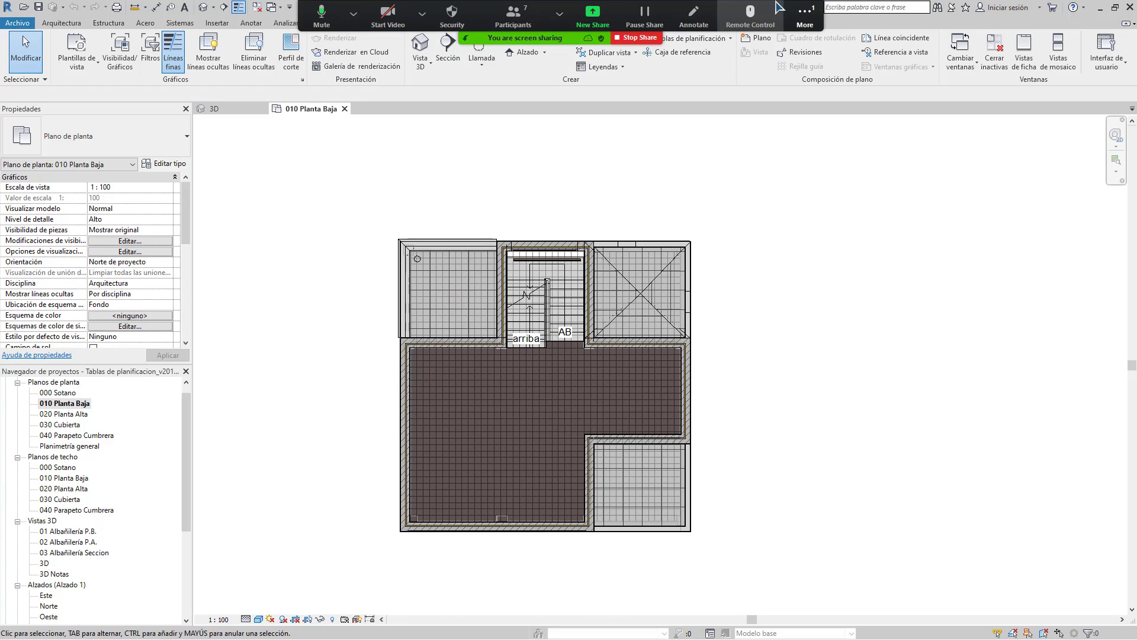
Step: Open the meeting chat from Zoom's More options
click(794, 22)
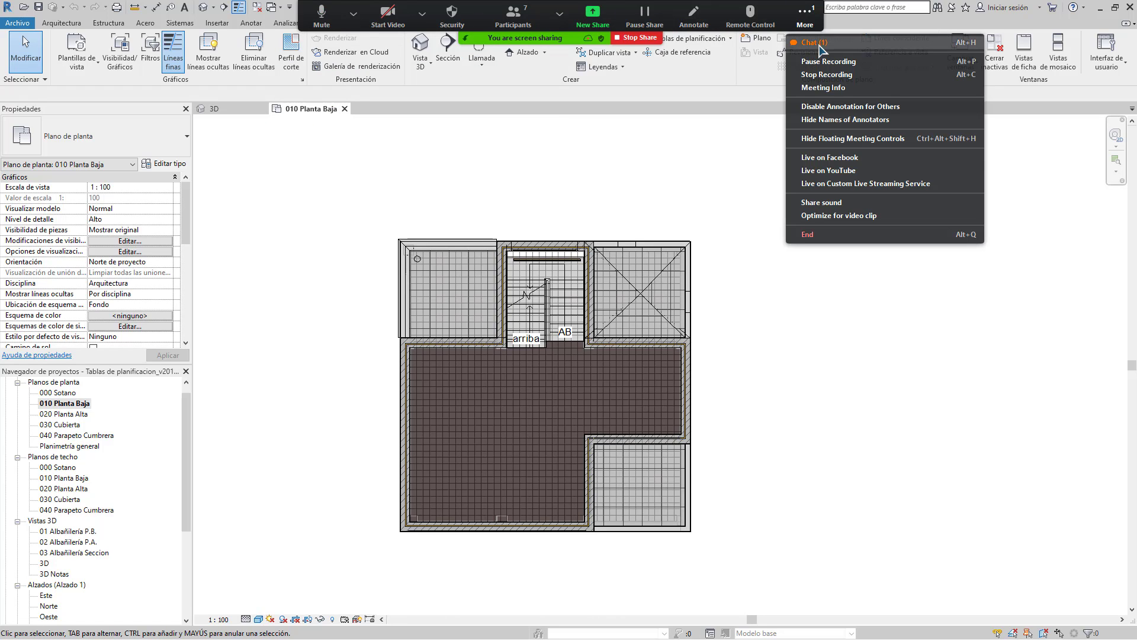
click(817, 61)
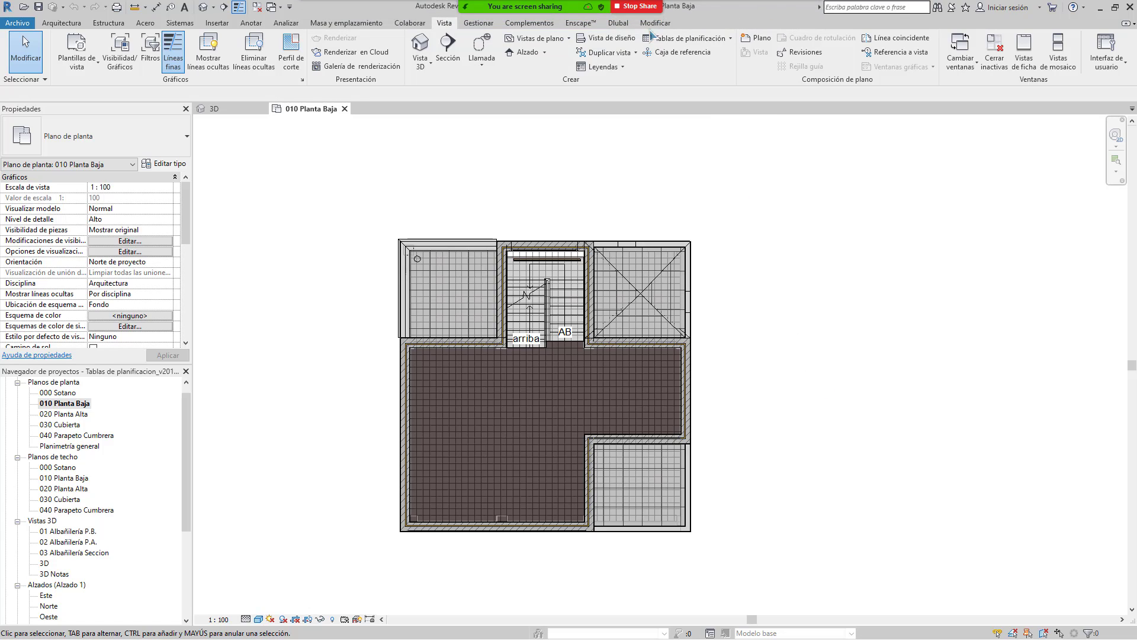
click(803, 18)
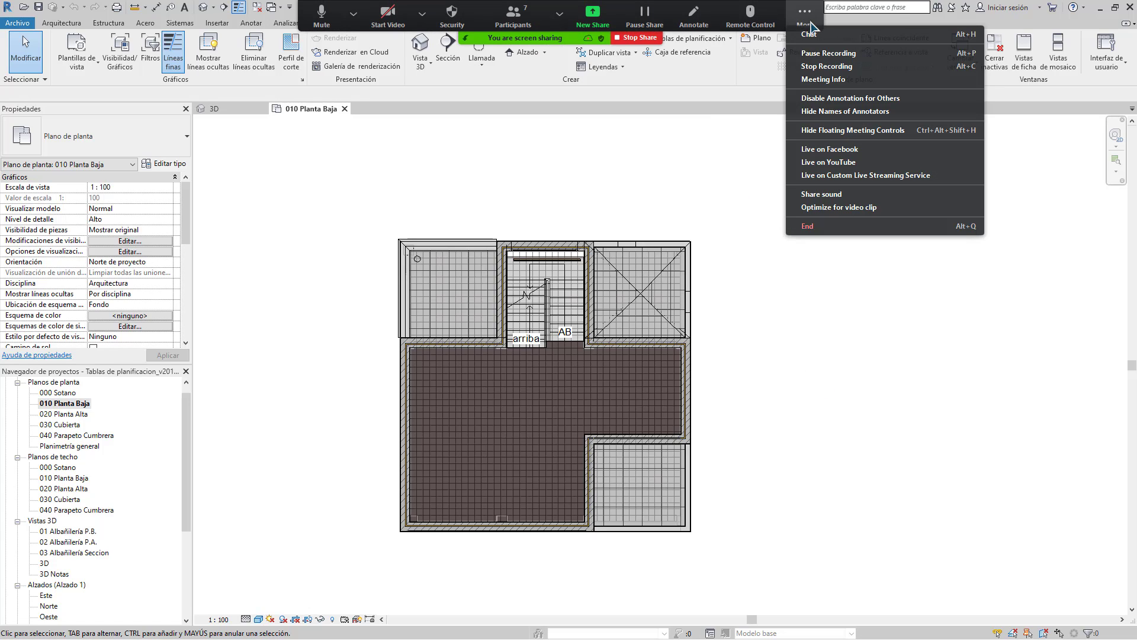
click(811, 36)
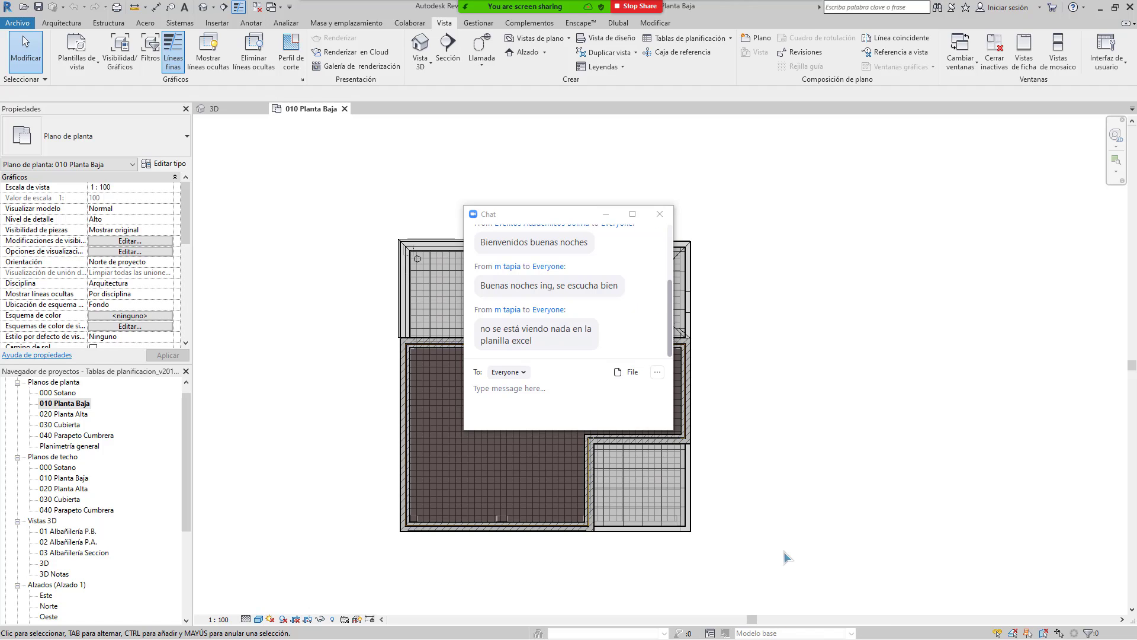
Step: Minimize the chat window and bring up the New Share window picker
key(super)
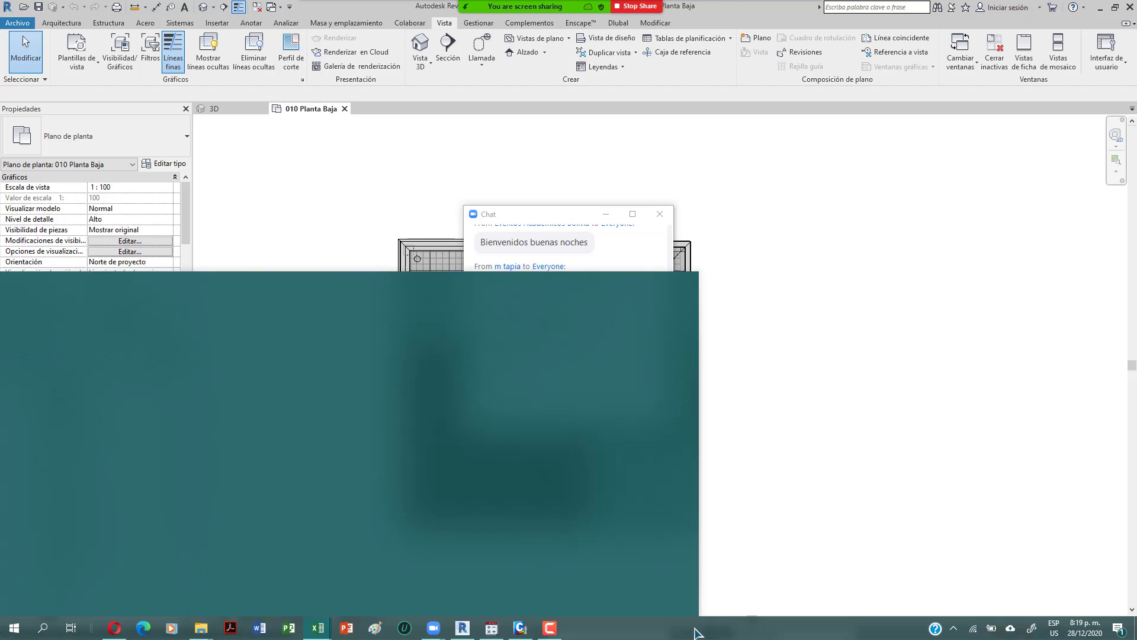
key(super)
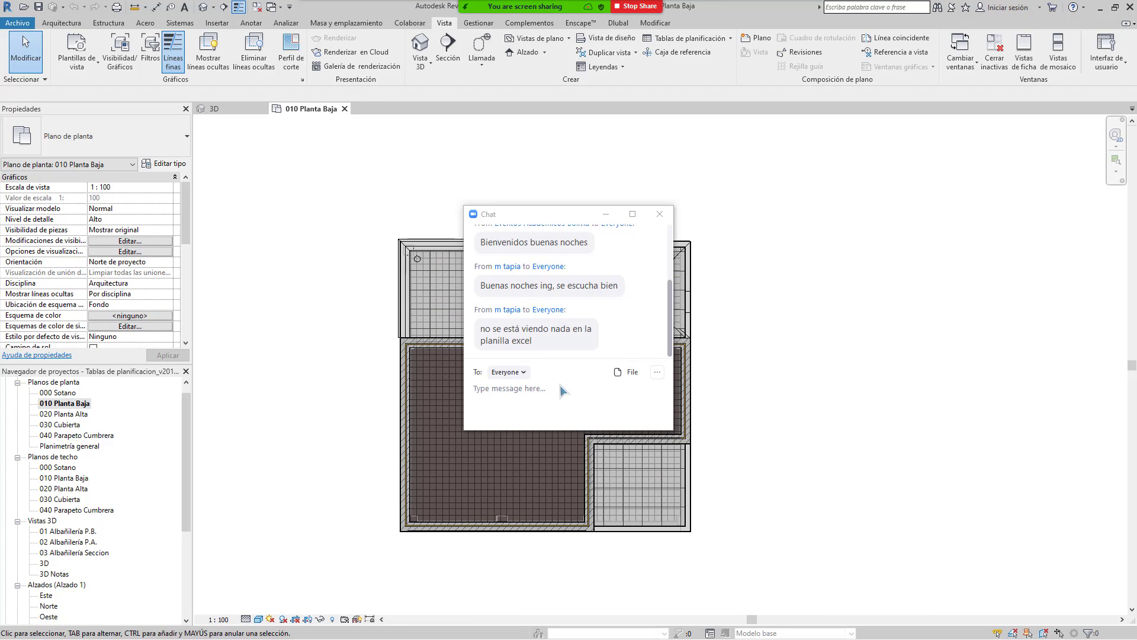
click(606, 215)
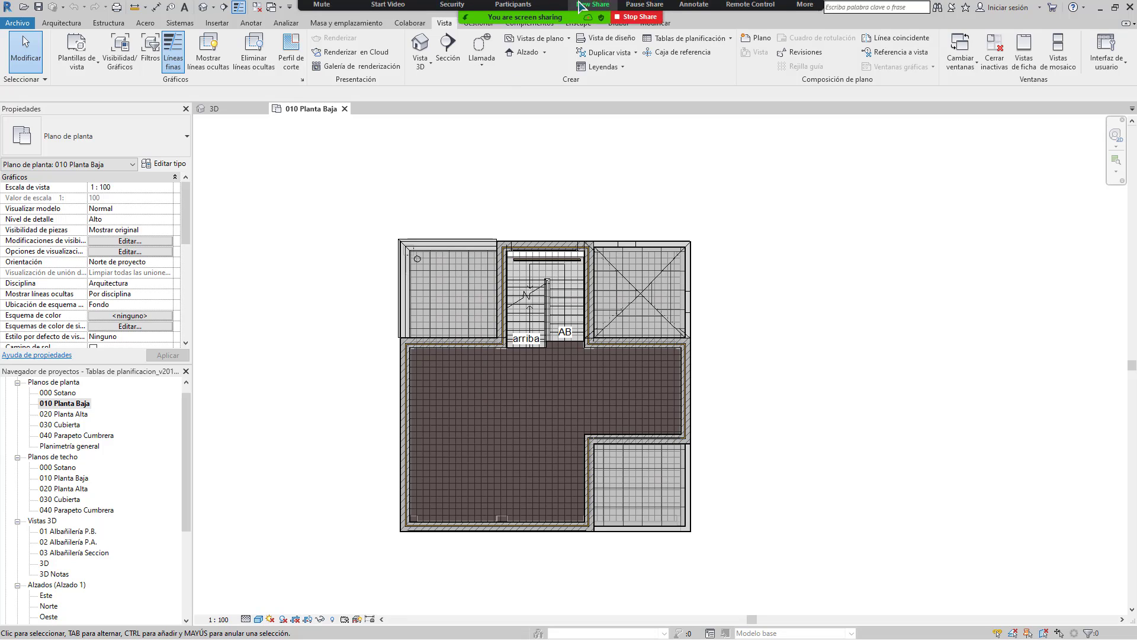
click(583, 13)
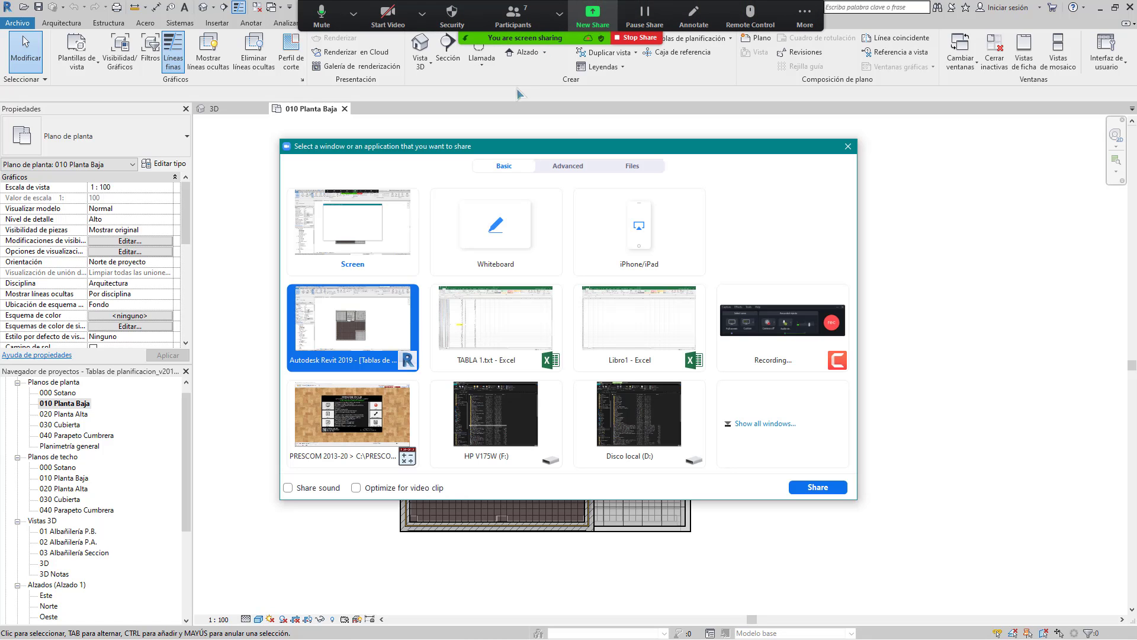
Step: Share the TABLA 1.txt Excel window and scroll back to the top rows
click(500, 326)
double_click(499, 325)
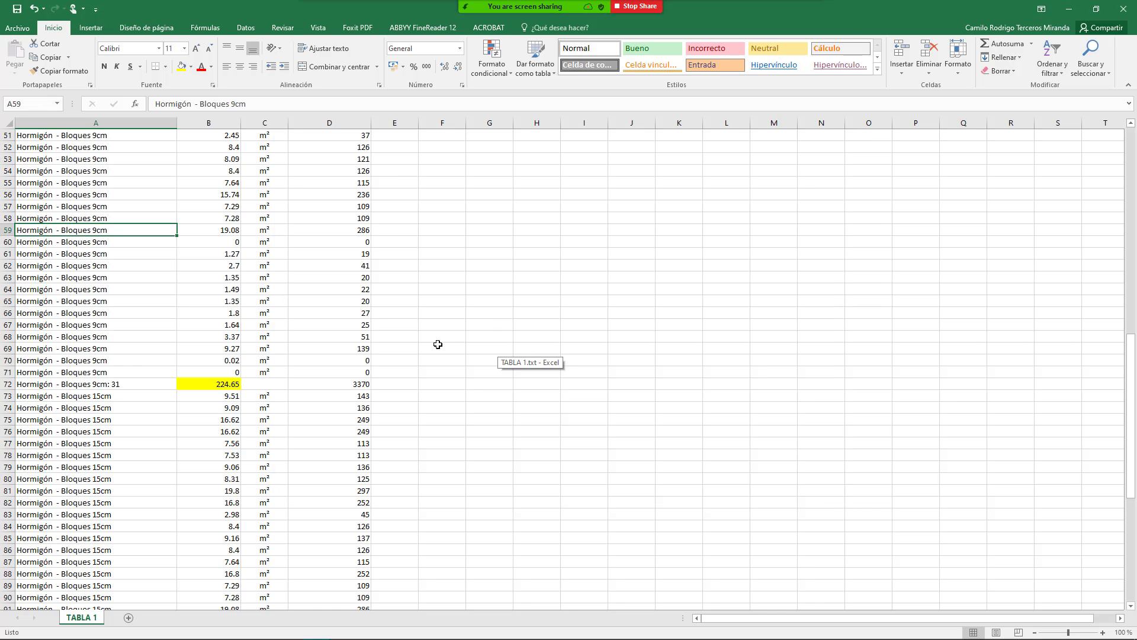
scroll(307, 343, up, 17)
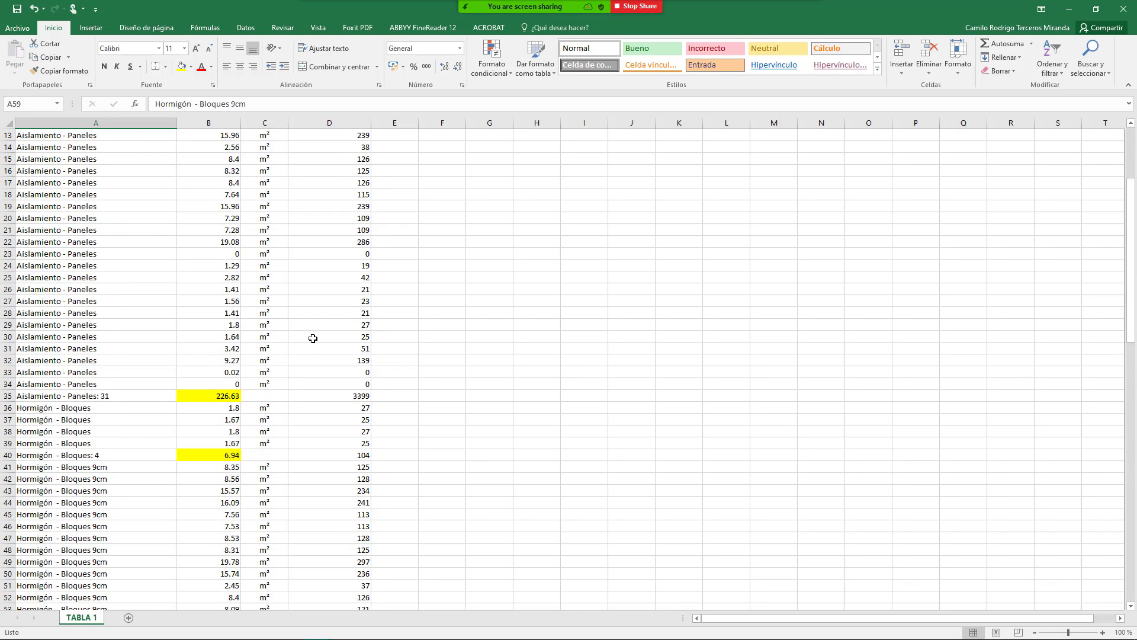
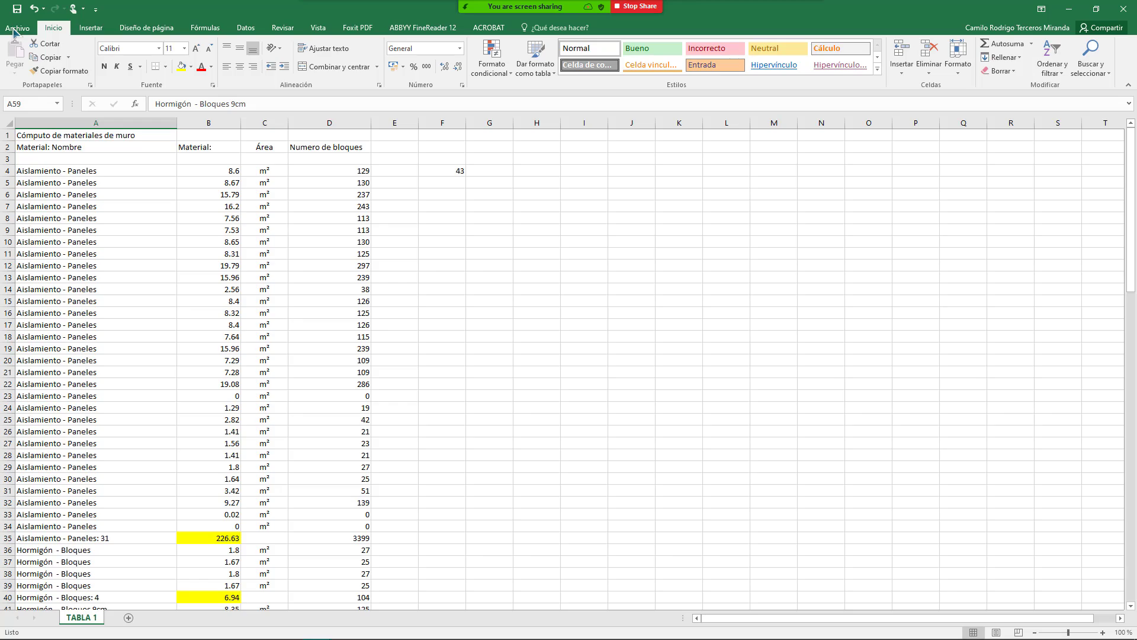
Step: Browse for a file to open, then cancel and return to the TABLA 1 worksheet
click(16, 28)
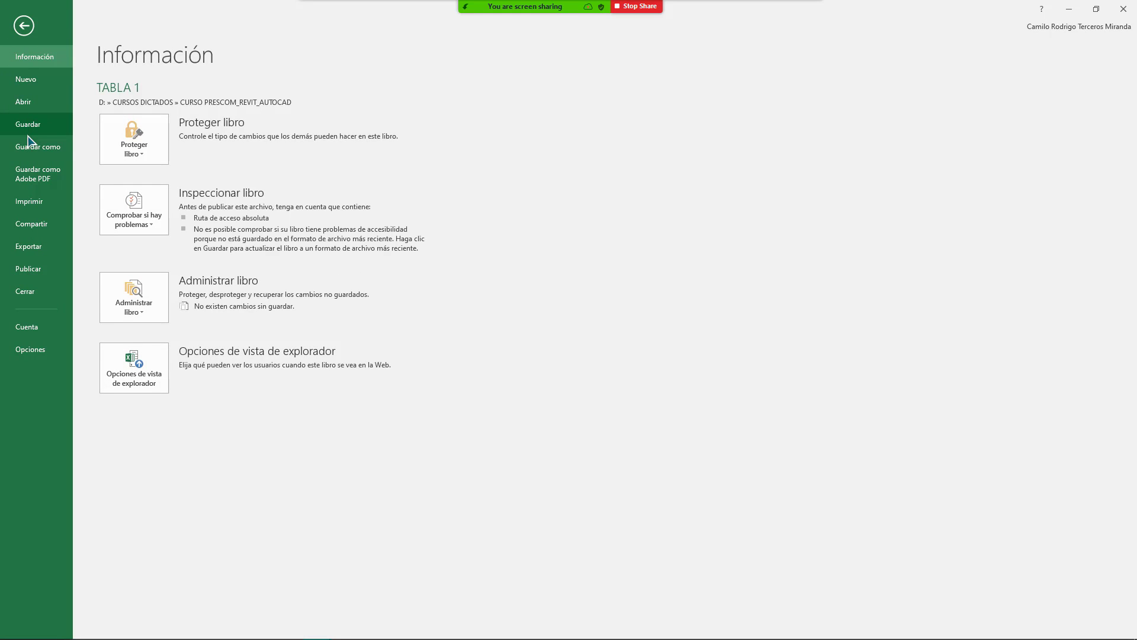
click(26, 102)
click(145, 236)
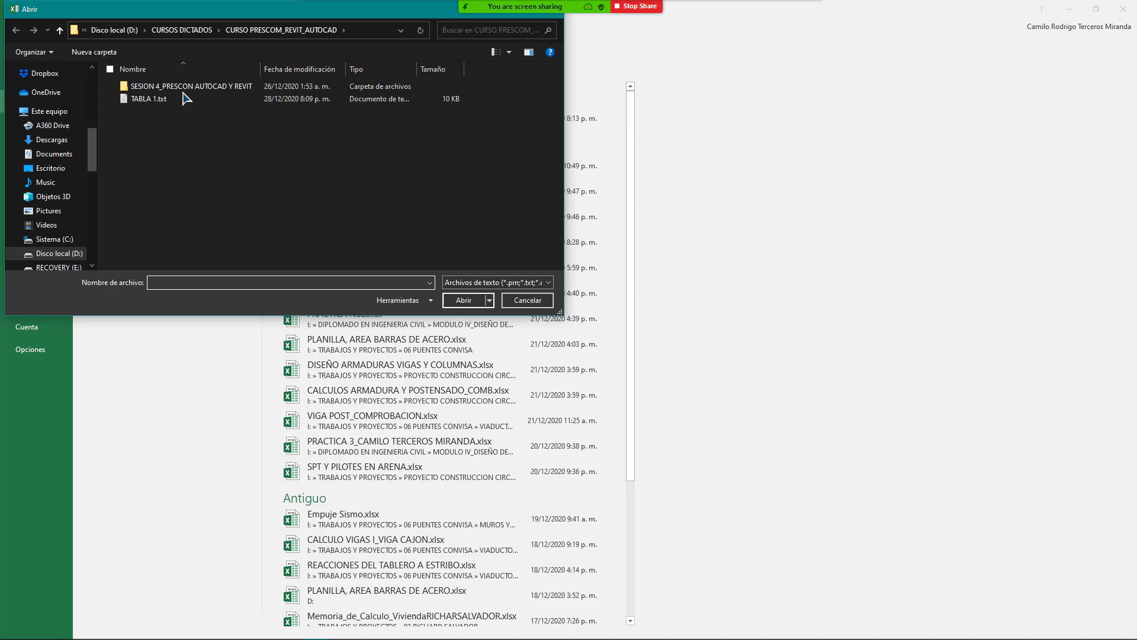
click(495, 283)
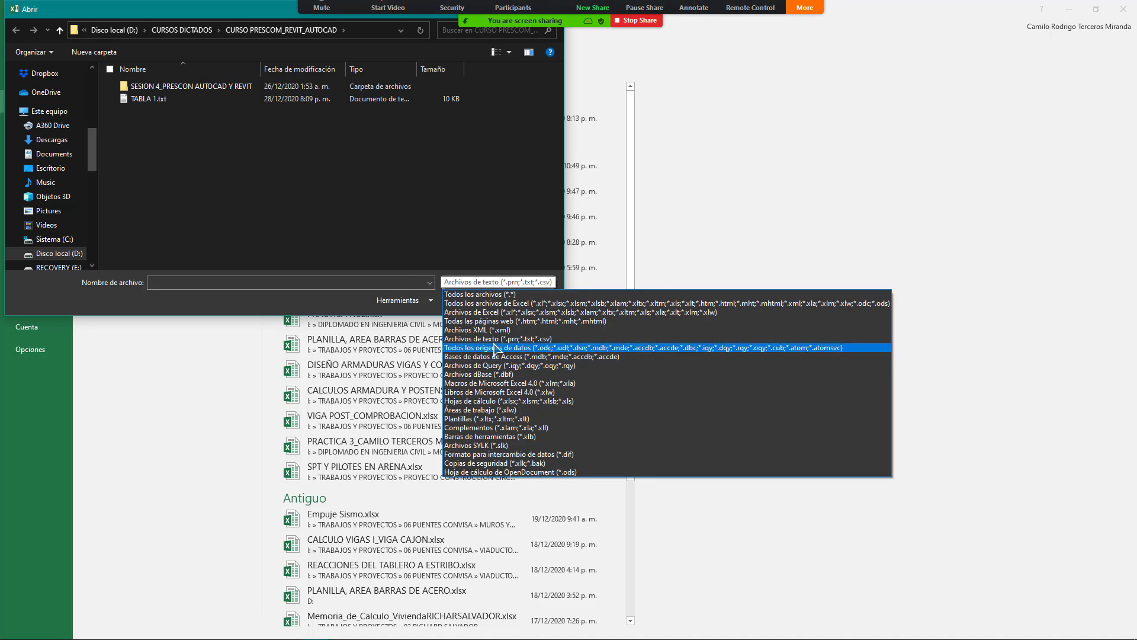
click(379, 189)
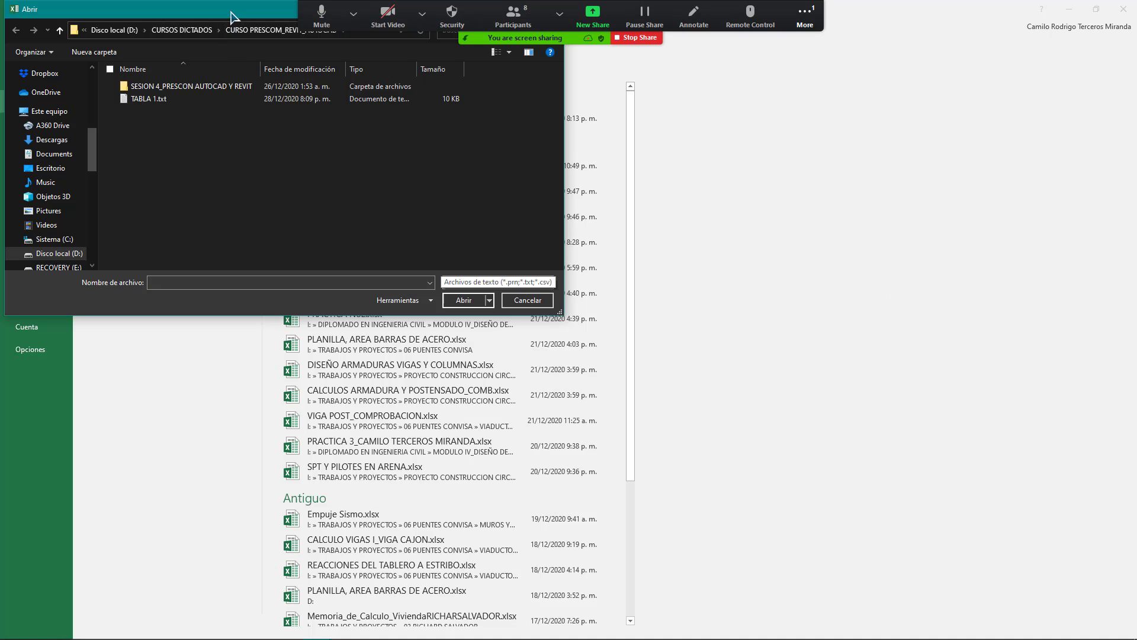
drag(231, 16, 287, 119)
click(610, 125)
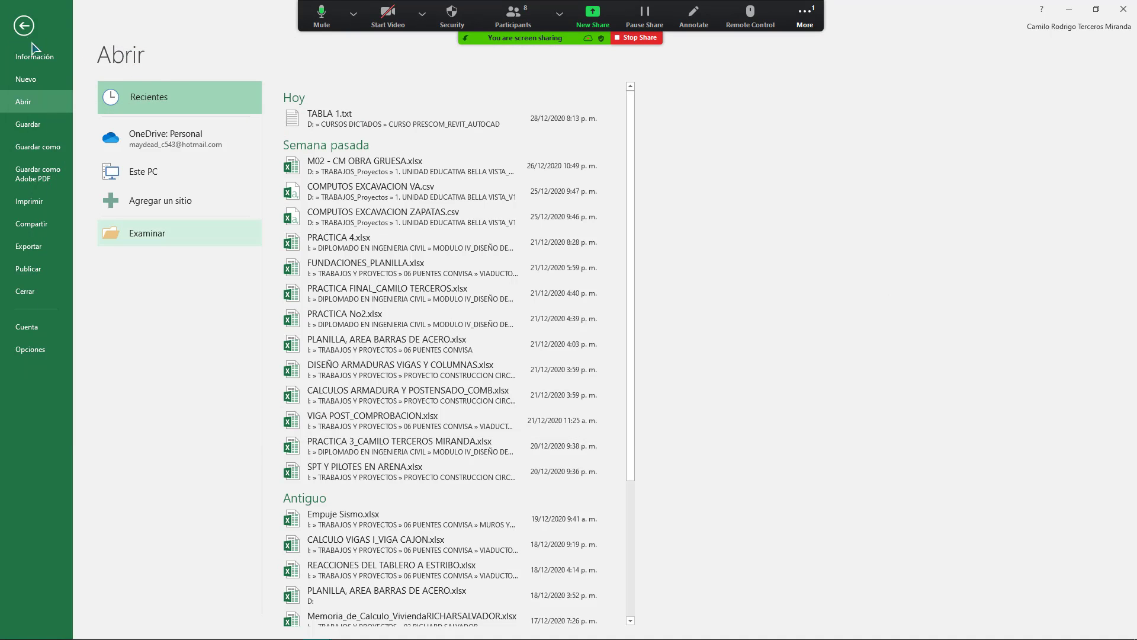
click(23, 25)
Step: Select panel areas B4:B10 to see their sum, and check the meeting chat and participants
click(297, 184)
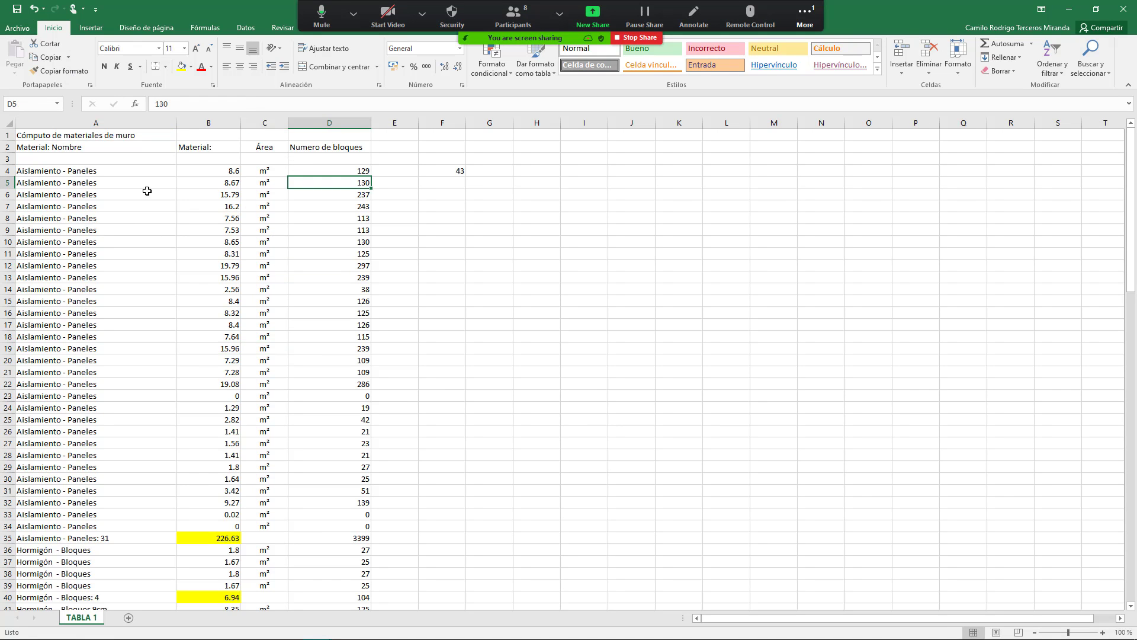
drag(225, 170, 231, 240)
click(805, 12)
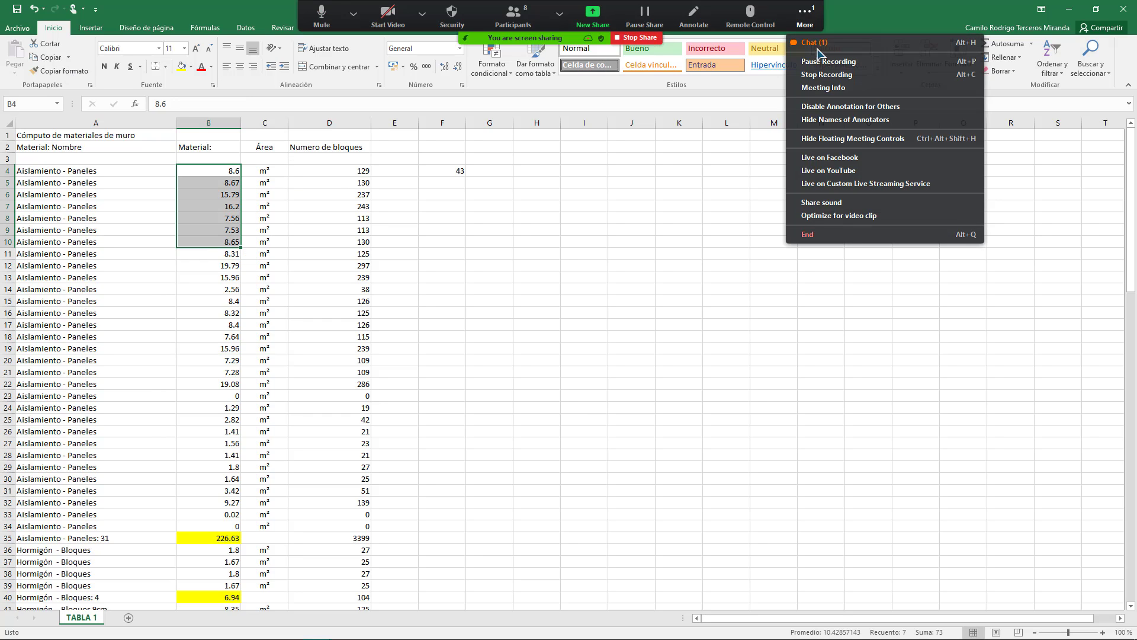
click(817, 45)
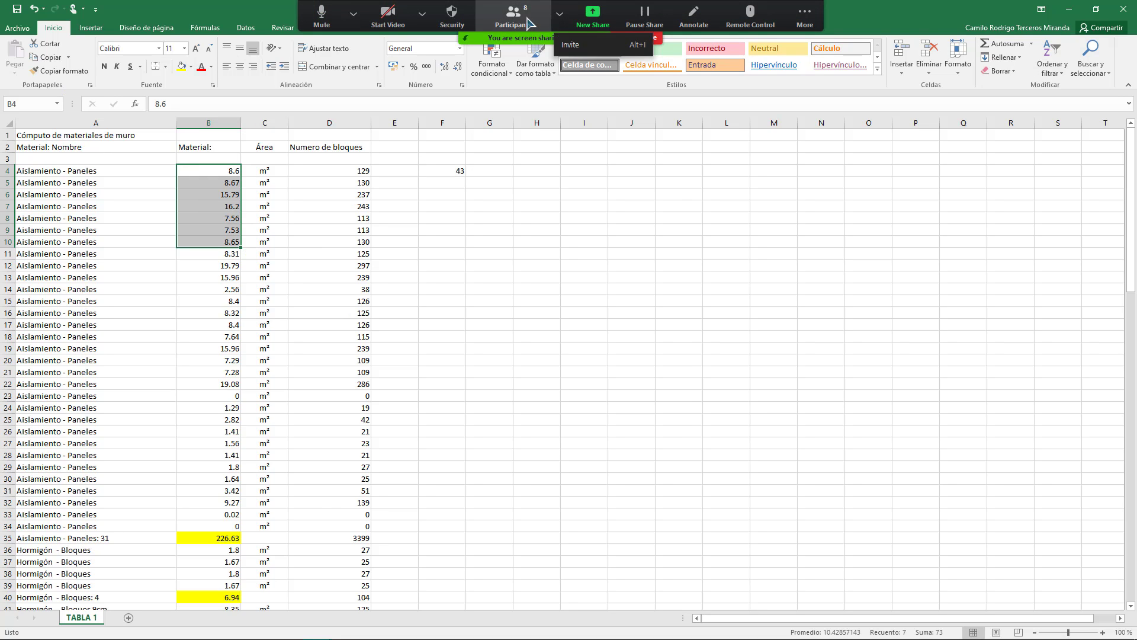
click(514, 16)
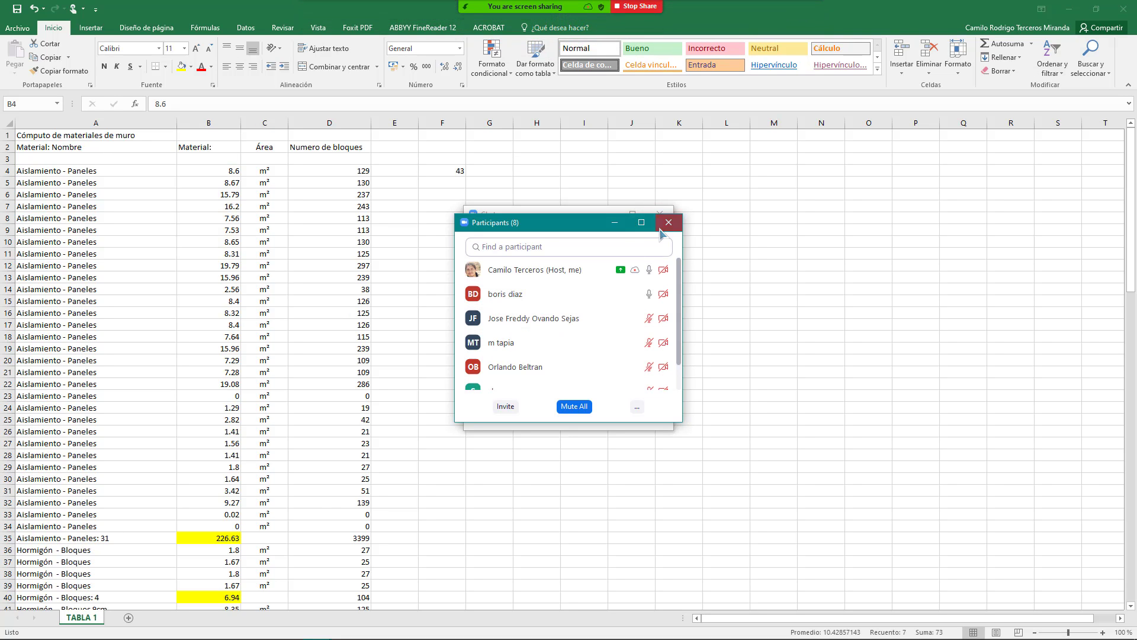
click(668, 223)
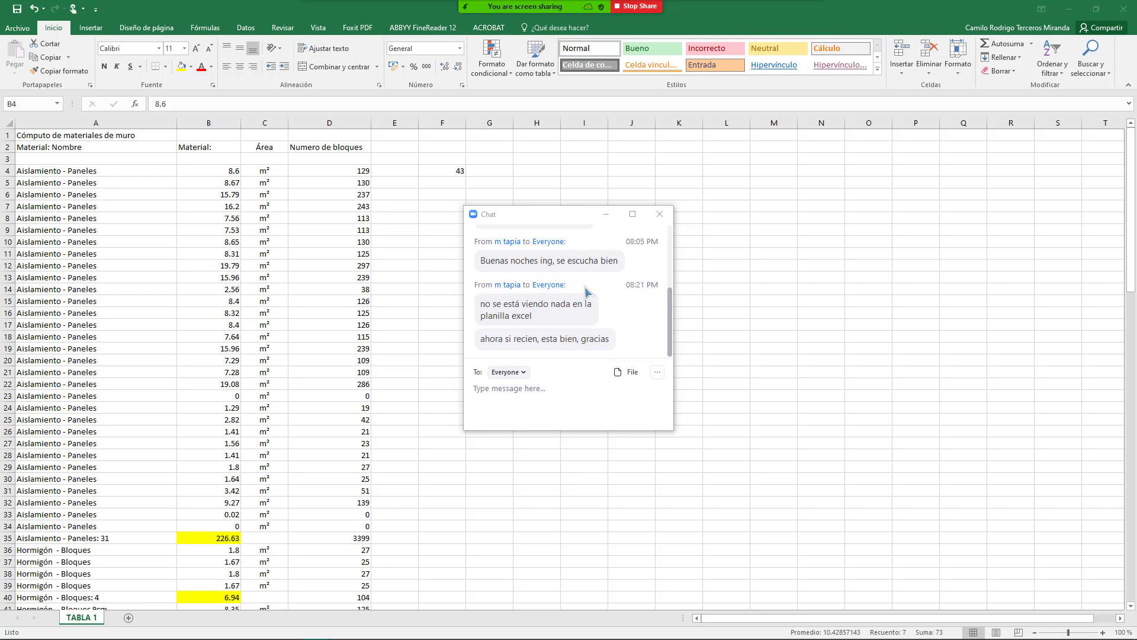
click(660, 214)
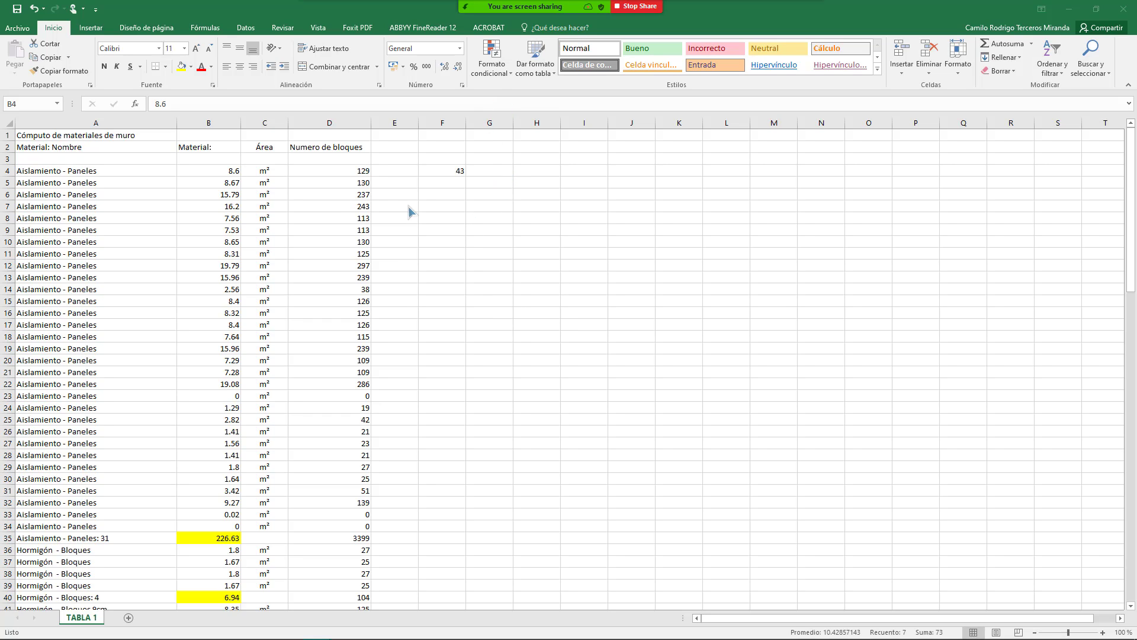
Step: Read the =+B4*5 formula in F4, then share the Revit window instead of Excel
scroll(368, 256, down, 3)
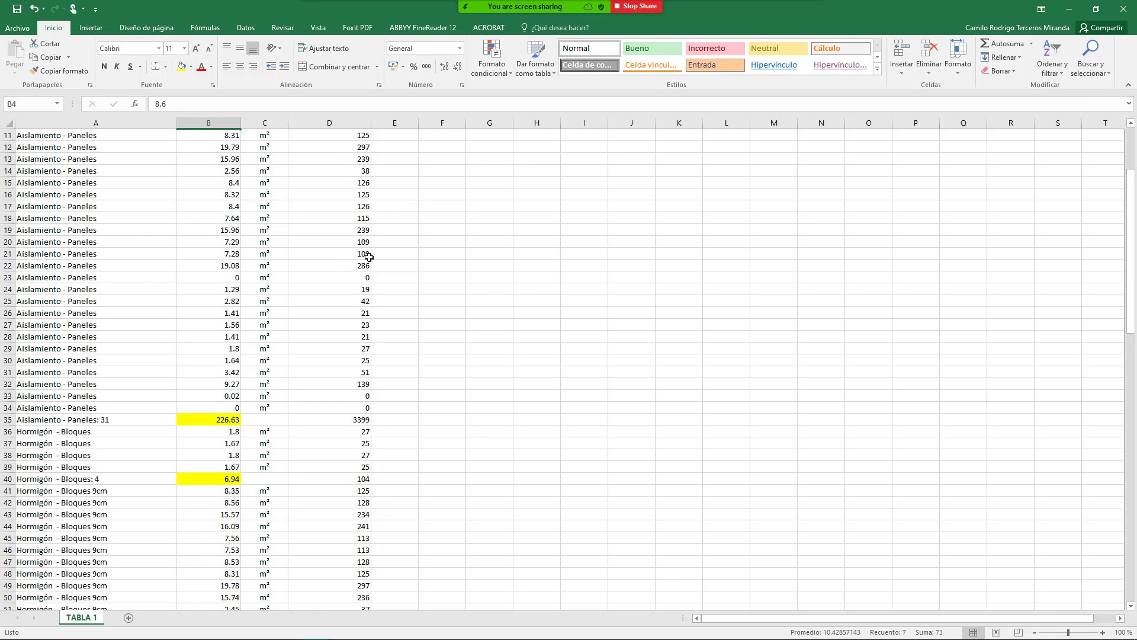
scroll(369, 257, up, 3)
click(441, 194)
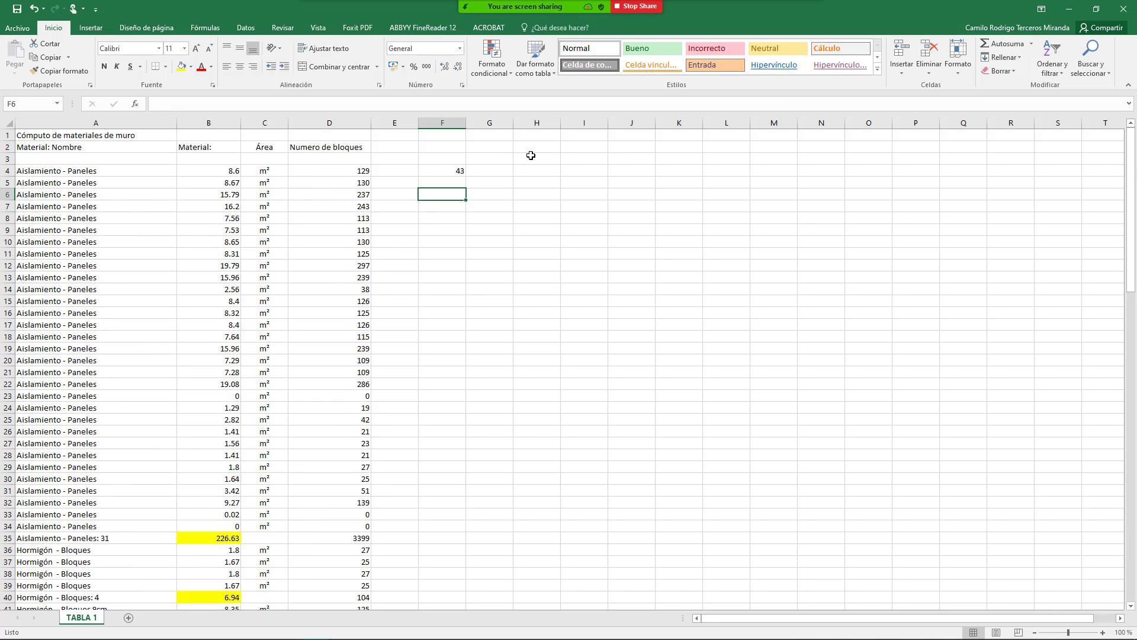
click(450, 172)
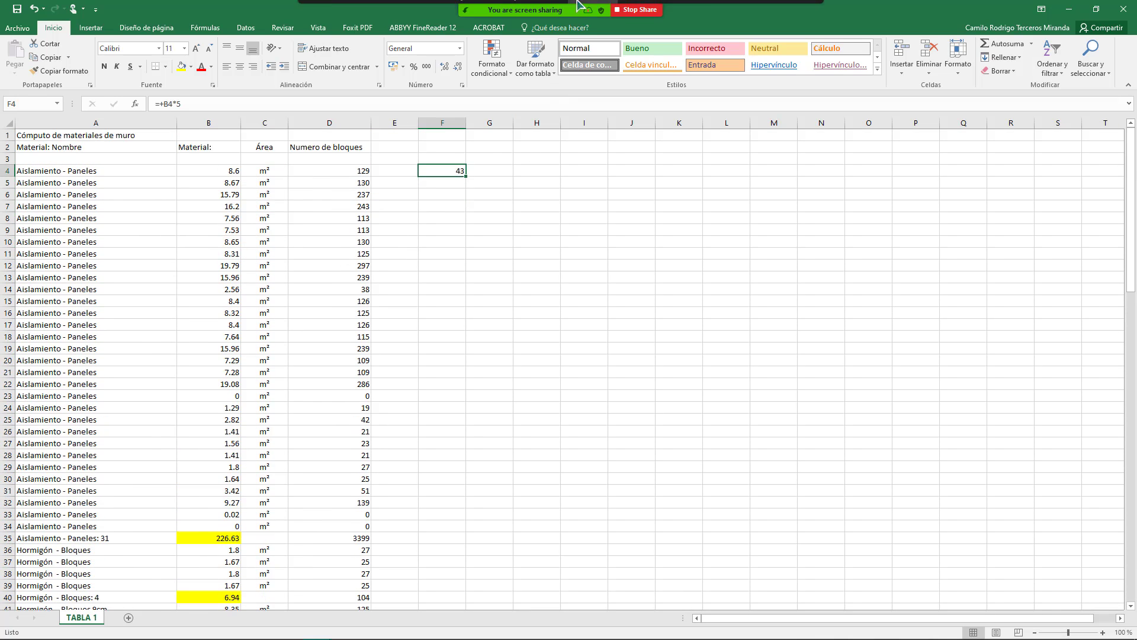
click(571, 27)
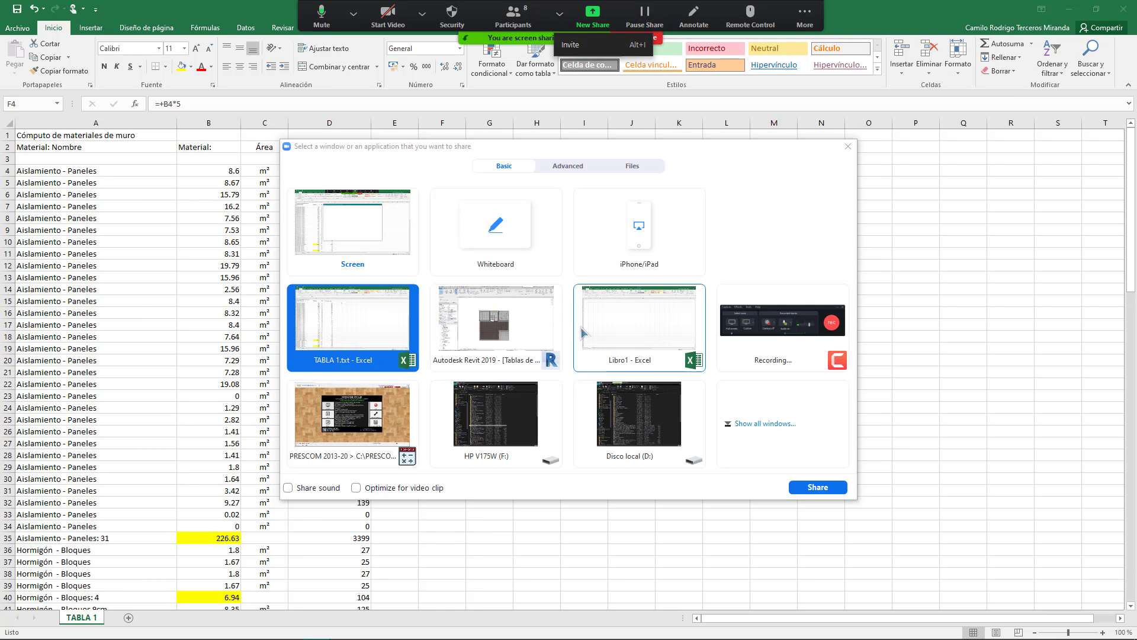
double_click(495, 323)
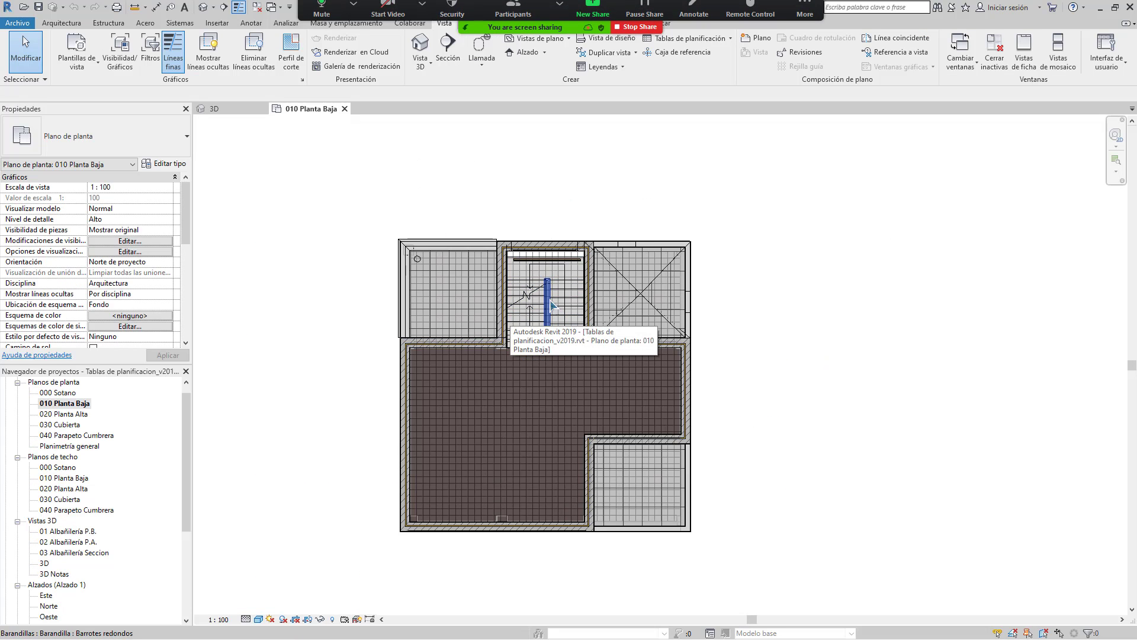
Step: Pan the 010 Planta Baja plan into place and turn on Líneas finas (thin lines)
scroll(545, 292, down, 3)
scroll(545, 292, up, 4)
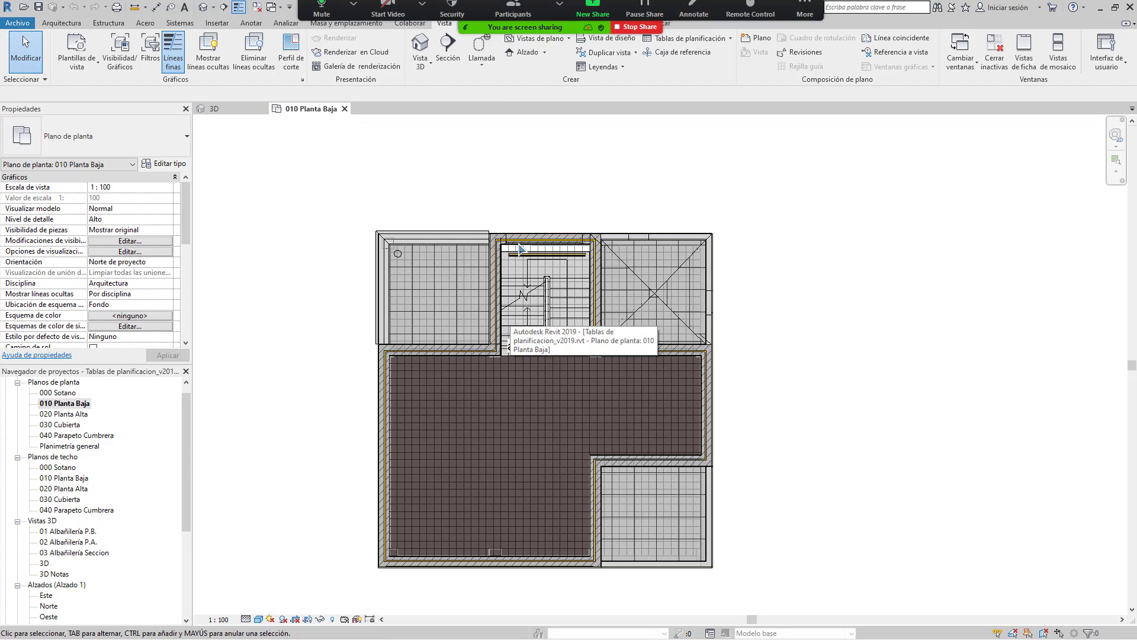
middle_drag(521, 247, 453, 255)
middle_drag(382, 252, 434, 258)
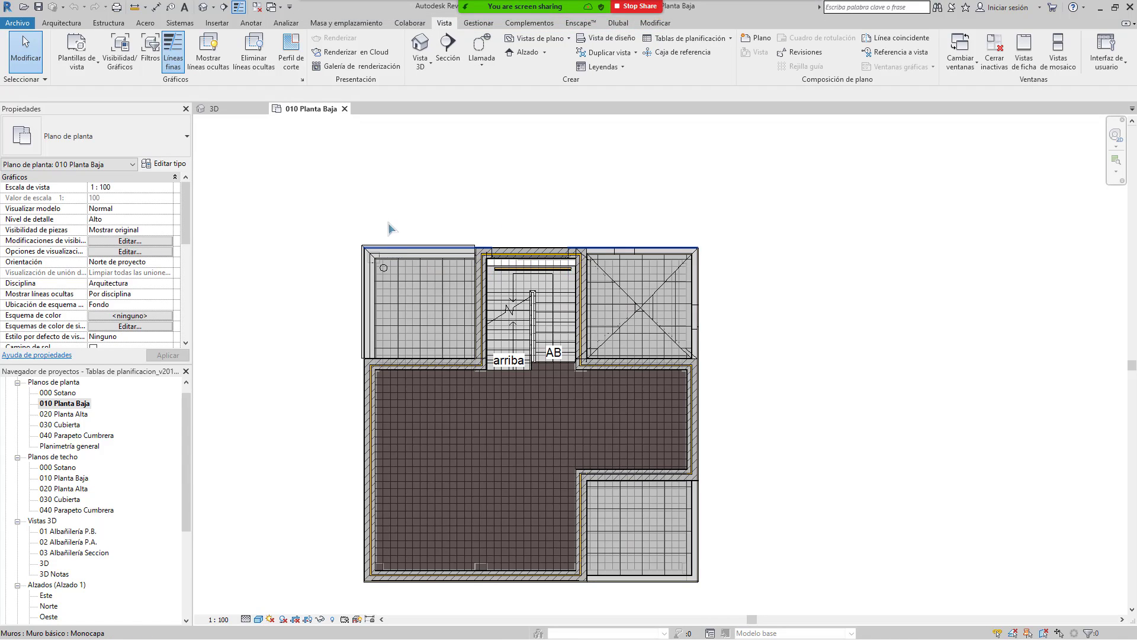
click(156, 7)
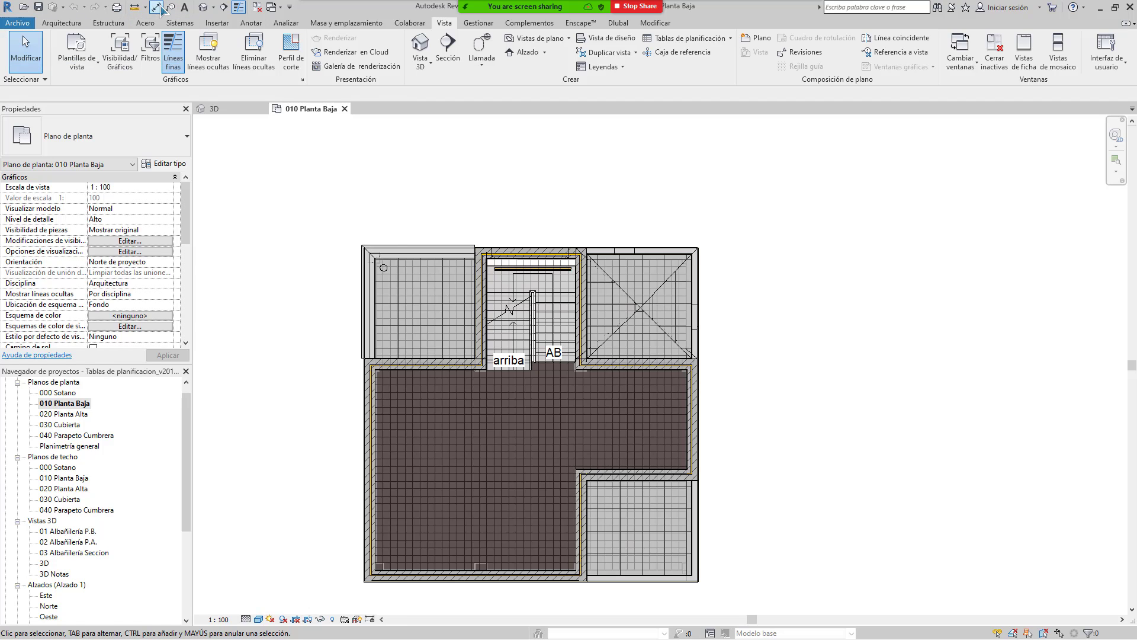
Step: Place aligned dimensions 2.90 and 3.00 in a line above the plan with DI
key(d)
key(i)
scroll(366, 249, up, 3)
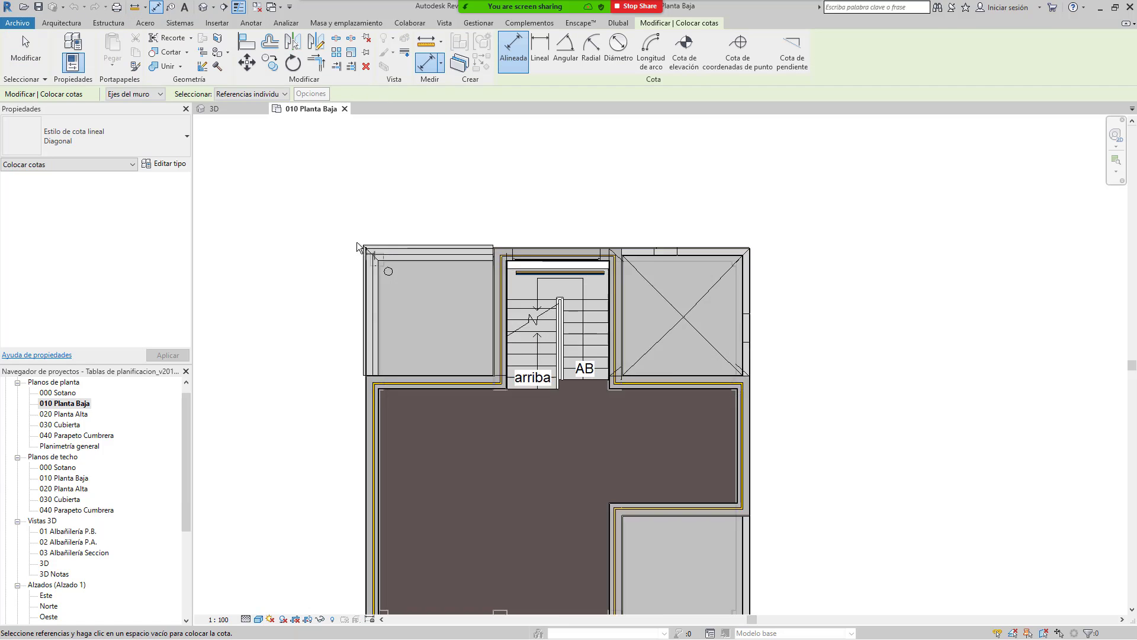
click(367, 264)
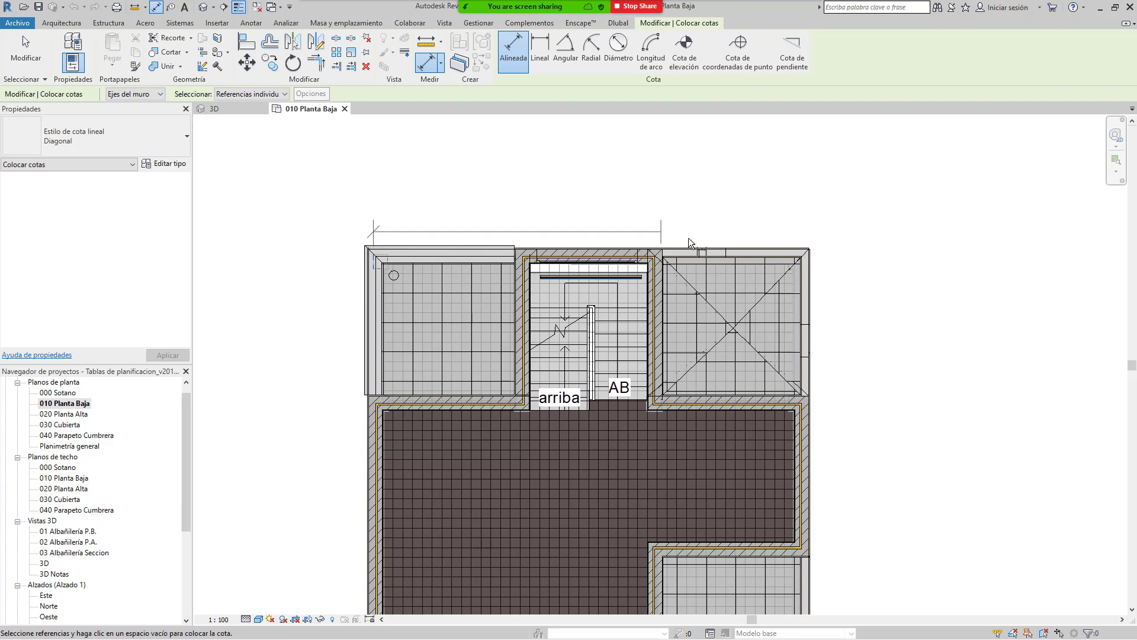
click(807, 273)
key(Escape)
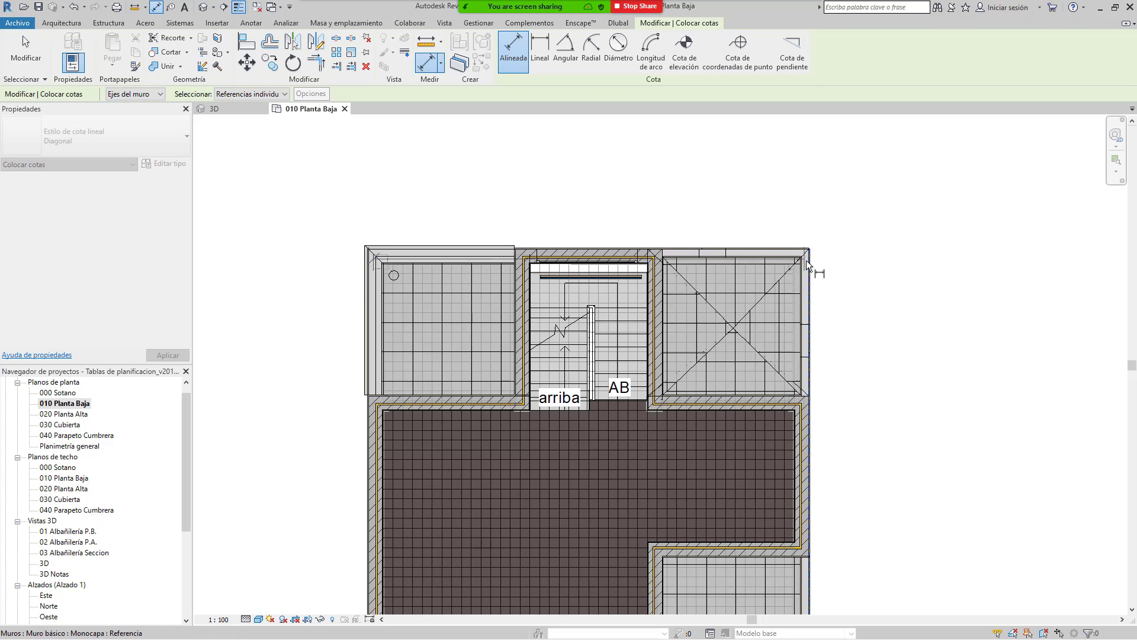
click(516, 250)
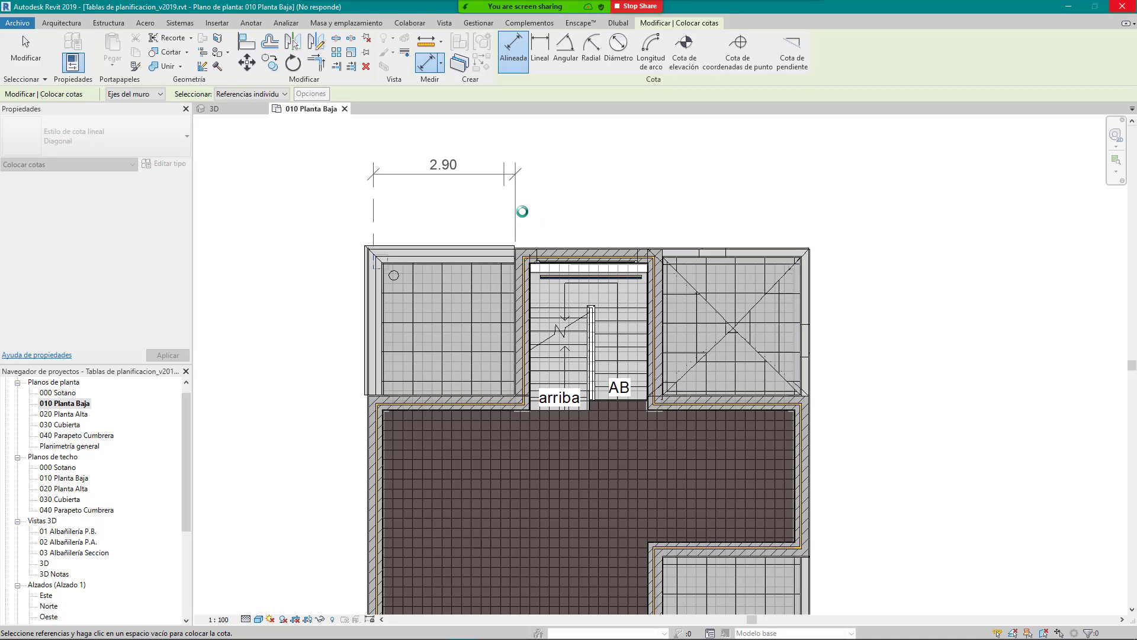
click(516, 259)
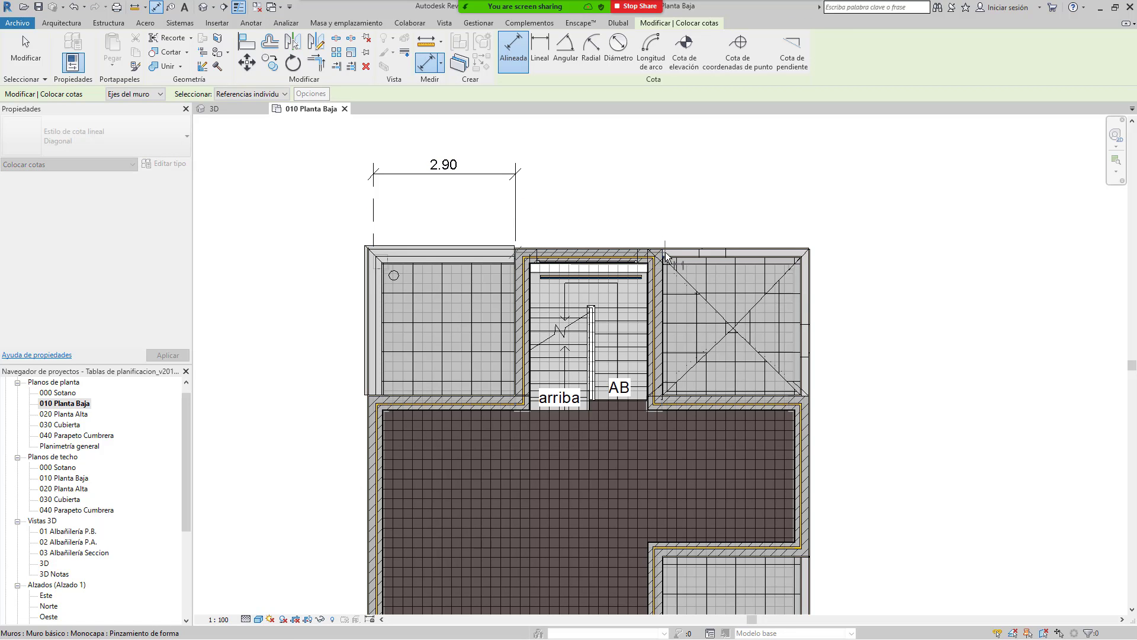
click(664, 255)
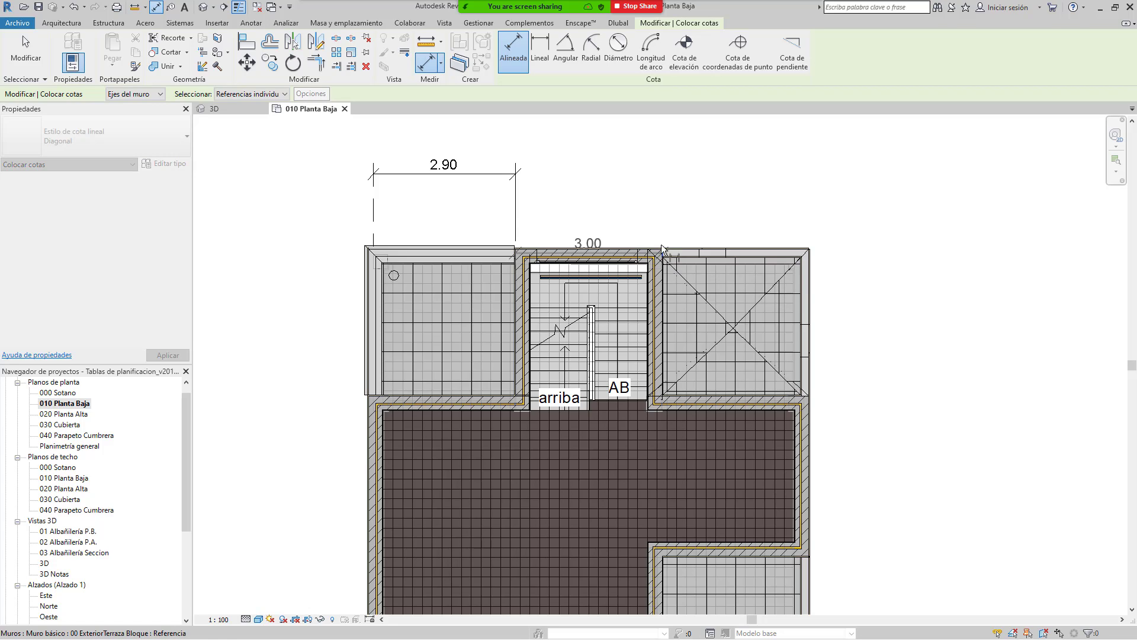
click(521, 176)
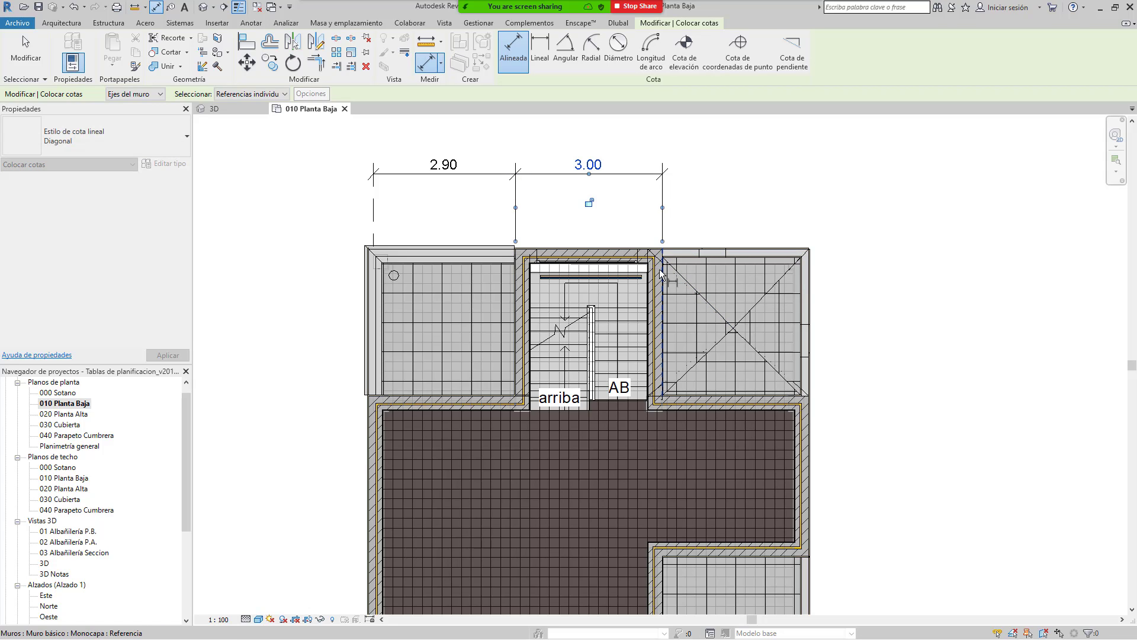
Step: Add a 3.01 aligned dimension from the stair wall to the right outer wall
click(662, 265)
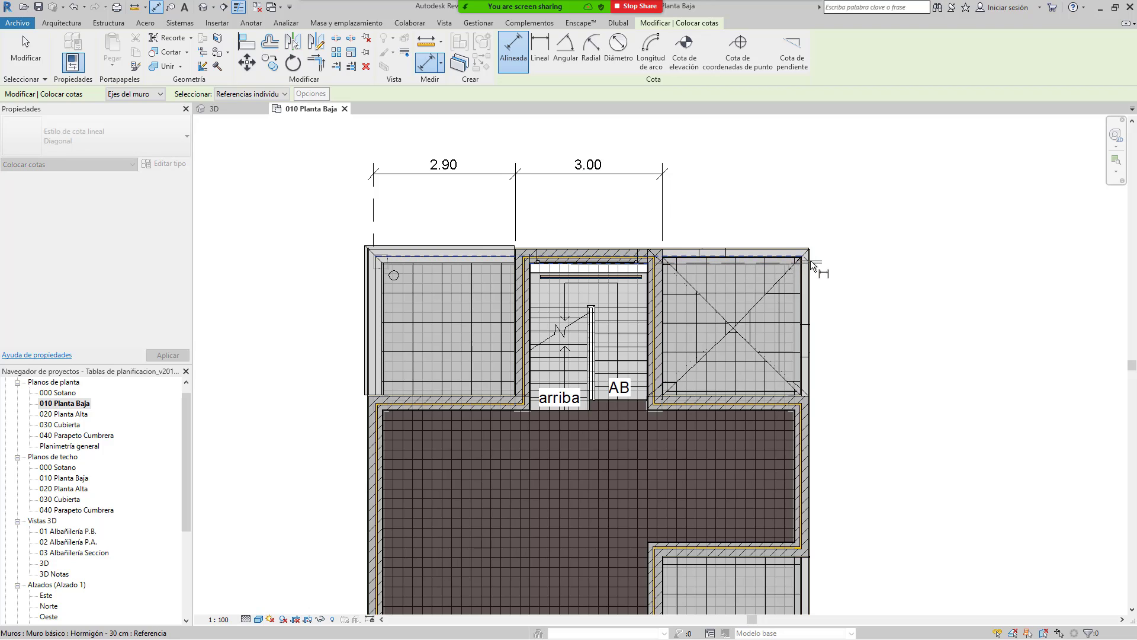
key(Escape)
key(Escape)
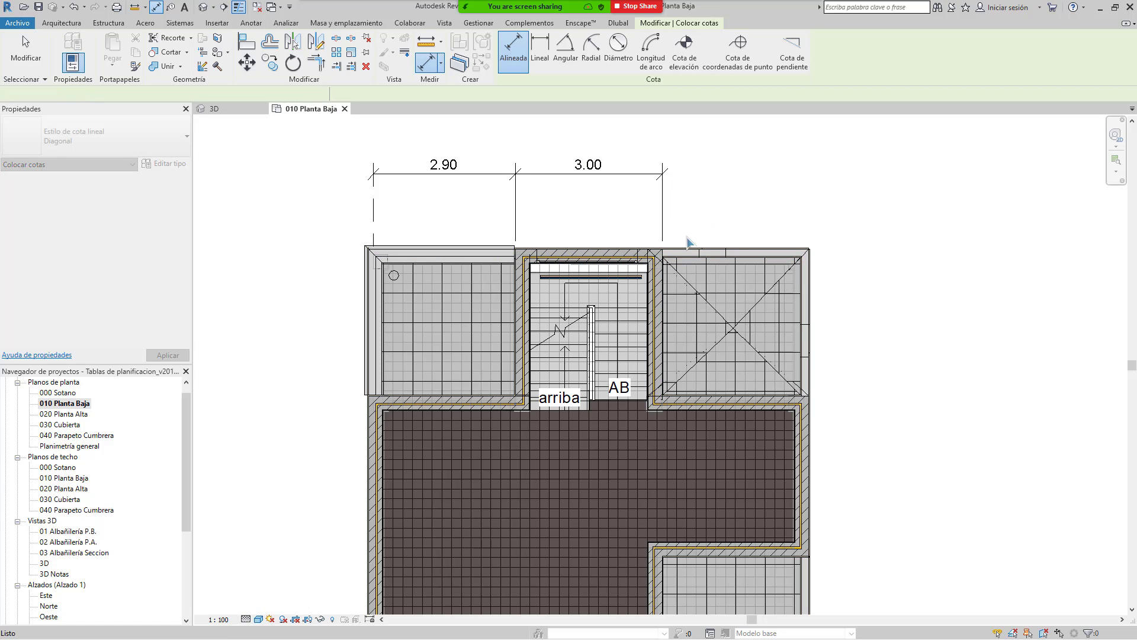
key(d)
key(i)
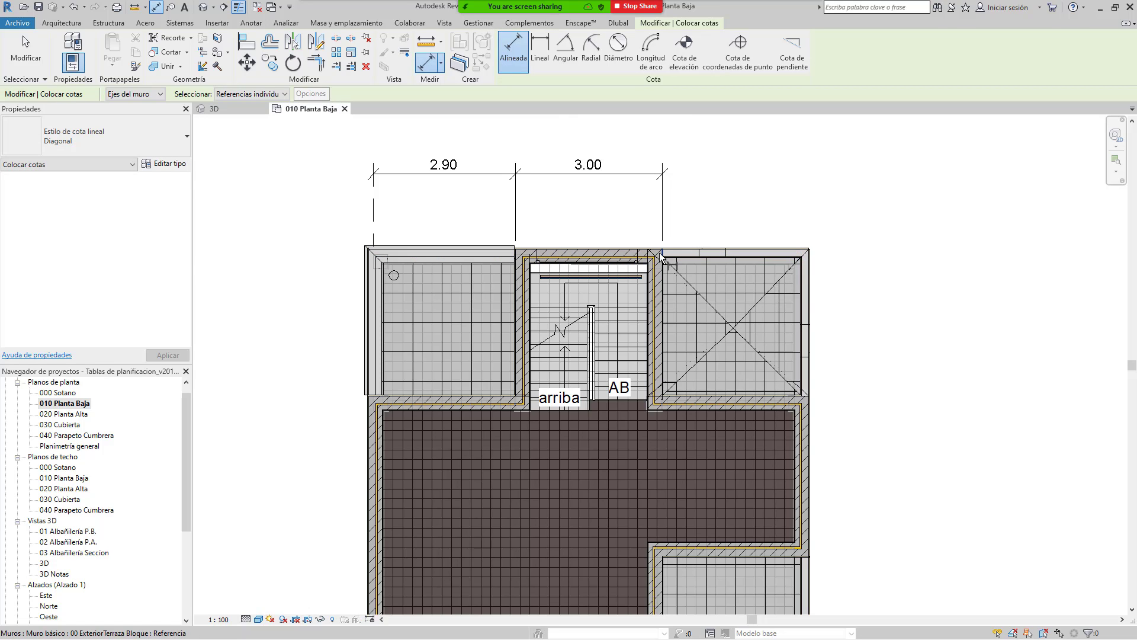
click(761, 259)
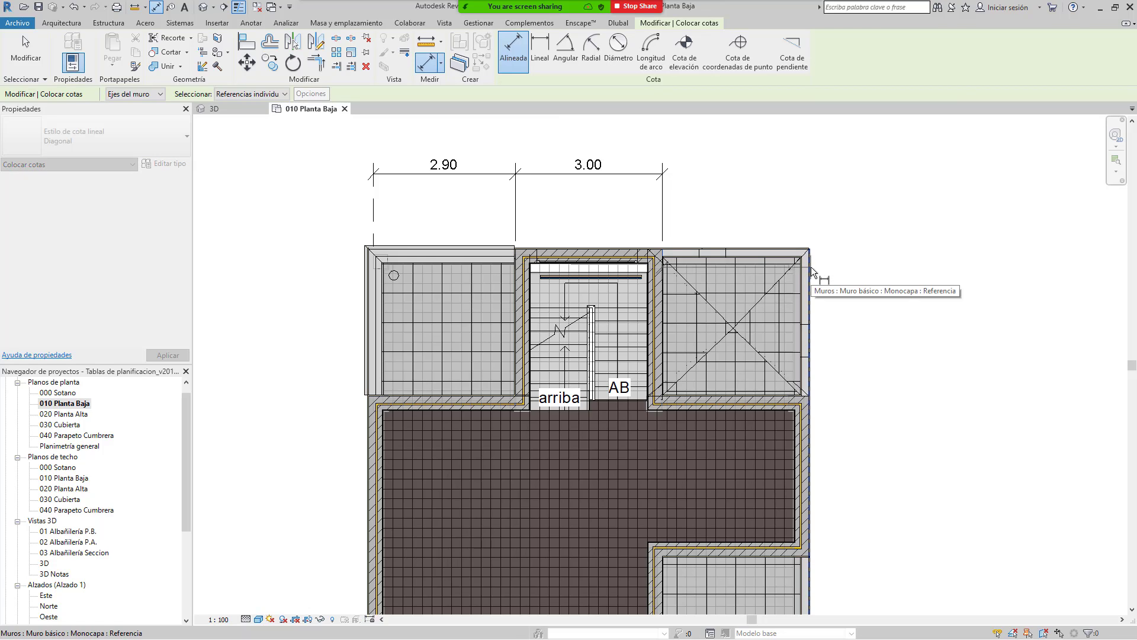
click(810, 266)
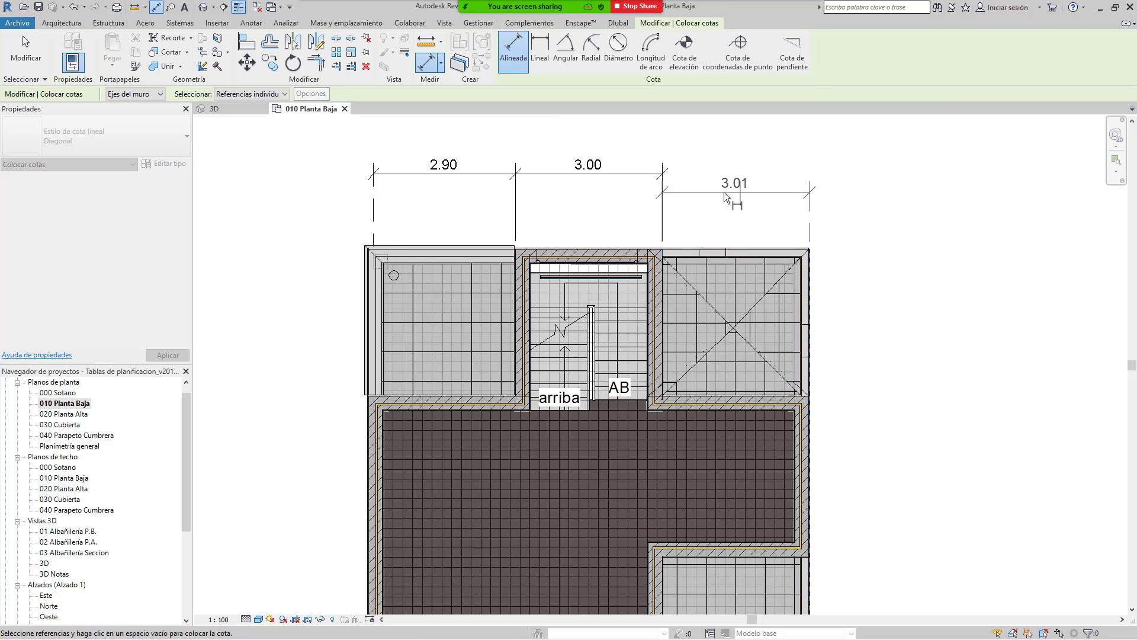
click(667, 174)
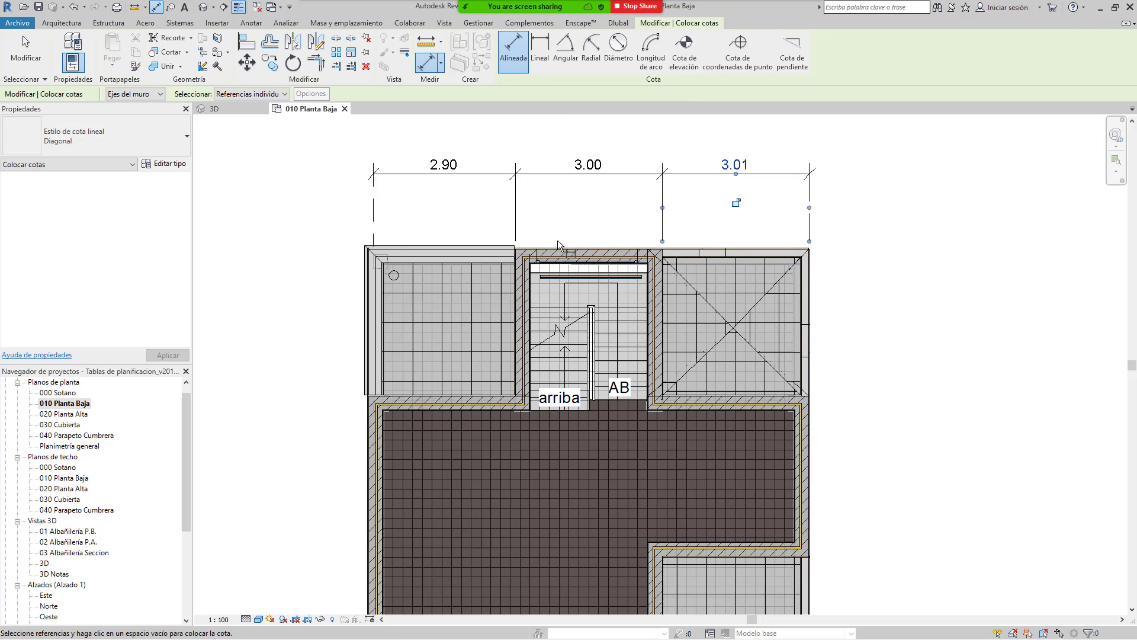
mouse_move(607, 247)
middle_down()
mouse_move(686, 244)
mouse_move(492, 265)
middle_up()
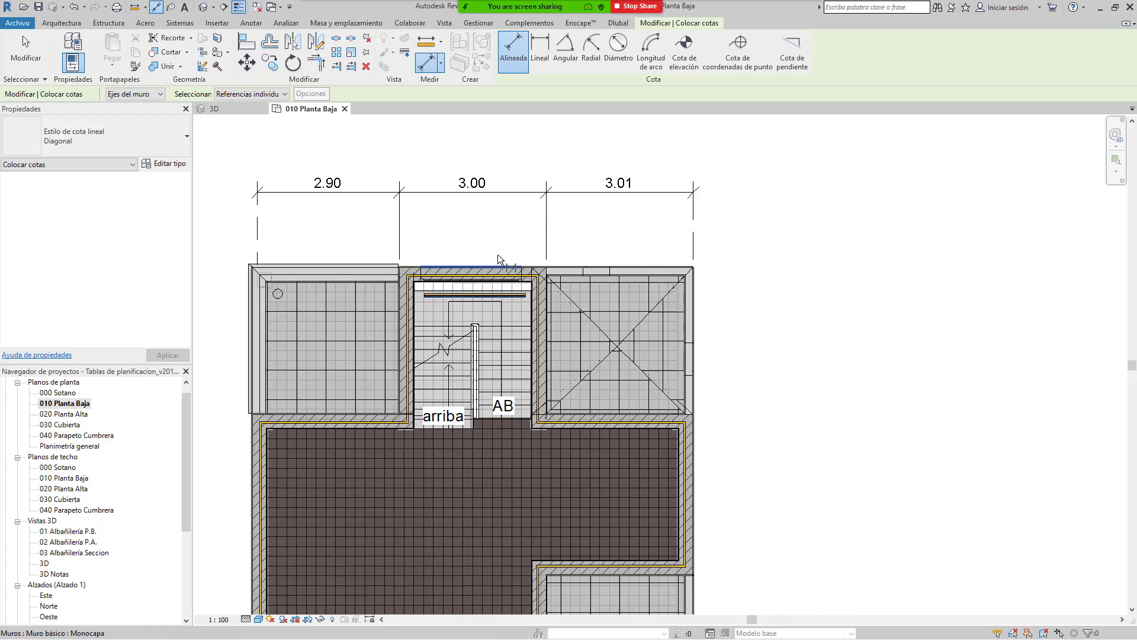
middle_drag(651, 280, 766, 279)
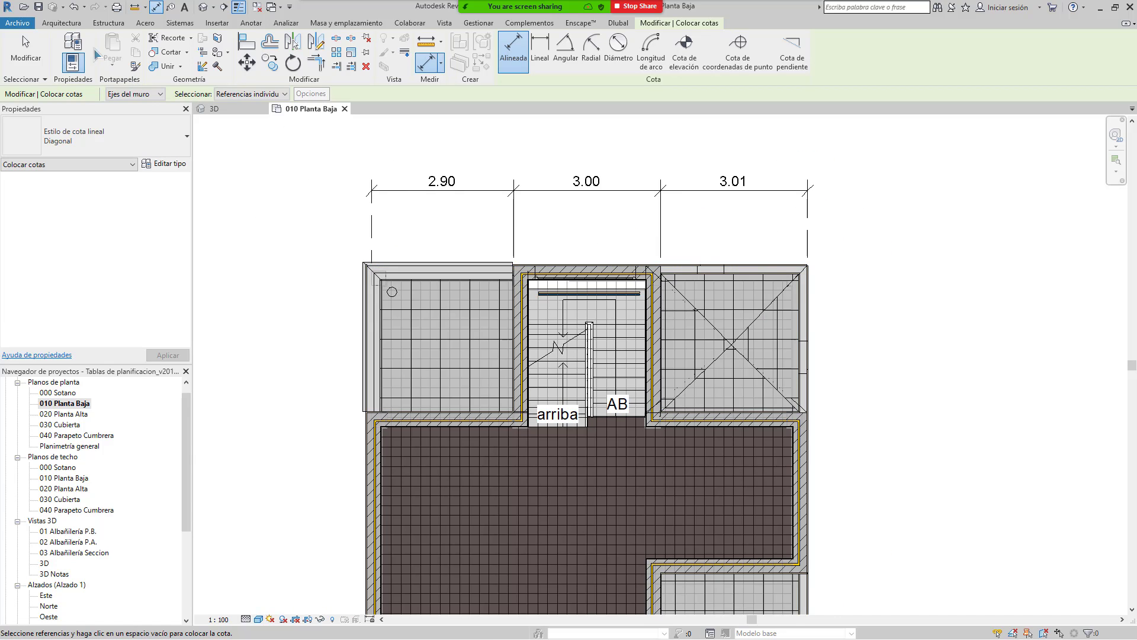
click(71, 26)
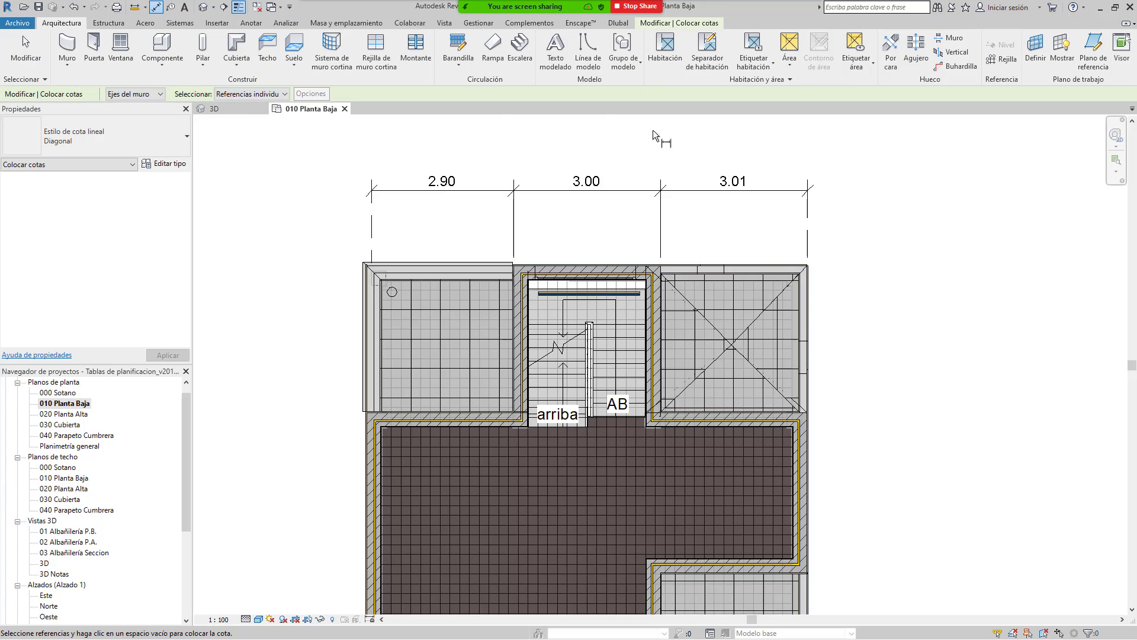
Step: Draw horizontal grid 1 along the top of the plan and show its left bubble
click(1007, 59)
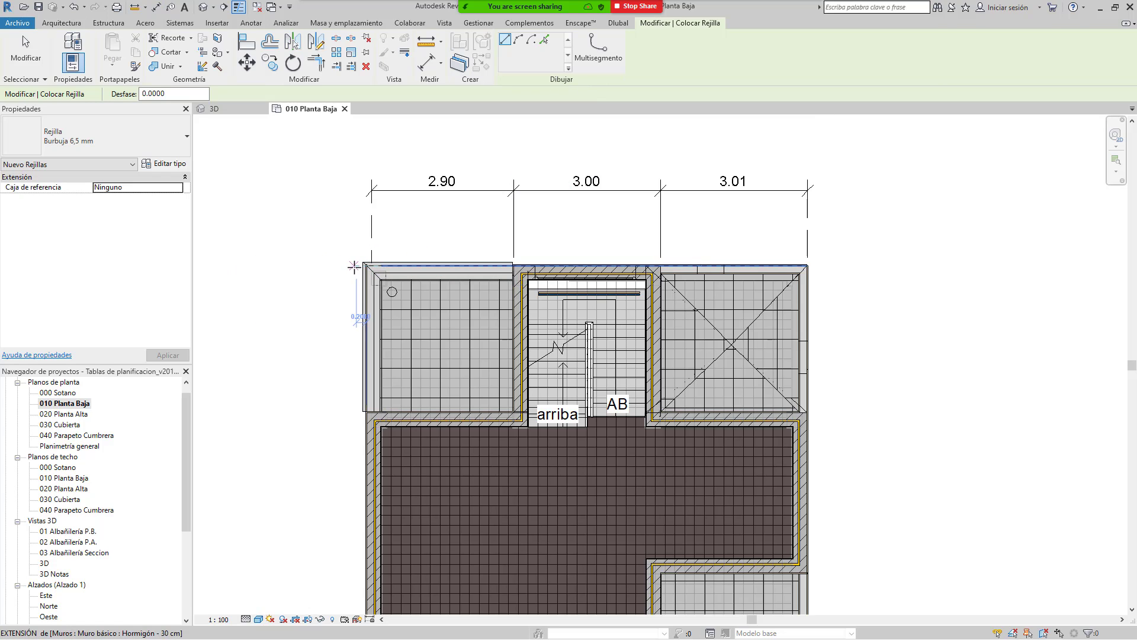
click(245, 270)
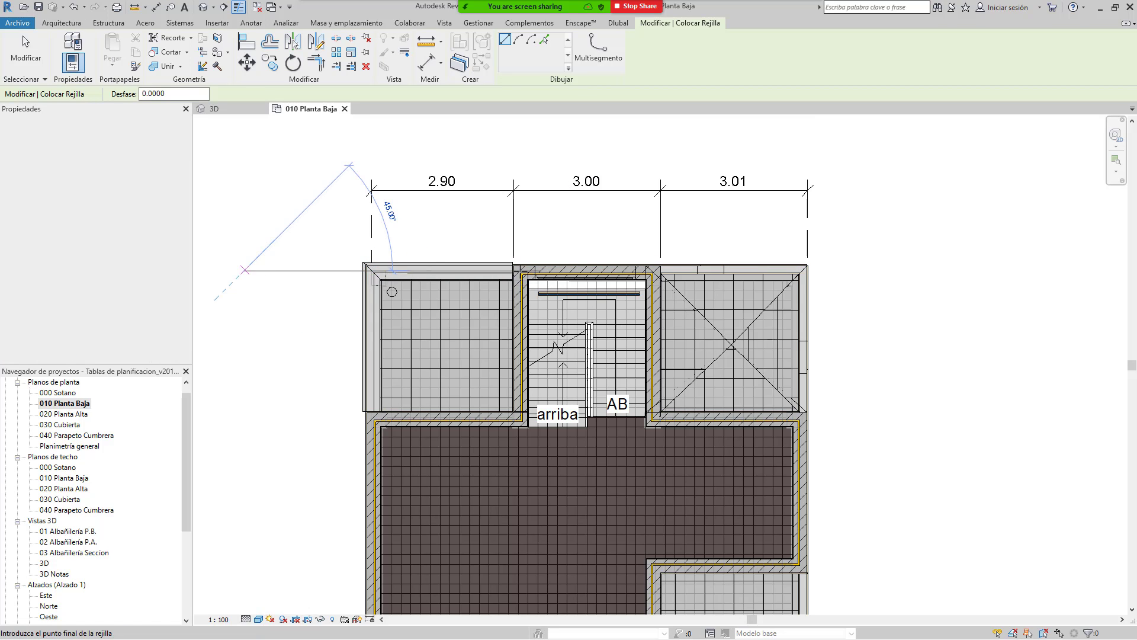
click(942, 270)
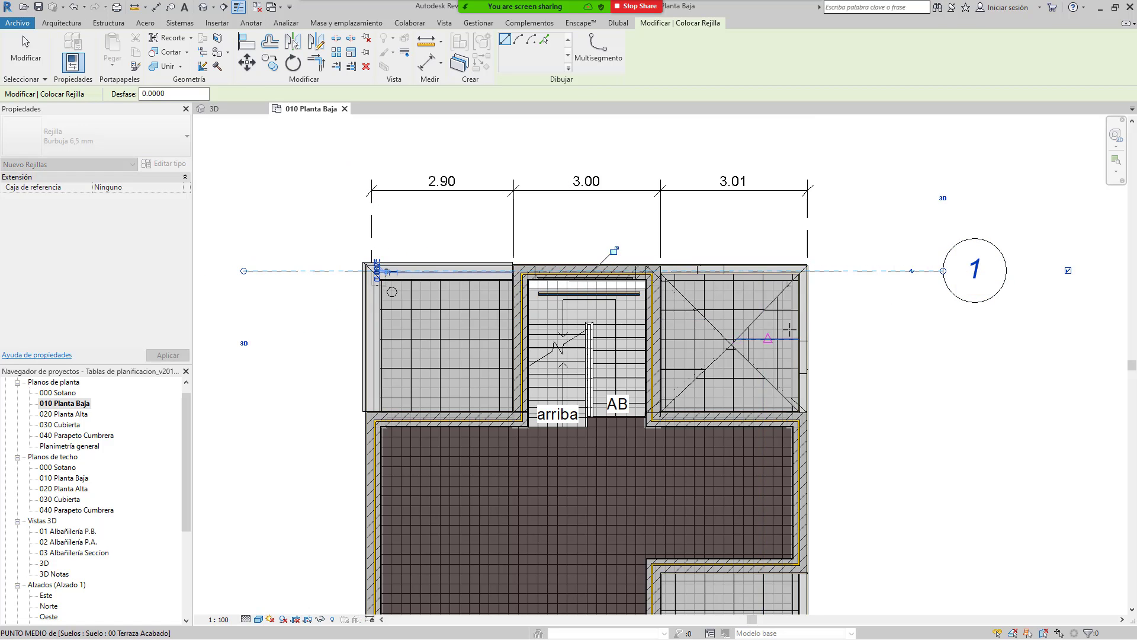
scroll(749, 427, down, 2)
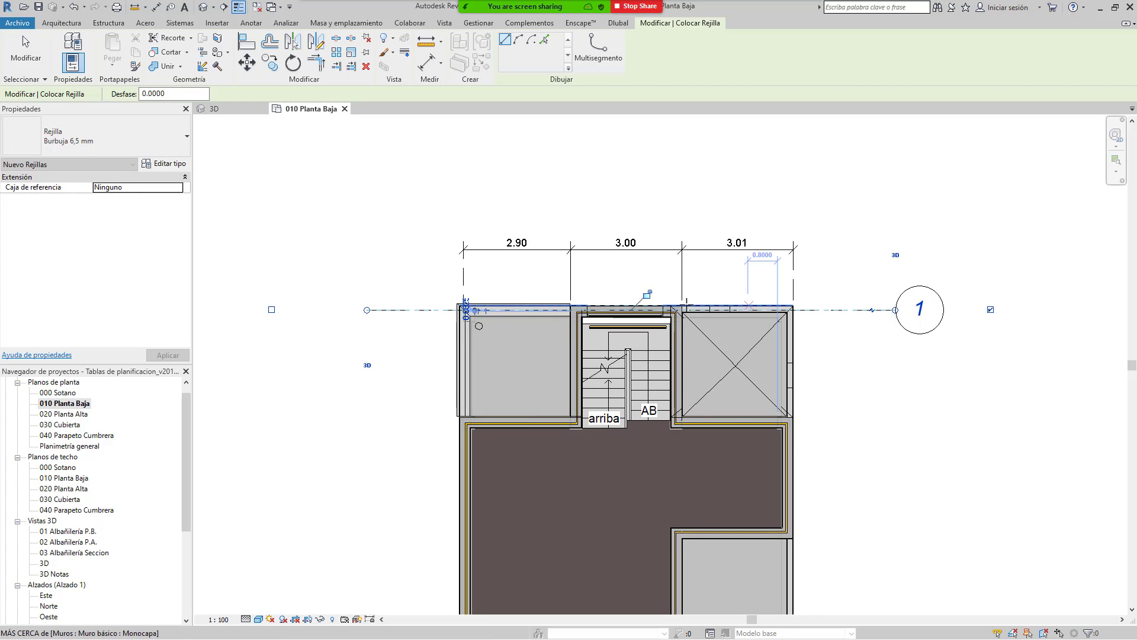
key(Escape)
key(Escape)
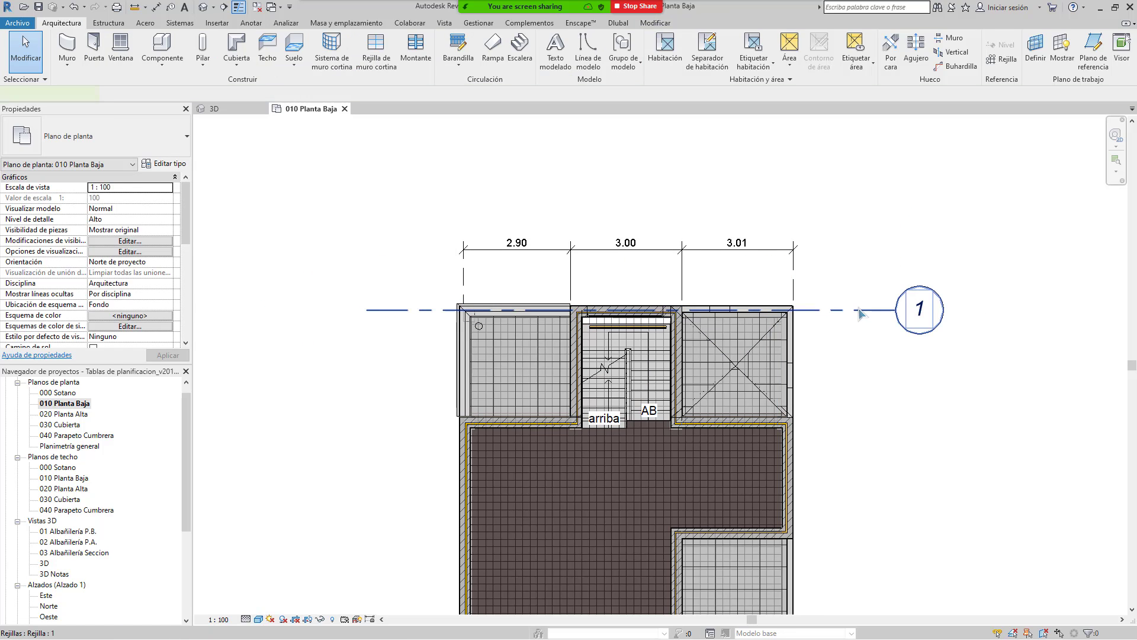
click(857, 311)
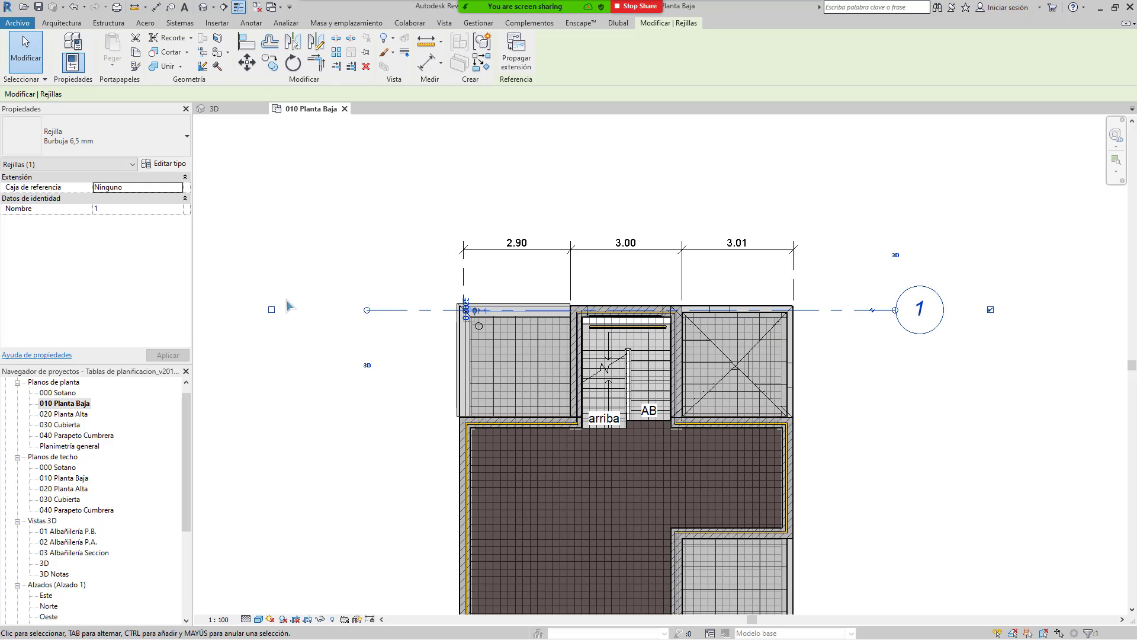
click(309, 331)
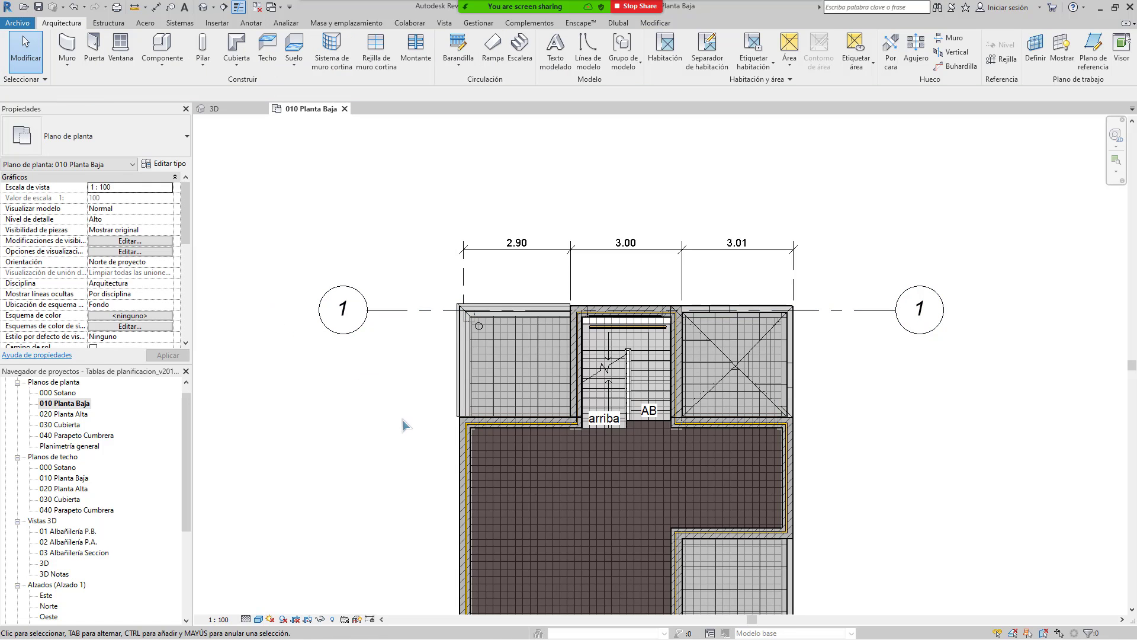
middle_drag(651, 391, 763, 297)
middle_drag(827, 264, 673, 336)
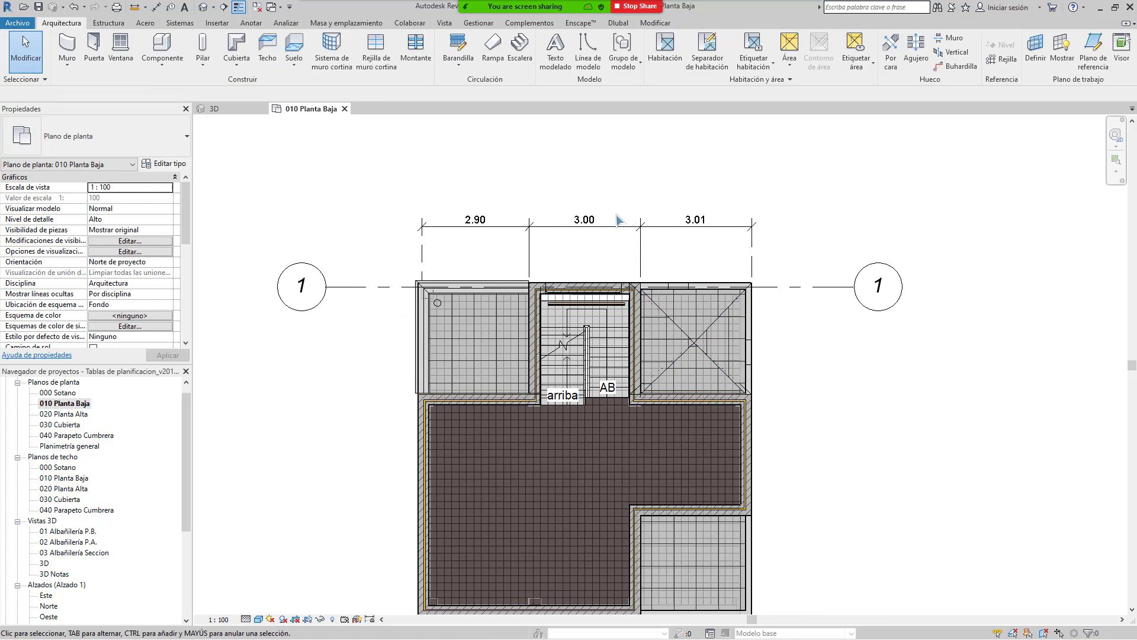
middle_drag(626, 209, 526, 241)
middle_drag(583, 276, 692, 248)
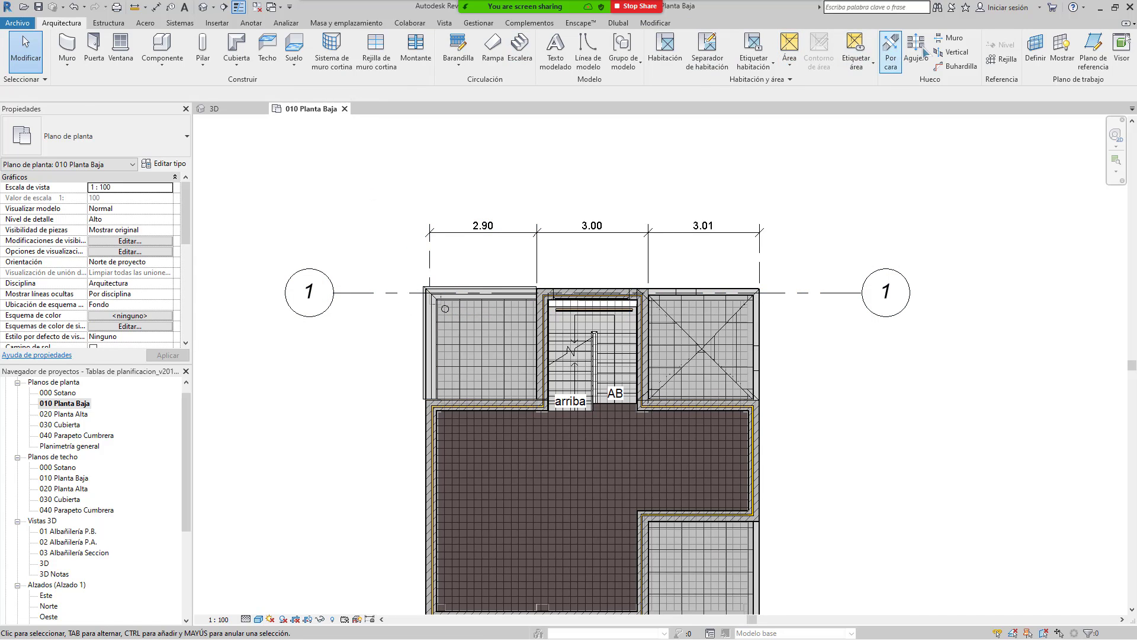
Step: Draw vertical grids 2 and 3 through the plan from top to bottom
click(995, 59)
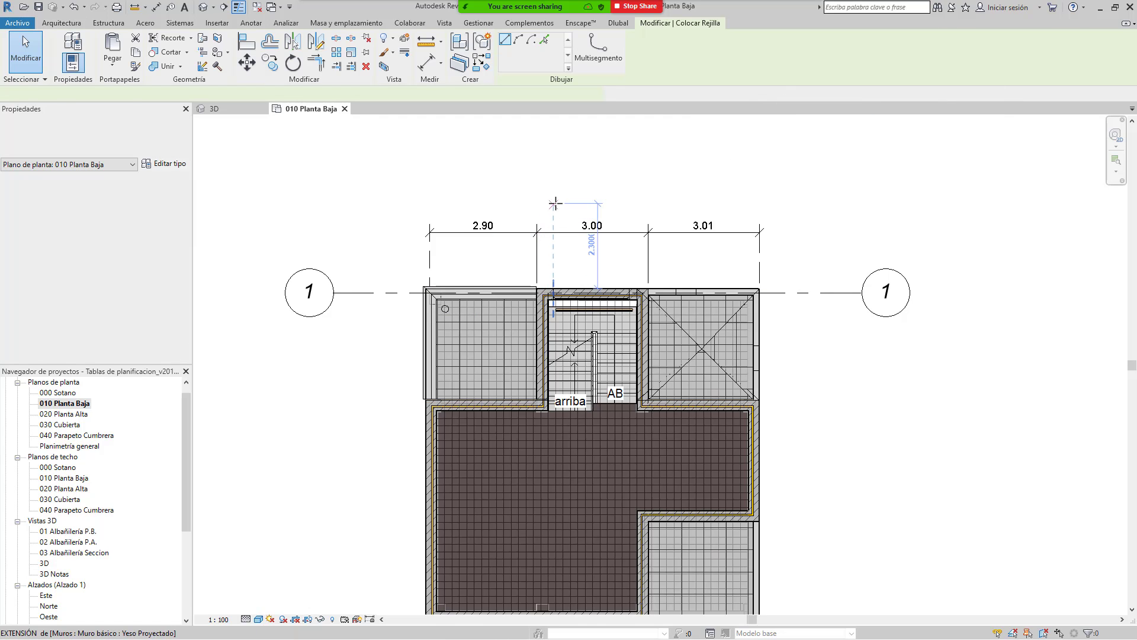
click(542, 168)
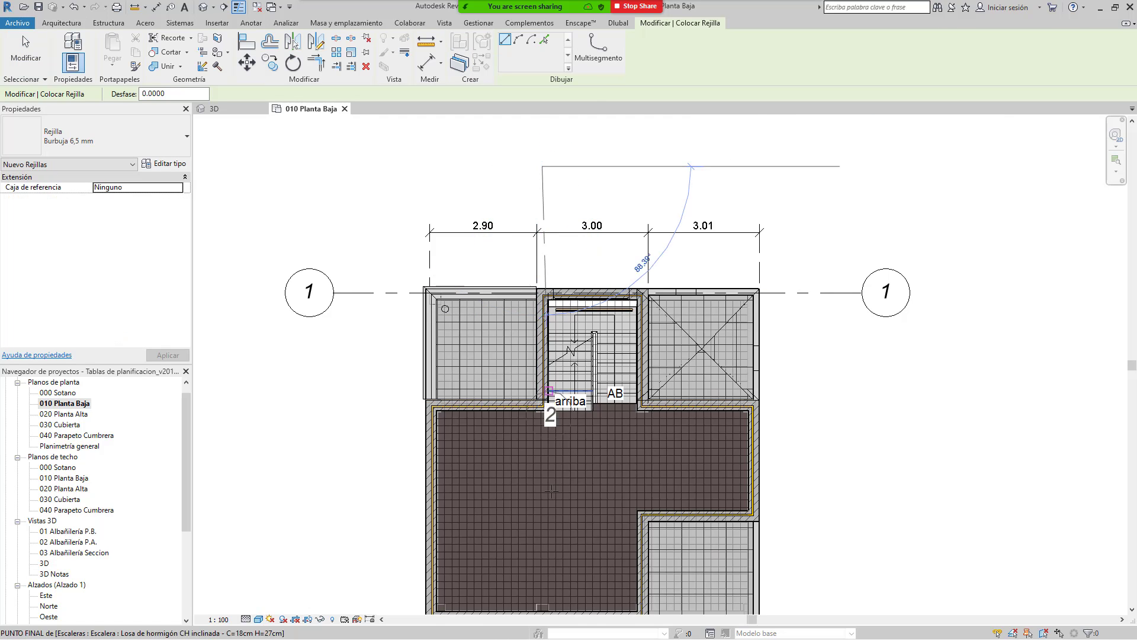
middle_drag(546, 477, 546, 231)
click(532, 450)
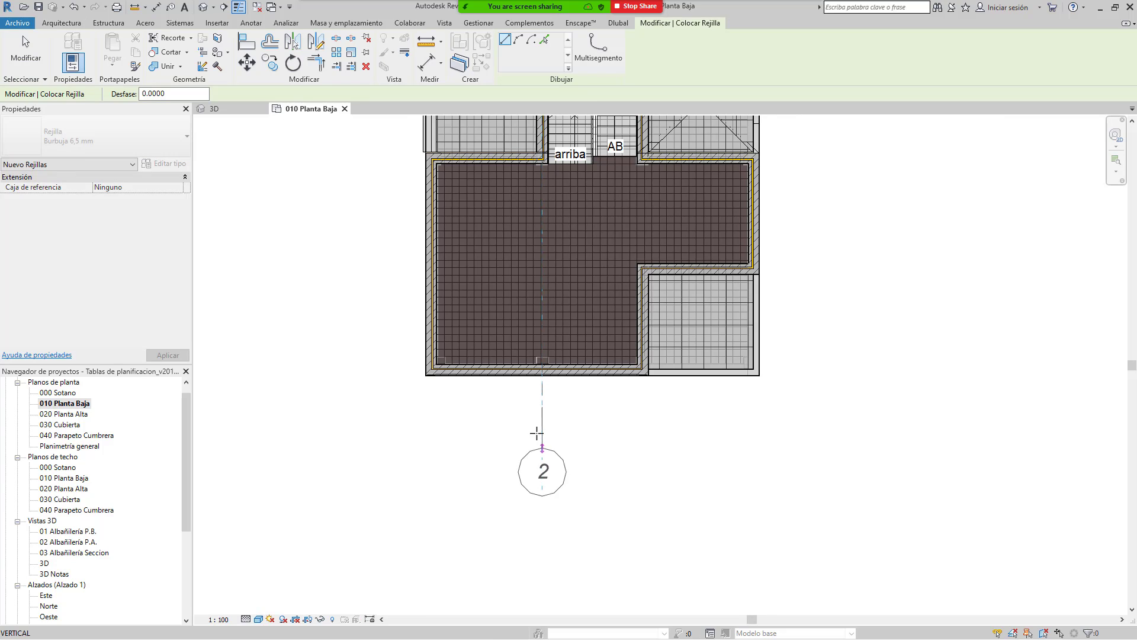
middle_drag(661, 365, 551, 618)
click(537, 173)
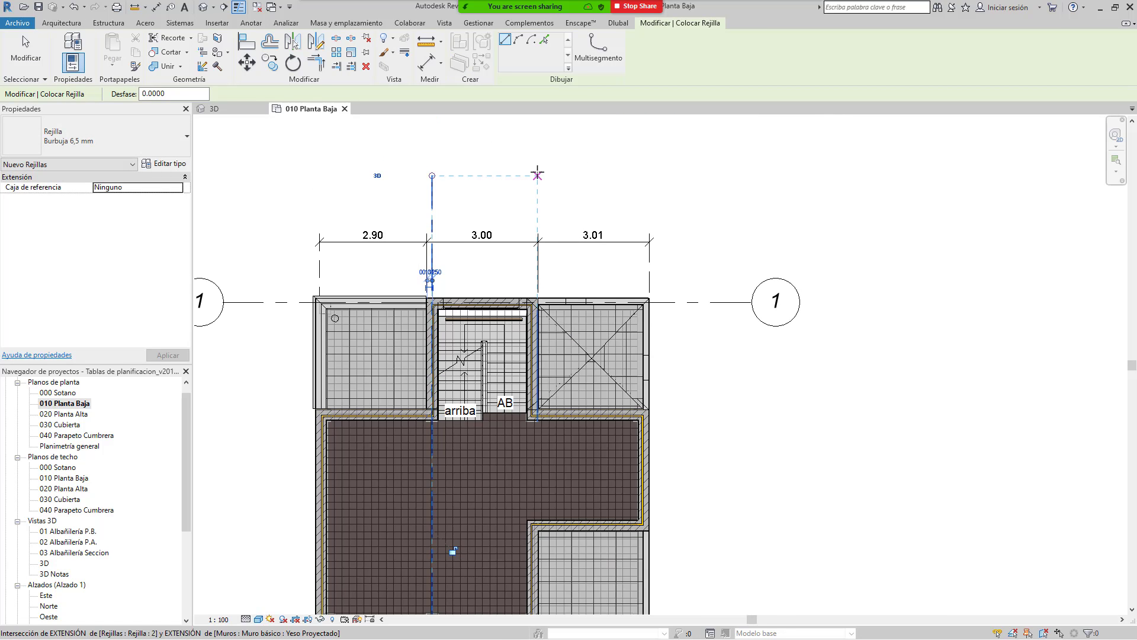
middle_drag(511, 487, 540, 228)
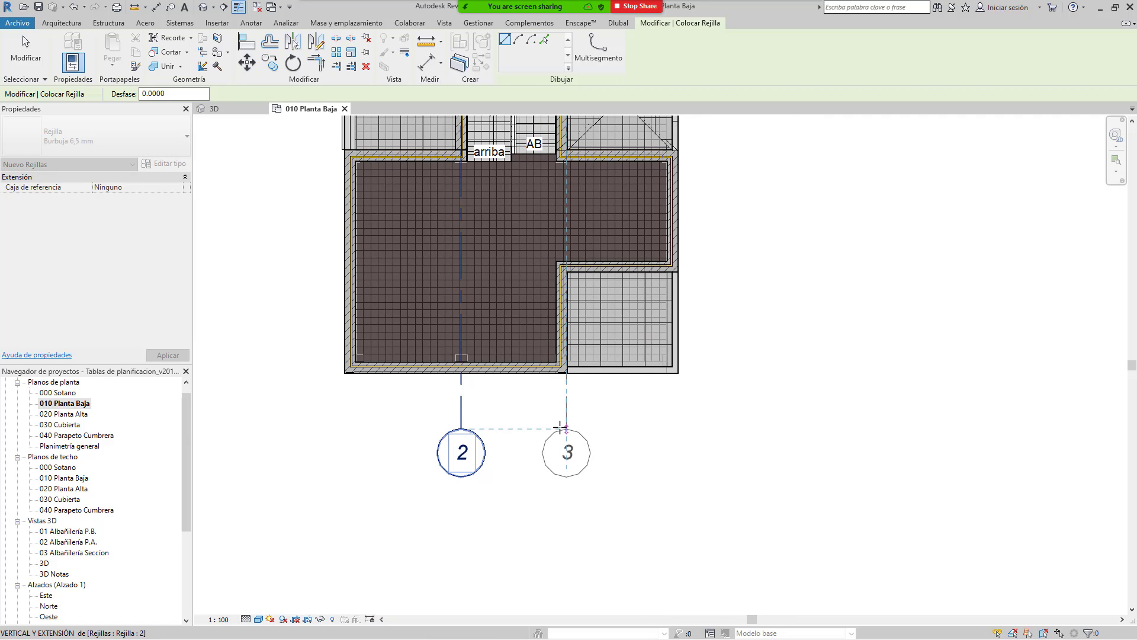
click(559, 426)
scroll(560, 497, down, 2)
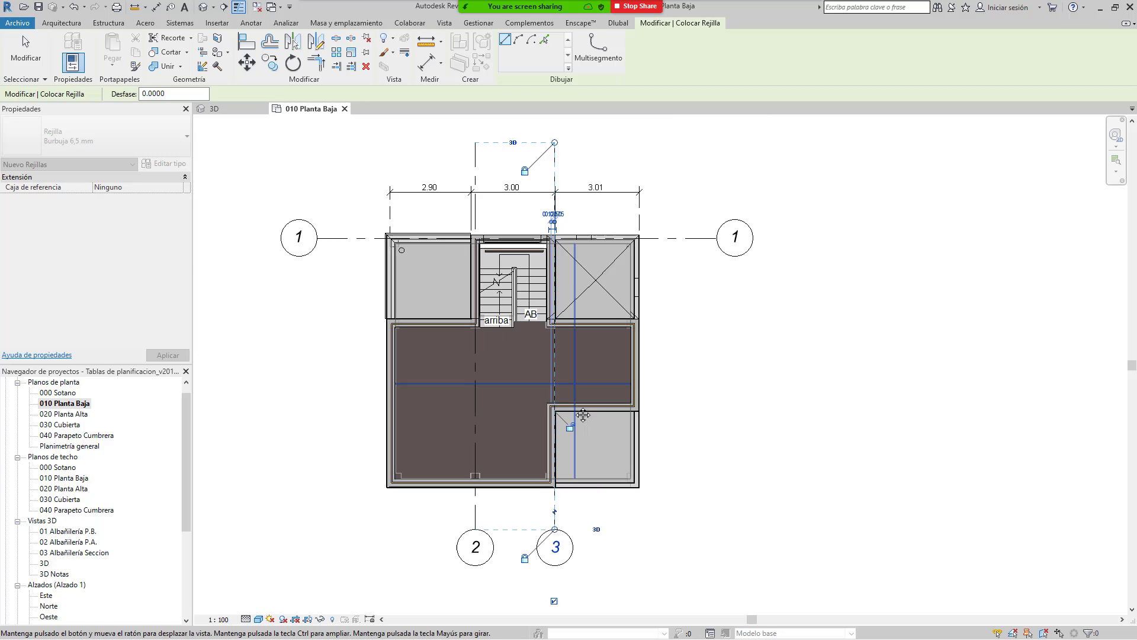
Step: Draw vertical grid 4 at the right wall and grid 5 at the left outer wall
click(380, 122)
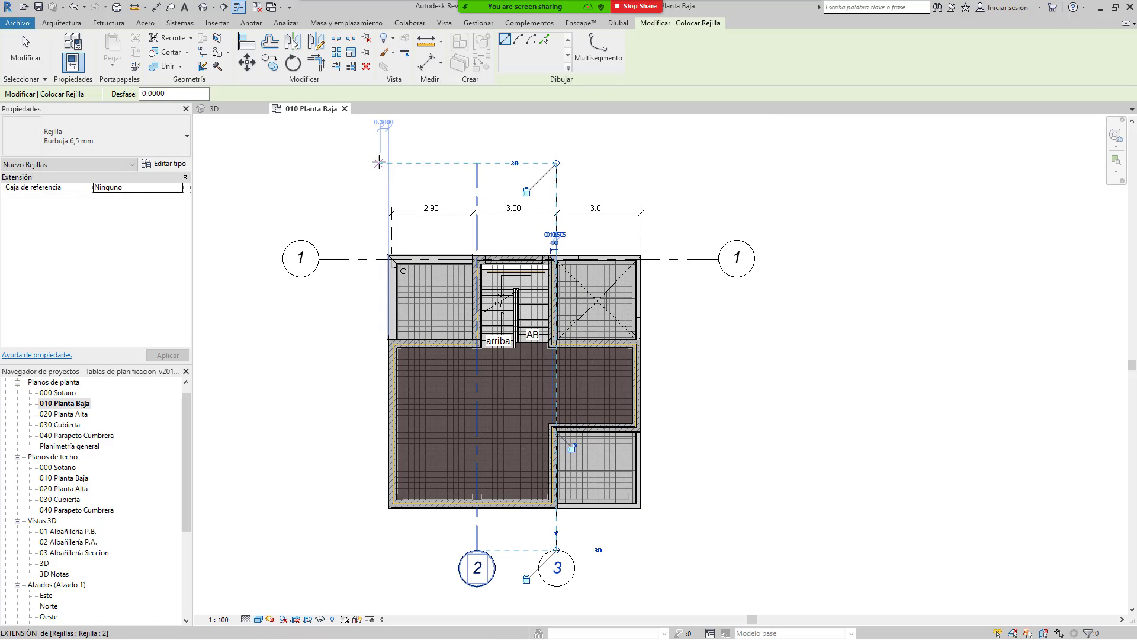
key(Escape)
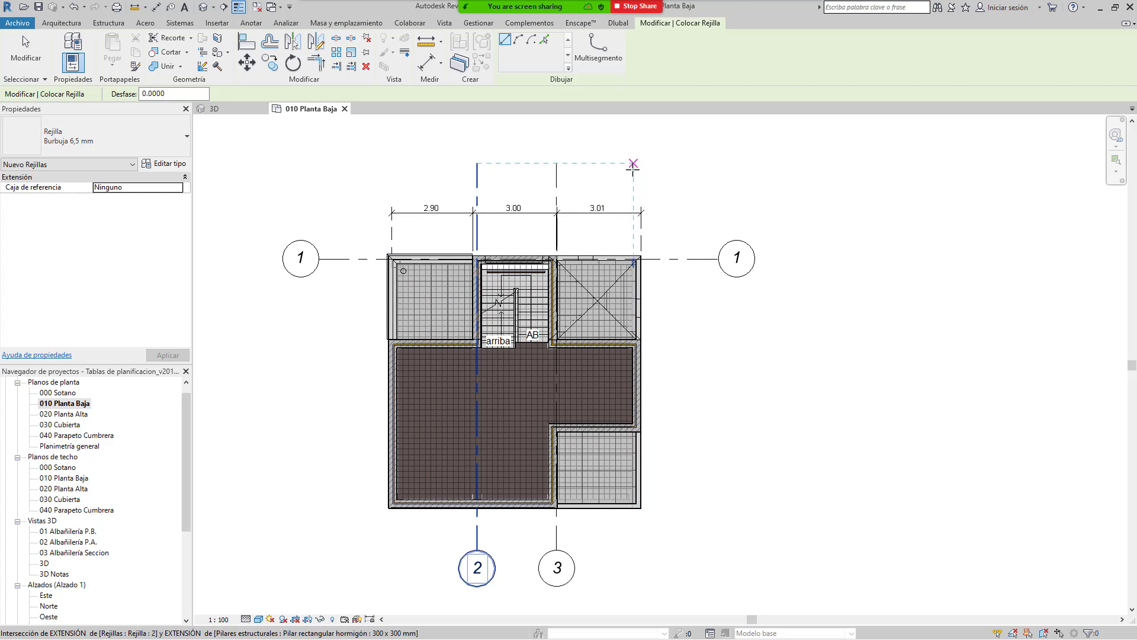
click(638, 169)
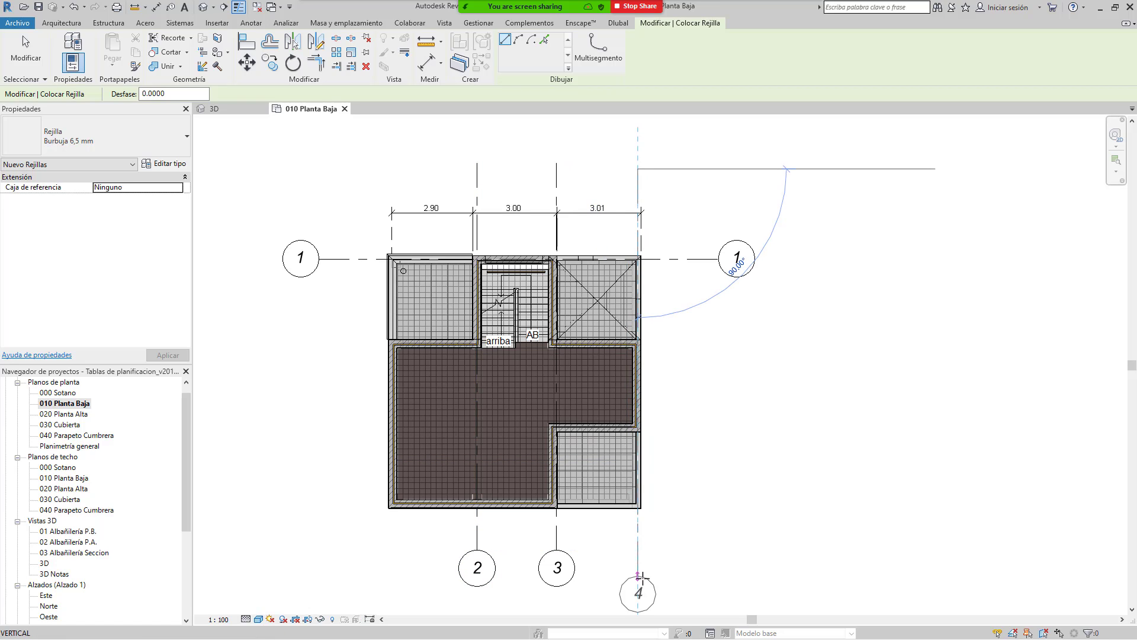
click(638, 550)
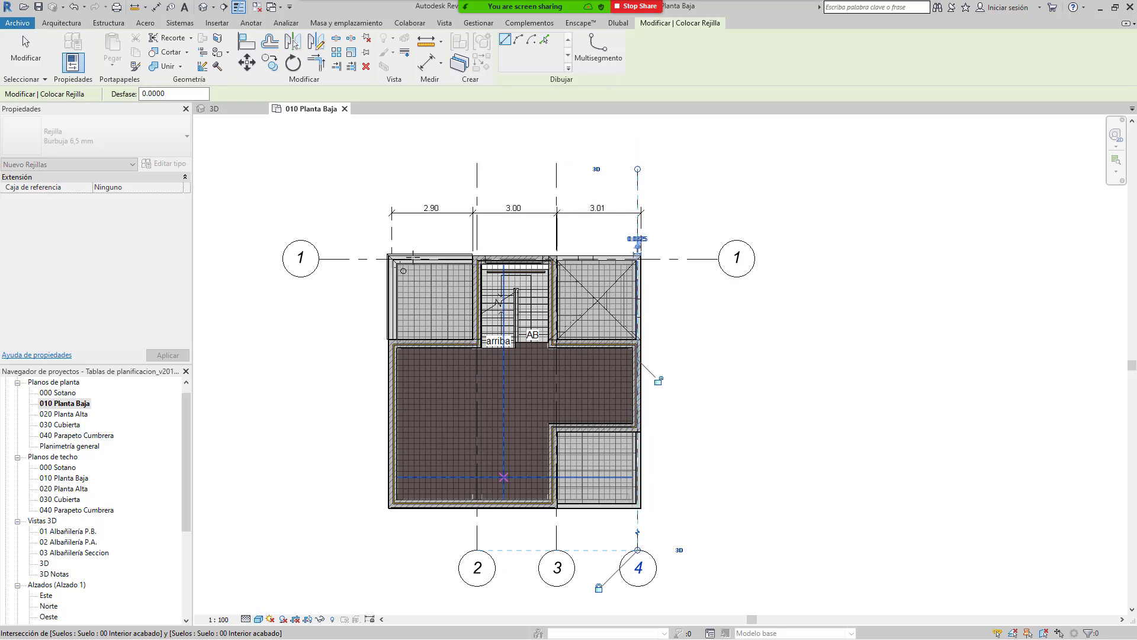
click(403, 163)
key(Escape)
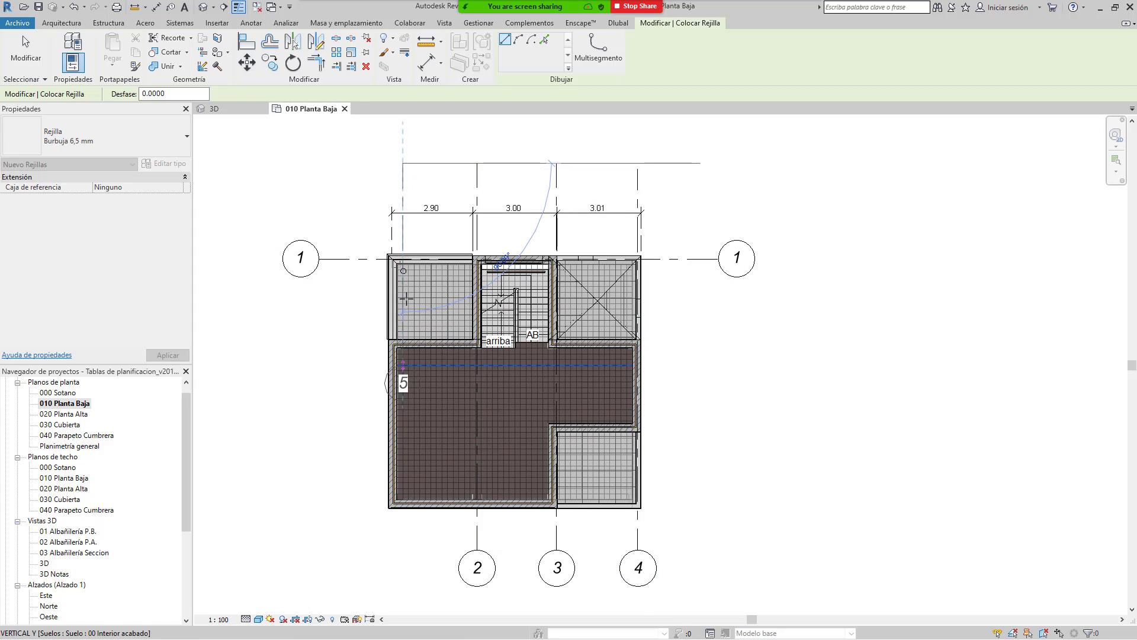
click(375, 163)
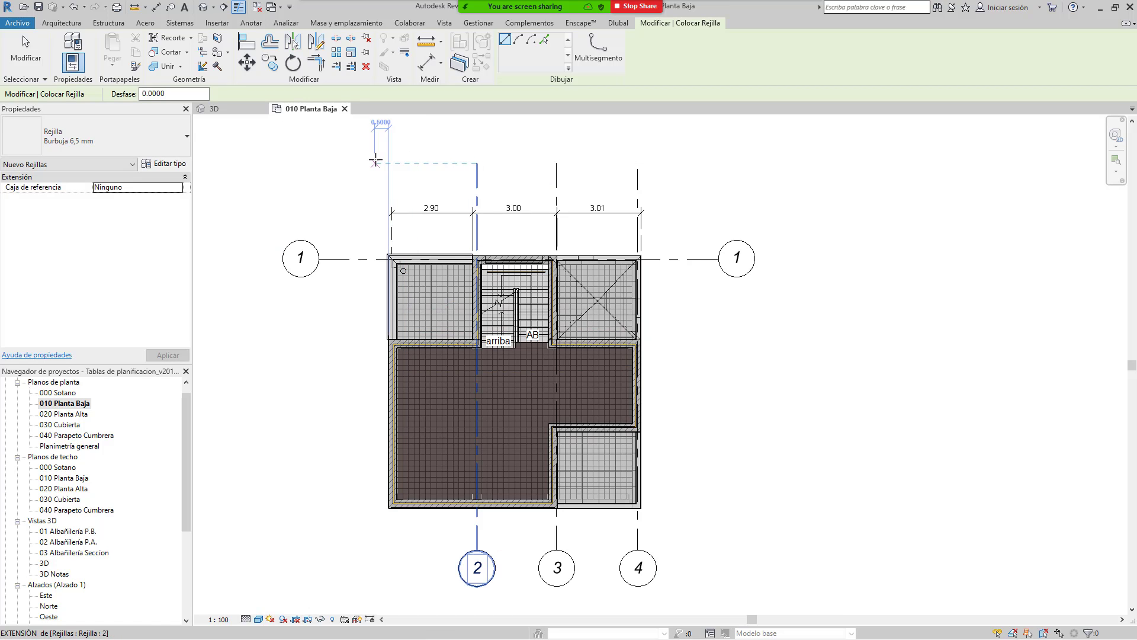
key(Escape)
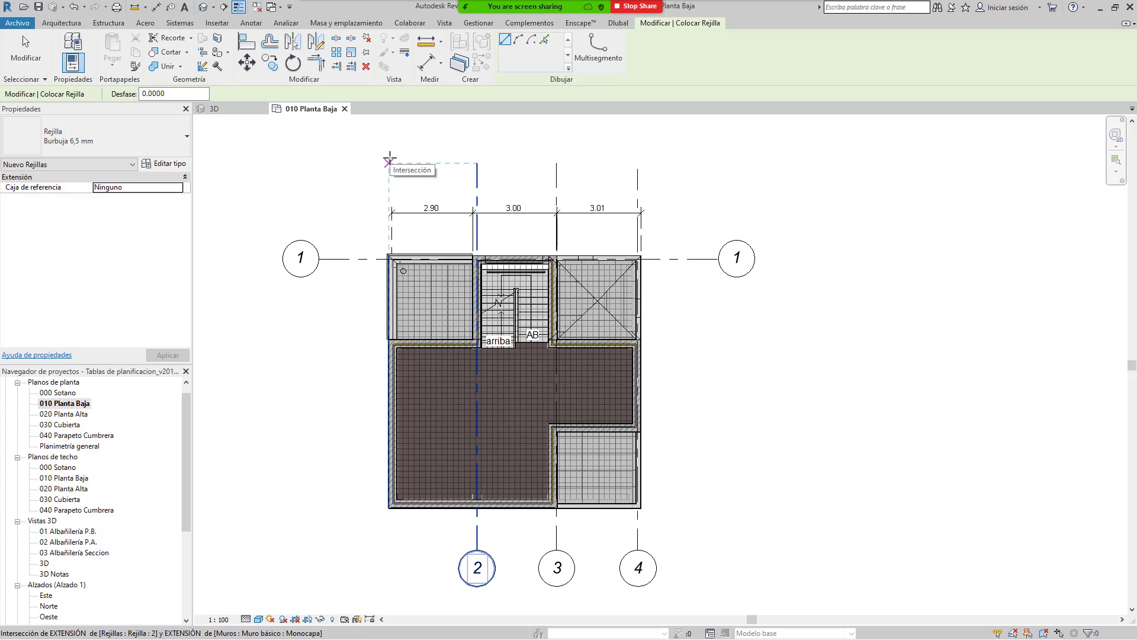
click(388, 163)
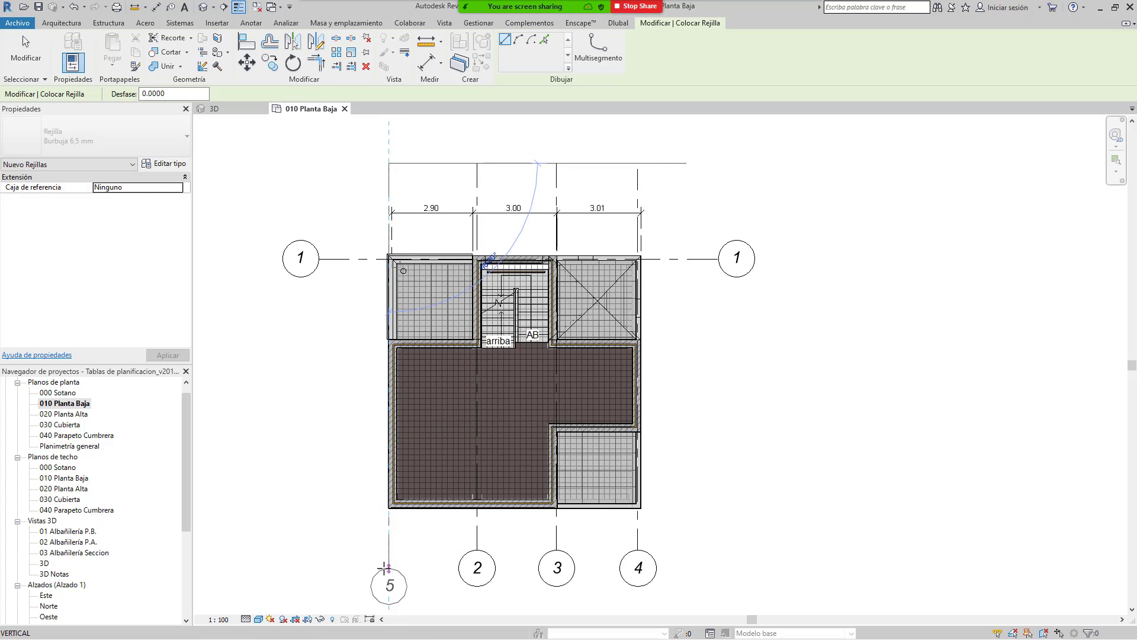
click(388, 550)
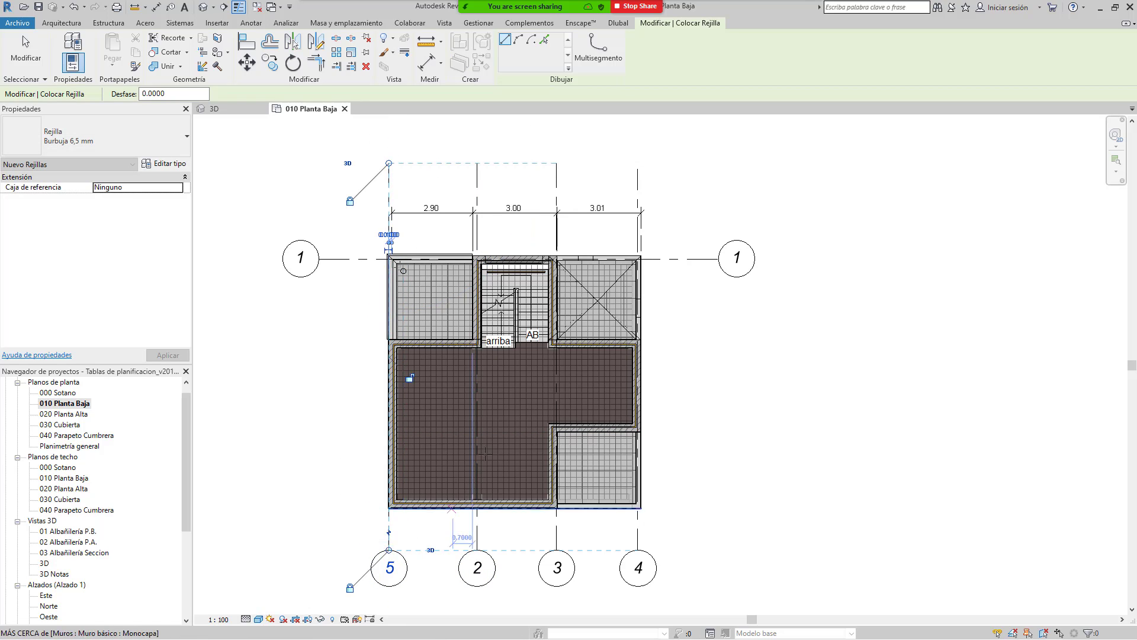
key(Escape)
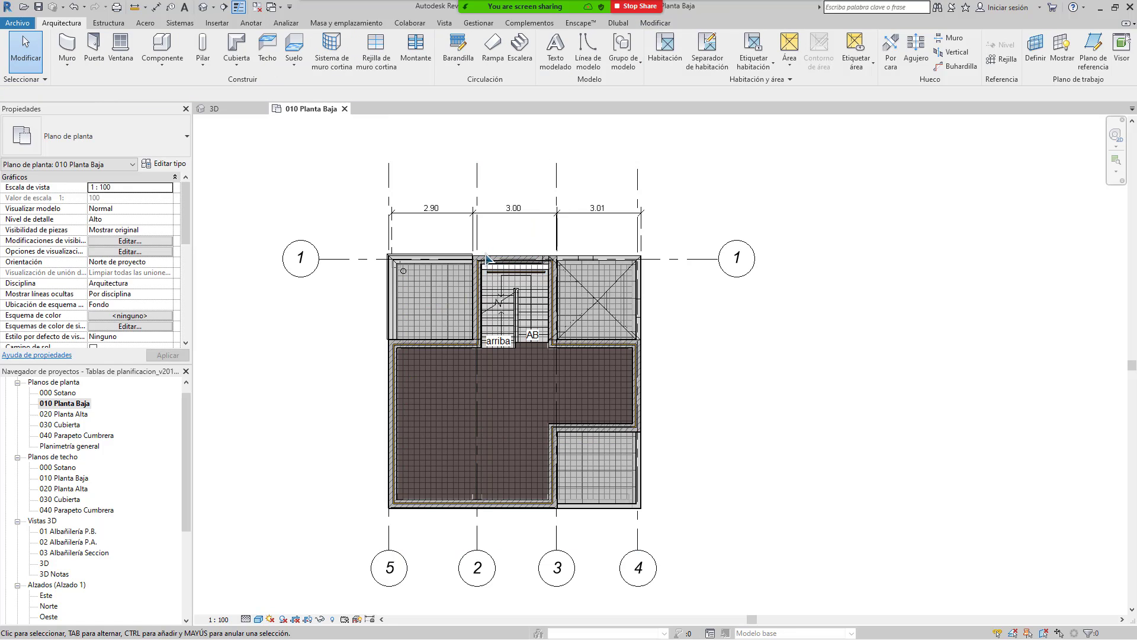
Step: Rename the horizontal grid line from 1 to A
middle_drag(477, 259, 451, 269)
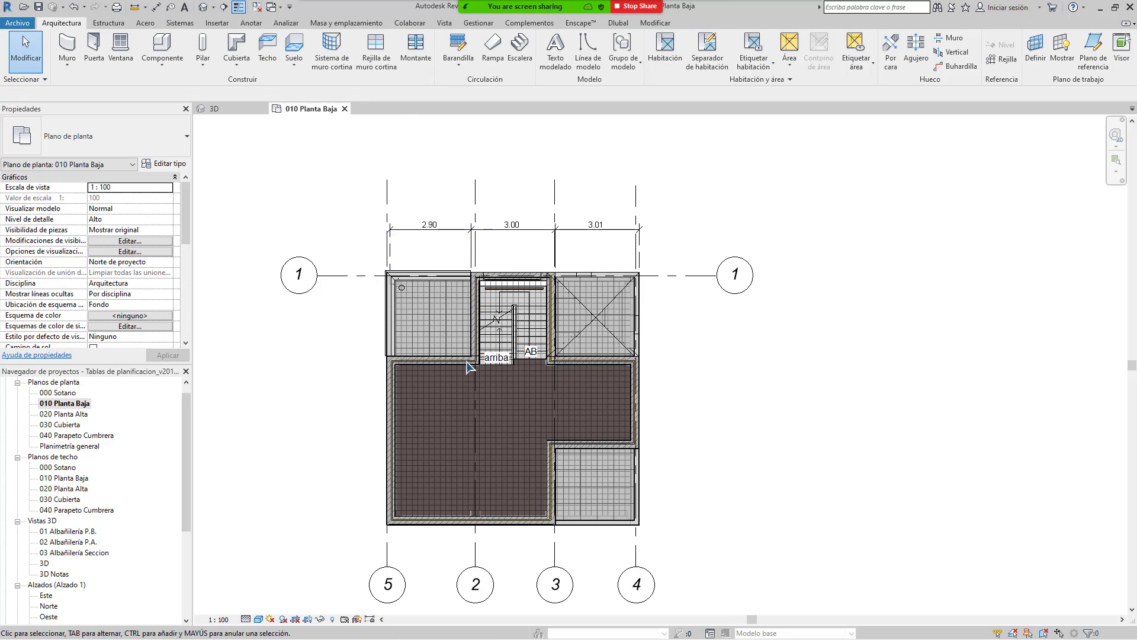
middle_drag(480, 428, 488, 343)
middle_drag(465, 248, 461, 295)
scroll(362, 289, up, 2)
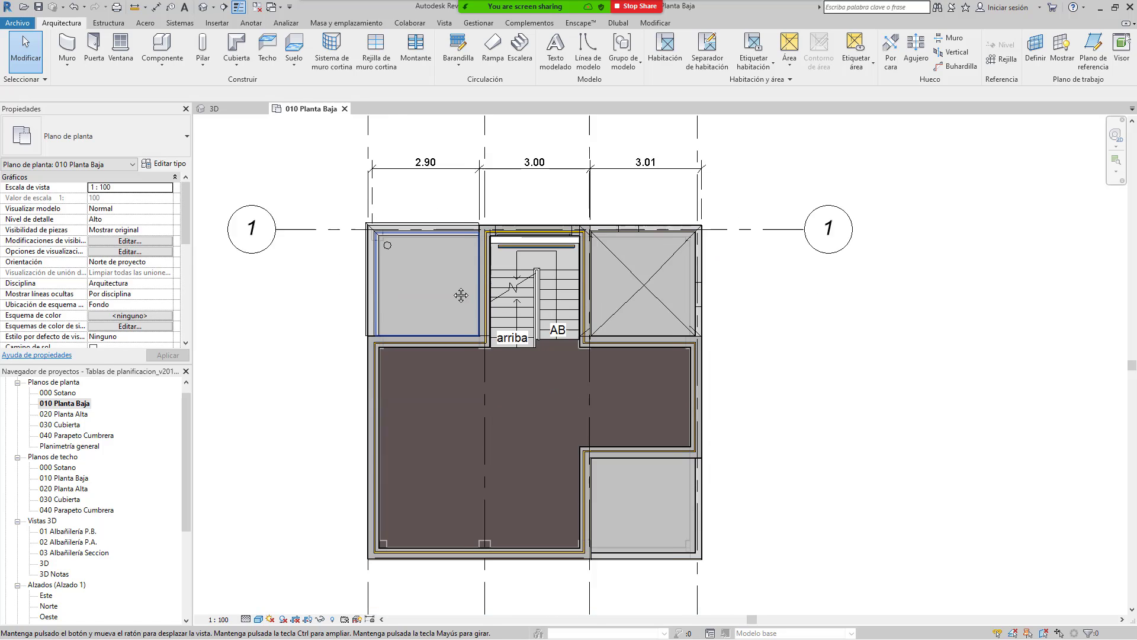
scroll(460, 295, down, 2)
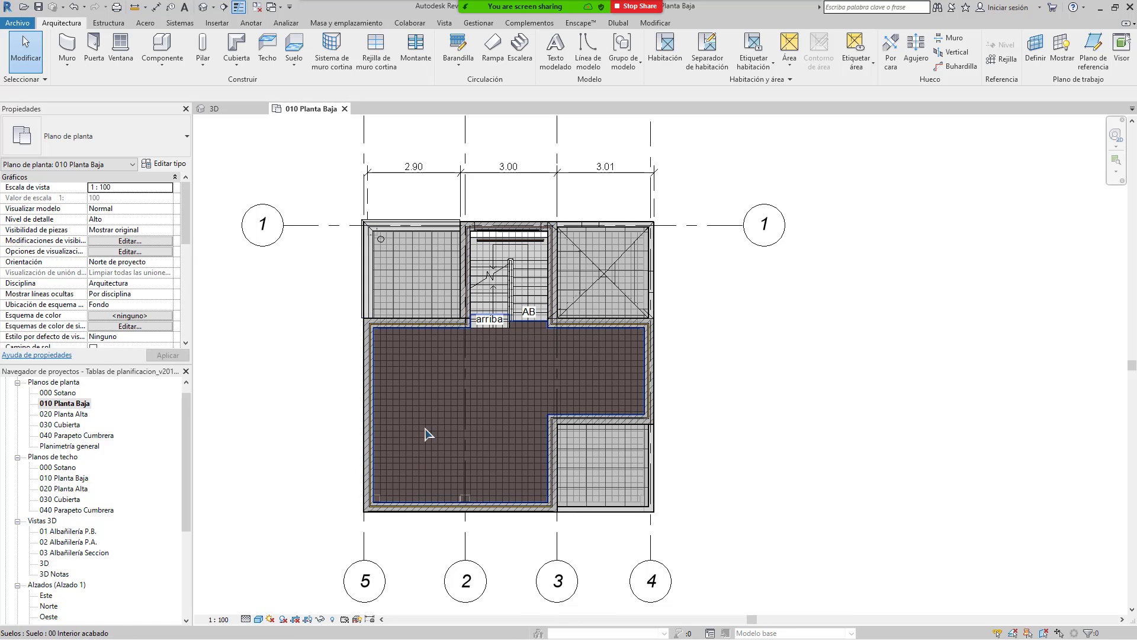
middle_drag(428, 434, 431, 478)
click(268, 281)
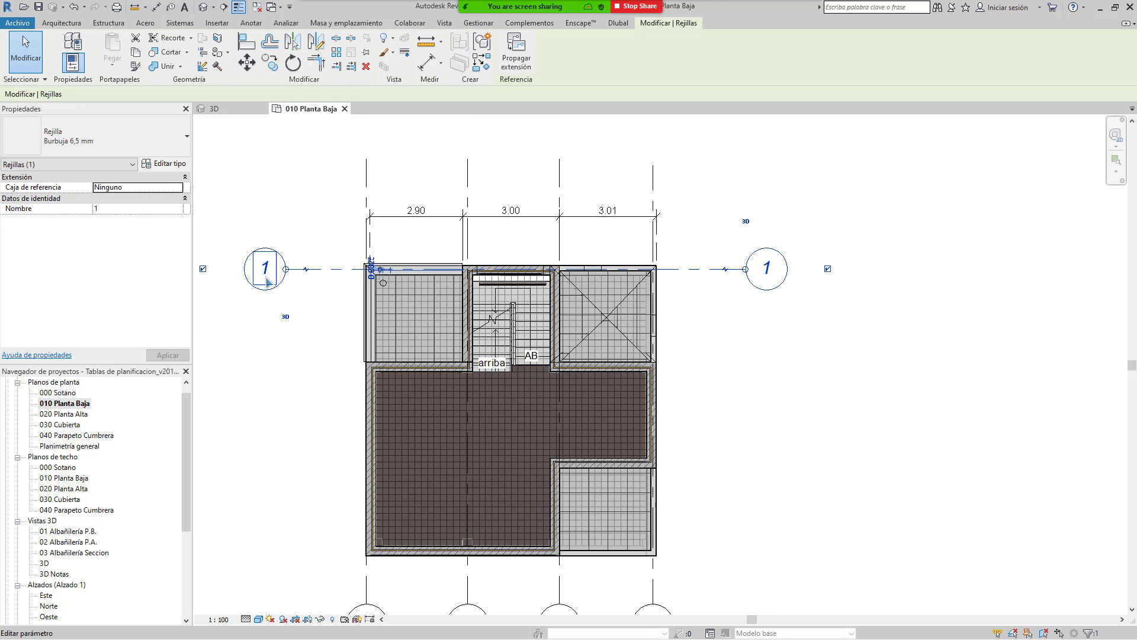
click(264, 269)
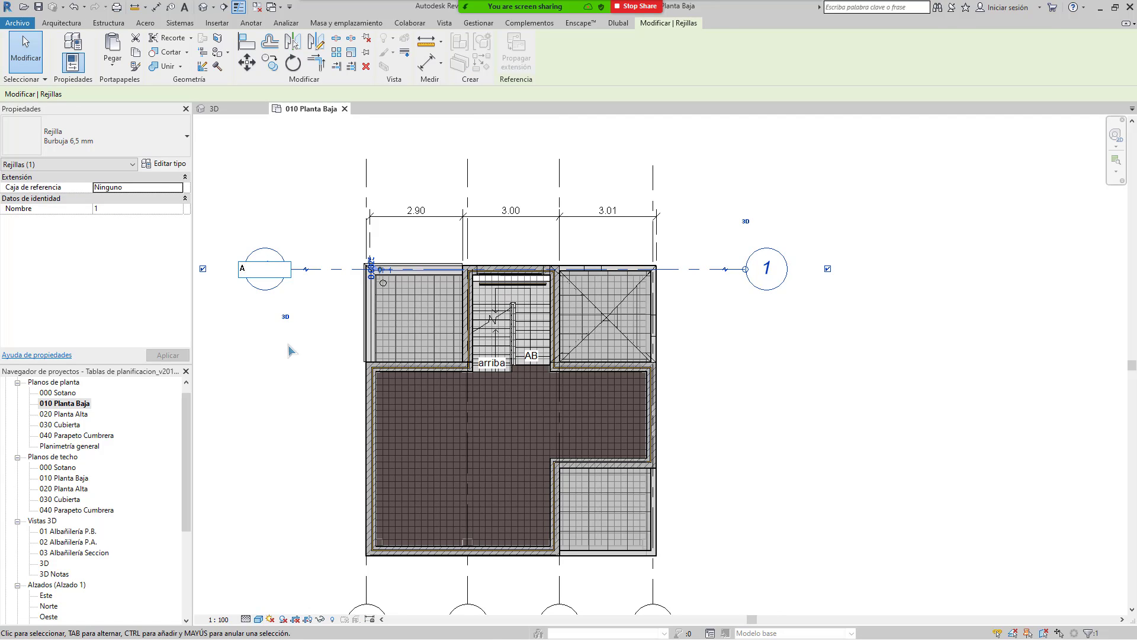
key(Return)
click(794, 262)
Step: Rename the leftmost vertical grid from 5 to 1 and check grid 3's label
middle_drag(708, 383, 697, 299)
scroll(696, 299, down, 1)
middle_drag(756, 198, 774, 247)
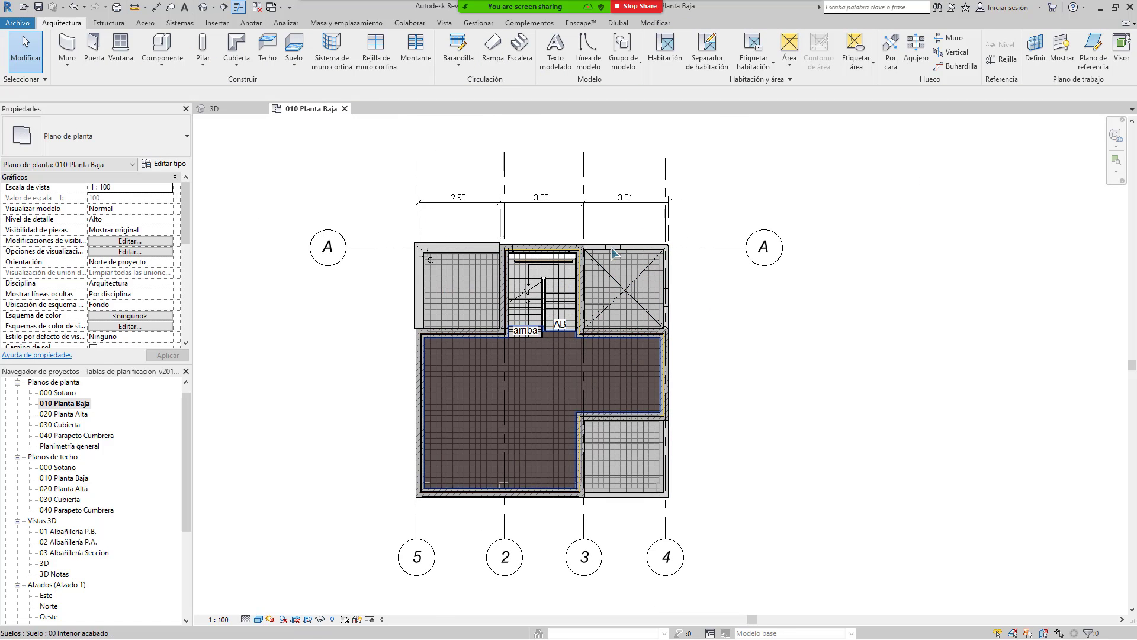
click(423, 569)
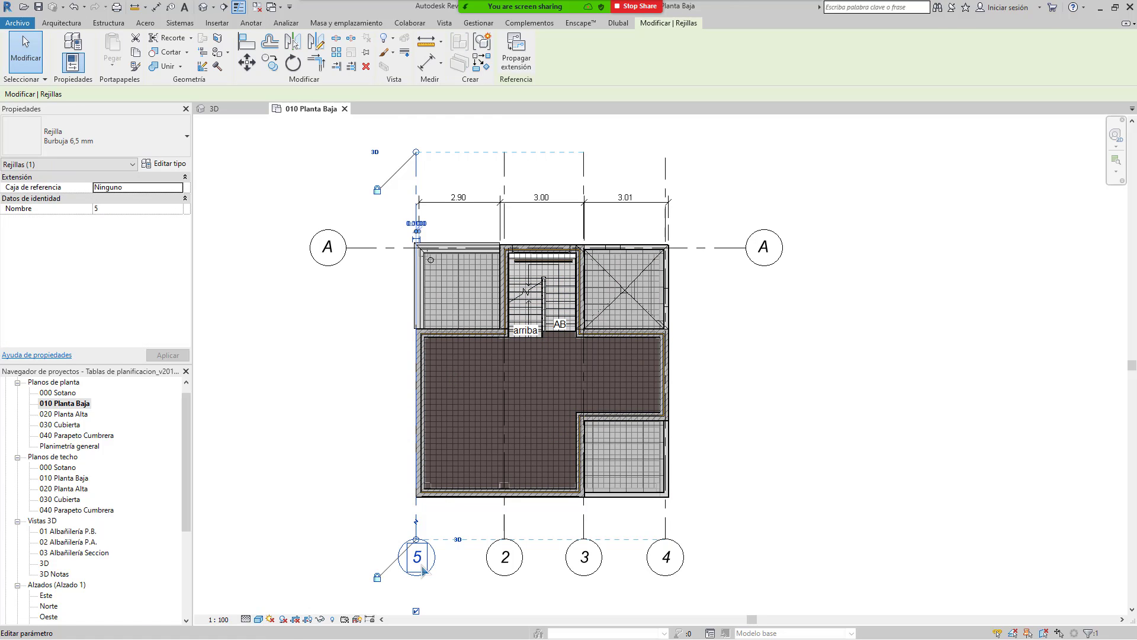
text(1)
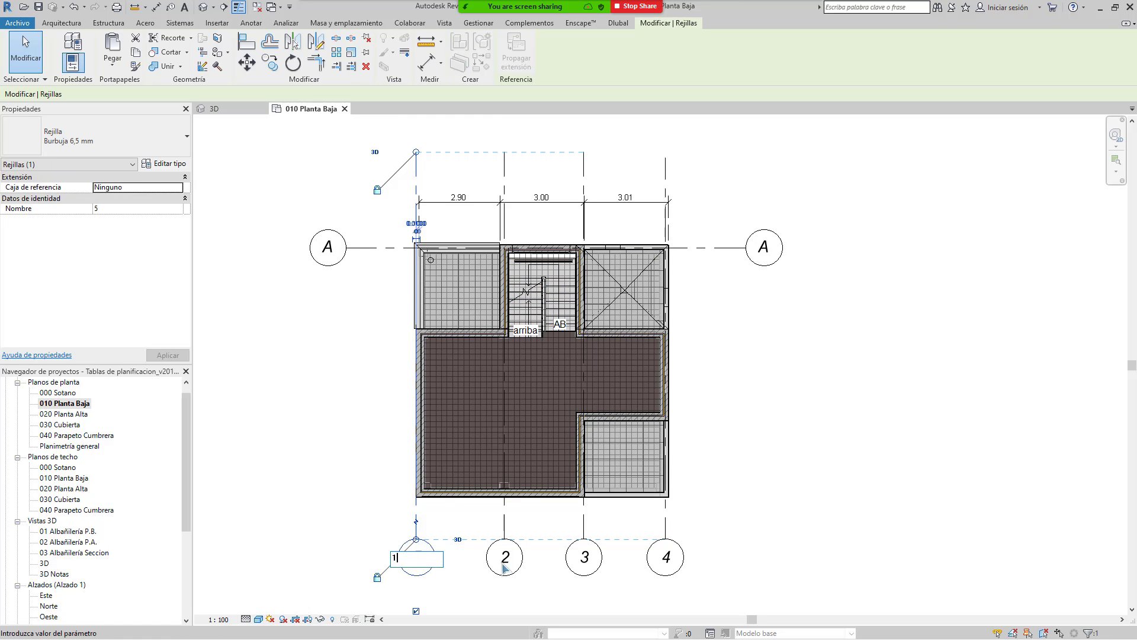
key(Return)
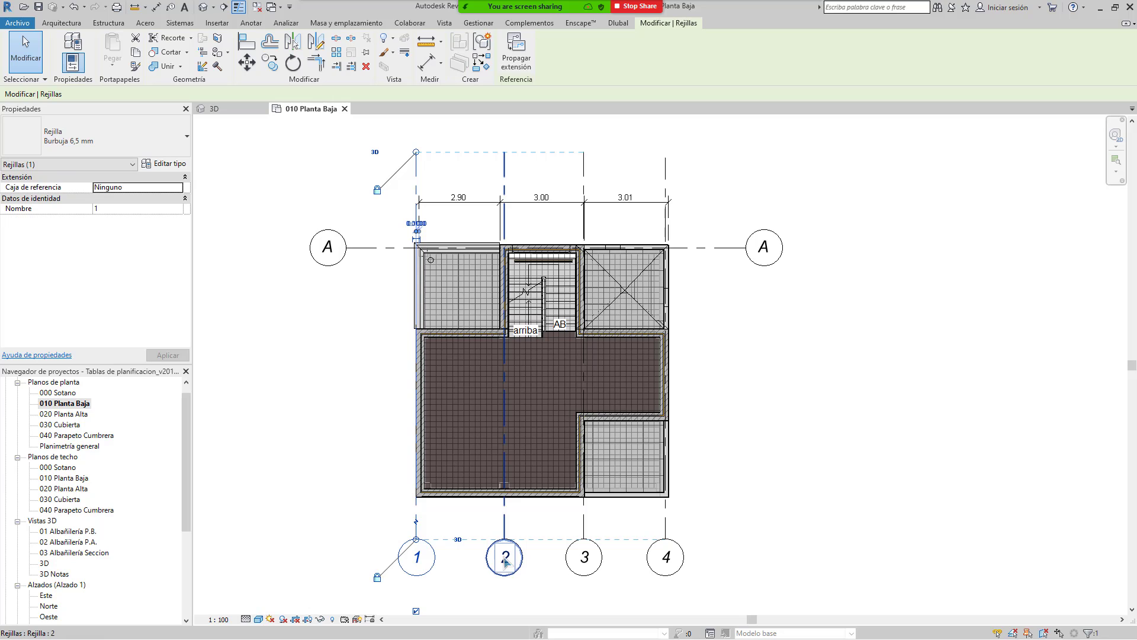
click(595, 562)
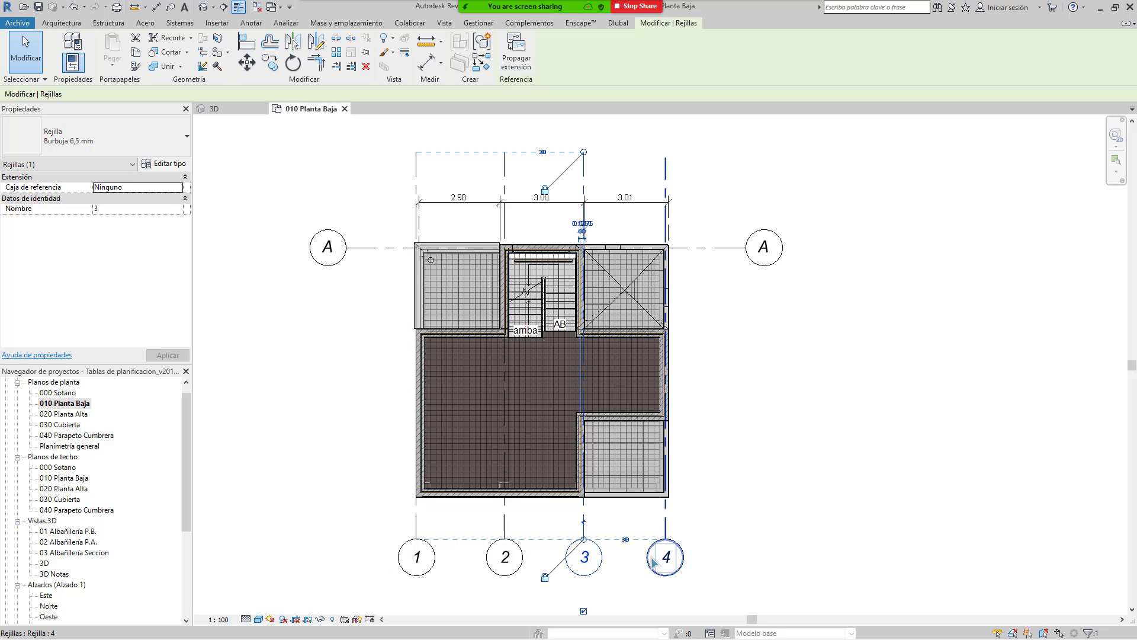
click(738, 523)
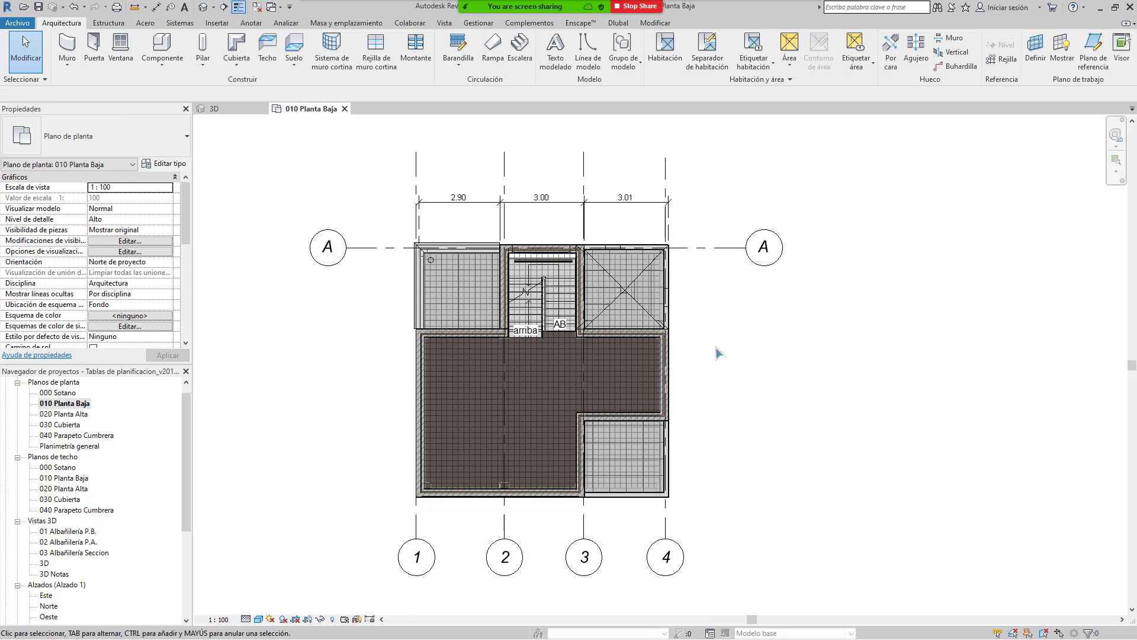
middle_drag(694, 311, 677, 380)
Step: Pan and zoom around the 010 Planta Baja plan to inspect the walls, stair and grid heads 1–4
mouse_move(401, 340)
middle_down()
mouse_move(431, 269)
mouse_move(382, 300)
middle_up()
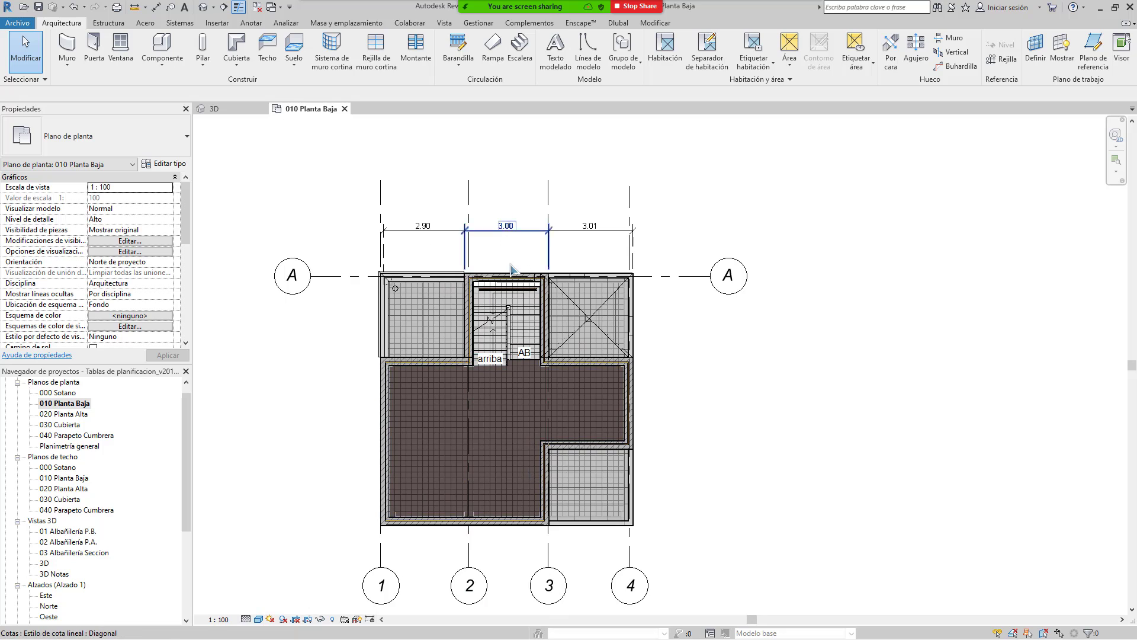
scroll(511, 270, up, 3)
scroll(547, 354, down, 2)
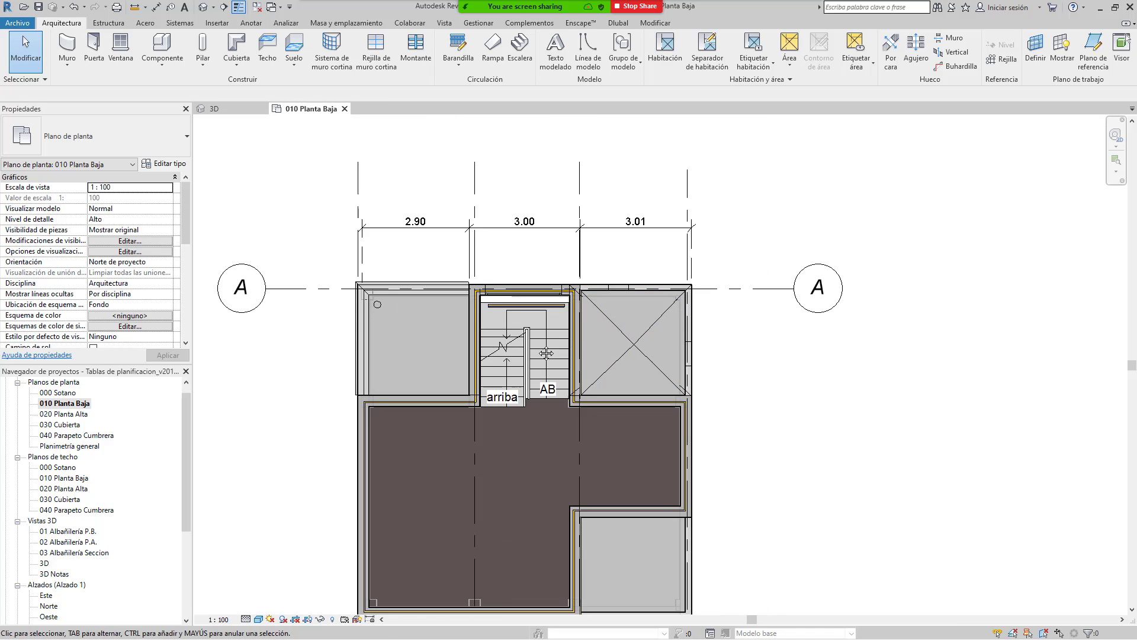
scroll(546, 354, down, 2)
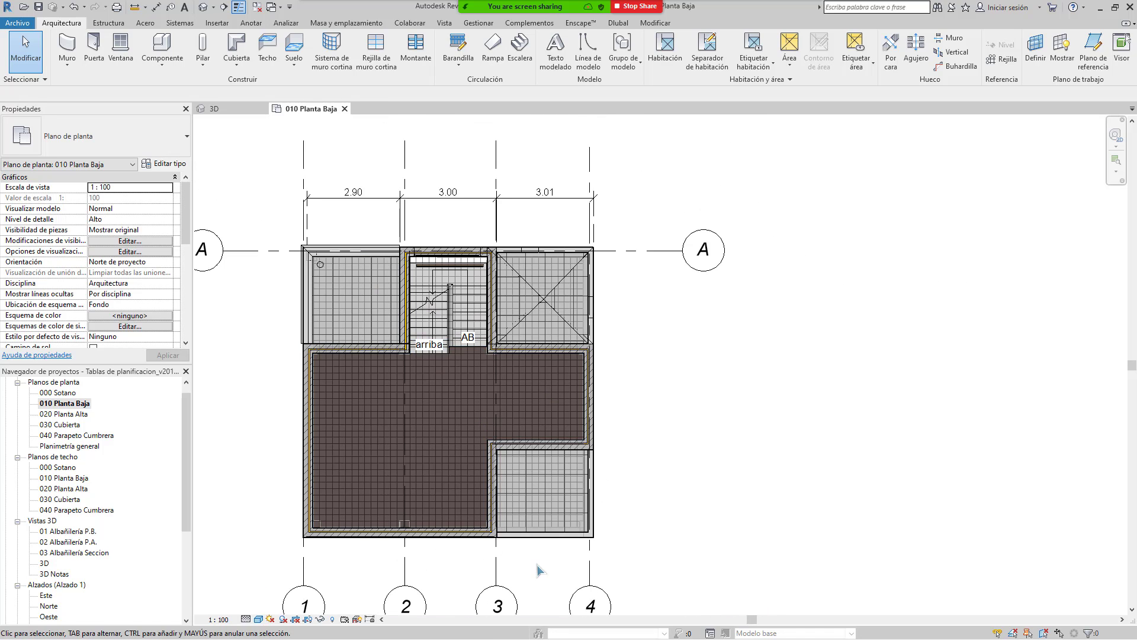
middle_drag(662, 436, 770, 486)
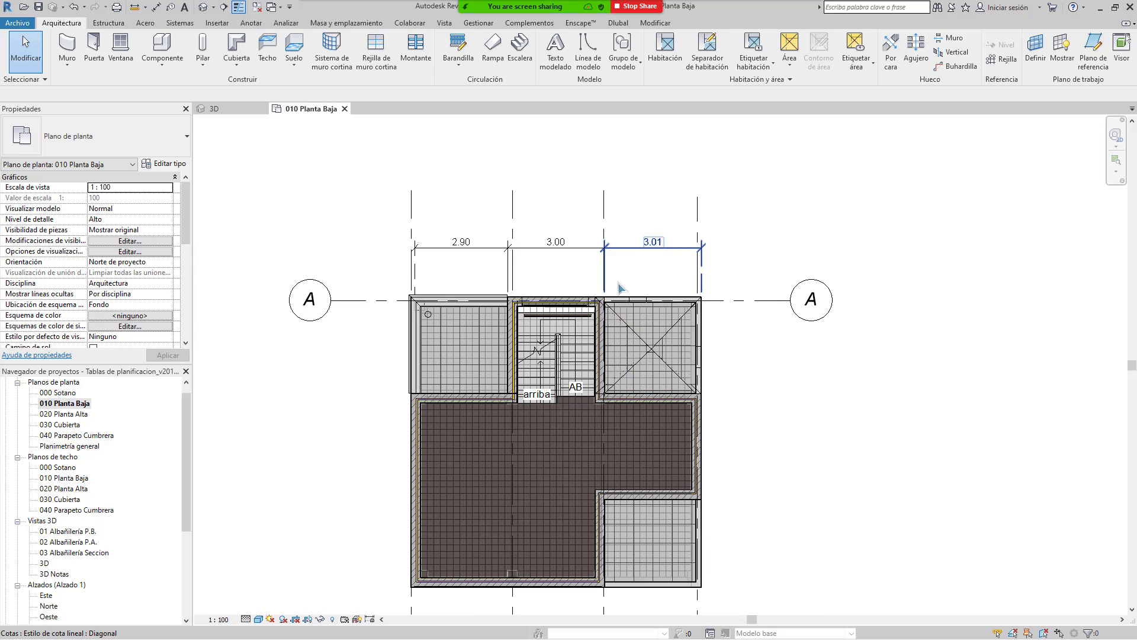
scroll(645, 289, up, 1)
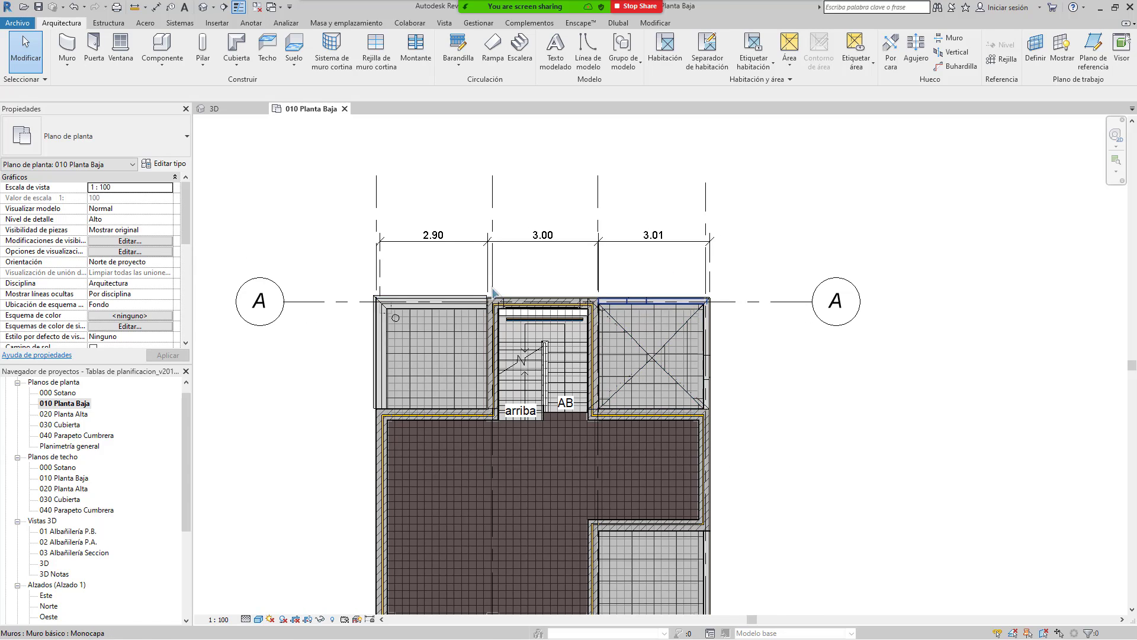
scroll(504, 286, up, 2)
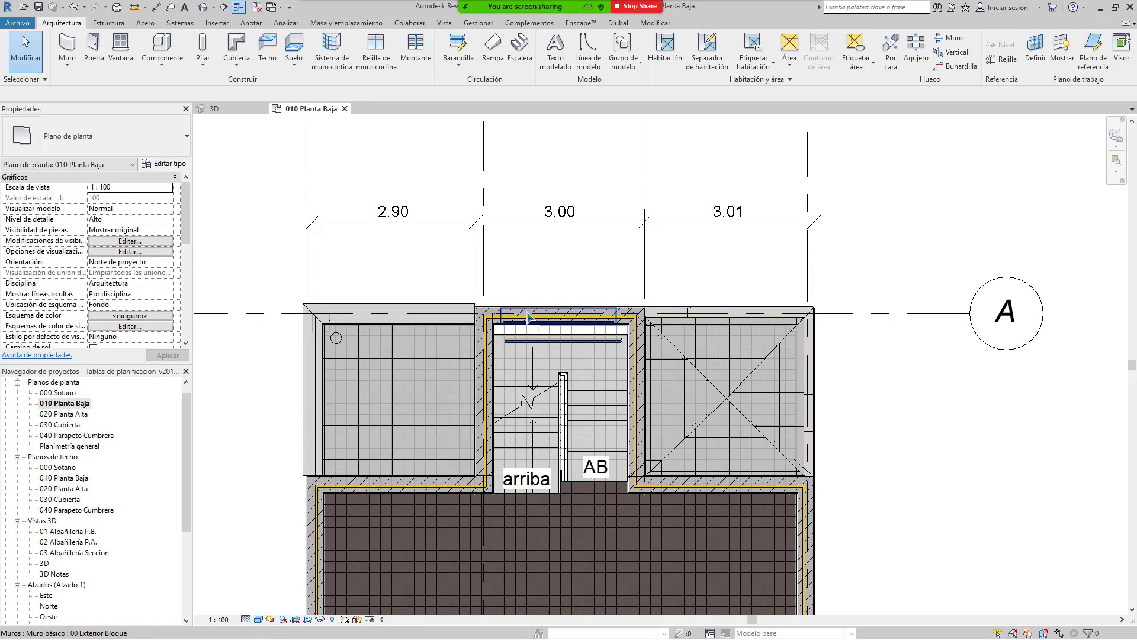
middle_drag(707, 324, 664, 353)
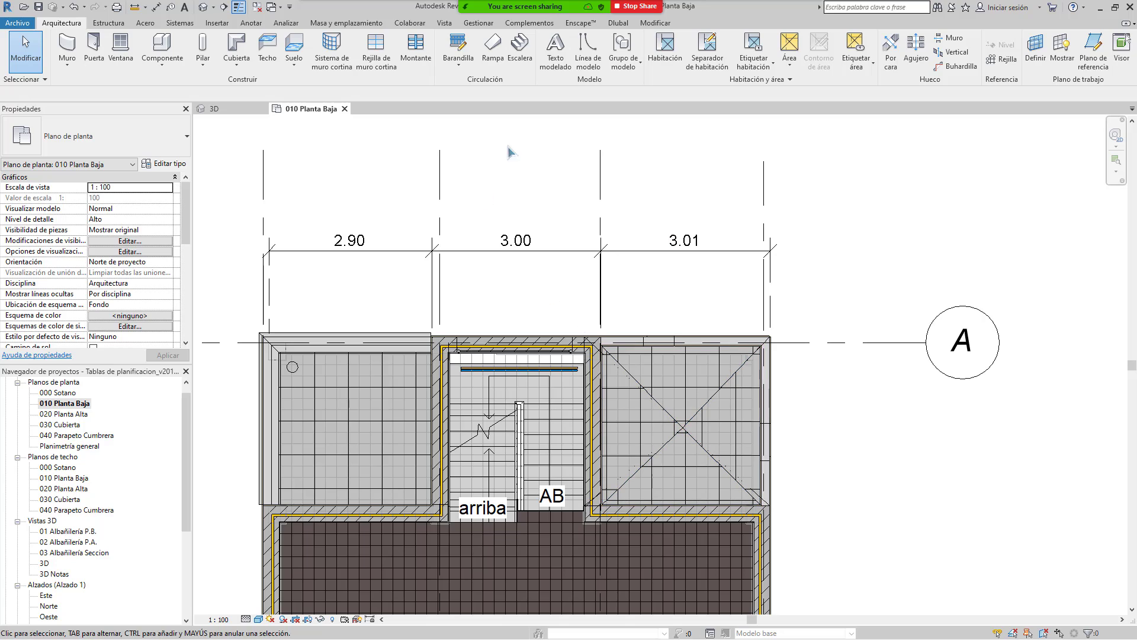
scroll(578, 310, down, 2)
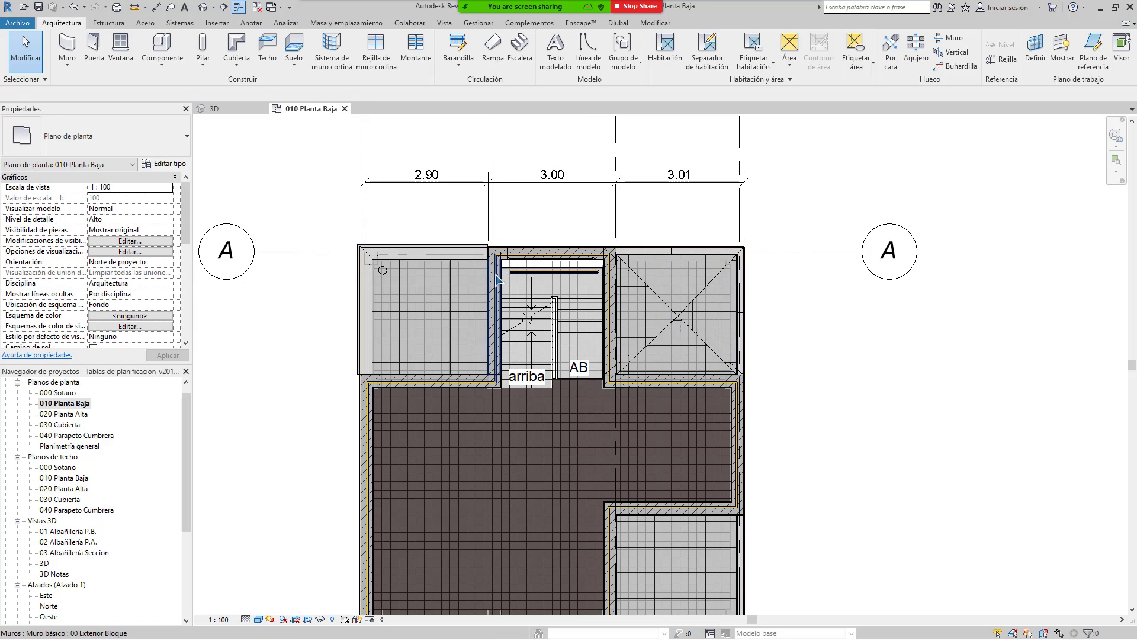
scroll(742, 253, down, 1)
middle_drag(650, 240, 626, 211)
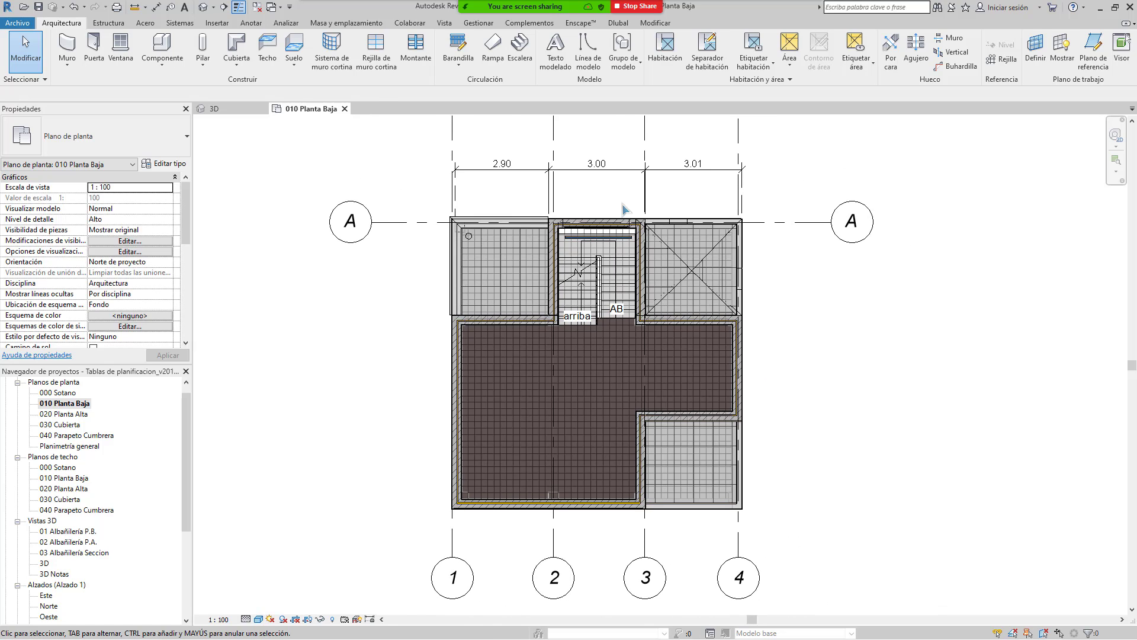
scroll(626, 207, down, 1)
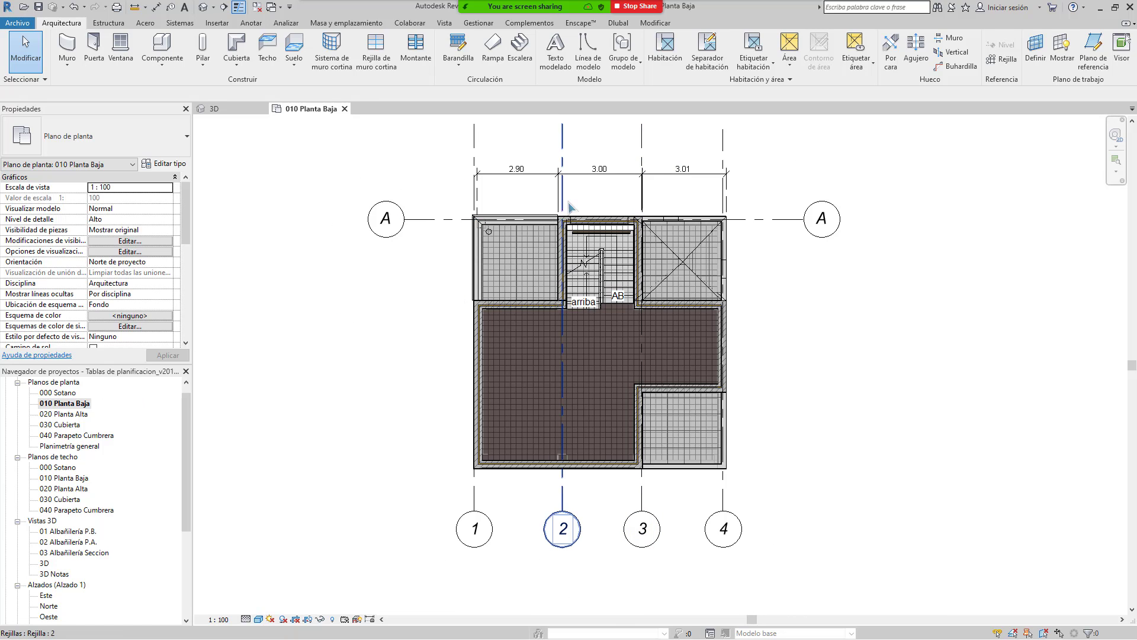
scroll(567, 208, up, 1)
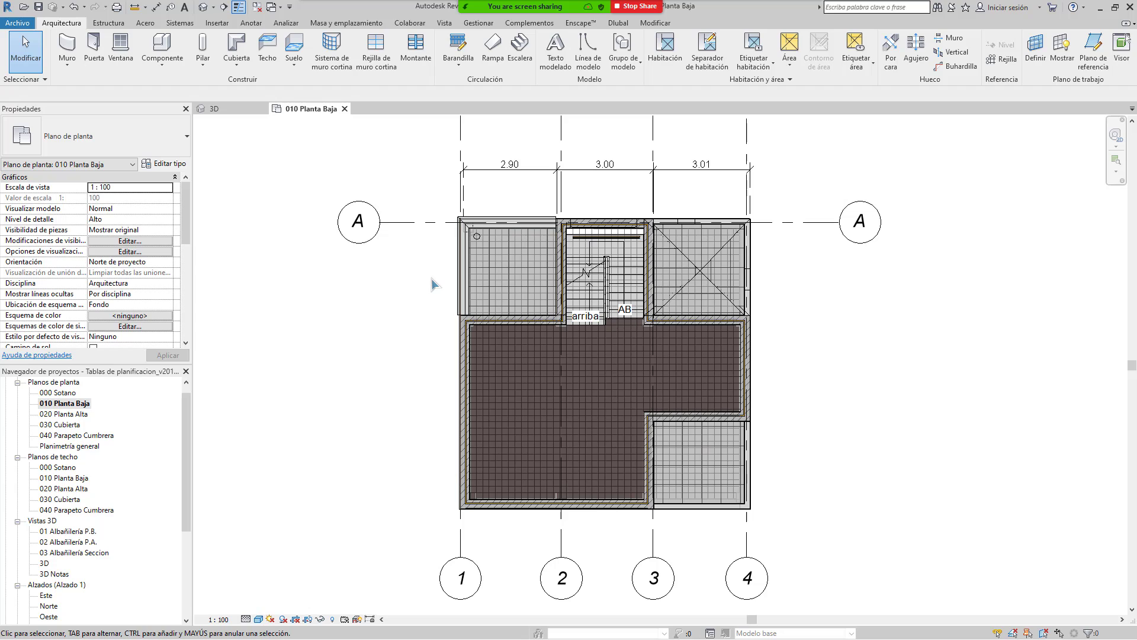
middle_drag(466, 183, 440, 279)
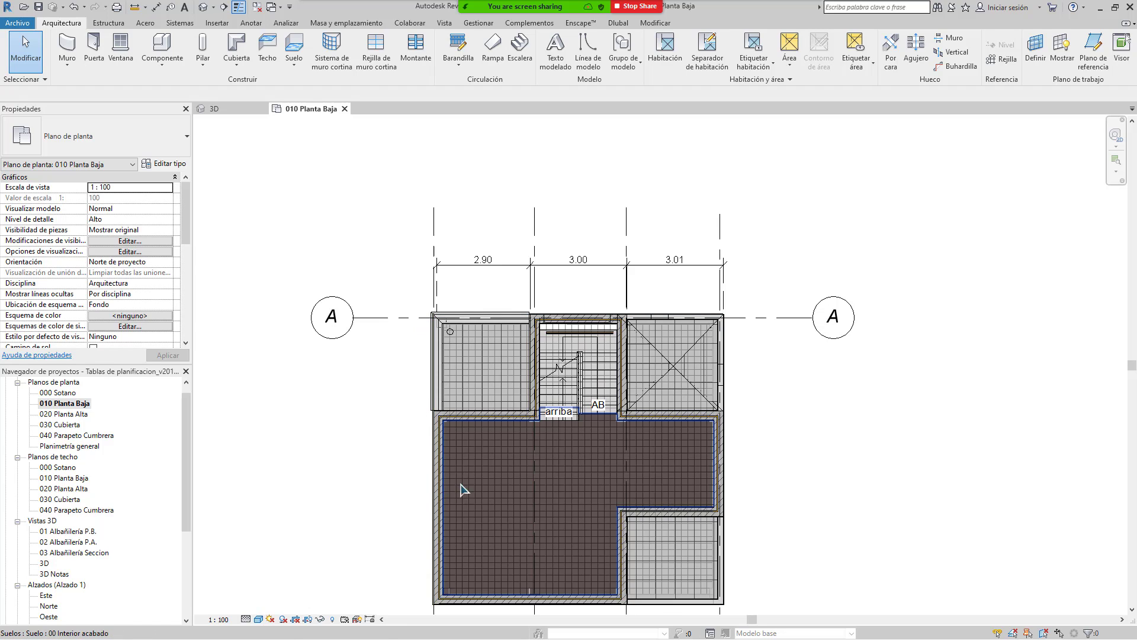
middle_drag(604, 546, 629, 450)
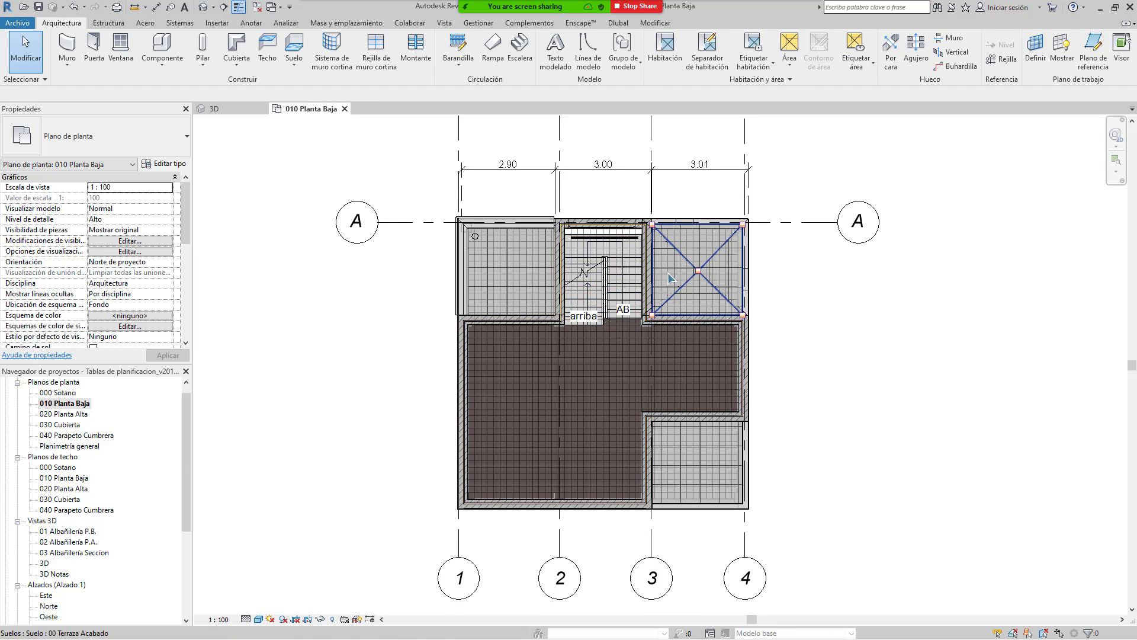
middle_drag(675, 276, 603, 265)
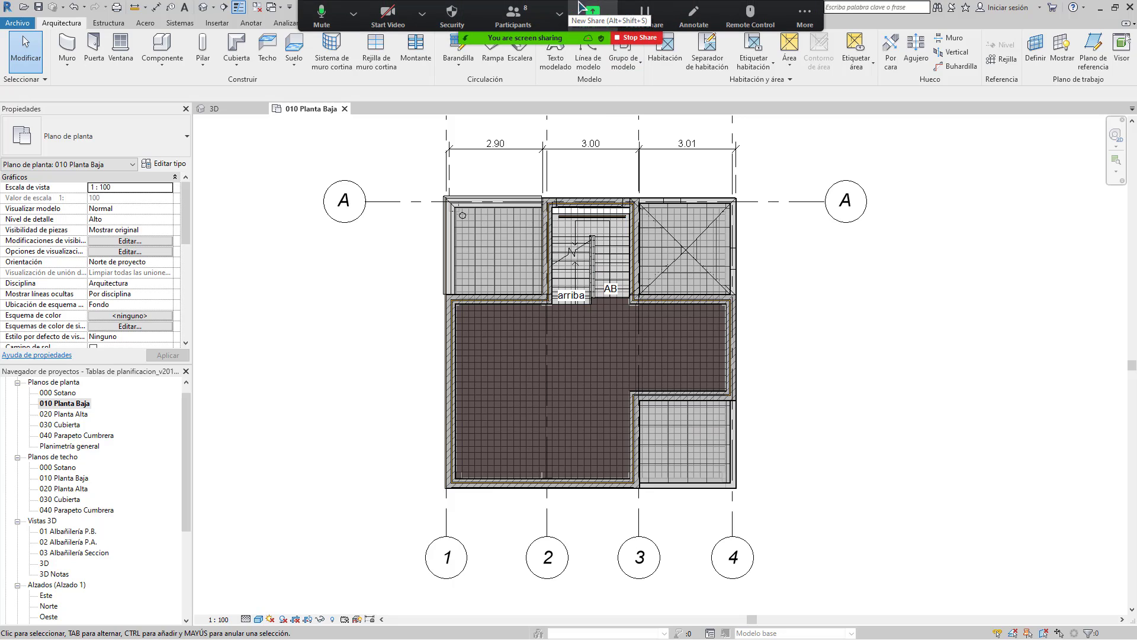
Step: Switch the screen share to the TABLA 1.txt Excel window
click(594, 11)
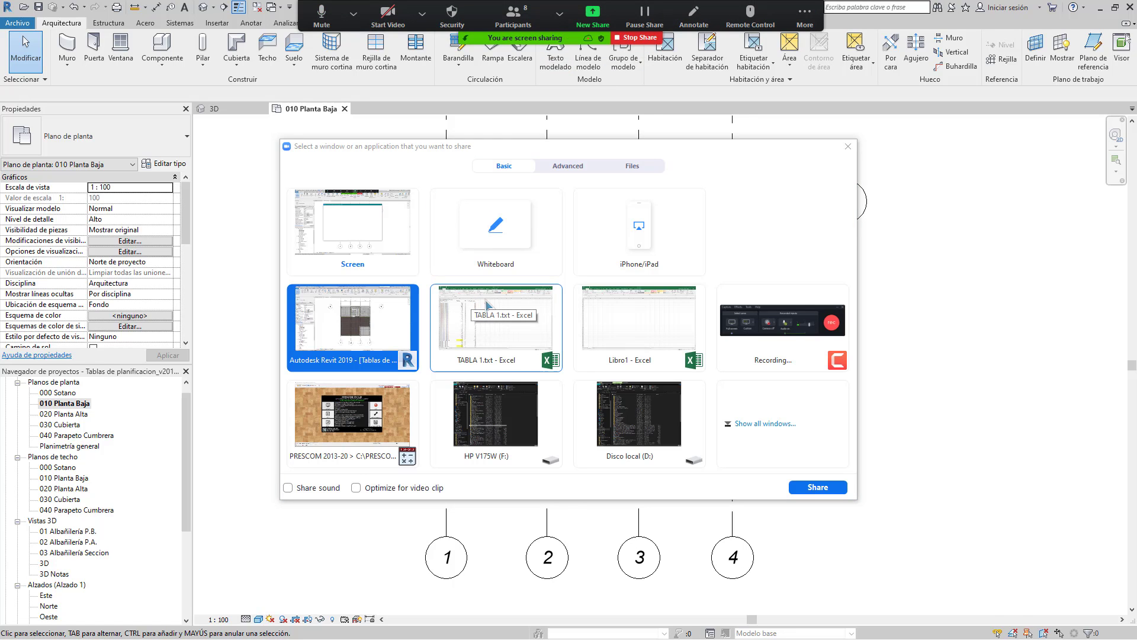
double_click(489, 303)
click(112, 214)
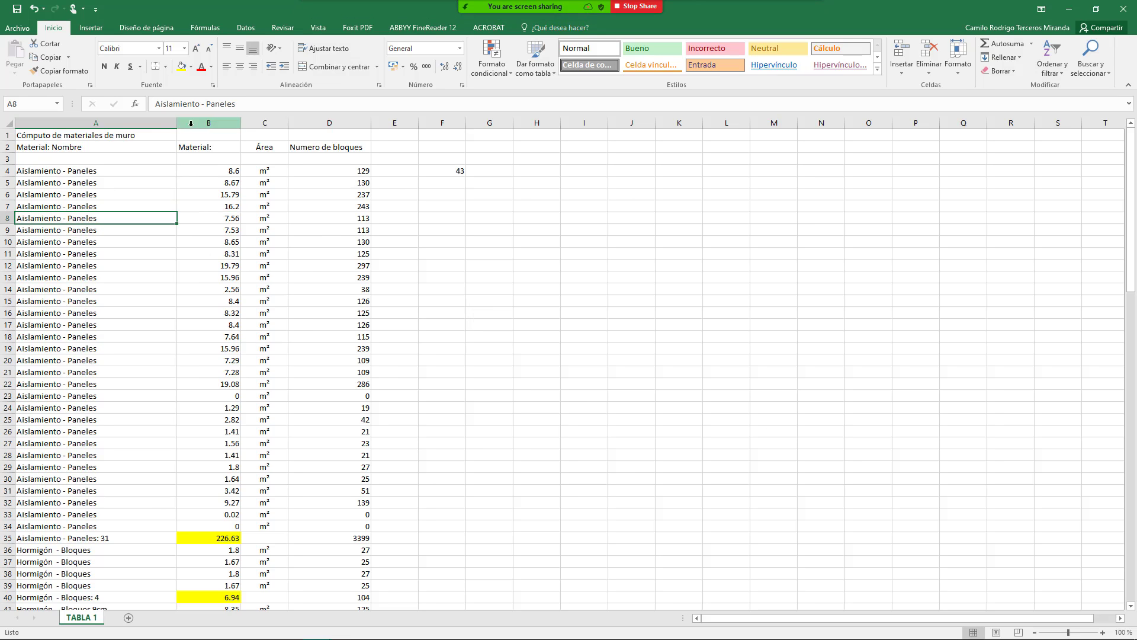
Step: Highlight the material names A4:A24, then share the Revit floor-plan window instead
click(136, 199)
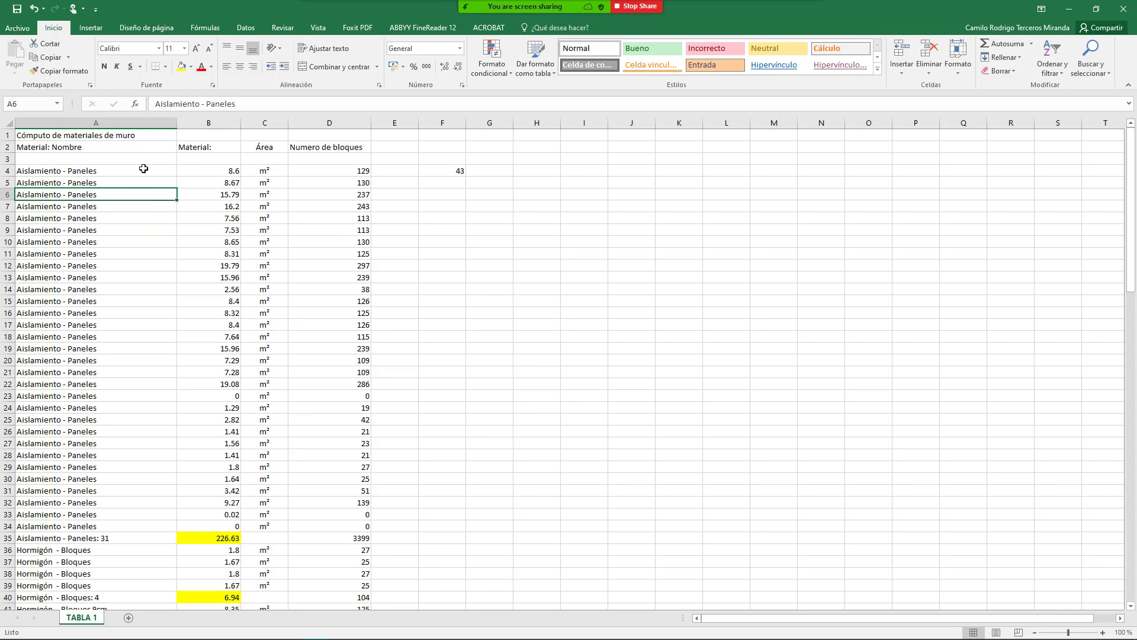
drag(143, 168, 83, 355)
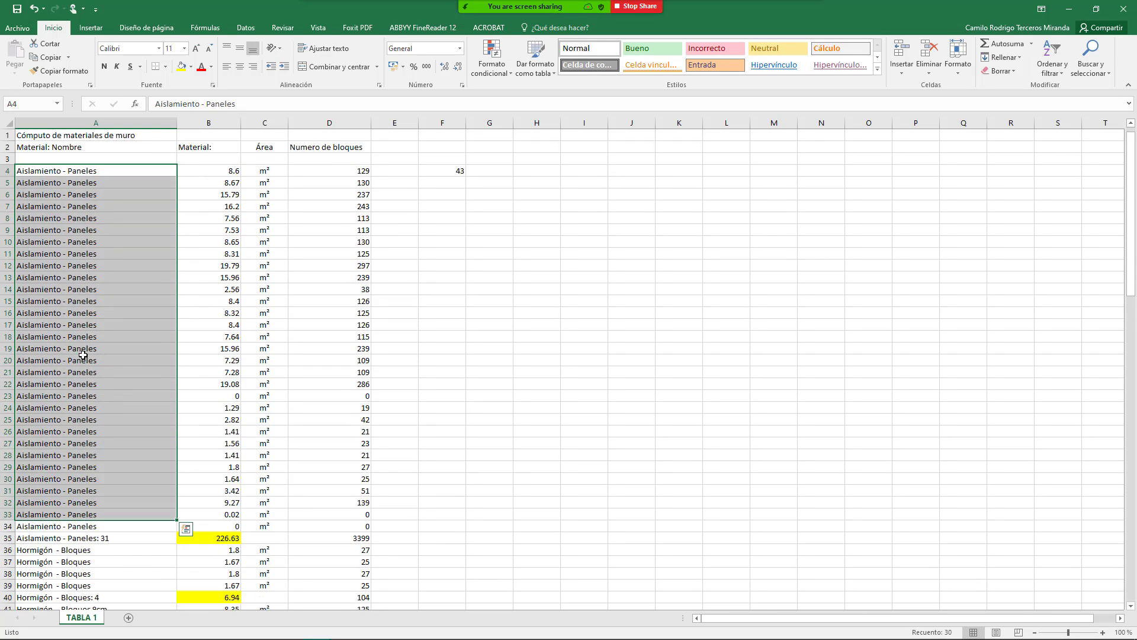
click(98, 209)
drag(145, 171, 135, 517)
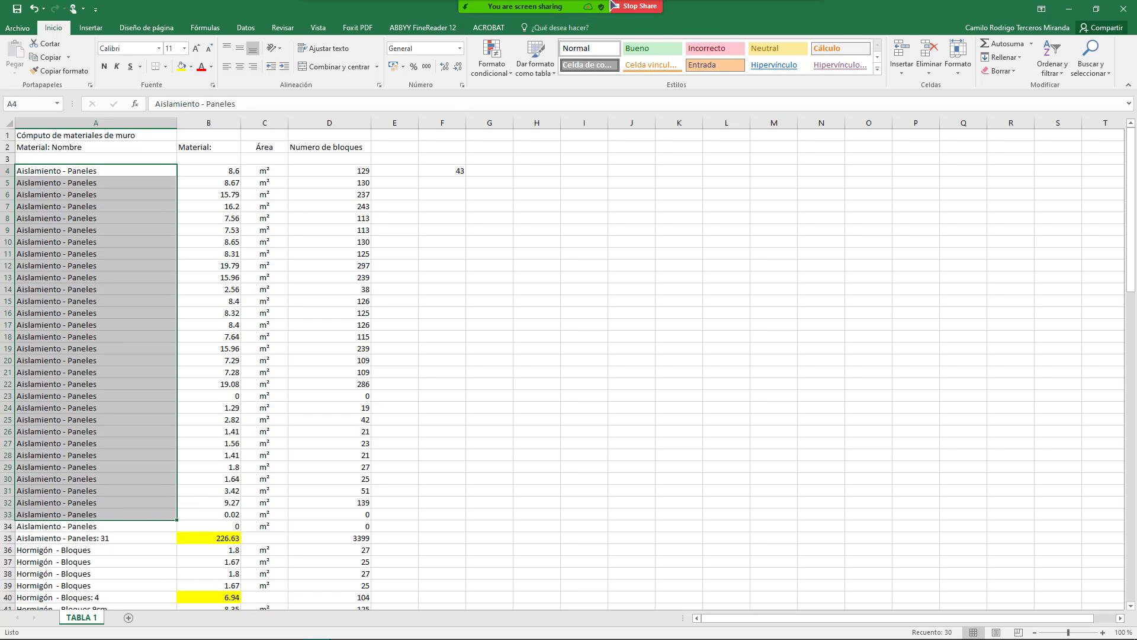
click(593, 12)
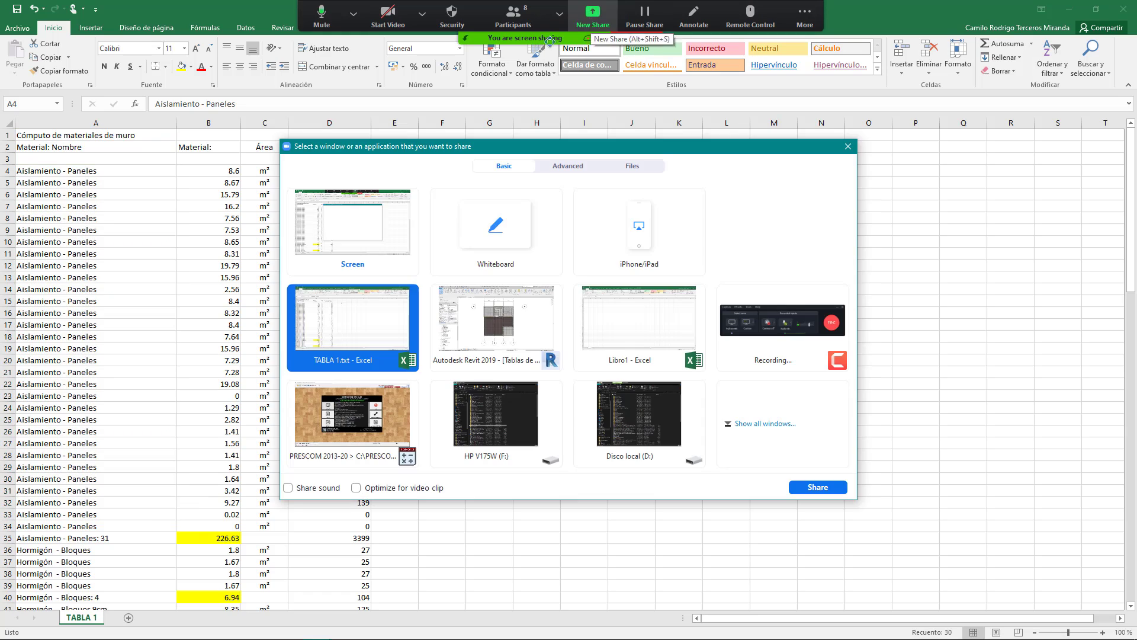
double_click(501, 338)
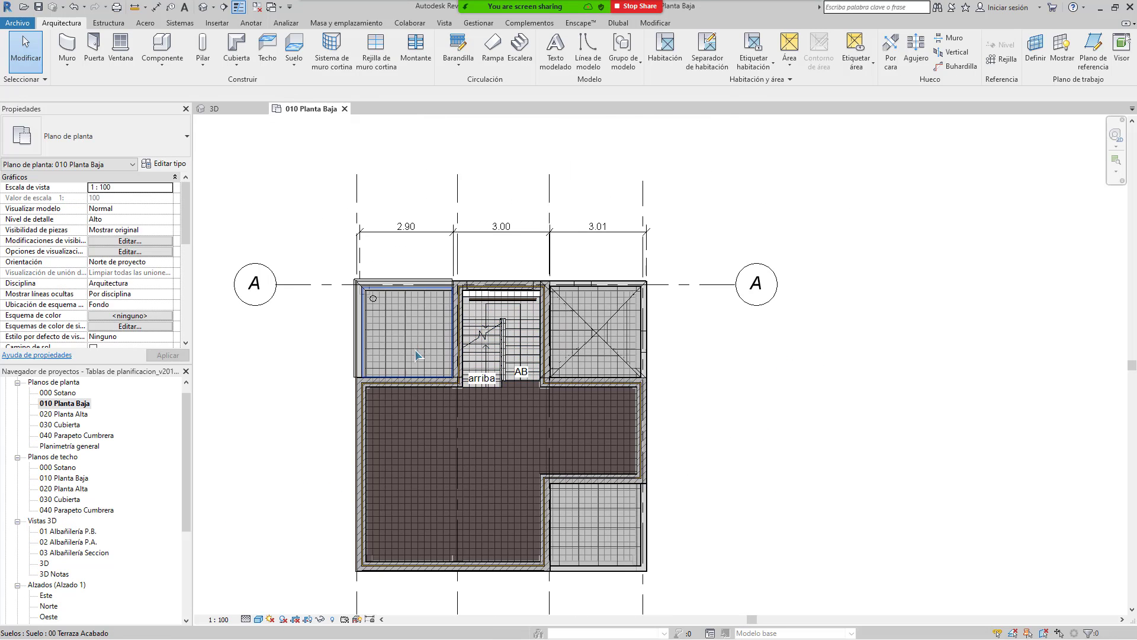
Step: Pan and zoom around the ground-floor plan's stairs, walls and grid bubbles 1–4
middle_drag(416, 356, 512, 256)
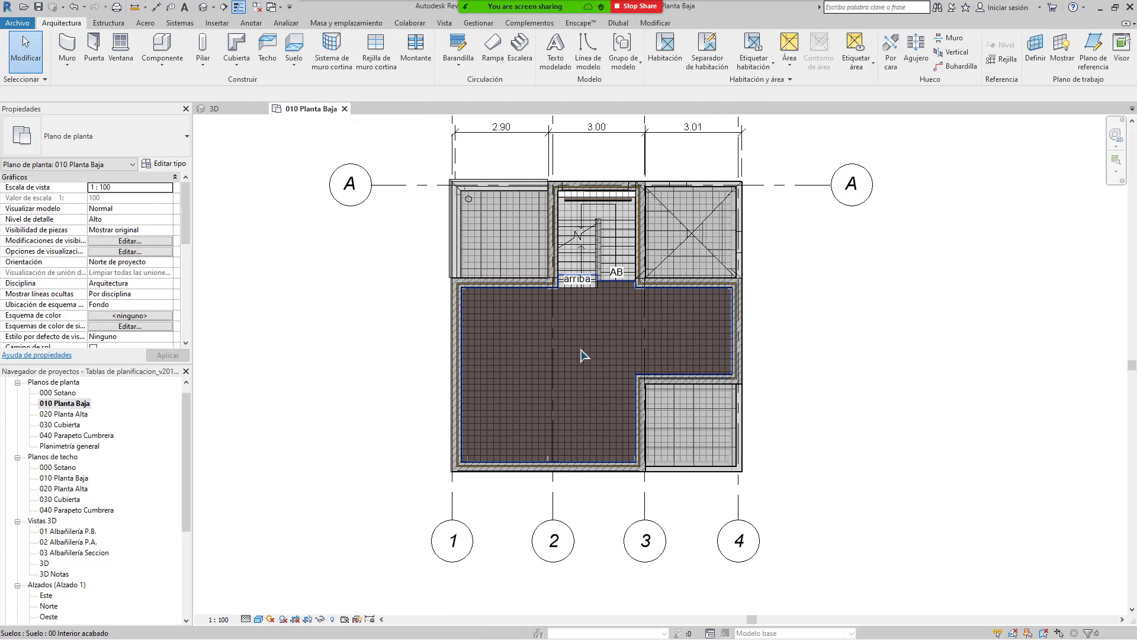
middle_drag(584, 354, 544, 406)
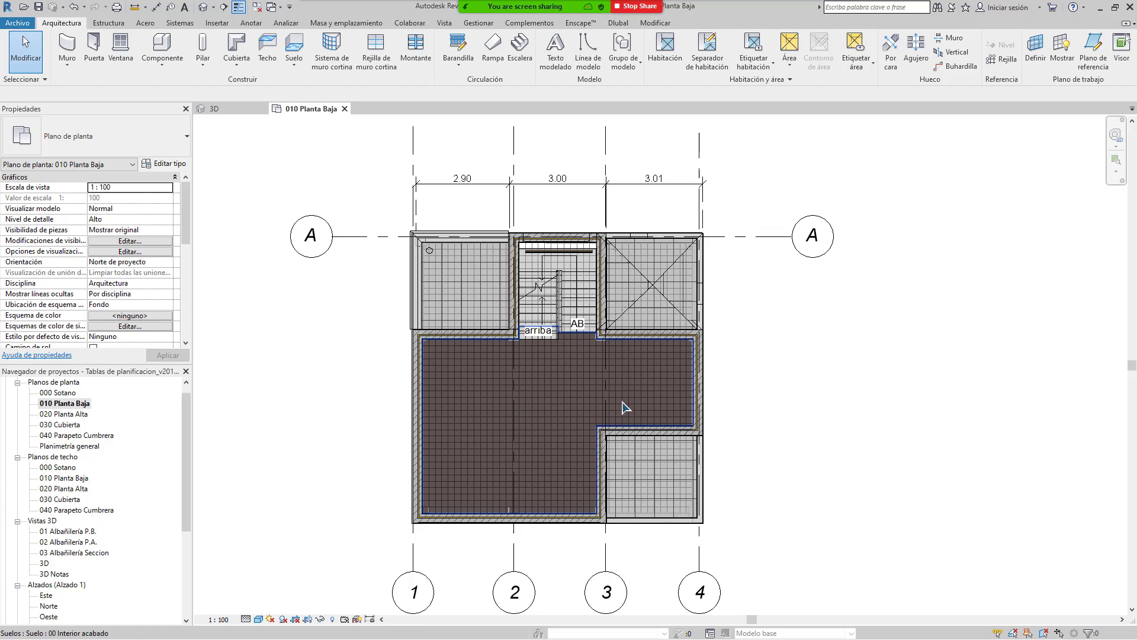
middle_drag(559, 315, 616, 281)
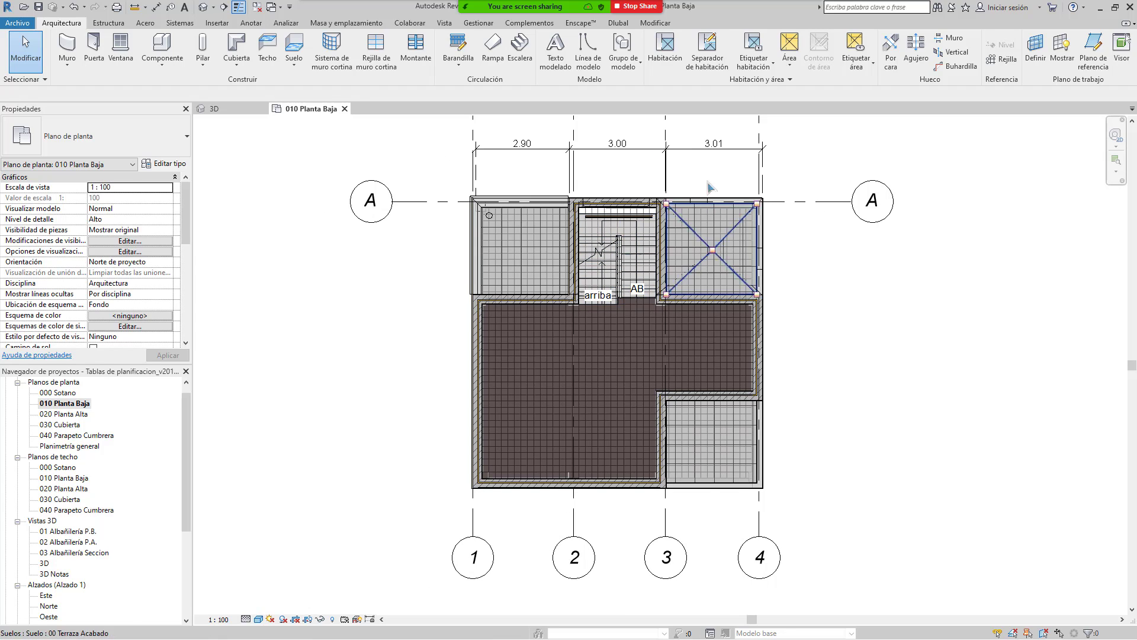
middle_drag(581, 176, 537, 202)
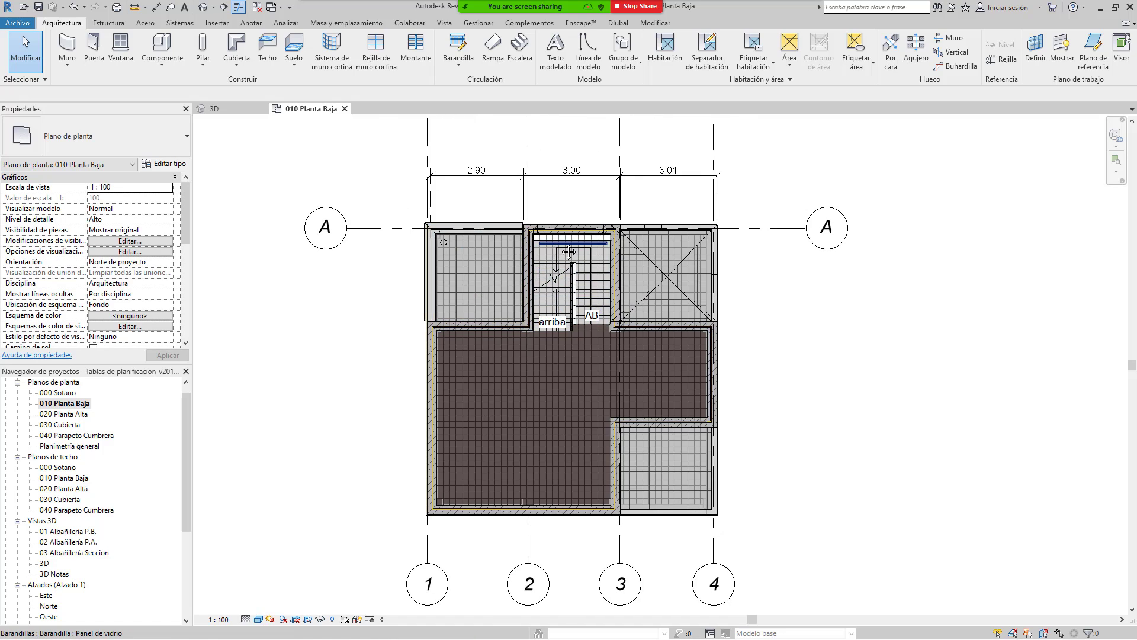
middle_drag(568, 249, 622, 308)
scroll(622, 274, down, 1)
middle_drag(600, 270, 508, 231)
middle_drag(547, 261, 593, 246)
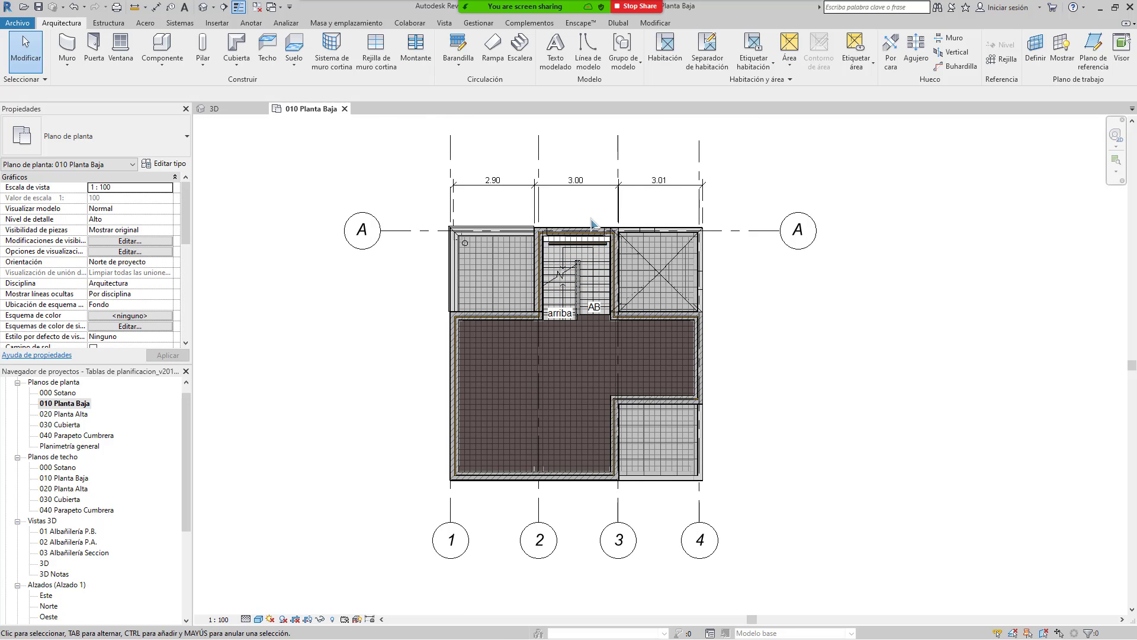
scroll(597, 252, up, 1)
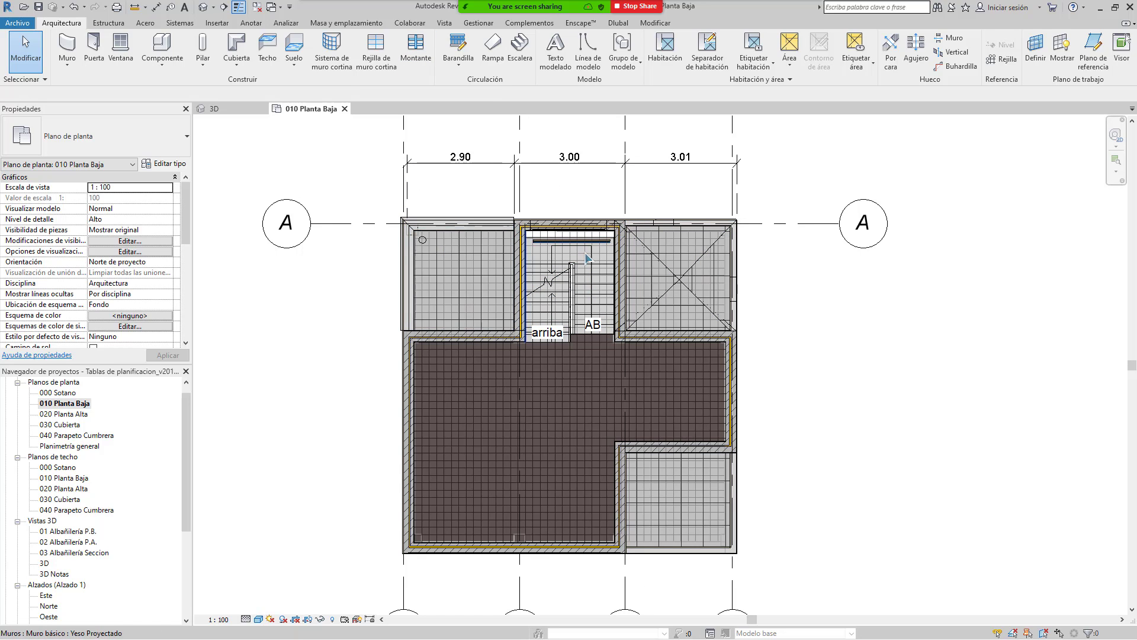
scroll(500, 397, down, 1)
mouse_move(500, 396)
middle_down()
mouse_move(619, 329)
mouse_move(526, 379)
middle_up()
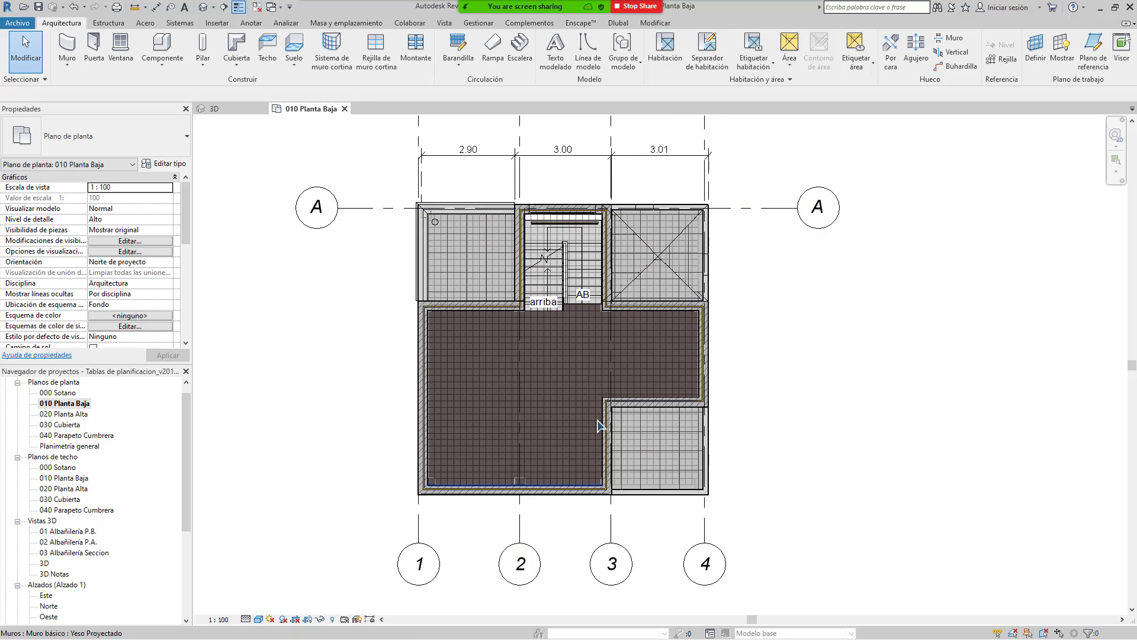
middle_drag(555, 266, 573, 283)
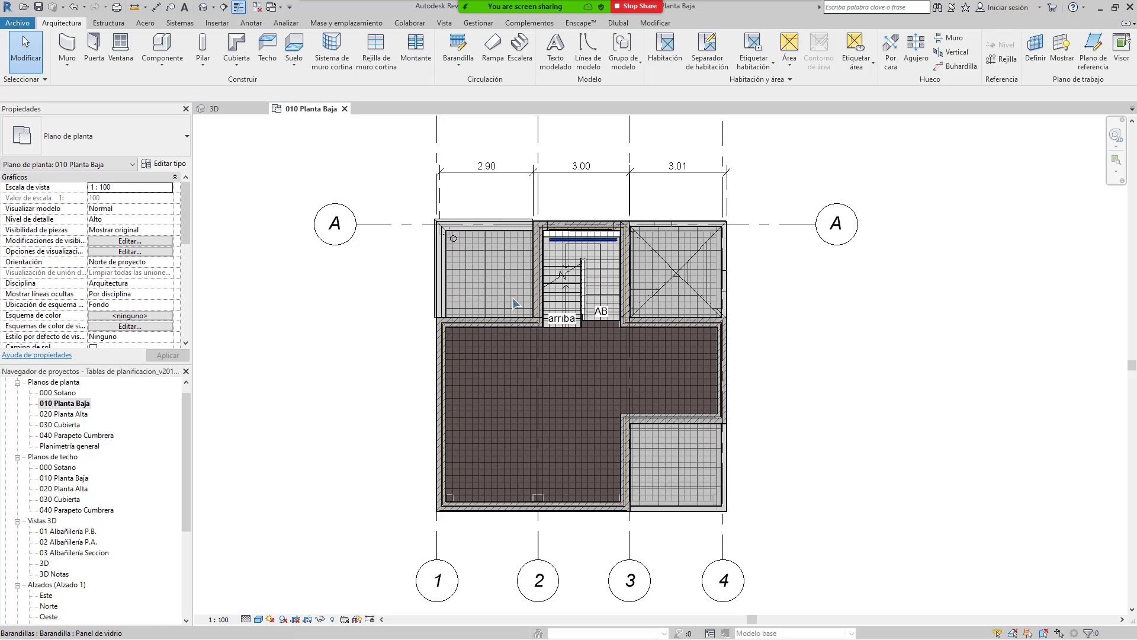
middle_drag(569, 289, 613, 296)
scroll(613, 296, down, 2)
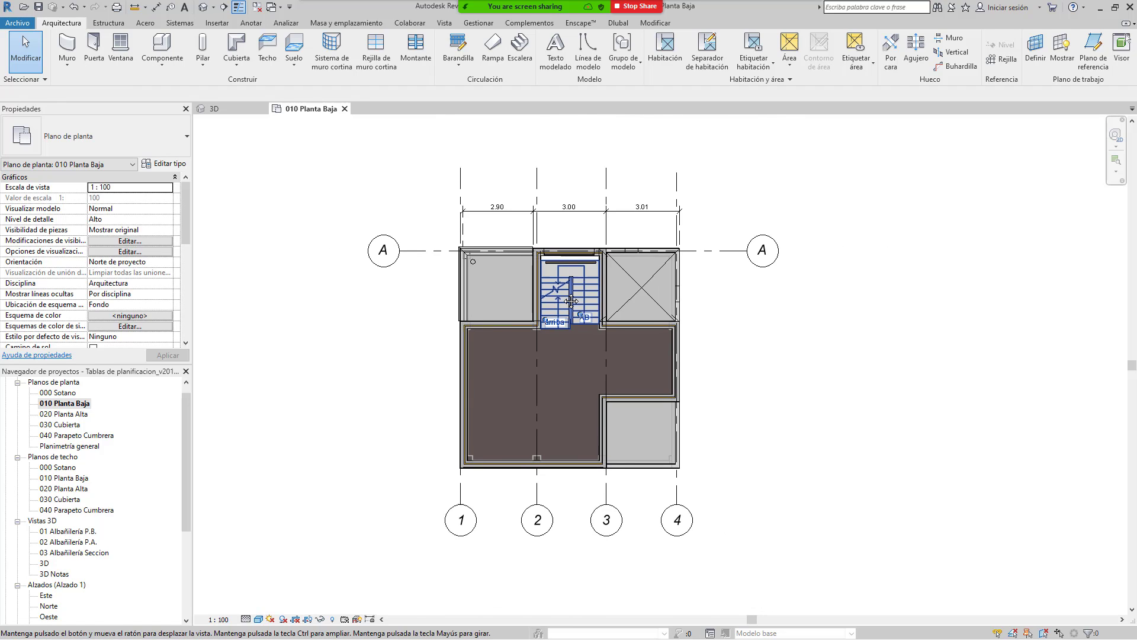
scroll(603, 259, up, 1)
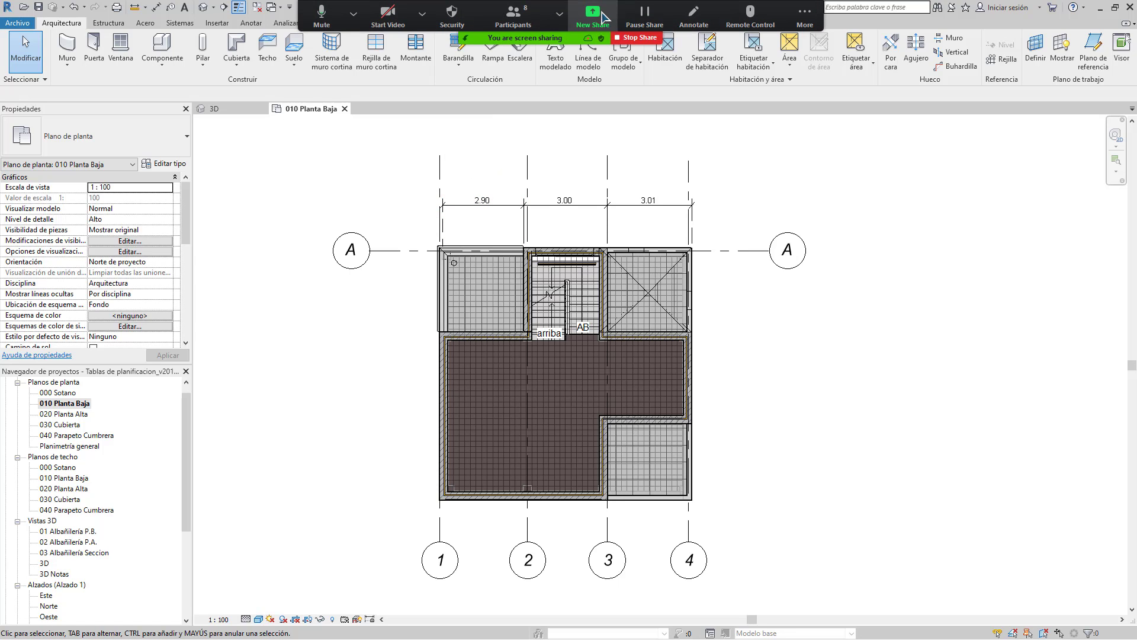
Step: Switch the screen share back to the TABLA 1 Excel quantities sheet
click(603, 17)
double_click(452, 373)
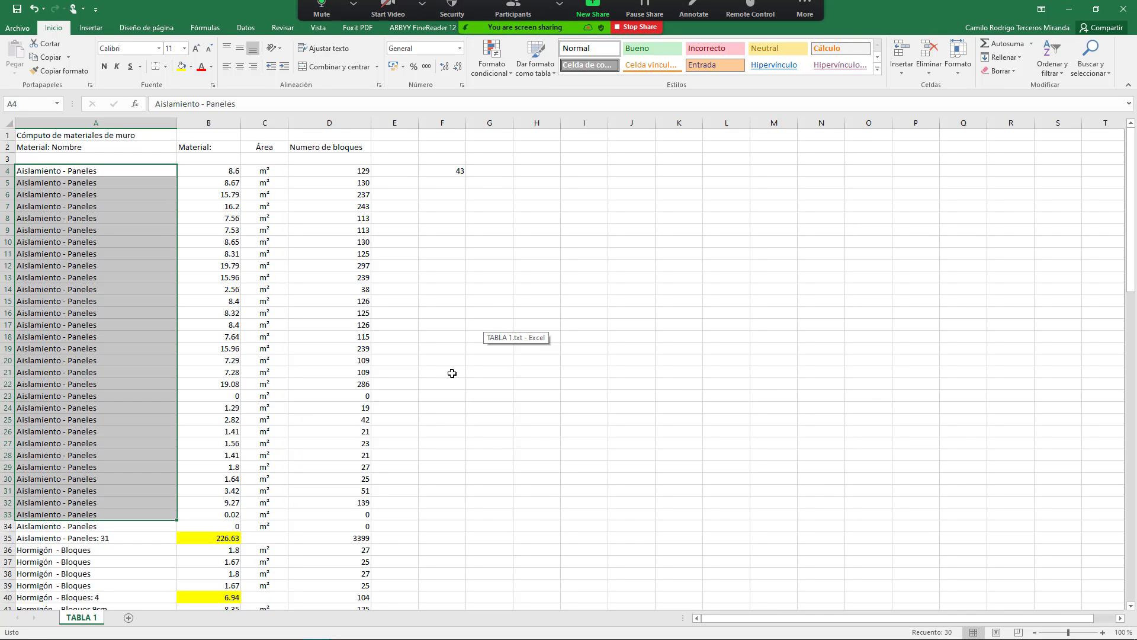
scroll(297, 460, down, 5)
click(264, 372)
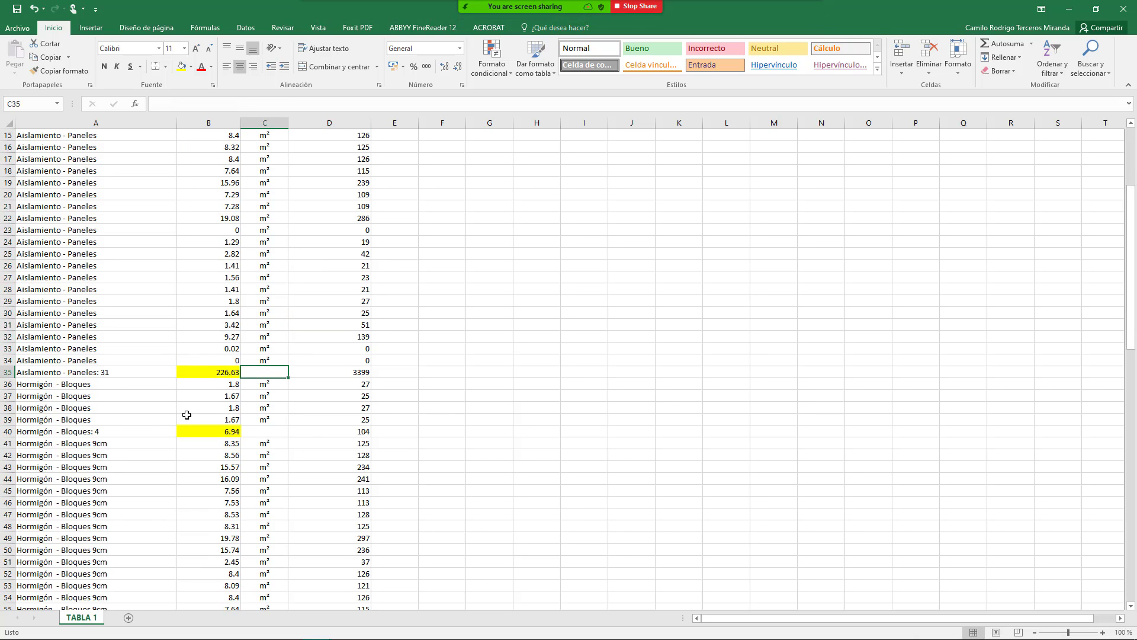
scroll(178, 408, up, 5)
drag(120, 196, 204, 418)
click(189, 230)
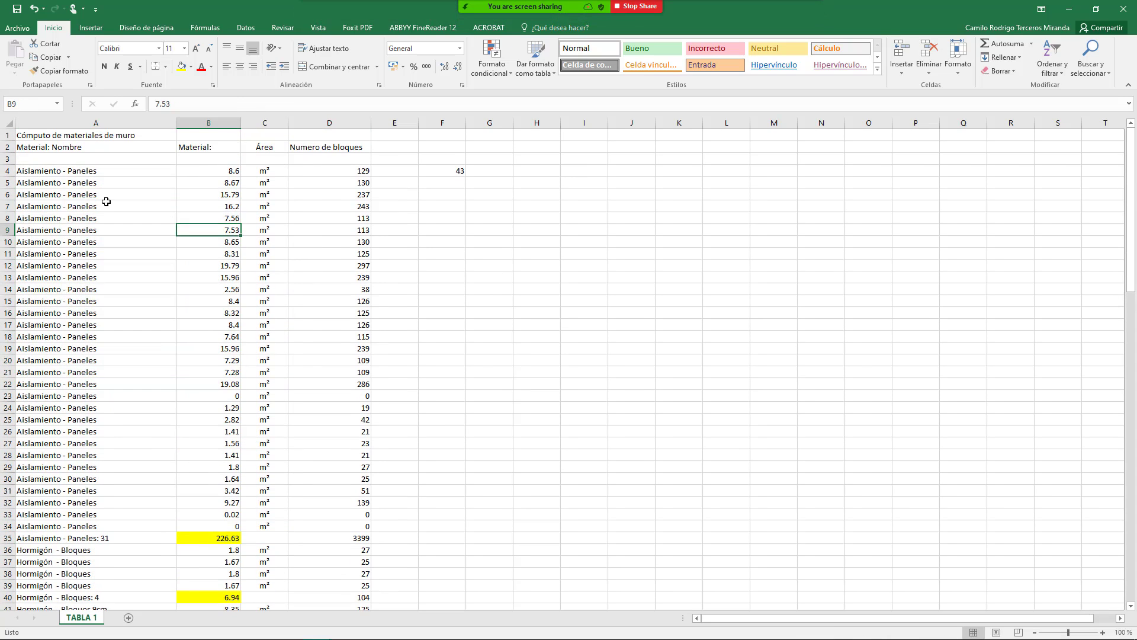
drag(106, 182, 157, 469)
scroll(173, 431, down, 6)
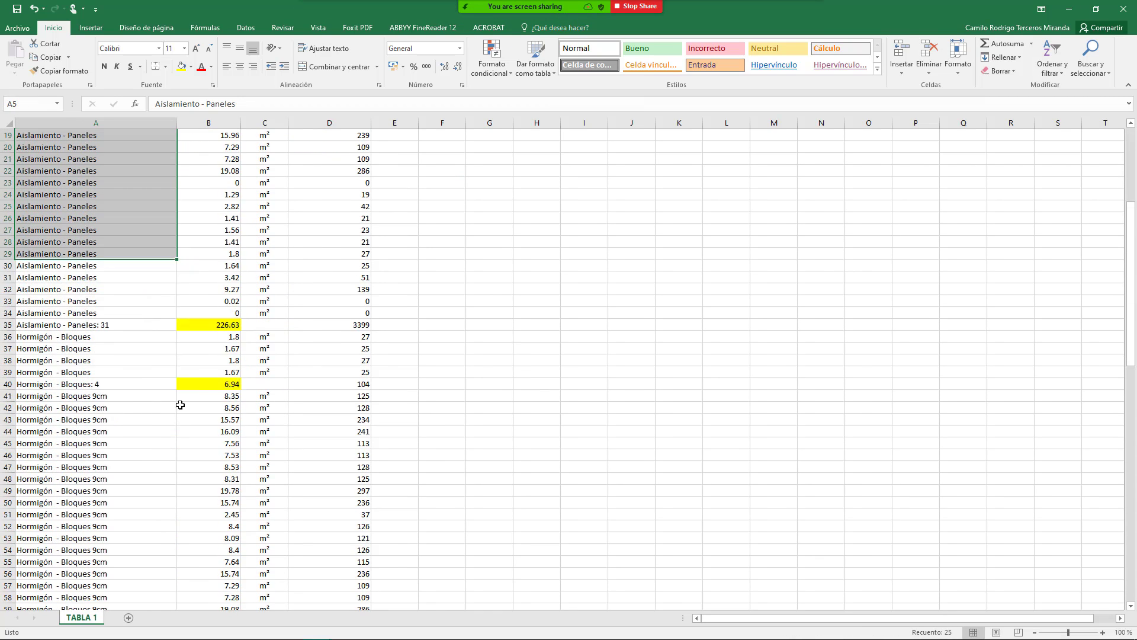
scroll(180, 405, down, 7)
click(190, 276)
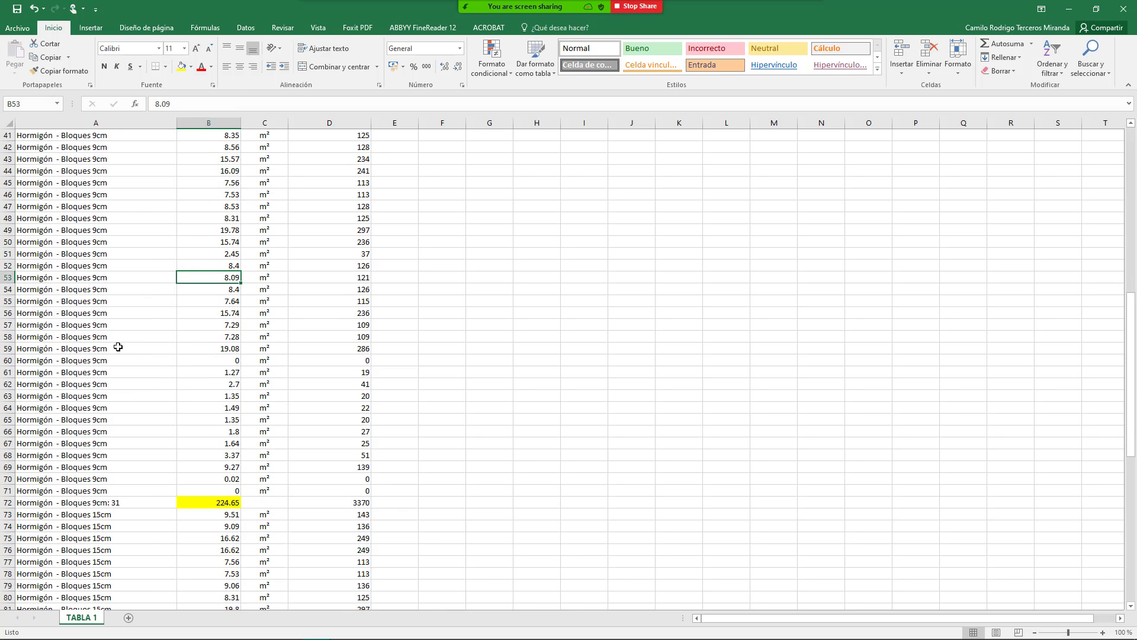
scroll(125, 344, up, 13)
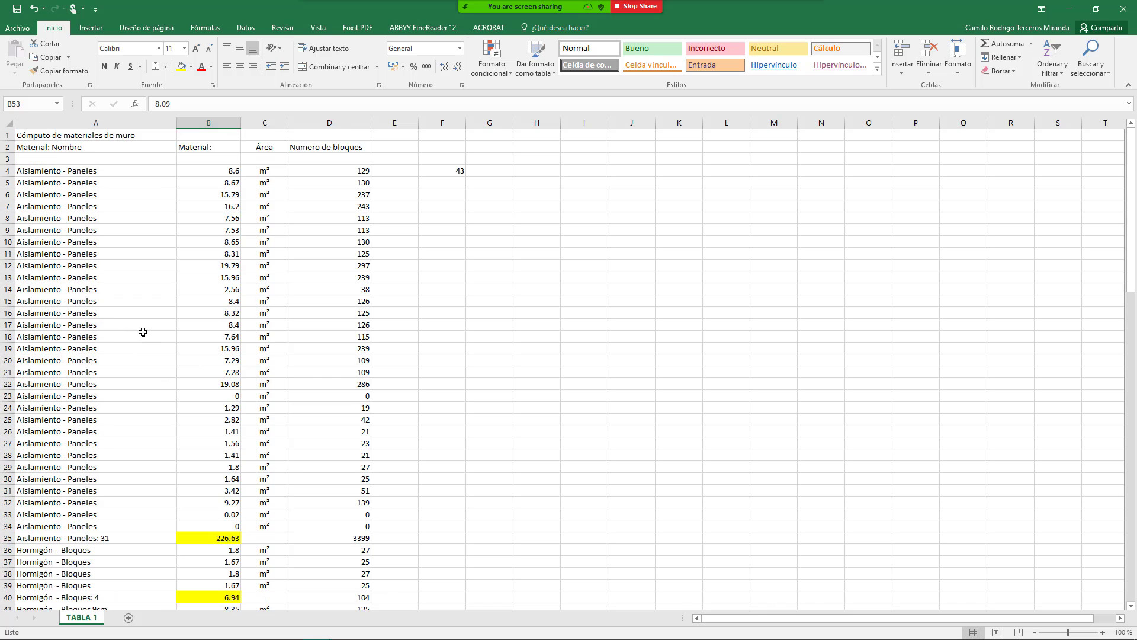
scroll(142, 330, down, 20)
scroll(145, 330, down, 9)
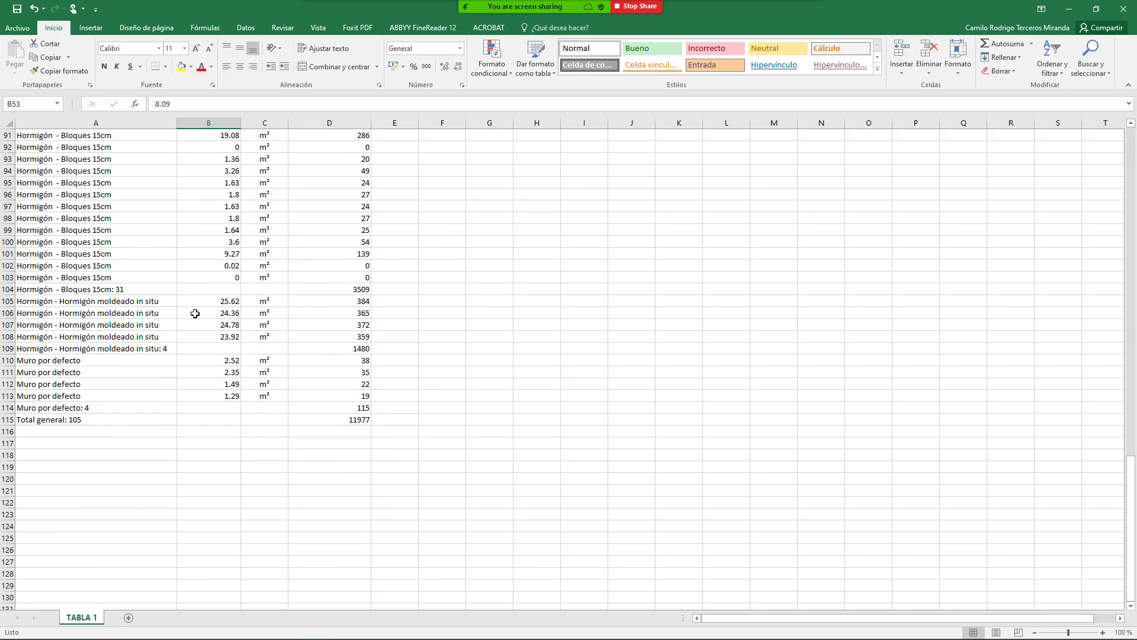
scroll(199, 311, up, 17)
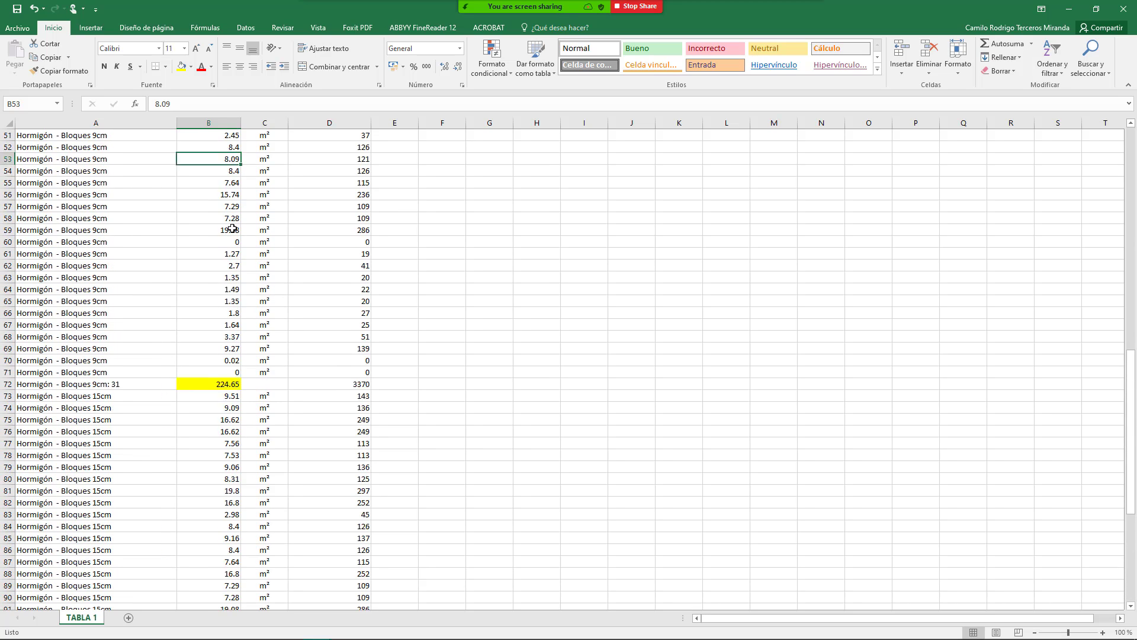
scroll(232, 228, up, 11)
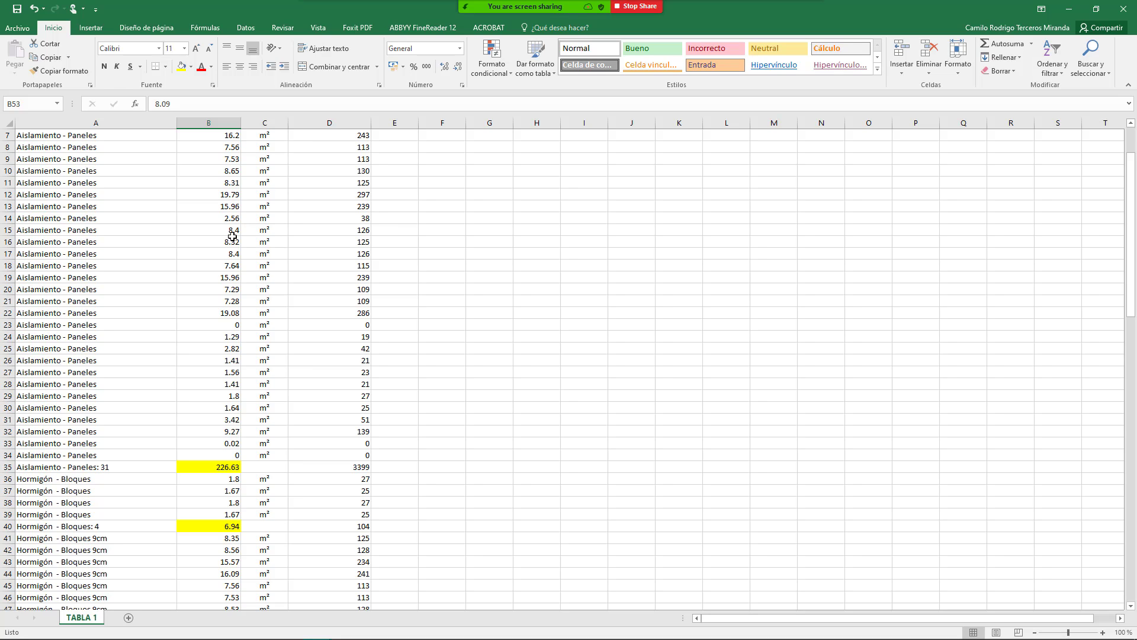
scroll(249, 258, up, 2)
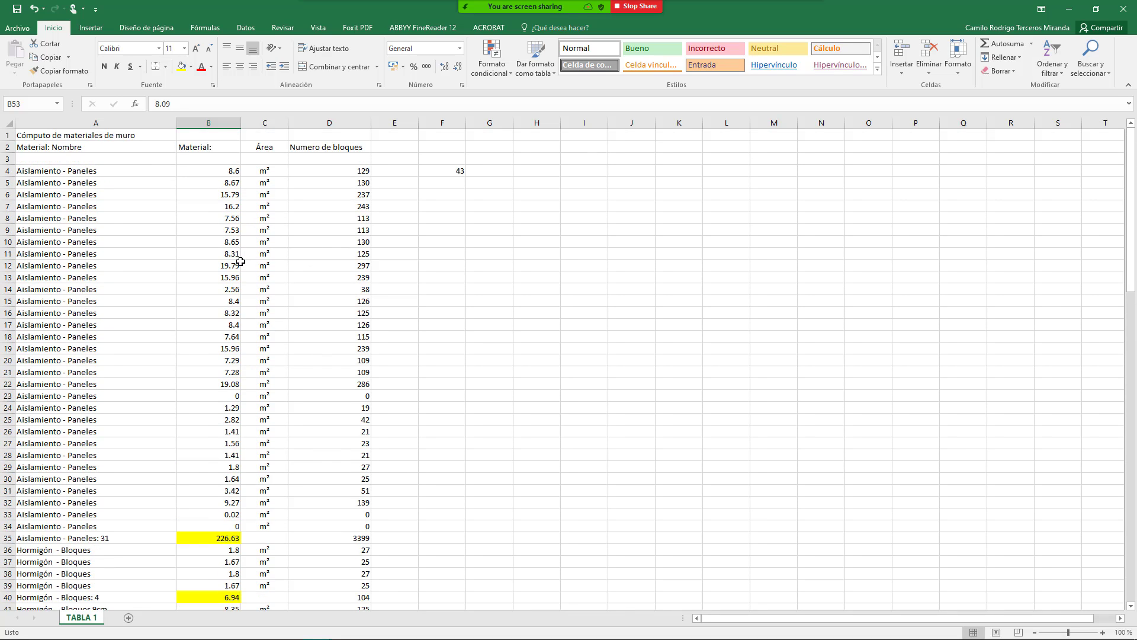
scroll(207, 237, down, 1)
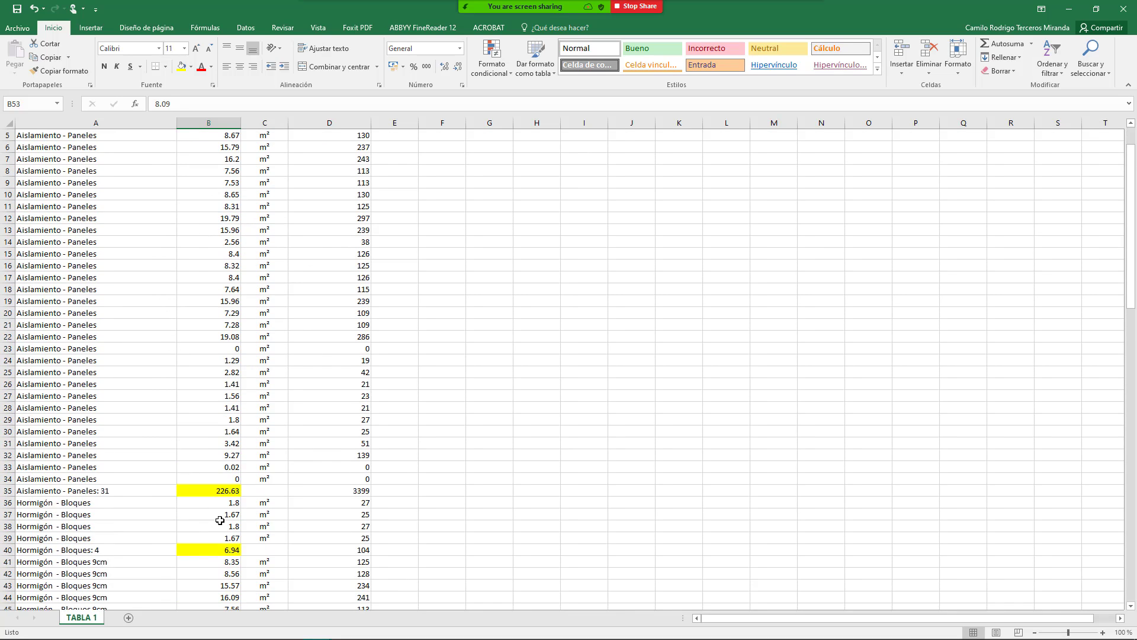
scroll(231, 475, down, 2)
click(233, 409)
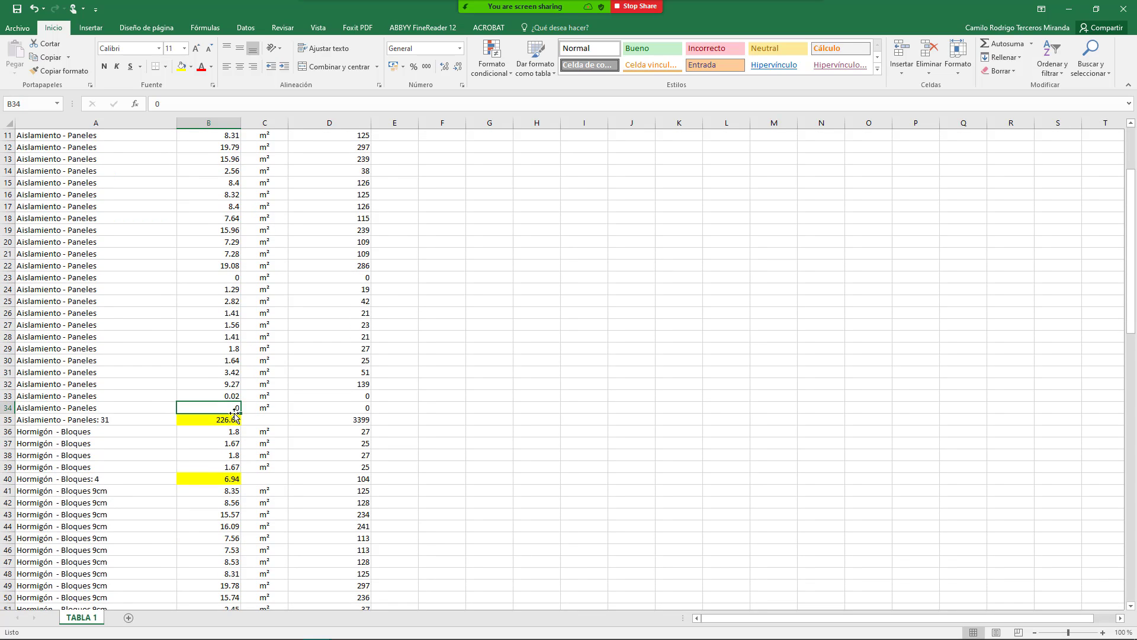
click(208, 418)
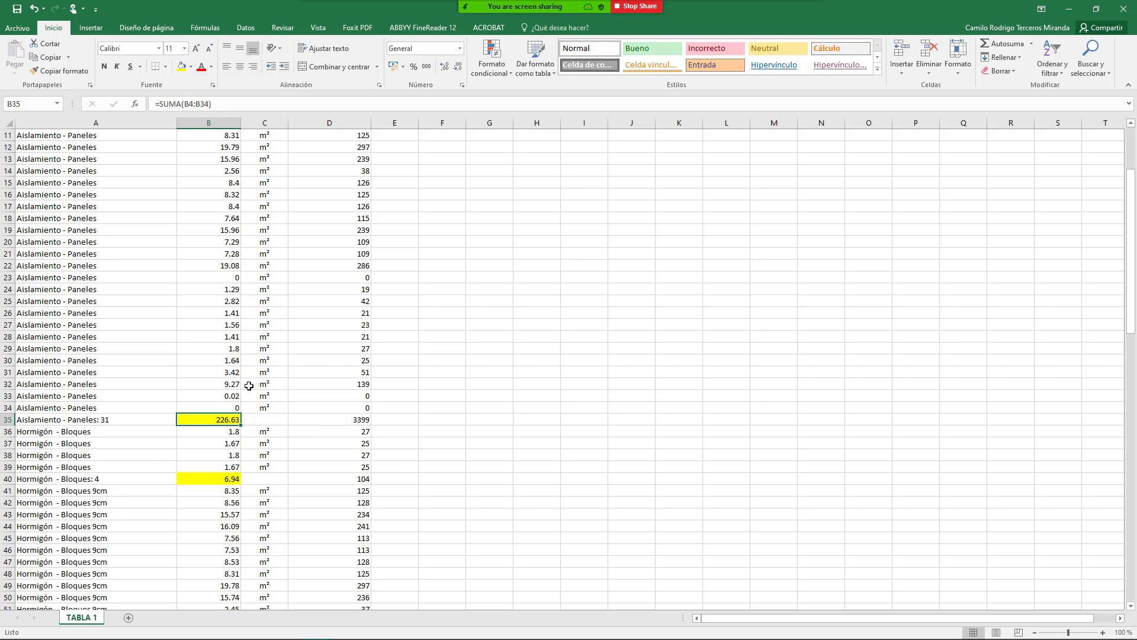
scroll(265, 378, up, 4)
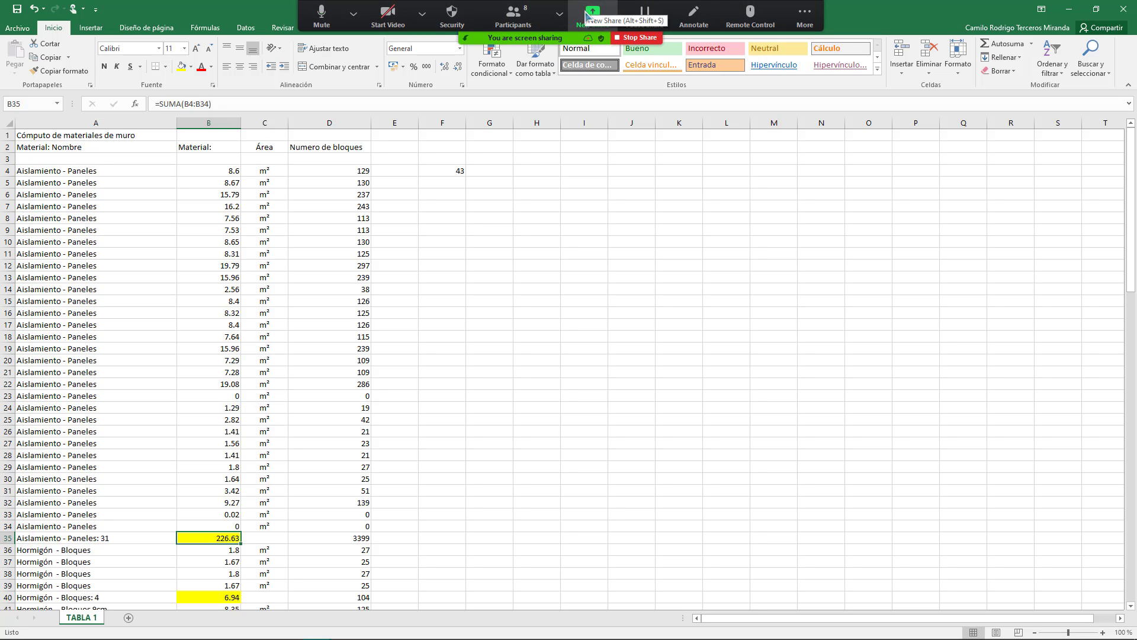
Step: Share the Revit 2019 window in Zoom again so the 010 Planta Baja plan replaces Excel
click(592, 13)
double_click(512, 331)
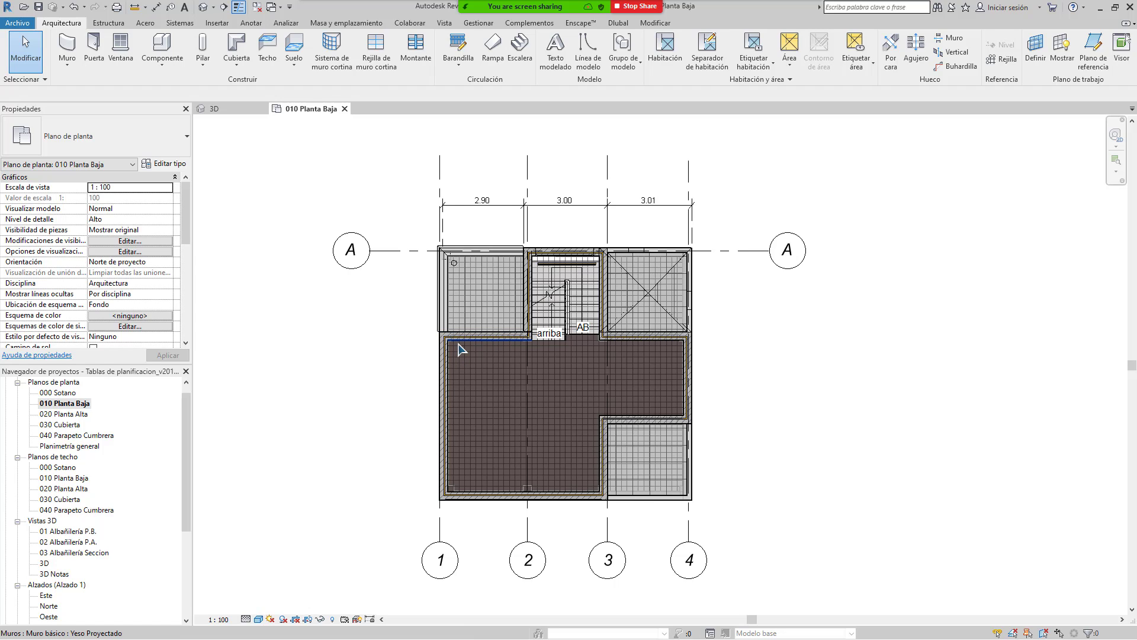
Step: Pan the ground-floor plan briefly, then bring up Zoom's New Share window picker
mouse_move(457, 419)
middle_down()
mouse_move(529, 404)
mouse_move(468, 404)
middle_up()
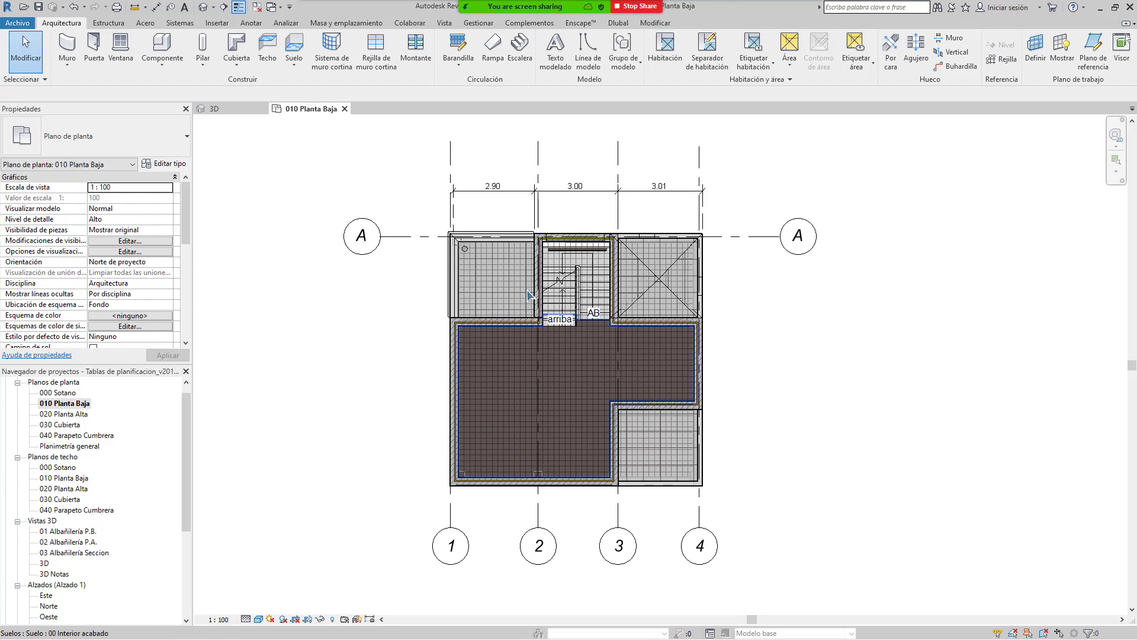
mouse_move(527, 7)
click(591, 15)
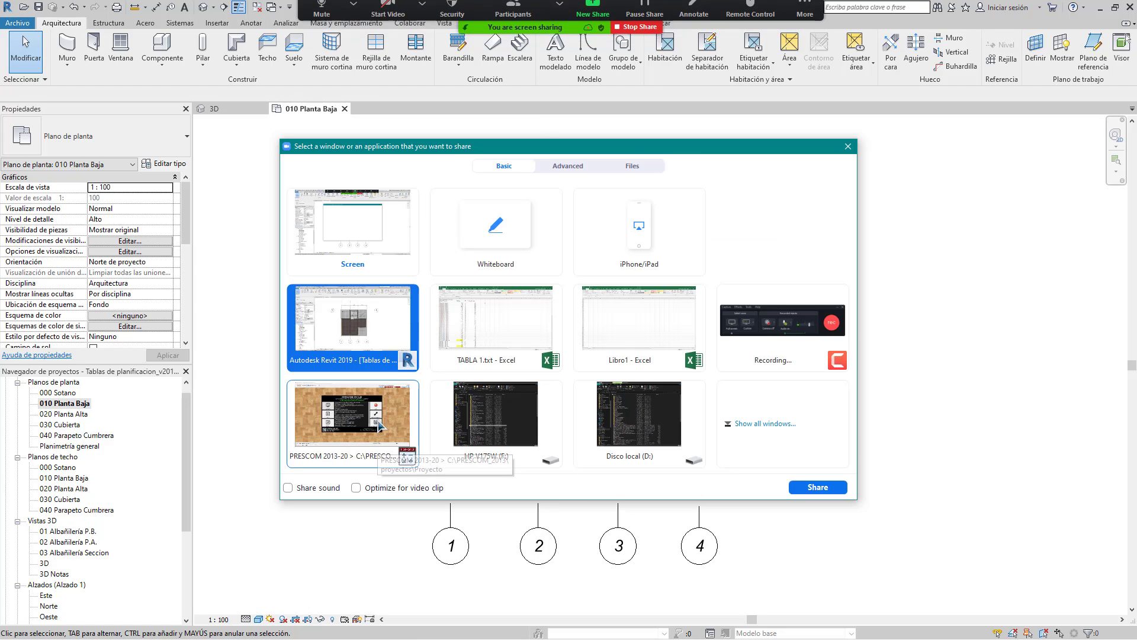
Step: Choose the PRESCOM 2013-20 window as the new Zoom share
double_click(376, 445)
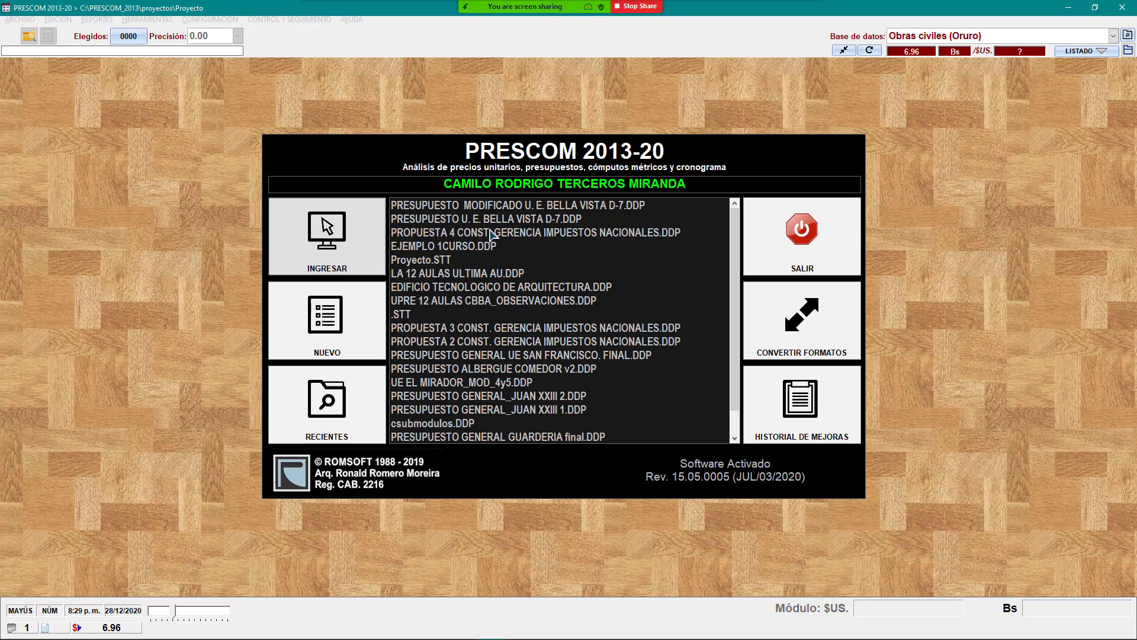
Step: Open 'PRESUPUESTO MODIFICADO U. E. BELLA VISTA D-7.DDP' from PRESCOM's recent projects
double_click(565, 205)
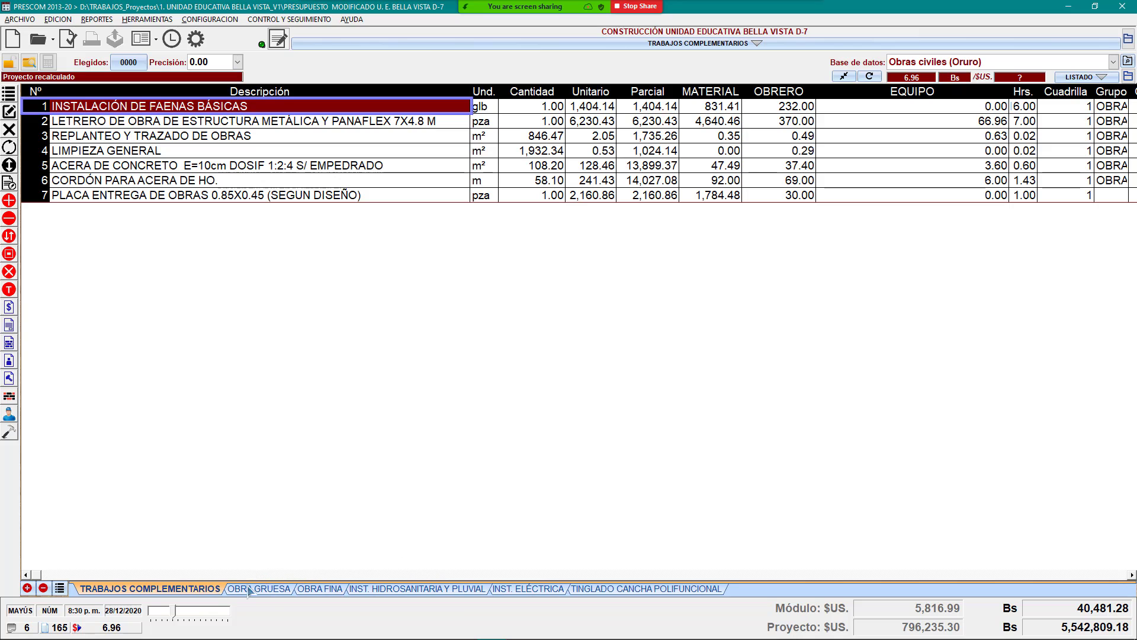
Step: Browse the OBRA GRUESA, hydro-sanitary, electrical and TINGLADO items, returning to TRABAJOS COMPLEMENTARIOS, then bring up Start
click(281, 588)
click(390, 588)
click(540, 590)
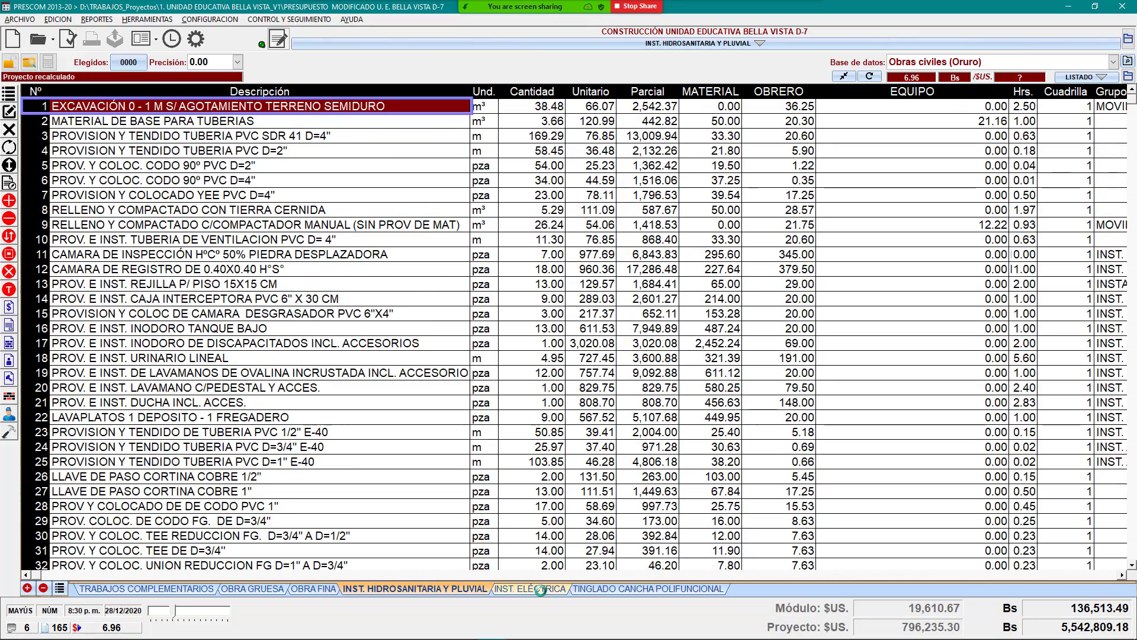
click(595, 590)
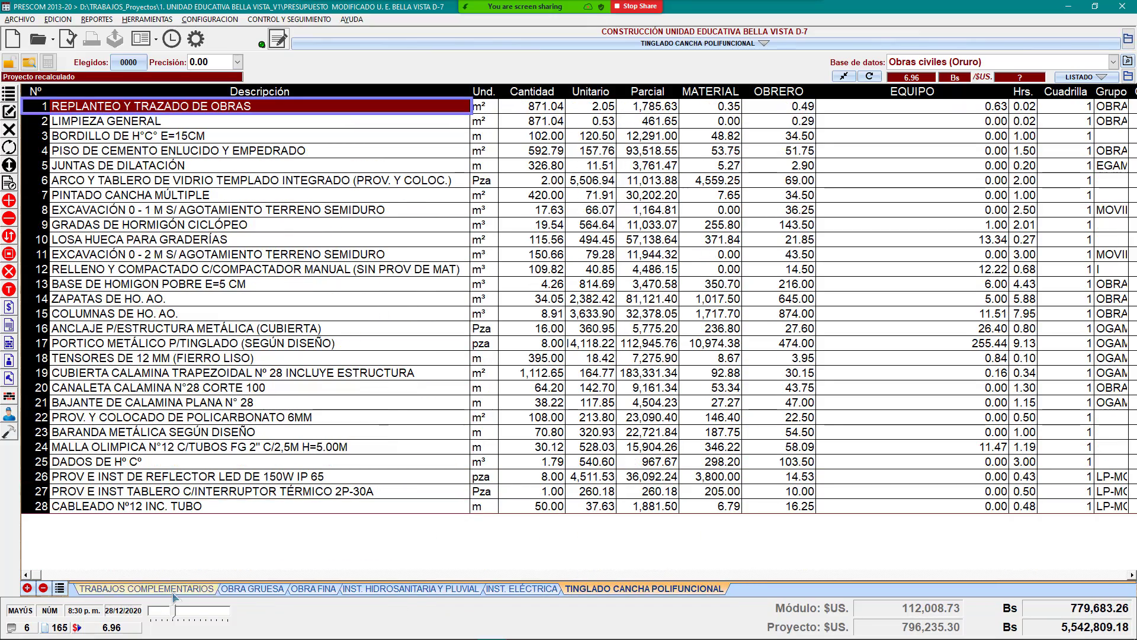
click(189, 590)
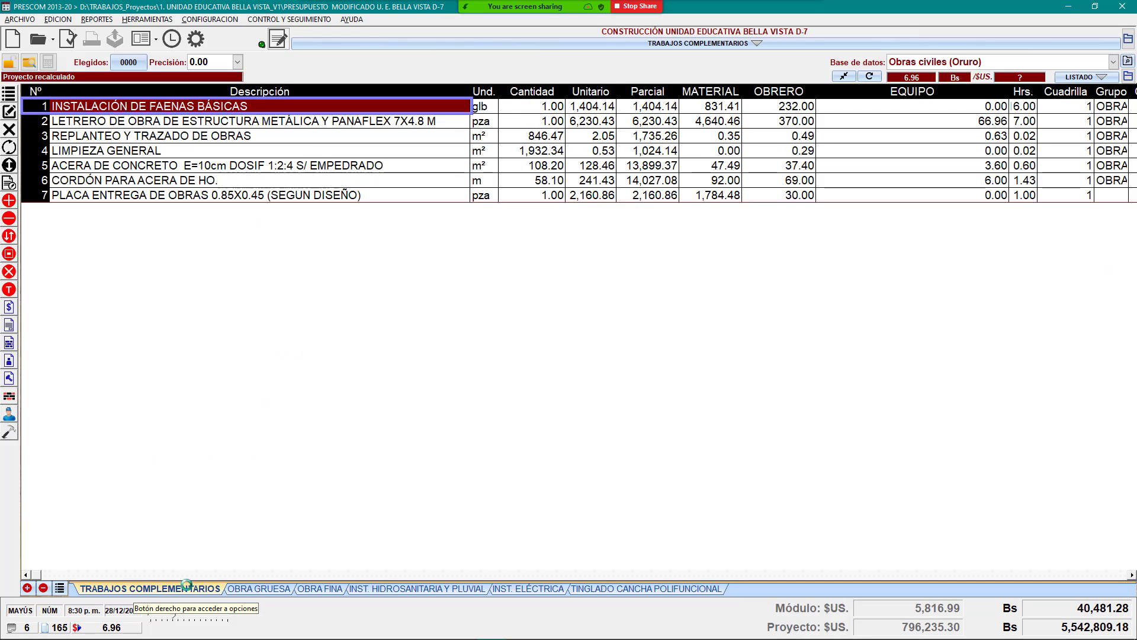
mouse_move(255, 639)
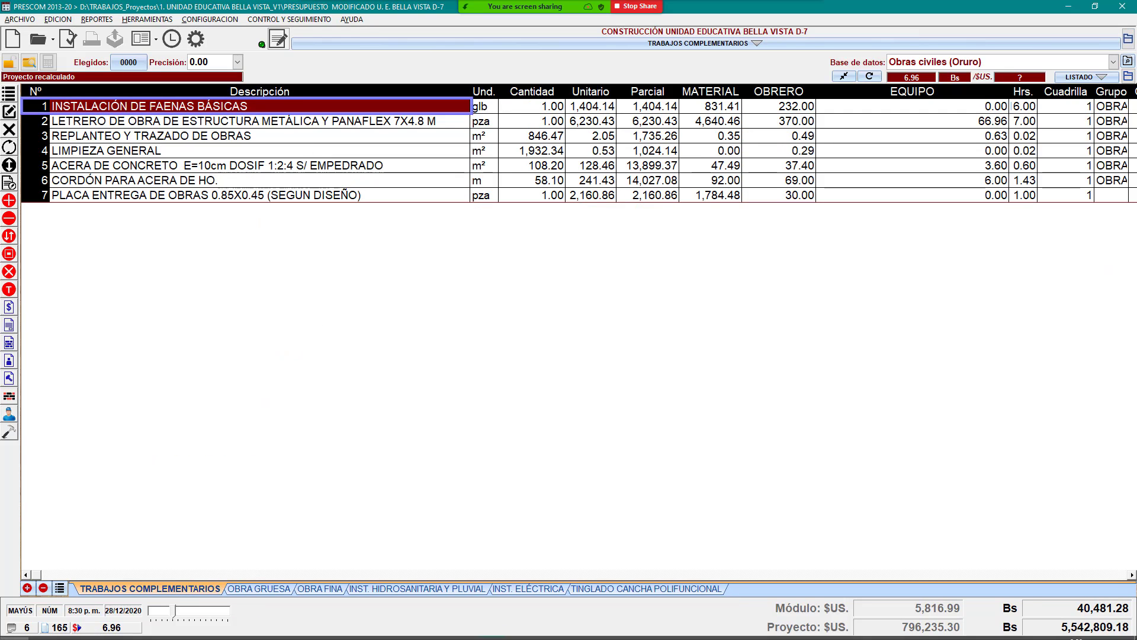
click(13, 627)
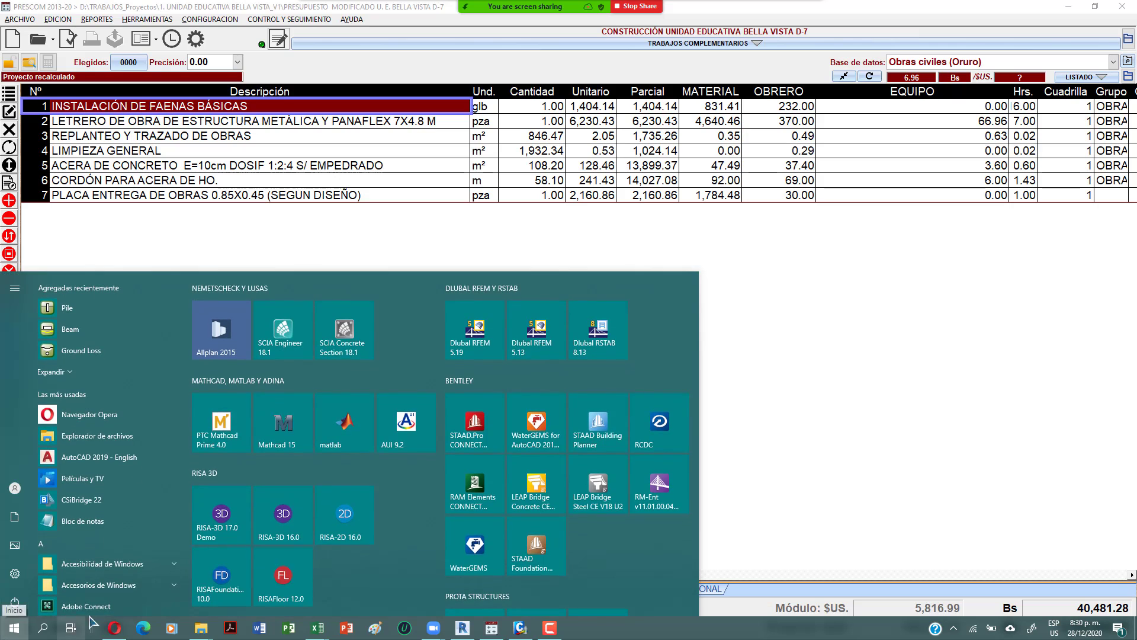
Step: Launch AutoCAD 2019 - English via an AUTO search, then select the seven TRABAJOS COMPLEMENTARIOS quantities
text(A)
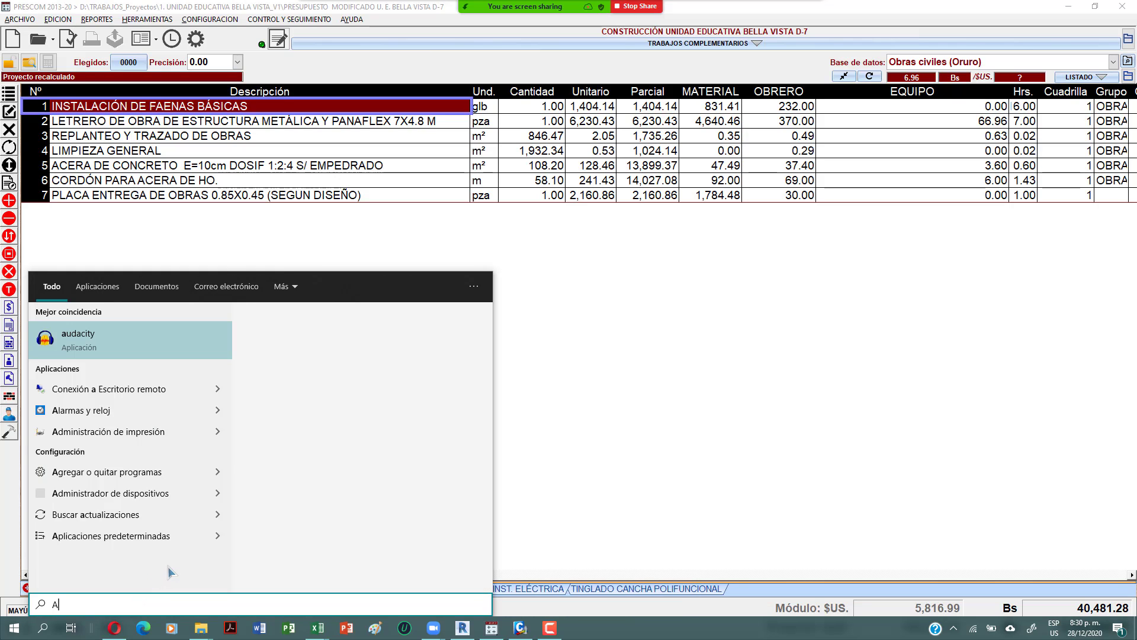
text(UT)
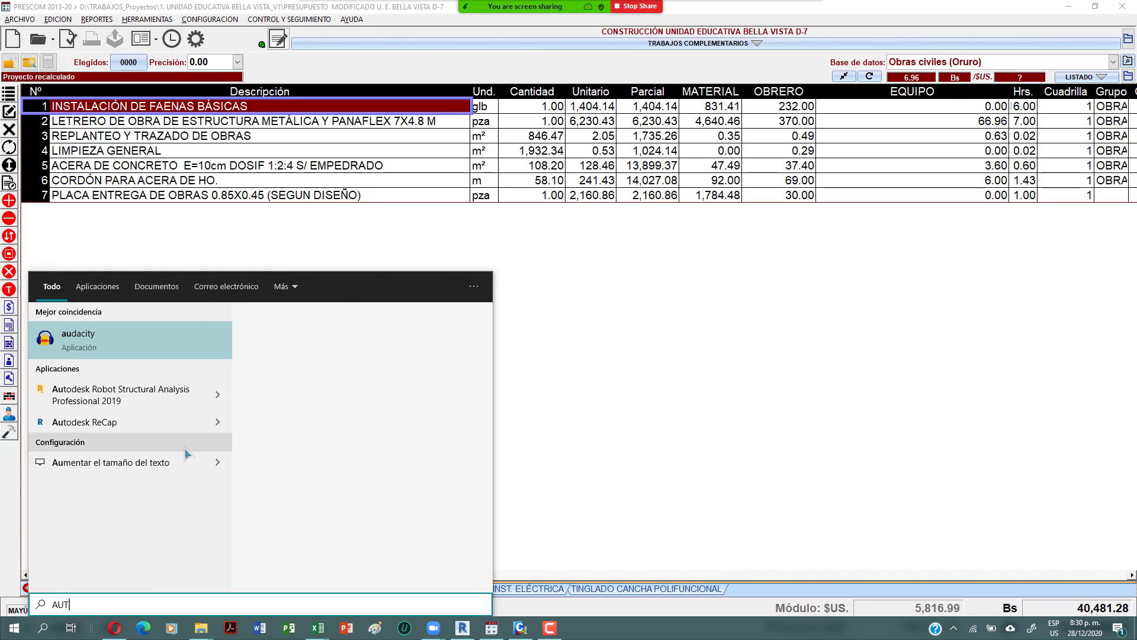
text(O)
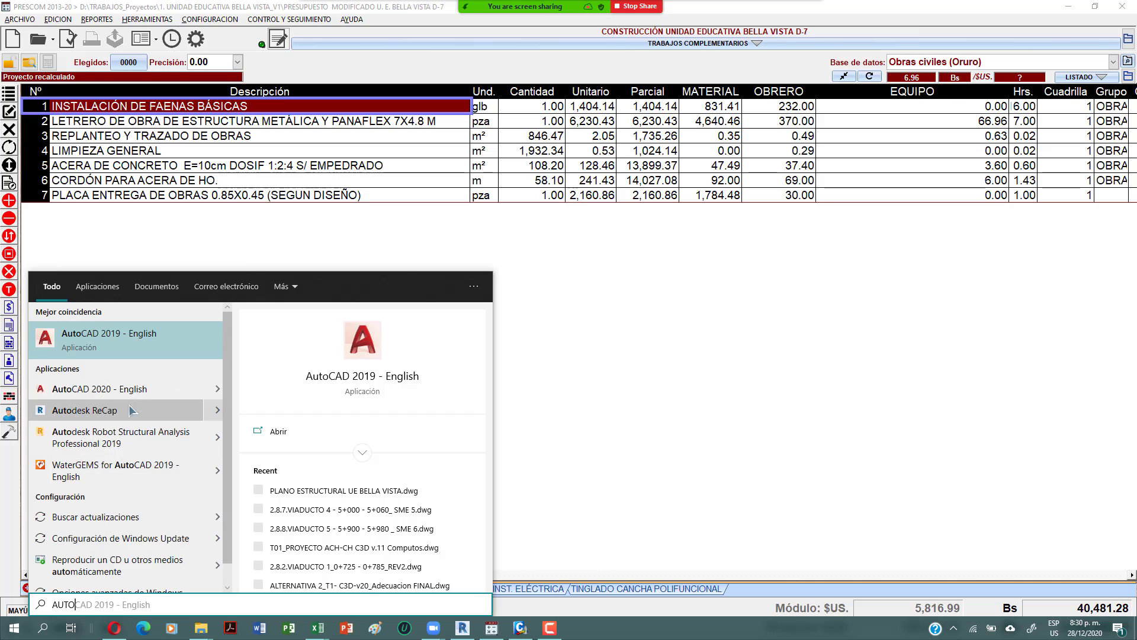
click(128, 347)
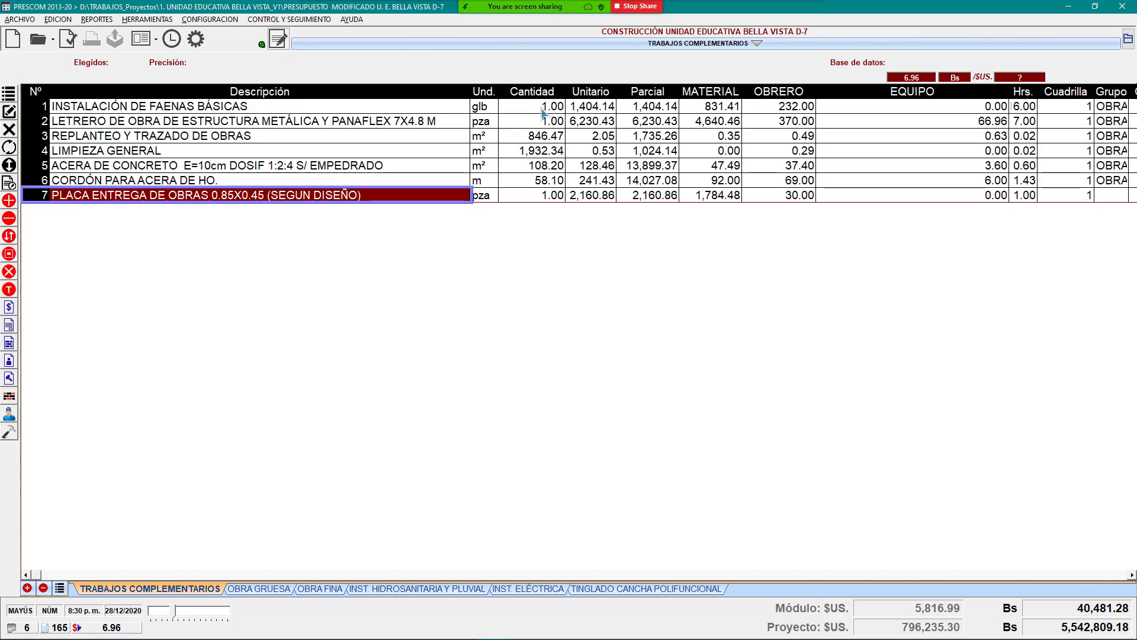
drag(543, 112, 536, 196)
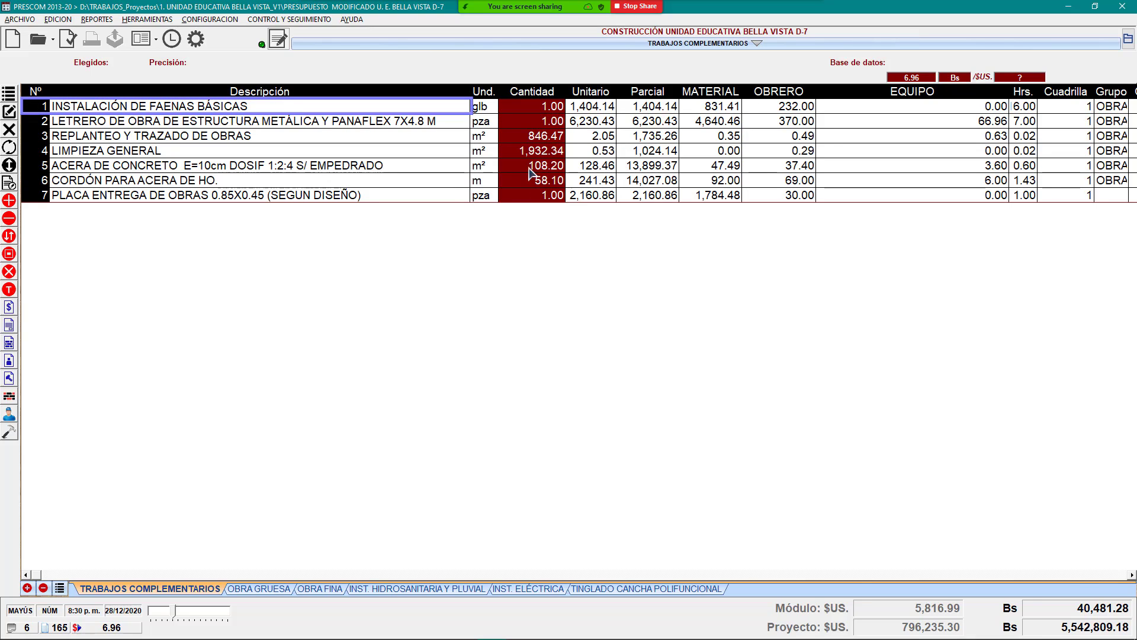
Step: Select the Cantidad values, then switch to OBRA GRUESA and select rows 1–15 quantities
drag(539, 117, 548, 214)
click(267, 588)
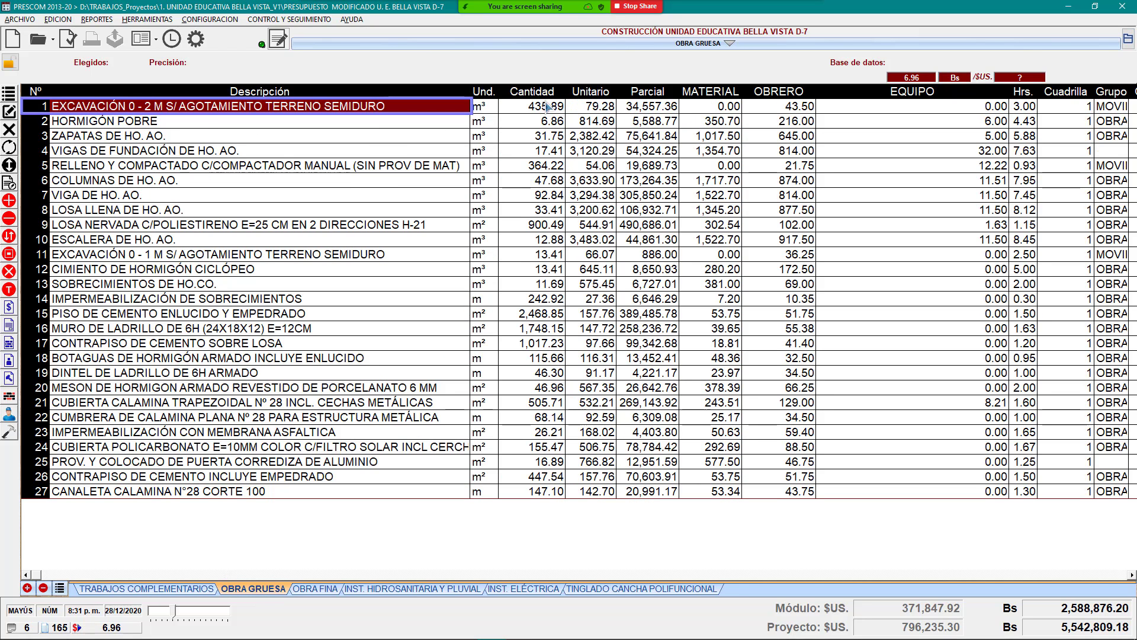
drag(547, 105, 536, 492)
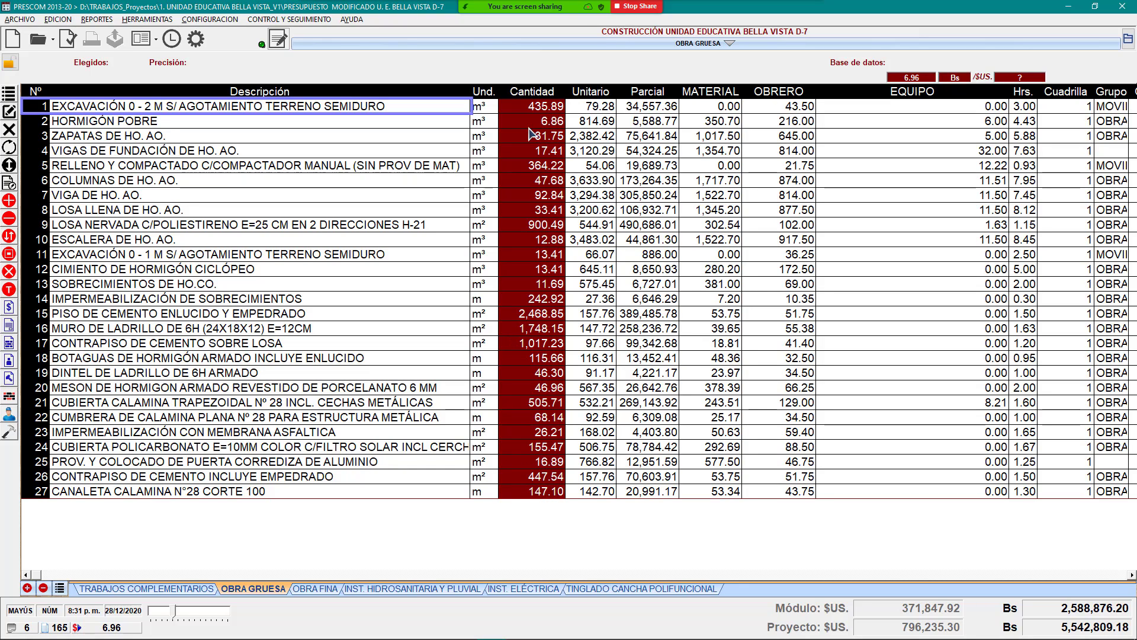
click(529, 122)
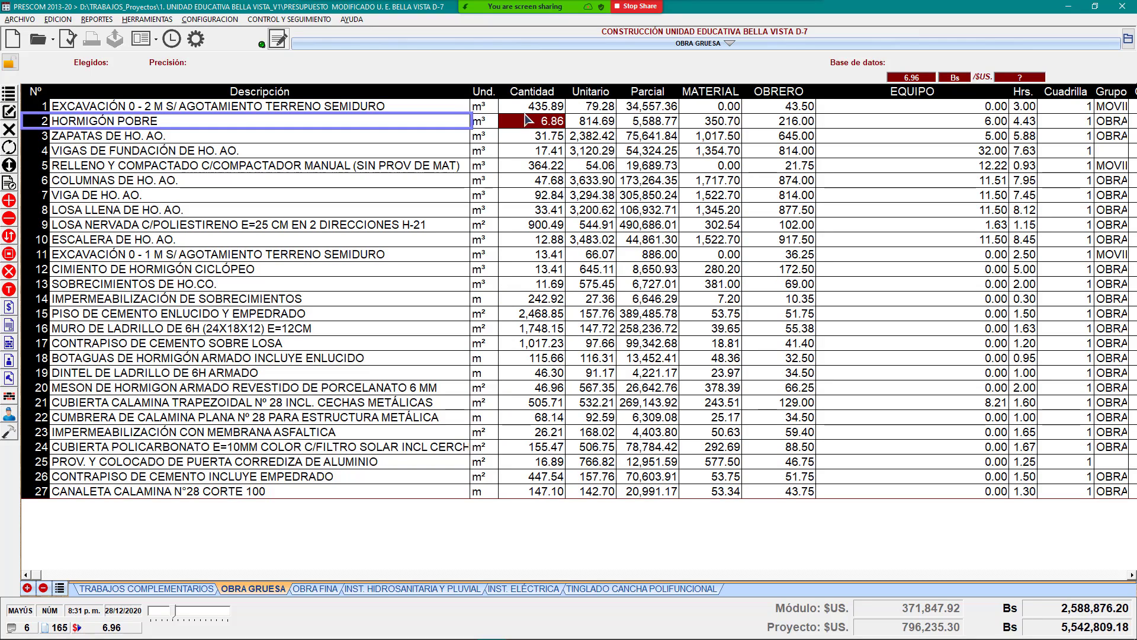
drag(524, 109, 555, 497)
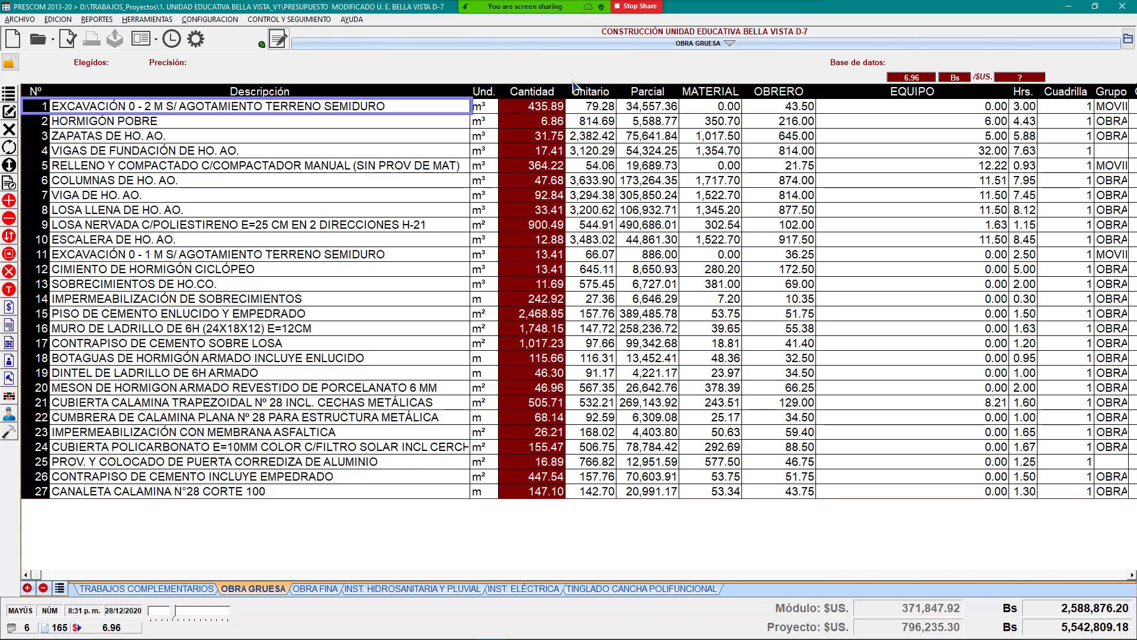
Step: Reselect the OBRA GRUESA Cantidad column, covering all 27 items from excavation down
click(536, 135)
drag(529, 111, 517, 496)
click(535, 151)
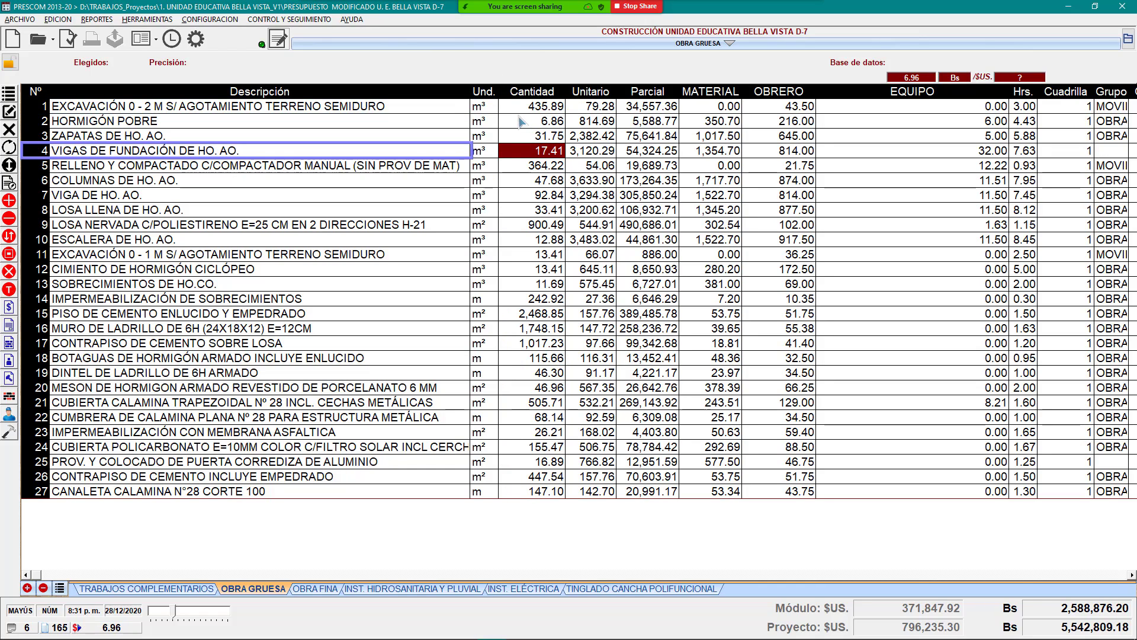
click(519, 117)
drag(520, 104, 527, 498)
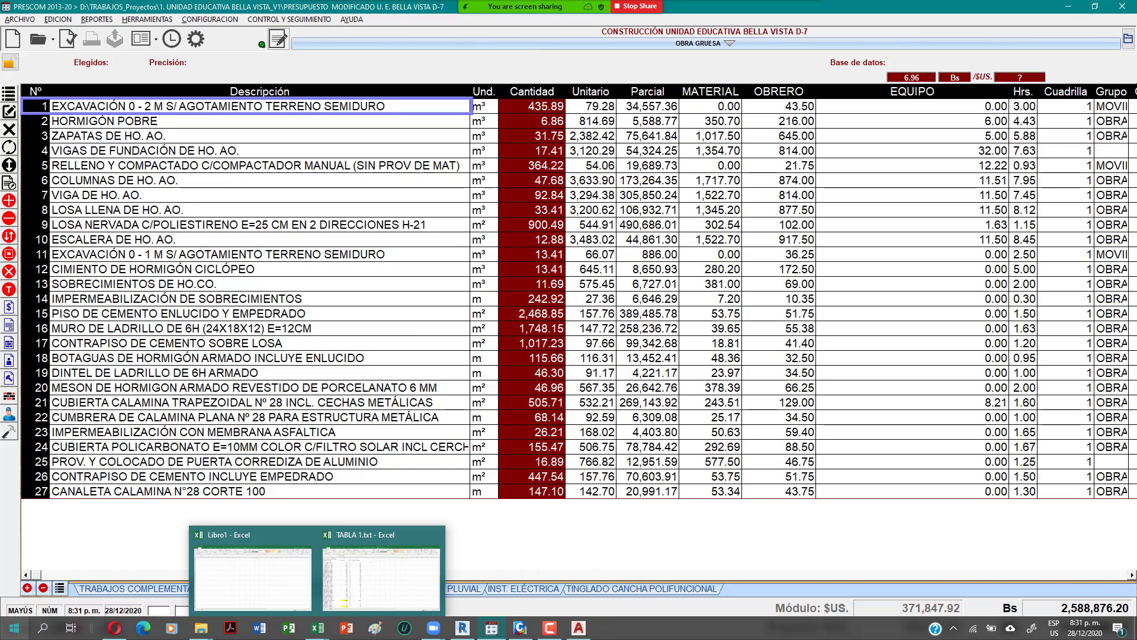
Step: Launch AutoCAD again from a Start search for AUTO
click(13, 627)
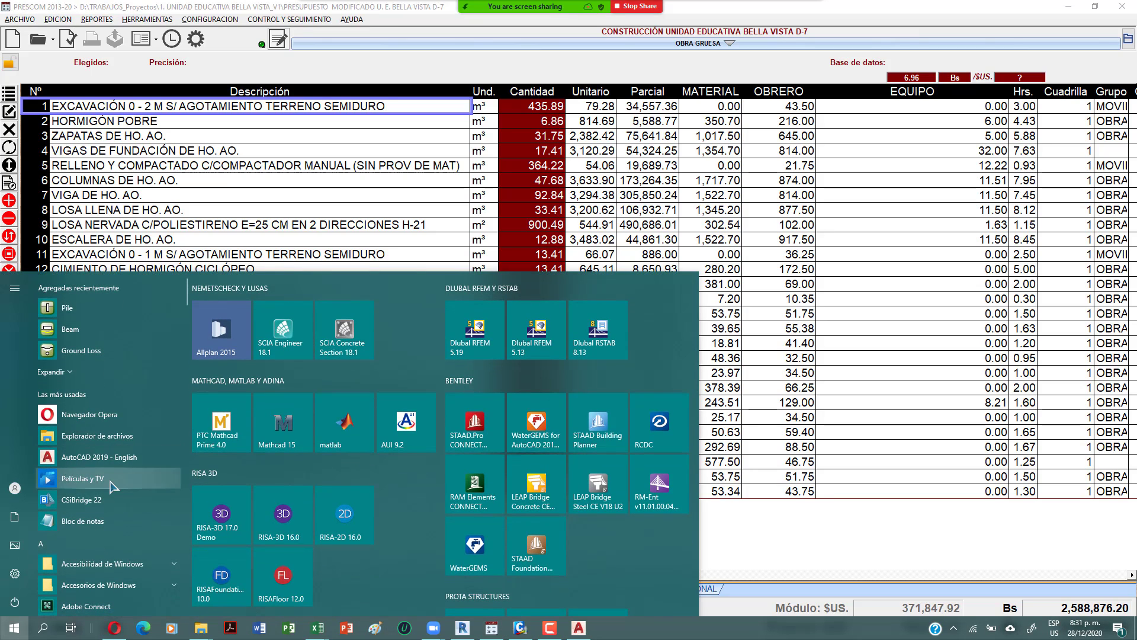
text(AUT)
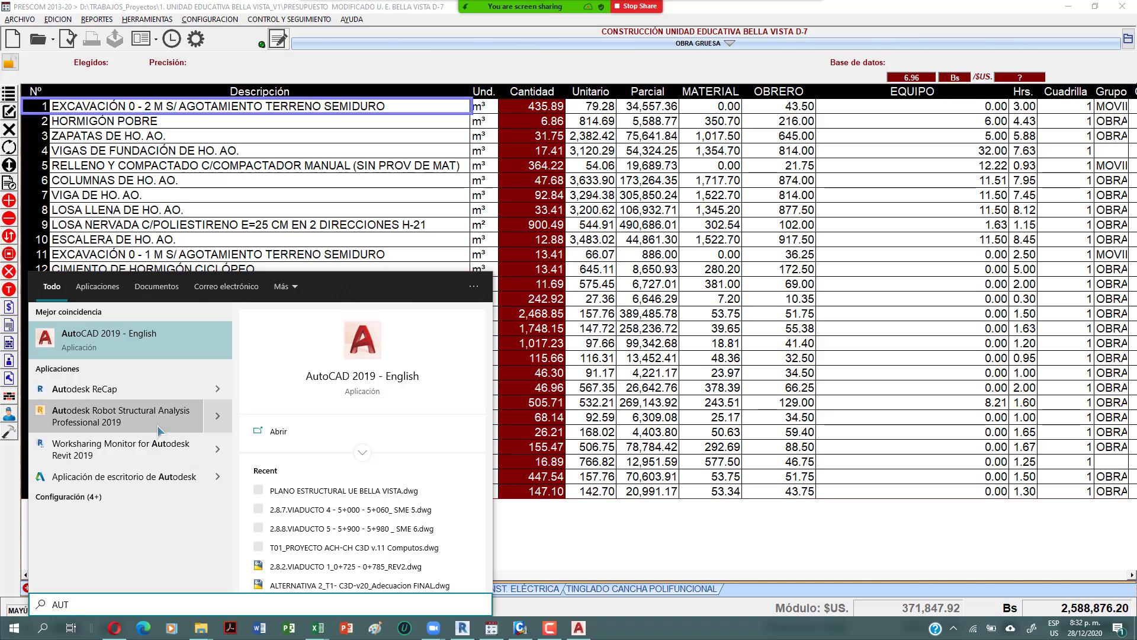
text(O)
click(131, 389)
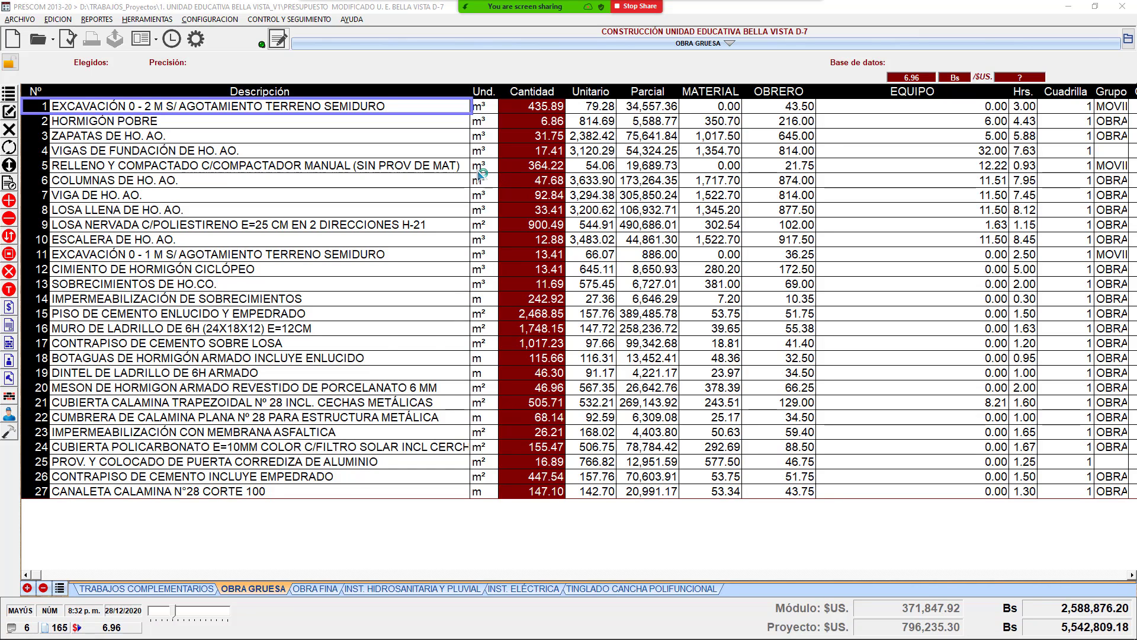
Step: In PRESCOM, pick the quantities 92.84 (VIGA), 47.68 (COLUMNAS) and 435.89 (excavation)
click(477, 169)
click(553, 199)
ctrl+click(557, 183)
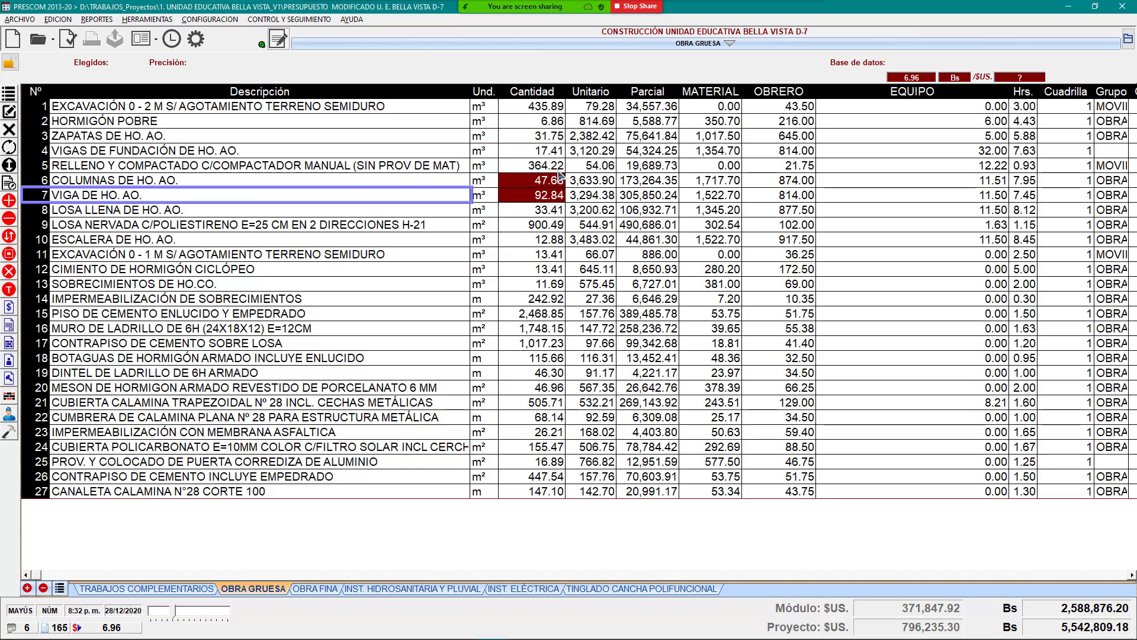
click(558, 111)
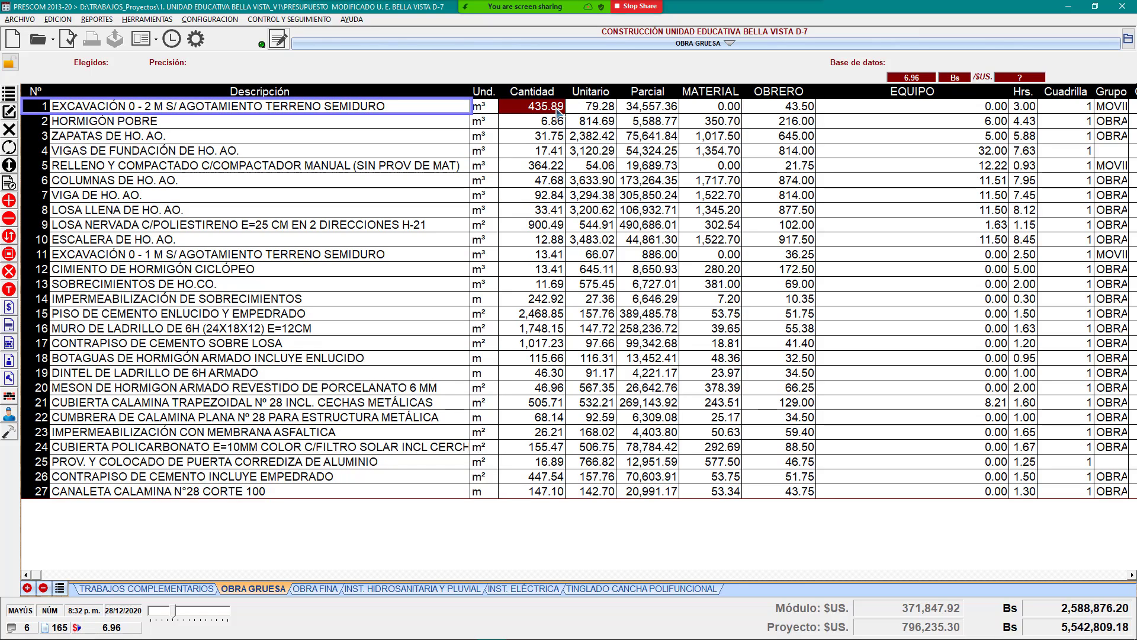
Step: Remove the unavailable PRESUPUESTOS Y COMPUTOS METRICOS entry from PowerPoint's taskbar recent files
mouse_move(396, 638)
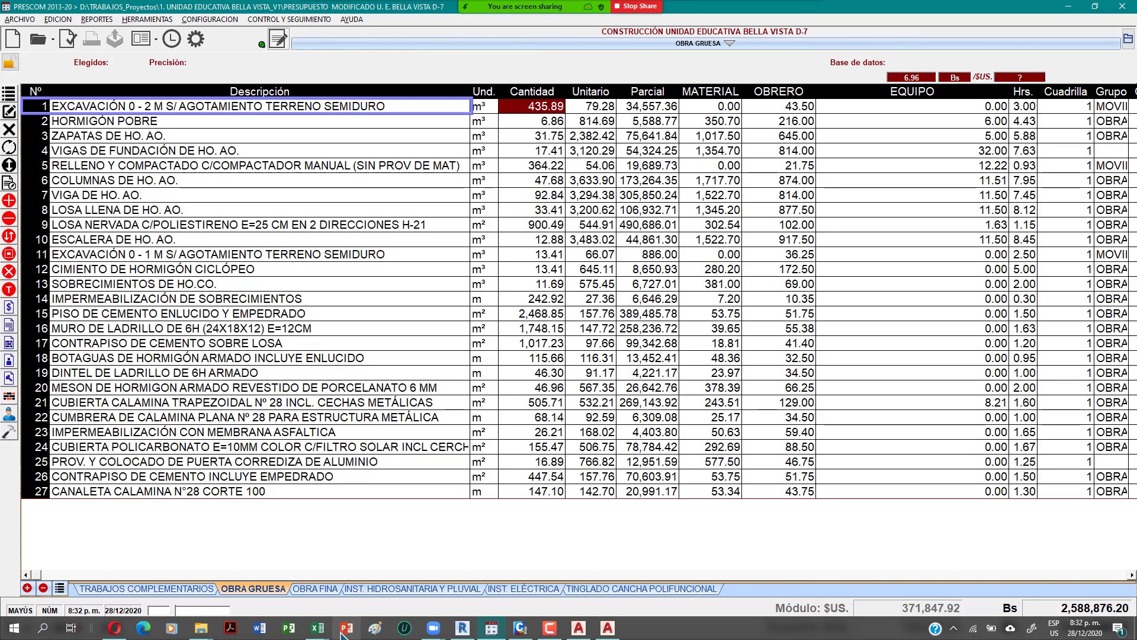
click(341, 633)
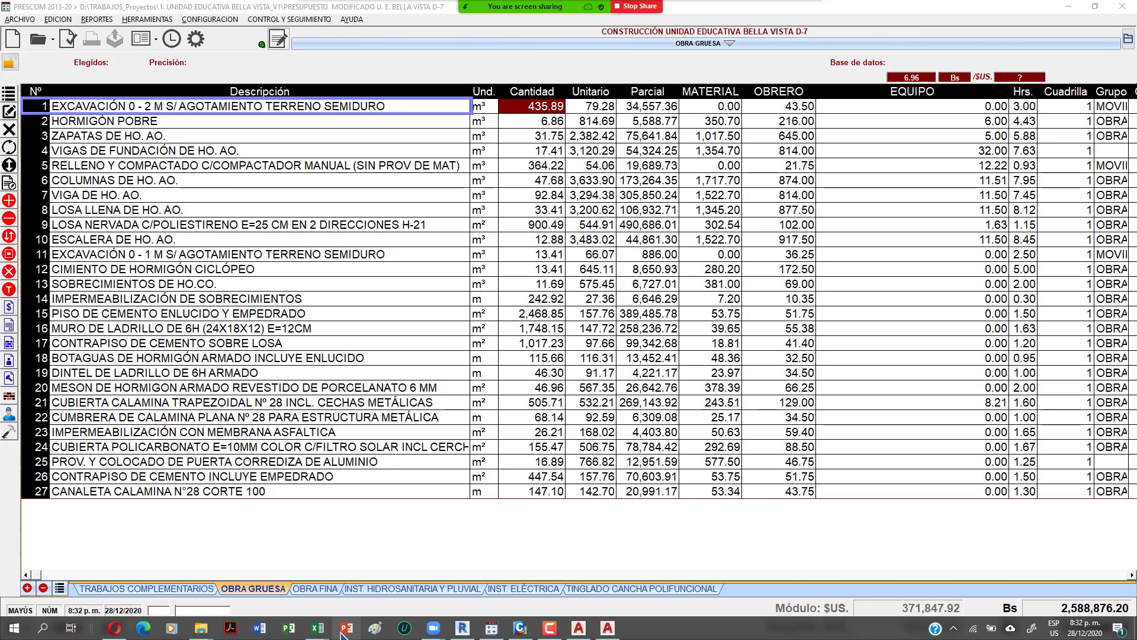
right_click(343, 634)
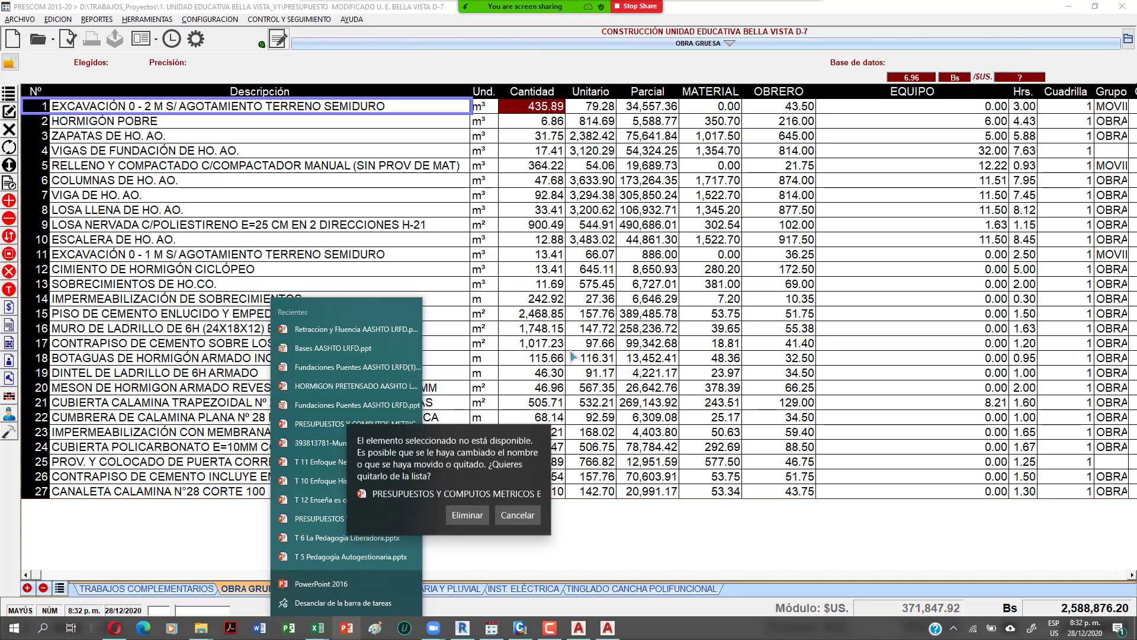
click(468, 510)
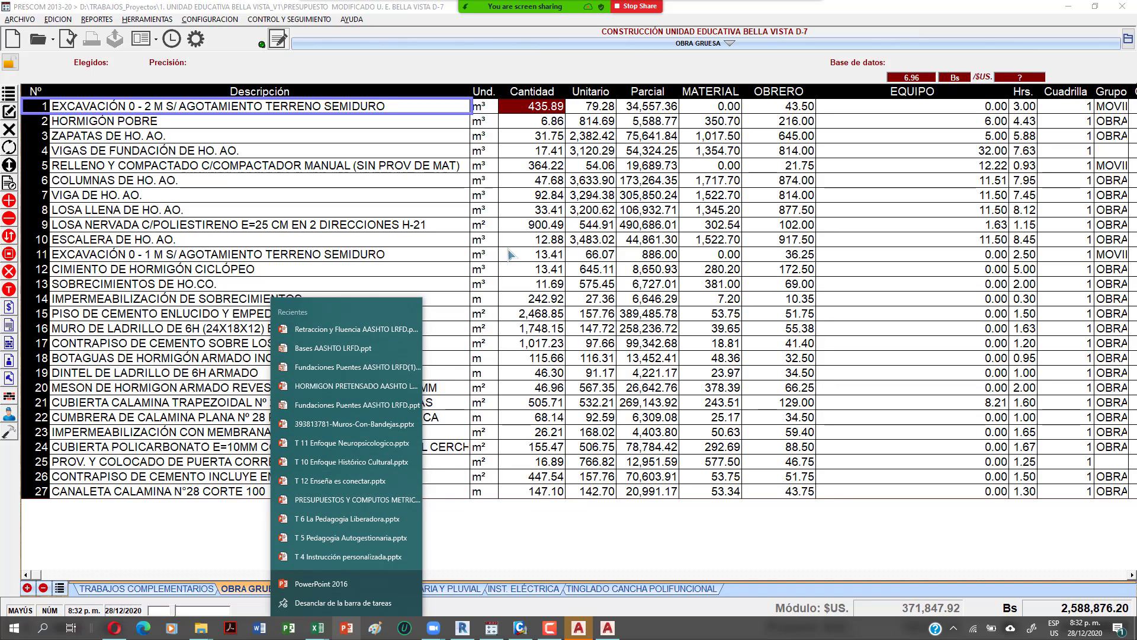
click(509, 250)
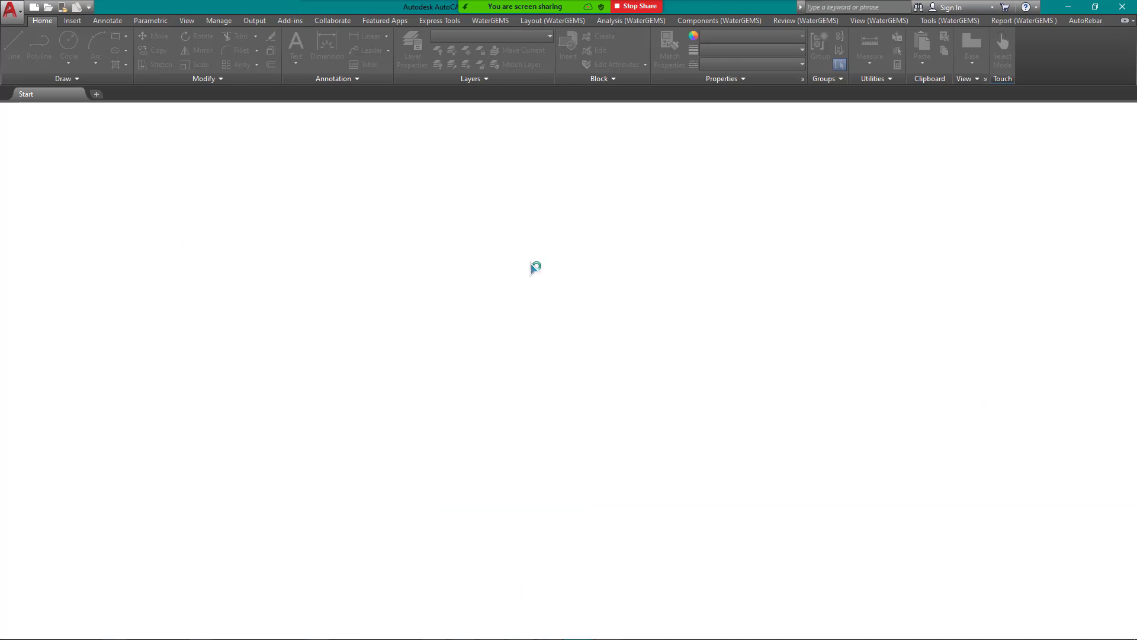
Step: Share the AutoCAD 2019 window in the Zoom meeting
click(593, 13)
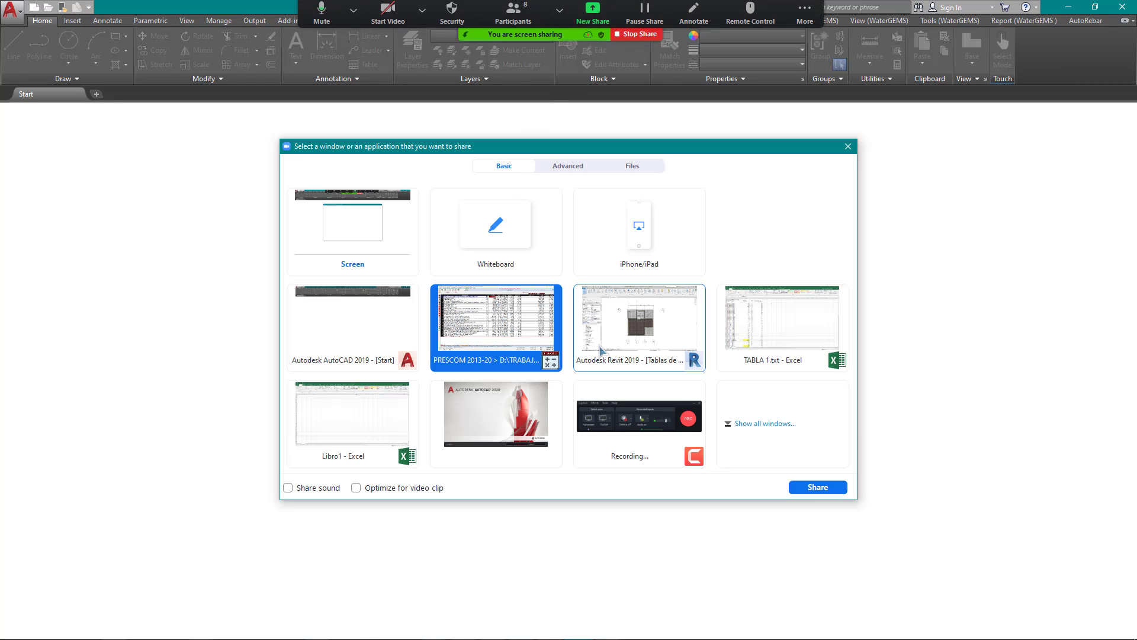
click(363, 323)
double_click(361, 321)
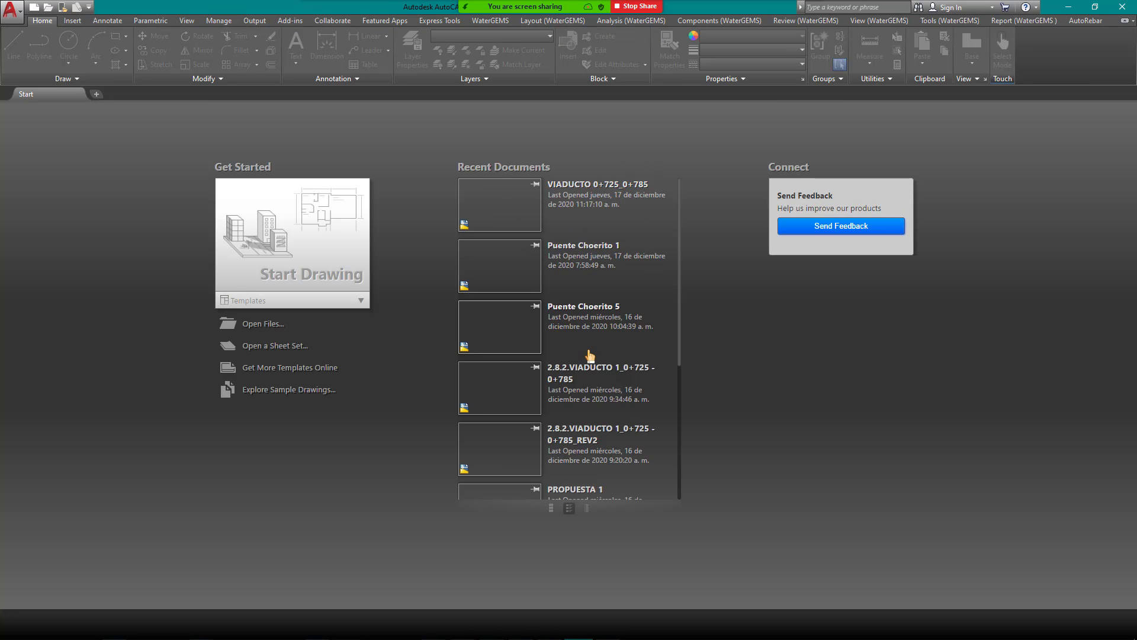
Step: Scroll through AutoCAD's Recent Documents, then bring up Zoom's window picker
scroll(589, 354, down, 4)
scroll(597, 341, up, 4)
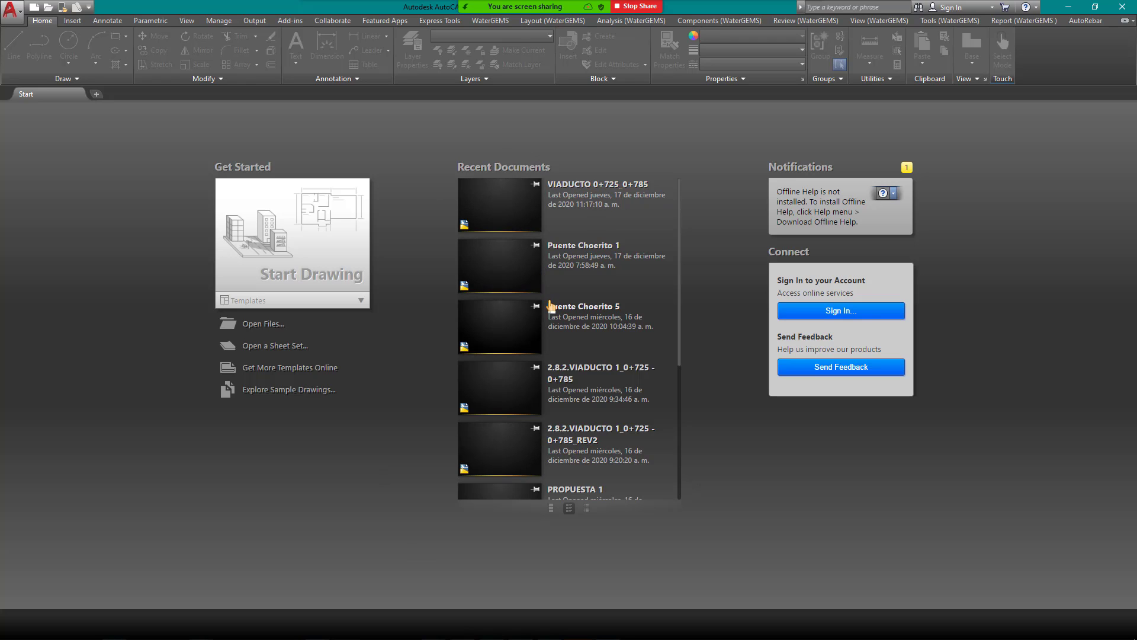
scroll(550, 306, down, 3)
scroll(550, 306, up, 3)
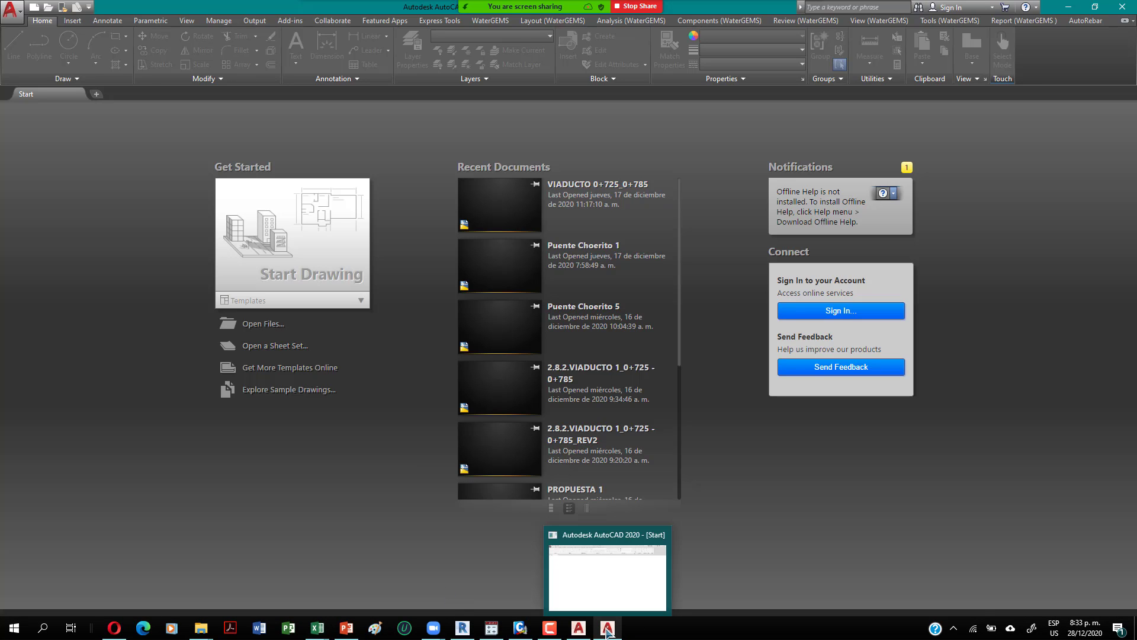
click(593, 18)
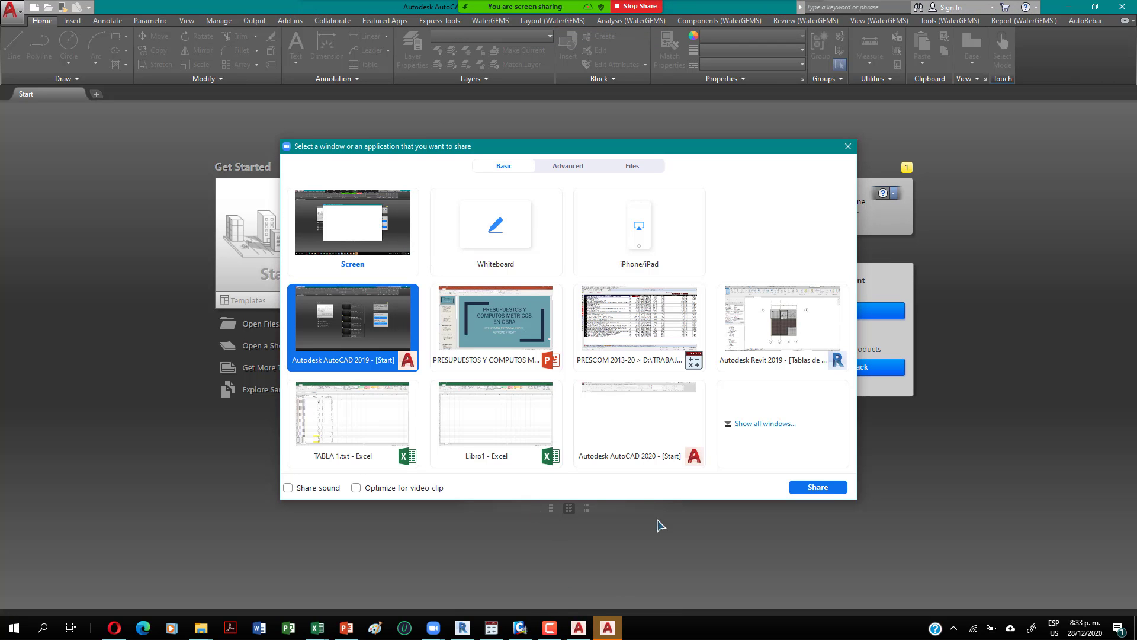
Step: Share AutoCAD 2020 and load the PLANO ESTRUCTURAL UE BELLA VISTA drawing from Recent Documents
double_click(622, 418)
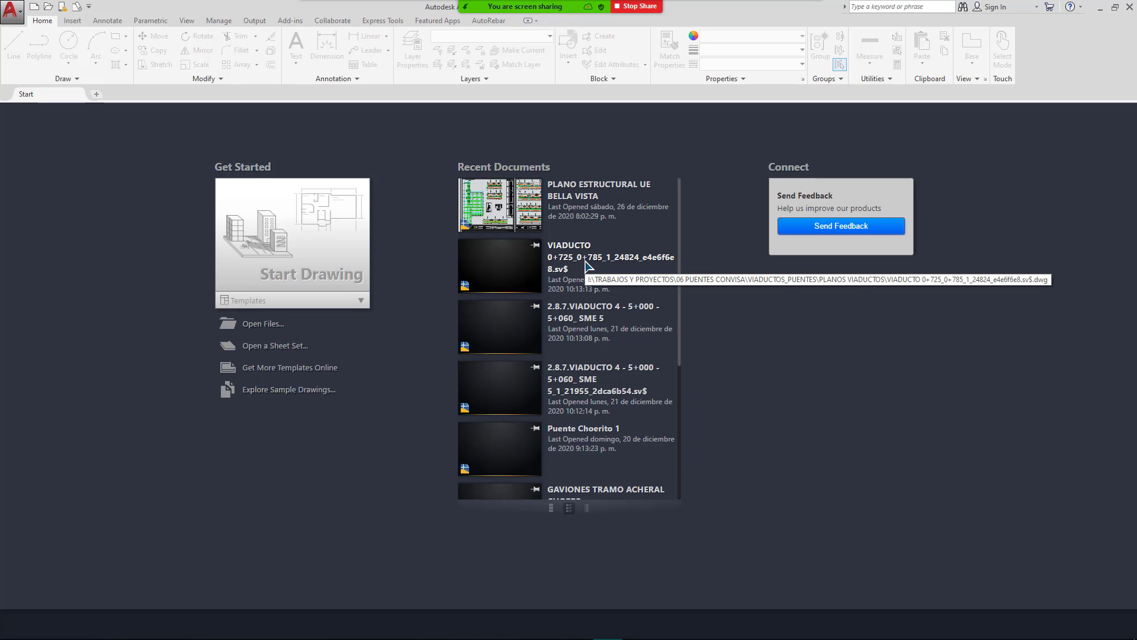
click(596, 200)
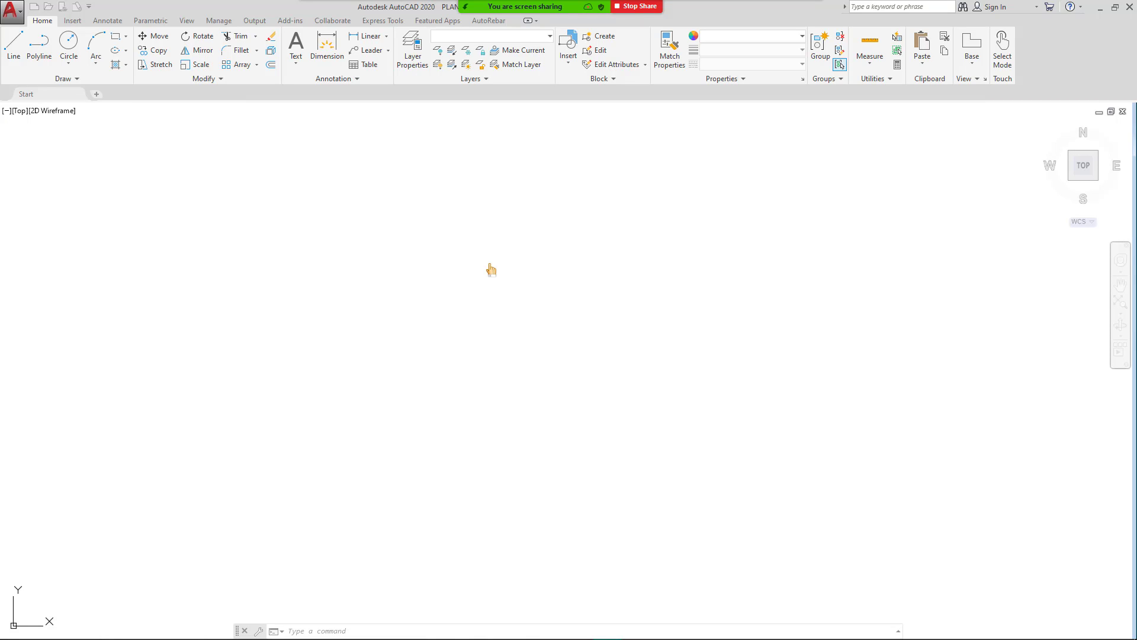
mouse_move(525, 8)
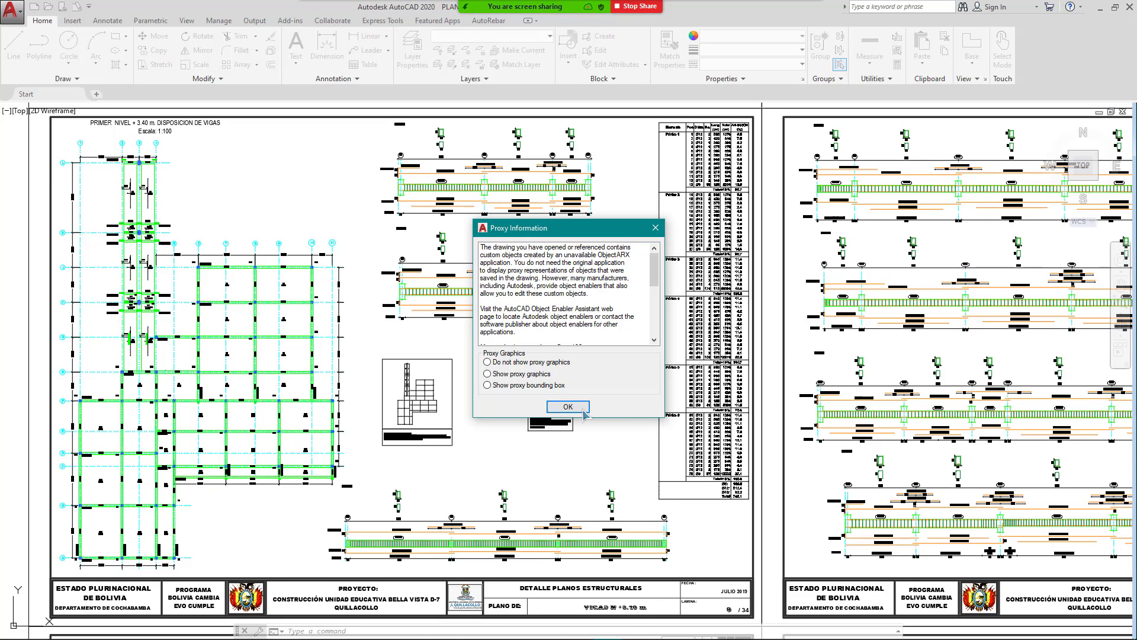
Step: Dismiss the Proxy Information and unresolved reference warnings, then pan across the beam plan sheets
click(583, 411)
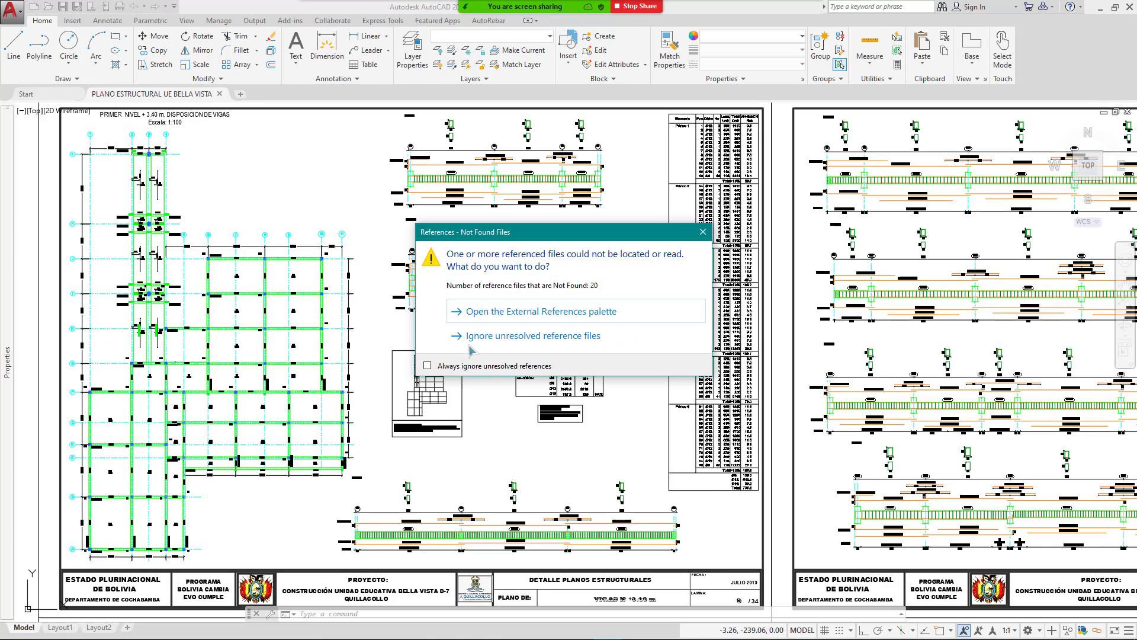
click(545, 333)
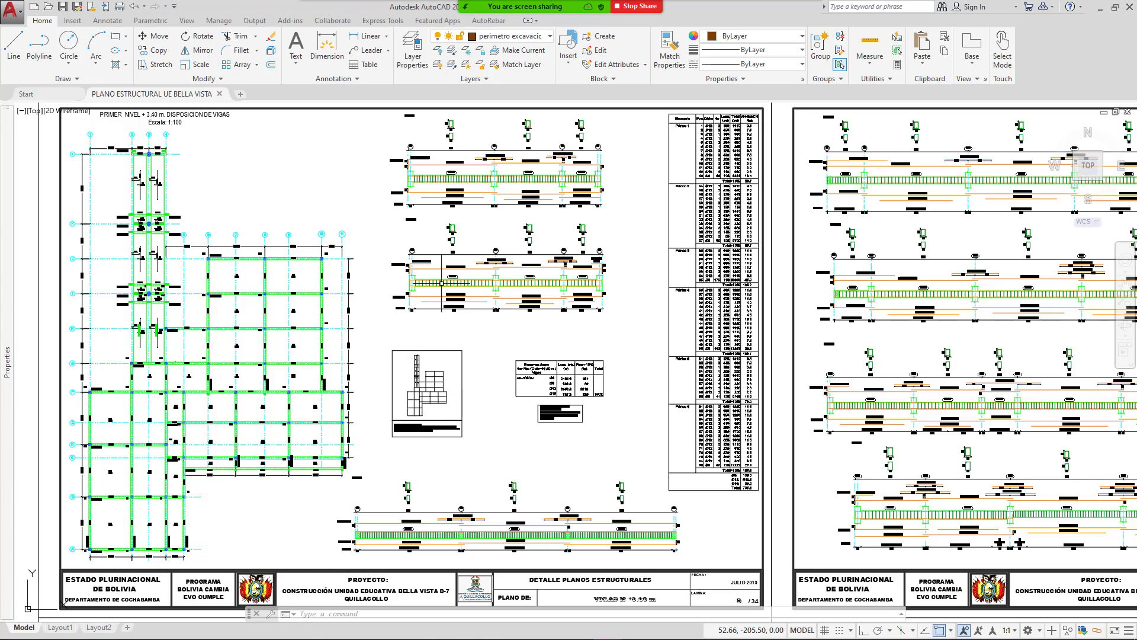
mouse_move(346, 224)
middle_down()
mouse_move(370, 242)
mouse_move(577, 290)
middle_up()
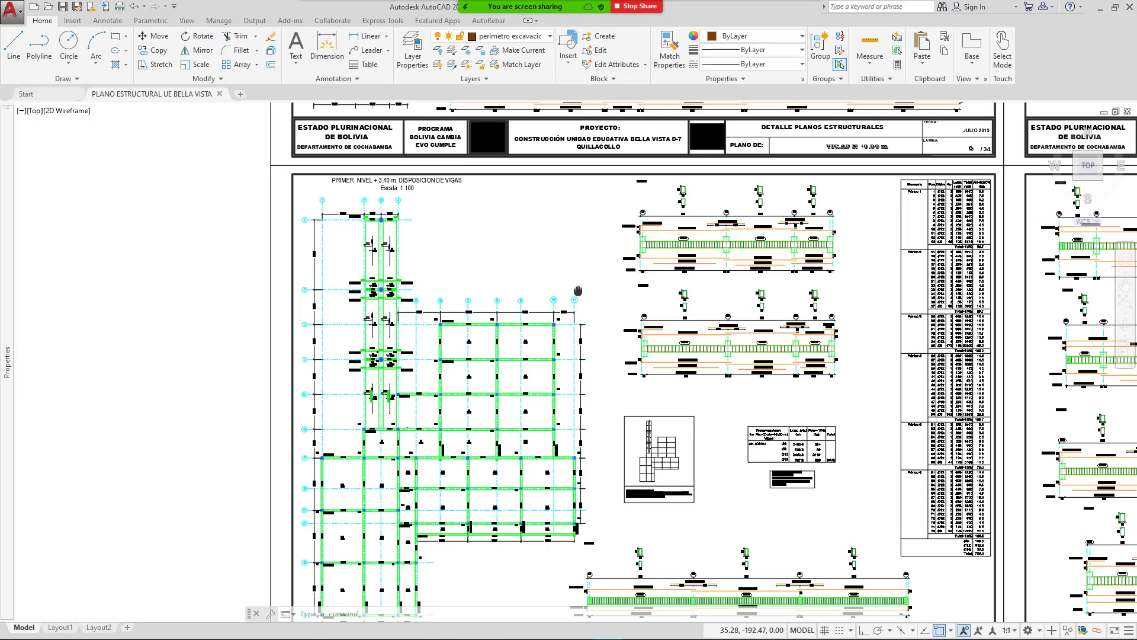
scroll(584, 275, down, 2)
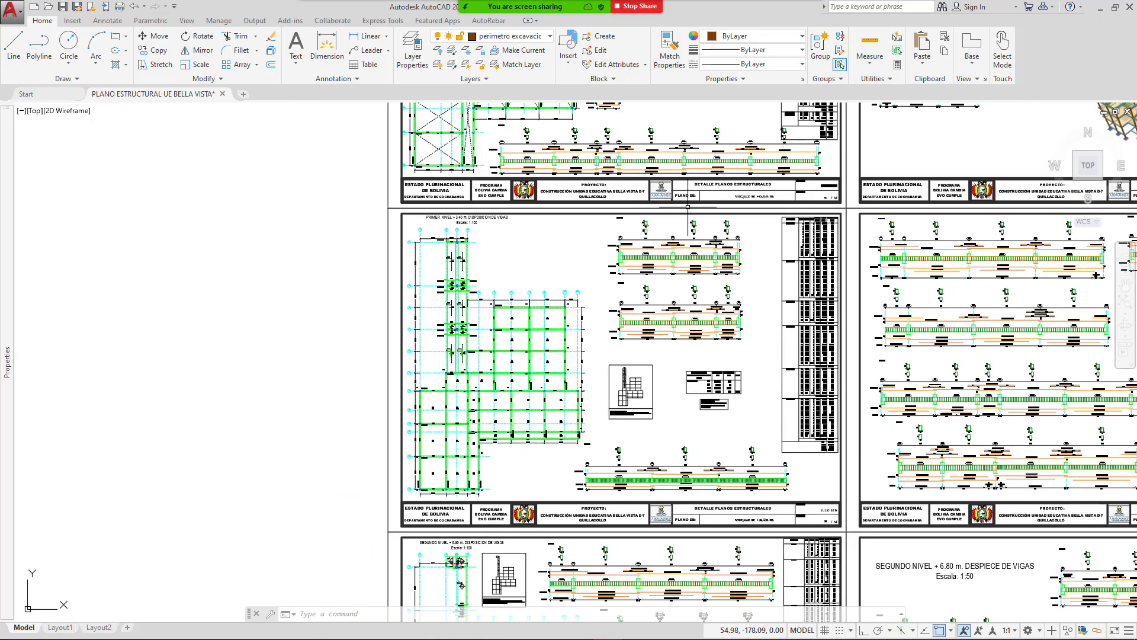
scroll(658, 229, up, 2)
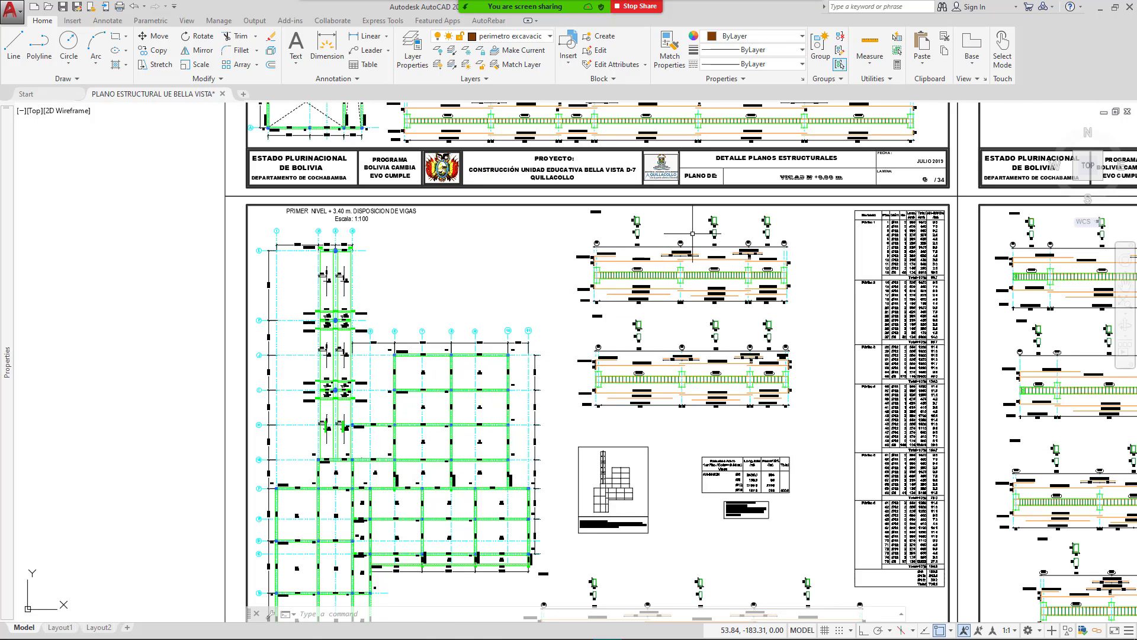
middle_drag(529, 308, 400, 285)
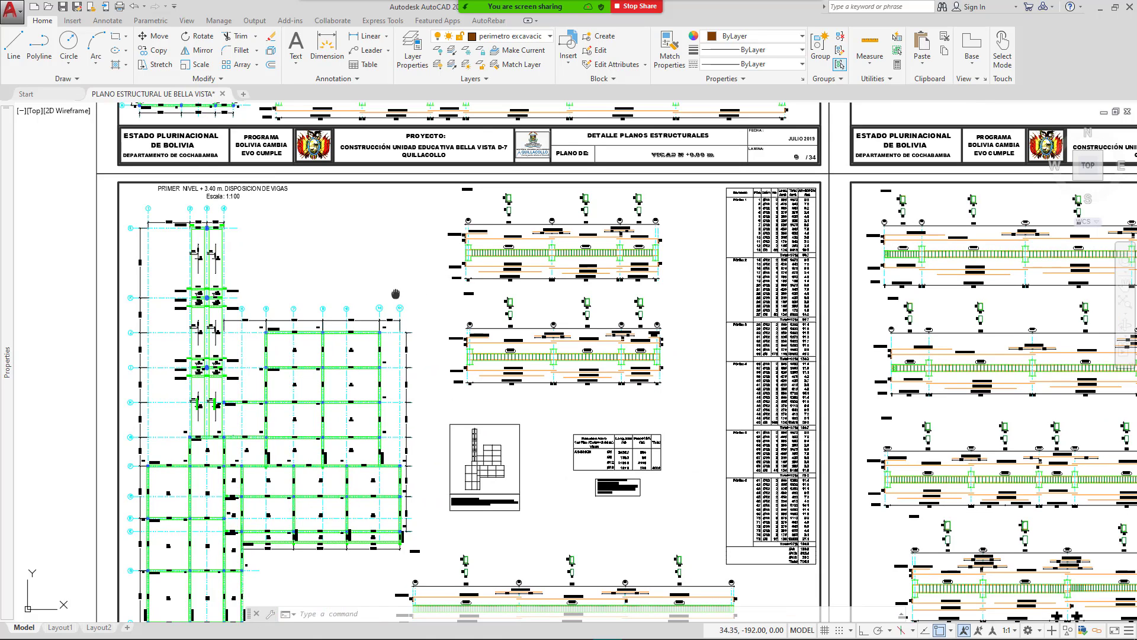
Step: Center the Primer nivel beam sheet, pan up to the foundation sheets, and bring up Zoom's share picker
middle_drag(399, 285, 581, 292)
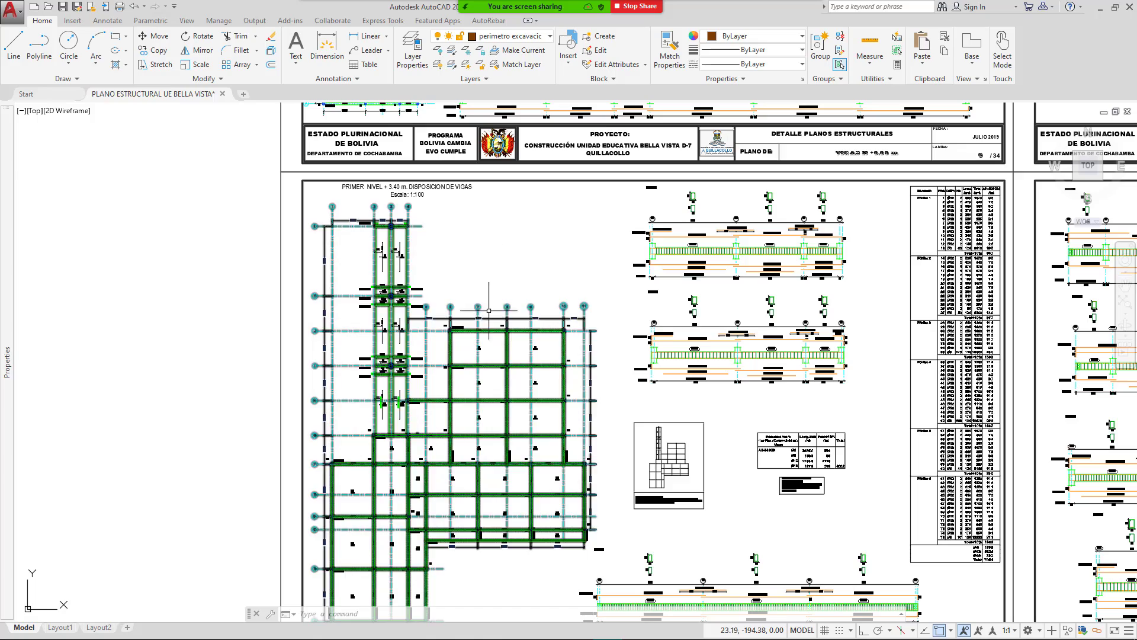
scroll(535, 253, down, 2)
mouse_move(532, 254)
middle_down()
mouse_move(553, 297)
mouse_move(538, 431)
middle_up()
mouse_move(661, 210)
middle_down()
mouse_move(653, 264)
mouse_move(582, 353)
middle_up()
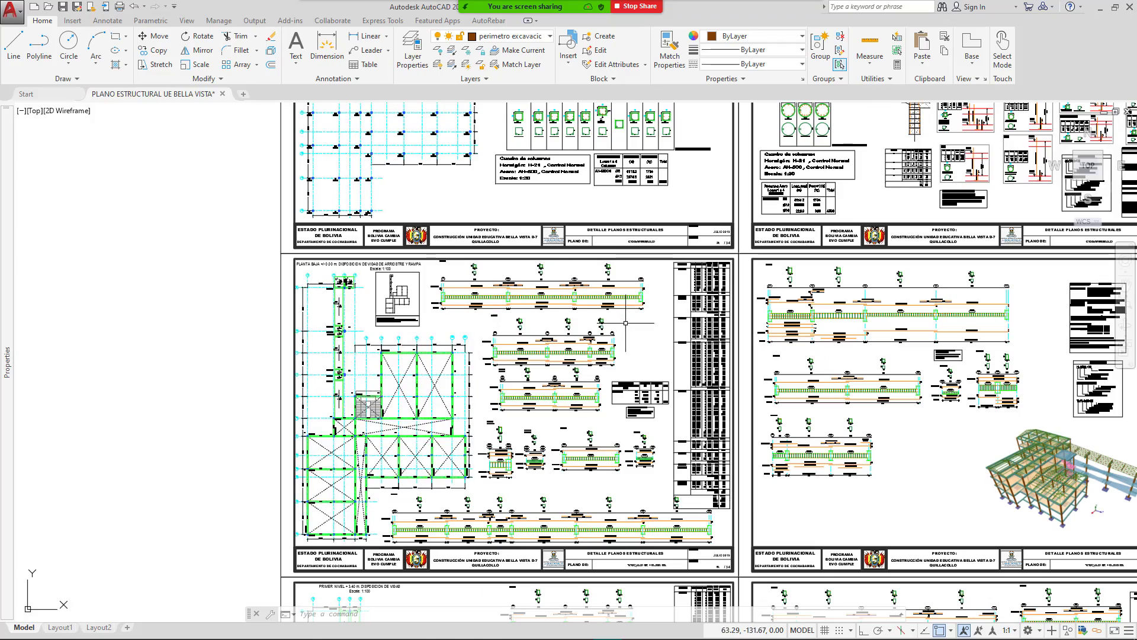
middle_drag(486, 237, 528, 441)
middle_drag(525, 245, 527, 430)
mouse_move(553, 208)
middle_down()
mouse_move(565, 325)
mouse_move(542, 391)
middle_up()
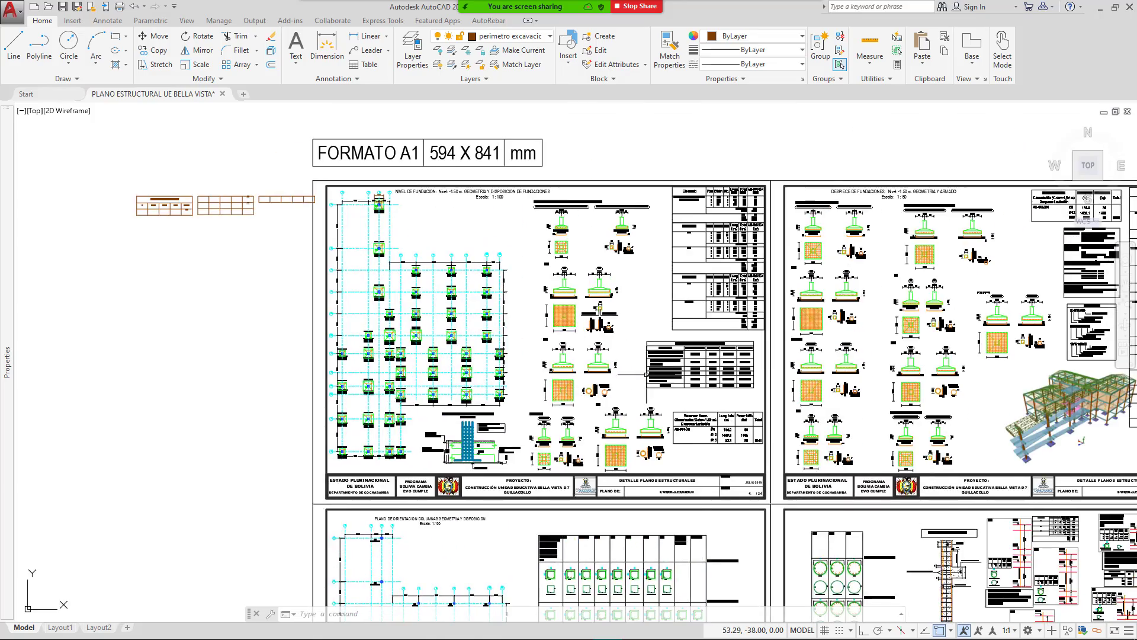
middle_drag(616, 370, 411, 330)
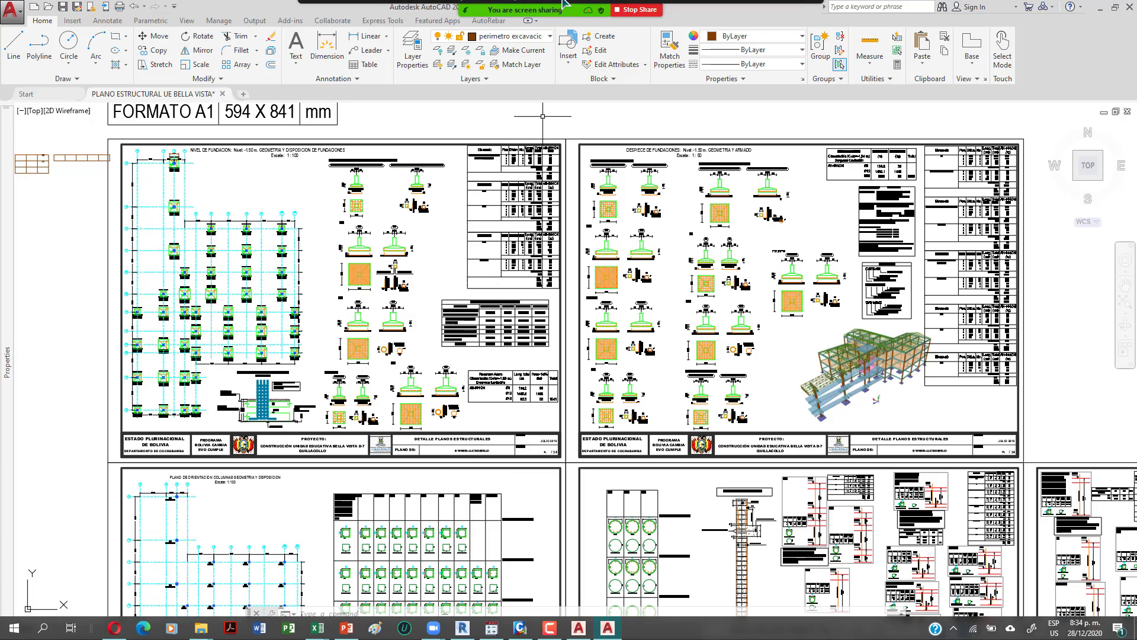
click(585, 25)
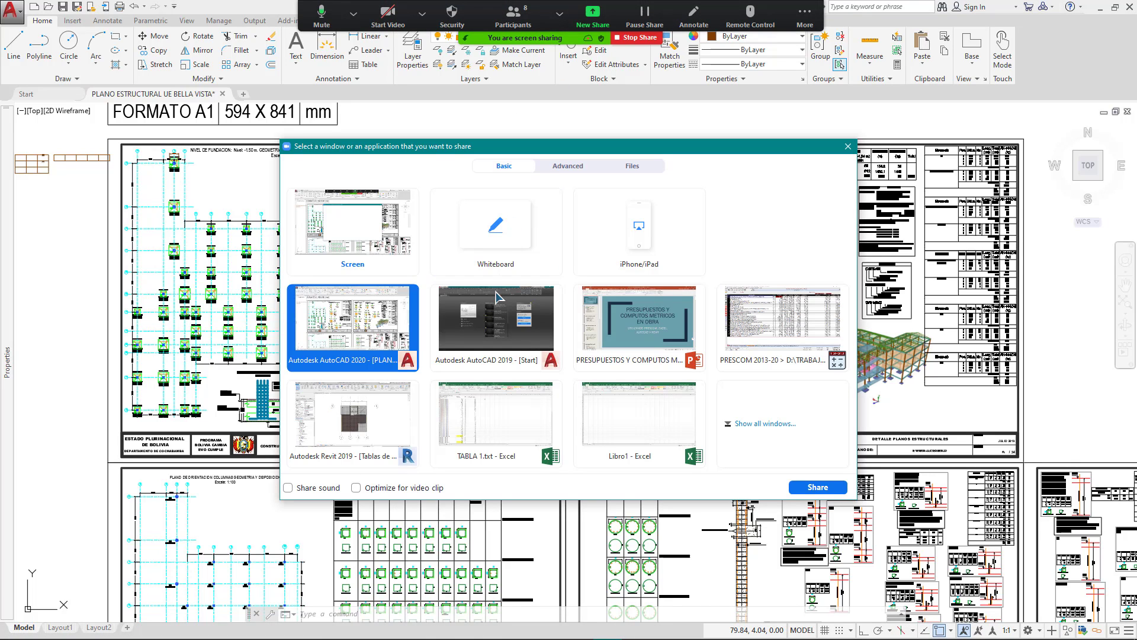
Step: Share the PRESCOM budget window and highlight the Unitario prices and all 27 Cantidad quantities
double_click(752, 319)
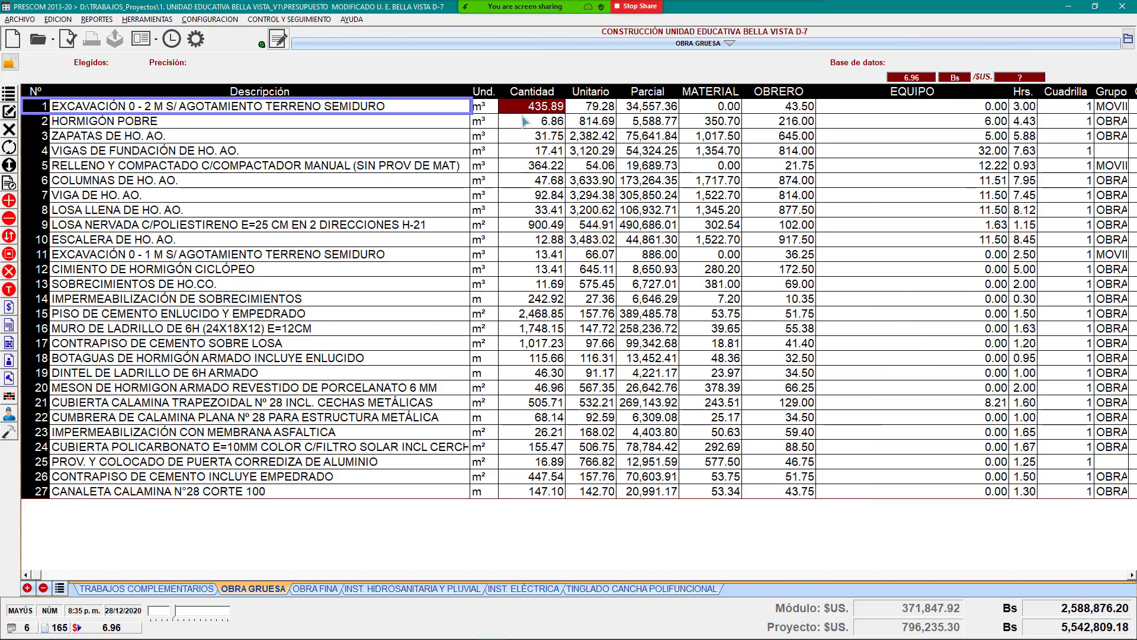
drag(594, 106, 588, 500)
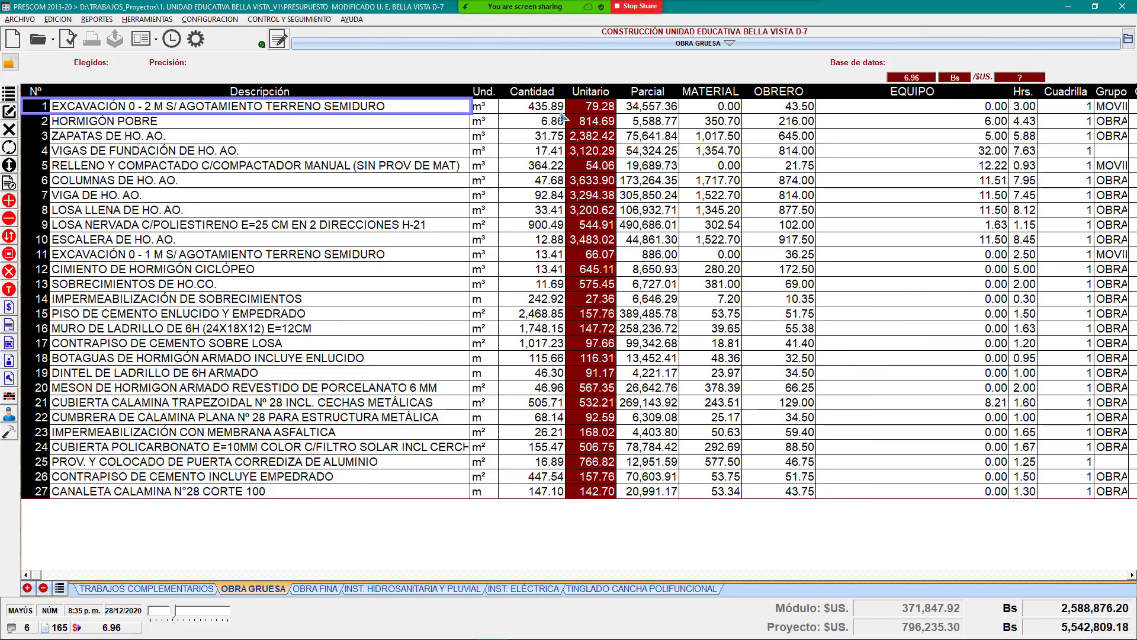
drag(556, 111, 527, 417)
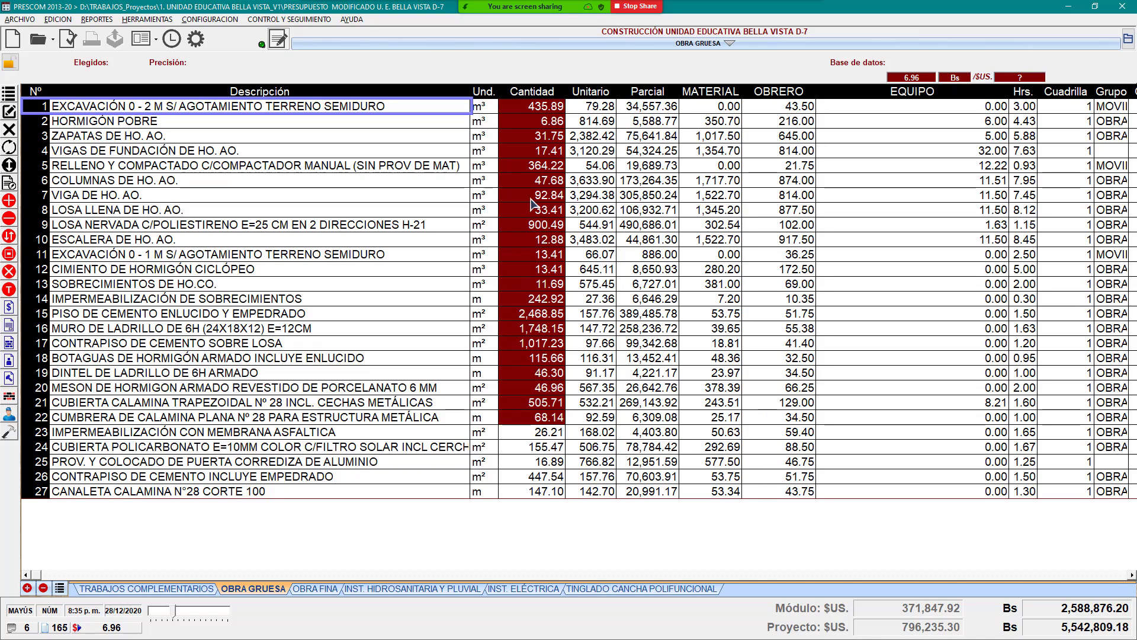
drag(531, 203, 535, 522)
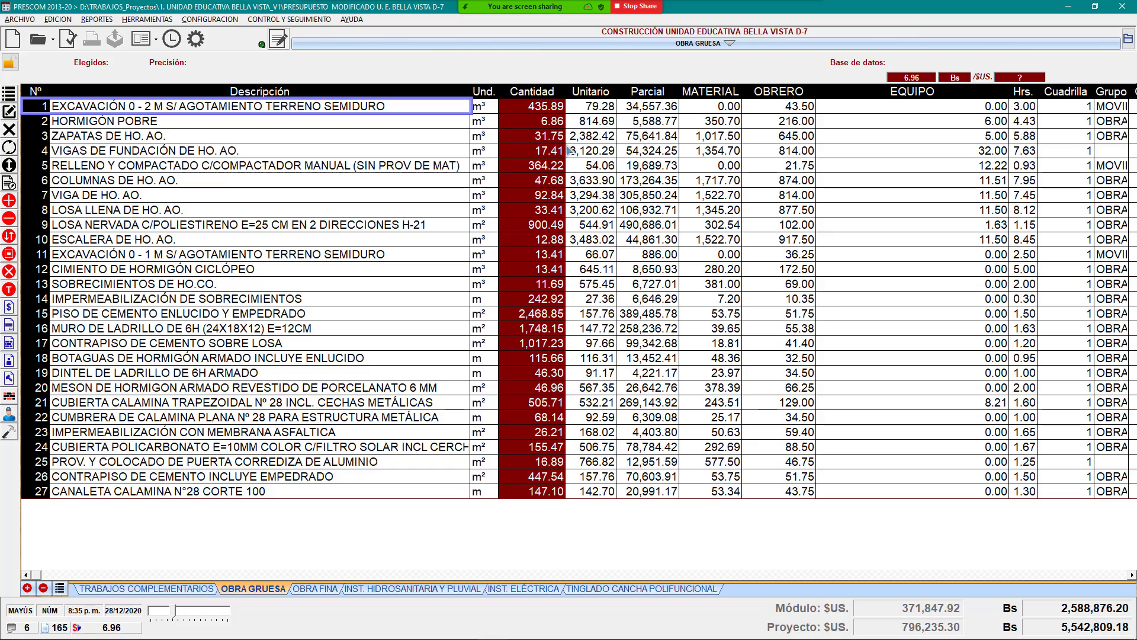
drag(544, 110, 527, 520)
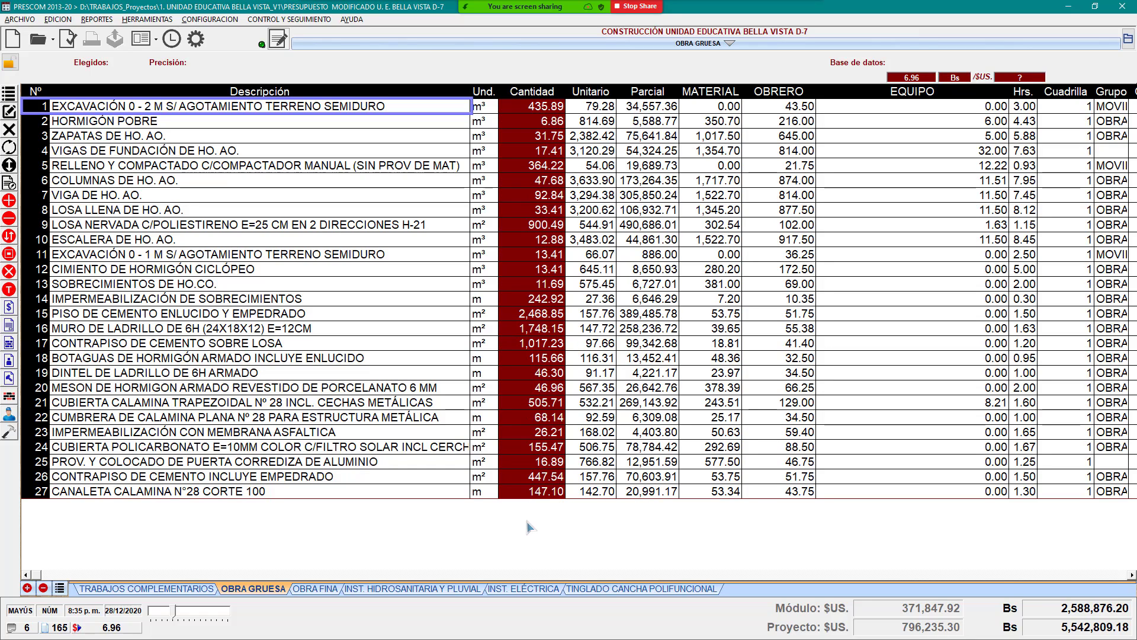
Step: Point out the row 5–7 quantities (364.22 through 92.84) and bring up the share picker again
click(549, 168)
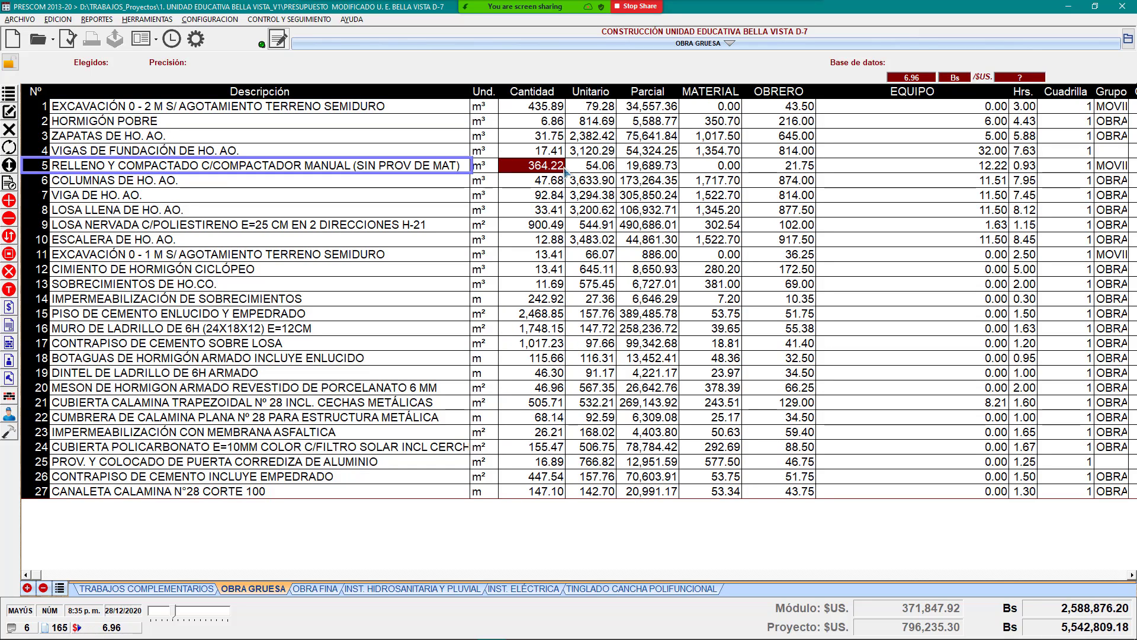
click(540, 181)
click(546, 199)
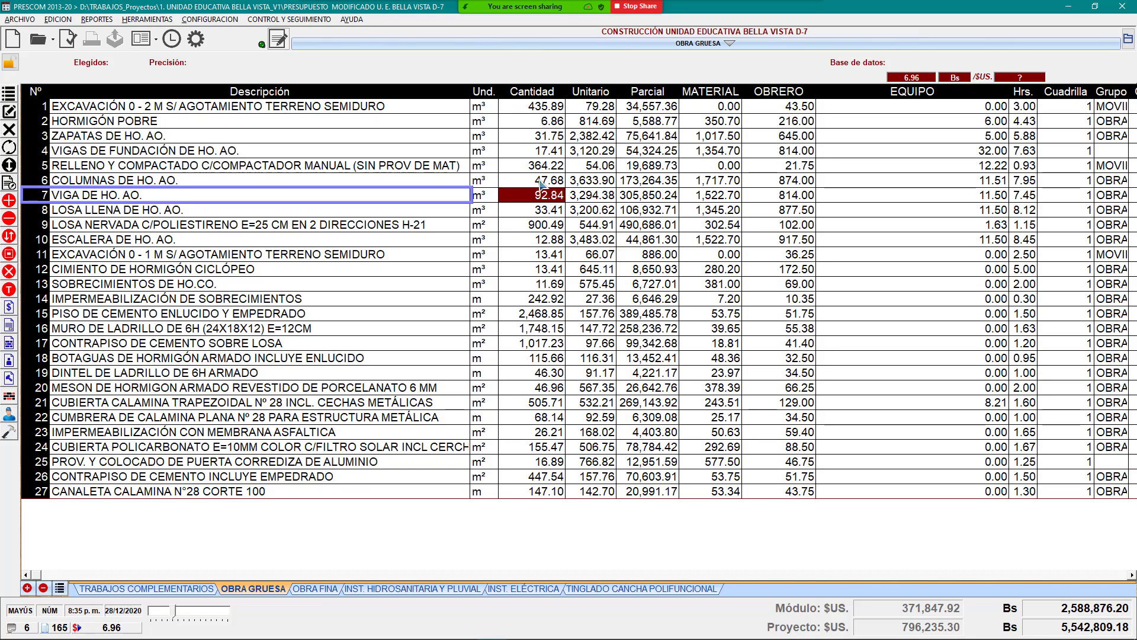
click(593, 15)
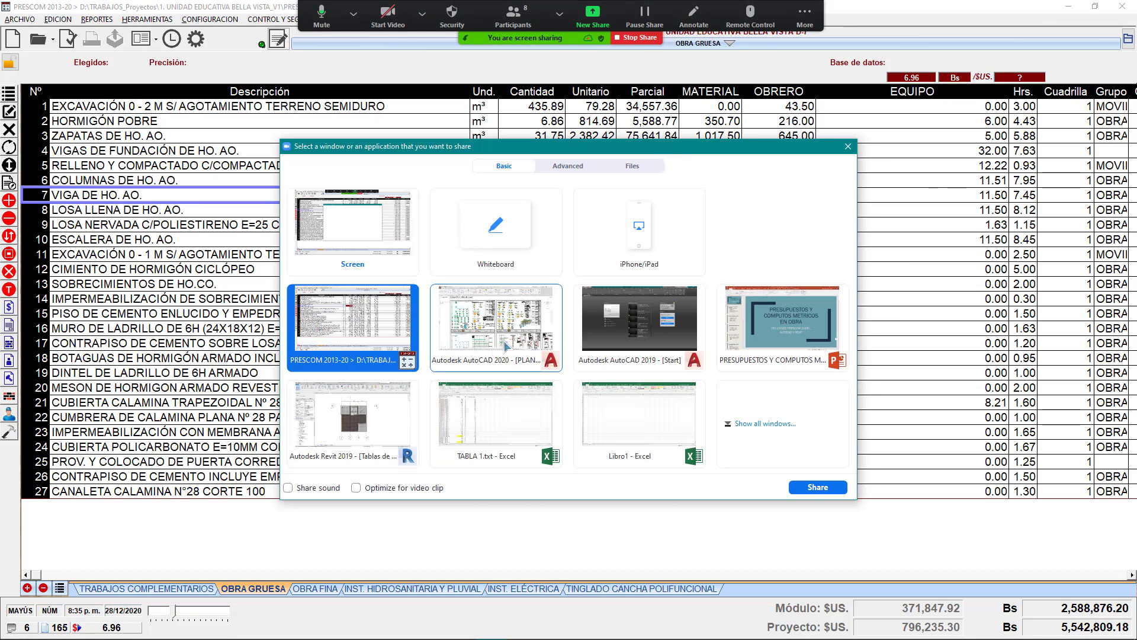
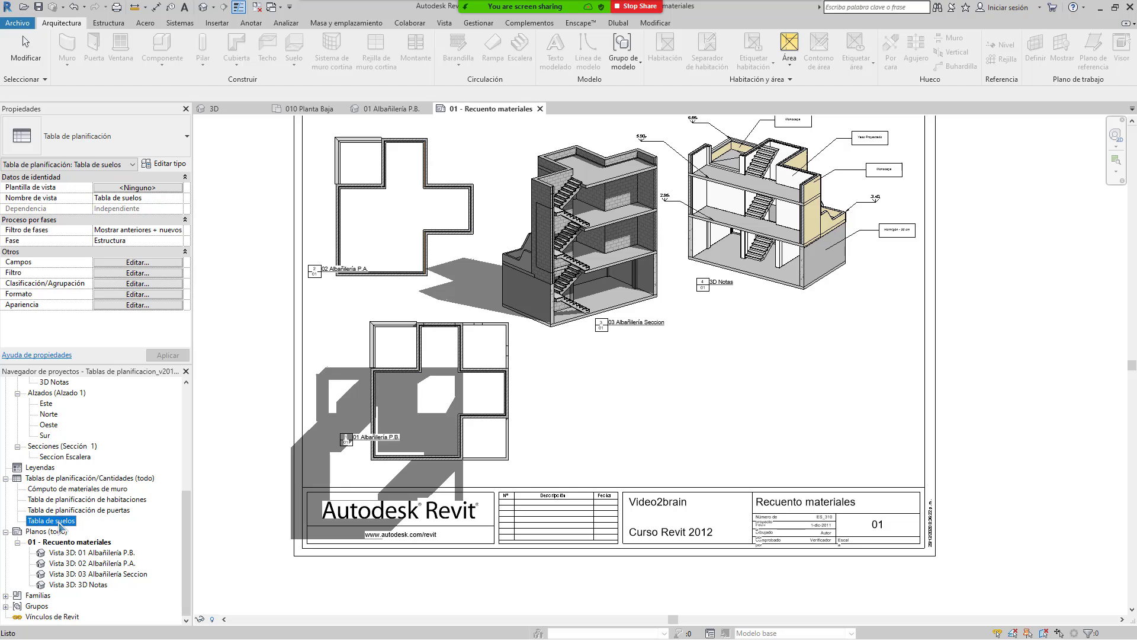
Step: Place the Tabla de suelos floor schedule on the sheet beside the 3D Notas view
click(780, 375)
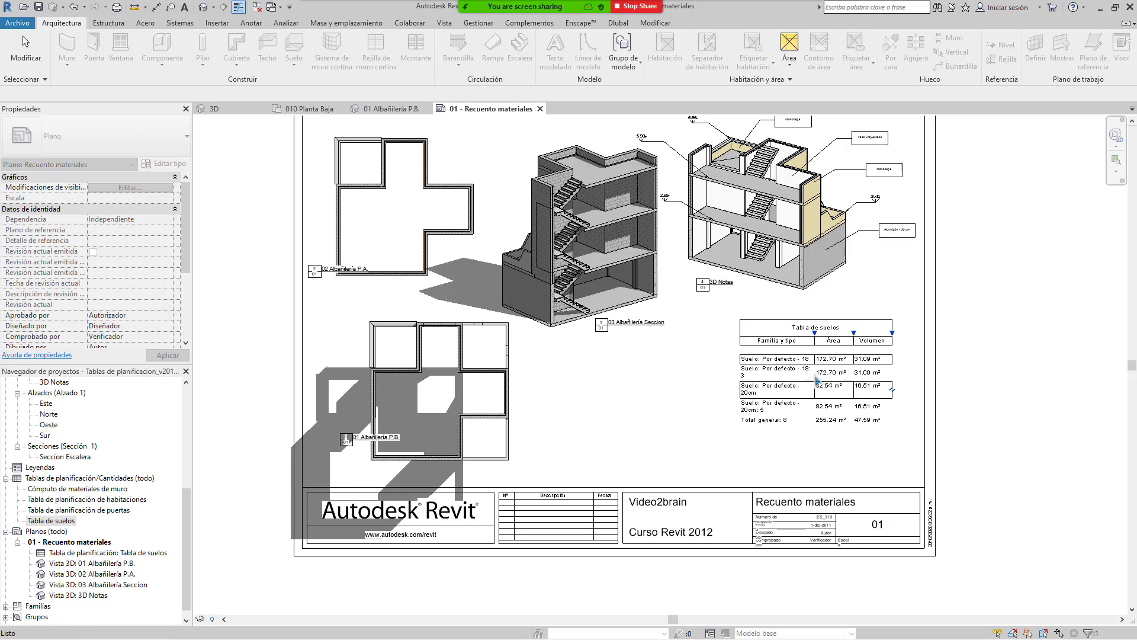
click(837, 378)
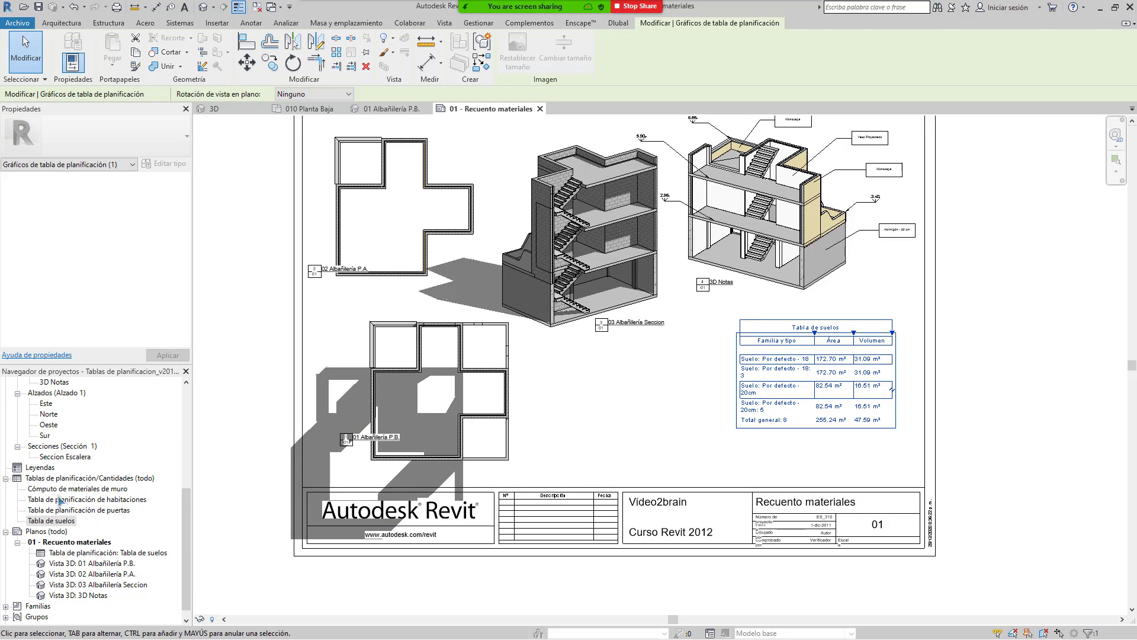
click(88, 490)
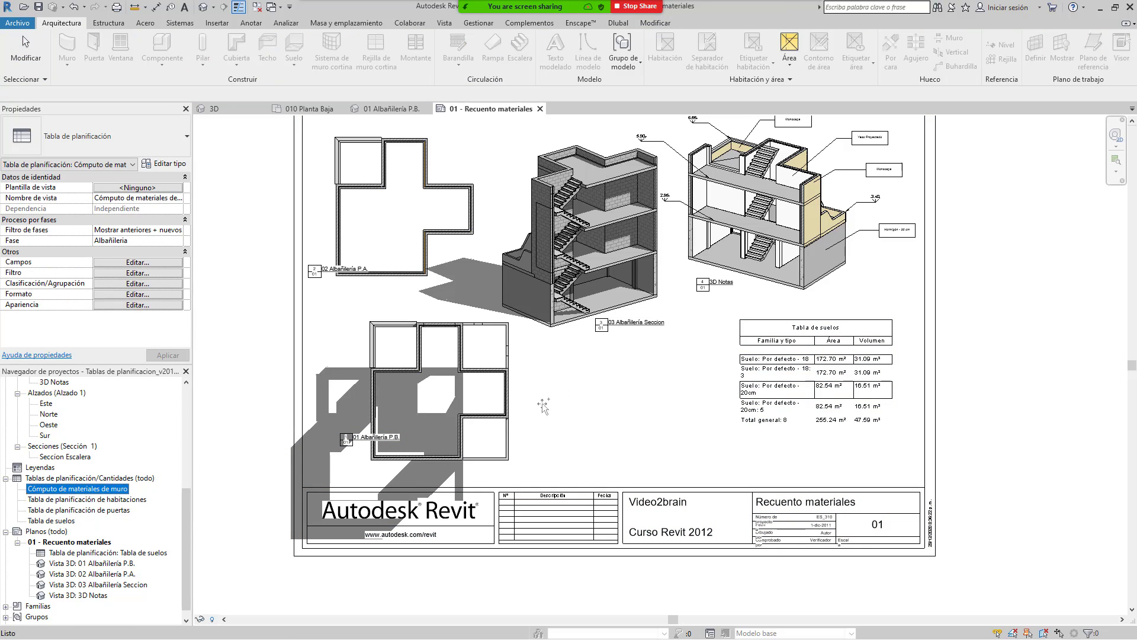
Step: Drop the Cómputo de materiales de muro schedule onto the sheet, right of the views
drag(89, 489, 583, 410)
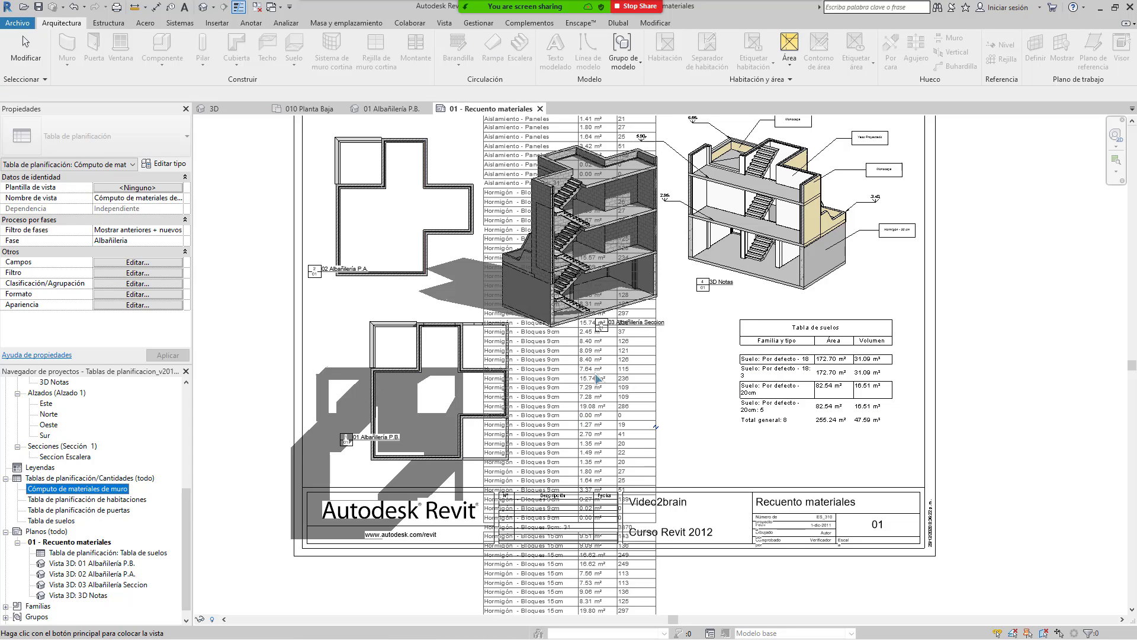
middle_drag(1048, 337, 808, 463)
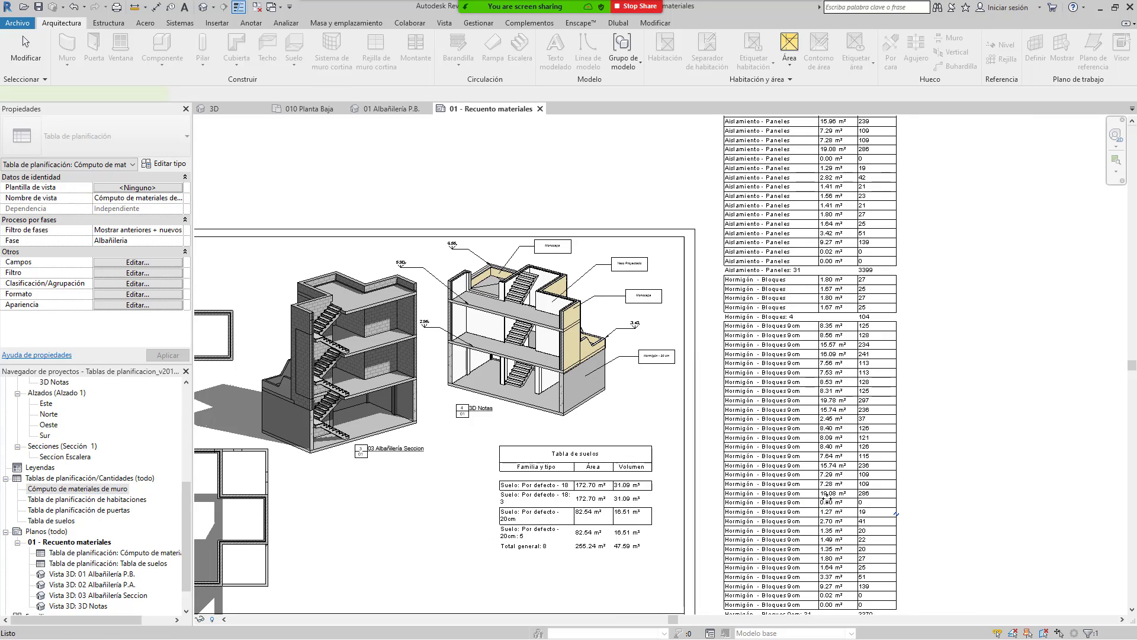
click(814, 502)
scroll(814, 503, down, 2)
scroll(847, 354, up, 5)
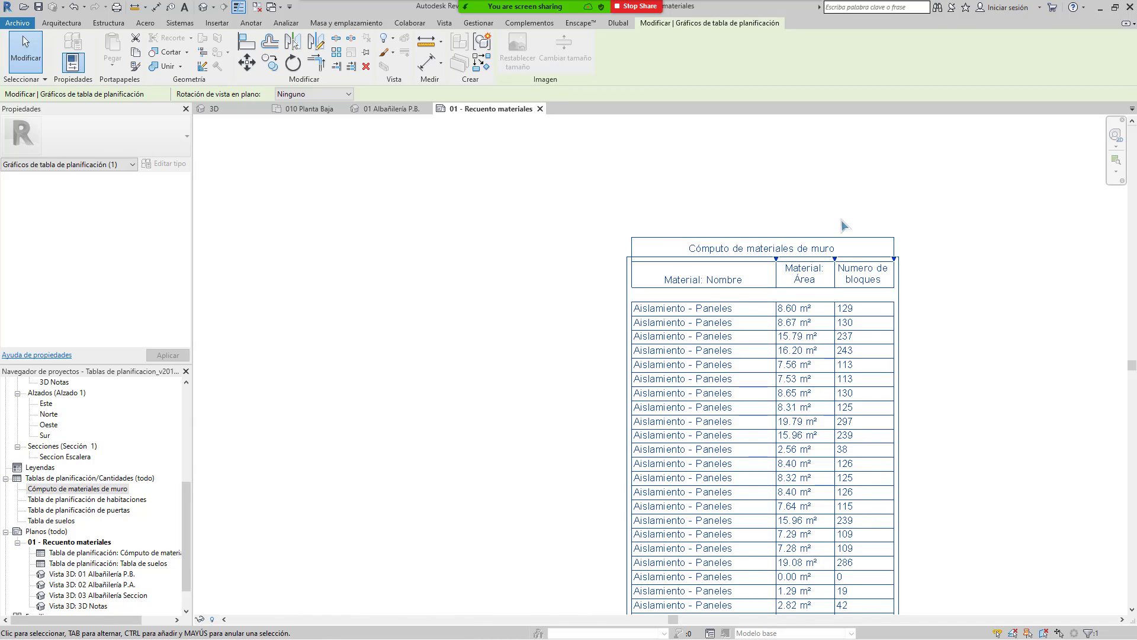
scroll(850, 224, down, 5)
scroll(848, 438, up, 5)
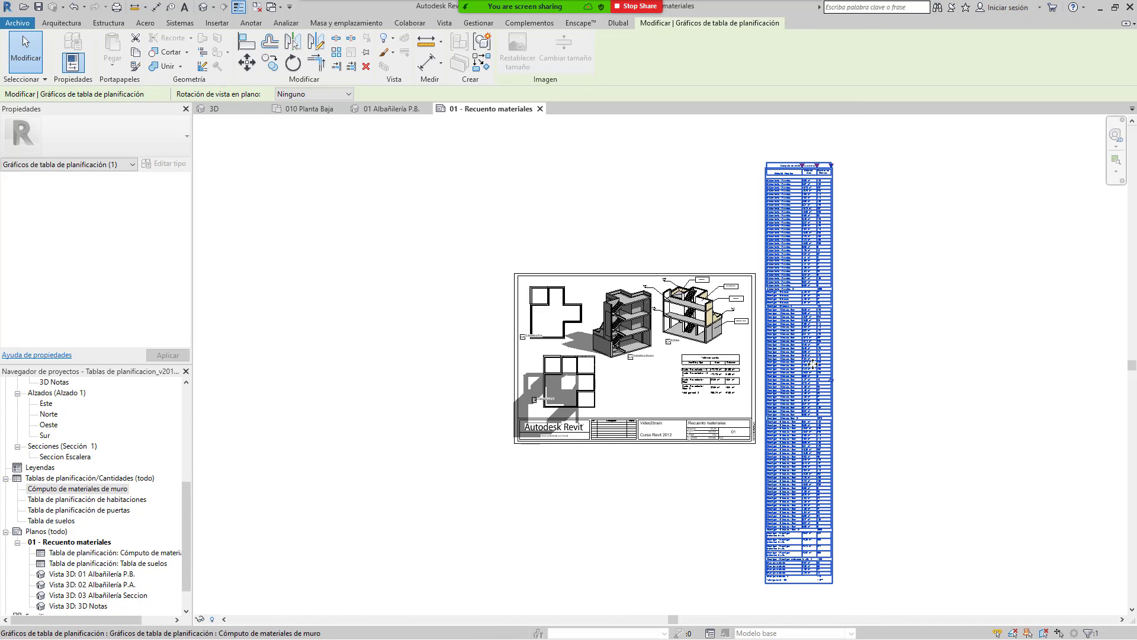
scroll(848, 395, up, 2)
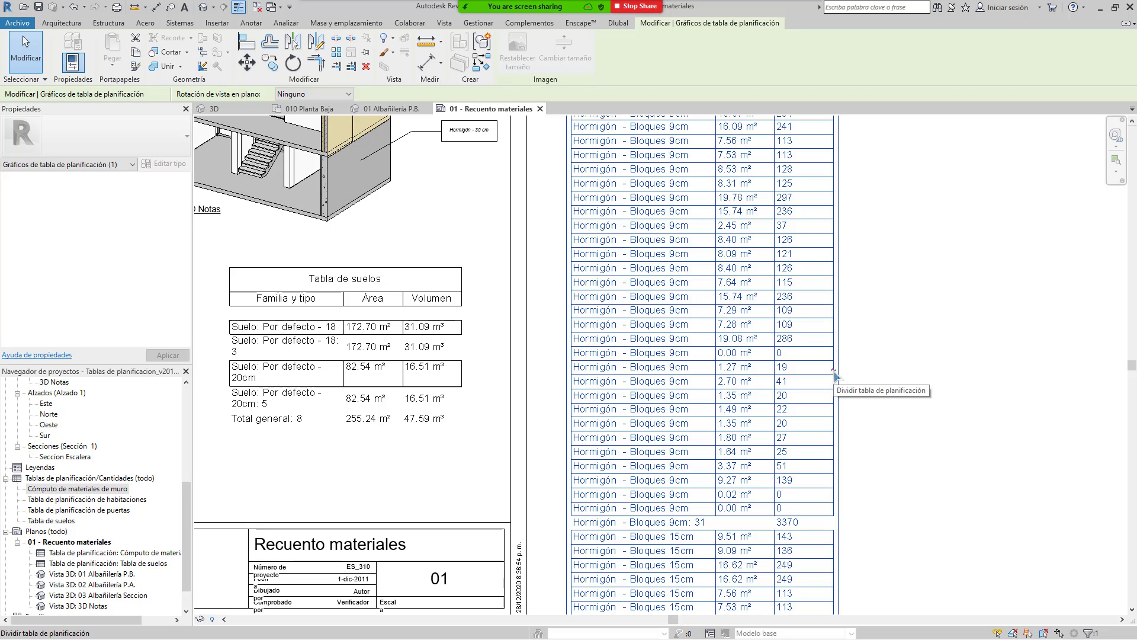
Step: Split the long wall schedule three times into four columns
click(836, 375)
scroll(769, 408, down, 3)
scroll(874, 316, up, 2)
middle_drag(874, 316, 760, 434)
scroll(734, 424, up, 2)
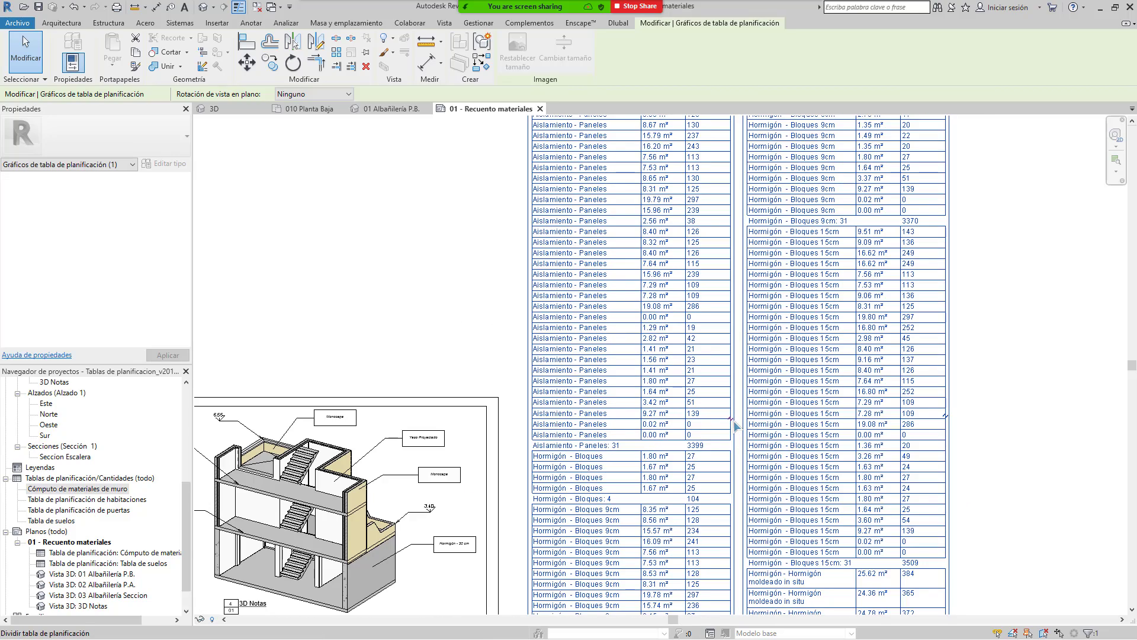
click(733, 426)
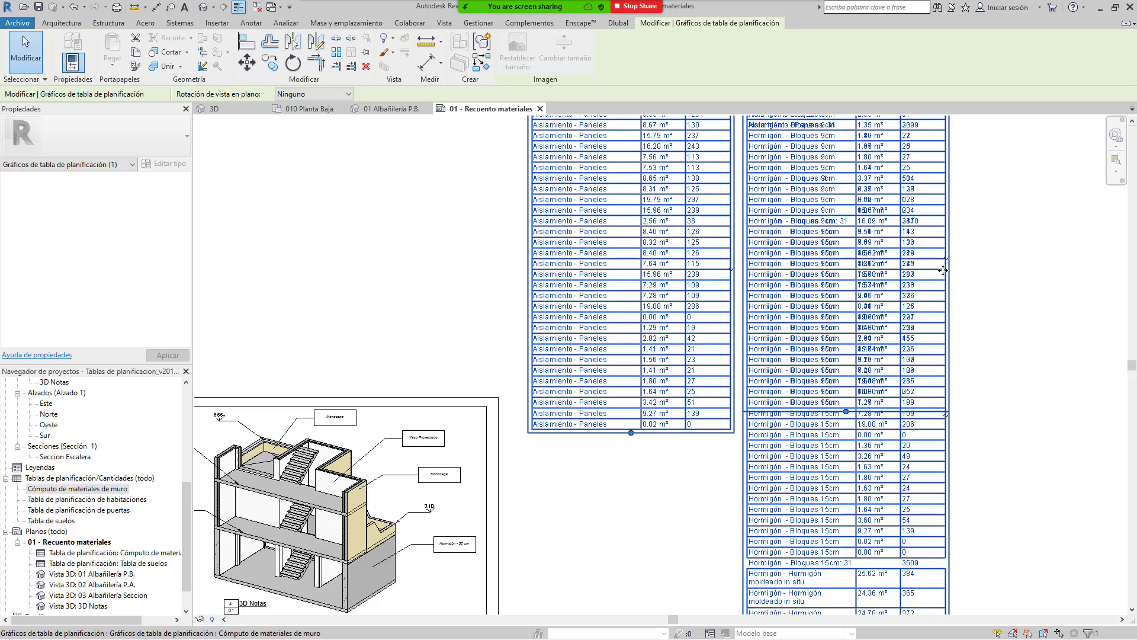
scroll(946, 418, down, 2)
middle_drag(946, 419, 869, 401)
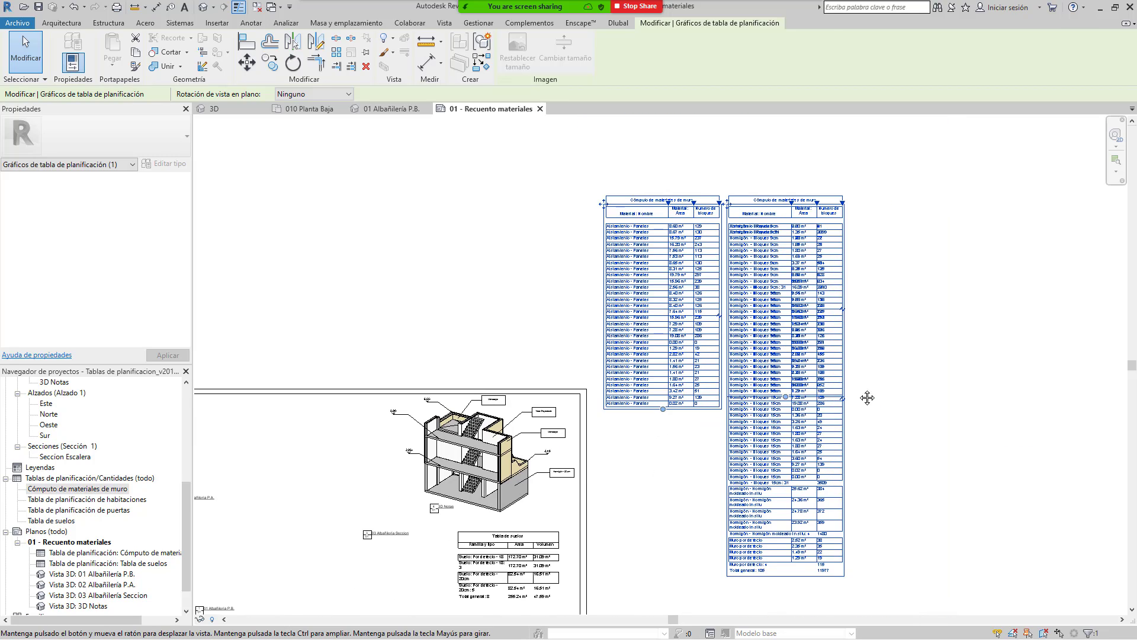
click(837, 403)
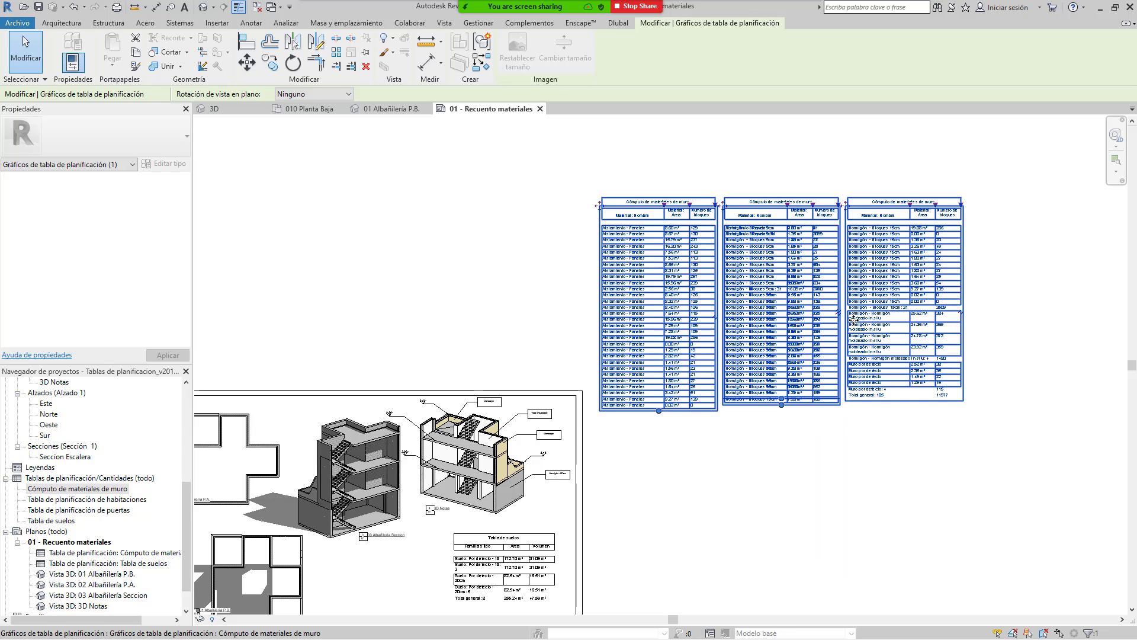
middle_drag(664, 399, 630, 460)
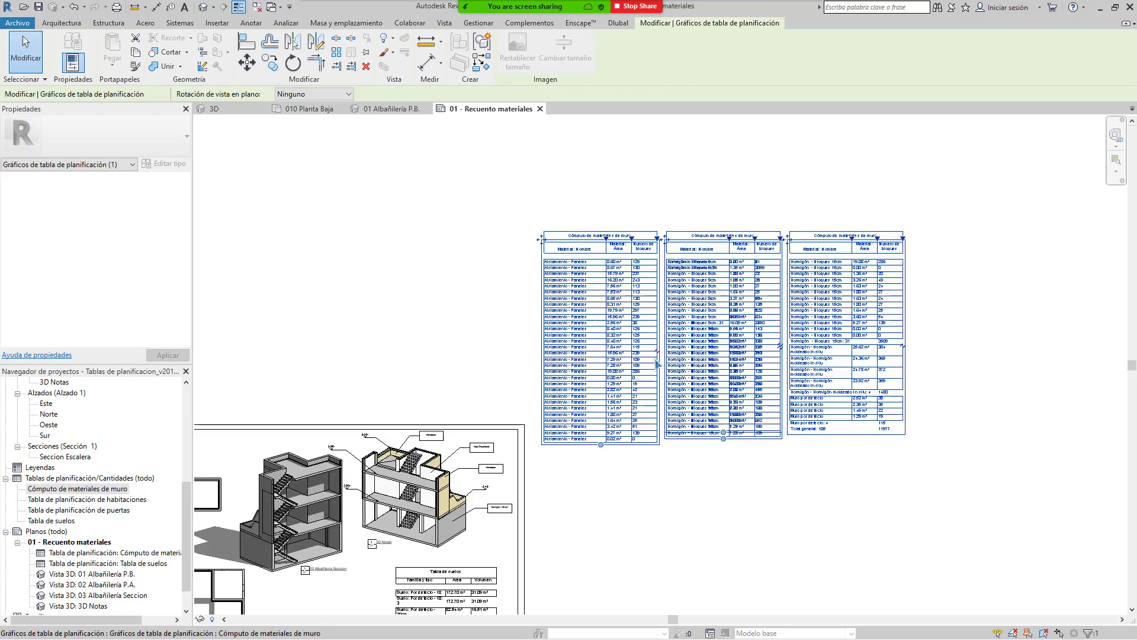
scroll(657, 361, up, 3)
middle_drag(964, 323, 797, 346)
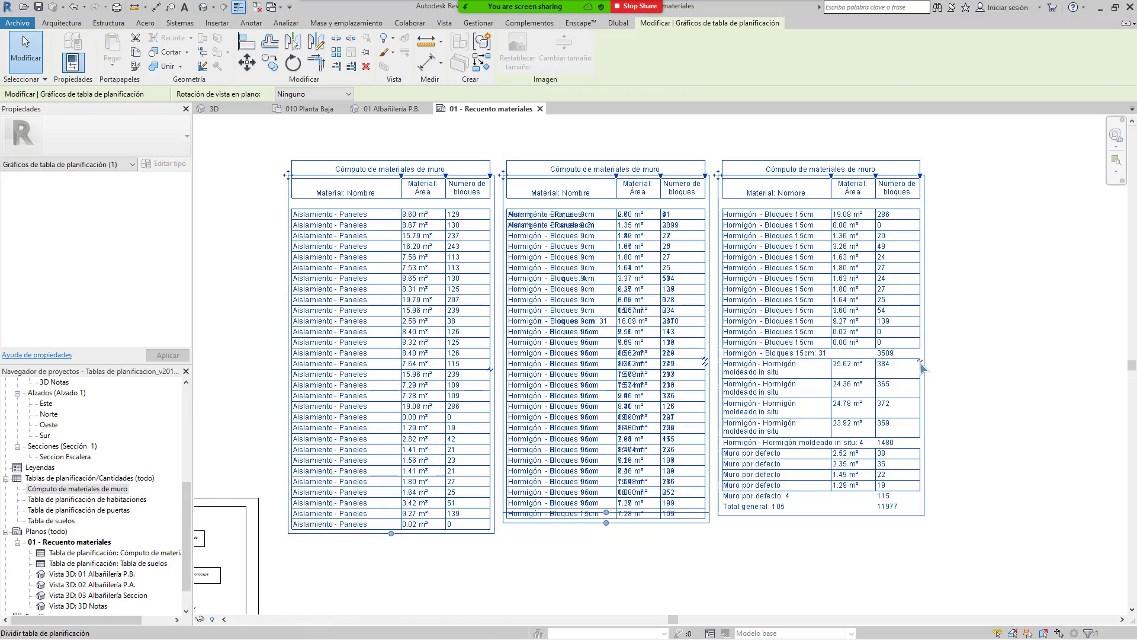
click(920, 361)
Step: Shorten the second and first schedule columns, then undo the last split
click(705, 364)
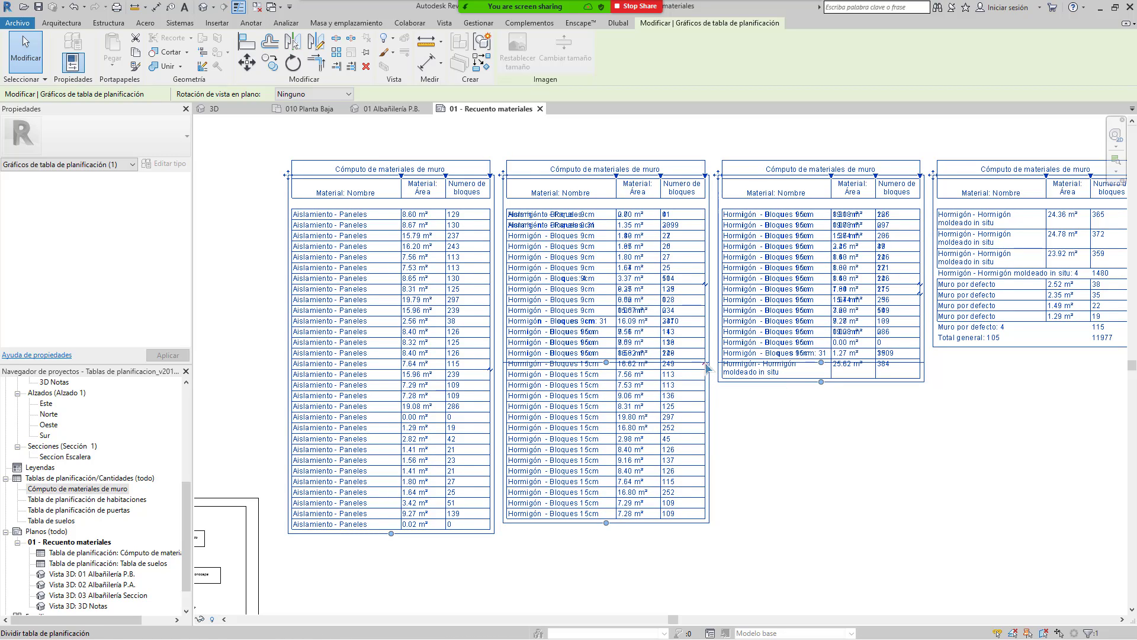
click(705, 365)
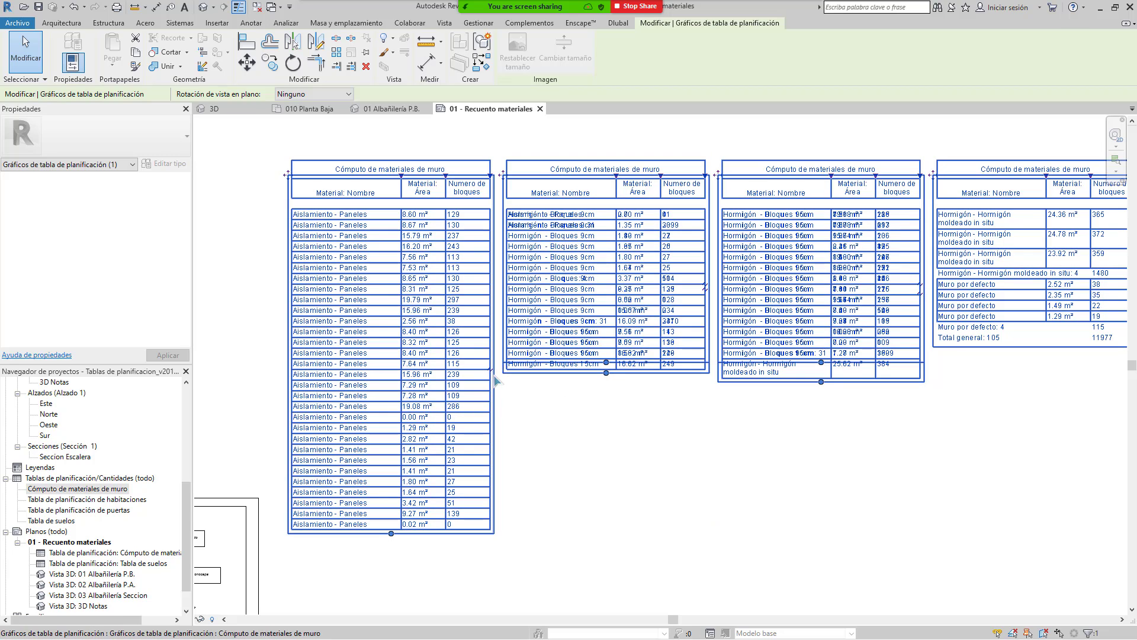
click(495, 371)
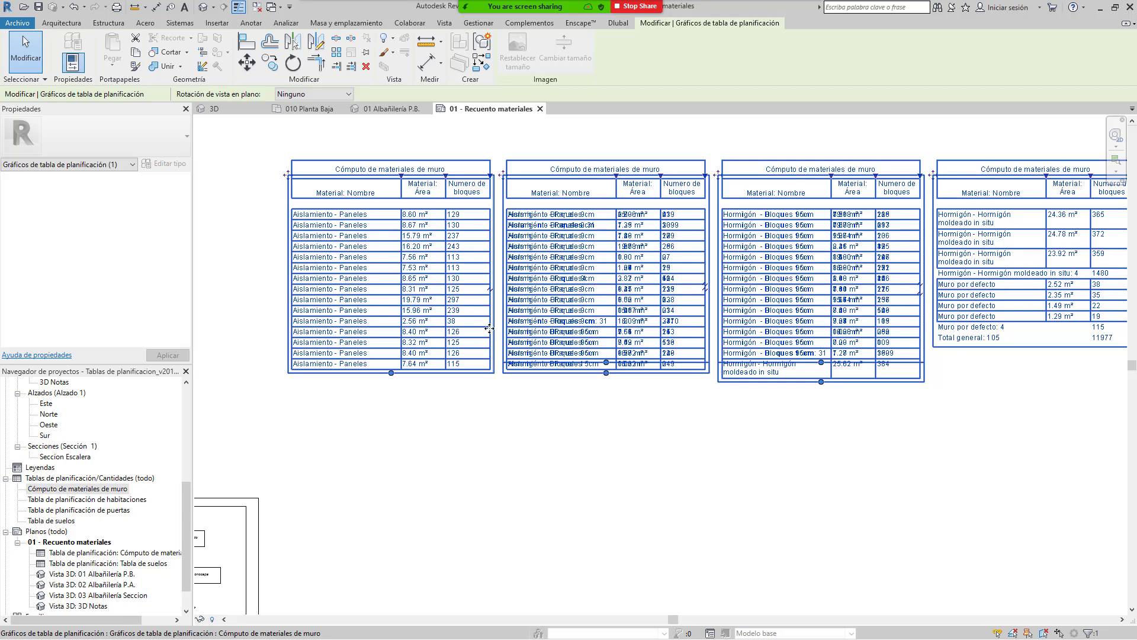
scroll(522, 309, down, 4)
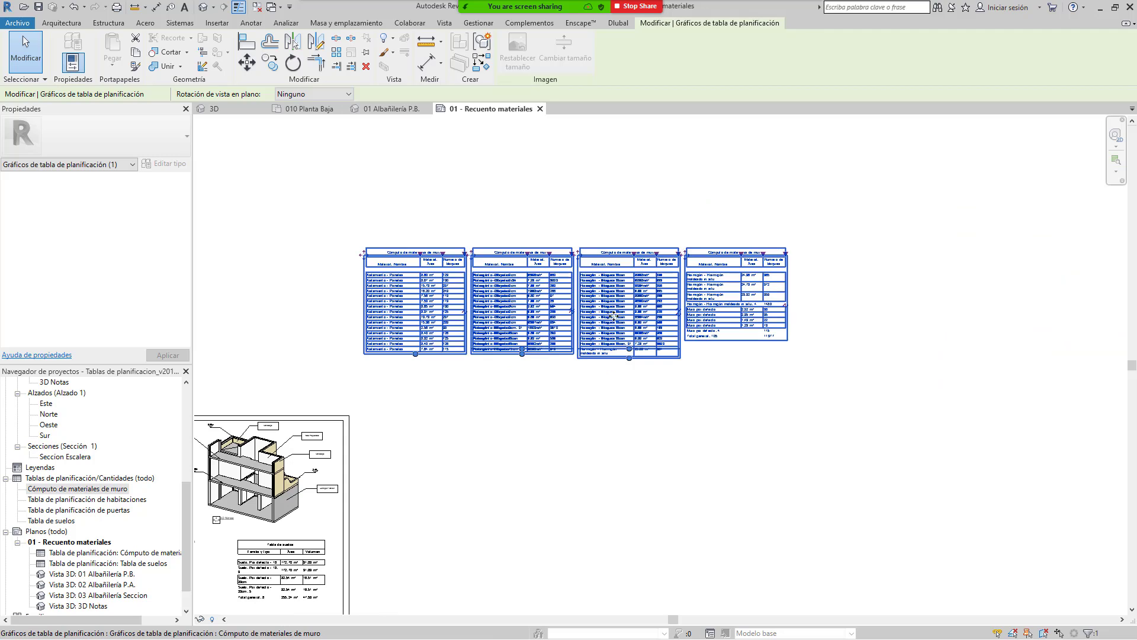
scroll(481, 312, up, 5)
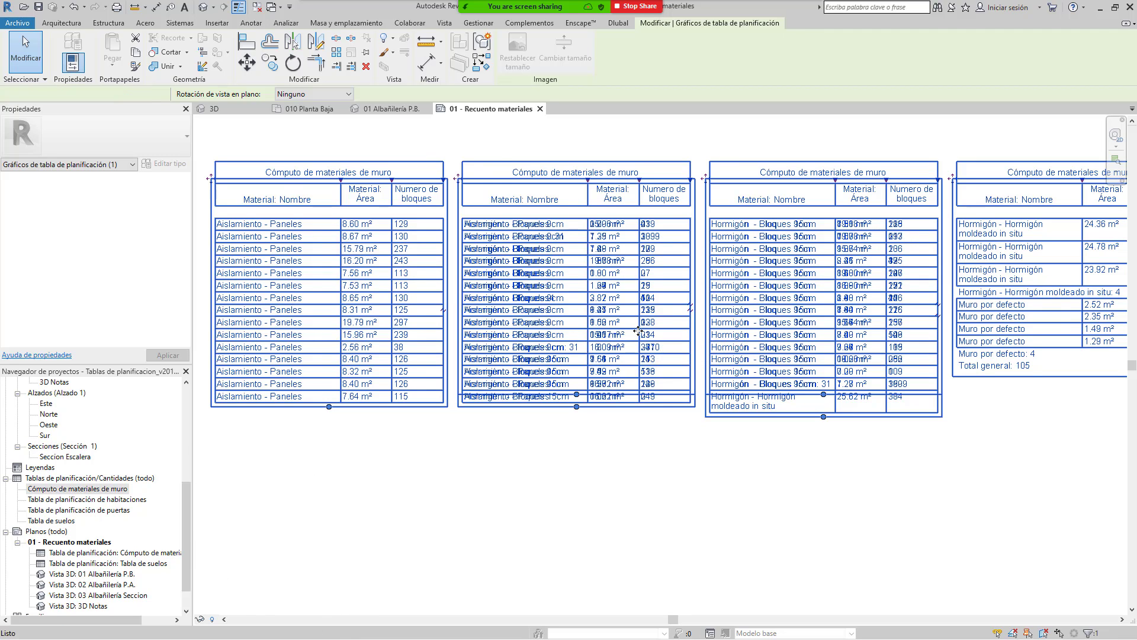
key(ctrl+z)
key(ctrl+z)
key(ctrl+z)
key(ctrl+z)
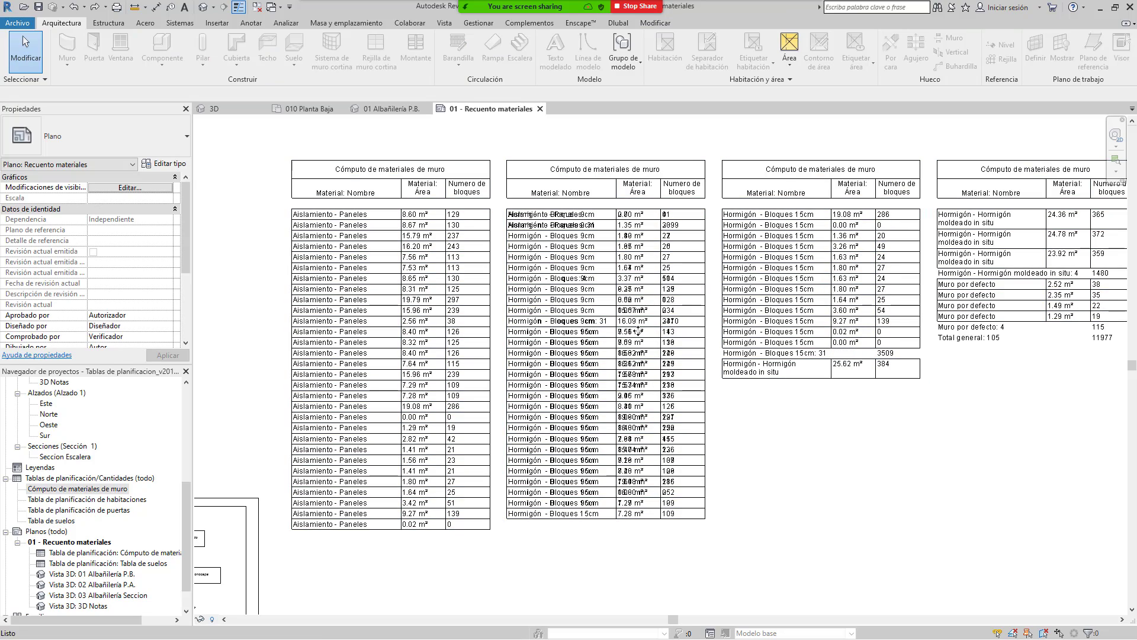
Step: Undo the earlier schedule splits and pan around sheet 01 - Recuento materiales to review it
key(ctrl+z)
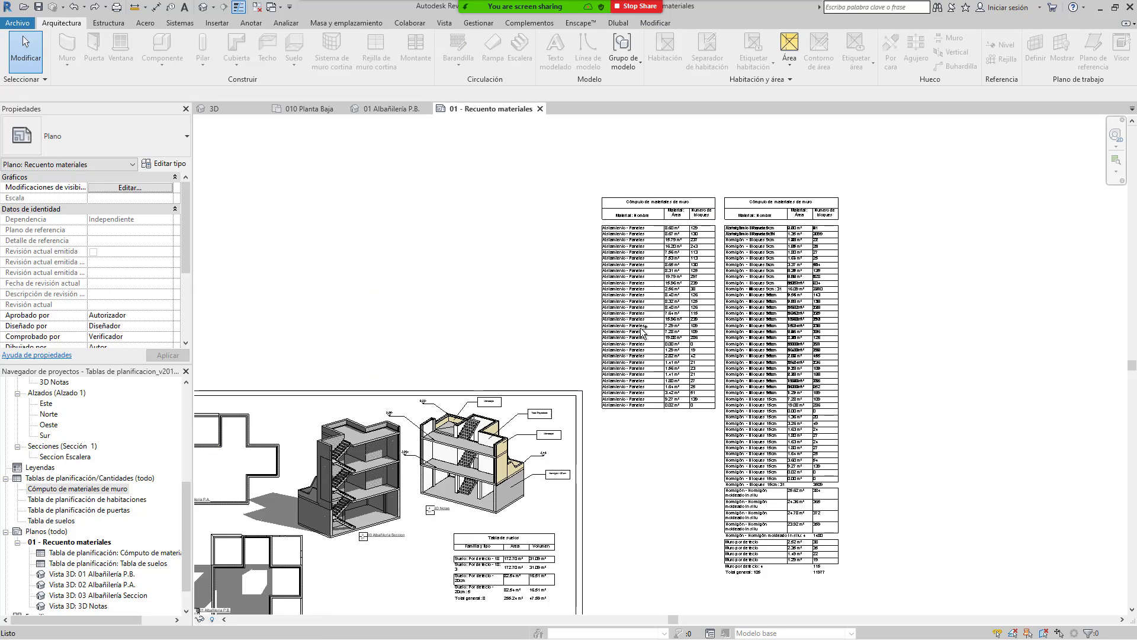
scroll(643, 332, up, 3)
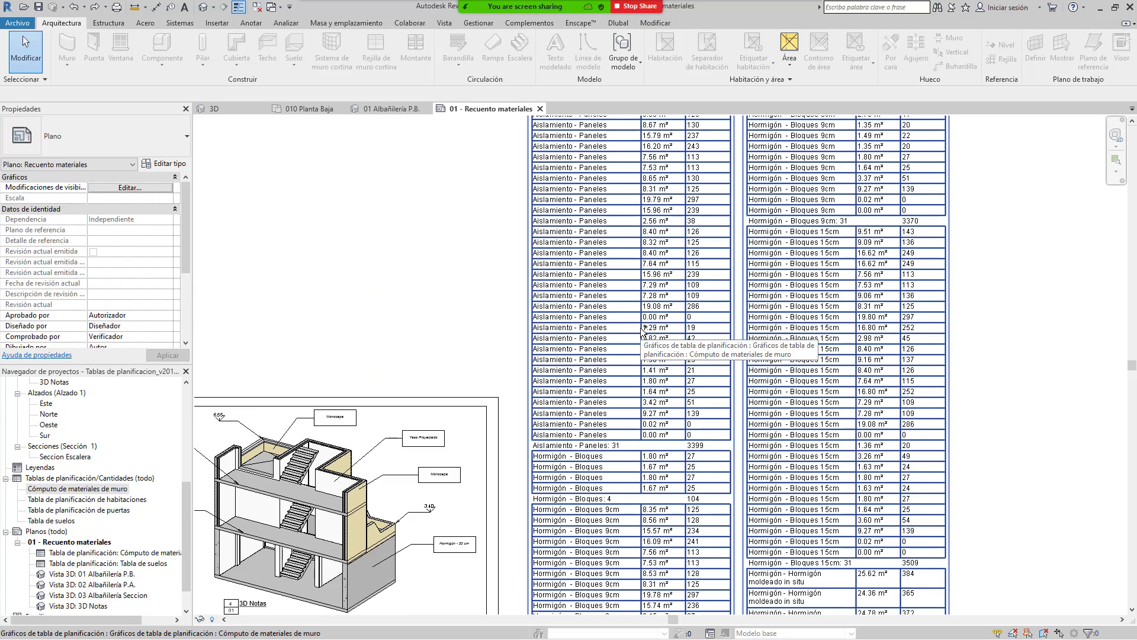
scroll(644, 337, down, 5)
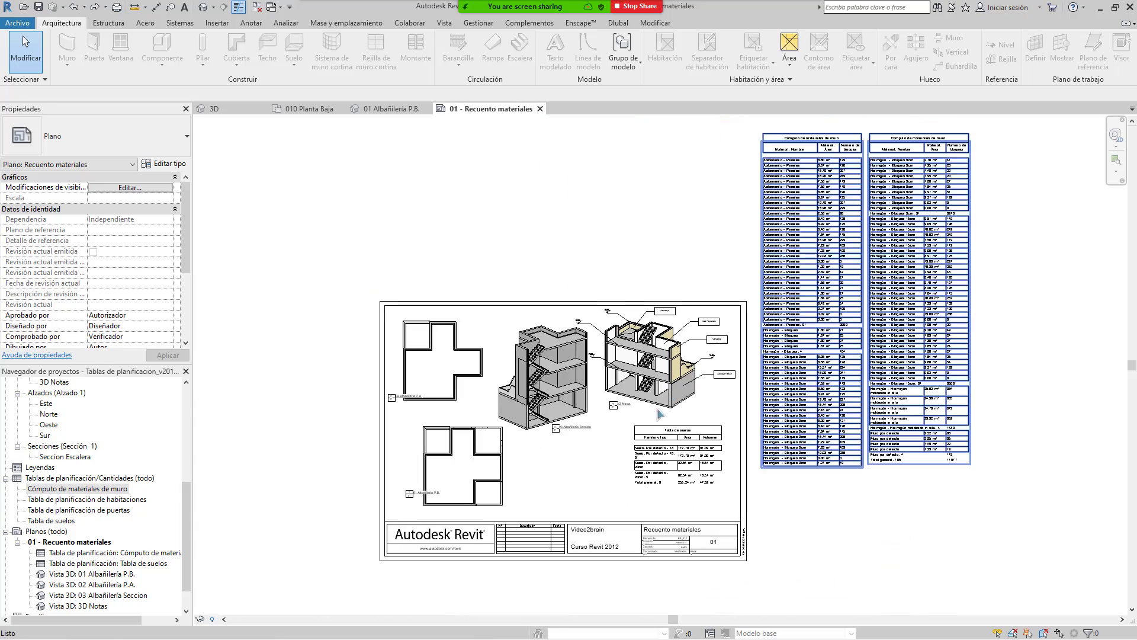
scroll(650, 456, up, 4)
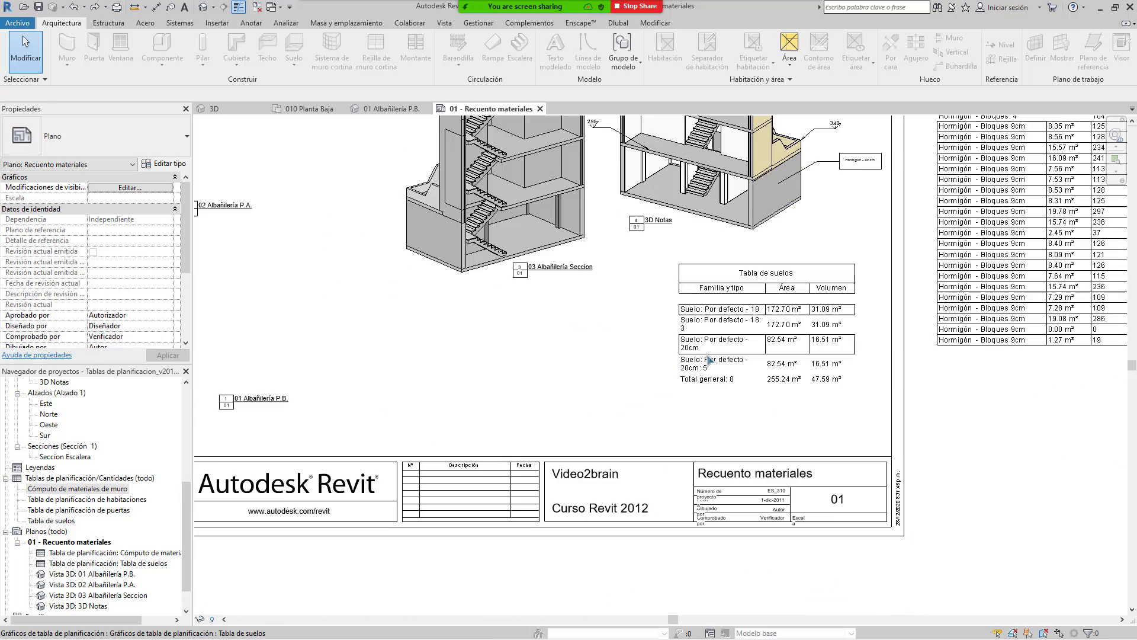
scroll(681, 409, down, 1)
scroll(681, 414, up, 1)
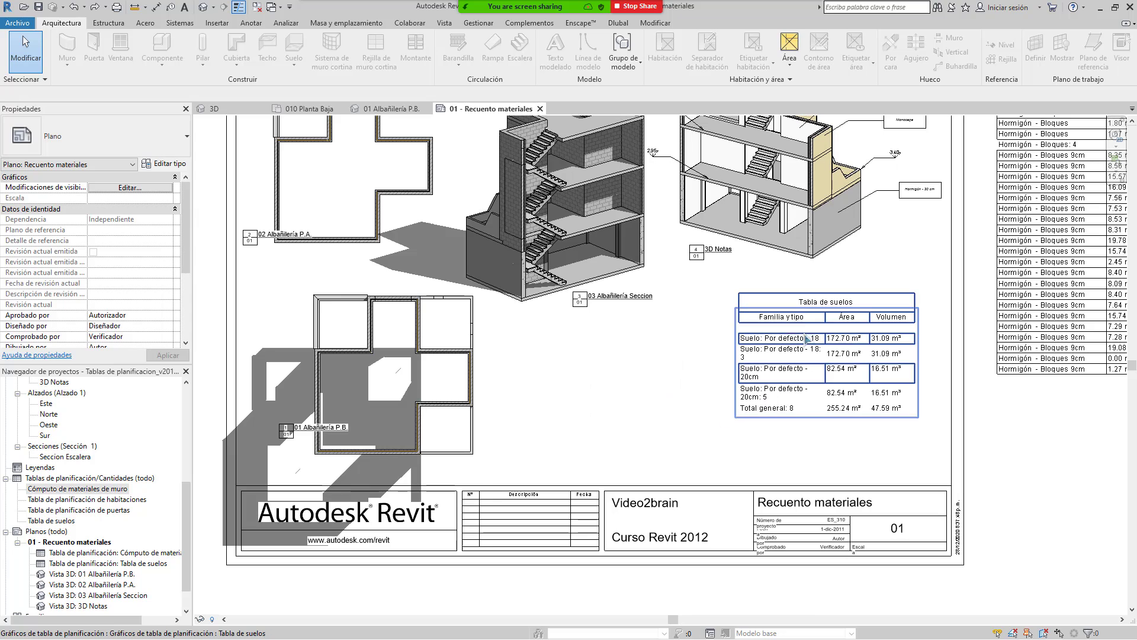
scroll(623, 405, down, 1)
middle_drag(626, 411, 675, 469)
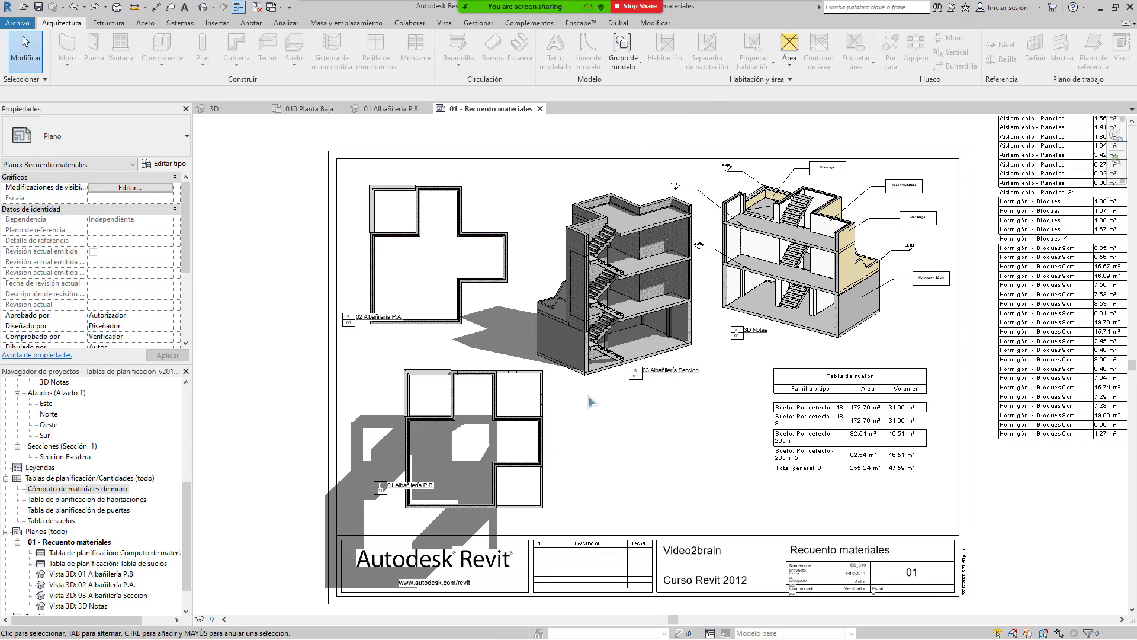
middle_drag(669, 401, 655, 388)
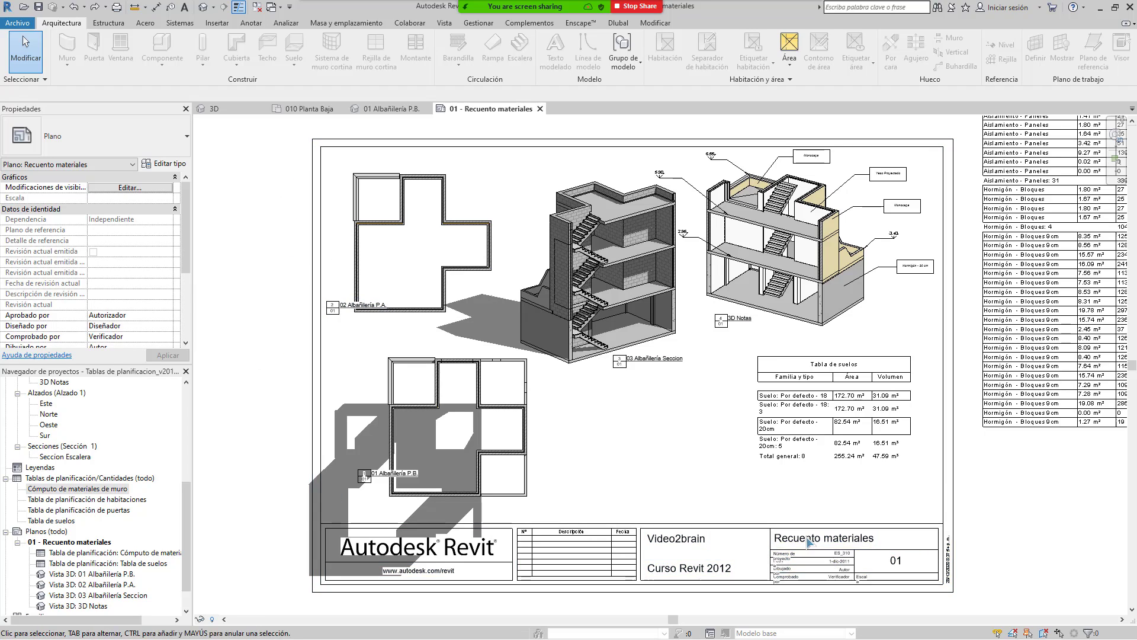
middle_drag(571, 408, 570, 558)
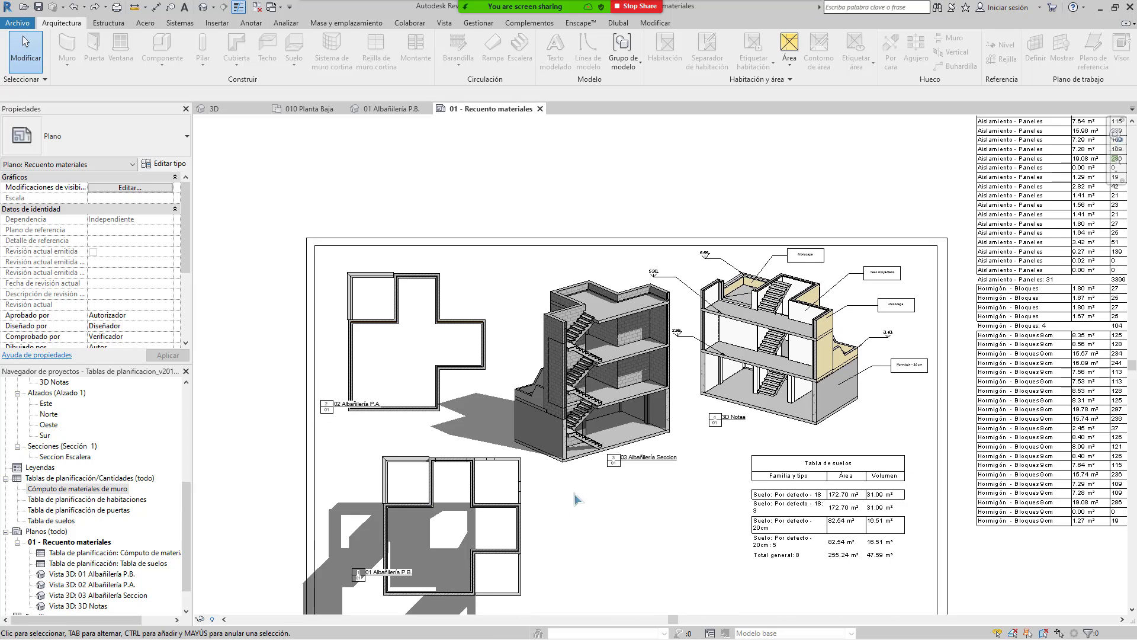
middle_drag(609, 411, 609, 410)
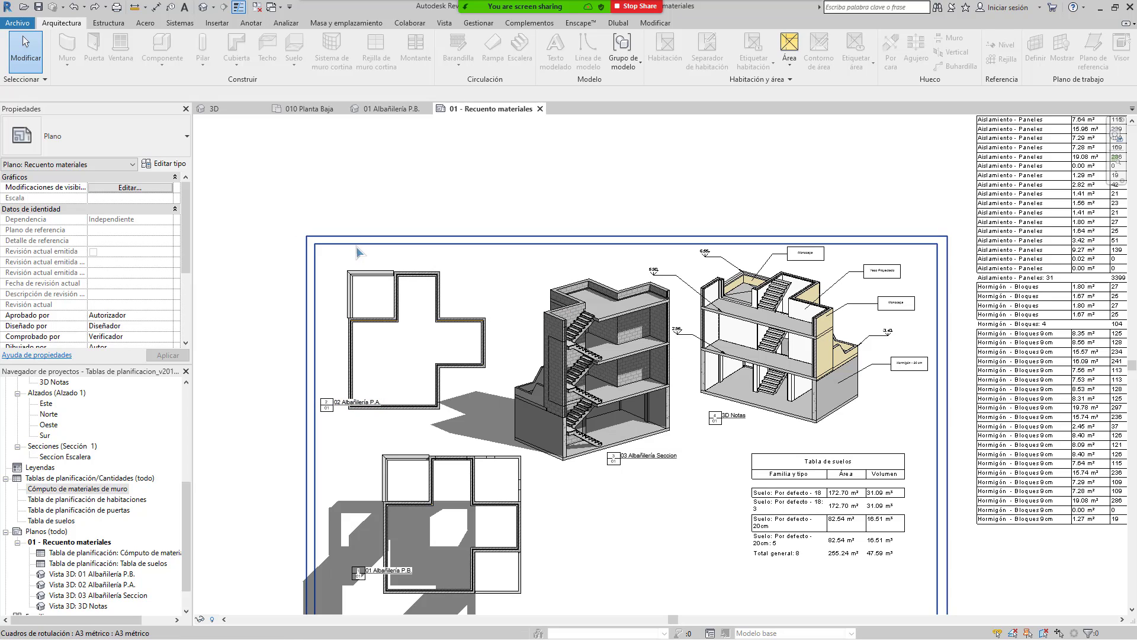
middle_drag(459, 397, 457, 380)
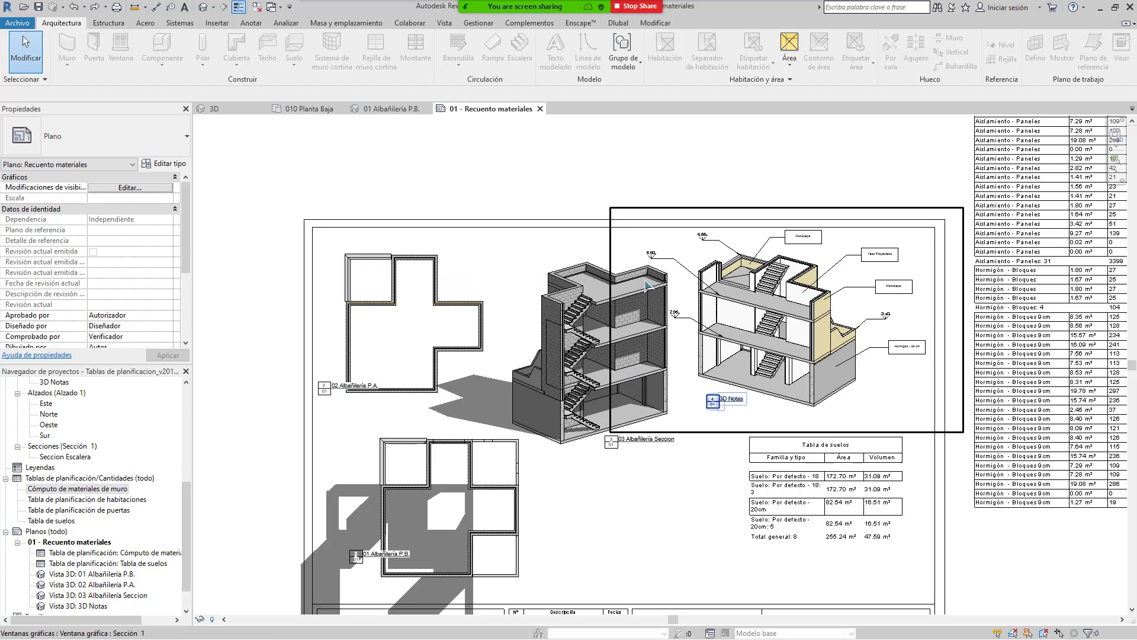
Step: Start a DWG export of the sheet via Archivo > Exportar > Formatos CAD
click(16, 23)
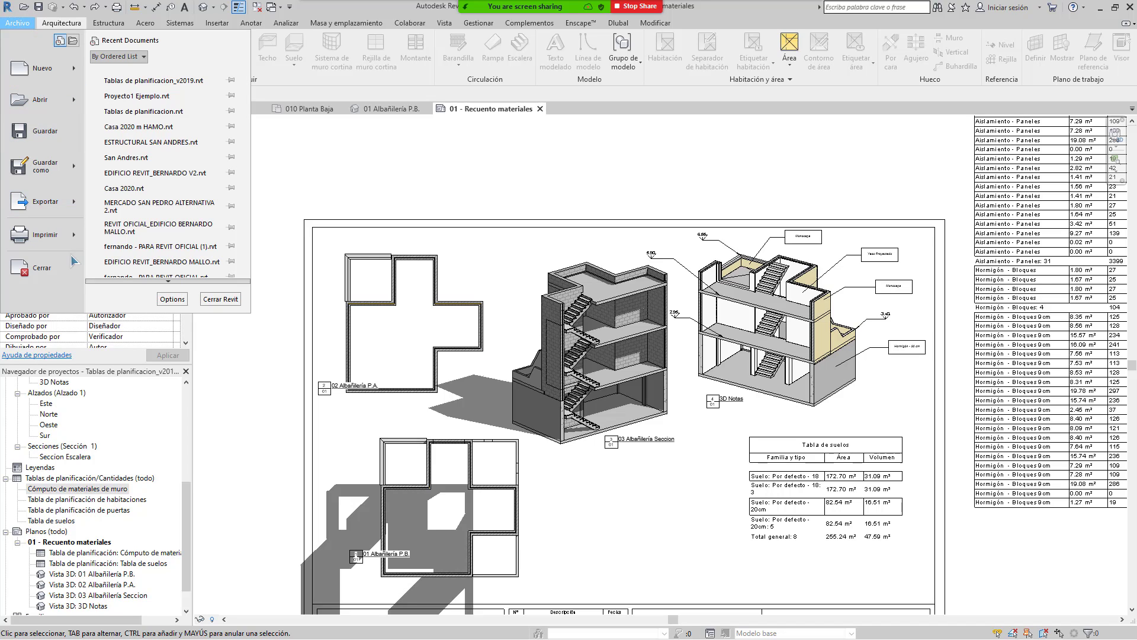
mouse_move(77, 207)
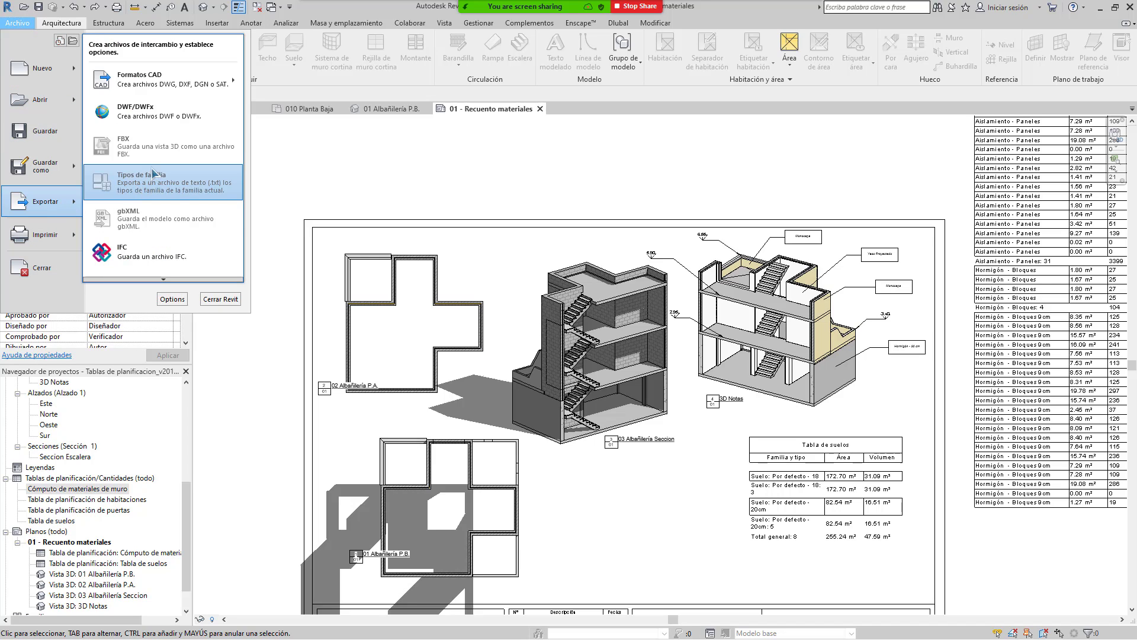
mouse_move(233, 89)
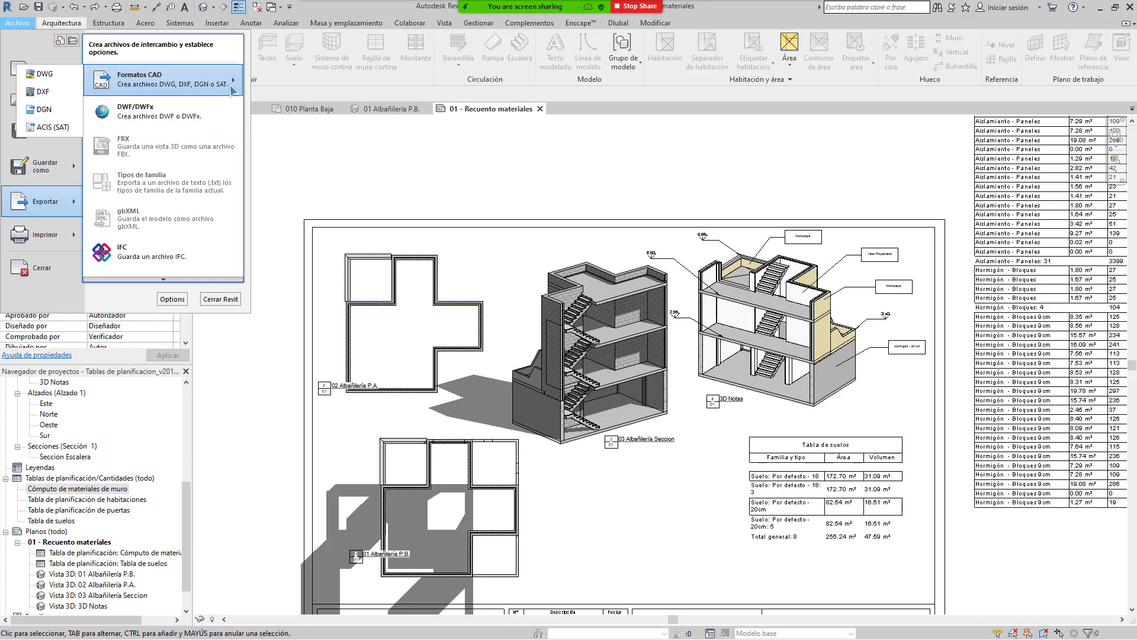
click(64, 77)
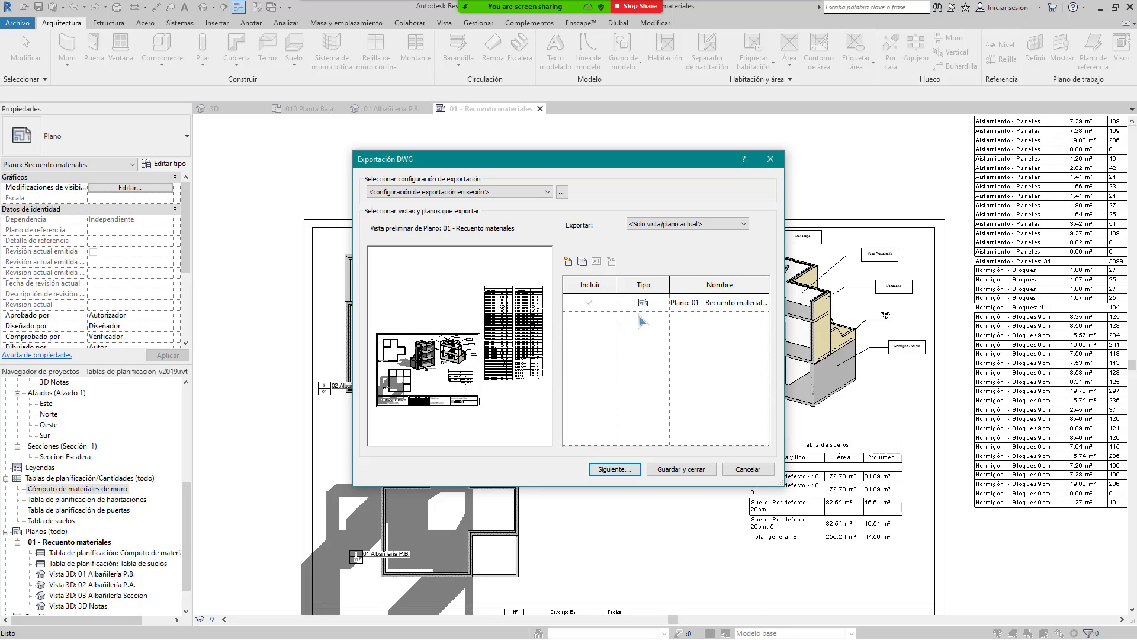
Step: Set the export setup's Unidades y coordenadas to Metro, review the other tabs, and accept
click(561, 194)
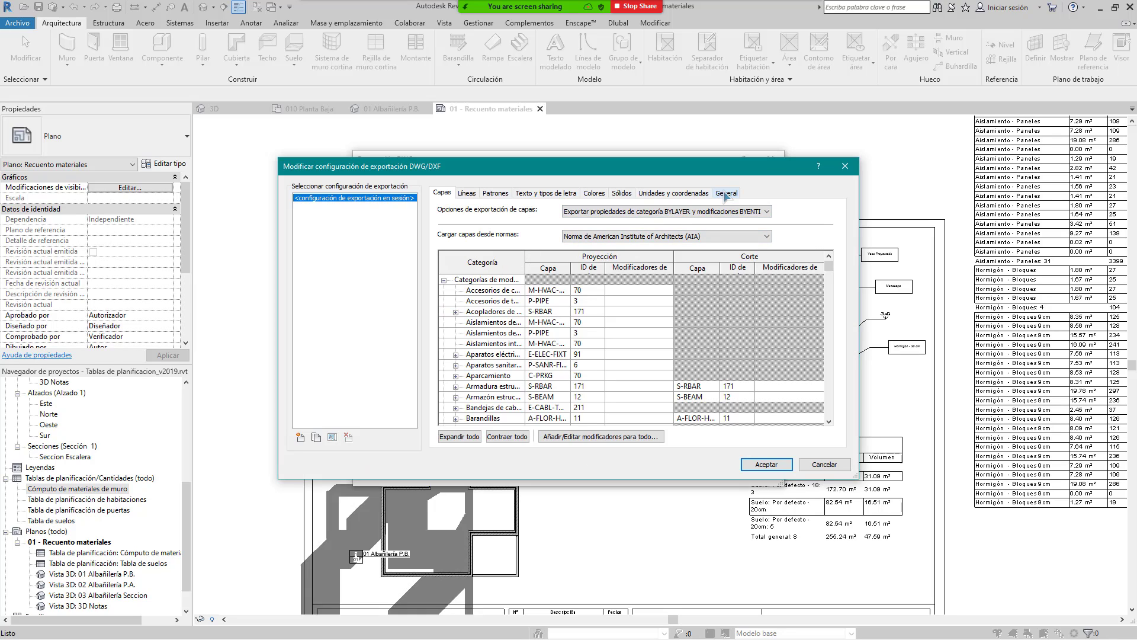
click(690, 195)
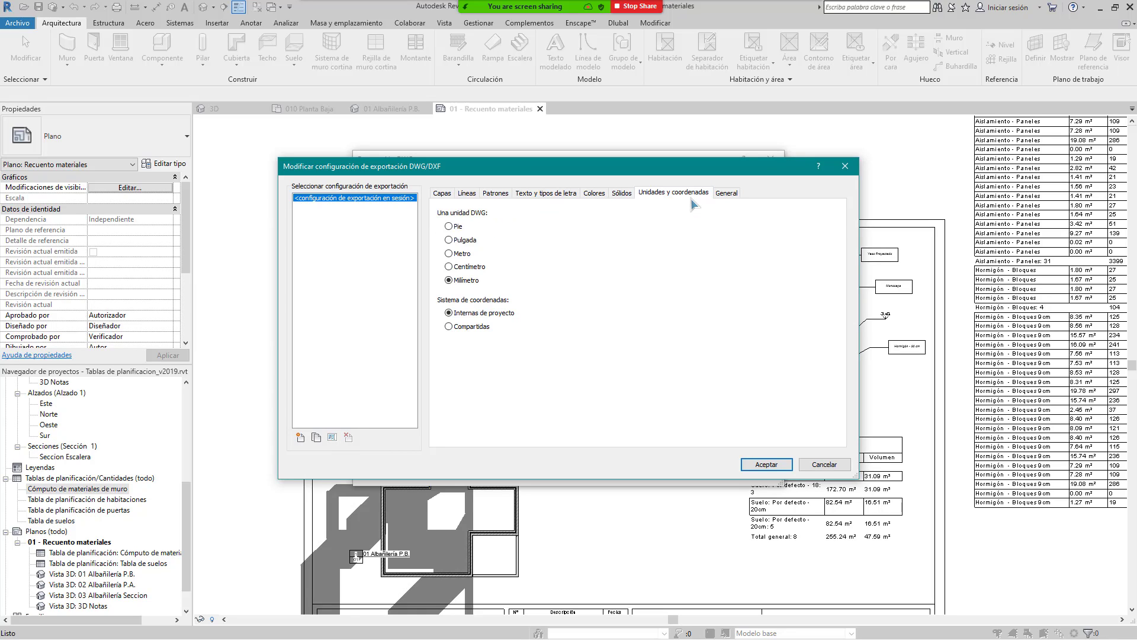
click(456, 255)
click(726, 194)
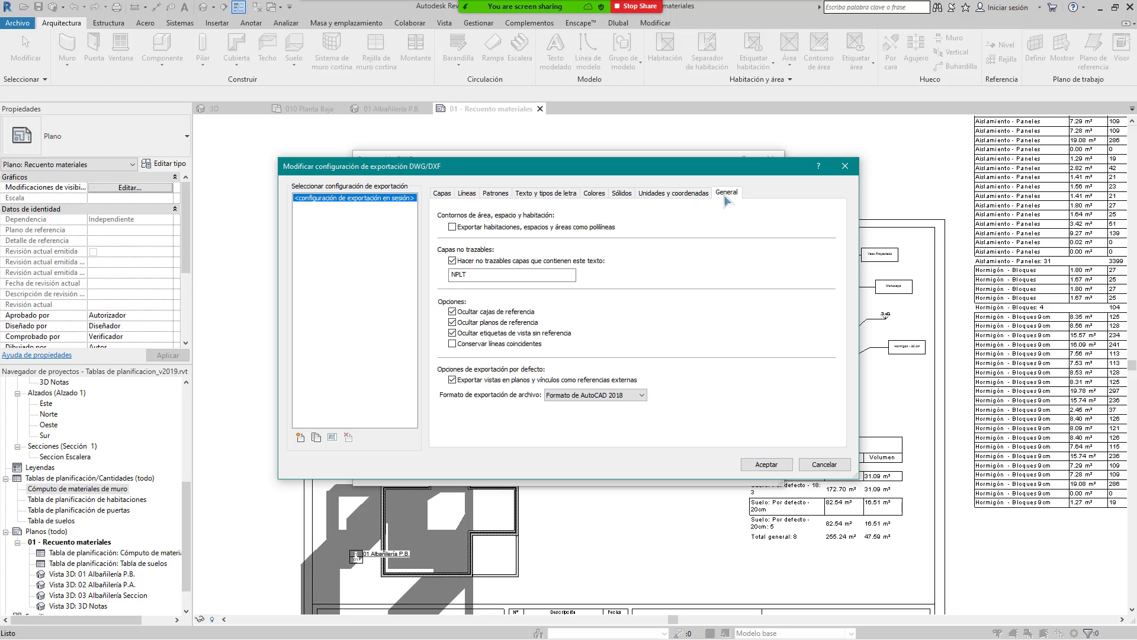
click(640, 197)
click(621, 194)
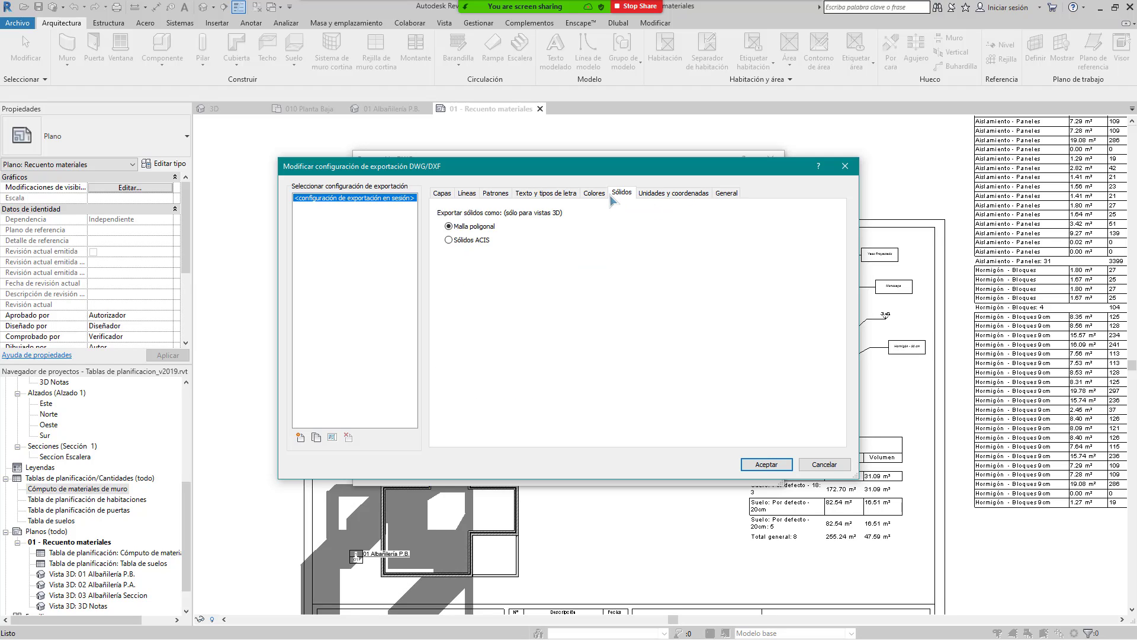
click(594, 194)
click(545, 194)
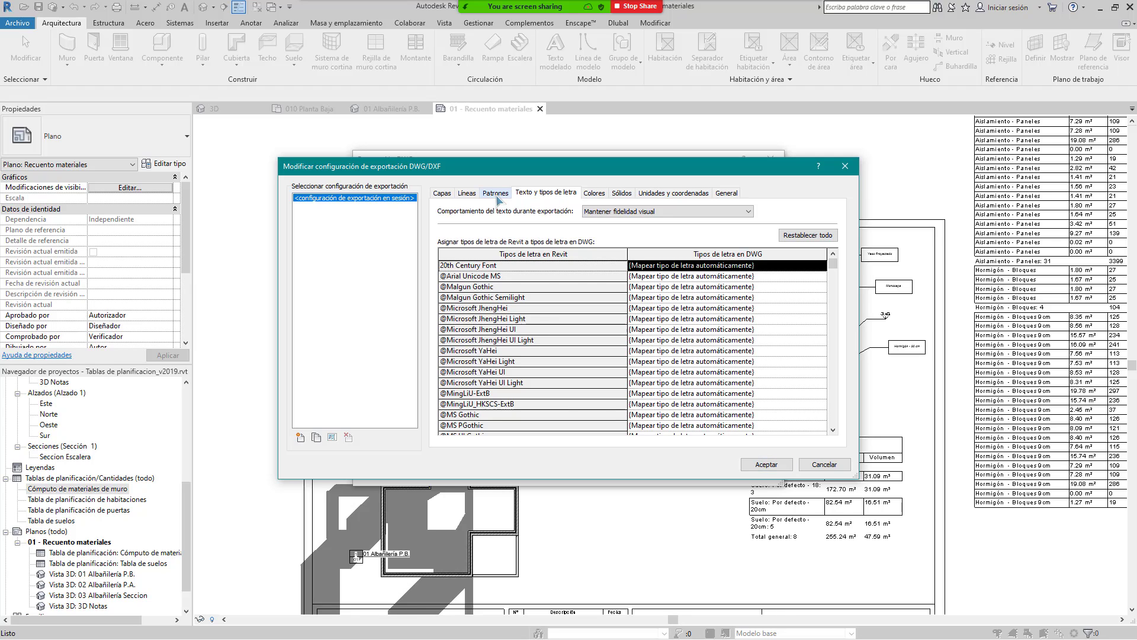
click(495, 194)
click(679, 193)
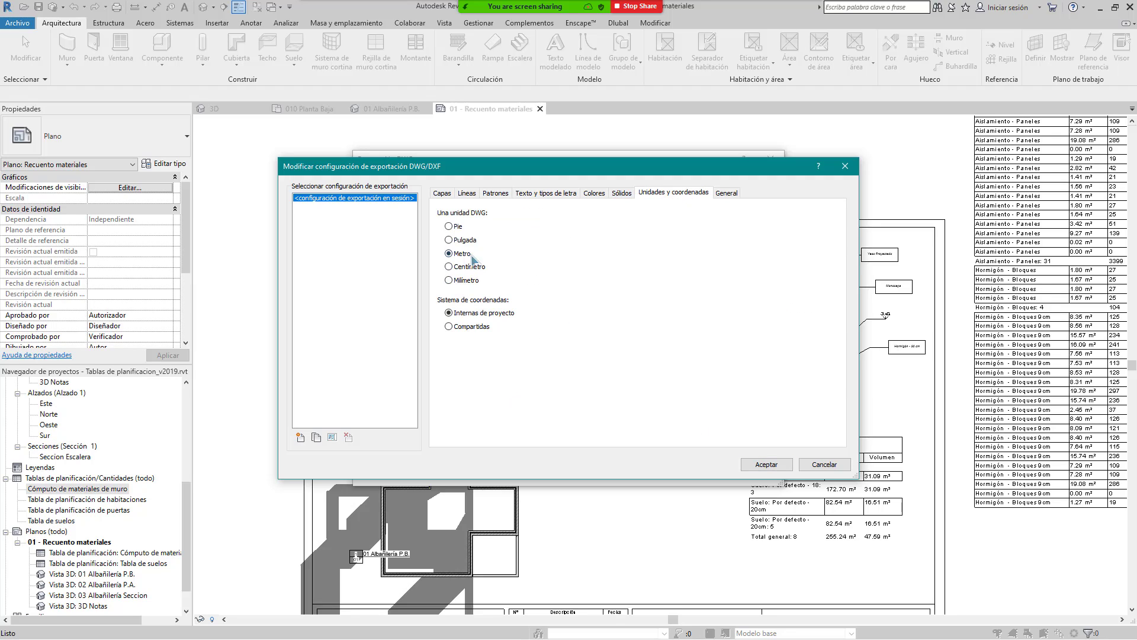
click(440, 194)
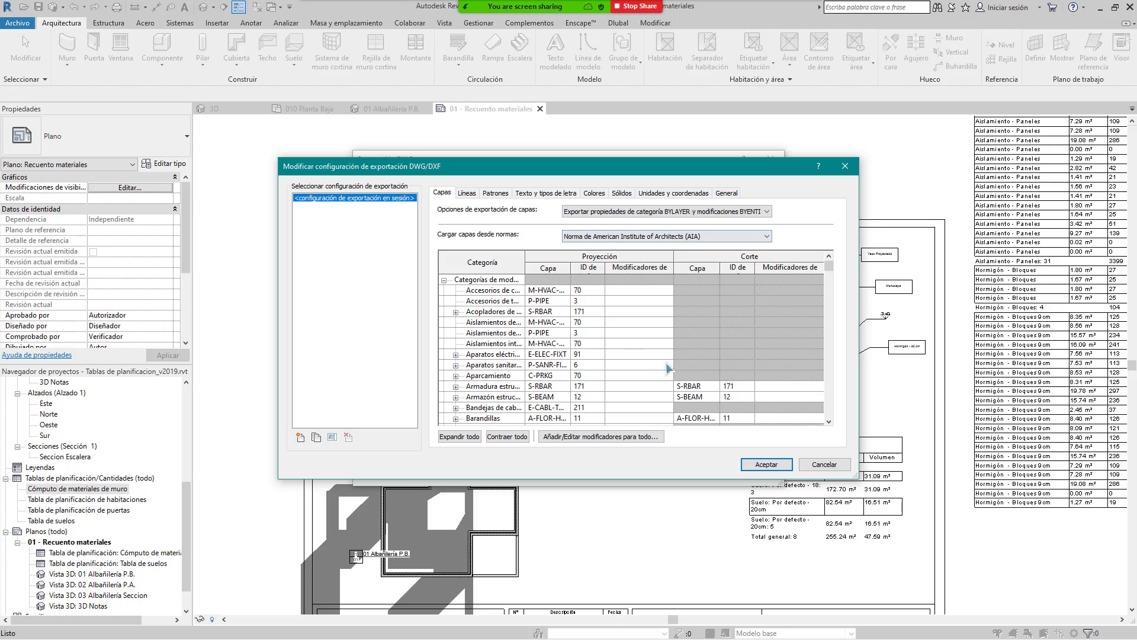
click(764, 465)
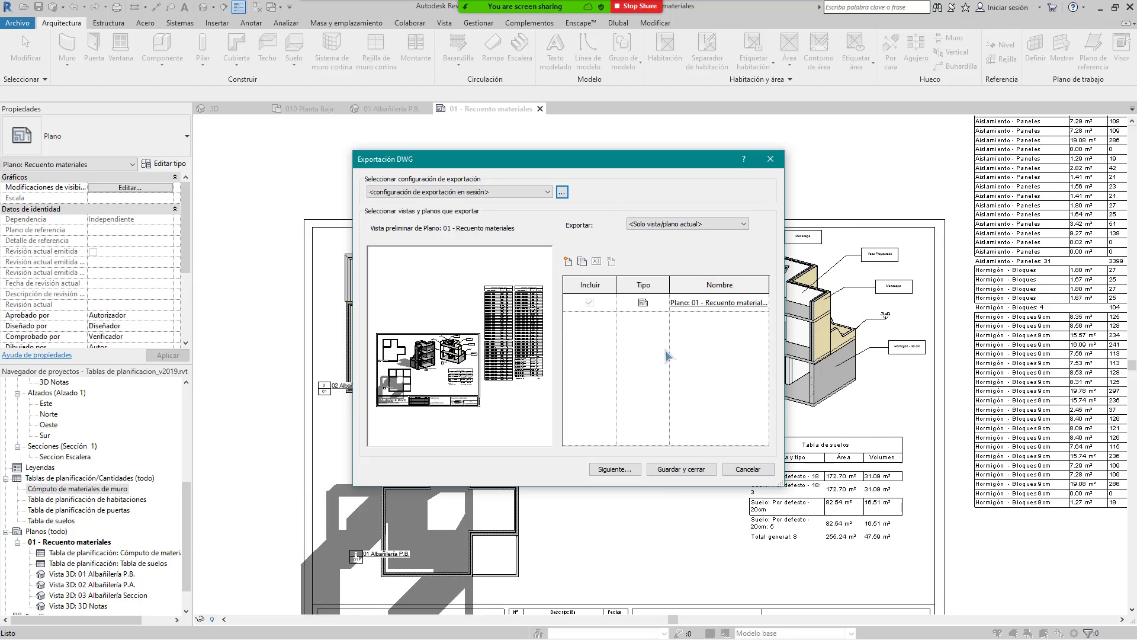
Step: Save the export as an AutoCAD 2018 DWG file in CURSO PRESCOM_REVIT_AUTOCAD
click(619, 471)
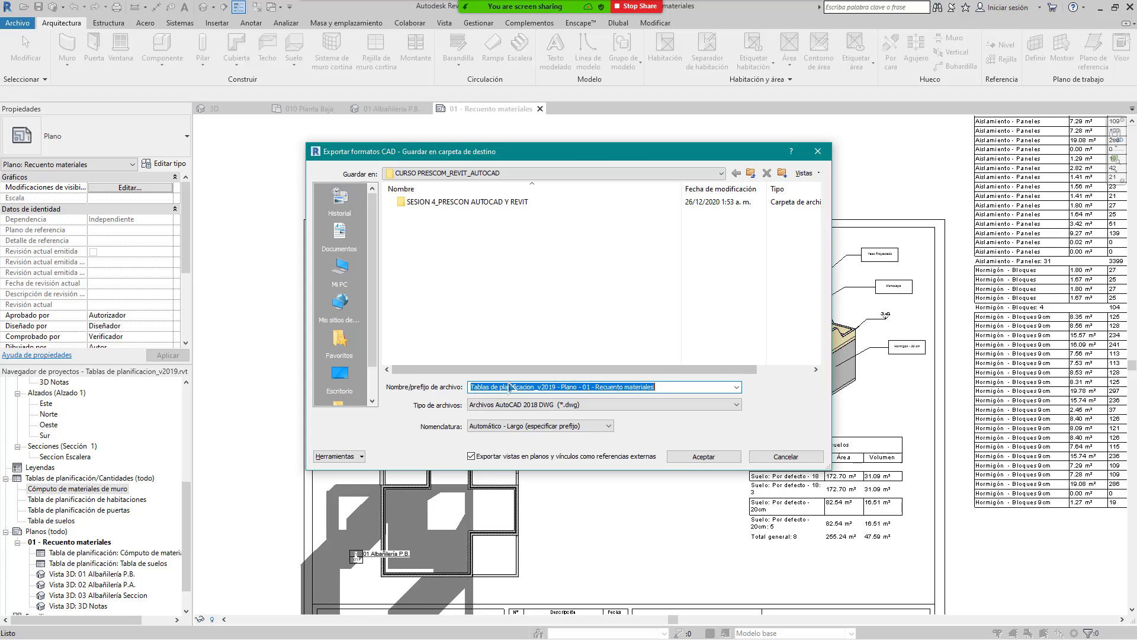
click(591, 404)
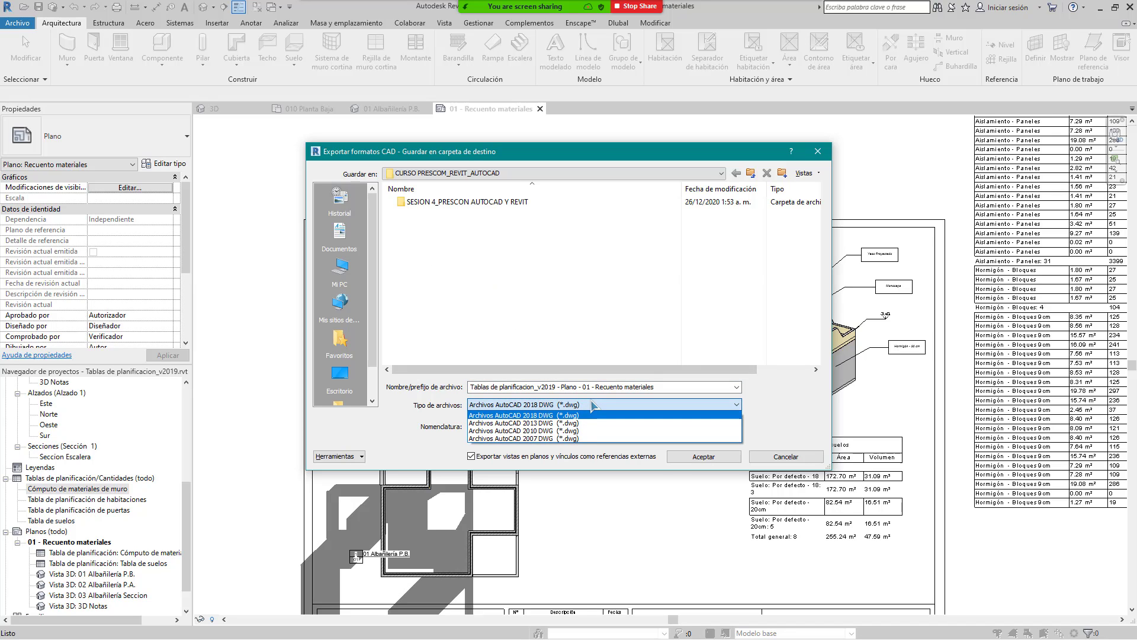
click(589, 414)
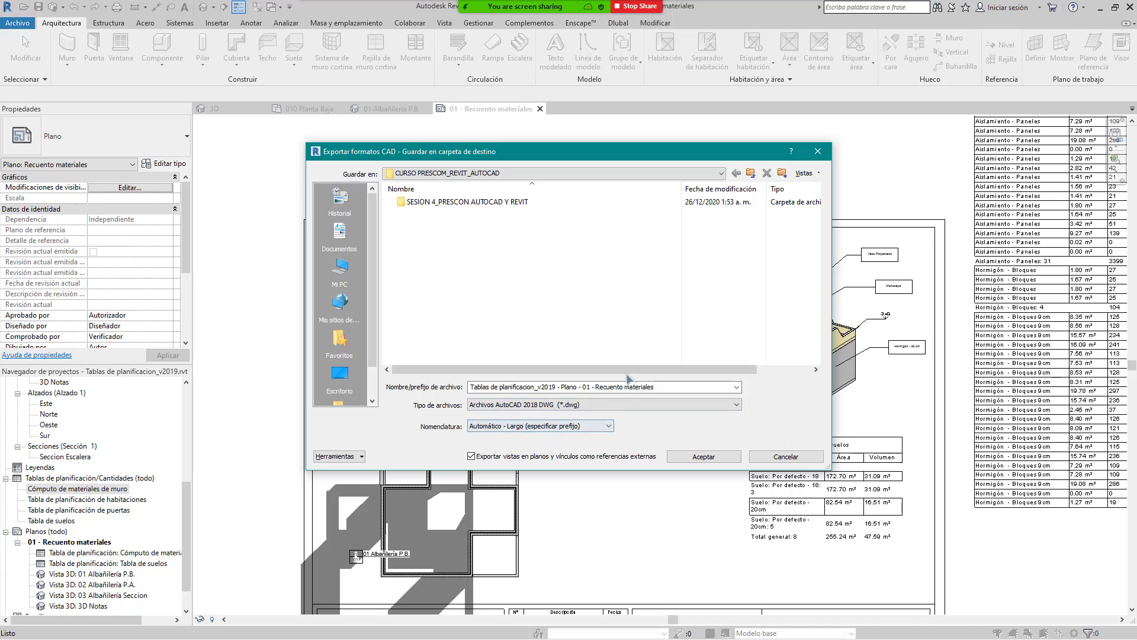
click(720, 455)
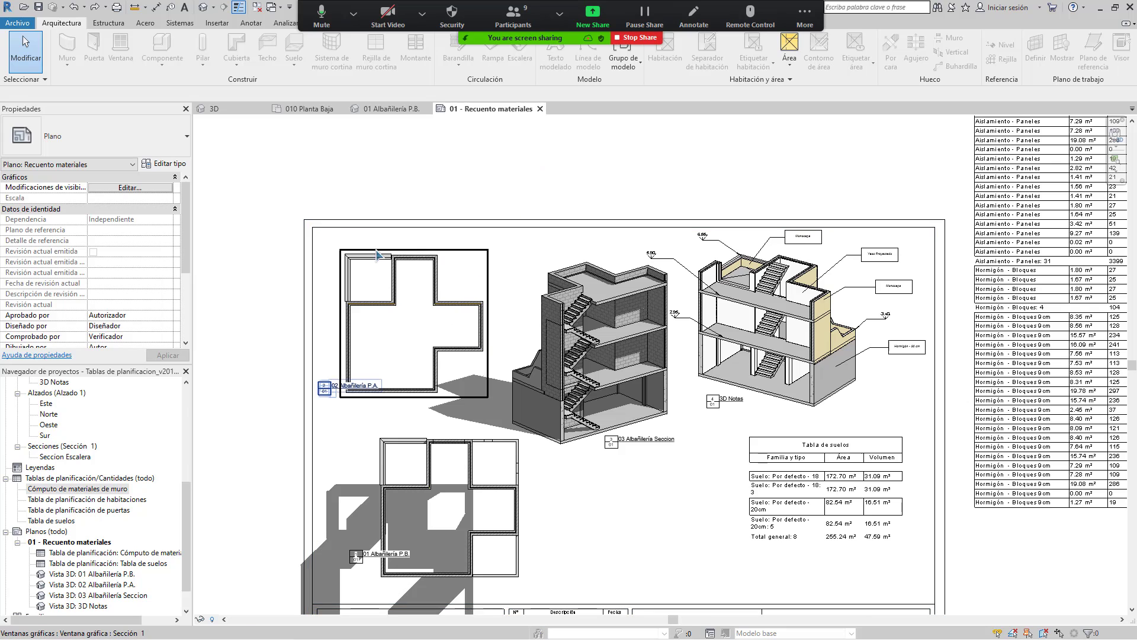
Step: Share the AutoCAD 2020 window showing PLANO ESTRUCTURAL UE BELLA VISTA through Zoom's New Share
click(587, 24)
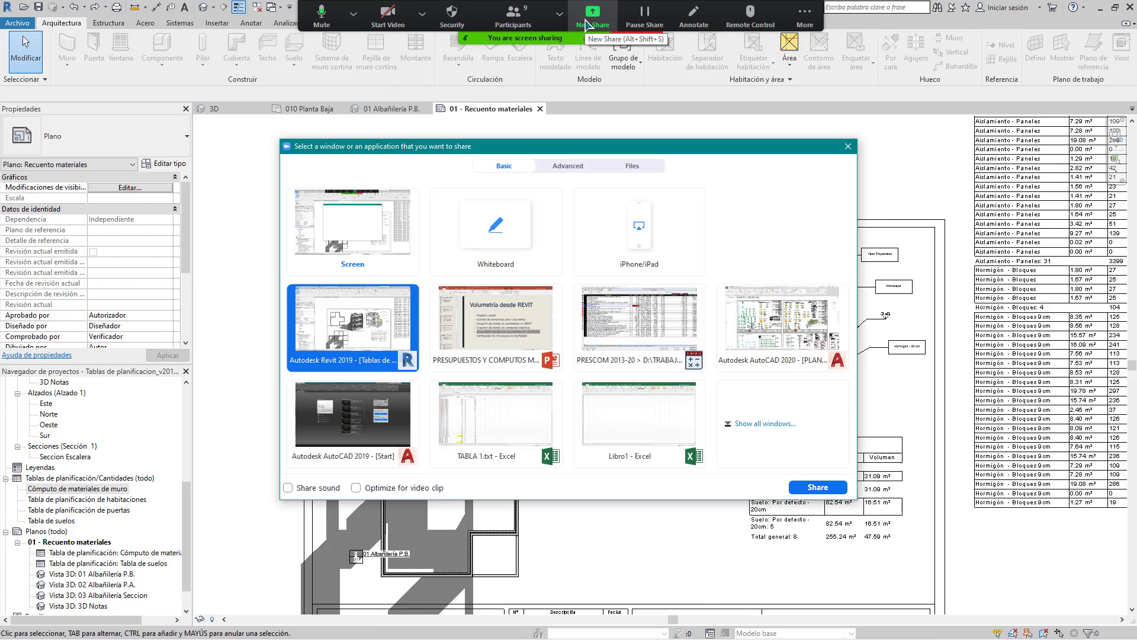
double_click(794, 316)
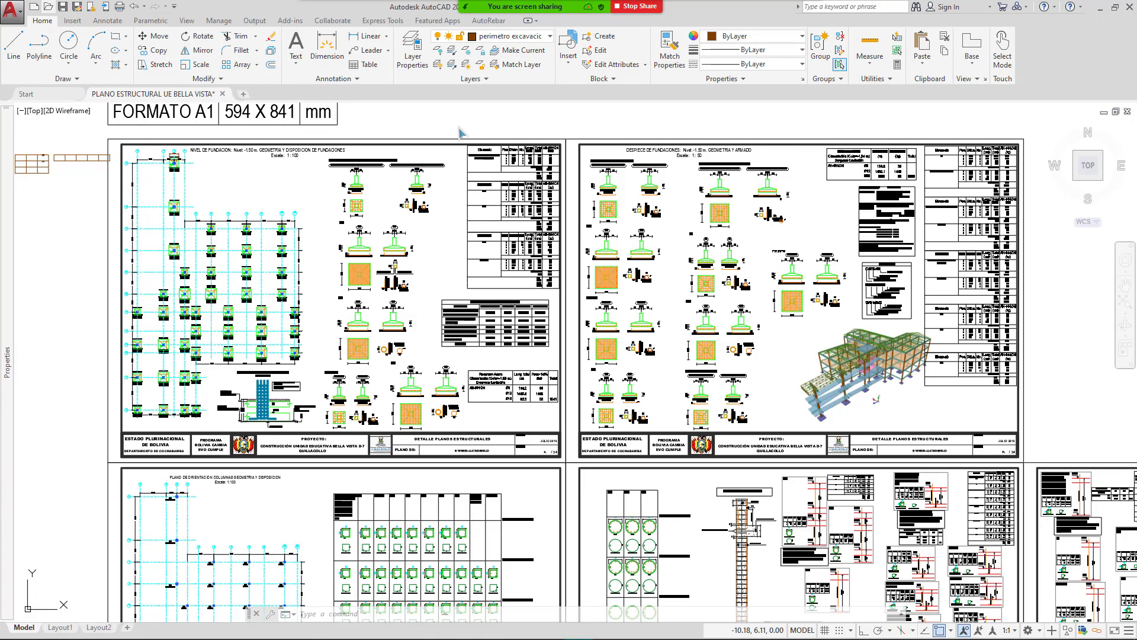
Step: In the Open dialog, browse to D:\CURSOS DICTADOS\CURSO PRESCOM_REVIT_AUTOCAD
key(ctrl+o)
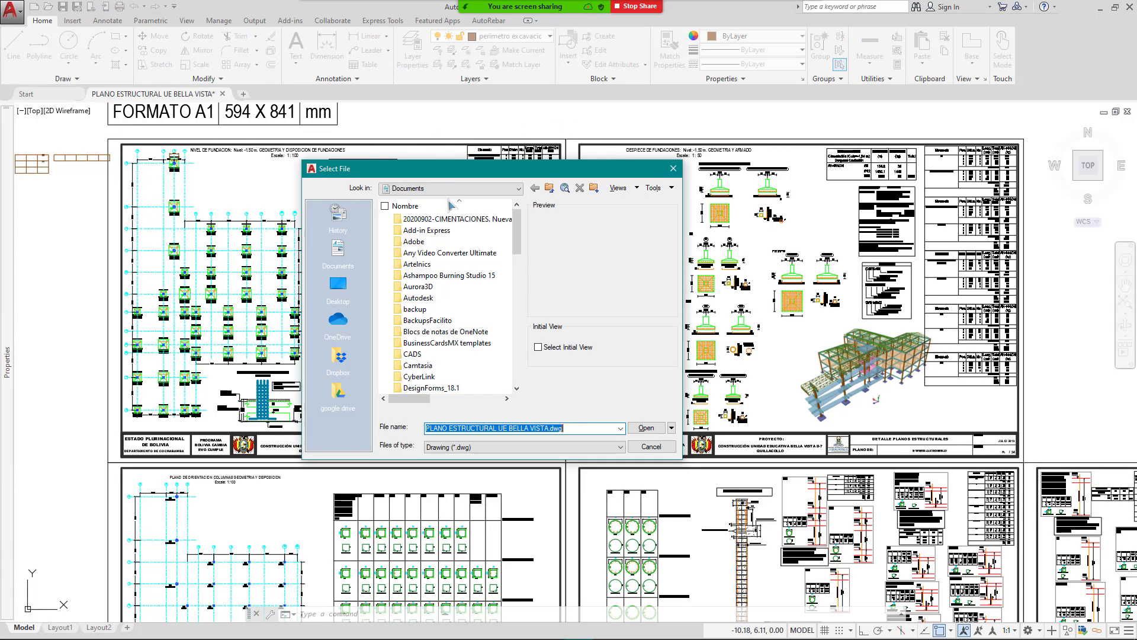
click(336, 287)
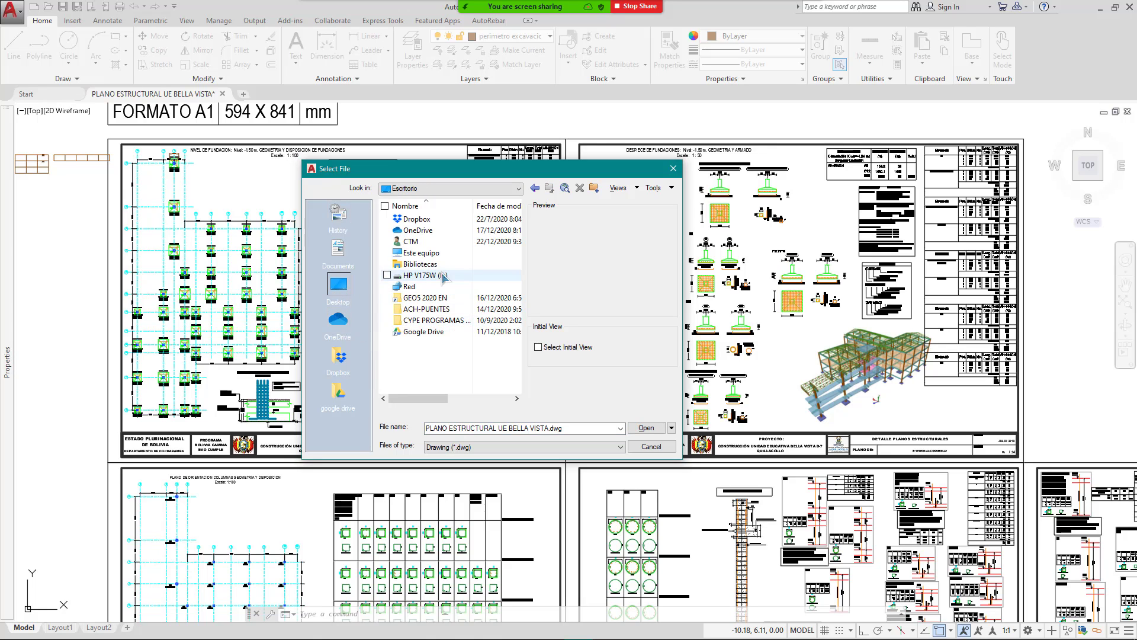
click(417, 241)
double_click(422, 252)
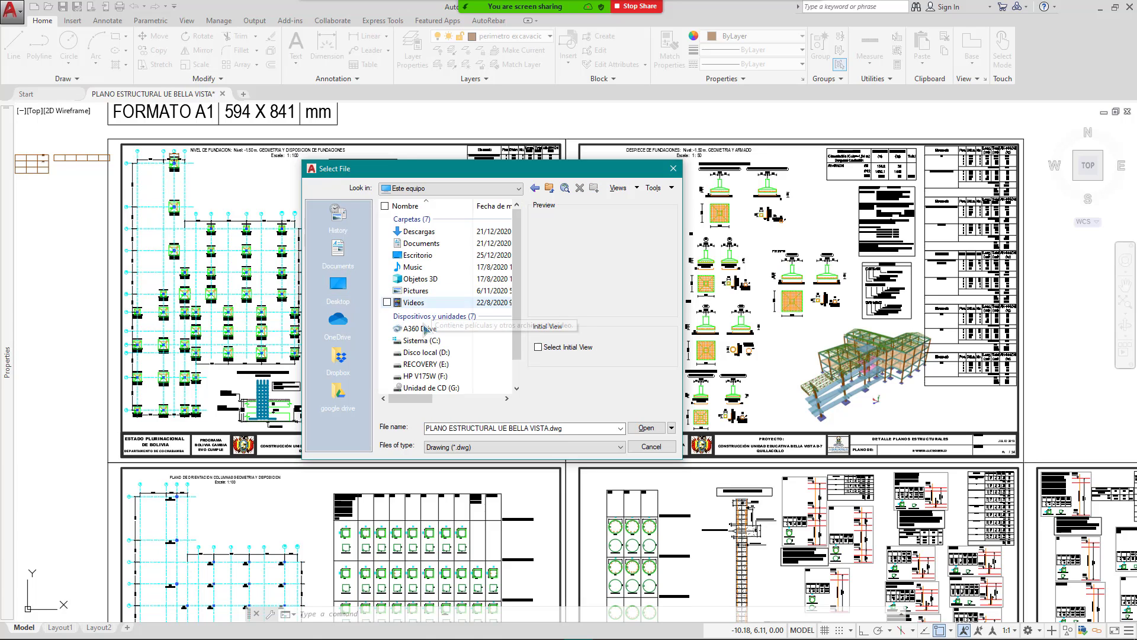
double_click(427, 352)
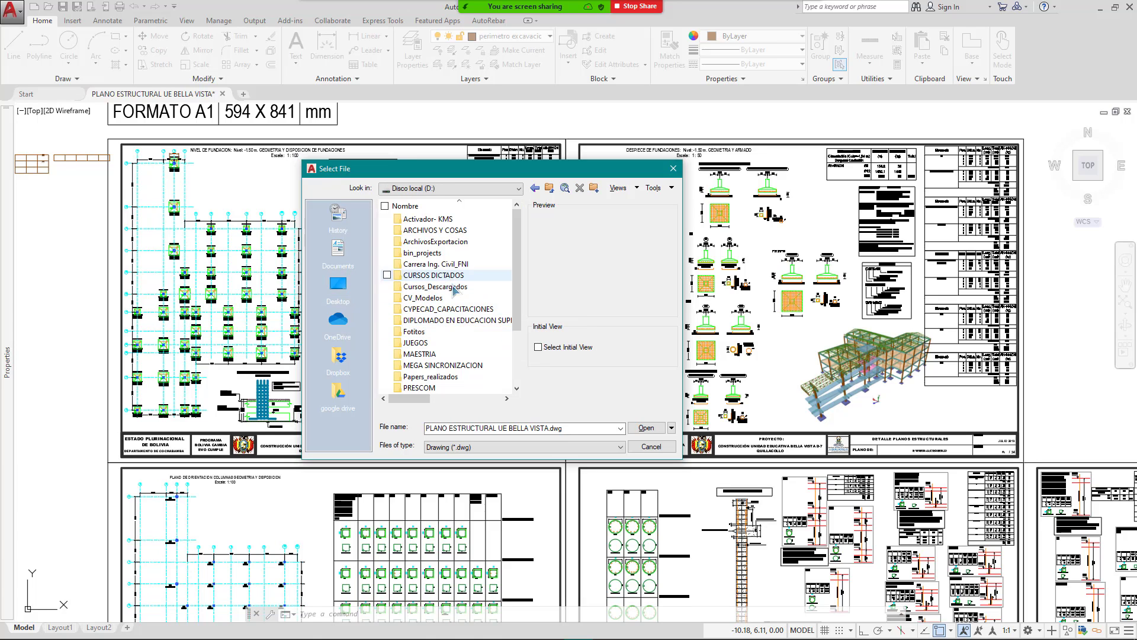
double_click(455, 276)
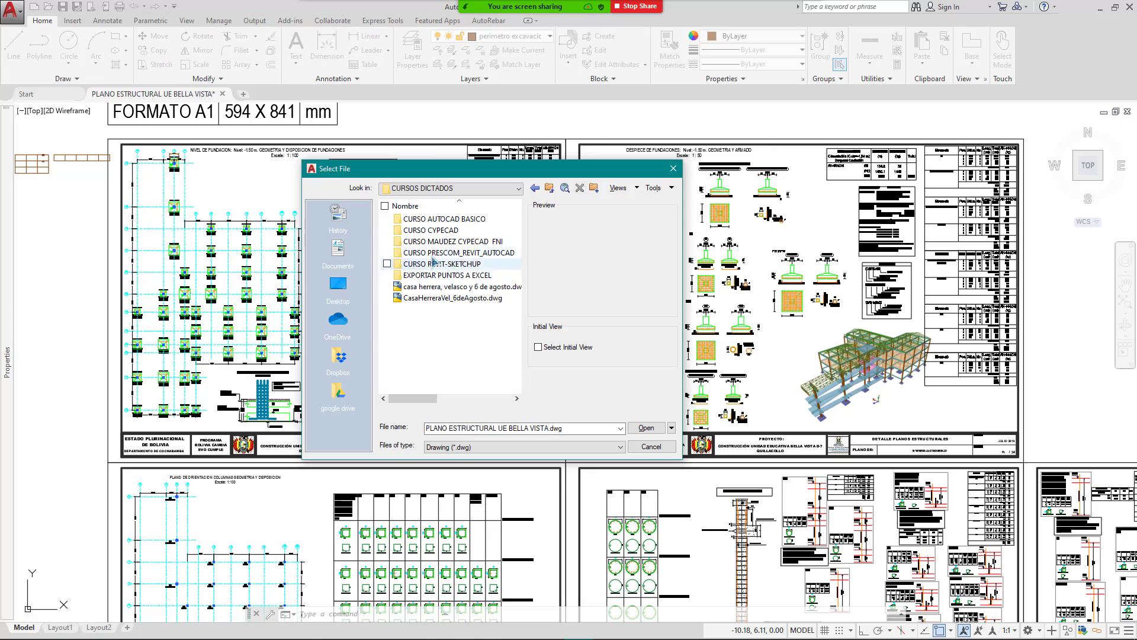
double_click(468, 254)
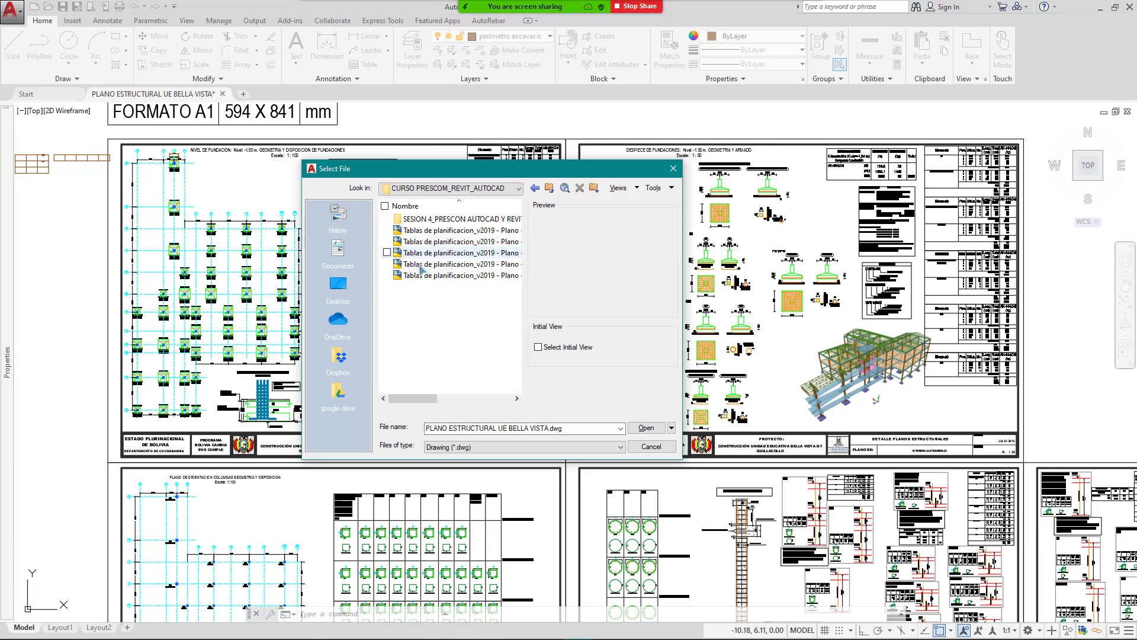
Step: Compare the exported file previews and open the 01 - Recuento materiales sheet DWG
mouse_move(418, 394)
mouse_down()
mouse_move(482, 395)
mouse_move(433, 395)
mouse_up()
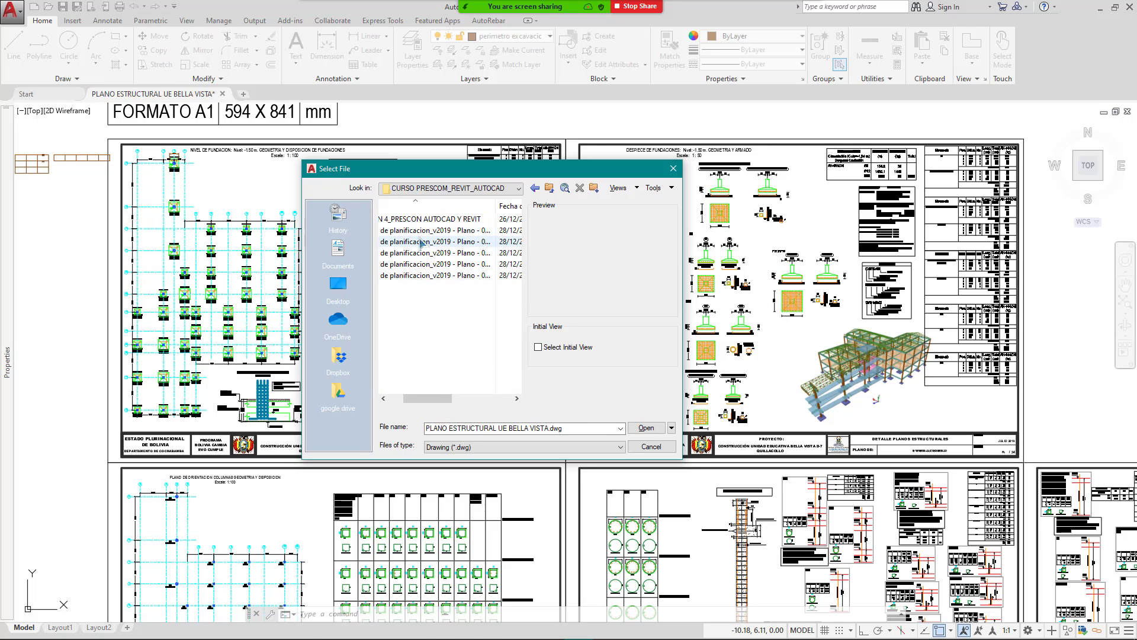
click(435, 252)
click(418, 276)
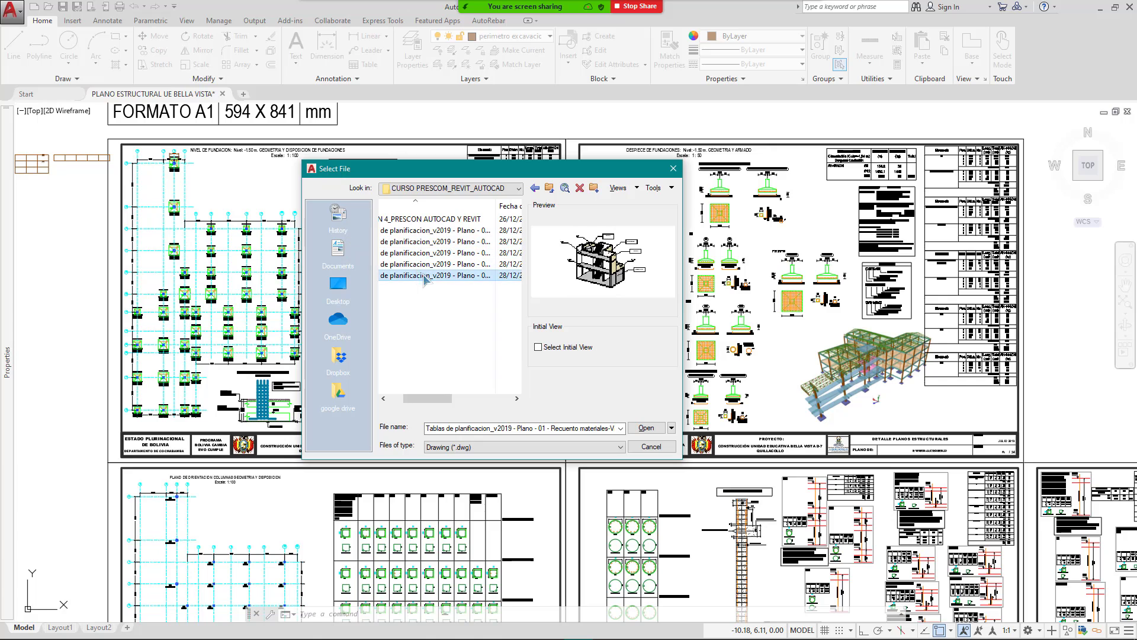
click(424, 265)
click(424, 233)
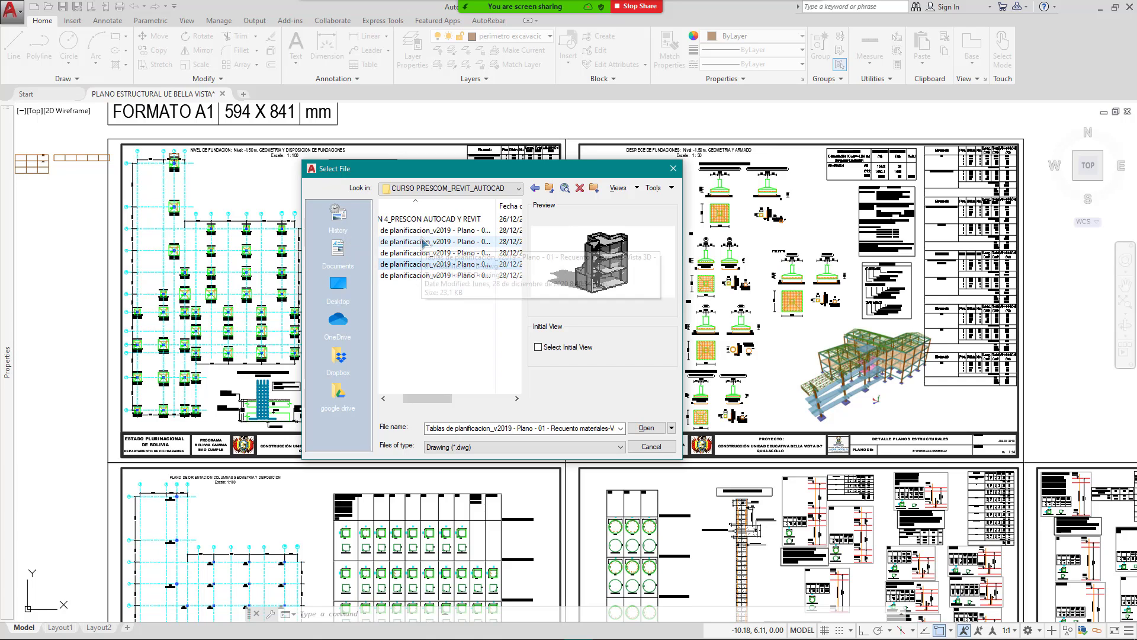
click(398, 399)
click(441, 276)
click(434, 232)
double_click(435, 239)
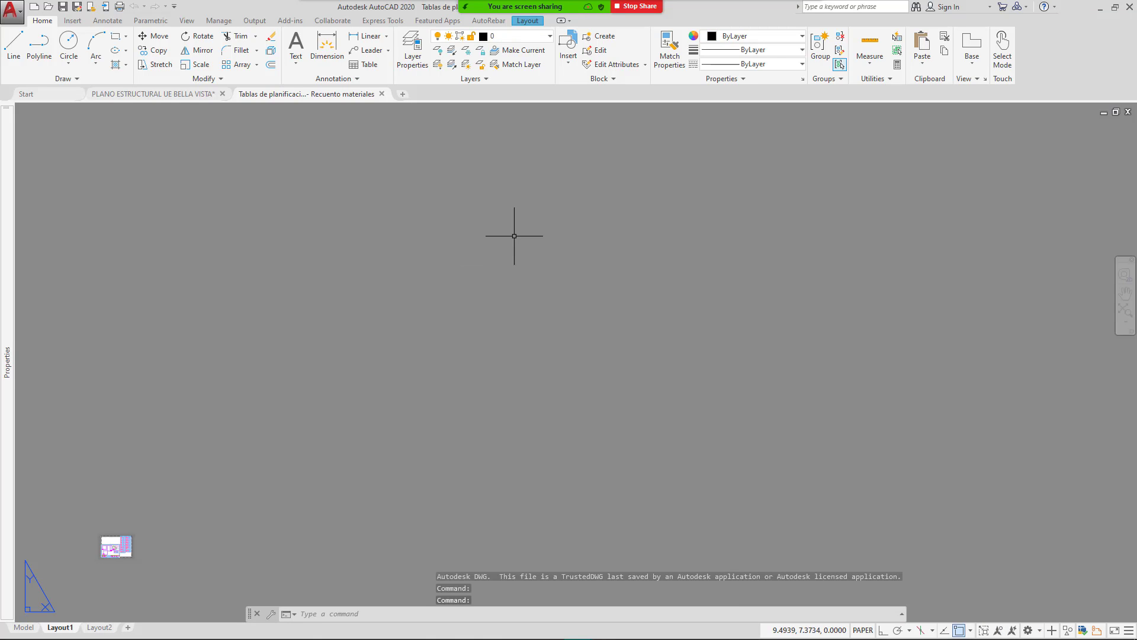
Step: Look over the Layout1 sheet and its viewport, then switch to Model space
middle_drag(248, 475, 577, 281)
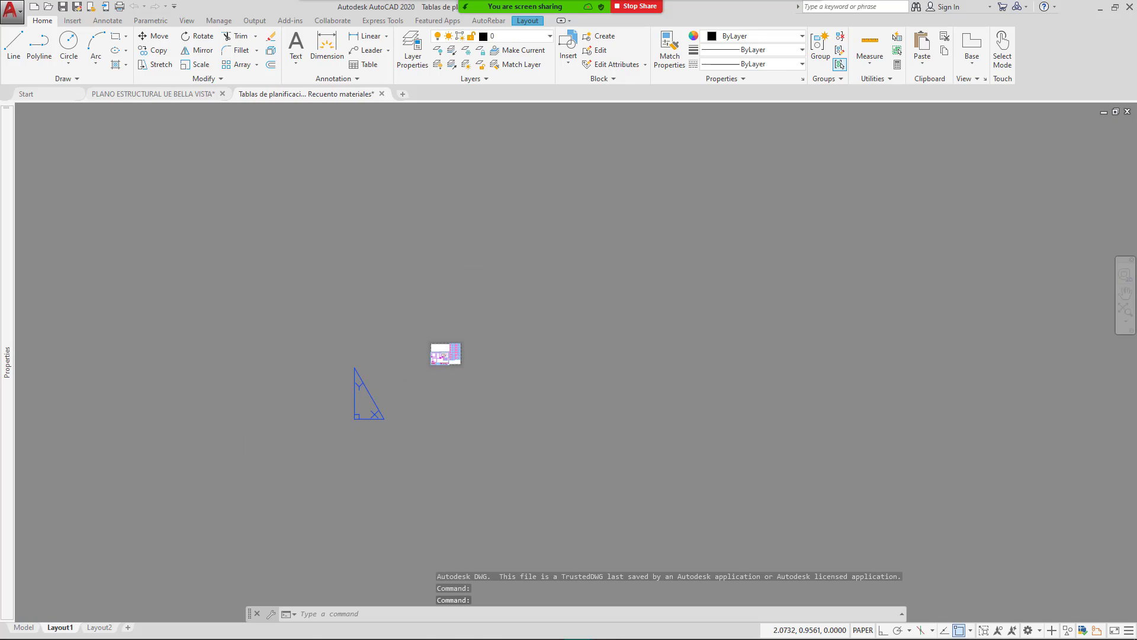
scroll(442, 361, up, 8)
scroll(442, 332, up, 5)
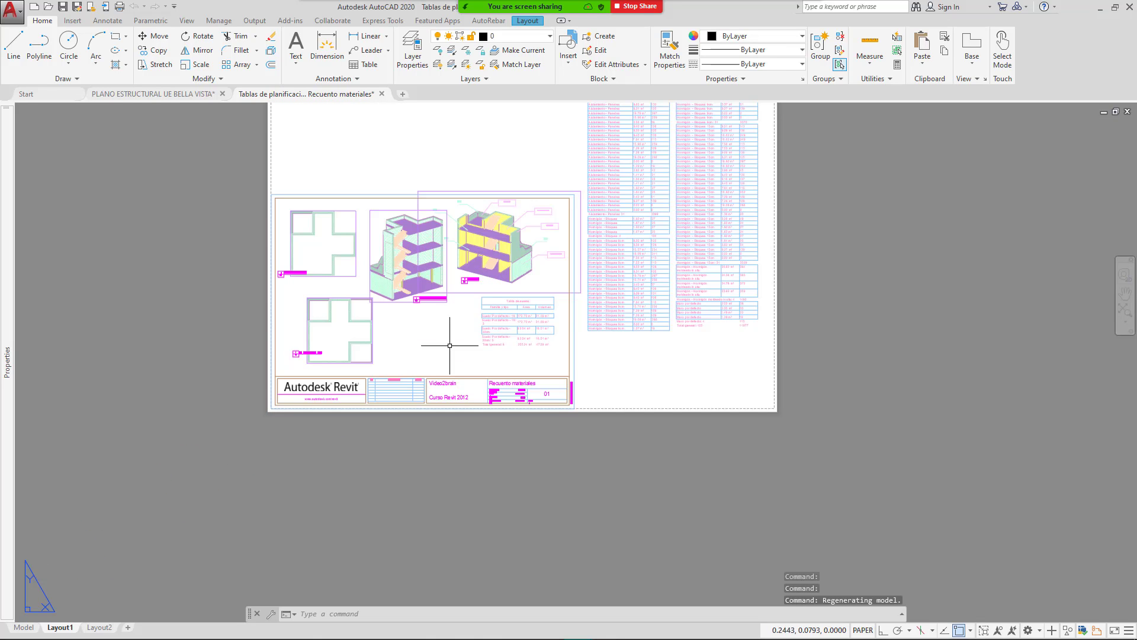
scroll(383, 418, up, 2)
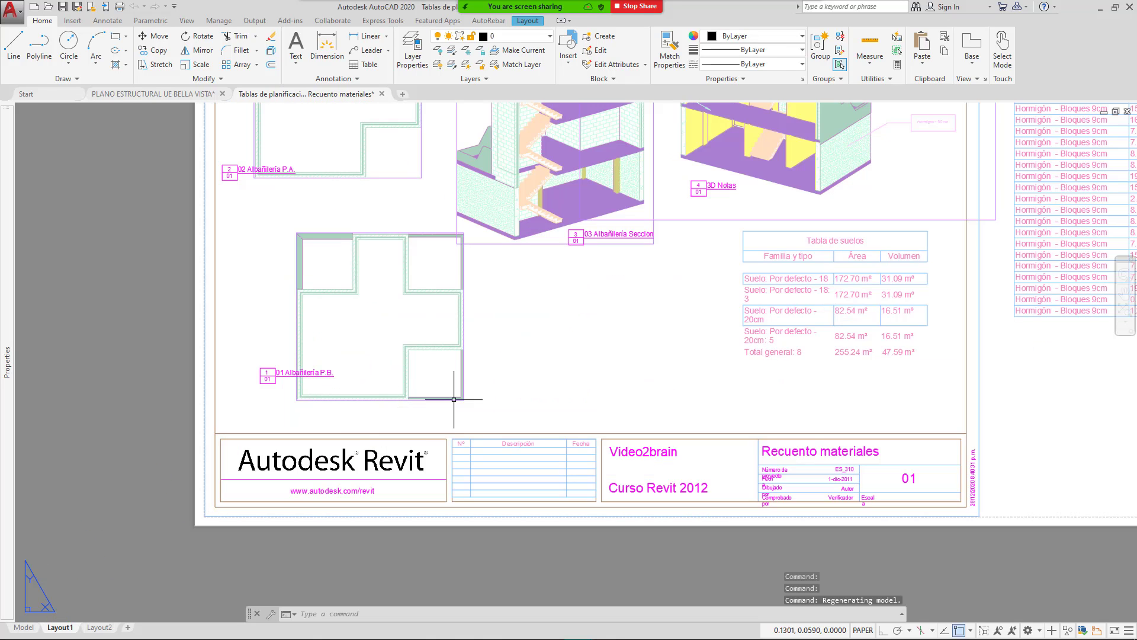
scroll(463, 395, down, 2)
middle_drag(460, 405, 315, 491)
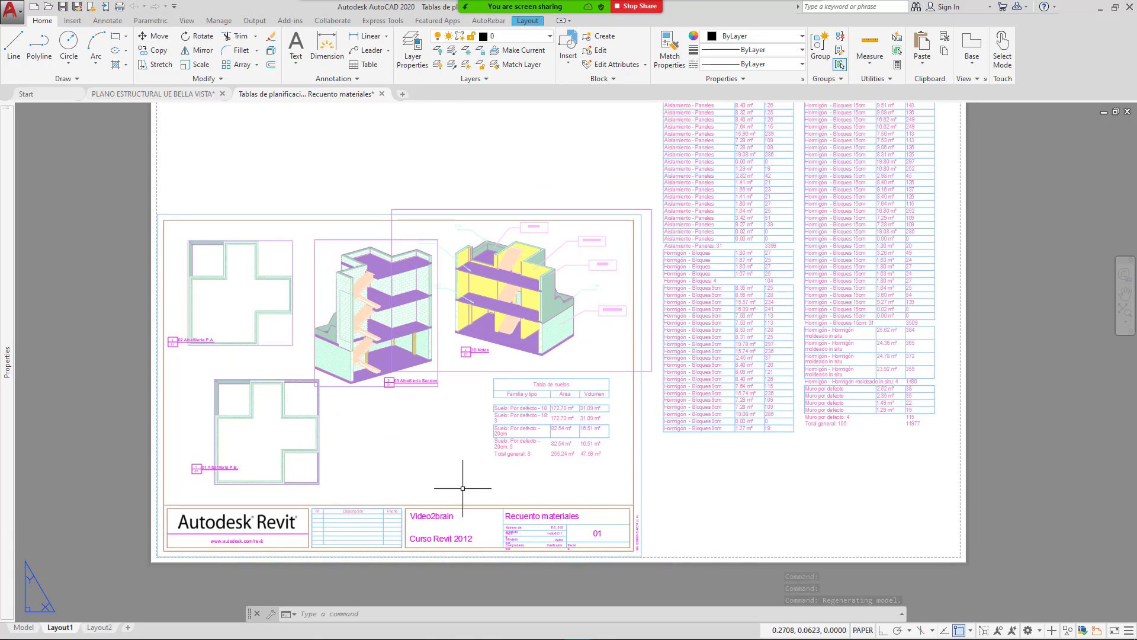
click(665, 558)
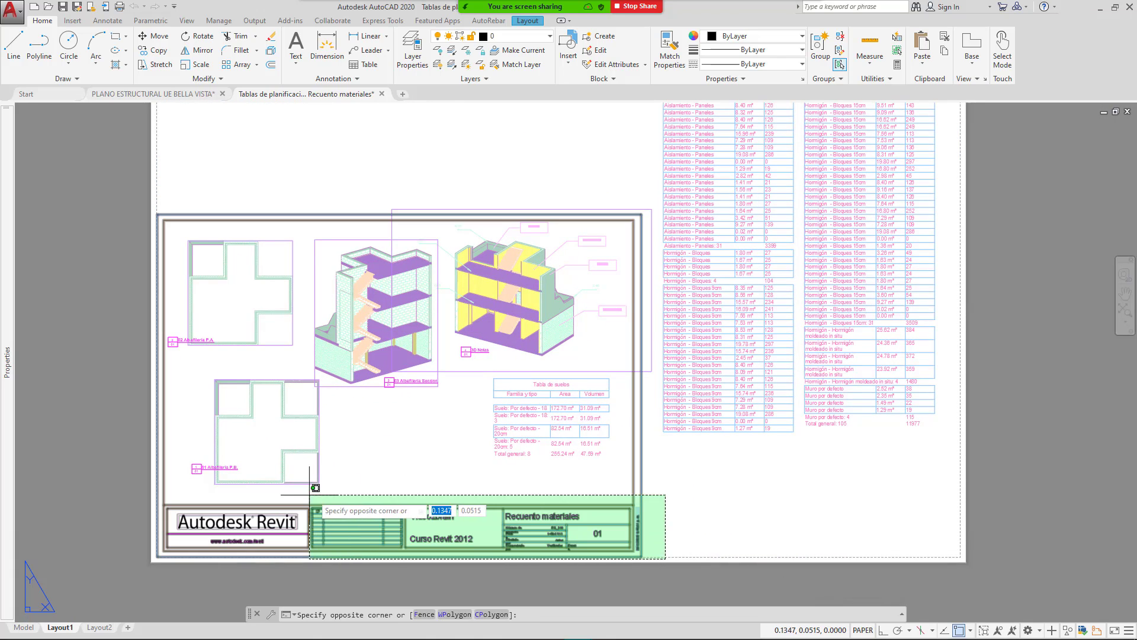
click(376, 485)
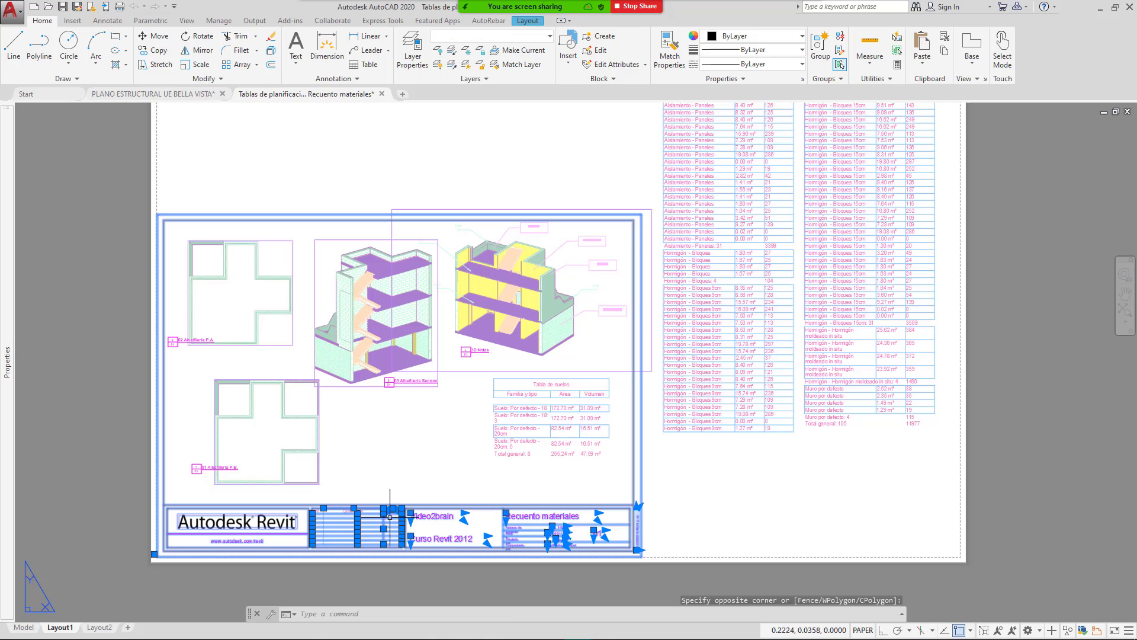
key(Escape)
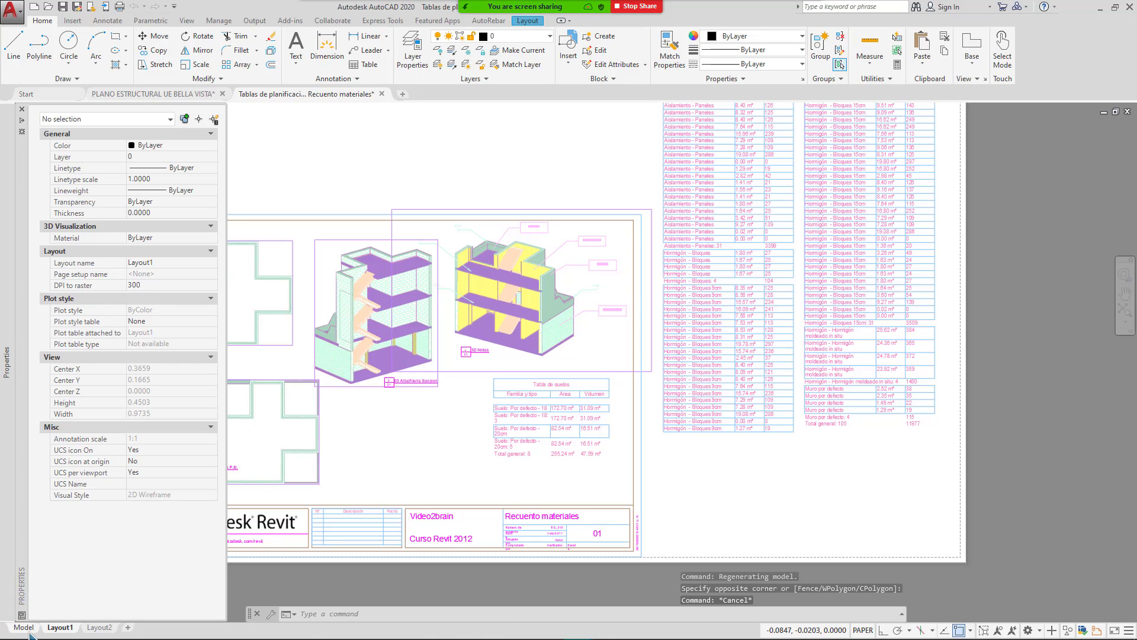
click(24, 627)
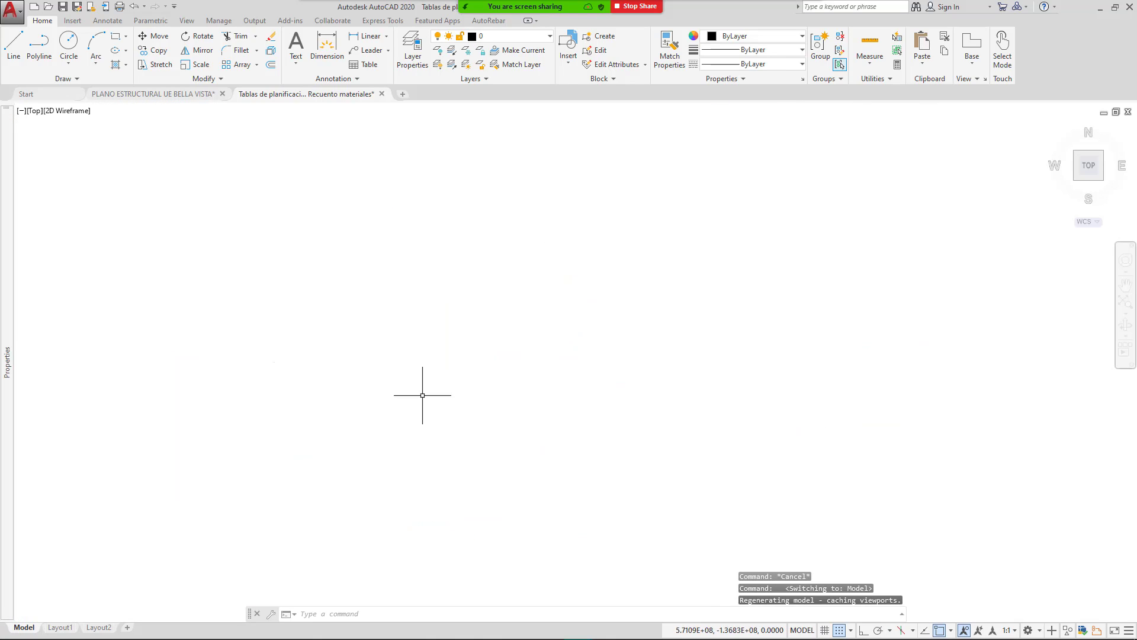
Step: Zoom to extents (Z, E) to bring the exported floor plans into the empty model view
scroll(470, 328, down, 12)
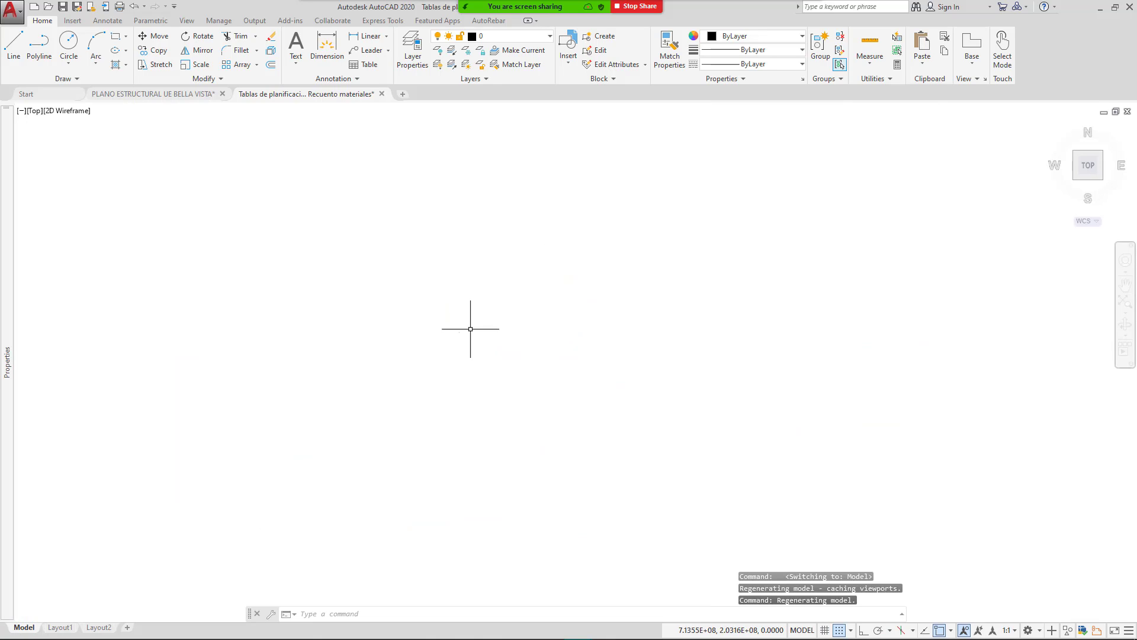
middle_drag(417, 378, 499, 313)
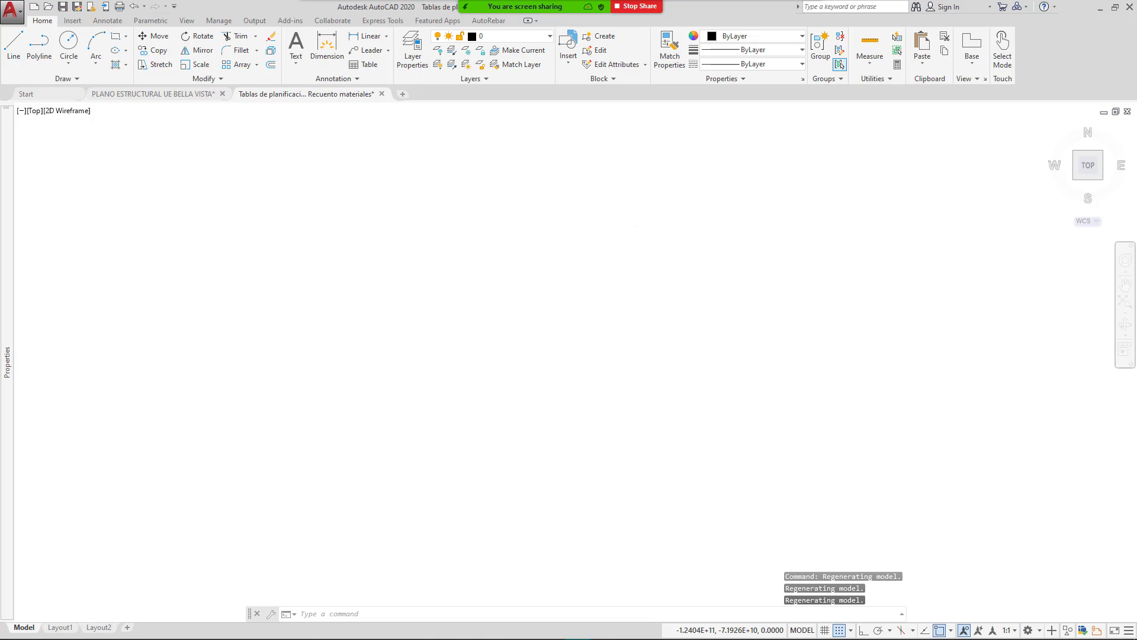
text(z)
key(Return)
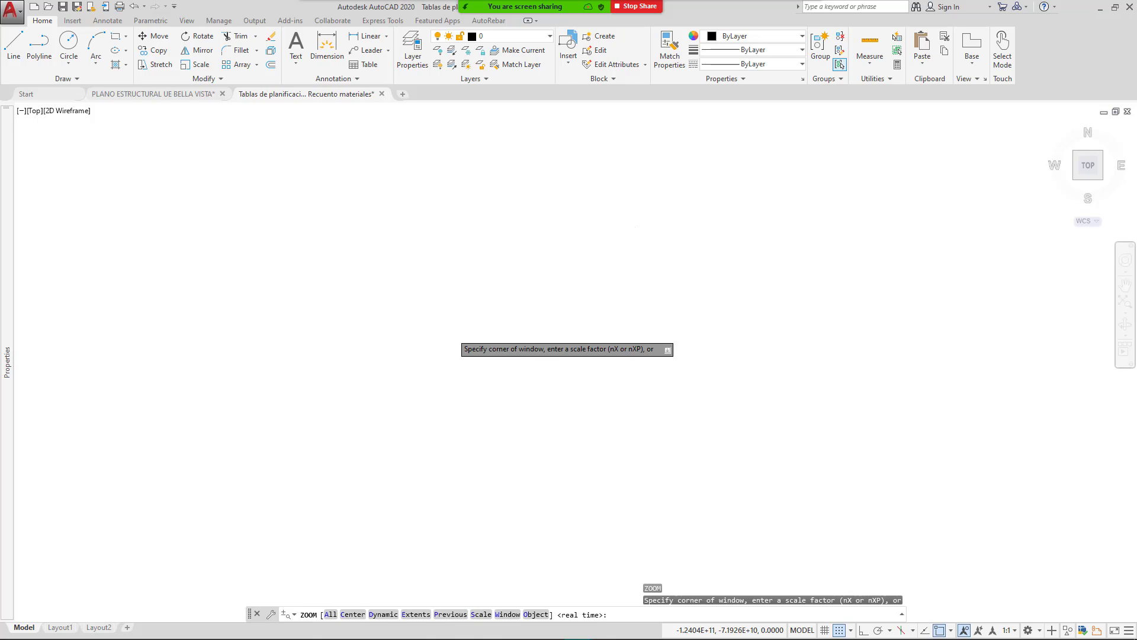
text(e)
key(Return)
Step: Zoom and pan onto the upper-left rooms of the left floor plan
mouse_move(459, 334)
middle_down()
mouse_move(624, 335)
mouse_move(489, 347)
mouse_move(363, 330)
middle_up()
scroll(615, 330, down, 2)
scroll(332, 349, up, 3)
scroll(386, 310, down, 3)
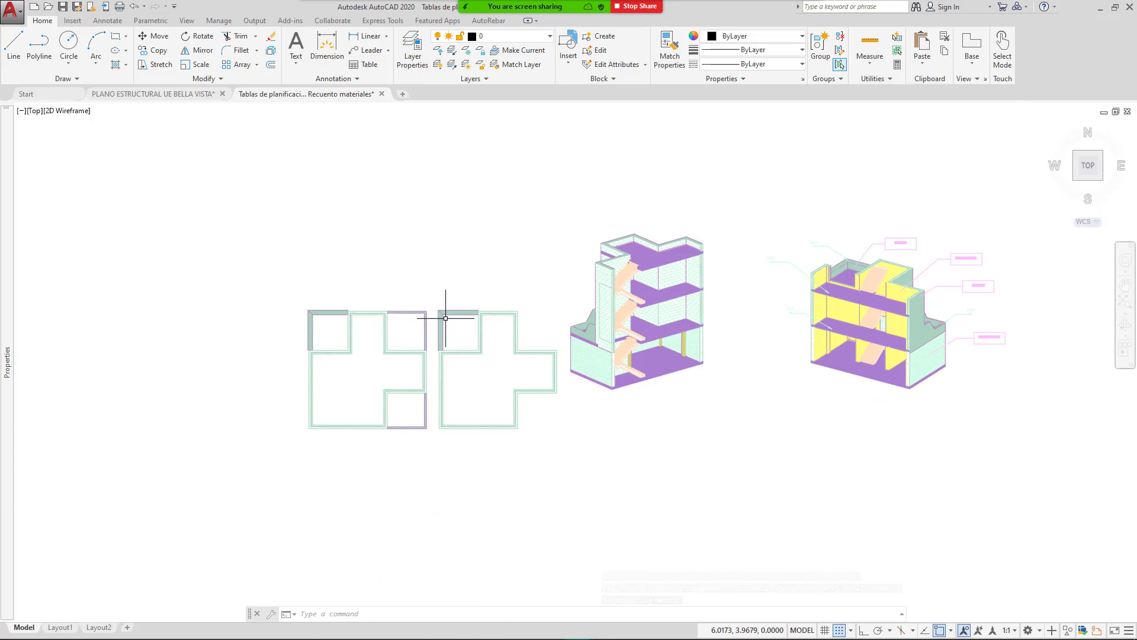
scroll(356, 318, up, 8)
mouse_move(376, 315)
middle_down()
mouse_move(505, 275)
mouse_move(427, 312)
middle_up()
scroll(505, 275, down, 2)
middle_drag(399, 360, 471, 293)
middle_drag(385, 134, 330, 190)
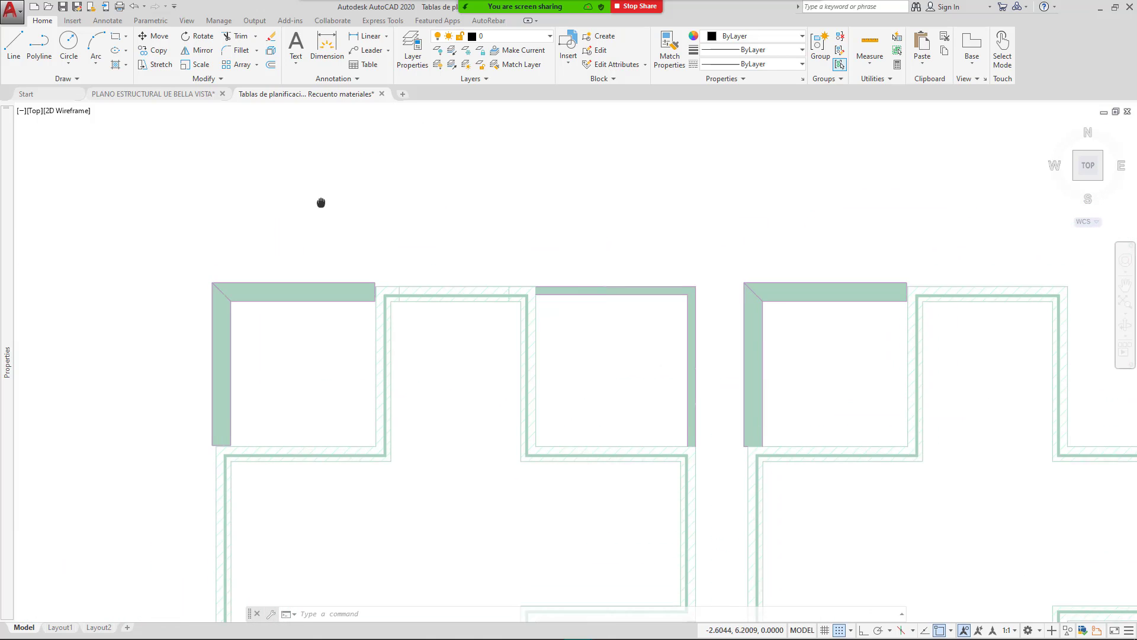
Step: With Snap off, add a 3.0550 linear dimension above the upper-left room's top wall
click(363, 37)
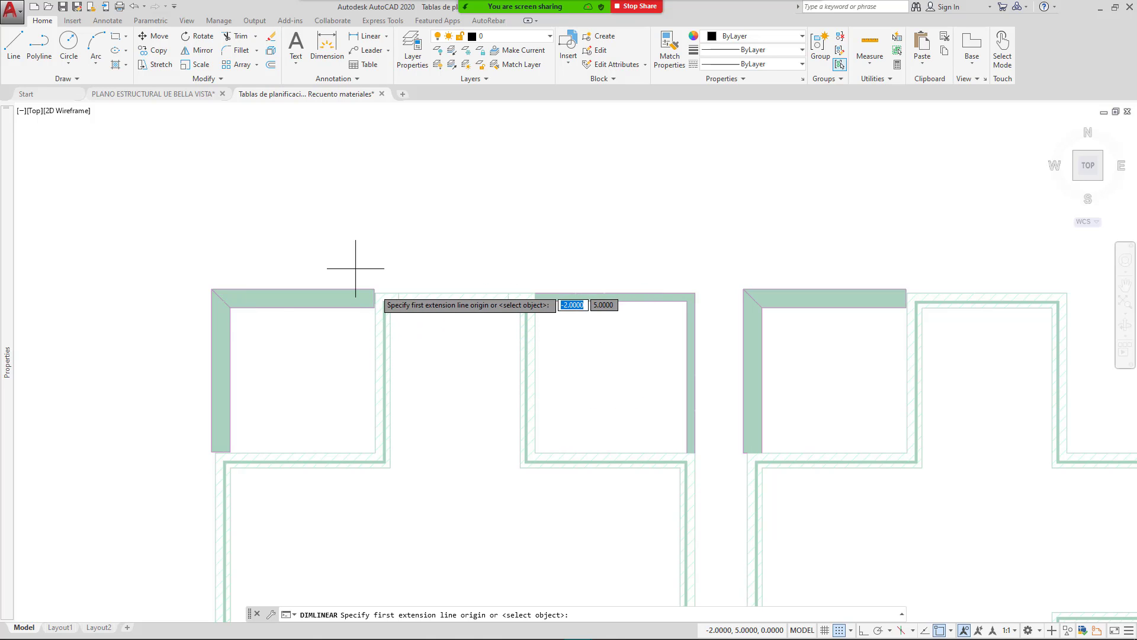
scroll(375, 296, down, 4)
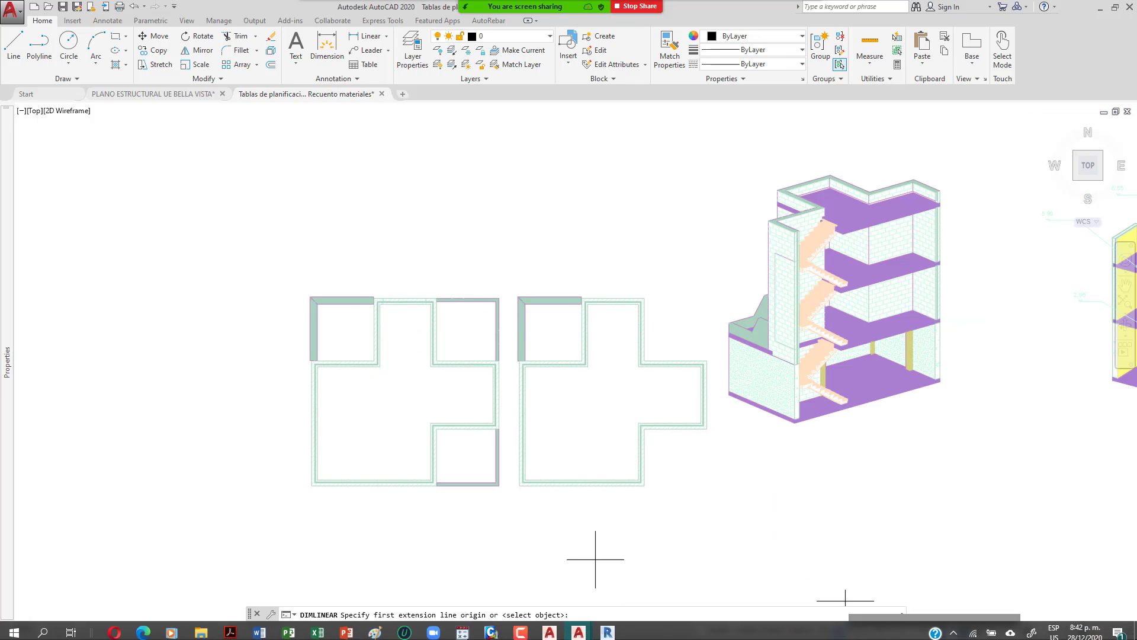
click(839, 630)
scroll(382, 289, up, 2)
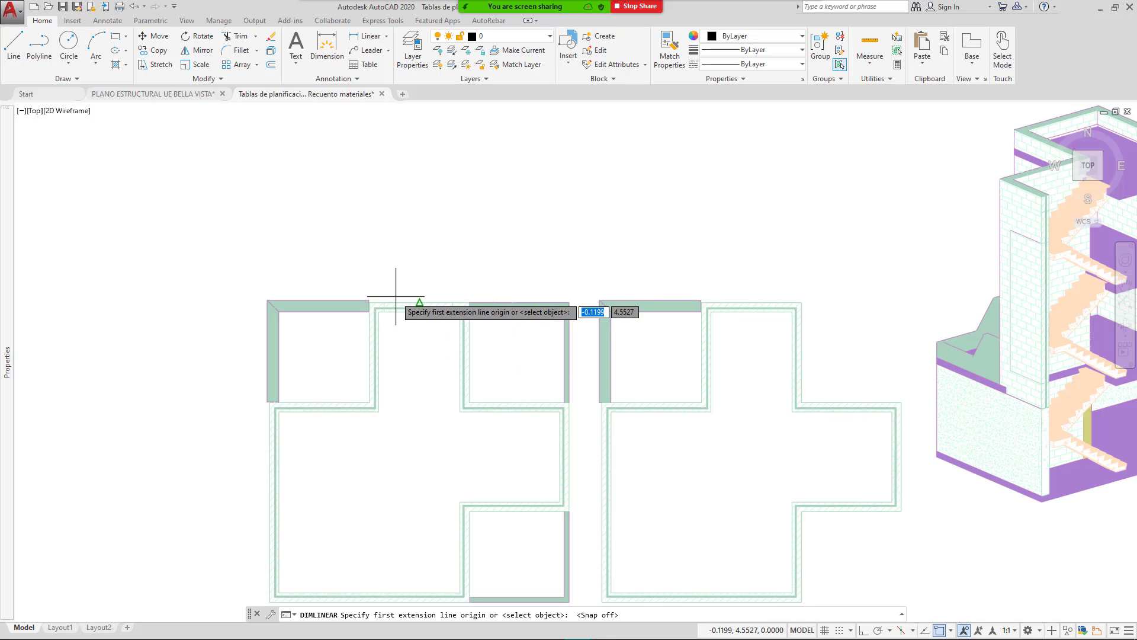
scroll(231, 294, up, 2)
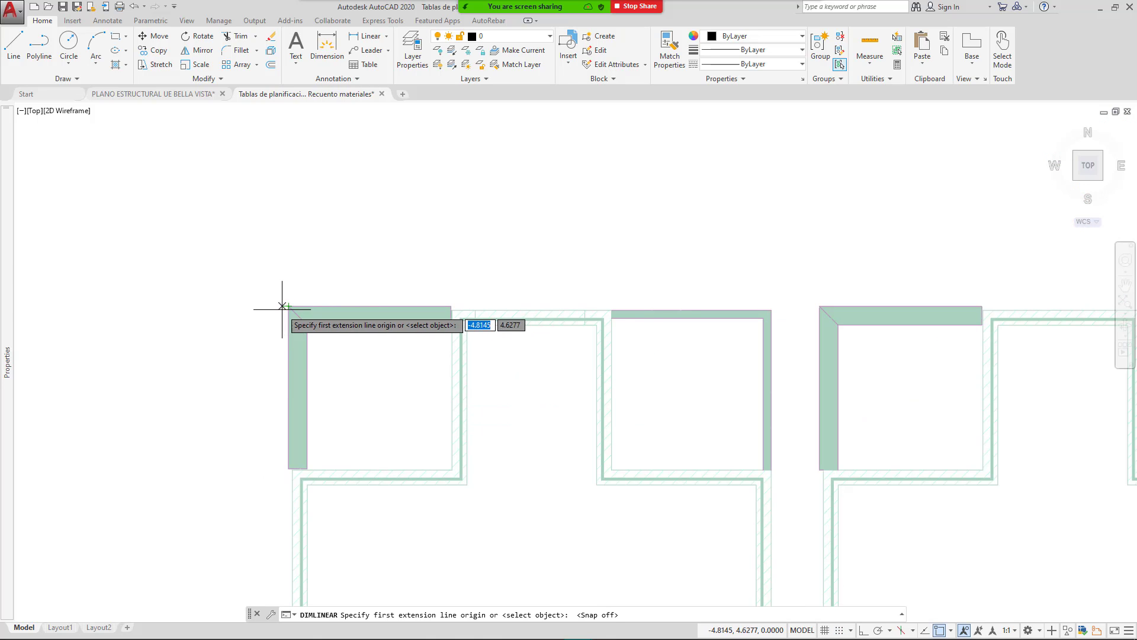
click(279, 306)
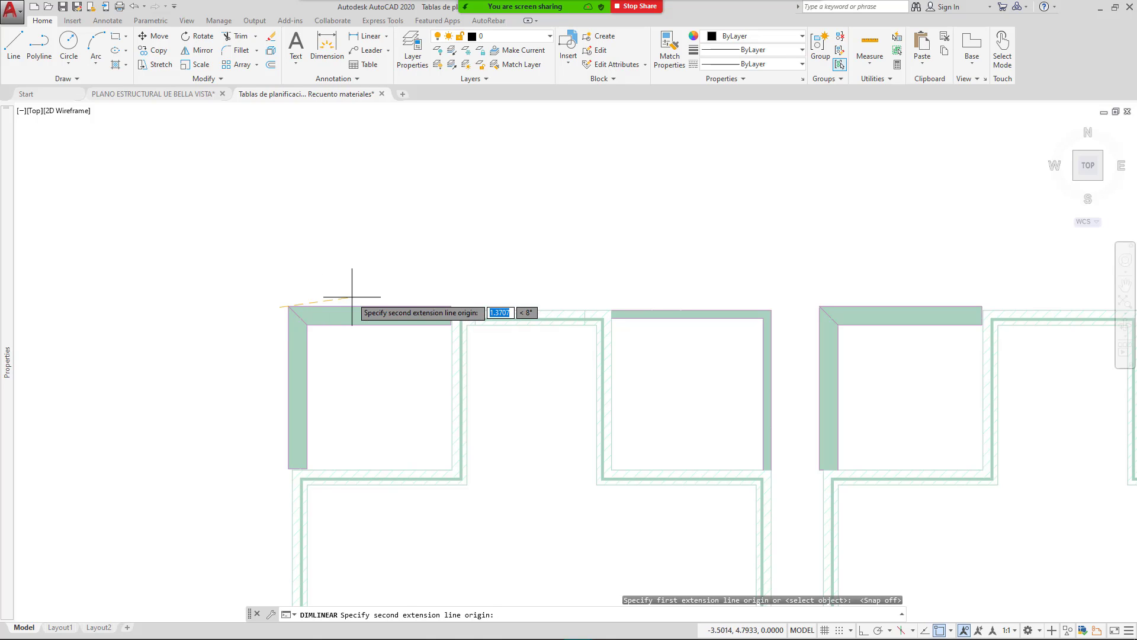
key(Escape)
key(Return)
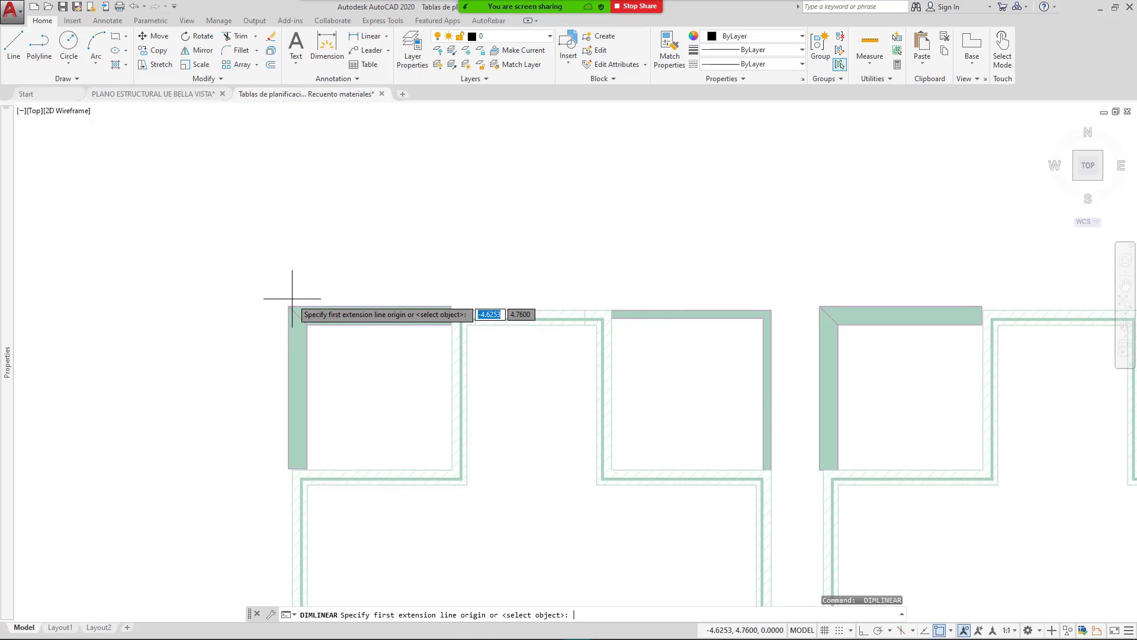
click(288, 307)
click(450, 307)
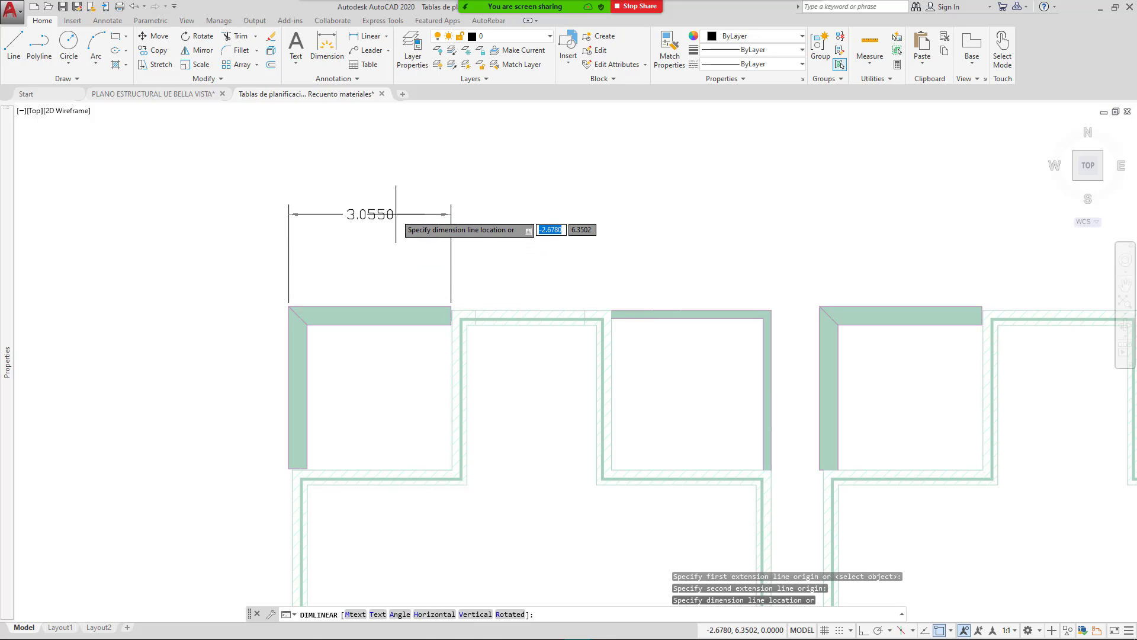
click(396, 215)
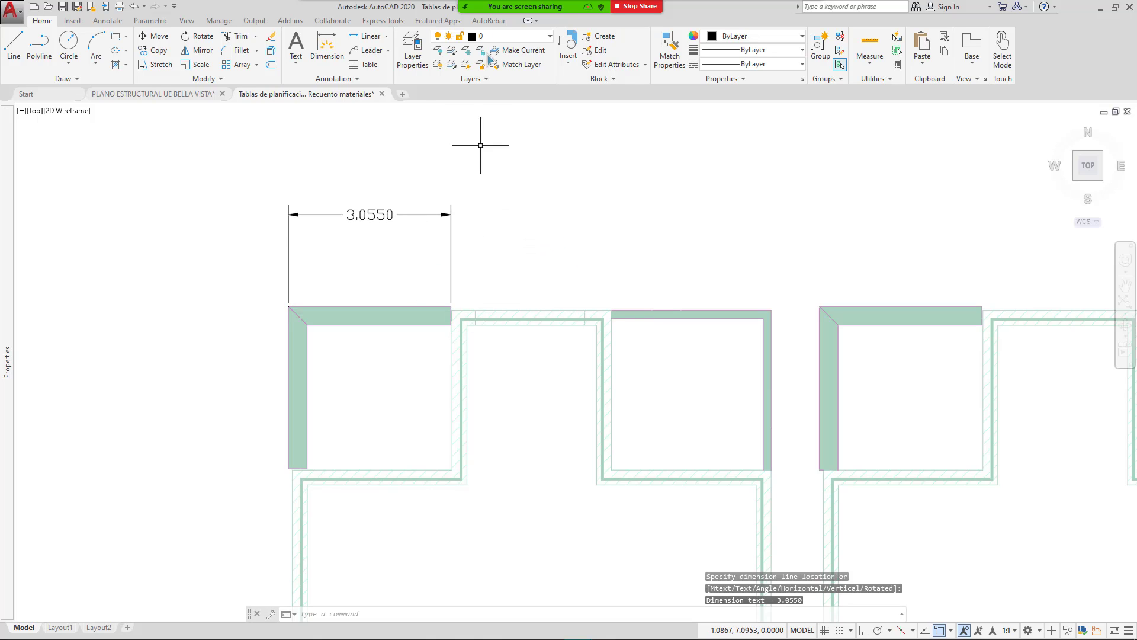
mouse_move(551, 10)
click(593, 15)
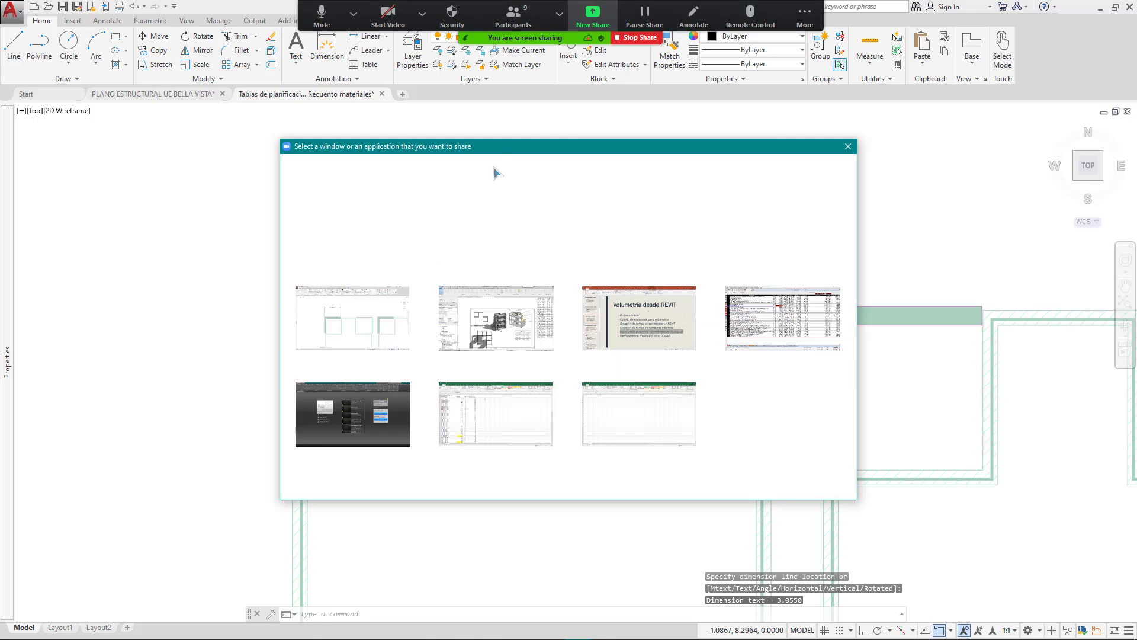
Step: Bring Revit forward, close the Recuento materiales view and switch to the 010 Planta Baja plan
click(515, 311)
double_click(519, 308)
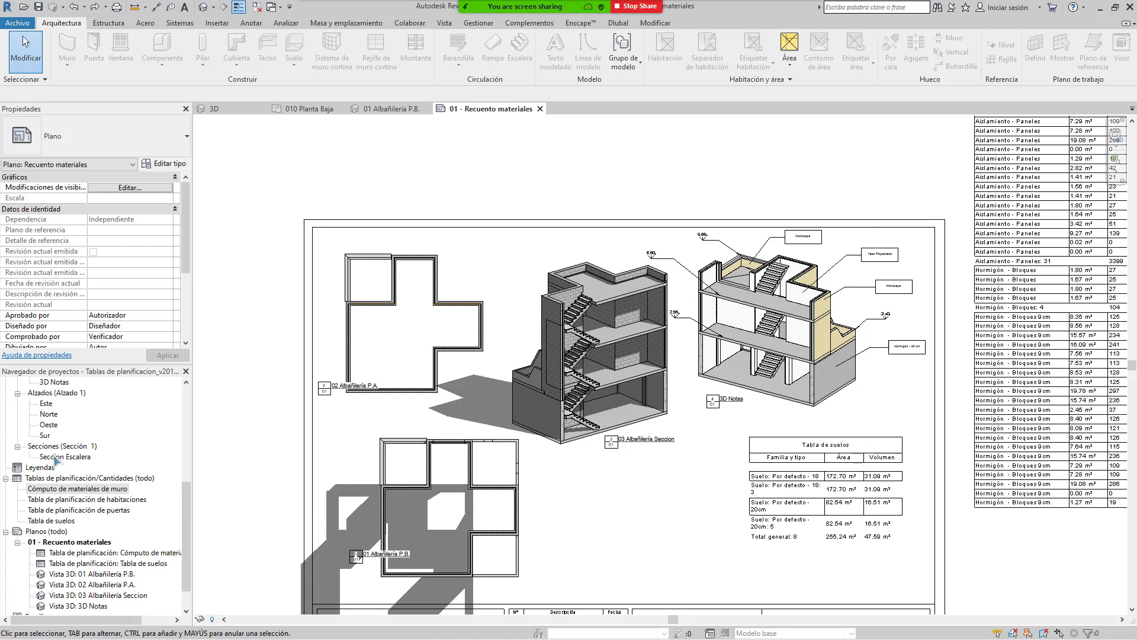
scroll(71, 425, up, 5)
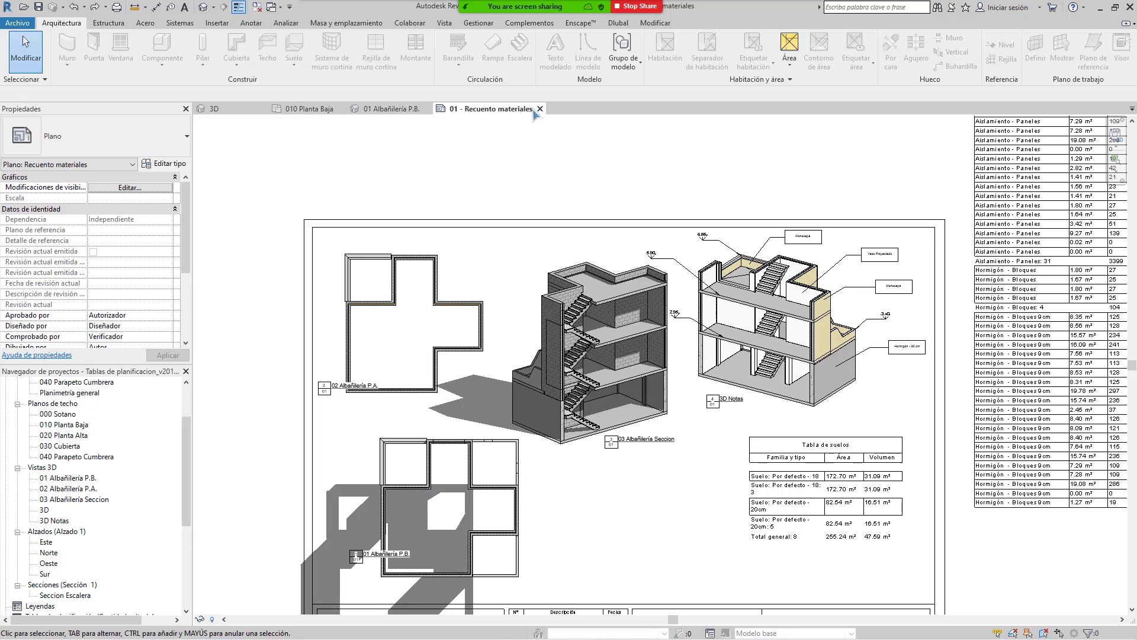
click(540, 109)
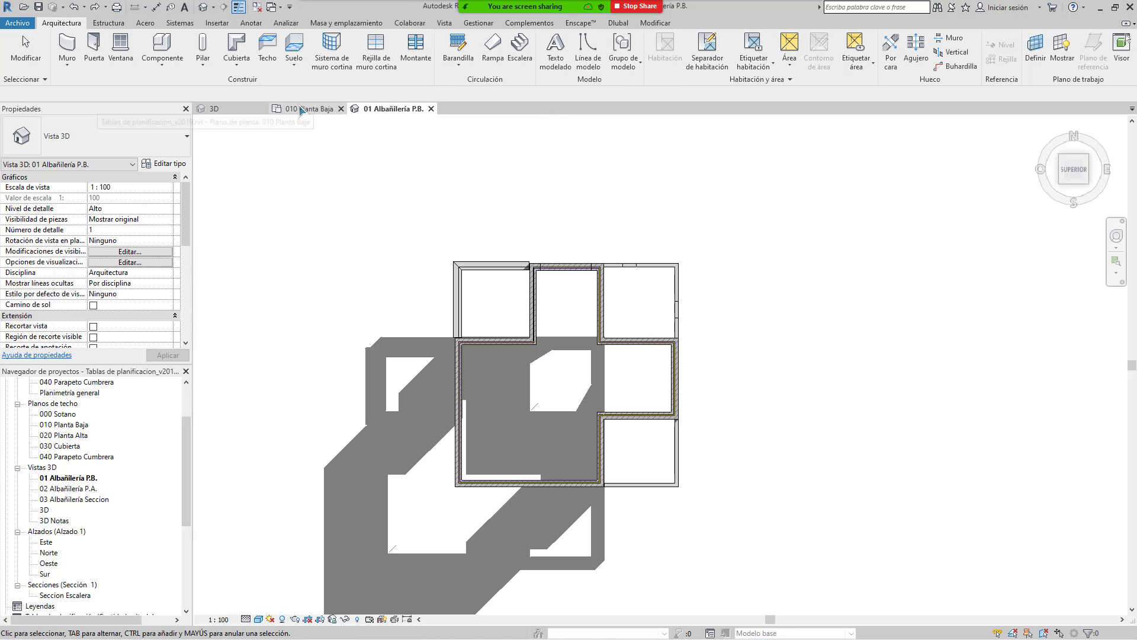
click(301, 109)
Step: Delete the 2.90 grid dimension, leaving the 3.00 one, and start Aligned Dimension
scroll(456, 236, up, 5)
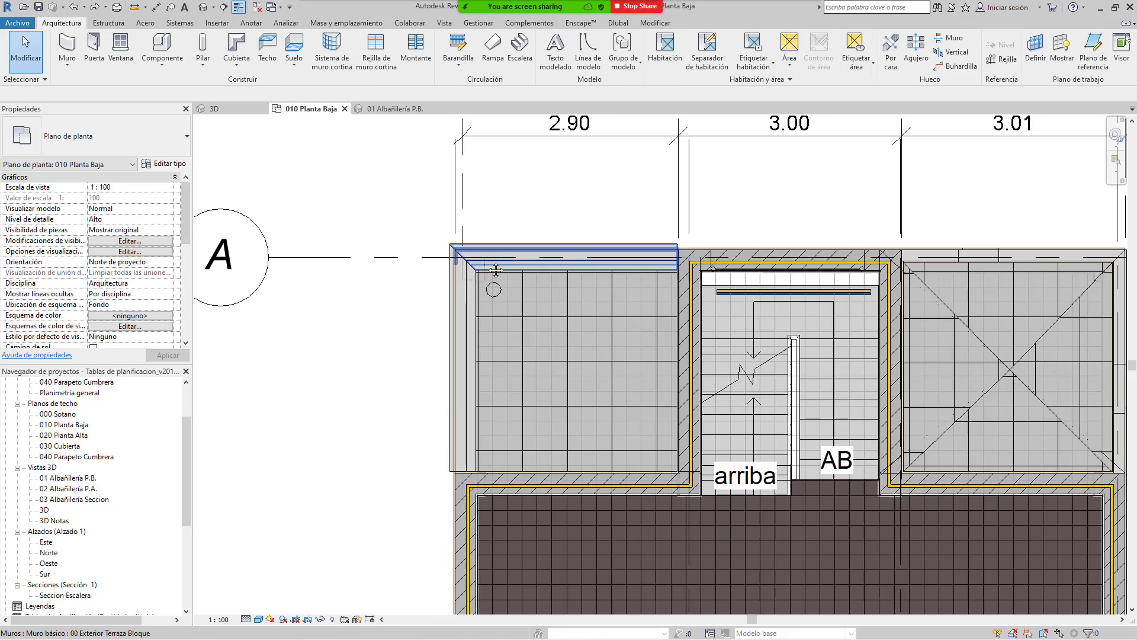
click(352, 309)
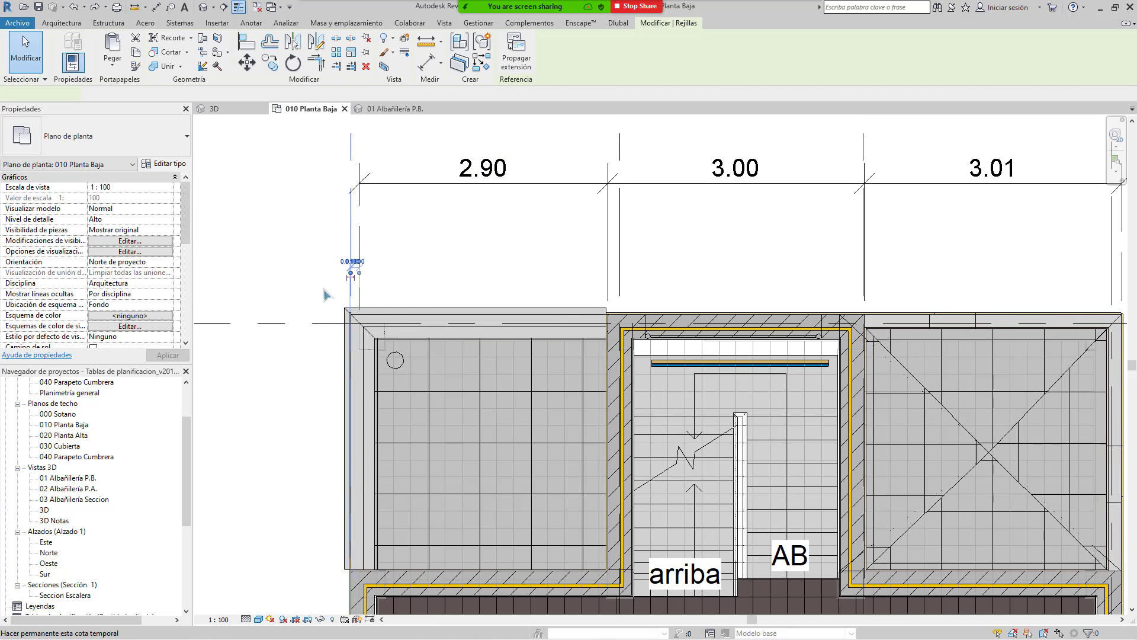
scroll(354, 310, up, 2)
click(525, 203)
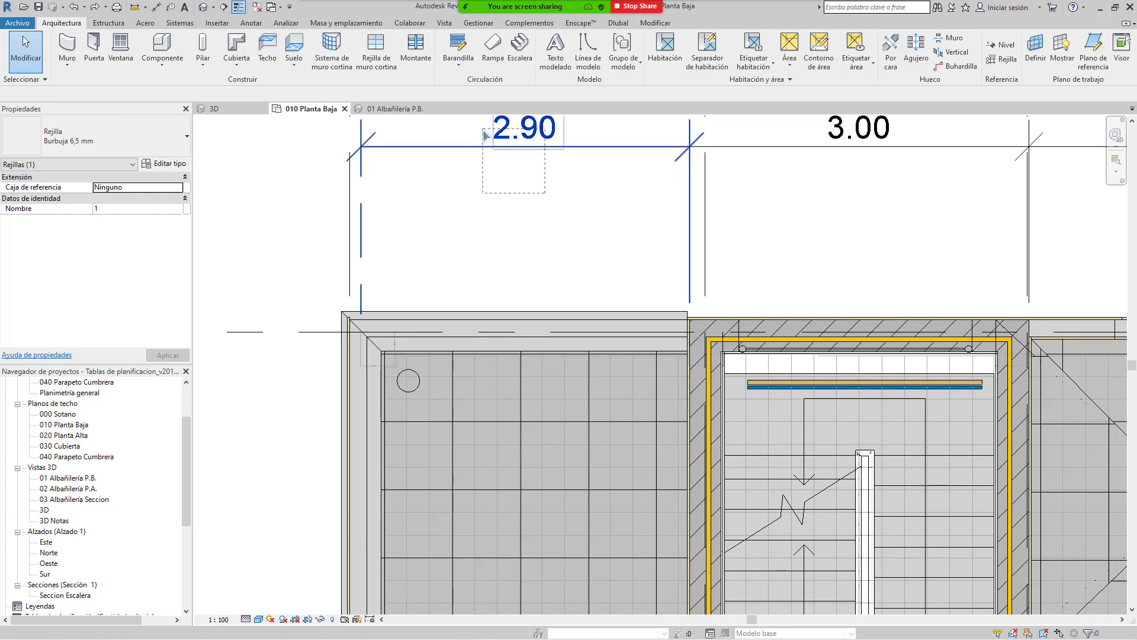
scroll(508, 263, down, 2)
click(508, 264)
key(Delete)
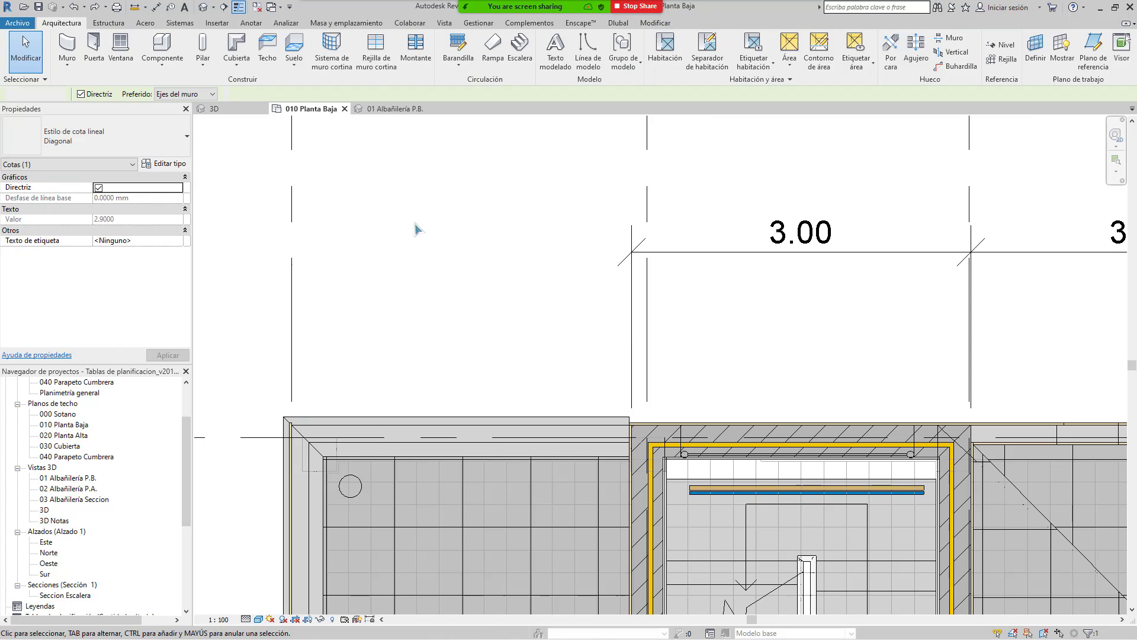
click(156, 7)
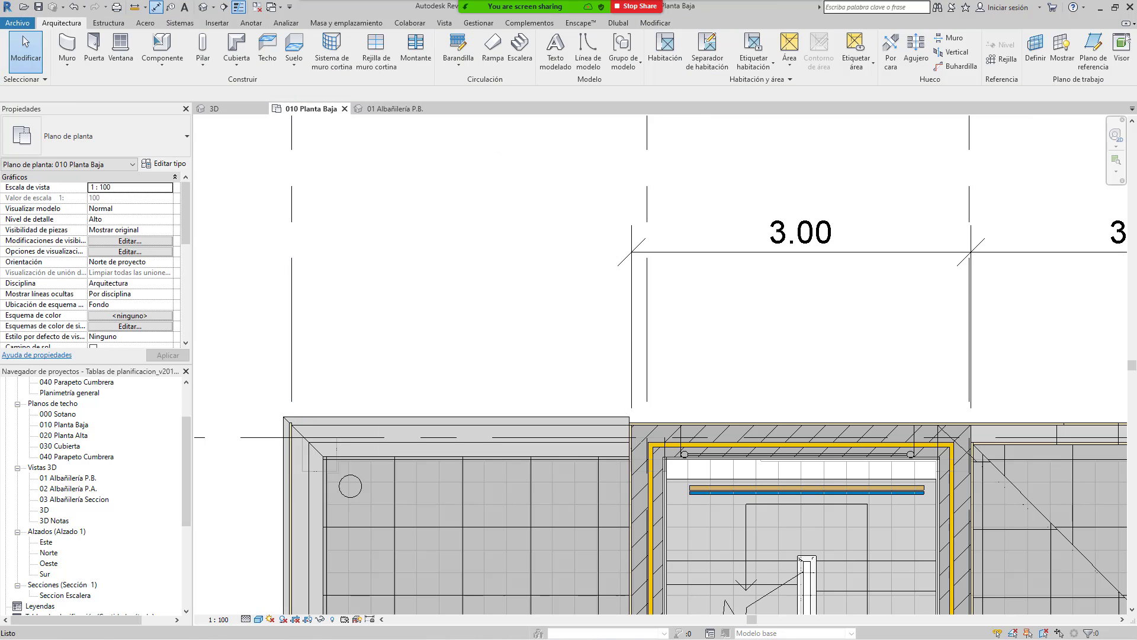
scroll(278, 415, up, 1)
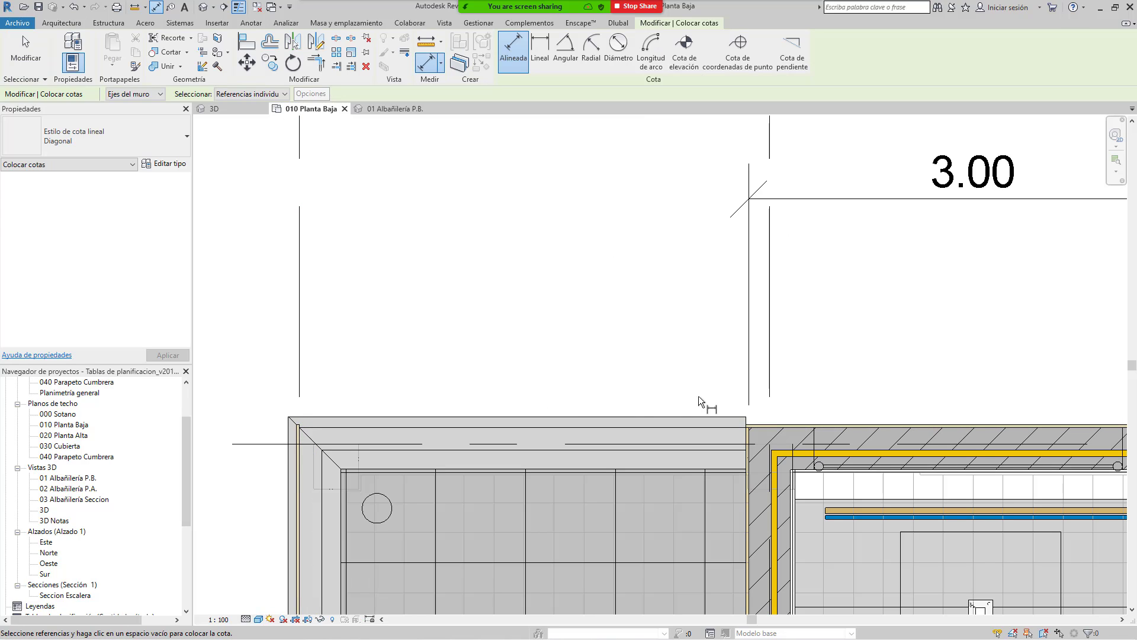
Step: Select the top and left 00 Exterior Terraza Bloque walls at the terrace corner for hide/isolate
scroll(750, 424, up, 2)
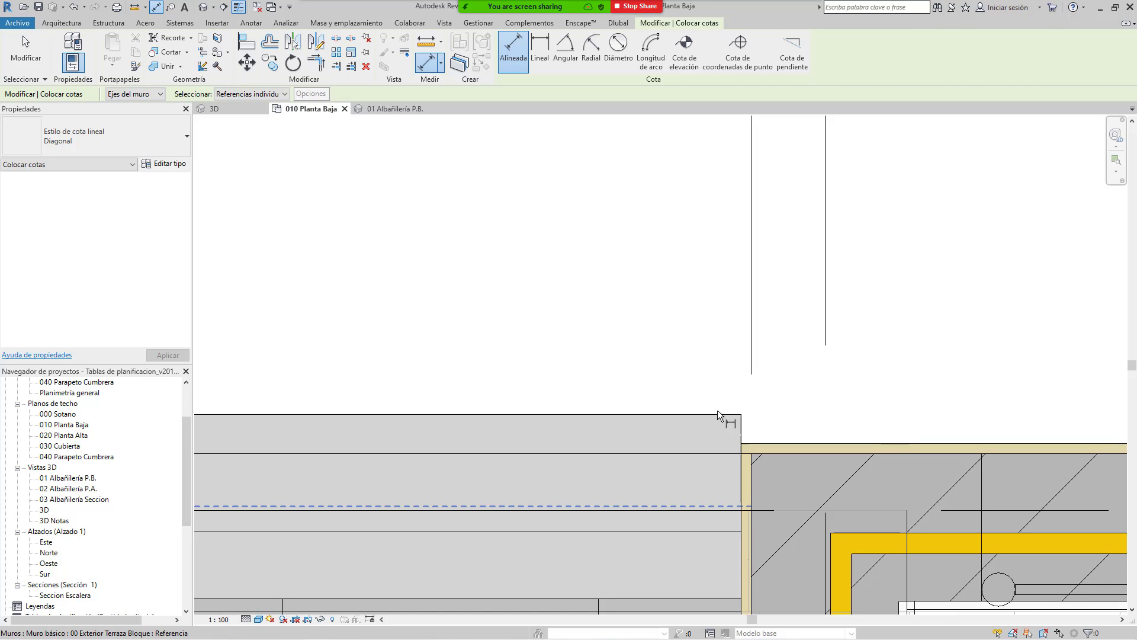
scroll(712, 414, down, 2)
scroll(722, 347, down, 3)
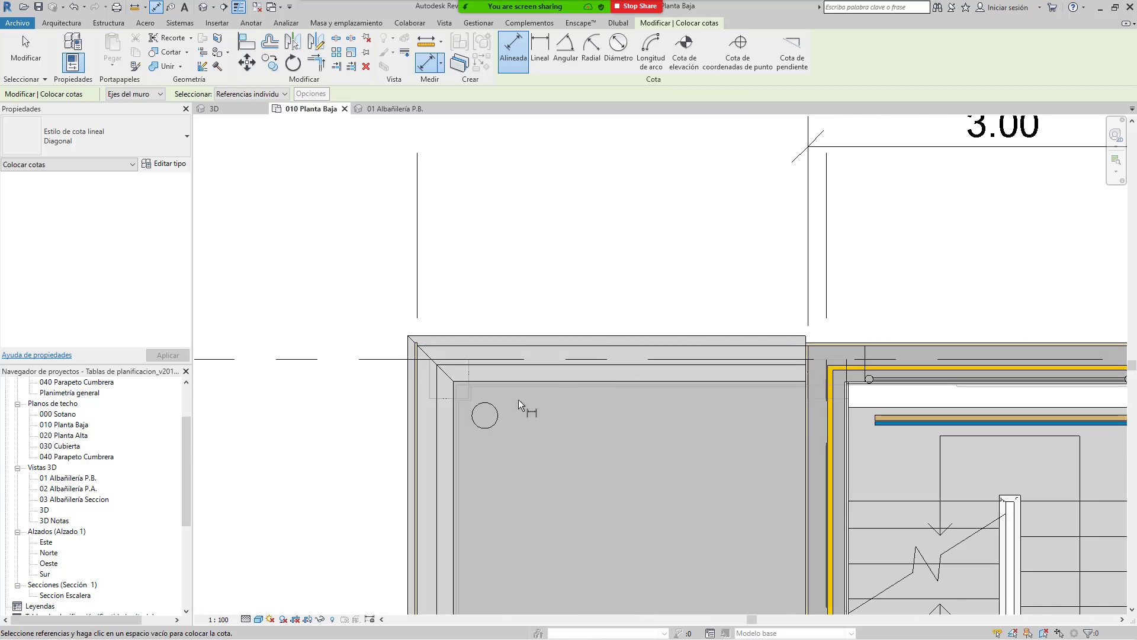
middle_drag(519, 400, 645, 364)
key(Escape)
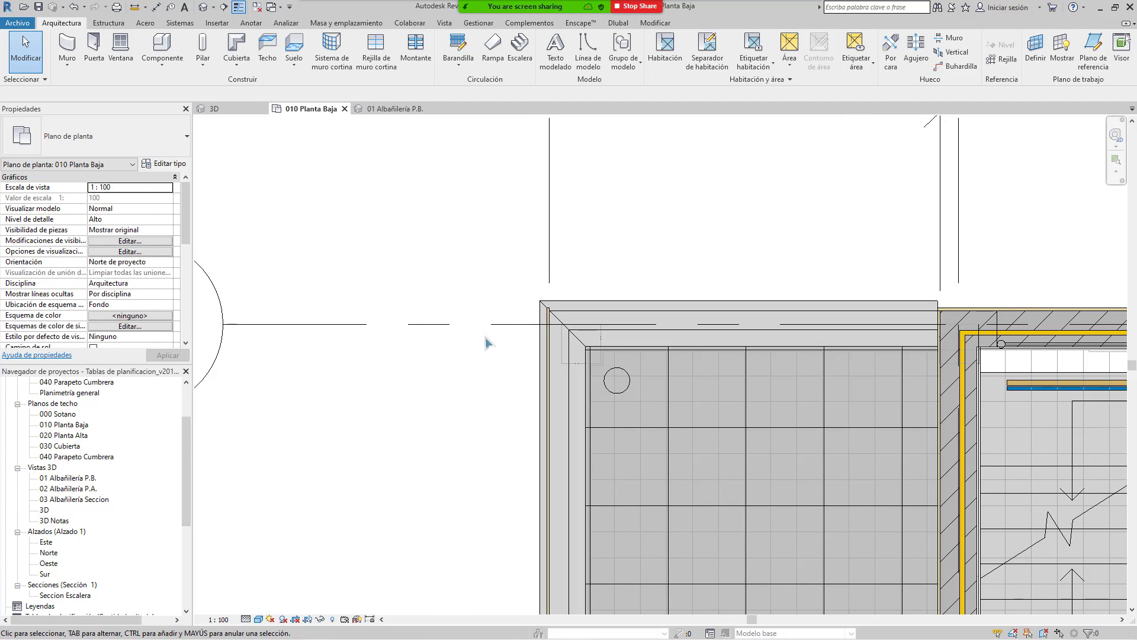
click(630, 307)
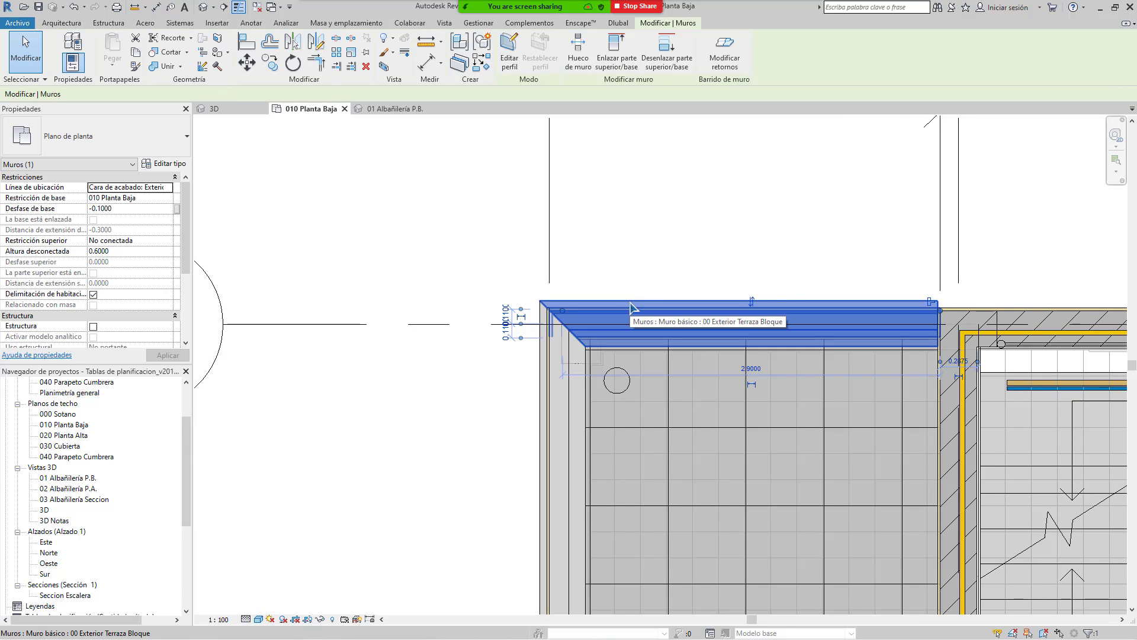
click(544, 397)
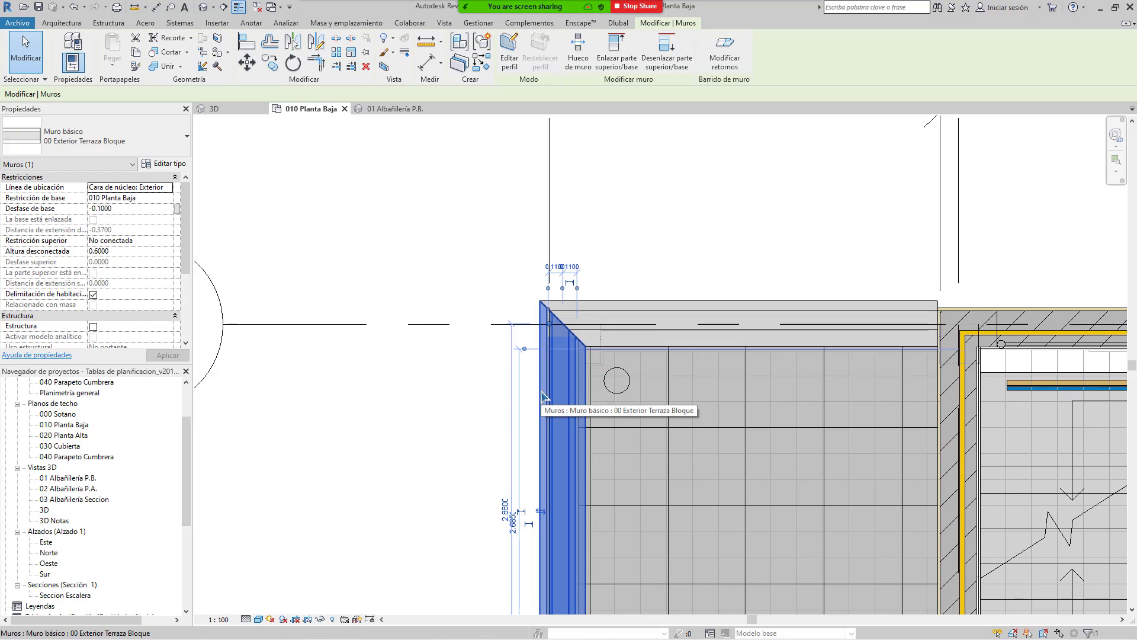
ctrl+click(609, 304)
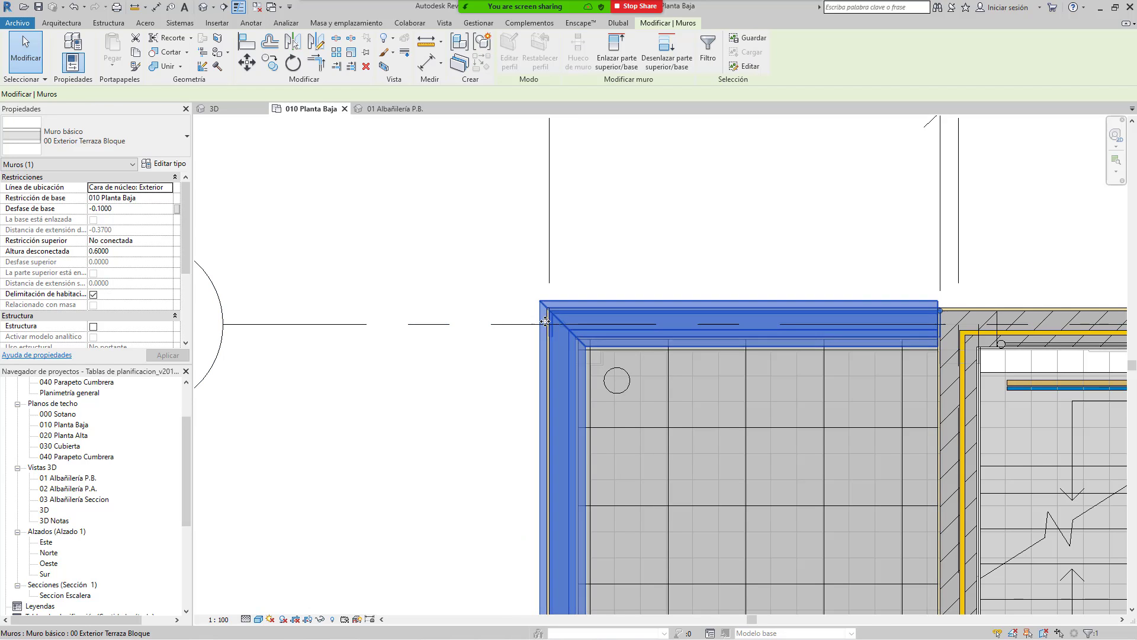
click(321, 619)
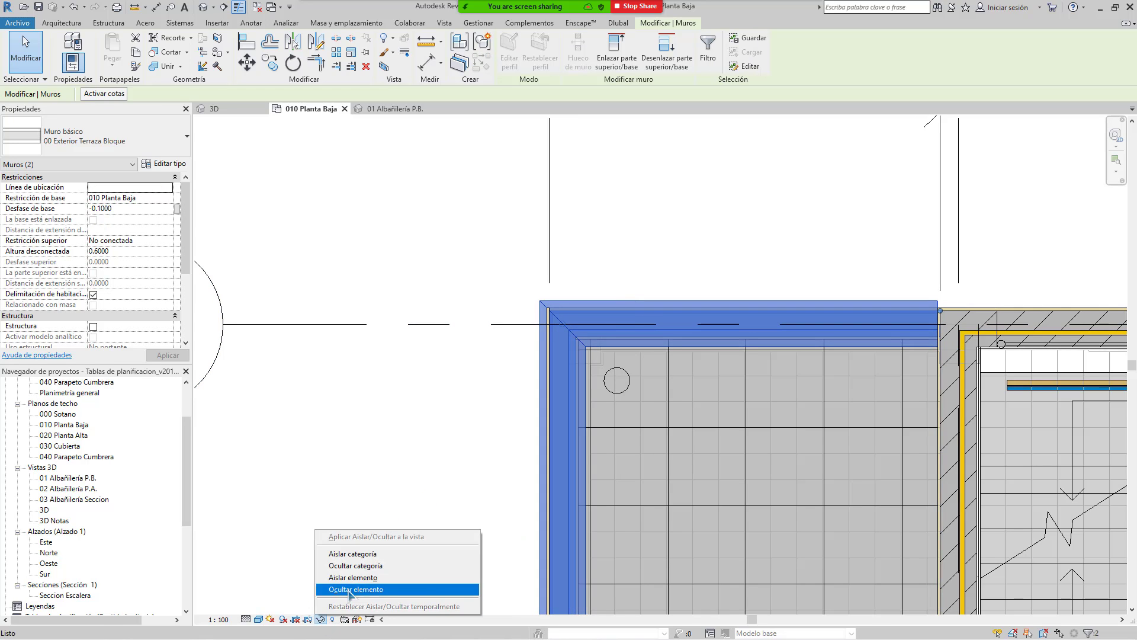
Step: Try isolating the wall category, undo it, and reselect the top and left terrace walls
click(369, 556)
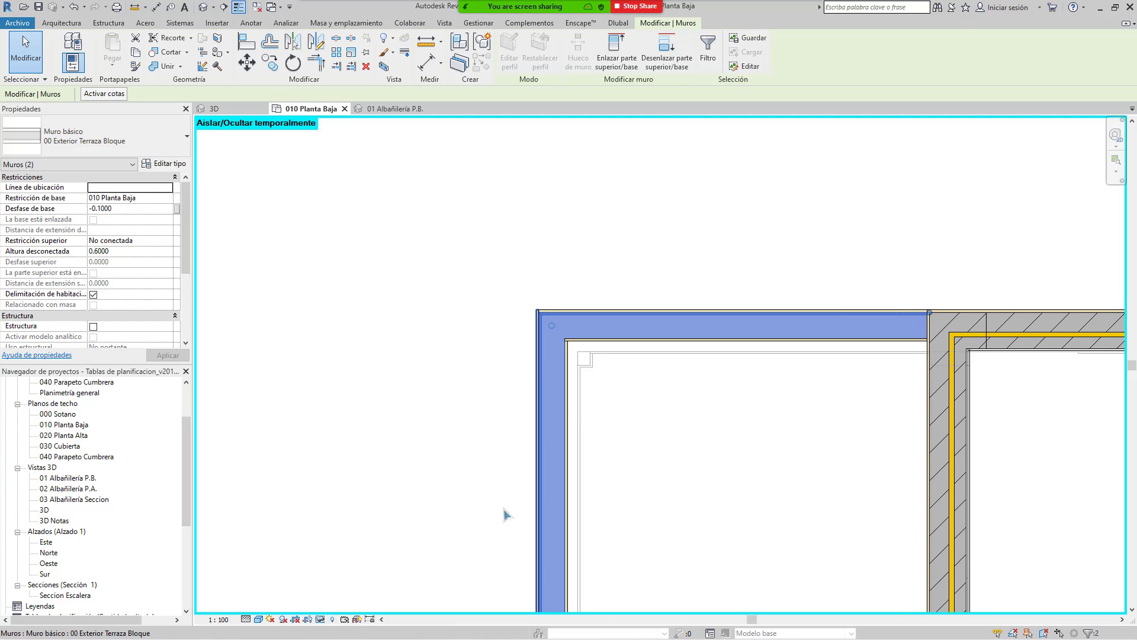
key(ctrl+z)
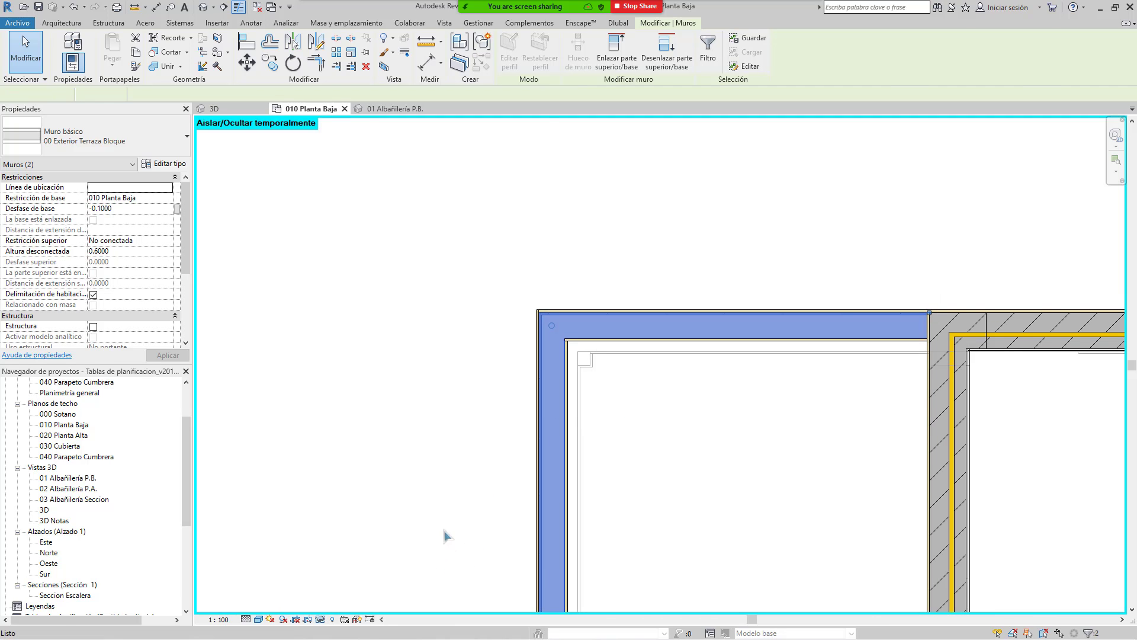
drag(458, 238, 572, 465)
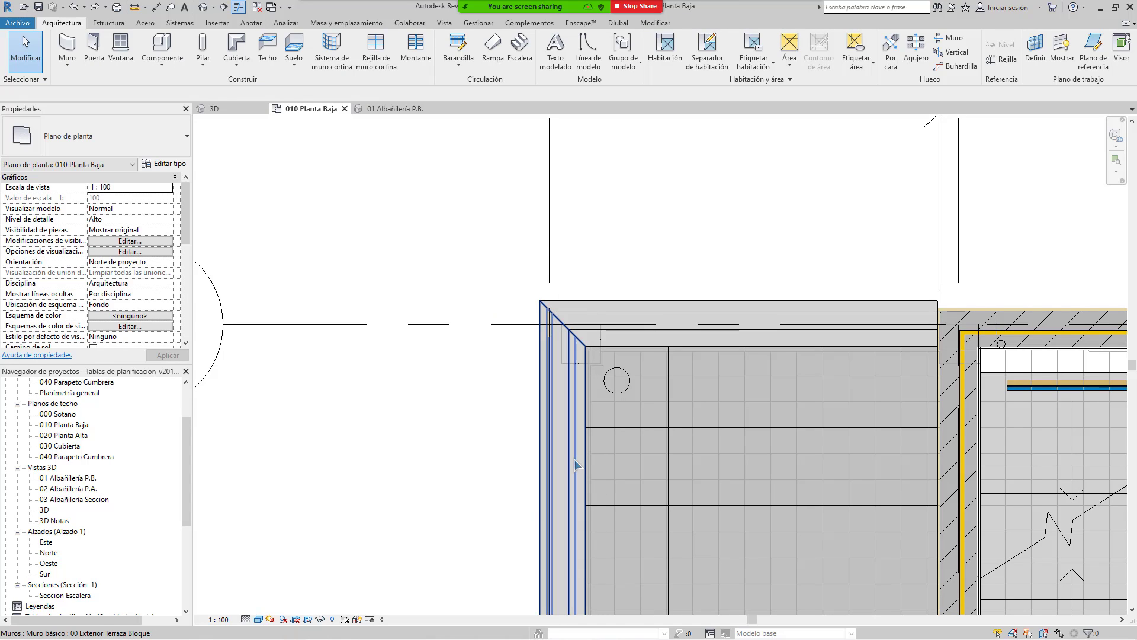
click(574, 460)
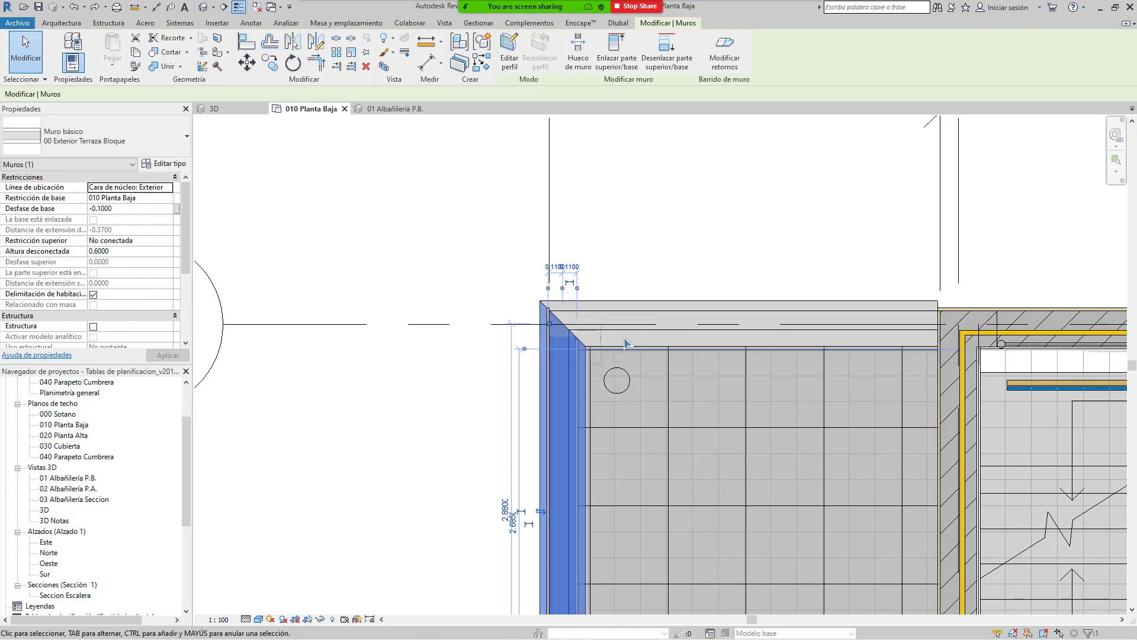
click(626, 333)
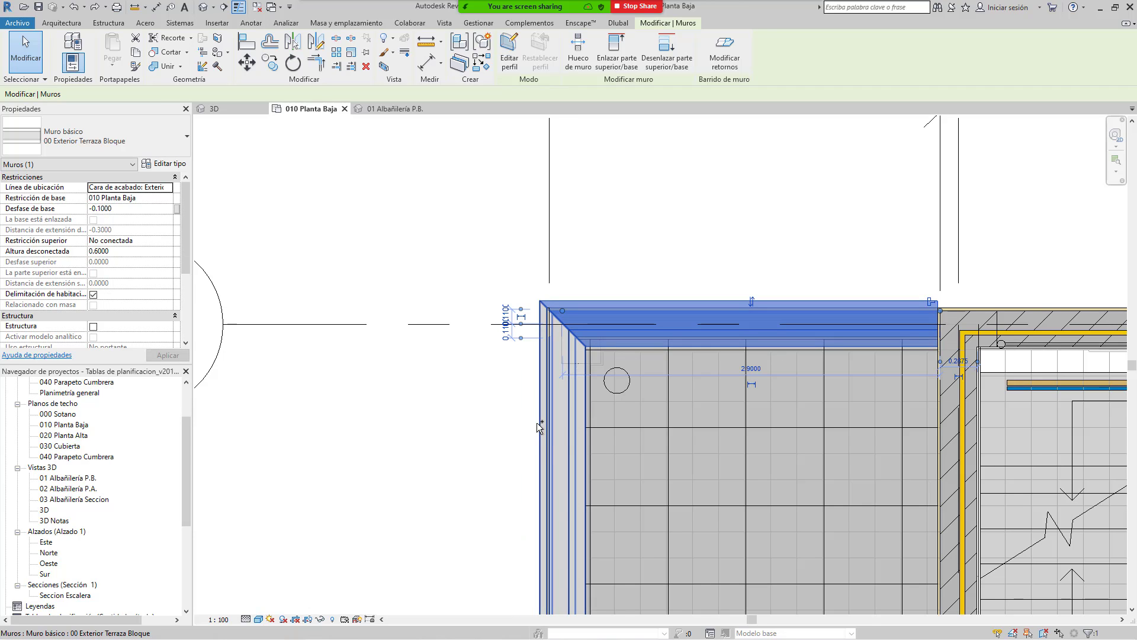
ctrl+click(536, 422)
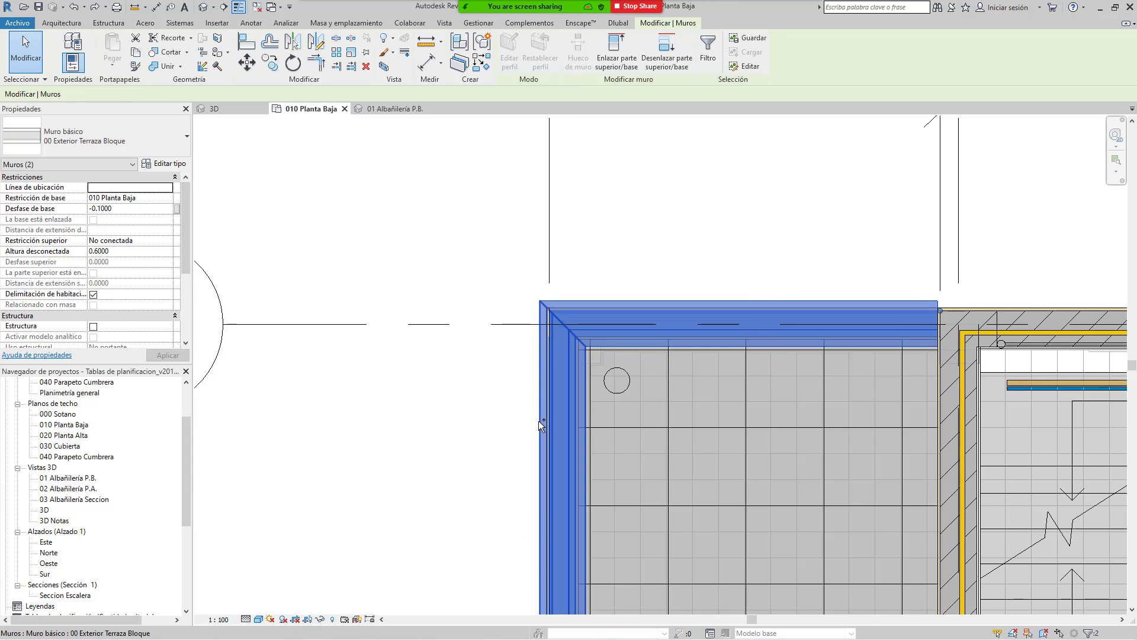
Step: Isolate just the two terrace walls and start the Aligned Dimension tool
click(321, 620)
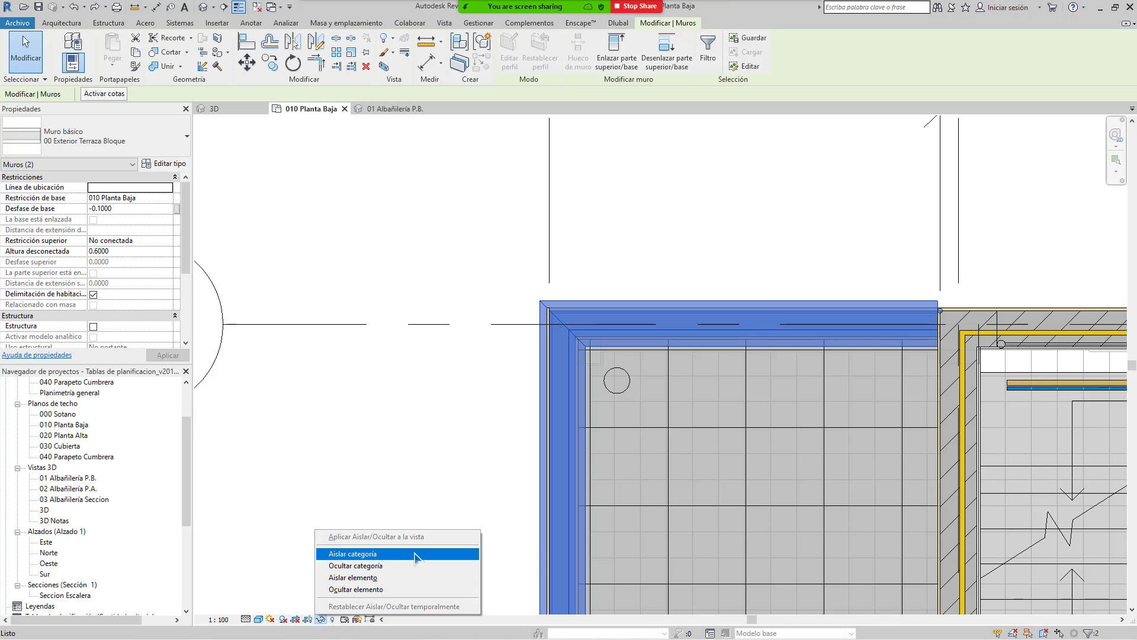
click(406, 577)
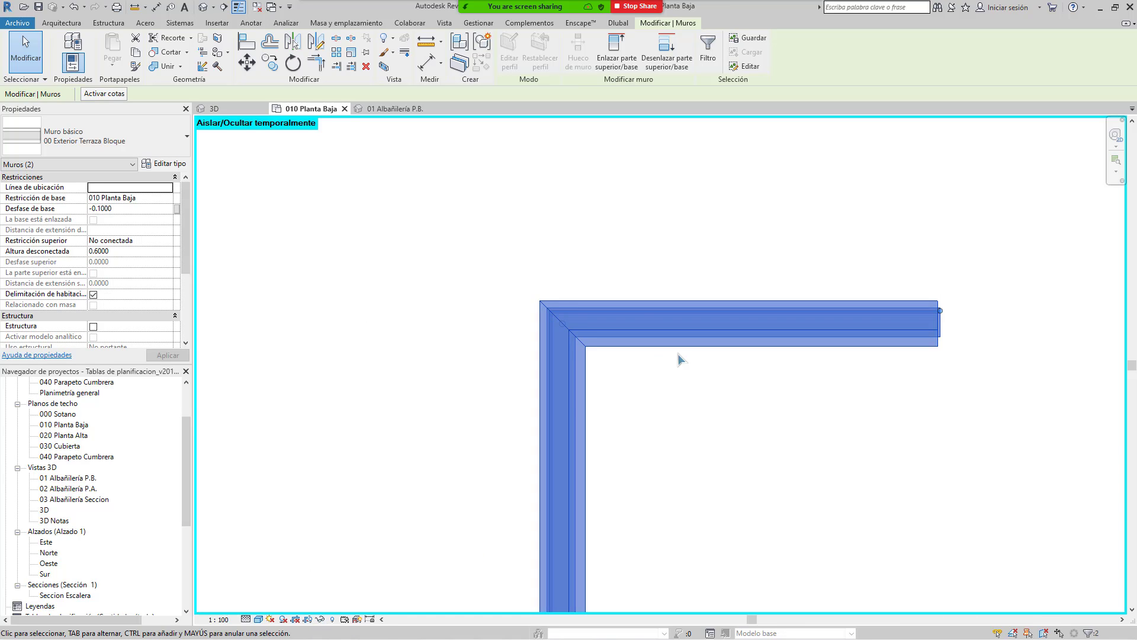
middle_drag(656, 356, 560, 387)
key(Escape)
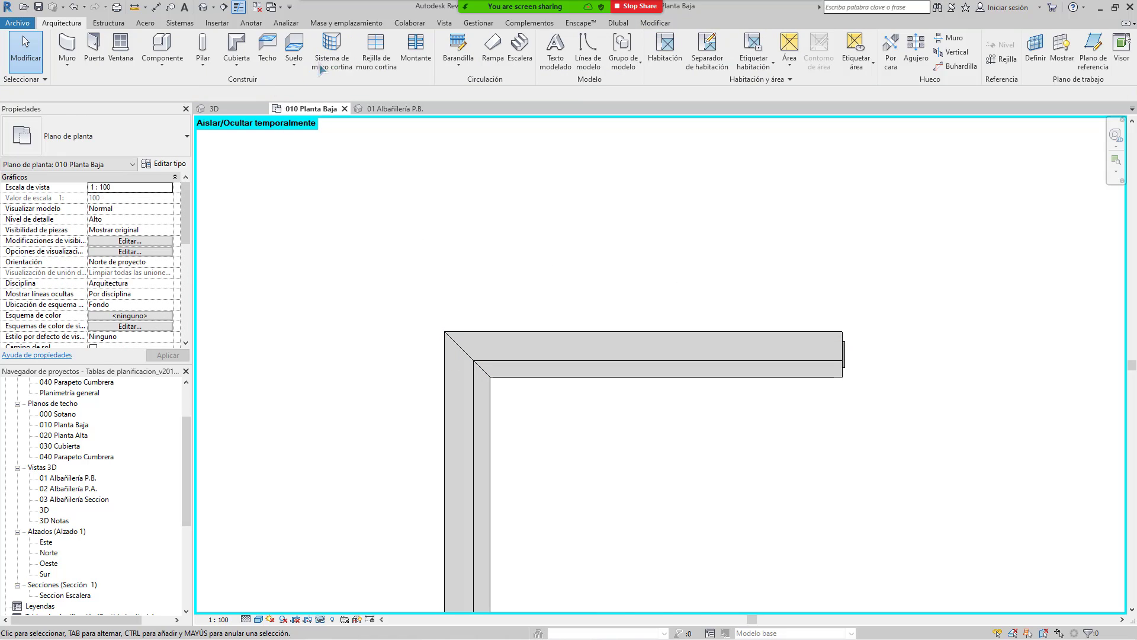
click(155, 7)
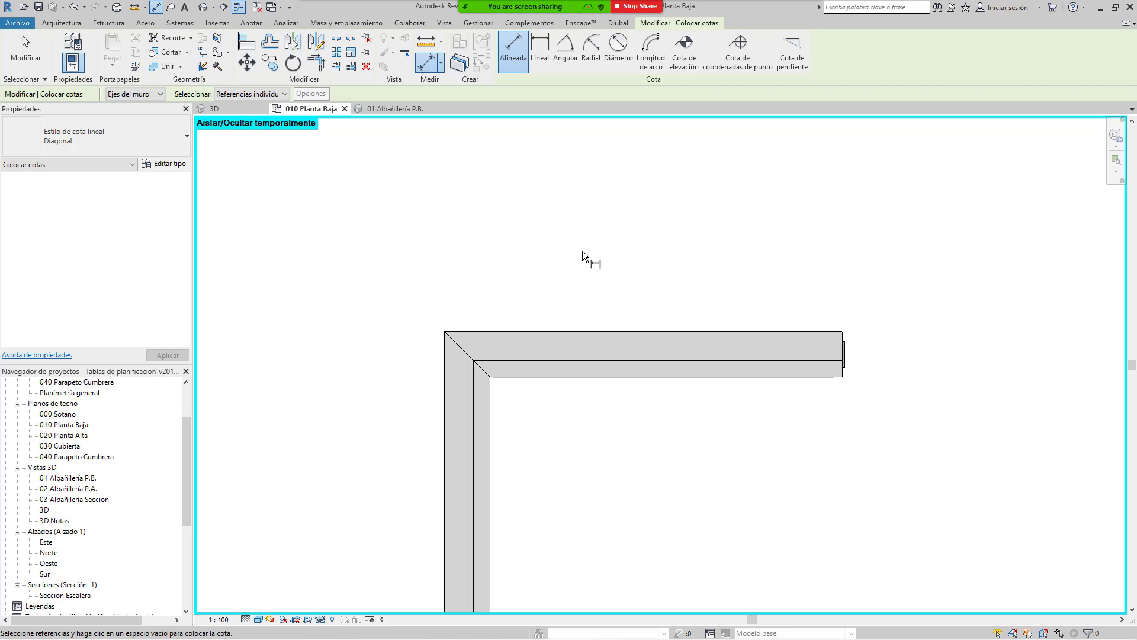
key(Escape)
key(Escape)
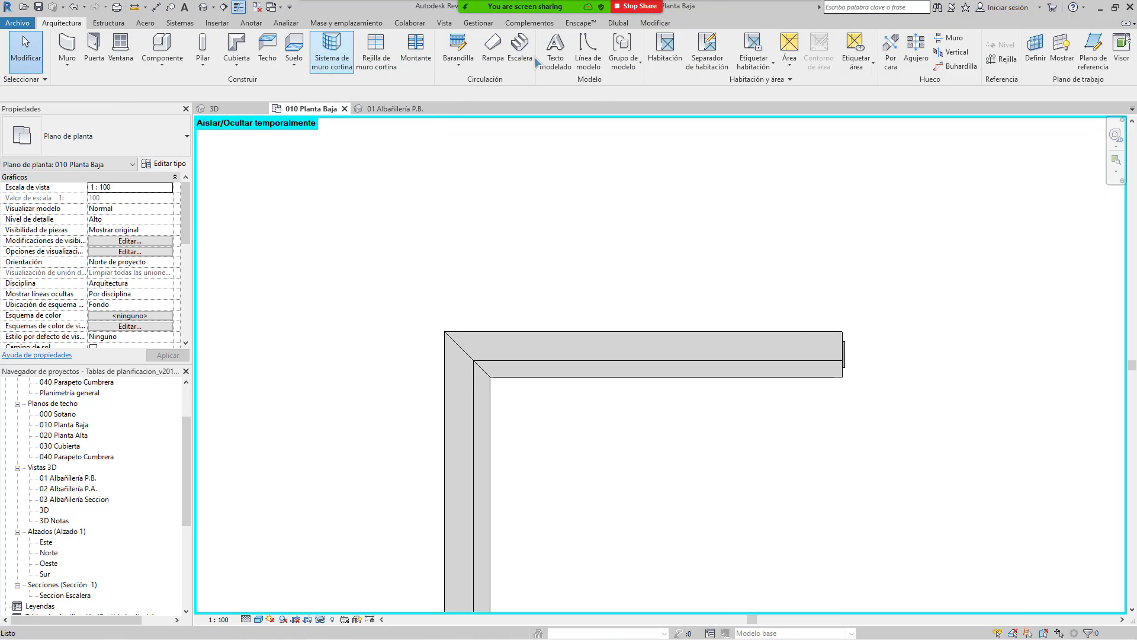
click(654, 22)
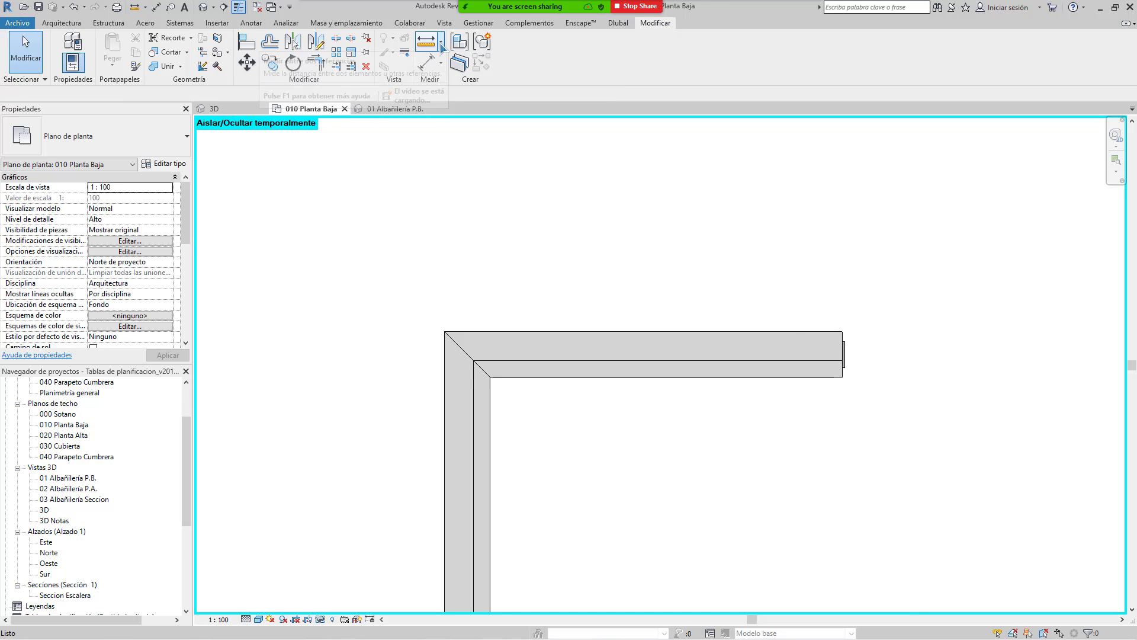
click(145, 7)
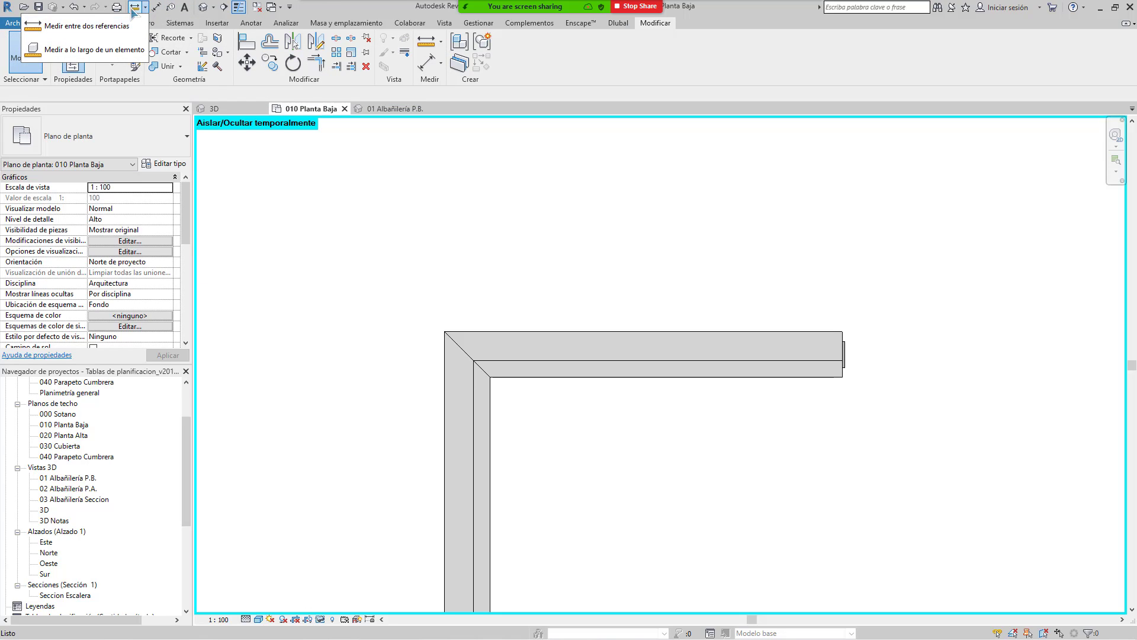
click(131, 8)
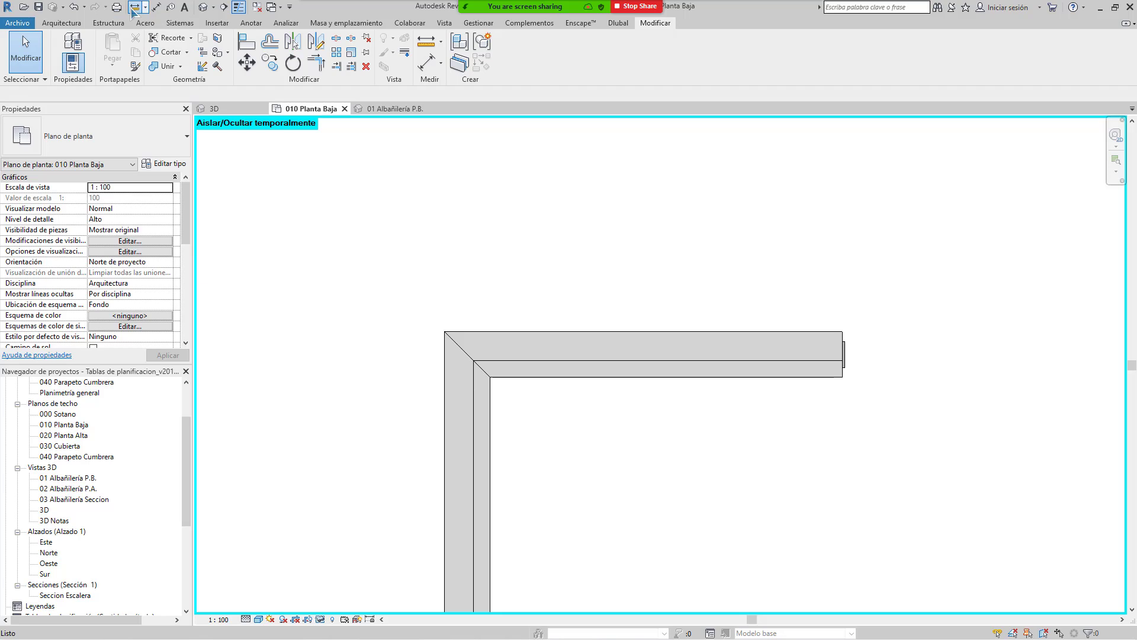
click(444, 331)
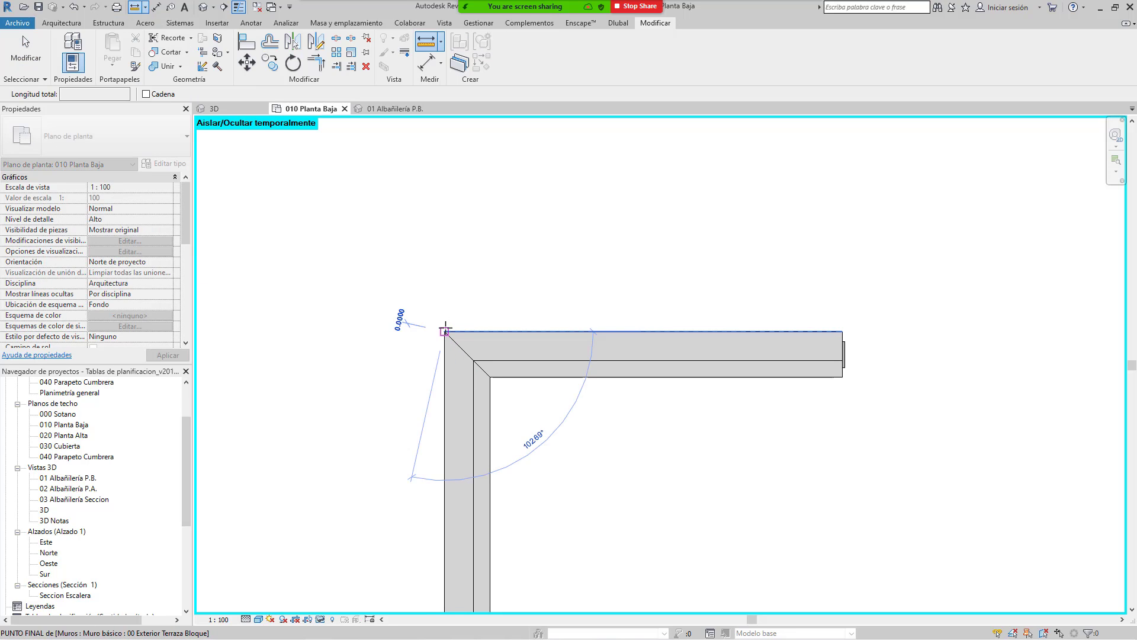
click(843, 330)
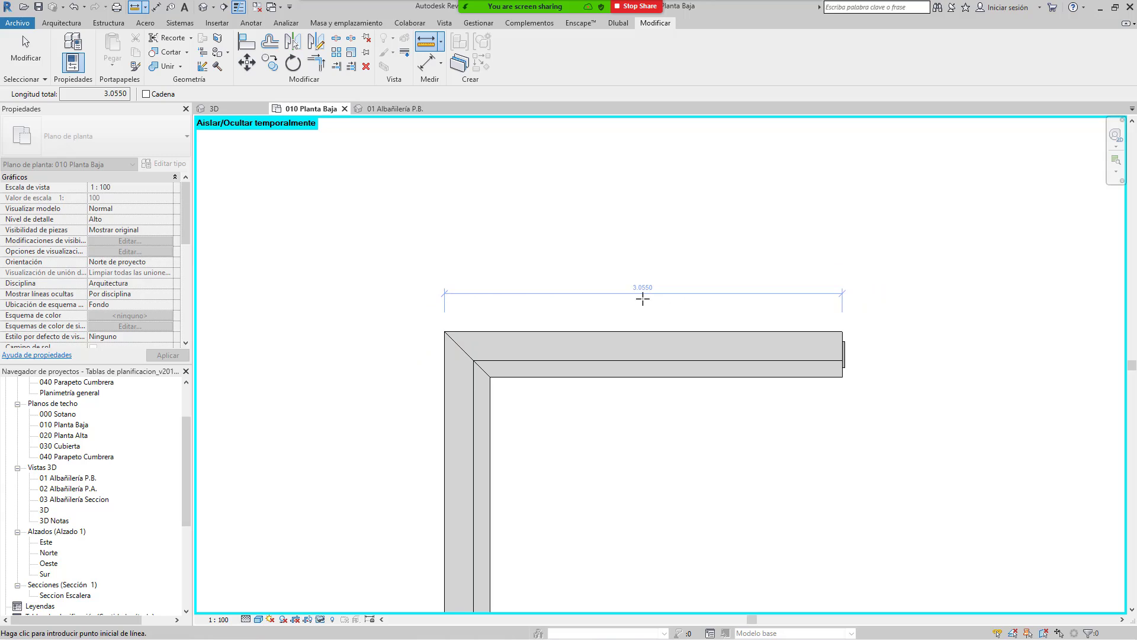
scroll(643, 298, up, 4)
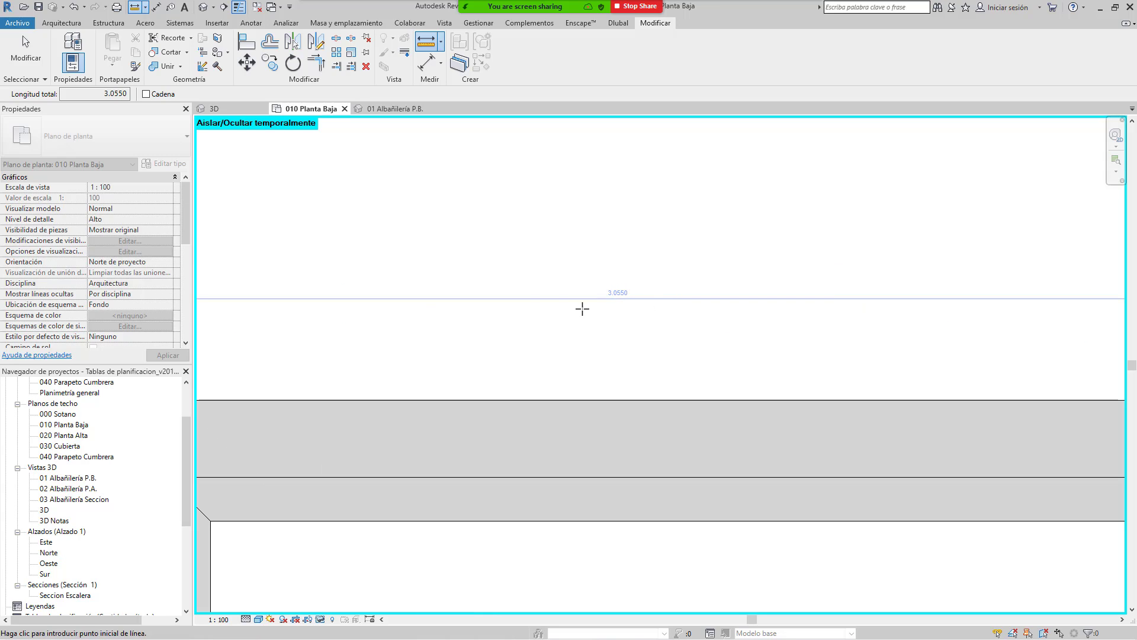
scroll(609, 308, down, 4)
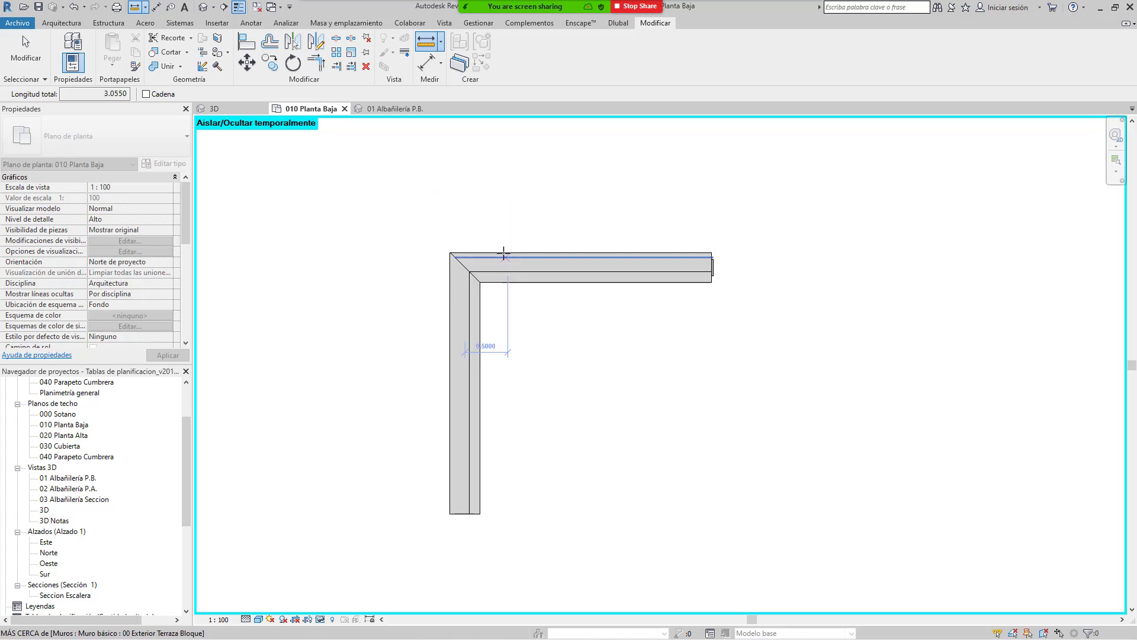
key(Escape)
key(Escape)
mouse_move(539, 304)
middle_down()
mouse_move(490, 325)
mouse_move(519, 299)
middle_up()
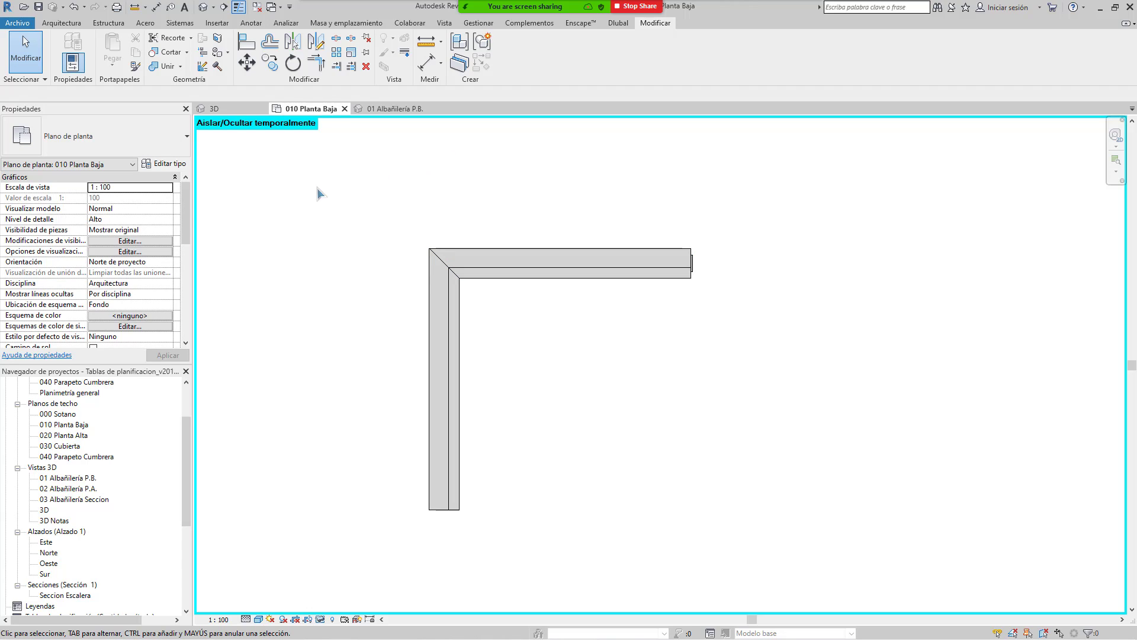
Step: Close the 01 Albañilería P.B. and 010 Planta Baja views and open Proyecto1 Ejemplo.rvt
click(391, 109)
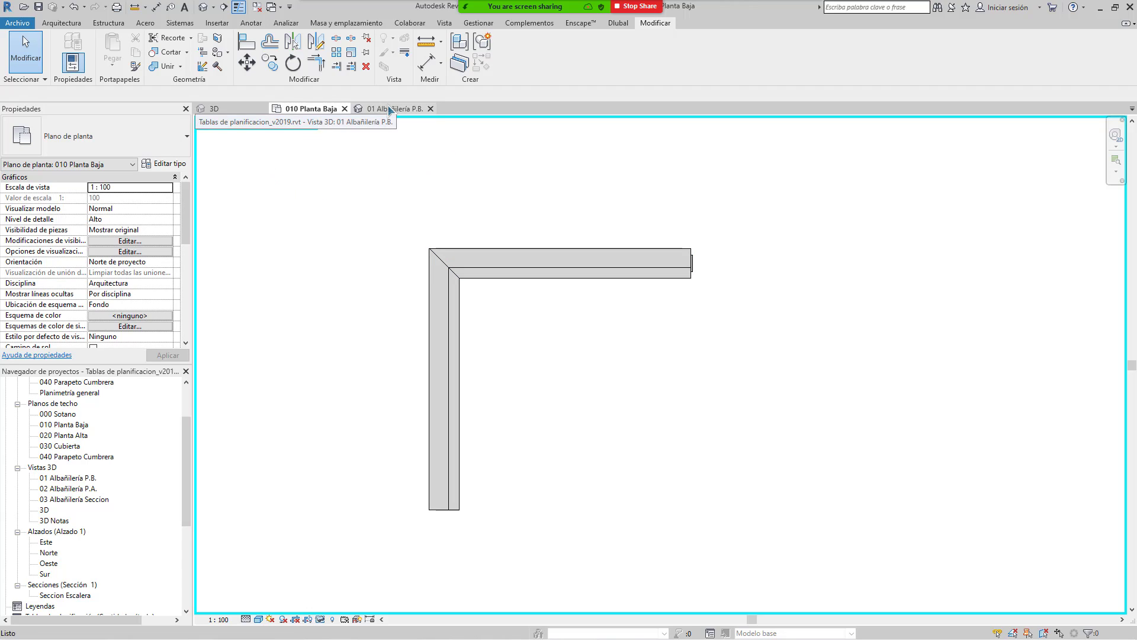
click(431, 109)
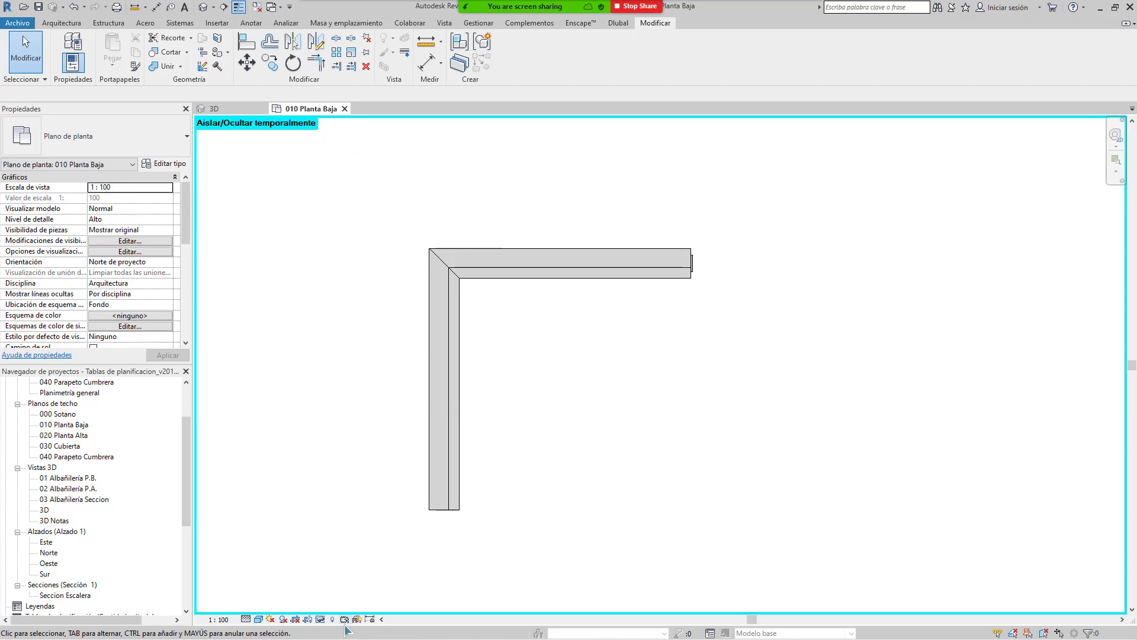
click(321, 620)
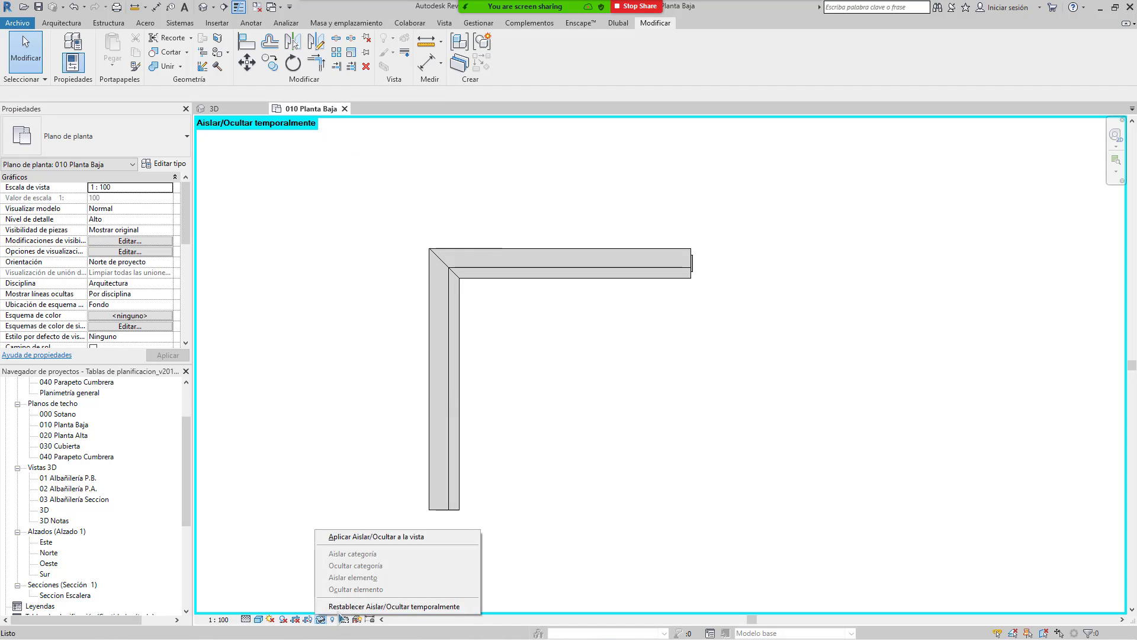
click(352, 606)
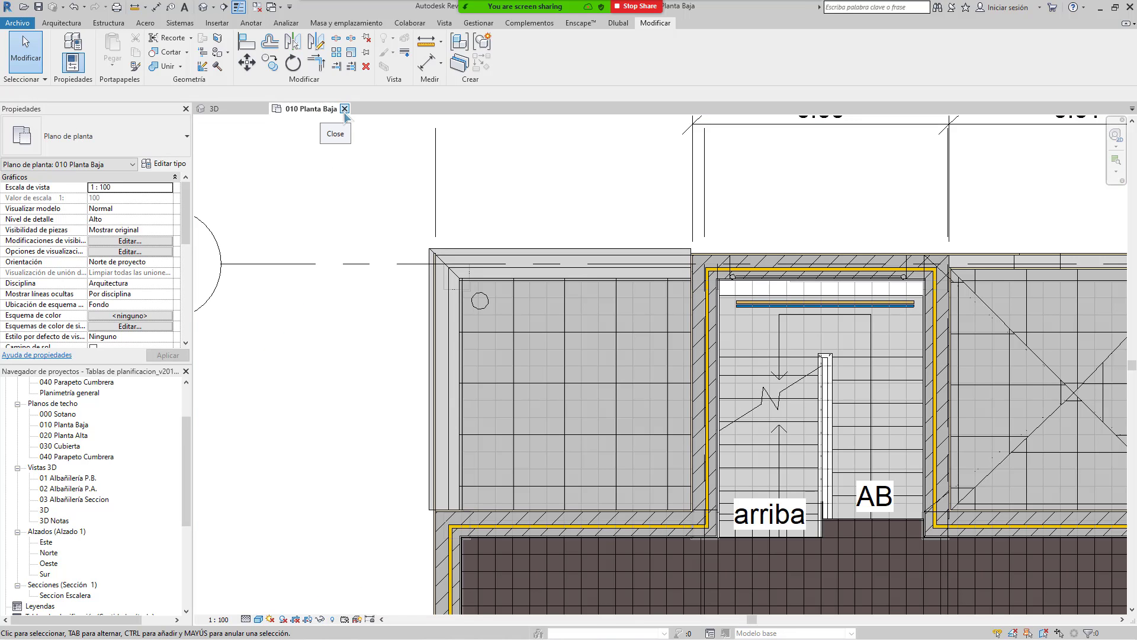
click(344, 109)
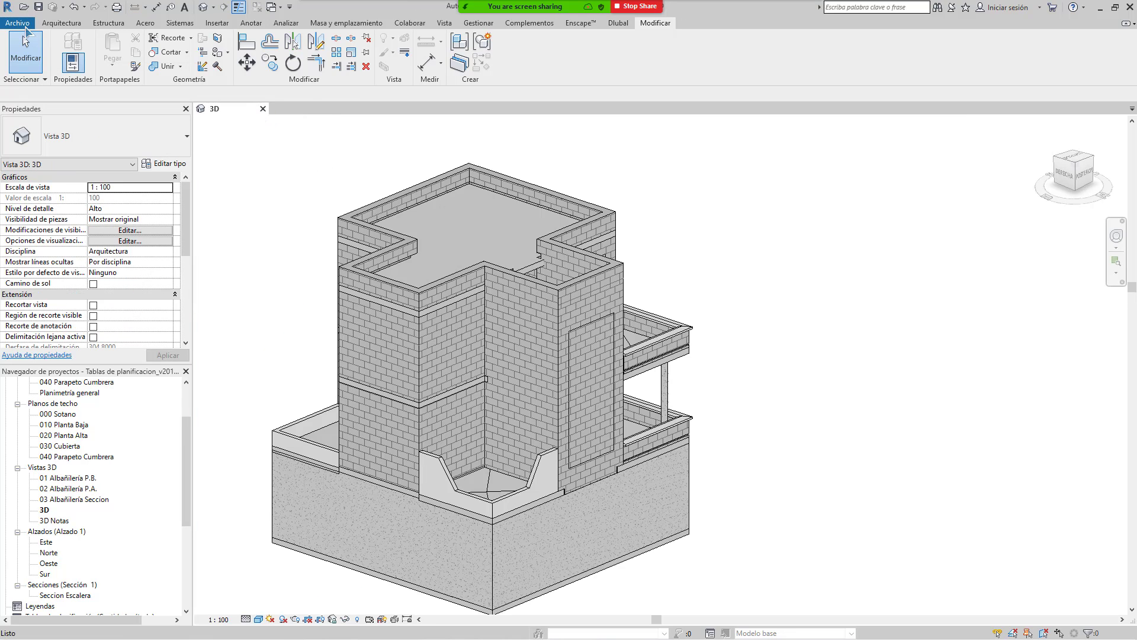
click(23, 25)
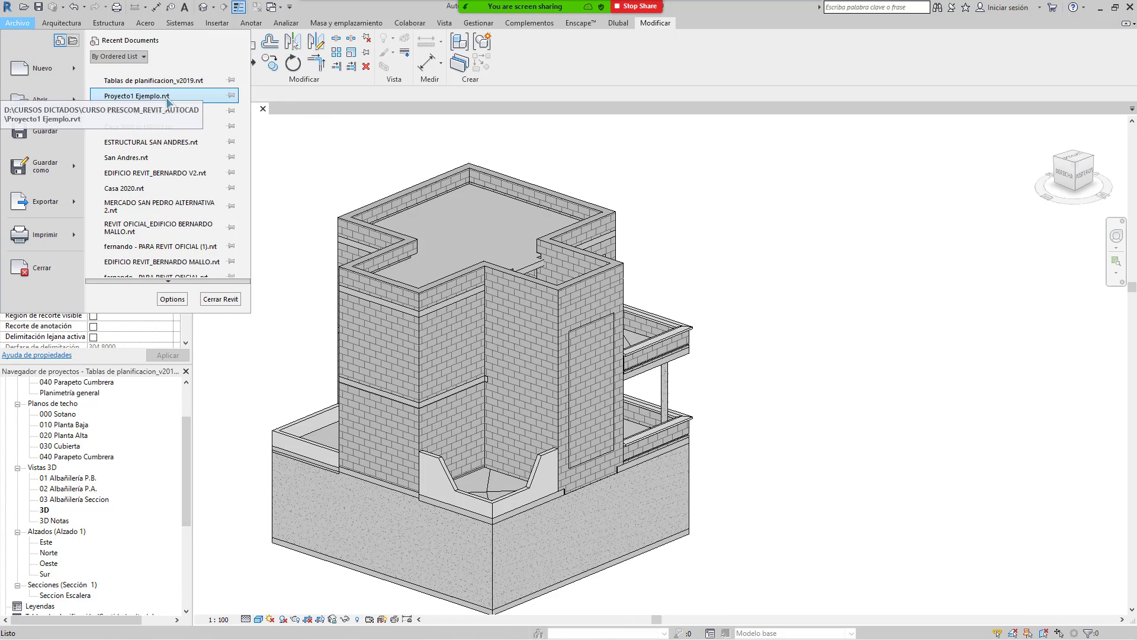
key(Escape)
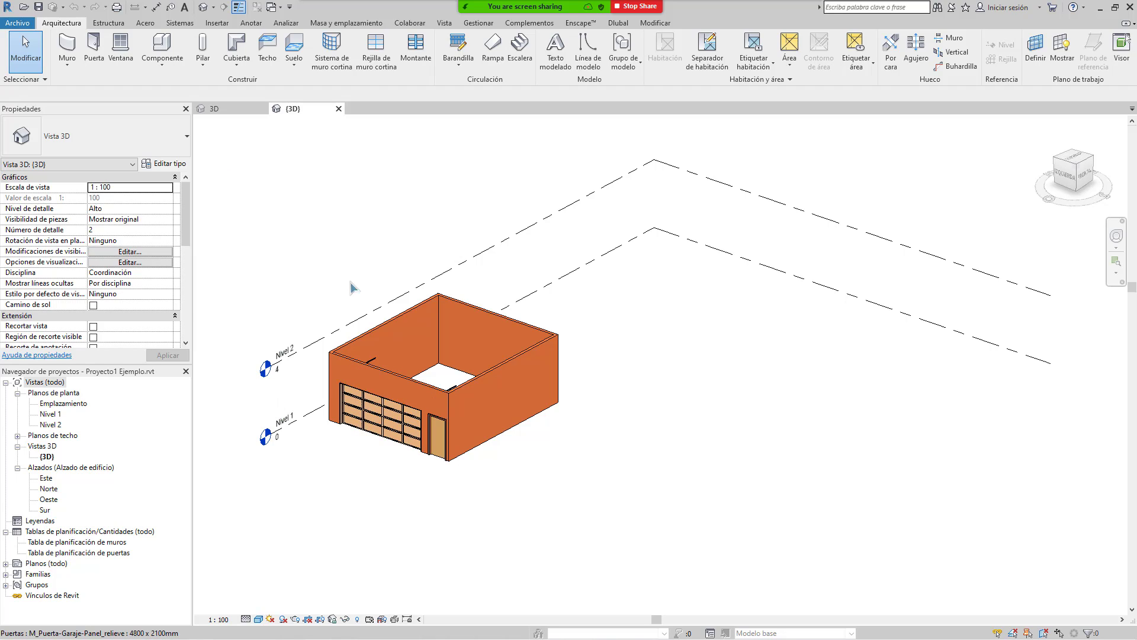
Step: Open sheet A101 - Sin nombre from Planos (todo) and select its Nivel 1 viewport
middle_drag(349, 281, 418, 264)
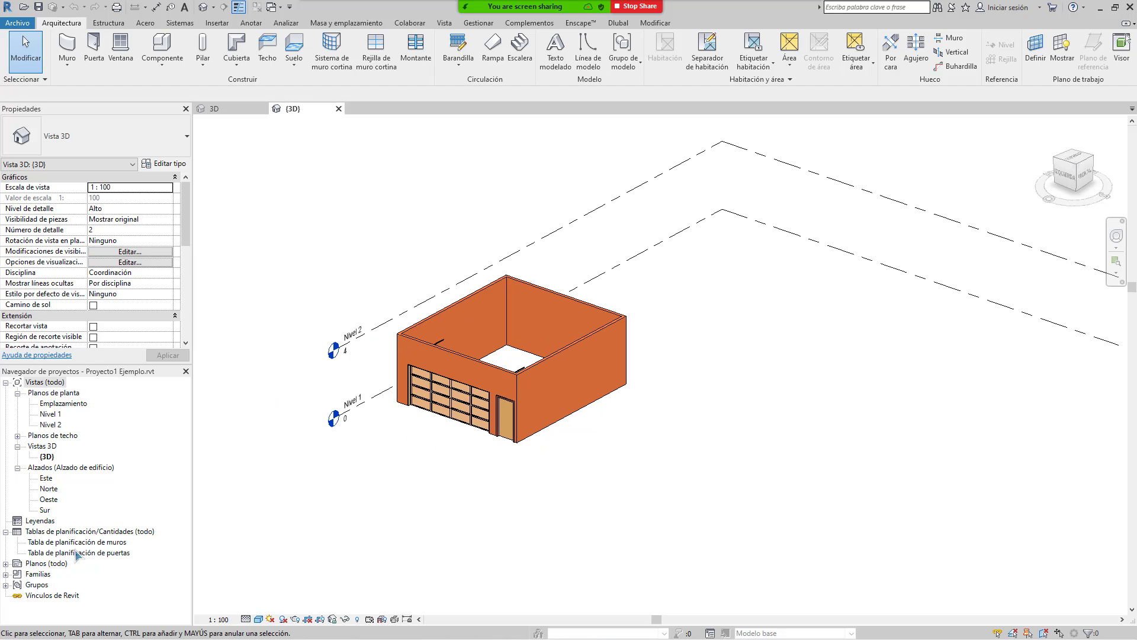
click(6, 574)
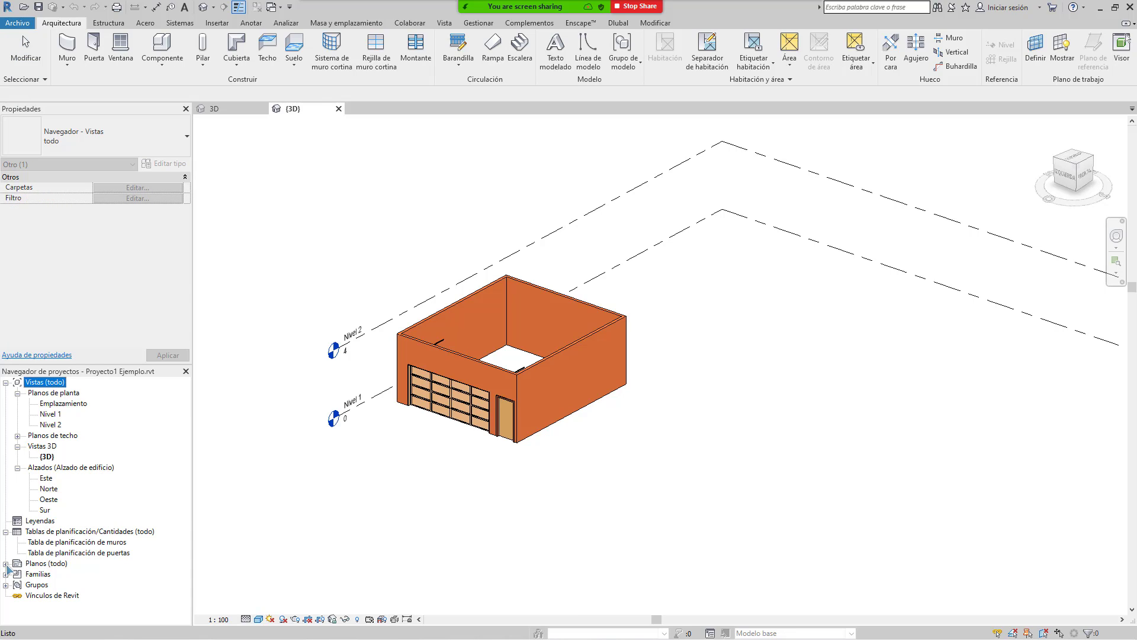
click(5, 564)
double_click(59, 574)
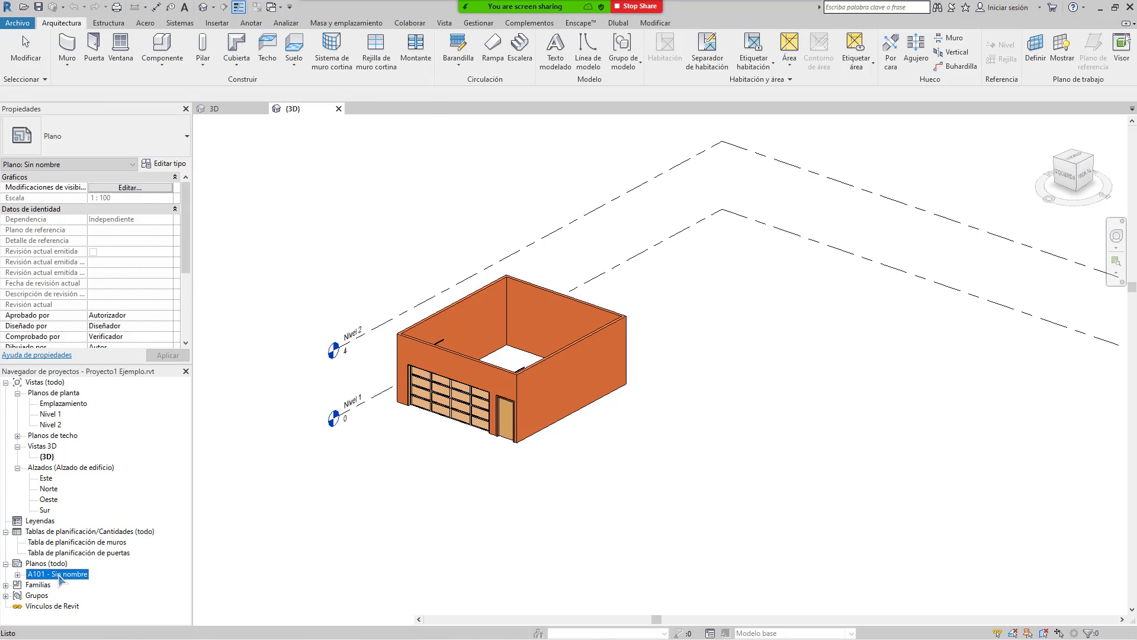
middle_drag(541, 347, 486, 359)
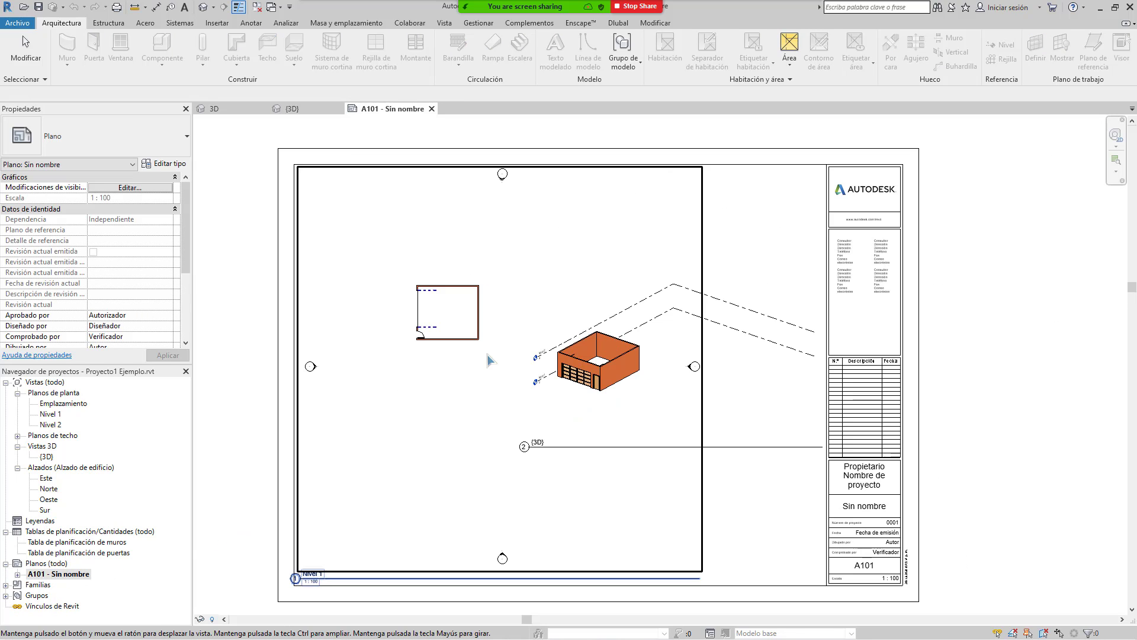
click(474, 254)
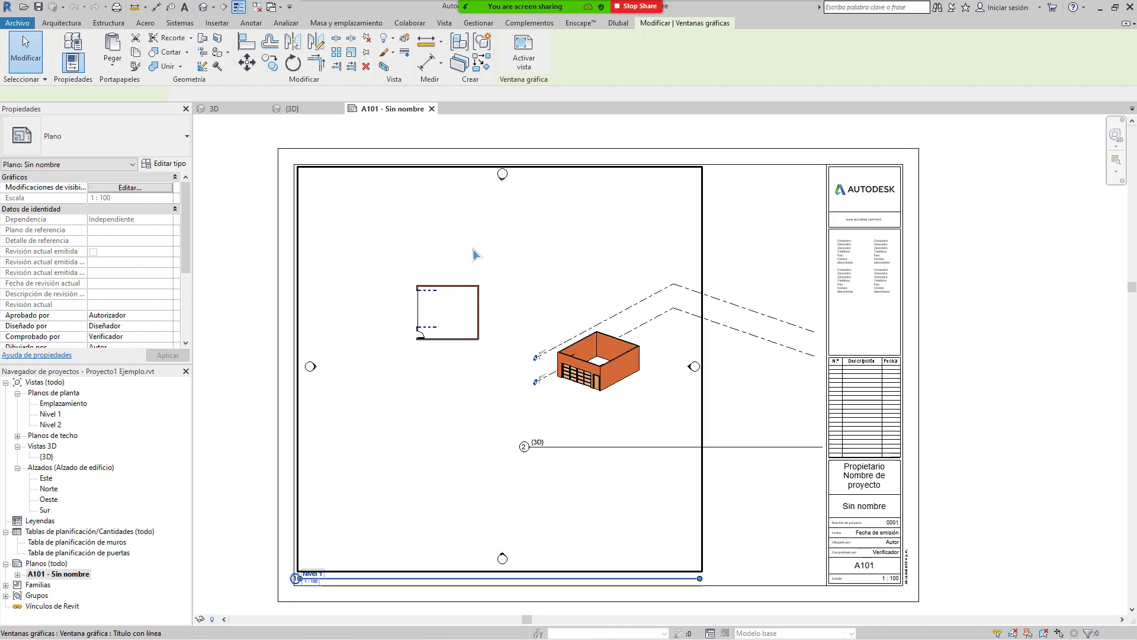
Step: Activate the Nivel 1 plan view on the sheet for editing
right_click(539, 252)
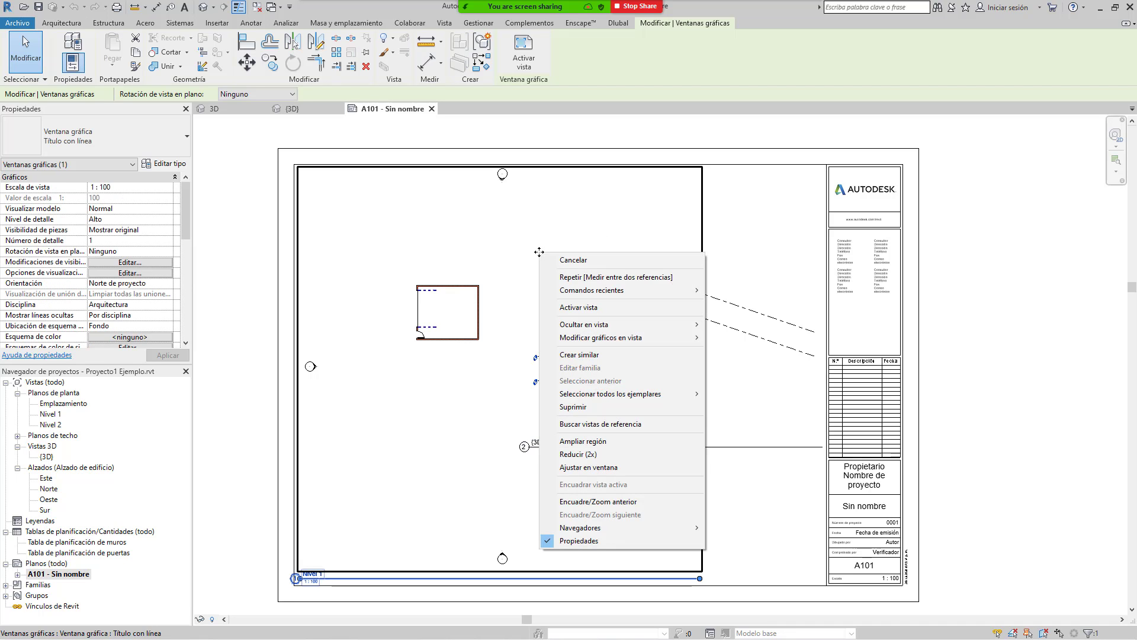
click(622, 308)
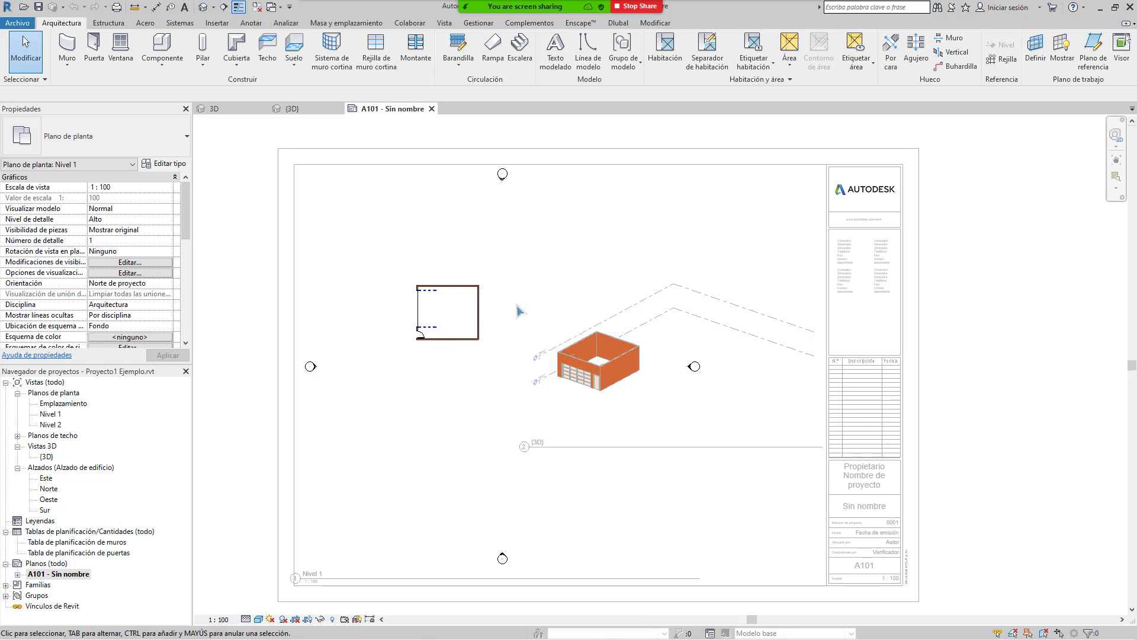
scroll(510, 305, down, 2)
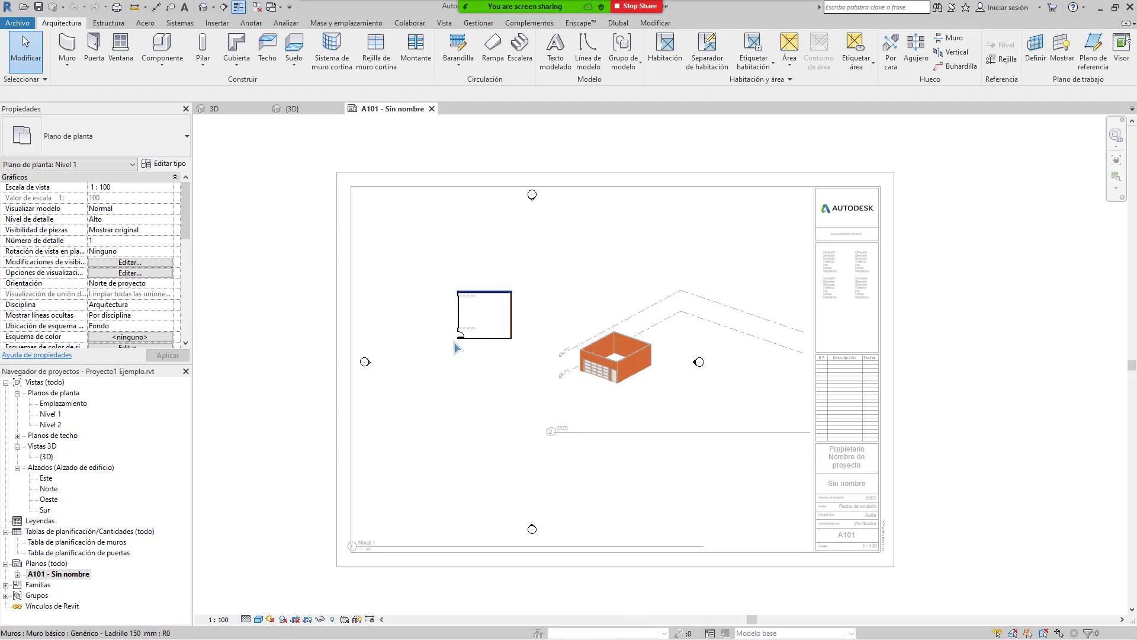
right_click(541, 255)
click(494, 252)
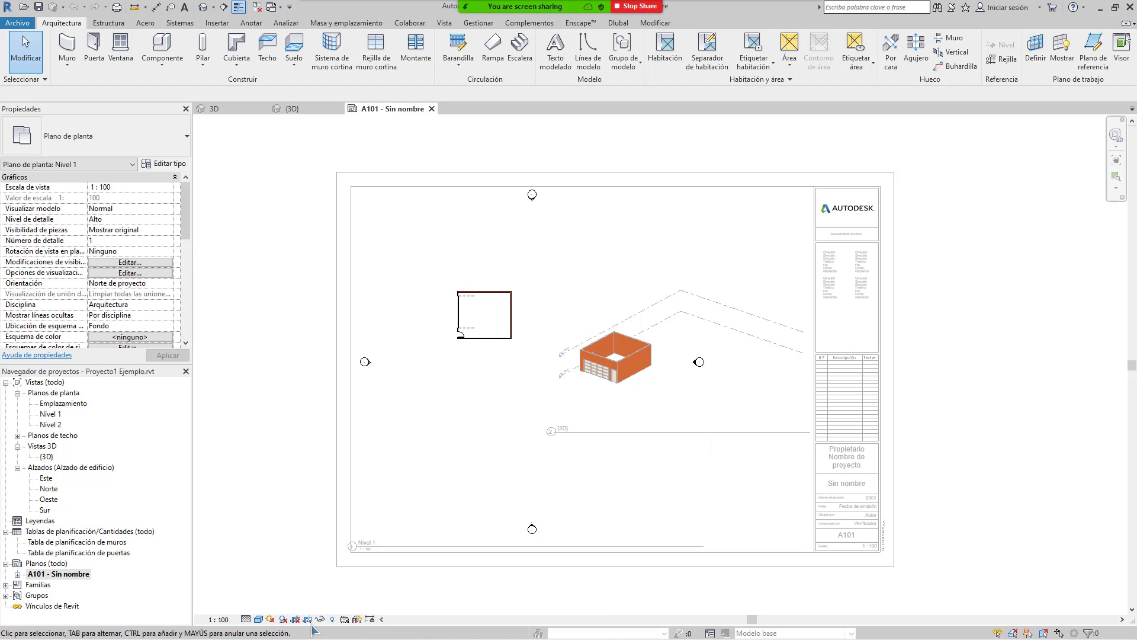
Step: Drag all four crop region edges inward to fit tightly around the building
click(713, 335)
drag(626, 366, 543, 438)
drag(433, 573, 436, 398)
drag(321, 276, 411, 277)
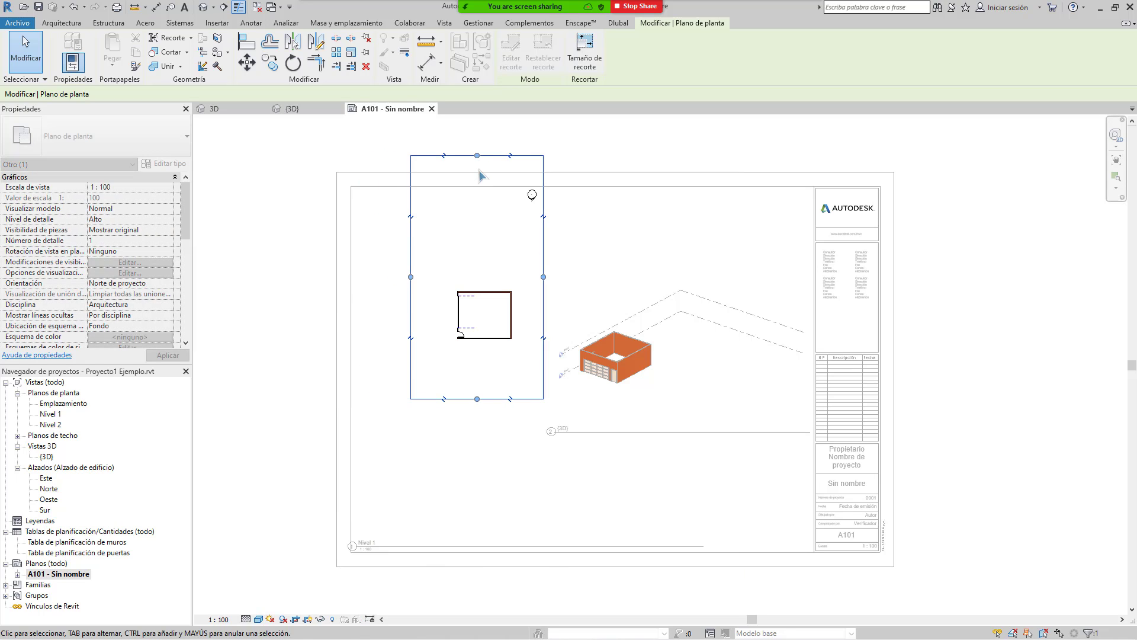
drag(477, 155, 477, 277)
drag(477, 398, 476, 348)
drag(412, 319, 444, 312)
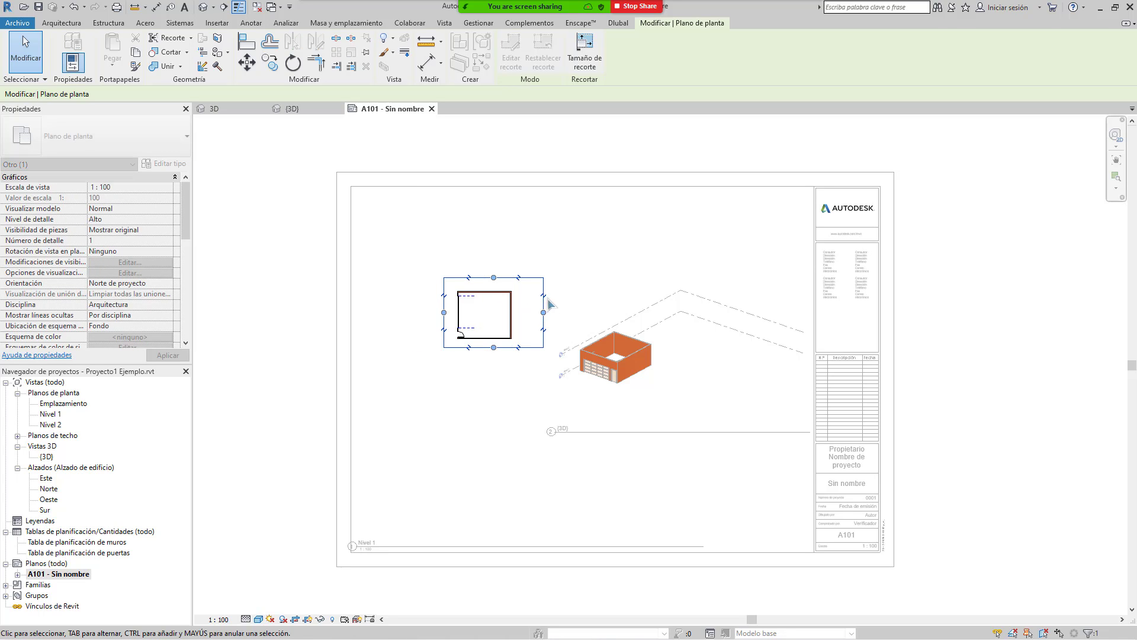
drag(541, 313, 533, 314)
key(Escape)
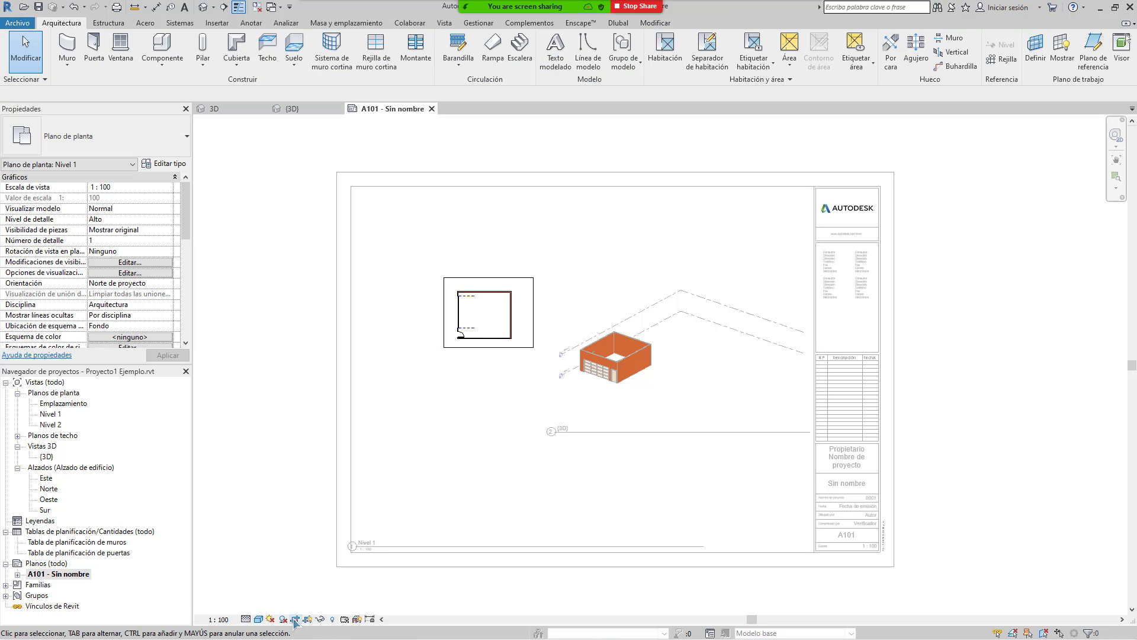
Step: Hide the crop boundary, deactivate the view, and move the viewport to the sheet's top-left
click(320, 619)
right_click(505, 300)
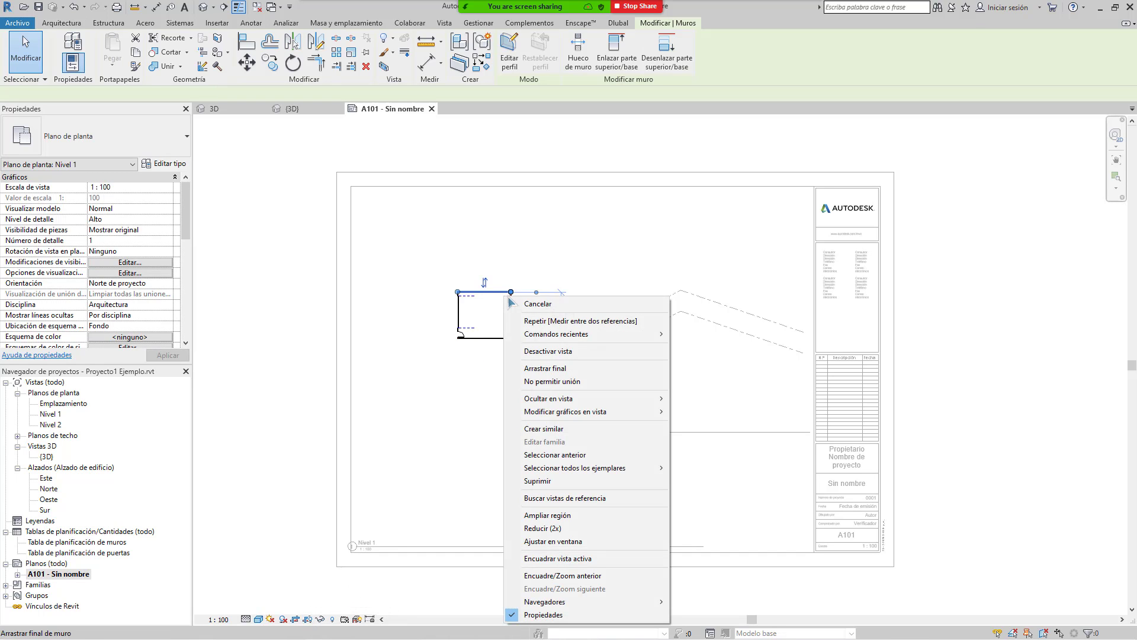
click(591, 352)
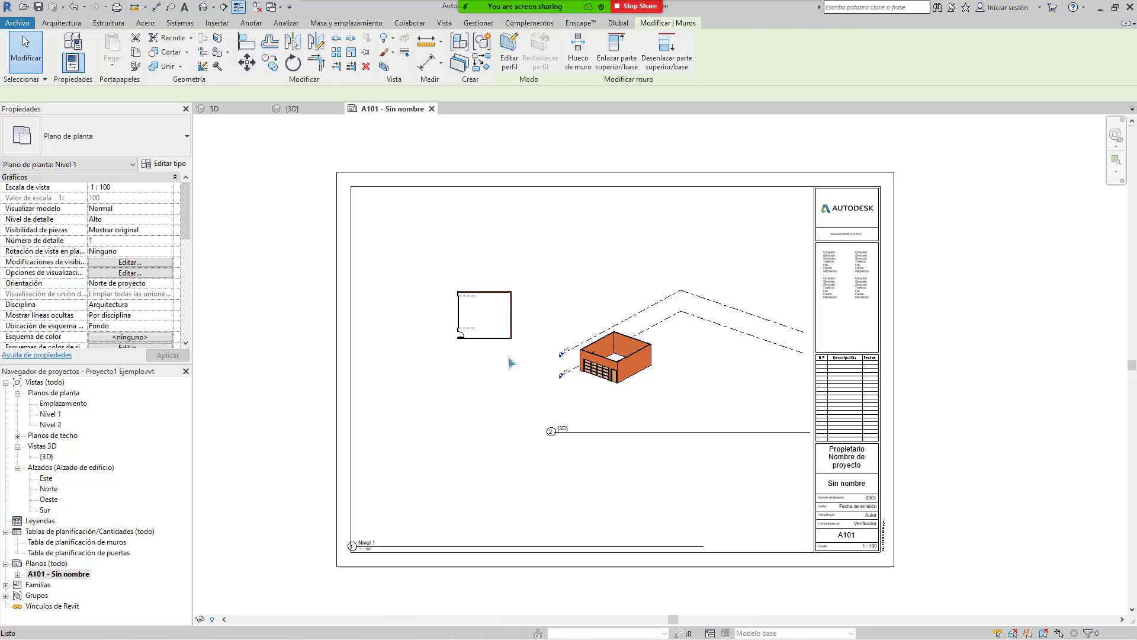
click(510, 277)
drag(510, 277, 448, 202)
drag(414, 486, 258, 409)
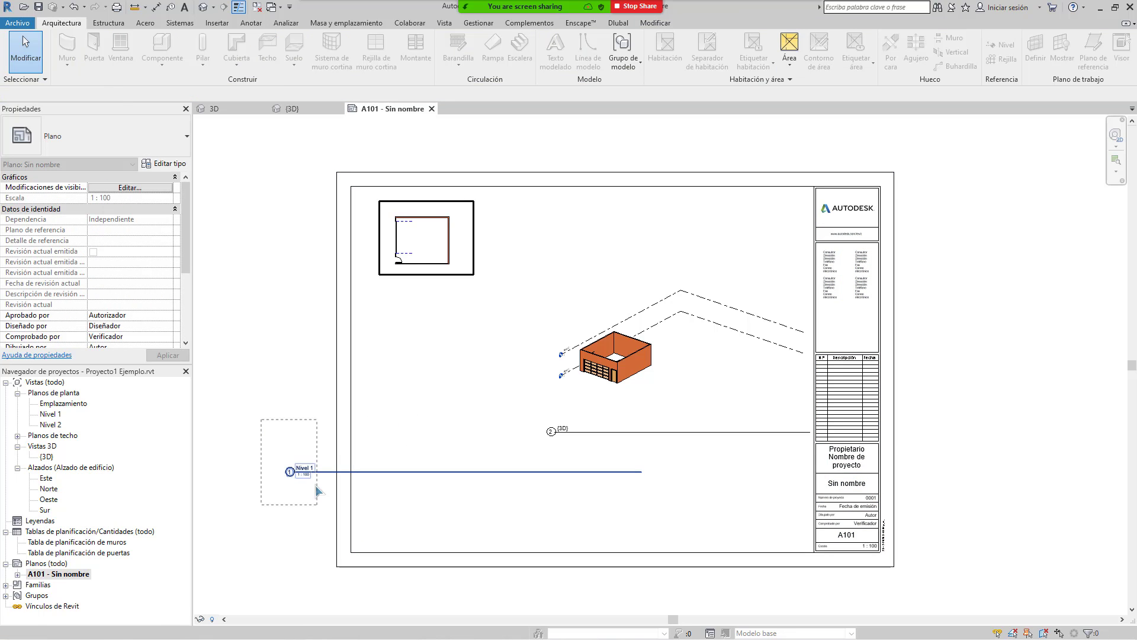
Step: Shorten the Nivel 1 viewport's title line, leaving the title text unchanged
click(305, 467)
click(398, 342)
drag(321, 484, 382, 456)
click(627, 477)
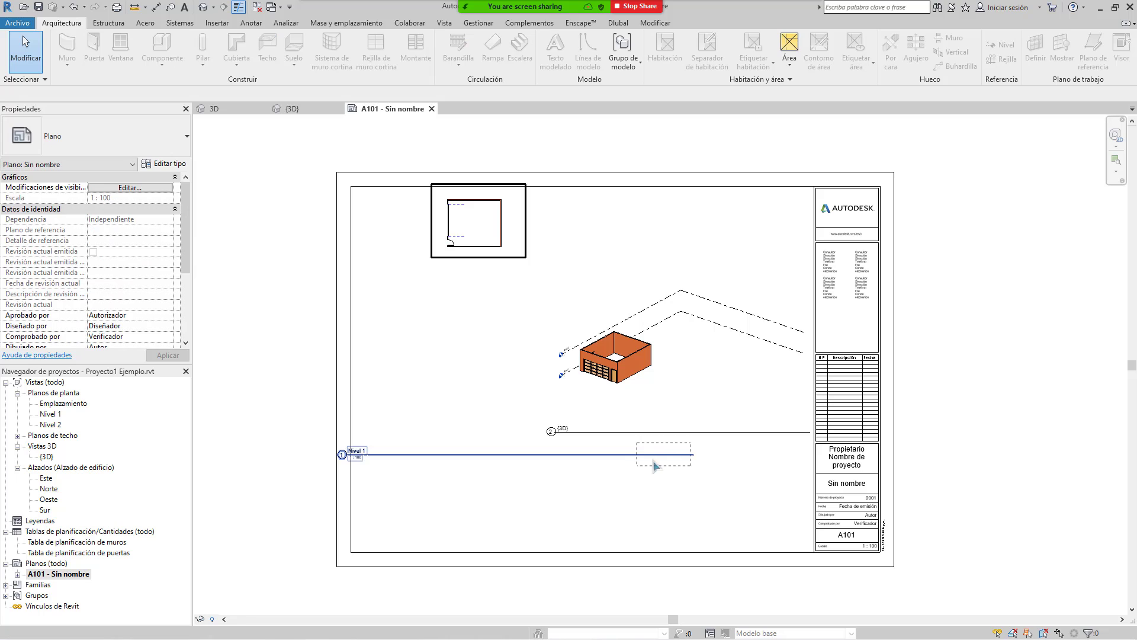
click(683, 455)
drag(682, 425, 534, 302)
drag(465, 414, 465, 415)
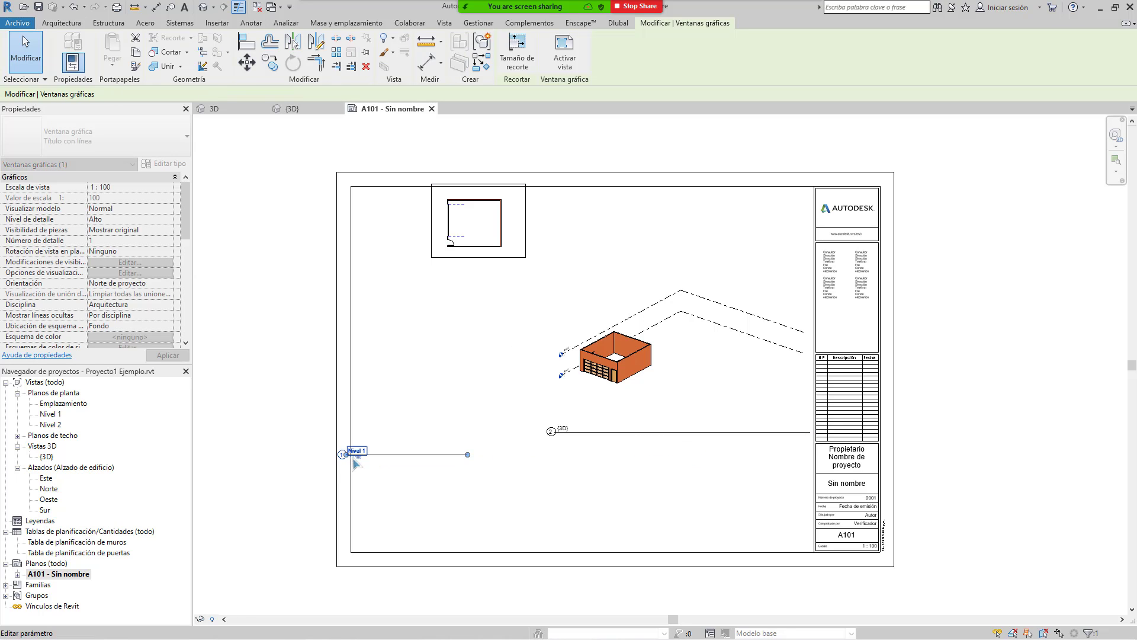
click(357, 451)
click(380, 391)
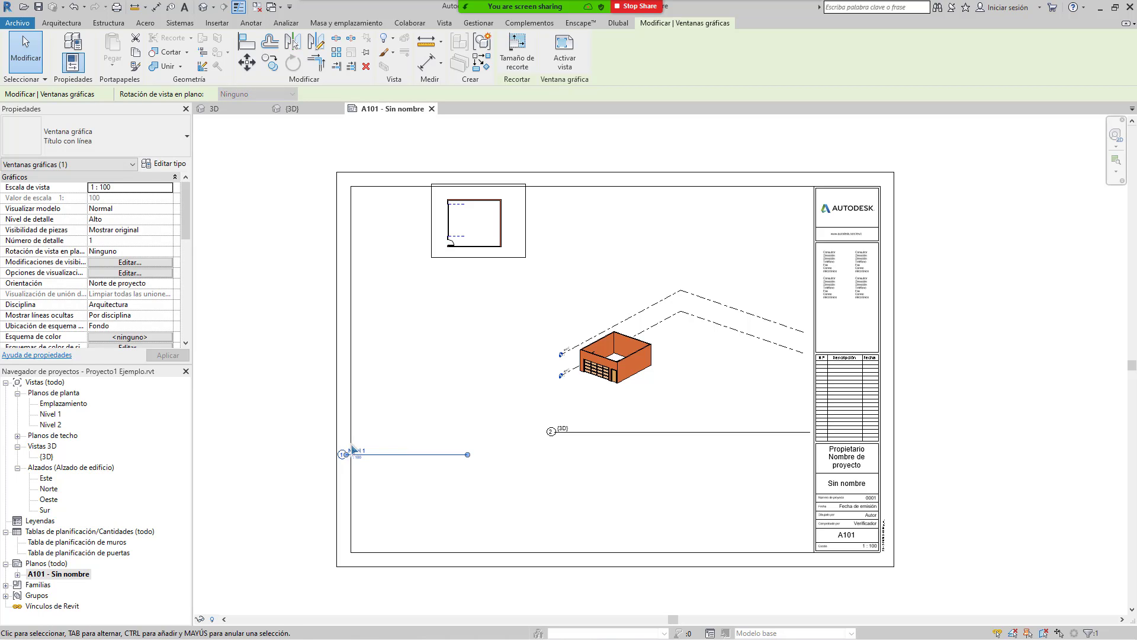
key(Return)
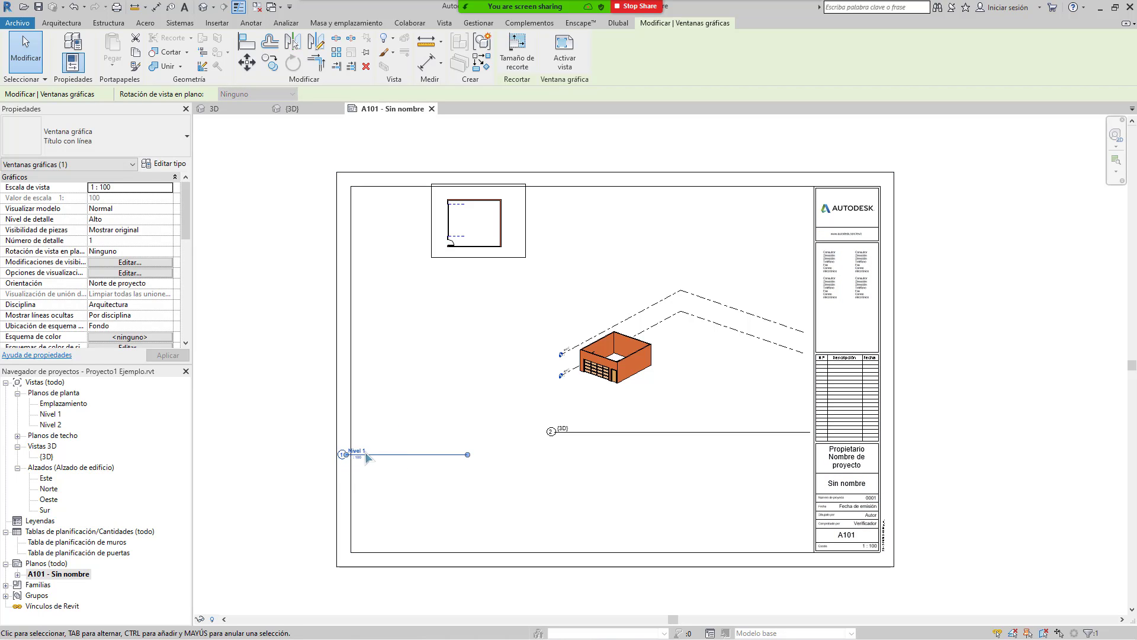
Step: Drag the Nivel 1 title up toward the plan
scroll(334, 467, up, 4)
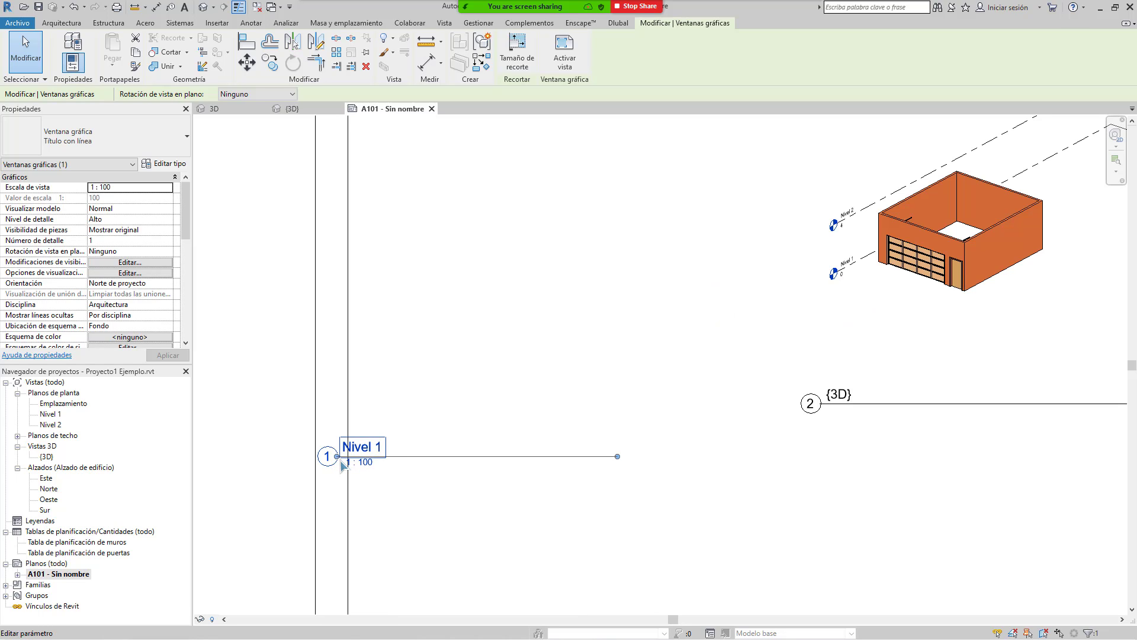
click(358, 449)
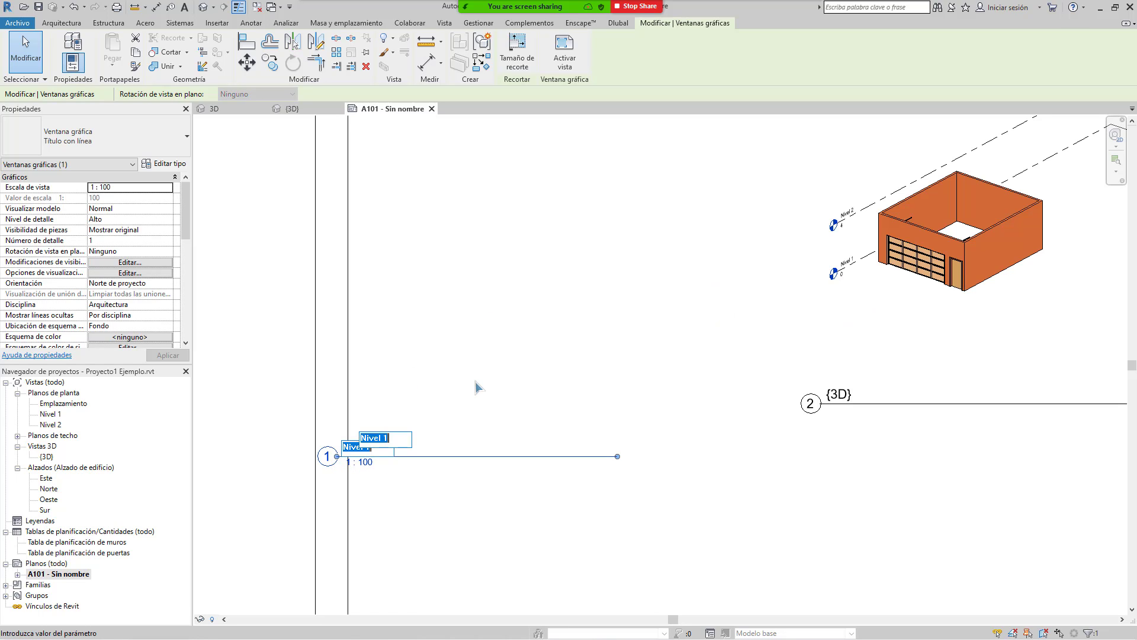
scroll(476, 388, down, 2)
middle_drag(460, 493, 452, 556)
click(598, 355)
drag(525, 237, 466, 286)
drag(449, 393, 448, 393)
middle_drag(449, 392, 531, 338)
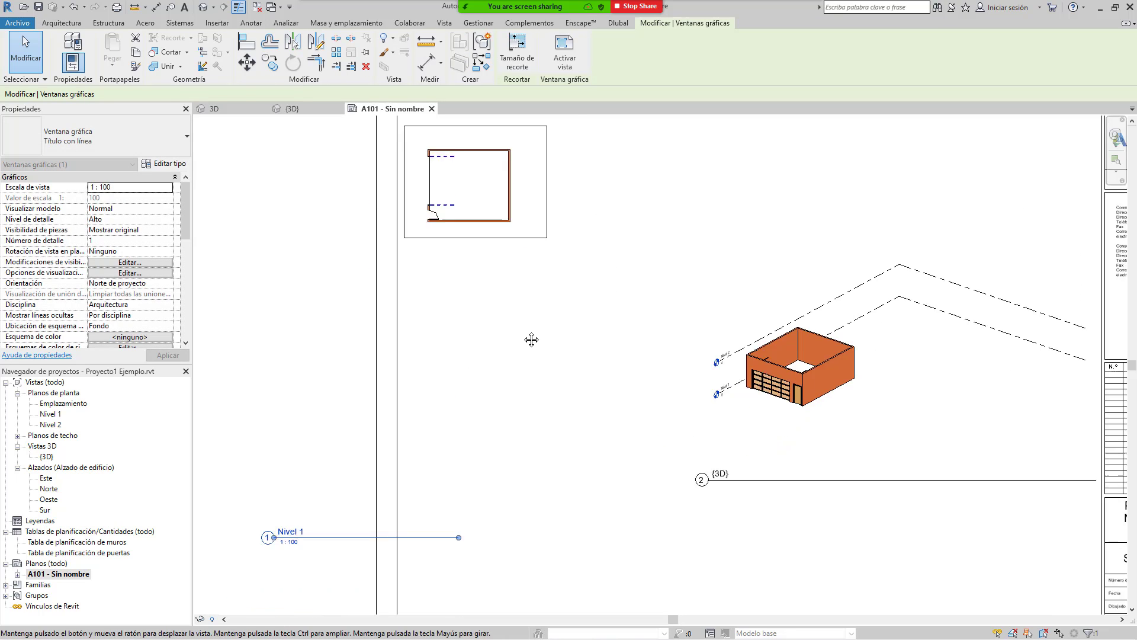
click(247, 510)
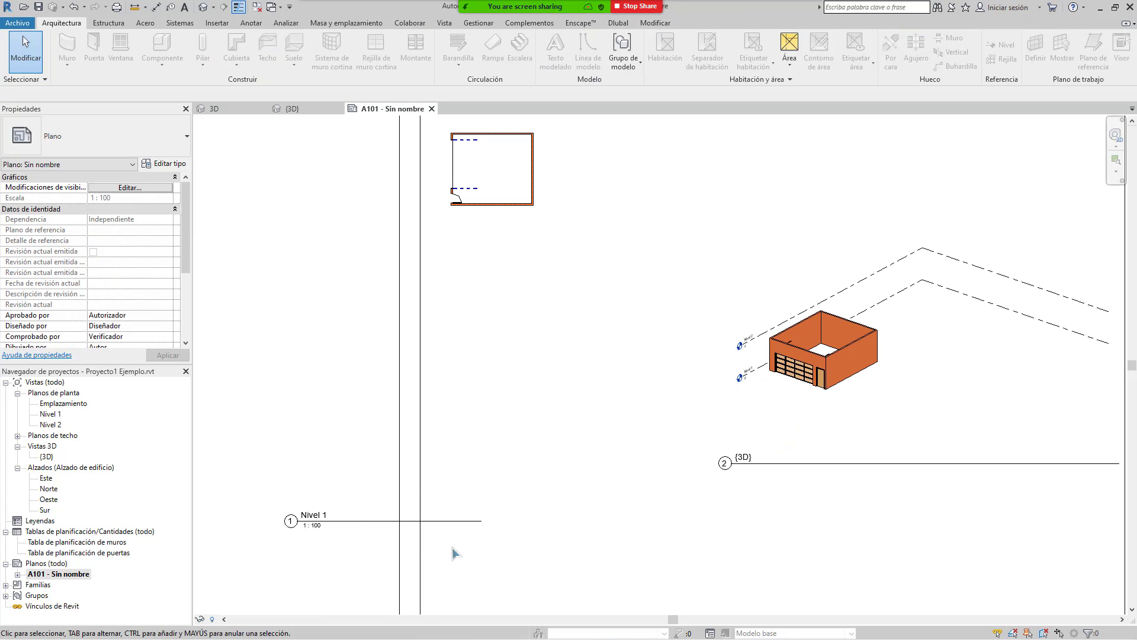
Step: Place the Nivel 1 title directly beneath the plan at the sheet's top-left
click(315, 524)
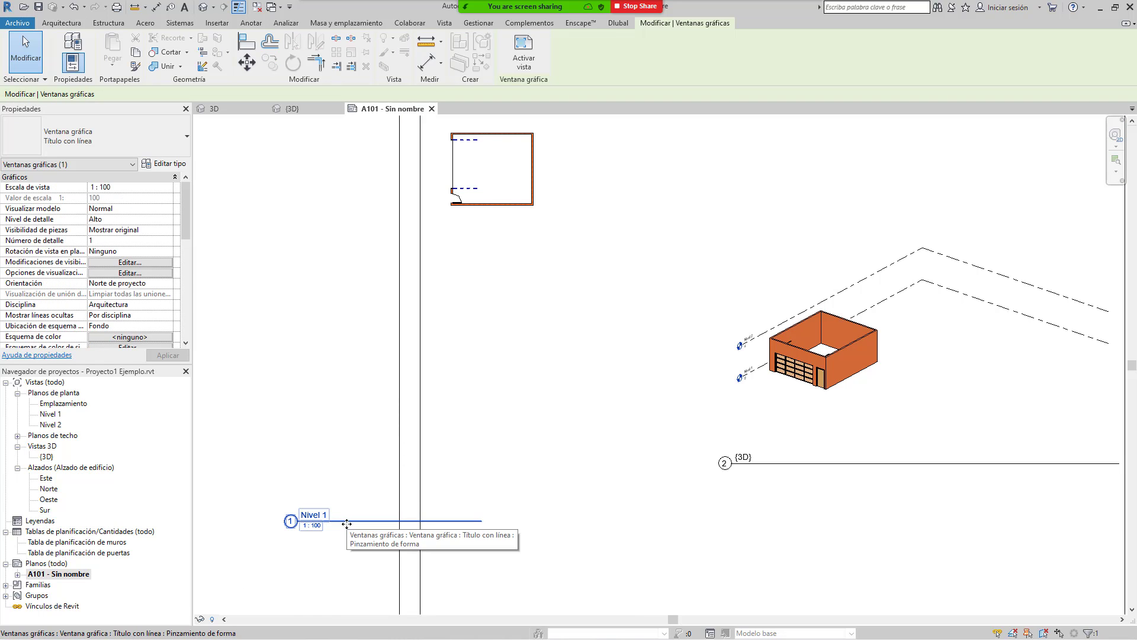
drag(346, 523, 490, 249)
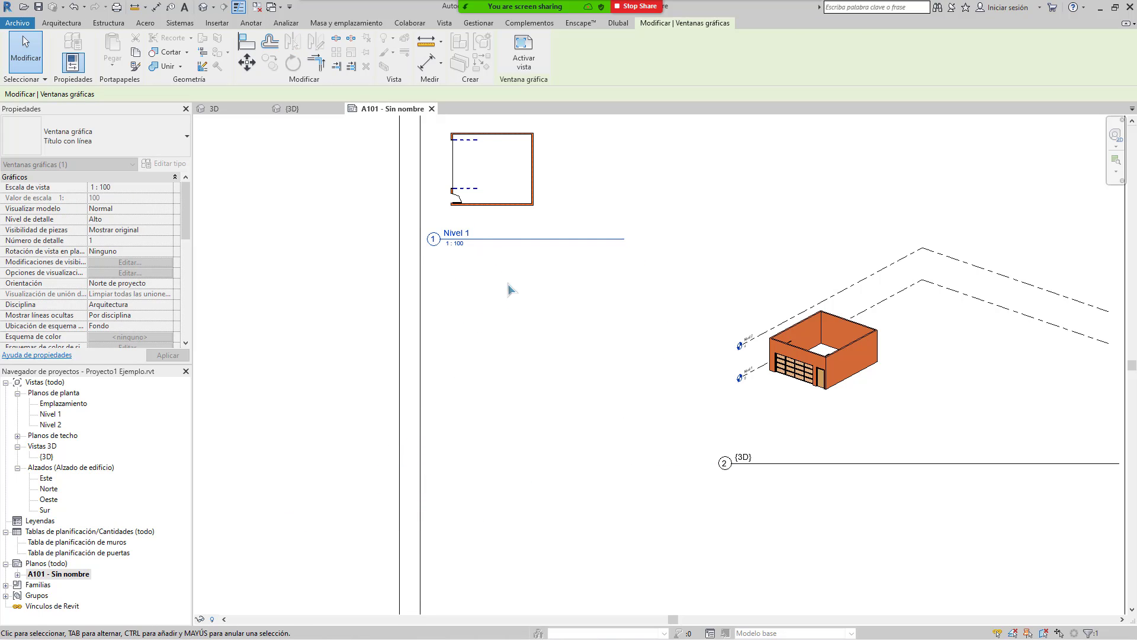
click(544, 296)
middle_drag(619, 309, 584, 469)
middle_drag(514, 323, 477, 217)
click(821, 364)
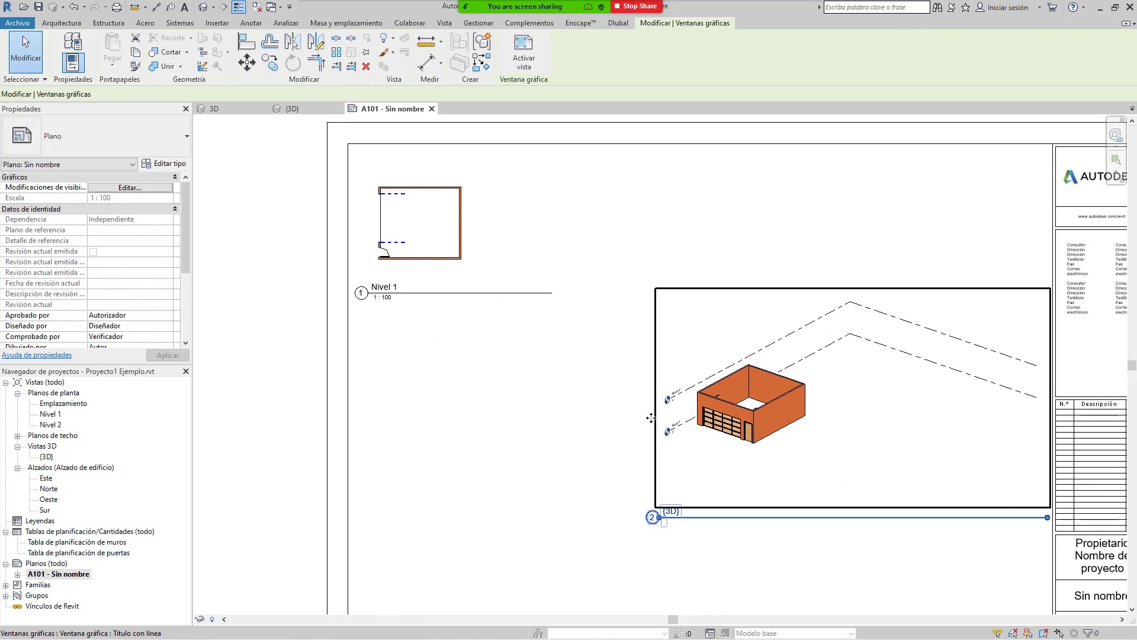
key(Escape)
click(445, 228)
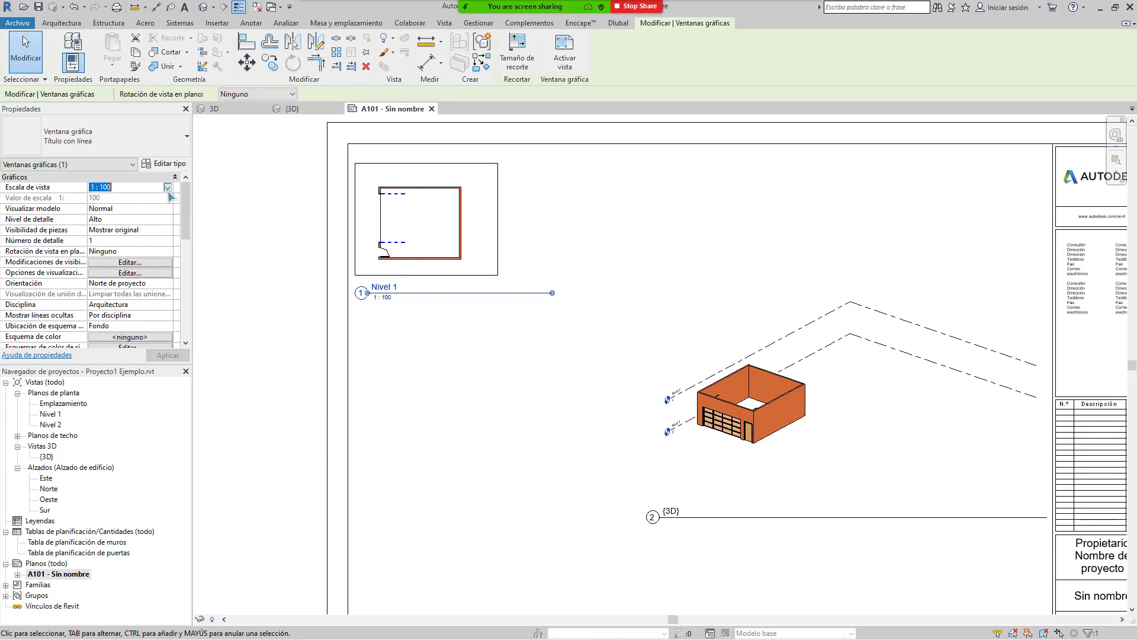
Step: Keep the Nivel 1 plan at 1 : 50 and position it at the sheet's upper left
click(168, 190)
click(107, 199)
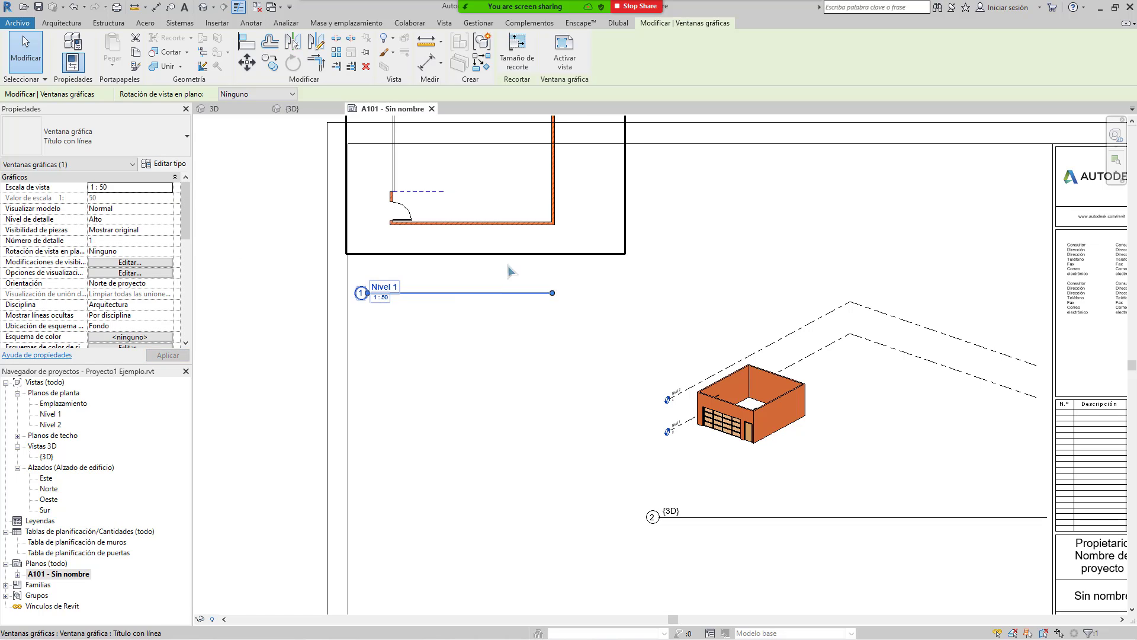
drag(514, 258, 538, 386)
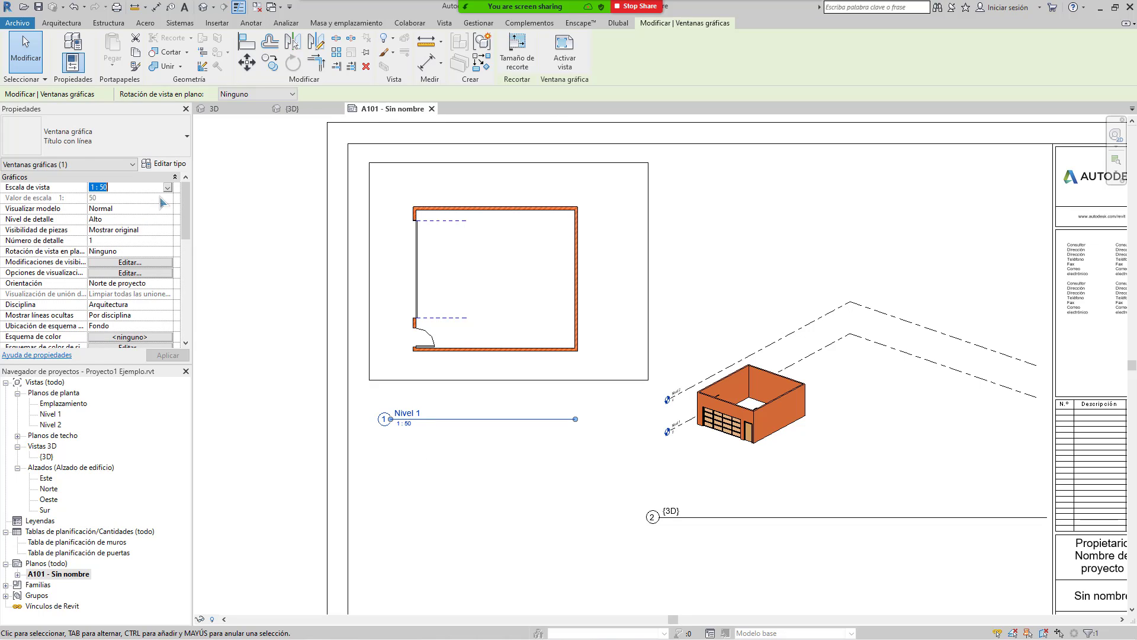
click(168, 187)
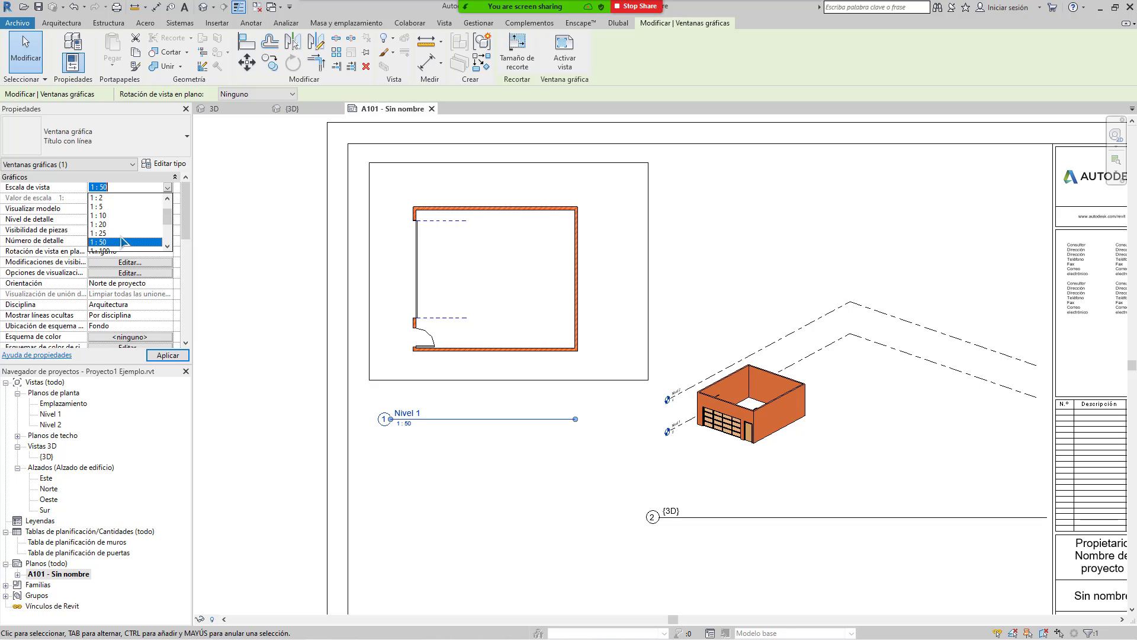
click(227, 211)
middle_drag(651, 413, 496, 388)
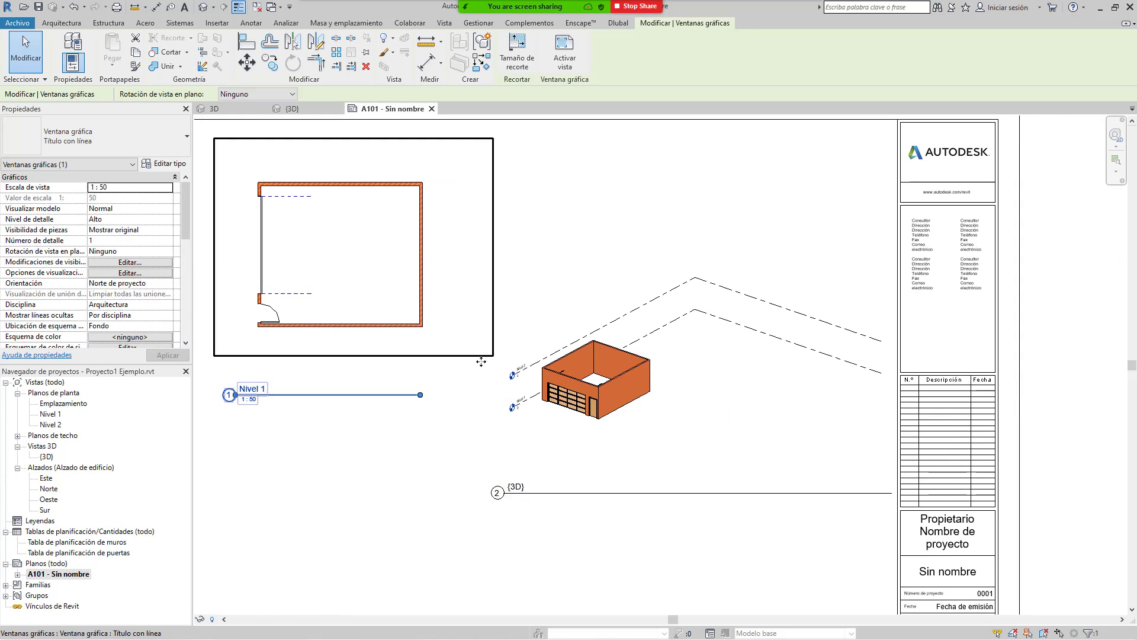
click(524, 362)
click(162, 188)
Step: Set the 3D viewport's scale to 1 : 50 and activate the view
click(168, 188)
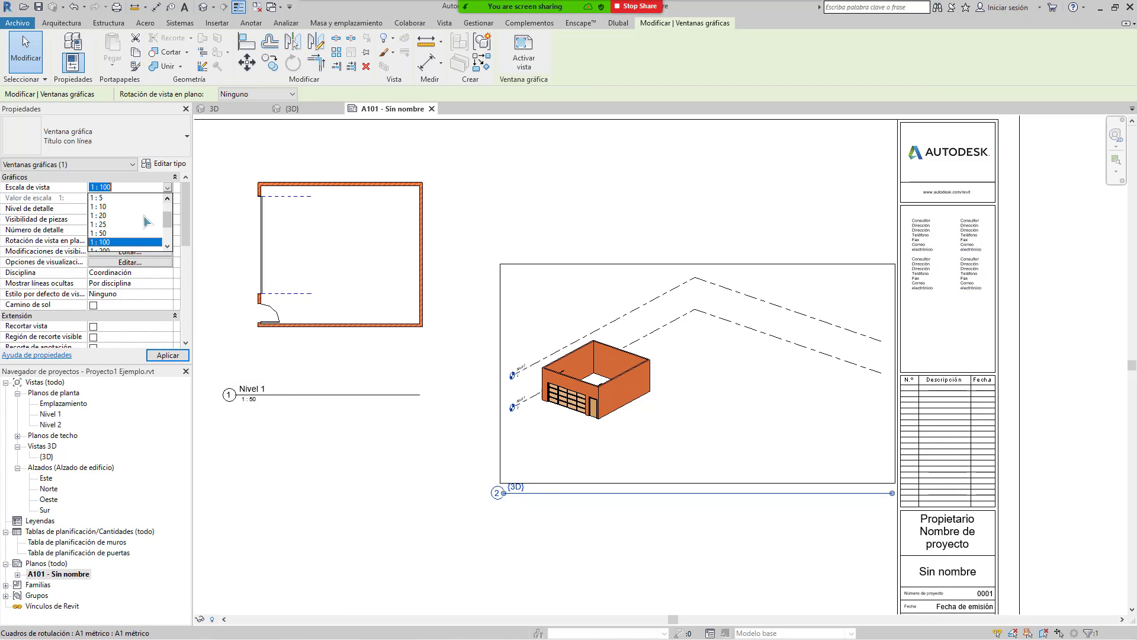
click(98, 233)
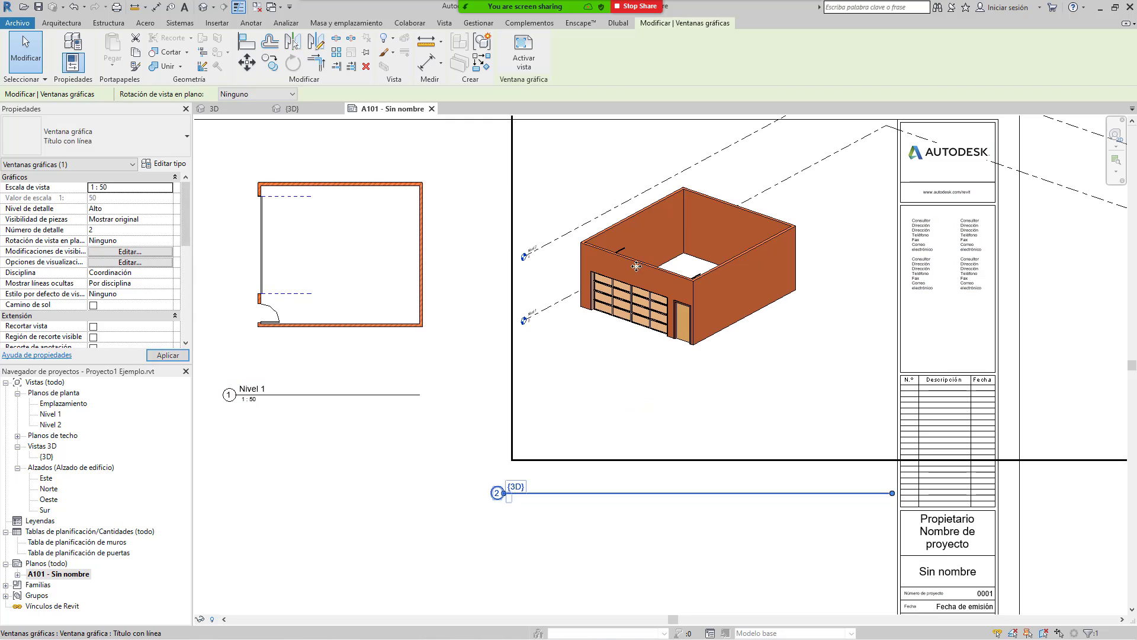
scroll(682, 304, down, 3)
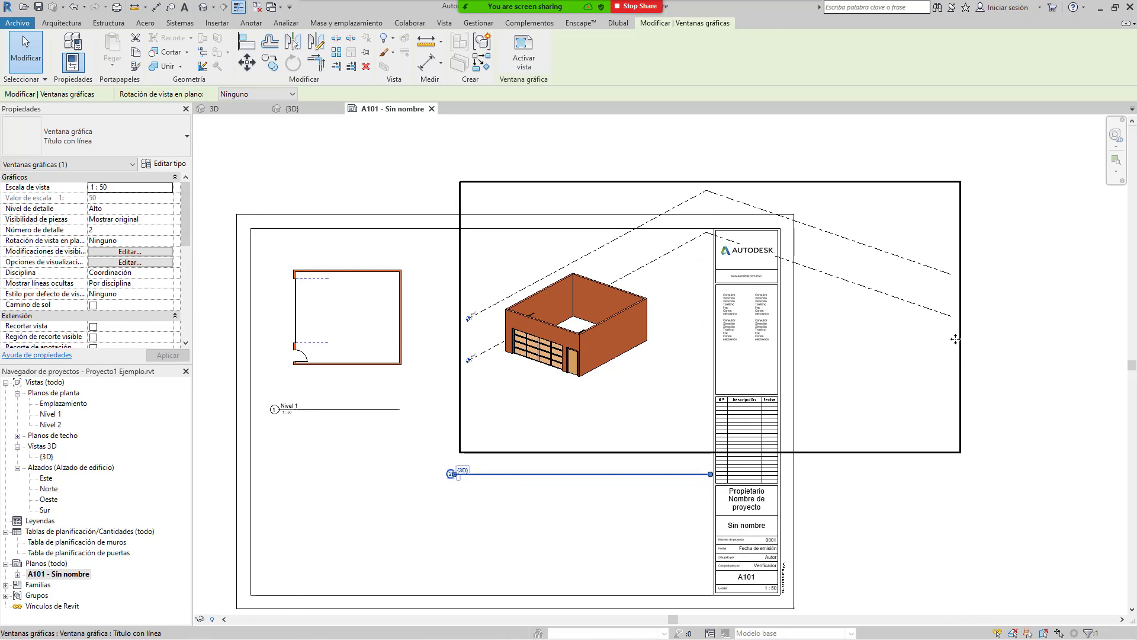
right_click(618, 395)
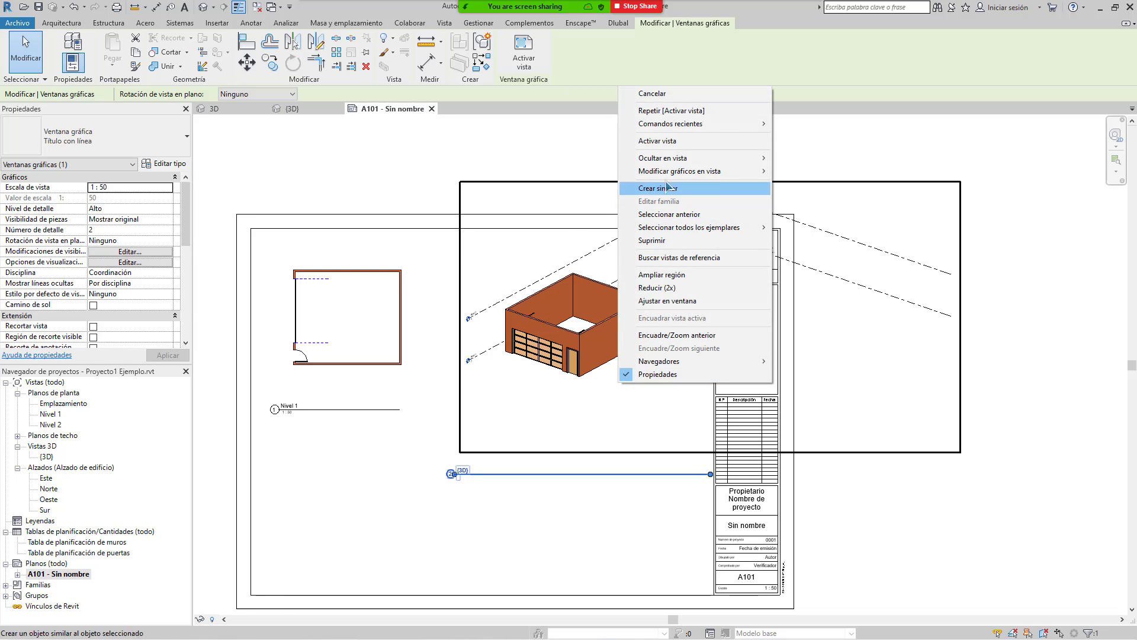
click(685, 141)
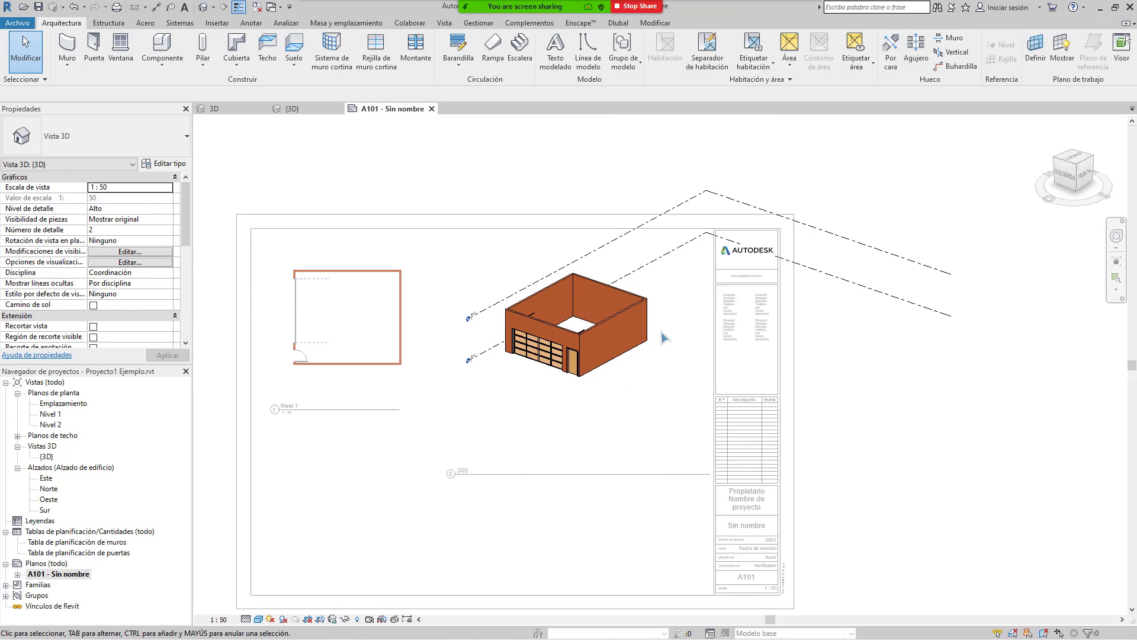
Step: Tighten the 3D view's bottom, right and left crop edges around the garage, then hide the crop and deactivate
click(319, 619)
drag(696, 168, 690, 256)
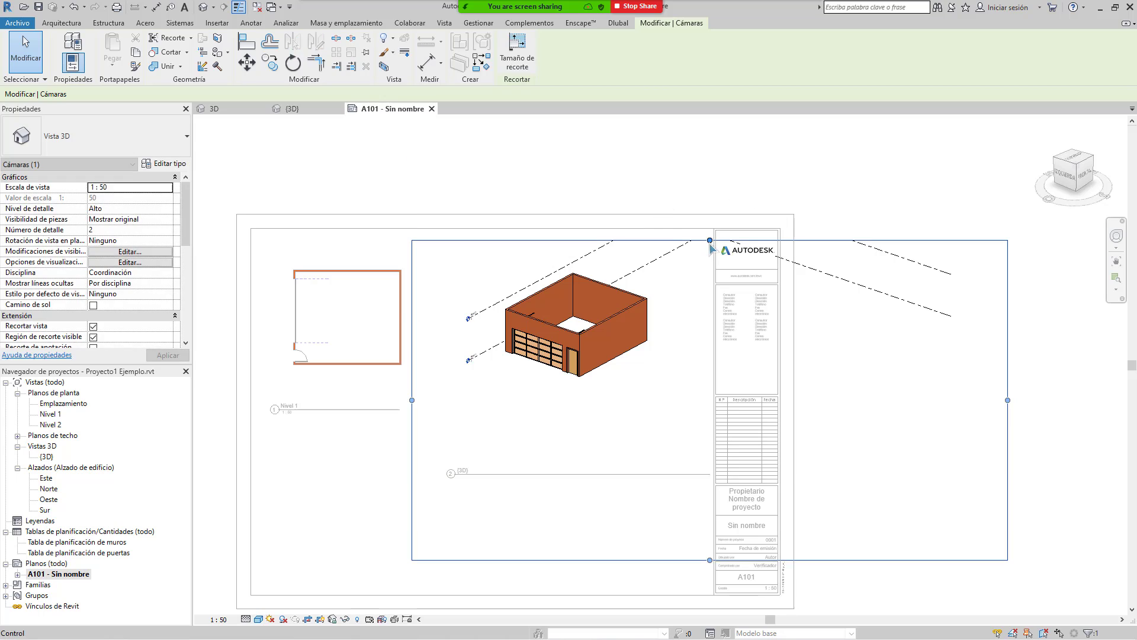
drag(710, 559, 709, 405)
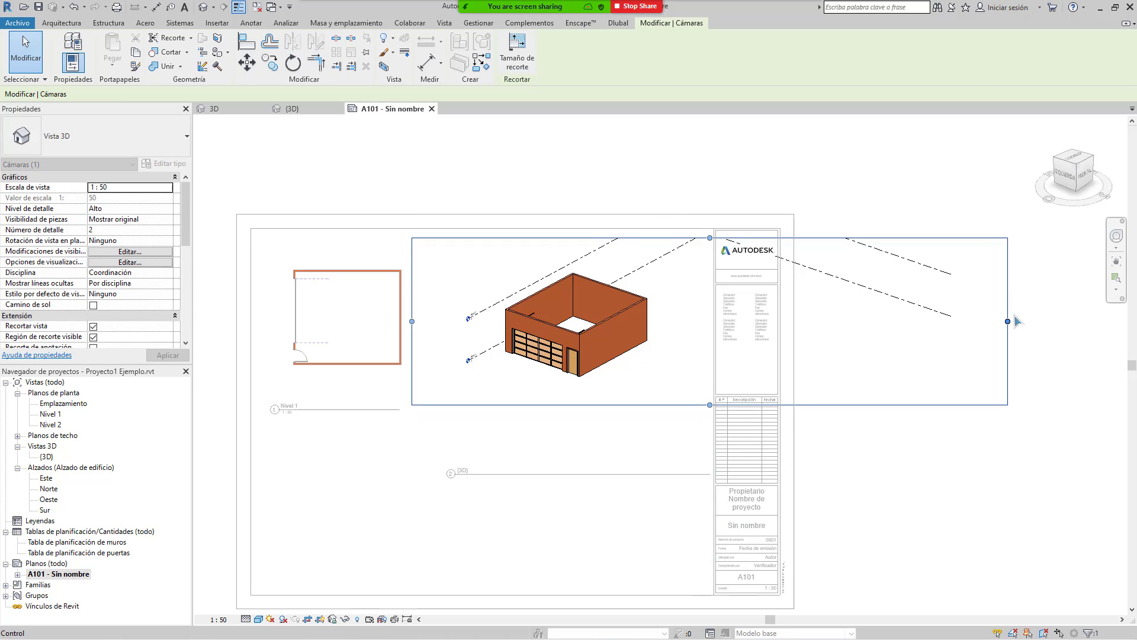
drag(1008, 321, 665, 321)
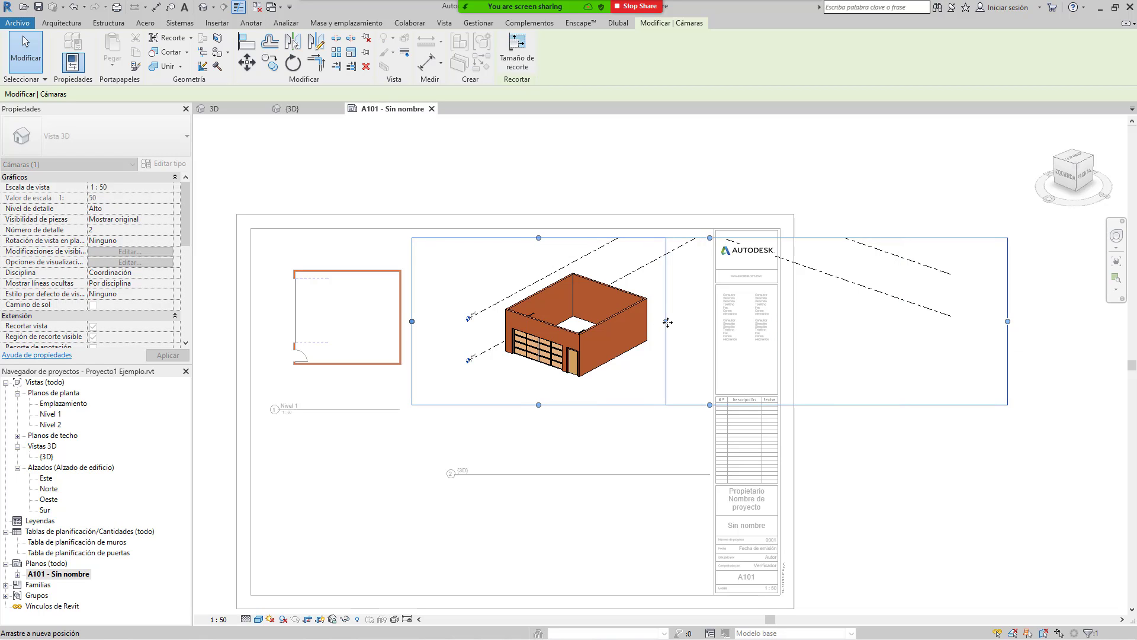
drag(412, 321, 460, 321)
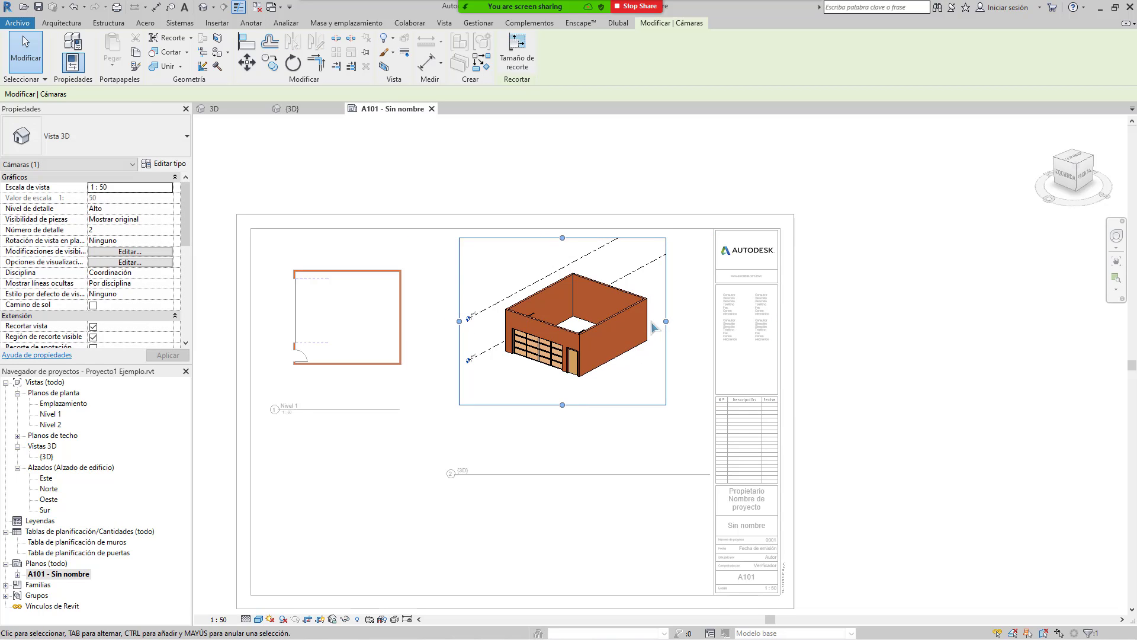
click(320, 620)
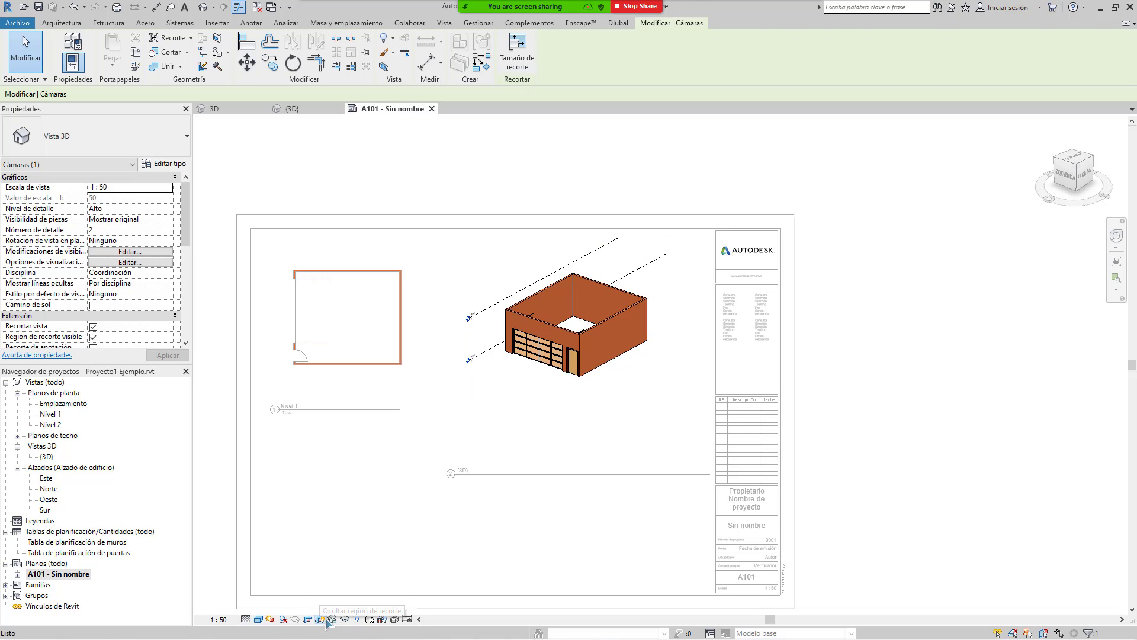
right_click(502, 255)
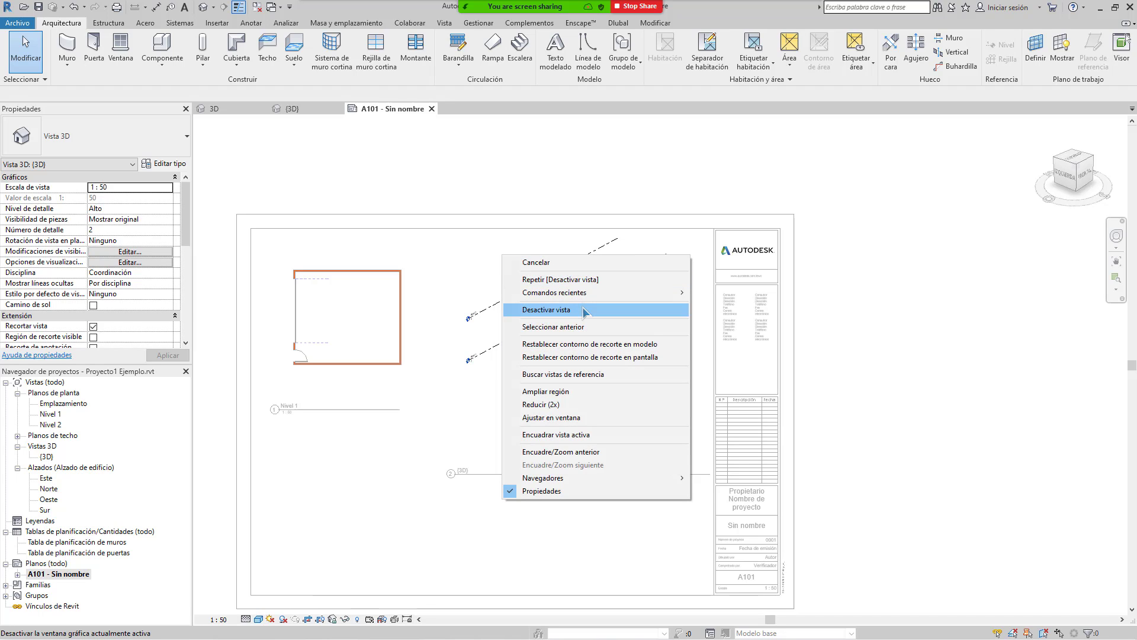
click(584, 310)
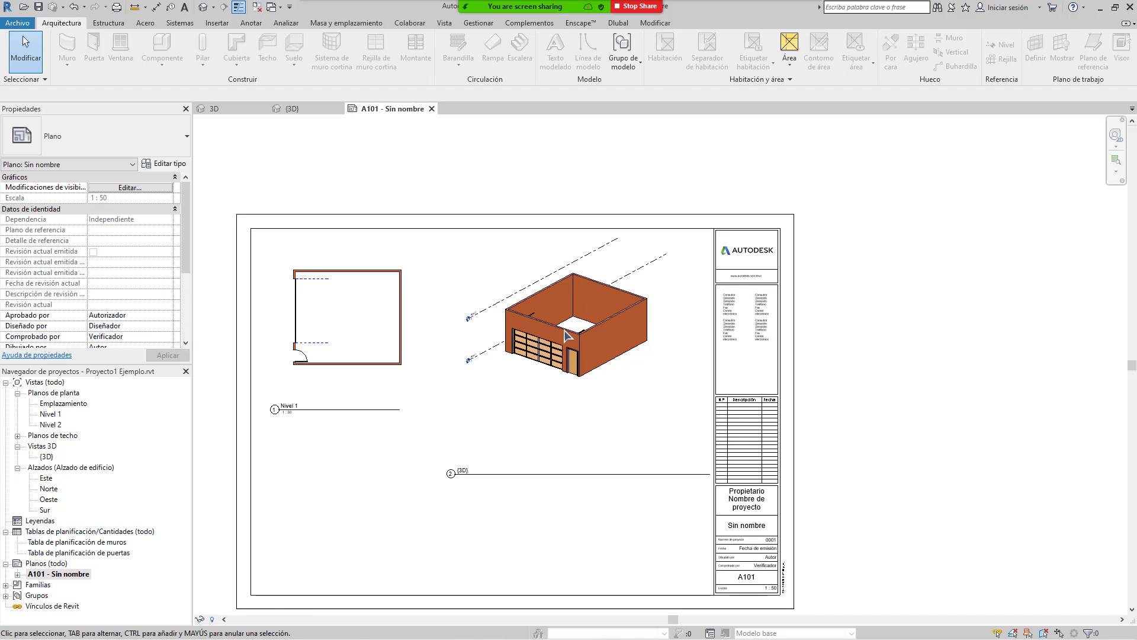
Step: Drag the {3D} garage viewport lower and right of the Nivel 1 plan, then recentre the sheet
click(592, 320)
drag(418, 457, 723, 509)
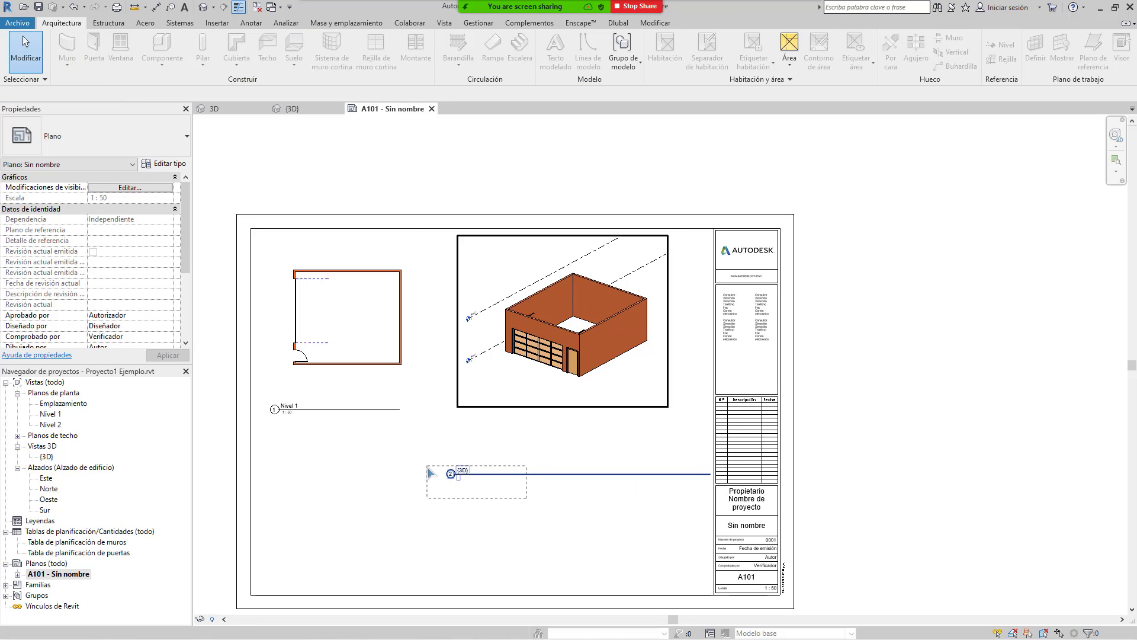
click(457, 474)
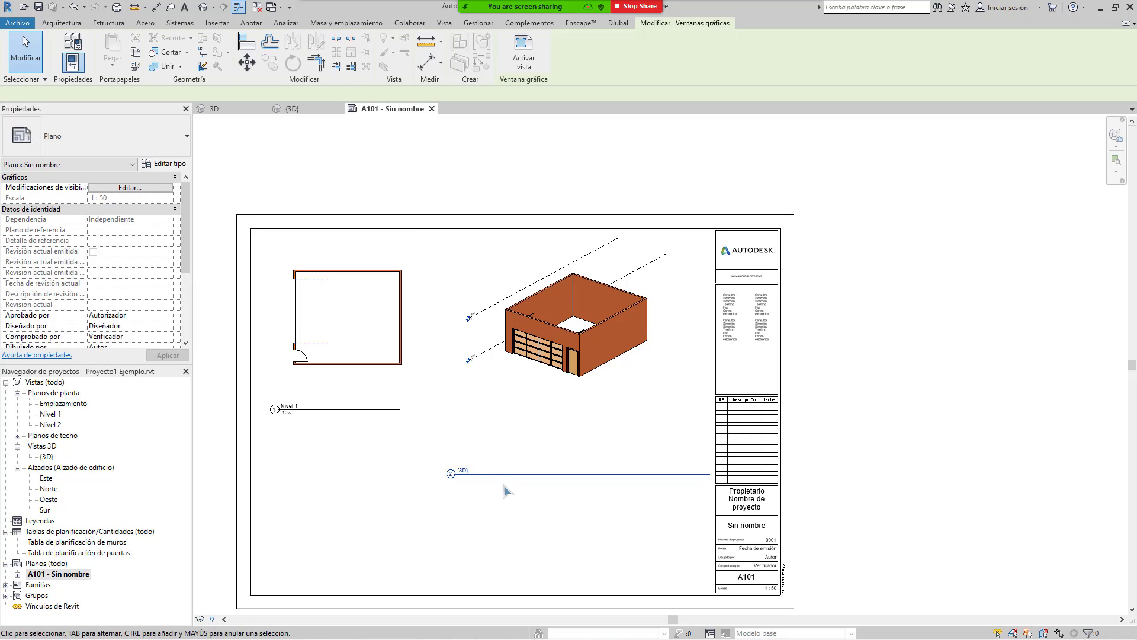
drag(459, 470, 467, 415)
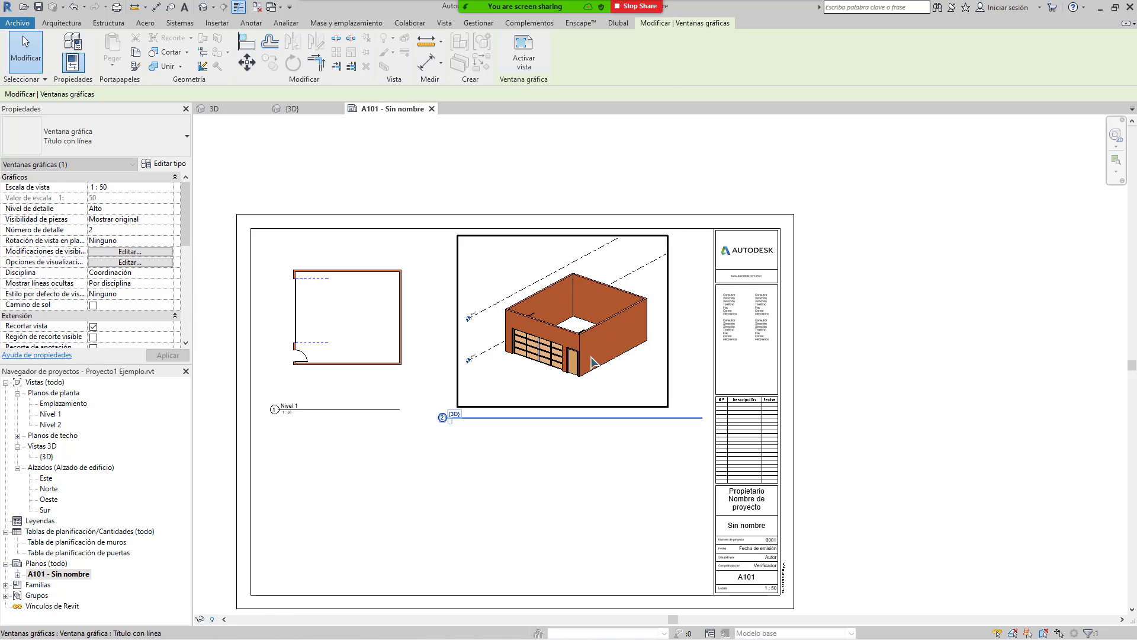
drag(662, 357, 675, 427)
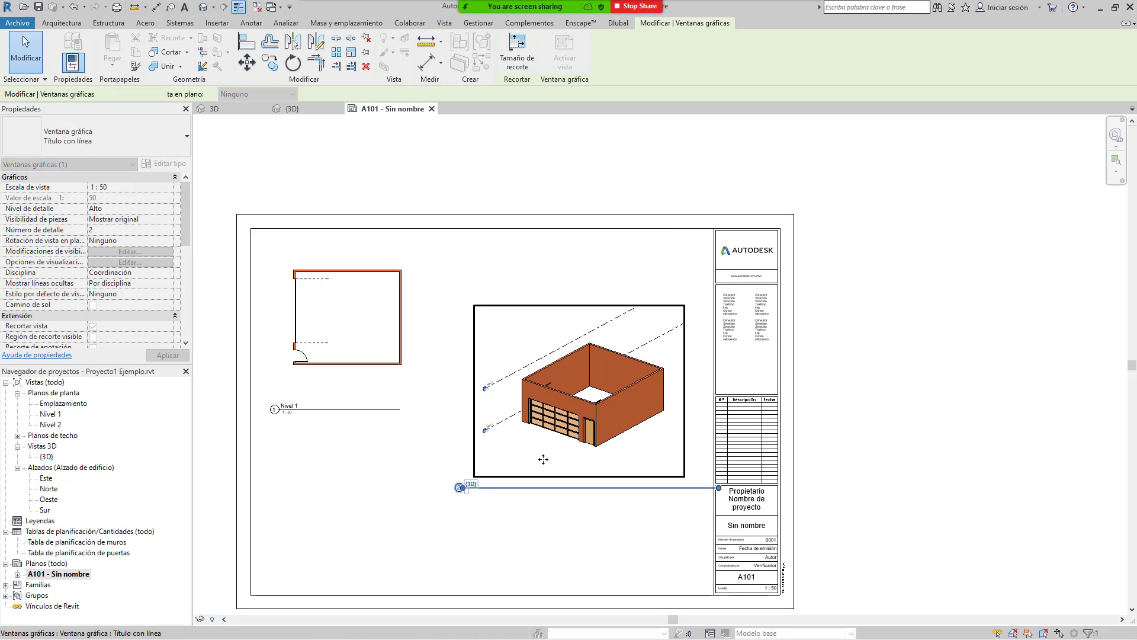
middle_drag(447, 457, 560, 433)
key(Escape)
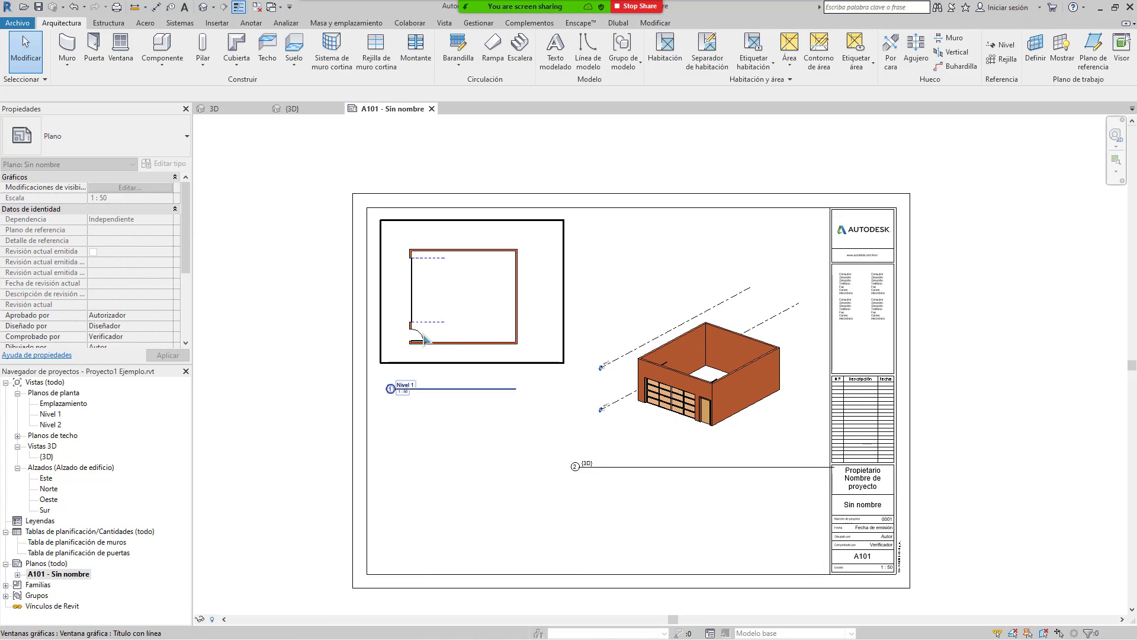
scroll(385, 349, up, 2)
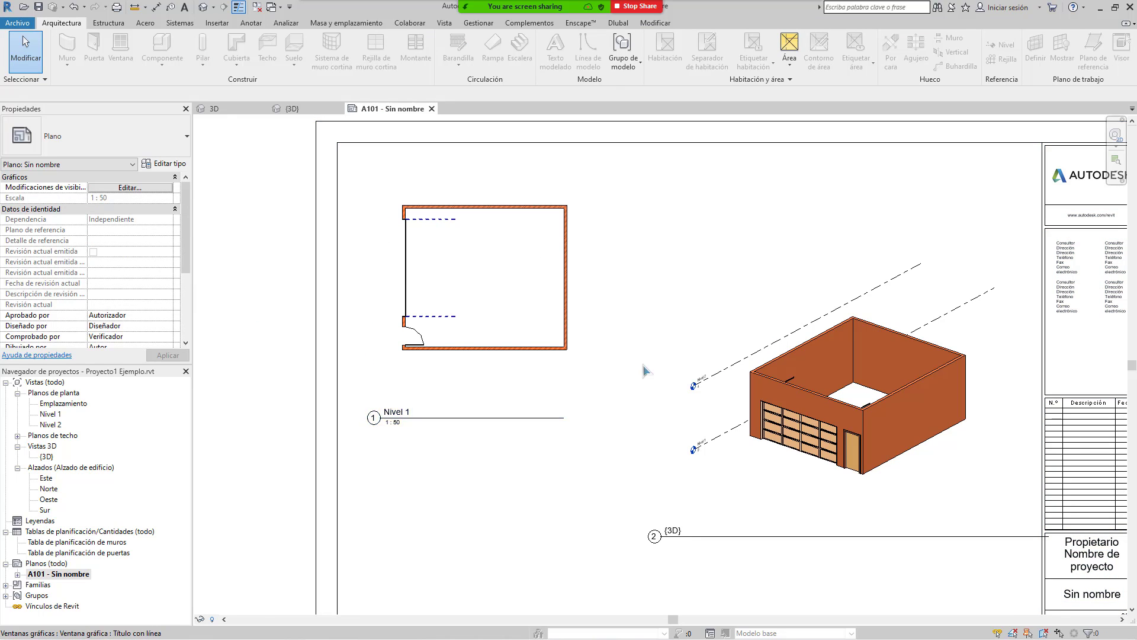
scroll(662, 221, down, 2)
middle_drag(569, 334, 559, 324)
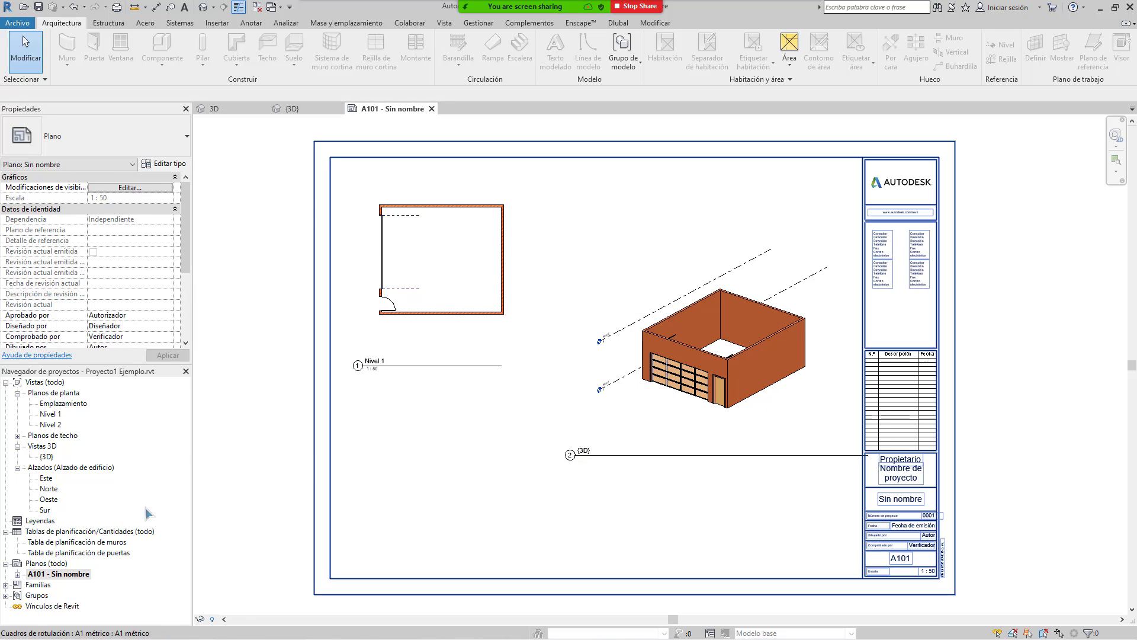
click(46, 478)
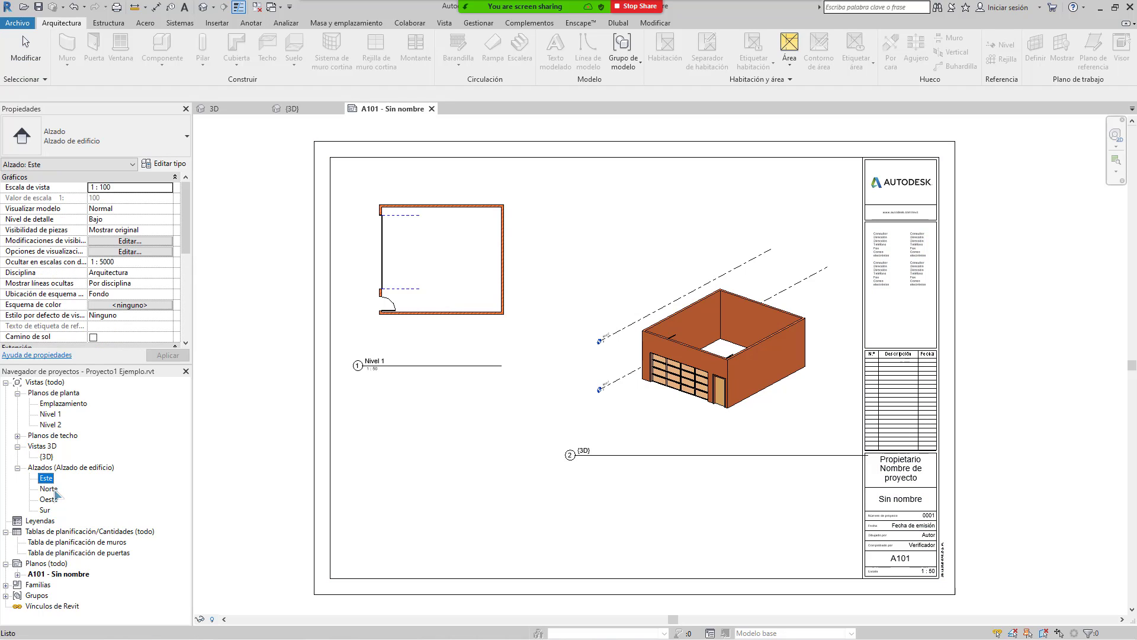
click(52, 502)
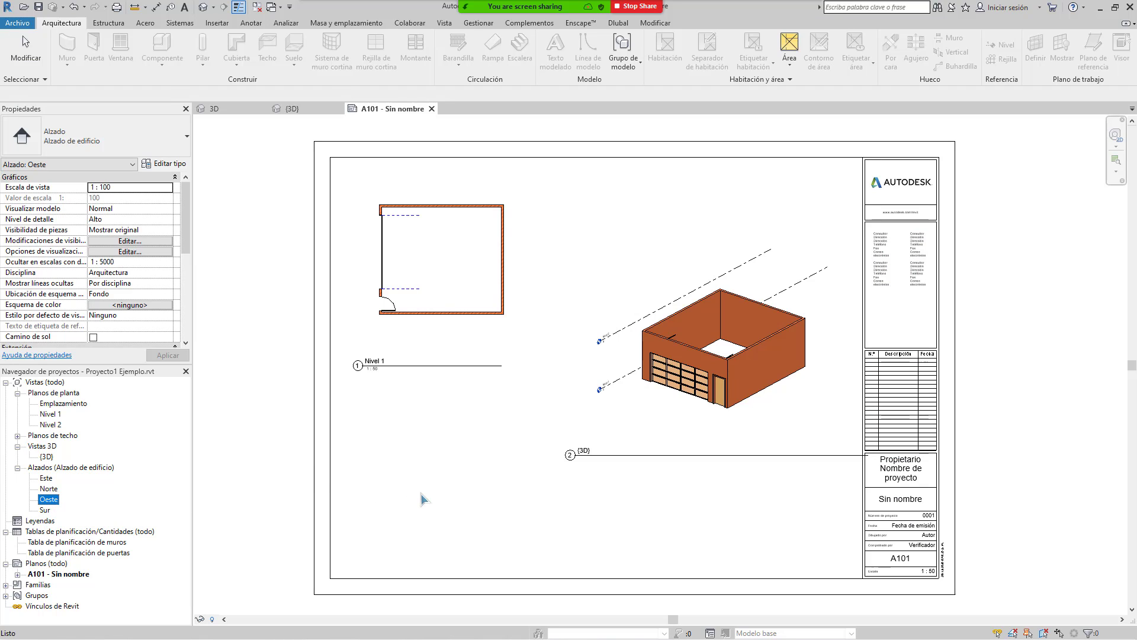
drag(423, 499, 424, 499)
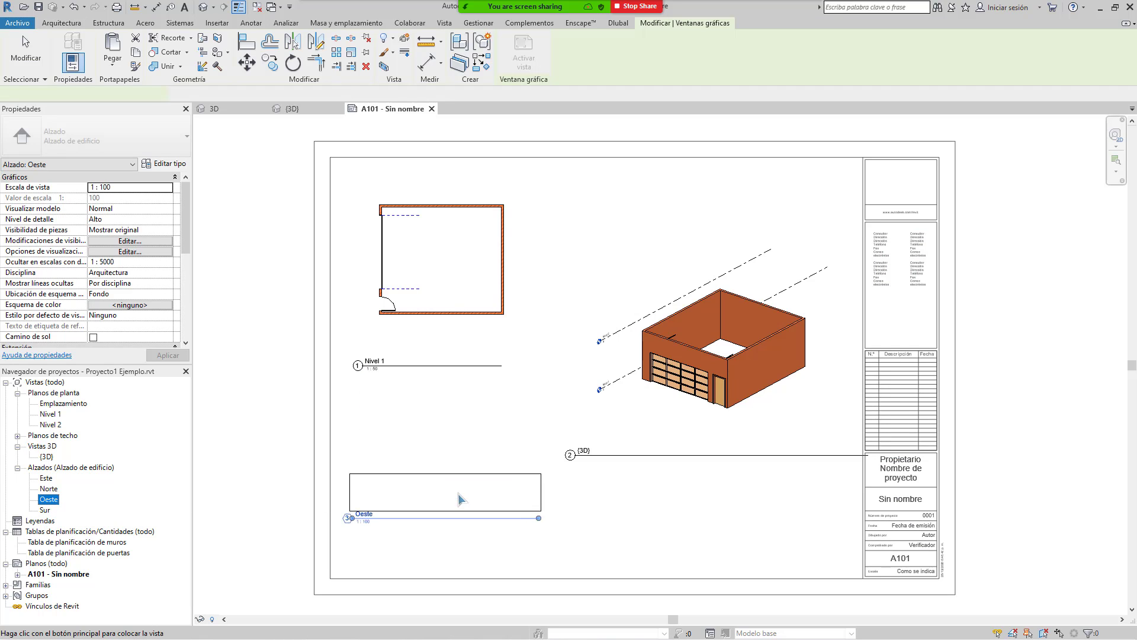
click(459, 499)
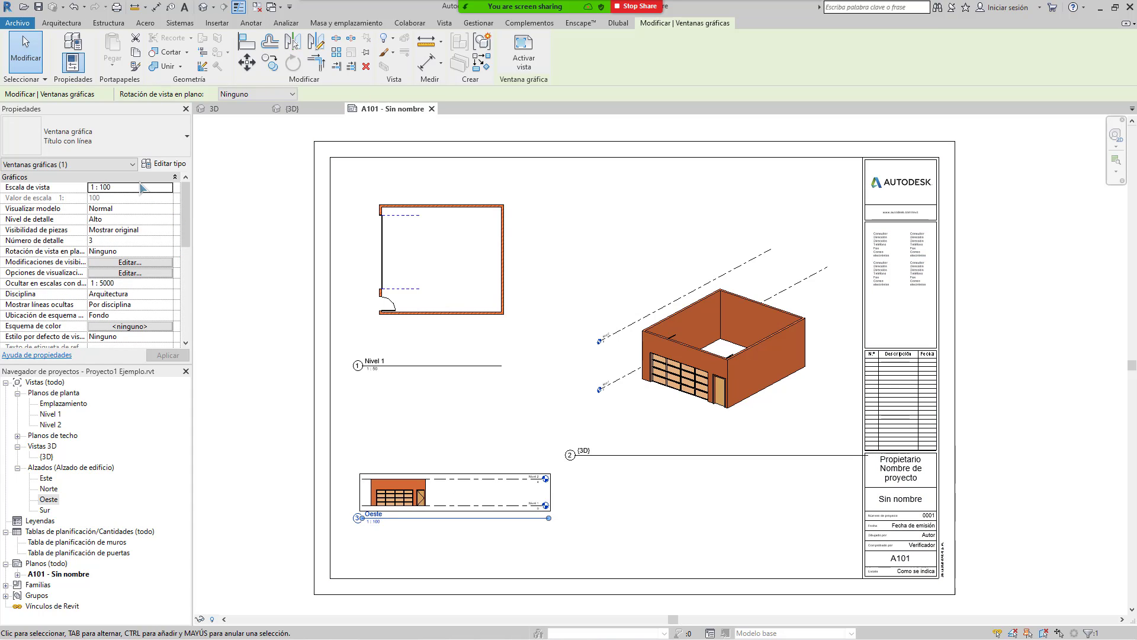
click(165, 188)
click(168, 188)
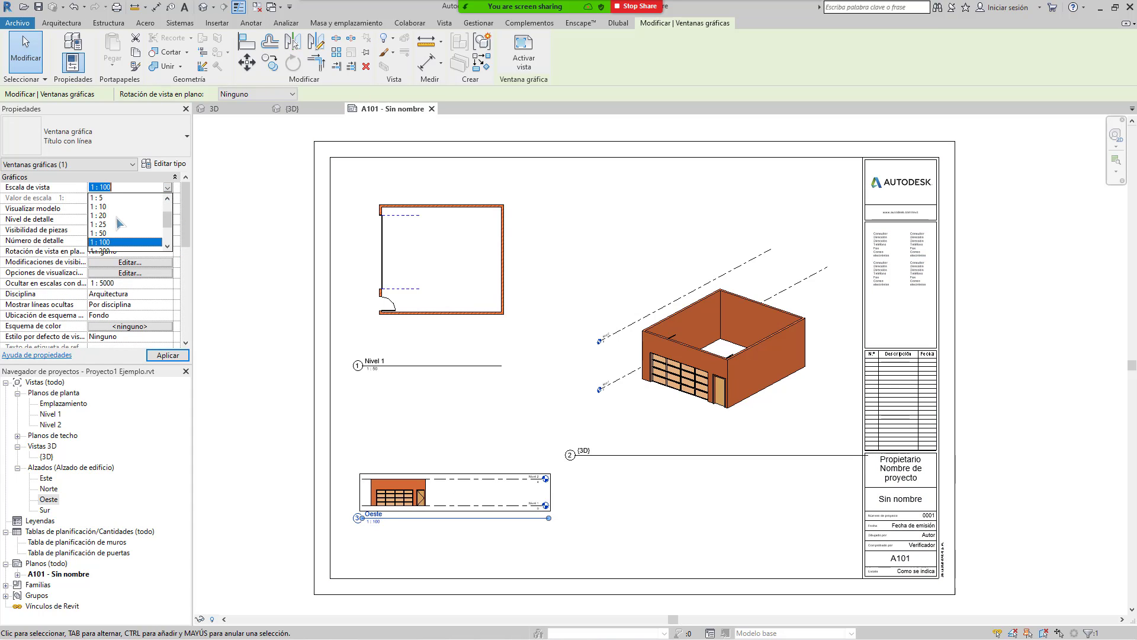
click(103, 233)
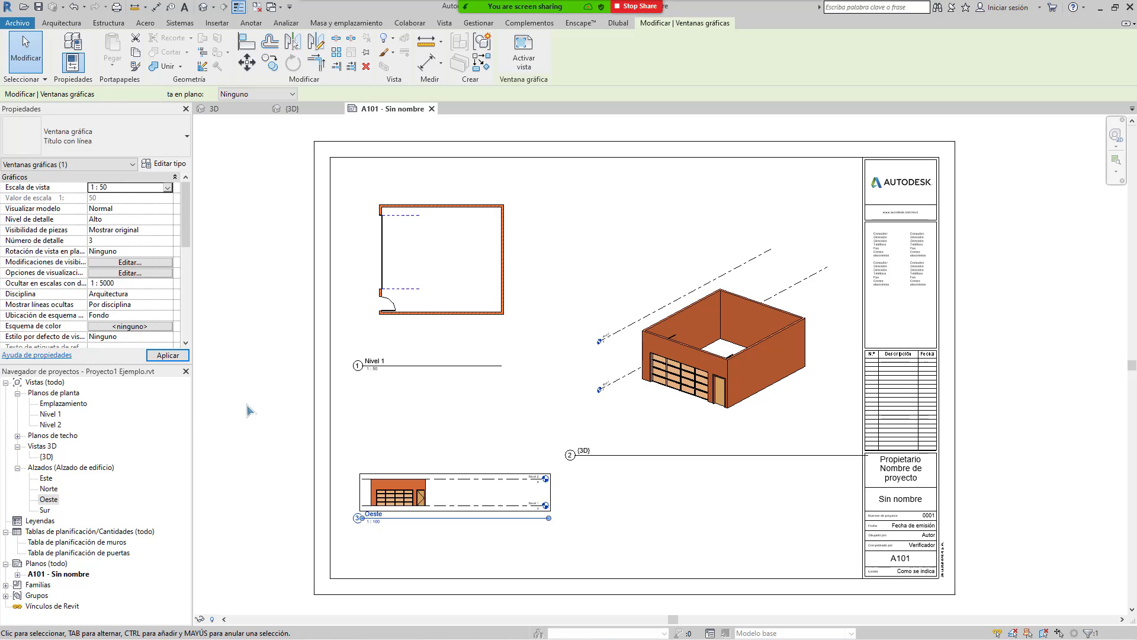
drag(541, 462, 532, 504)
click(770, 323)
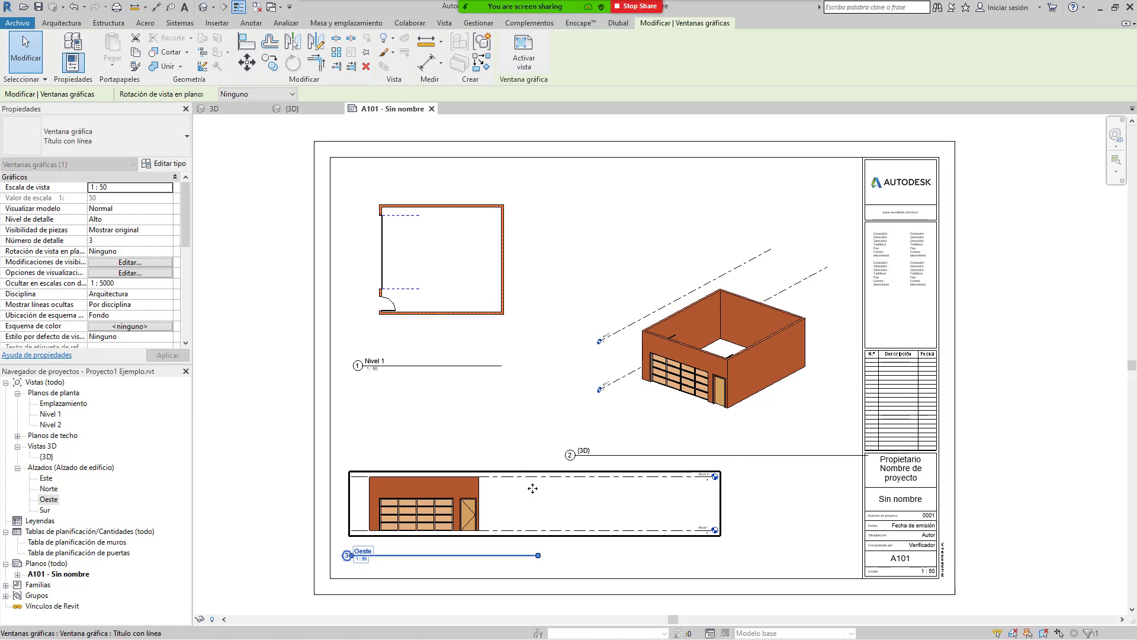
drag(799, 267, 774, 190)
click(719, 461)
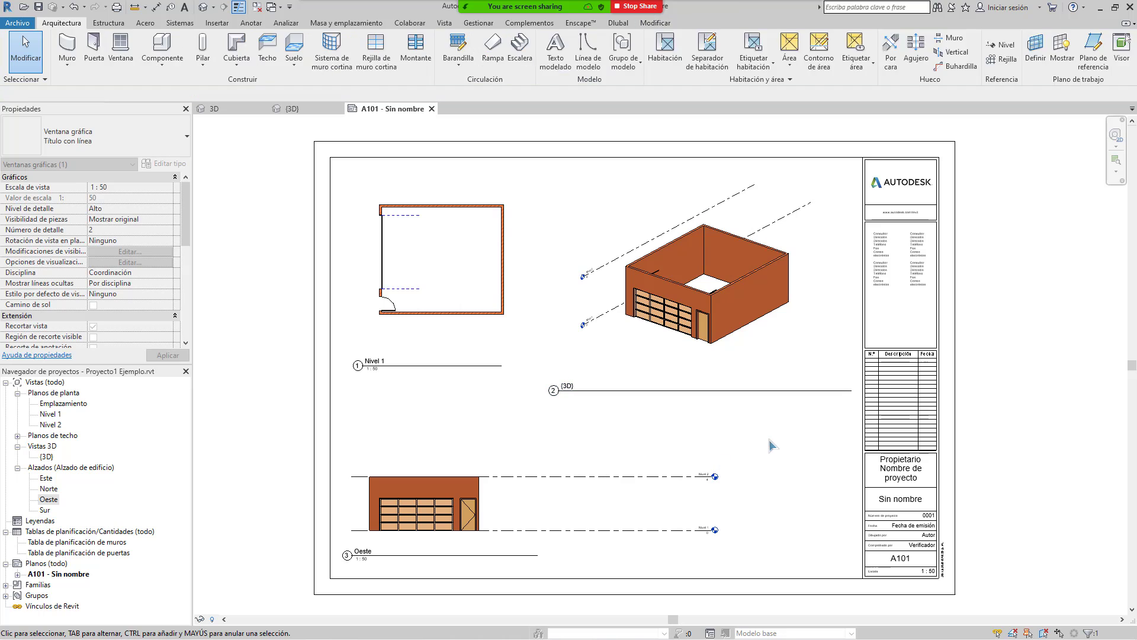
scroll(607, 396, down, 3)
middle_drag(662, 470, 623, 456)
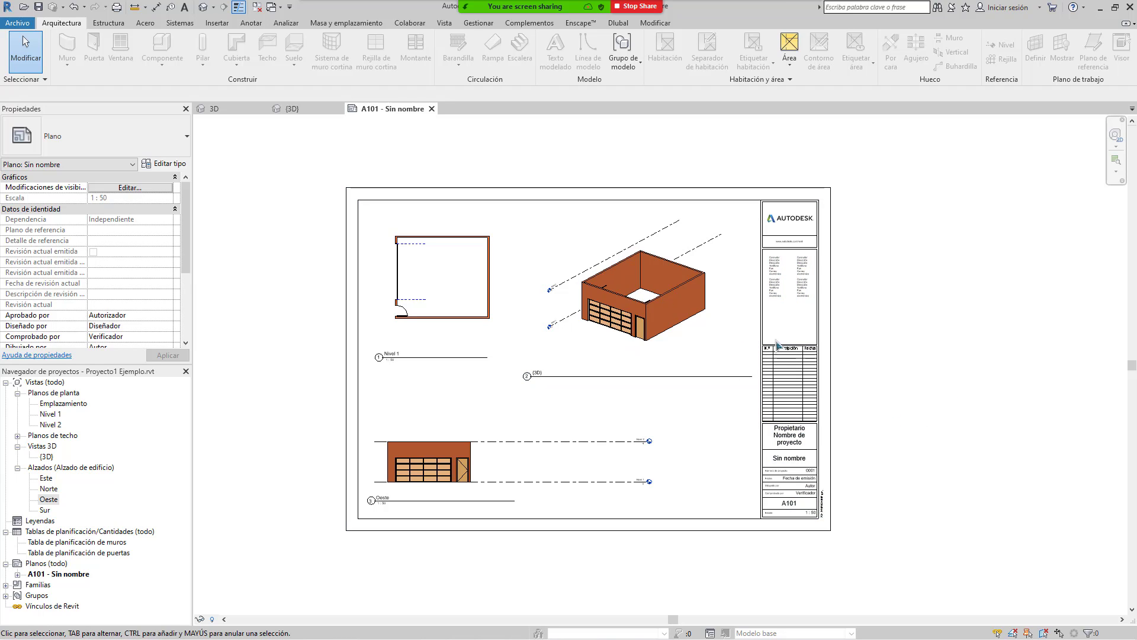
Step: Start a DWG export and set the export setup's units to metres
click(17, 23)
mouse_move(79, 202)
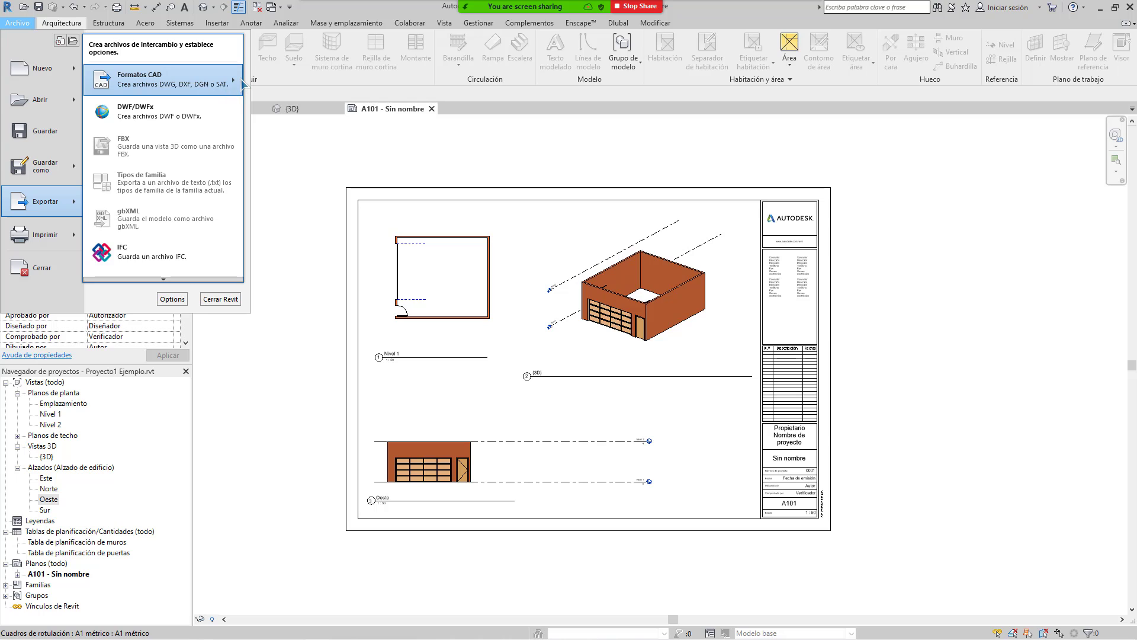
mouse_move(241, 81)
click(44, 73)
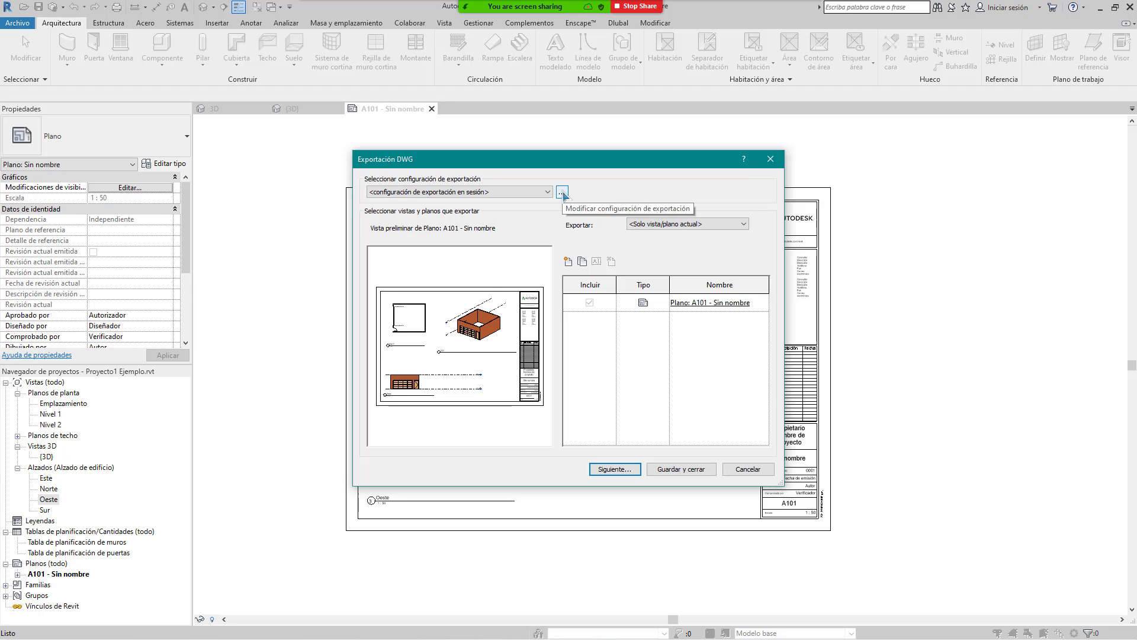
click(562, 193)
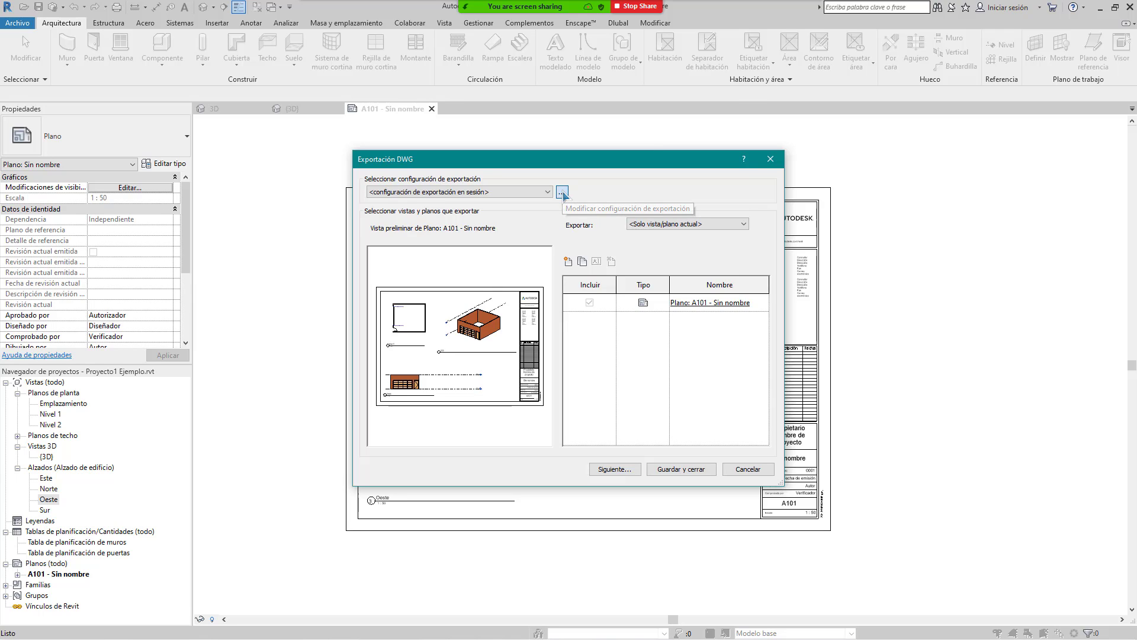
click(681, 194)
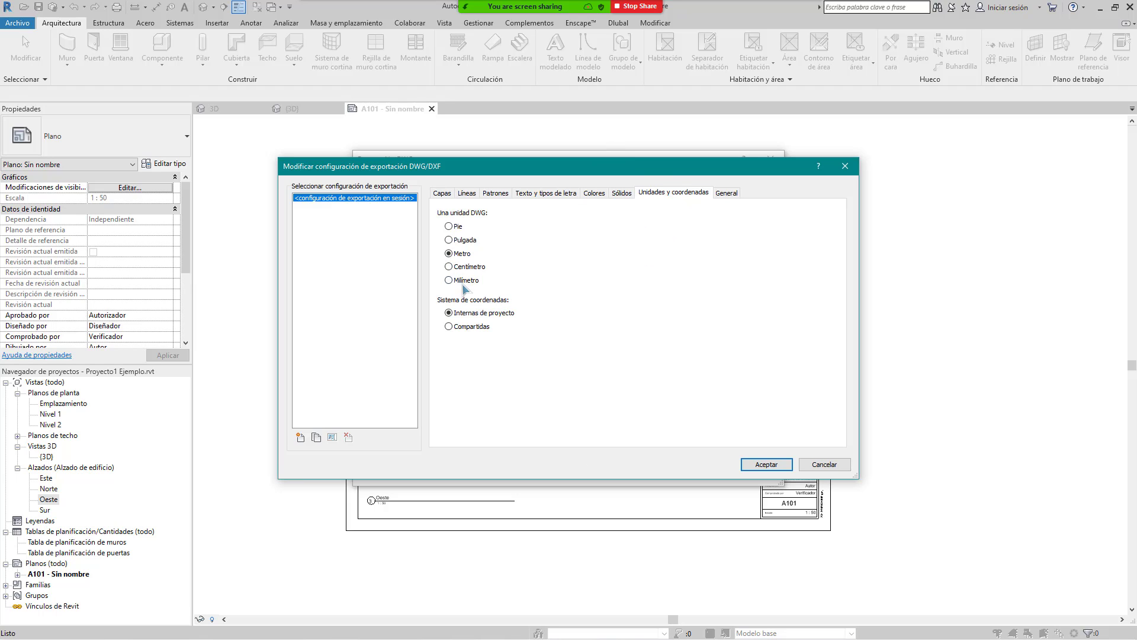
click(767, 465)
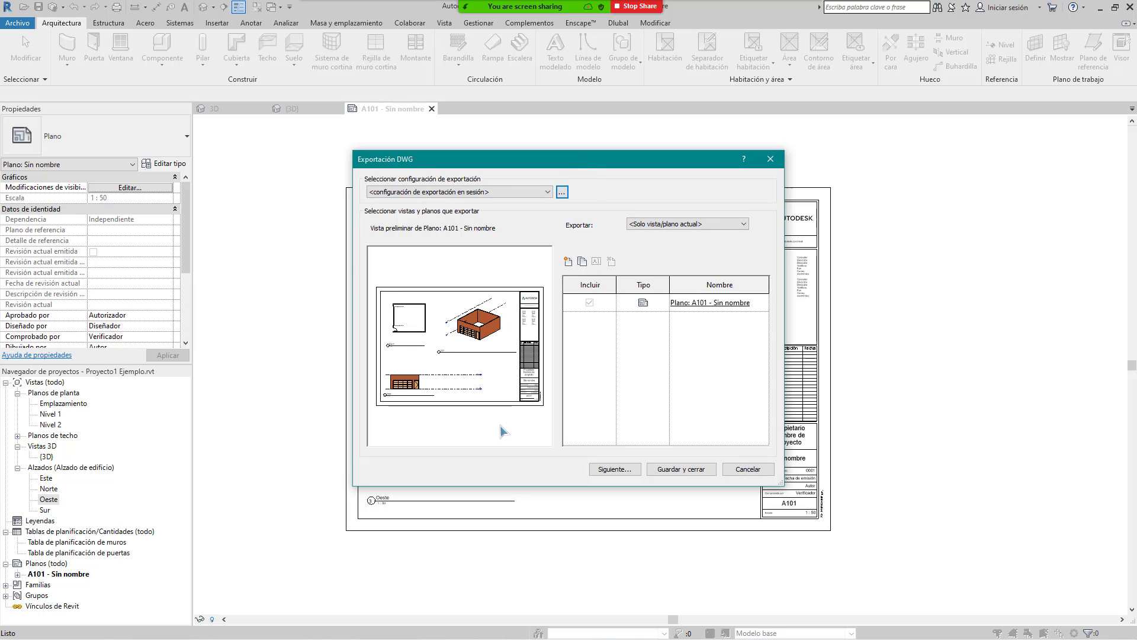
Step: Export sheet A101 as an AutoCAD 2018 DWG without views as external references
click(616, 471)
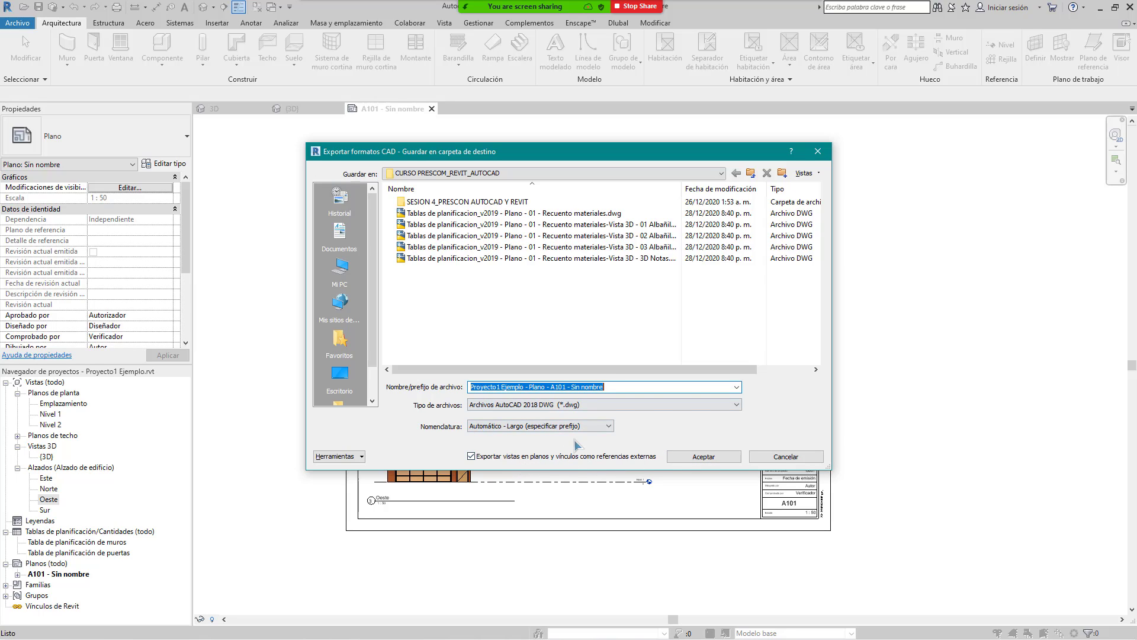
click(503, 457)
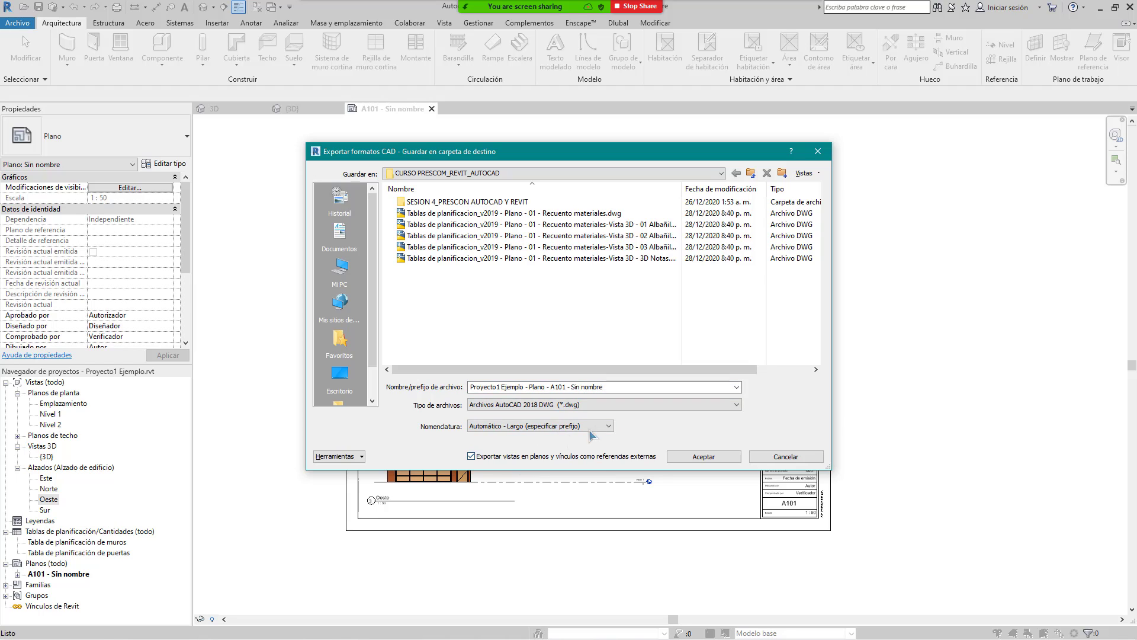
click(704, 455)
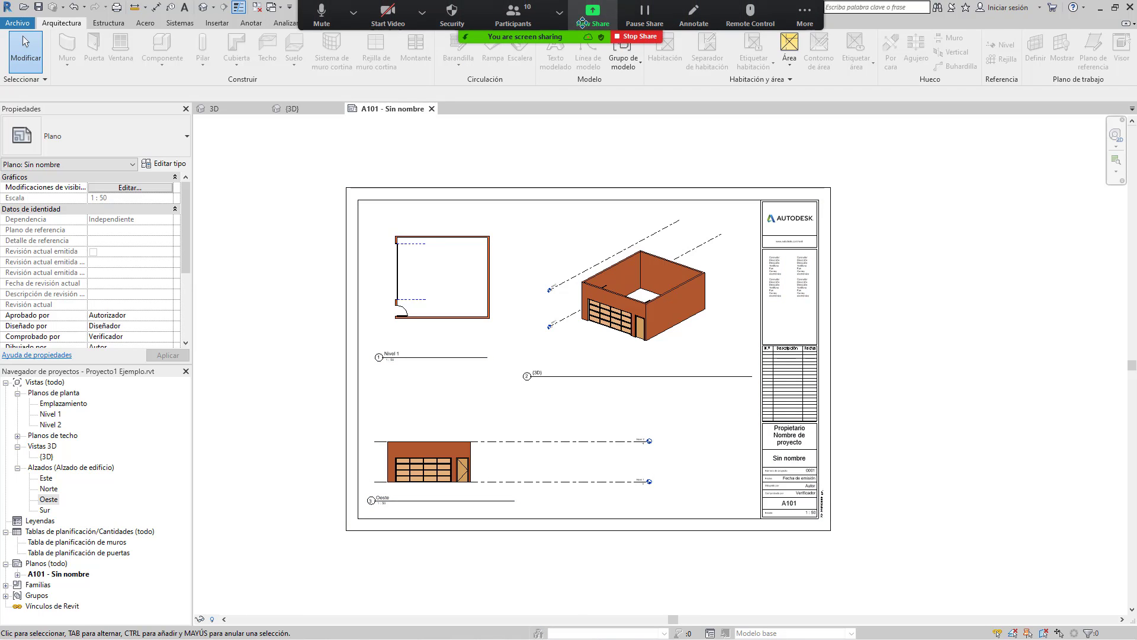
Step: Switch the shared window to AutoCAD 2020 and bring up the Select File dialog with Ctrl+O
click(588, 24)
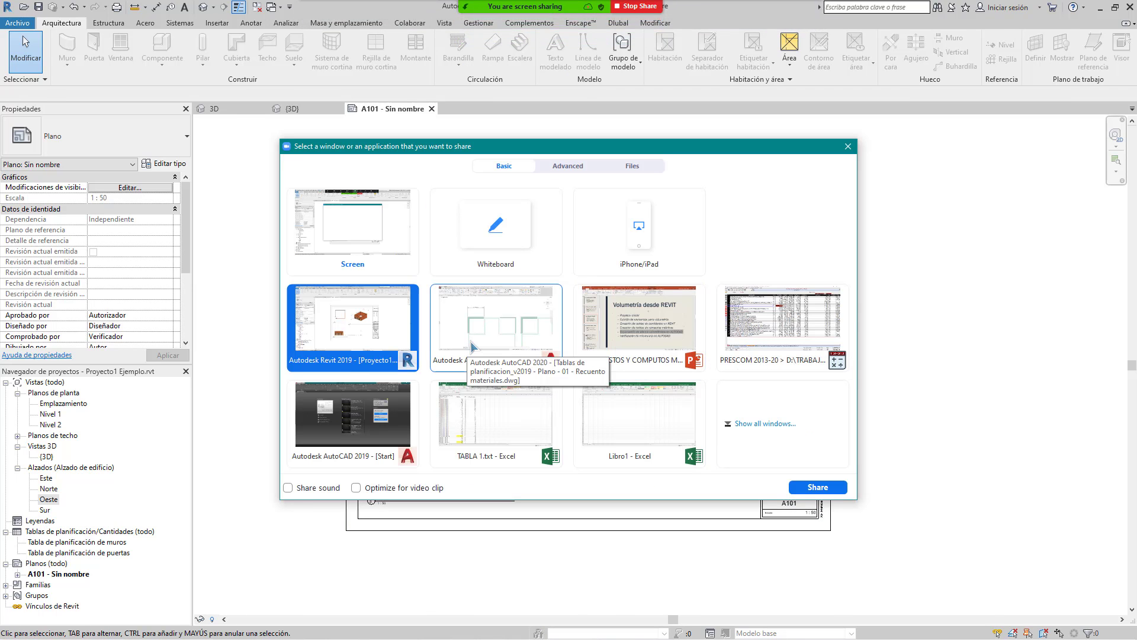
double_click(470, 339)
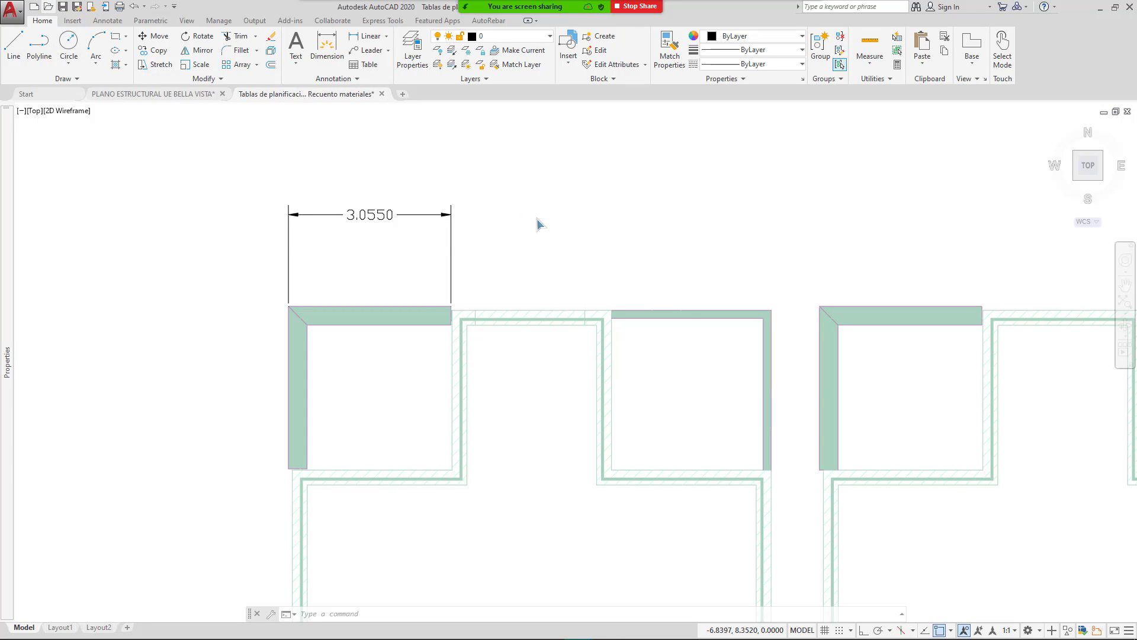
key(ctrl+o)
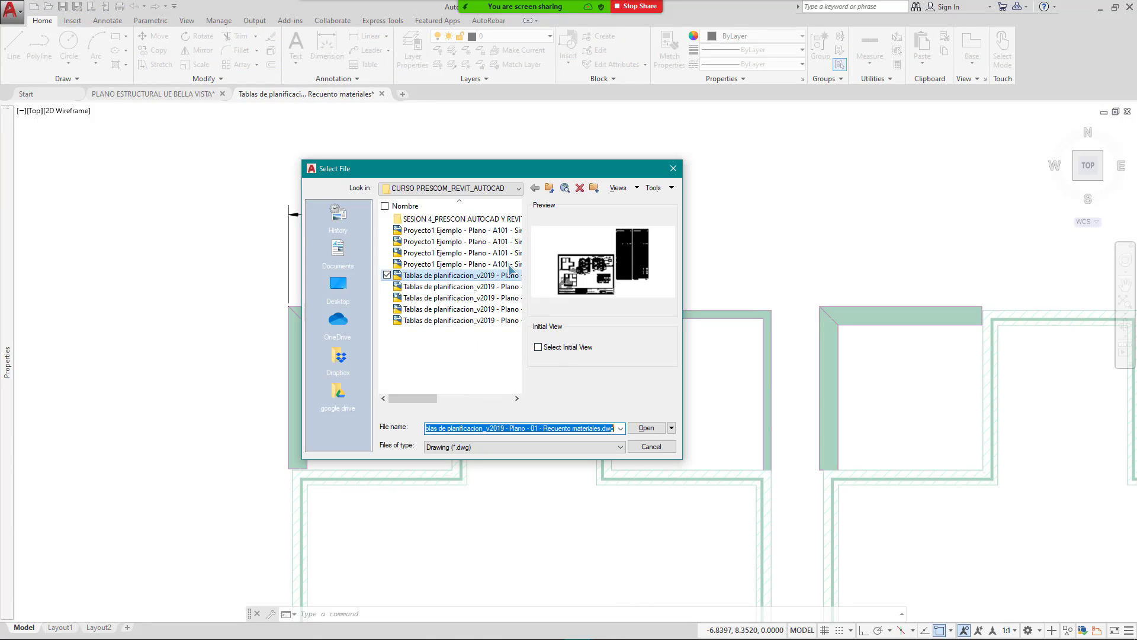
Step: Open 'Proyecto1 Ejemplo - Plano - A101 - Sin nombre.dwg' from the Select File dialog
drag(681, 468, 891, 541)
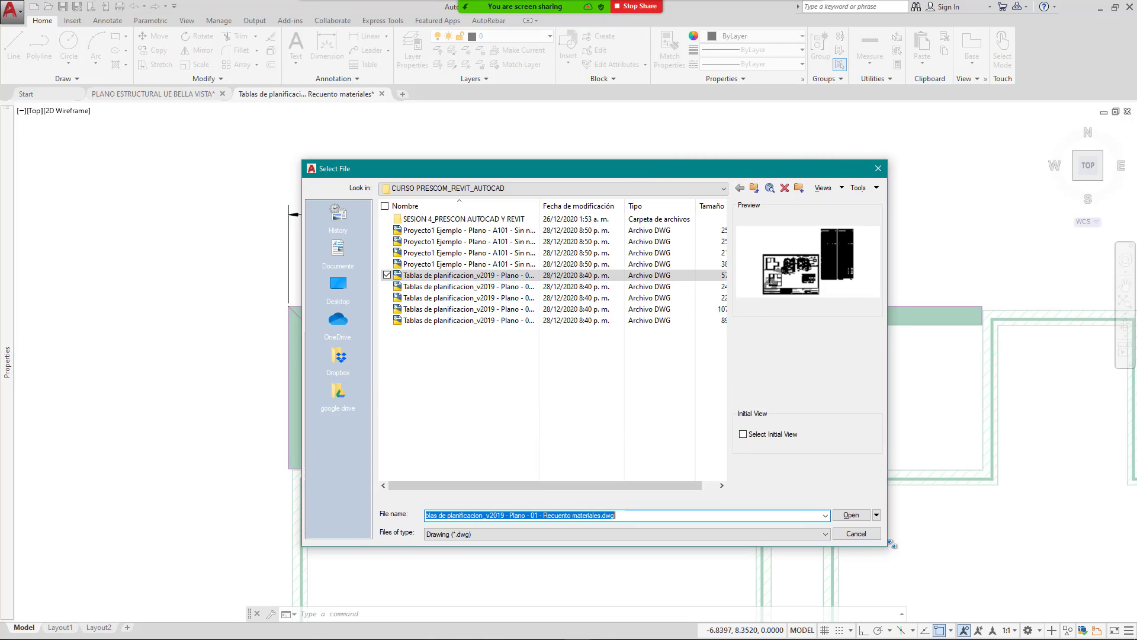
click(465, 231)
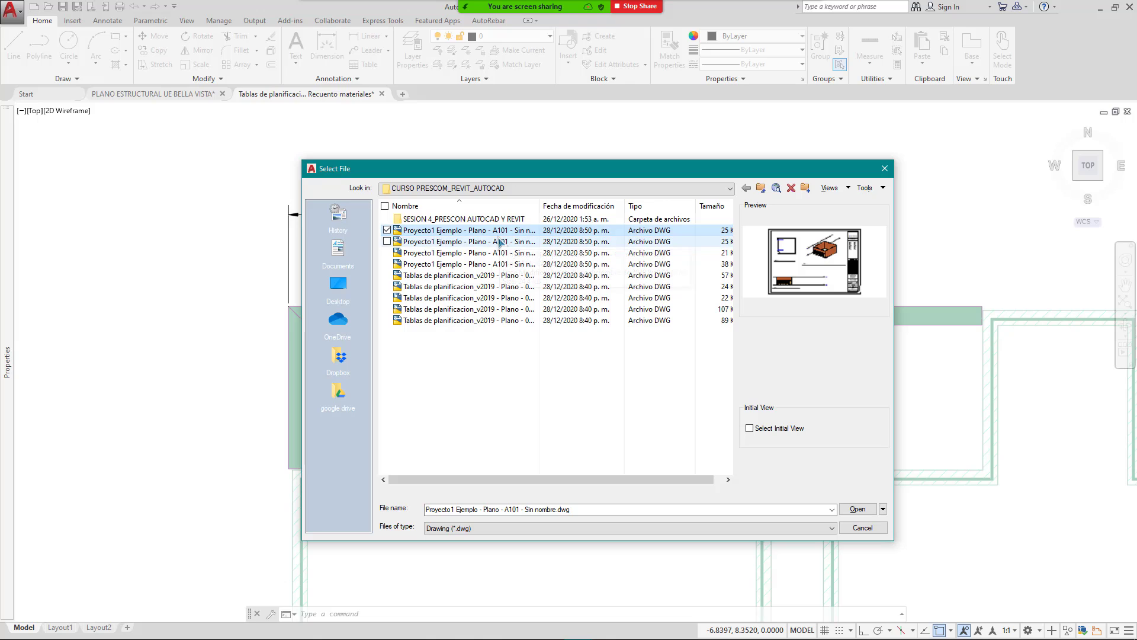
click(489, 232)
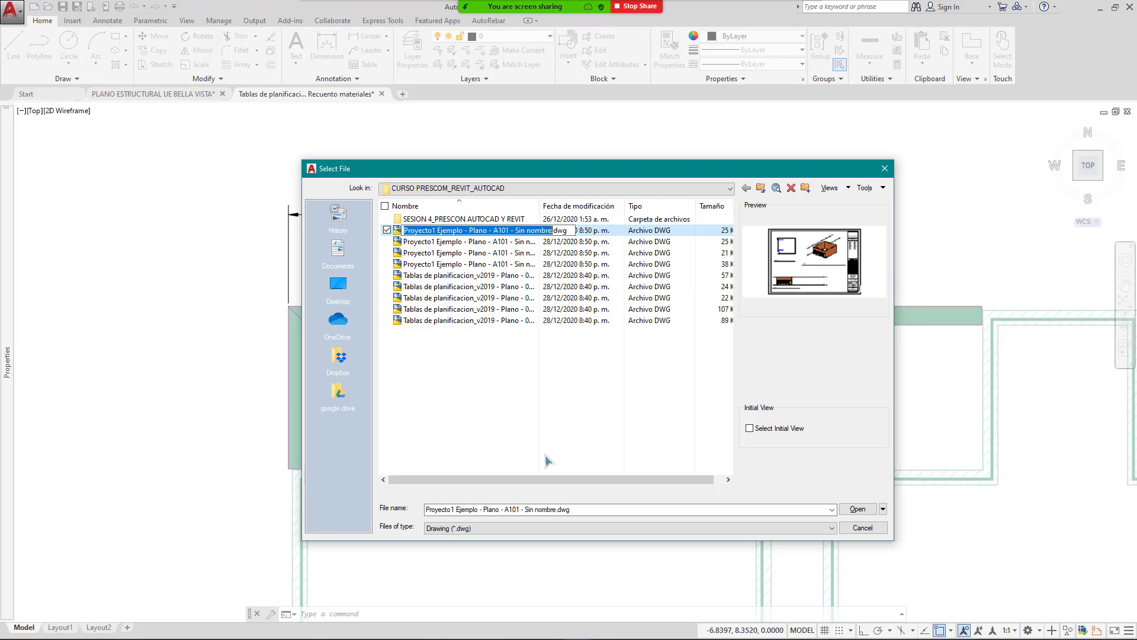
click(496, 265)
double_click(481, 234)
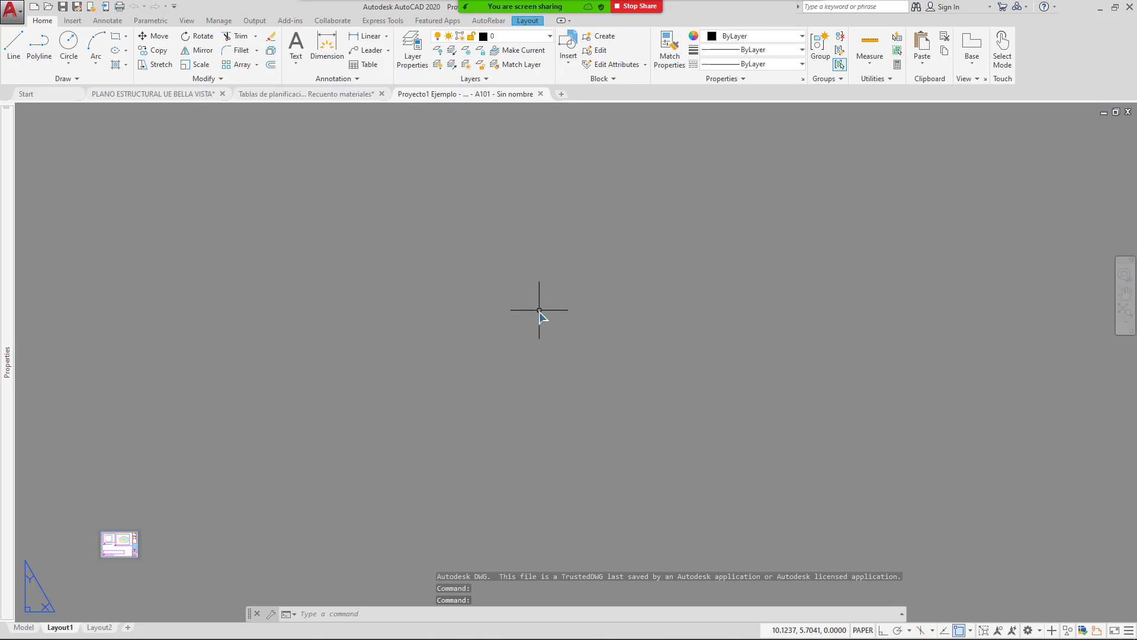
Step: Bring the exported layout sheet into view, then switch to model space
middle_drag(168, 525, 559, 318)
scroll(454, 404, up, 12)
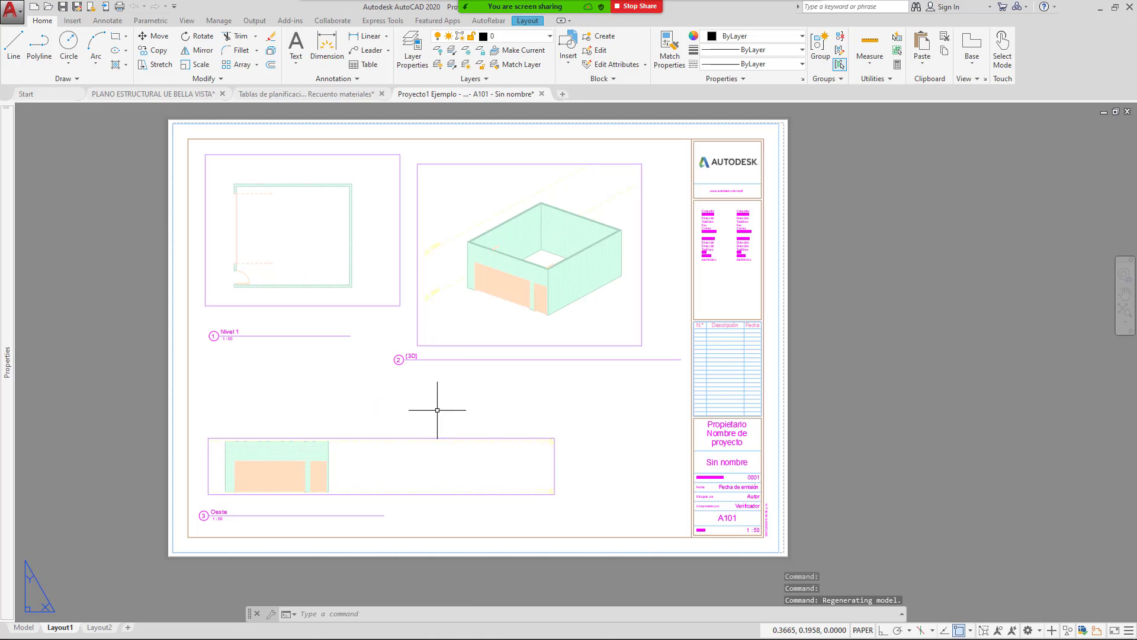
middle_drag(475, 375, 535, 373)
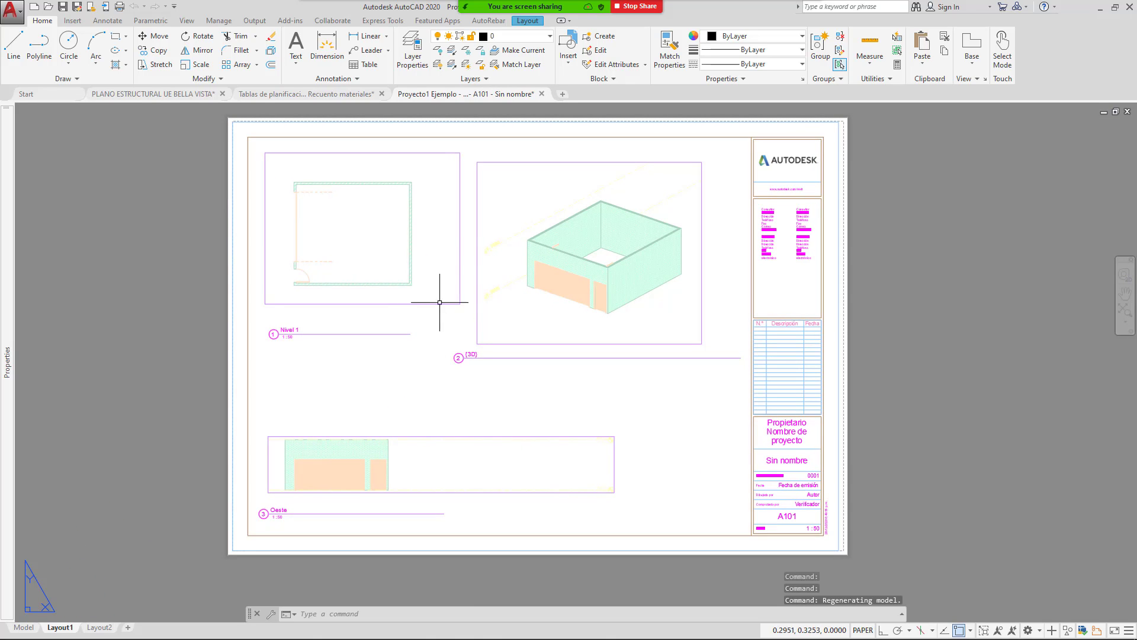
middle_drag(355, 409, 413, 406)
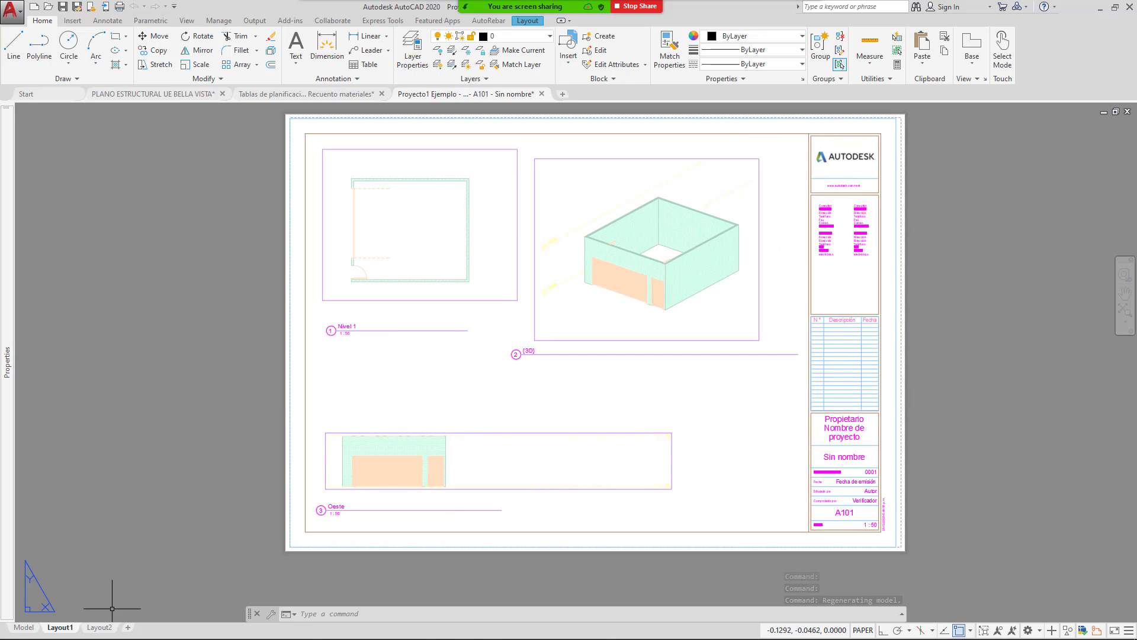
click(24, 628)
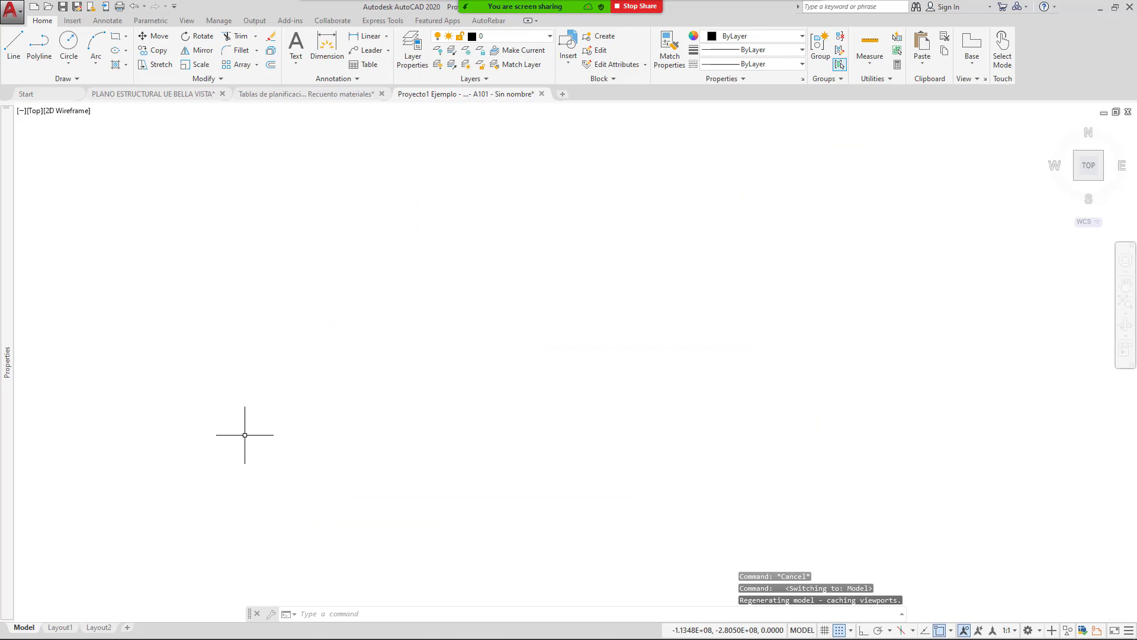
Step: Zoom to extents and add an 8.1500 linear dimension across the top wall, with grid snap off
text(Z)
key(Return)
text(E)
key(Return)
mouse_move(275, 367)
middle_down()
mouse_move(493, 333)
mouse_move(513, 372)
middle_up()
scroll(388, 194, up, 4)
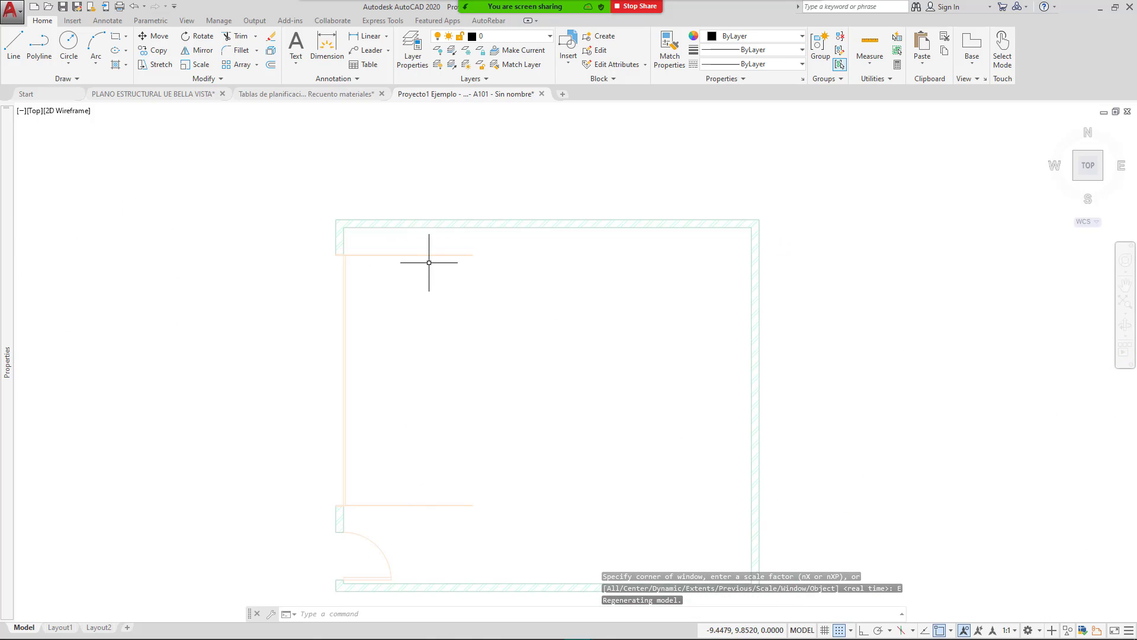
click(367, 36)
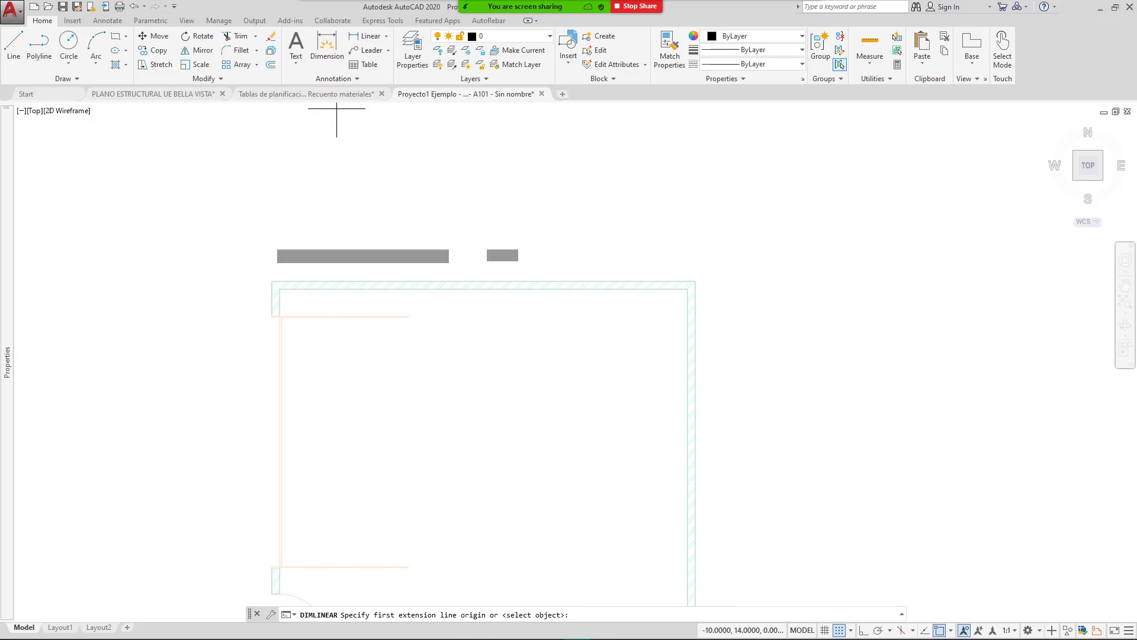
click(838, 630)
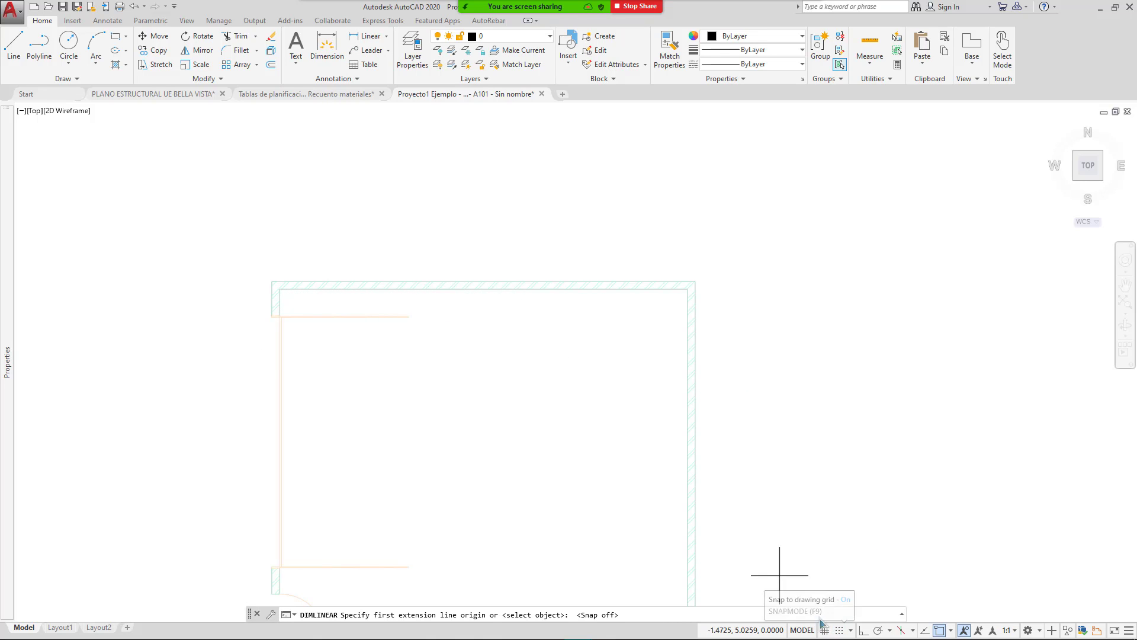
click(273, 282)
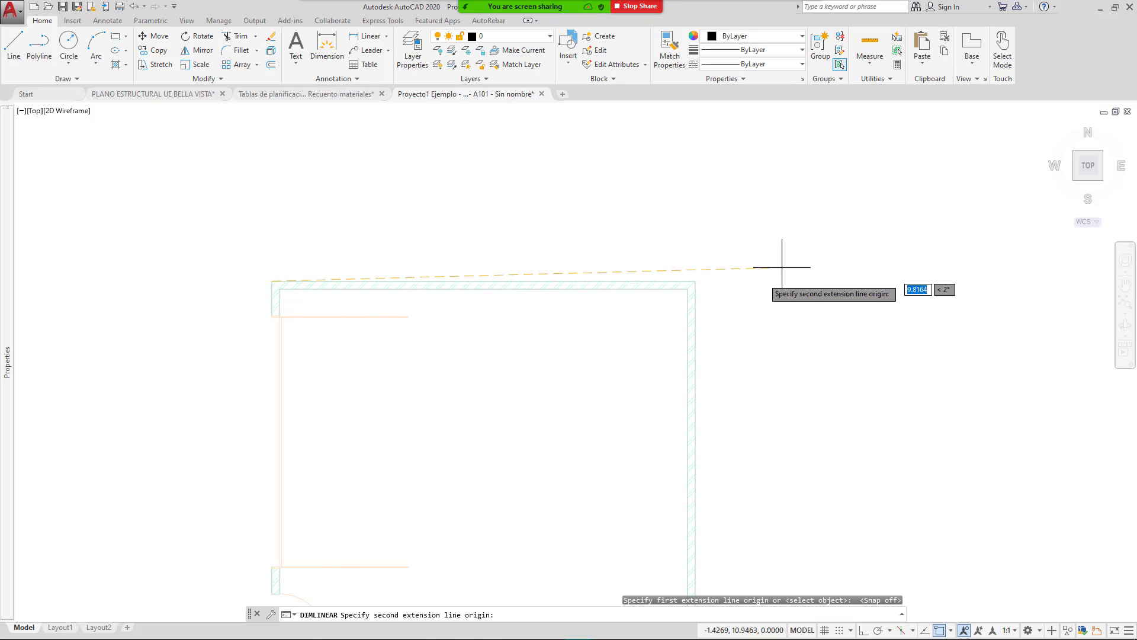
click(694, 281)
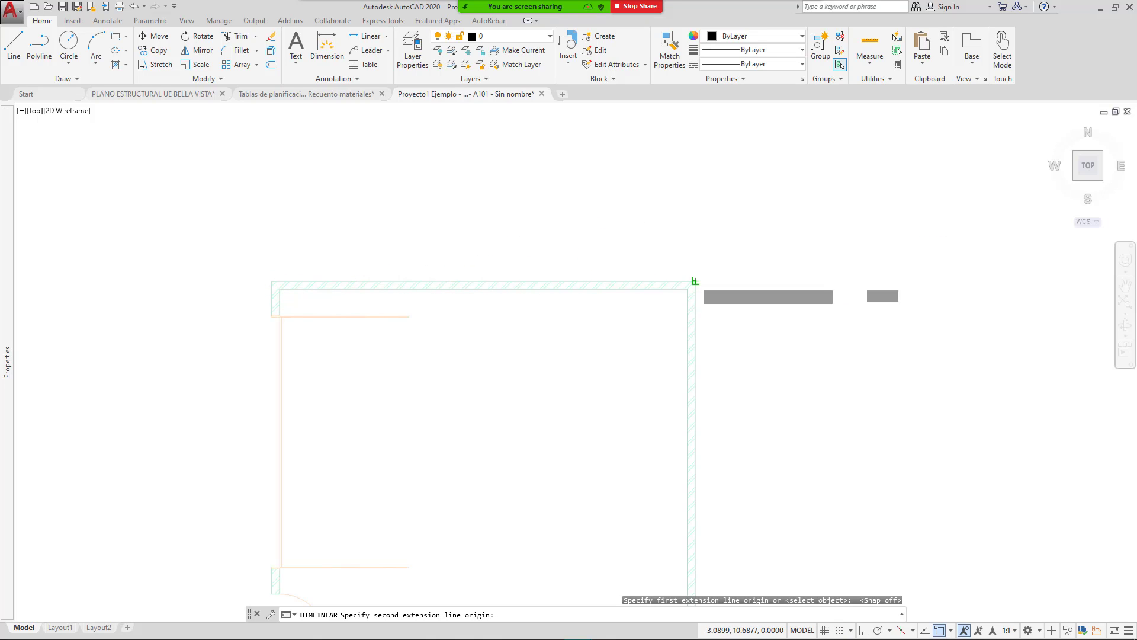
key(Escape)
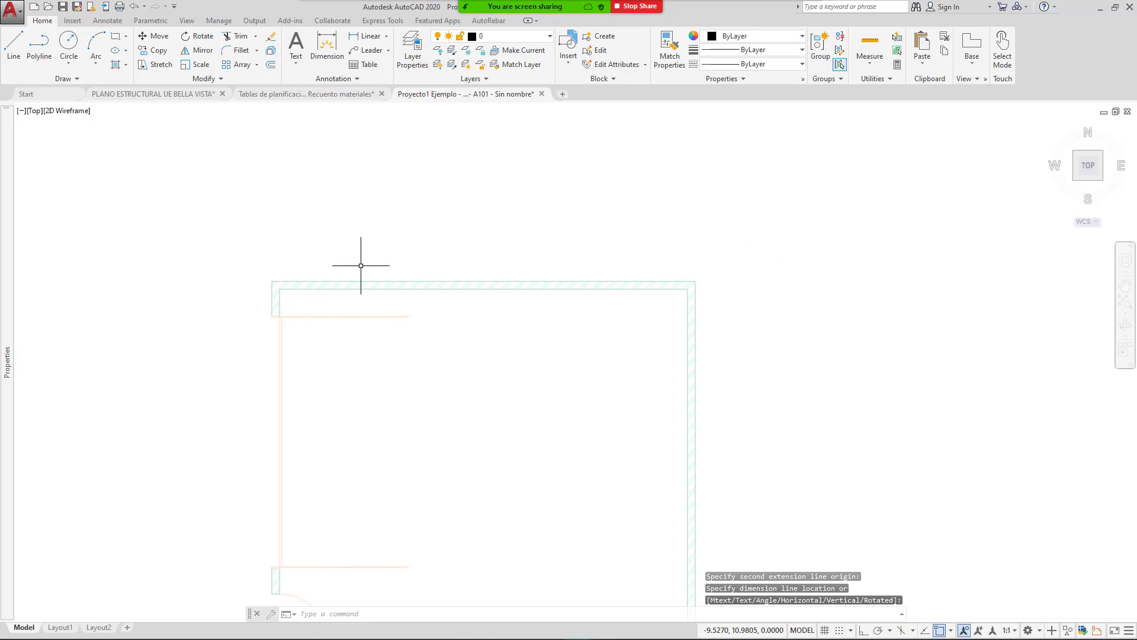
key(Return)
click(273, 282)
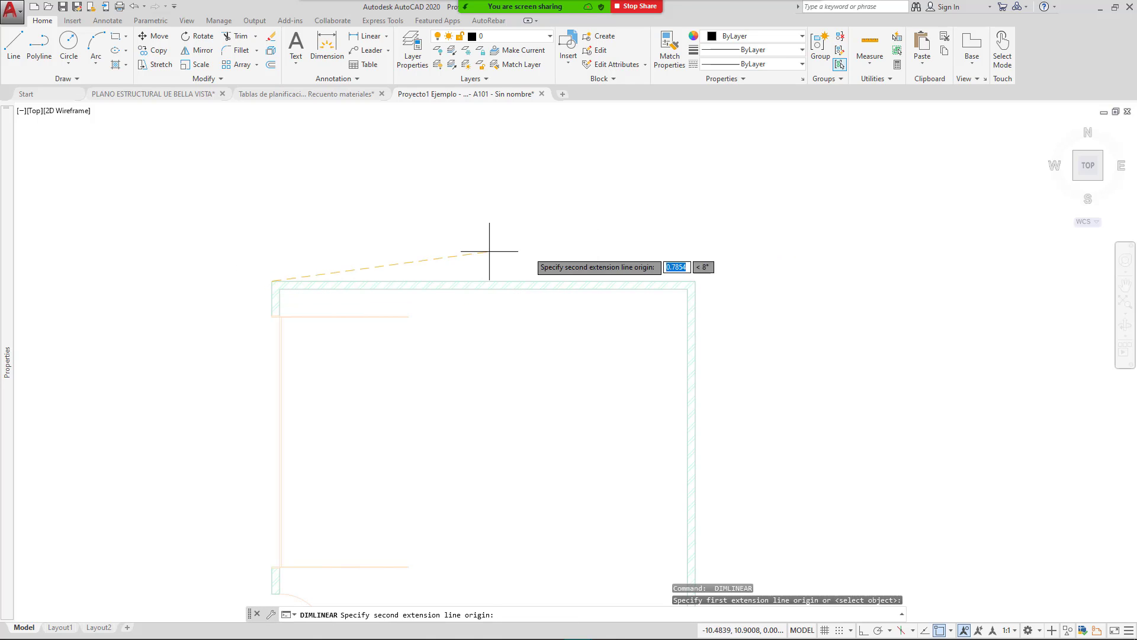
click(694, 282)
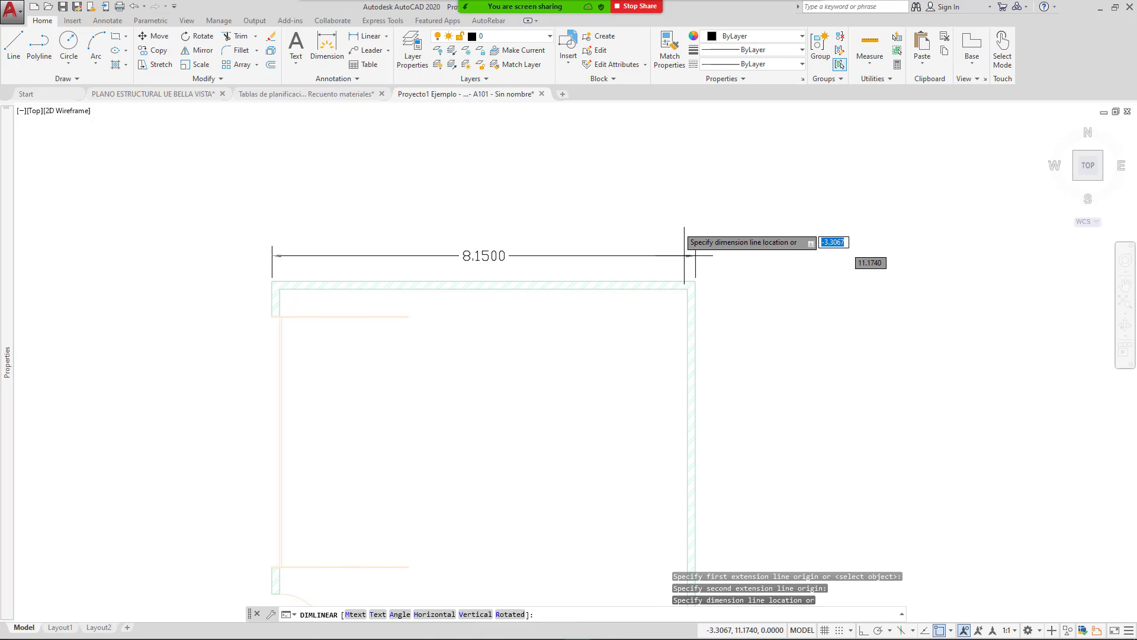
click(687, 216)
Step: Dimension the right wall from upper-right to lower-right corner, placing 7.1500 to the room's right
key(Return)
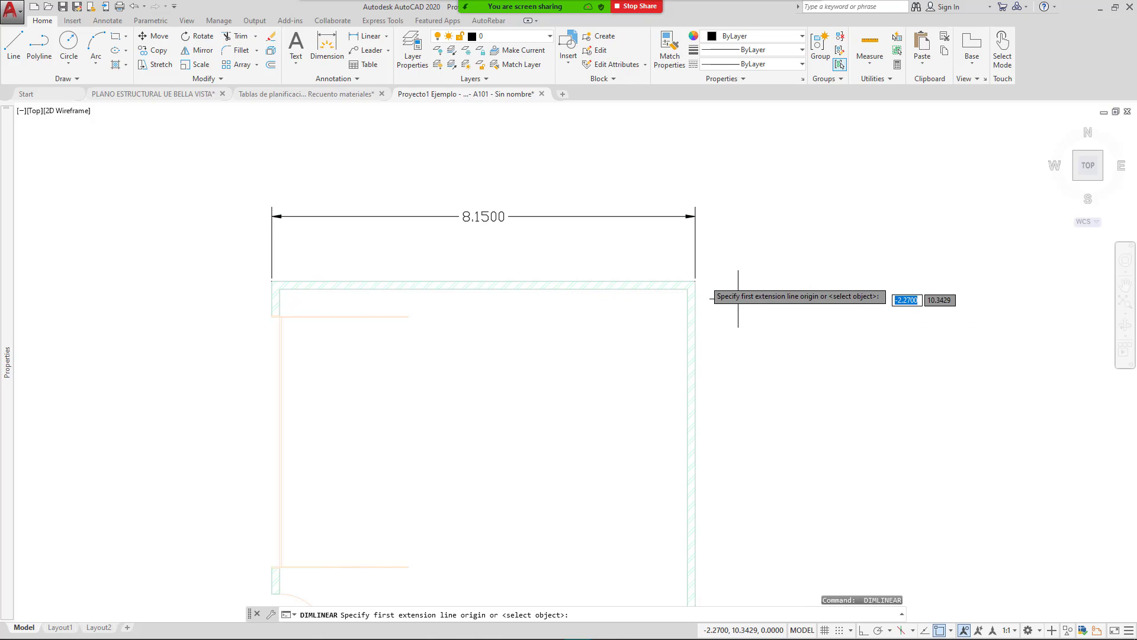
click(696, 281)
scroll(798, 310, down, 3)
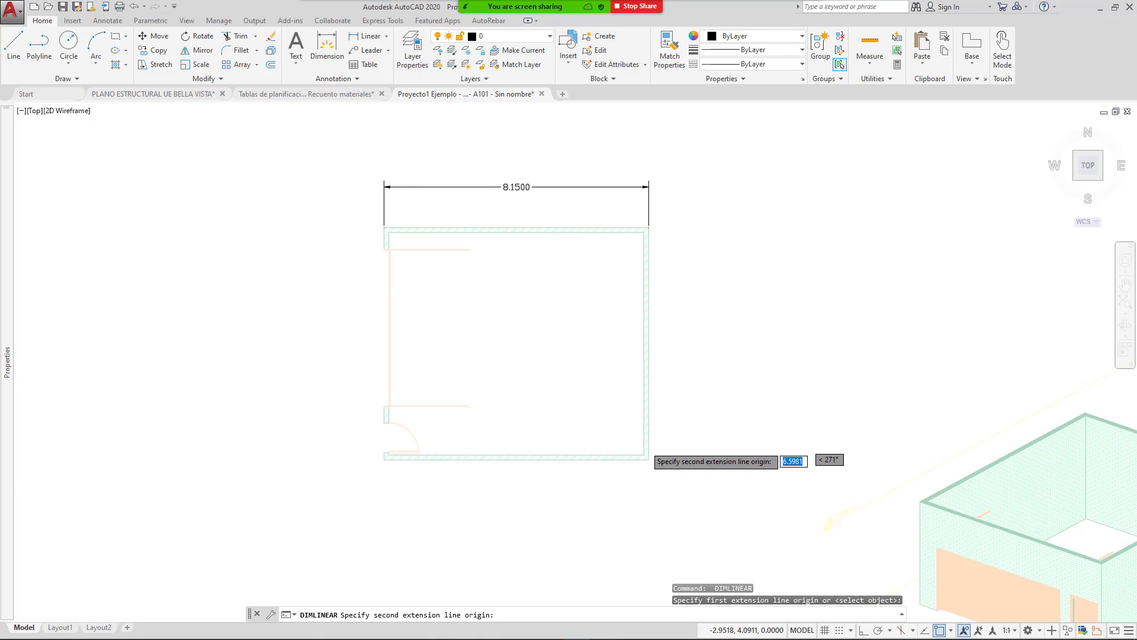
scroll(649, 483, up, 5)
click(649, 483)
scroll(719, 474, down, 4)
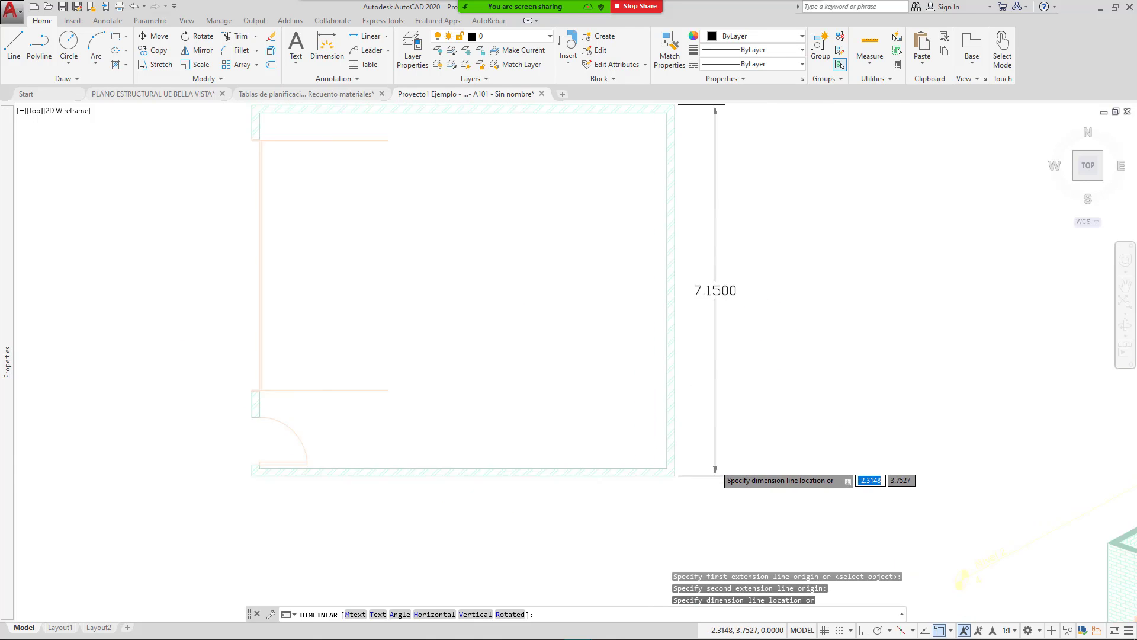
click(740, 394)
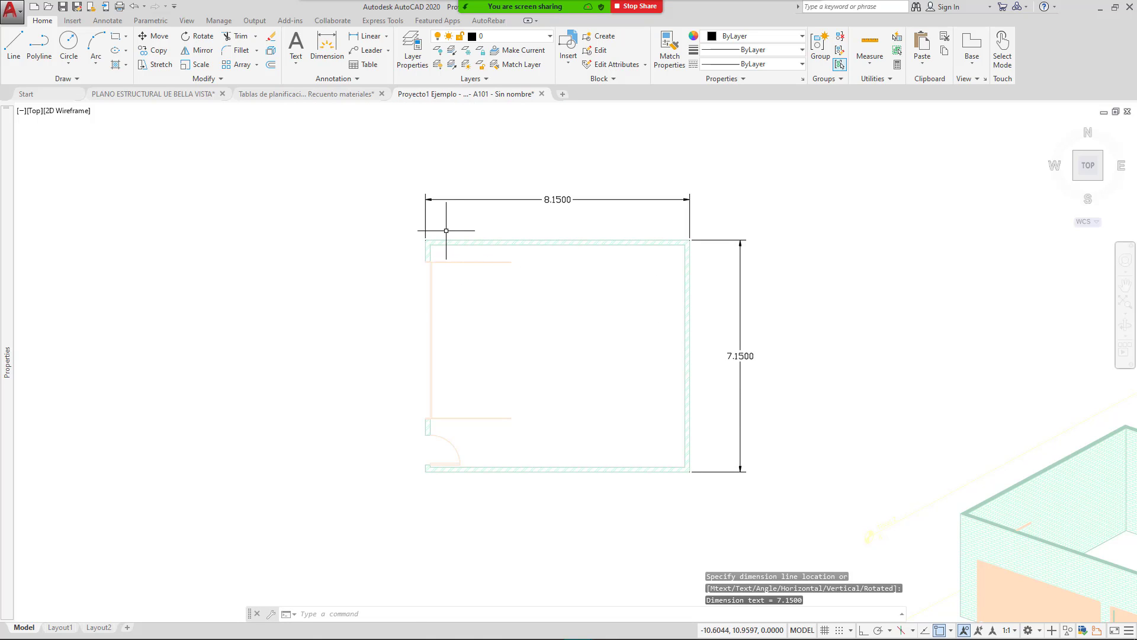
scroll(446, 230, up, 4)
middle_drag(500, 270, 437, 308)
middle_drag(544, 320, 475, 305)
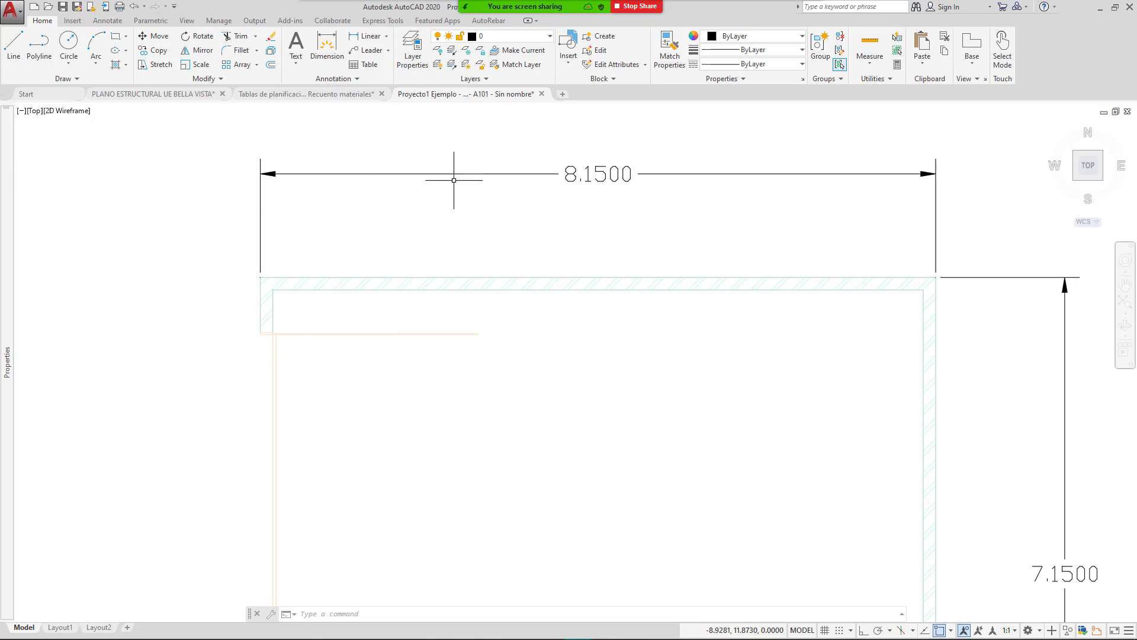
scroll(468, 214, down, 2)
mouse_move(670, 350)
middle_down()
mouse_move(590, 265)
mouse_move(601, 336)
middle_up()
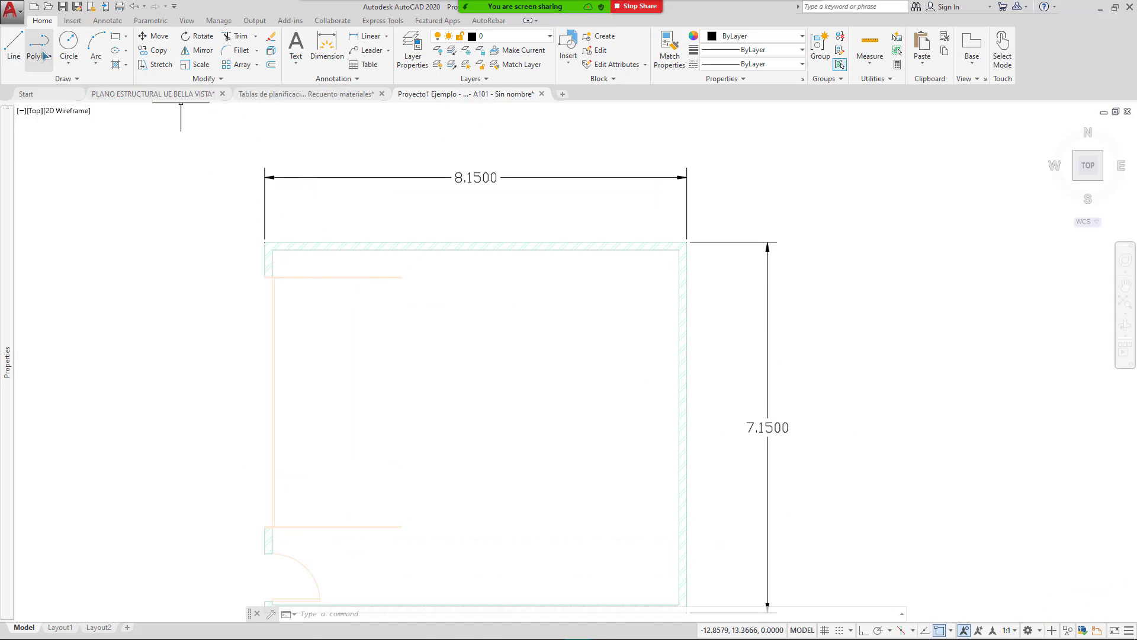
Step: Draw a long line across the top wall and a short line out to the outer wall edge
click(17, 46)
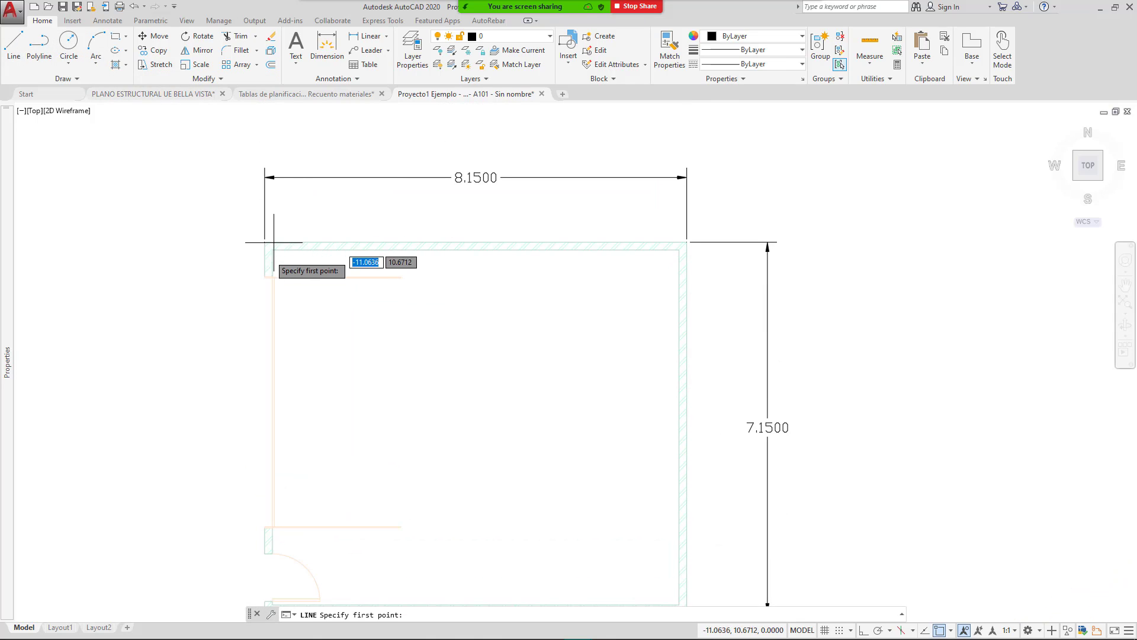
scroll(251, 256, up, 6)
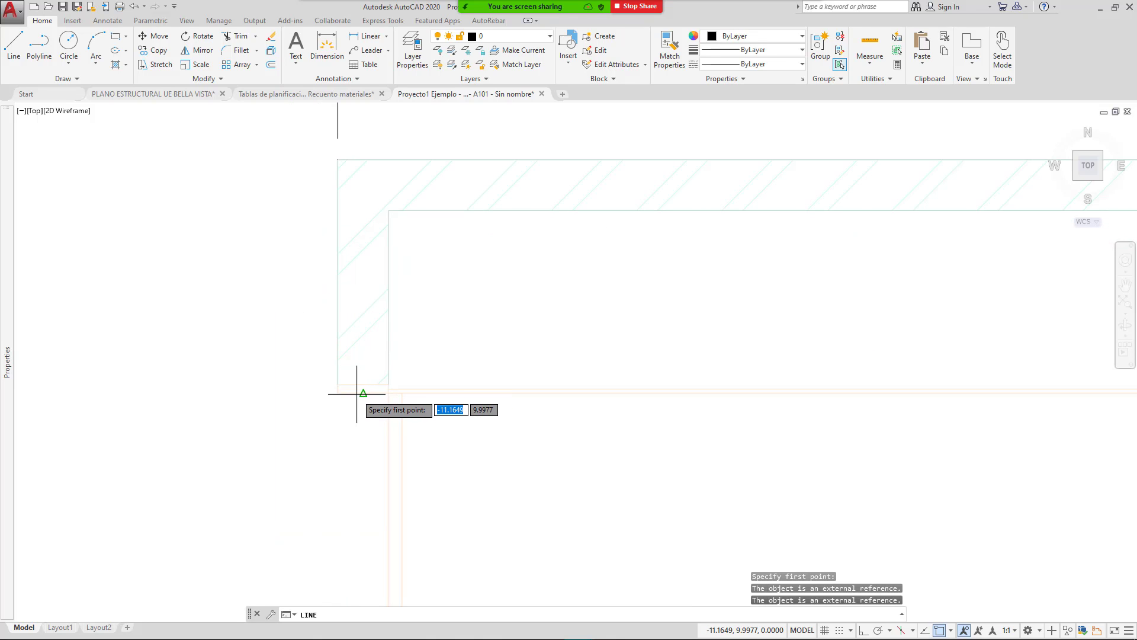
click(362, 388)
scroll(244, 375, down, 2)
scroll(949, 431, down, 2)
middle_drag(950, 433, 495, 436)
middle_drag(934, 412, 389, 411)
scroll(504, 408, up, 2)
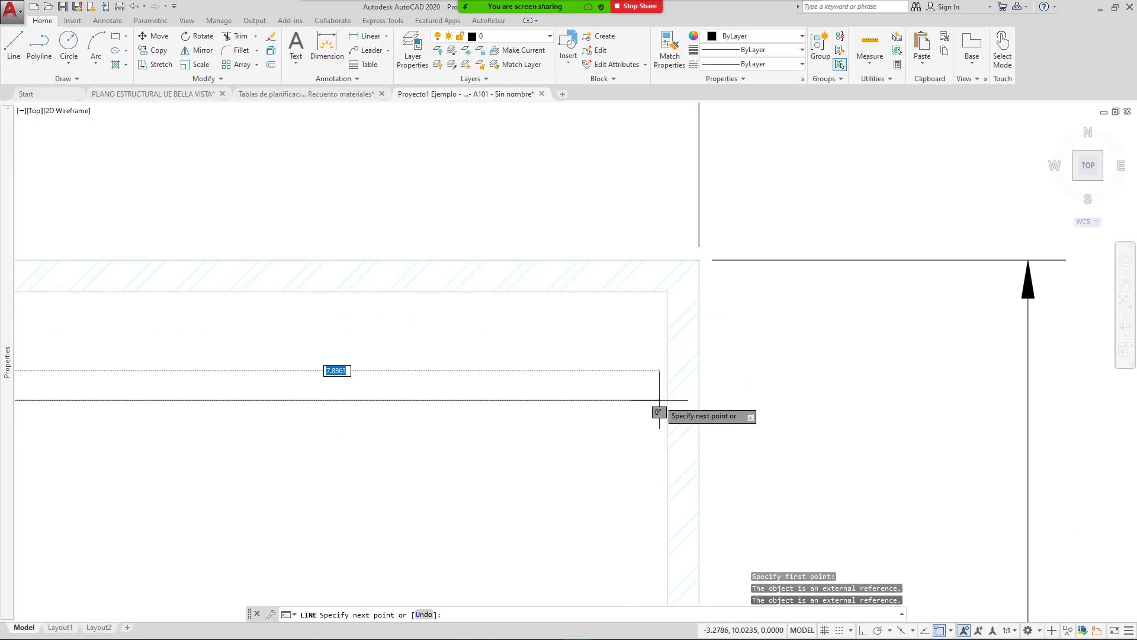
click(667, 401)
key(Return)
scroll(688, 395, up, 4)
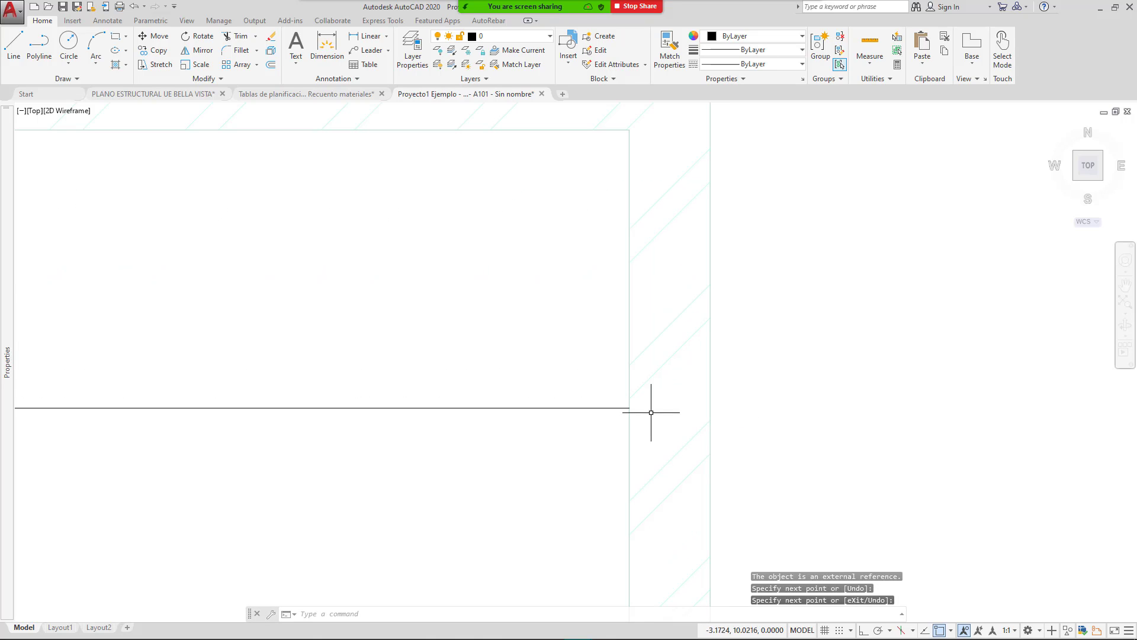
key(Return)
click(629, 407)
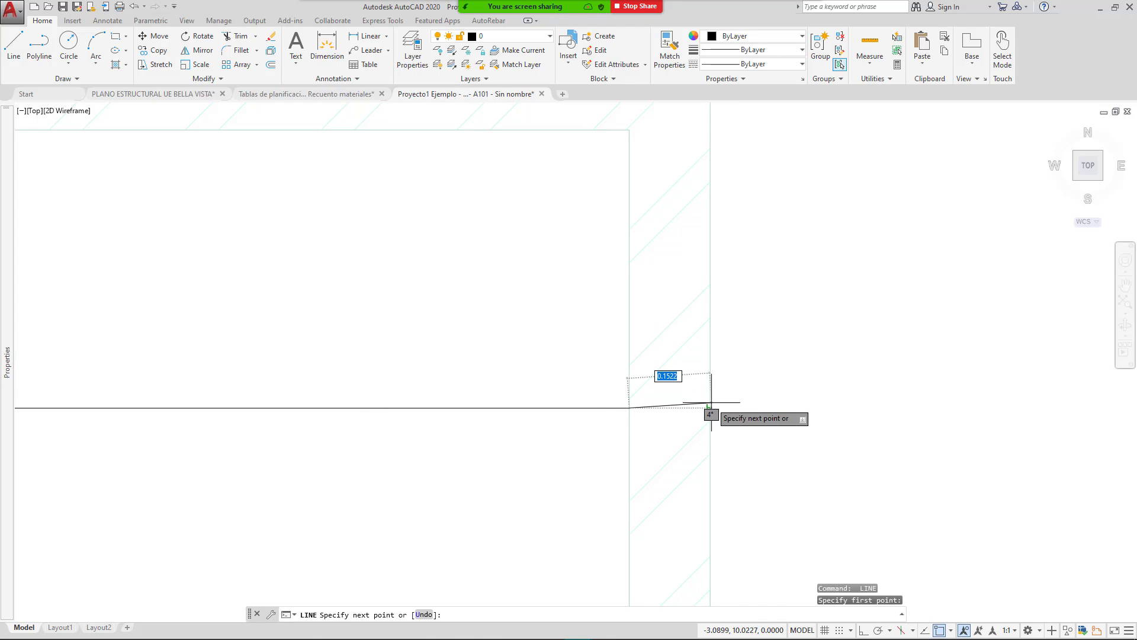
click(710, 407)
key(Return)
Step: Stretch the long line's right end to the outer wall edge and delete the short leftover segment
click(555, 430)
click(443, 373)
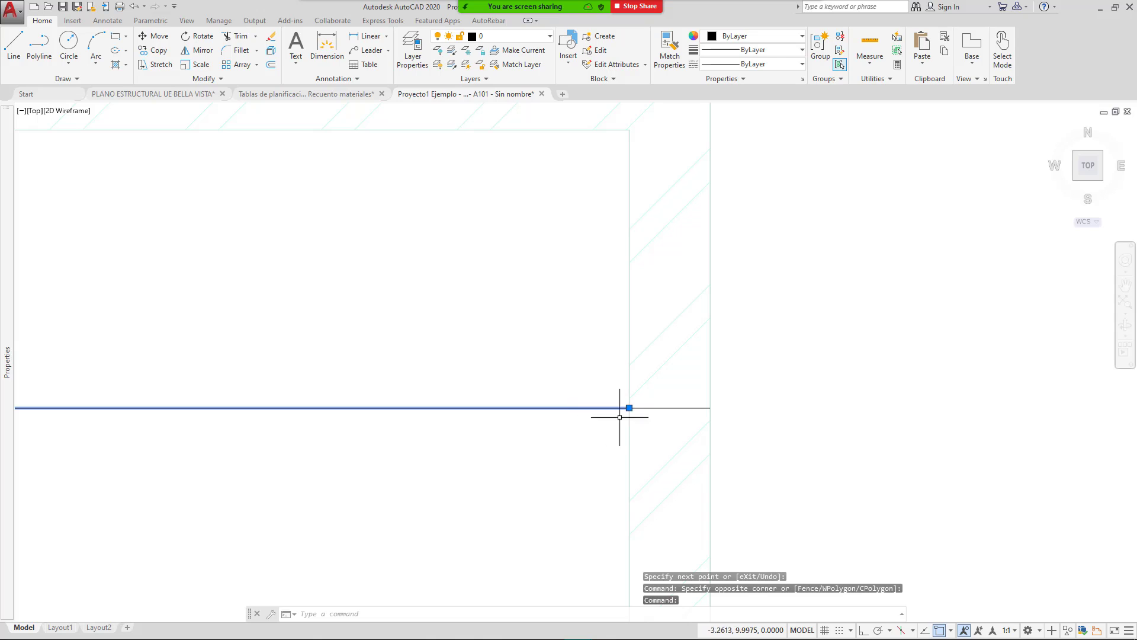
click(629, 408)
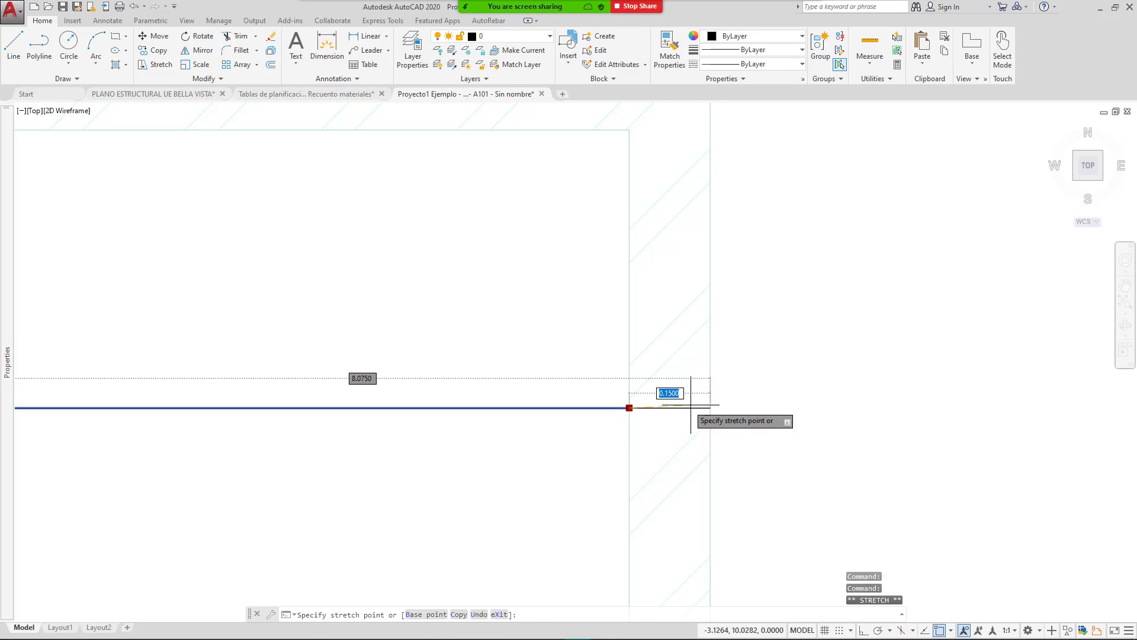
click(670, 408)
scroll(685, 399, down, 3)
scroll(686, 401, up, 1)
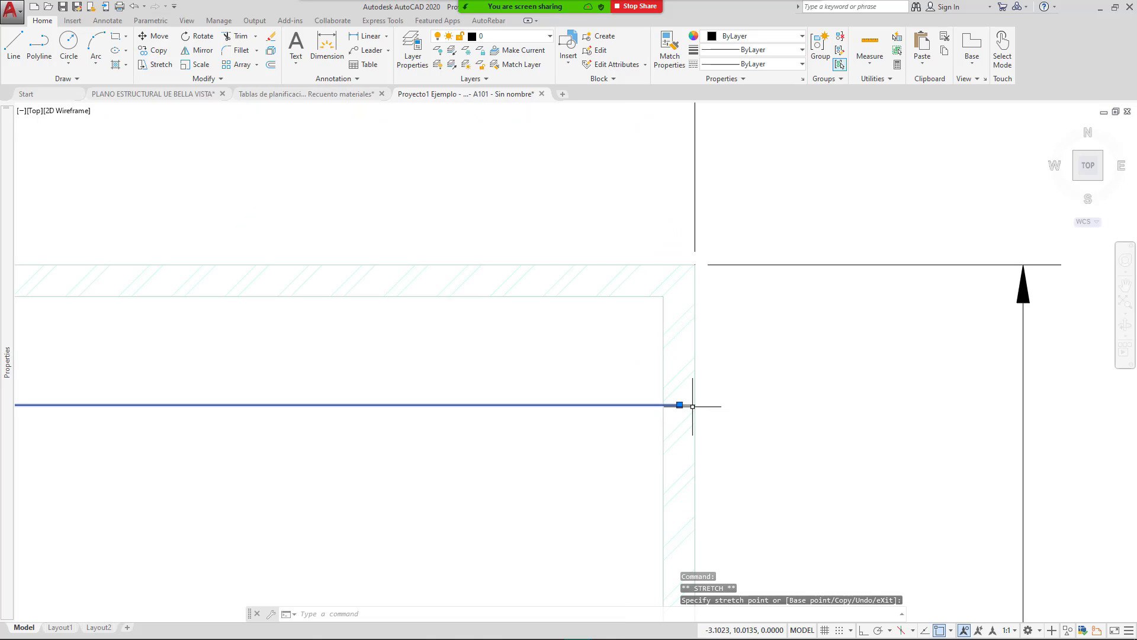
click(693, 404)
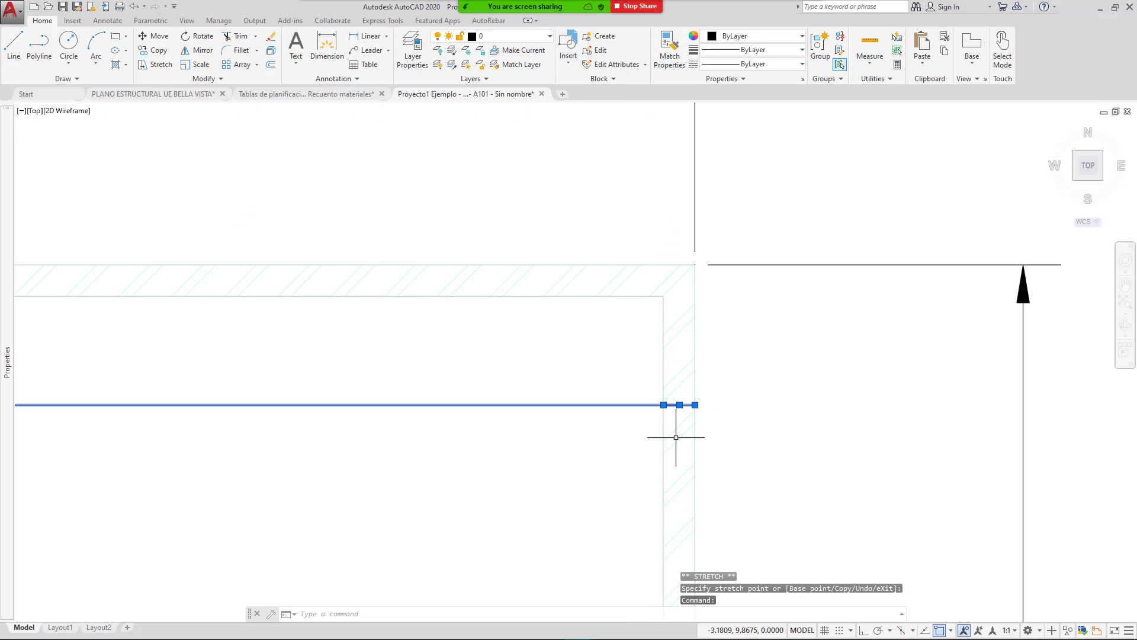
key(Escape)
click(635, 363)
click(781, 471)
key(Delete)
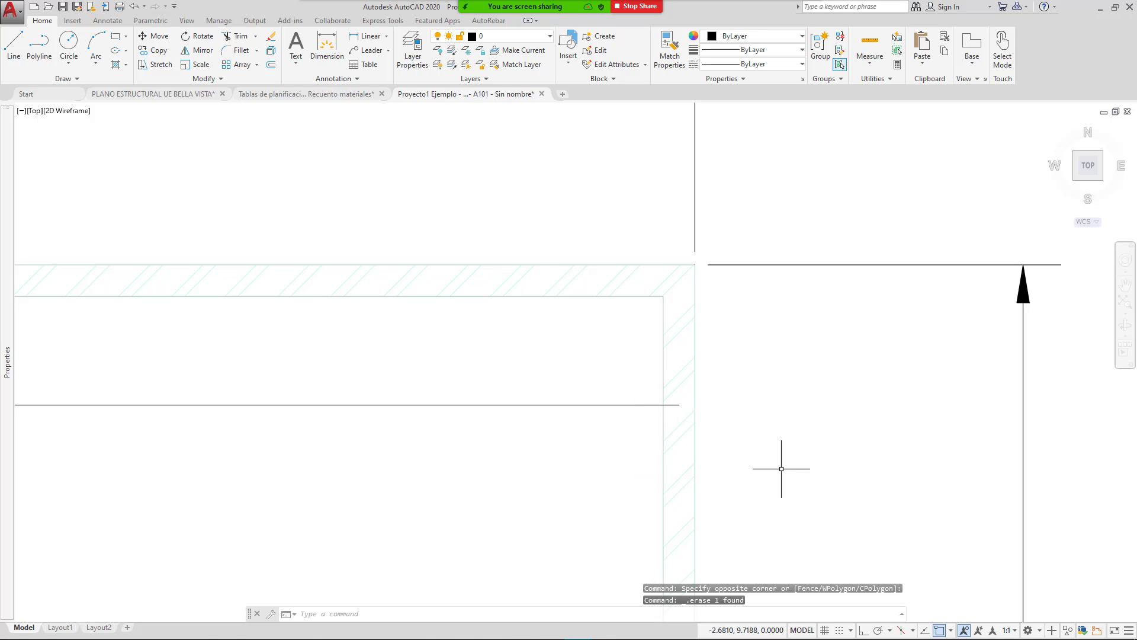
Step: Move the horizontal line up so its left end sits on the outer wall's top corner
scroll(472, 315, down, 4)
scroll(456, 381, down, 3)
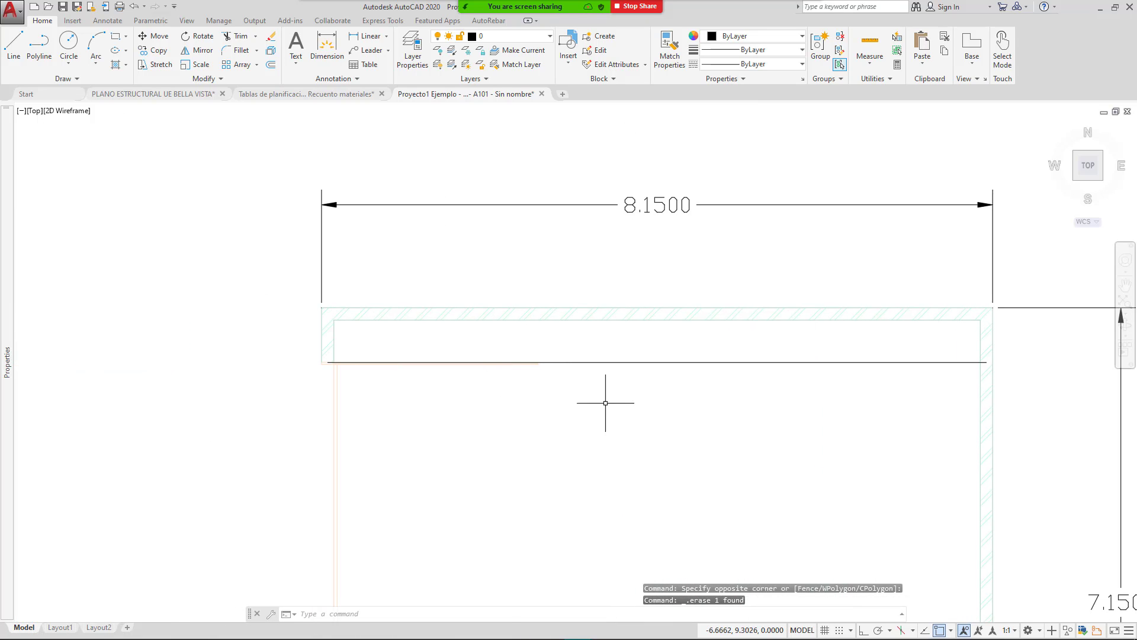
click(510, 385)
click(457, 337)
key(Escape)
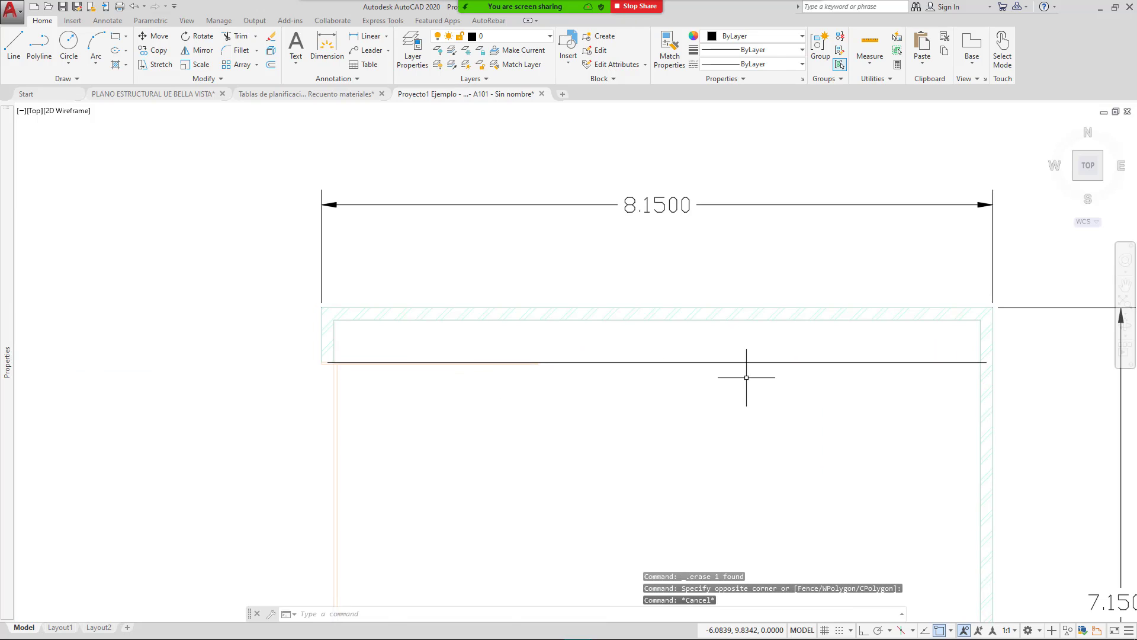
click(799, 387)
click(744, 350)
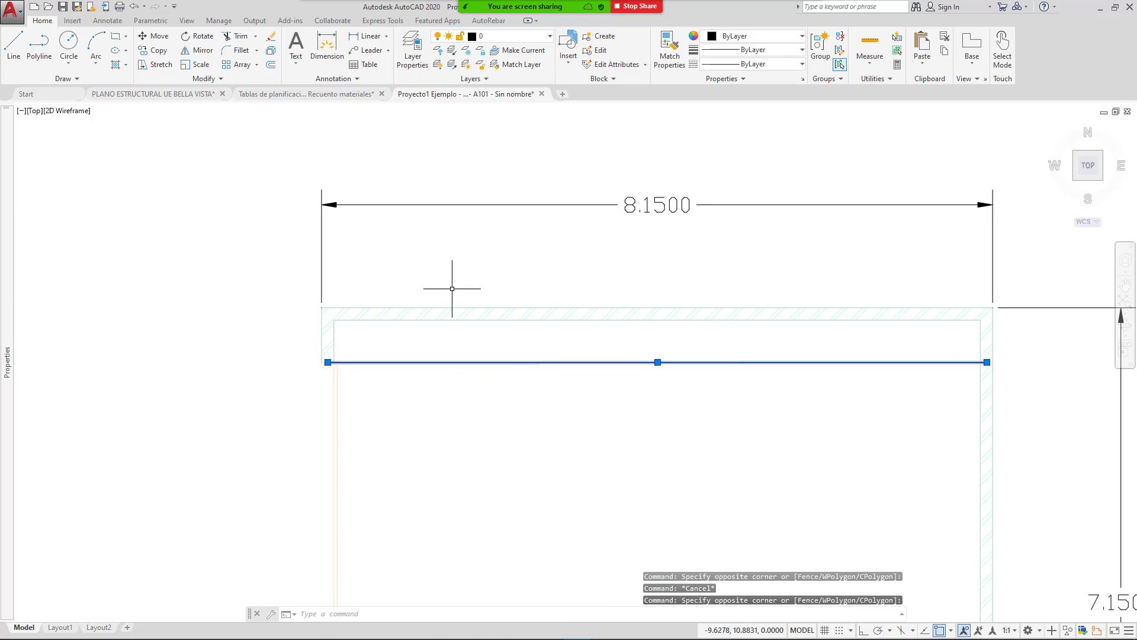
text(M)
key(Return)
scroll(302, 384, up, 4)
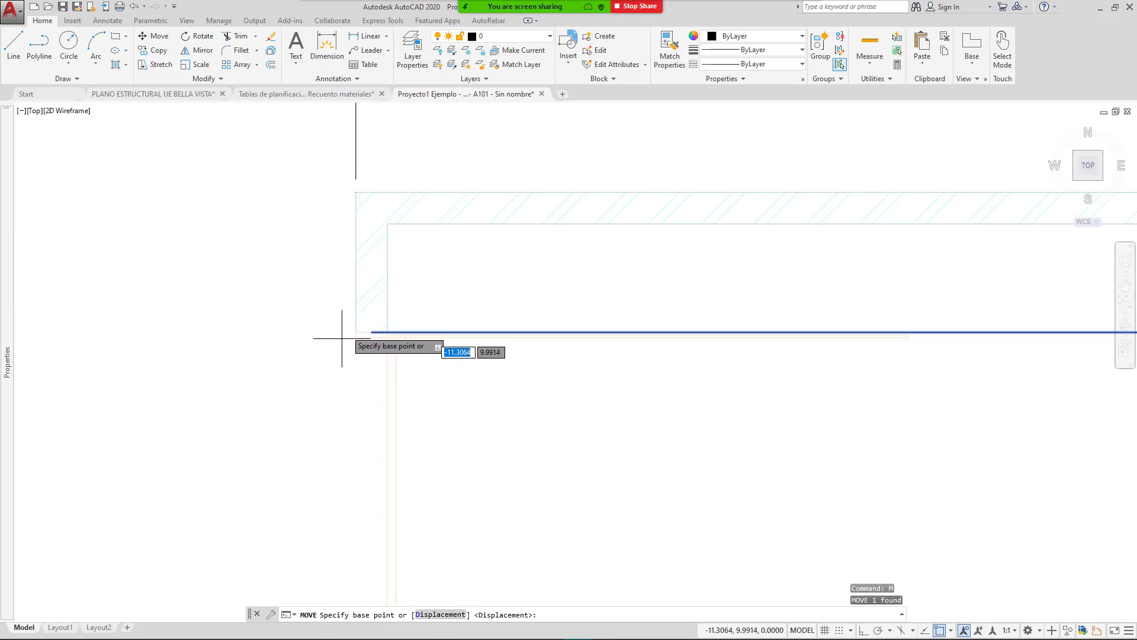
click(355, 323)
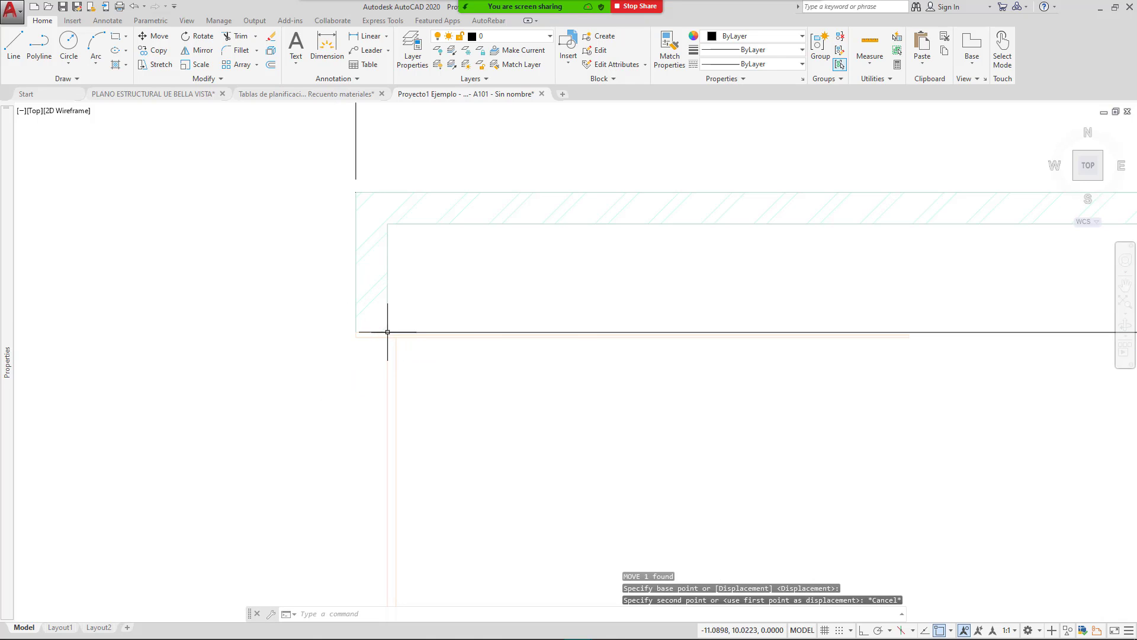
key(Escape)
middle_drag(842, 363, 542, 367)
drag(991, 417, 812, 318)
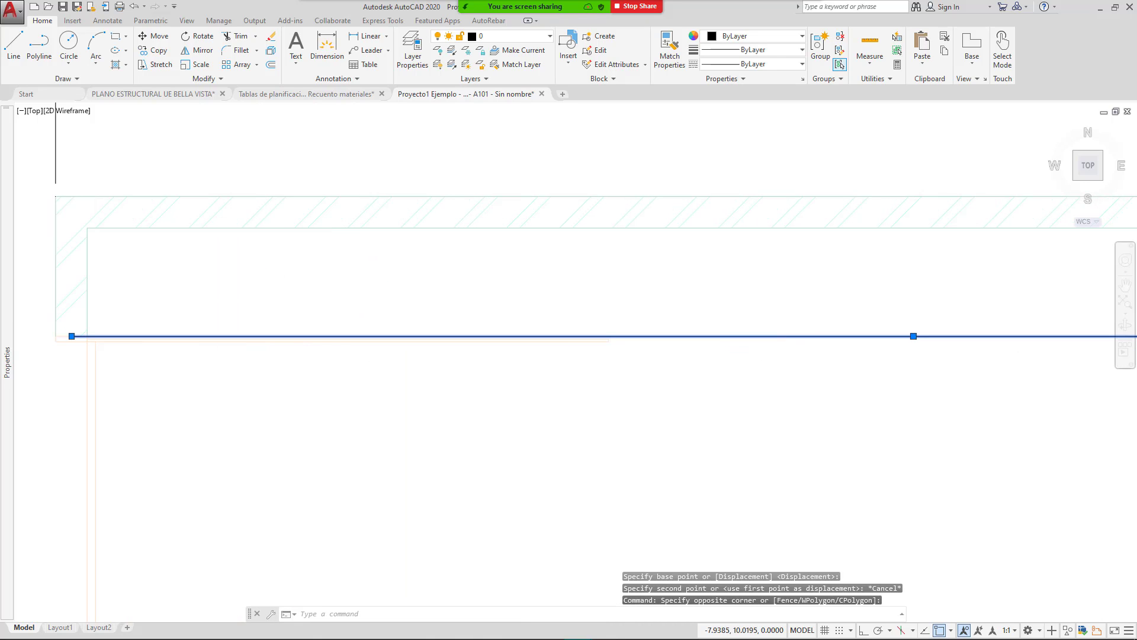
text(m)
key(Return)
middle_drag(182, 399, 407, 368)
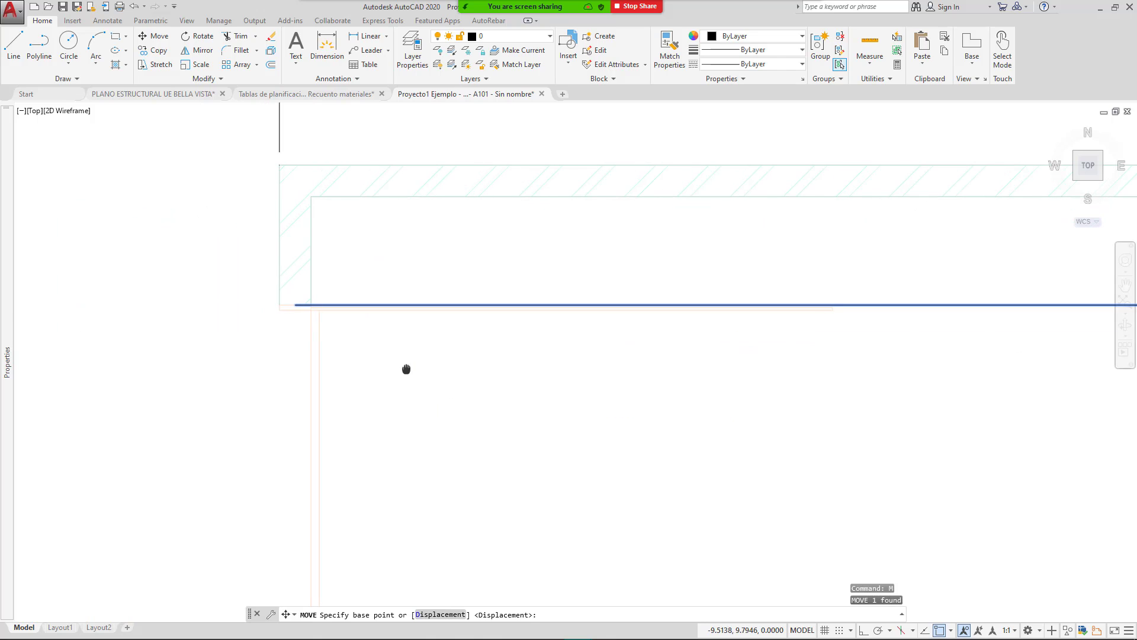
click(280, 304)
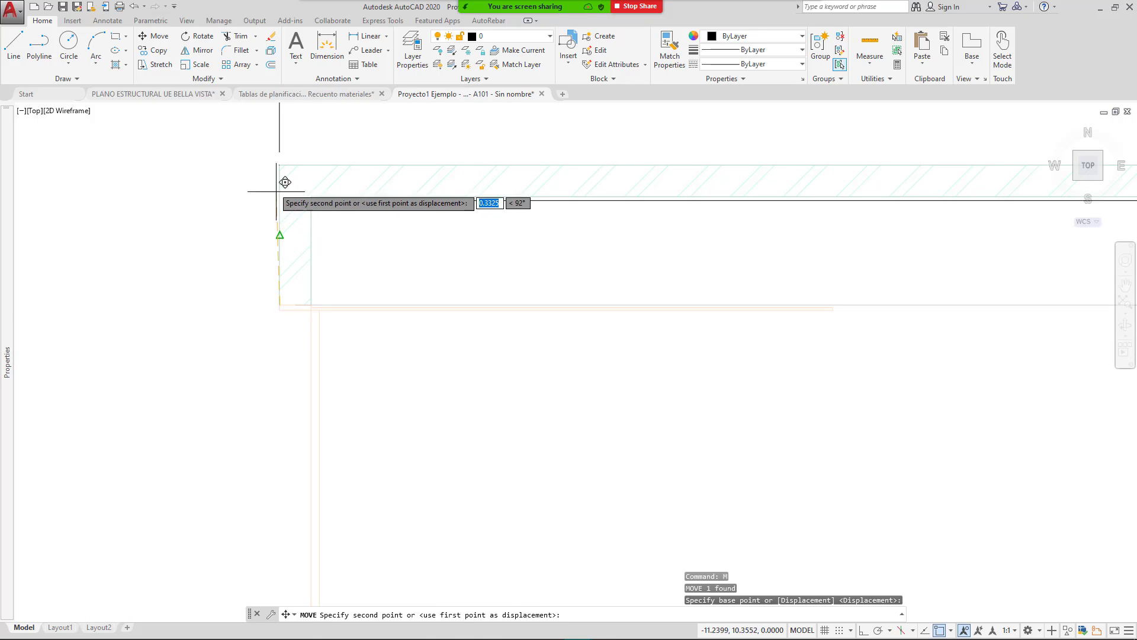
click(279, 164)
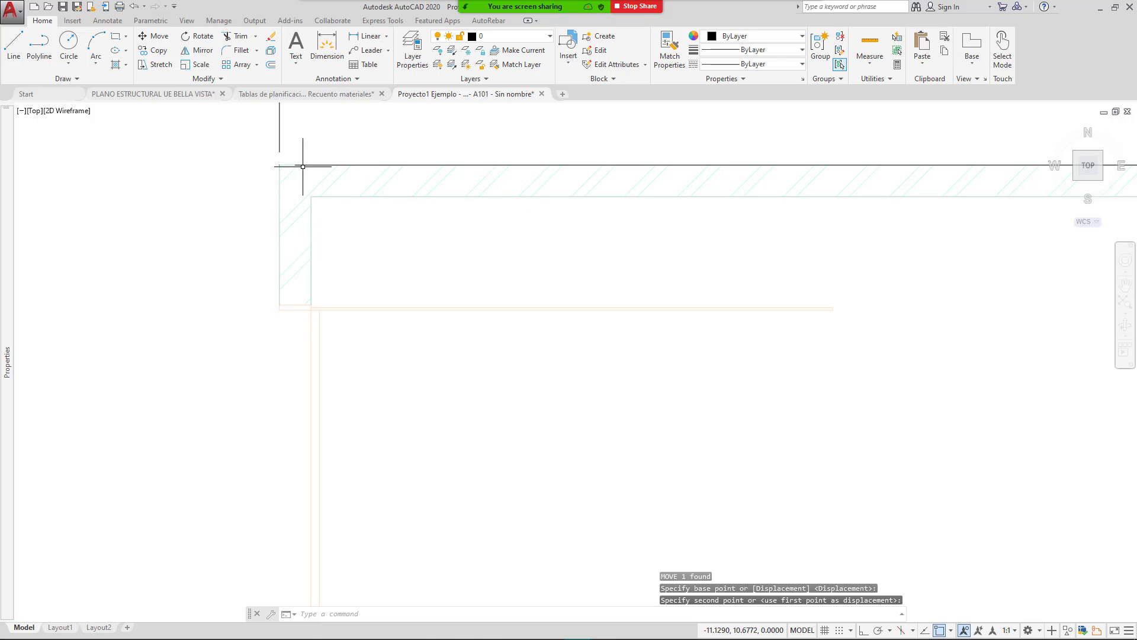
Step: Stretch the width dimension's grip to the outer wall corner so it reads 8.0000
middle_drag(342, 147, 298, 338)
click(284, 295)
click(166, 278)
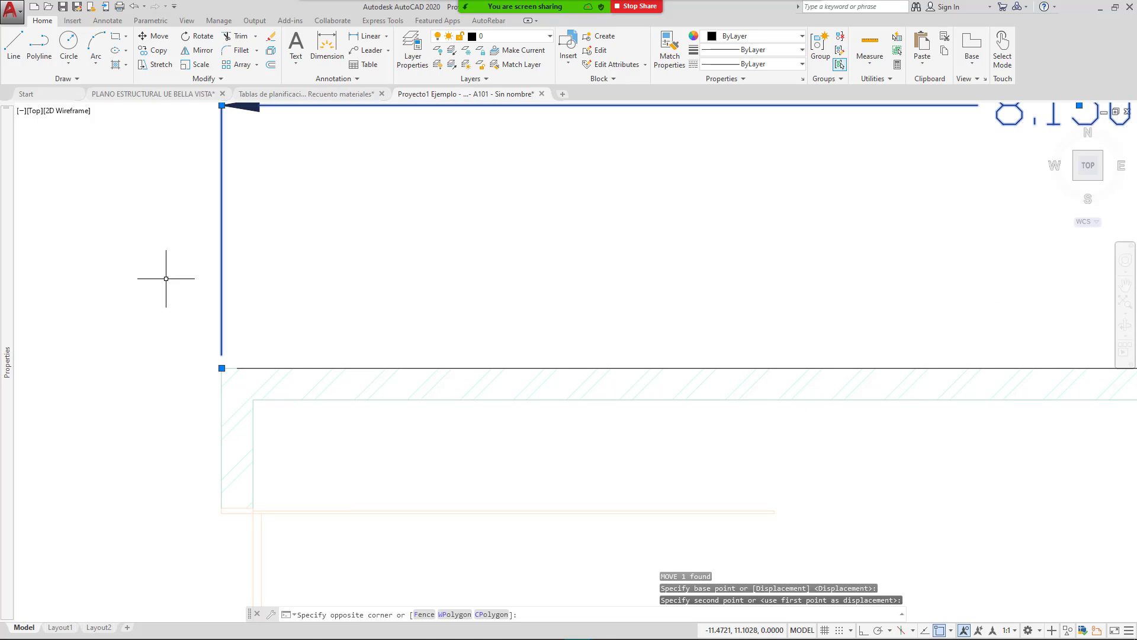
click(222, 368)
scroll(214, 370, down, 1)
scroll(212, 372, down, 1)
scroll(818, 388, up, 3)
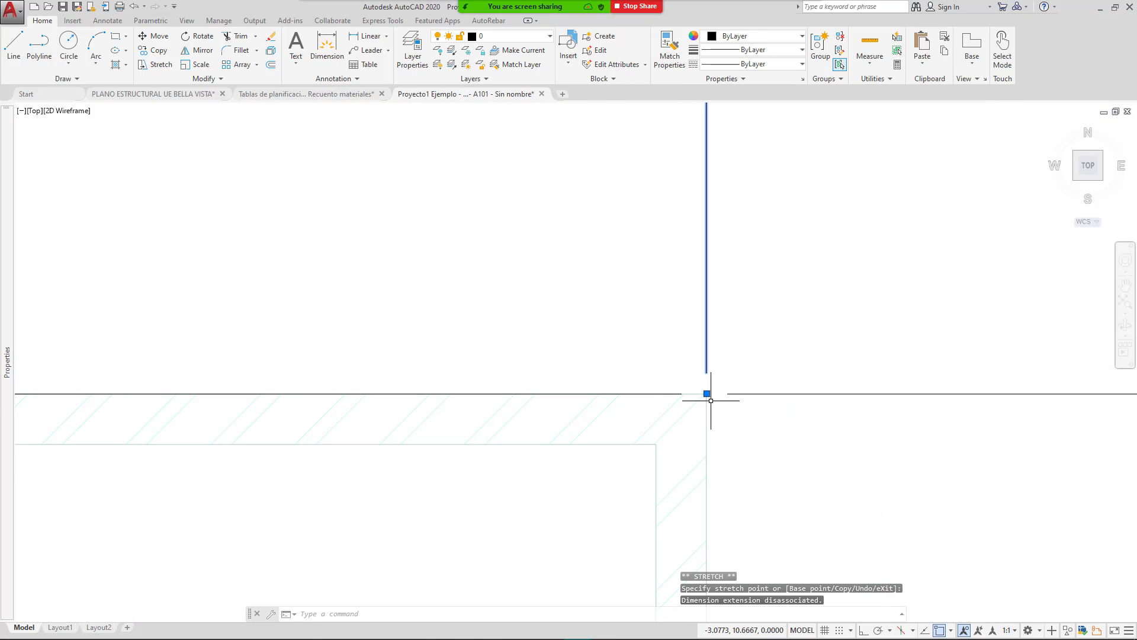
click(706, 392)
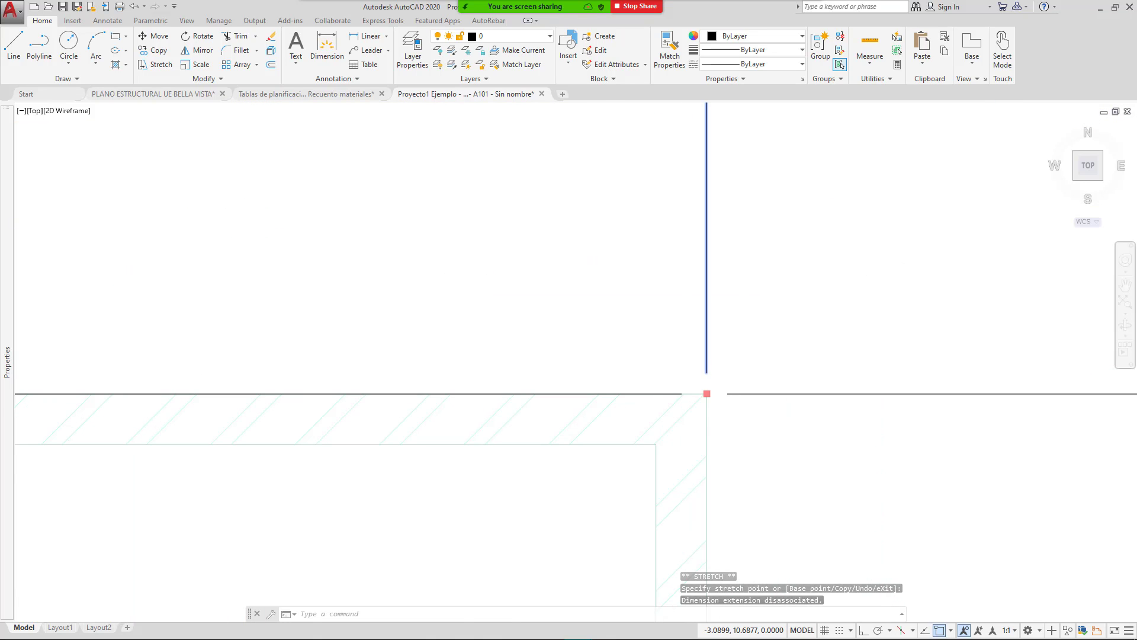
click(681, 393)
scroll(547, 386, down, 3)
key(Escape)
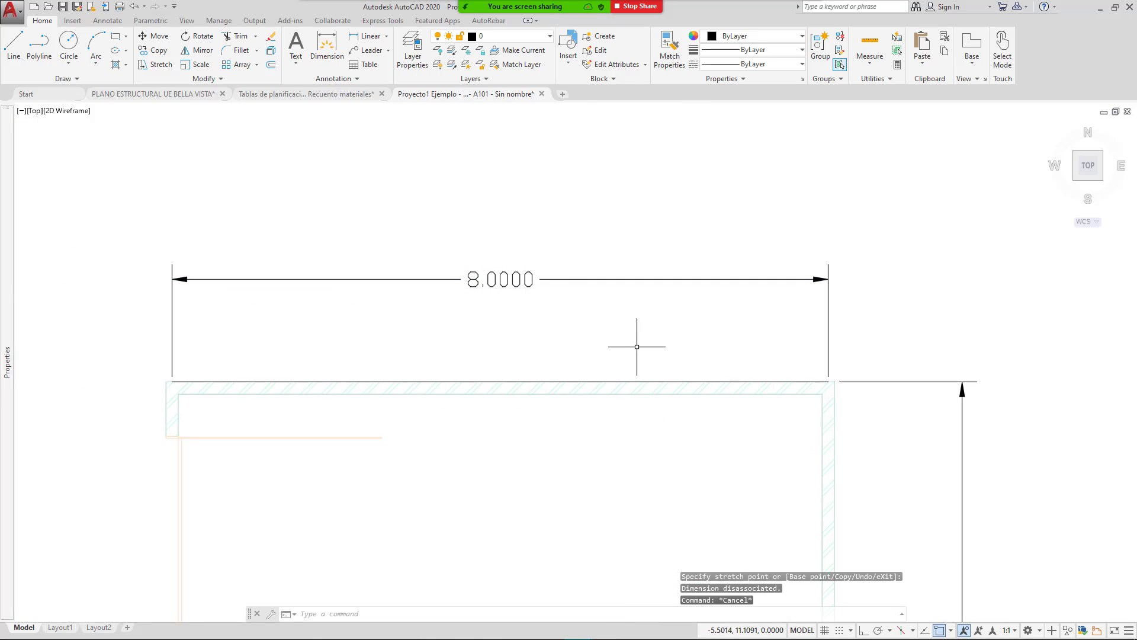
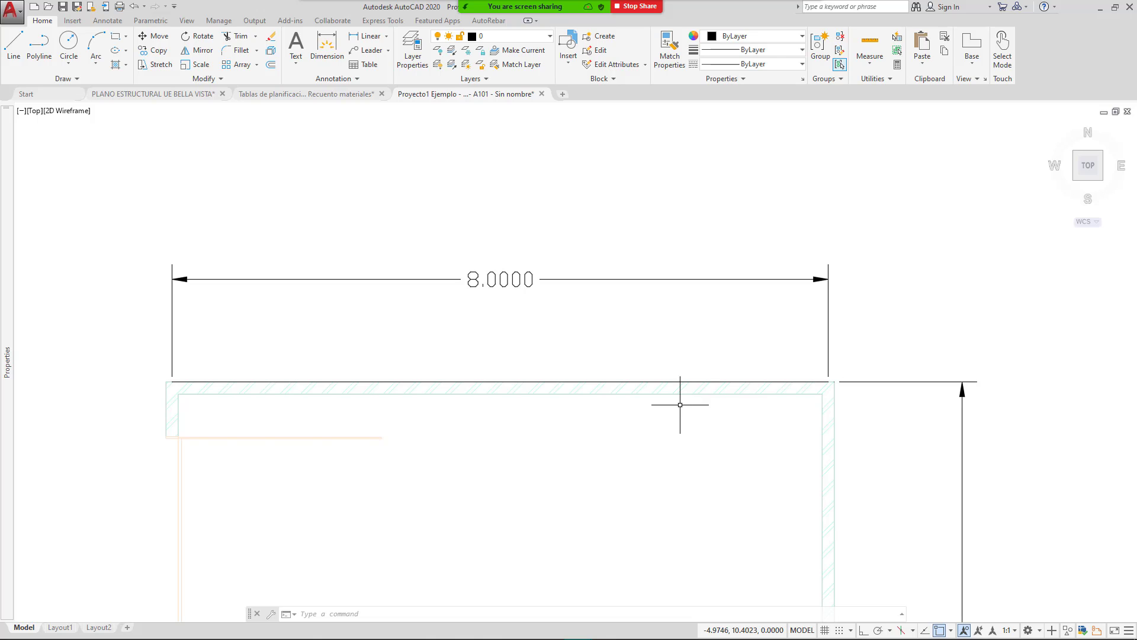
Step: Select the 8.0000 width dimension and stretch its left endpoint to the wall's outer corner
scroll(533, 385, down, 4)
middle_drag(510, 464, 561, 373)
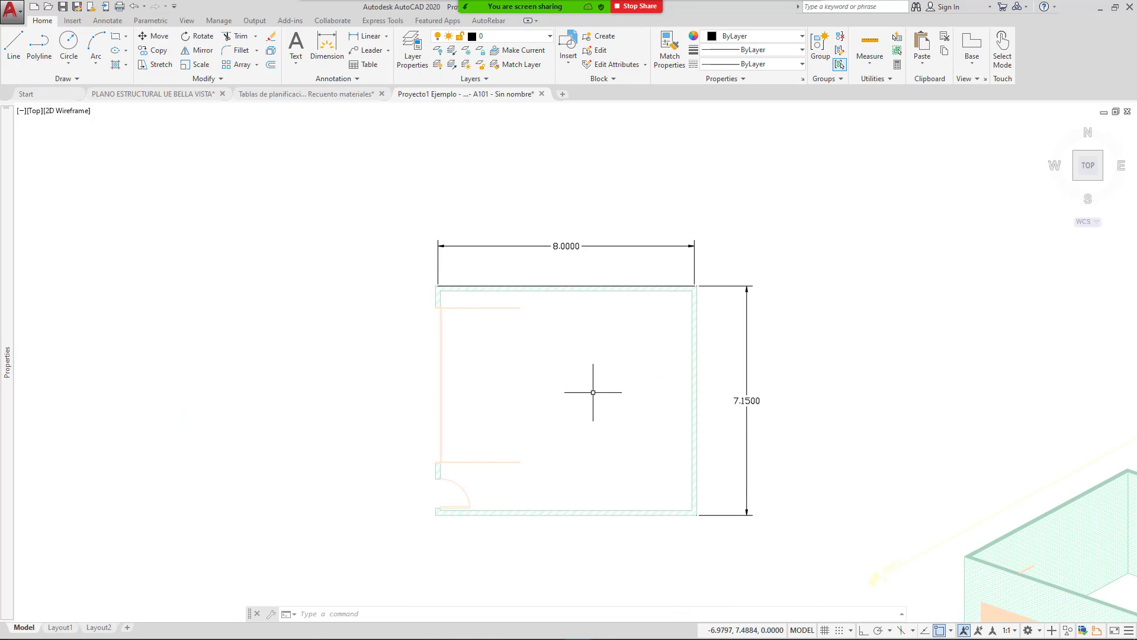
scroll(593, 270, up, 4)
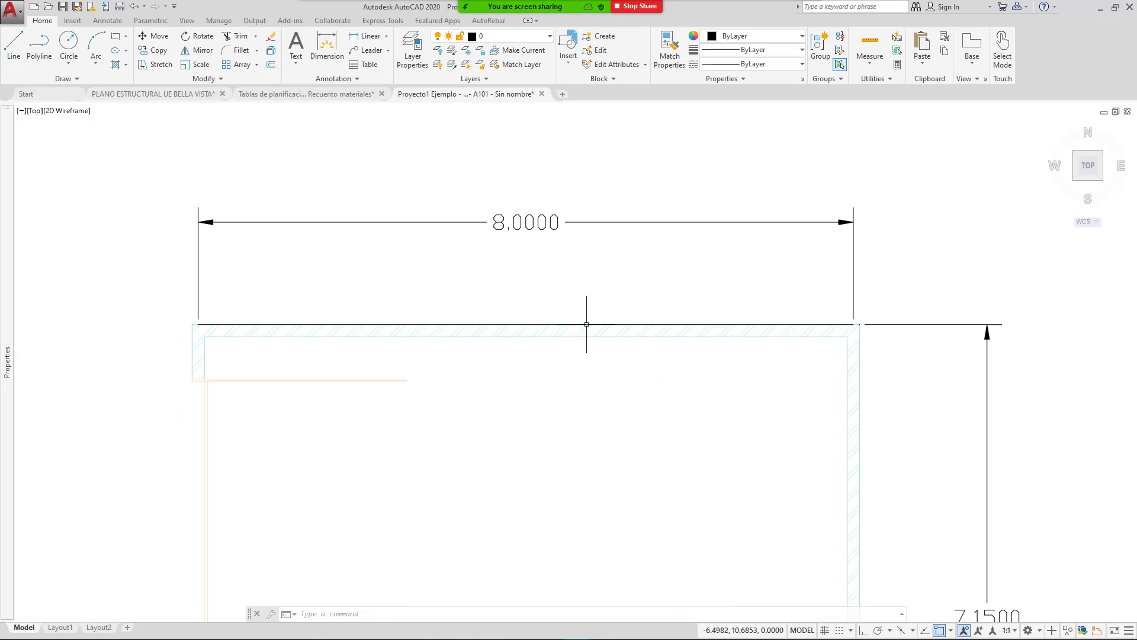
middle_drag(322, 356, 436, 363)
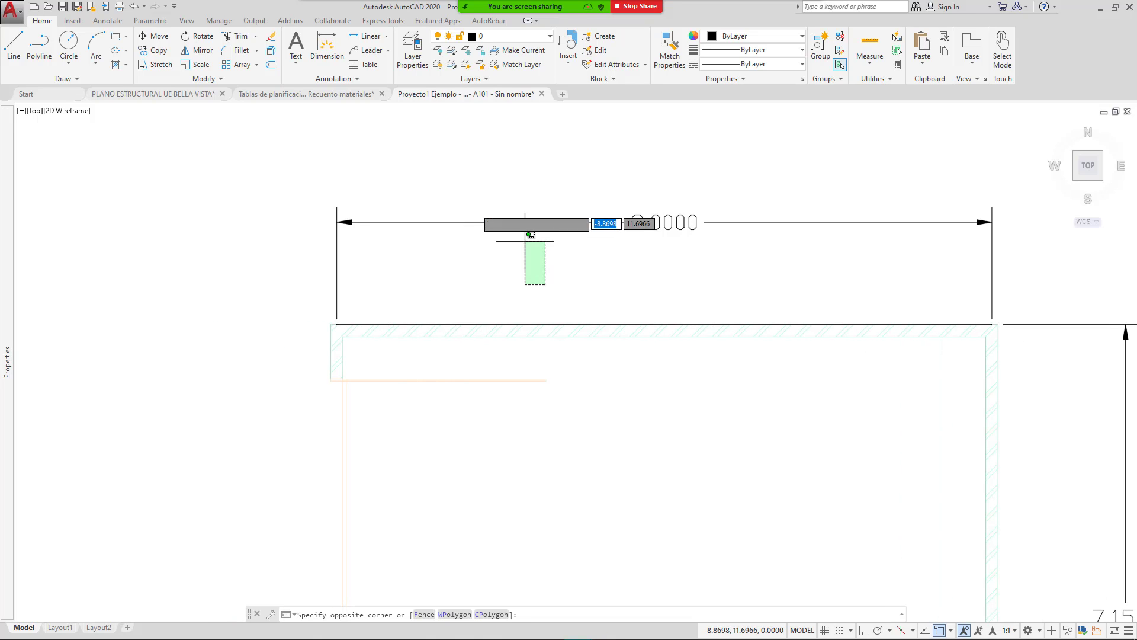
click(518, 223)
click(456, 201)
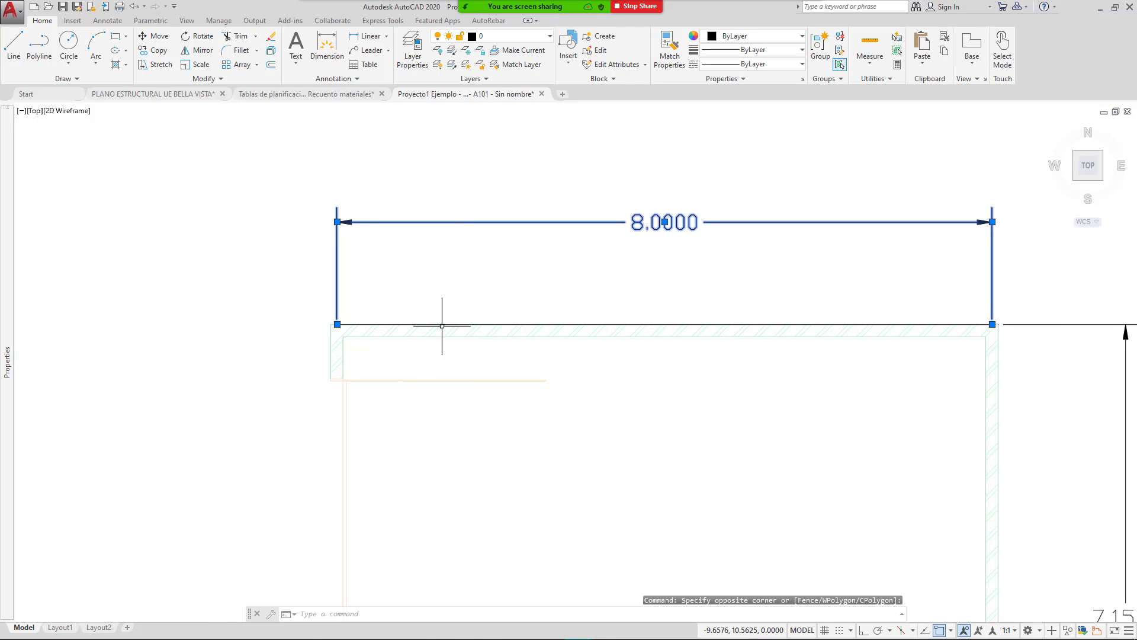
scroll(330, 324, up, 4)
click(323, 318)
click(304, 318)
Step: Stretch the dimension's right endpoint to the outer wall edge so it reads 8.1500
scroll(284, 344, down, 5)
scroll(682, 355, up, 5)
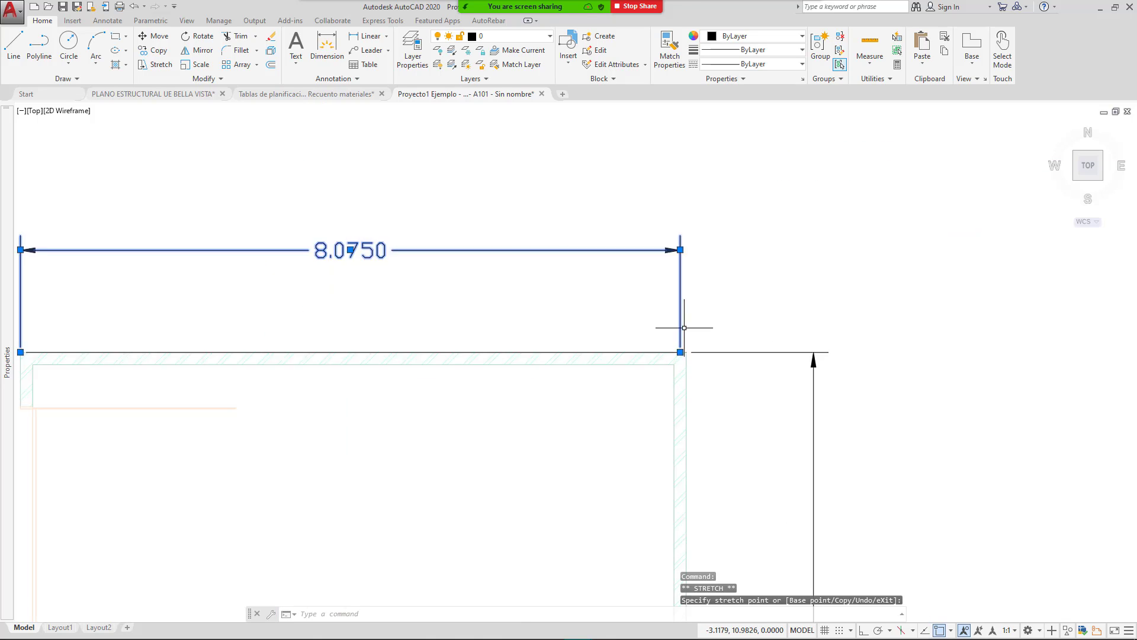
click(680, 365)
click(695, 365)
scroll(586, 379, down, 5)
key(Escape)
middle_drag(470, 402, 439, 347)
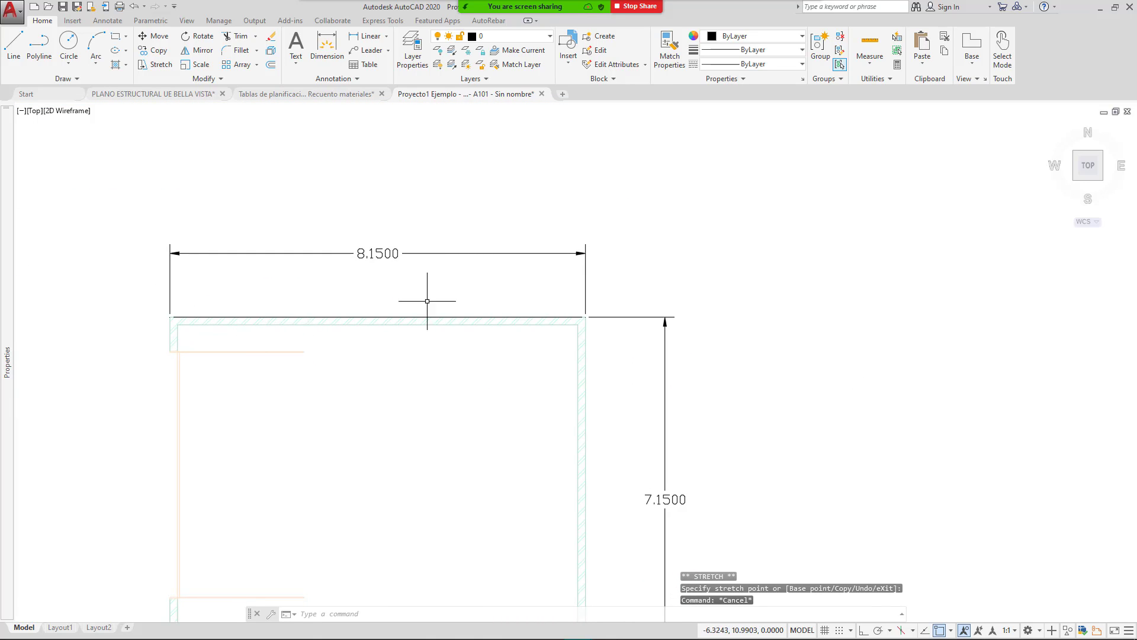
scroll(381, 310, down, 4)
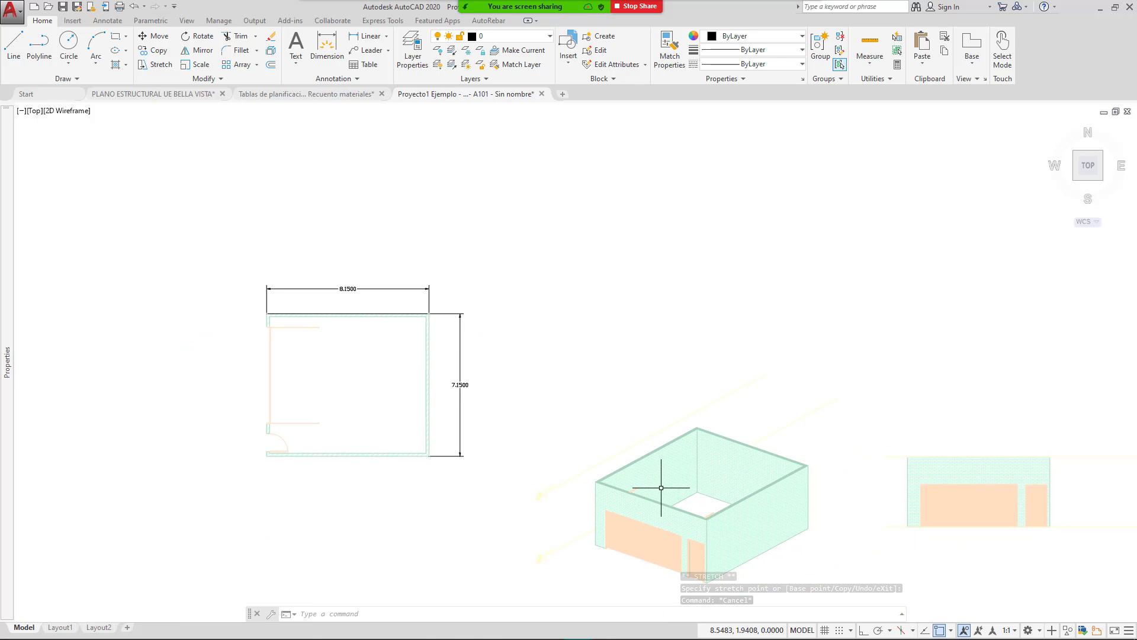
scroll(731, 411, up, 6)
Step: Dimension the elevation wall from top to bottom corner, placing the 3.5000 linear dimension on its left
click(368, 35)
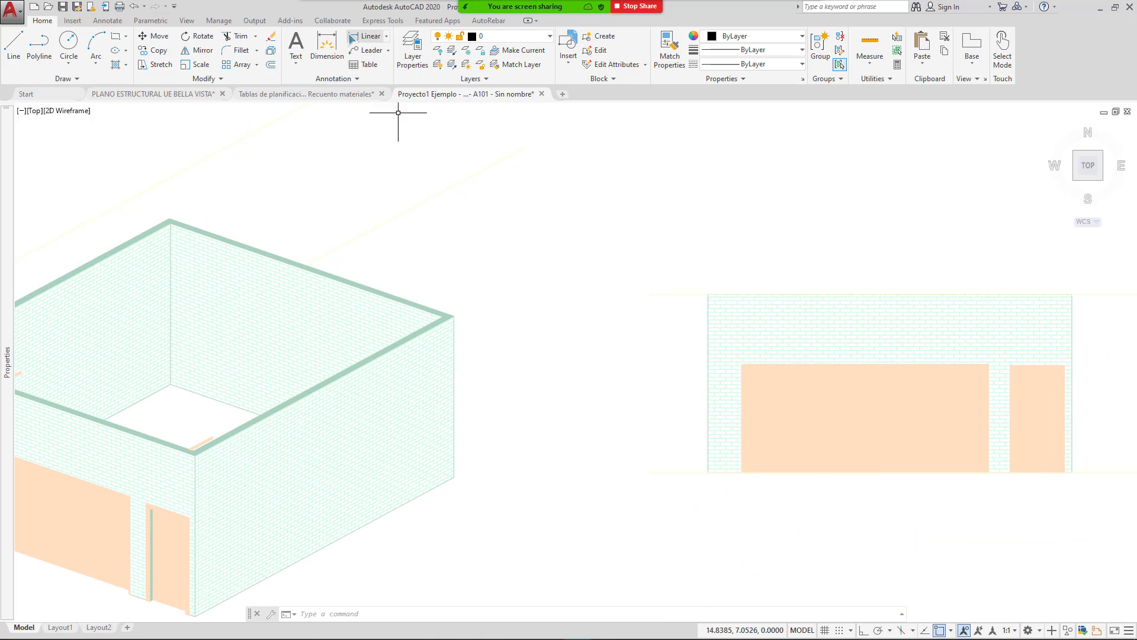
click(708, 294)
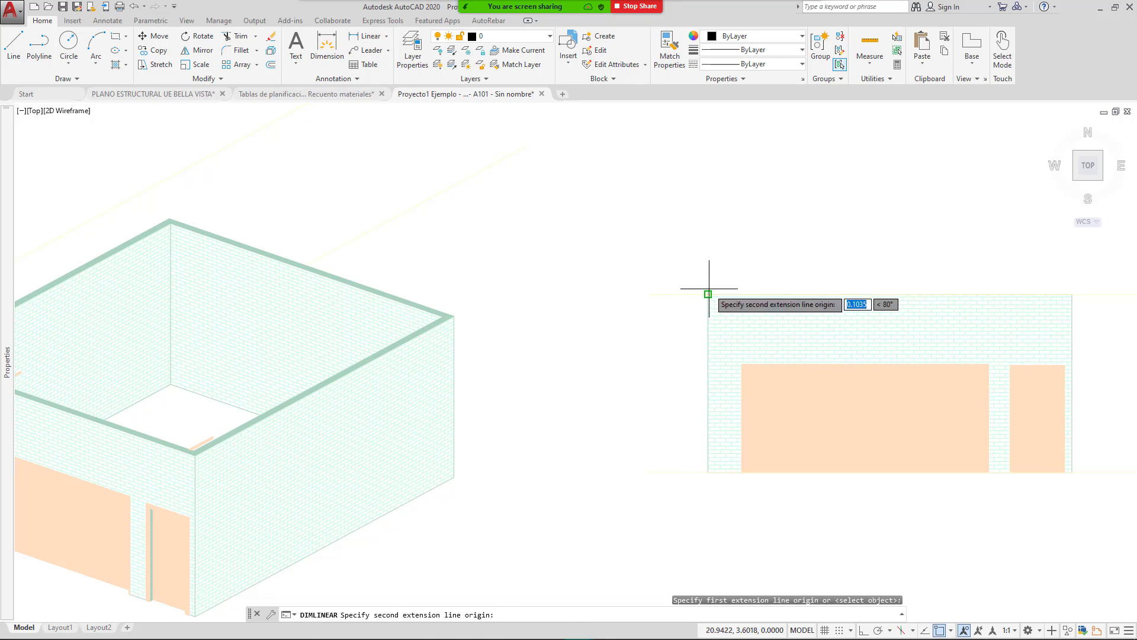
click(708, 472)
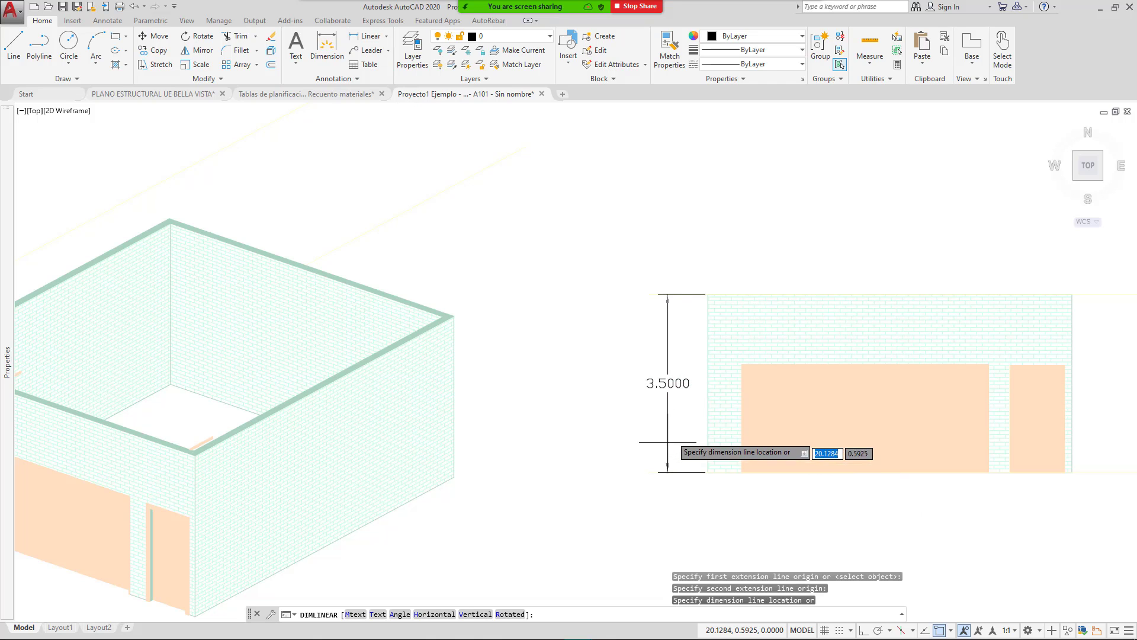
click(666, 453)
scroll(685, 422, down, 4)
middle_drag(393, 396, 524, 391)
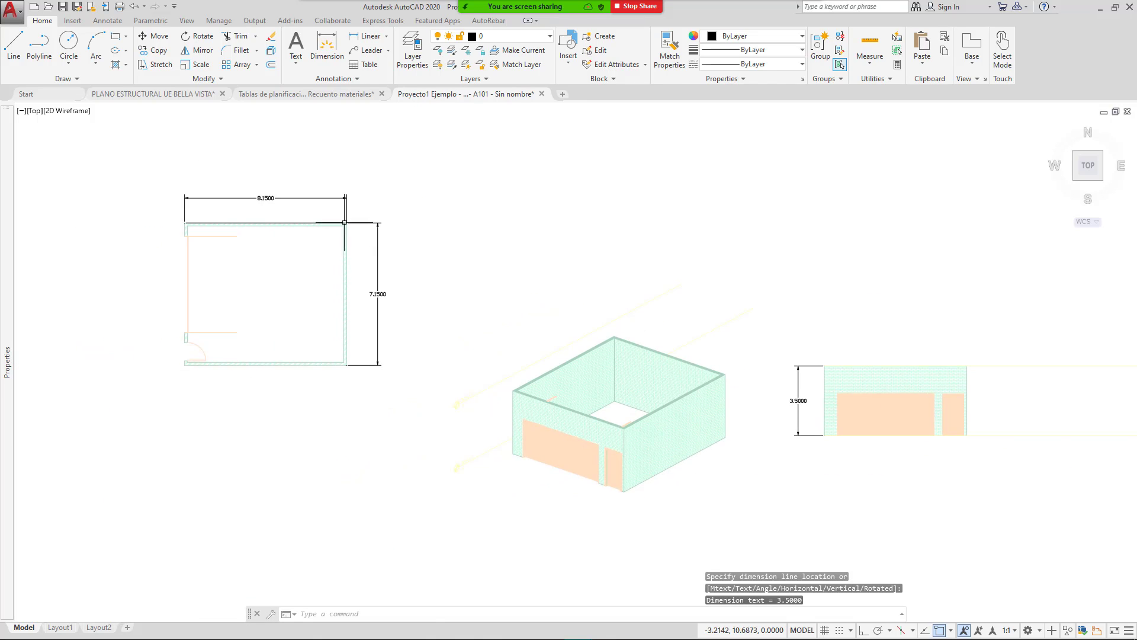
scroll(285, 190, up, 2)
middle_drag(408, 295, 443, 262)
scroll(441, 256, down, 1)
mouse_move(532, 281)
middle_down()
mouse_move(471, 291)
mouse_move(350, 273)
middle_up()
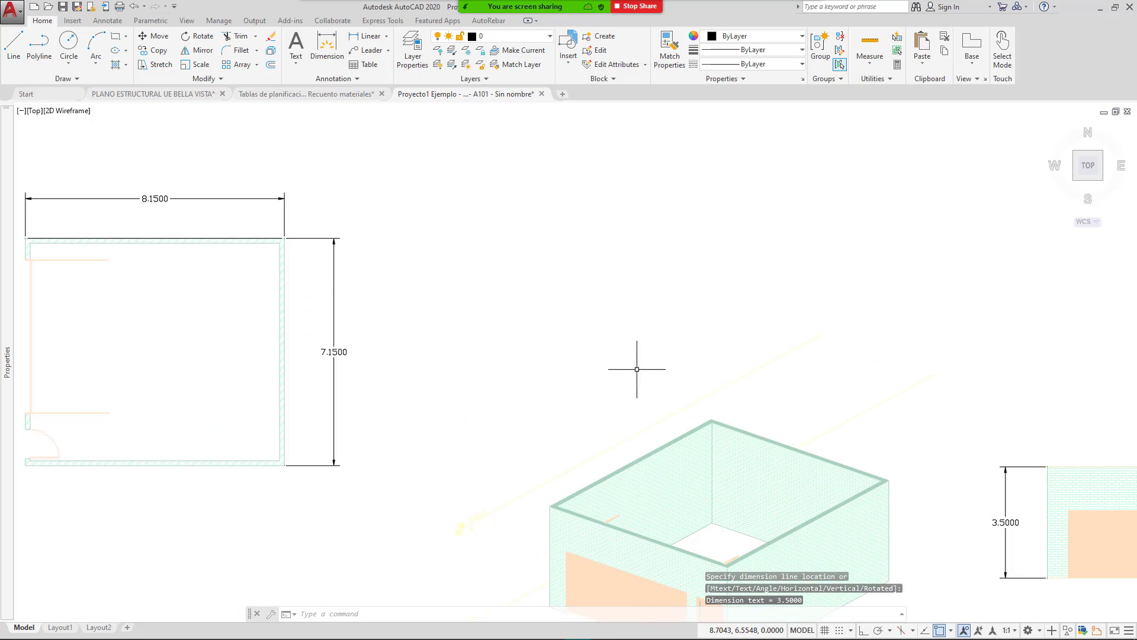
middle_drag(659, 369, 626, 361)
middle_drag(464, 371, 546, 349)
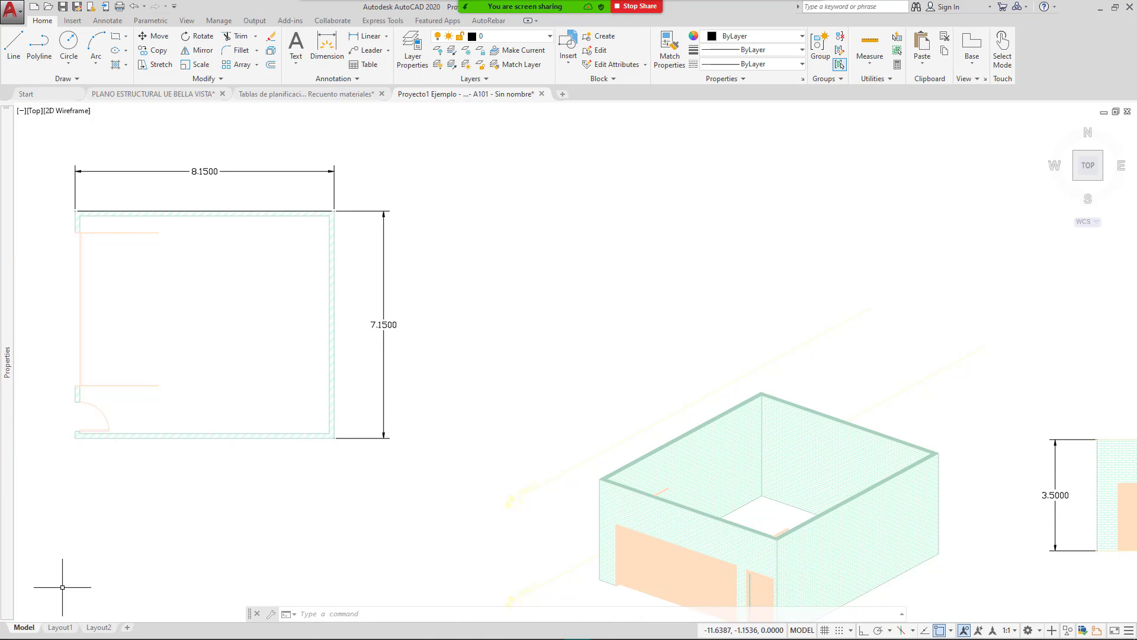
Step: Launch Calculator, compute 8.15 × 3.5 = 28.525 for the wall area, then minimize it
click(13, 631)
text(CAlculadora)
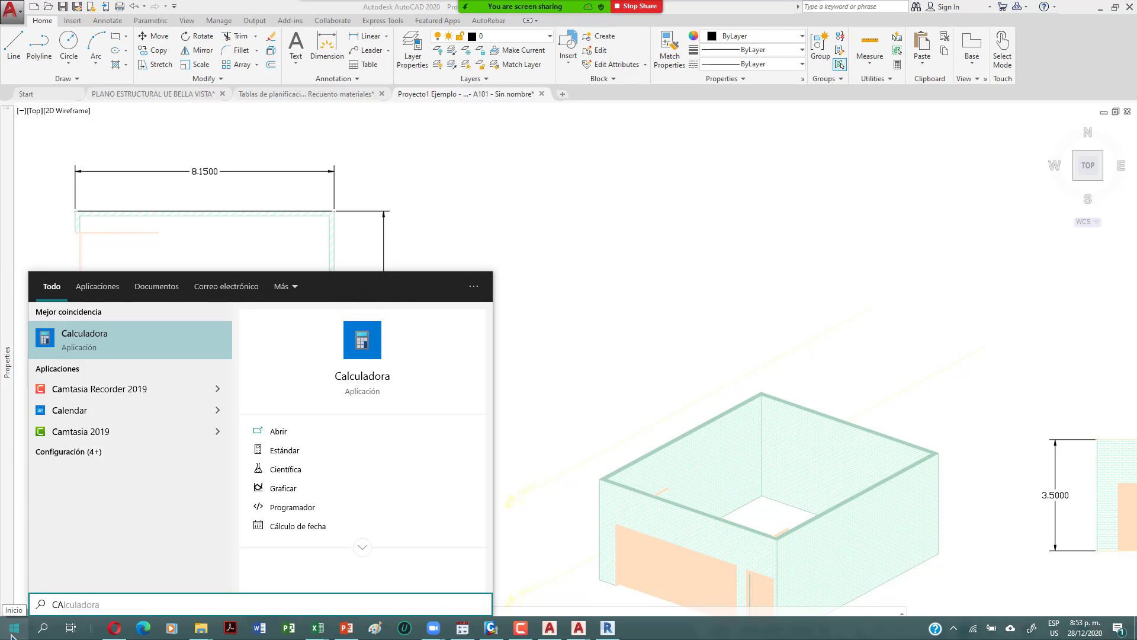
key(Return)
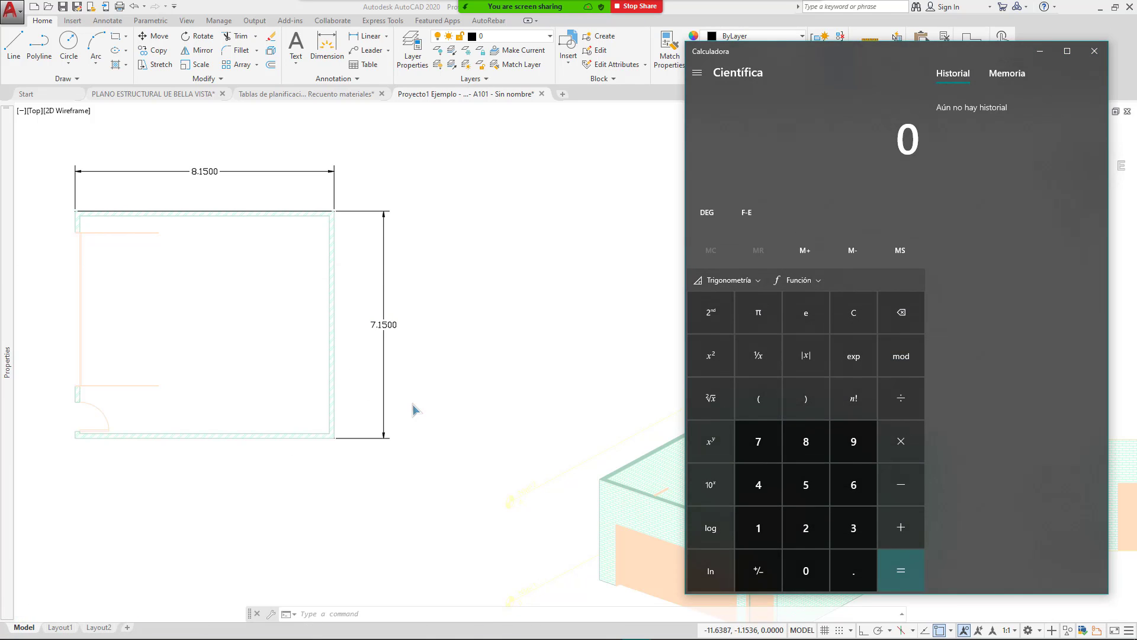
text(8.1)
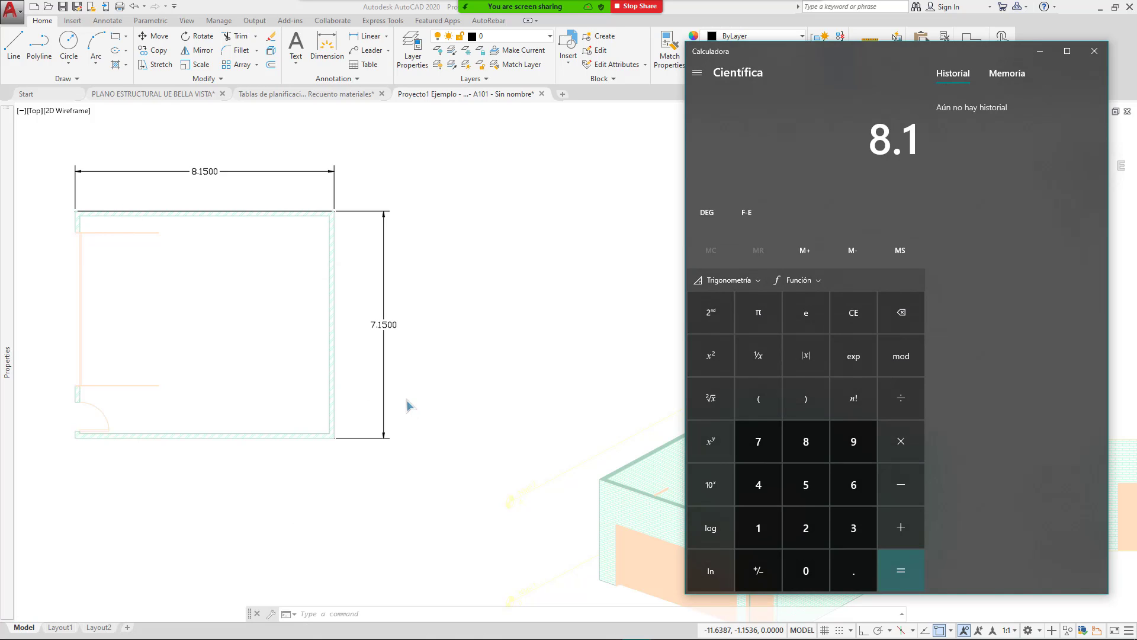
text(5*3.5)
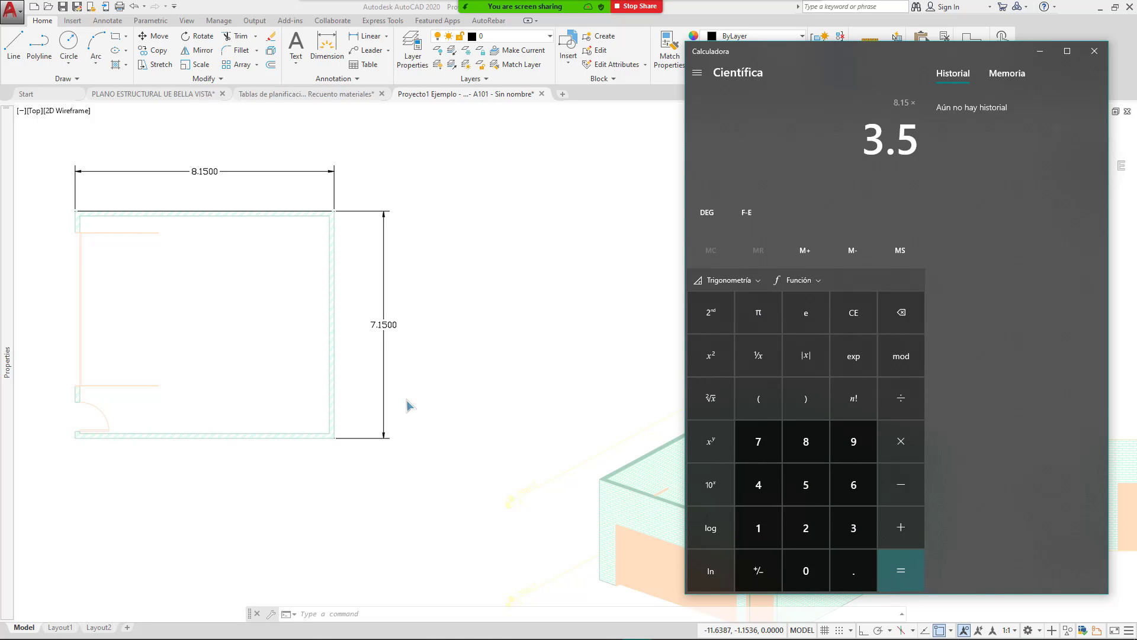
key(Return)
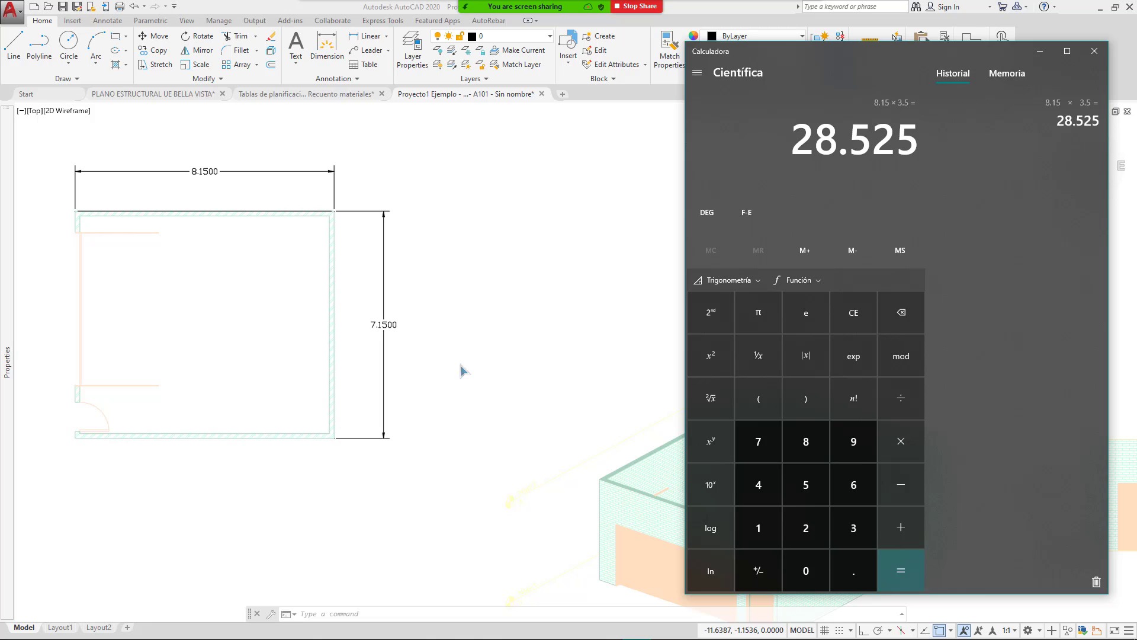
click(1038, 55)
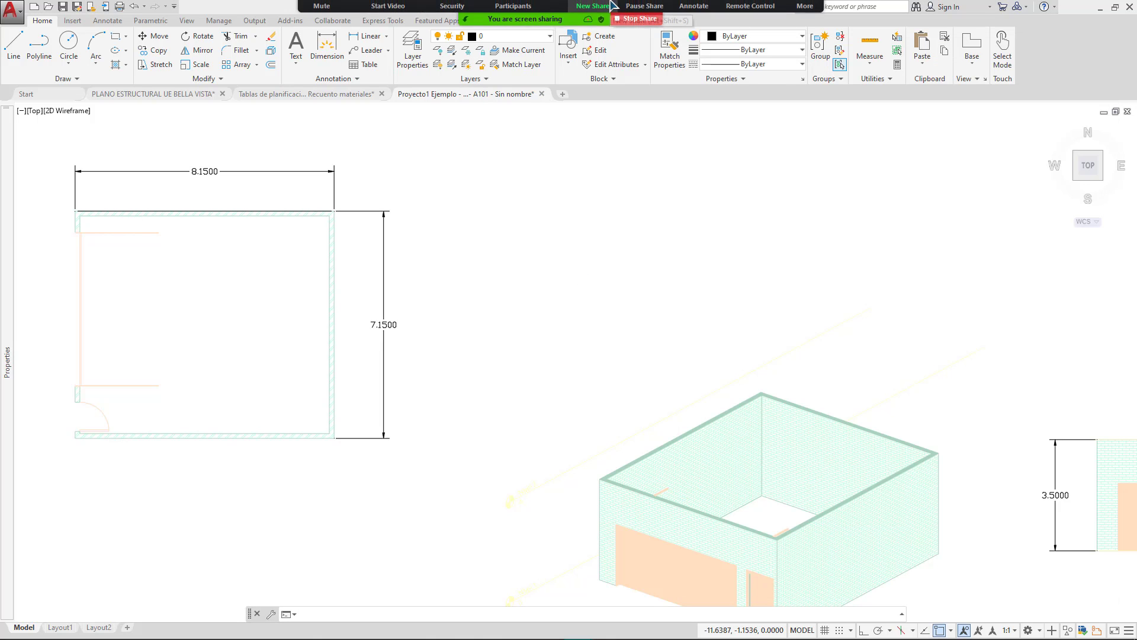
Step: Switch to Revit and open 'Tabla de planificación de muros', showing wall areas 29, 24, 29 and 12 m²
click(598, 9)
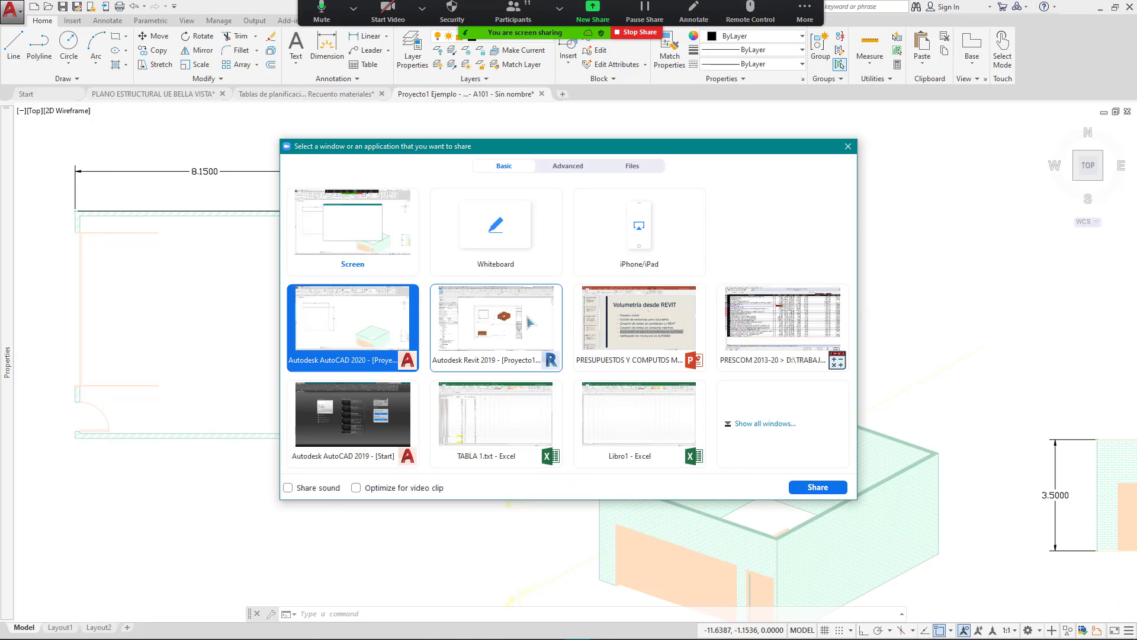
double_click(529, 322)
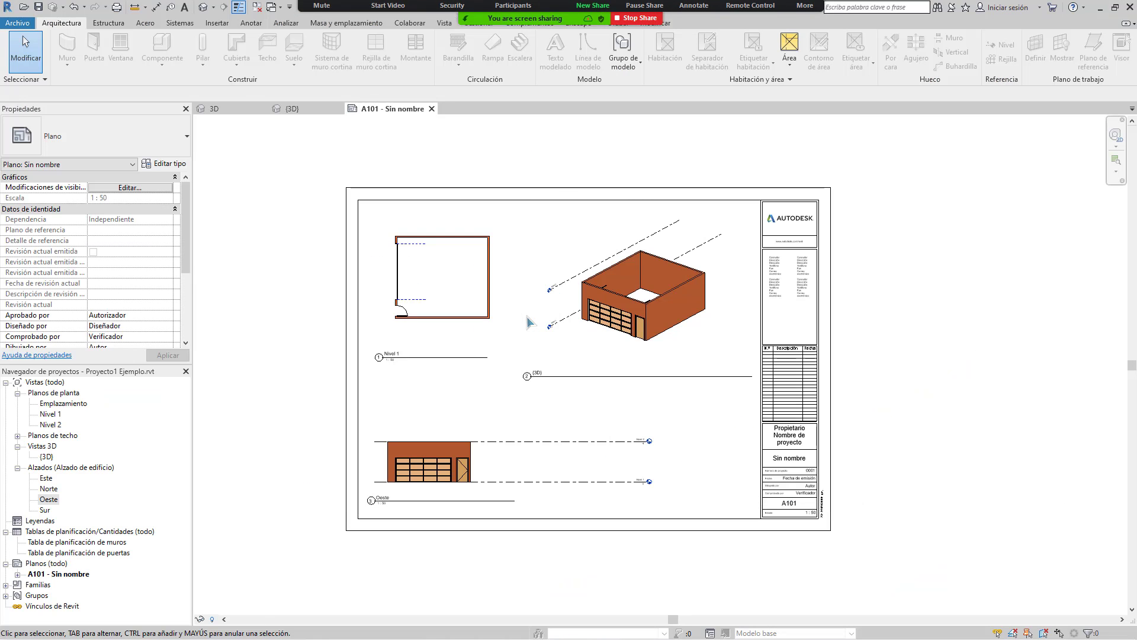
click(59, 543)
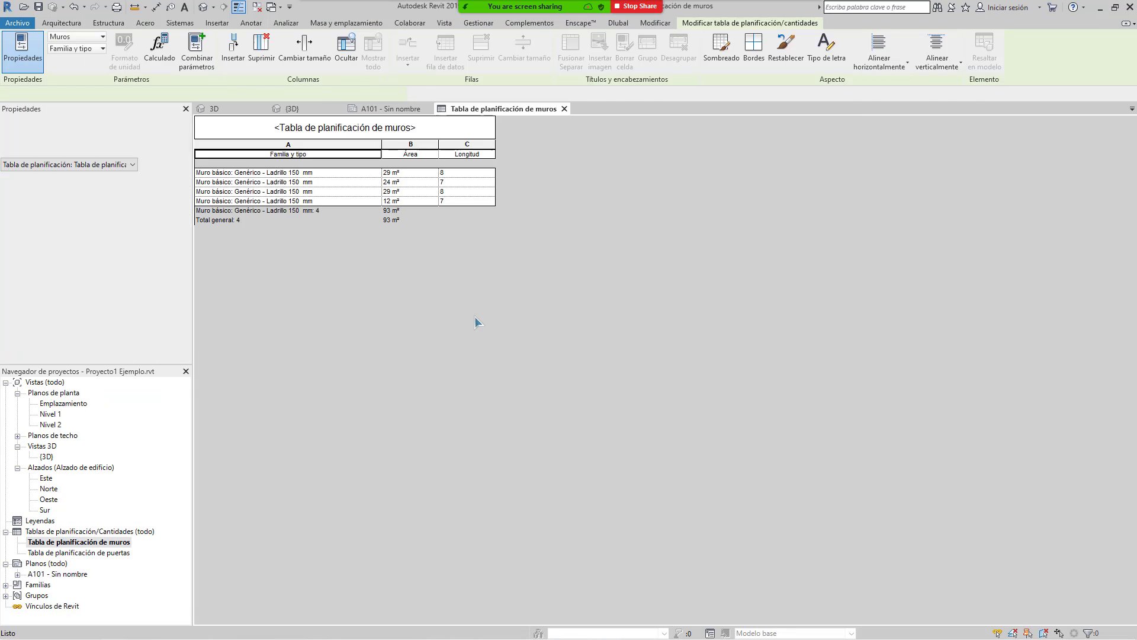
click(418, 184)
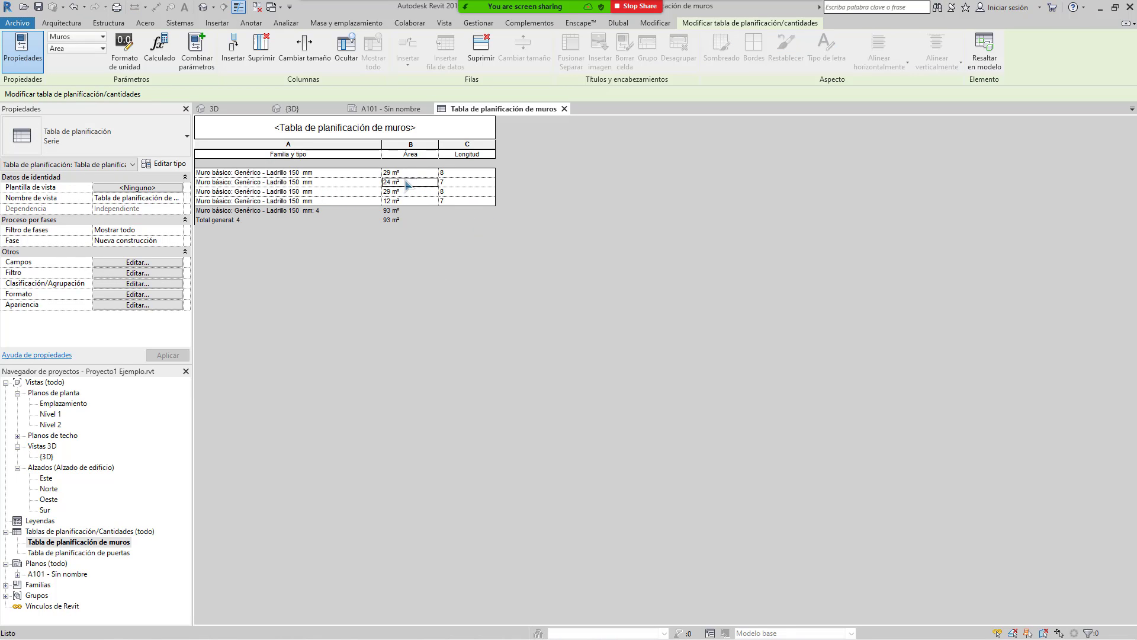
click(306, 175)
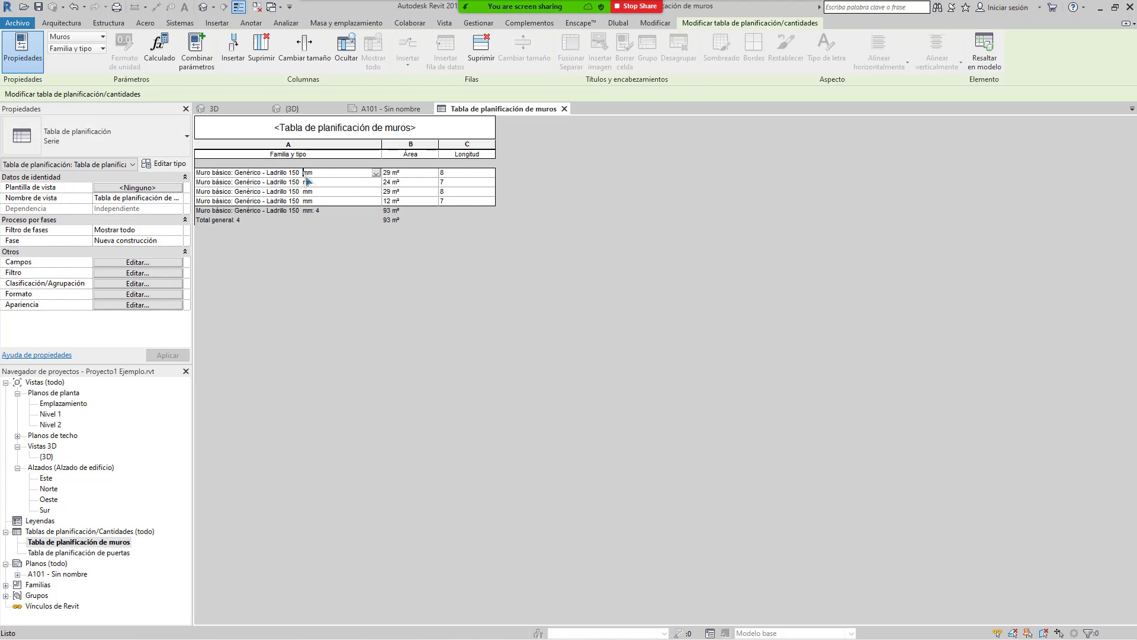
click(412, 175)
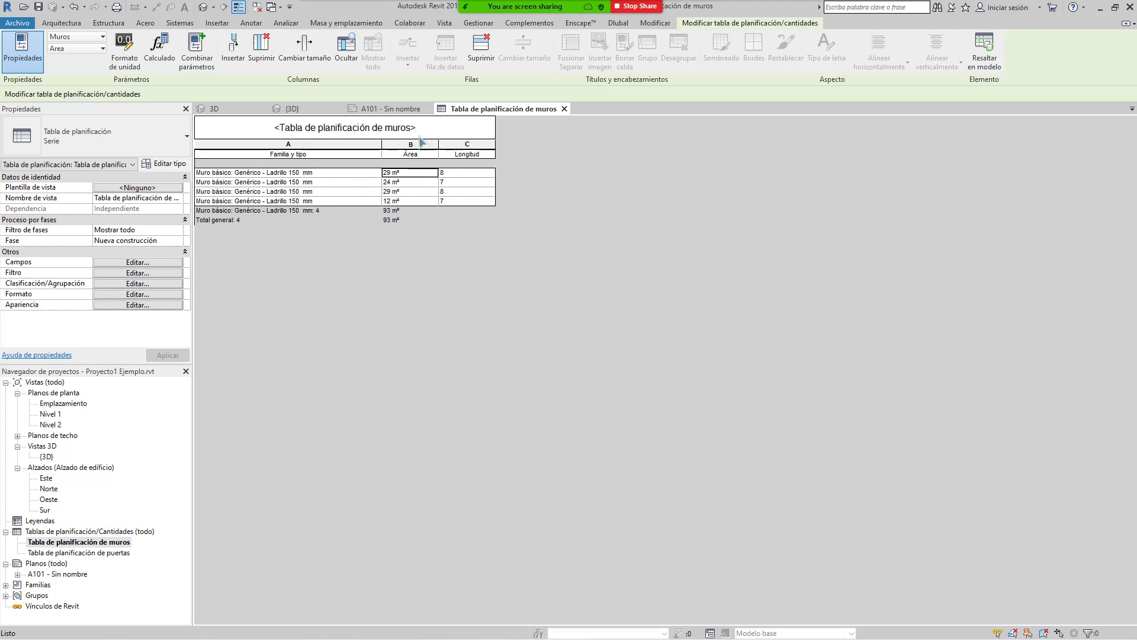
Step: Format the Área field with 3 decimal places instead of project settings, so areas read 28.525, 23.975, 28.525, 11.809
click(157, 266)
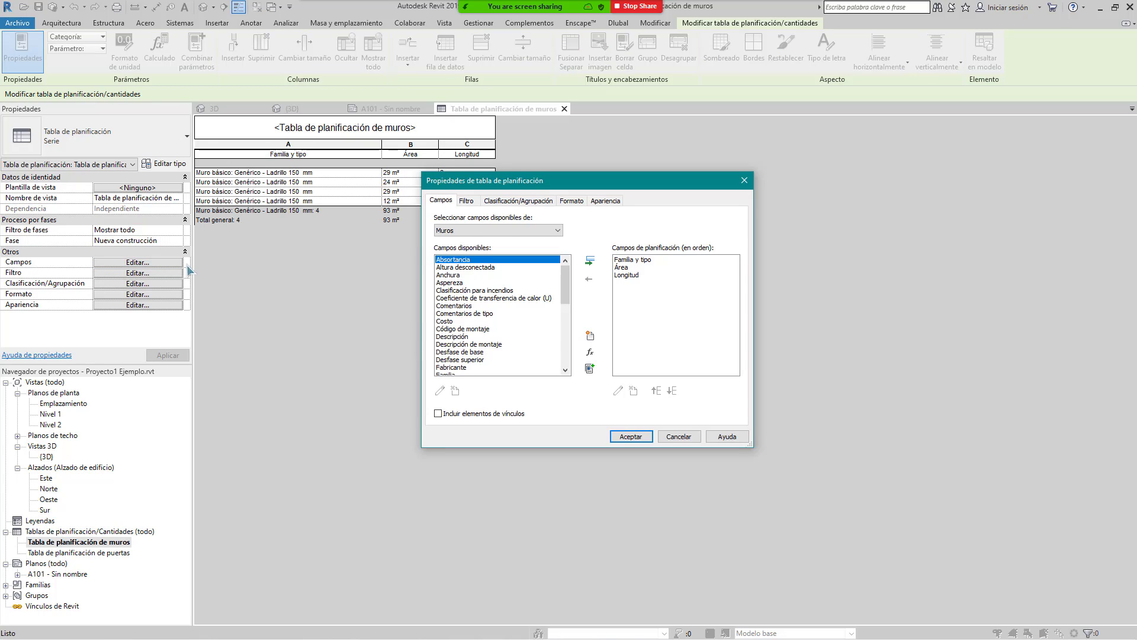
click(471, 202)
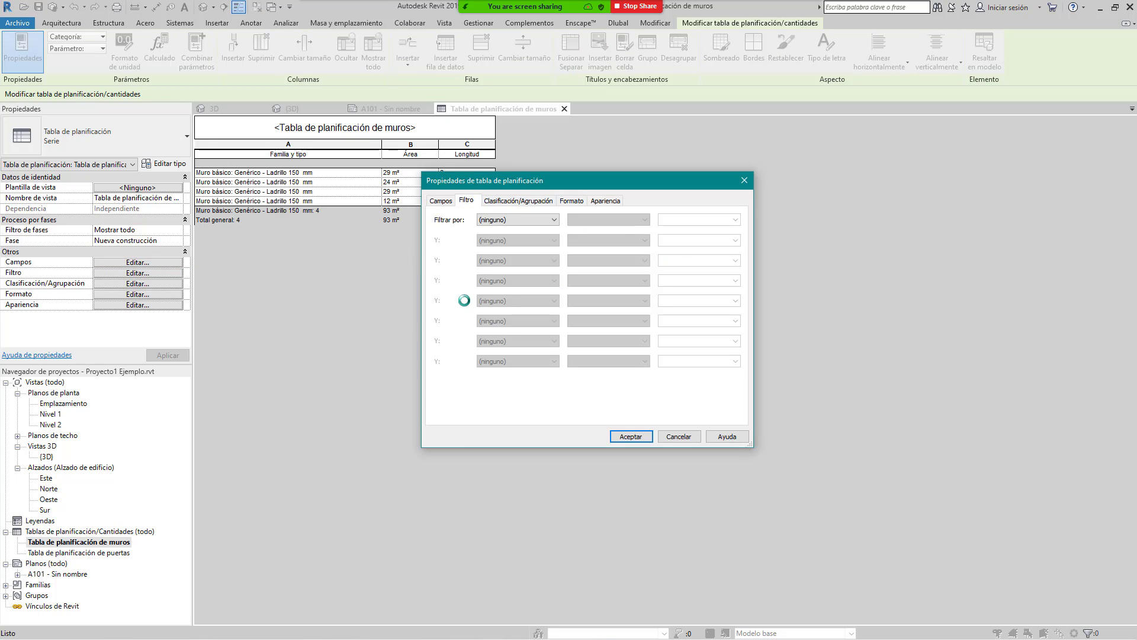
click(573, 200)
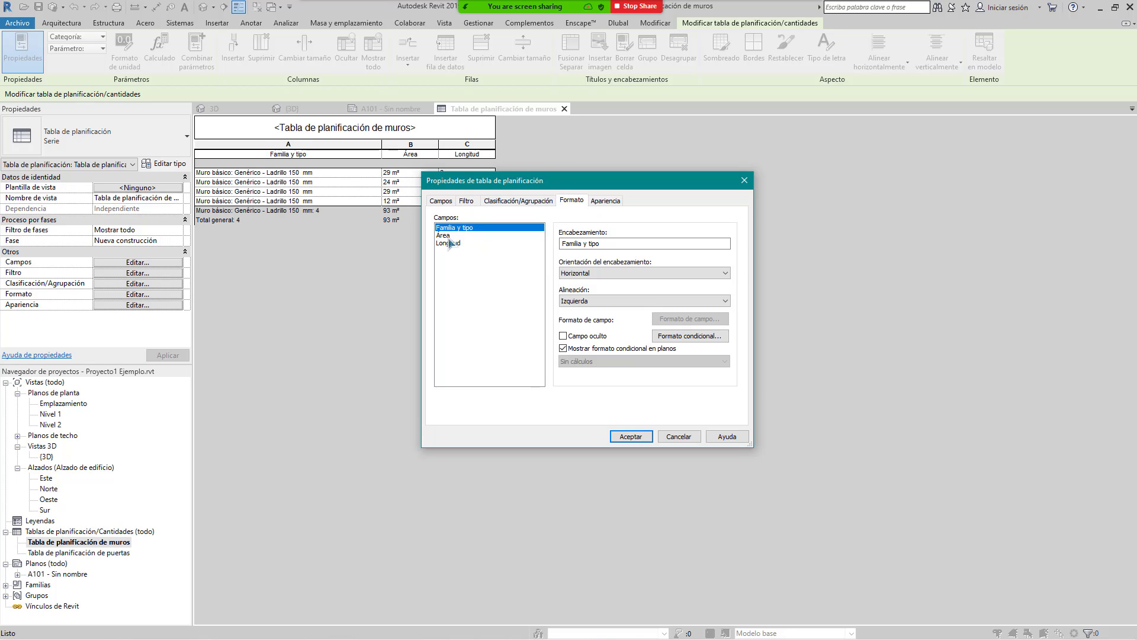
click(449, 235)
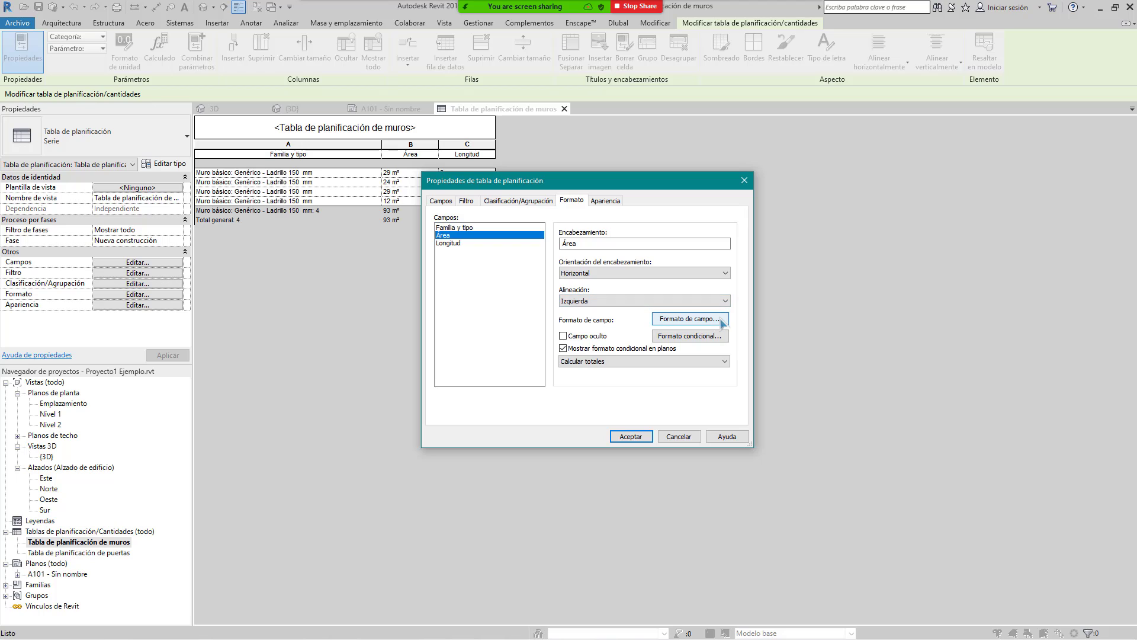
click(721, 320)
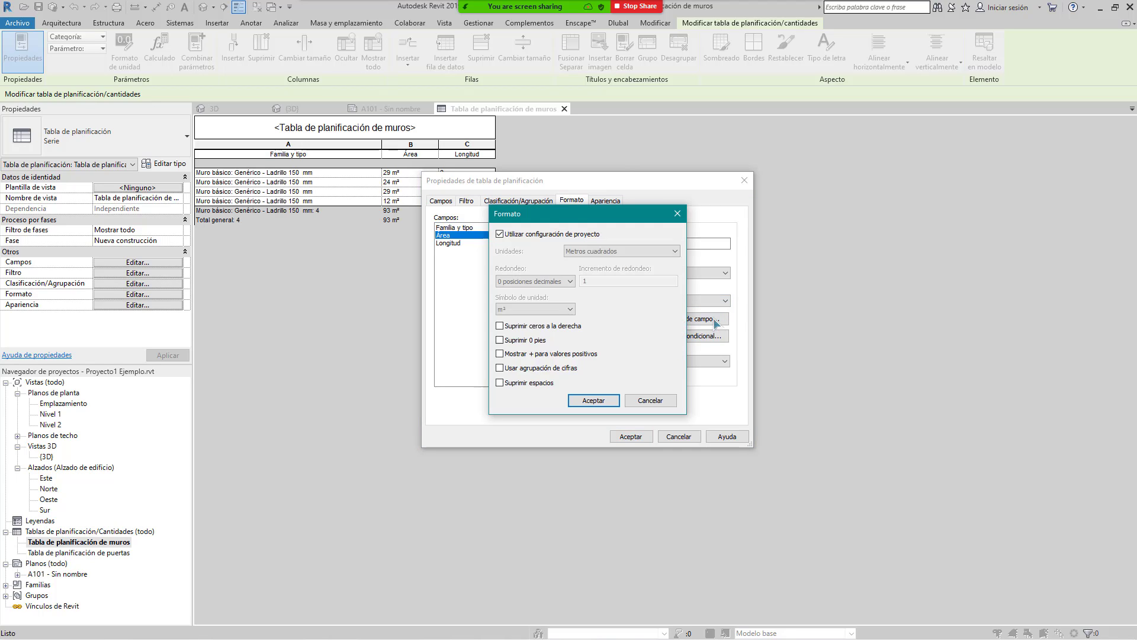
click(563, 235)
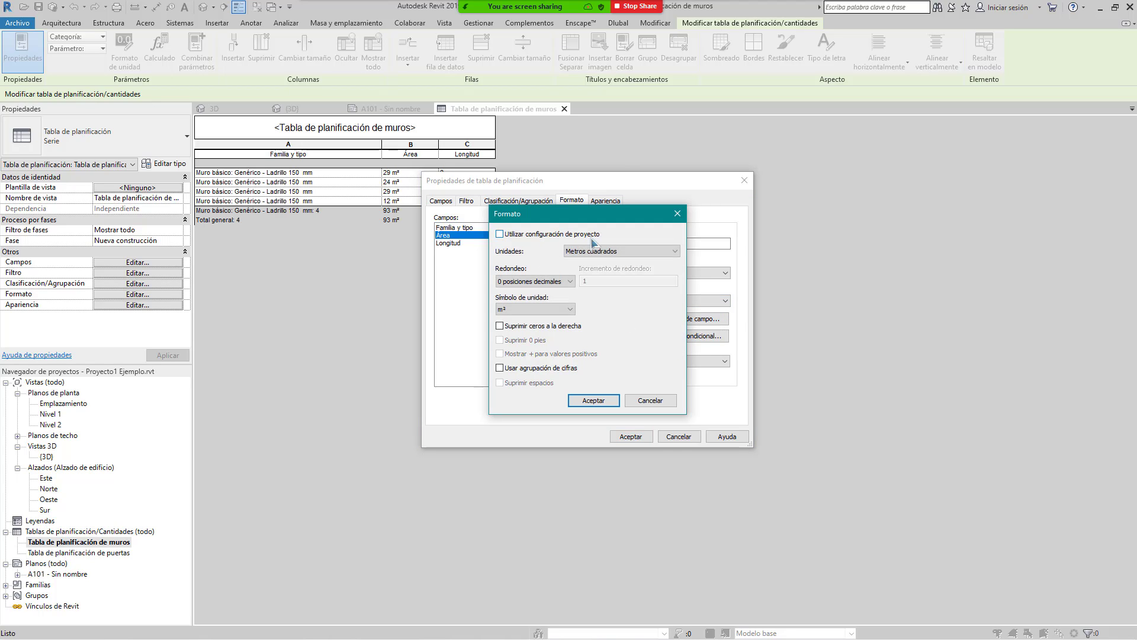
click(572, 281)
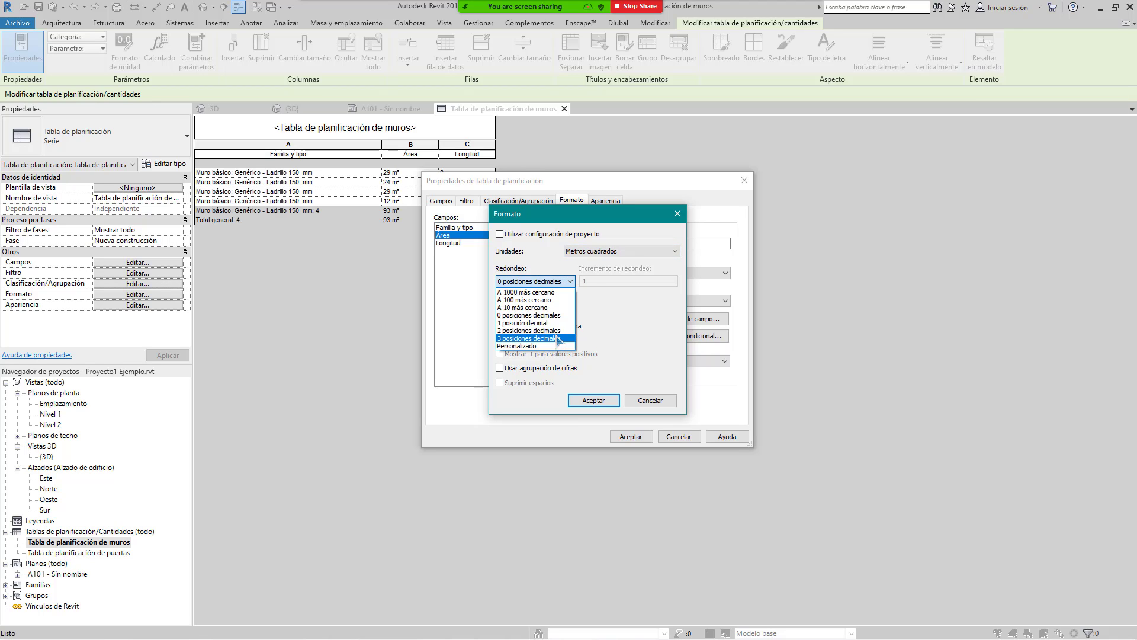
click(555, 339)
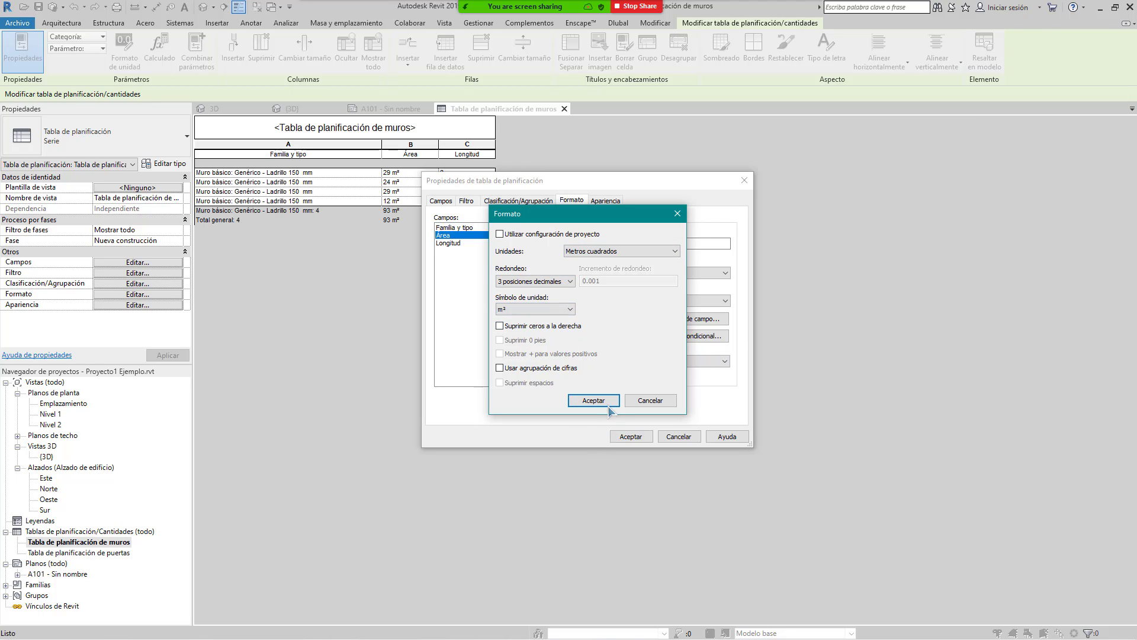
click(593, 401)
click(631, 436)
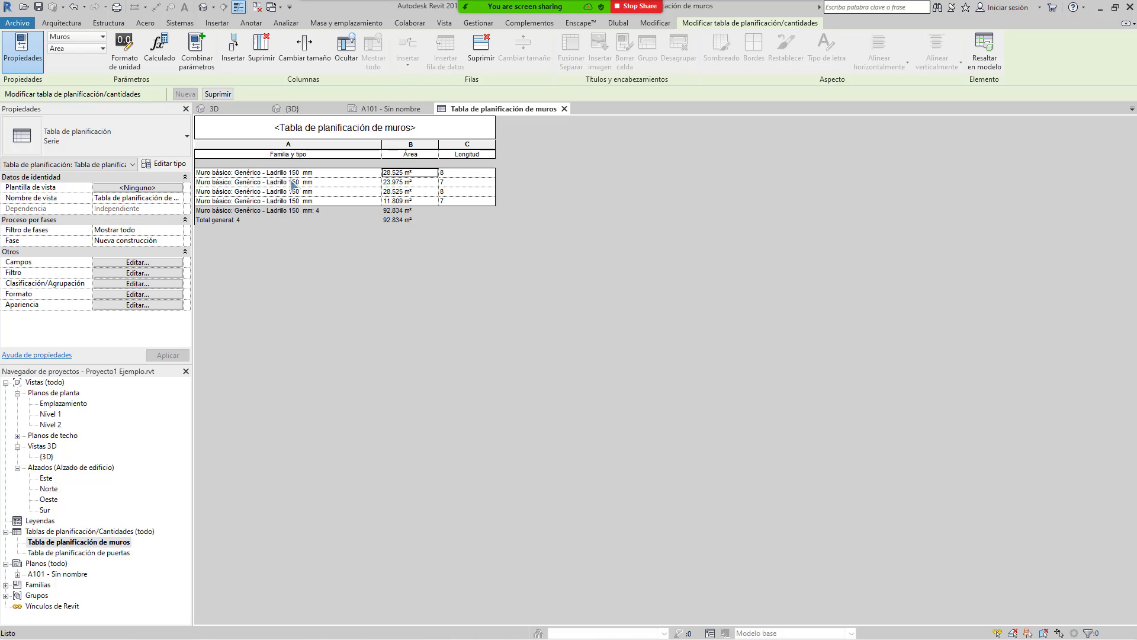
click(265, 173)
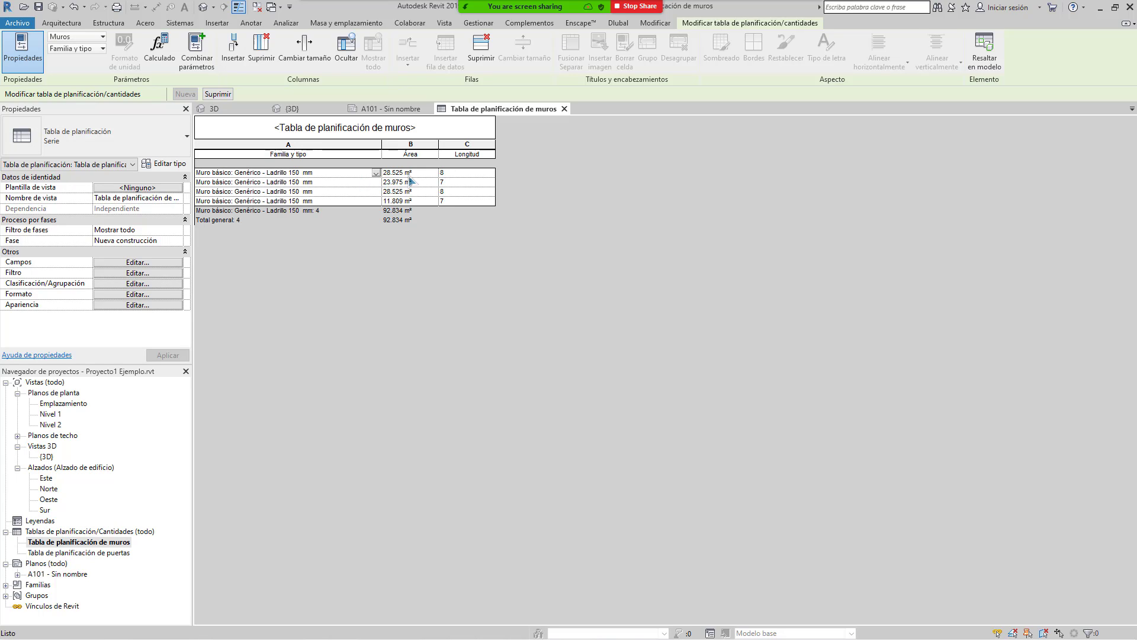
key(Tab)
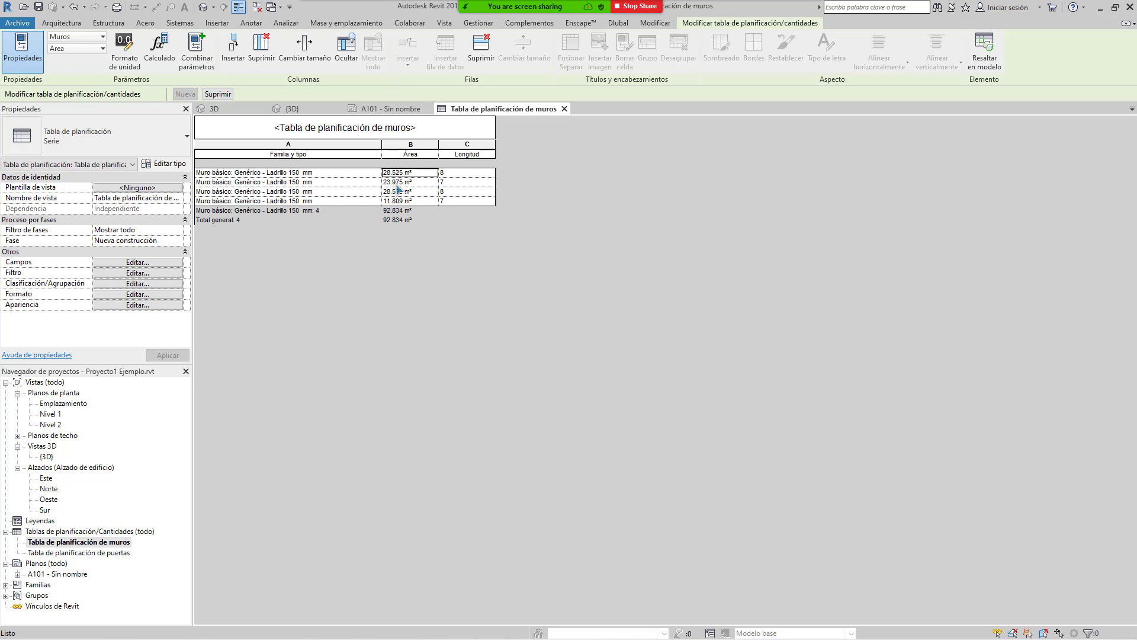
Step: Back in AutoCAD, select the 7.1500 dimension and move its upper endpoint to the inner wall corner
click(592, 9)
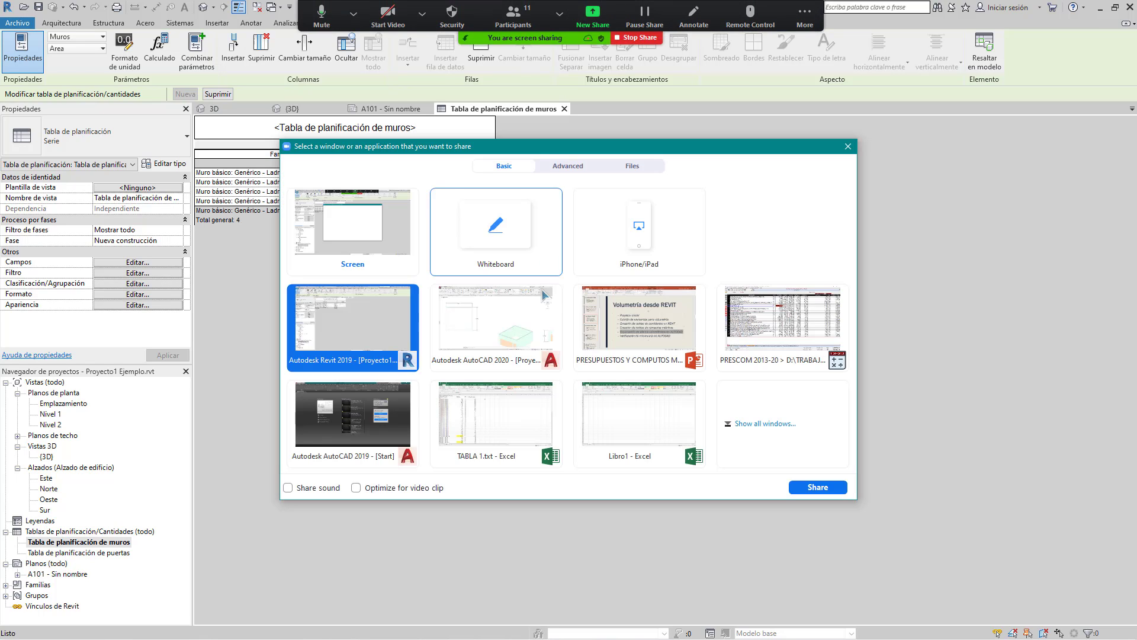
double_click(496, 320)
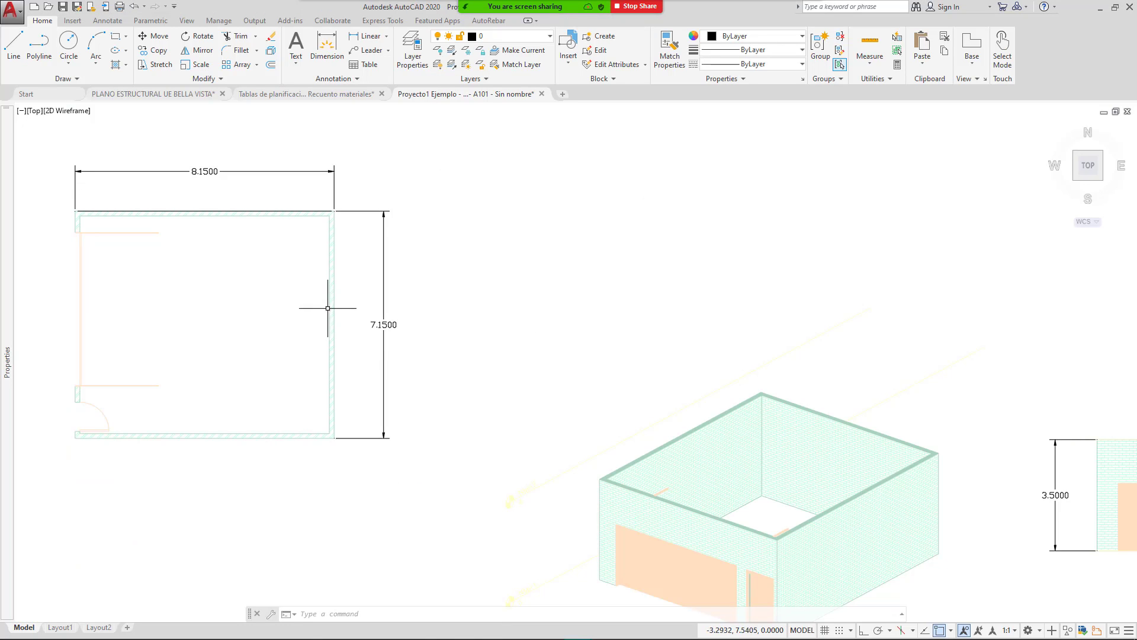
scroll(327, 221, up, 1)
scroll(327, 221, up, 2)
click(470, 249)
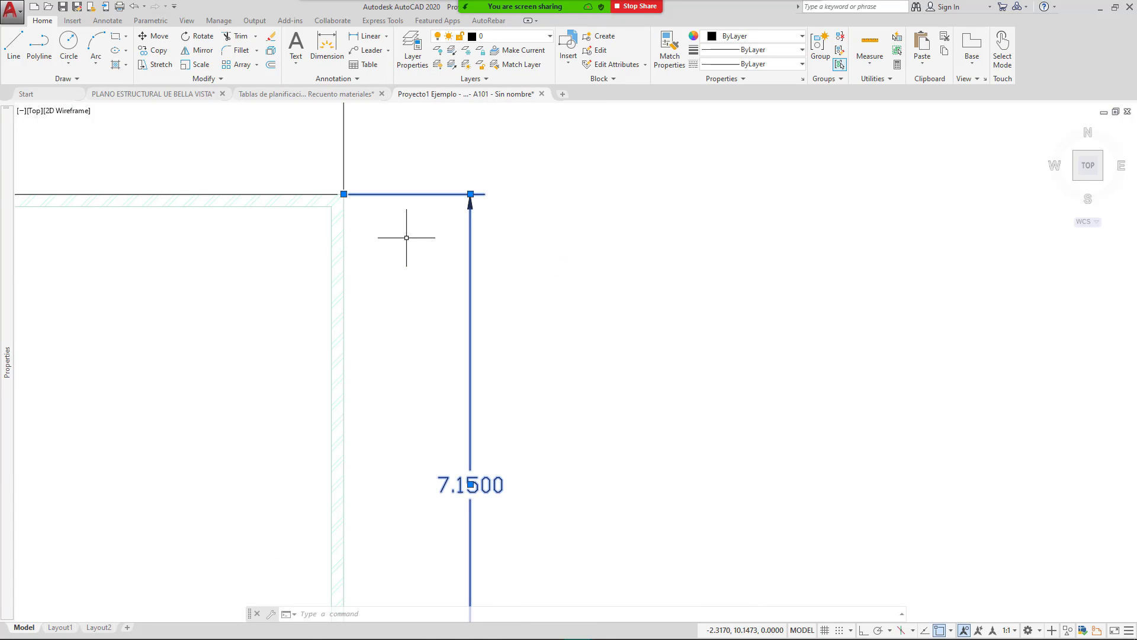
middle_drag(325, 141, 452, 198)
scroll(470, 246, up, 4)
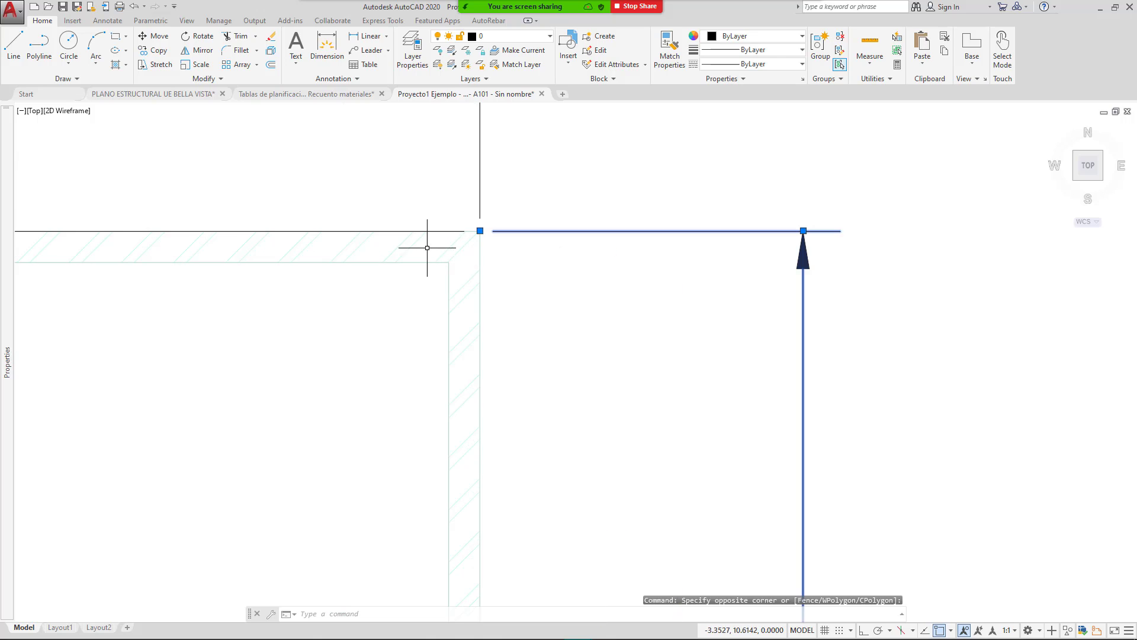
click(480, 230)
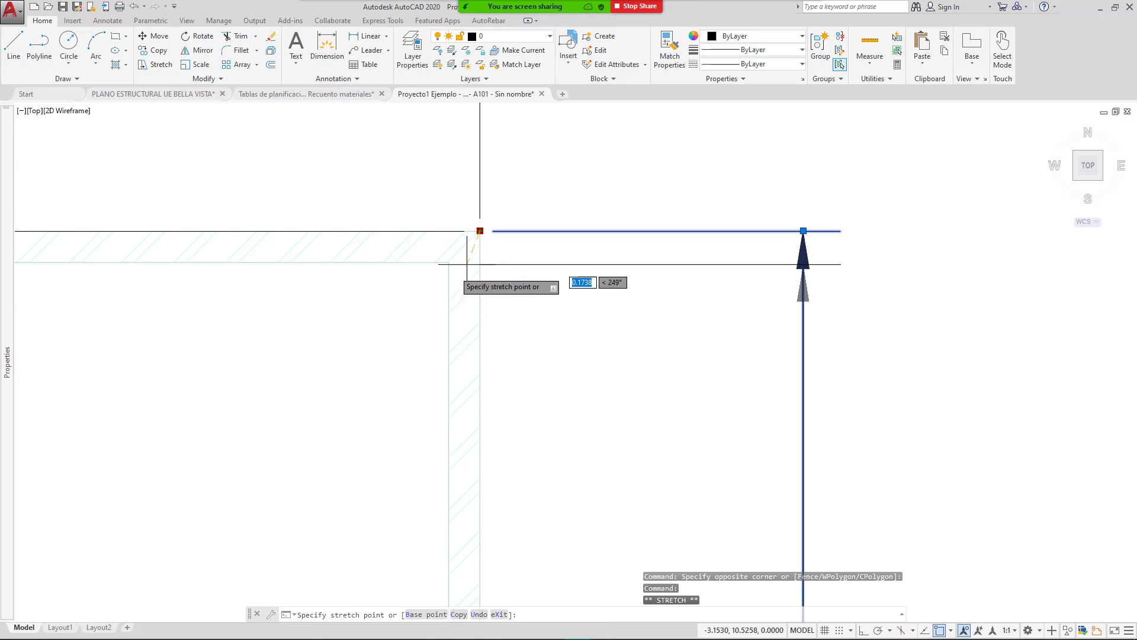
click(449, 262)
Step: Move the dimension's lower endpoint to the inner wall corner so it reads 6.8500
scroll(557, 227, down, 5)
scroll(559, 486, up, 10)
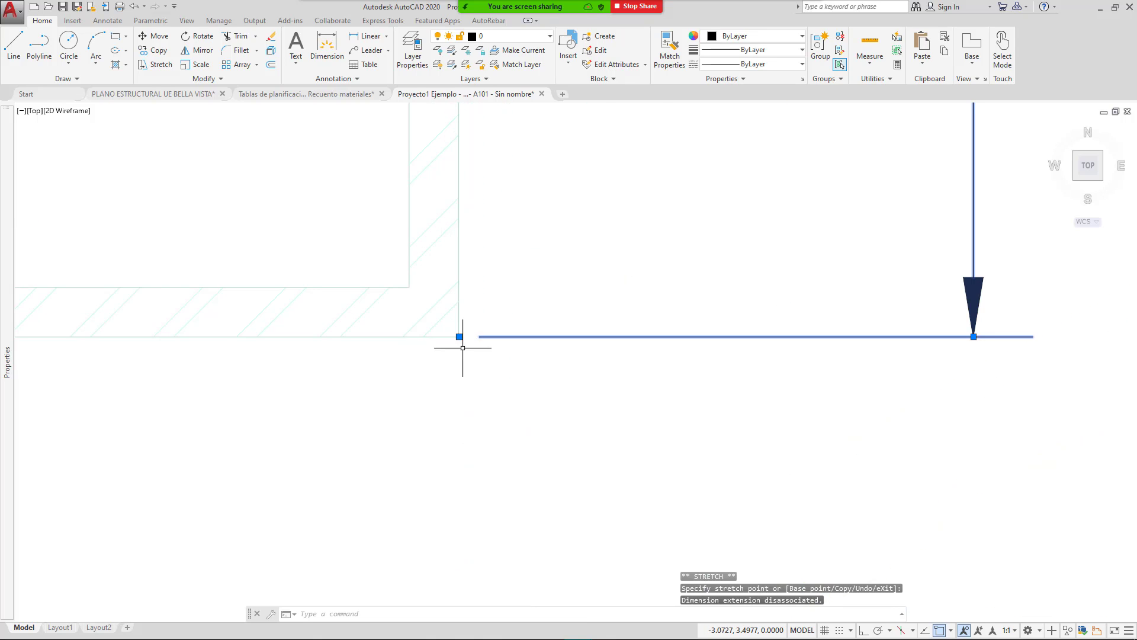
click(459, 337)
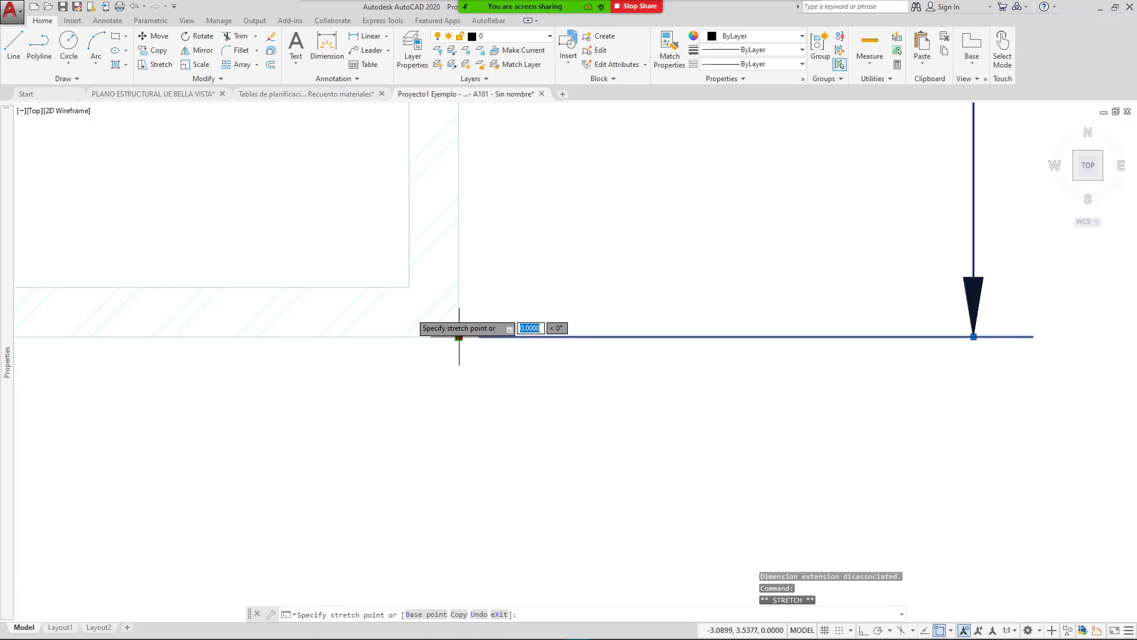
click(409, 287)
scroll(451, 322, down, 6)
scroll(508, 275, up, 3)
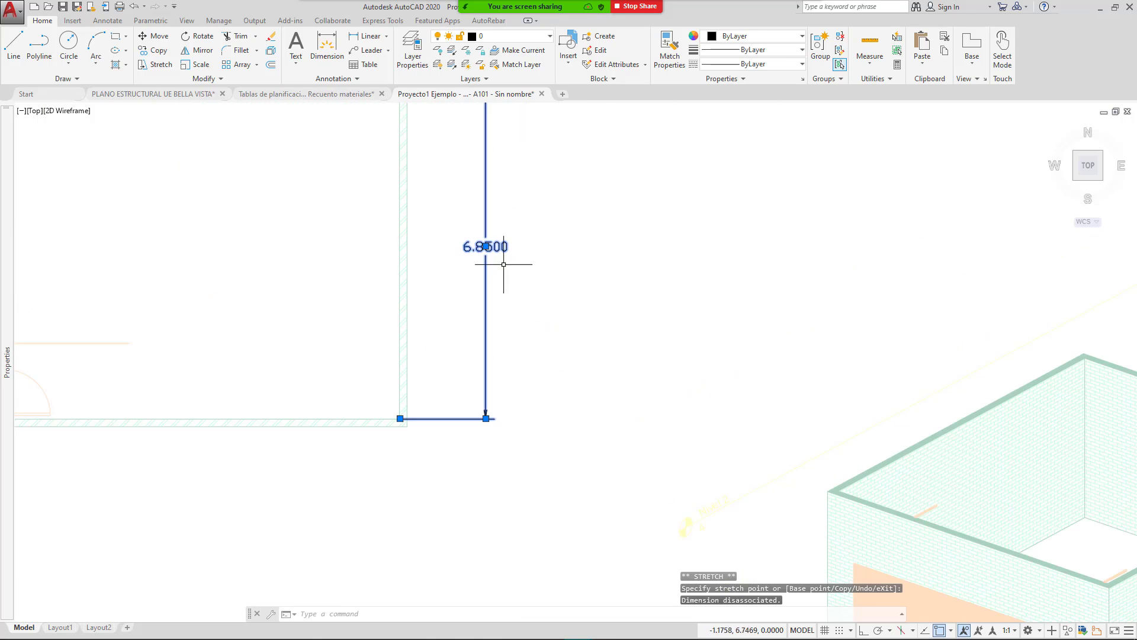
key(Escape)
scroll(584, 297, down, 5)
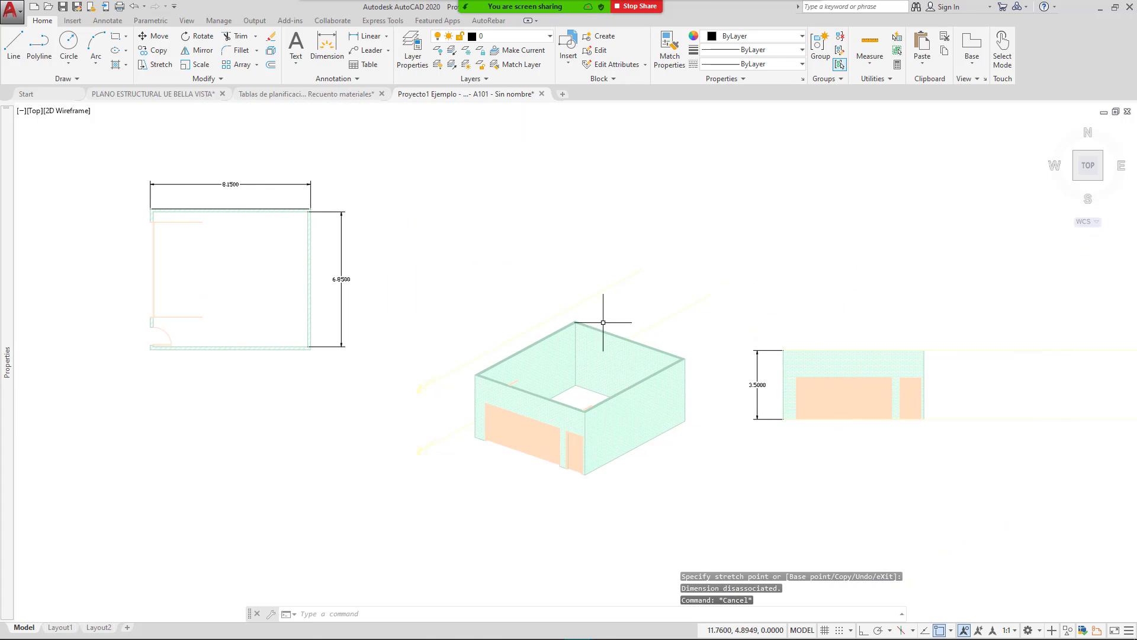
scroll(771, 401, up, 4)
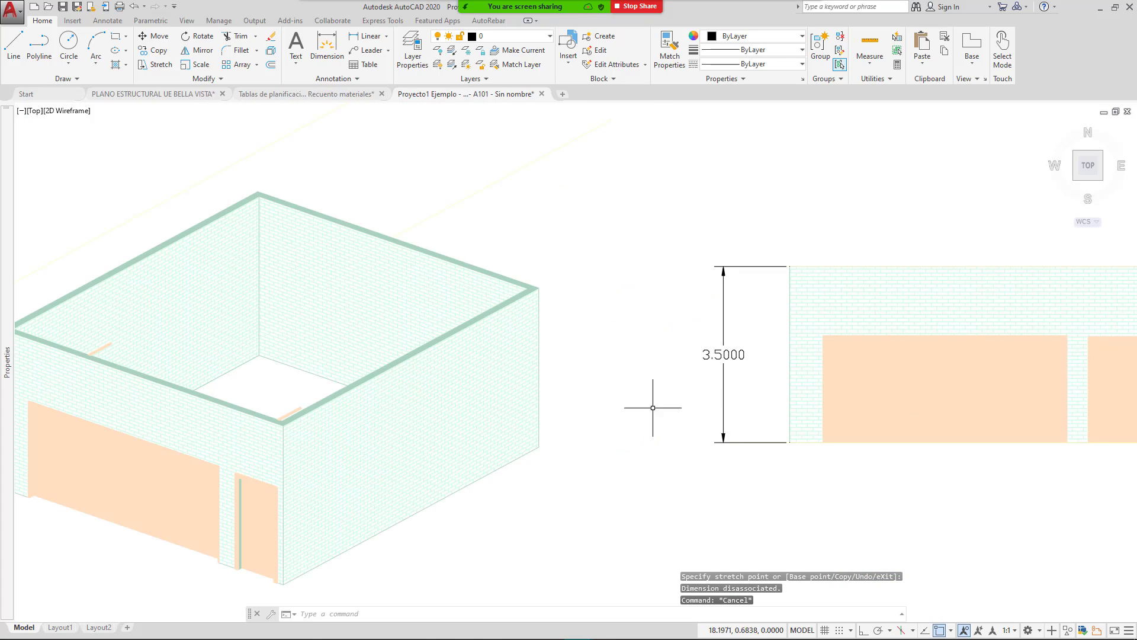
Step: Compute 6.85 × 3.5 = 23.975 in Calculator, then return to the Revit wall schedule
click(637, 628)
text(6.85 × )
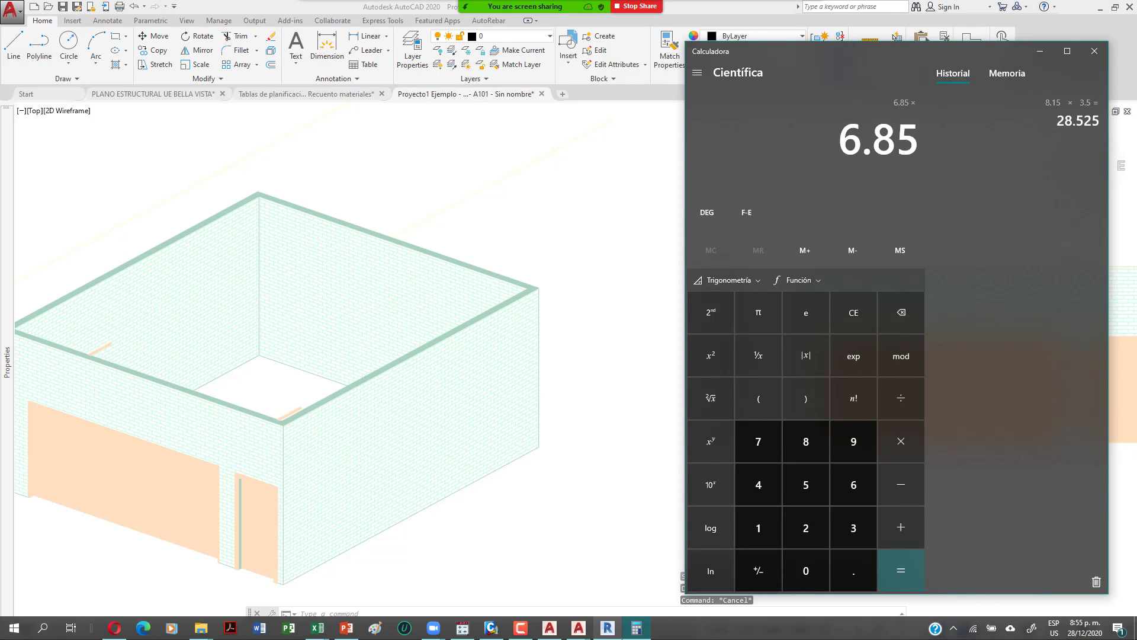
text(3.5)
key(Return)
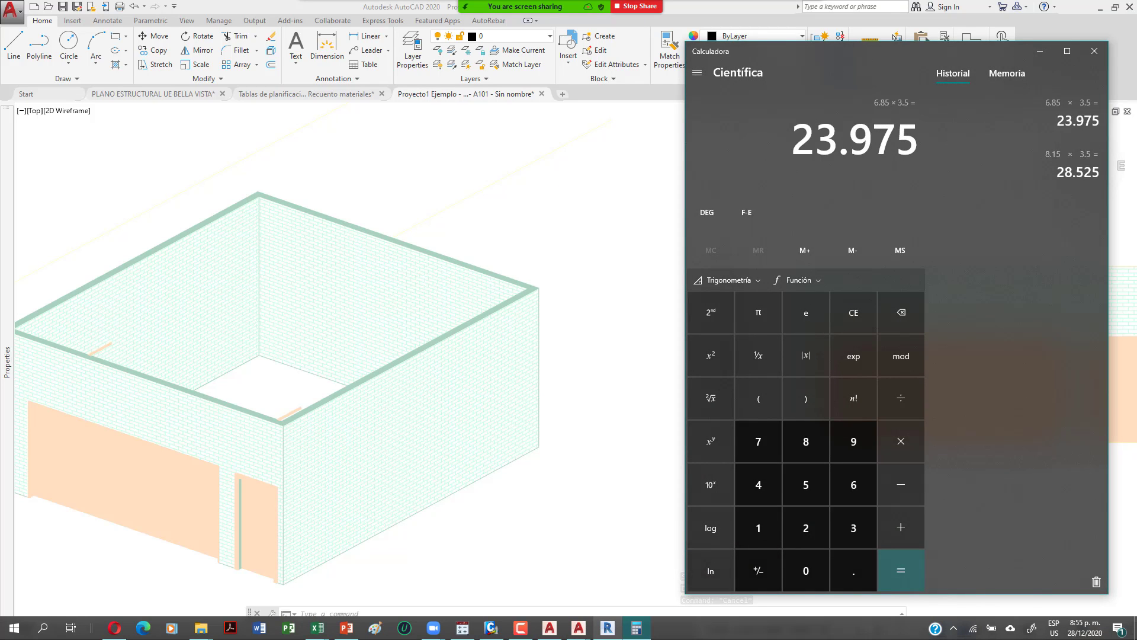
click(593, 17)
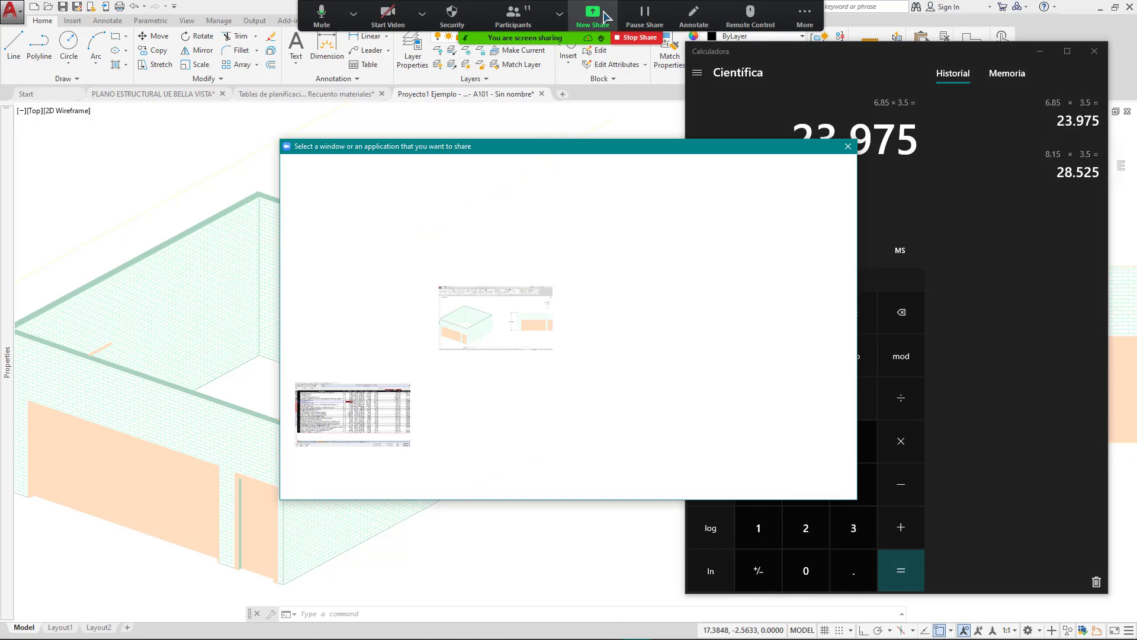
double_click(657, 328)
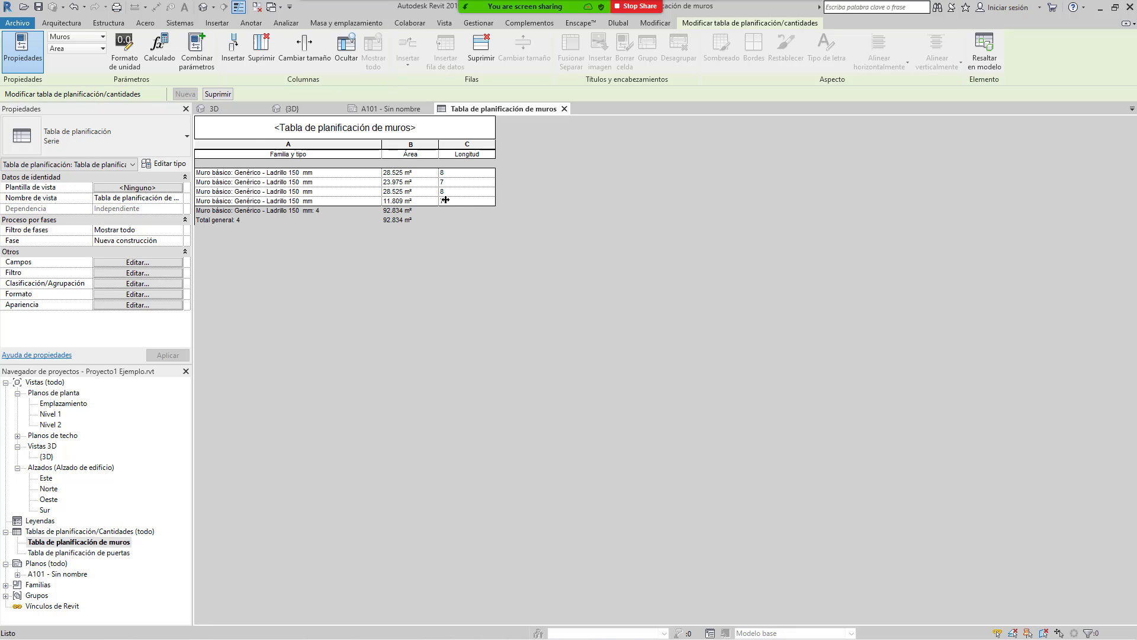
Step: Select the four Longitud values in the wall schedule
drag(459, 173, 464, 204)
click(461, 180)
drag(451, 176, 450, 207)
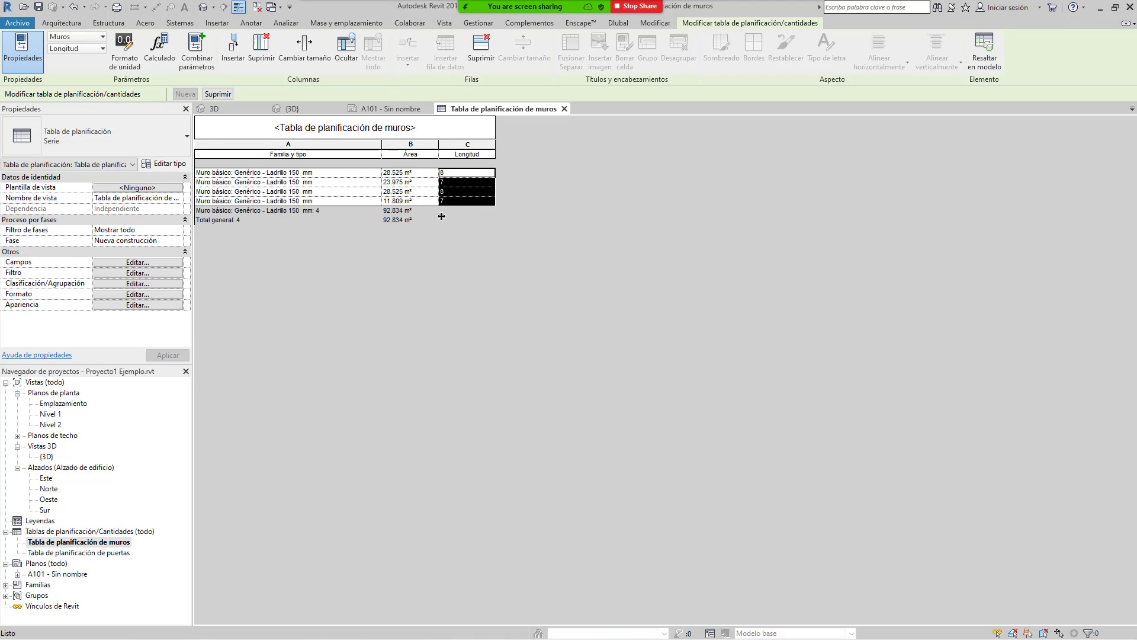
Step: Format the Longitud field with 3 decimal places instead of project settings, showing 8.000 and 7.000
click(134, 294)
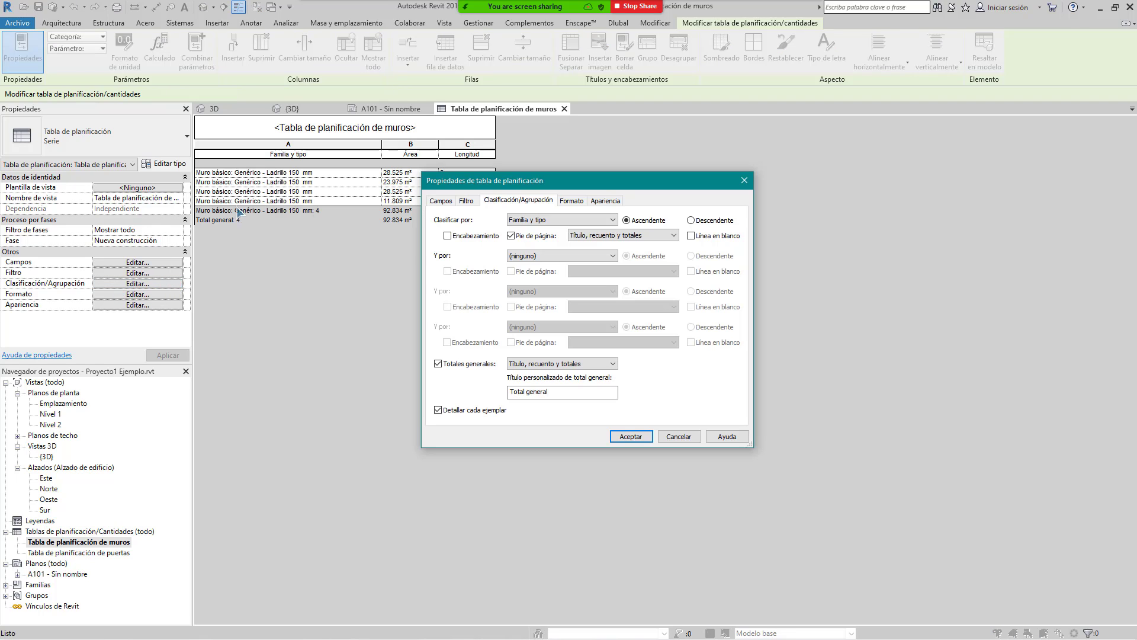
click(572, 201)
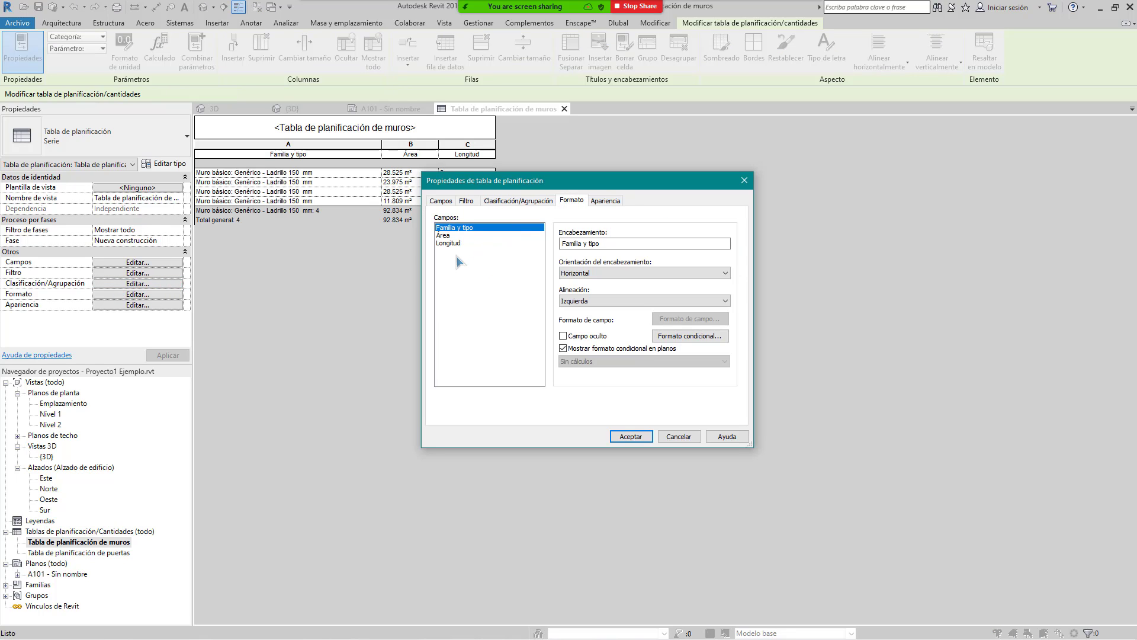
click(448, 244)
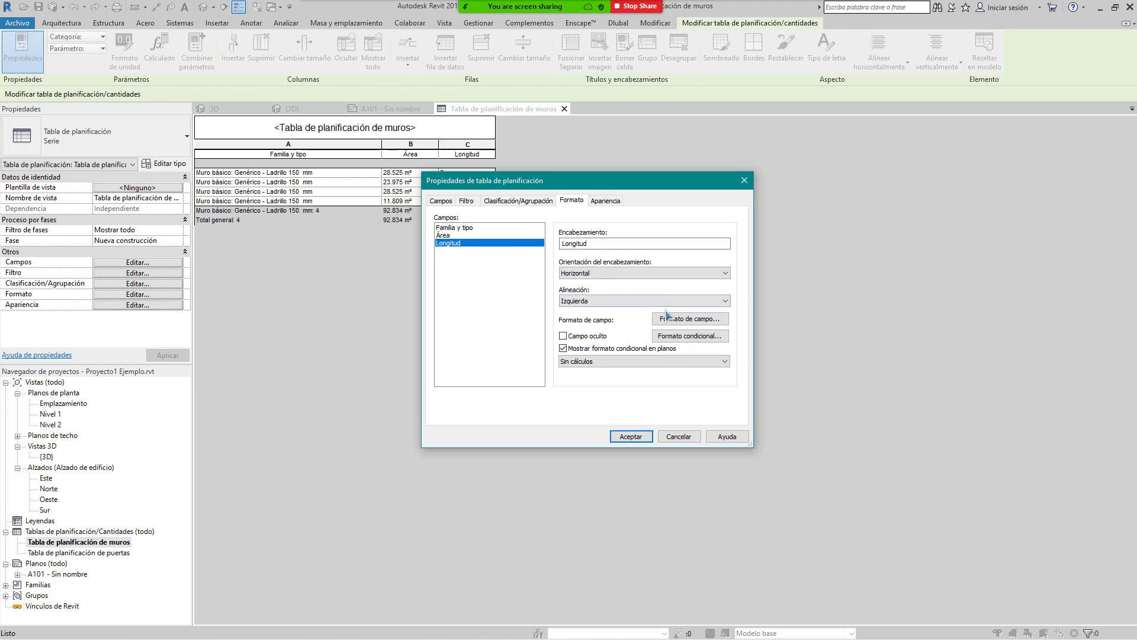
click(681, 326)
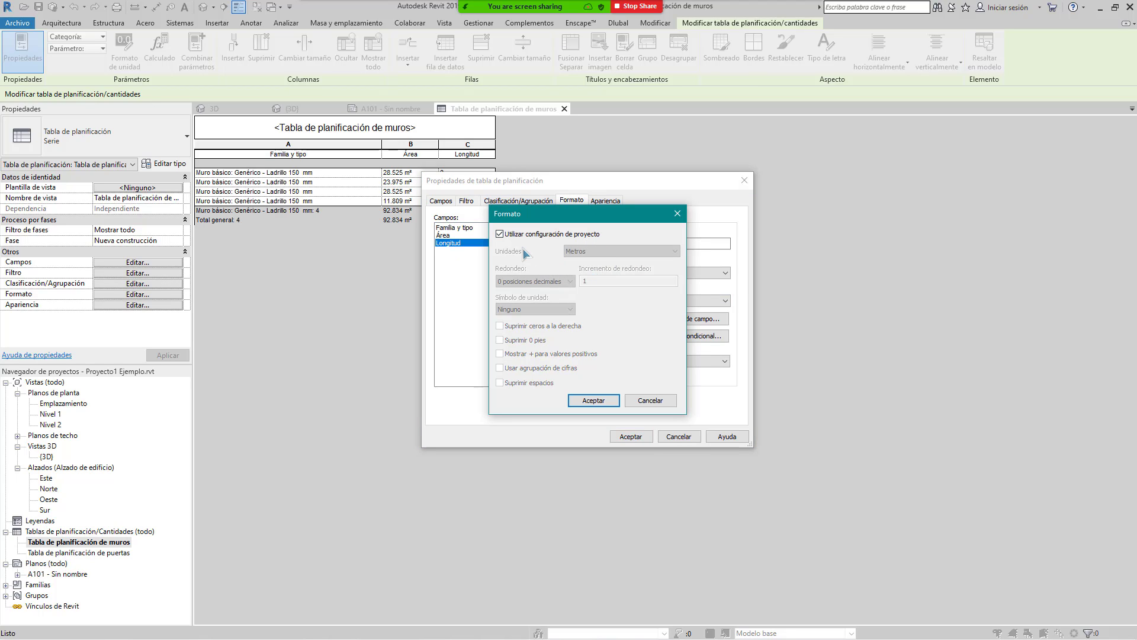
click(531, 234)
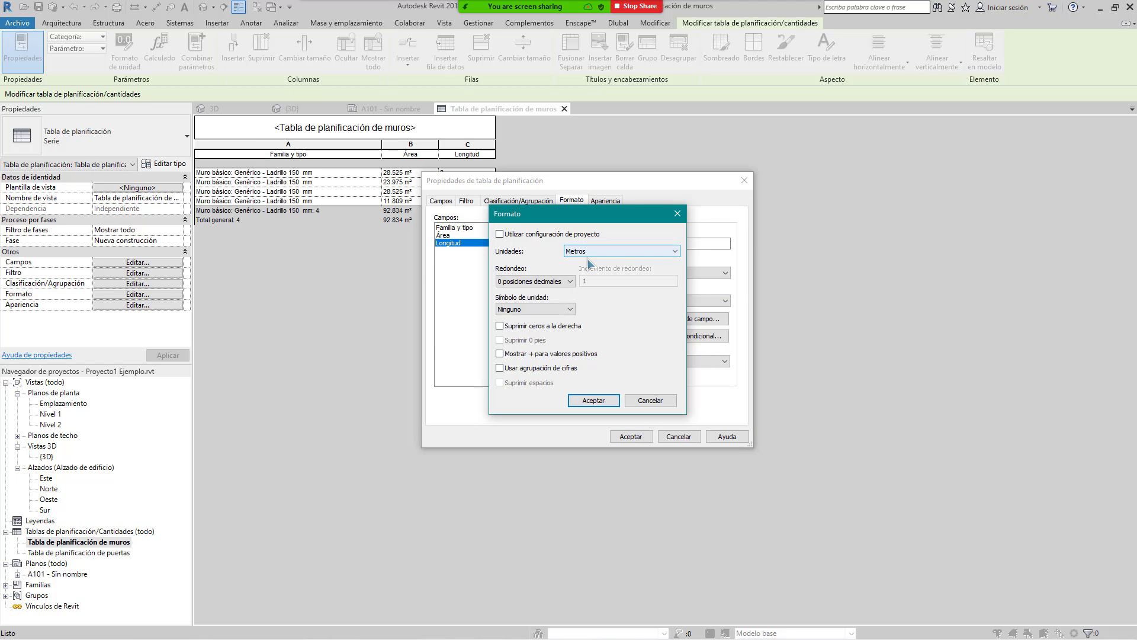
click(556, 282)
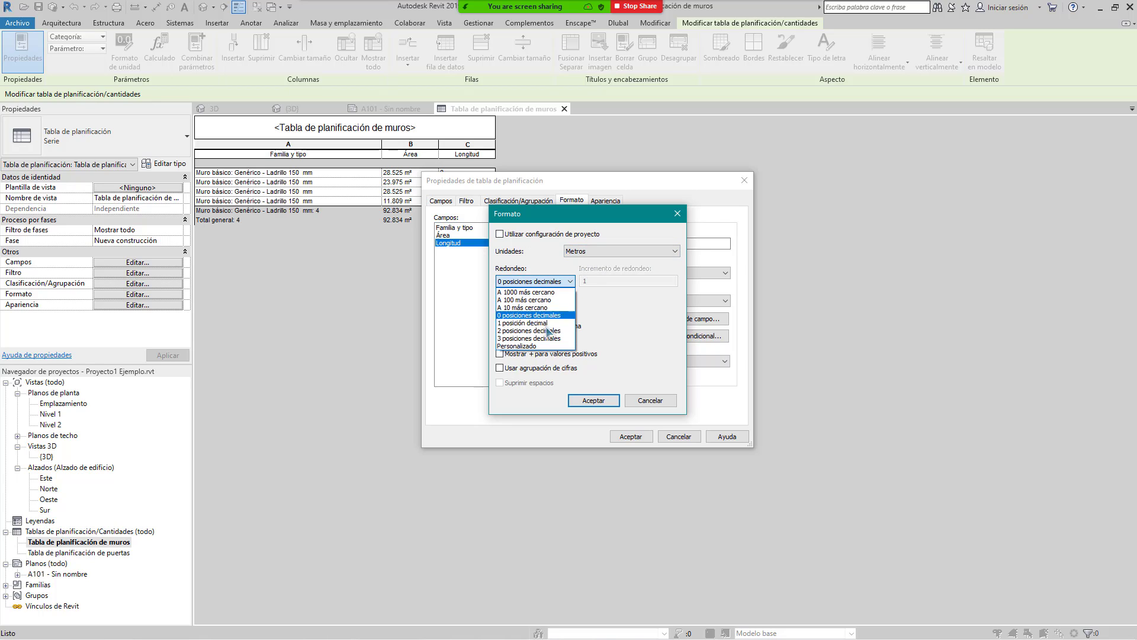
click(556, 338)
click(594, 401)
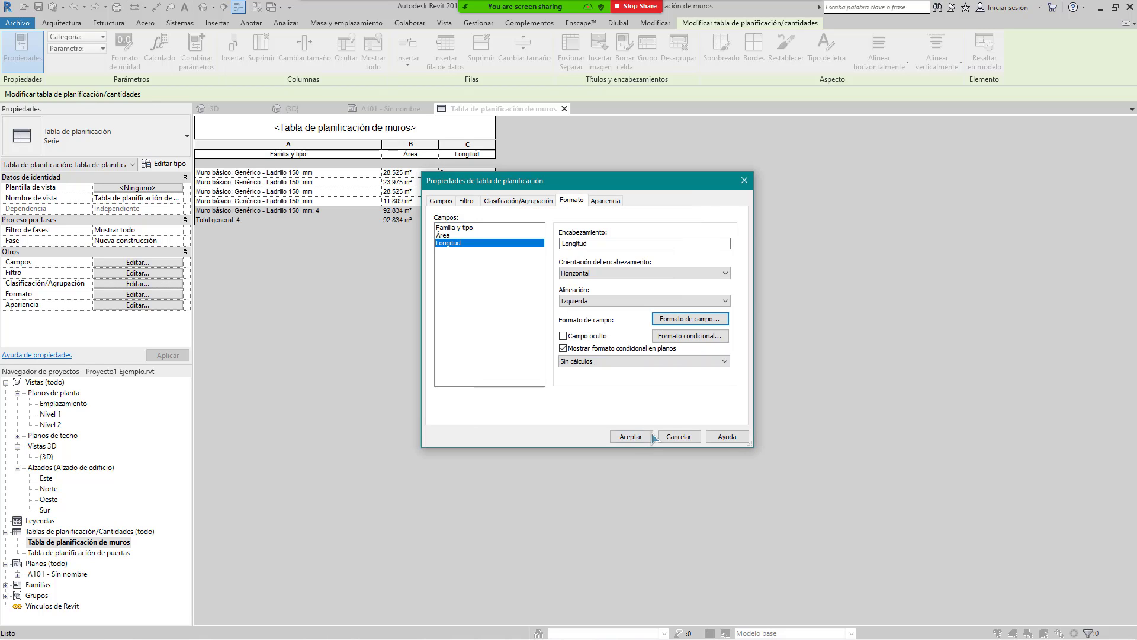
click(629, 437)
click(466, 172)
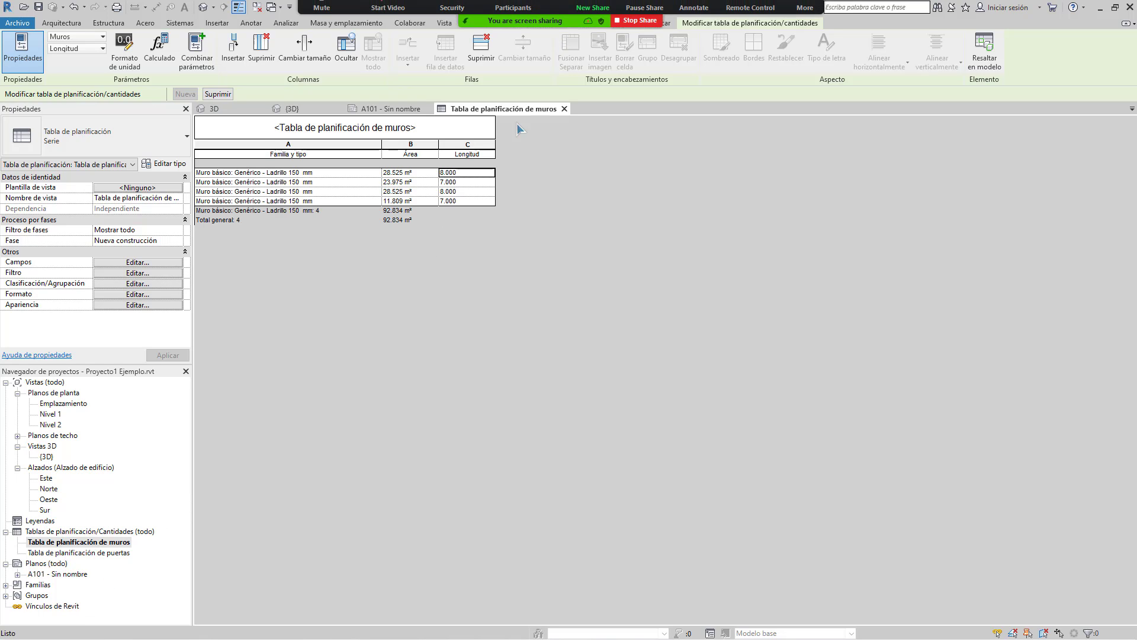
click(592, 15)
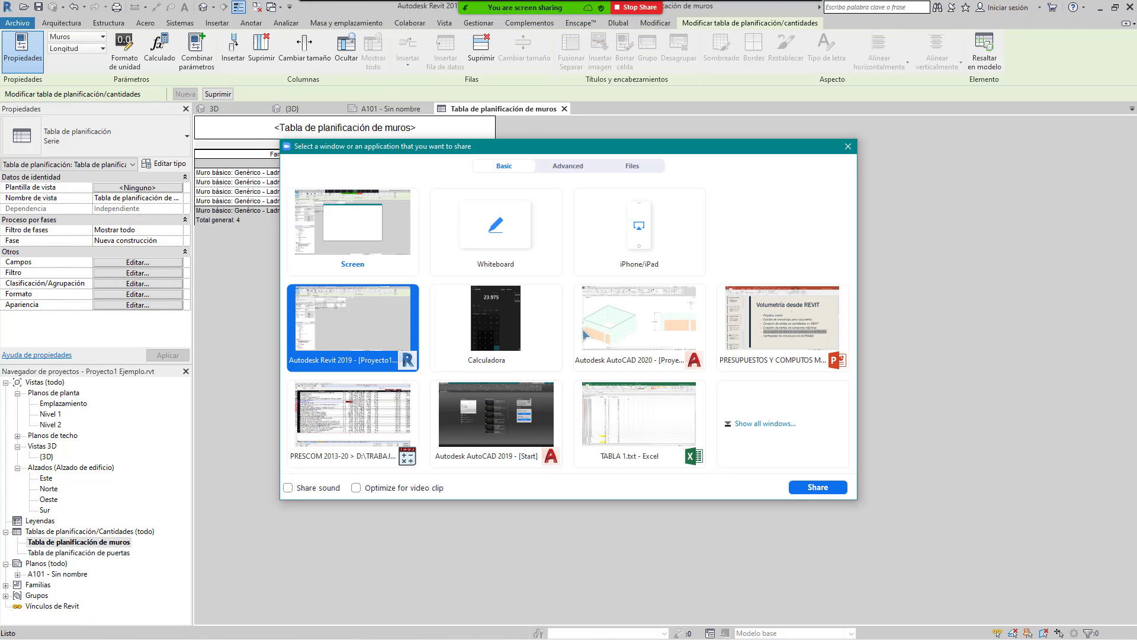
Step: Back in AutoCAD, zoom around the room plan to check its 8.1500 and 6.8500 dimensions
double_click(592, 314)
scroll(580, 308, down, 4)
middle_drag(429, 356, 593, 367)
scroll(560, 254, up, 10)
scroll(567, 323, down, 6)
scroll(652, 373, up, 6)
scroll(578, 296, down, 4)
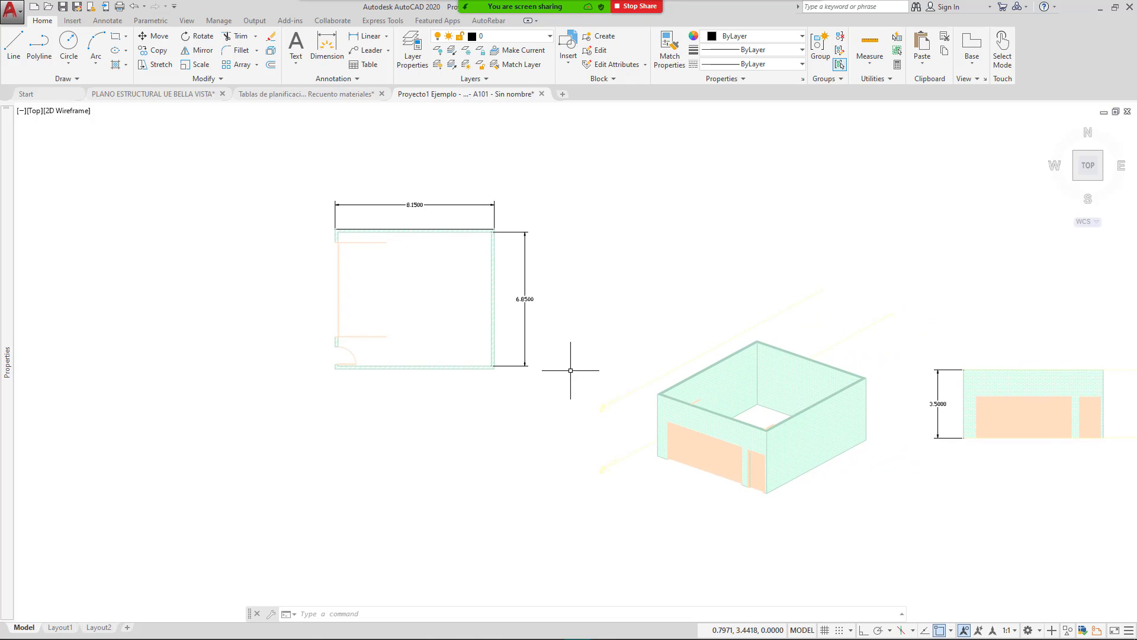
scroll(462, 225, up, 4)
scroll(436, 274, down, 2)
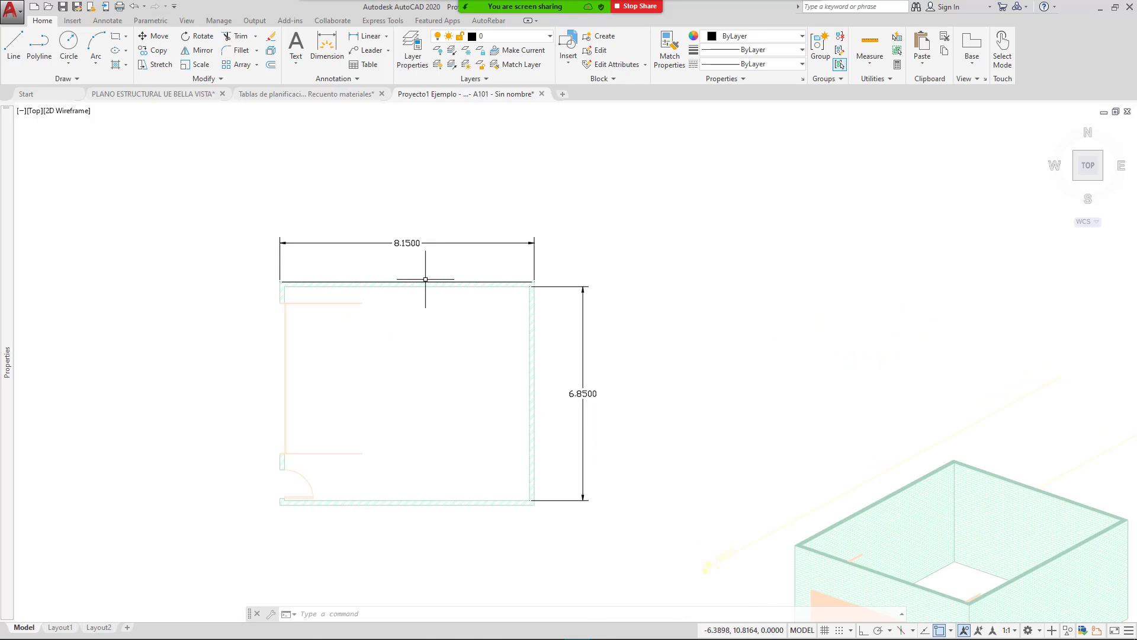
scroll(300, 286, up, 4)
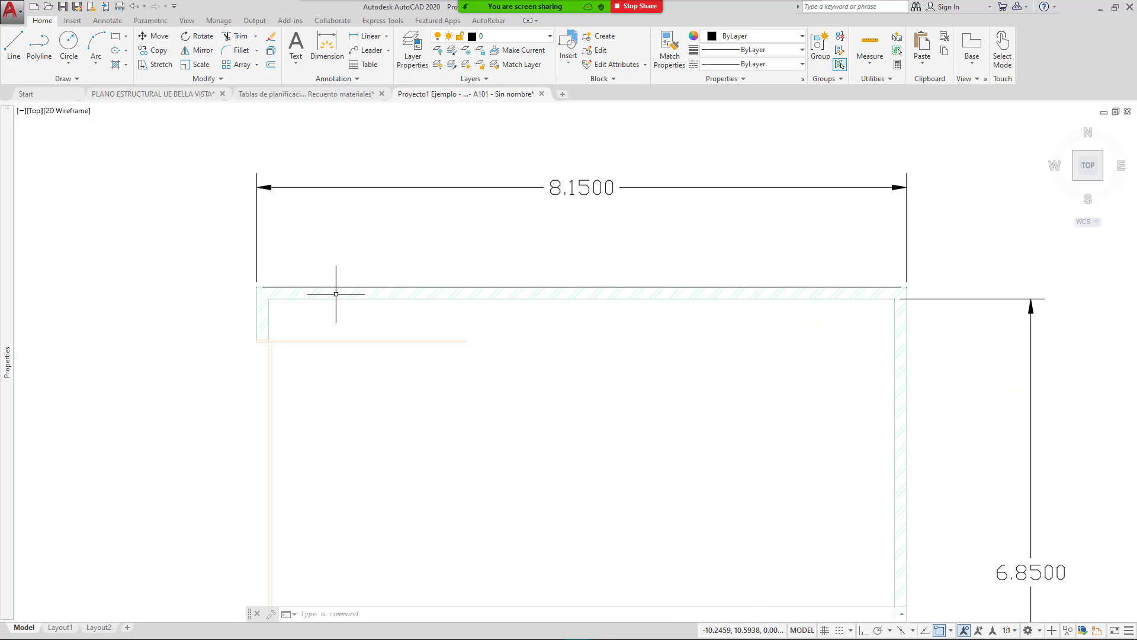
scroll(300, 273, down, 4)
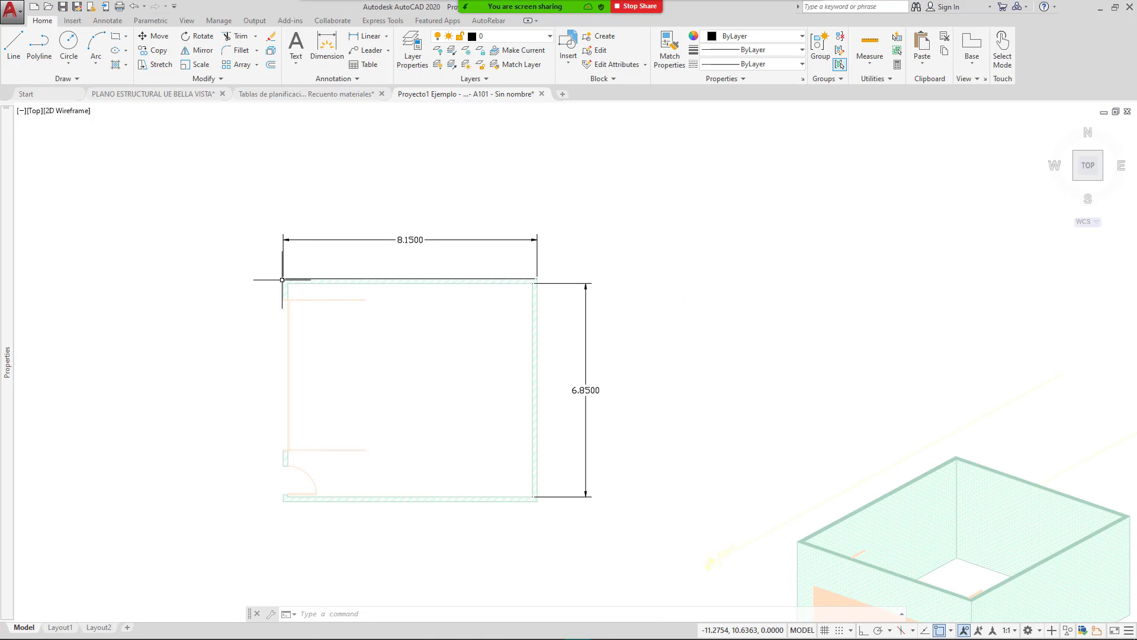
scroll(282, 280, up, 4)
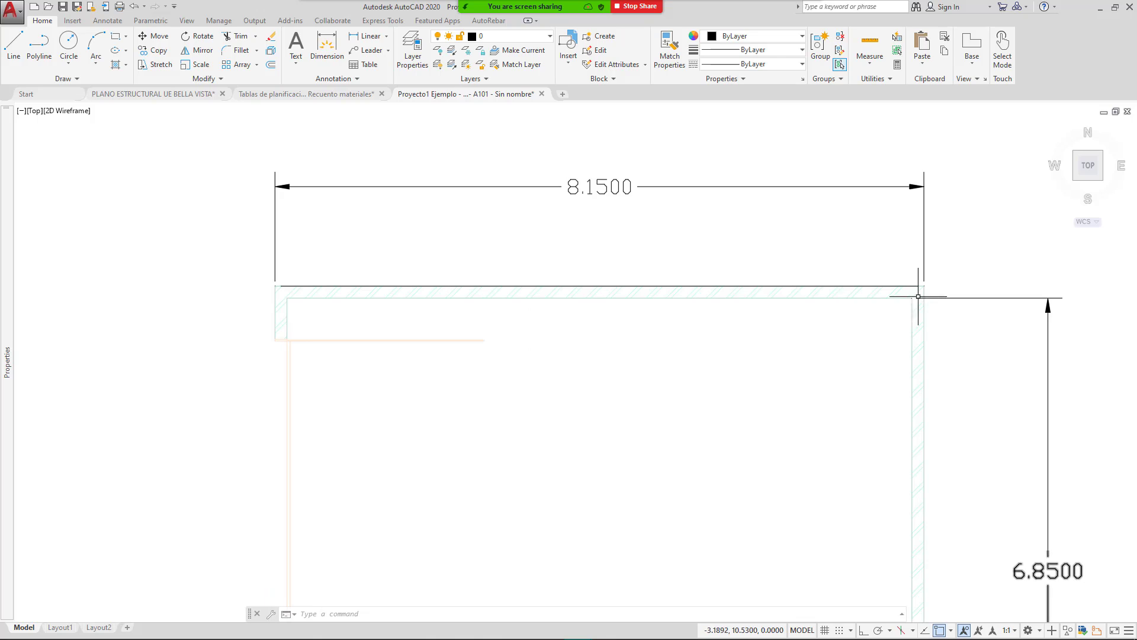
scroll(876, 274, down, 3)
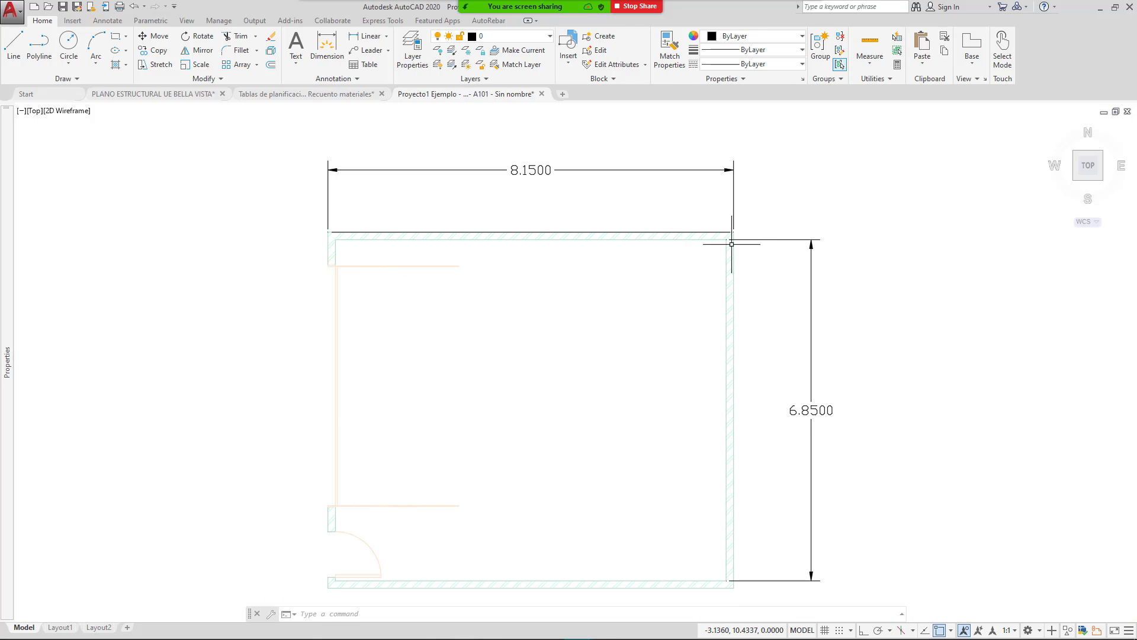
middle_drag(760, 466, 753, 356)
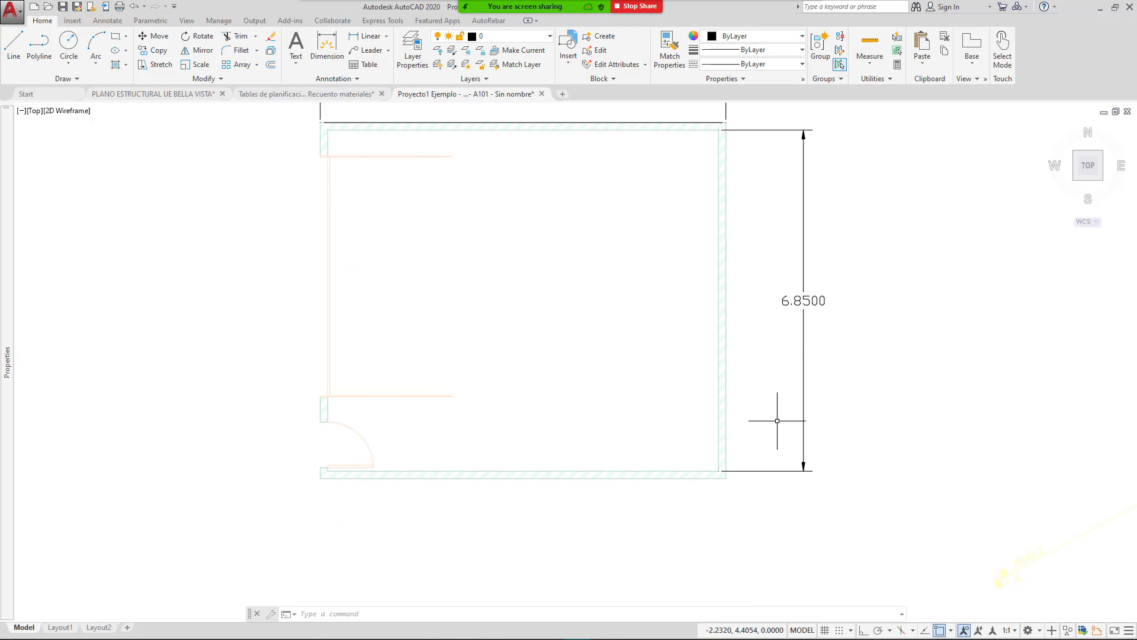
scroll(761, 446, down, 3)
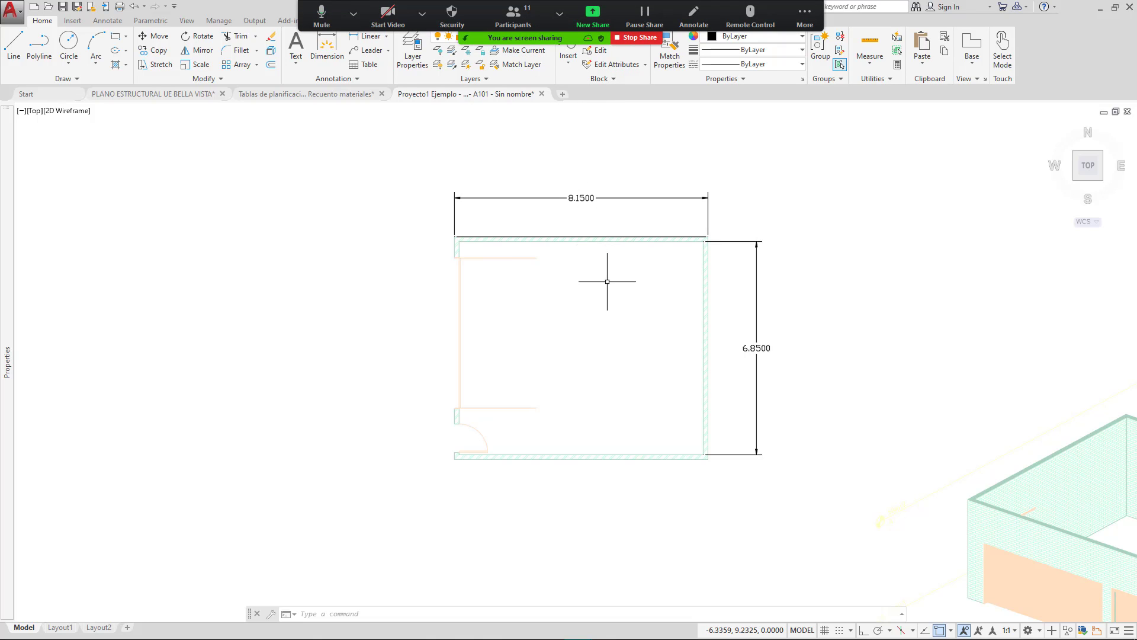
Step: Pan over to the elevation drawing and zoom in on its 3.5000 wall height
middle_drag(643, 324, 549, 320)
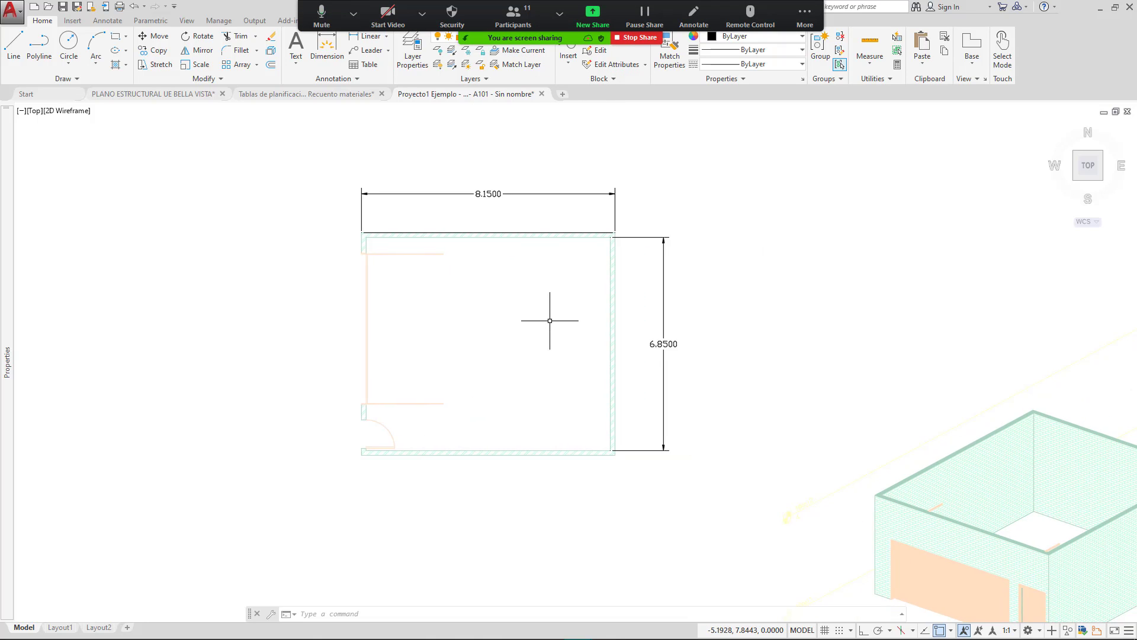
middle_drag(572, 364, 559, 327)
middle_drag(655, 354, 430, 314)
scroll(560, 315, down, 2)
scroll(711, 409, up, 5)
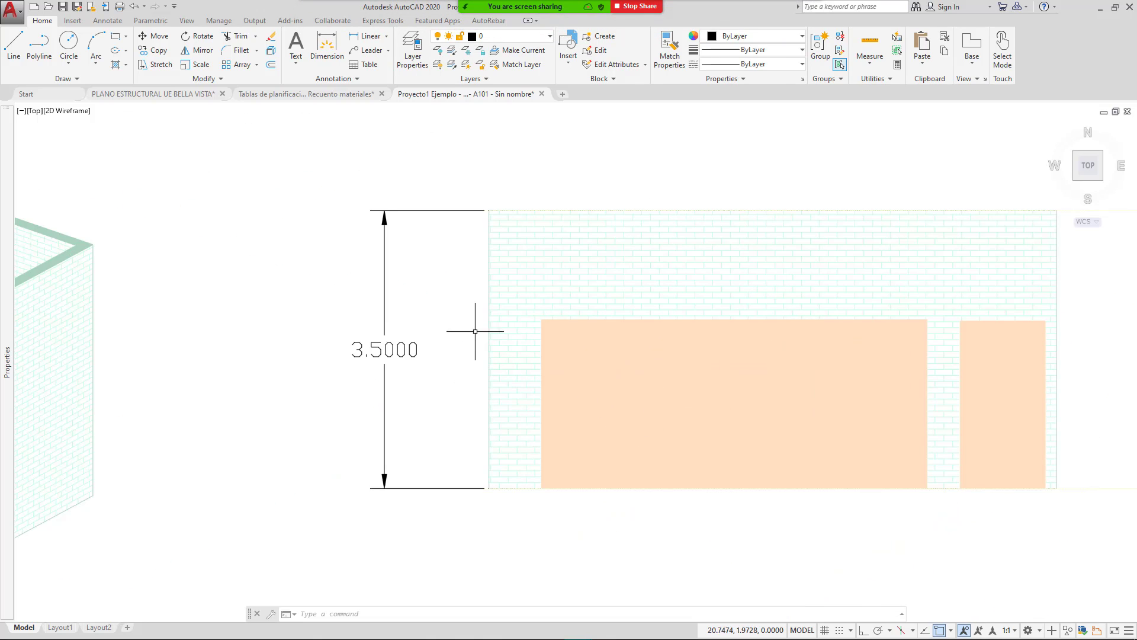
Step: Dimension the large opening: 4.8500 width above the wall and 2.1000 height
click(367, 36)
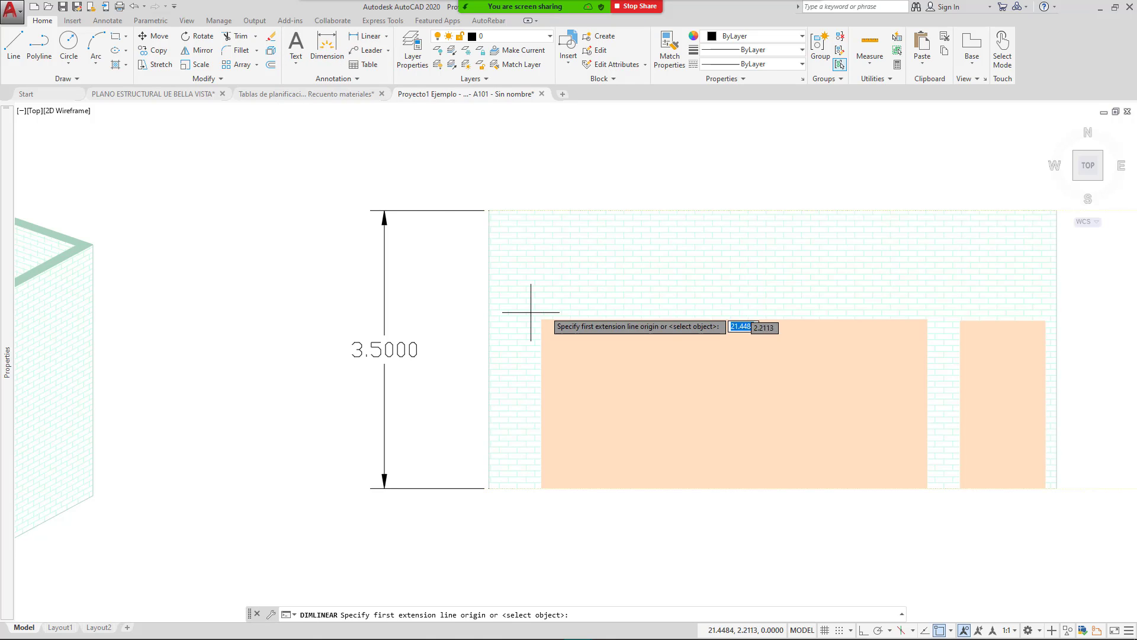
click(542, 320)
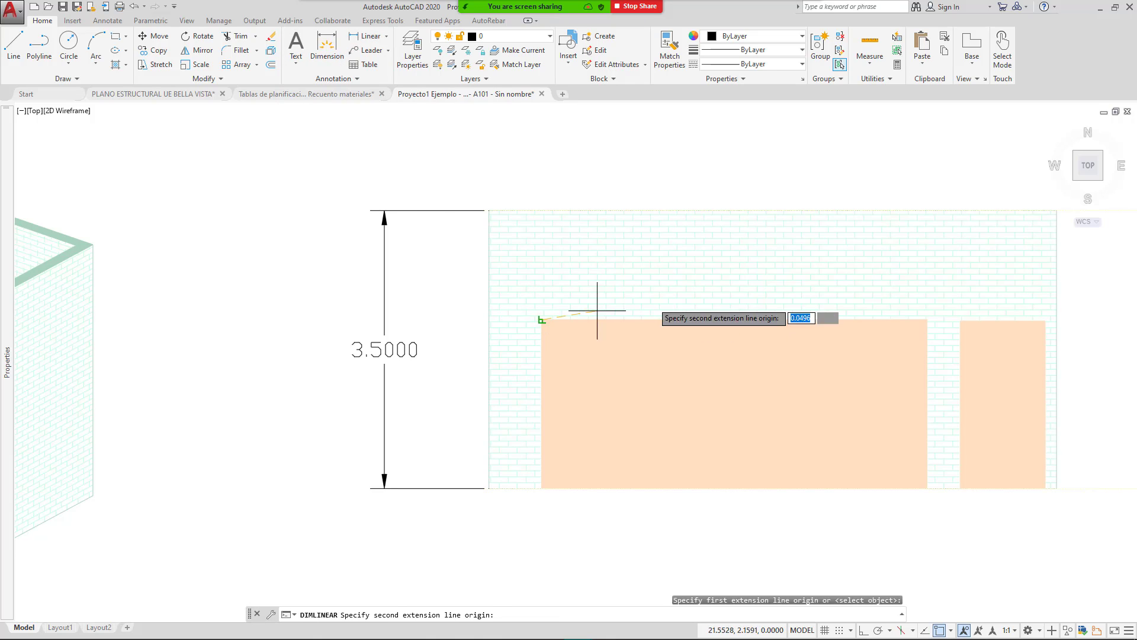
click(929, 319)
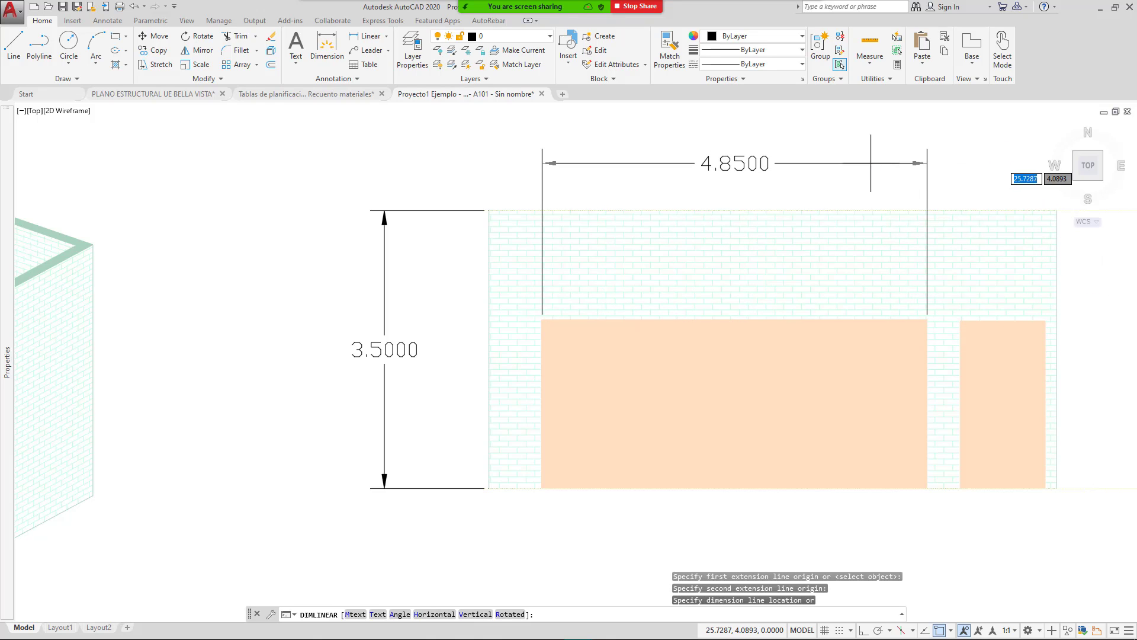
click(927, 163)
key(Return)
scroll(948, 513, up, 4)
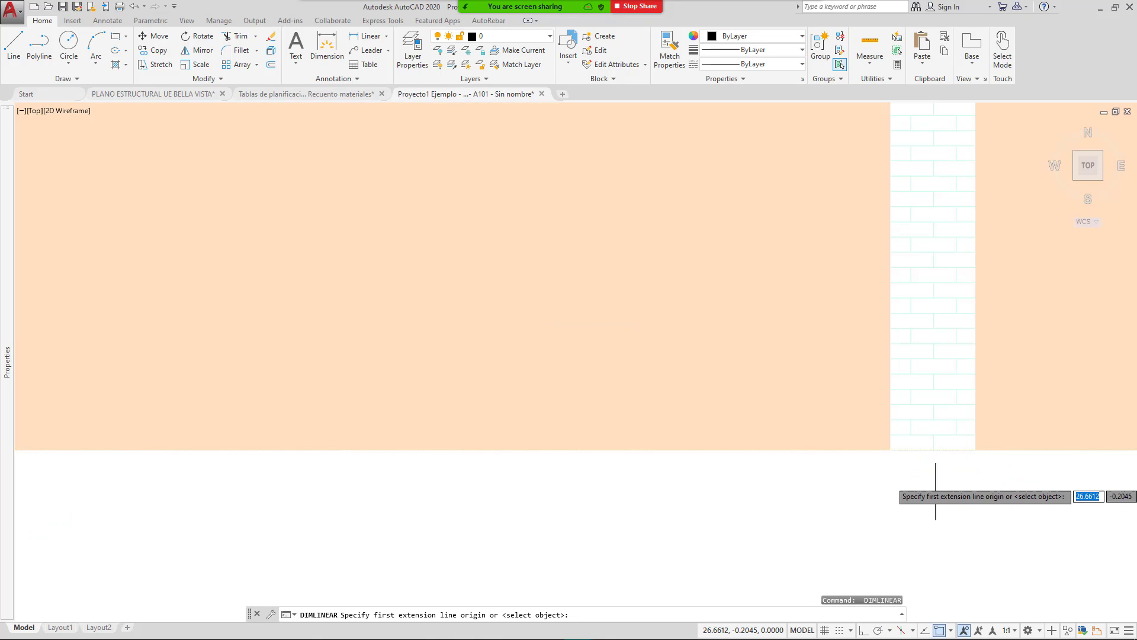
click(890, 450)
scroll(876, 399, down, 5)
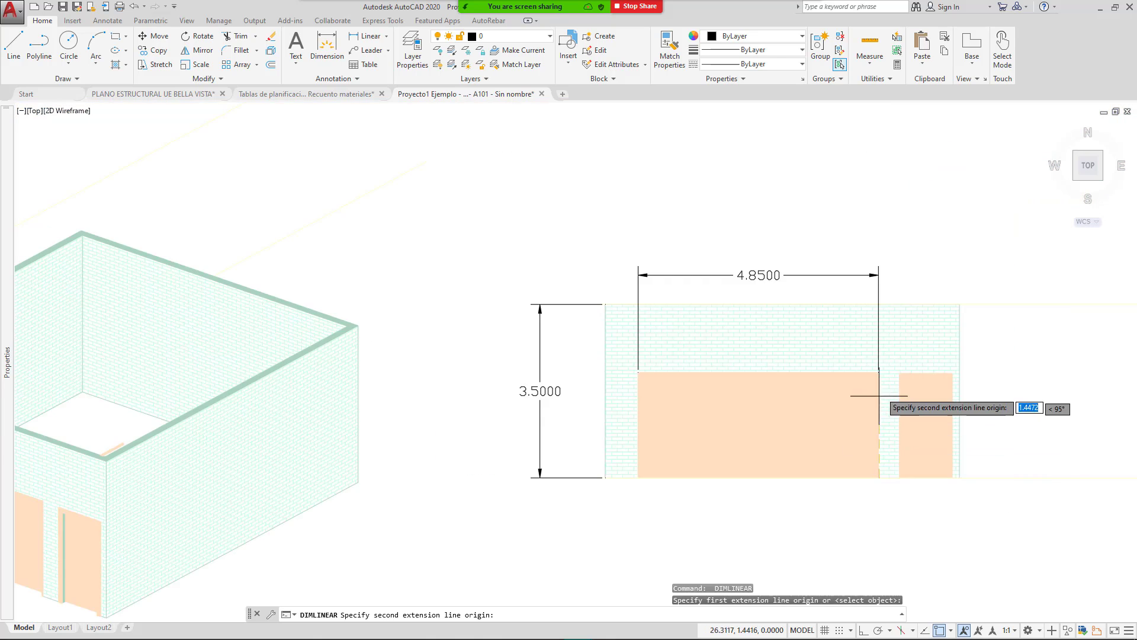
scroll(885, 348, up, 4)
click(871, 349)
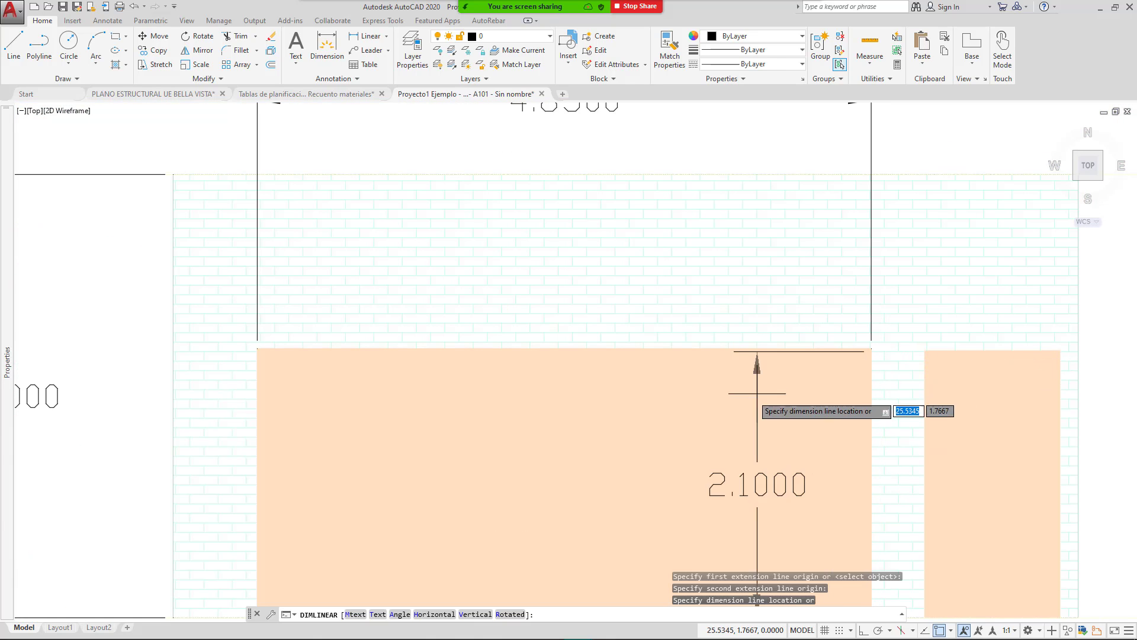
click(719, 419)
Step: Dimension the small opening's width as 1.0670, placed above the wall
key(Return)
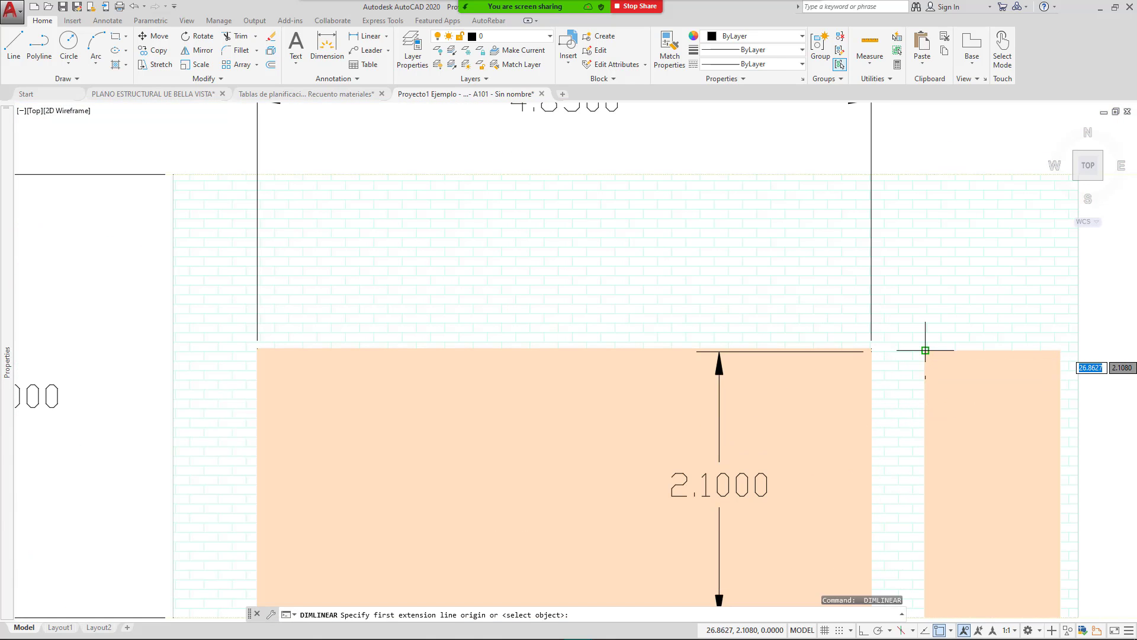
click(925, 350)
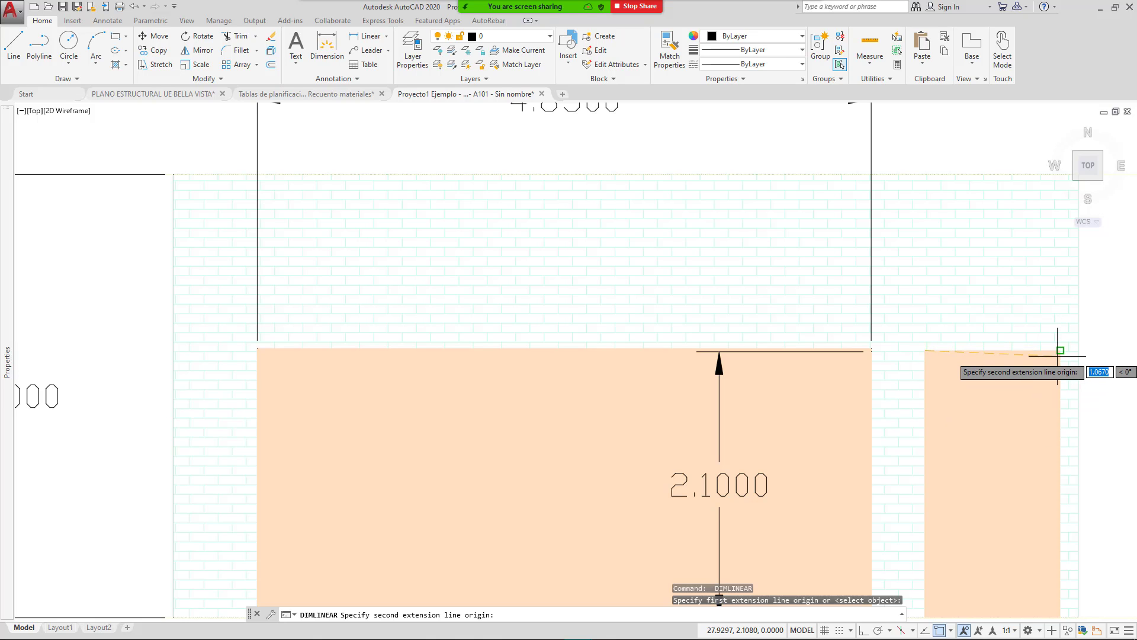
click(1060, 350)
scroll(881, 333, up, 4)
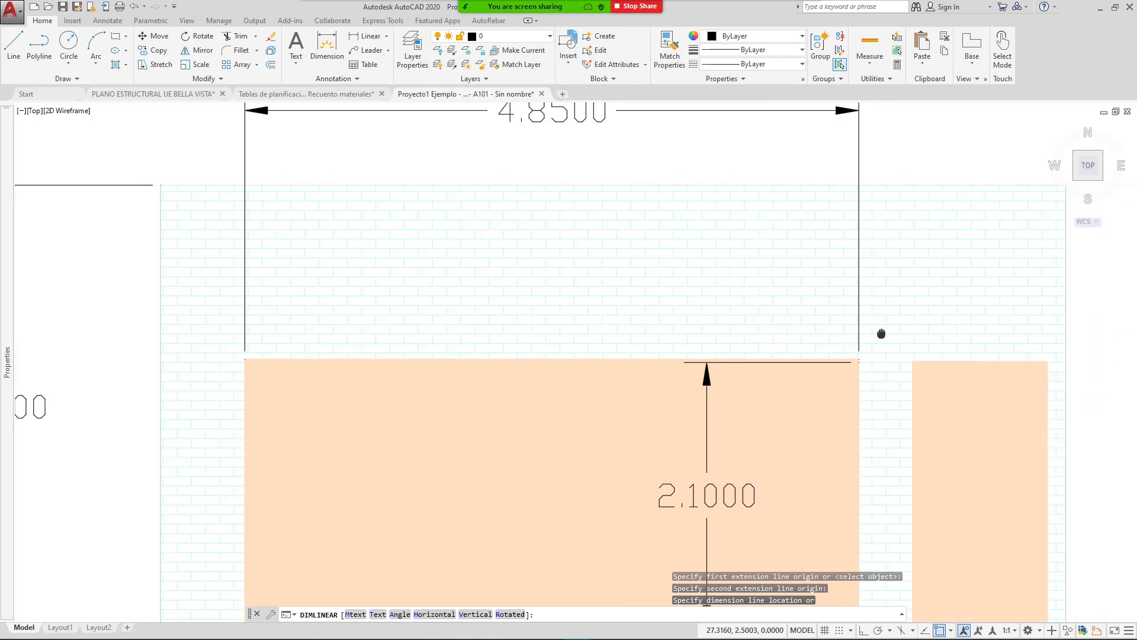
key(Escape)
scroll(875, 391, up, 4)
key(Return)
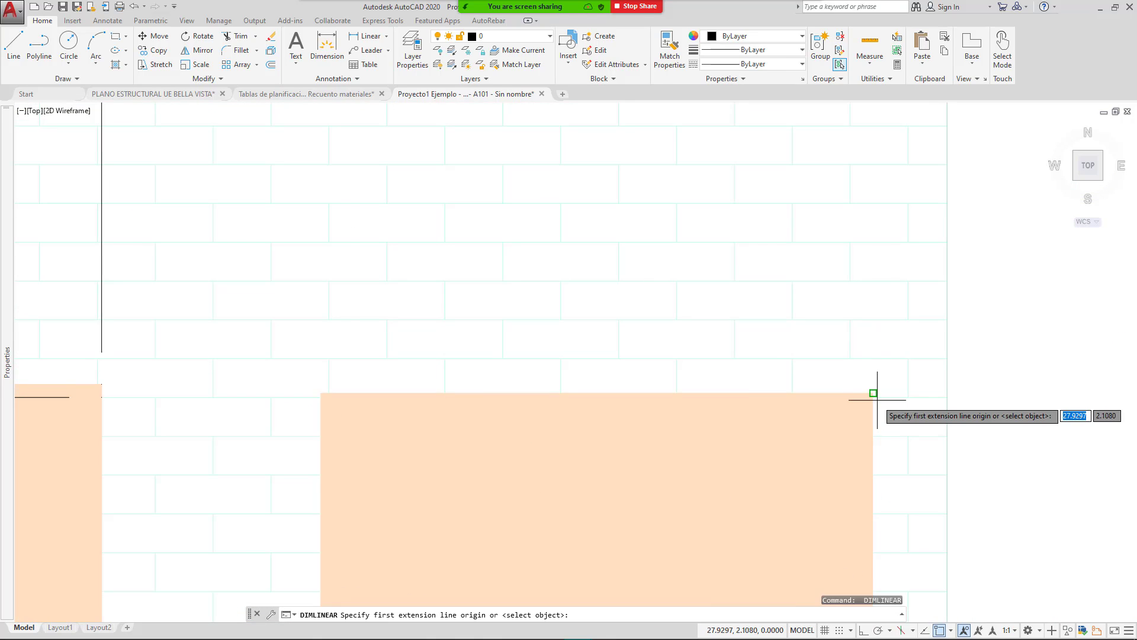
click(872, 393)
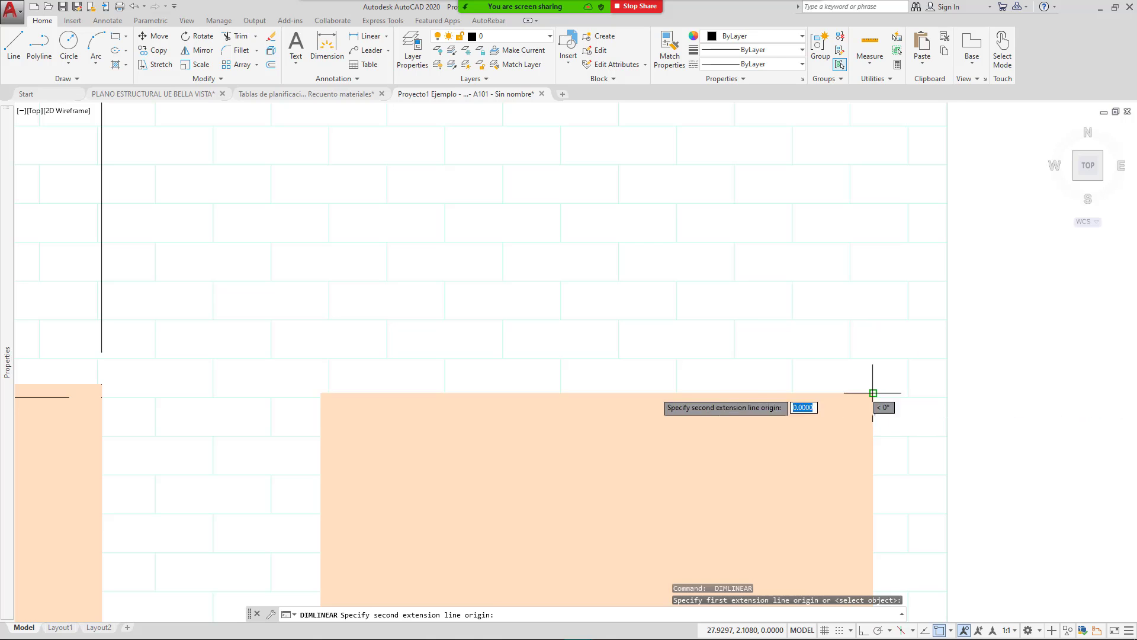
click(321, 393)
scroll(367, 308, down, 8)
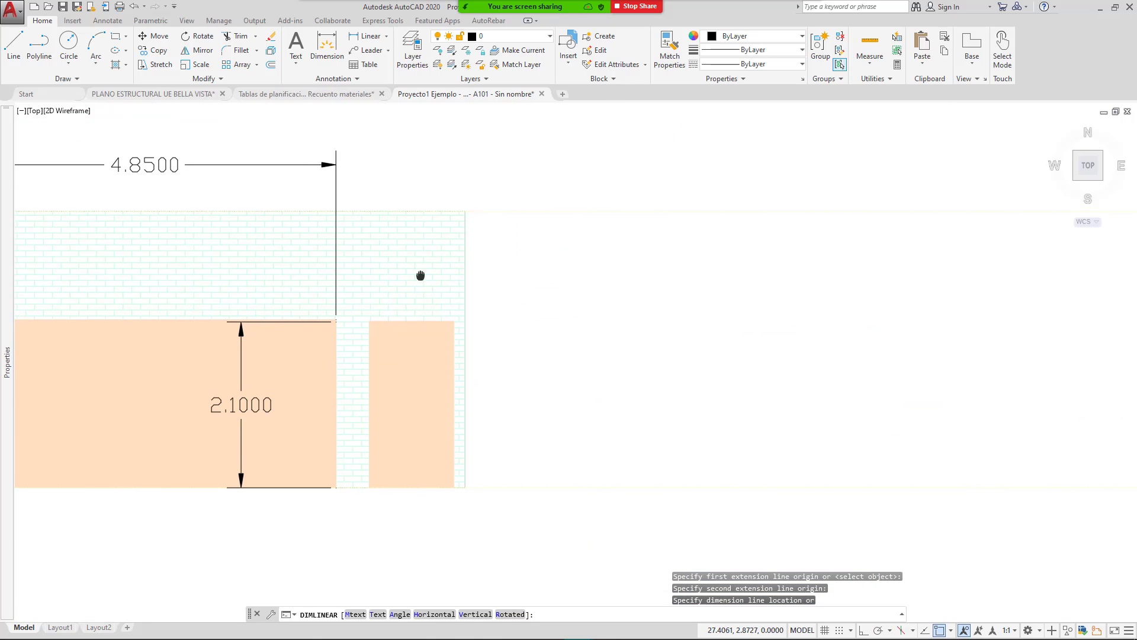
click(421, 201)
Step: Add the small opening's 2.1080 height dimension on its right, then zoom out to the full model
scroll(520, 460, up, 5)
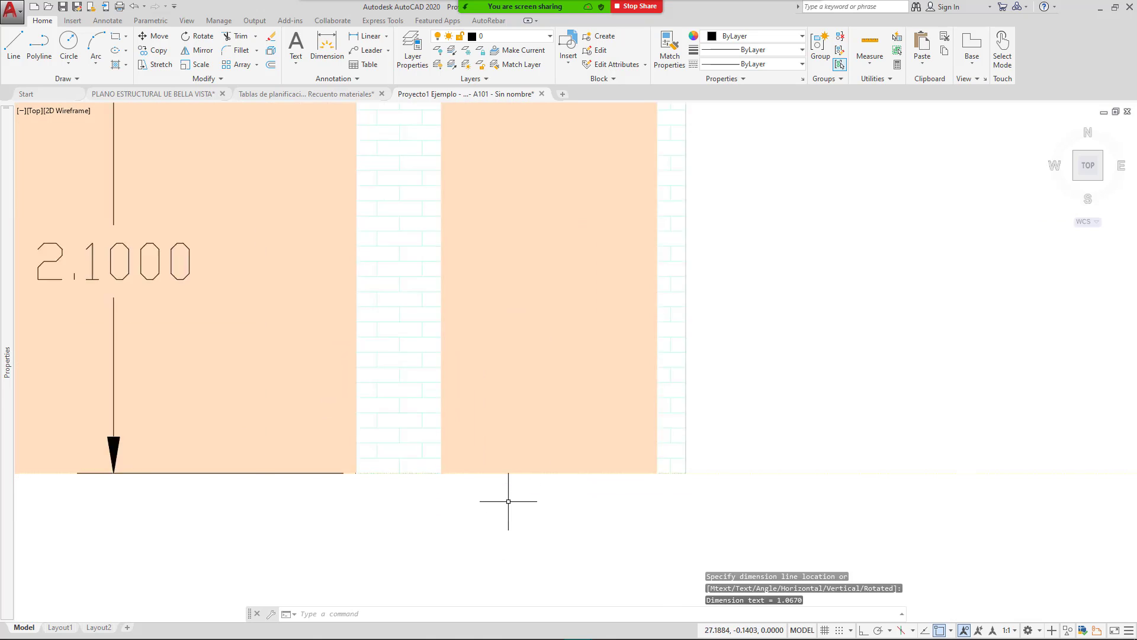
key(space)
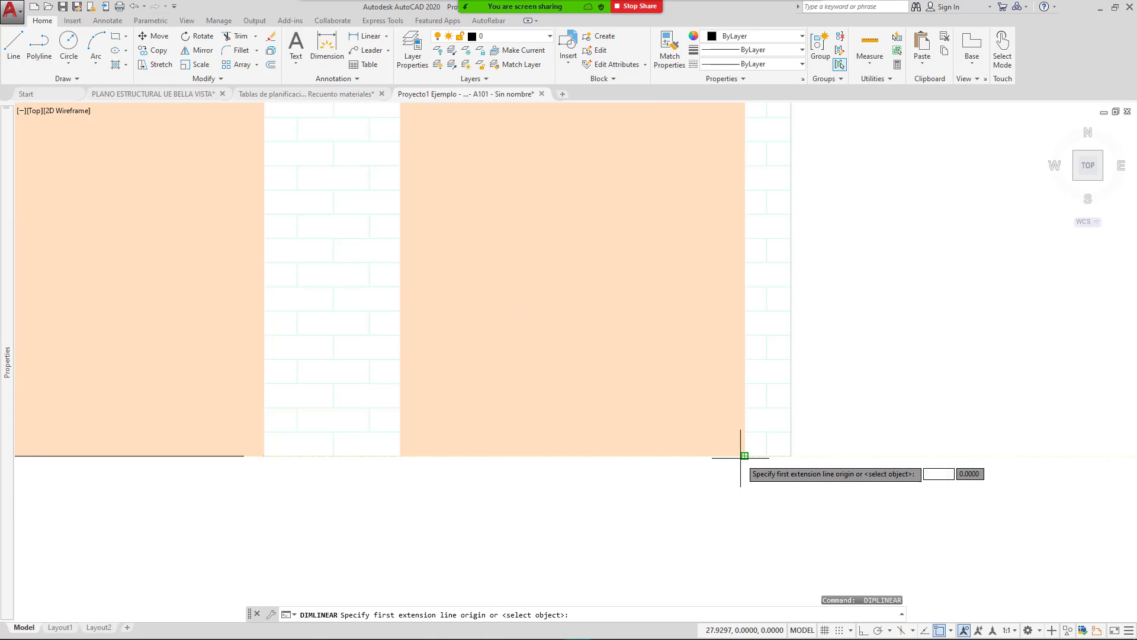
click(745, 455)
scroll(726, 499, down, 5)
scroll(711, 356, up, 4)
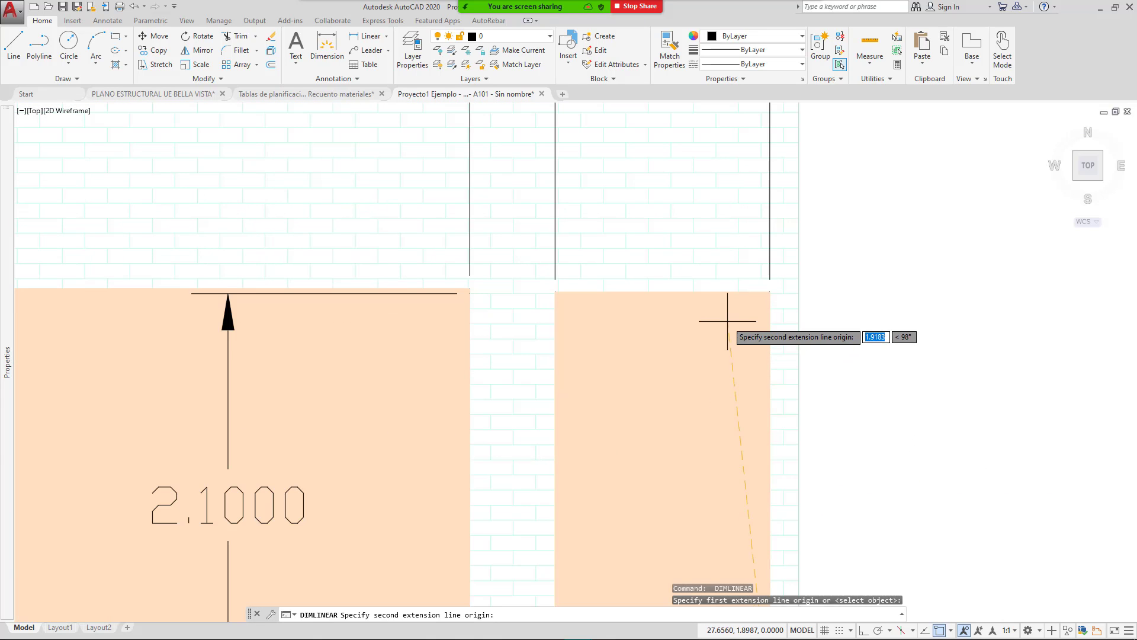
click(770, 292)
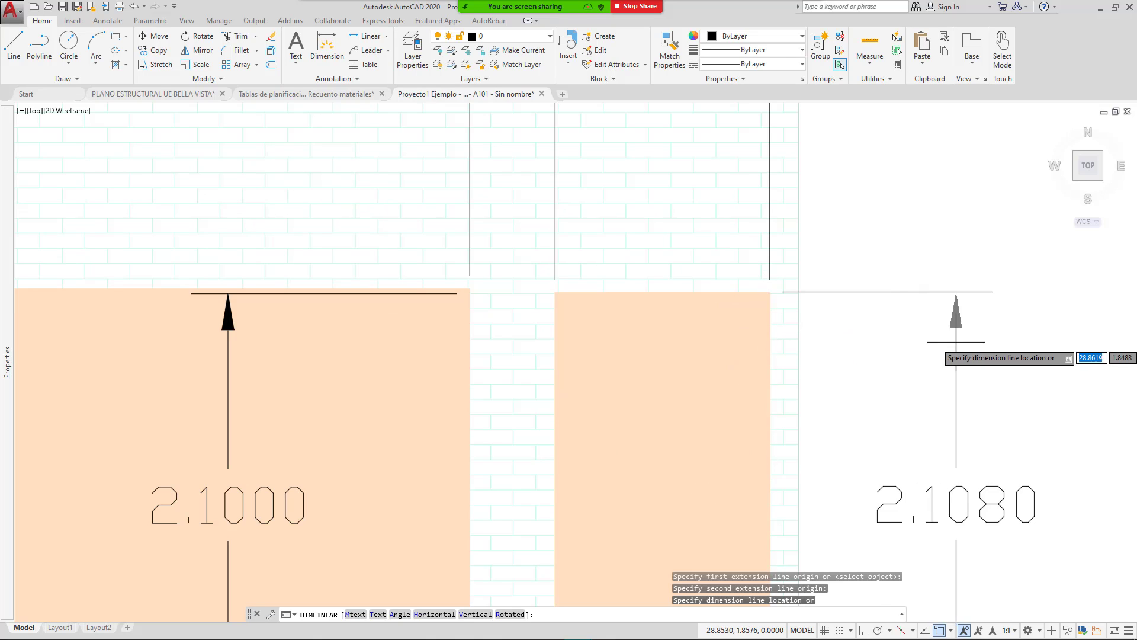
click(924, 329)
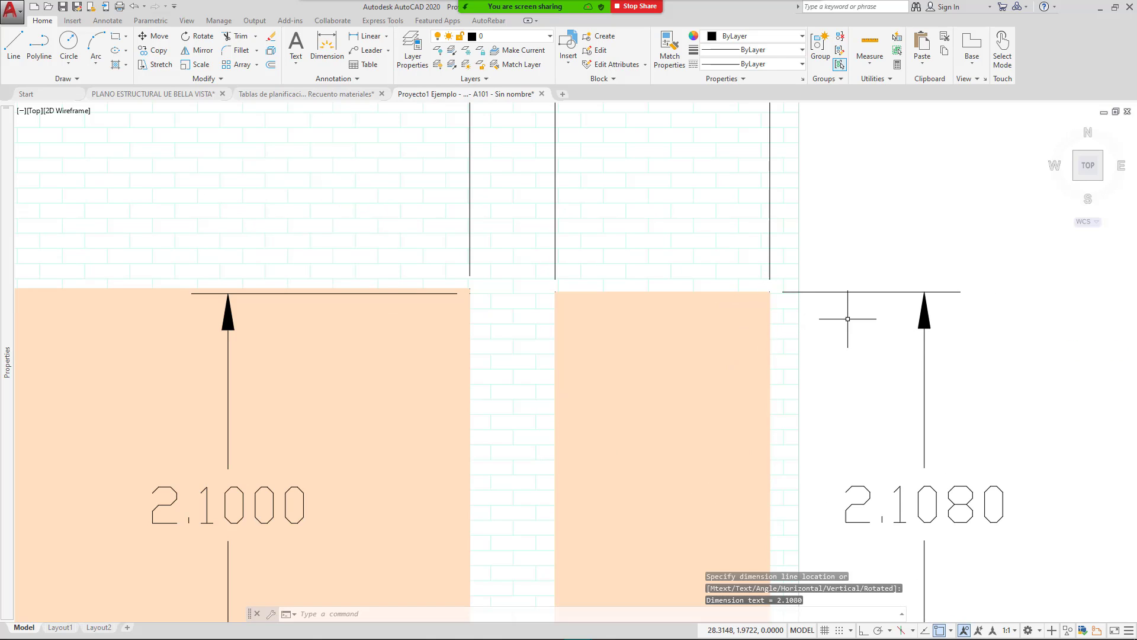
scroll(771, 281, up, 5)
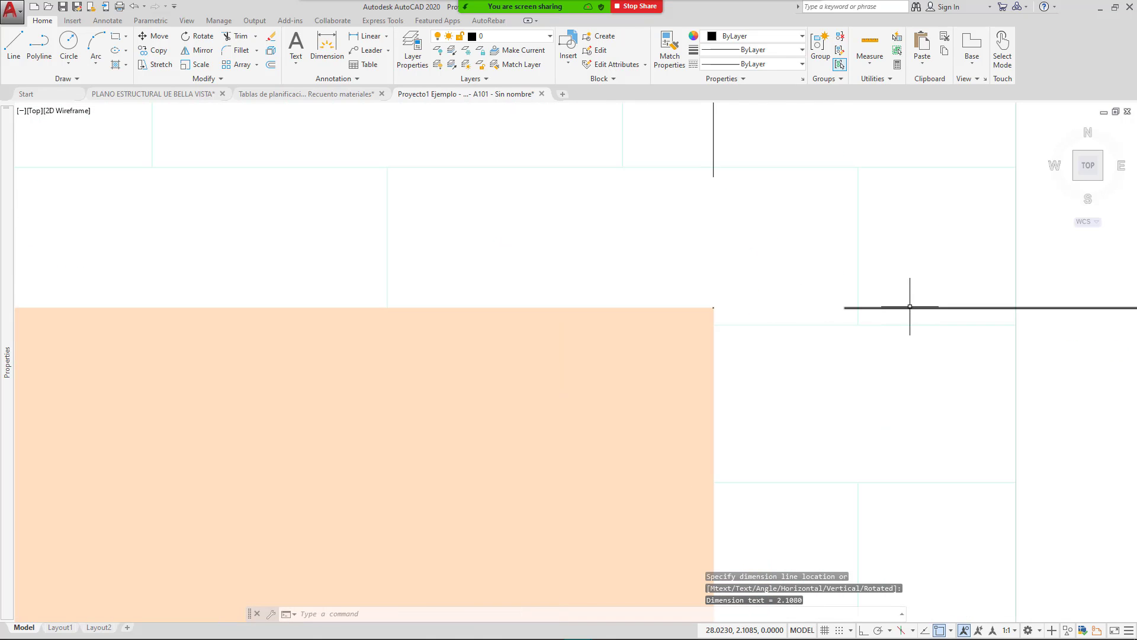
key(Escape)
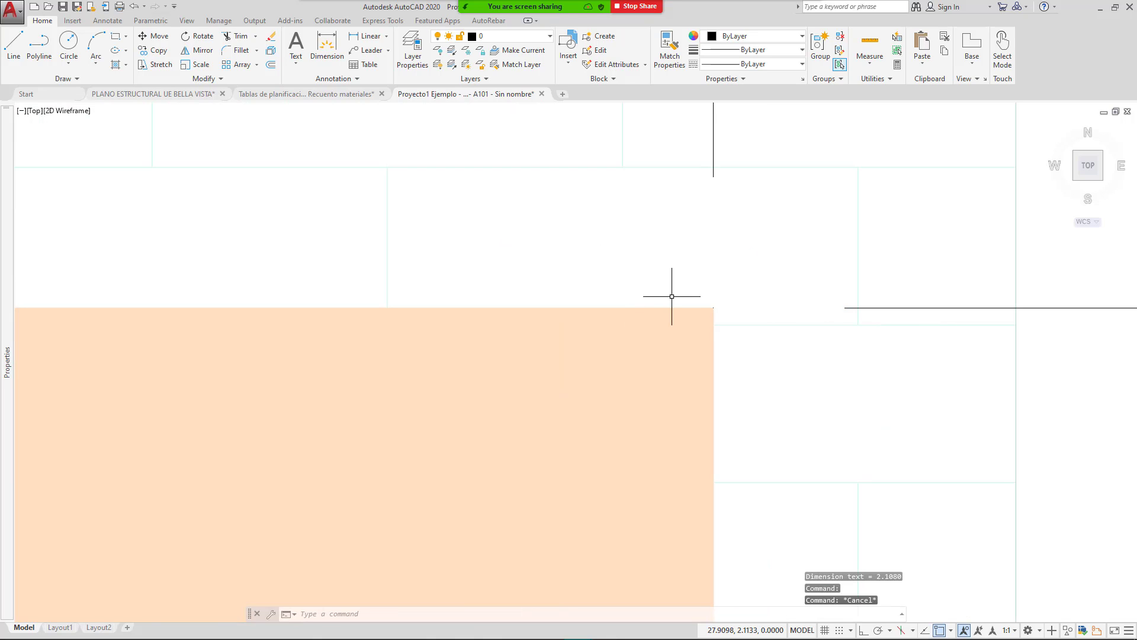
scroll(700, 287, down, 5)
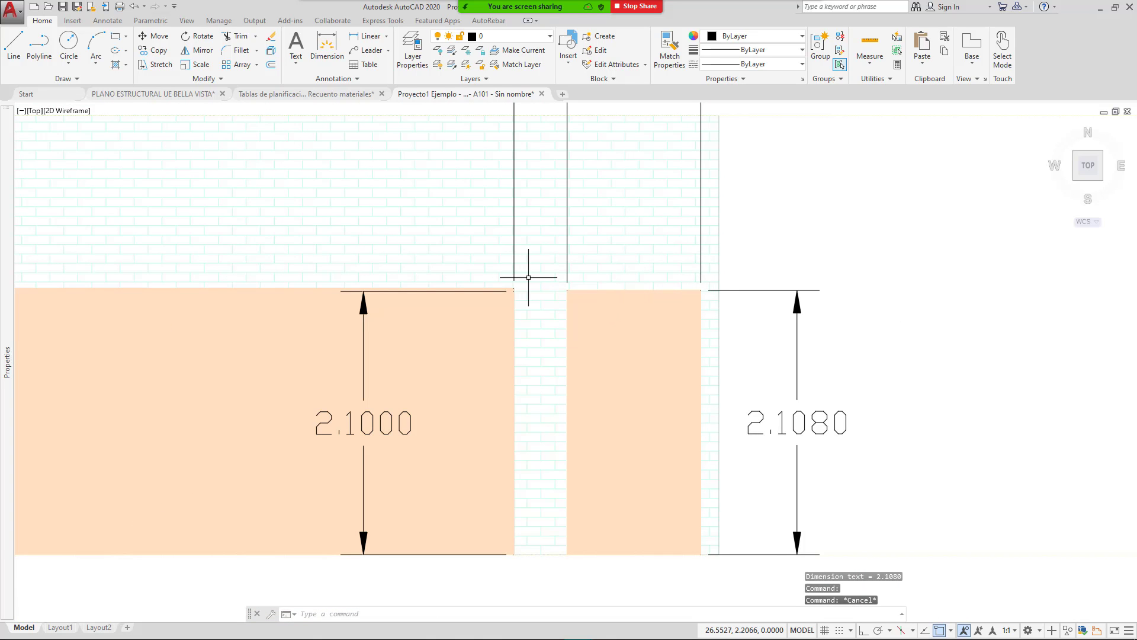
scroll(524, 278, down, 4)
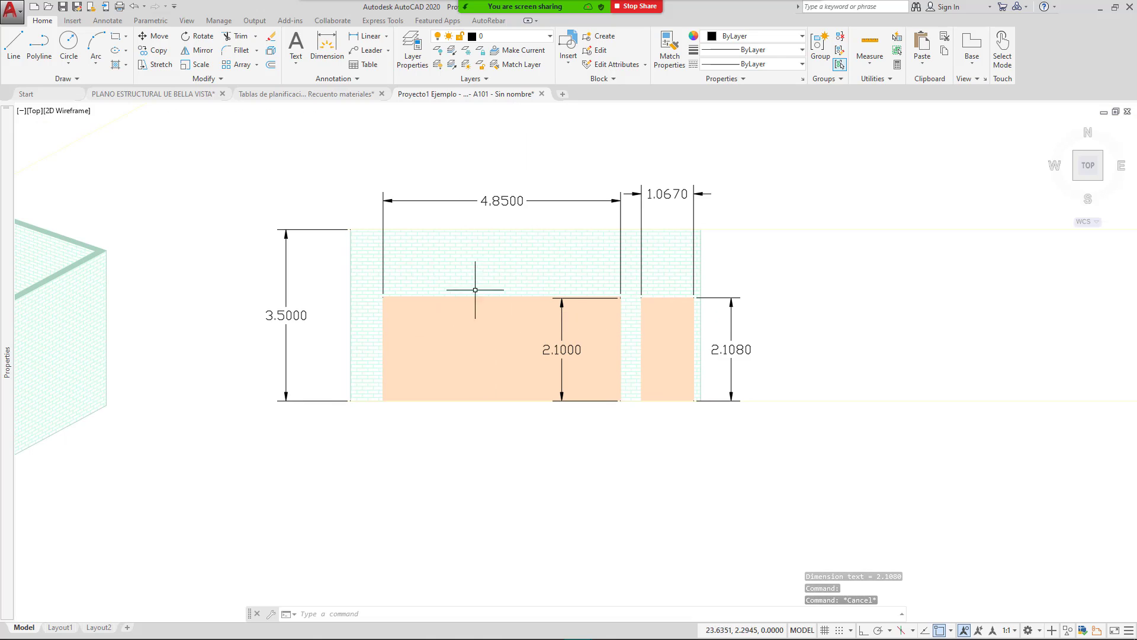
middle_drag(343, 348, 487, 348)
scroll(553, 309, down, 6)
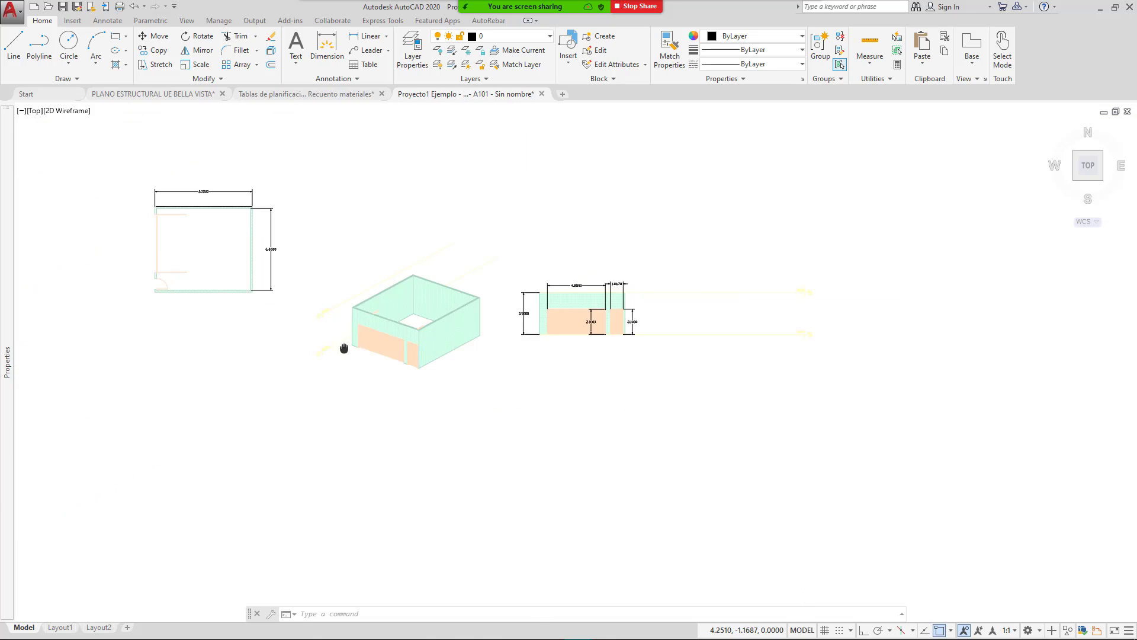
Step: Pan to the door wall elevation and bring the calculator showing 23.975 to the front
middle_drag(340, 349, 468, 354)
scroll(344, 252, up, 6)
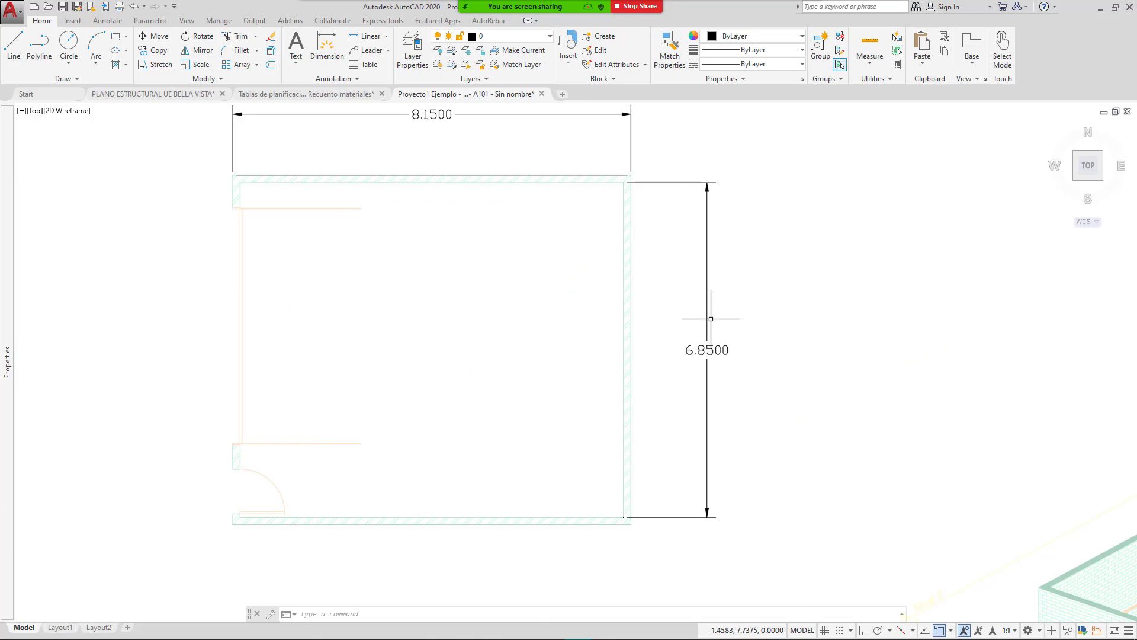
scroll(601, 294, down, 4)
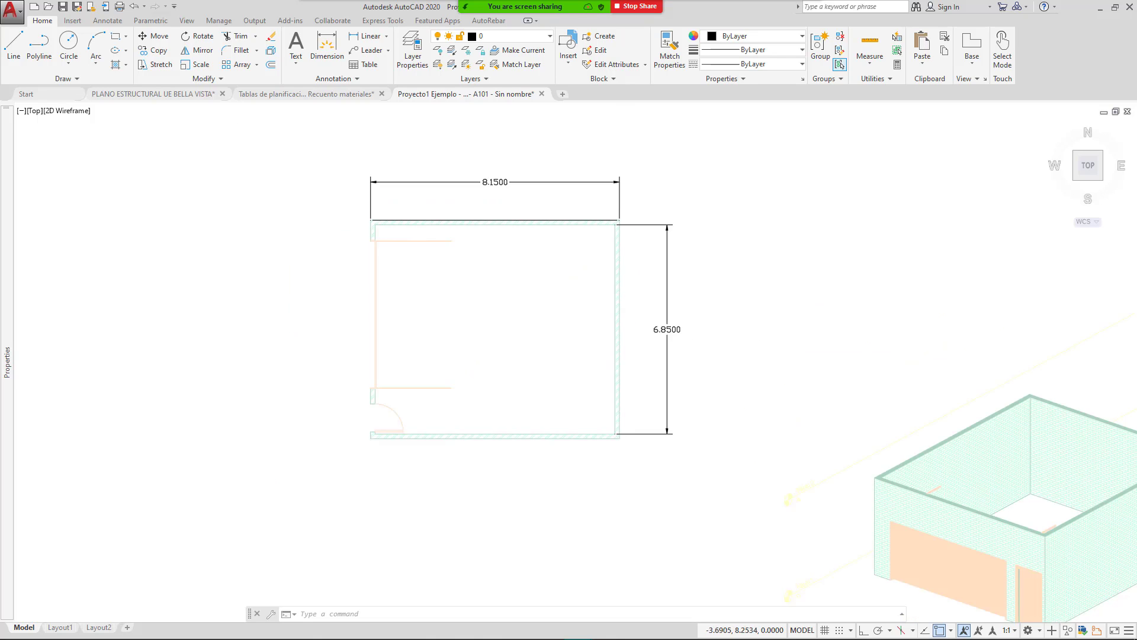
middle_drag(739, 320, 583, 360)
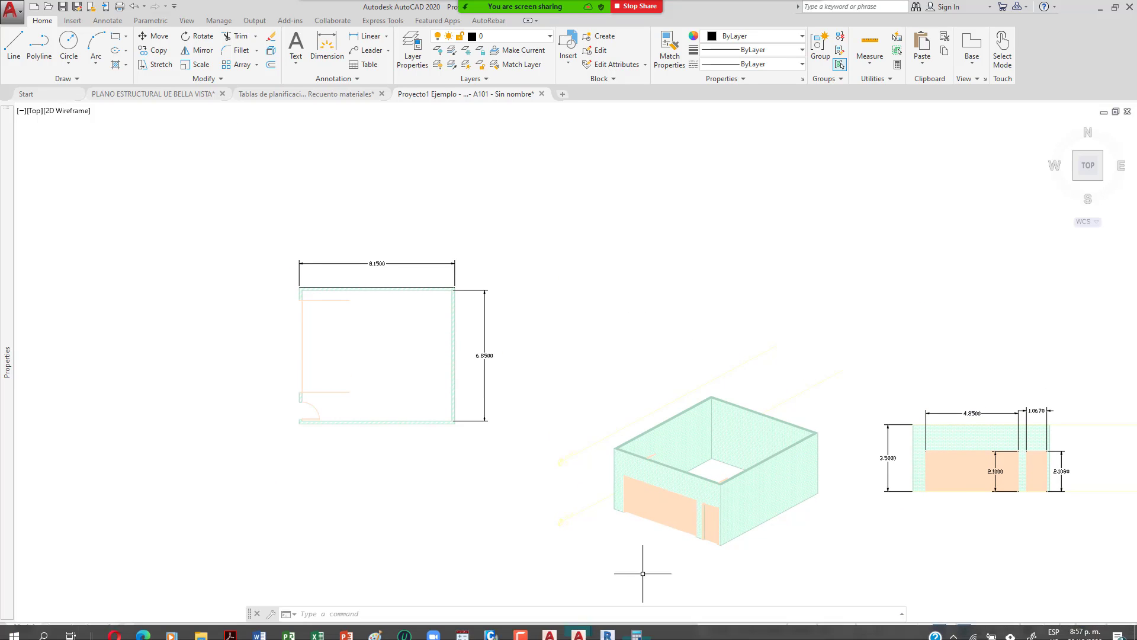
click(640, 630)
click(641, 630)
middle_drag(891, 381, 571, 373)
scroll(708, 460, up, 4)
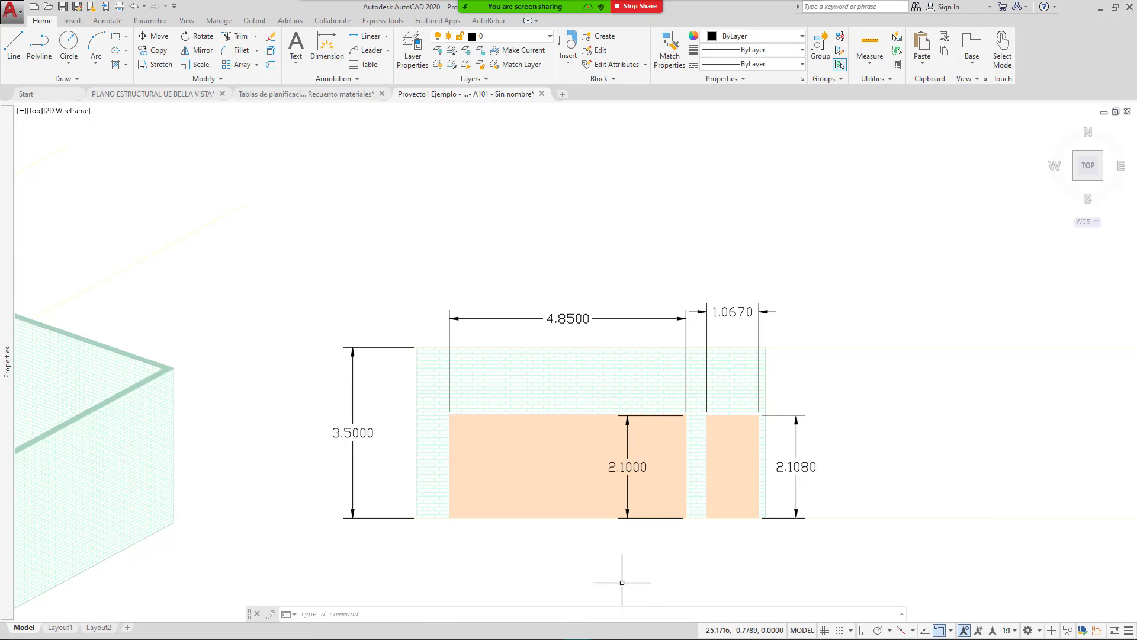
click(637, 629)
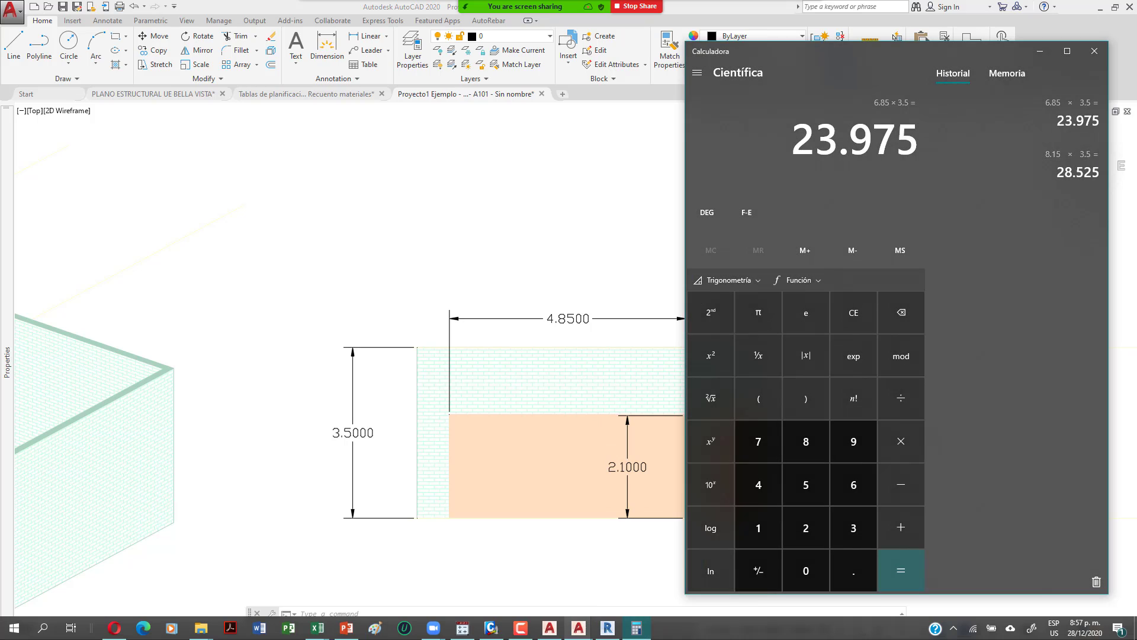
Step: Subtract the 4.85 × 2.1 door from 23.975, leaving 13.79
mouse_move(579, 629)
key(minus)
text(4.85)
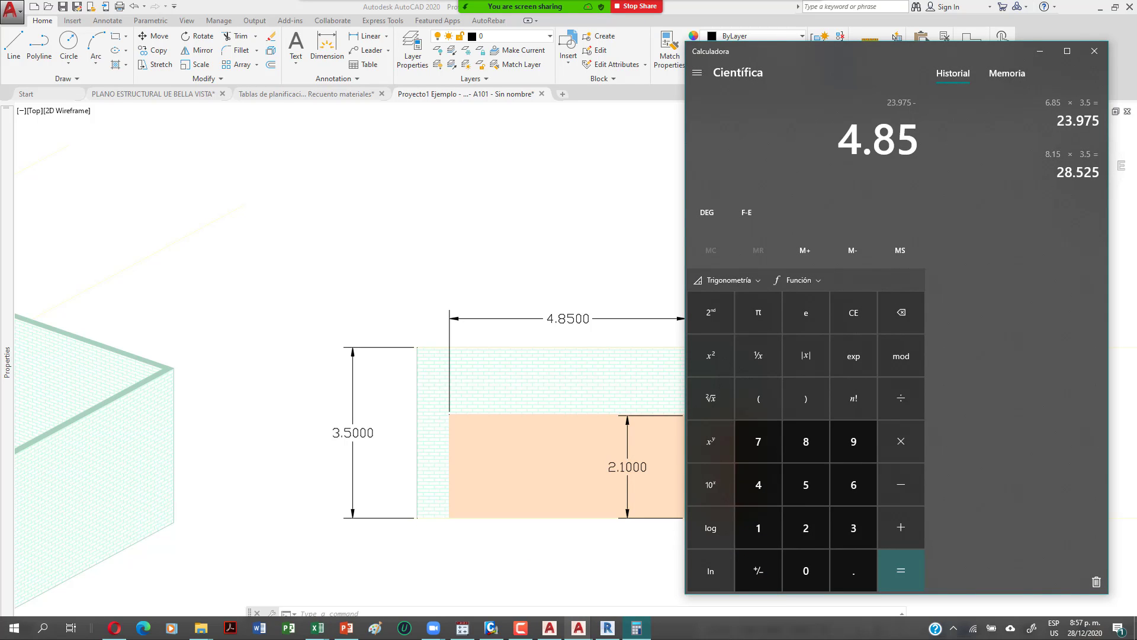
text(2.1)
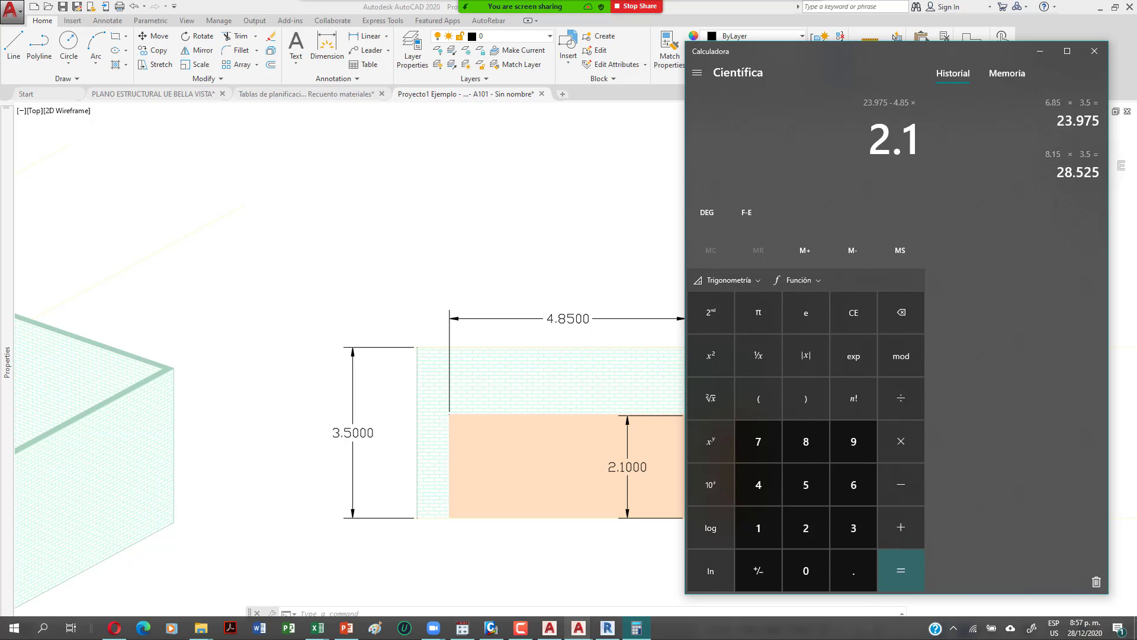
key(Return)
Step: Subtract the 1.067 × 2.108 second door, giving 11.540764
key(minus)
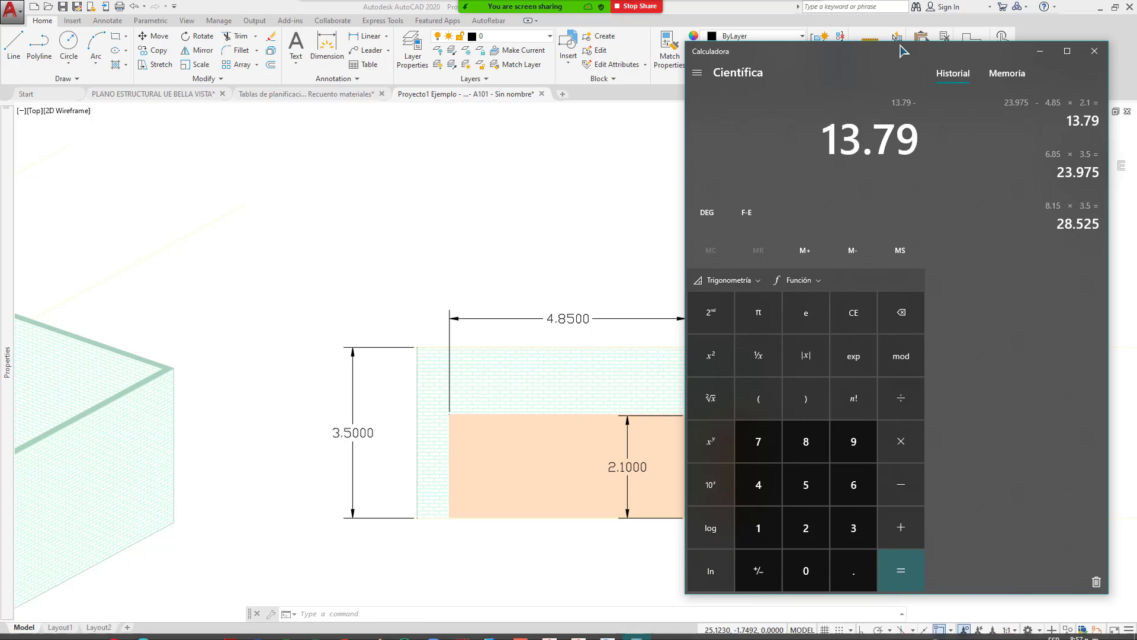
mouse_move(927, 54)
mouse_down()
mouse_move(299, 52)
mouse_move(354, 55)
mouse_up()
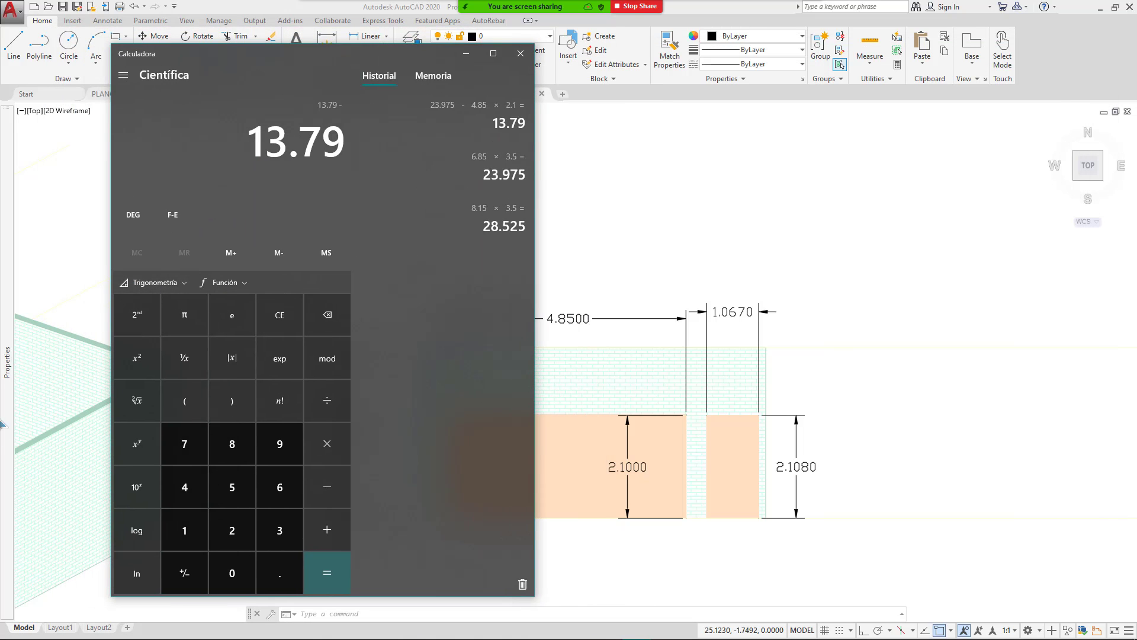
mouse_move(12, 411)
text(1.0670)
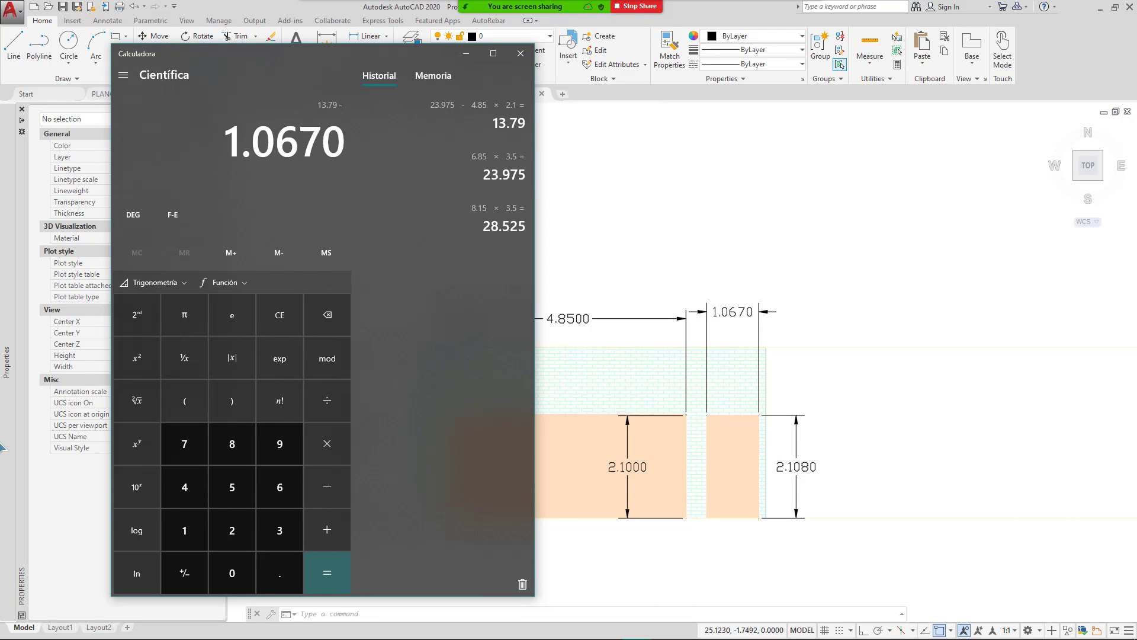
key(asterisk)
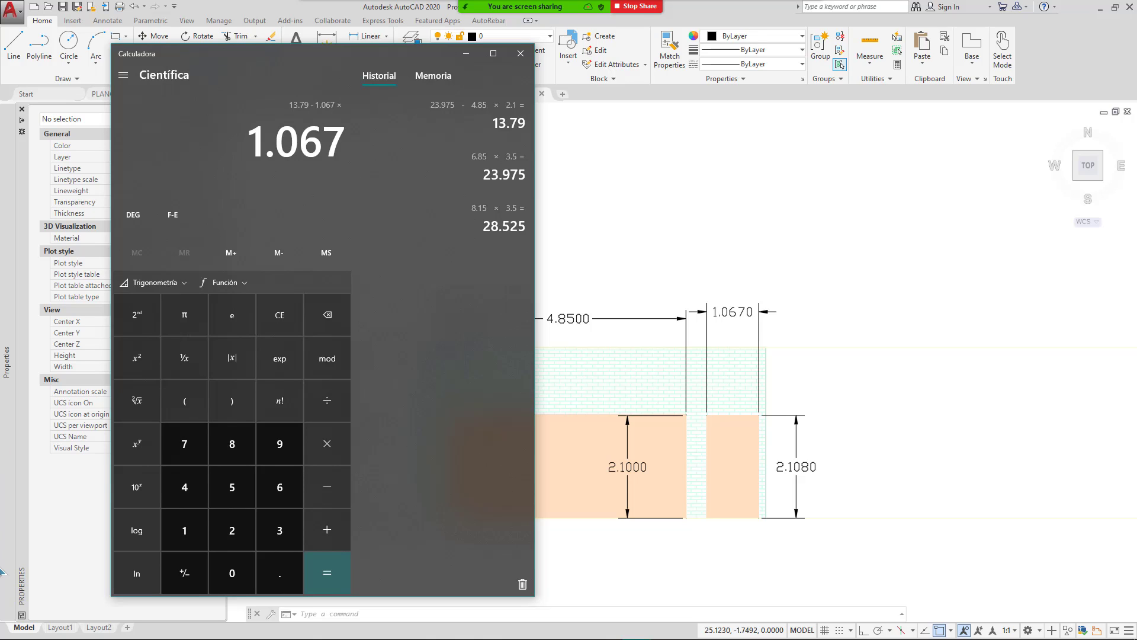
text(2.10)
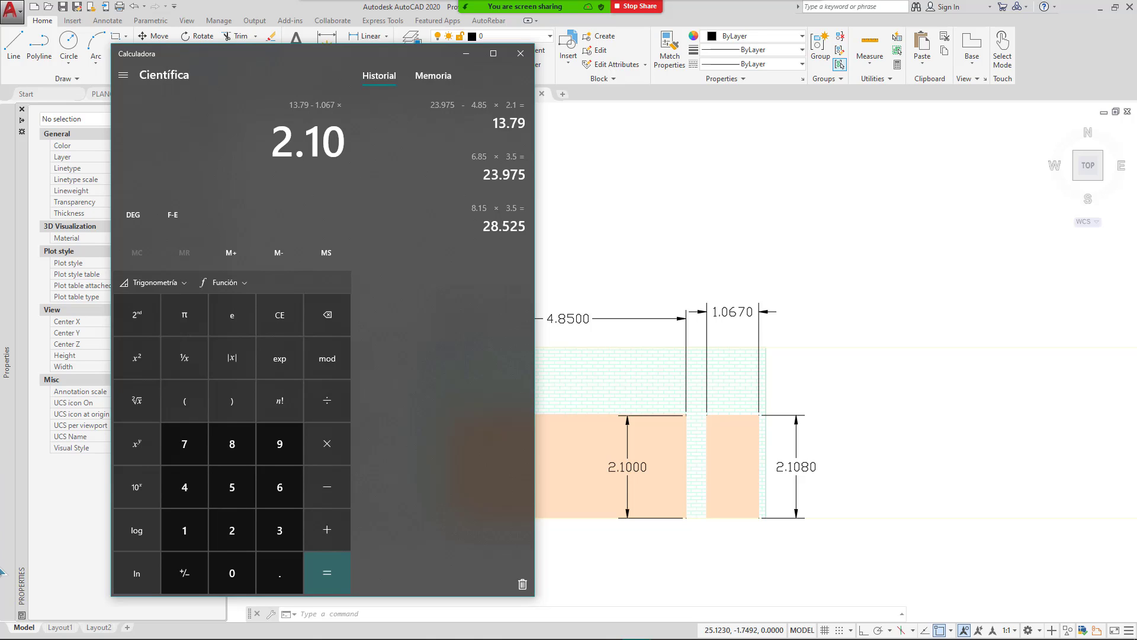
text(80)
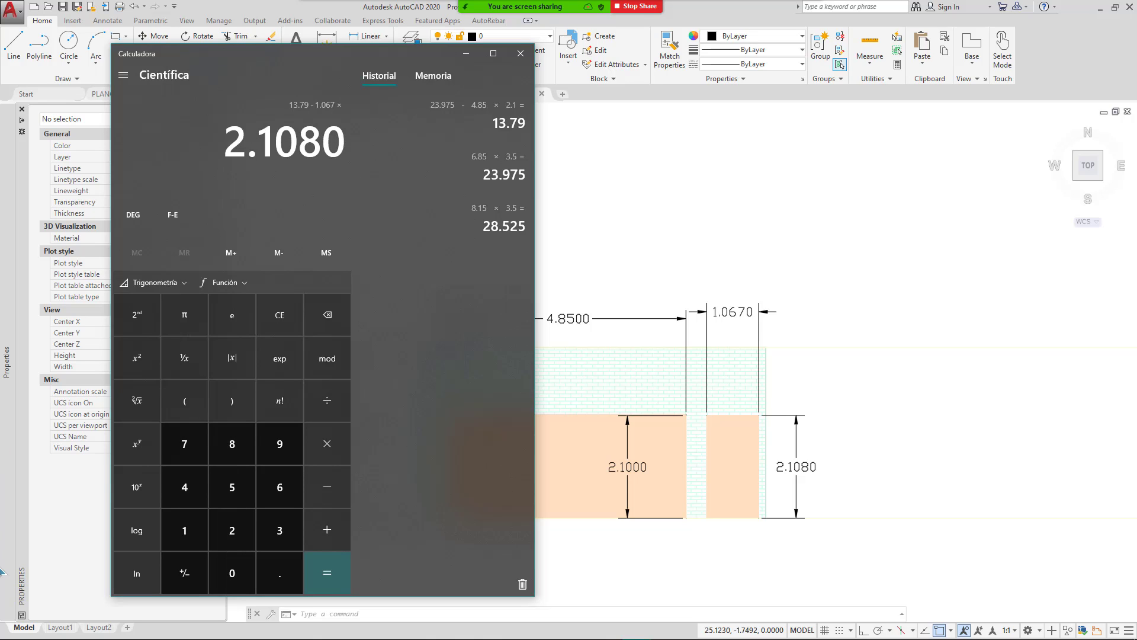
key(Return)
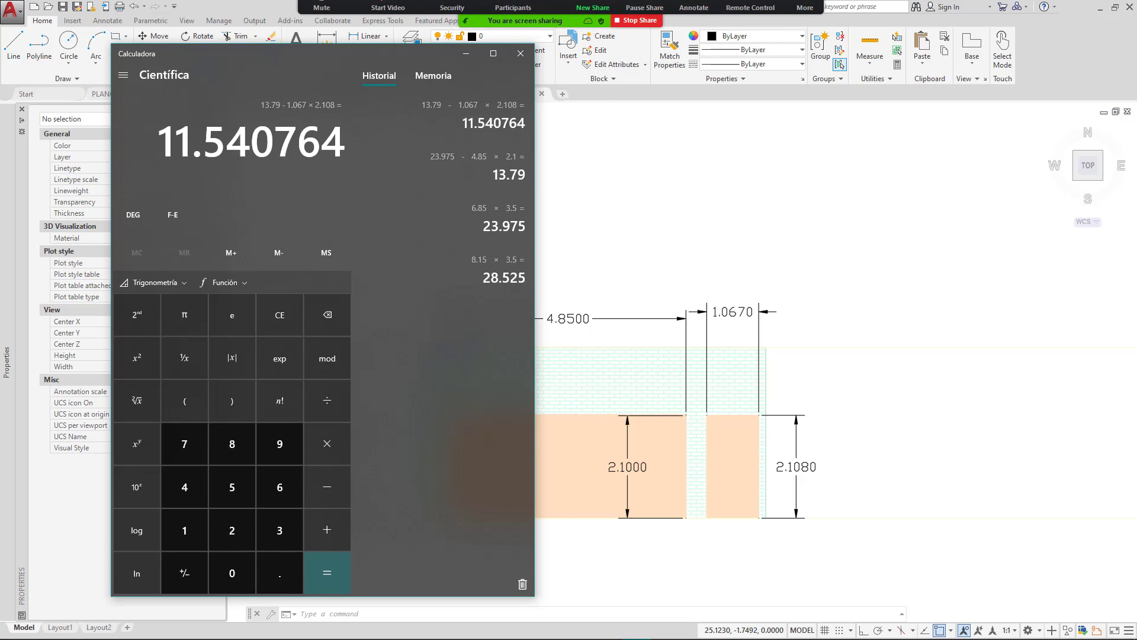
drag(336, 59, 531, 82)
Step: Share the Revit wall schedule and select the fourth wall's 11.809 m² area
click(607, 13)
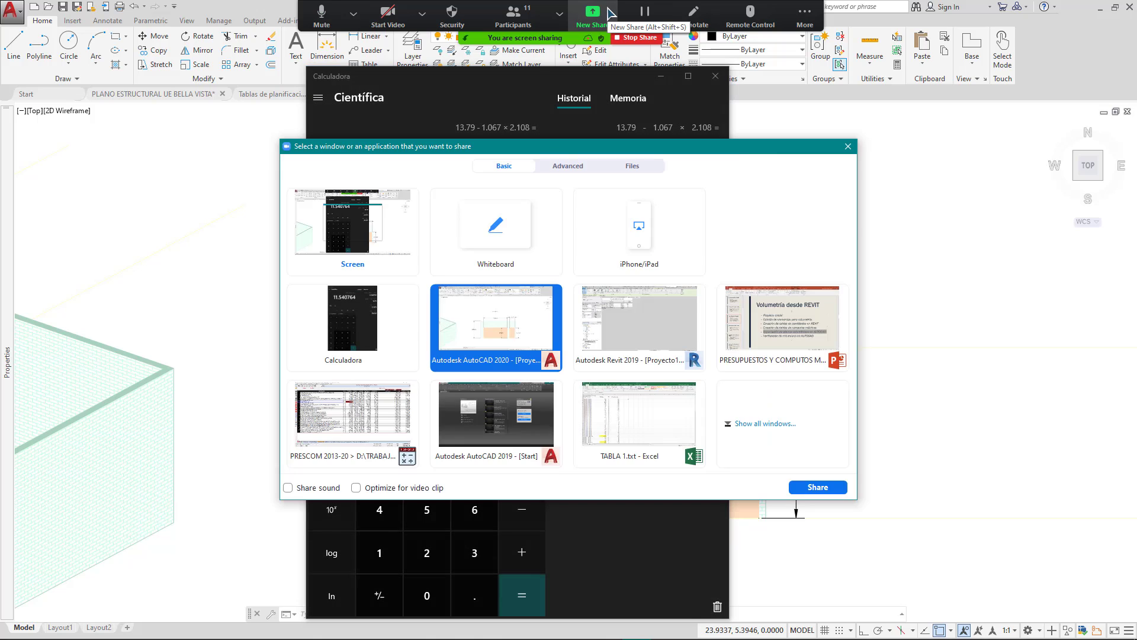
double_click(621, 316)
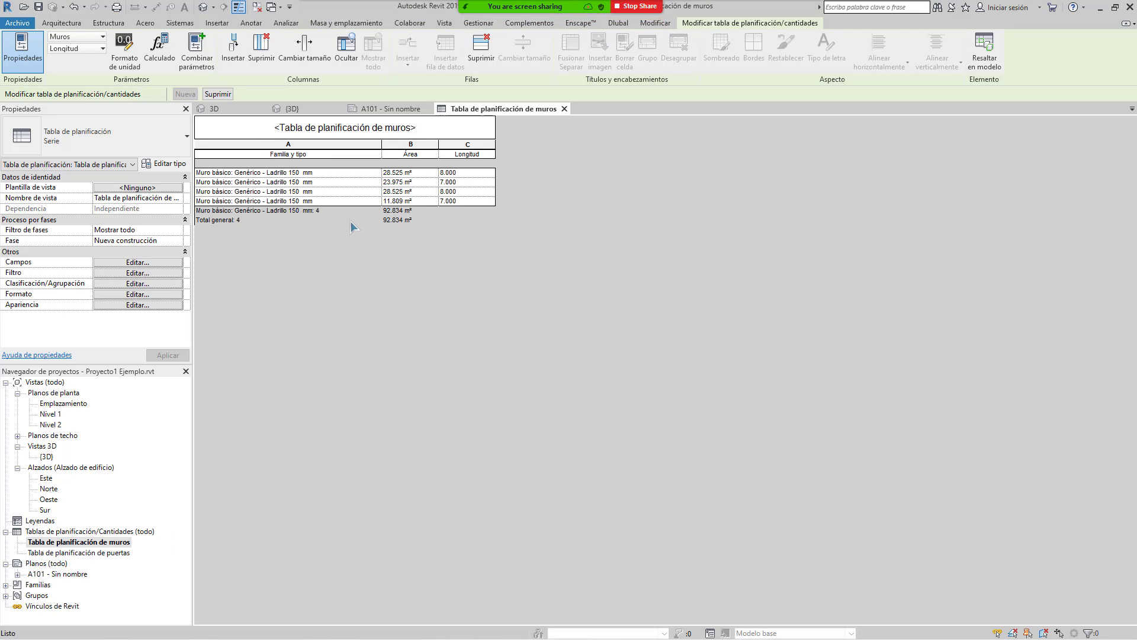
click(409, 201)
Step: Switch the shared window back to the AutoCAD 2020 drawing
click(590, 14)
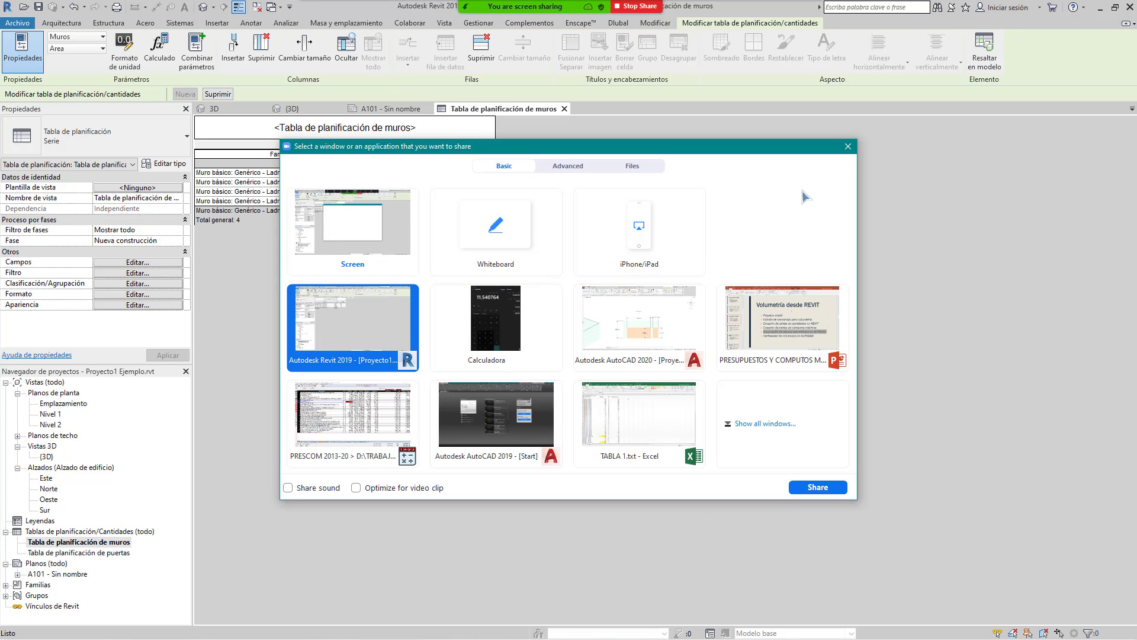
click(847, 146)
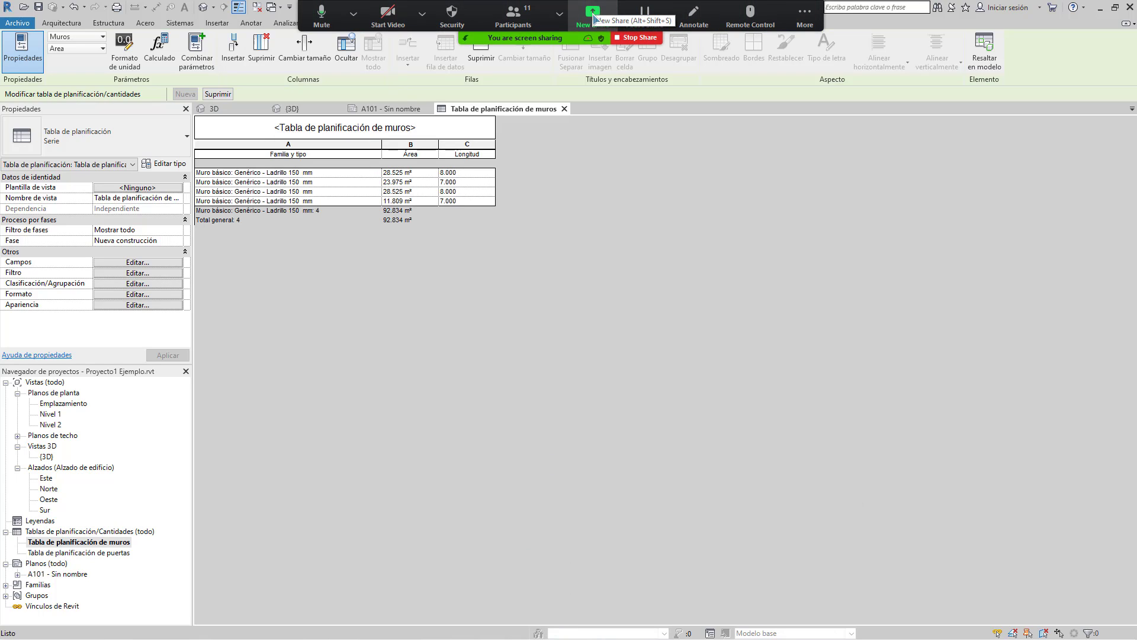
click(594, 18)
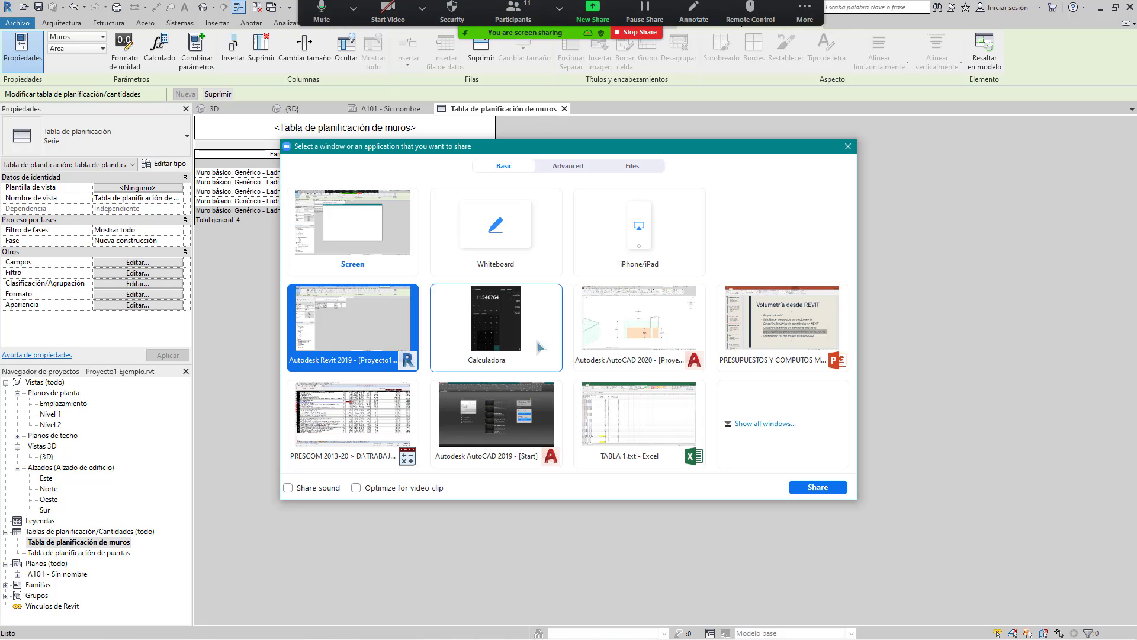
click(630, 313)
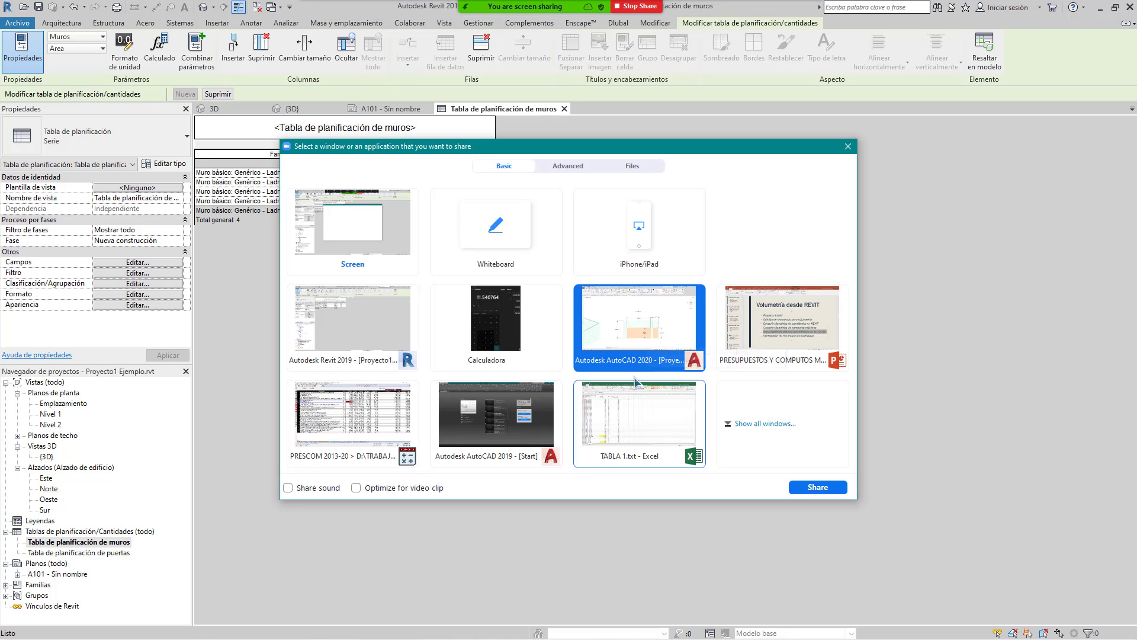
double_click(629, 308)
key(super)
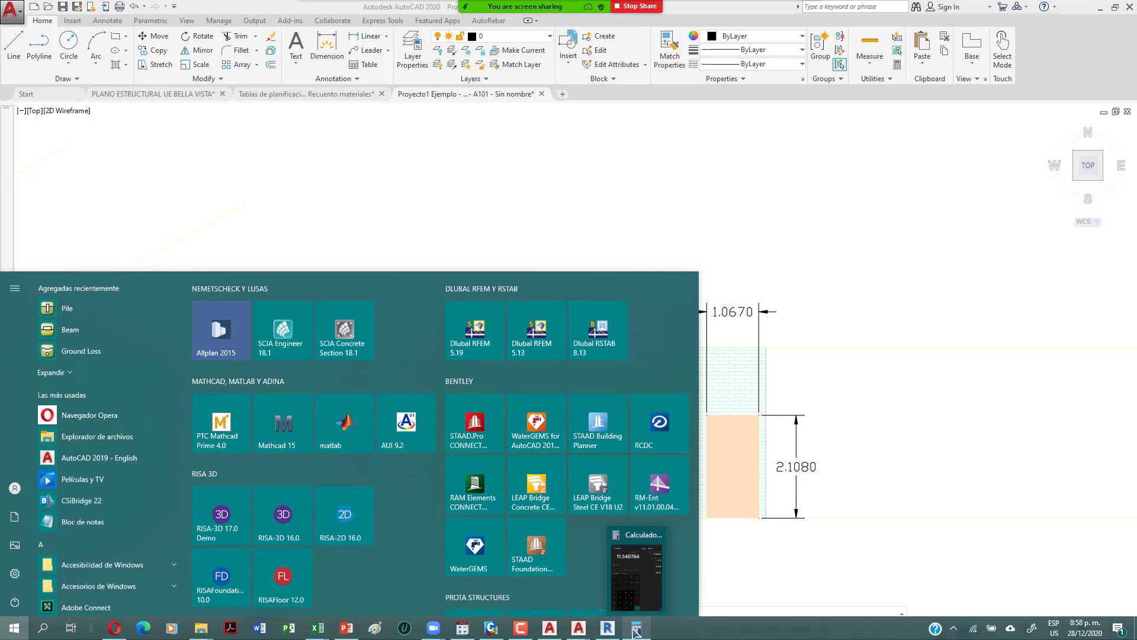
Step: Move the calculator to the right and bring the room plan into view
click(635, 629)
drag(522, 85, 773, 68)
scroll(499, 275, down, 5)
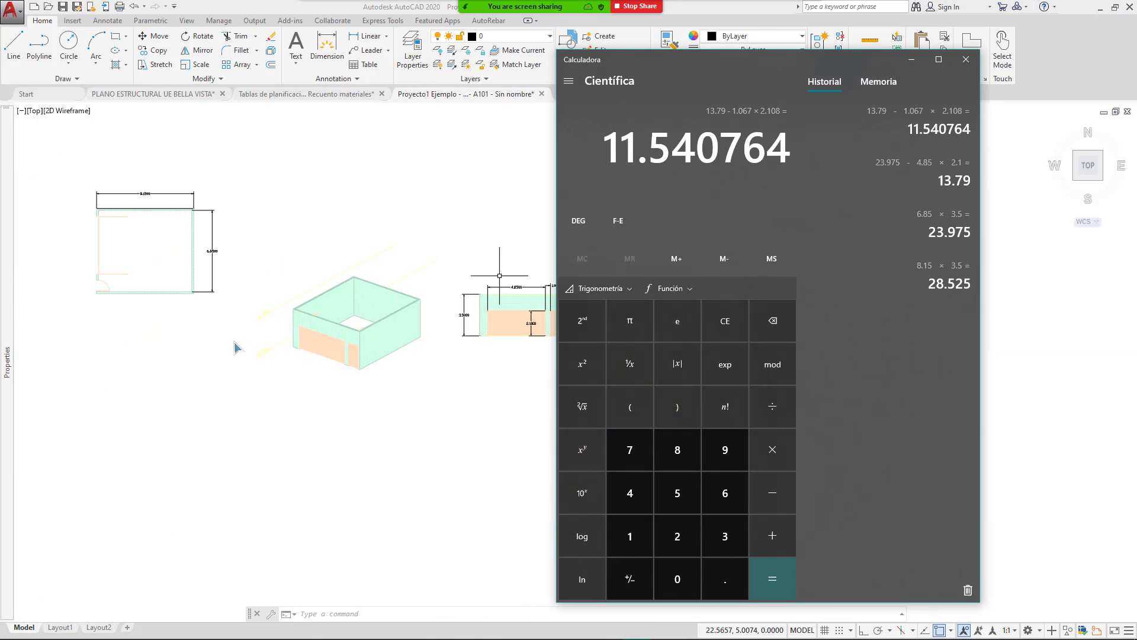
click(237, 348)
middle_drag(241, 277, 469, 277)
scroll(310, 275, up, 4)
middle_drag(367, 244, 365, 334)
scroll(380, 237, up, 3)
scroll(393, 296, down, 4)
scroll(406, 286, up, 3)
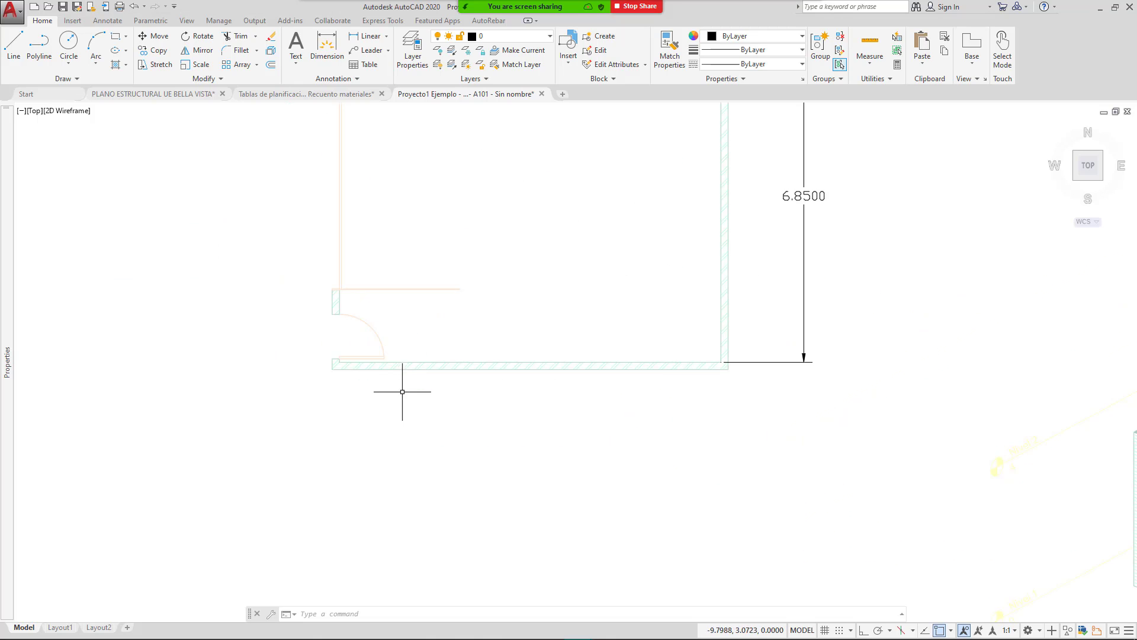
scroll(340, 365, up, 5)
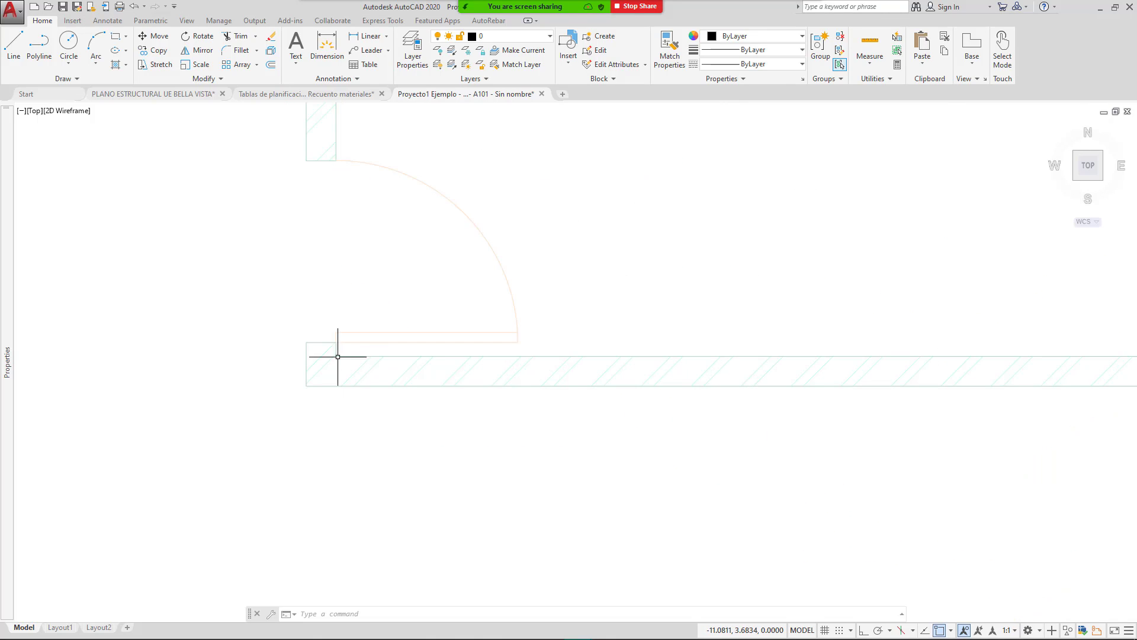
scroll(341, 361, down, 8)
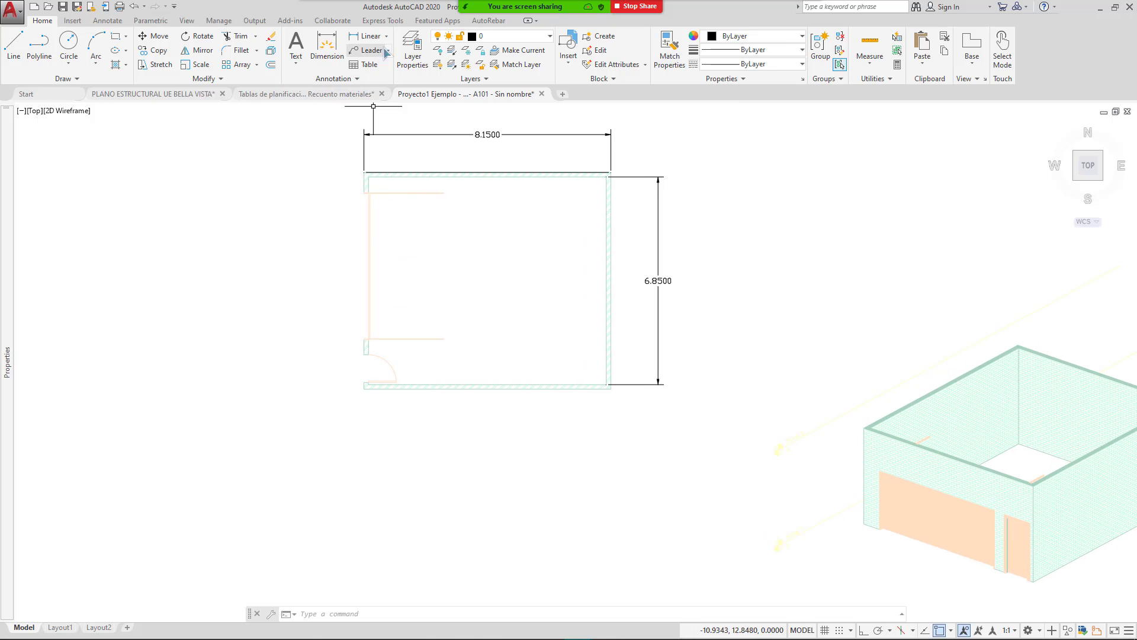
Step: Add a vertical 7.0000 linear dimension along the plan's left wall, placed to its left
click(368, 38)
scroll(358, 178, up, 5)
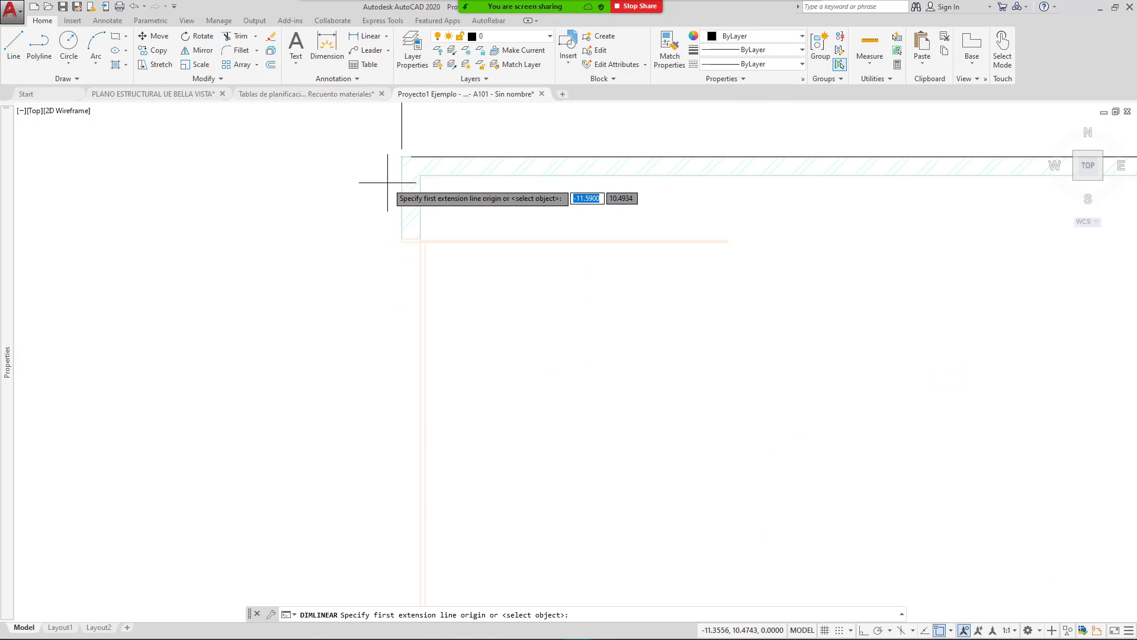
click(418, 170)
scroll(426, 285, down, 3)
scroll(393, 465, up, 5)
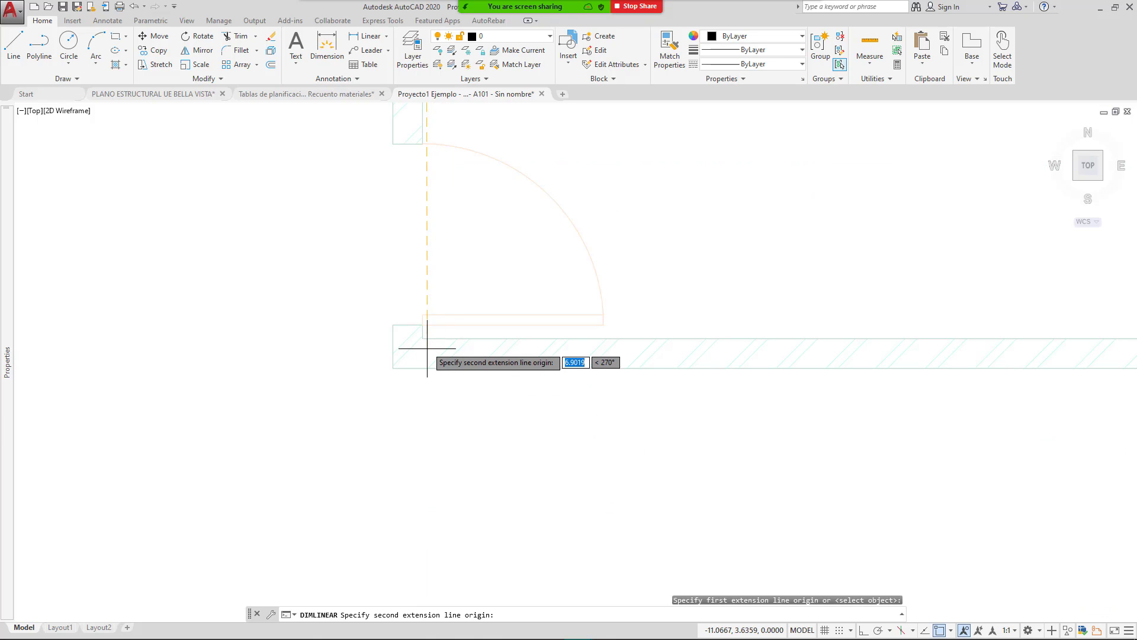
click(423, 364)
scroll(436, 382, down, 4)
click(308, 331)
scroll(554, 343, down, 5)
scroll(580, 326, down, 3)
middle_drag(665, 327, 439, 327)
middle_drag(764, 337, 572, 328)
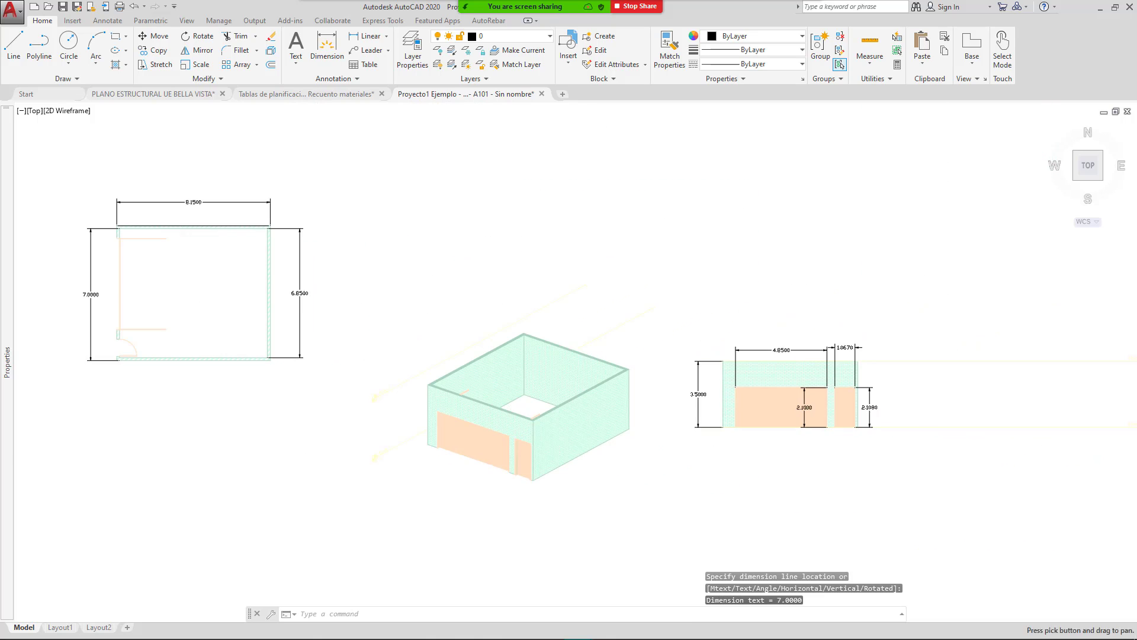
scroll(734, 405, up, 2)
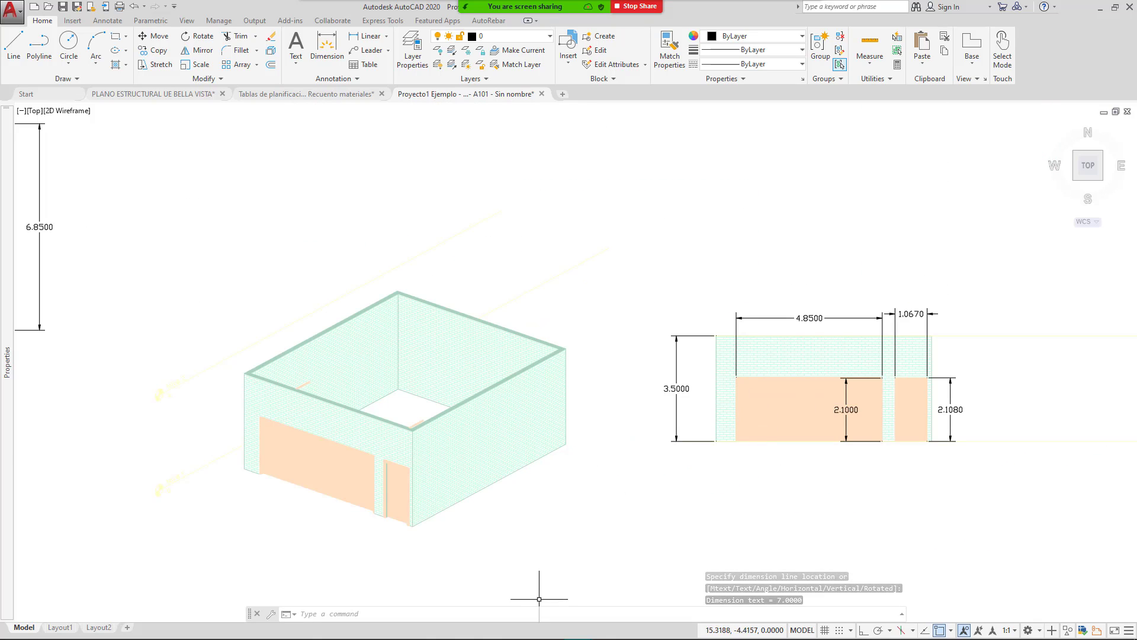
Step: Compute the gross wall area 7 × 3.5 = 24.5 in Calculator
click(636, 627)
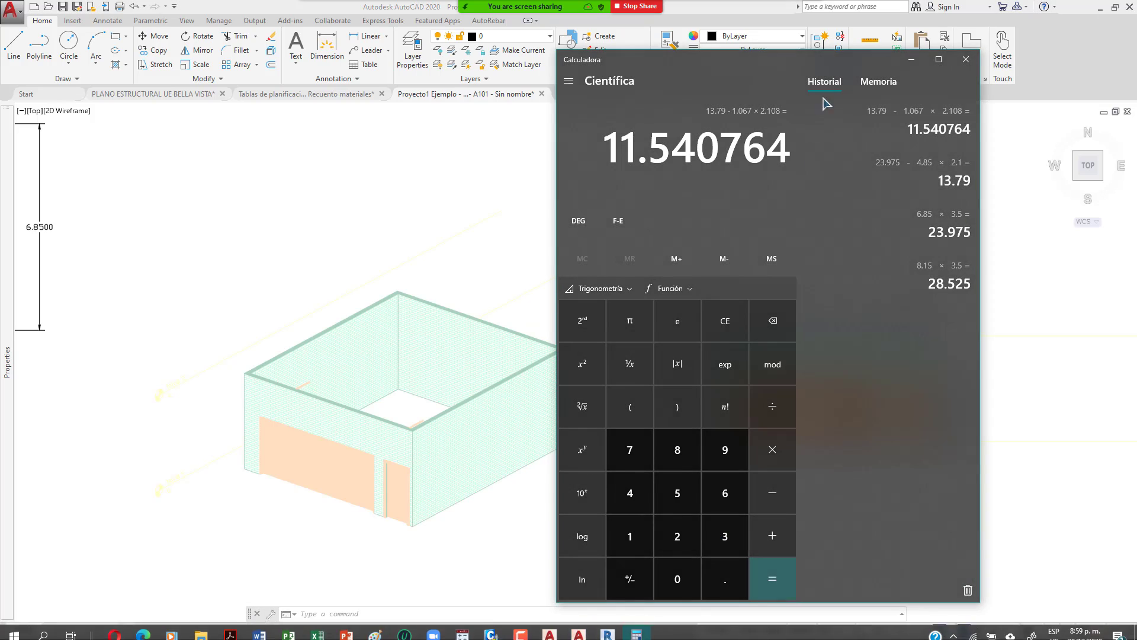
mouse_move(753, 62)
mouse_down()
mouse_move(561, 52)
mouse_move(456, 67)
mouse_up()
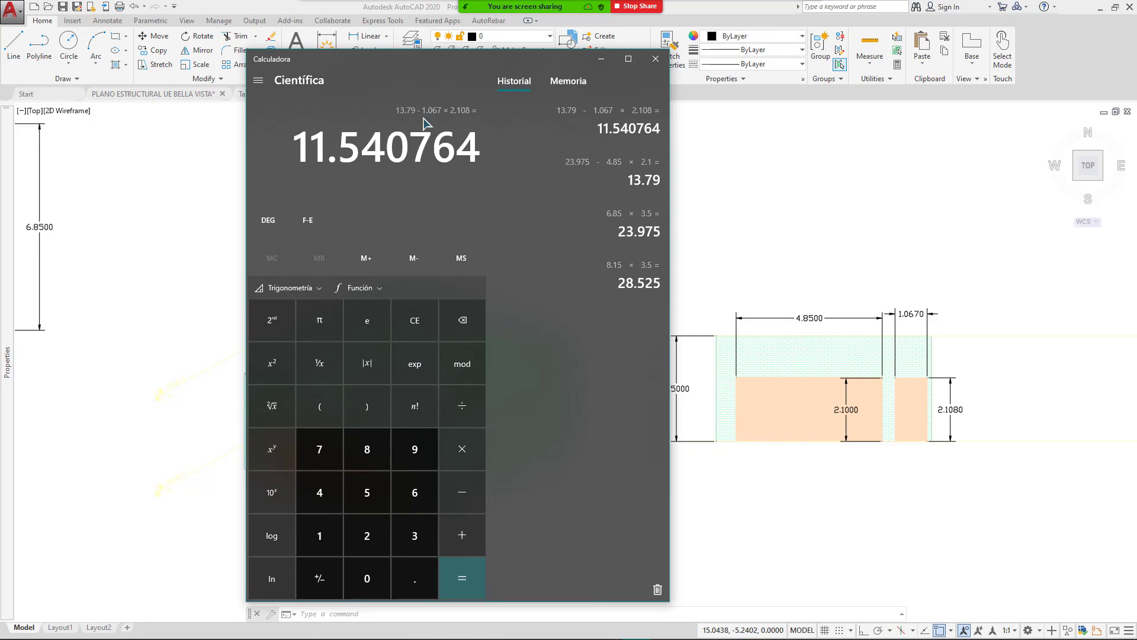
text(7*.5)
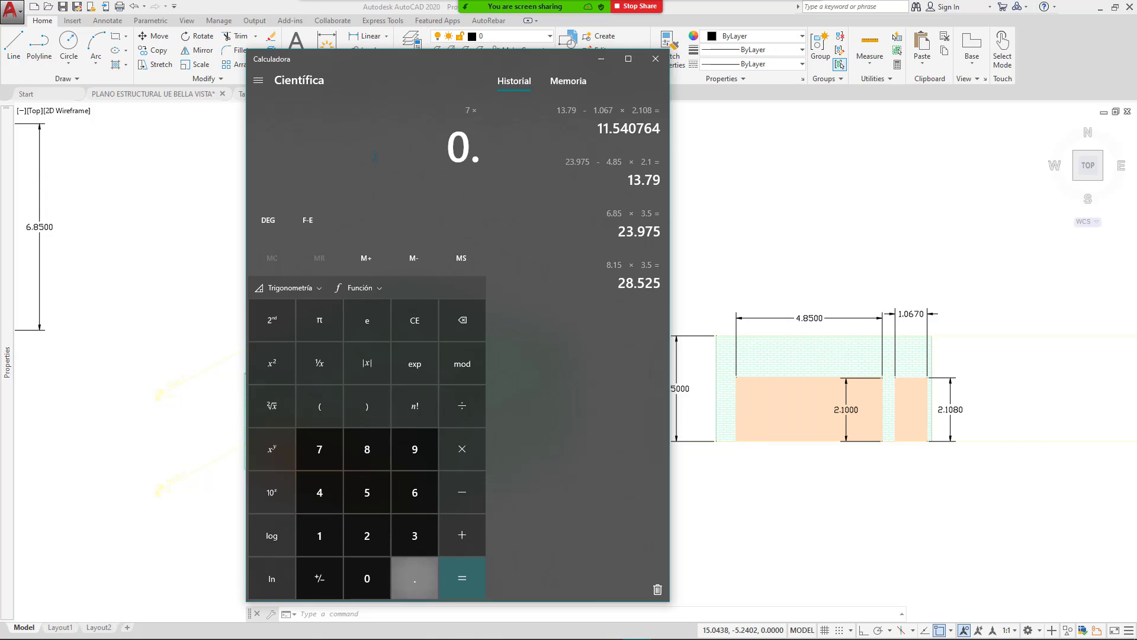
key(BackSpace)
text(3.5)
key(Return)
Step: Subtract the 4.85 × 2.1 and 1.067 × 2.108 openings, giving 12.065764
text(- 4.85 × 2.1)
key(Return)
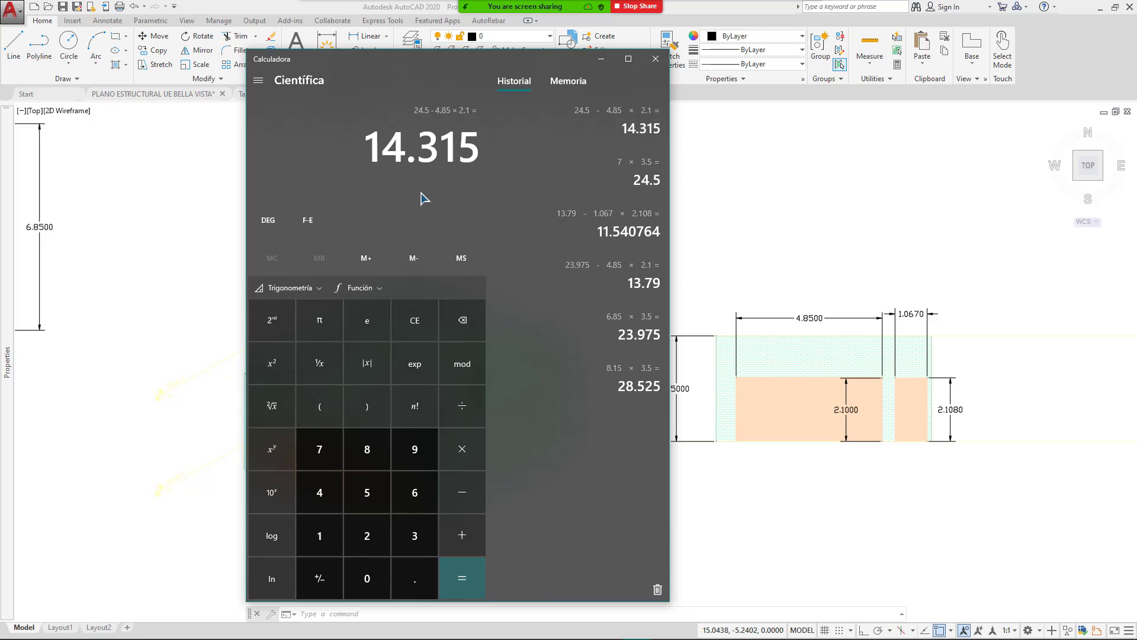
text(1.)
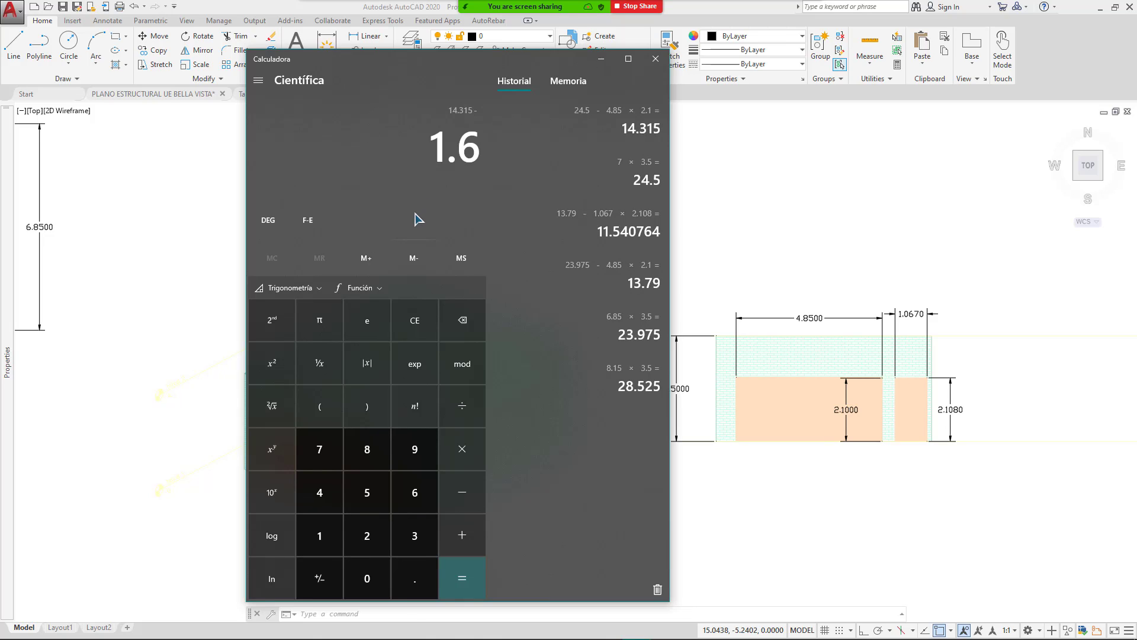
text(067)
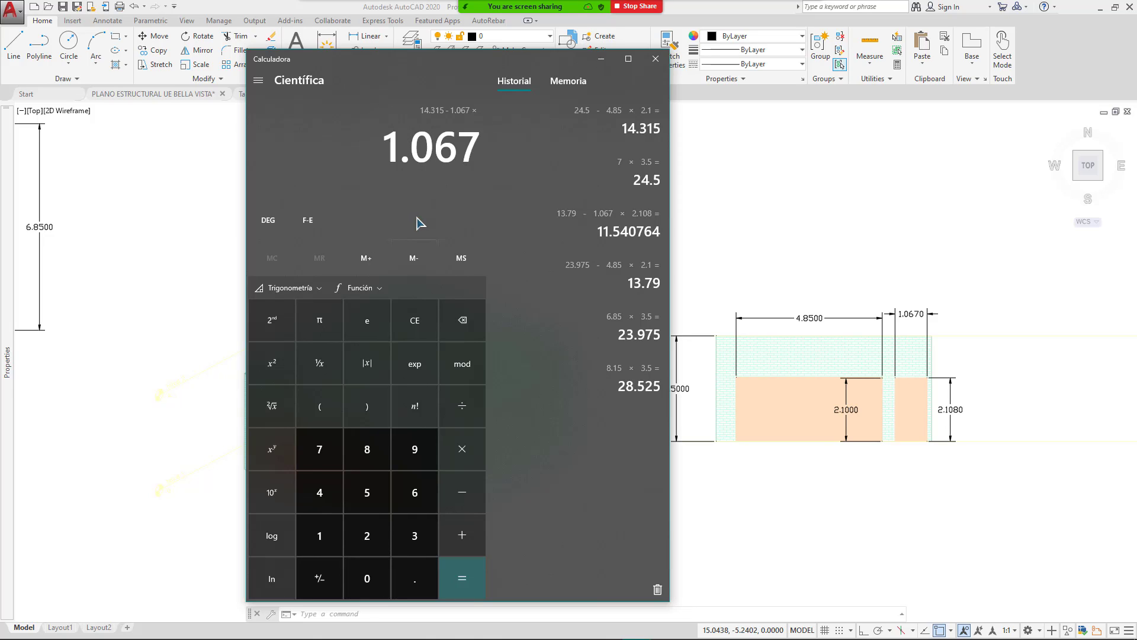
text(0*2.1080)
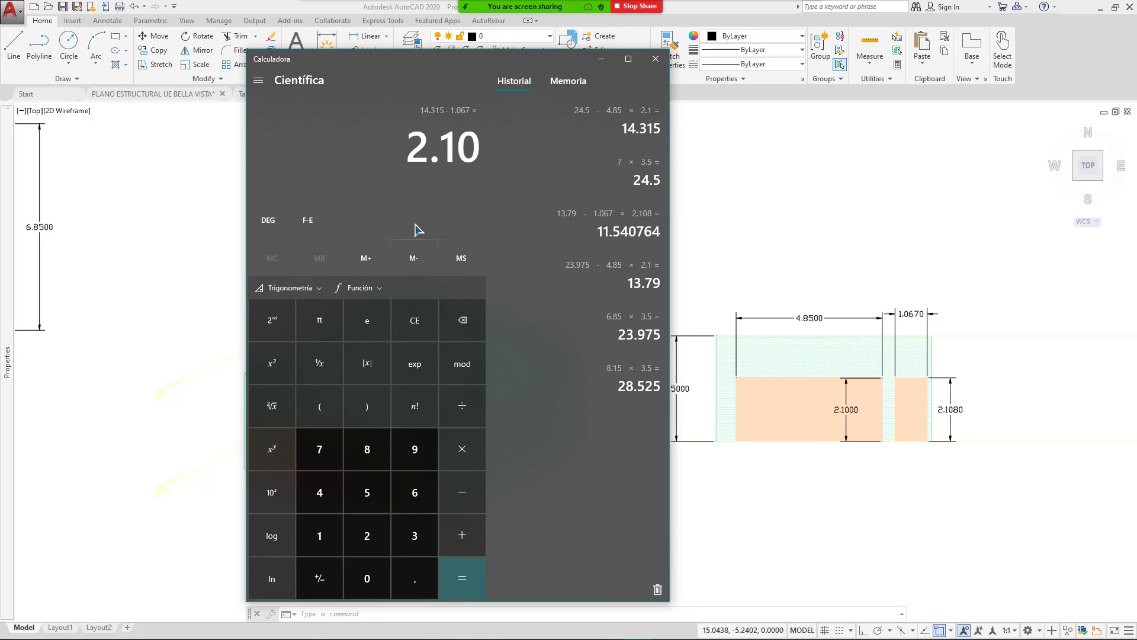
key(Return)
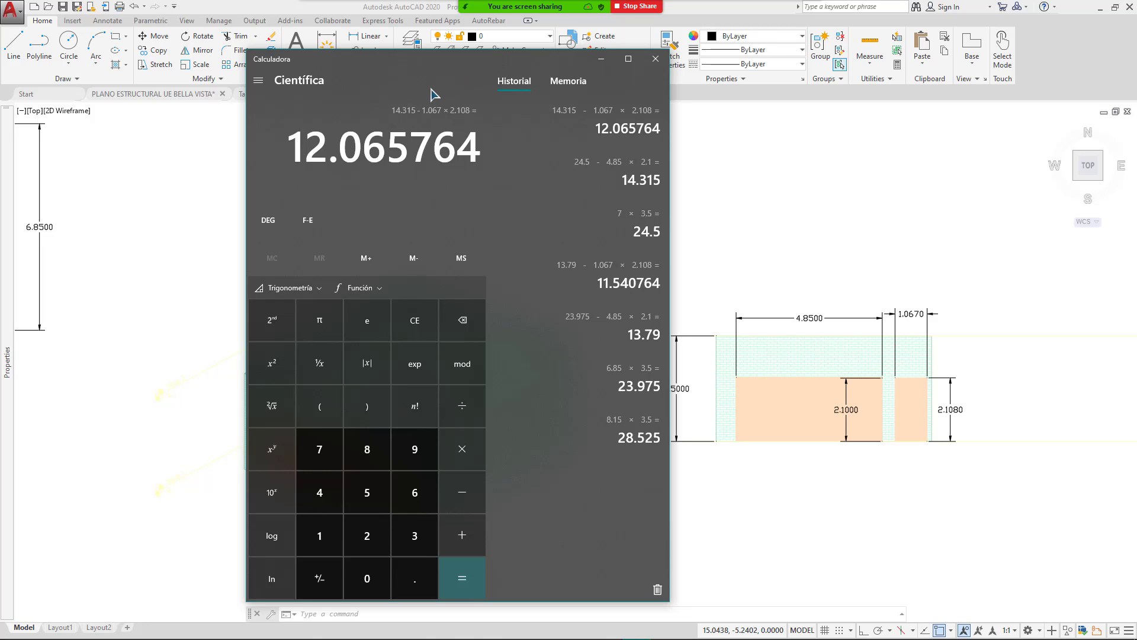
Step: Move the calculator aside and pan the AutoCAD plan to its lower-left wall corner
drag(480, 78, 801, 73)
click(248, 297)
scroll(365, 264, down, 4)
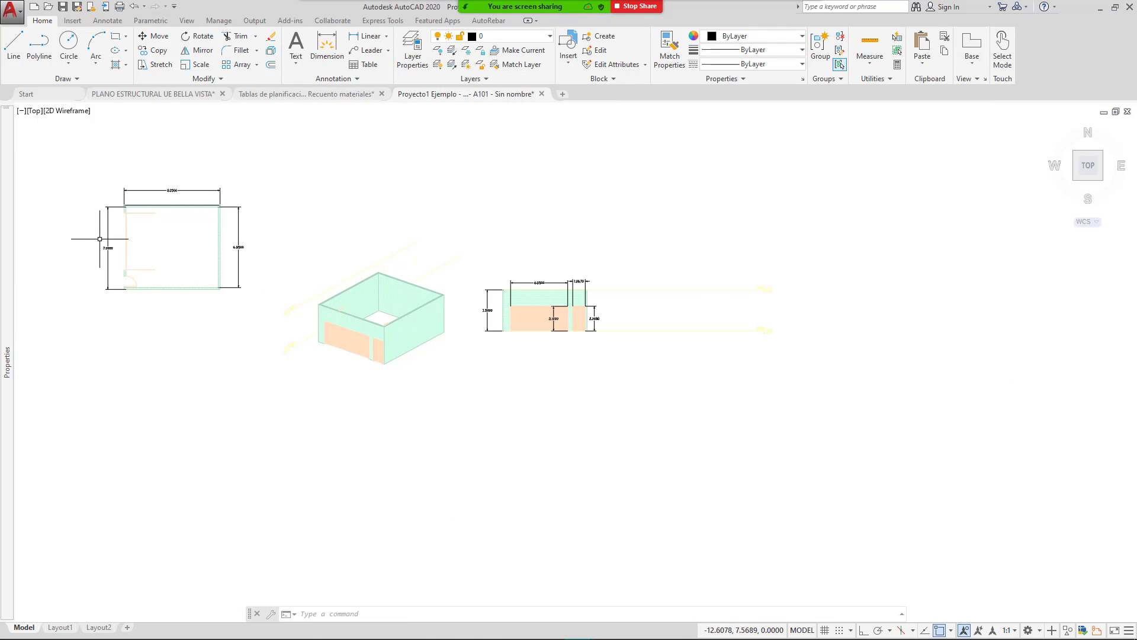
middle_drag(141, 247, 254, 241)
scroll(305, 253, up, 10)
scroll(305, 253, up, 5)
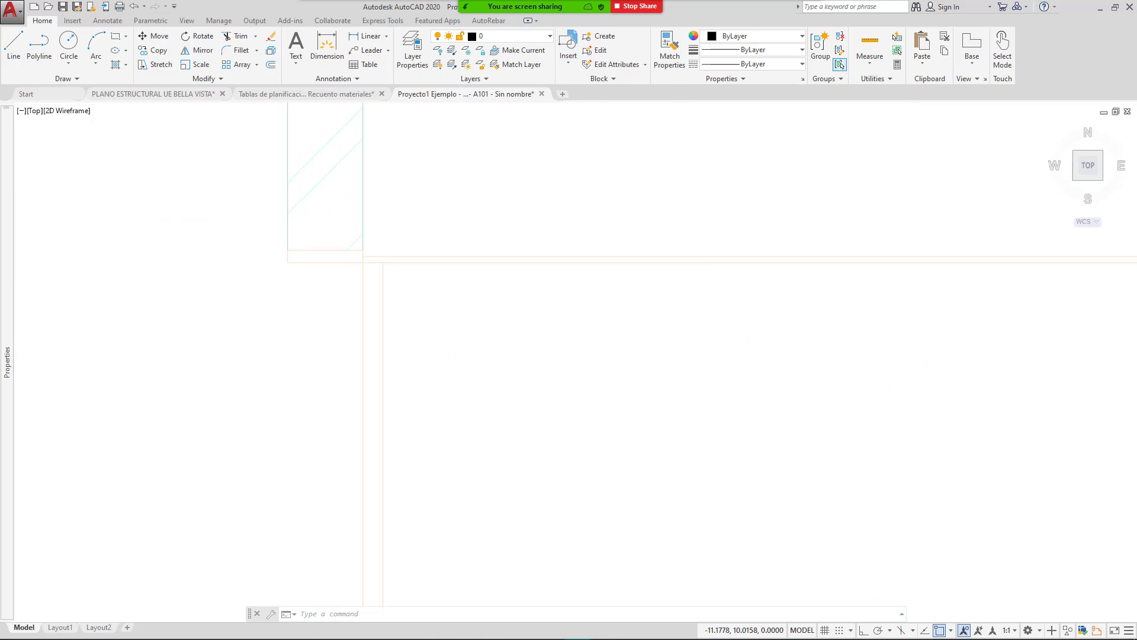
scroll(319, 253, down, 6)
Step: Start a linear dimension from the wall corner toward the door jamb, then cancel the misplaced attempt
click(371, 38)
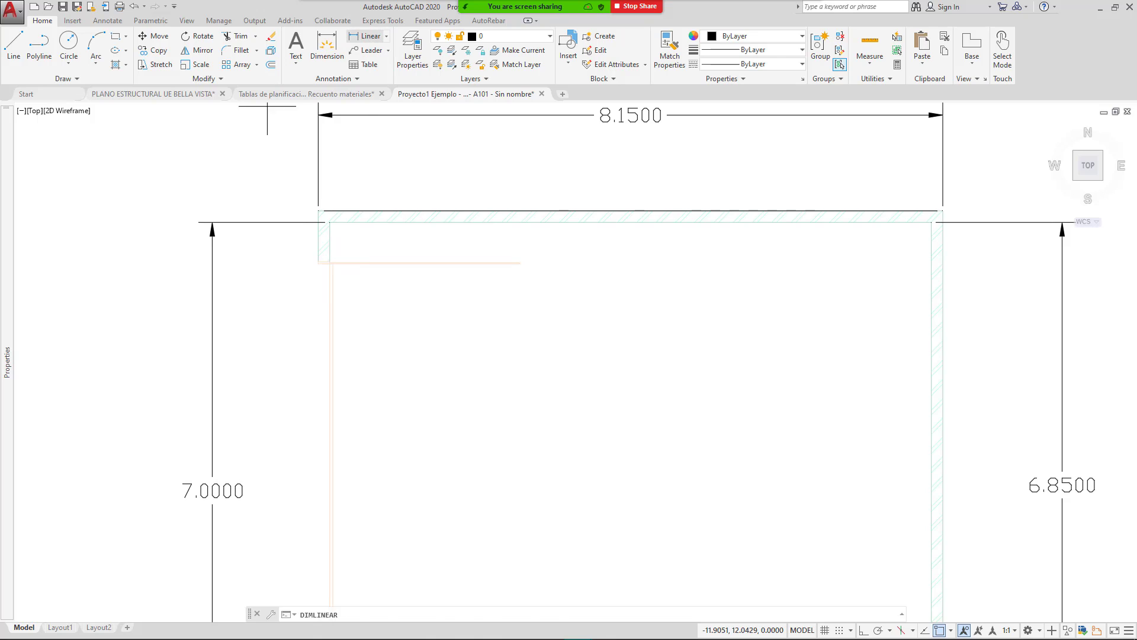
scroll(310, 254, up, 5)
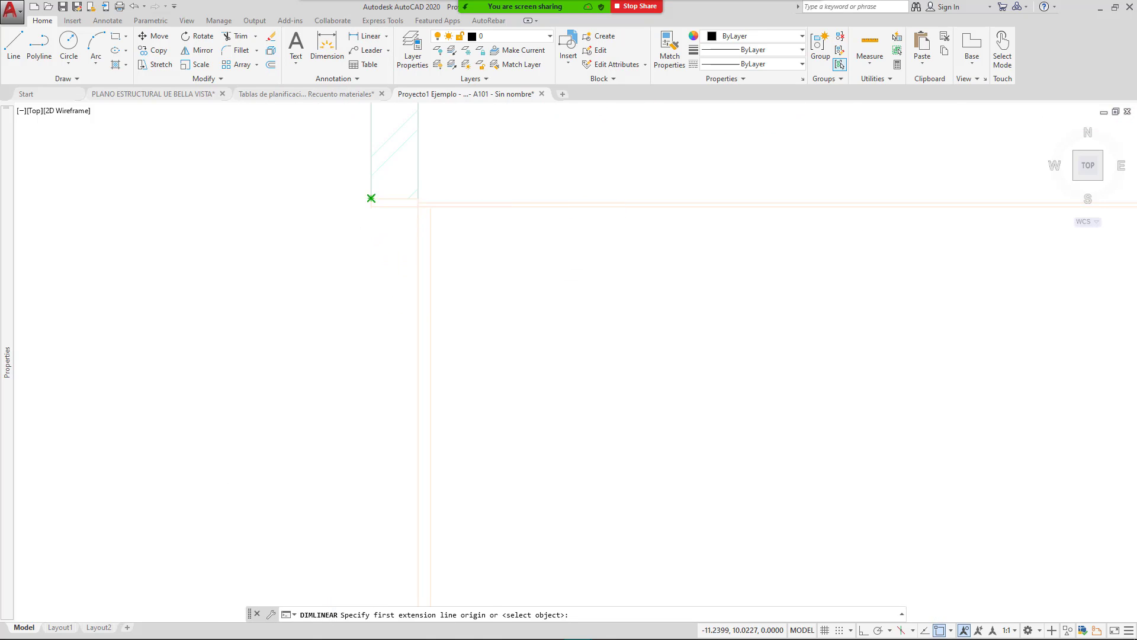
click(371, 197)
scroll(380, 186, down, 5)
middle_drag(402, 500, 406, 470)
scroll(416, 482, up, 8)
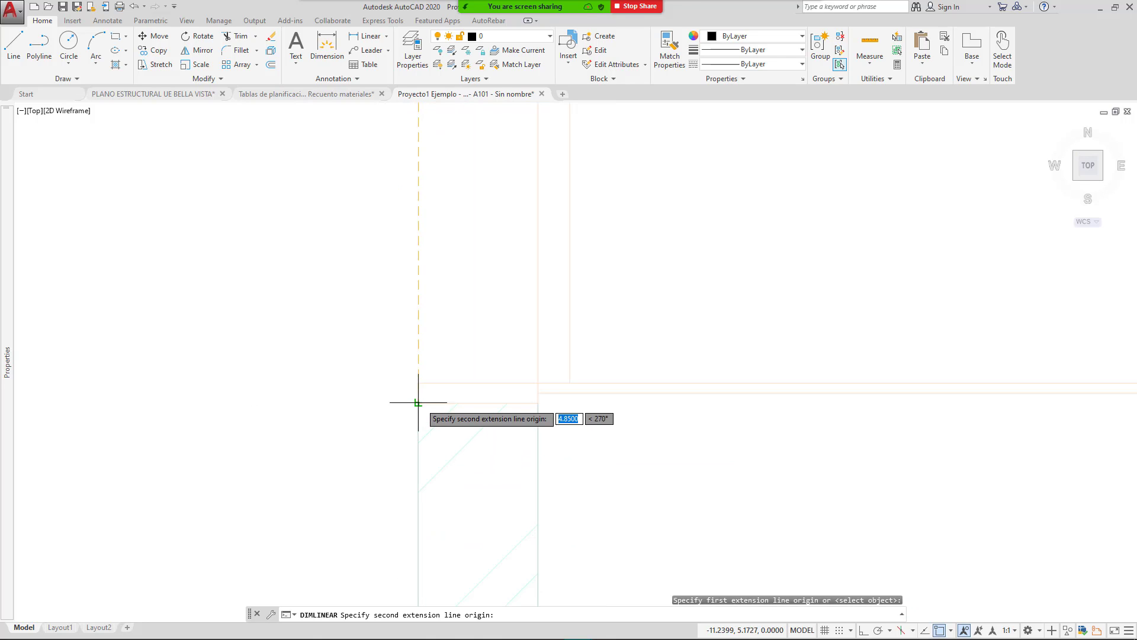
click(418, 403)
scroll(421, 344, down, 8)
key(Escape)
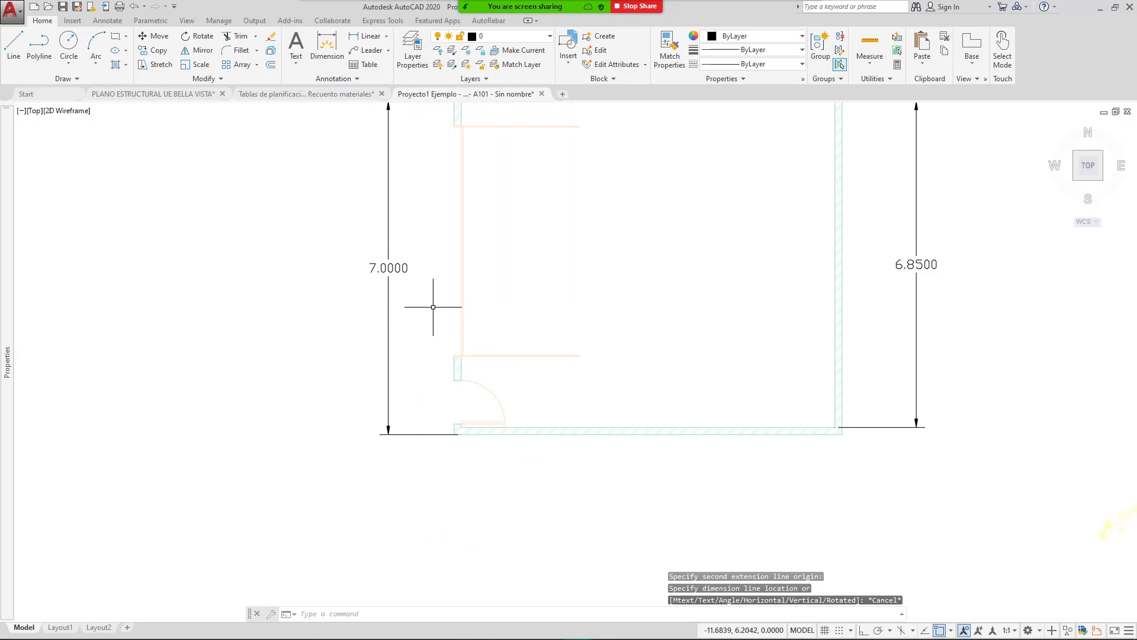
scroll(462, 384, up, 8)
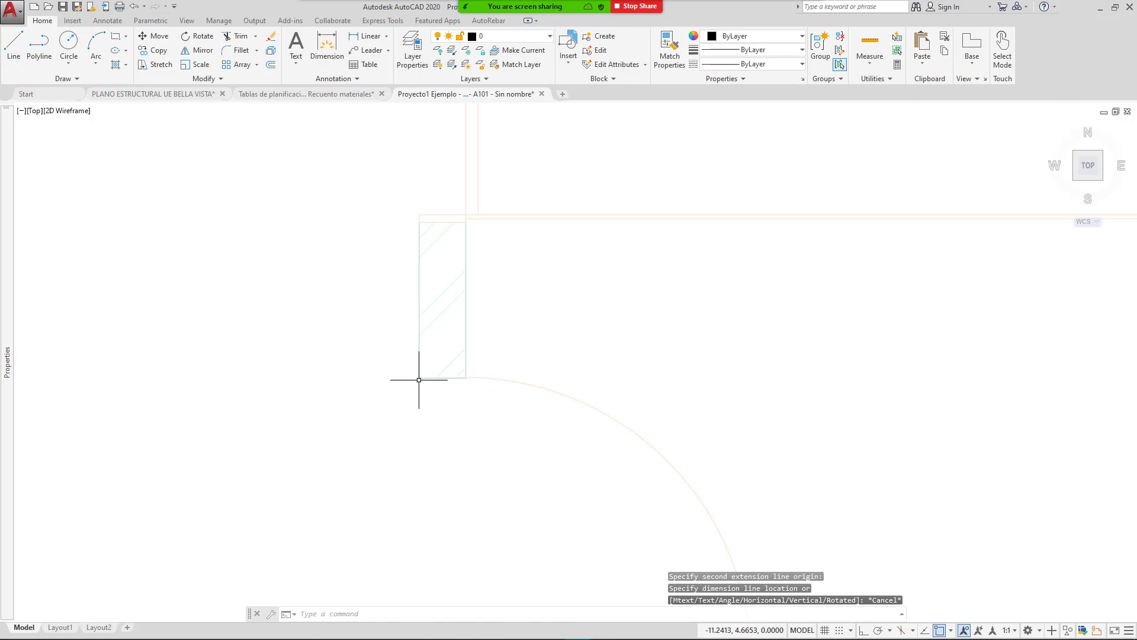
Step: Dimension the wall corner to door jamb gap as 0.9150 beside the door
key(Return)
click(419, 377)
scroll(420, 329, down, 4)
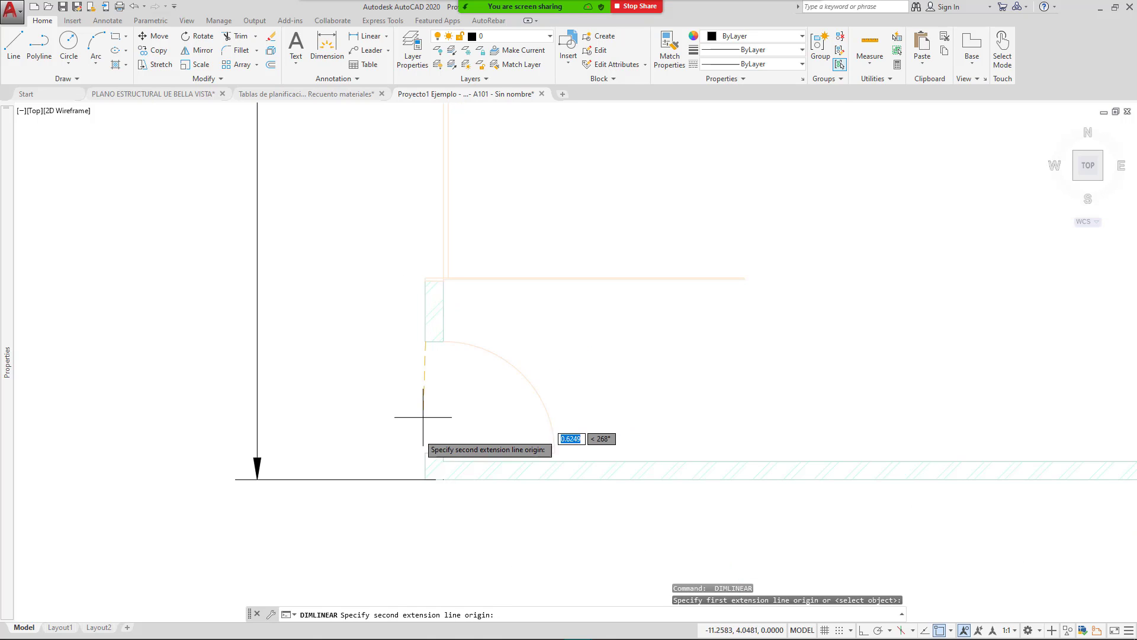
scroll(421, 466, up, 4)
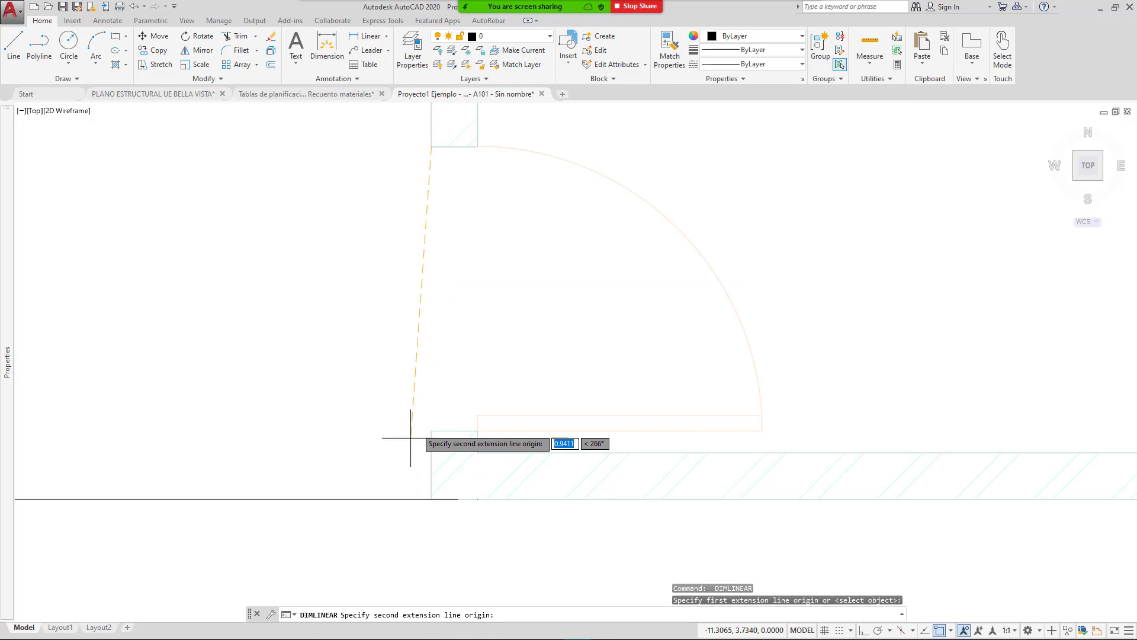
click(431, 431)
scroll(468, 402, up, 5)
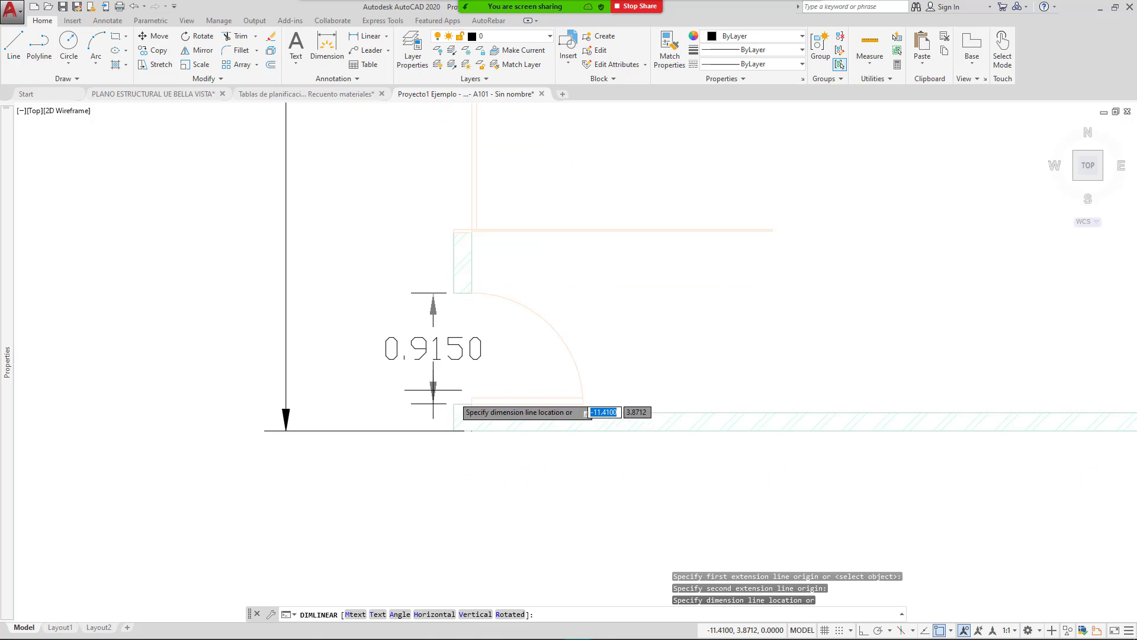
scroll(481, 407, up, 3)
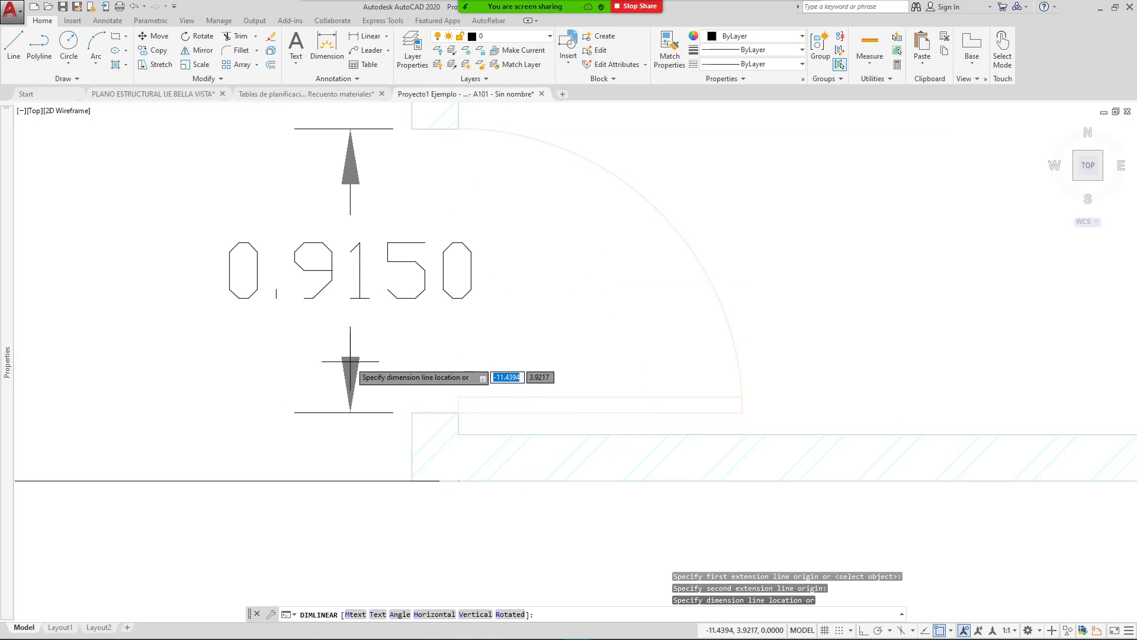
click(337, 359)
scroll(322, 364, down, 10)
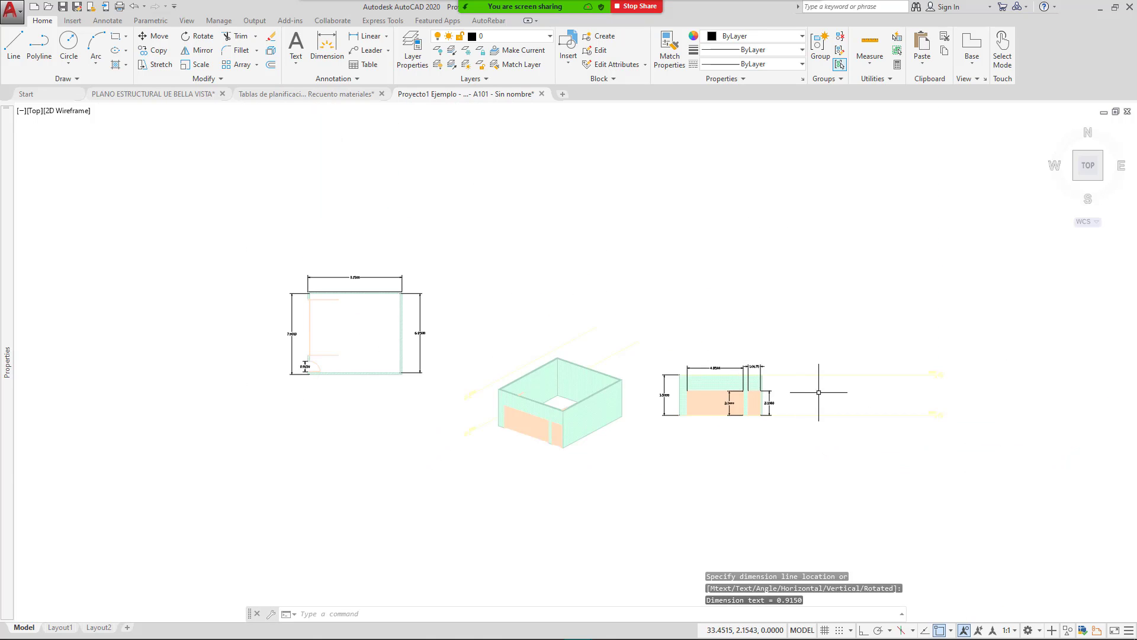
scroll(798, 384, up, 6)
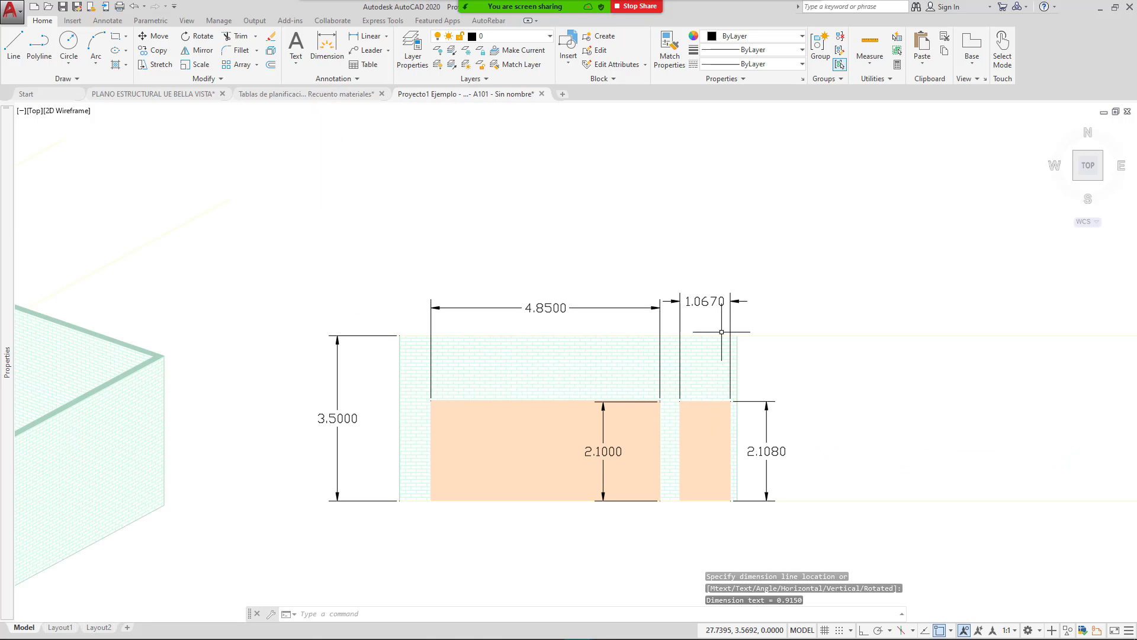
Step: Compute the wall's gross area in Calculator: 6.85 × 3.5 = 23.975
mouse_move(687, 633)
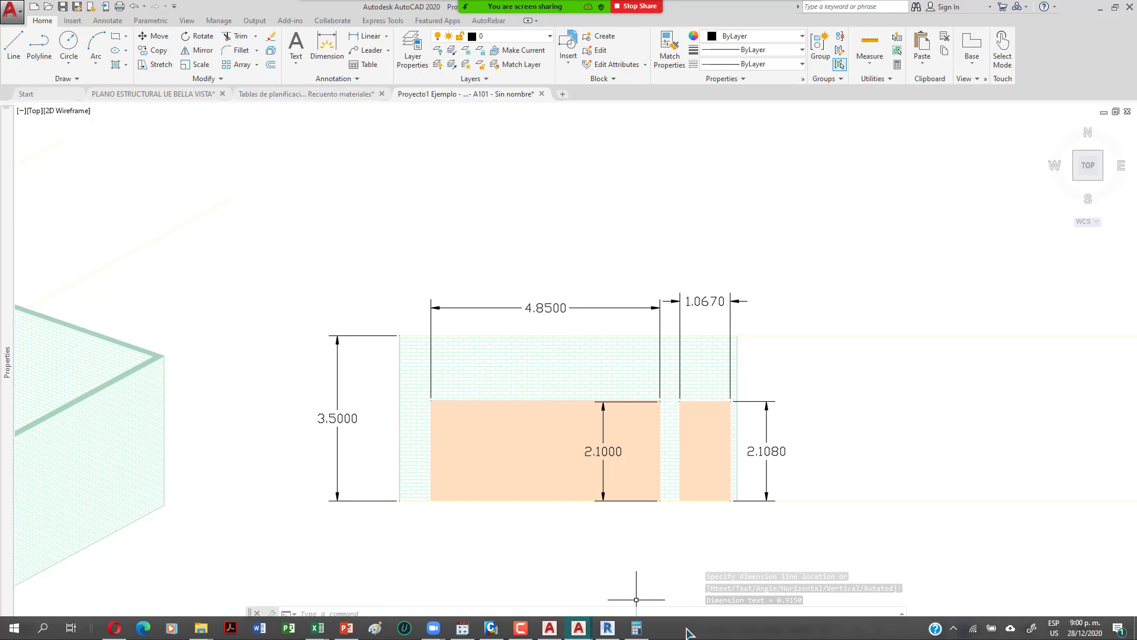
click(636, 628)
drag(775, 68, 826, 57)
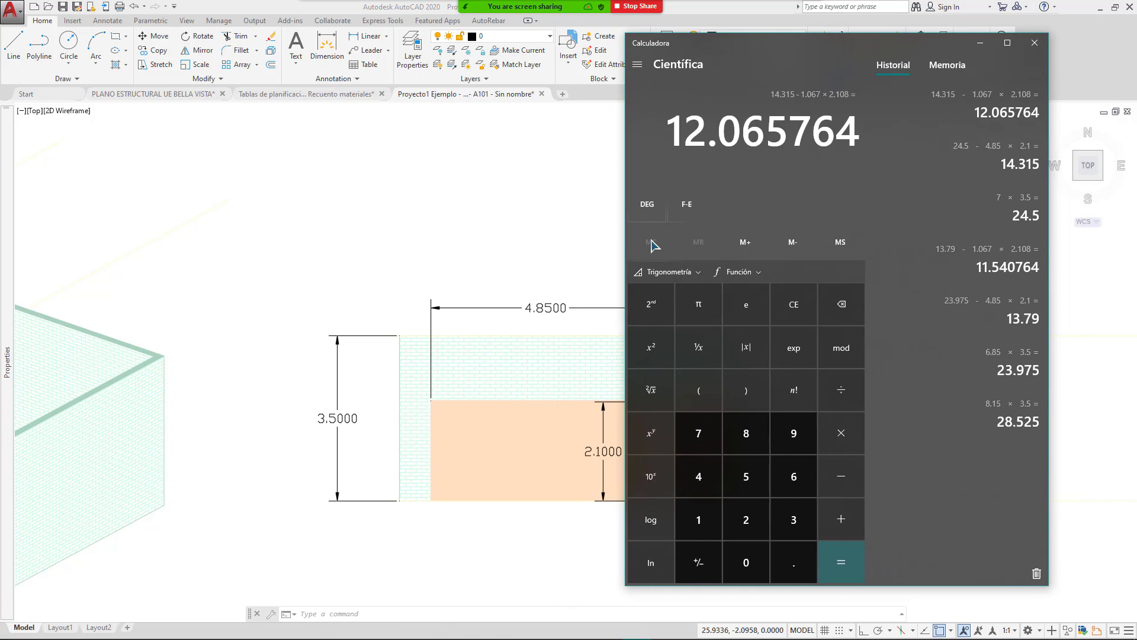
scroll(355, 379, down, 5)
click(290, 367)
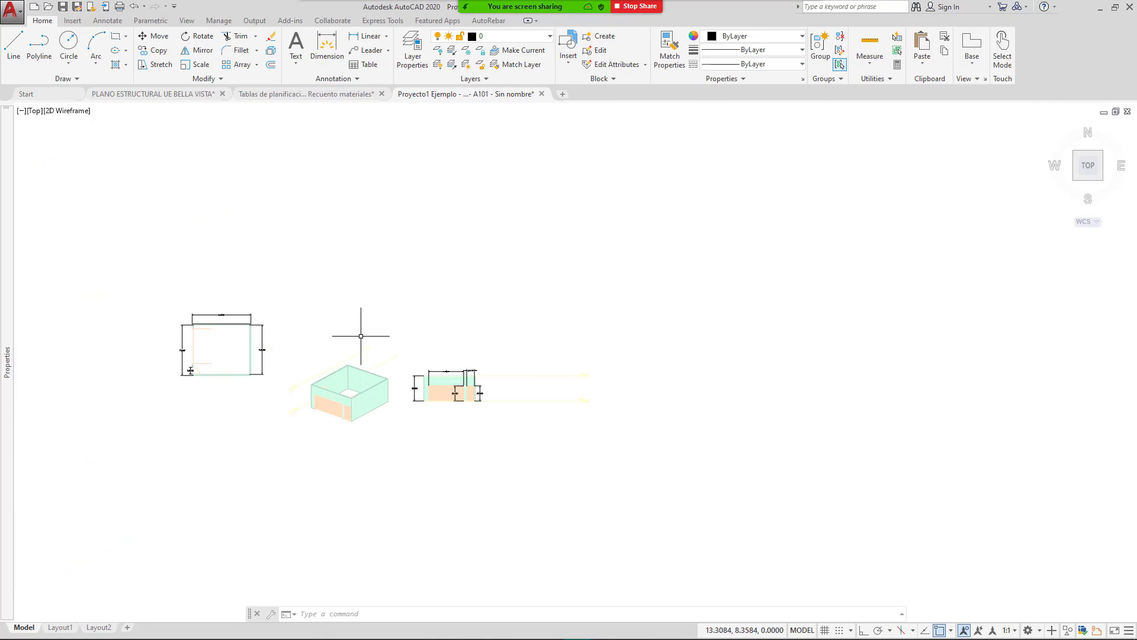
scroll(246, 361, up, 5)
middle_drag(282, 349, 489, 350)
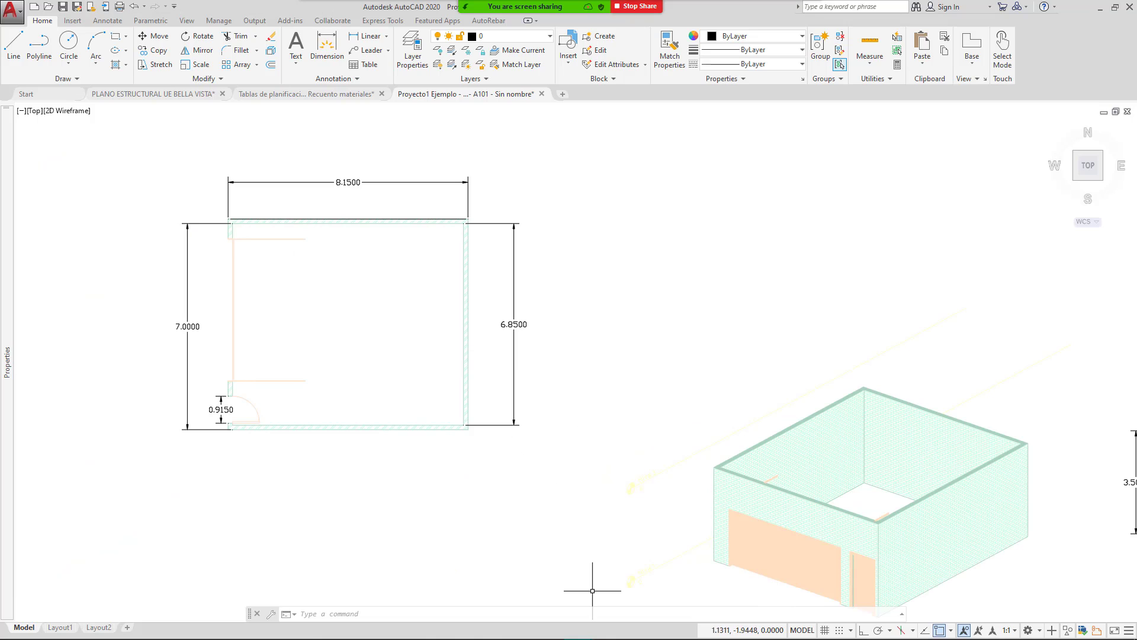
mouse_move(594, 638)
click(643, 631)
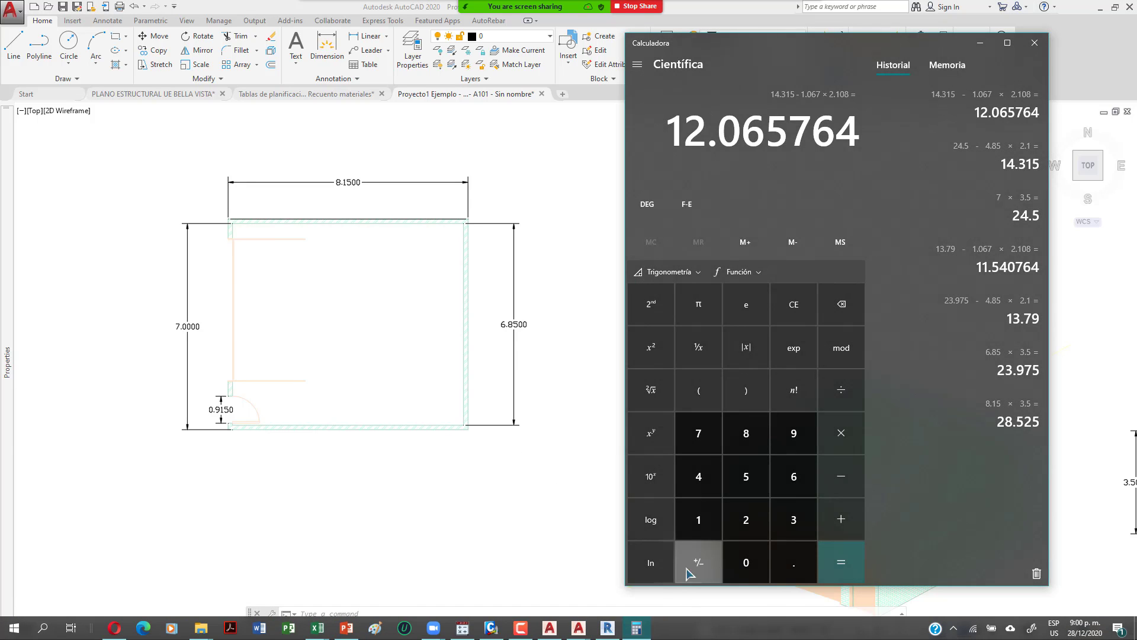
text(6.85 × )
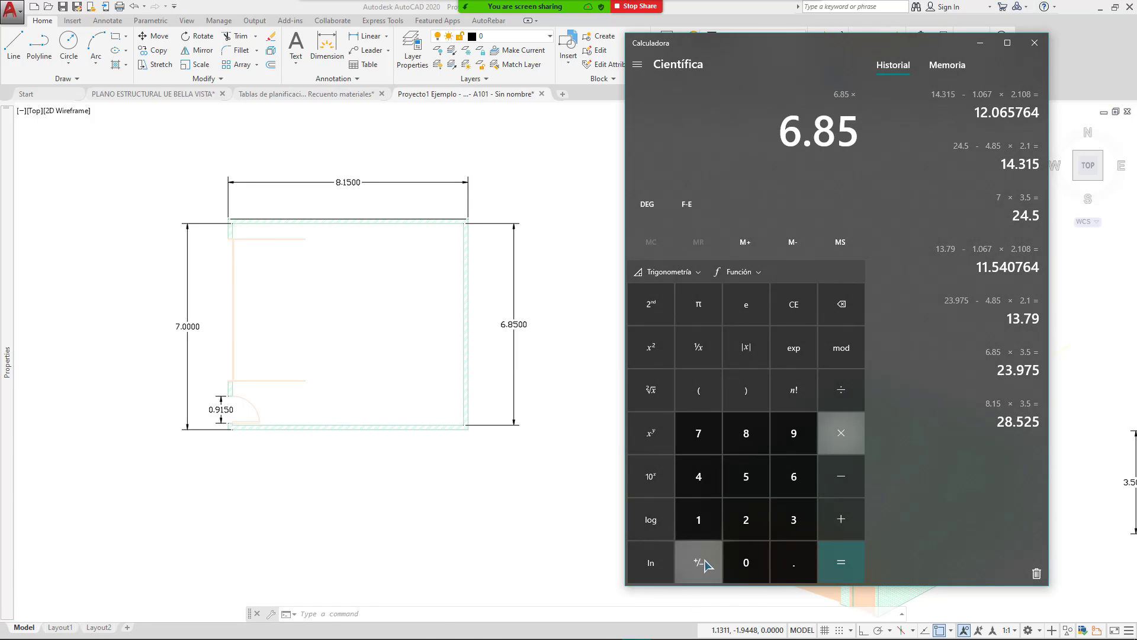
text(3.5)
key(Return)
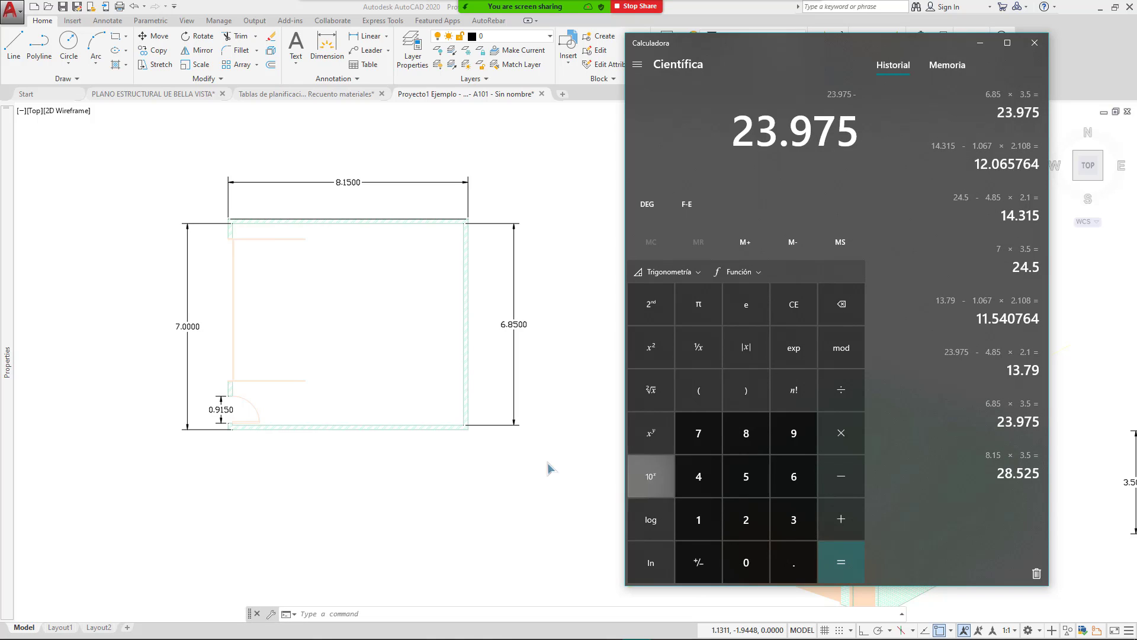
Step: Check the elevation, subtract the 4.85 × 2.1 opening, and start multiplying the 2.108 height
click(563, 474)
scroll(656, 332, down, 2)
middle_drag(901, 266, 583, 271)
scroll(787, 439, up, 2)
scroll(723, 458, up, 2)
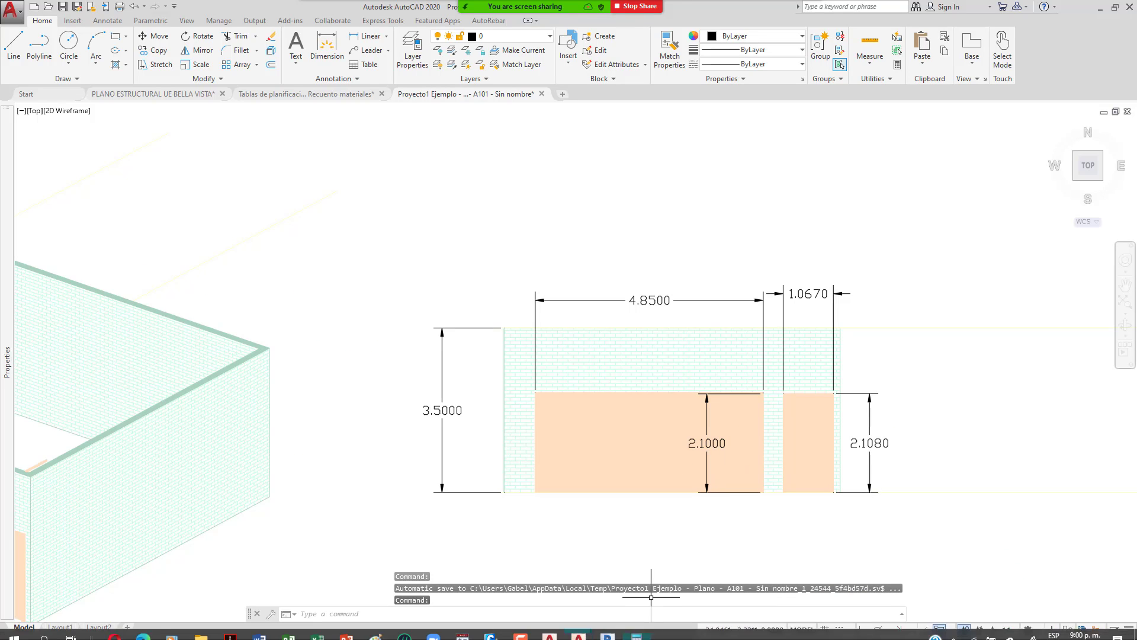
click(637, 629)
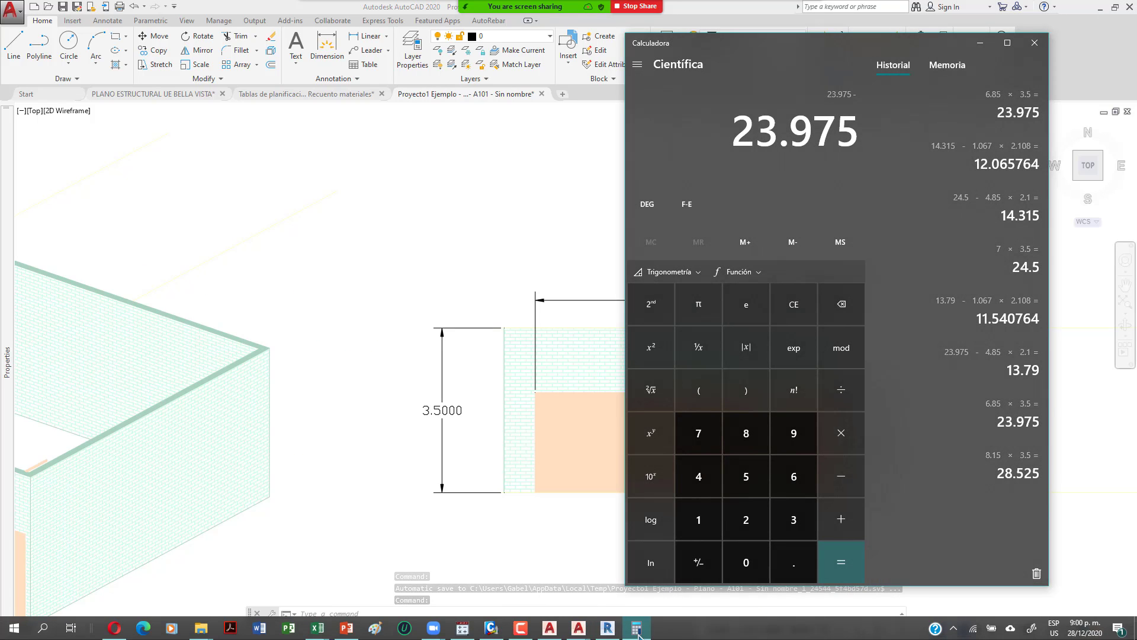
text(- 4.85 × 2.1 -)
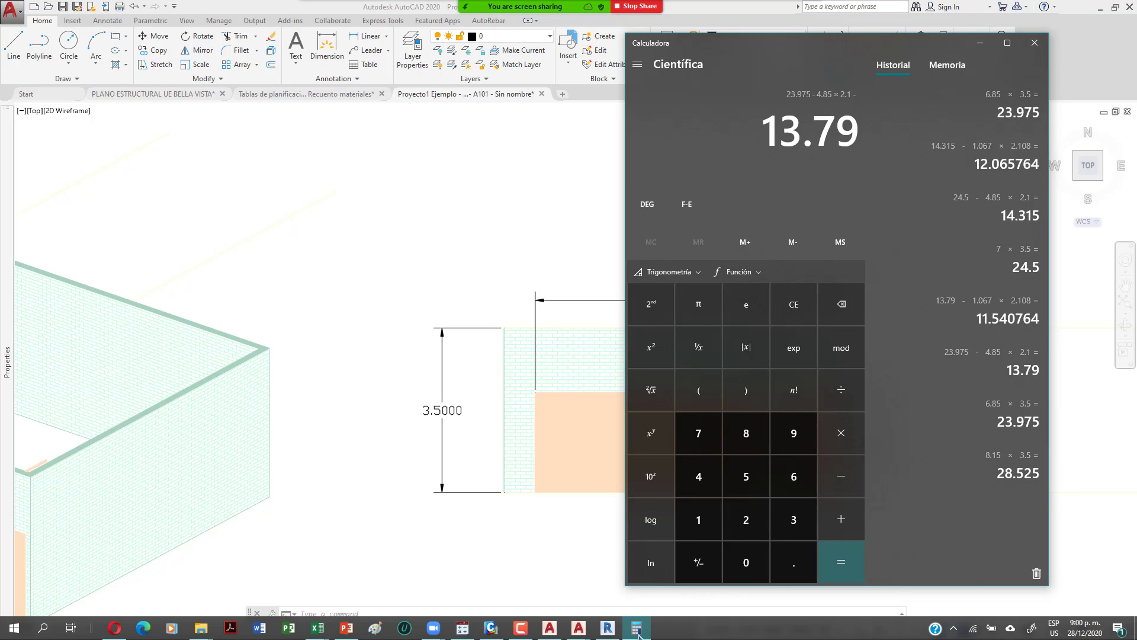
drag(853, 51, 358, 61)
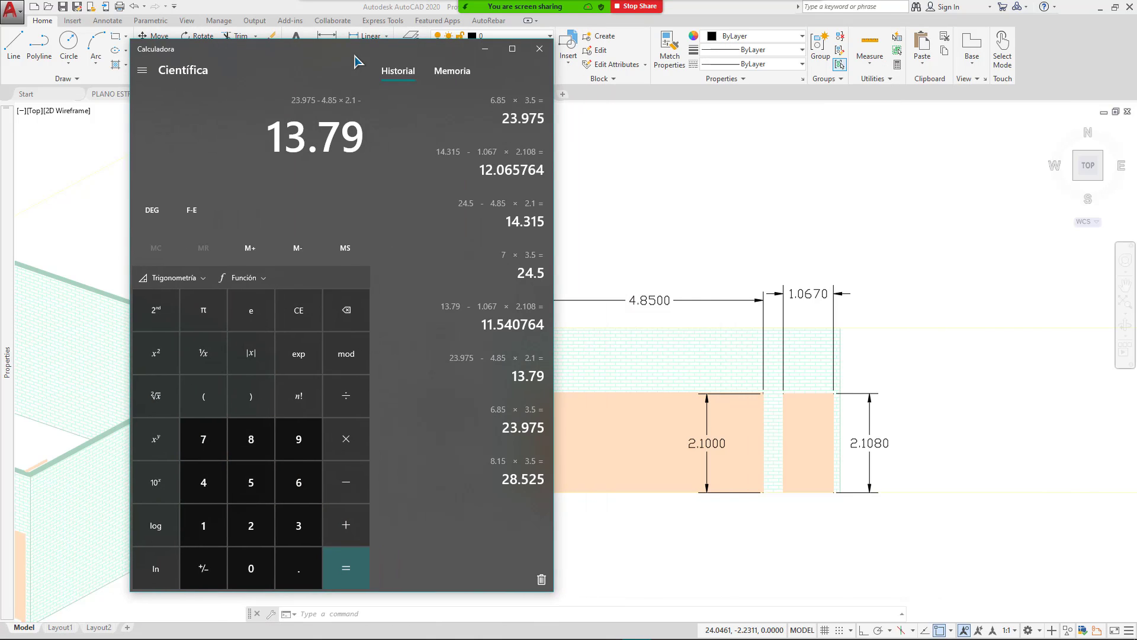
mouse_move(16, 416)
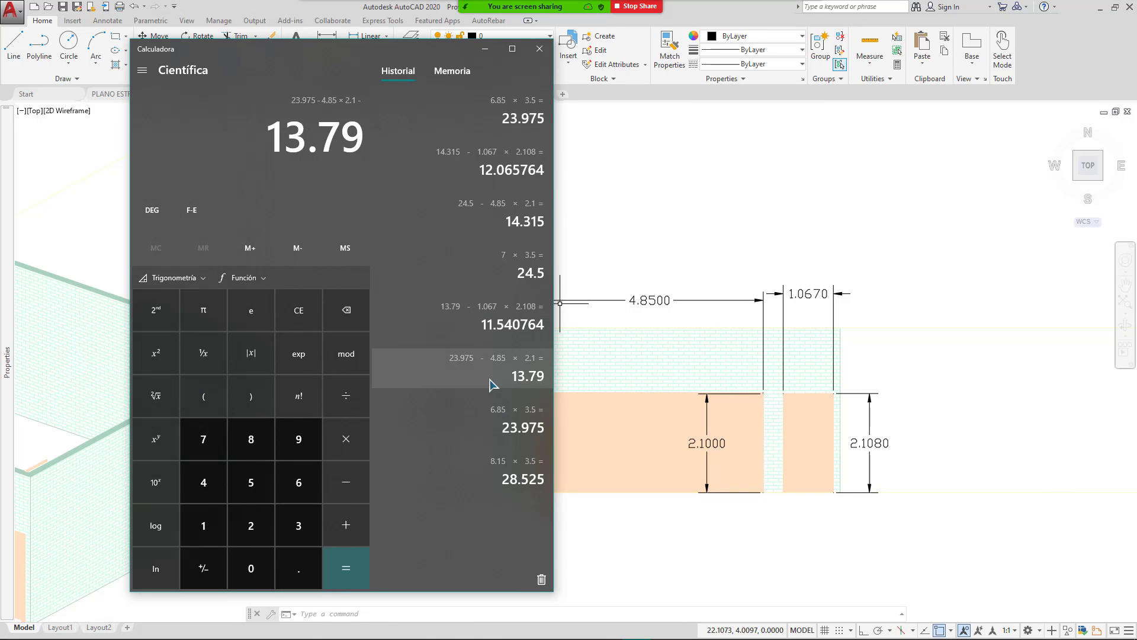
text(2.1)
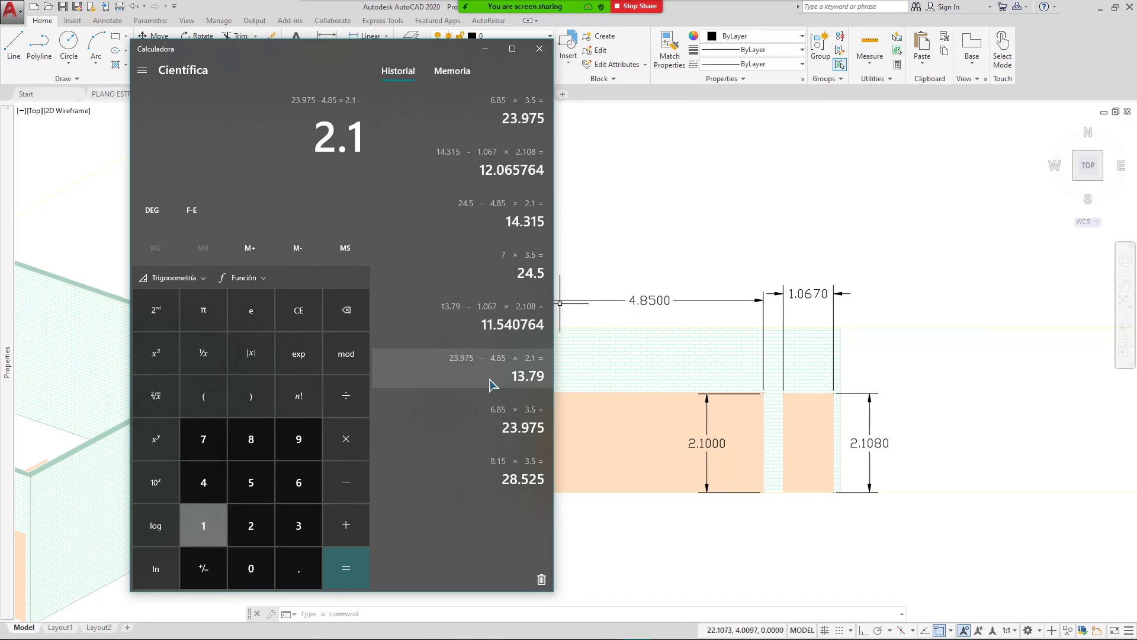
text(080)
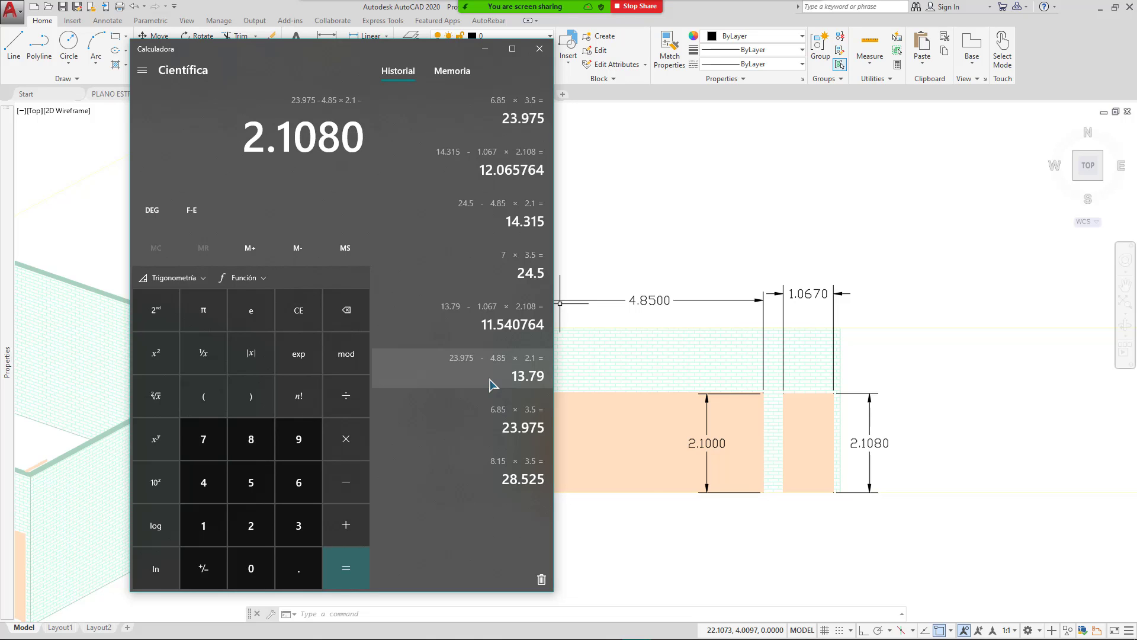
key(BackSpace)
text(*)
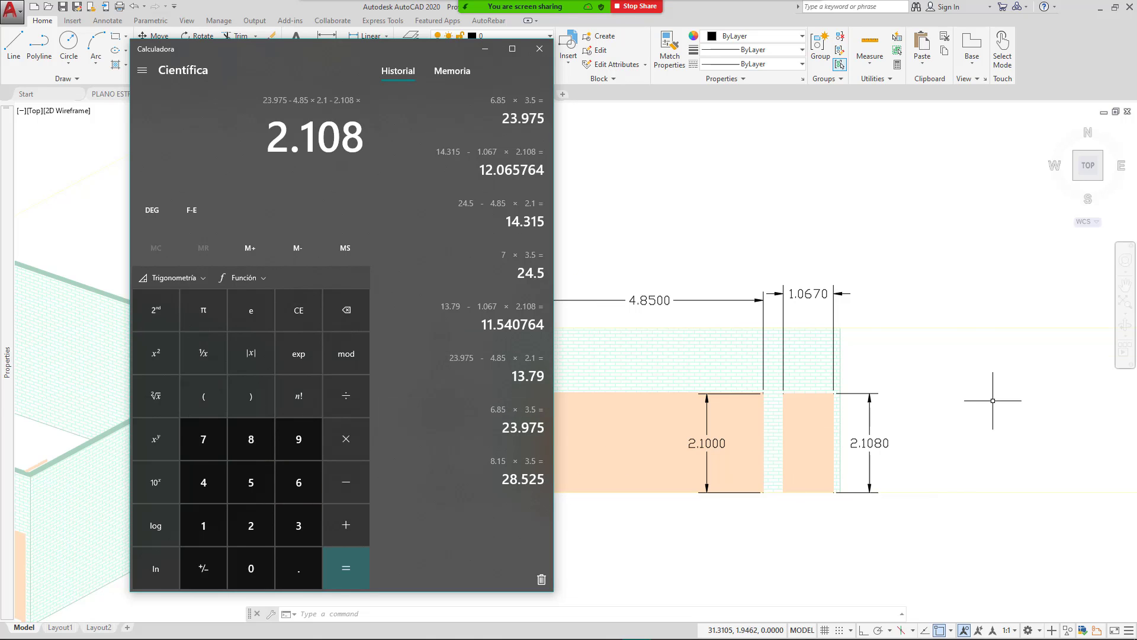
Step: Check the plan's door width, then multiply by 0.915 to get 11.86118
scroll(991, 401, down, 5)
middle_drag(612, 464, 946, 424)
scroll(497, 318, up, 5)
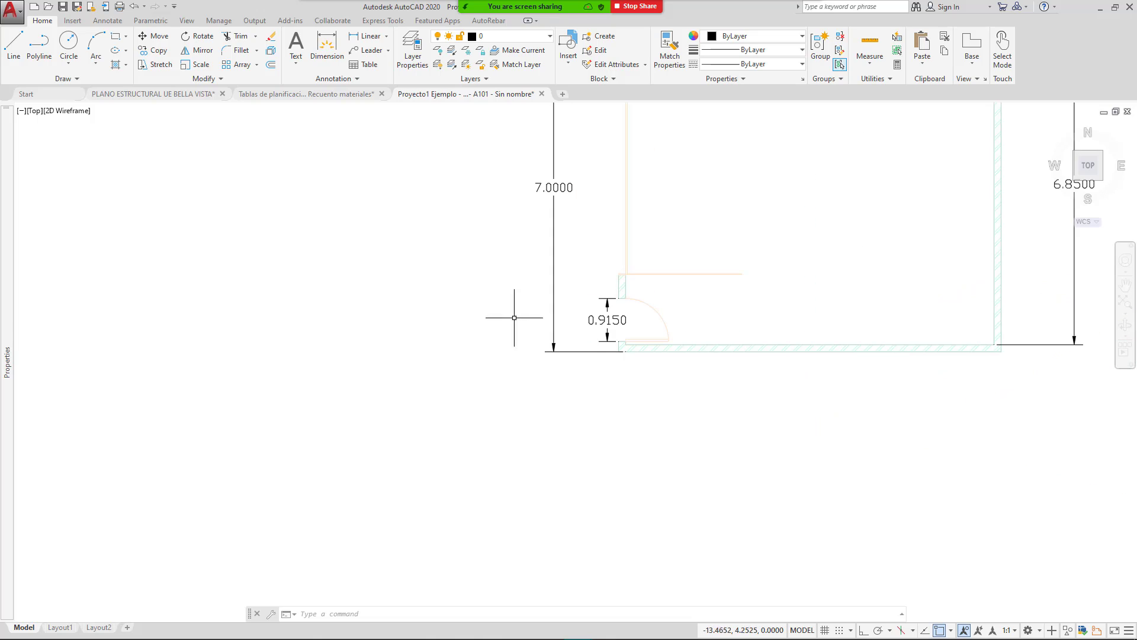
scroll(616, 339, up, 2)
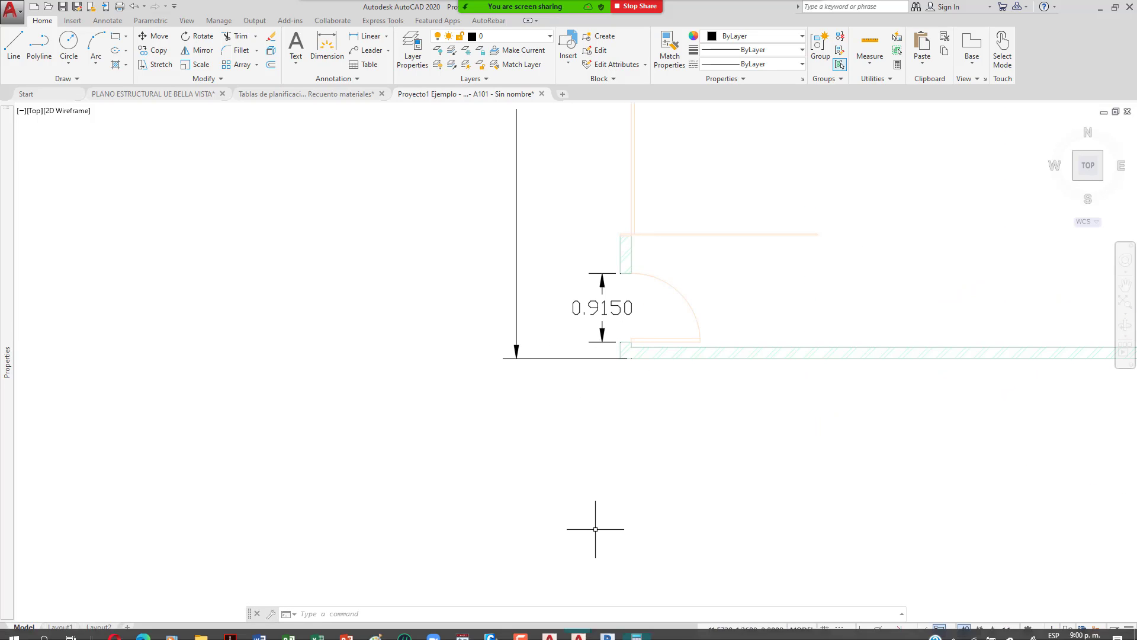
click(634, 632)
text(0.915)
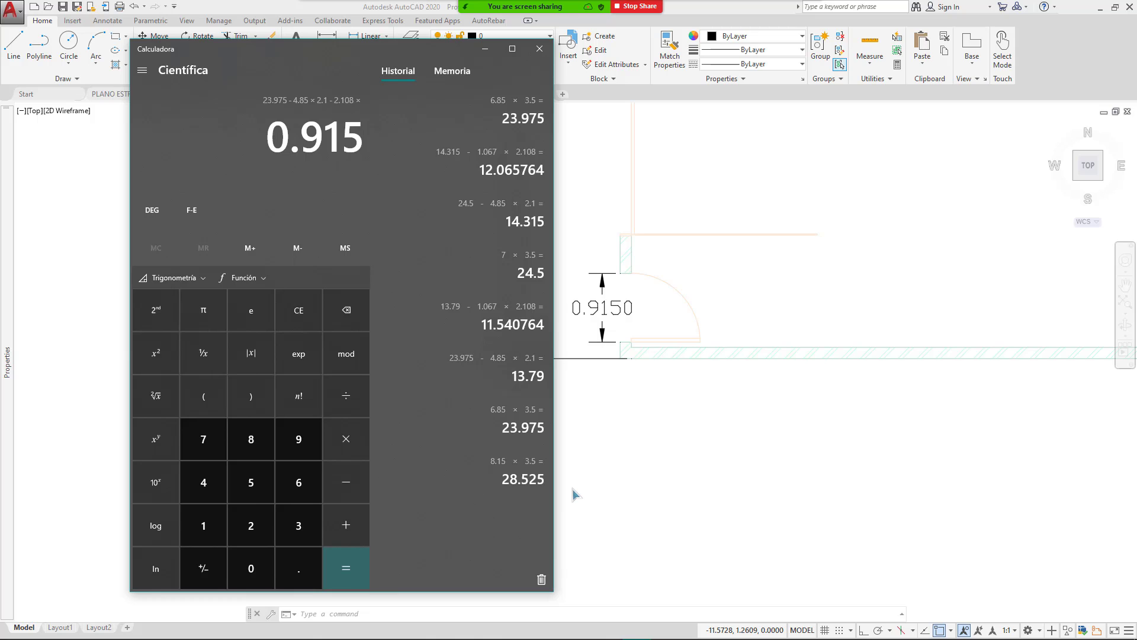
key(Return)
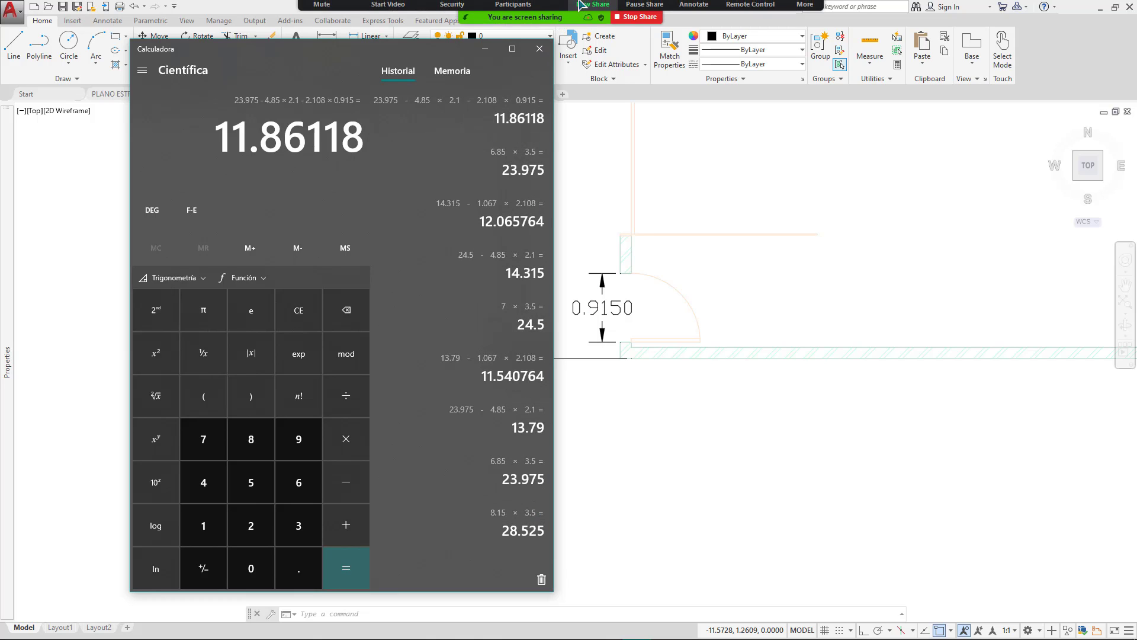
Step: Share the Revit window, open sheet A101 and select the wall in its elevation
click(583, 4)
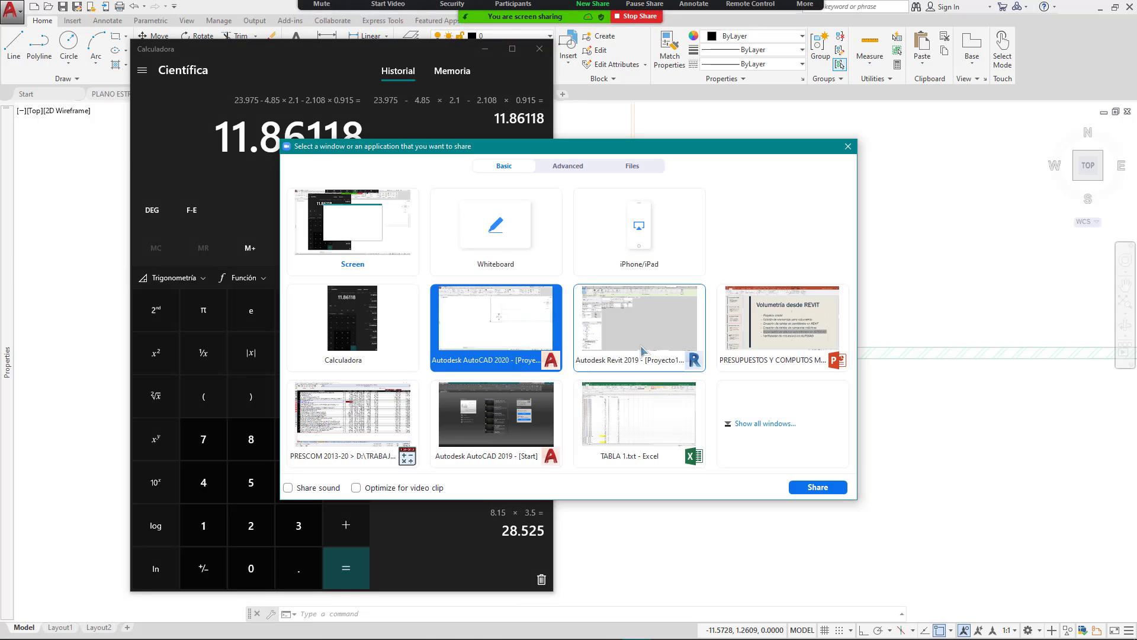
double_click(642, 351)
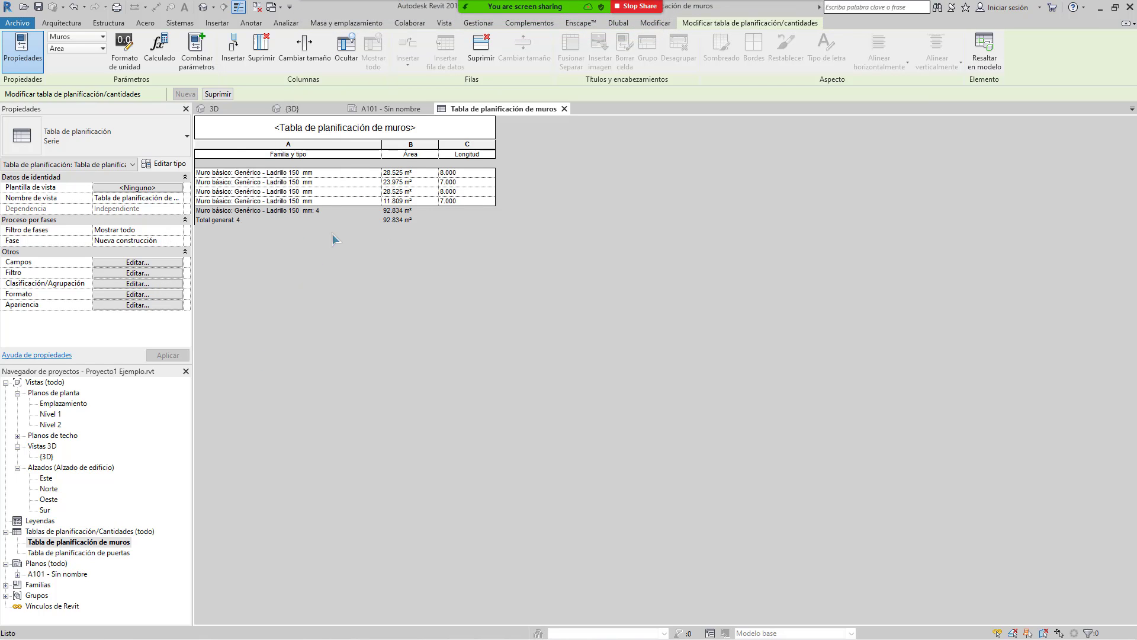
click(391, 110)
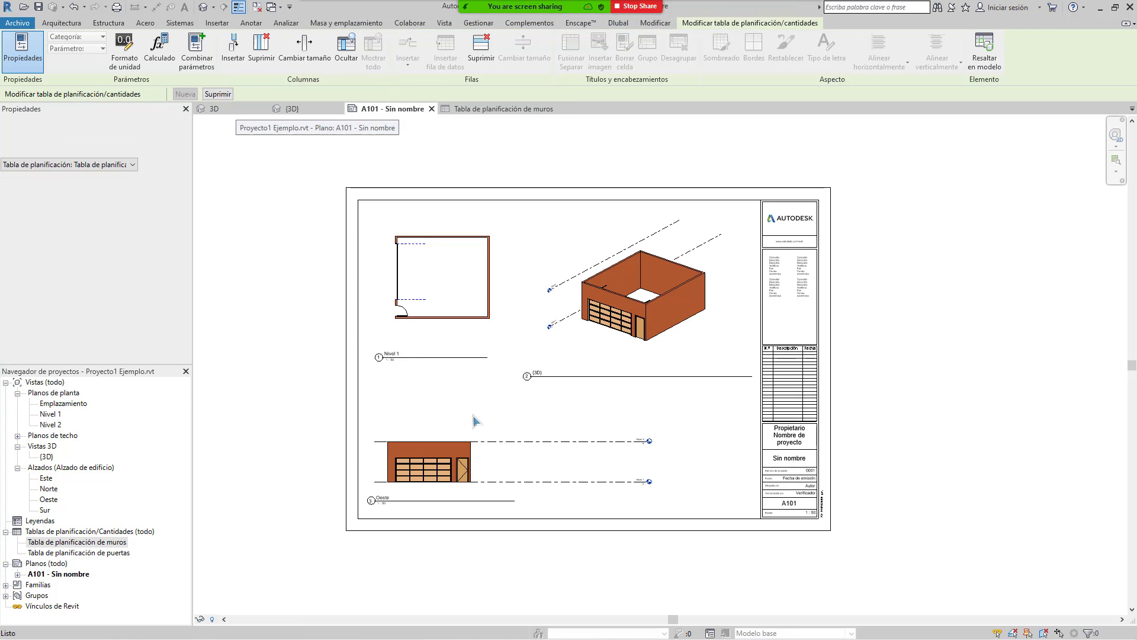
click(463, 485)
scroll(463, 490, up, 3)
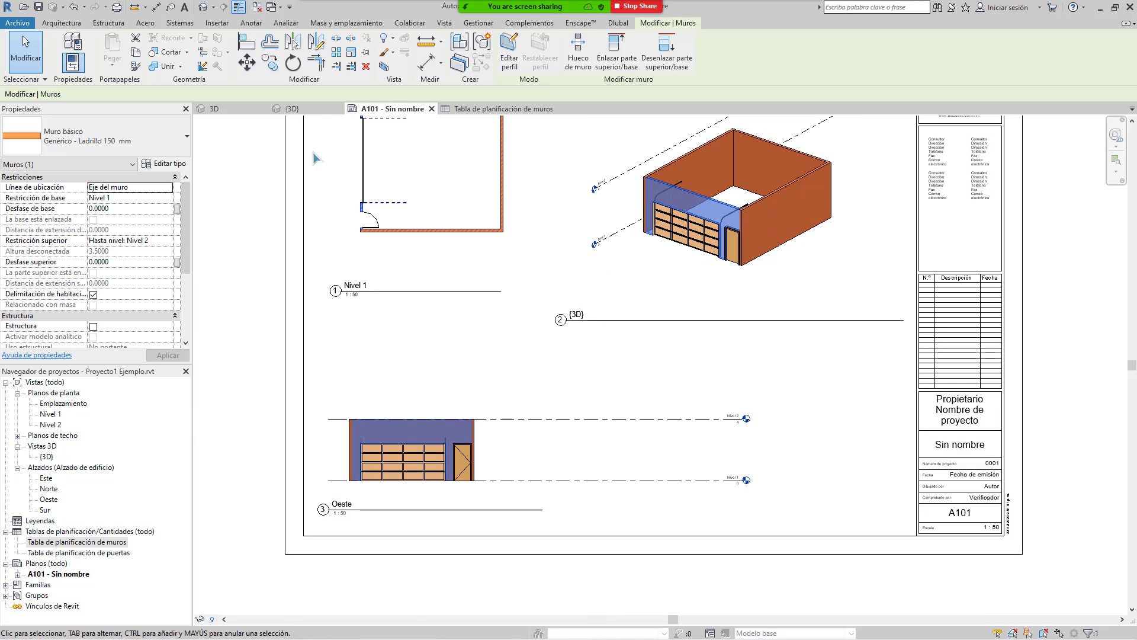
Step: In the {3D} view, select the door to read its type, M_Simple-A ras 0915 x 2032mm
click(315, 114)
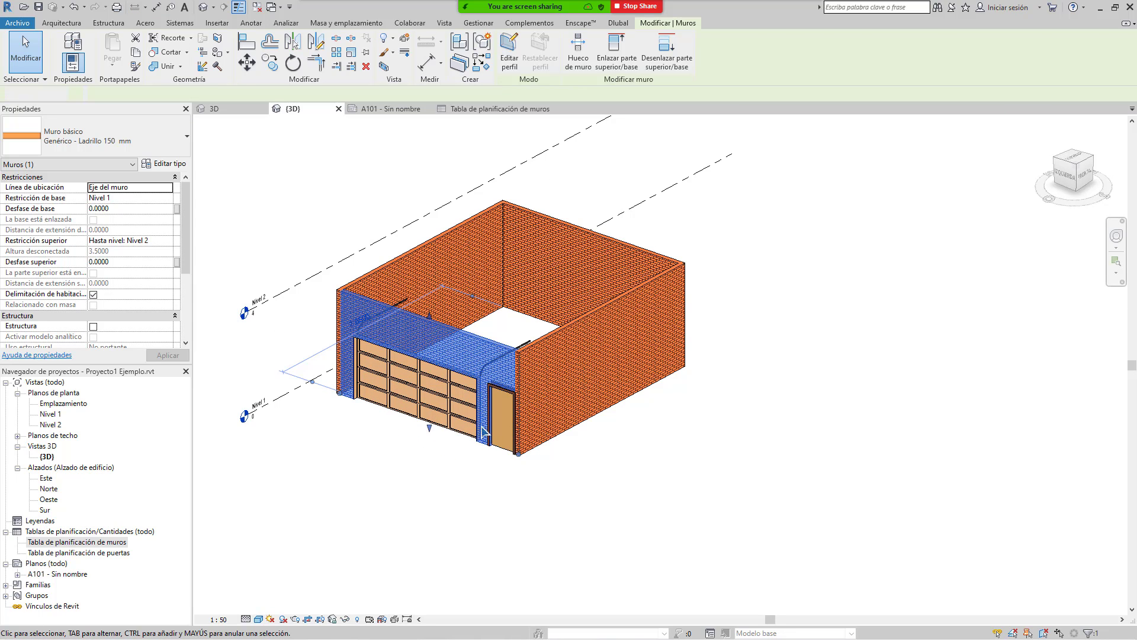
key(Escape)
click(501, 421)
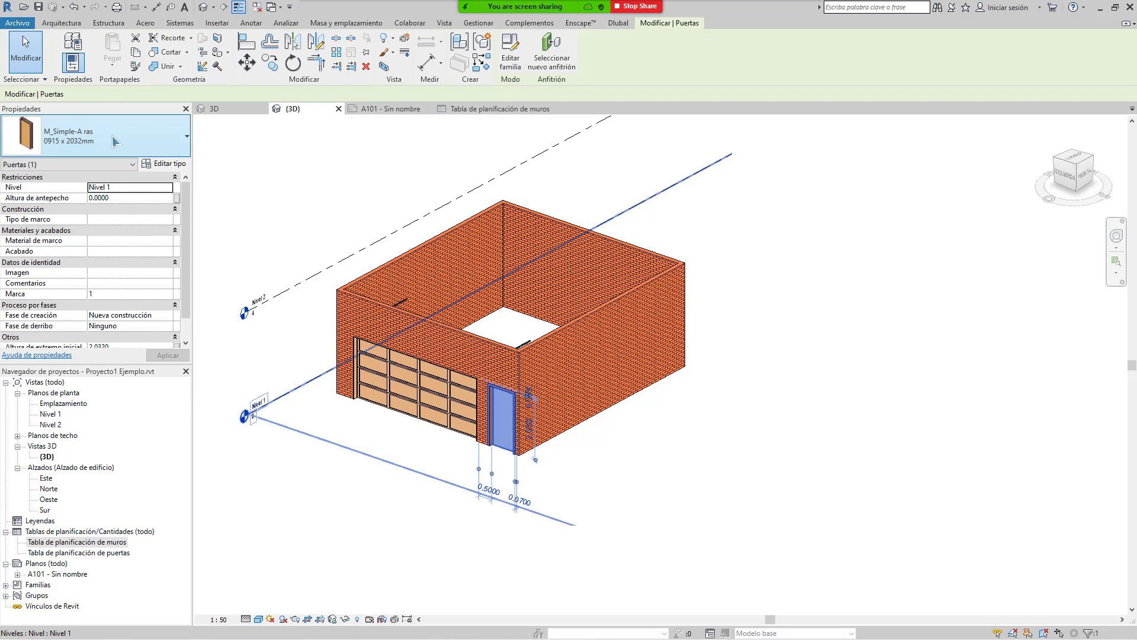
mouse_move(524, 7)
click(592, 13)
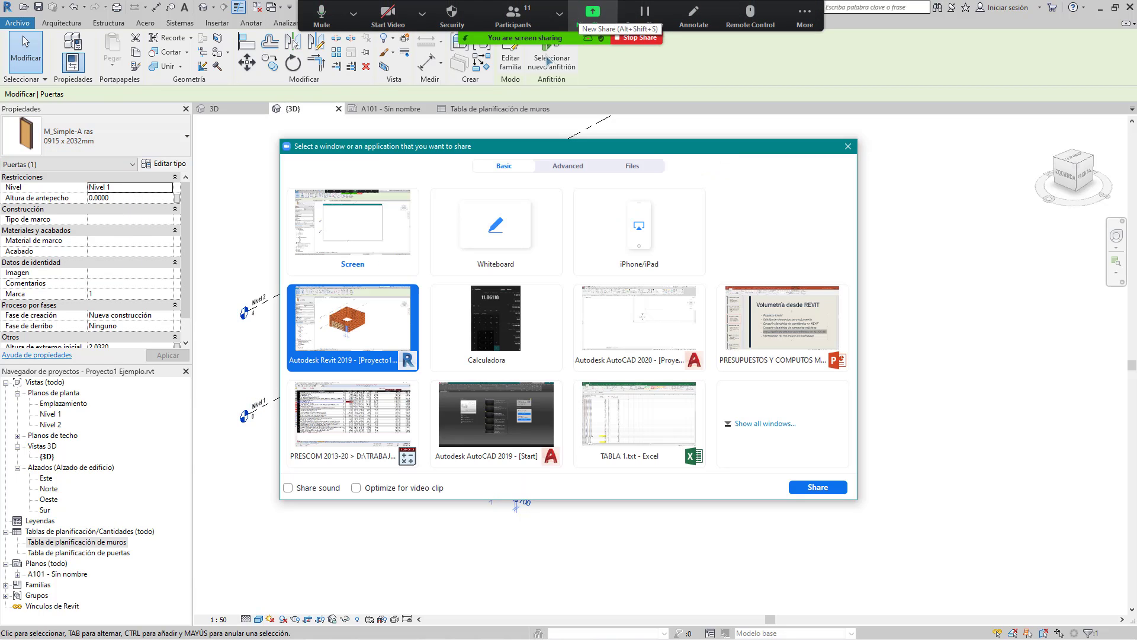
click(672, 314)
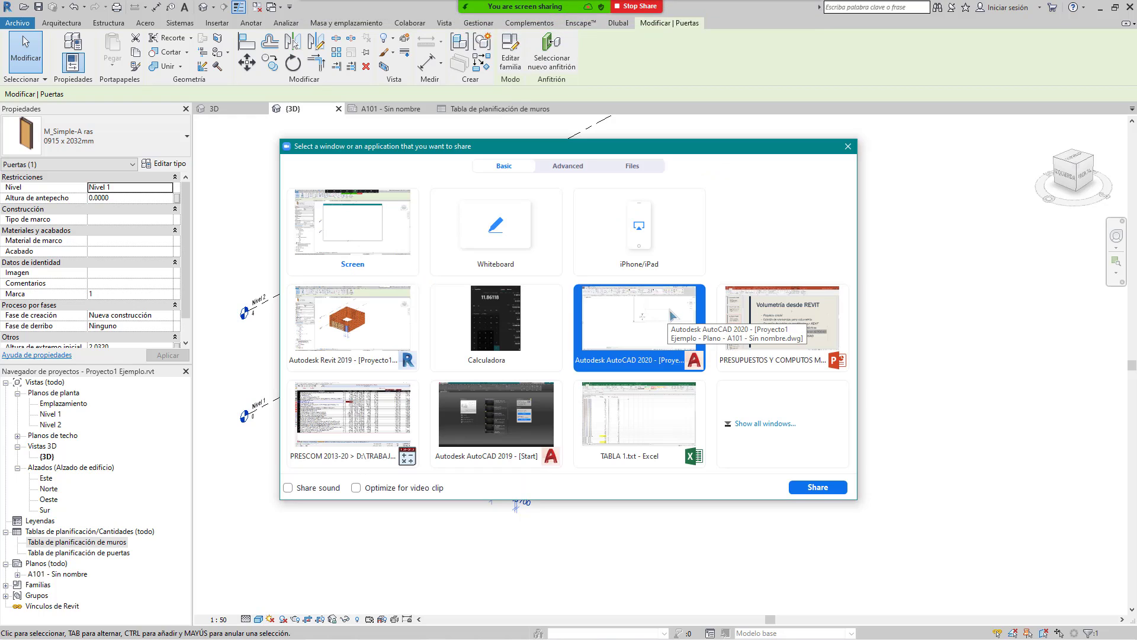
double_click(626, 315)
Step: Zoom over the elevation opening and plan door dimensions, then return to Calculator
scroll(813, 398, down, 5)
scroll(651, 452, up, 4)
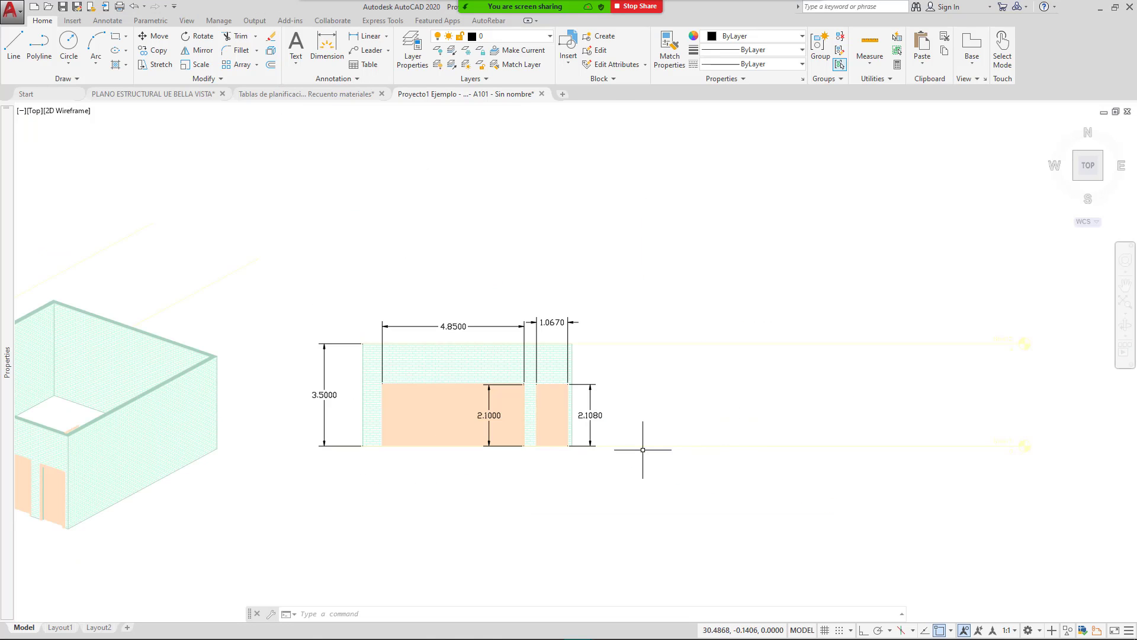
scroll(533, 431, up, 4)
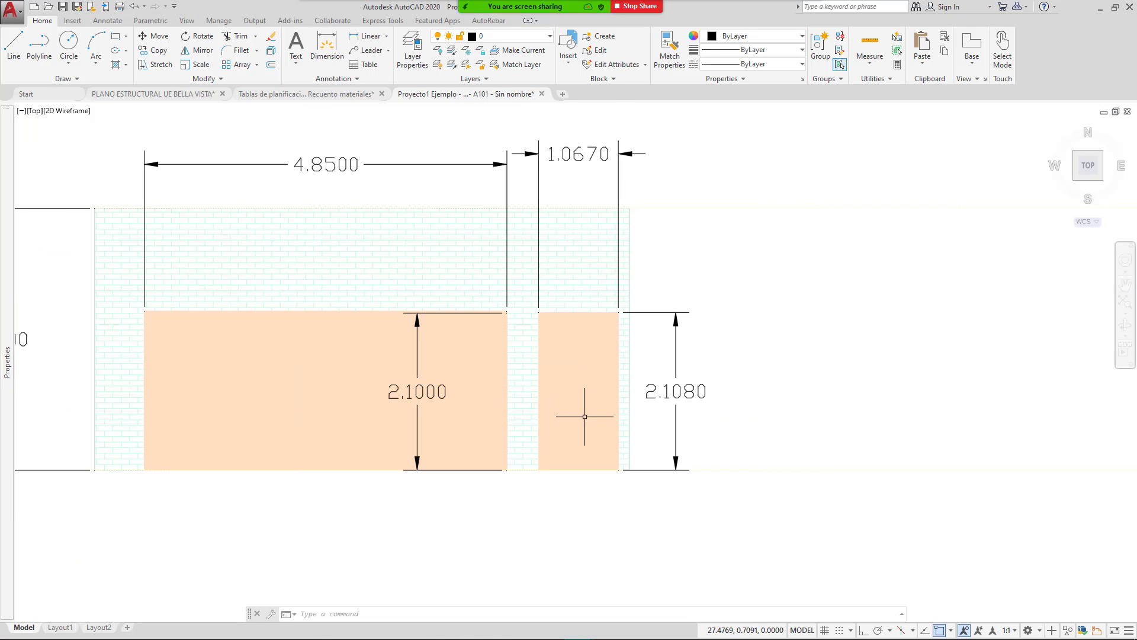
scroll(533, 408, down, 6)
scroll(367, 391, up, 10)
scroll(570, 377, up, 3)
scroll(651, 356, down, 6)
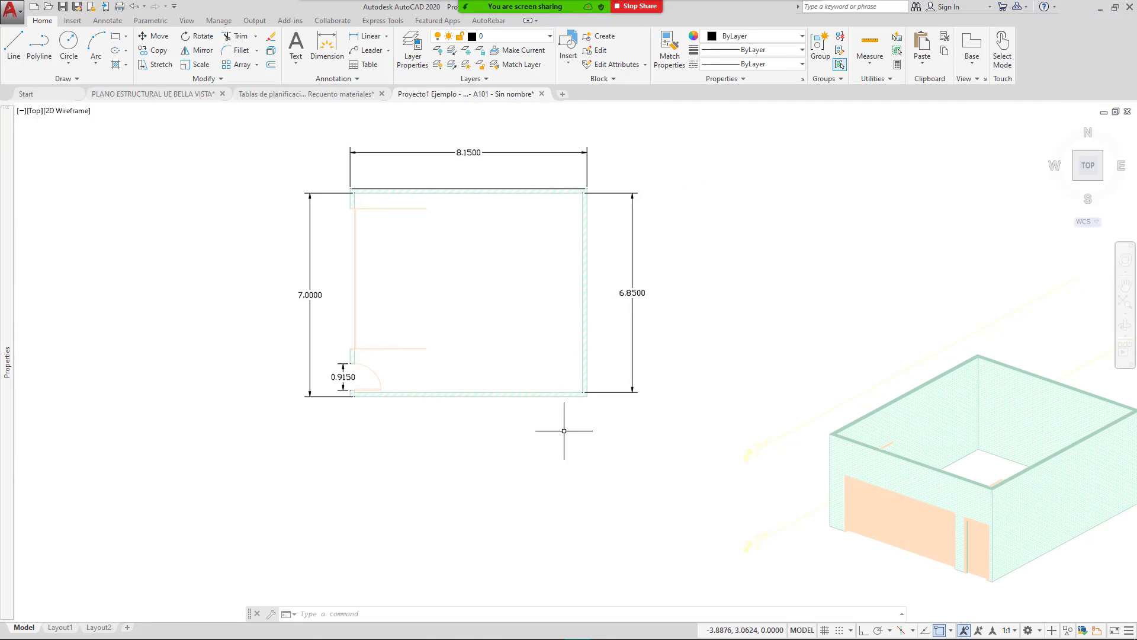
click(636, 628)
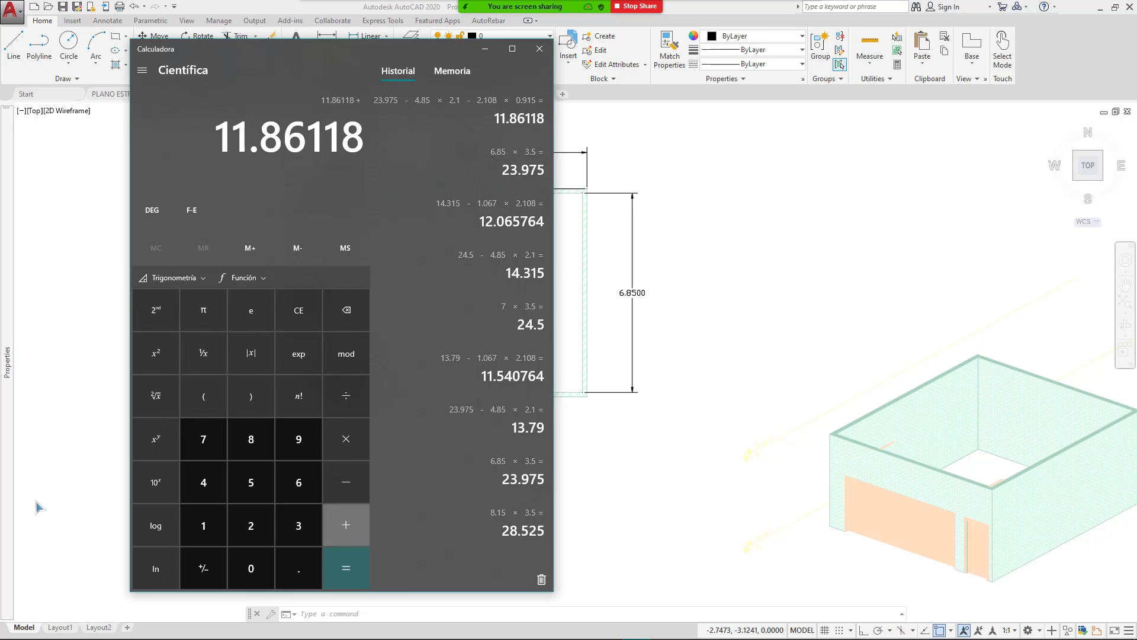
Step: Add the 0.915 × 2.108 door area back onto 11.86118, giving 13.79
text(0.915)
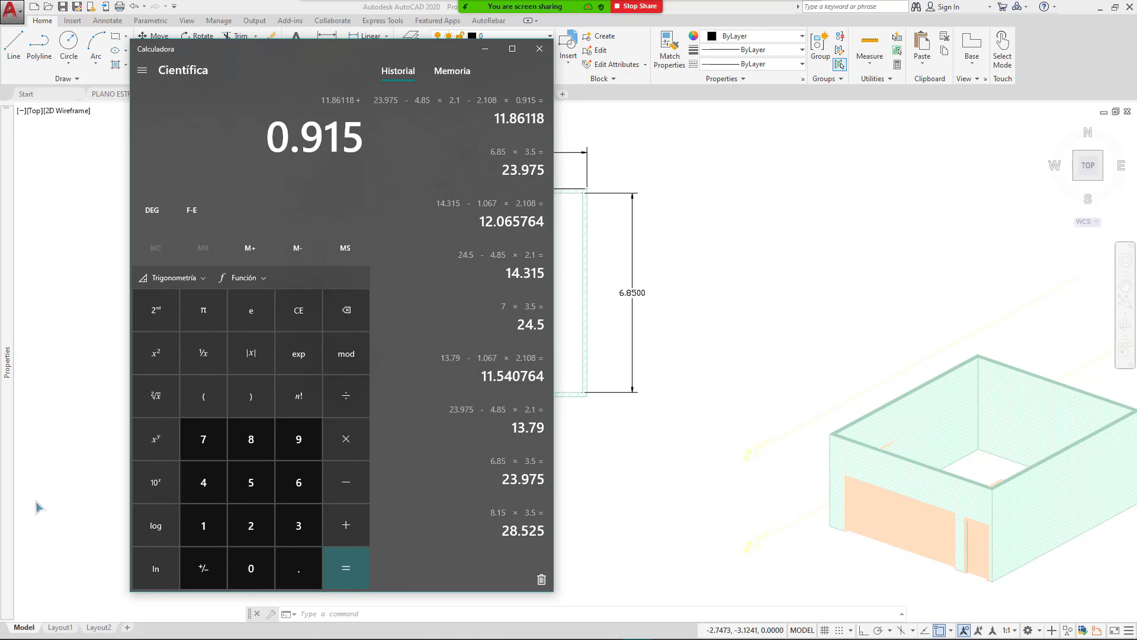
key(asterisk)
text(2.)
scroll(937, 355, down, 4)
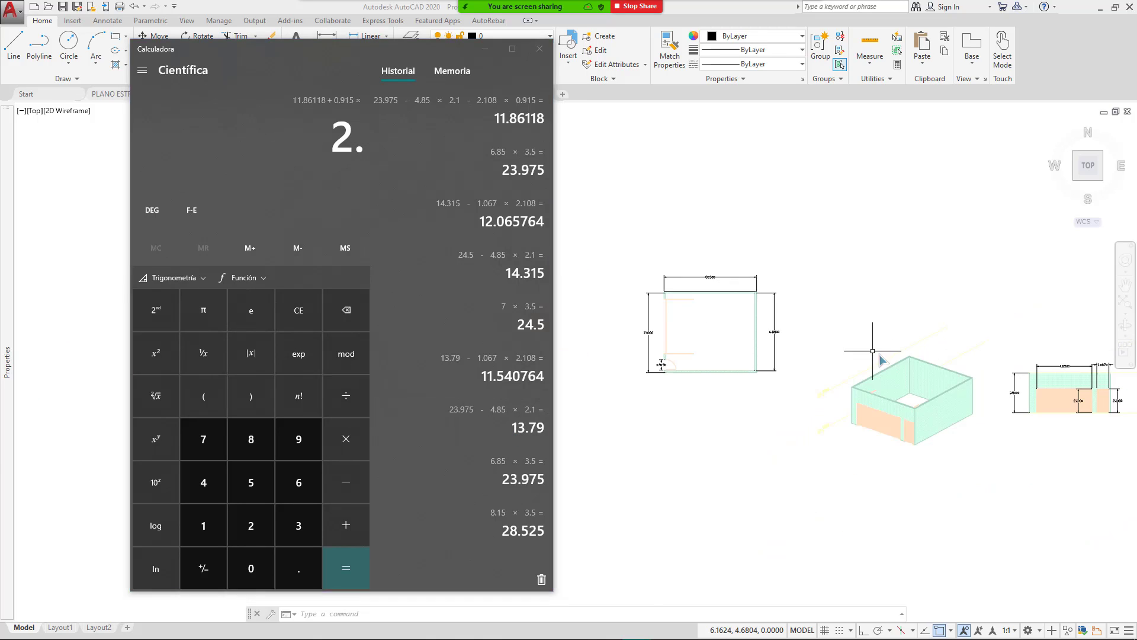
middle_click(936, 360)
middle_drag(1053, 398, 832, 399)
scroll(877, 407, up, 6)
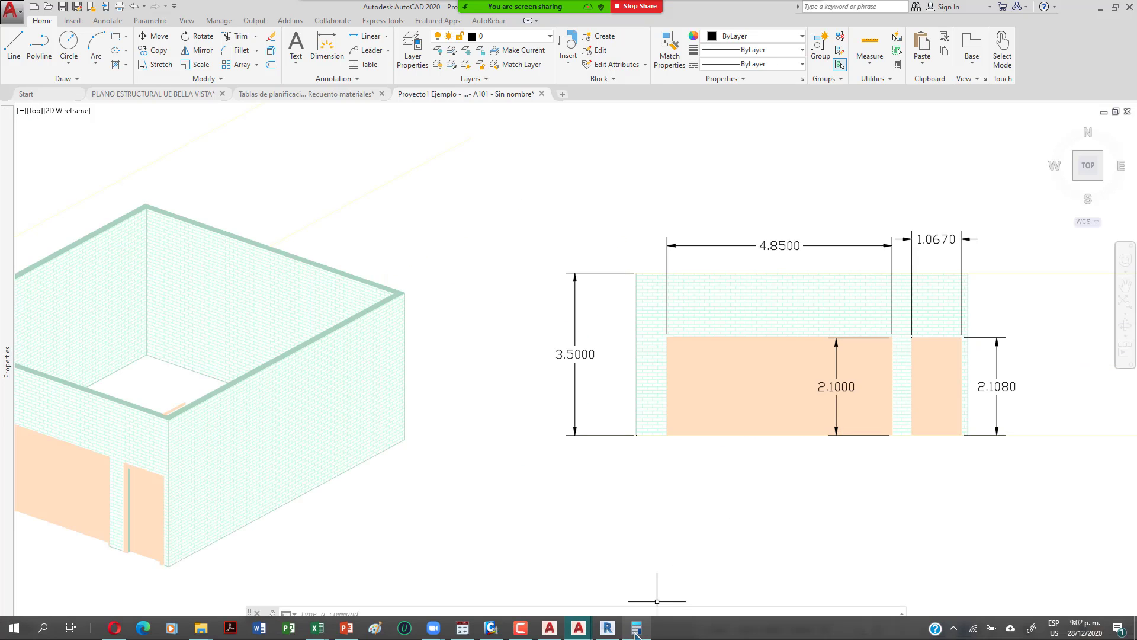
click(637, 627)
text(1080)
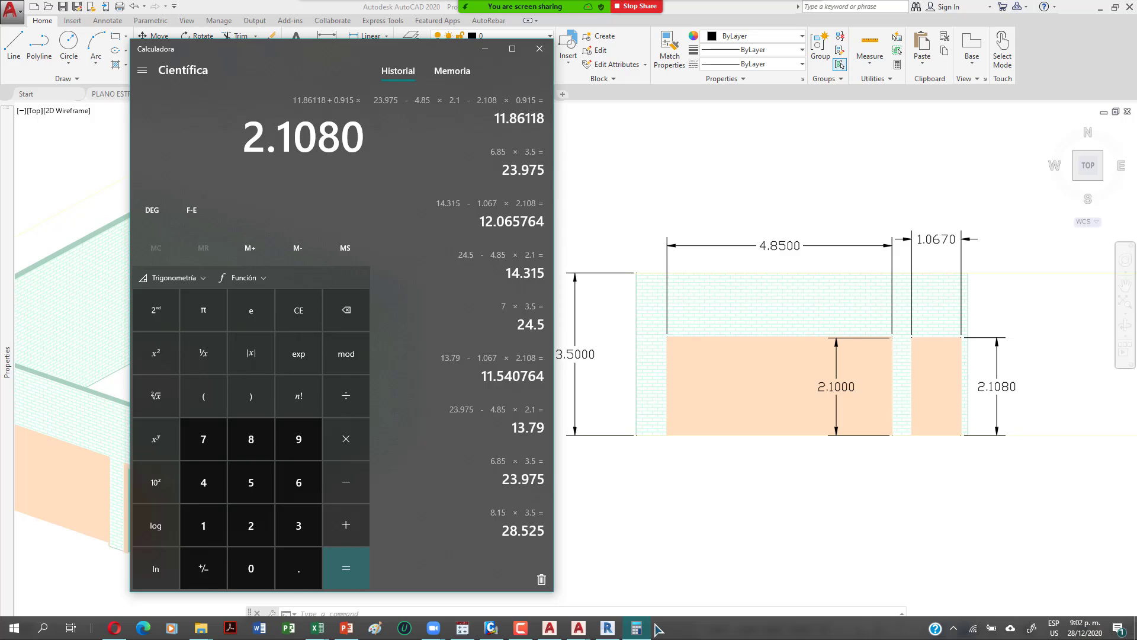
key(Return)
Step: Start subtracting 0.915 and pan AutoCAD's floor plan into full view
key(minus)
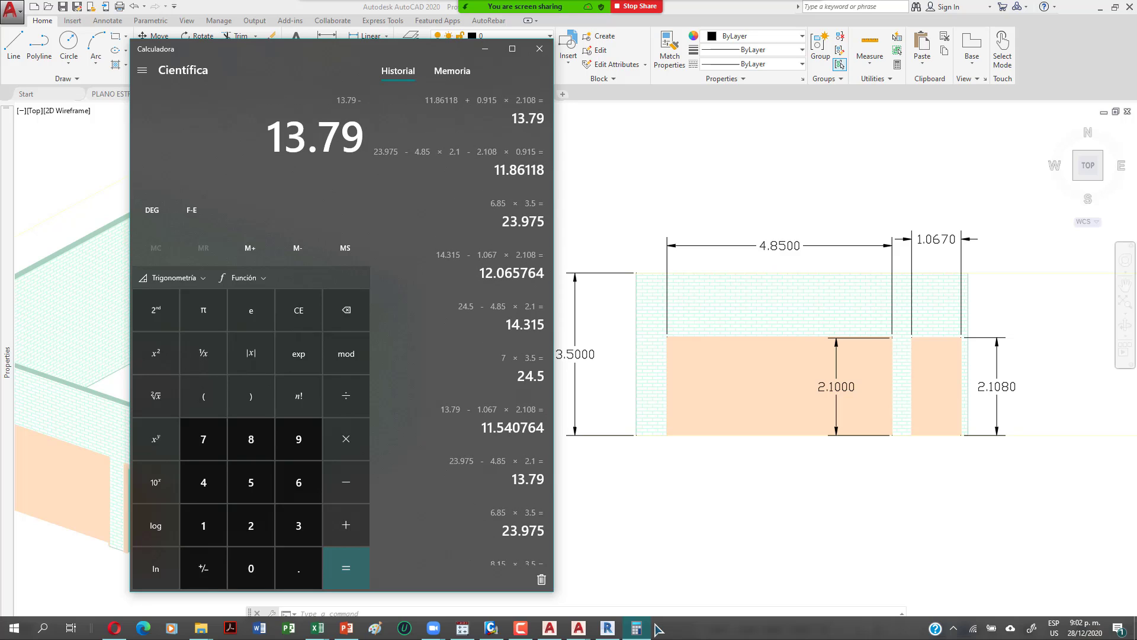
text(0.915)
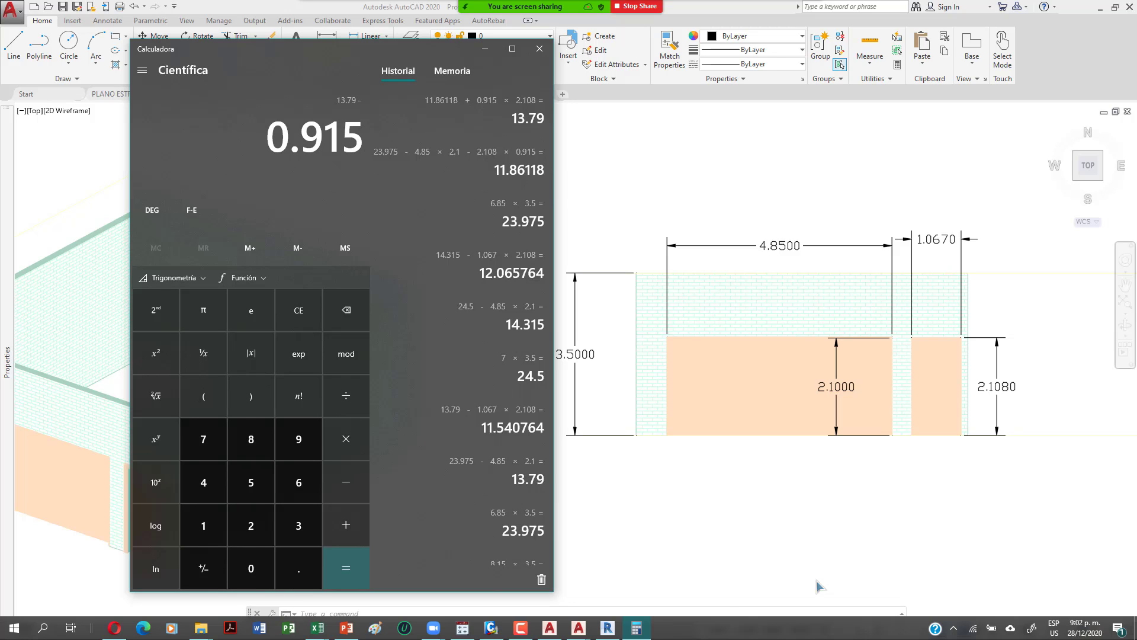
scroll(909, 502, down, 8)
click(881, 444)
scroll(646, 449, up, 8)
middle_drag(696, 456, 638, 440)
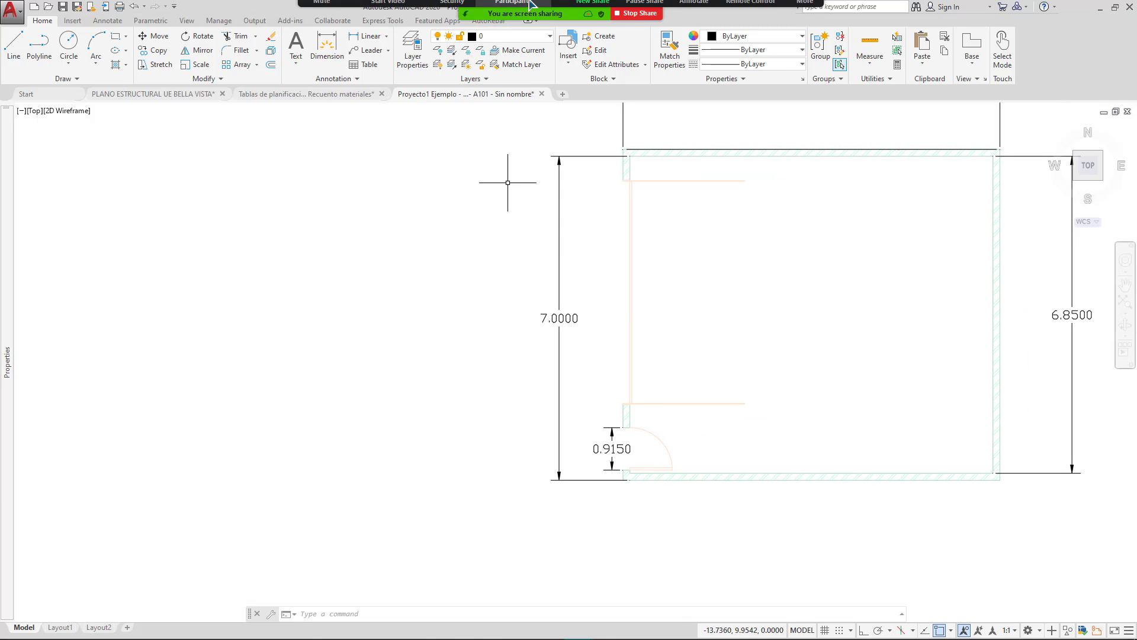
Step: Share Revit and finish subtracting the 0.915 × 2.032 door area in Calculator
click(590, 17)
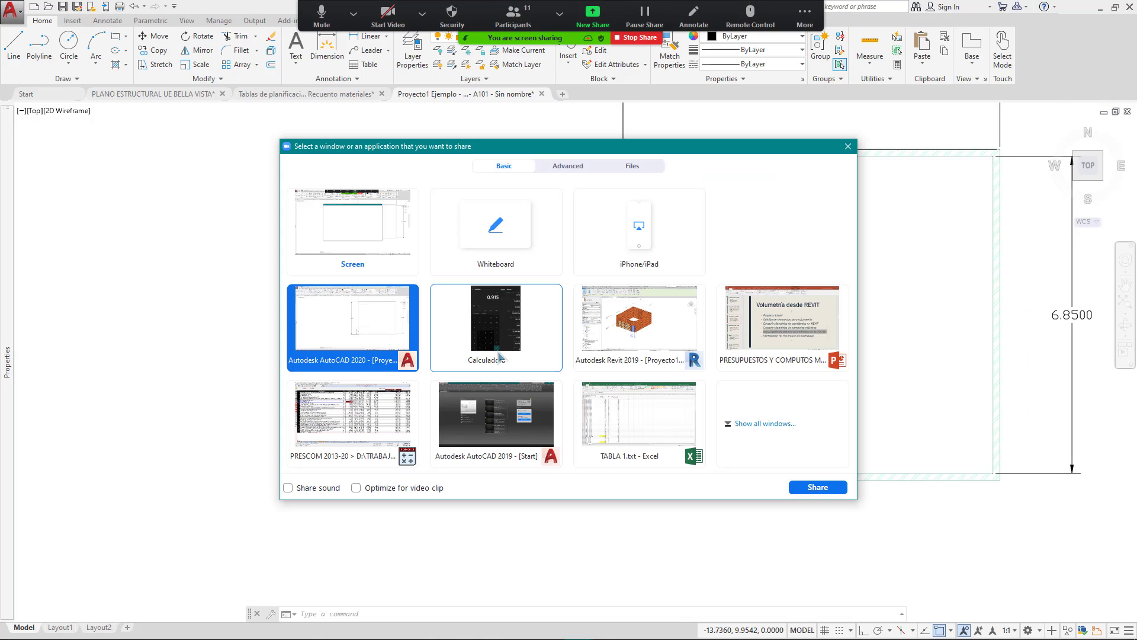
double_click(649, 331)
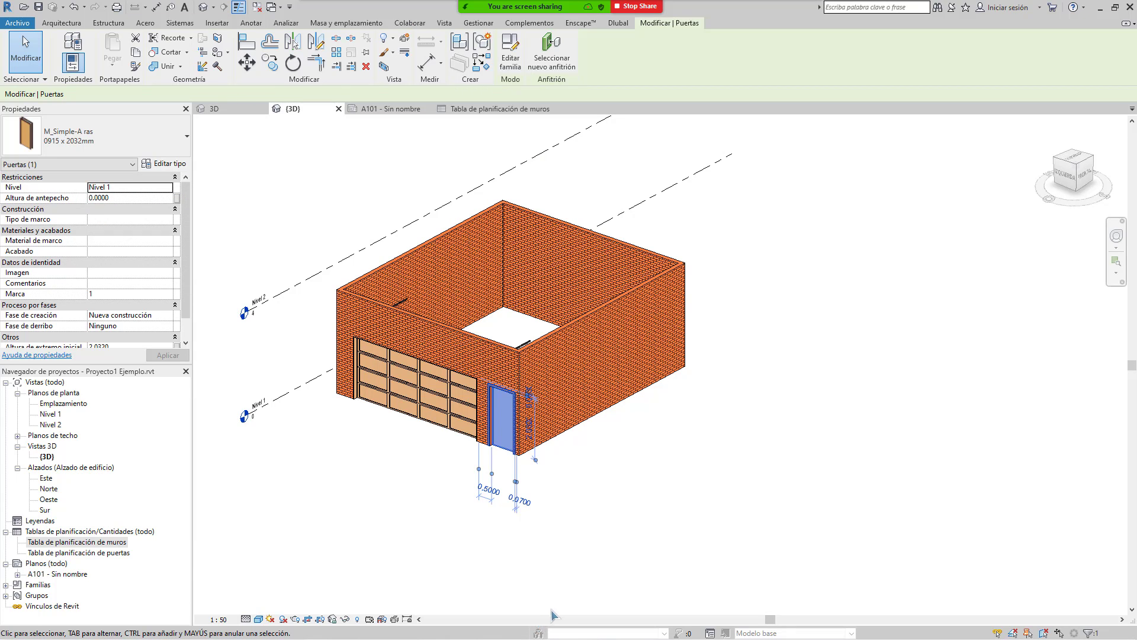
key(super)
click(629, 624)
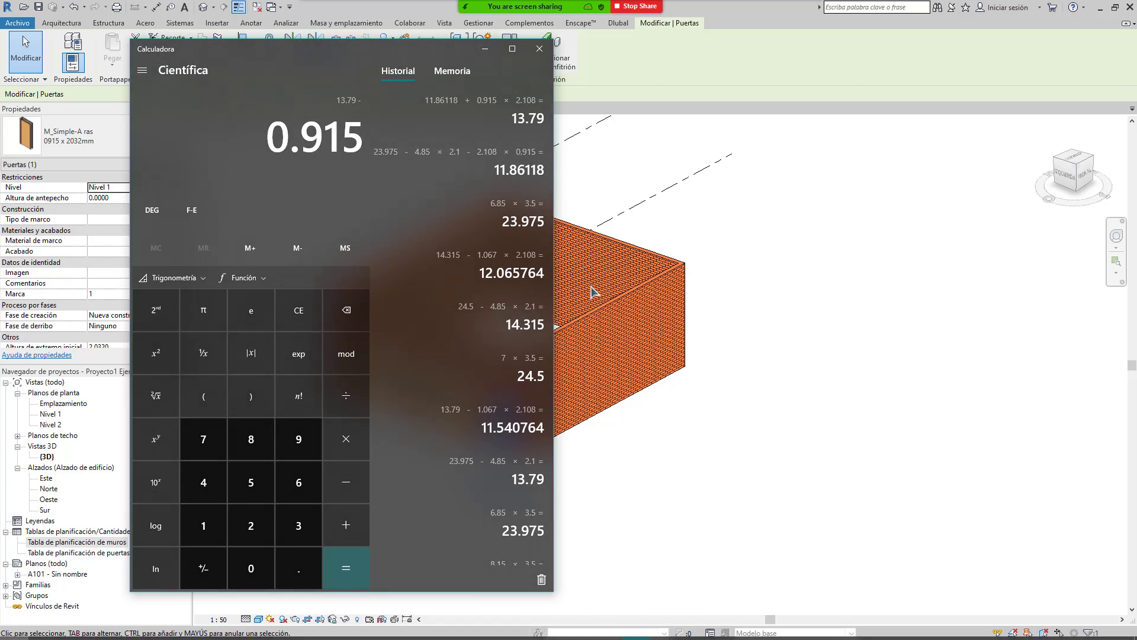
text(*2.)
text(0)
text(32)
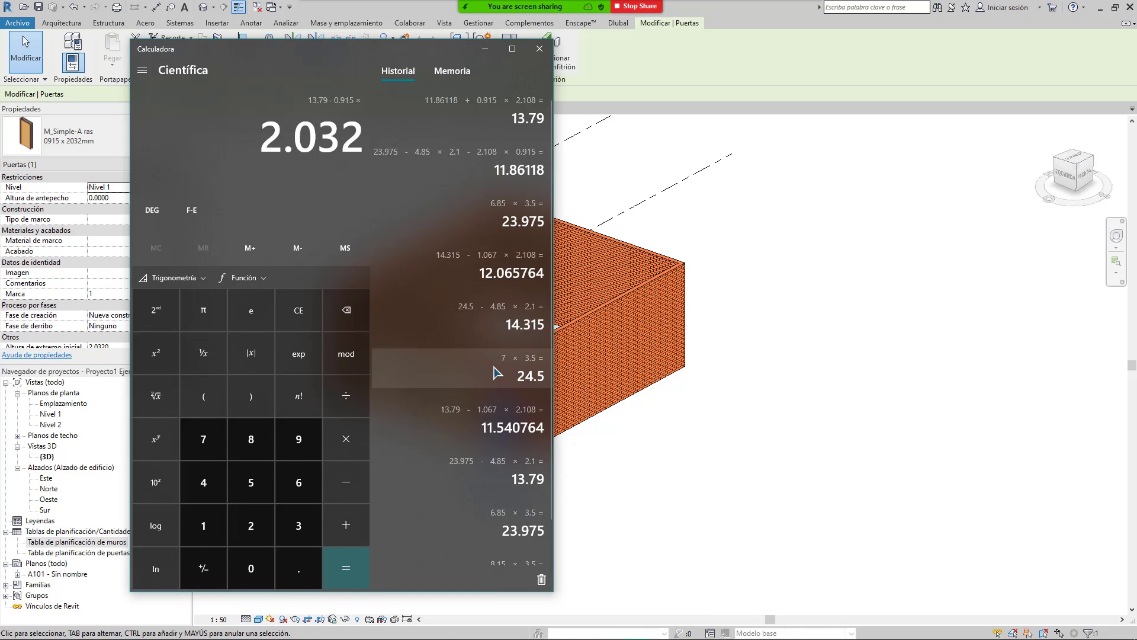
key(Return)
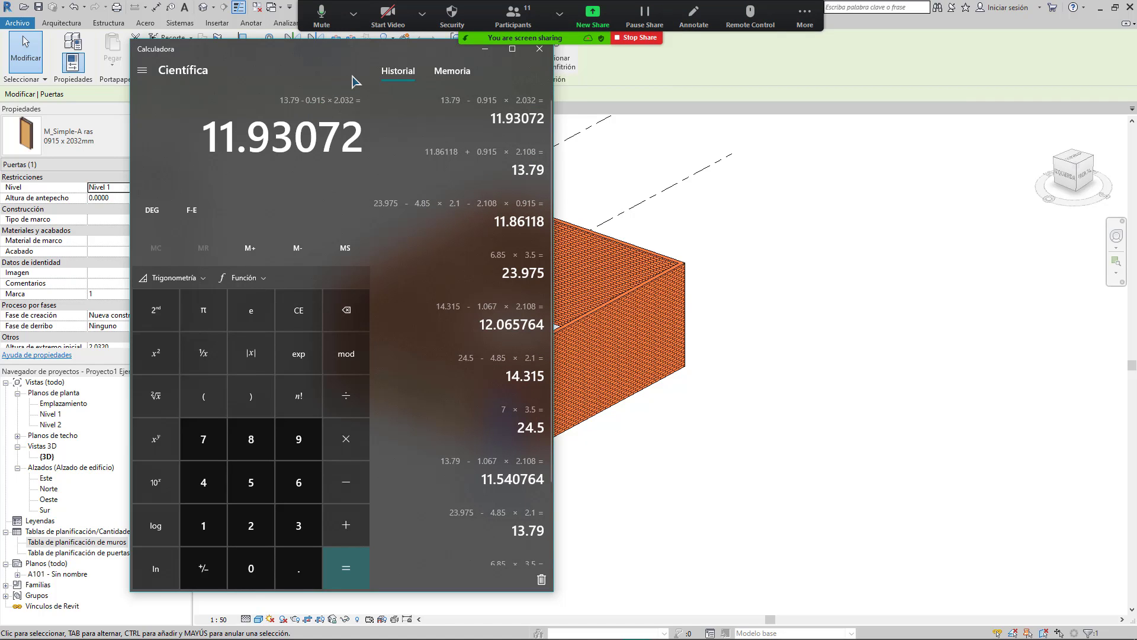
Step: Minimise Calculator and pan the Revit 3D view around the 0915 x 2032mm door and garage
drag(378, 51, 522, 85)
click(632, 84)
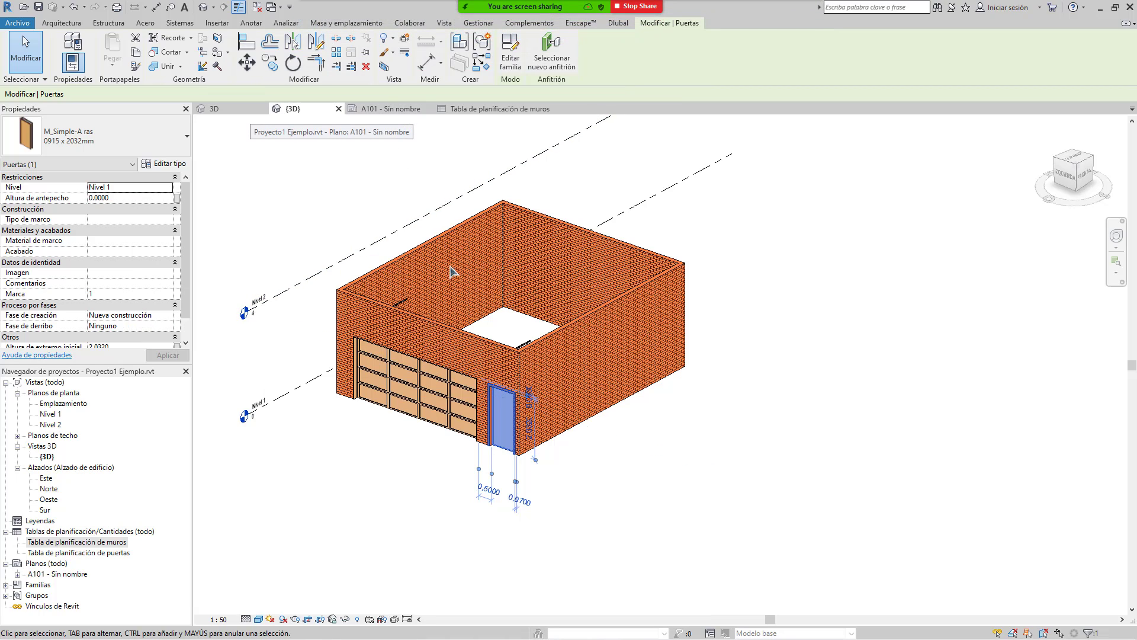
middle_drag(478, 431, 591, 398)
scroll(610, 408, up, 3)
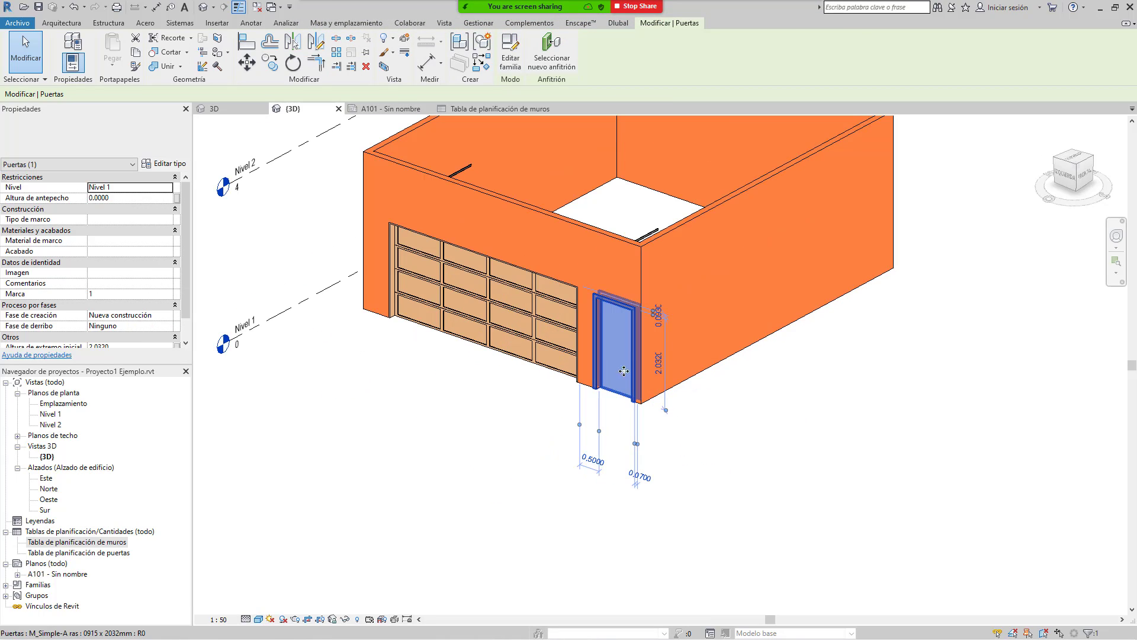
key(Escape)
scroll(588, 340, down, 3)
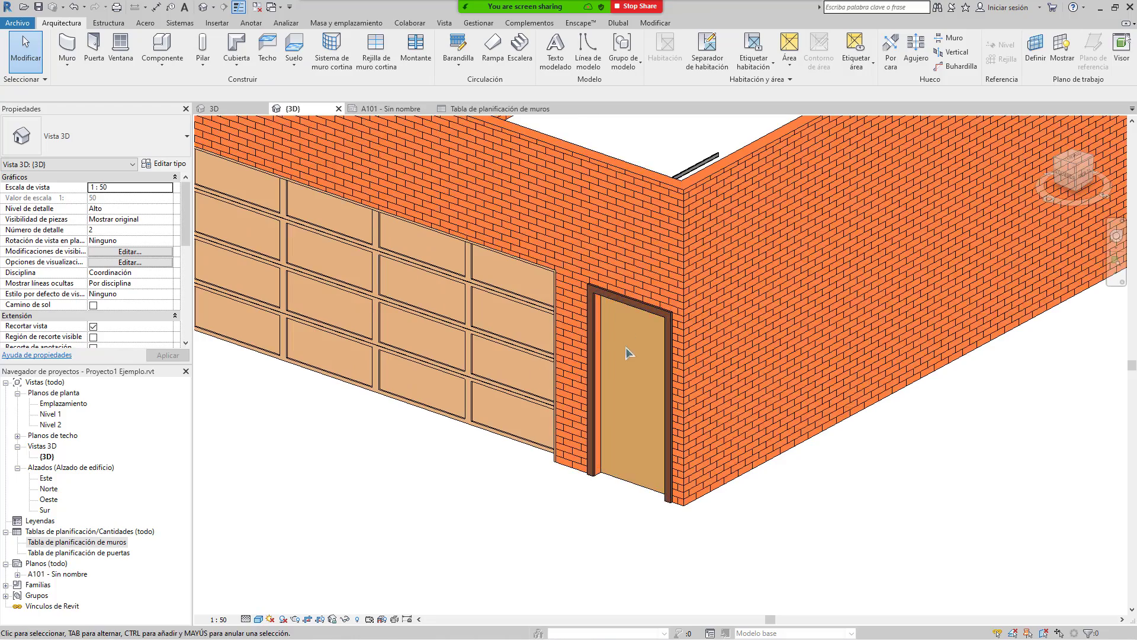
middle_drag(643, 413, 501, 451)
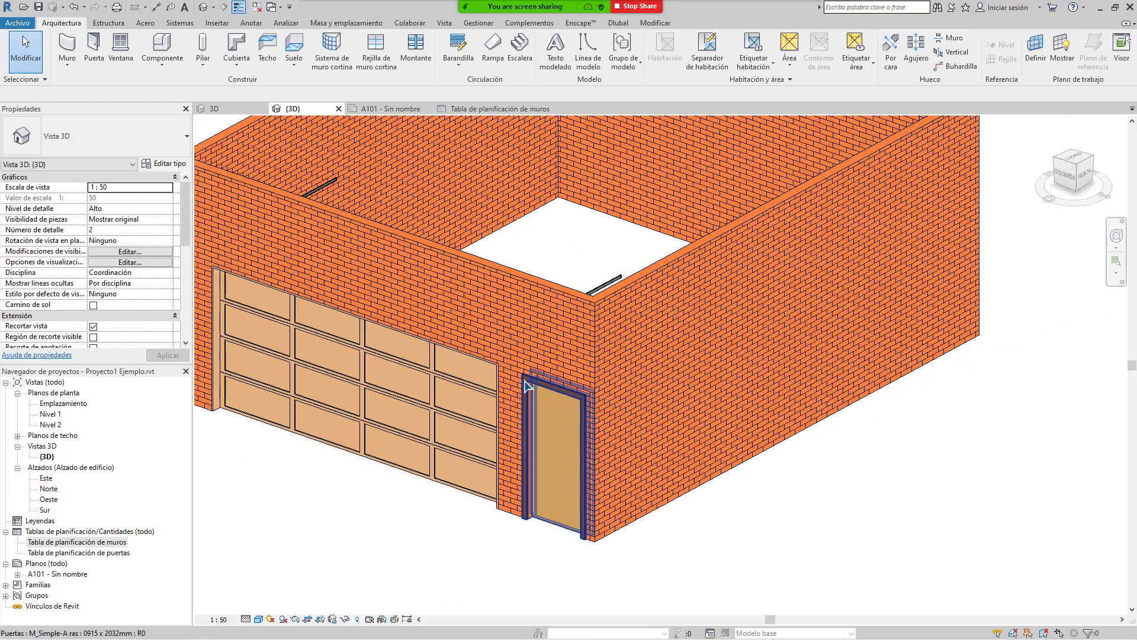
middle_drag(427, 298, 548, 304)
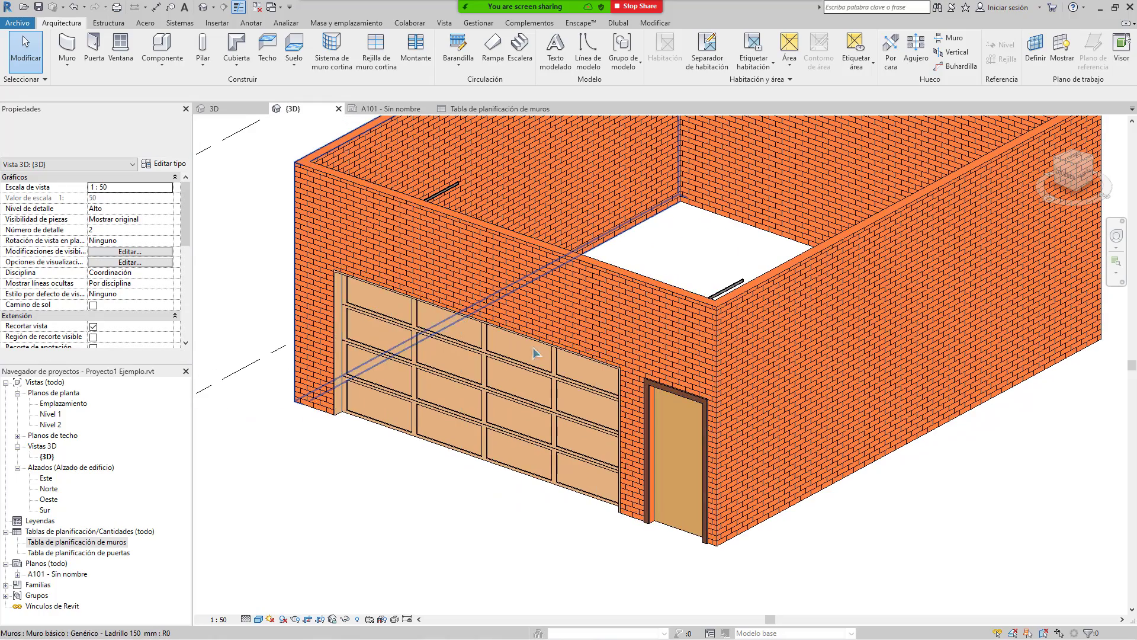
mouse_move(525, 7)
click(593, 13)
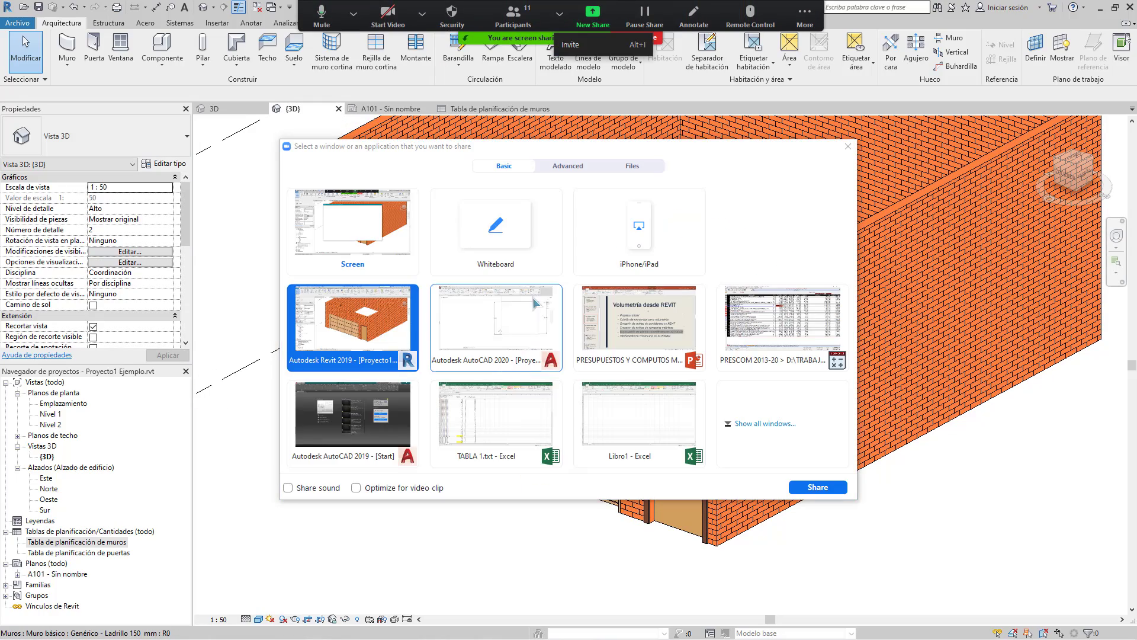
Step: Share AutoCAD and zoom over the room plan dimensioned 8.1500, 7.0000, 6.8500 and 0.9150
double_click(529, 355)
middle_drag(724, 298, 483, 380)
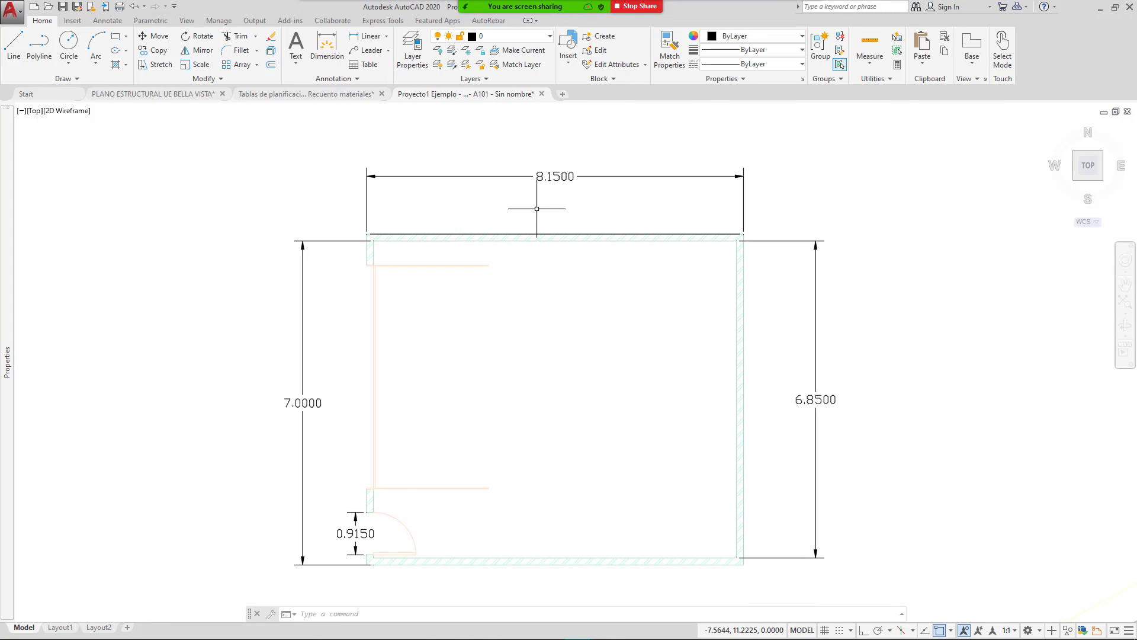
scroll(437, 447, up, 5)
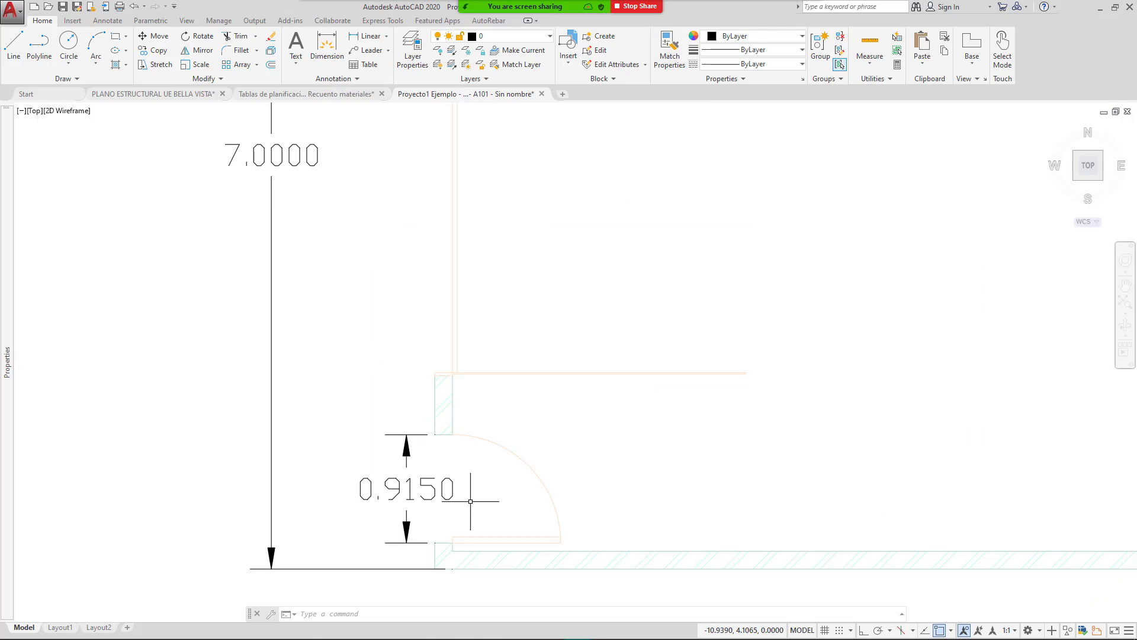
scroll(439, 468, down, 4)
scroll(441, 477, up, 4)
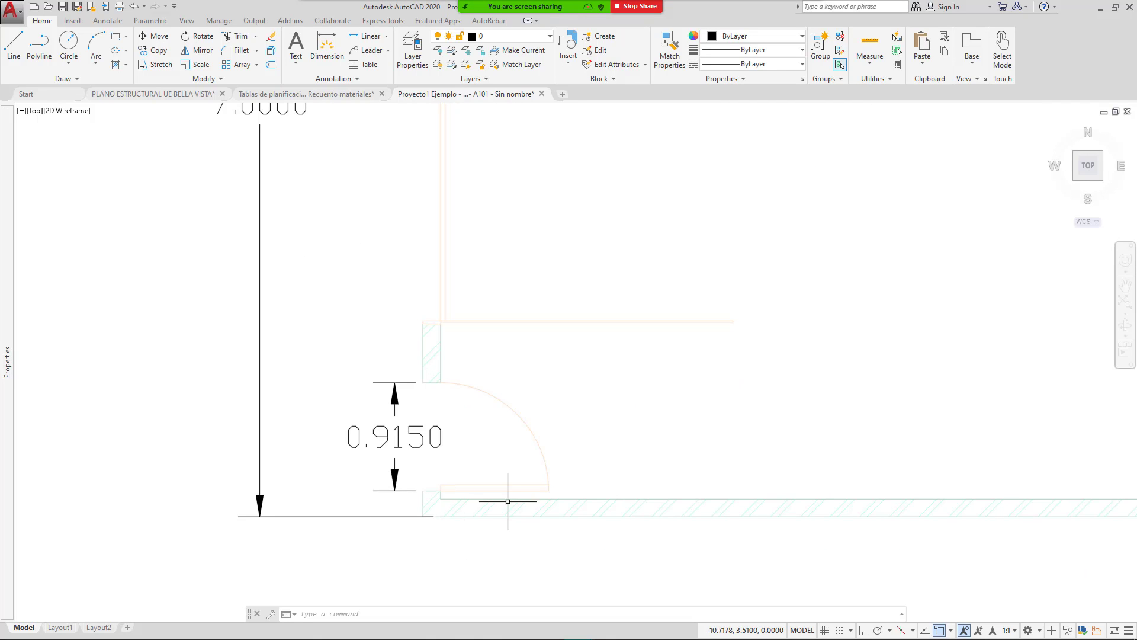
scroll(510, 474, down, 5)
scroll(714, 470, up, 4)
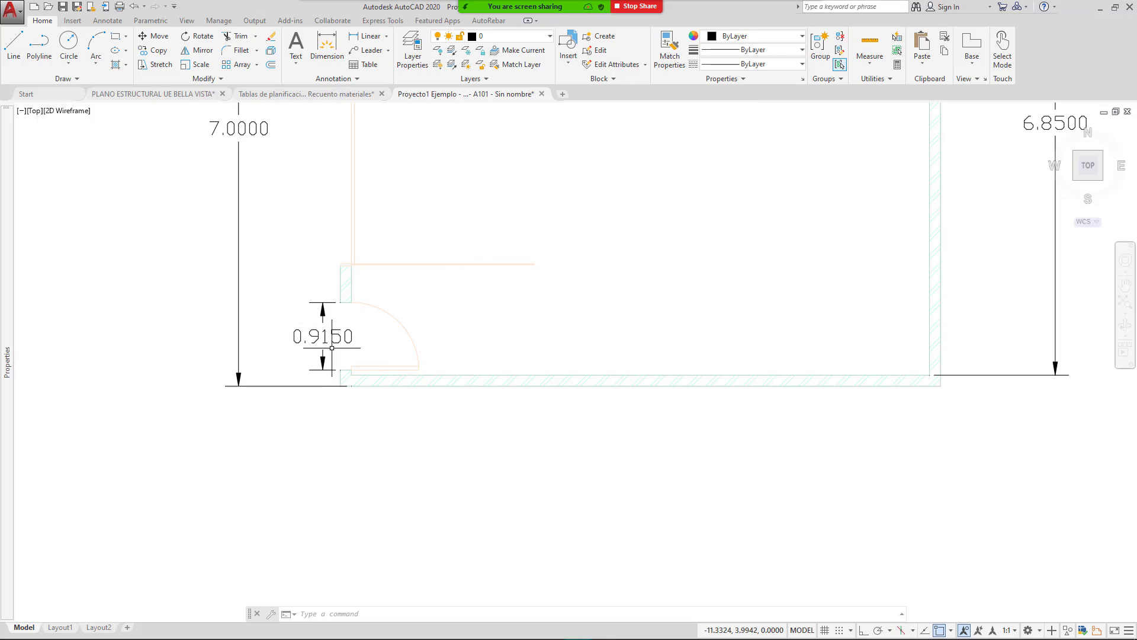
scroll(466, 312, down, 2)
scroll(569, 302, down, 2)
middle_drag(569, 302, 518, 434)
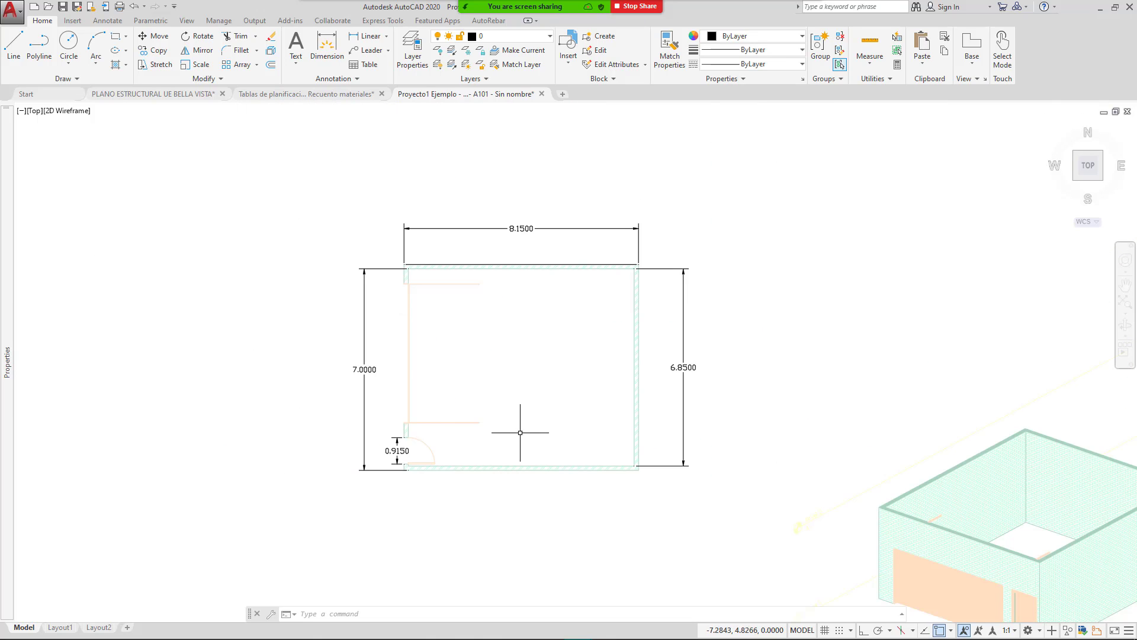
Step: Pan across the 3D wall model and dimensioned elevation, then recentre the enlarged room plan
middle_drag(487, 365, 434, 340)
middle_drag(510, 455, 398, 393)
middle_drag(769, 501, 604, 444)
middle_drag(865, 505, 718, 484)
scroll(732, 467, down, 2)
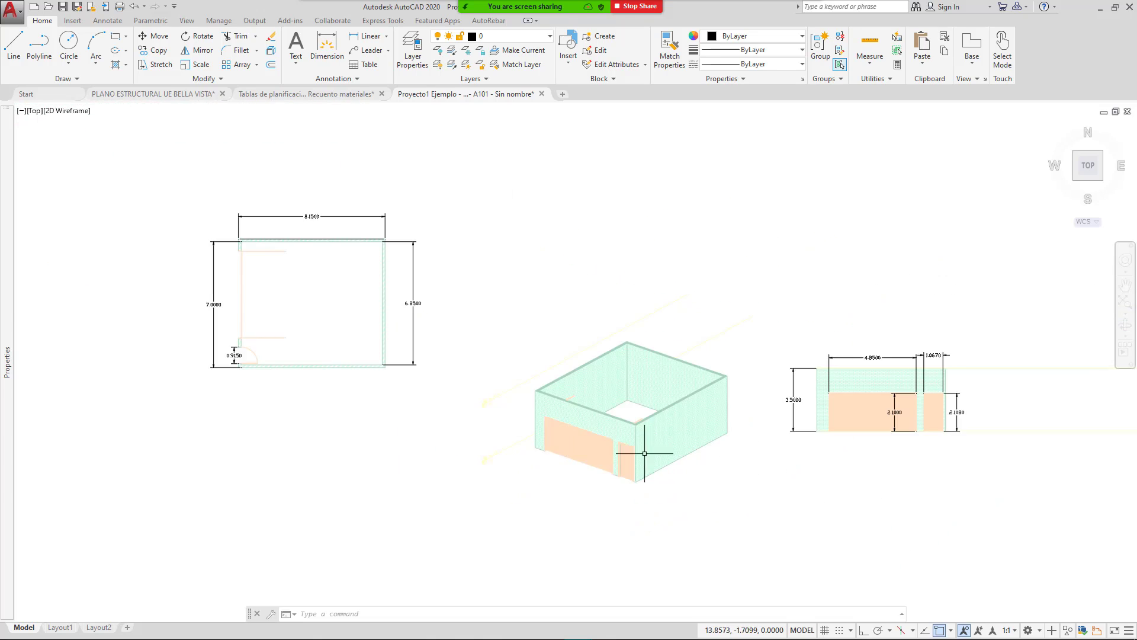
middle_drag(542, 427, 665, 449)
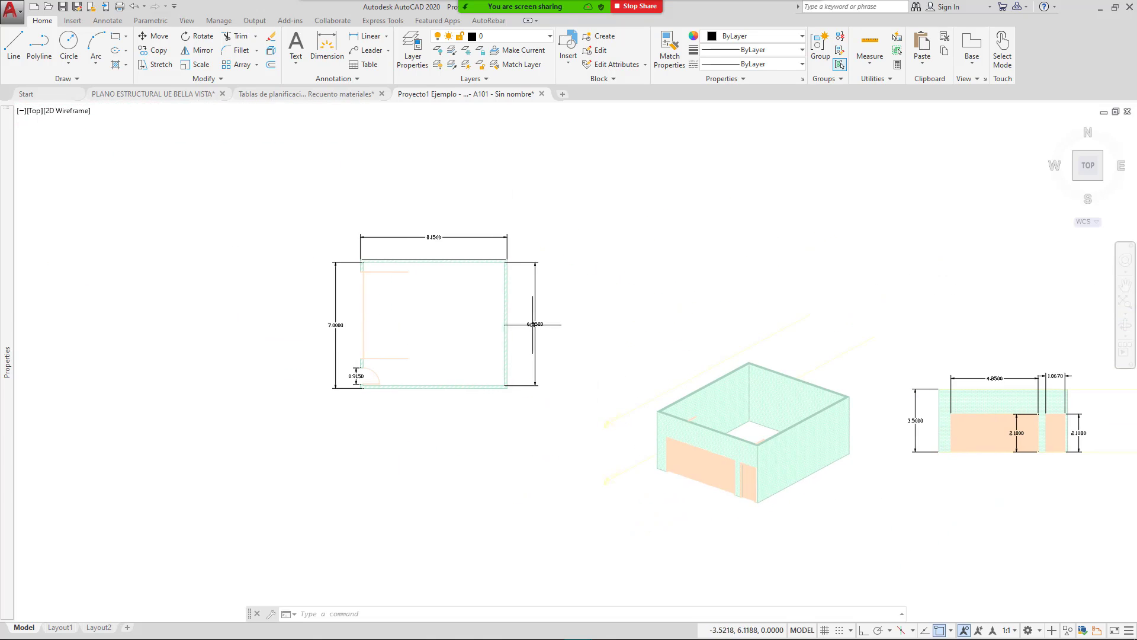
click(265, 176)
click(334, 179)
middle_drag(554, 254, 444, 239)
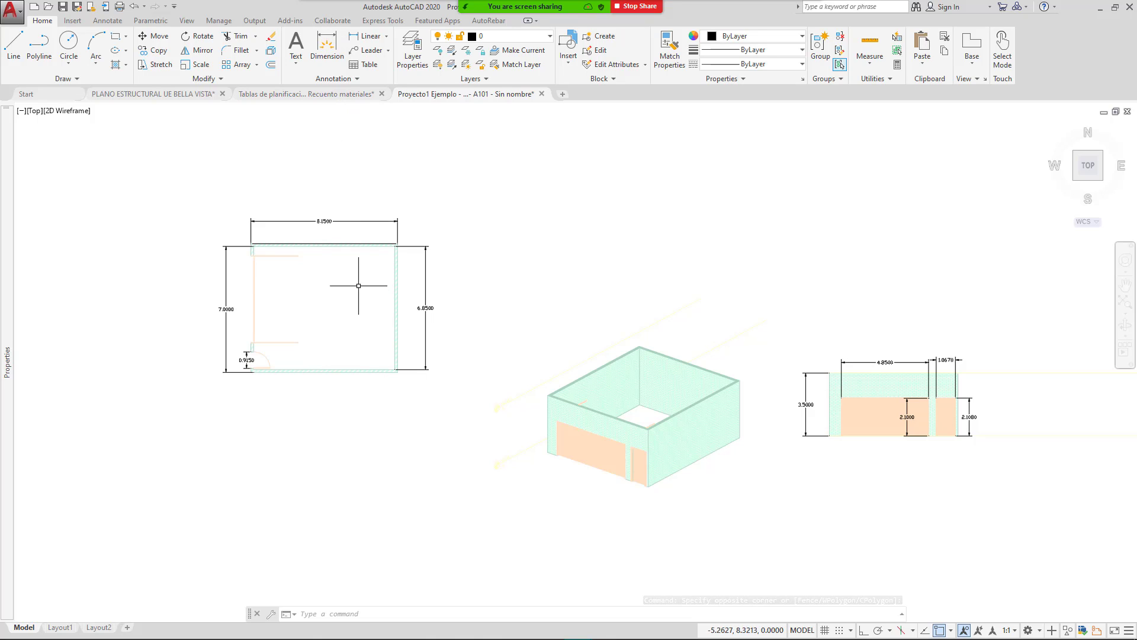
middle_drag(241, 216, 295, 201)
scroll(364, 238, up, 4)
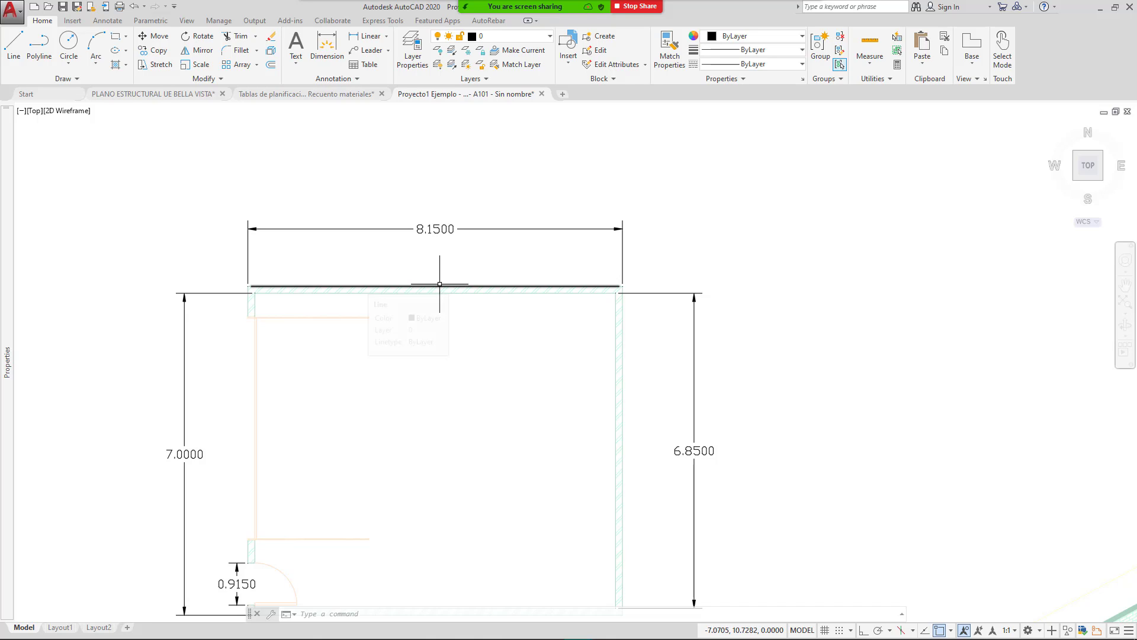
mouse_move(506, 406)
middle_down()
mouse_move(409, 338)
mouse_move(424, 344)
middle_up()
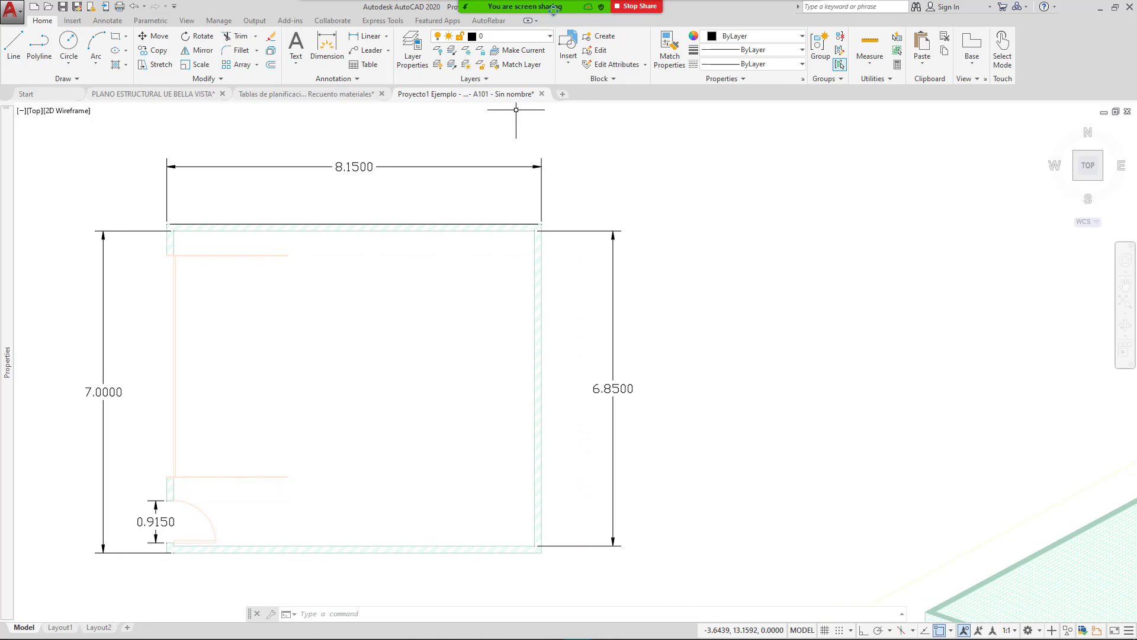
mouse_move(524, 7)
click(592, 18)
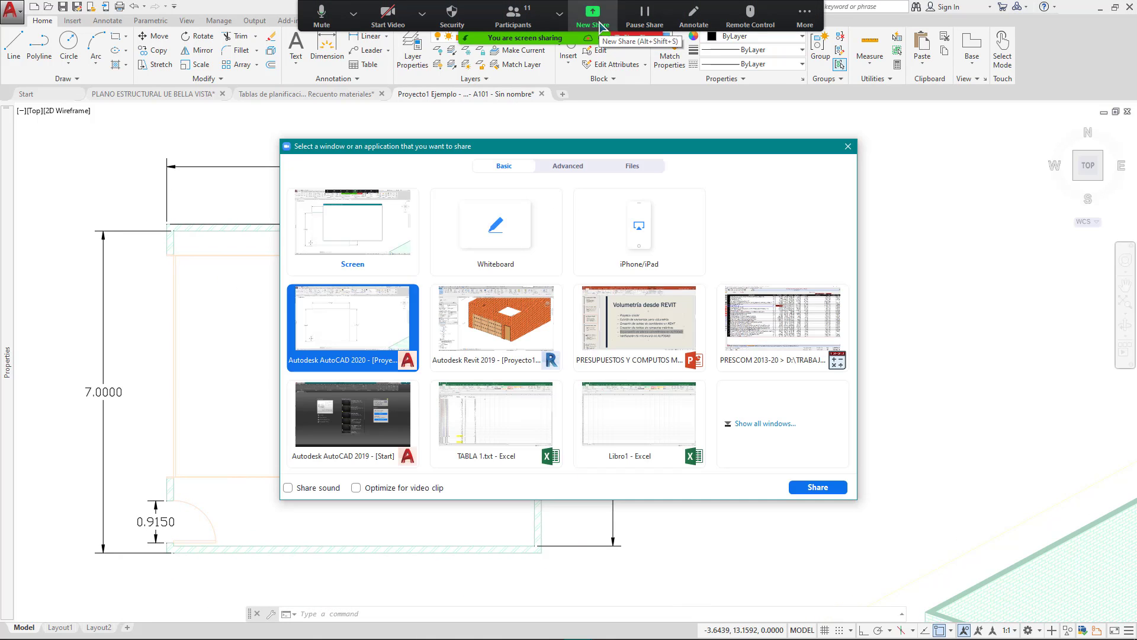
Step: Share PowerPoint and highlight slide 6's volumetric-plan export and Verificación bullets
double_click(645, 325)
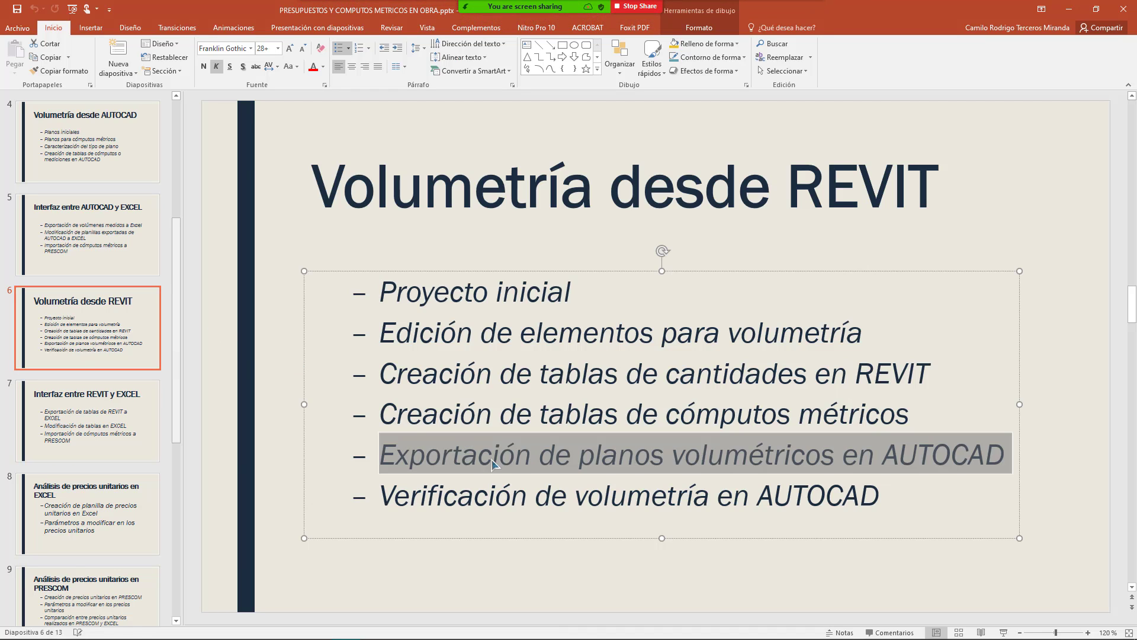
click(533, 498)
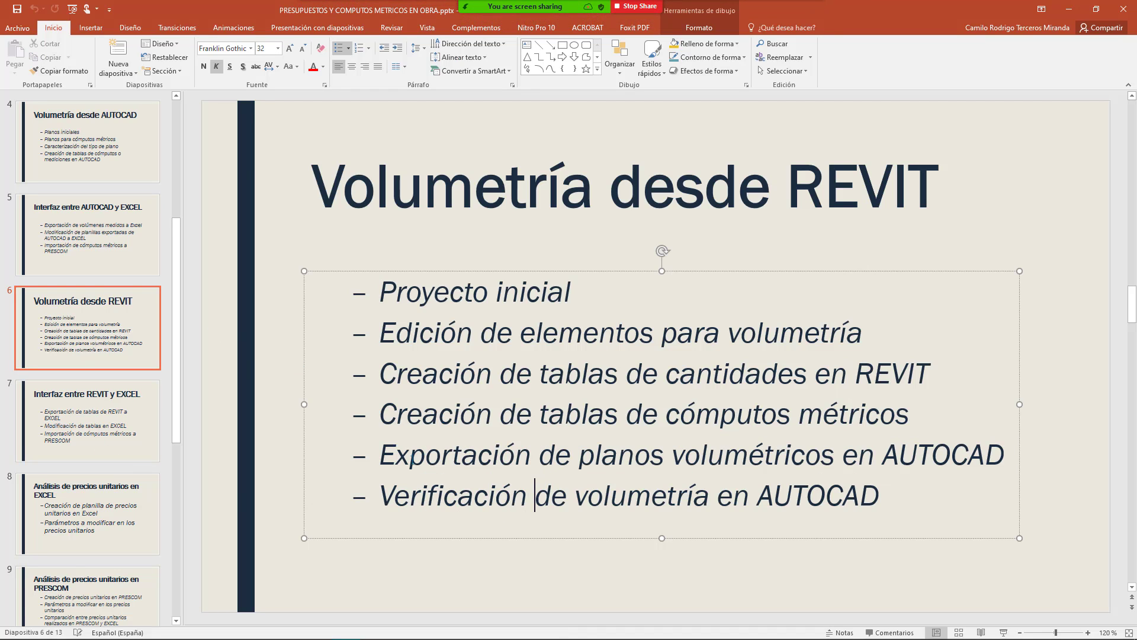
drag(380, 456, 700, 456)
click(528, 497)
double_click(489, 503)
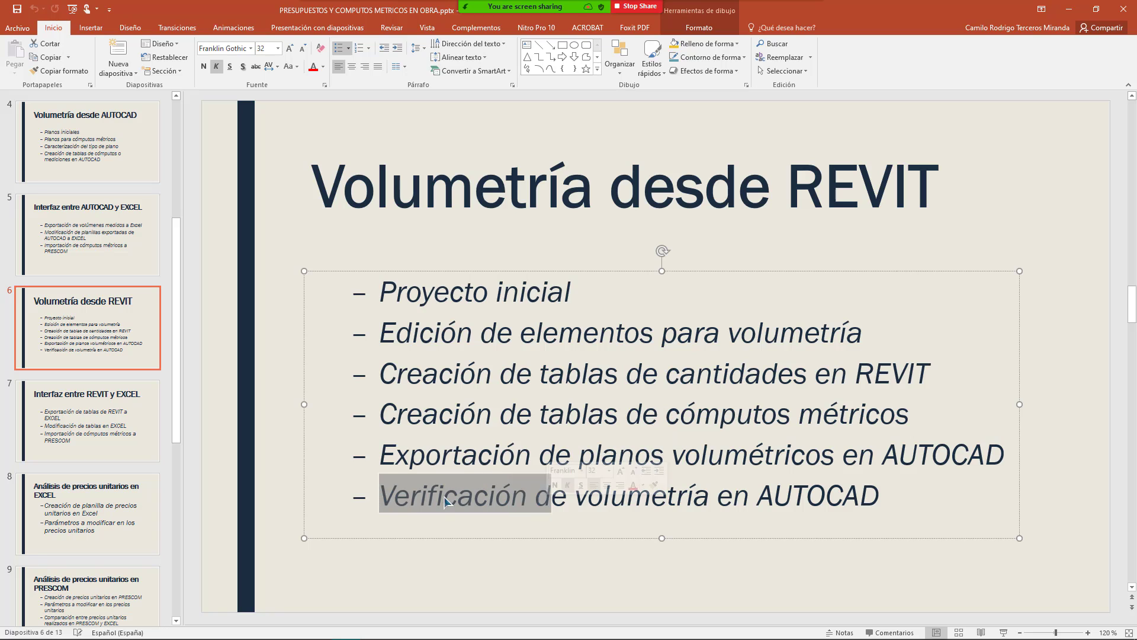
Step: On slide 7, 'Interfaz entre REVIT y EXCEL', highlight the exporting, modifying and PRESCOM-import bullets
click(83, 409)
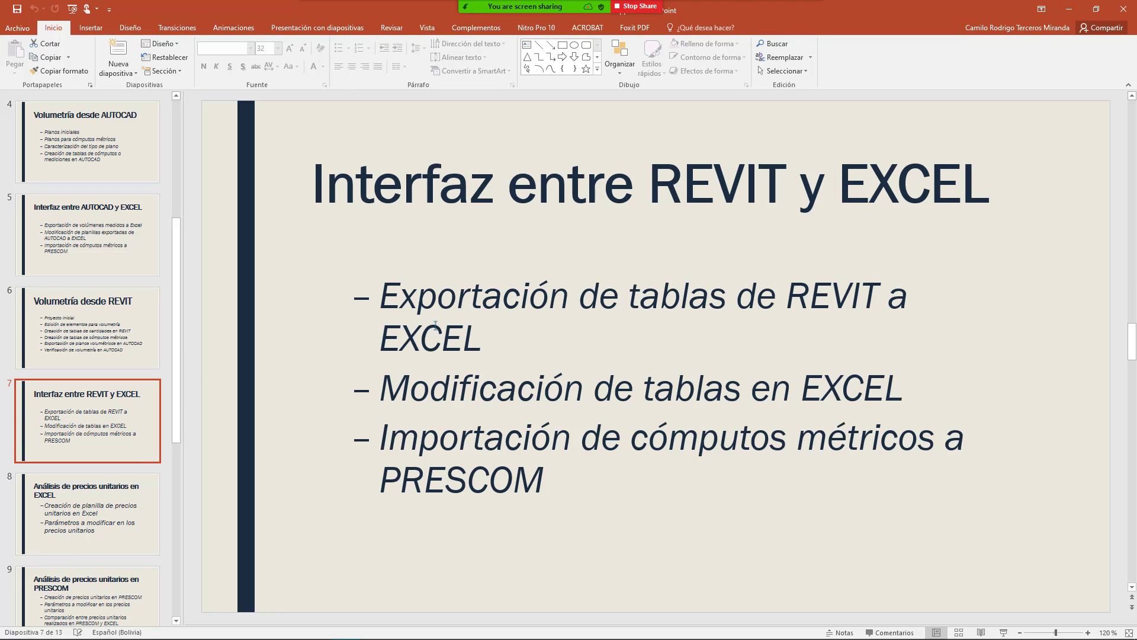
drag(416, 307, 549, 299)
drag(428, 401, 593, 398)
drag(419, 454, 675, 452)
click(488, 477)
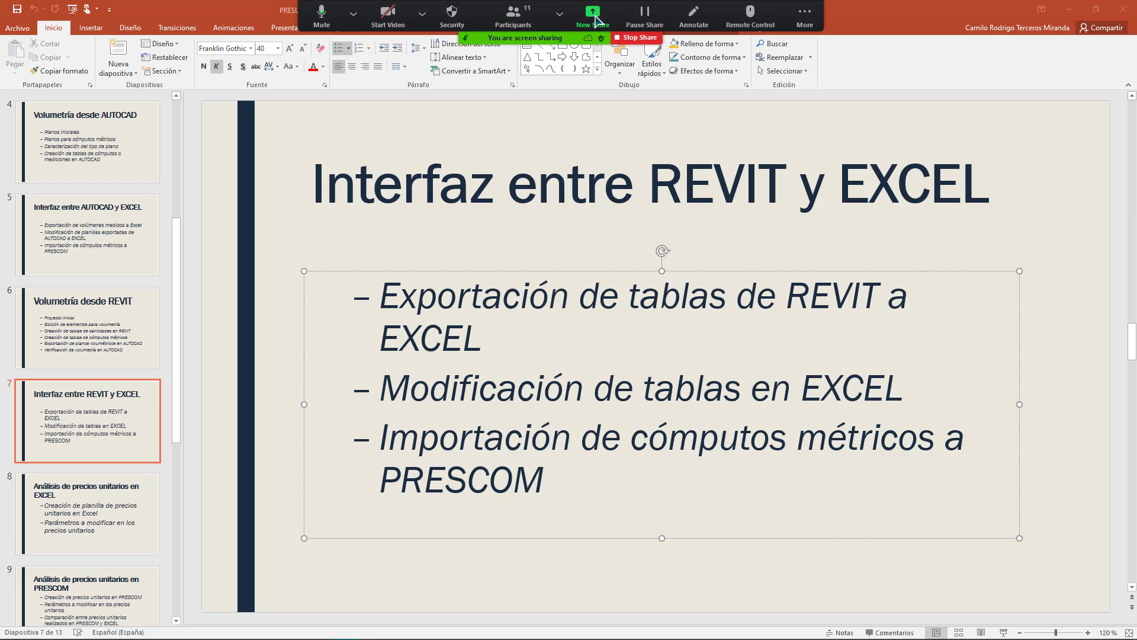
click(592, 16)
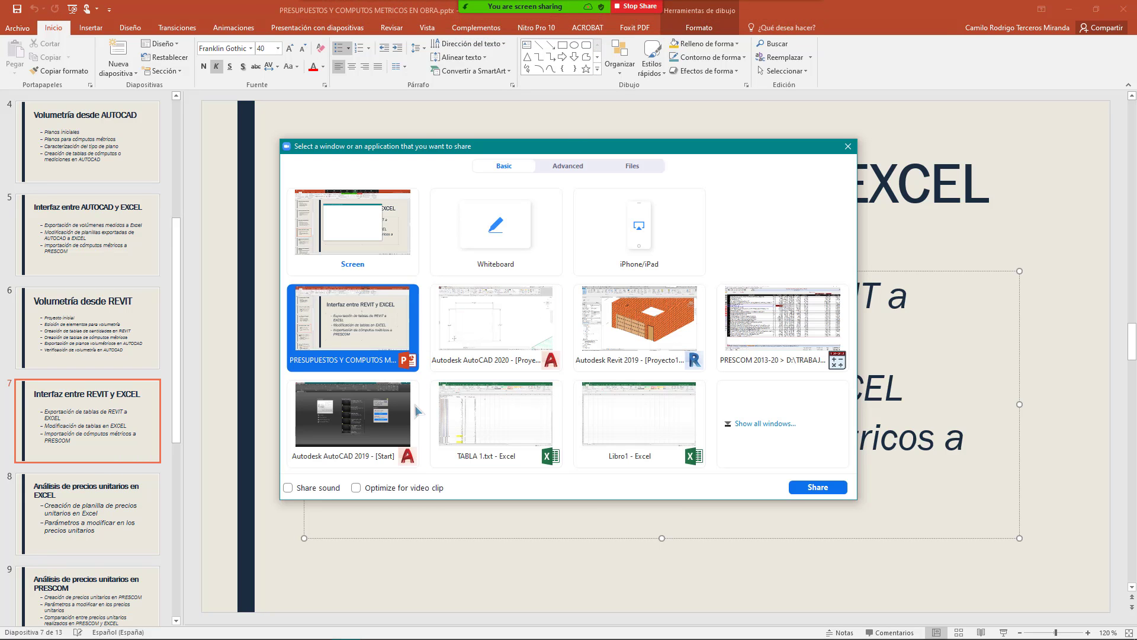
Step: Share PRESCOM and view the cost breakdown of the COLUMNAS DE HO. AO. item
click(750, 342)
click(219, 257)
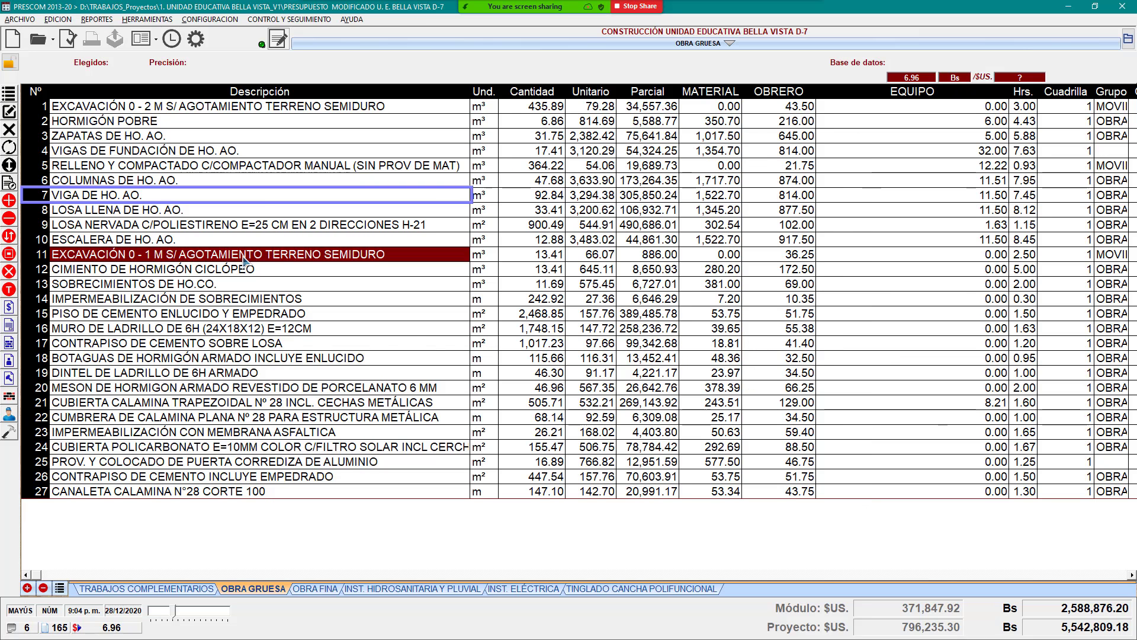
click(169, 181)
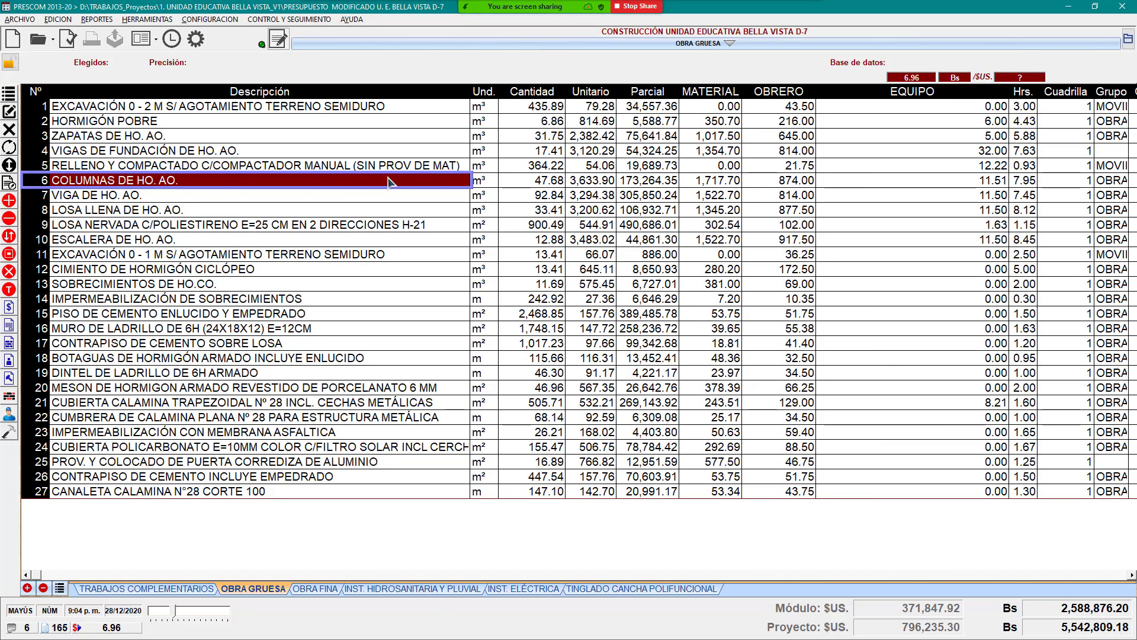
double_click(447, 188)
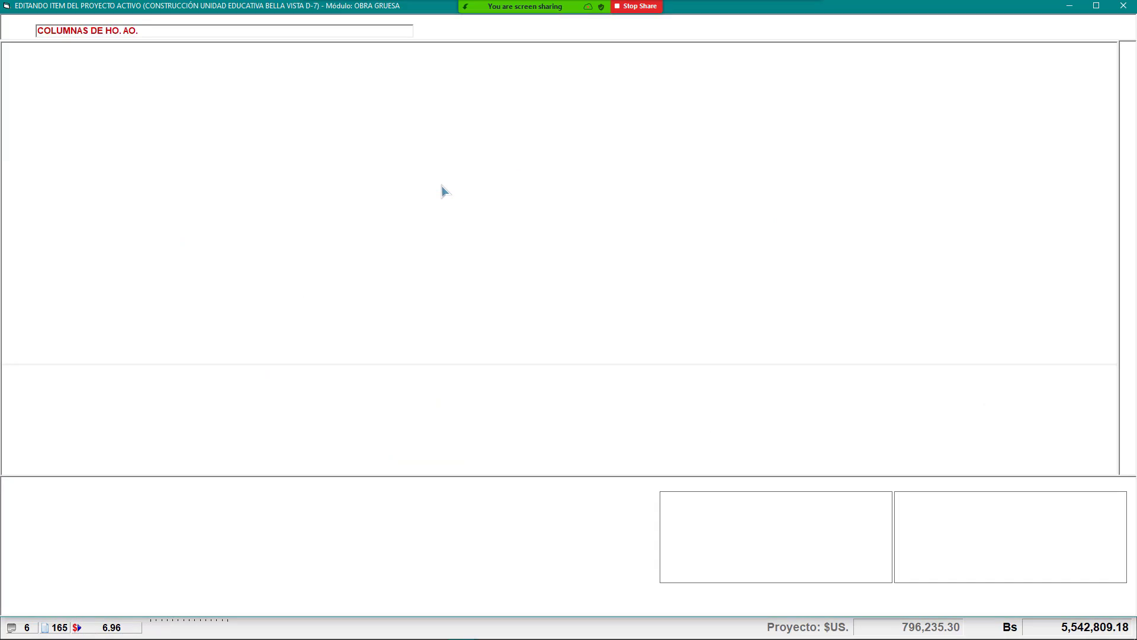
click(1123, 6)
Step: Open Cómputo métrico del ítem for COLUMNAS DE HO. AO., maximised and still at 0.00 m³
right_click(245, 181)
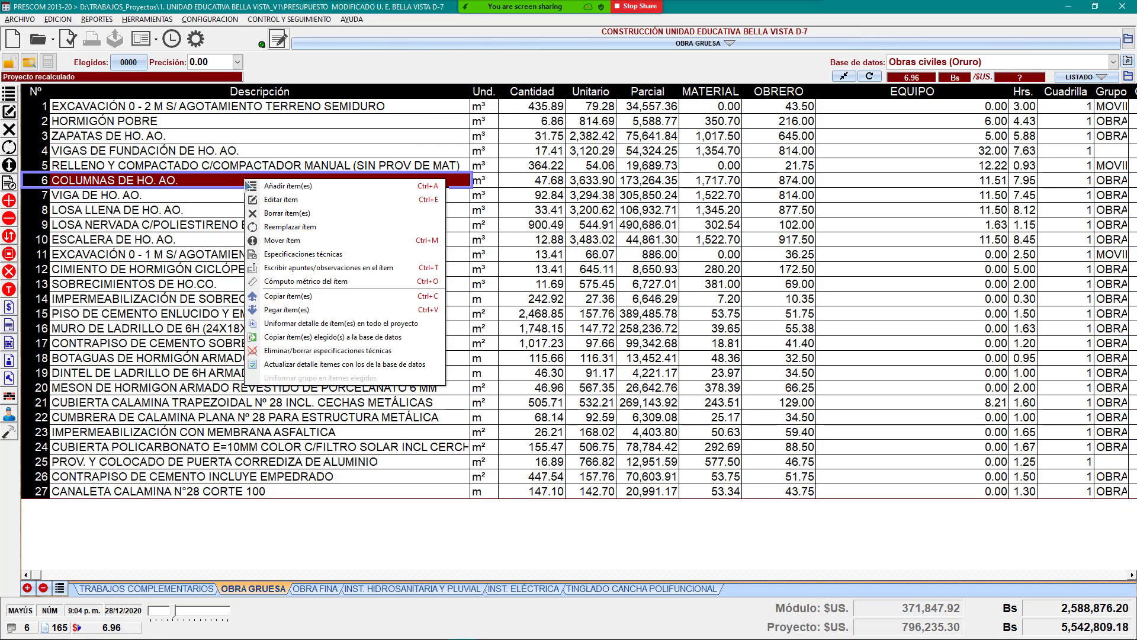
click(319, 282)
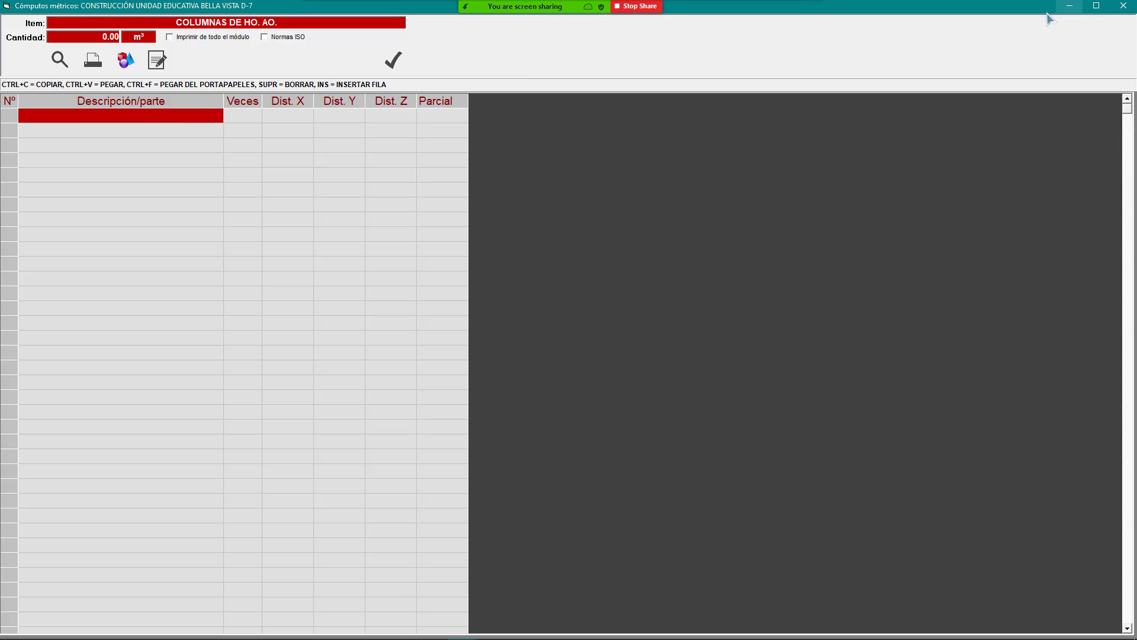
click(1094, 8)
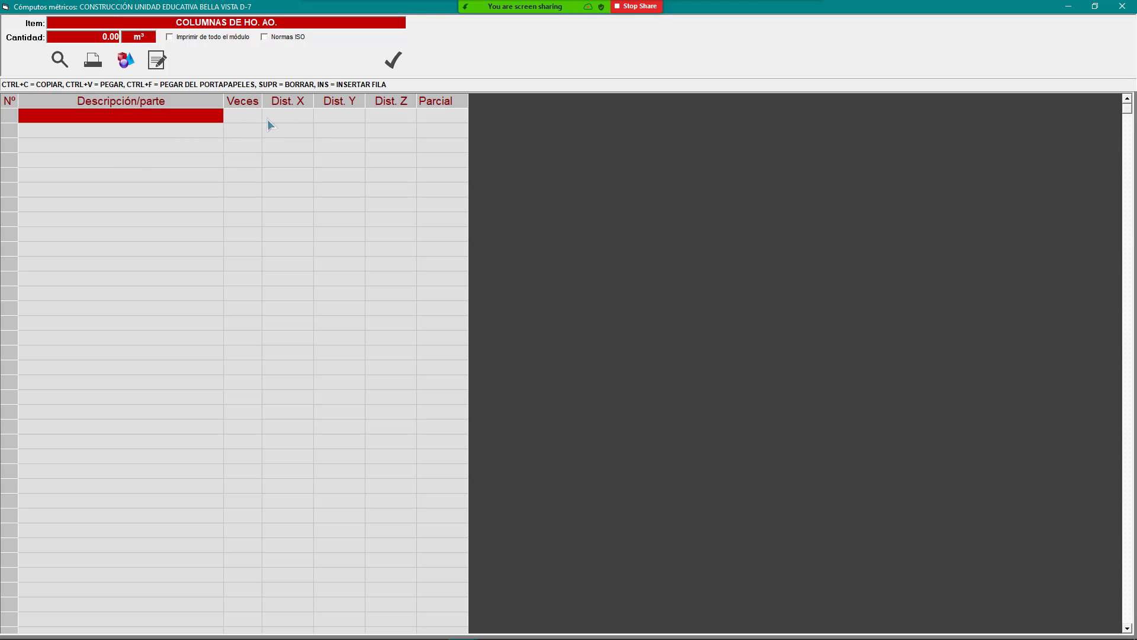
click(597, 11)
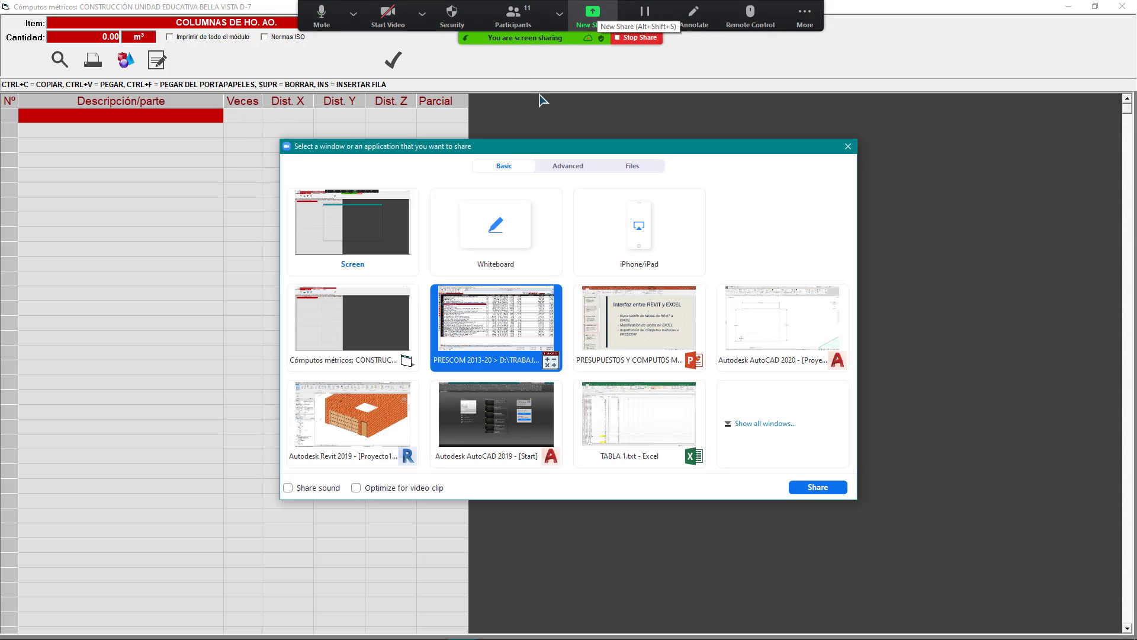
Step: From Libro1, open the M02 - CM OBRA GRUESA workbook
double_click(655, 413)
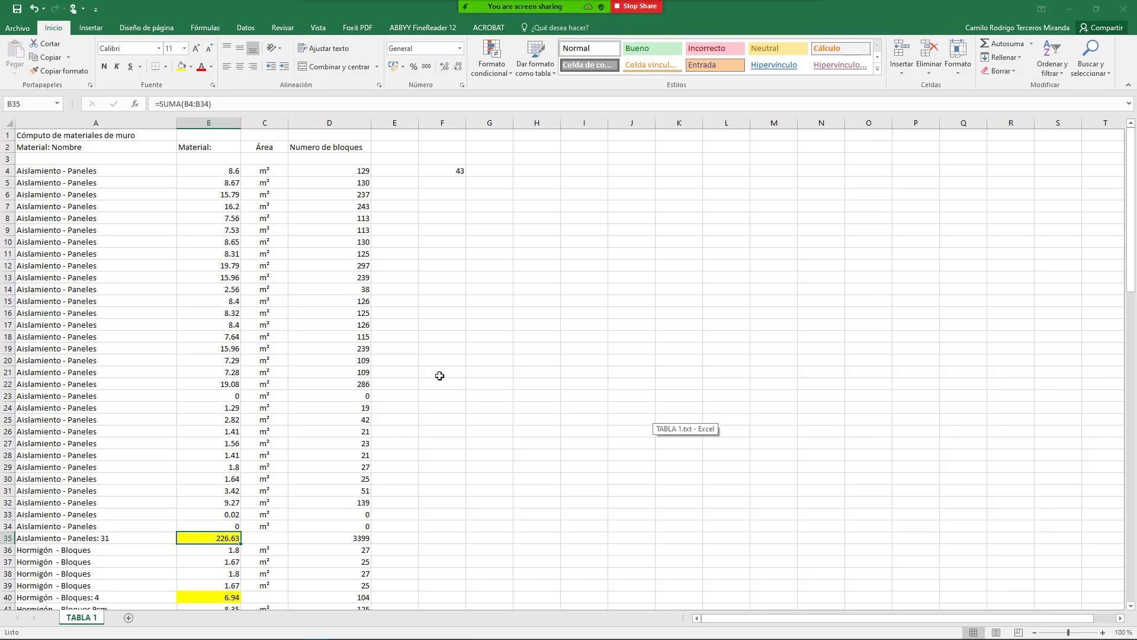
click(394, 230)
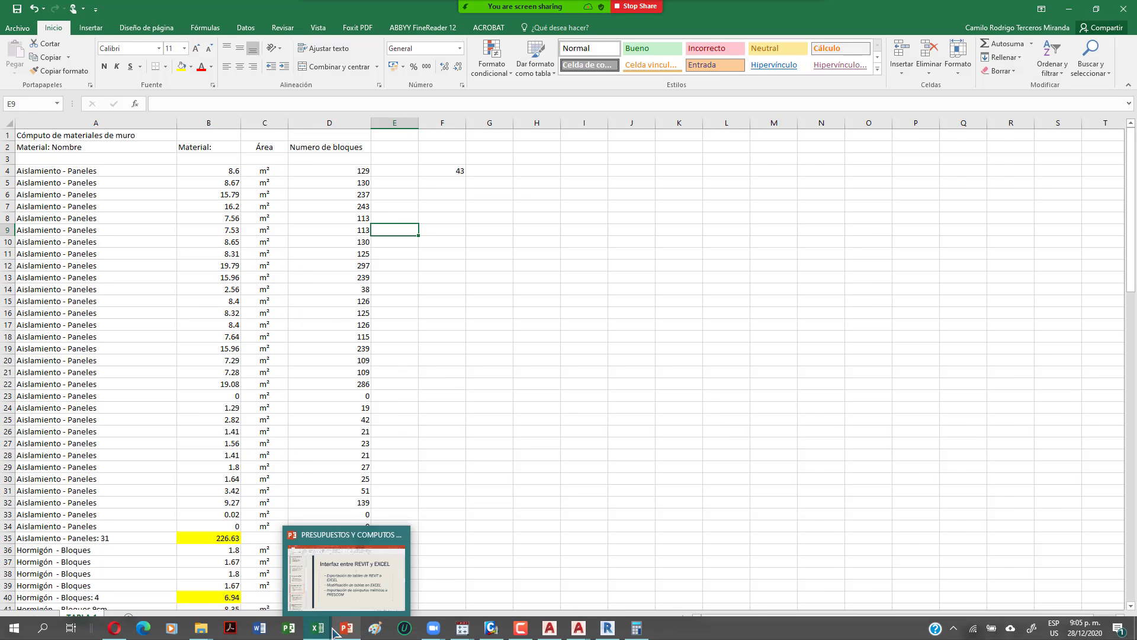
mouse_move(324, 627)
click(267, 577)
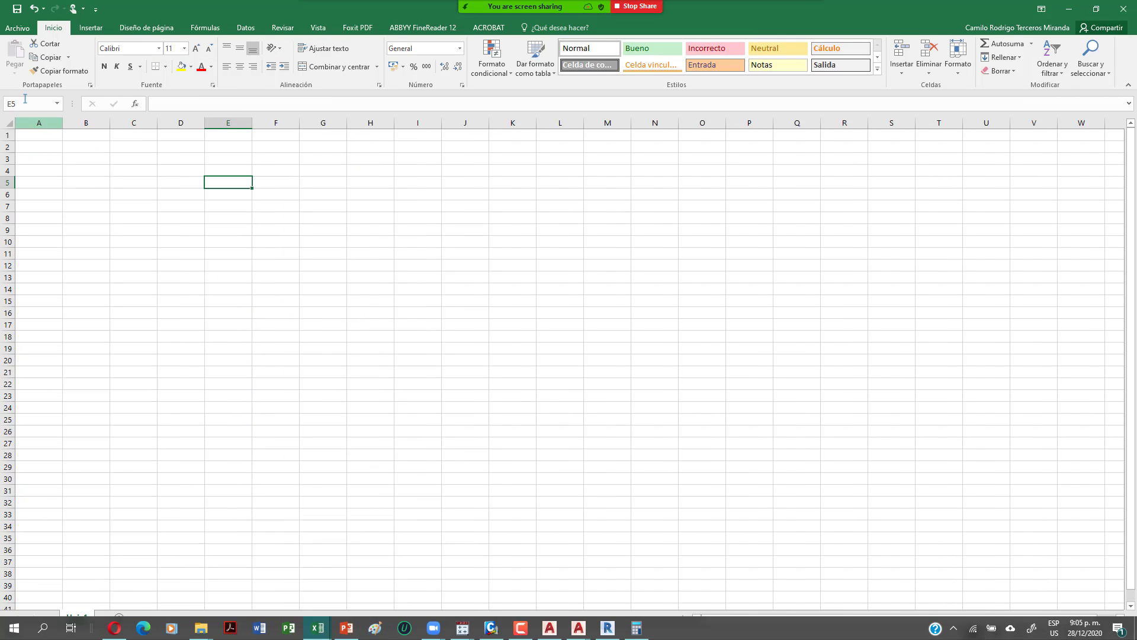
click(15, 28)
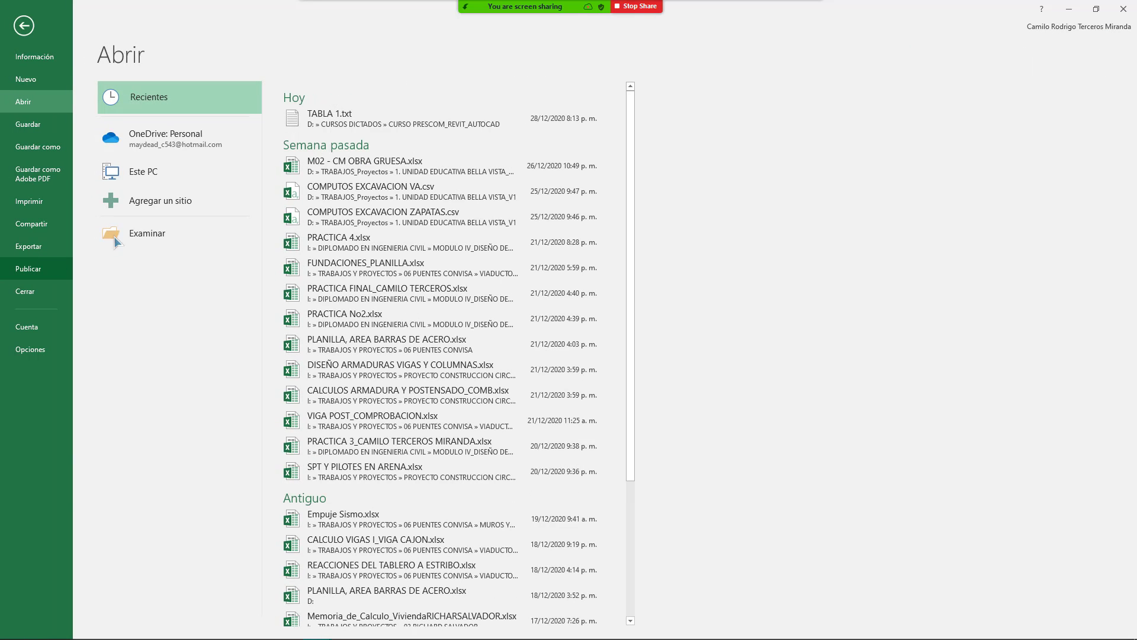
click(438, 172)
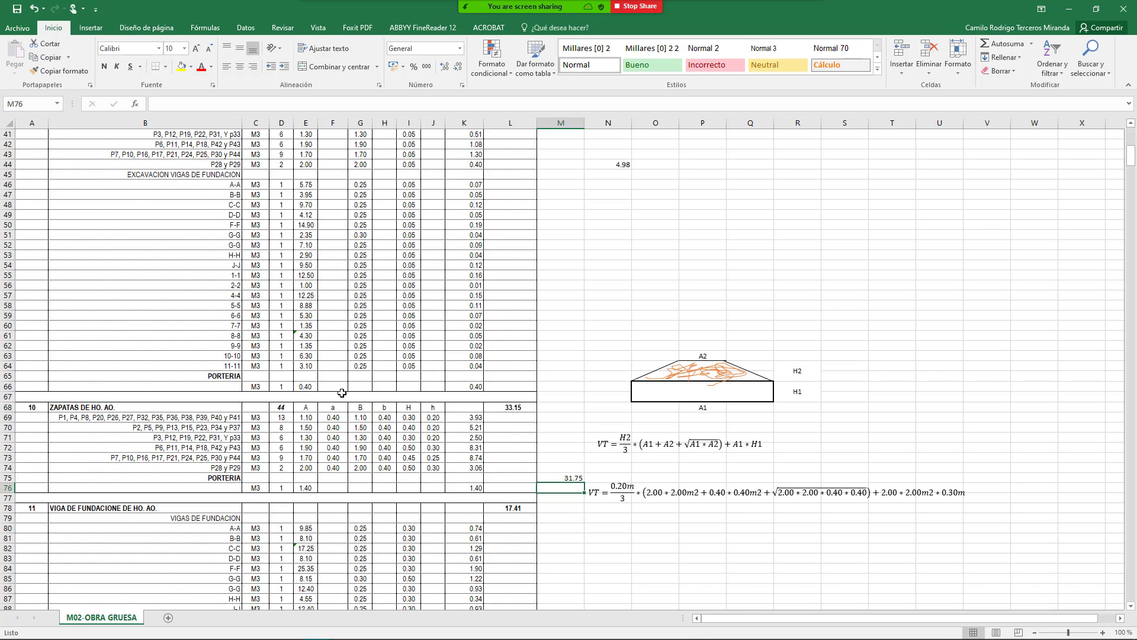
Step: Copy the COLUMNAS DE HO. AO. block A115:L161 (47.68 m³) and switch to Libro1
scroll(342, 393, down, 16)
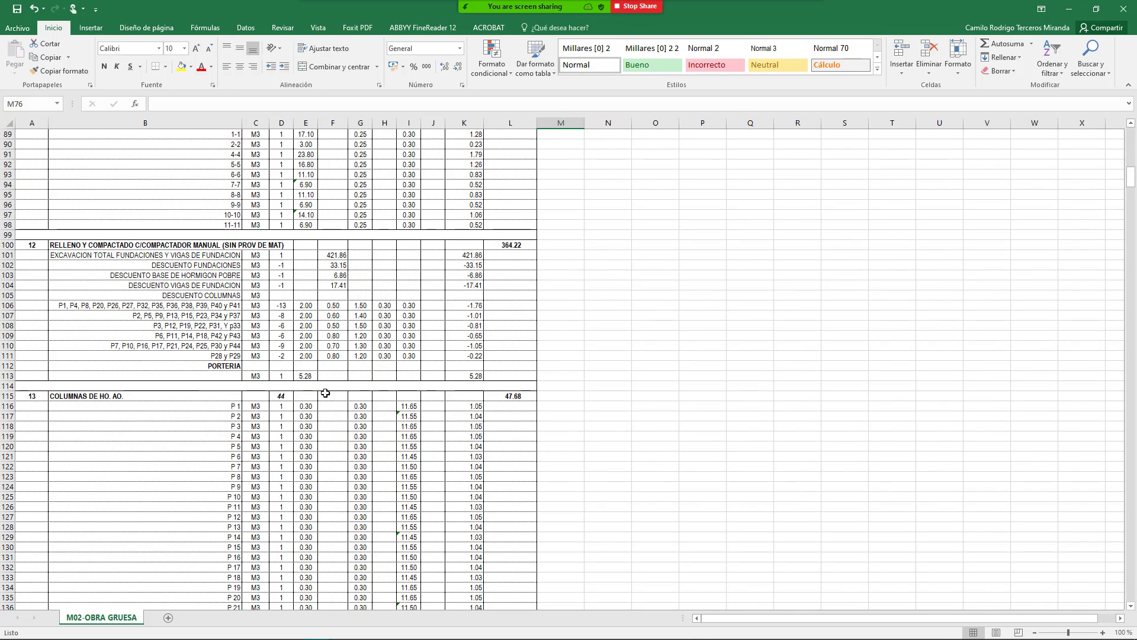
scroll(320, 391, down, 2)
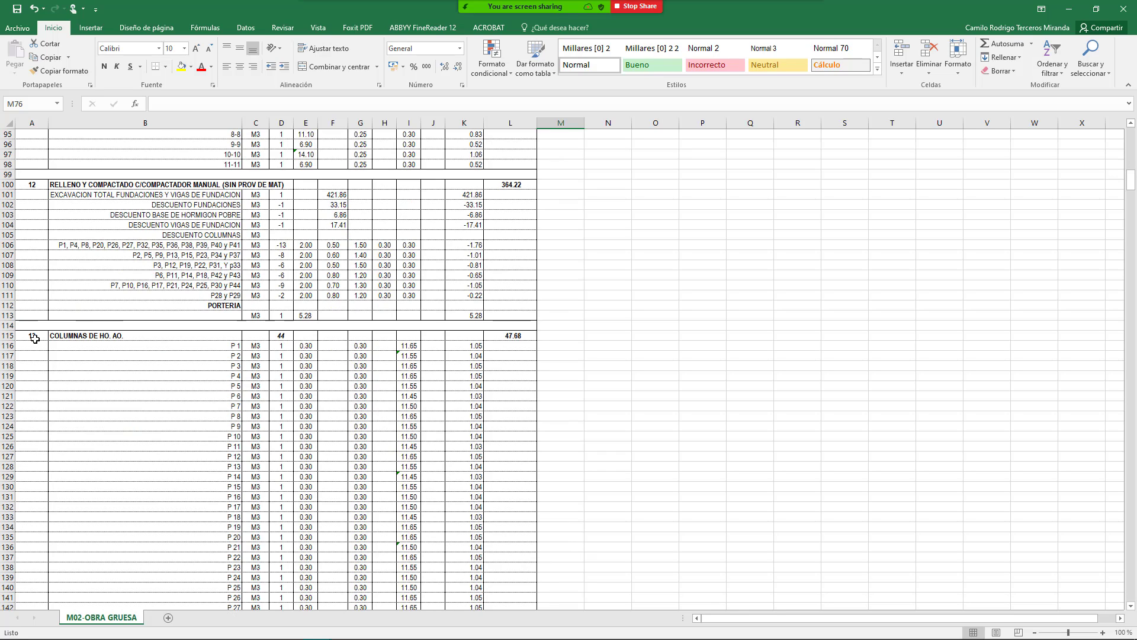
drag(34, 338, 516, 545)
key(ctrl+c)
mouse_move(318, 630)
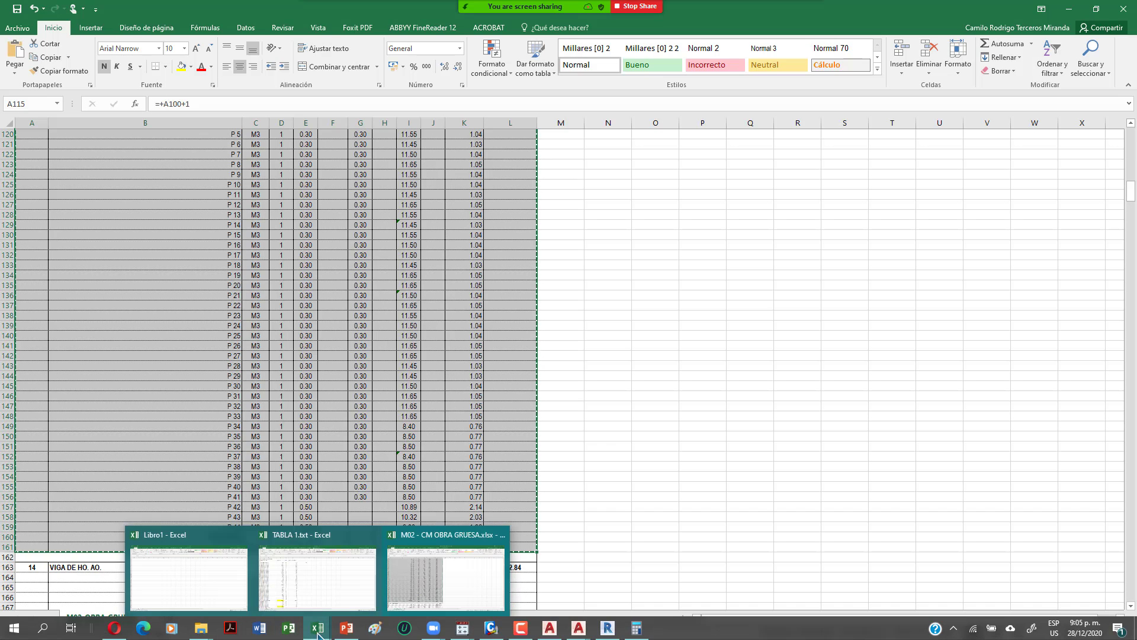
click(187, 597)
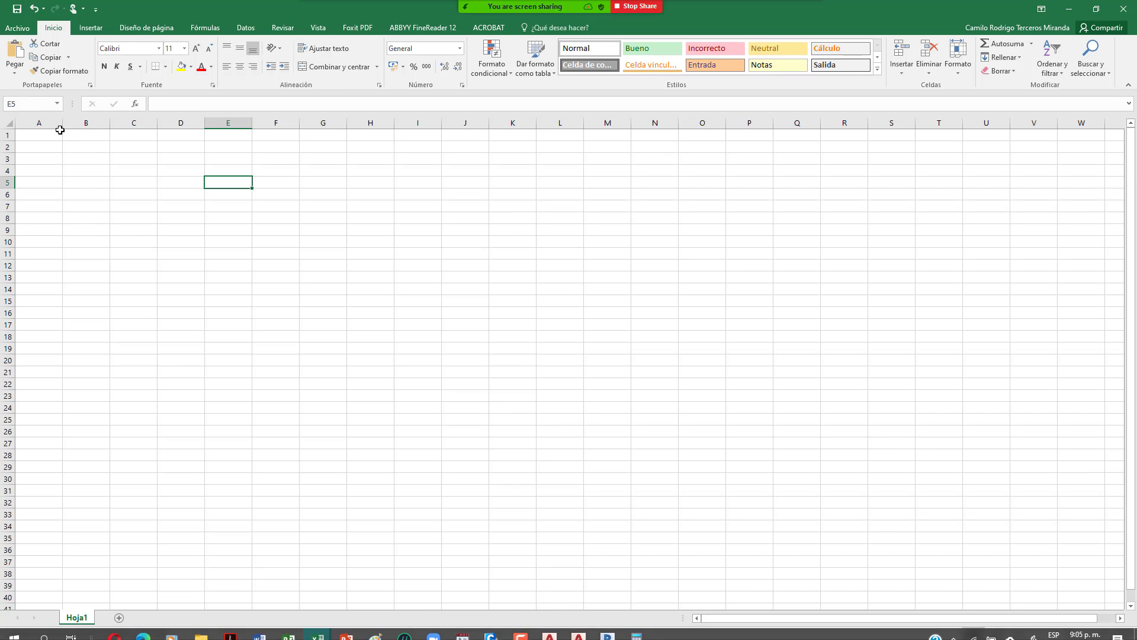
Step: Paste the copied column quantity table at A1 of the empty sheet as values only
click(39, 135)
key(ctrl+v)
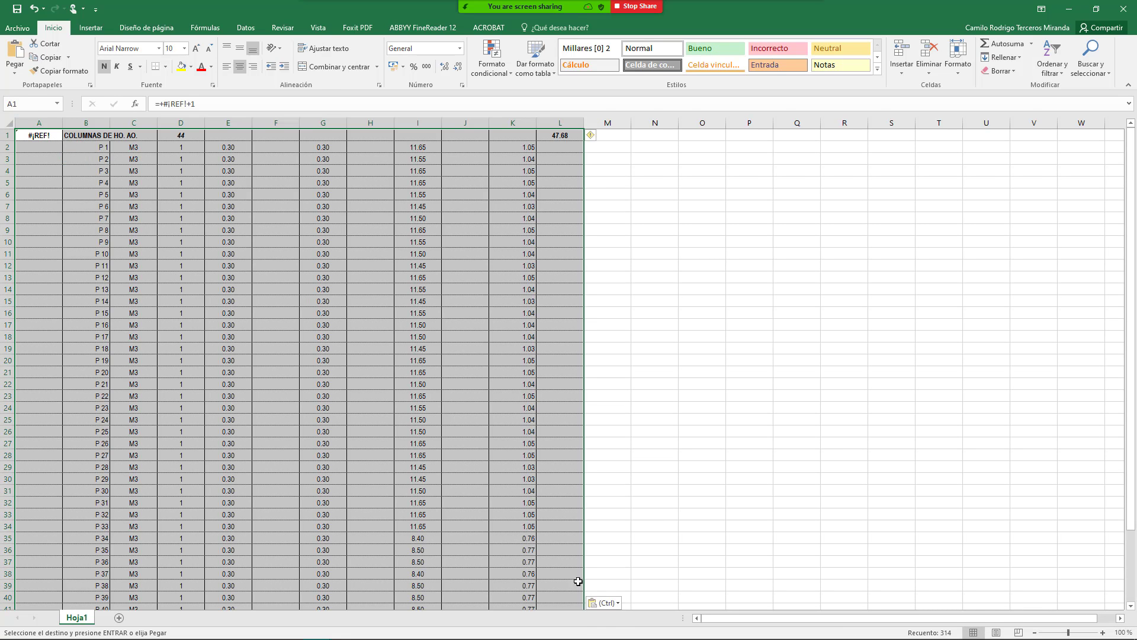
click(616, 603)
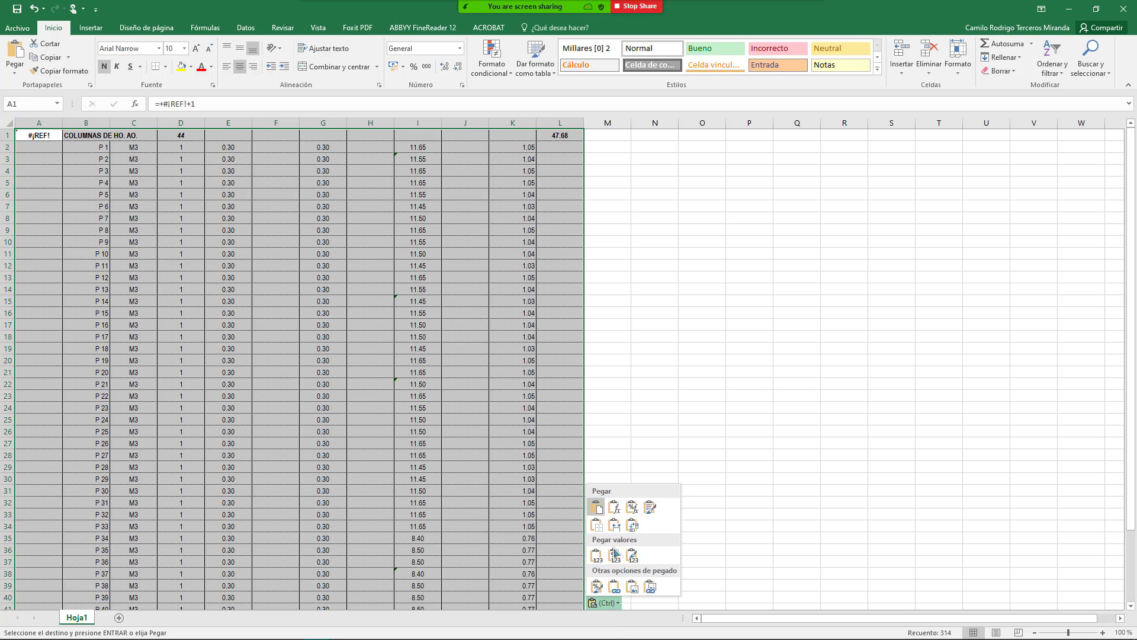
click(594, 560)
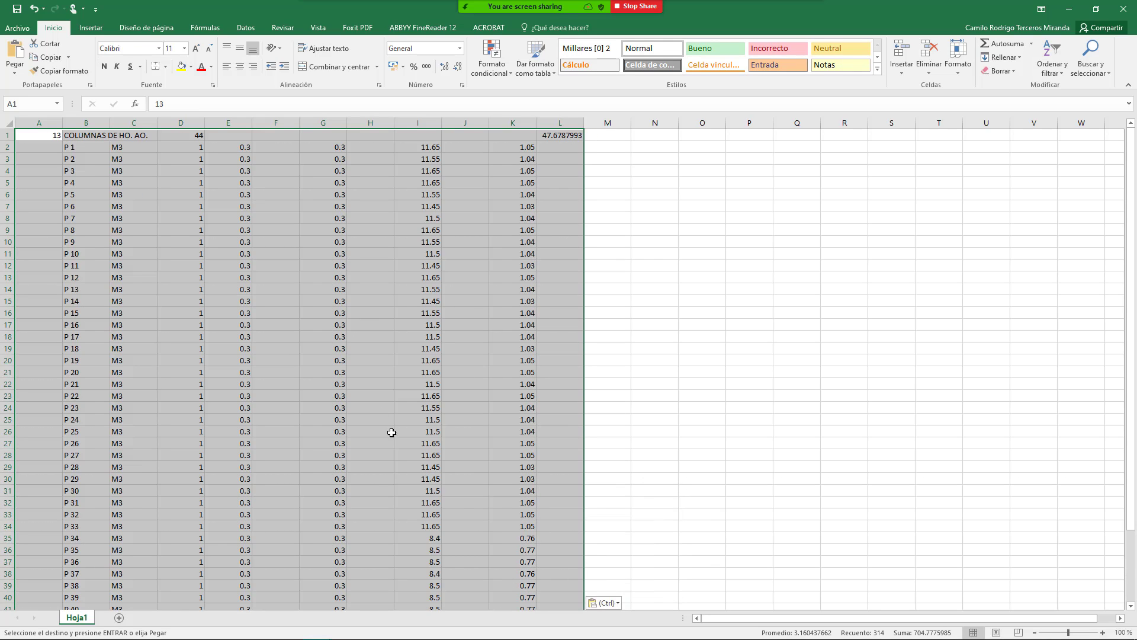
click(370, 384)
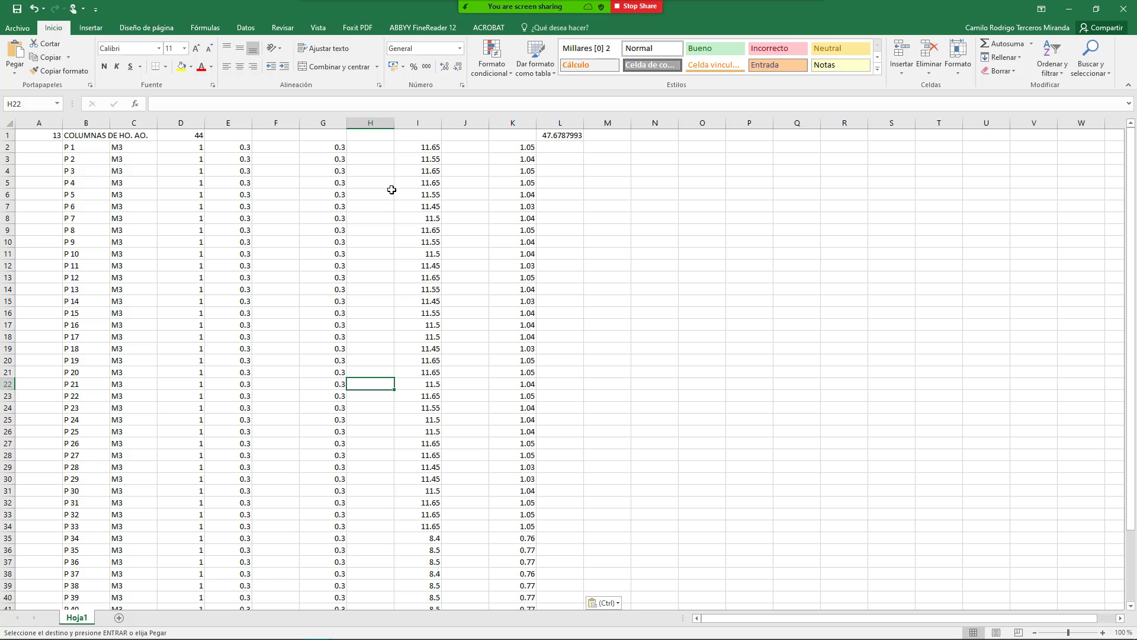
Step: Undo and redo the paste, checking cells I2 and F2 of the pasted table
key(ctrl+z)
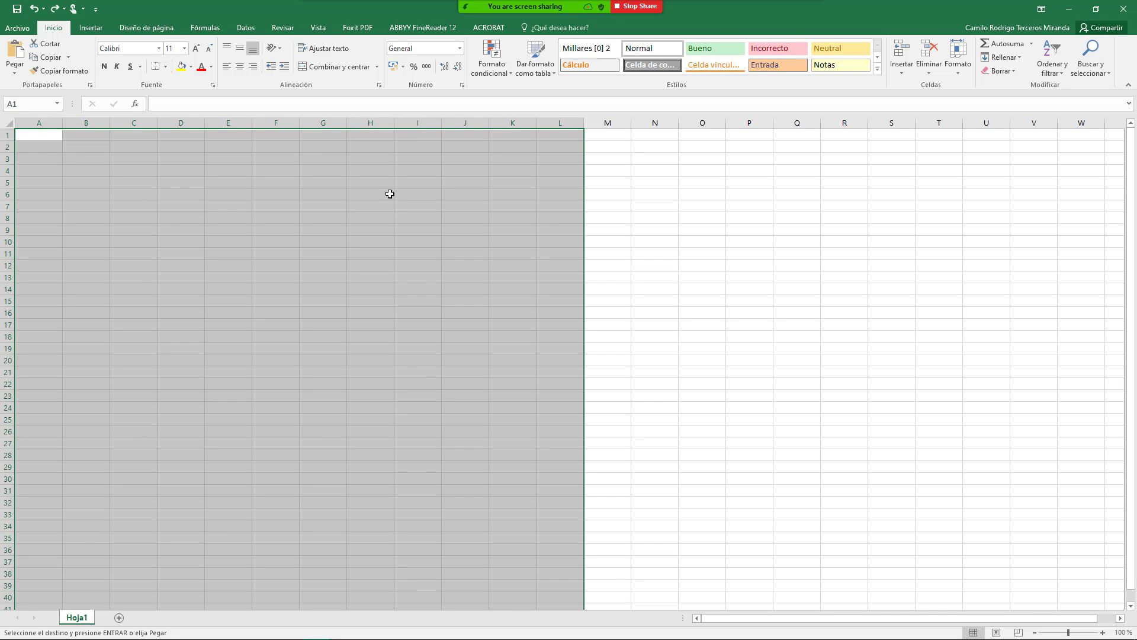
key(ctrl+v)
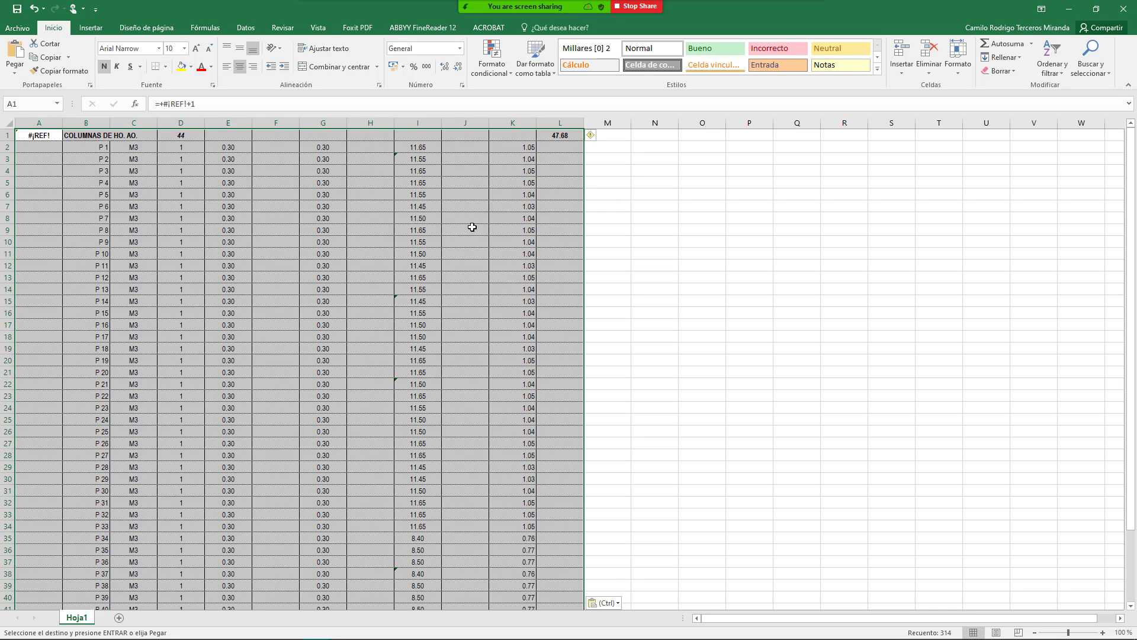
click(554, 312)
click(412, 170)
click(427, 242)
click(433, 159)
click(418, 147)
click(262, 153)
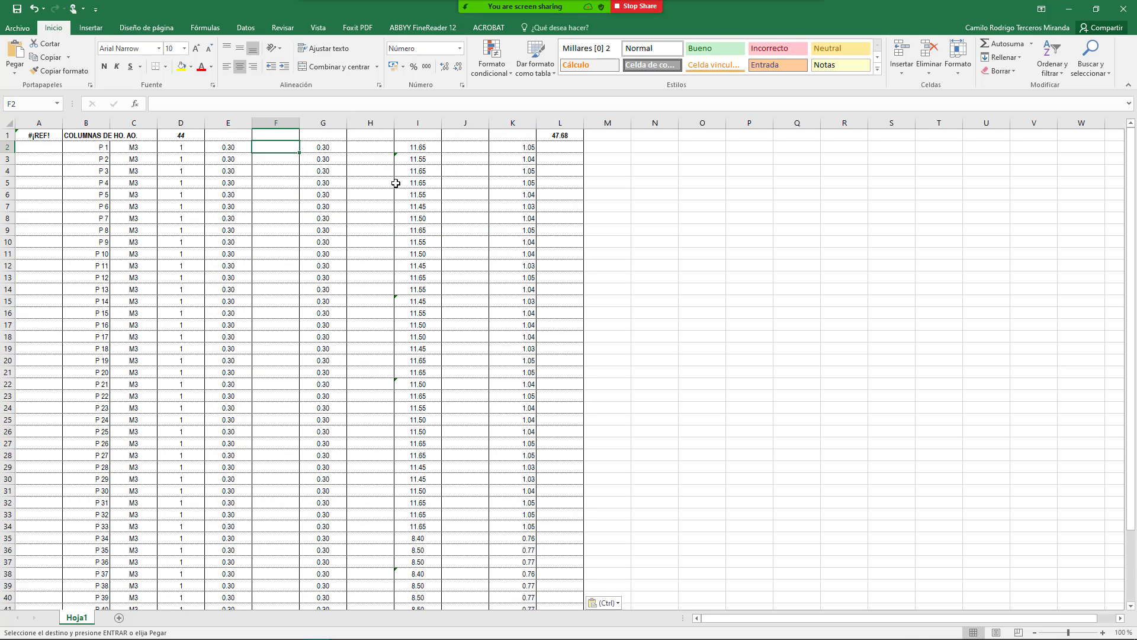
click(35, 8)
click(35, 9)
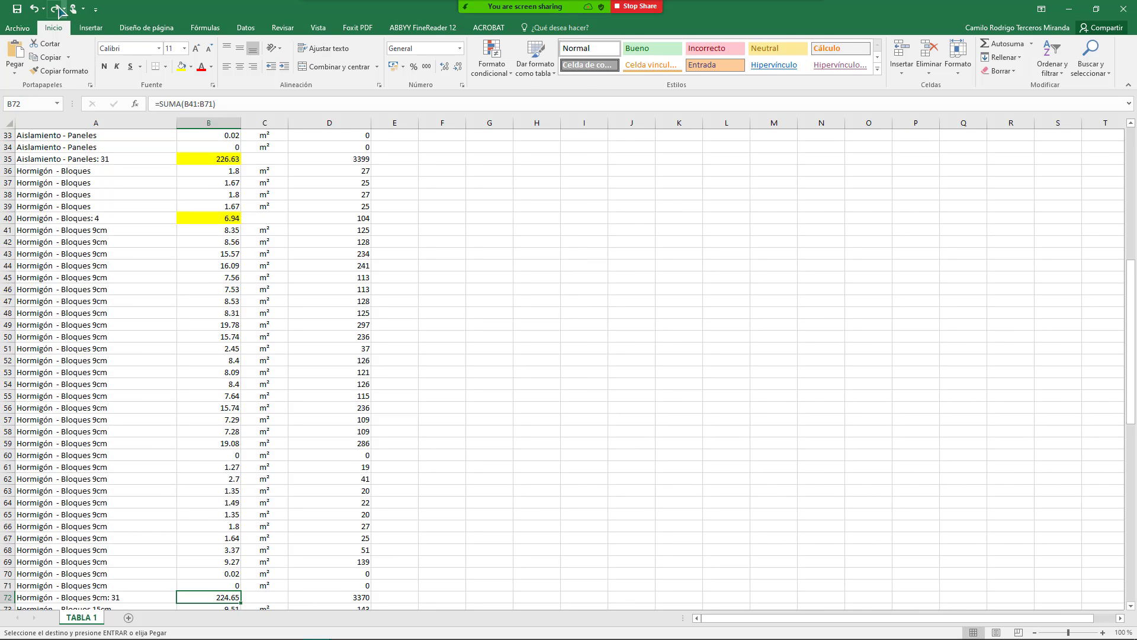
click(57, 9)
click(56, 9)
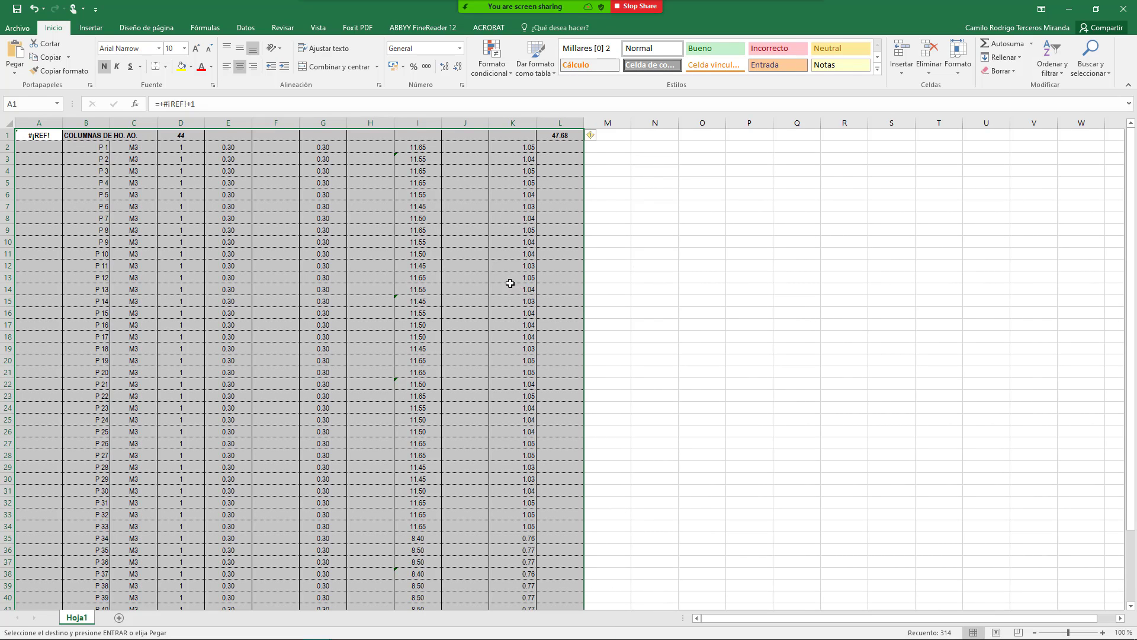
Step: Re-paste the table at A1 as plain values and select three quantities in column K
key(ctrl+z)
key(ctrl+v)
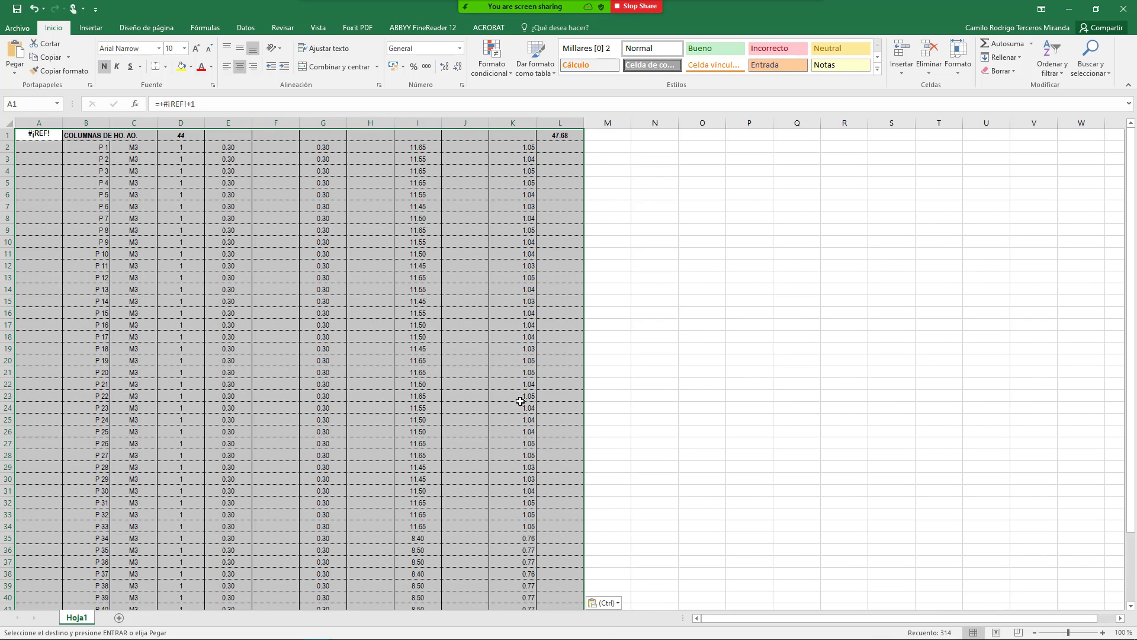
click(610, 603)
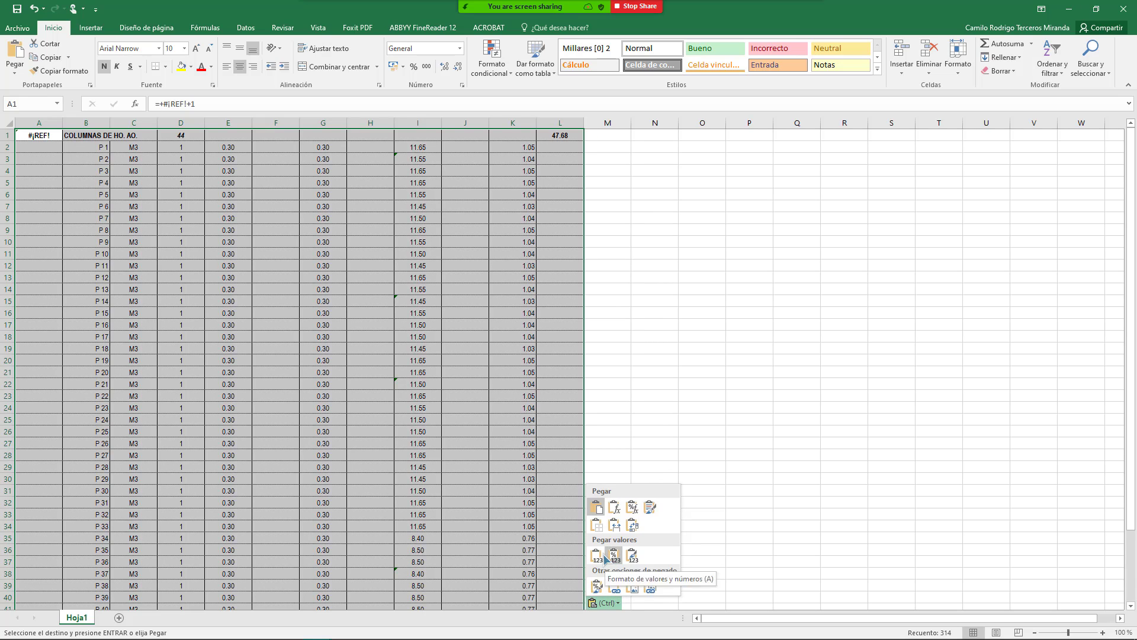
click(596, 555)
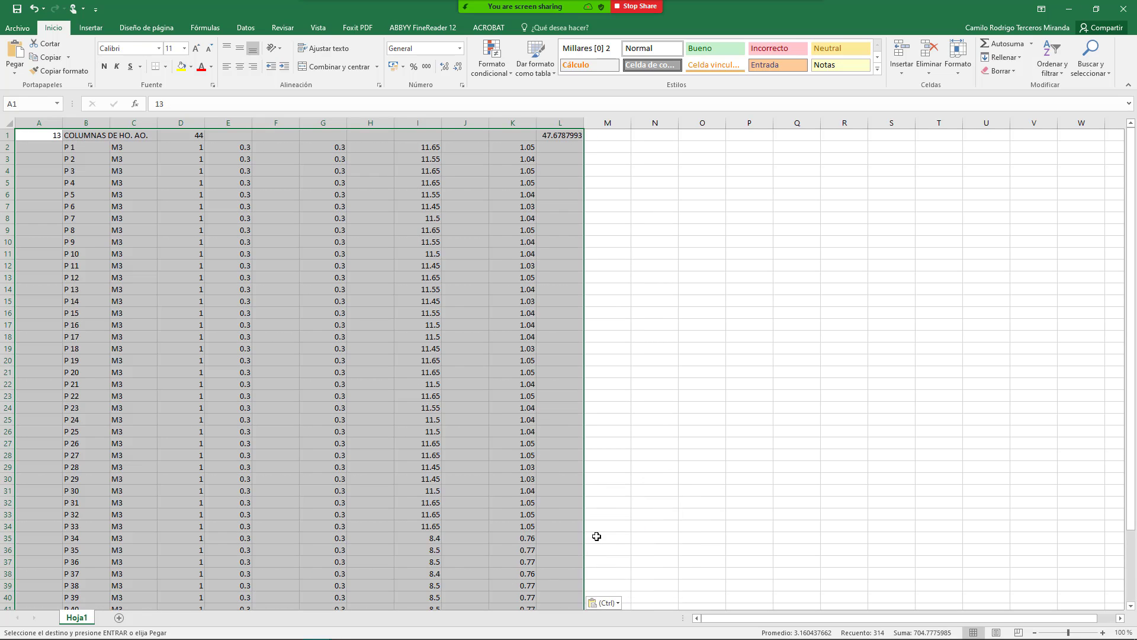
drag(516, 301, 515, 277)
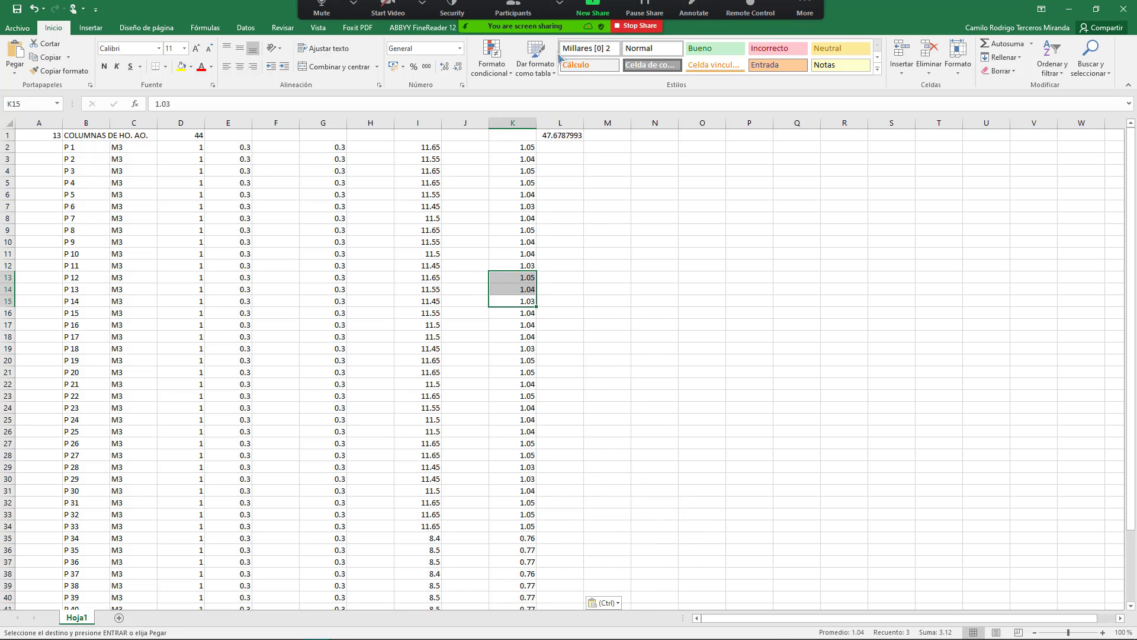
Step: In the M02 - CM OBRA GRUESA workbook, view the K116 formula behind the first column's quantity
mouse_move(317, 628)
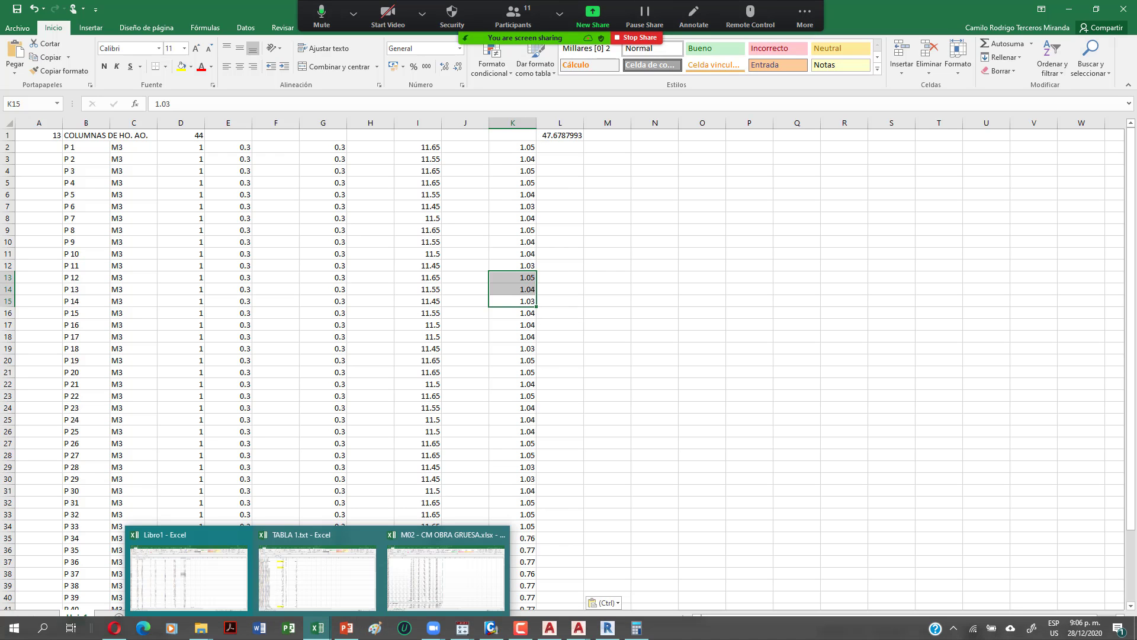
click(417, 598)
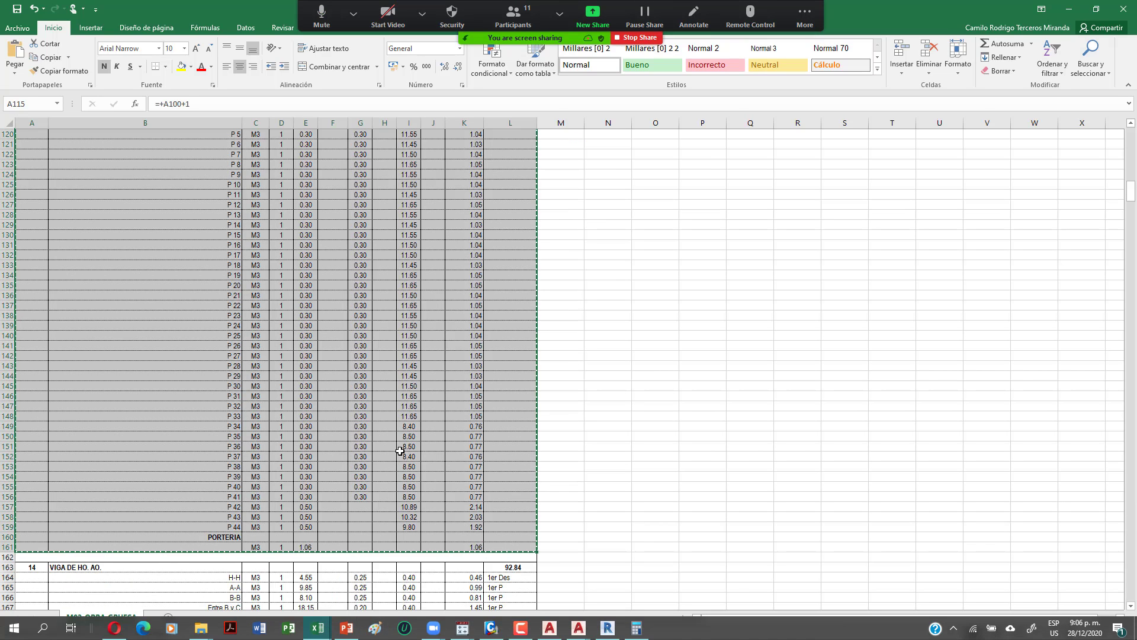
scroll(300, 413, up, 10)
scroll(301, 413, up, 7)
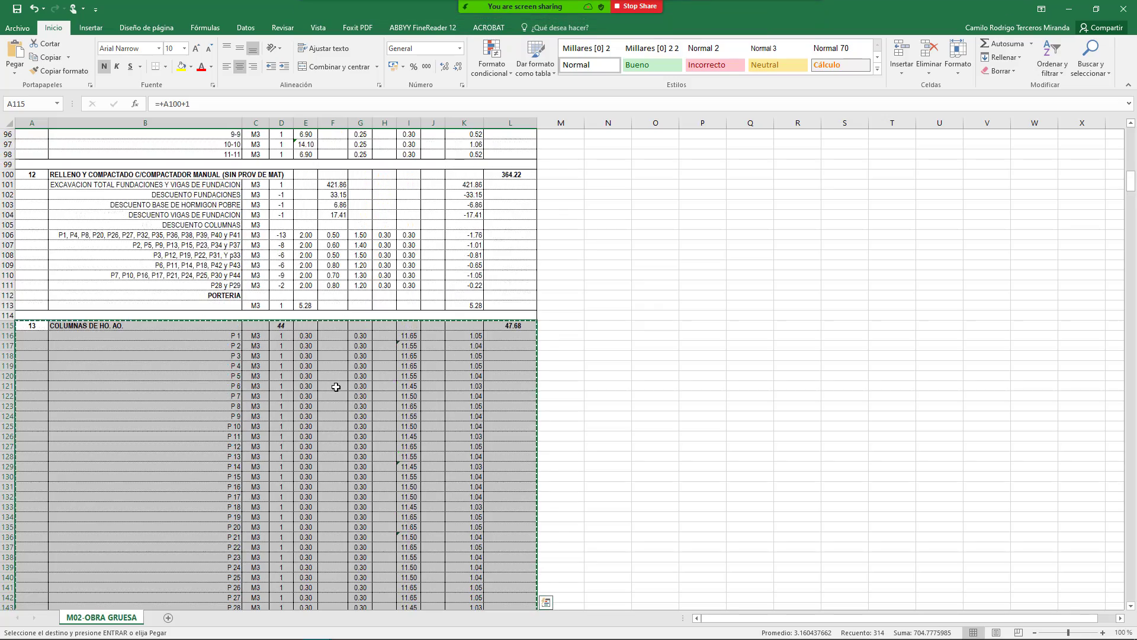
scroll(348, 402, up, 20)
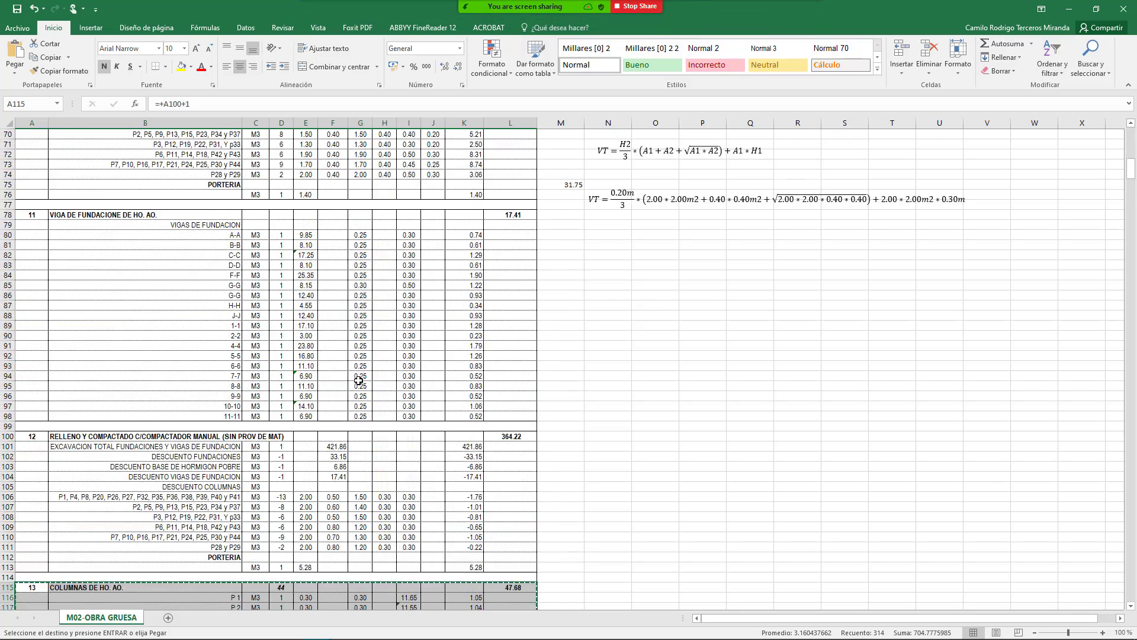
scroll(296, 264, up, 3)
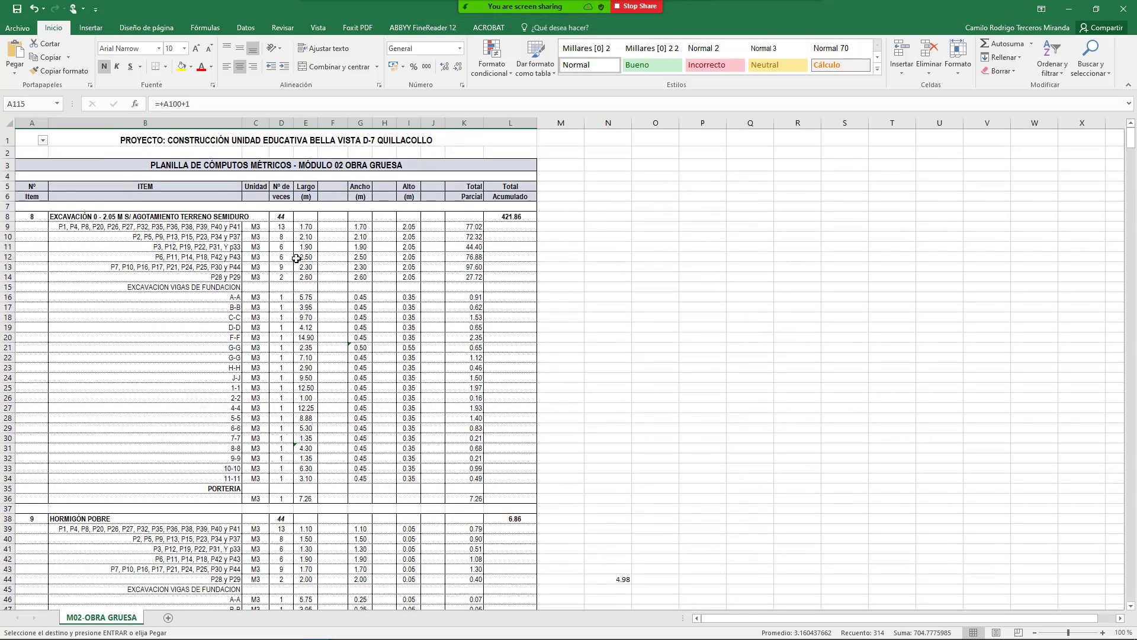
scroll(294, 245, down, 20)
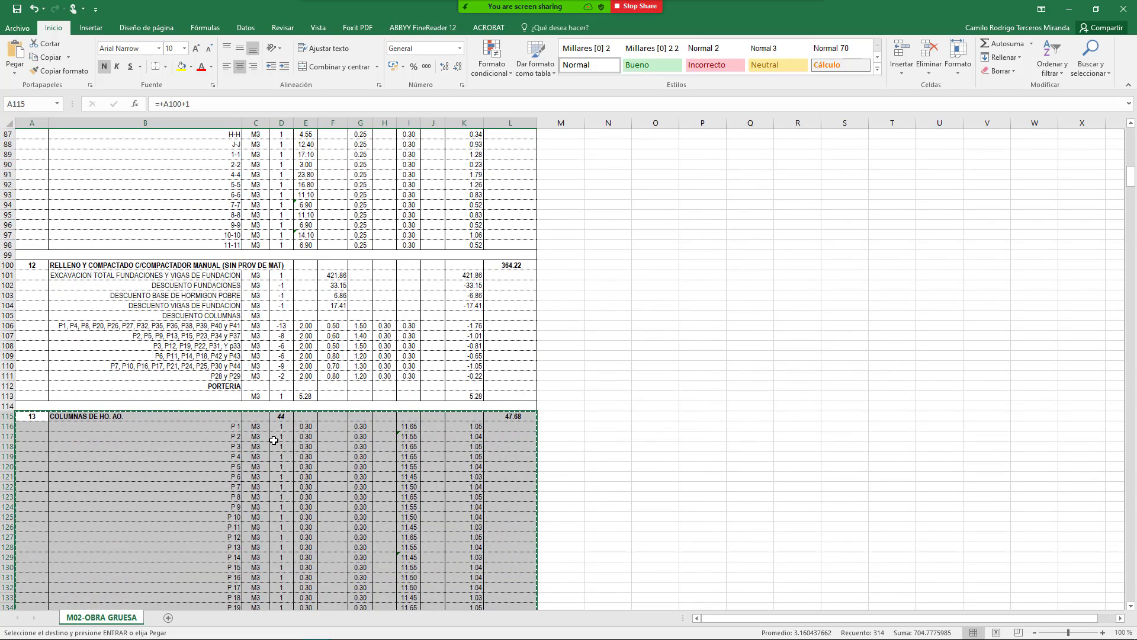
scroll(302, 451, up, 20)
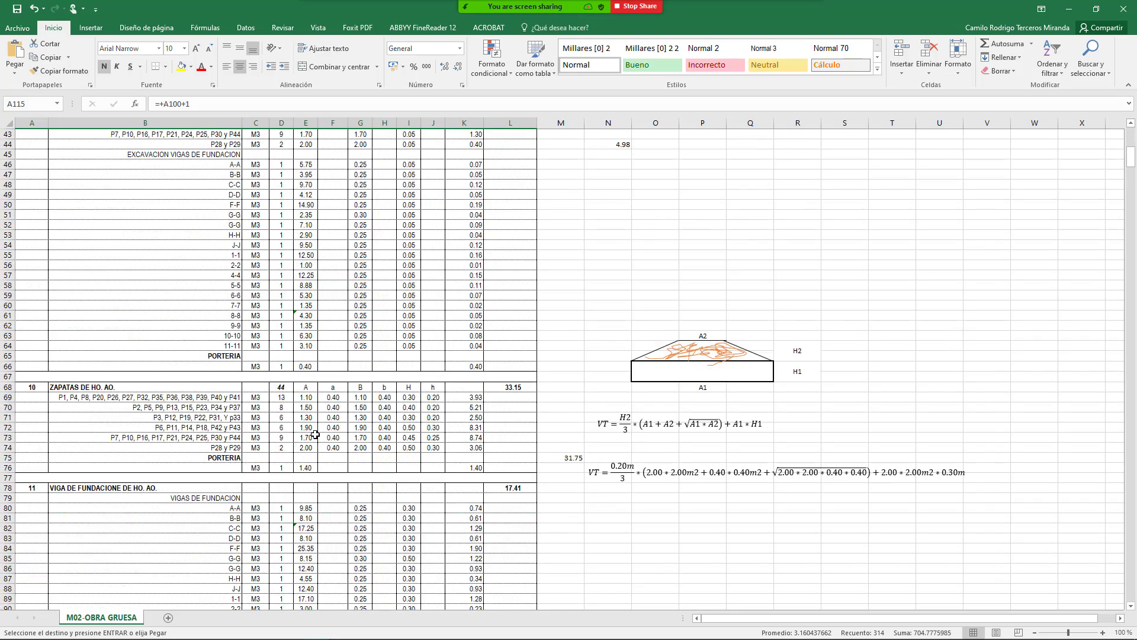
scroll(311, 393, up, 9)
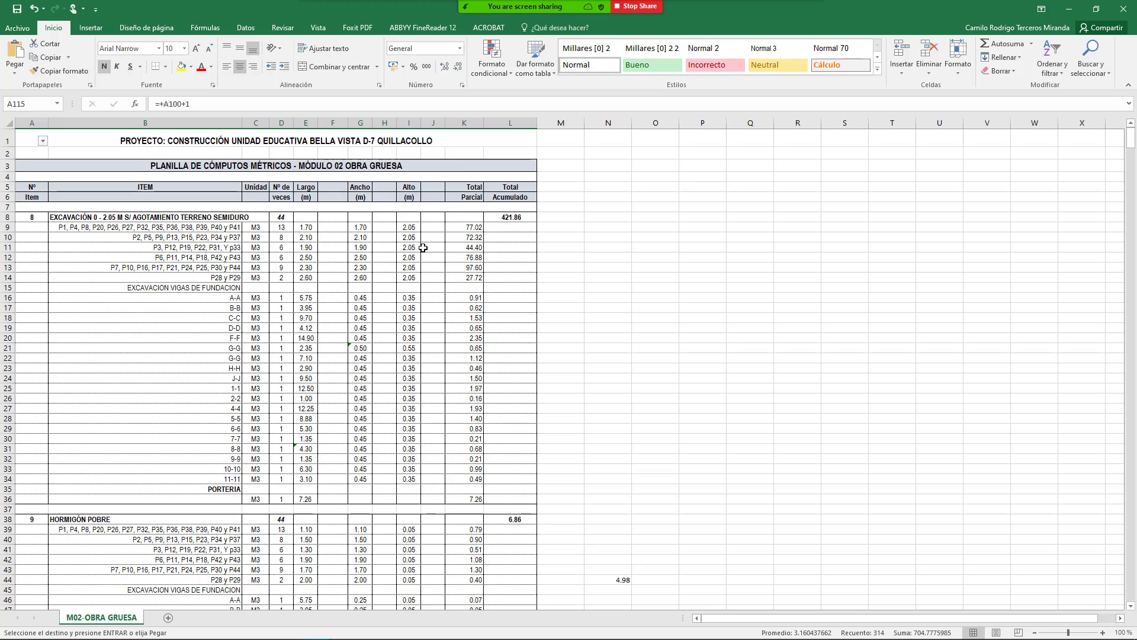
scroll(389, 293, down, 20)
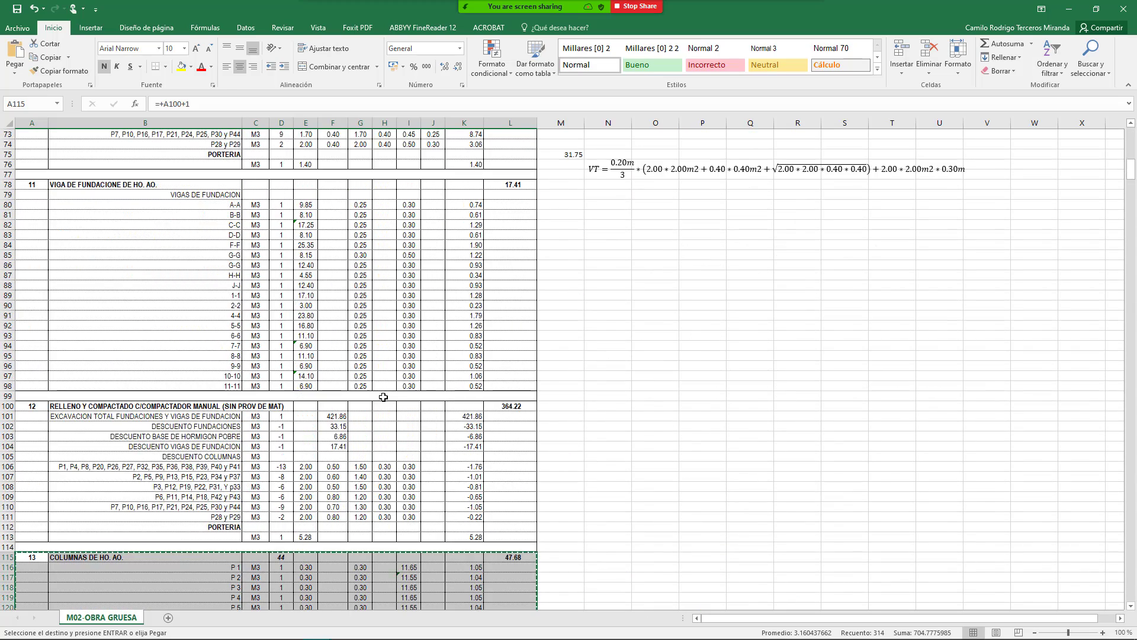
scroll(340, 465, down, 3)
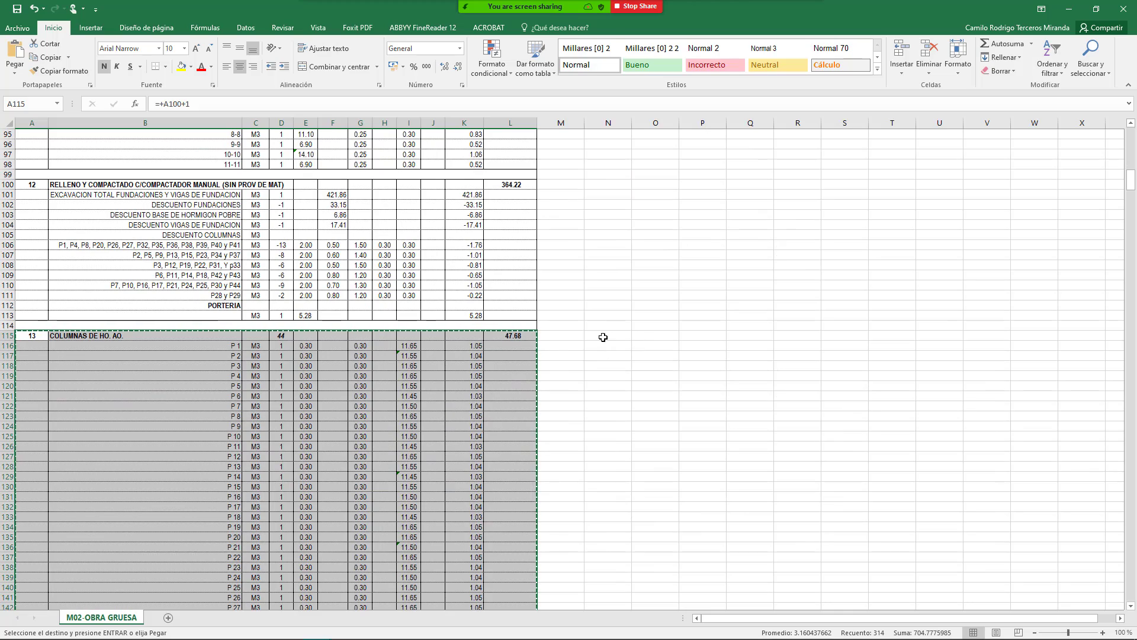
scroll(472, 367, up, 14)
scroll(467, 355, down, 8)
scroll(464, 399, down, 7)
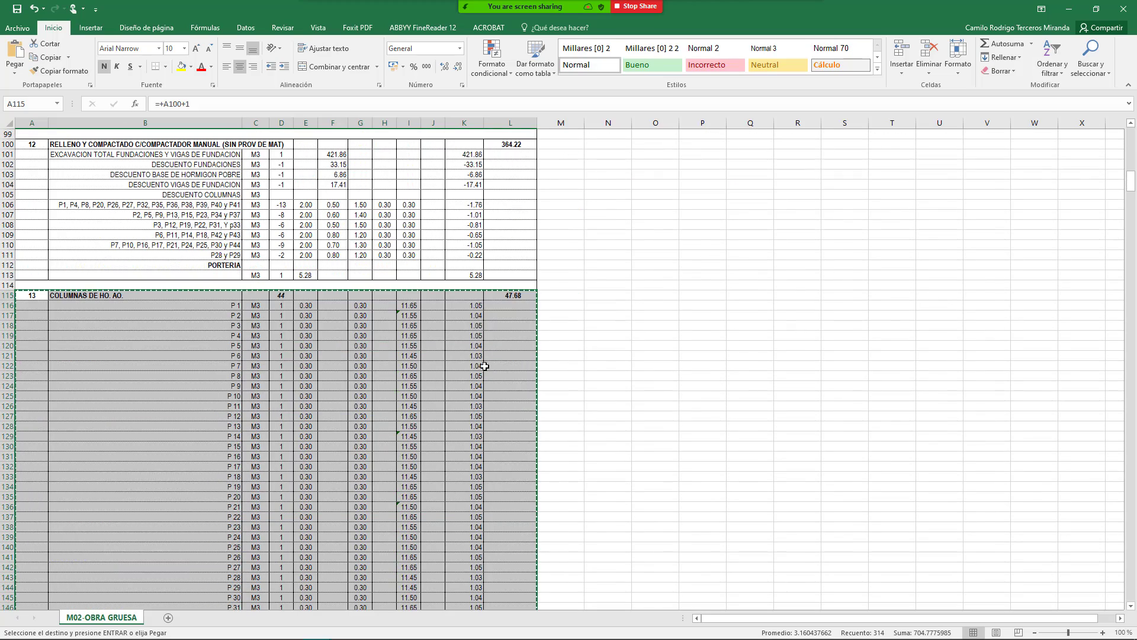
click(468, 325)
double_click(470, 305)
key(Escape)
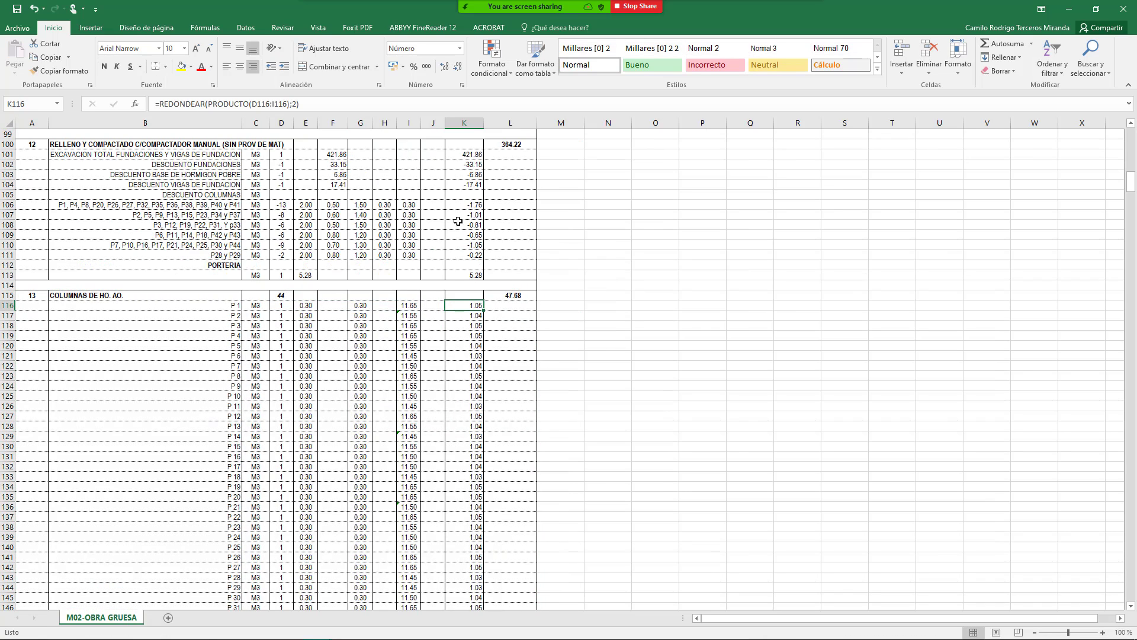
Step: Return to the Libro1 workbook holding the pasted COLUMNAS DE HO. AO. table
mouse_move(546, 3)
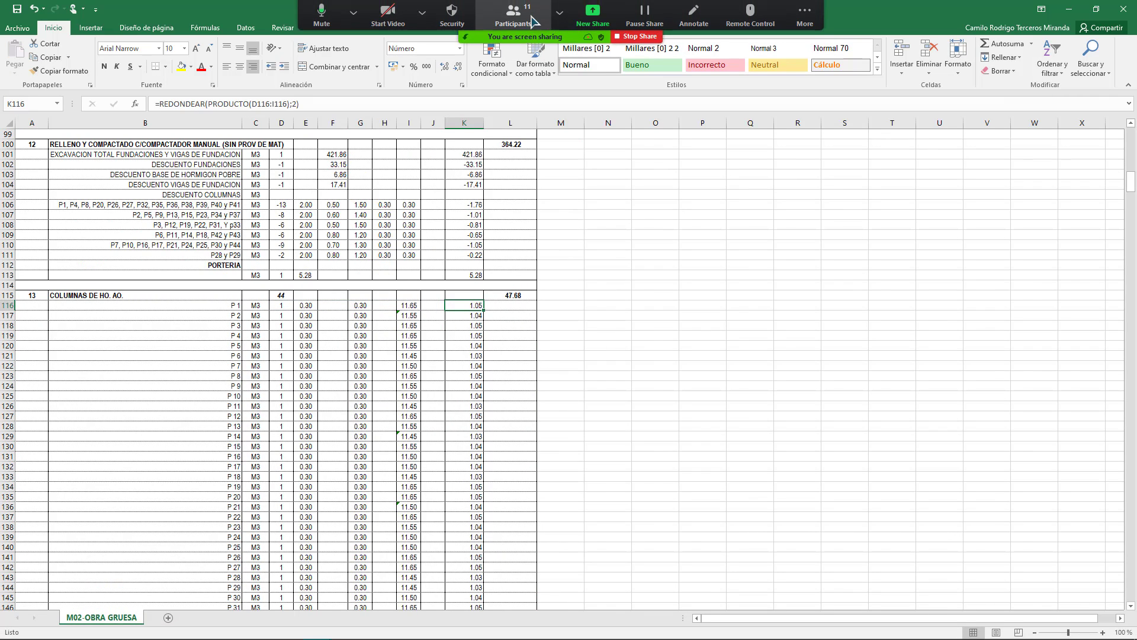
click(589, 20)
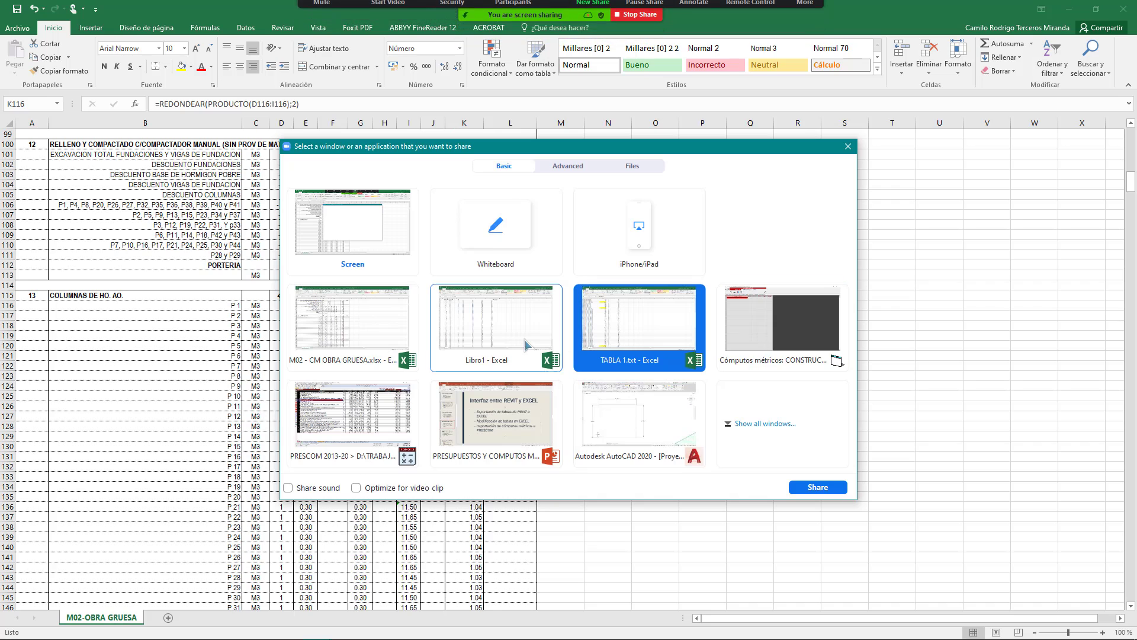
key(Escape)
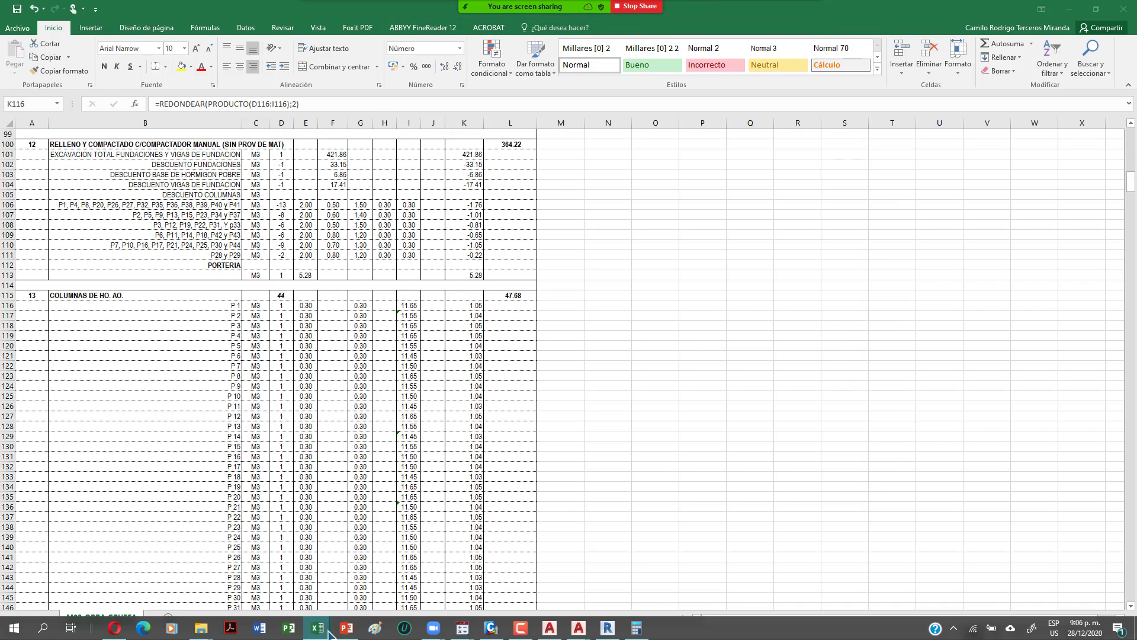
mouse_move(318, 634)
click(246, 592)
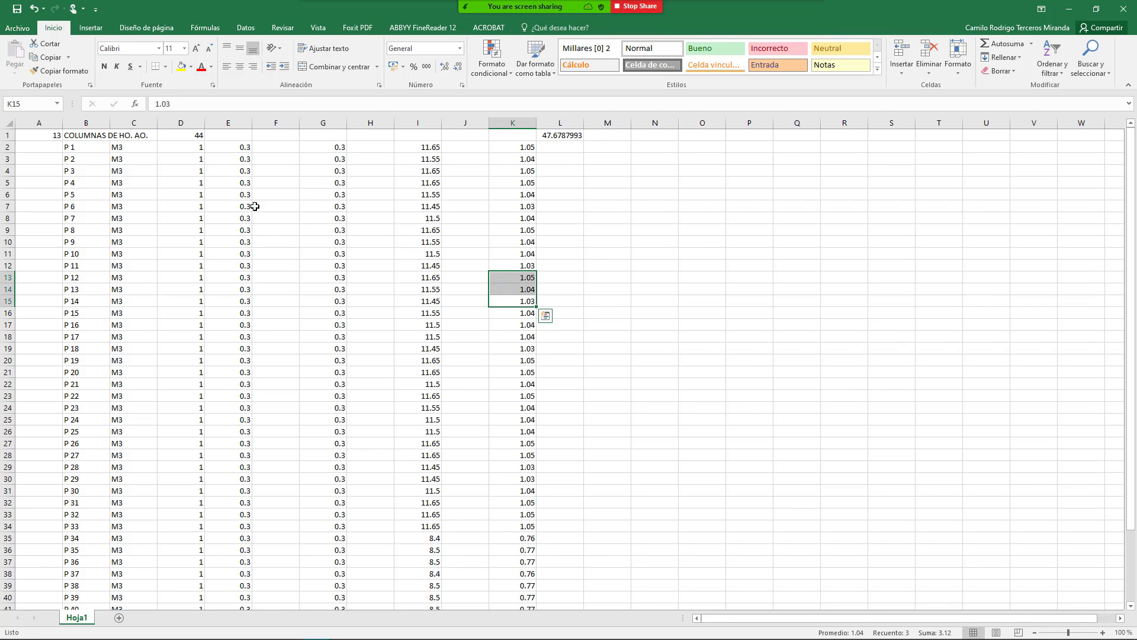
Step: Delete the empty column F from the pasted table
click(177, 149)
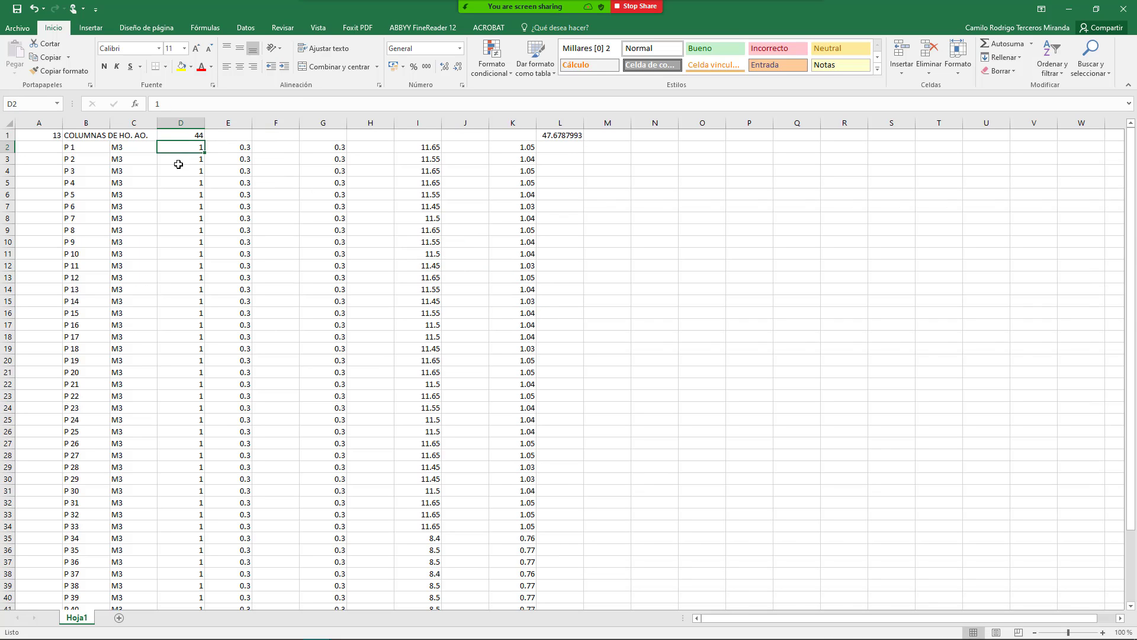
scroll(178, 324, down, 5)
scroll(177, 324, up, 5)
click(286, 119)
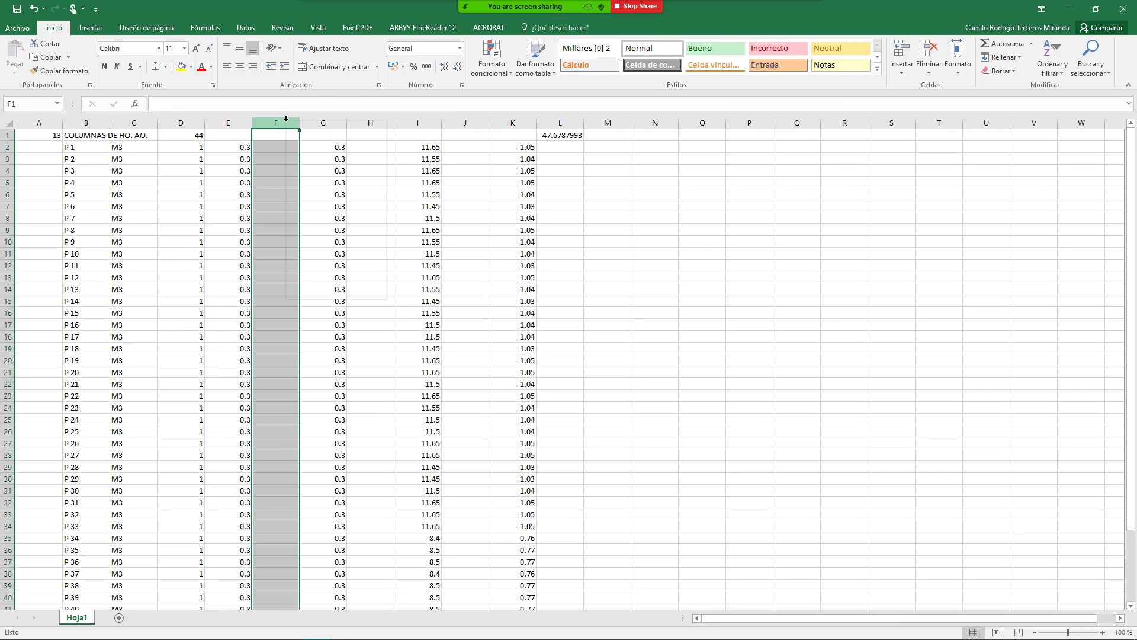
right_click(288, 121)
click(318, 218)
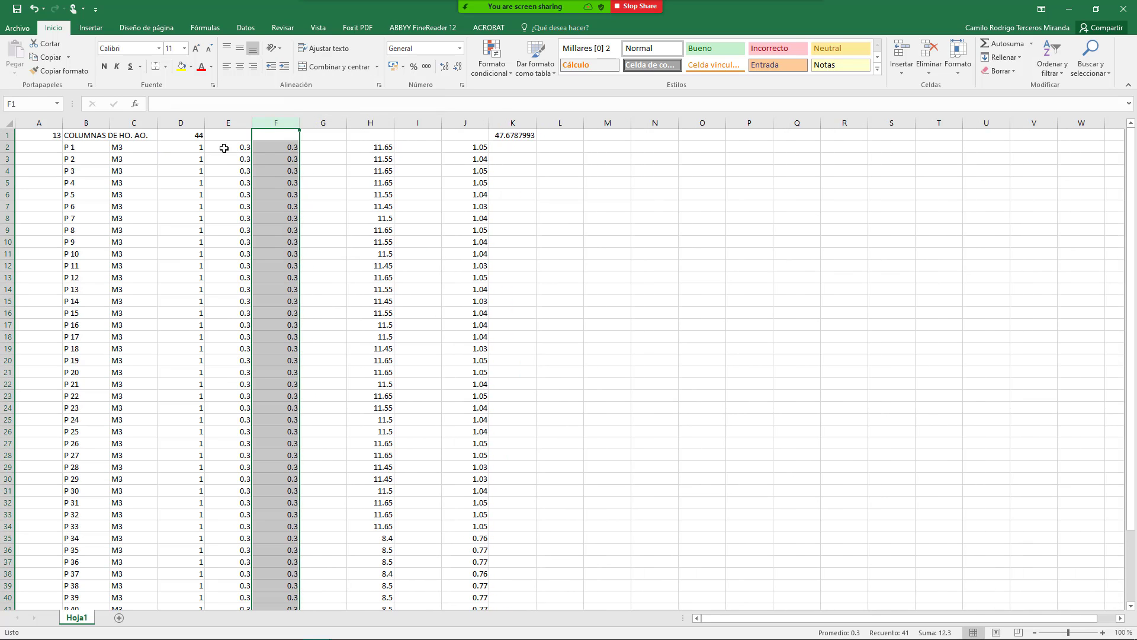
Step: Label the three dimension columns with headers X, Y and Z
click(228, 136)
text(X)
click(286, 138)
text(Y)
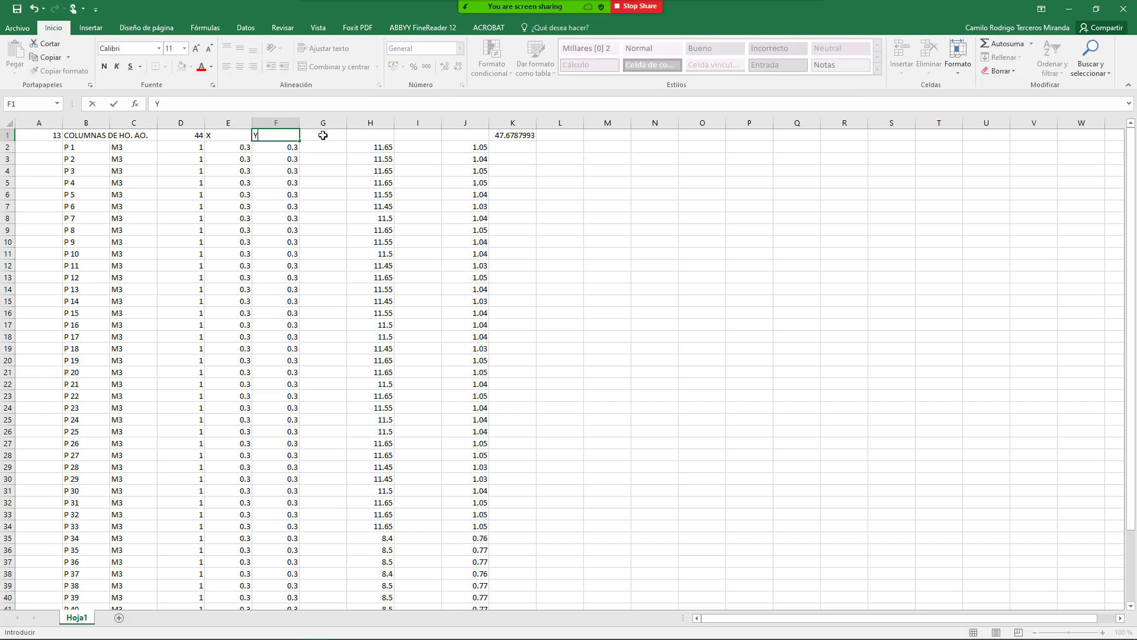
click(343, 136)
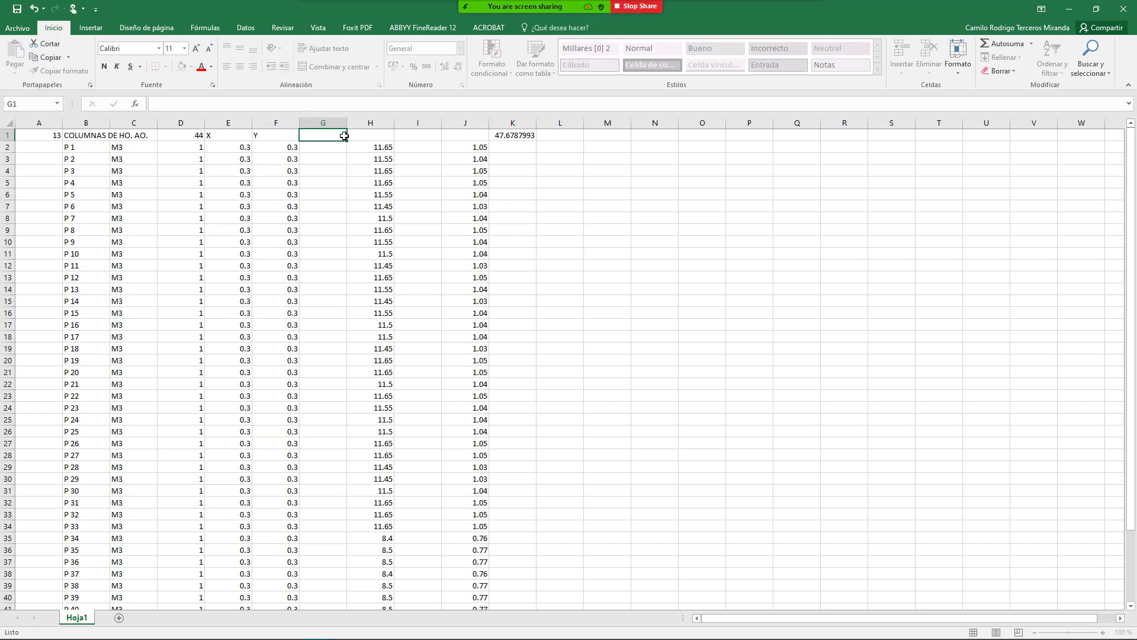
click(375, 135)
text(Z)
key(Return)
Step: Delete the empty column G so Z follows Y
click(332, 122)
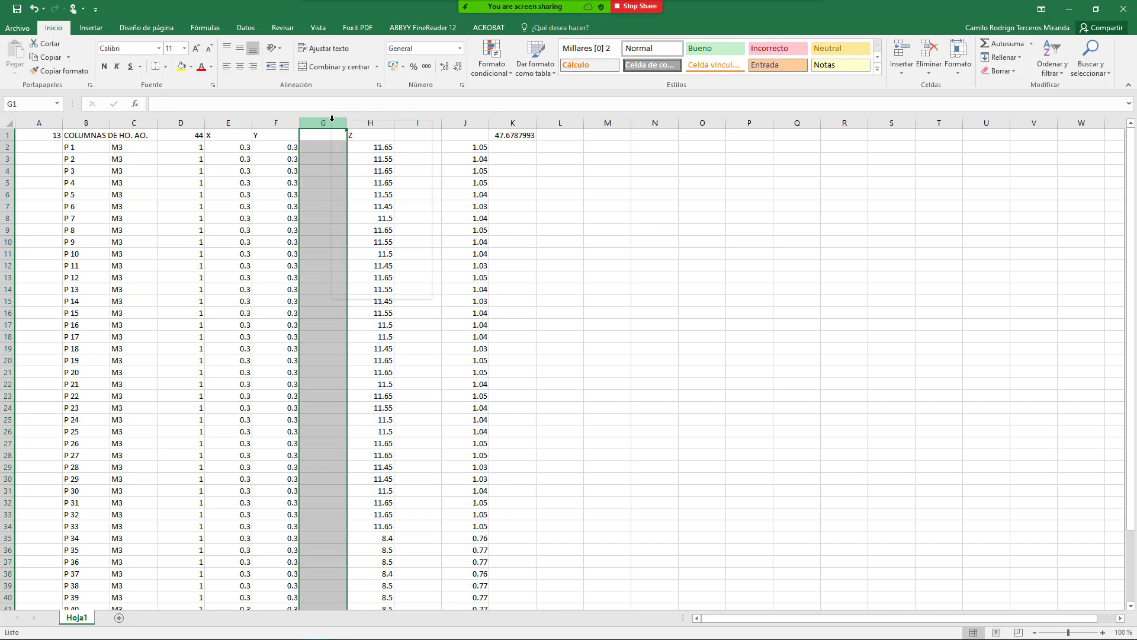
right_click(332, 119)
click(364, 218)
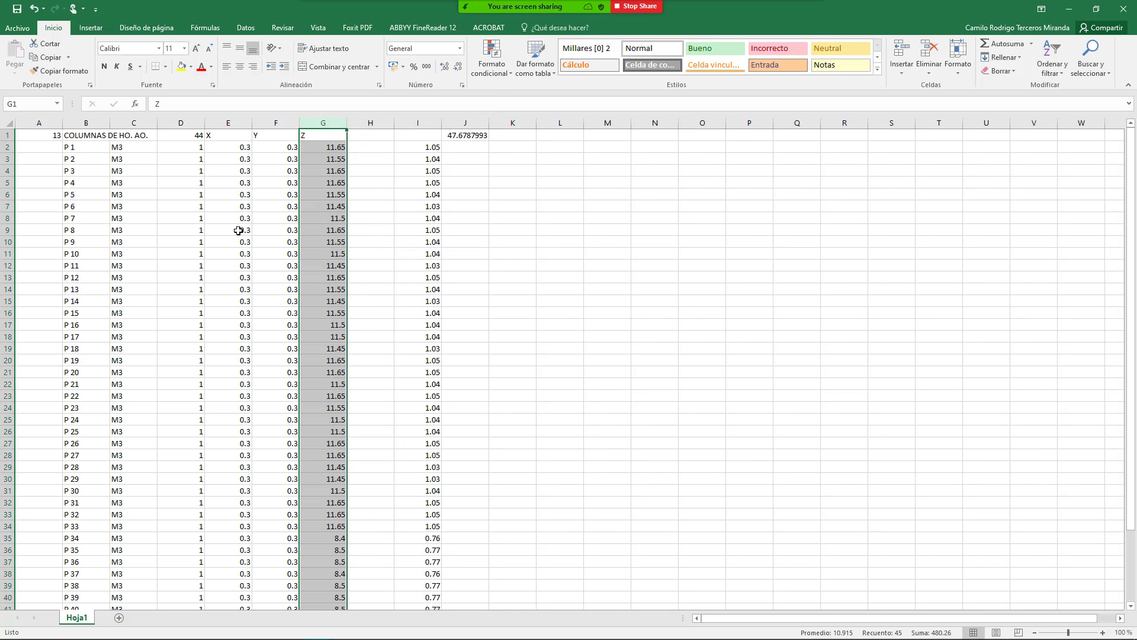
click(223, 207)
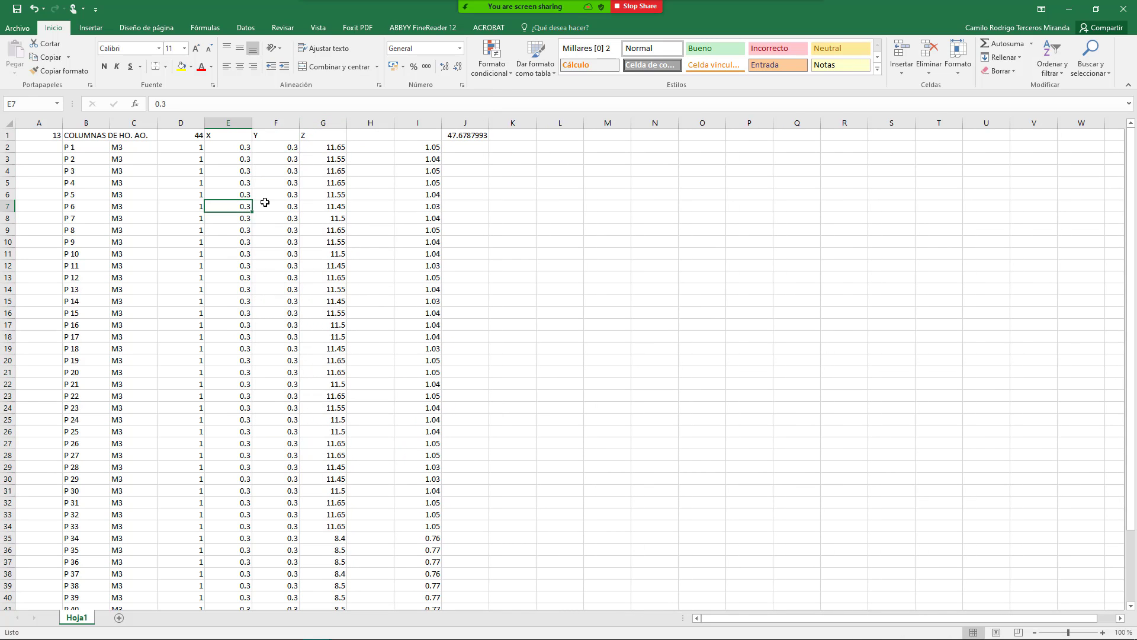
Step: Hide the M3 unit column C
click(72, 149)
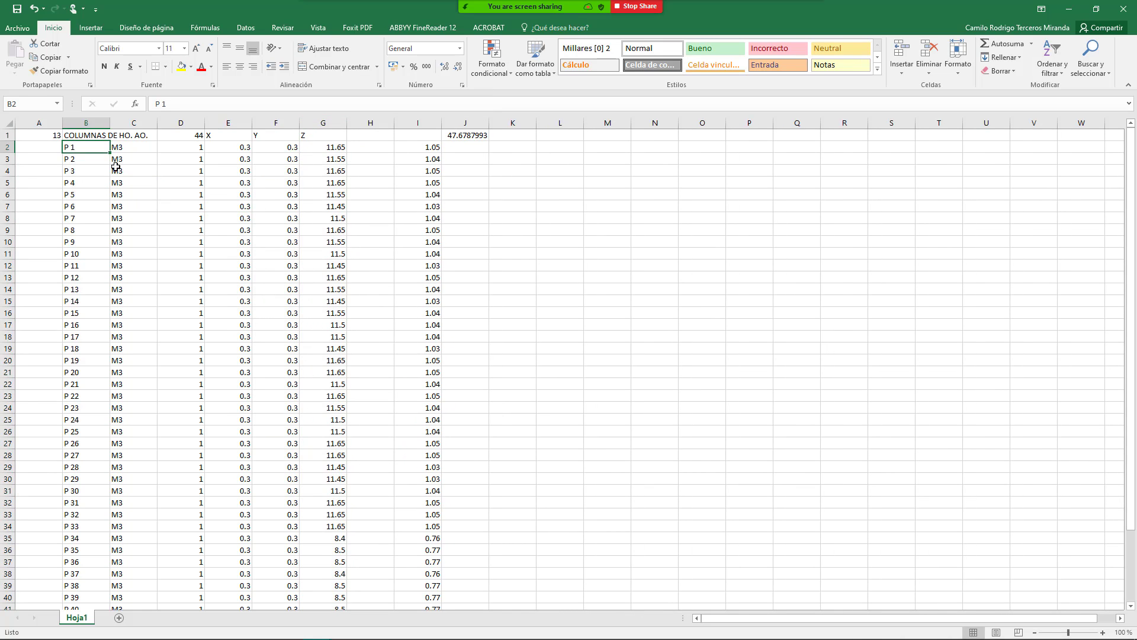
click(141, 122)
right_click(140, 122)
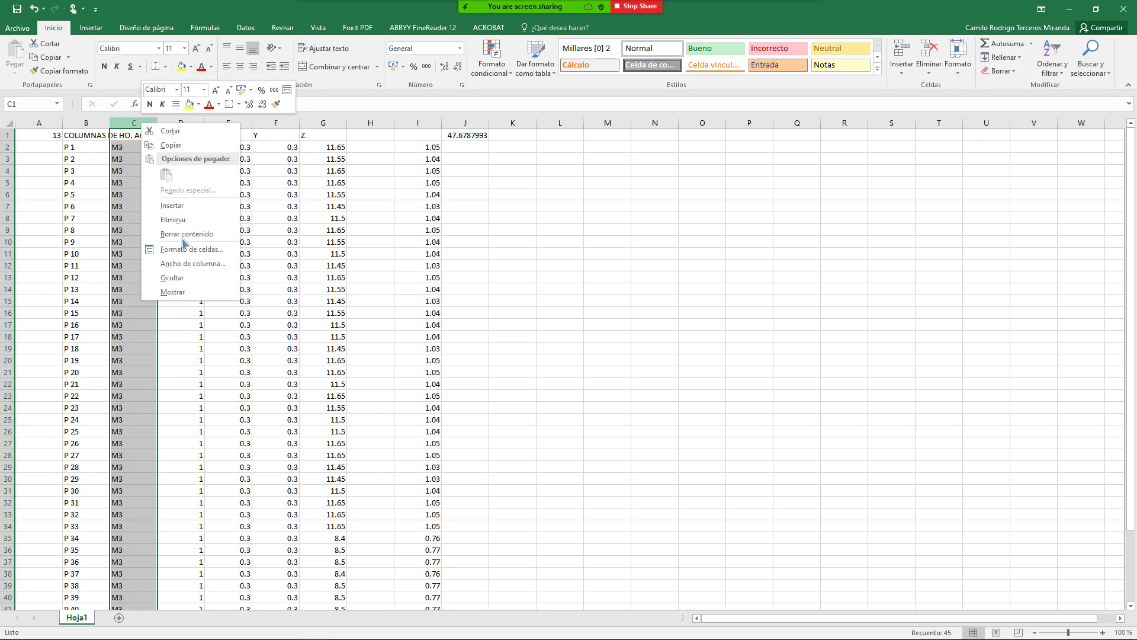
click(172, 277)
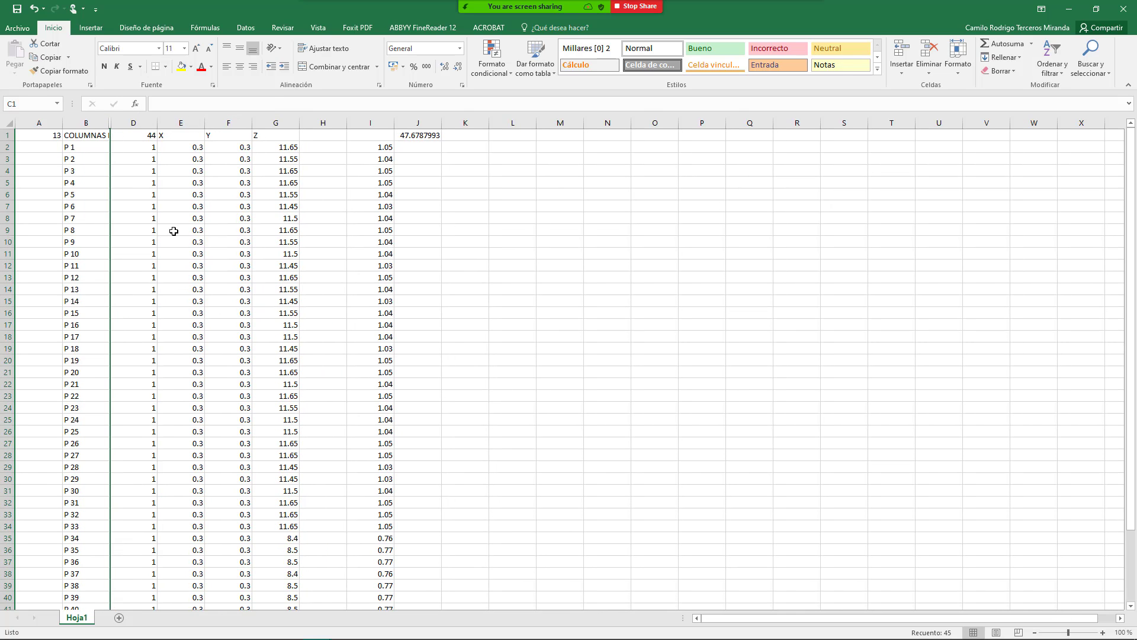
click(173, 231)
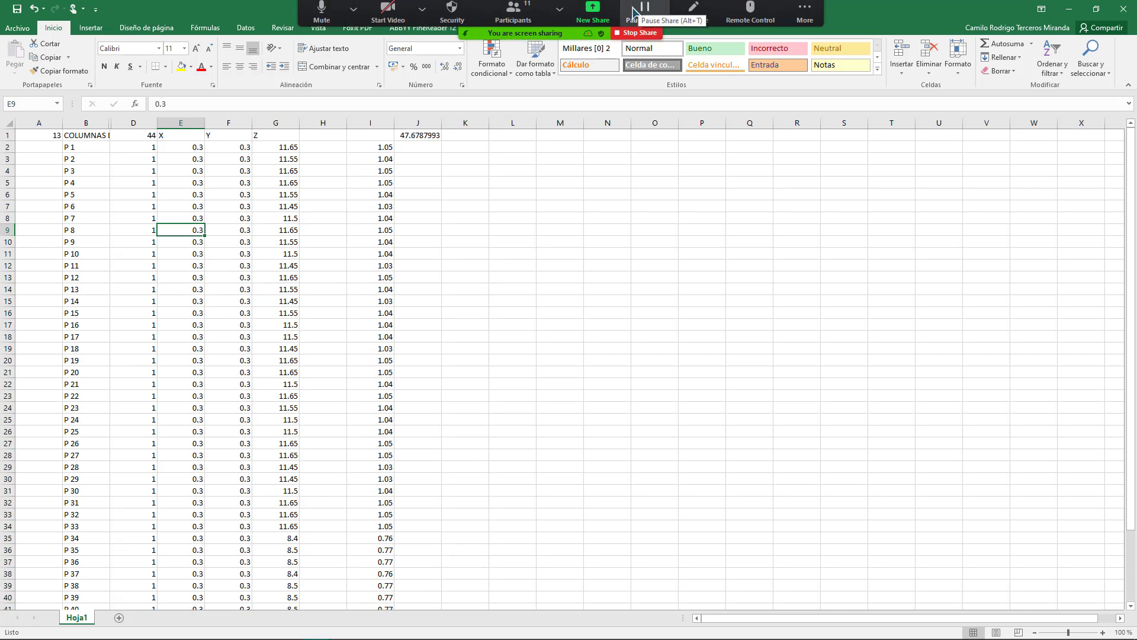
click(593, 14)
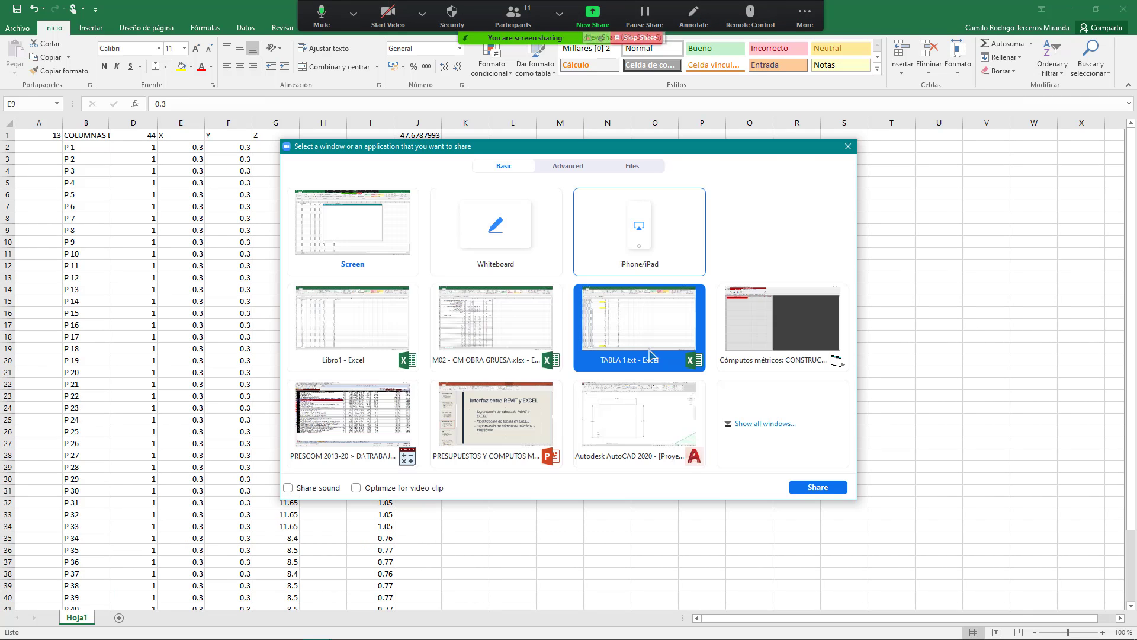
Step: Inspect the Veces, Dist. X/Y/Z and Parcial cells of the measurement grid, then close it
double_click(755, 323)
click(177, 165)
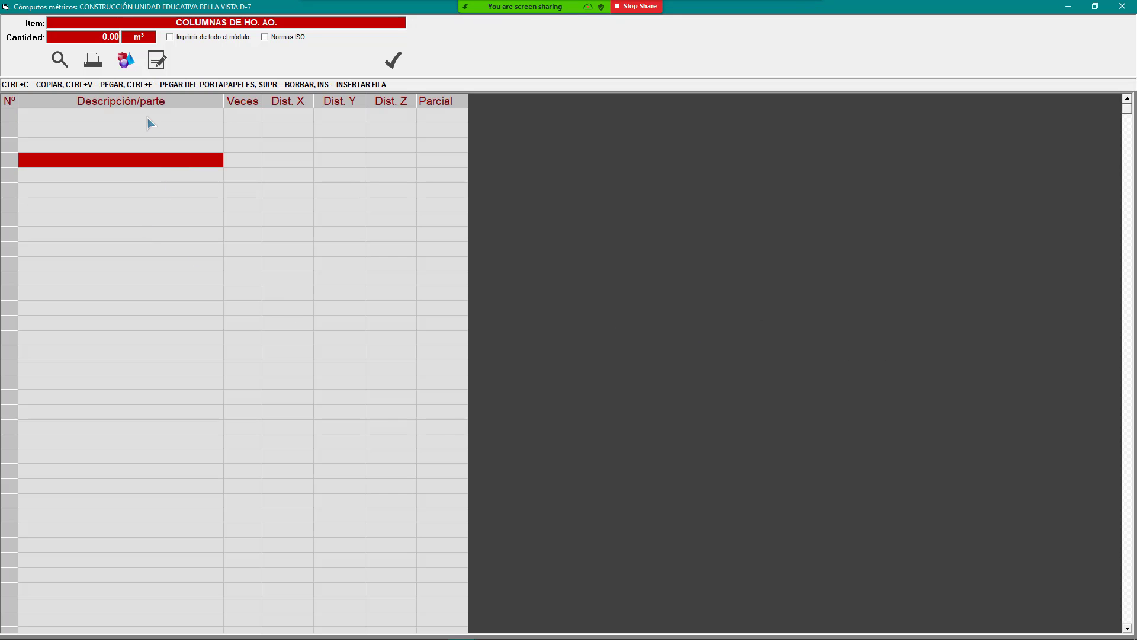
click(200, 117)
click(252, 119)
click(286, 119)
click(346, 115)
click(422, 104)
click(414, 115)
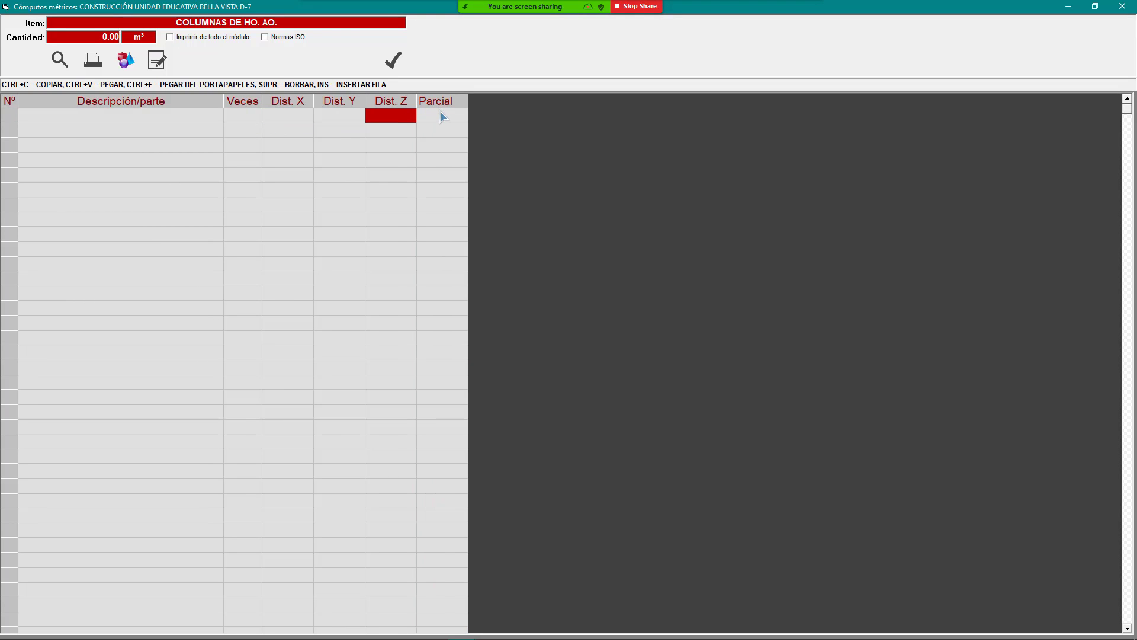
click(441, 112)
click(393, 60)
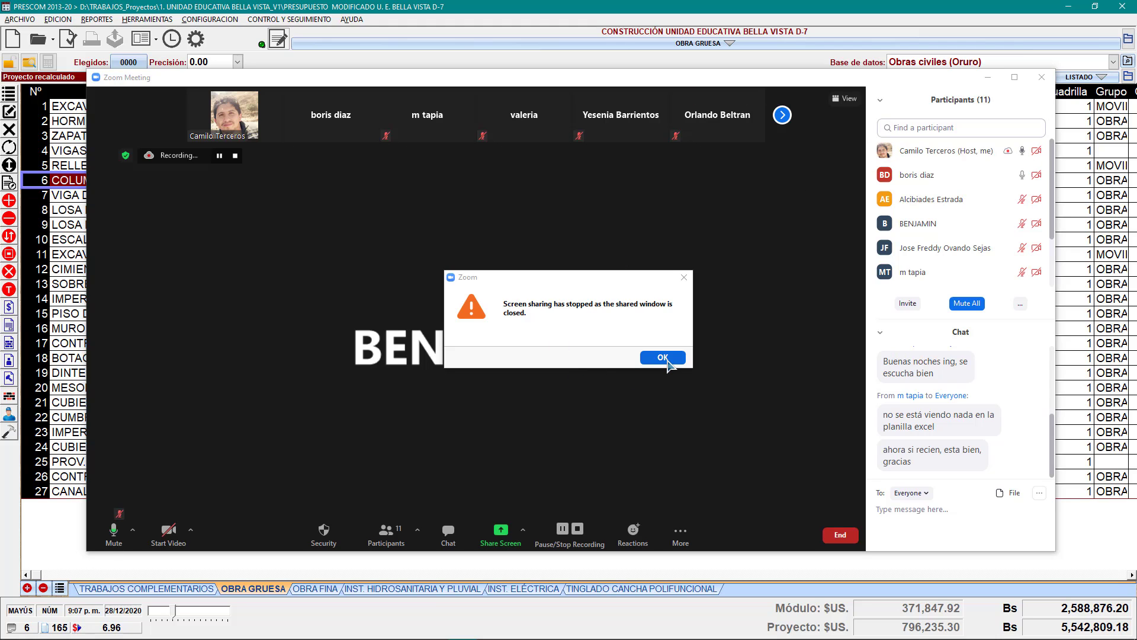
Step: Resume screen sharing and open Cómputo métrico del item for COLUMNAS DE HO. AO
click(666, 359)
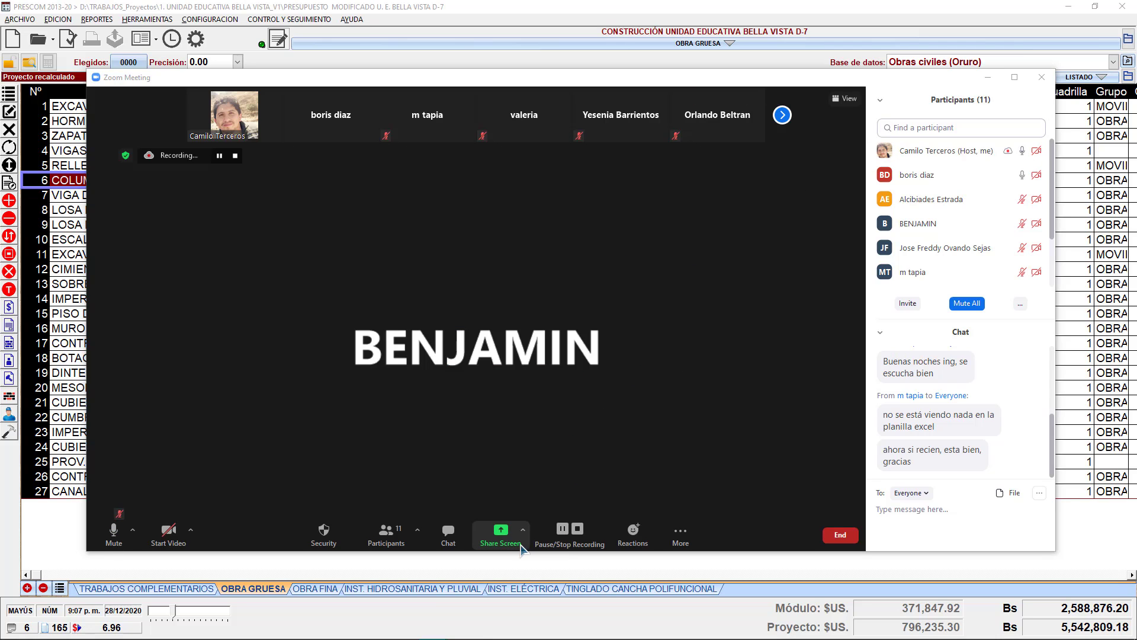
click(514, 540)
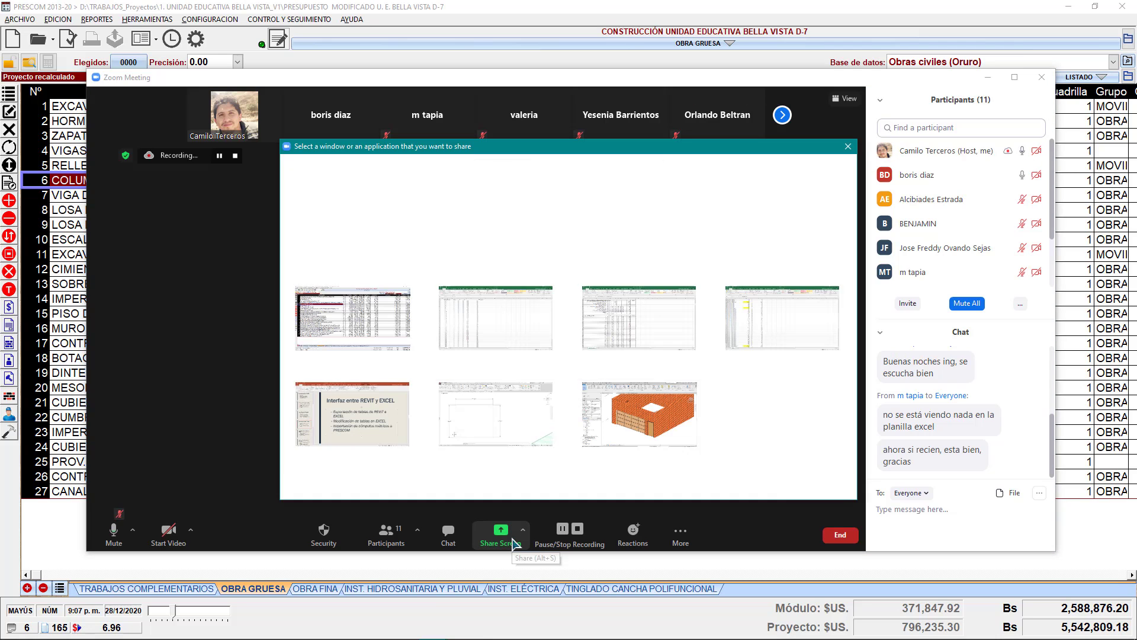
double_click(335, 329)
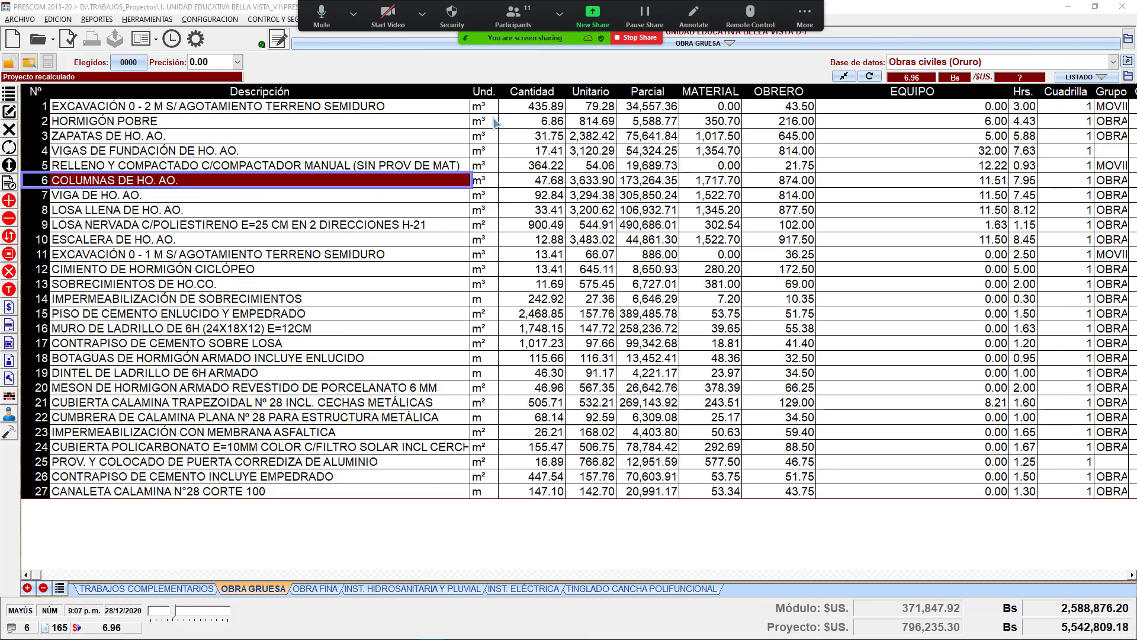
right_click(316, 188)
click(373, 290)
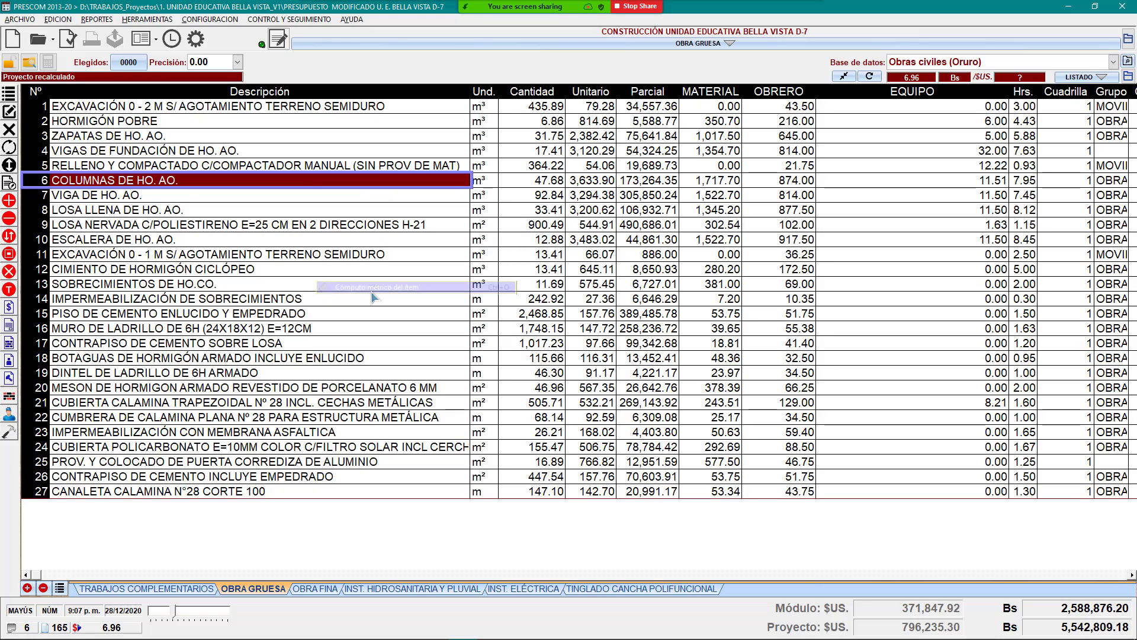
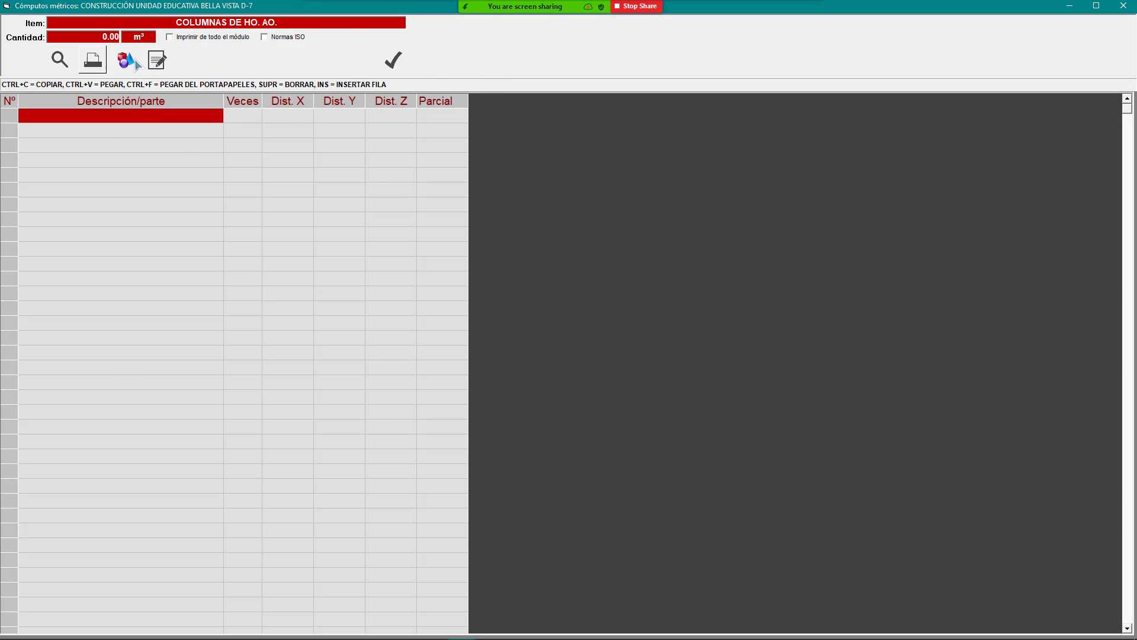
Step: Copy the column part names and dimensions from the Libro1 Excel workbook
click(591, 13)
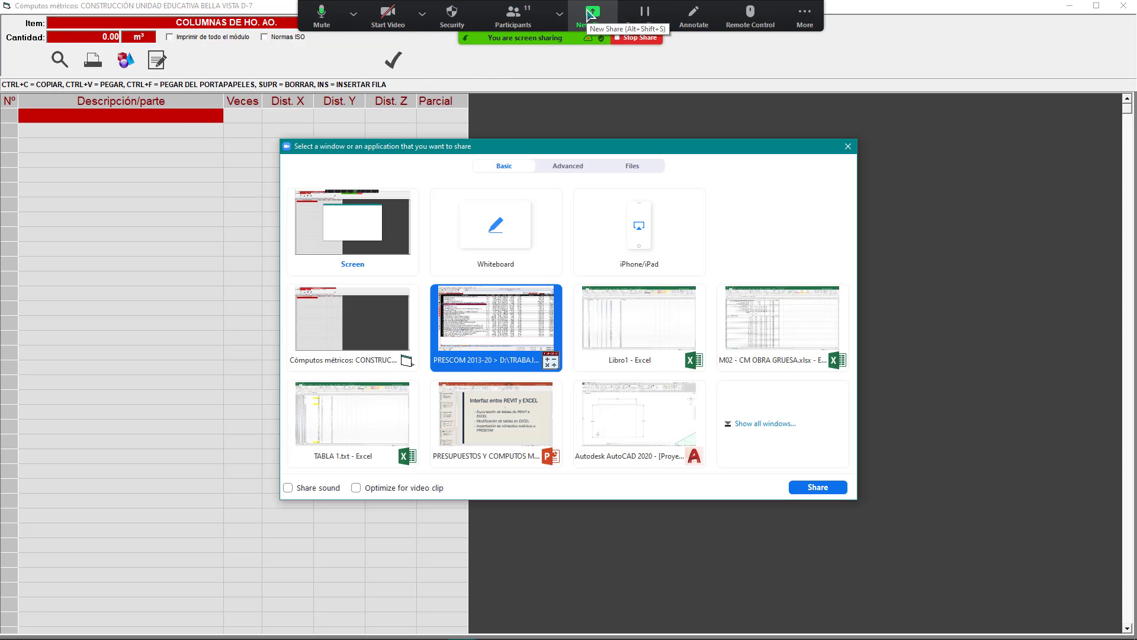
double_click(632, 337)
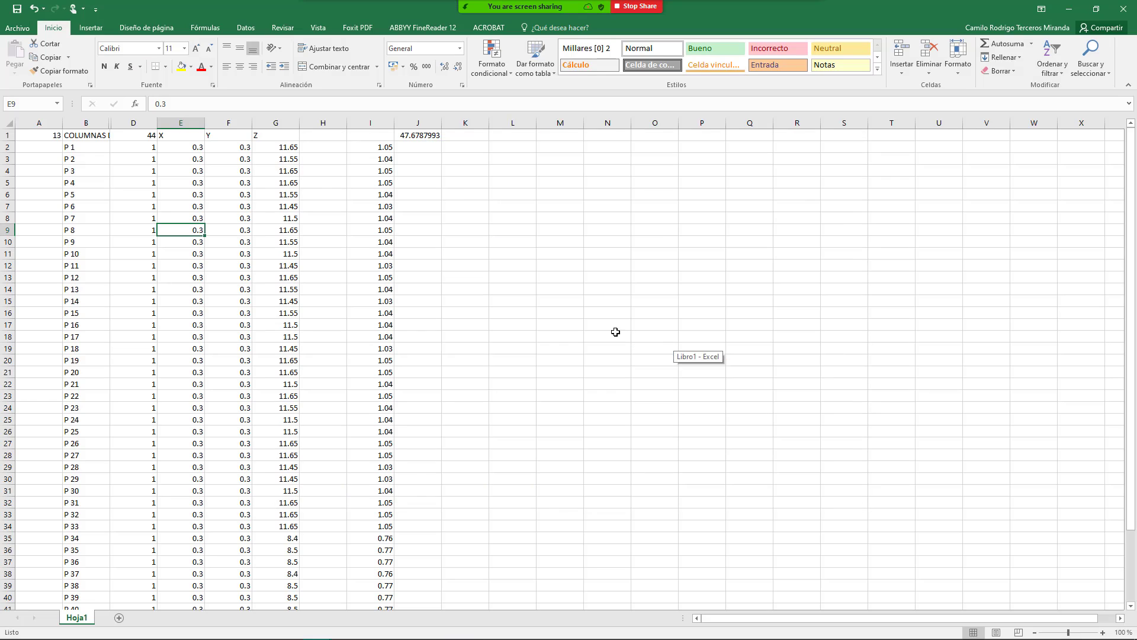
drag(87, 152, 255, 558)
key(ctrl+c)
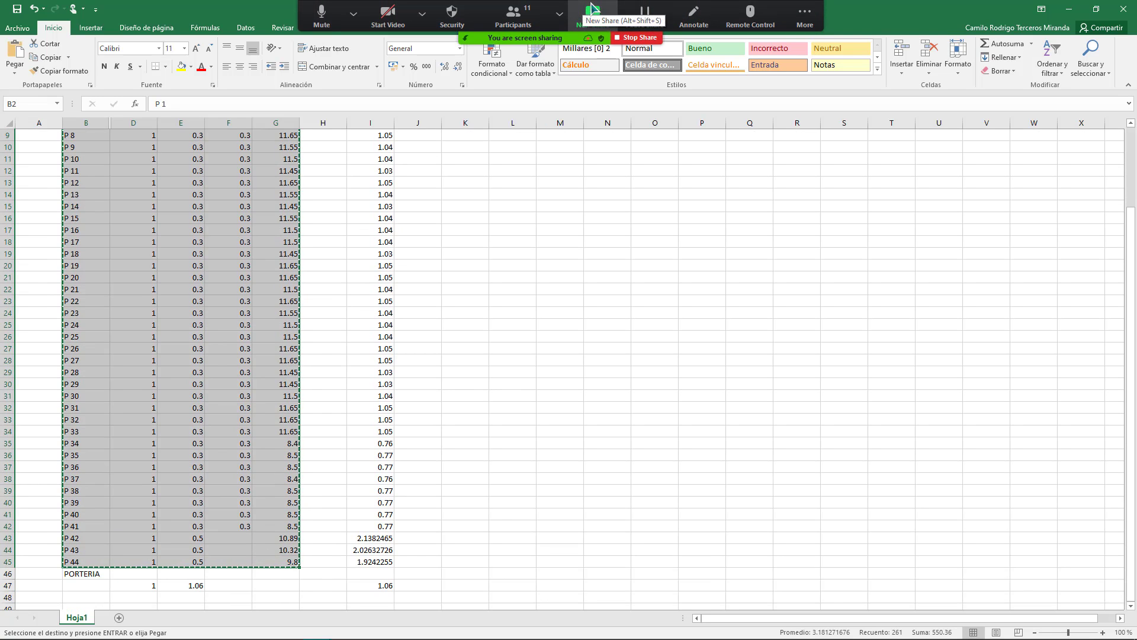
Step: Return to the PRESCOM measurement sheet and select the first description cell
click(591, 9)
click(495, 330)
click(818, 485)
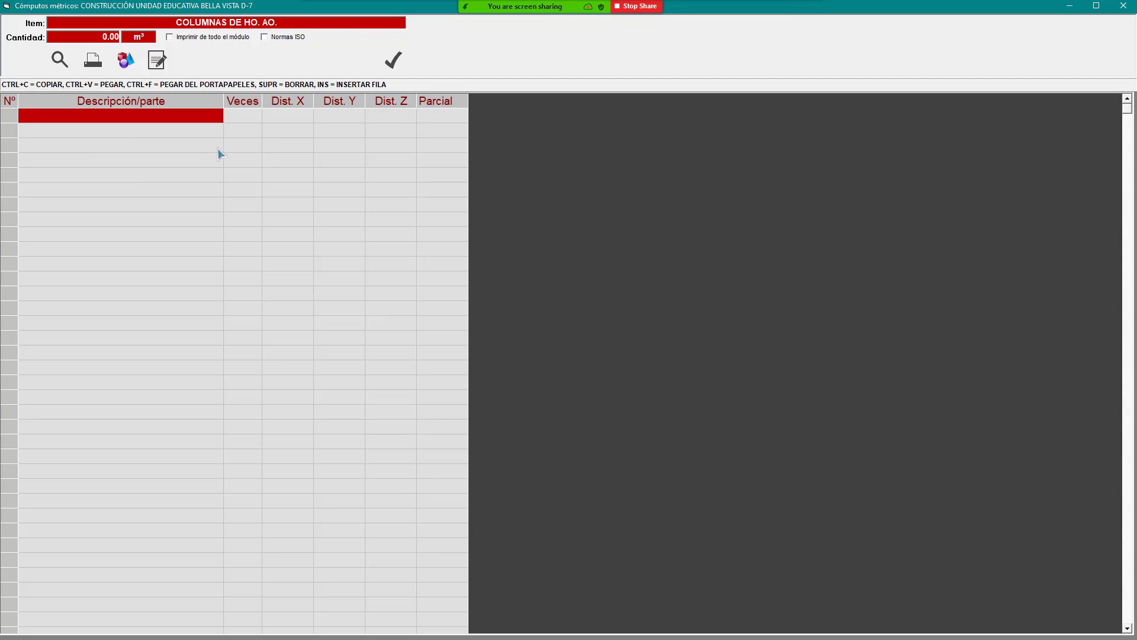
click(187, 128)
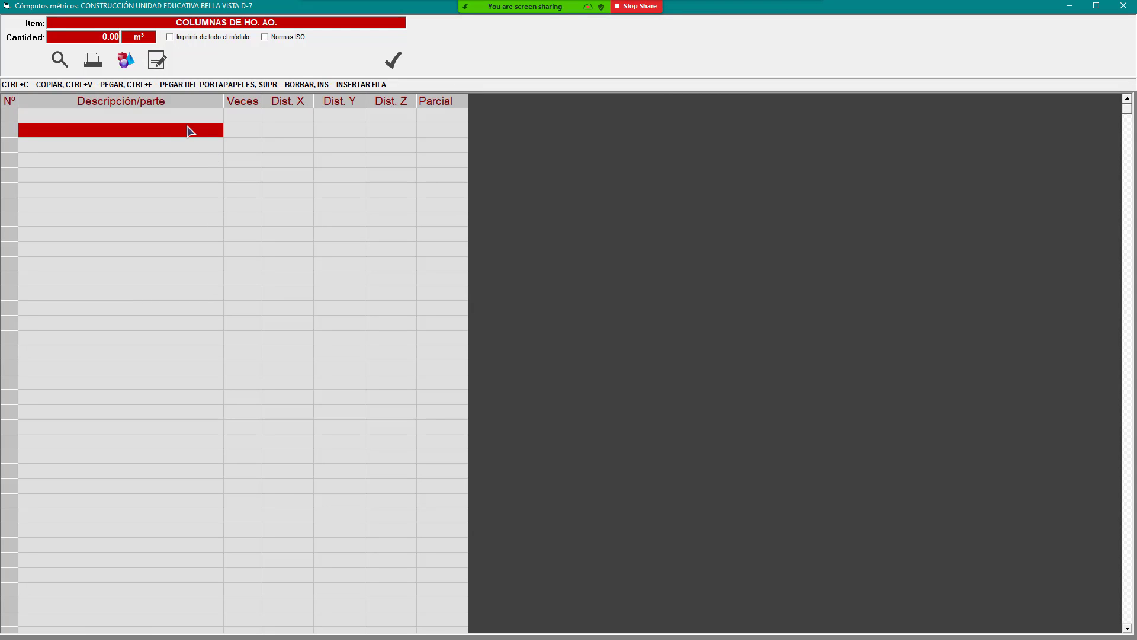
click(137, 115)
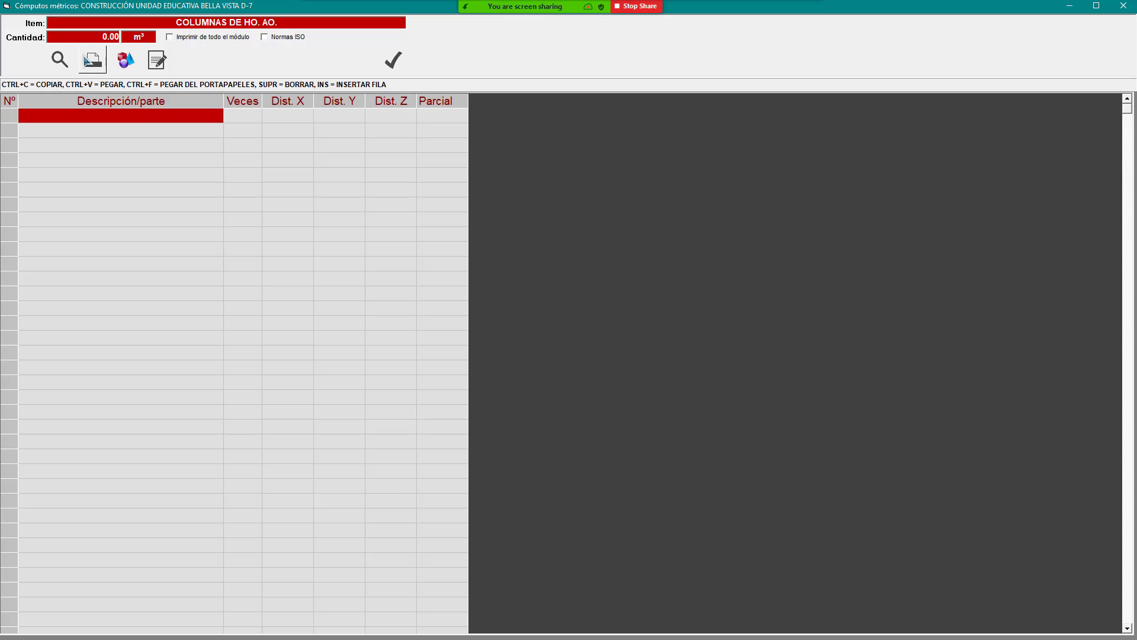
click(131, 131)
click(240, 117)
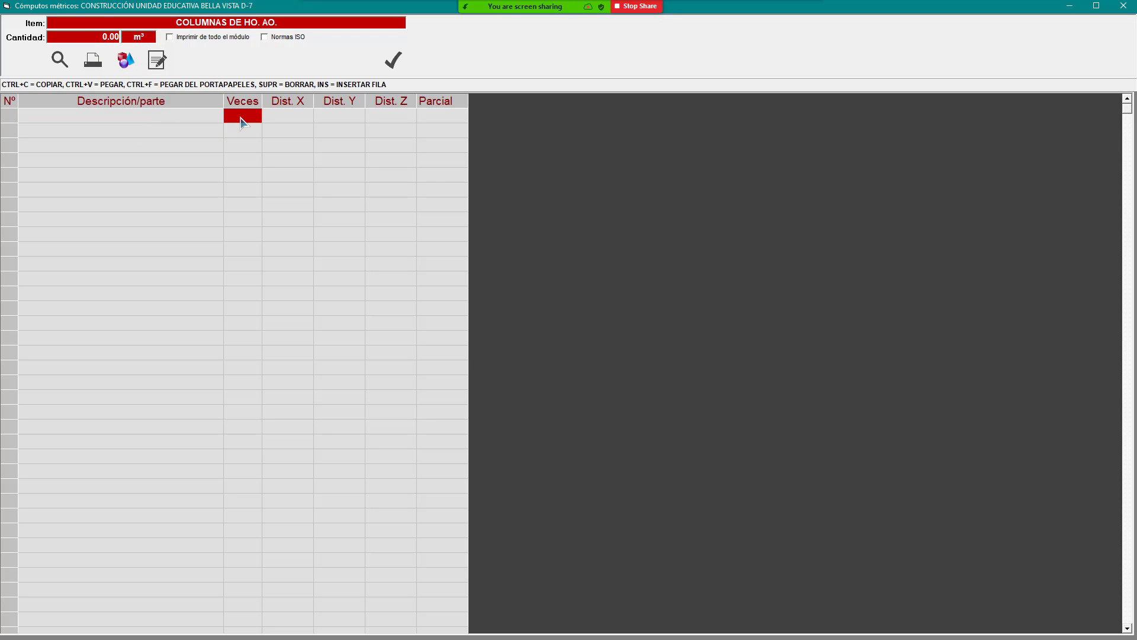
click(168, 117)
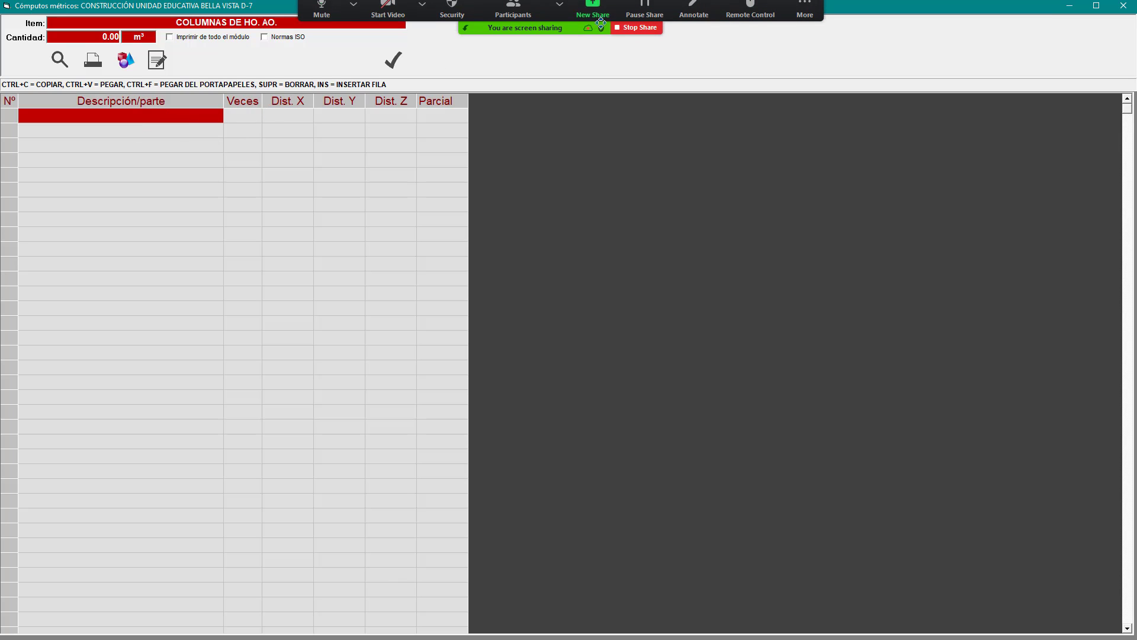
Step: In Excel, copy only the part names P 1 to P 44 from column B
click(593, 13)
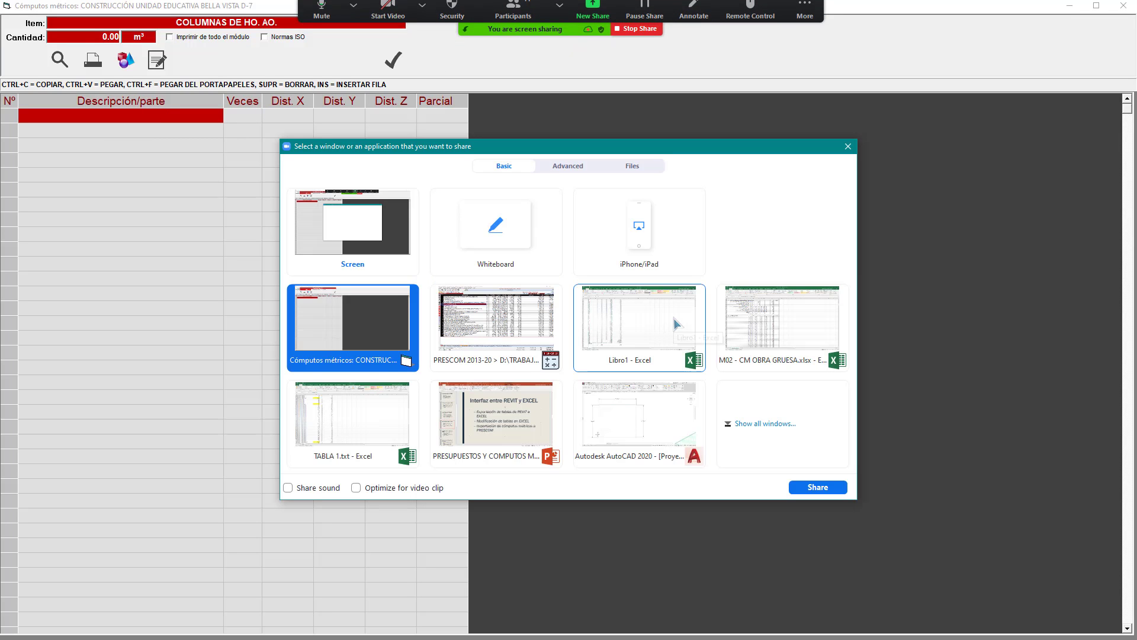
click(655, 326)
double_click(637, 330)
click(318, 312)
scroll(237, 267, up, 3)
click(107, 157)
key(Escape)
drag(92, 147, 91, 573)
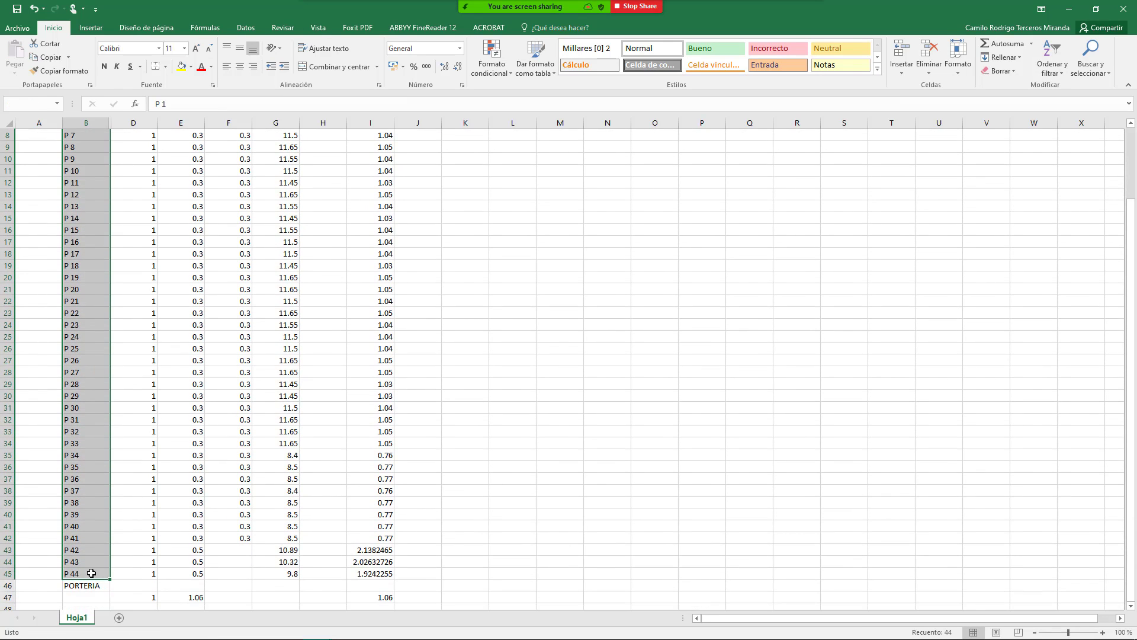
key(ctrl+c)
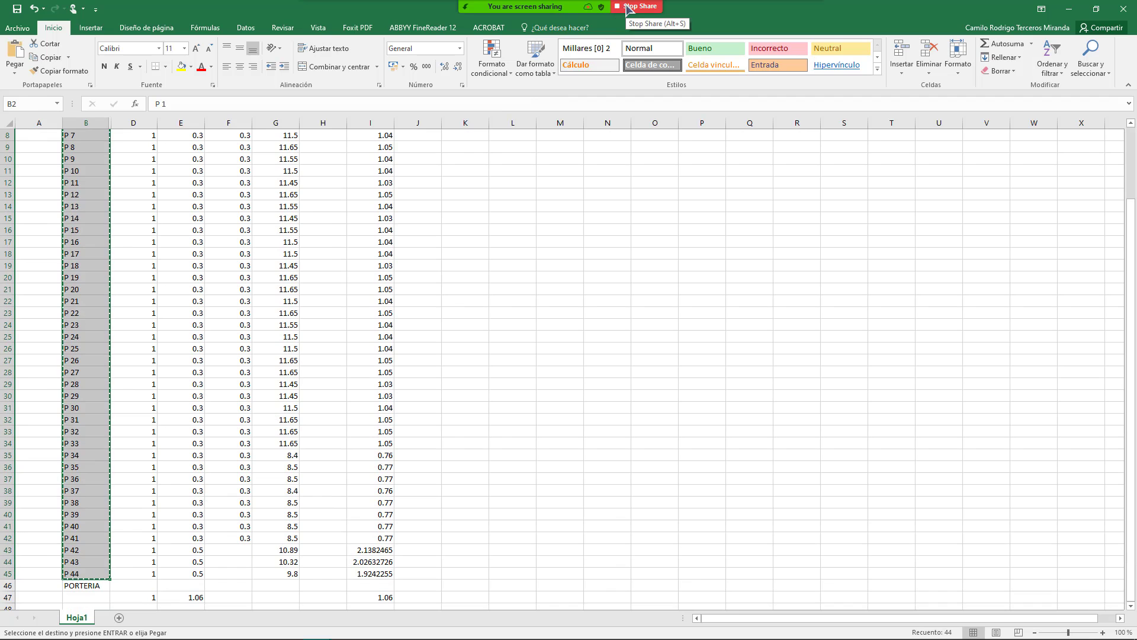
Step: Back in PRESCOM, select the whole Descripción/parte column
mouse_move(628, 9)
click(592, 17)
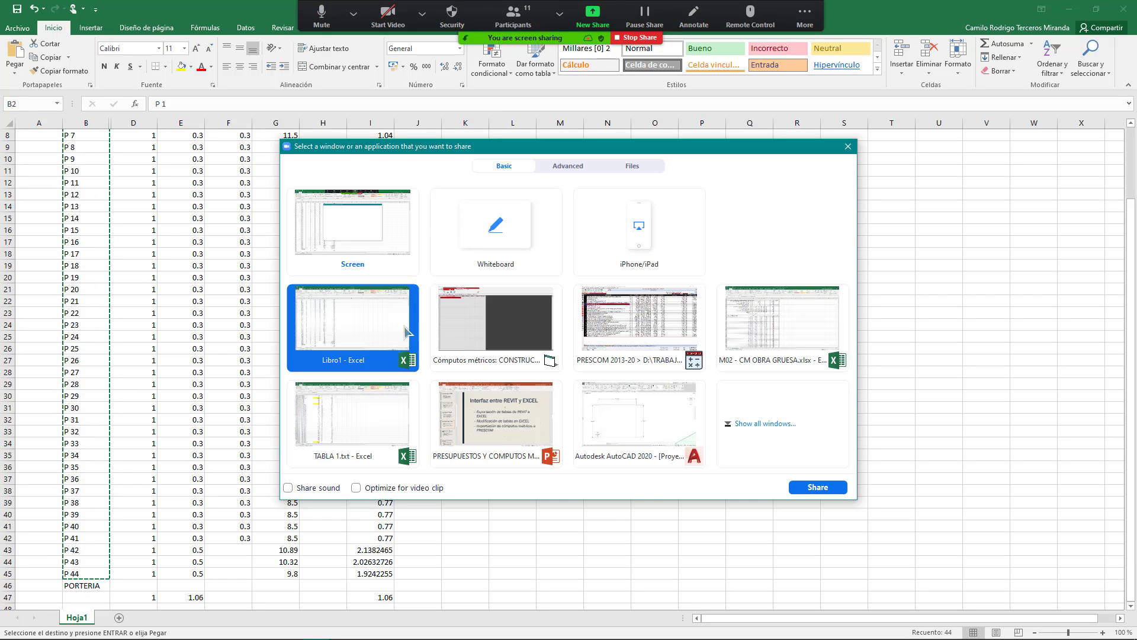
double_click(522, 326)
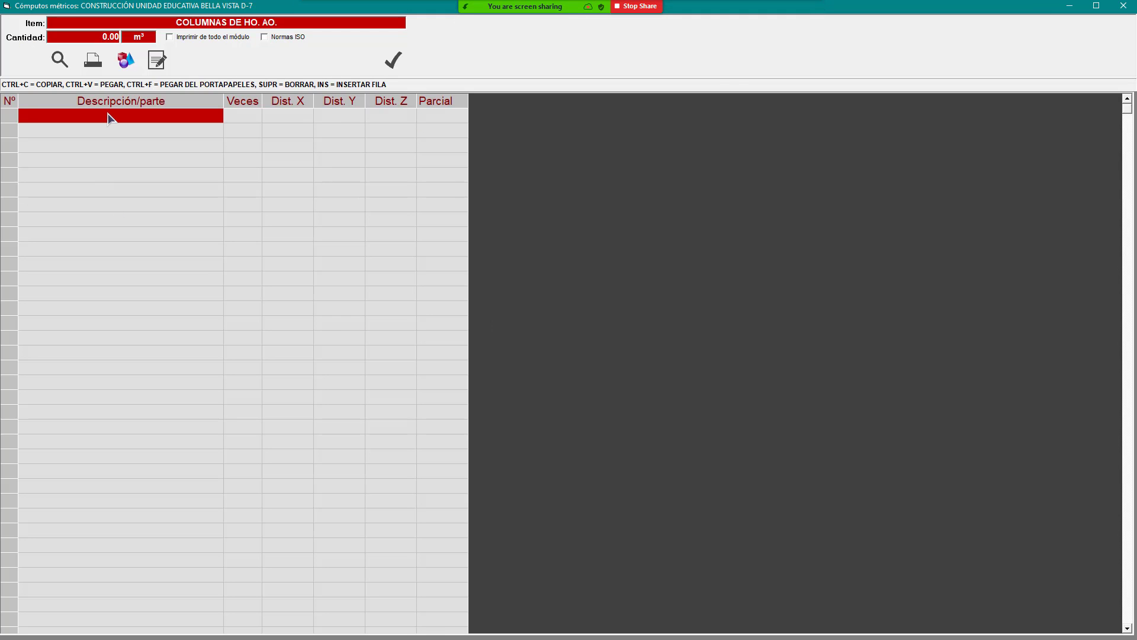
drag(108, 114, 118, 635)
Step: Clear the description cells and enter P1 as the first description
click(122, 565)
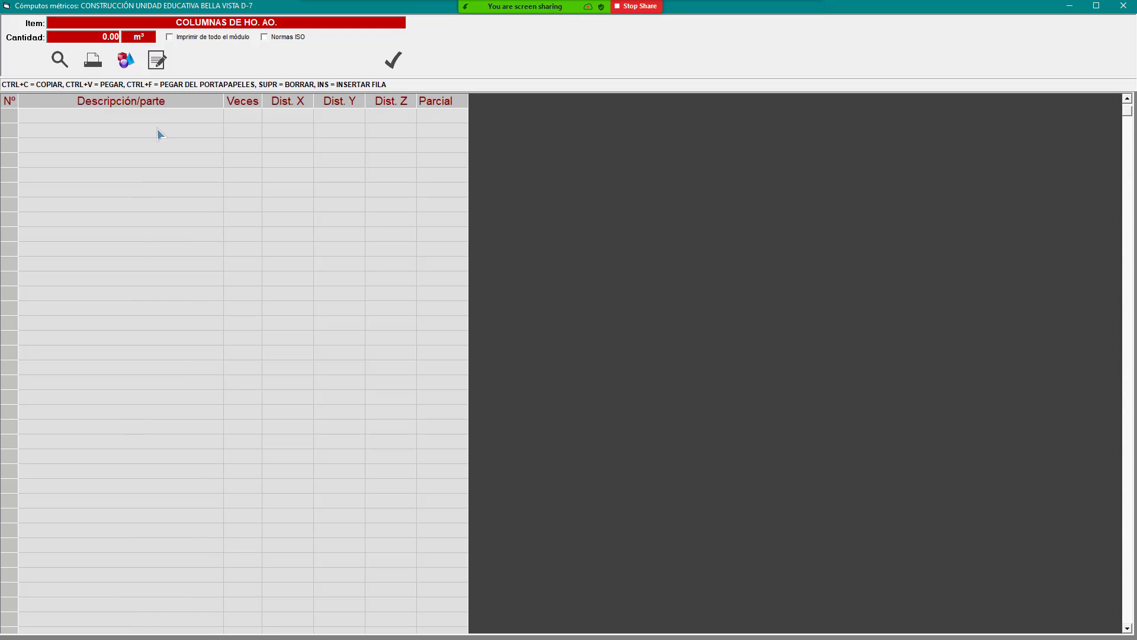
drag(176, 115, 88, 608)
key(Delete)
scroll(155, 160, up, 5)
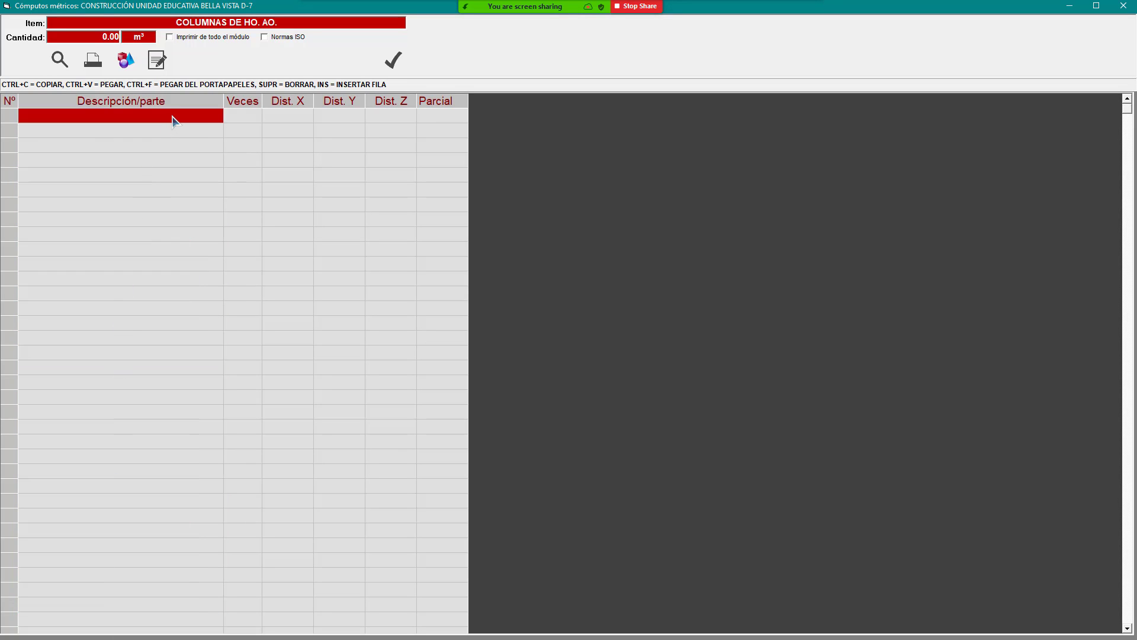
click(174, 118)
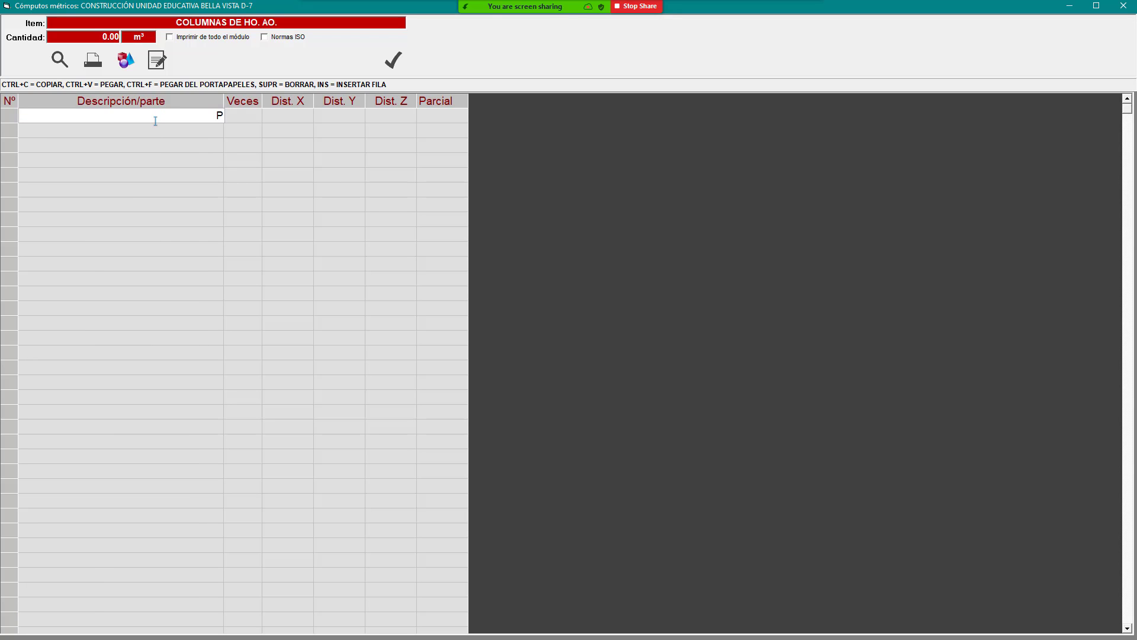
key(Return)
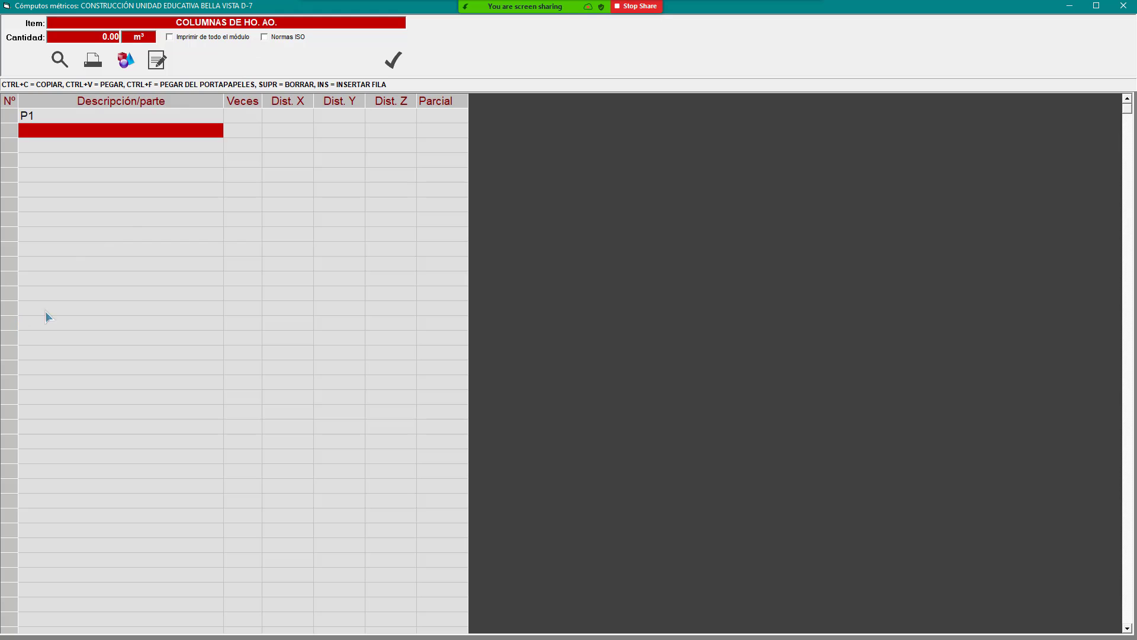
Step: Check the first description rows, then close the Columnas de Ho. Ao. sheet without saving
click(243, 115)
click(178, 119)
click(152, 146)
click(126, 118)
click(97, 157)
click(102, 131)
click(109, 189)
key(Escape)
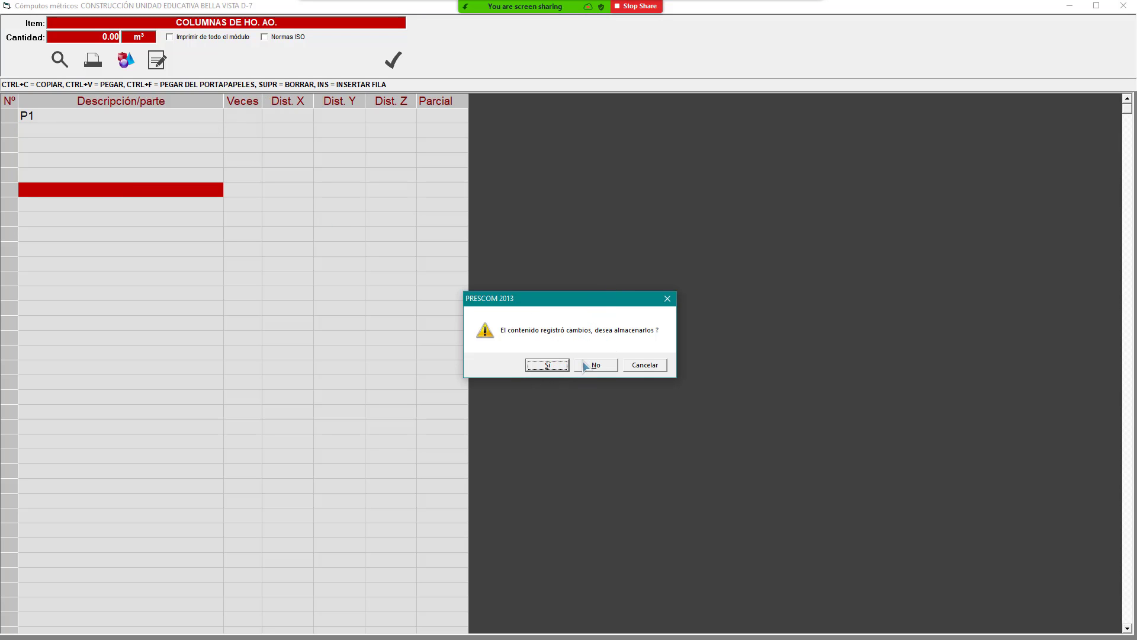
click(603, 368)
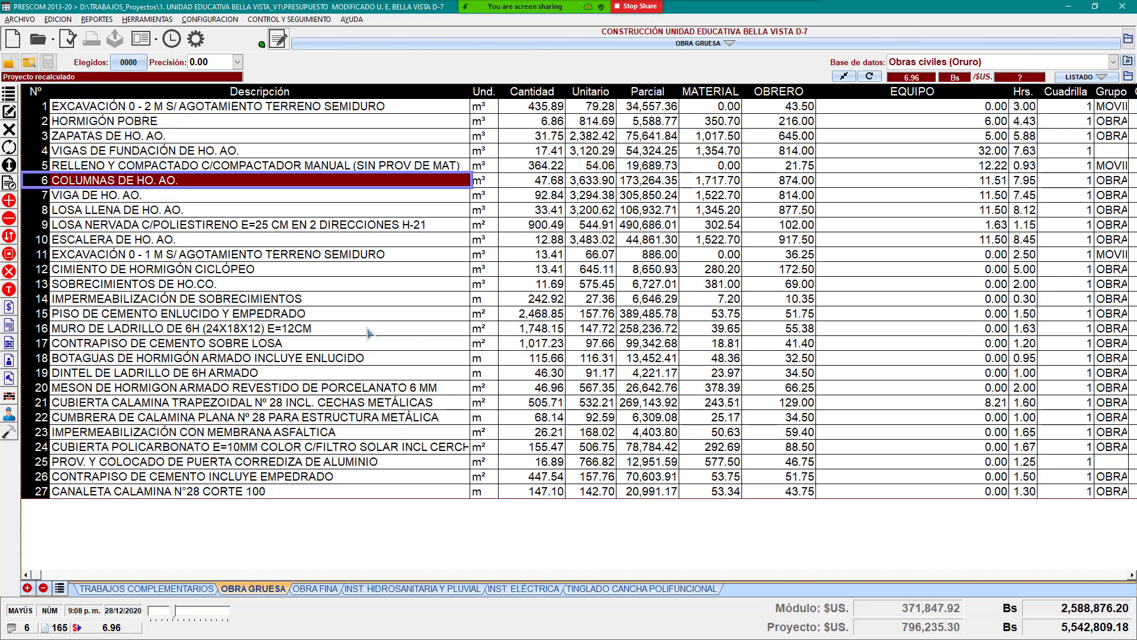
Step: Leave the measurement sheet and share the PRESCOM budget window again
click(348, 225)
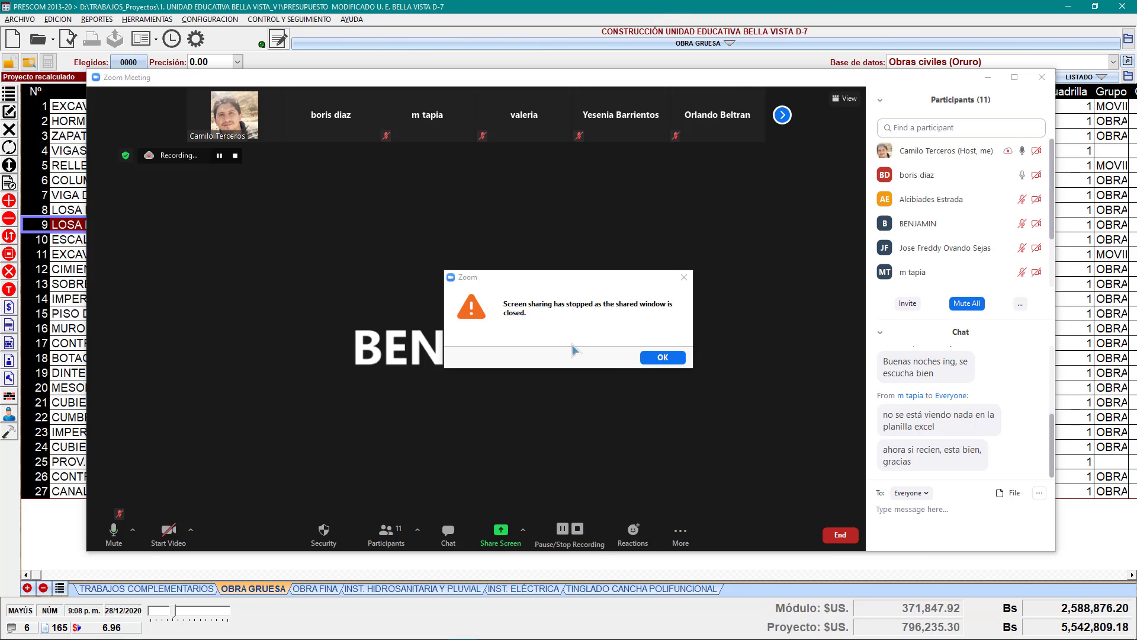
click(659, 358)
click(501, 529)
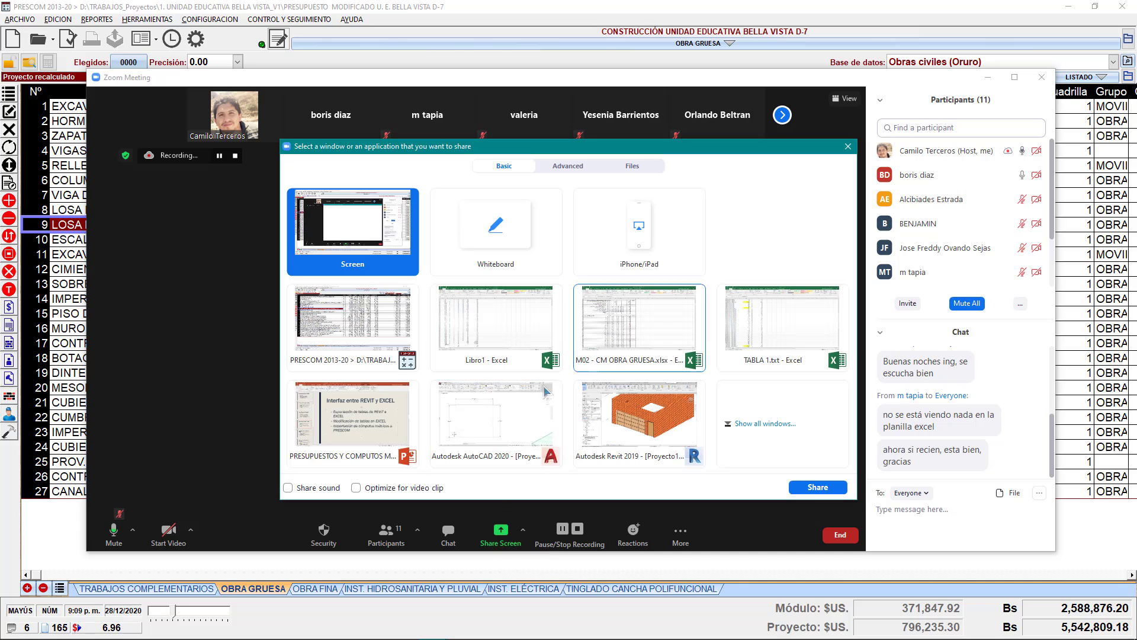
double_click(381, 335)
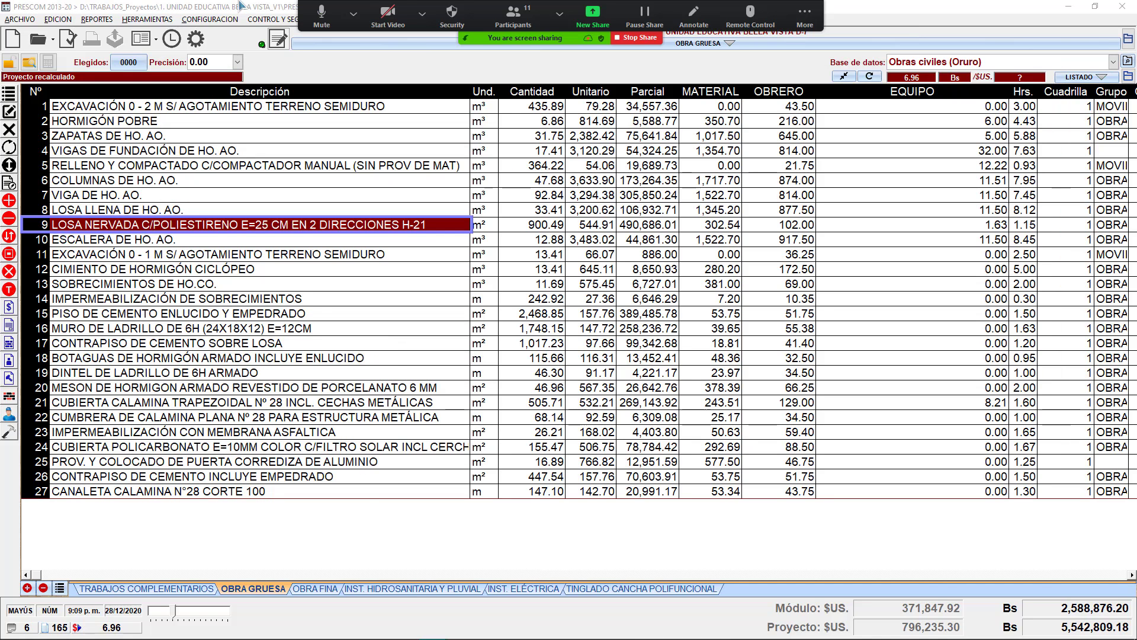
Step: Review the Obra Gruesa items from Impermeabilización de Sobrecimientos through Columnas, Vigas and Losas
click(418, 259)
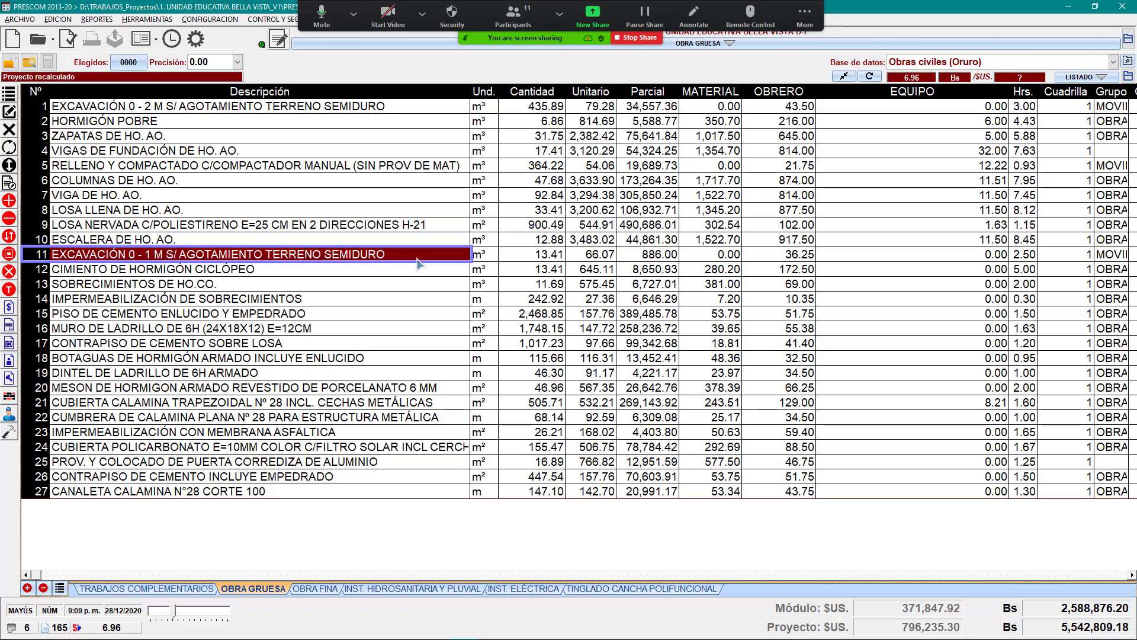
click(364, 299)
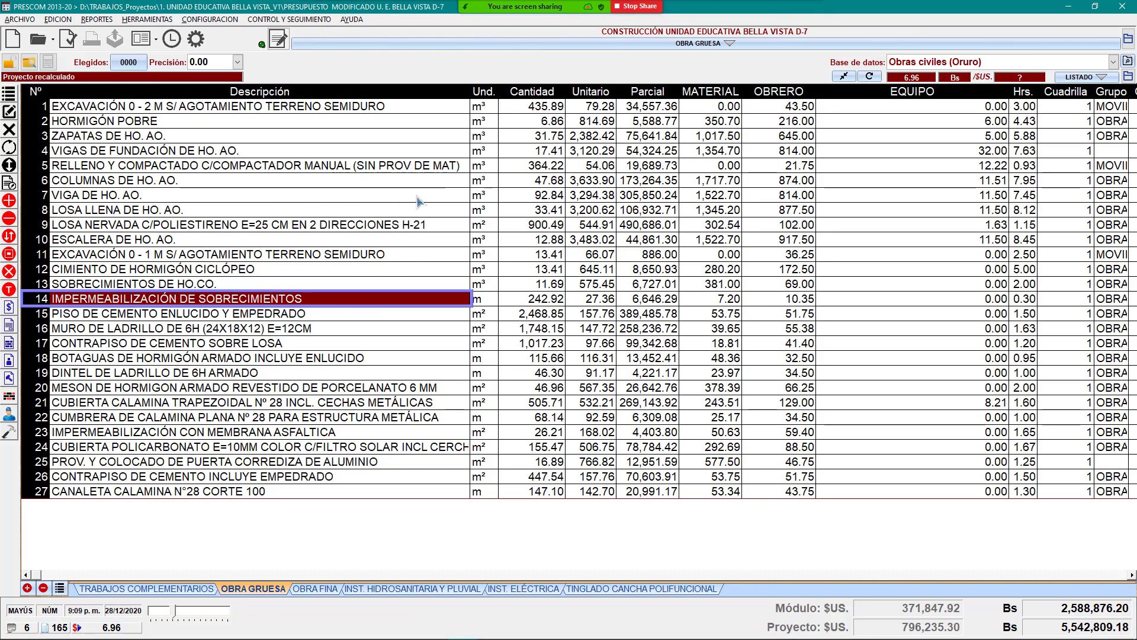
click(353, 181)
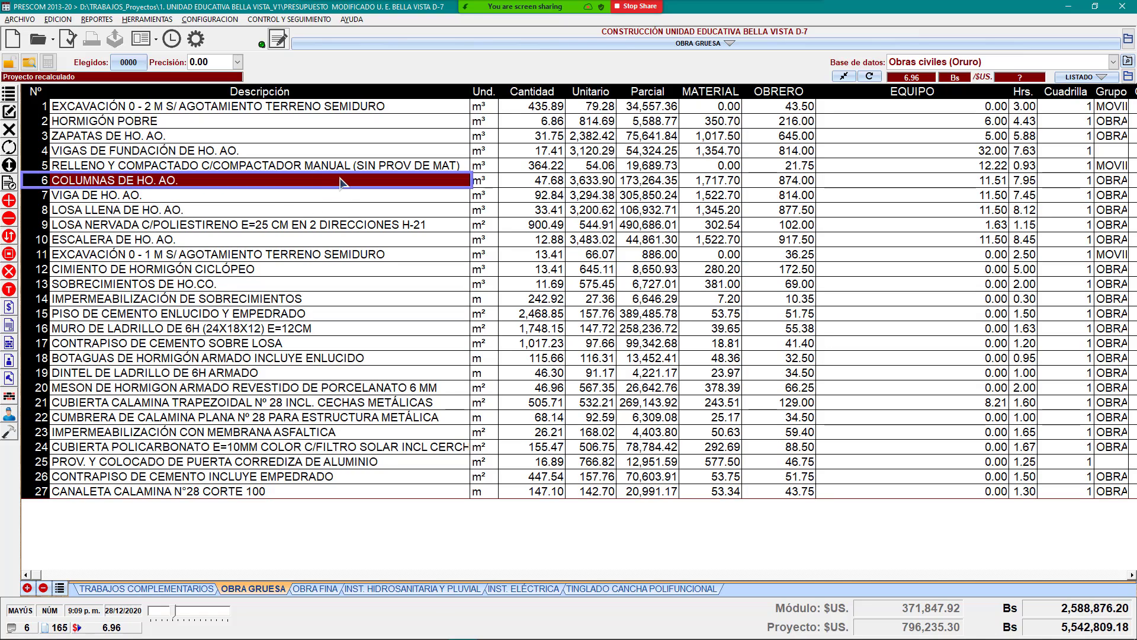
right_click(365, 186)
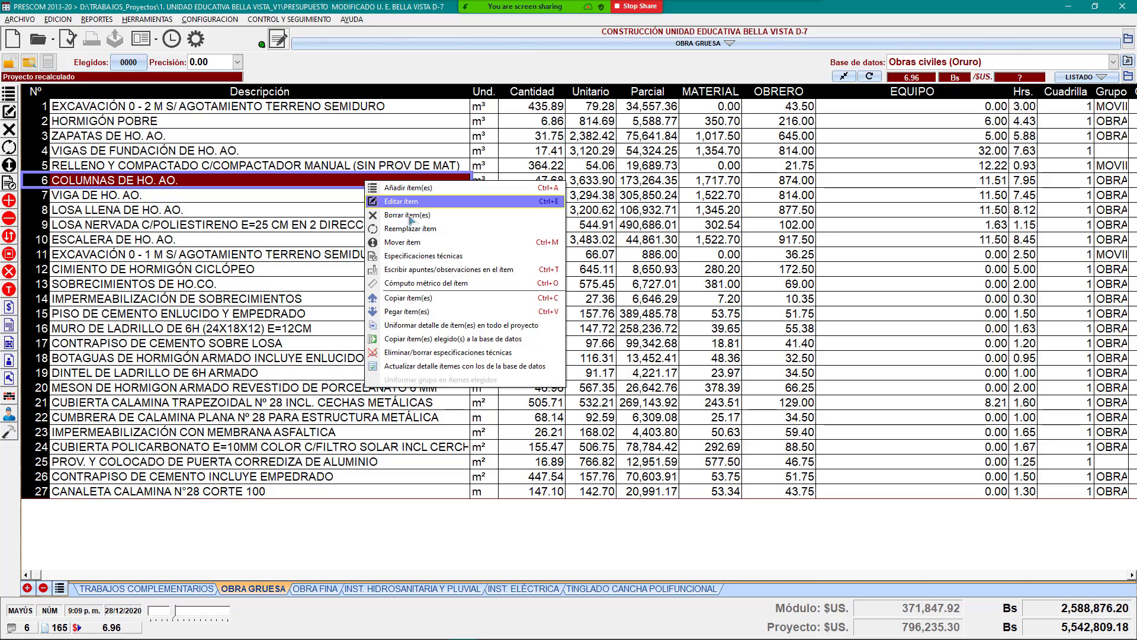
click(317, 239)
click(317, 229)
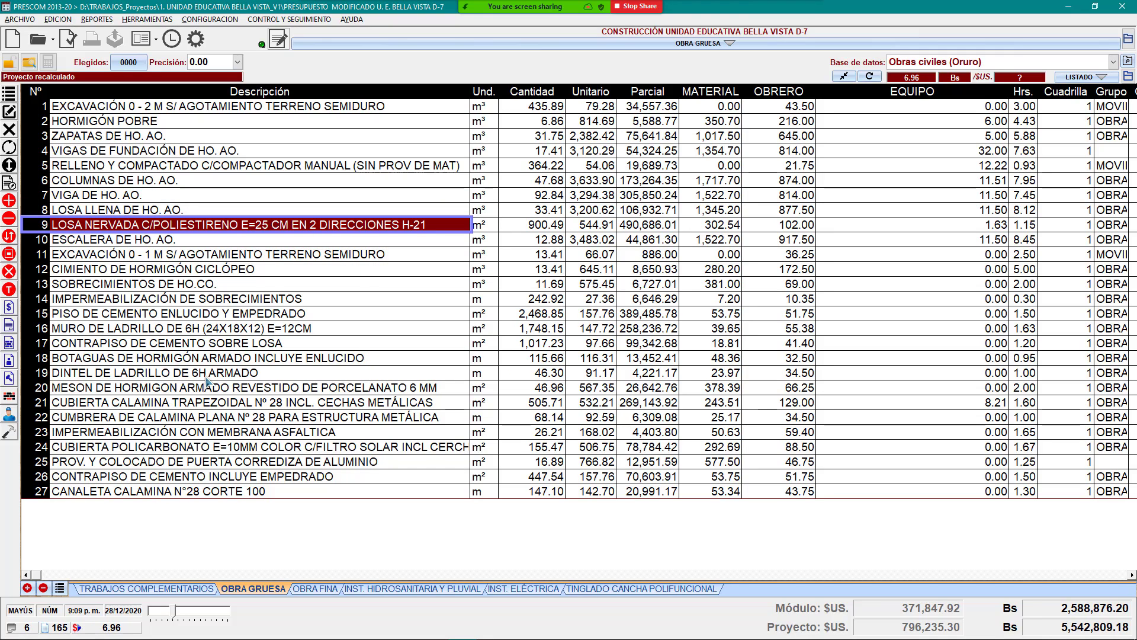
mouse_move(6, 635)
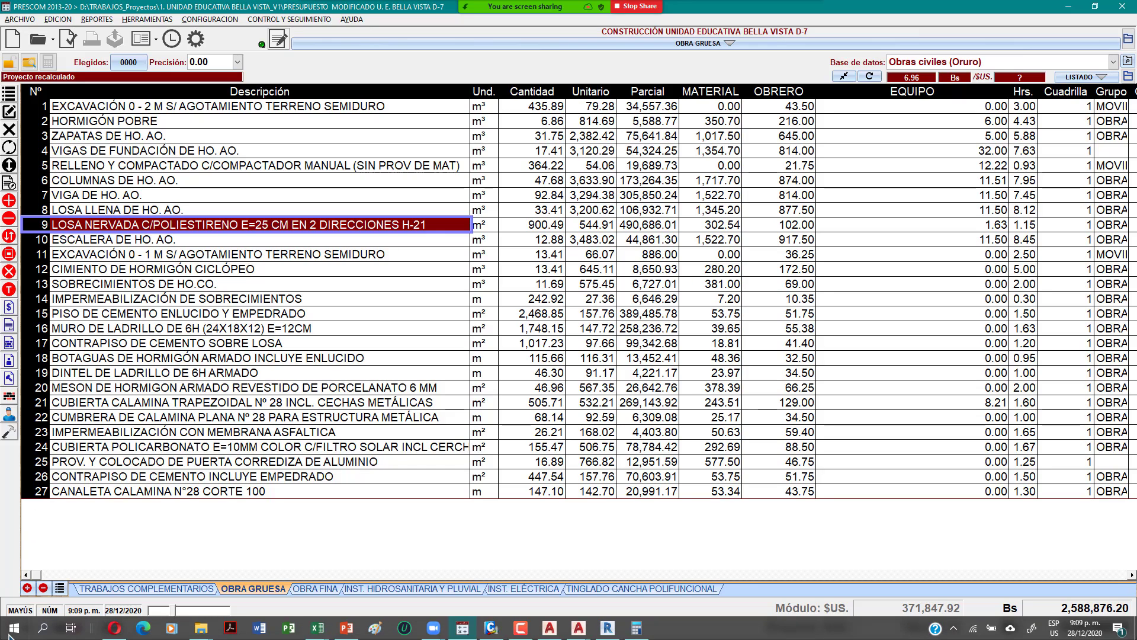
click(270, 199)
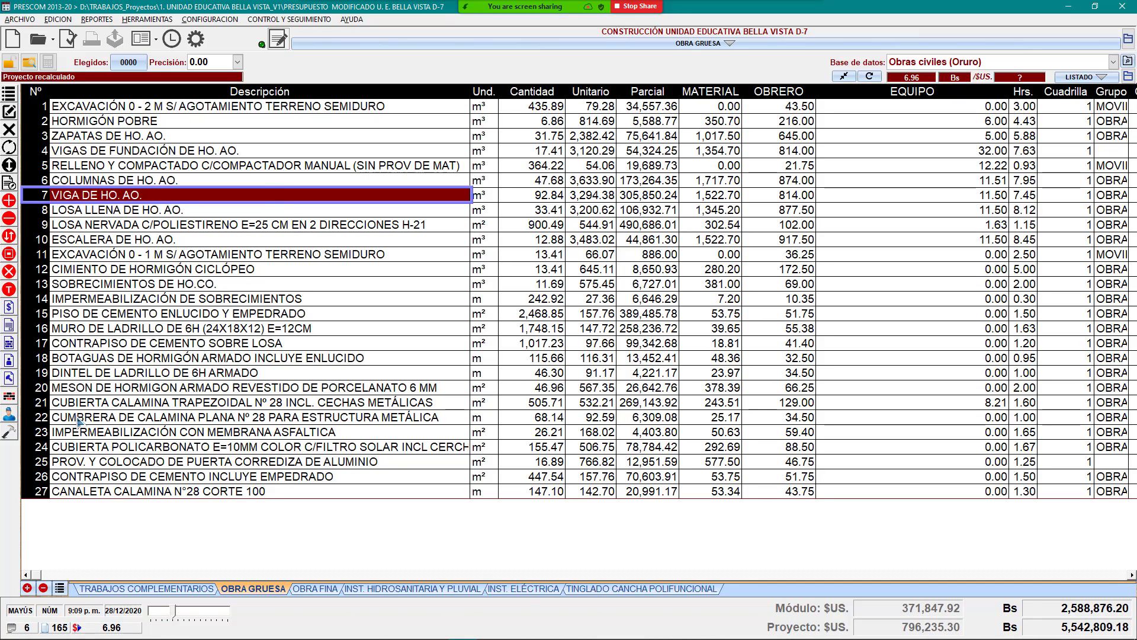
right_click(218, 215)
click(187, 212)
click(240, 197)
Step: Mark the Cantidad values from row 1 down, adding items 26 (447.54) and 27 (147.10)
drag(536, 113, 550, 514)
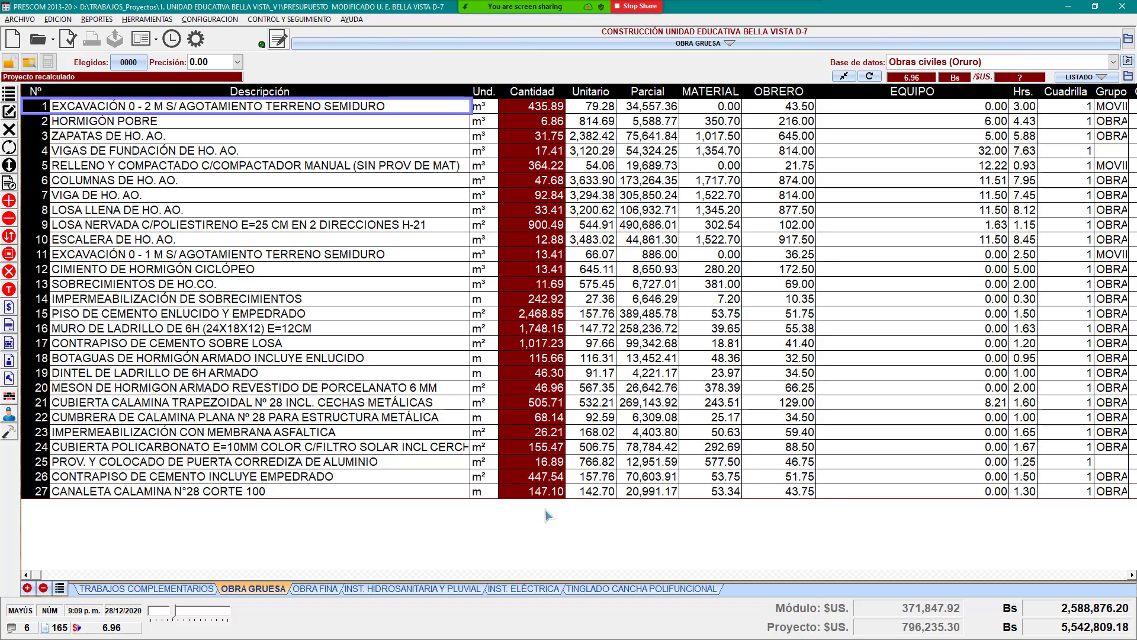
click(552, 134)
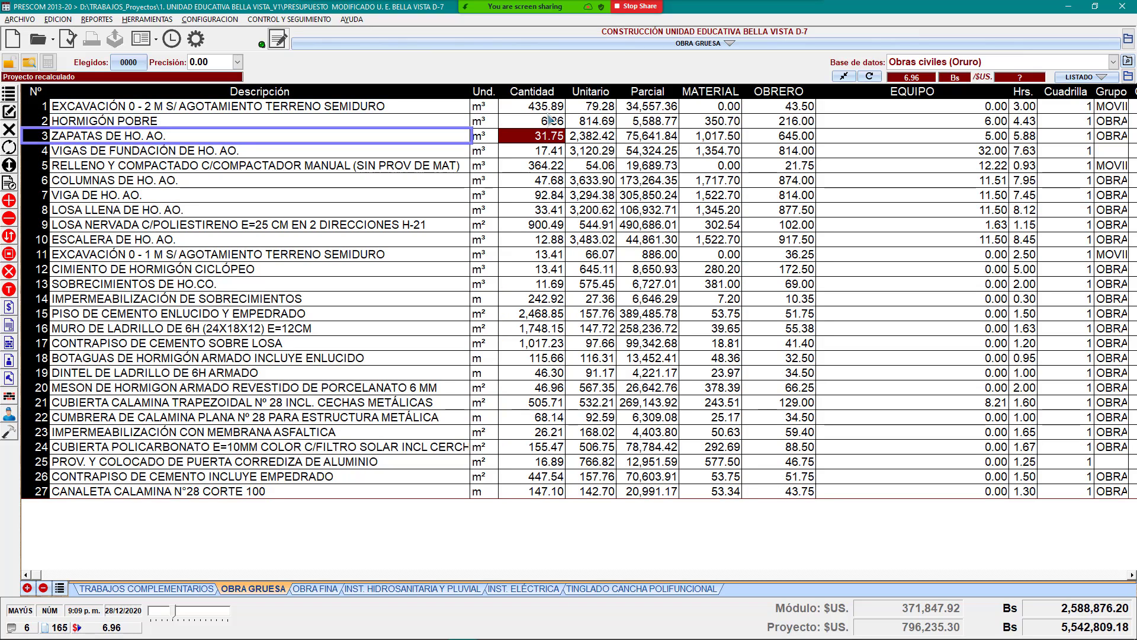
drag(546, 113, 540, 320)
click(532, 478)
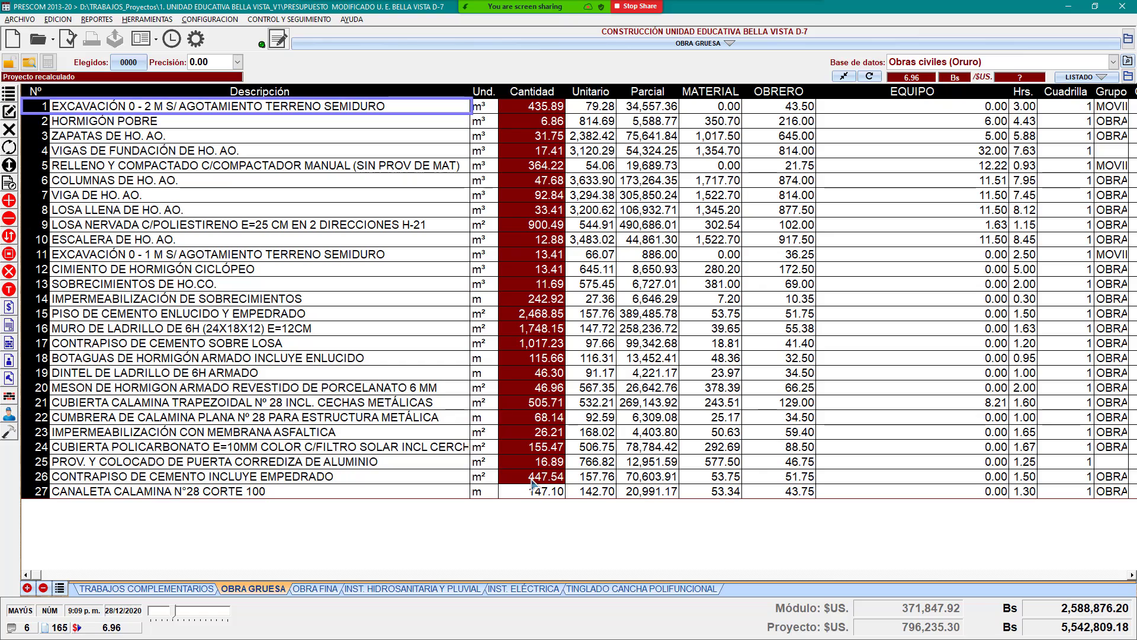
click(530, 489)
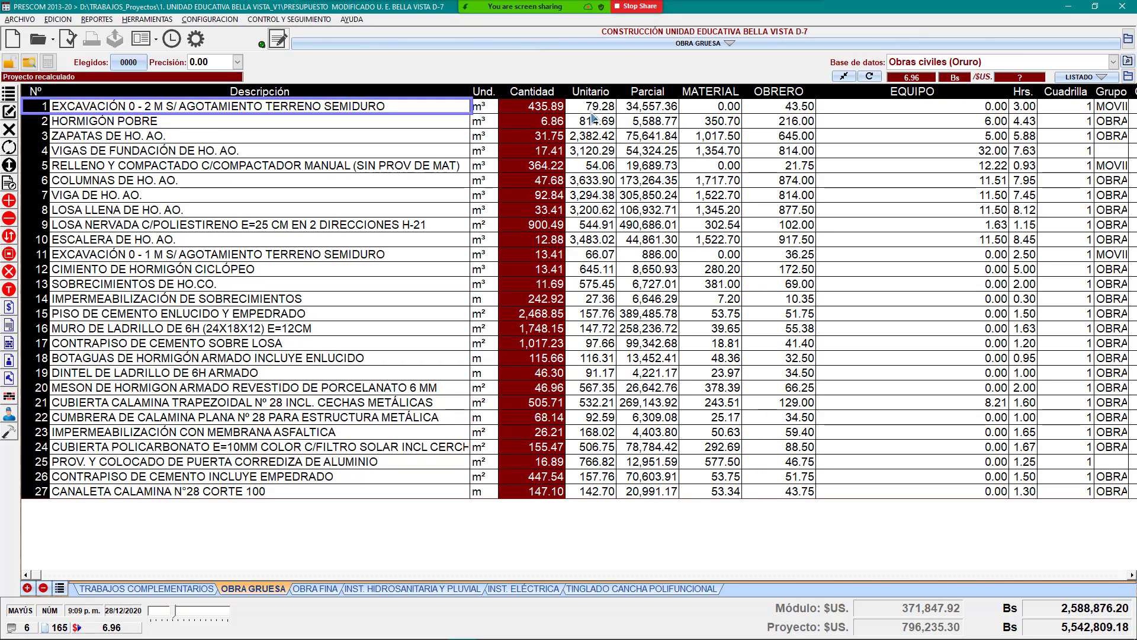
click(592, 9)
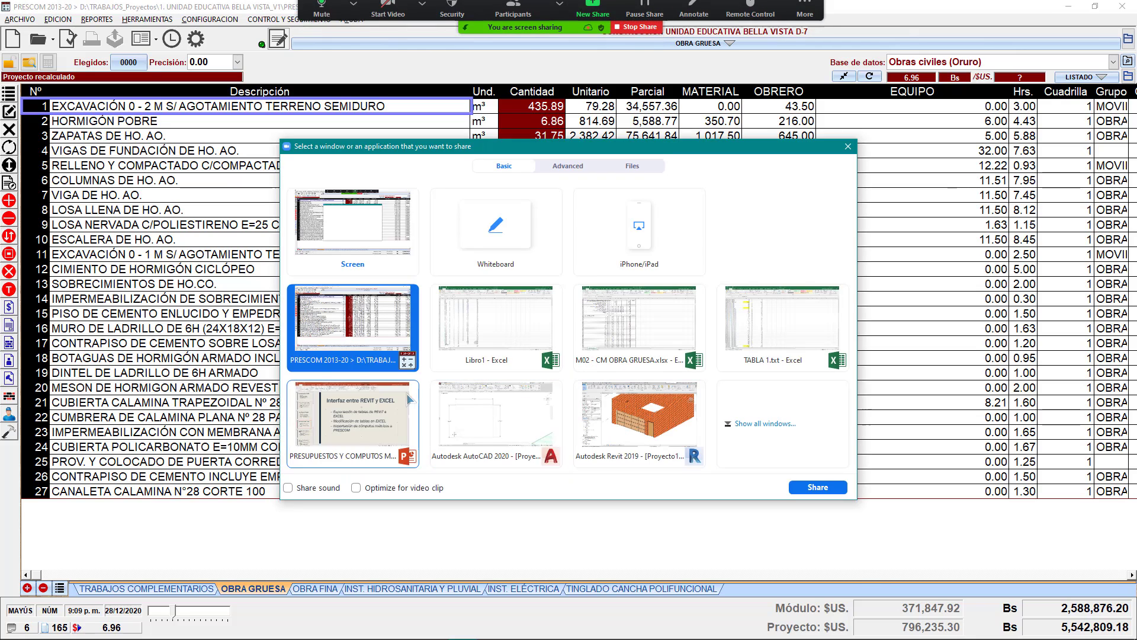
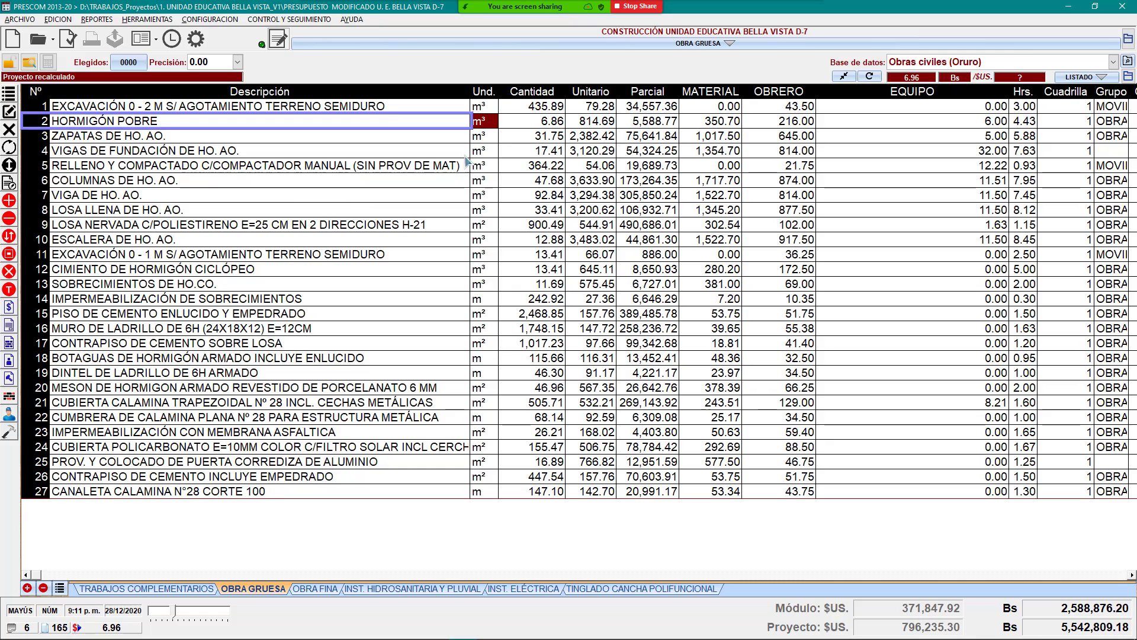
Step: Check the ZAPATAS DE HO. AO. unit price 2,382.42 and partial total 75,641.84
click(462, 140)
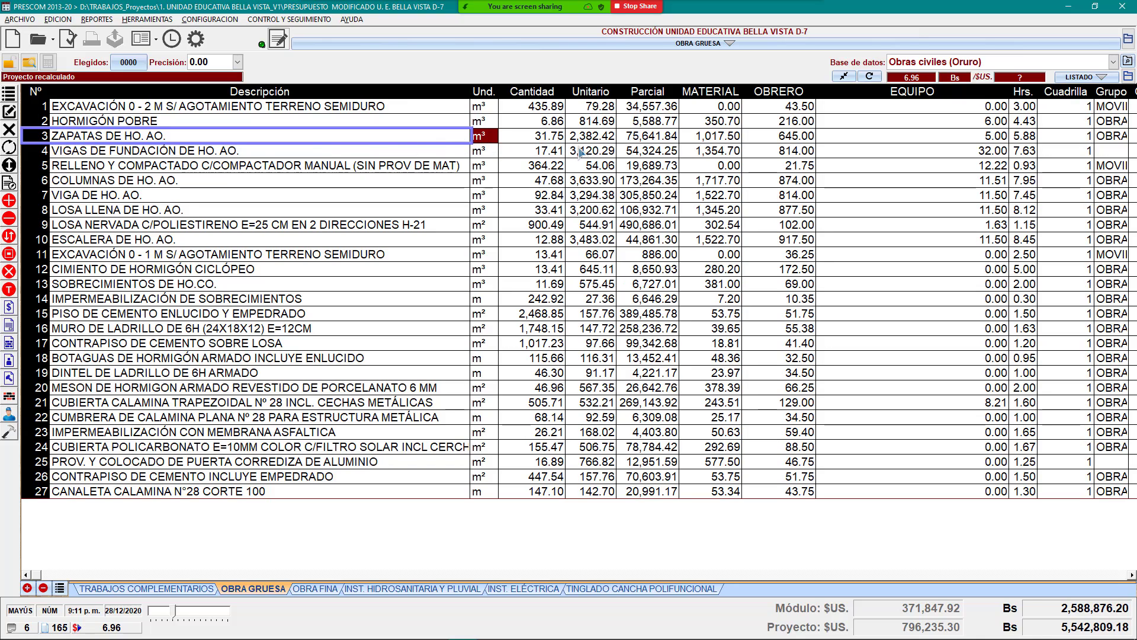
click(592, 140)
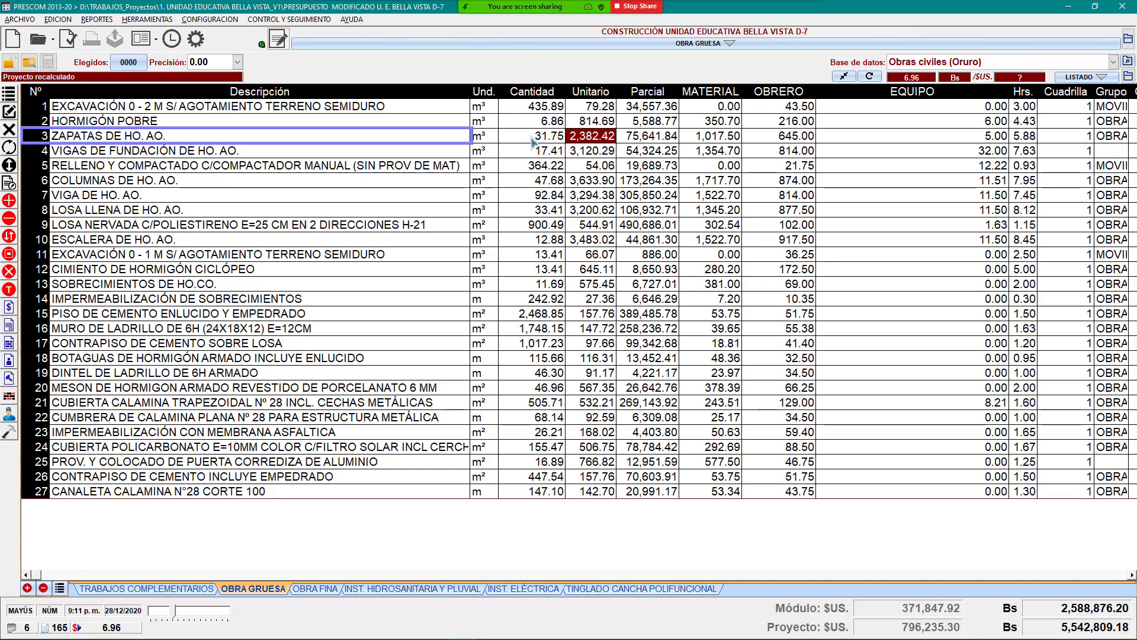
click(661, 141)
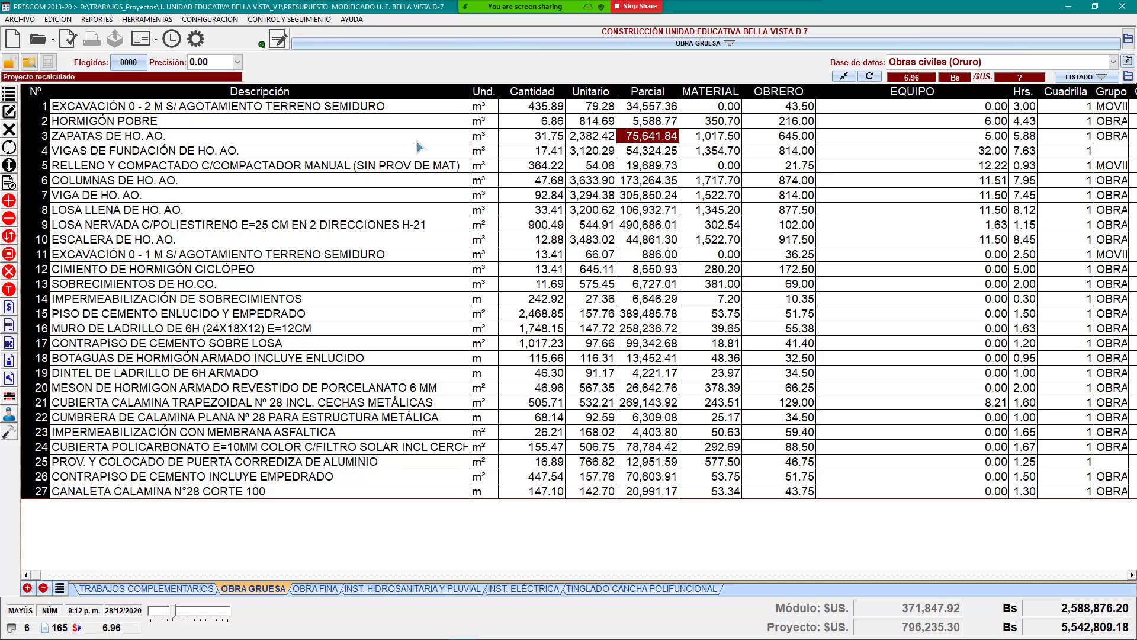
click(594, 137)
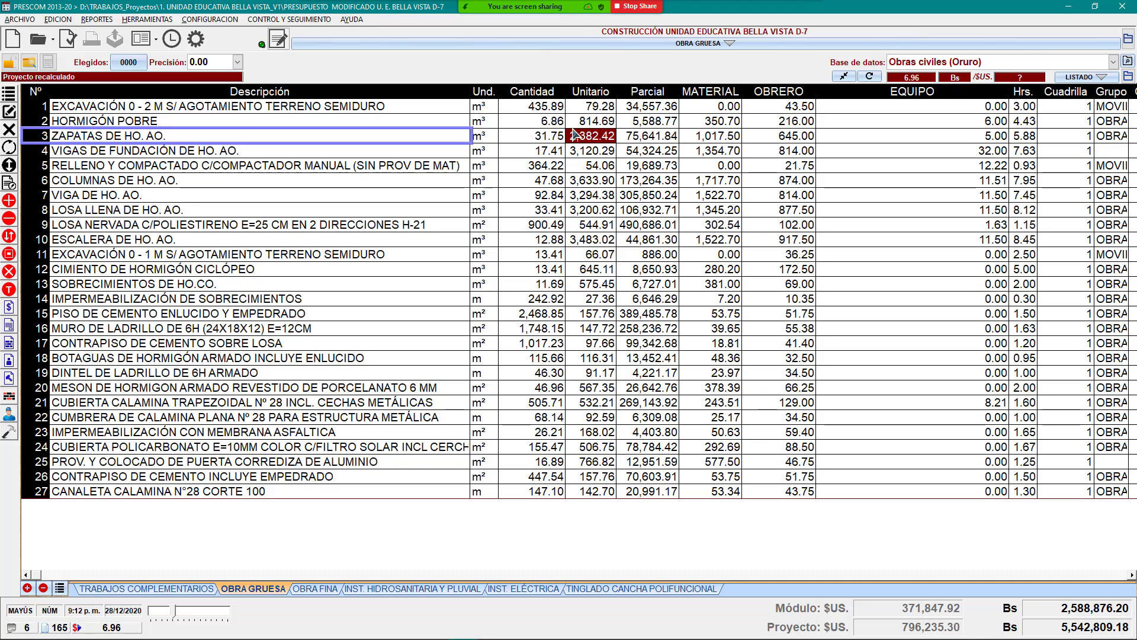
Step: Browse the Hormigón Pobre, excavation, Muro de Ladrillo, Viga, Impermeabilización and Losa Llena items
click(486, 116)
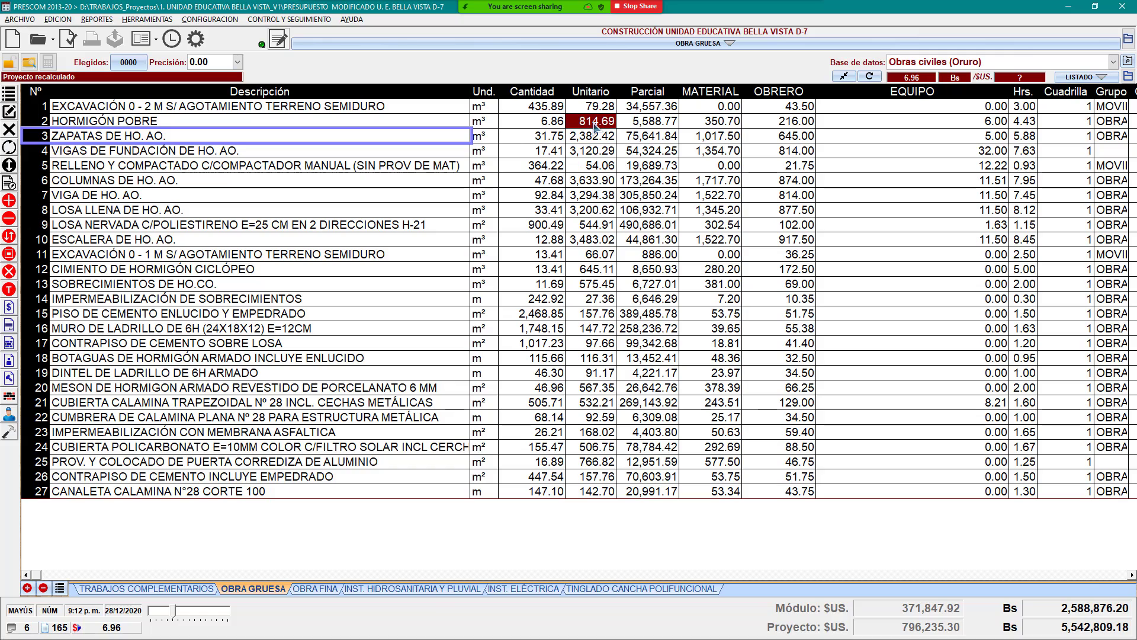
click(486, 110)
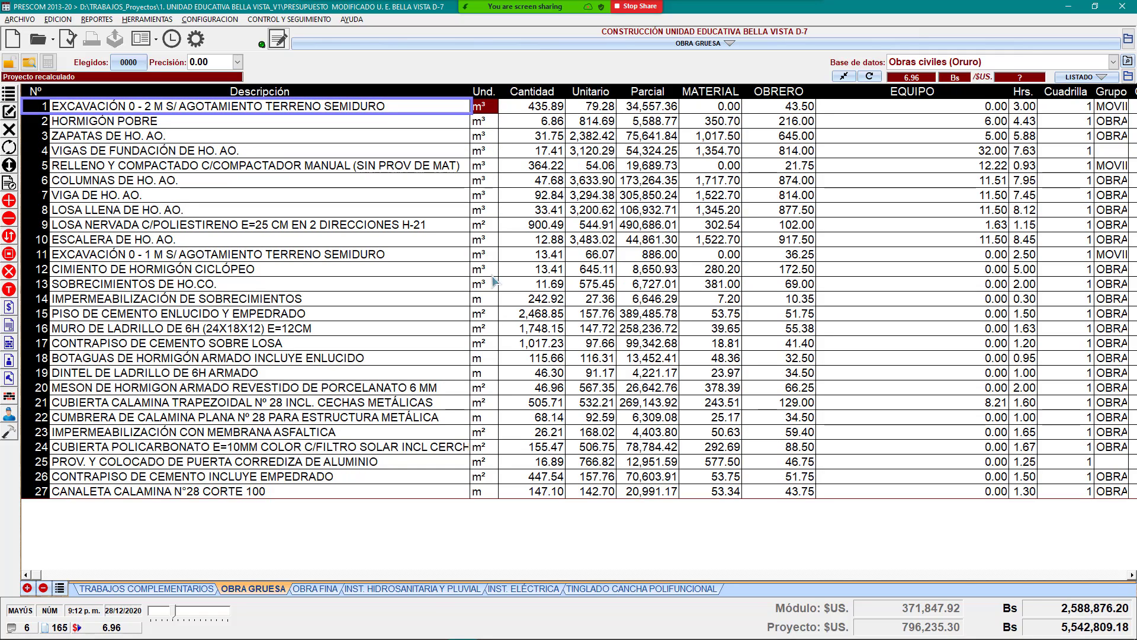
click(494, 330)
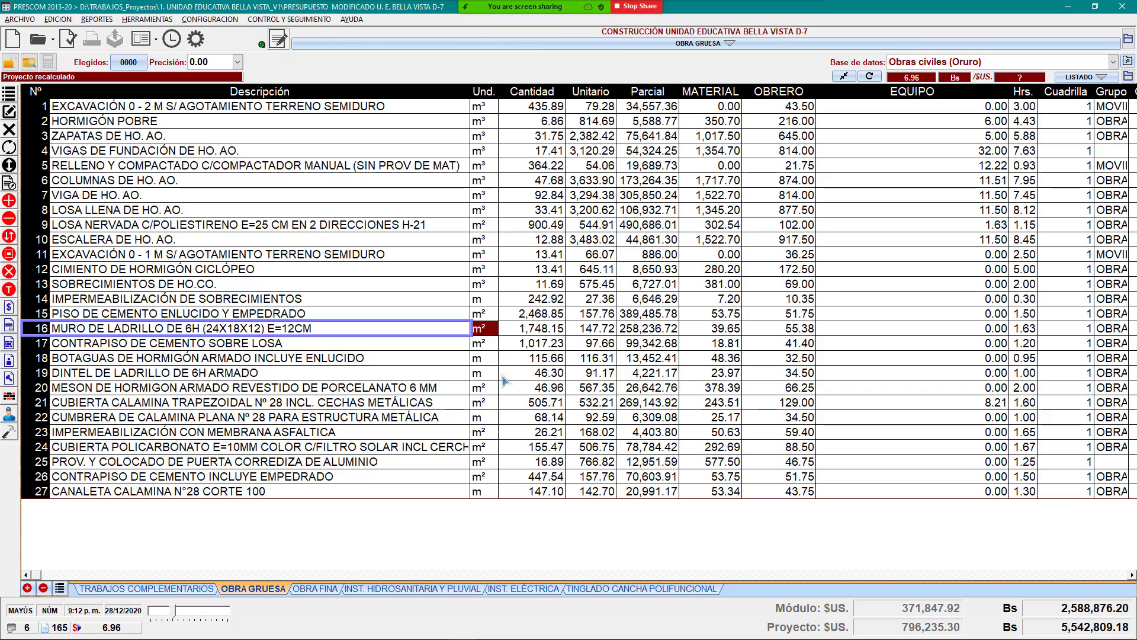
click(486, 418)
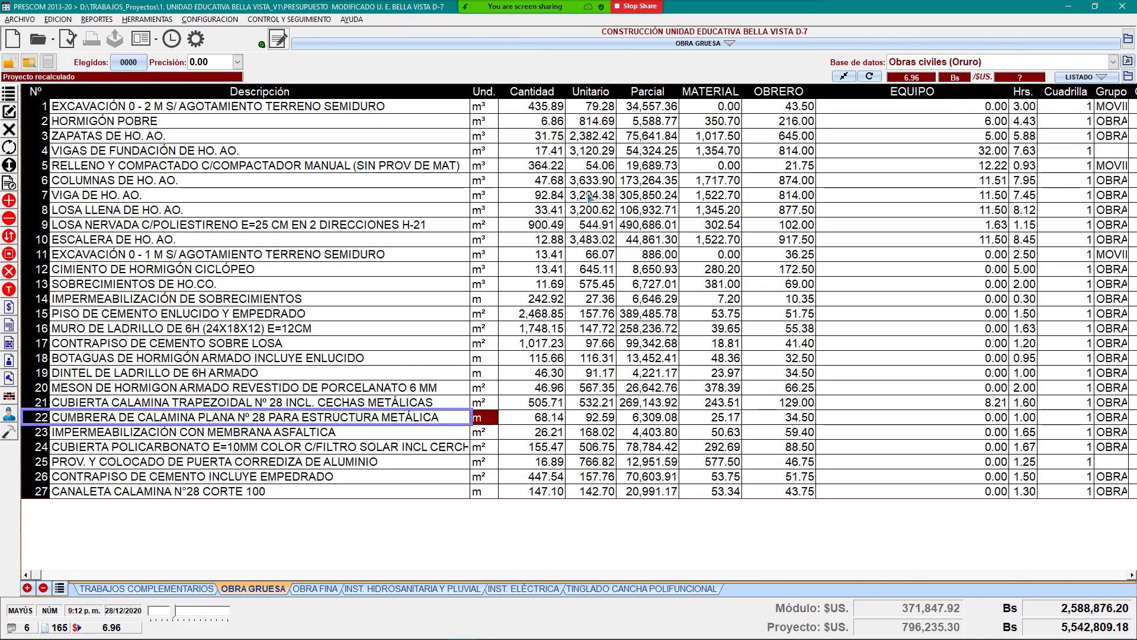
click(591, 196)
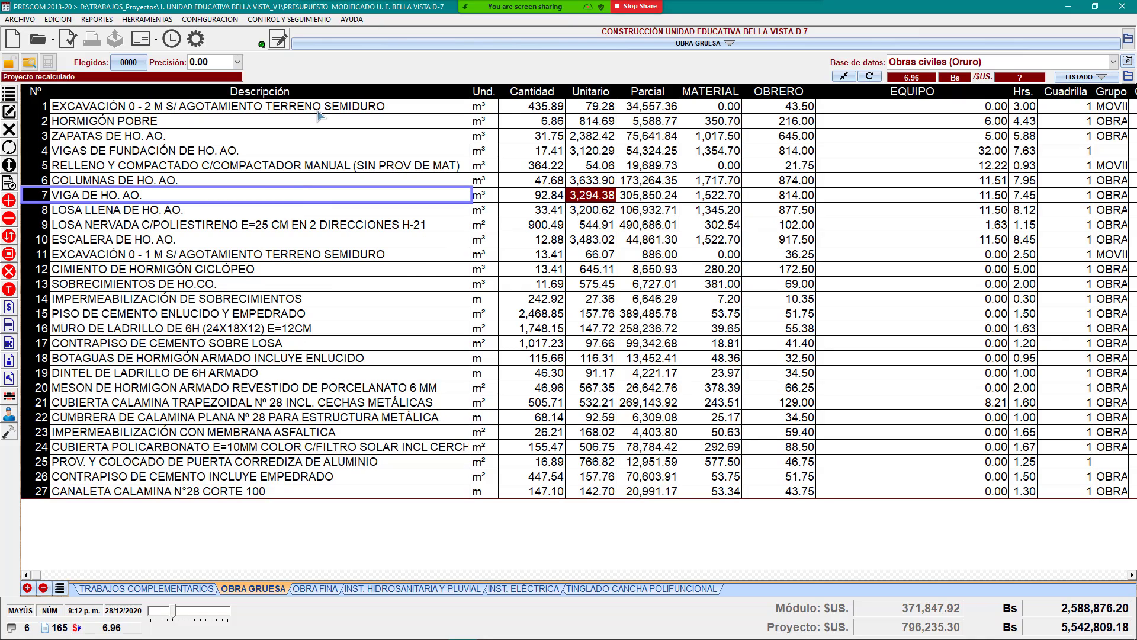
click(303, 125)
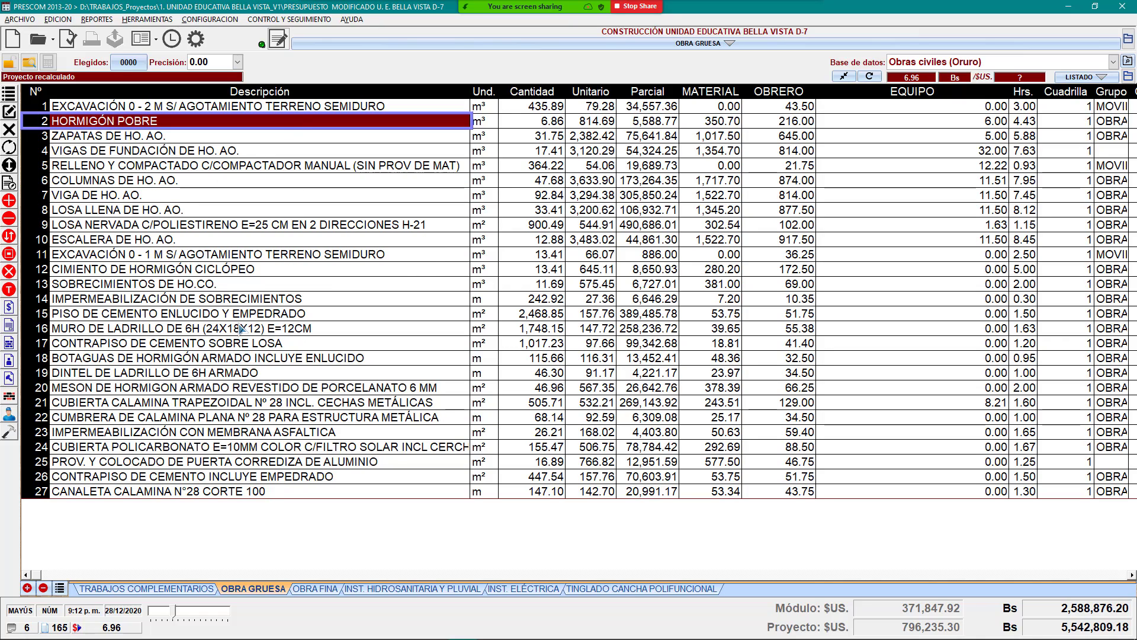
click(316, 299)
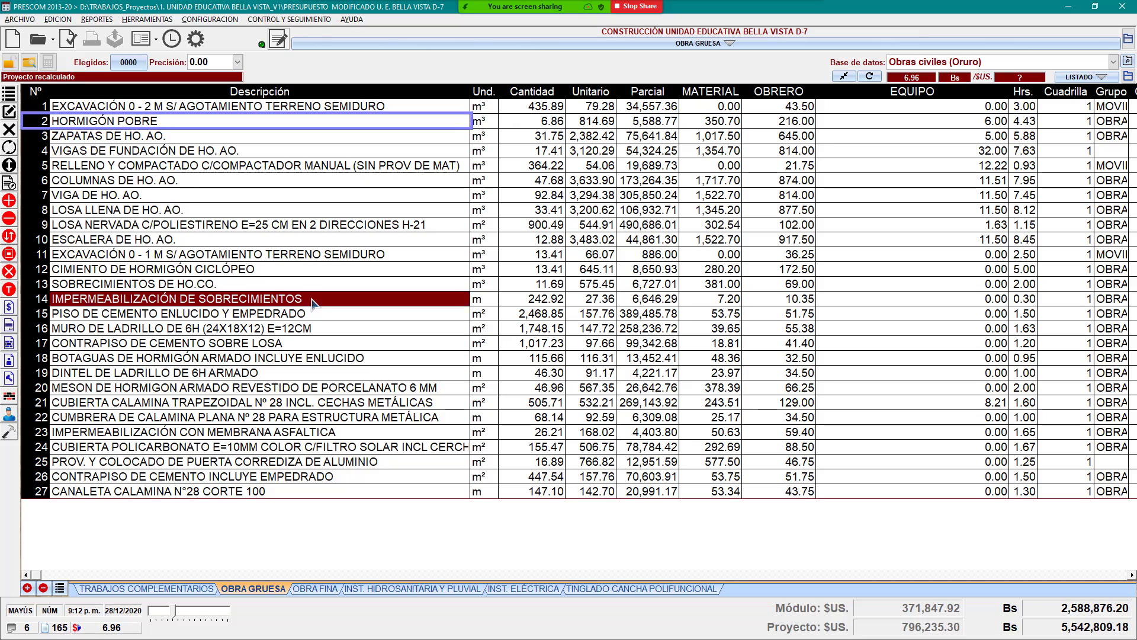
click(369, 209)
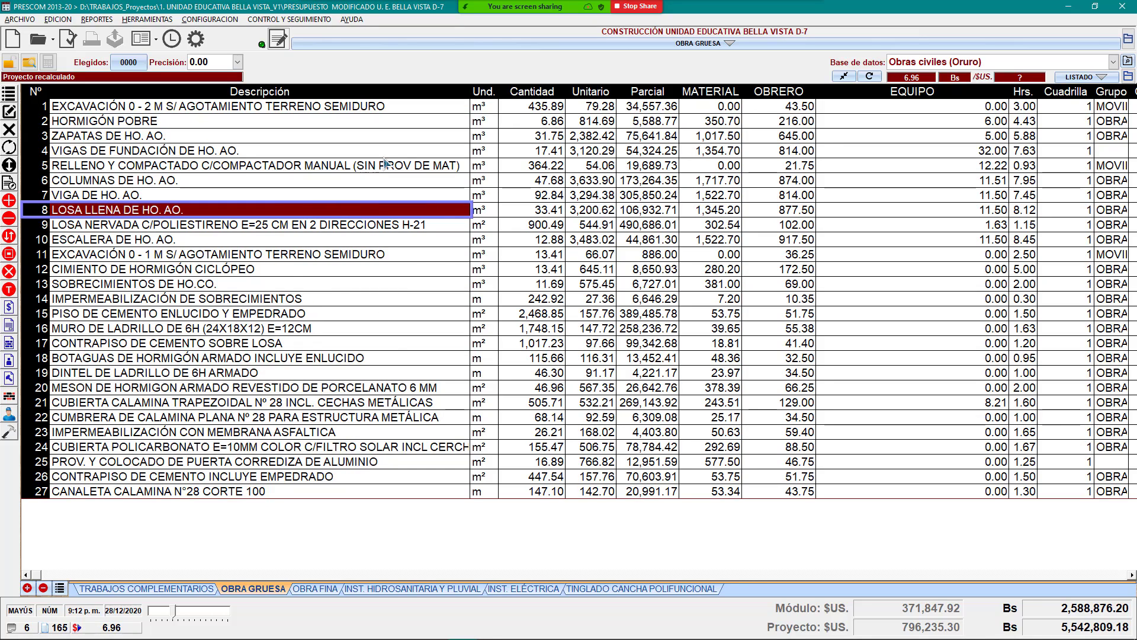
click(410, 127)
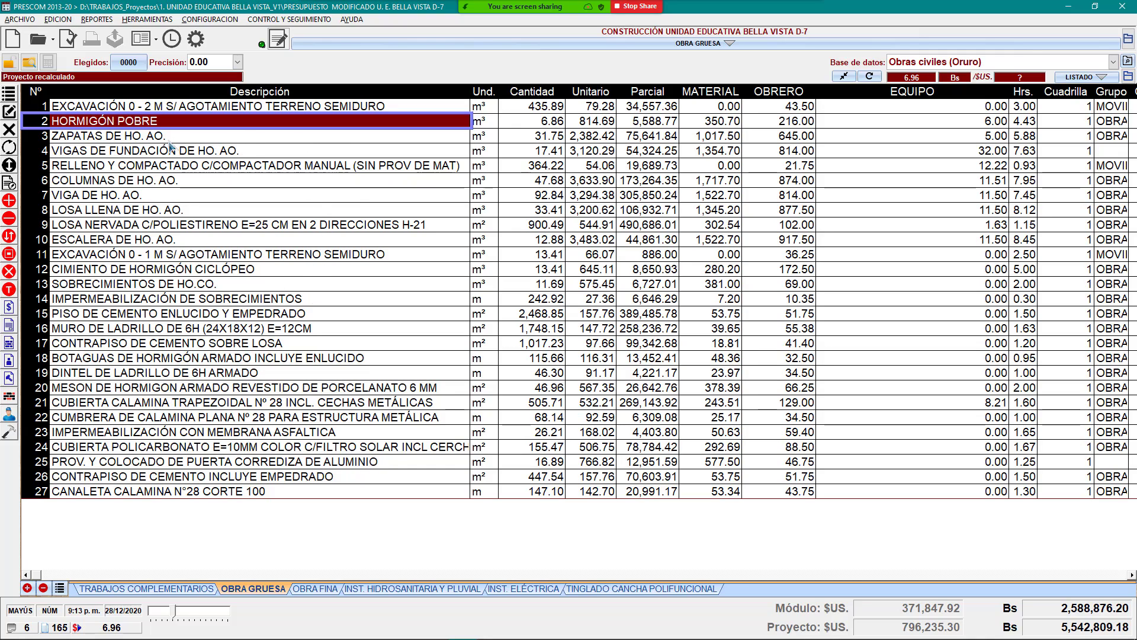
click(149, 138)
click(148, 123)
click(149, 108)
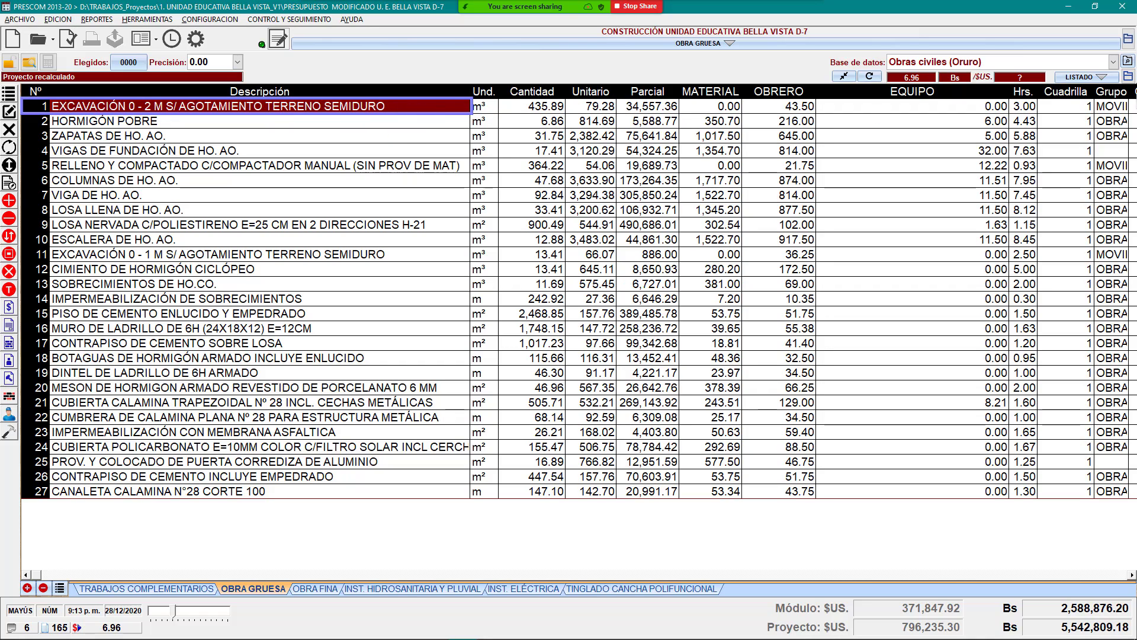
Step: Keep Obras civiles (Oruro) as the price database and compare the excavation, Hormigón Pobre and Zapatas items
click(1114, 62)
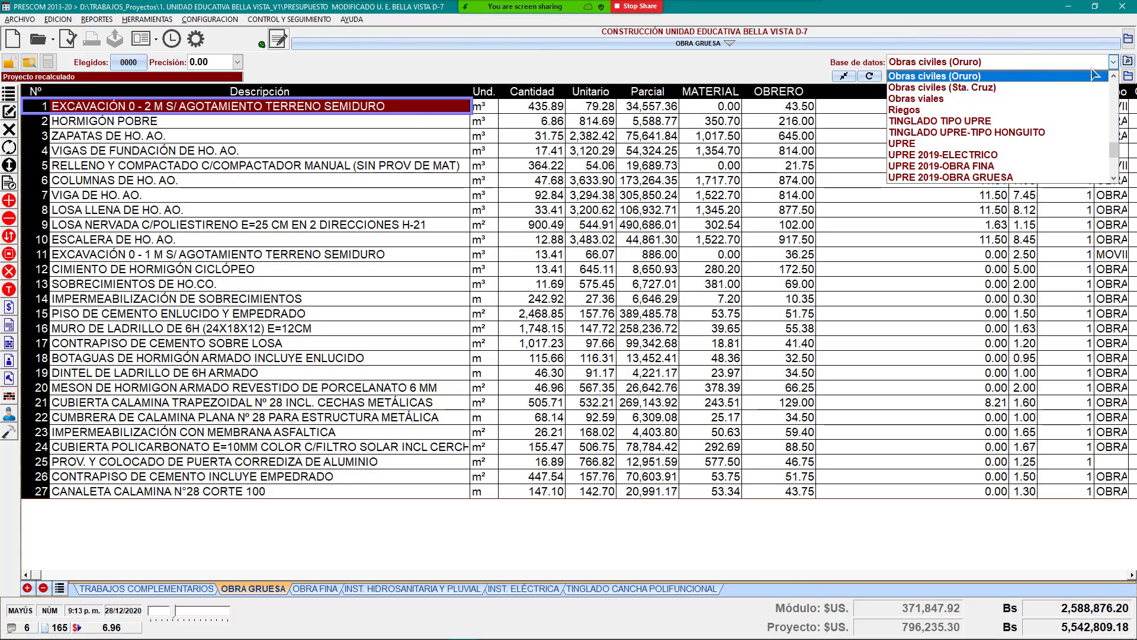
click(1115, 62)
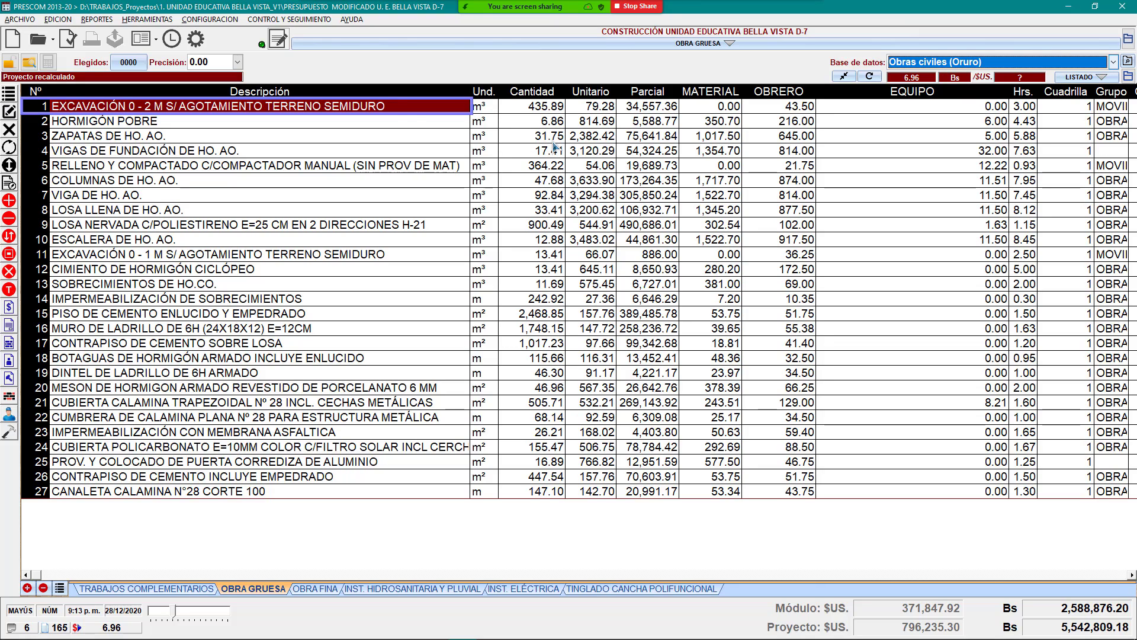
click(435, 125)
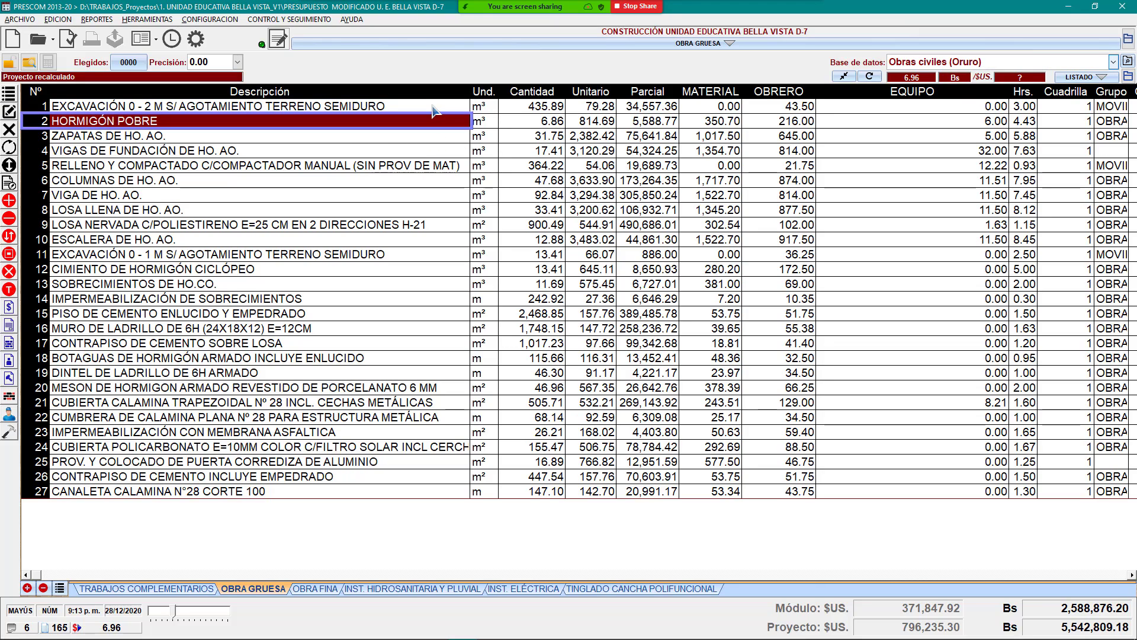
click(434, 110)
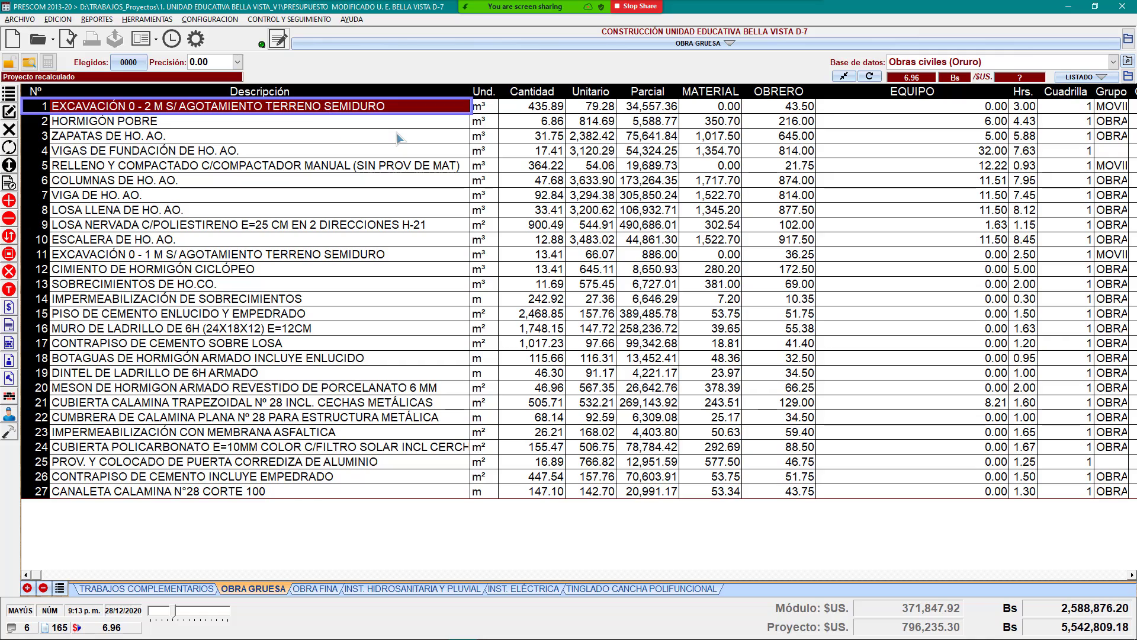
click(433, 122)
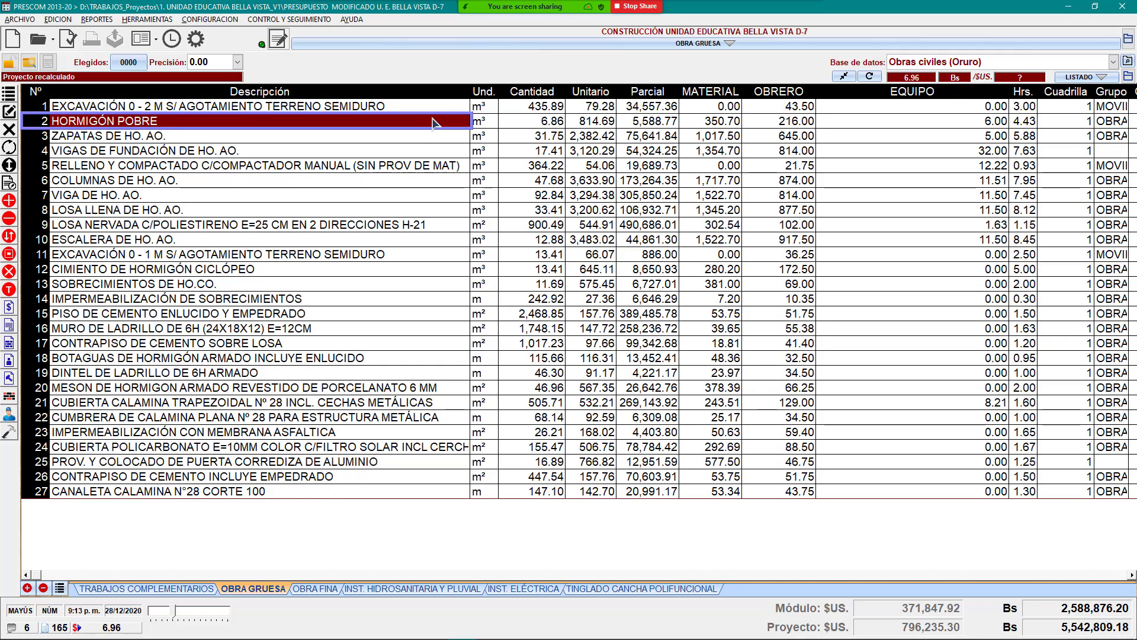
click(427, 109)
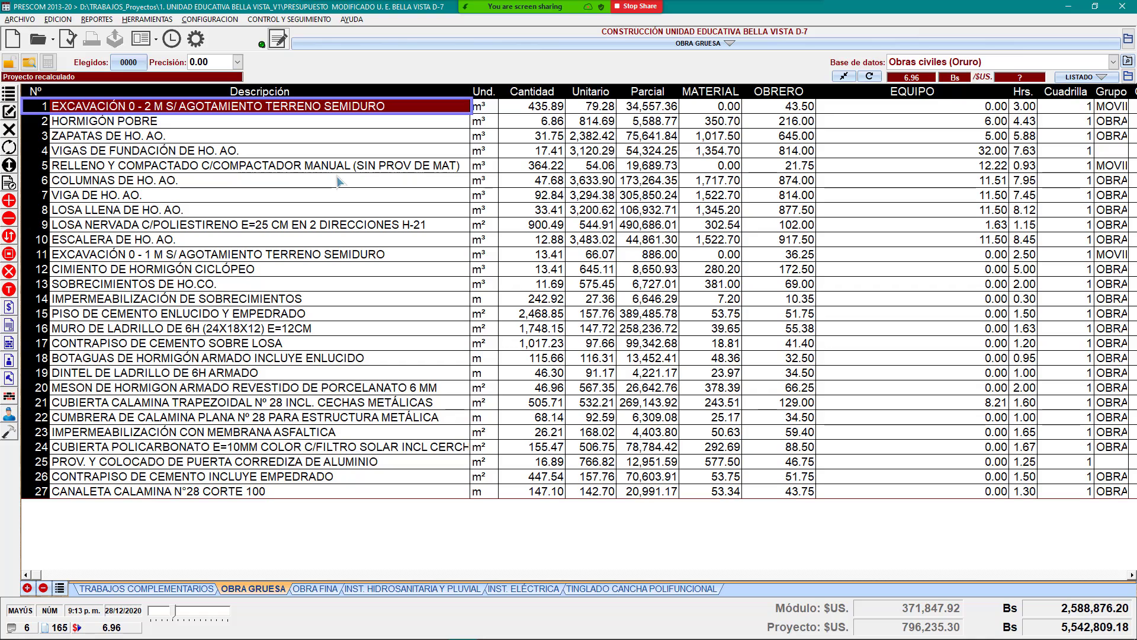
click(401, 125)
click(345, 138)
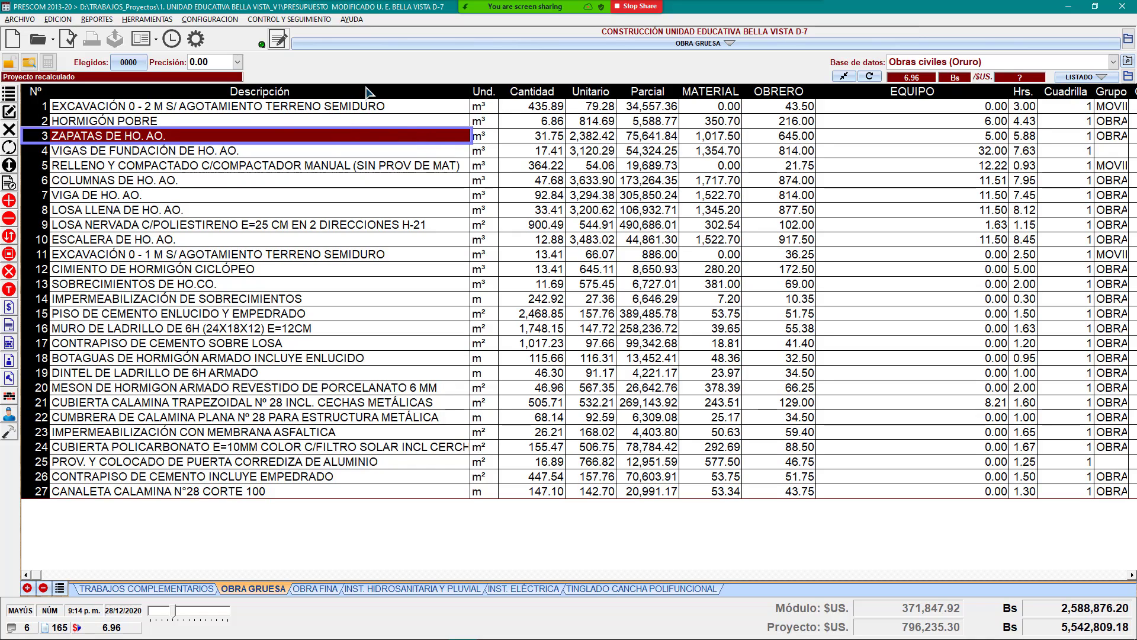
click(334, 109)
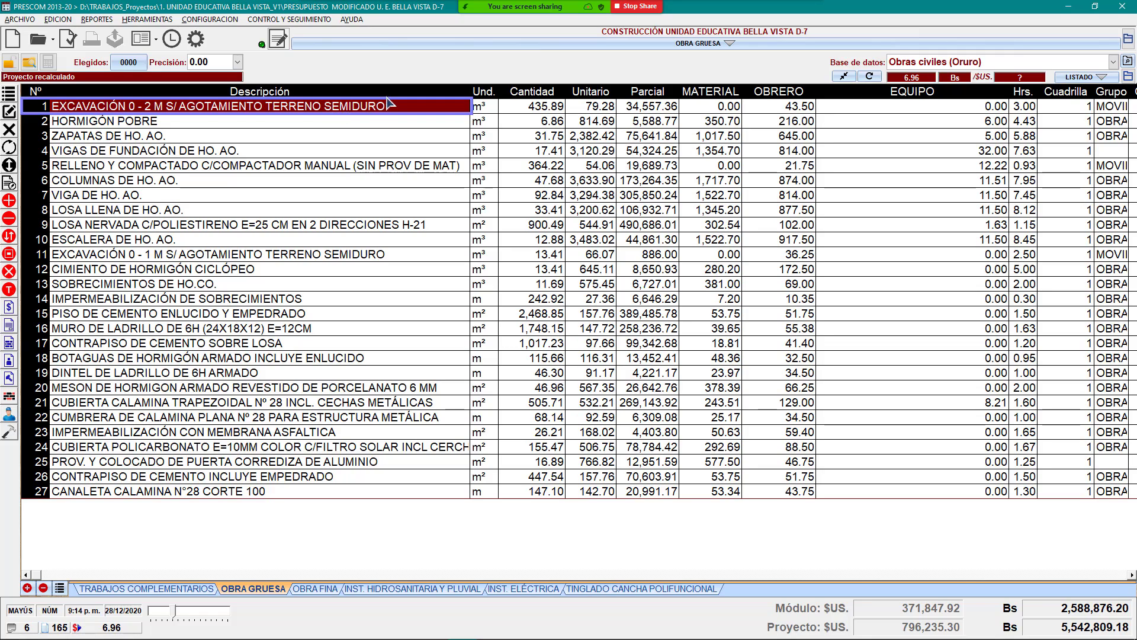
Step: Open the excavation item's cost breakdown and look through its Material, Obrero and Equipo sections
double_click(331, 112)
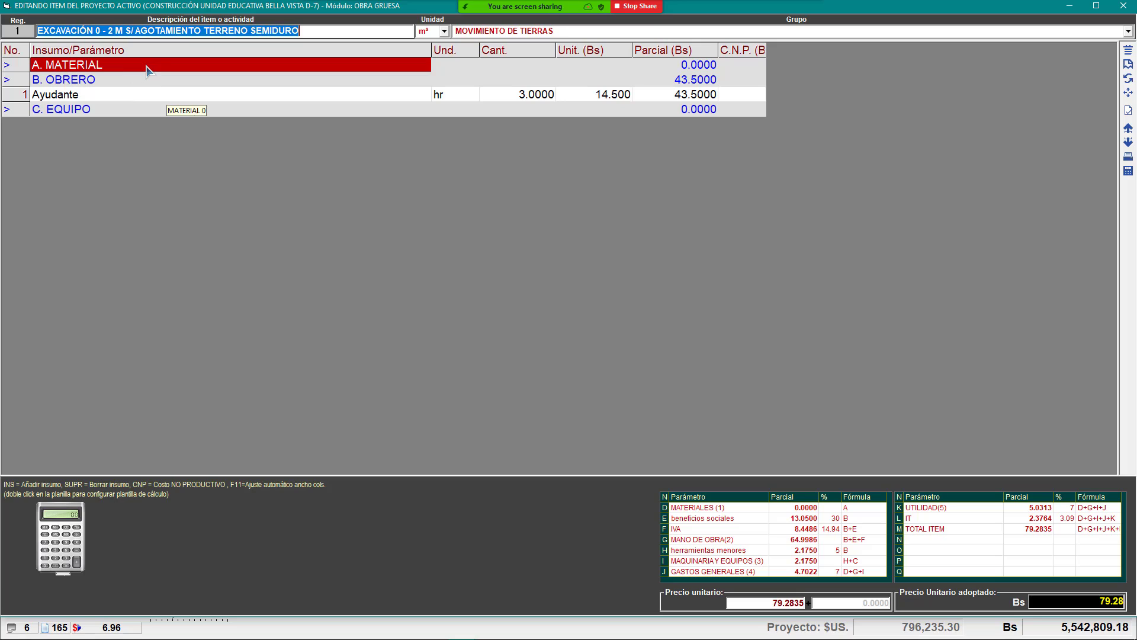
click(100, 81)
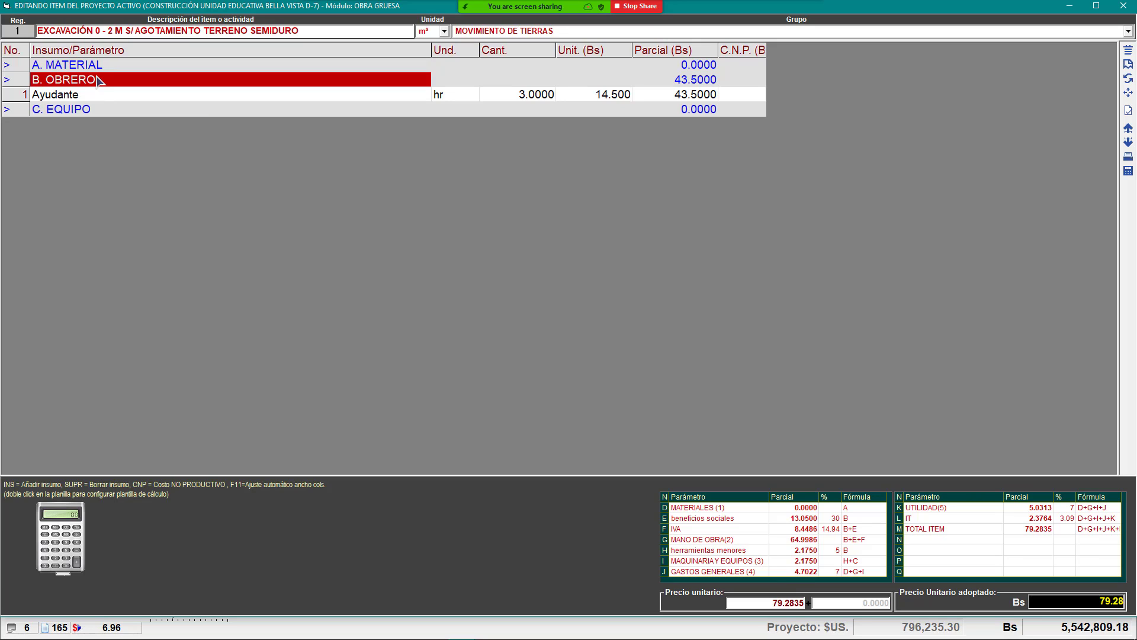
click(133, 111)
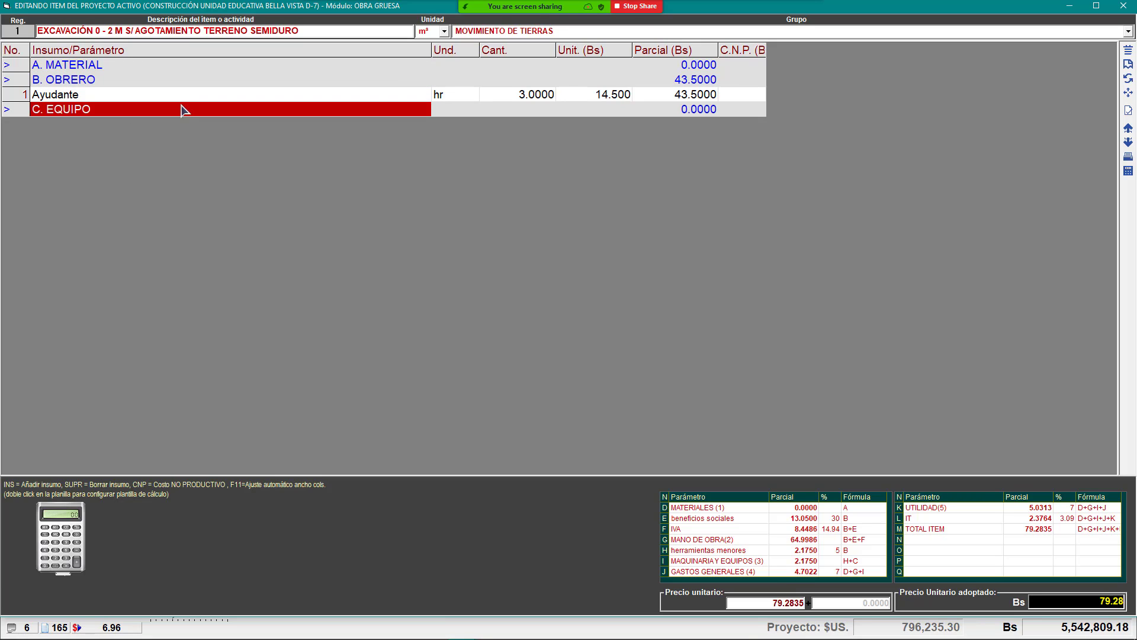
click(103, 69)
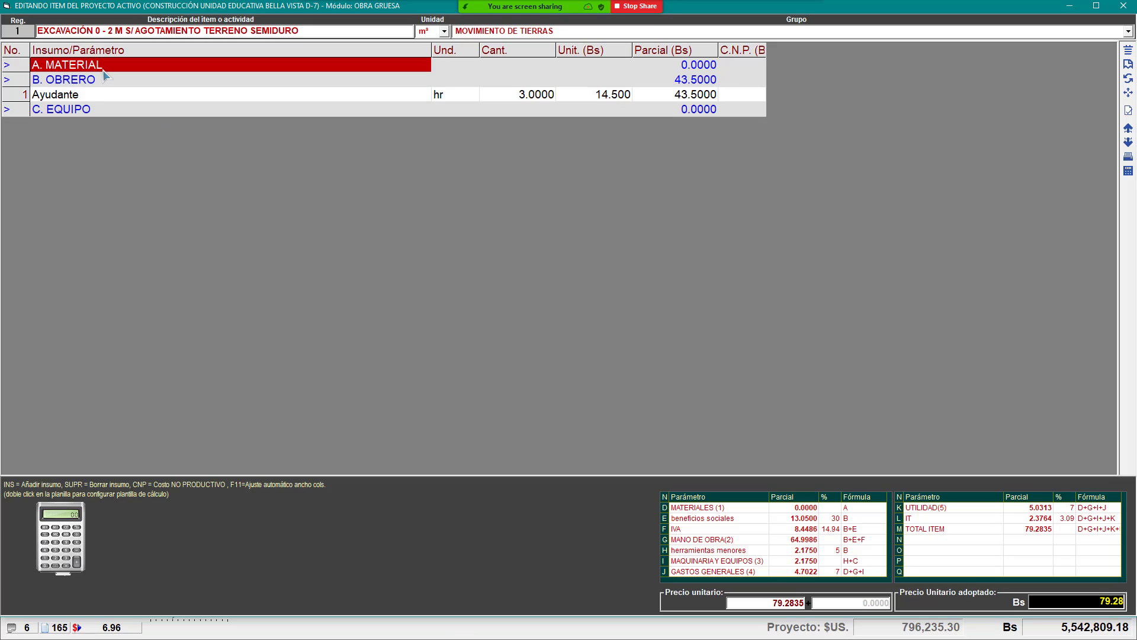
click(91, 84)
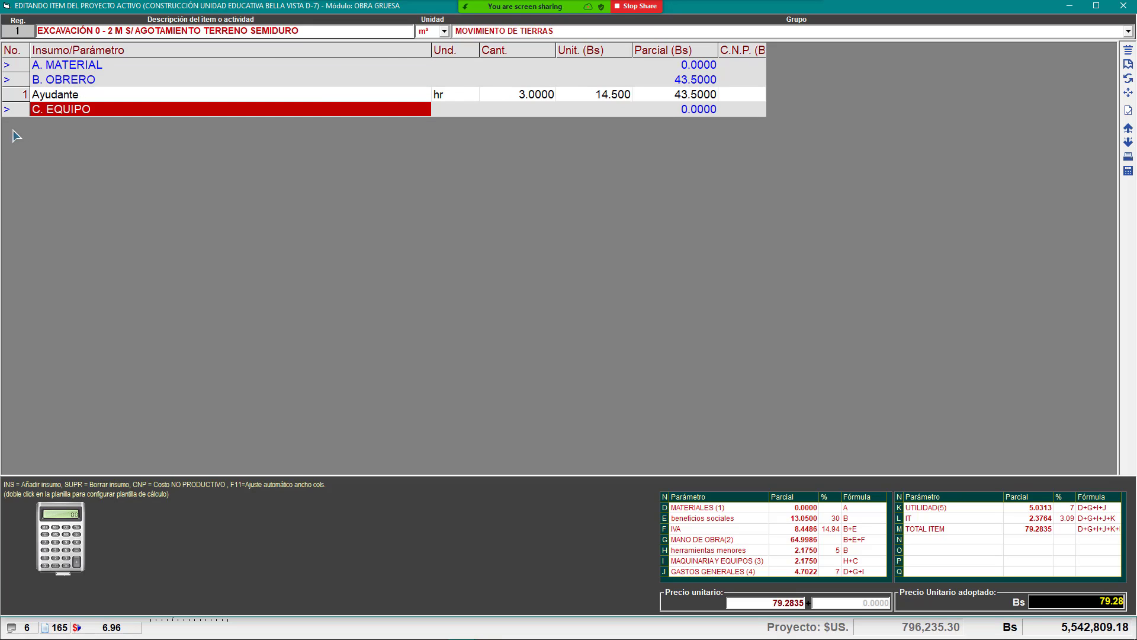
click(116, 63)
click(106, 76)
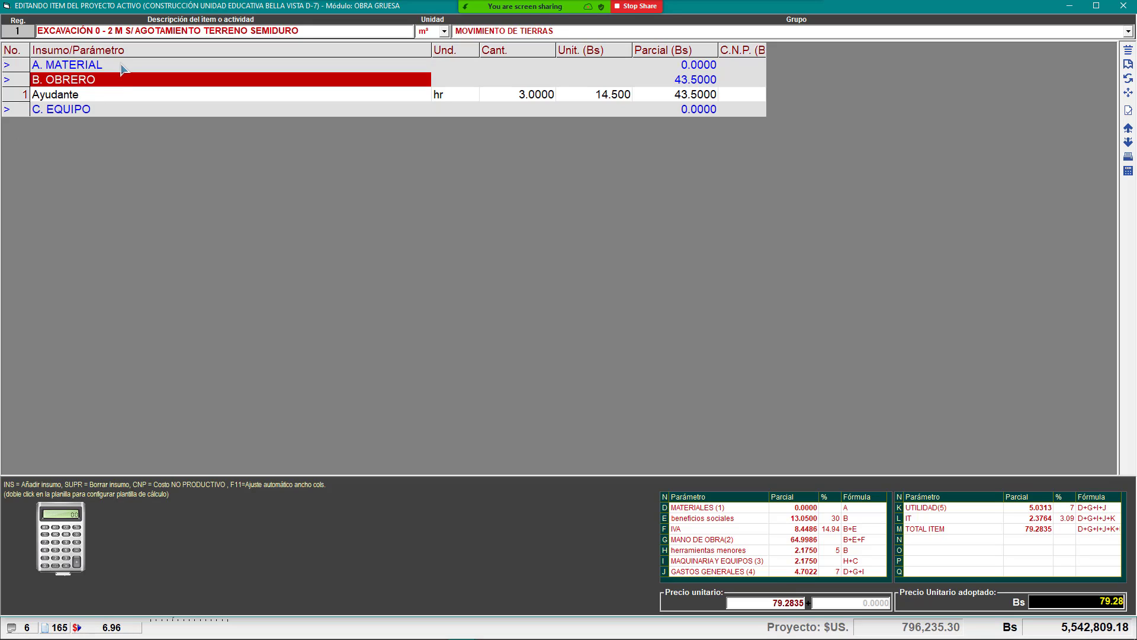
click(117, 66)
click(107, 80)
click(101, 112)
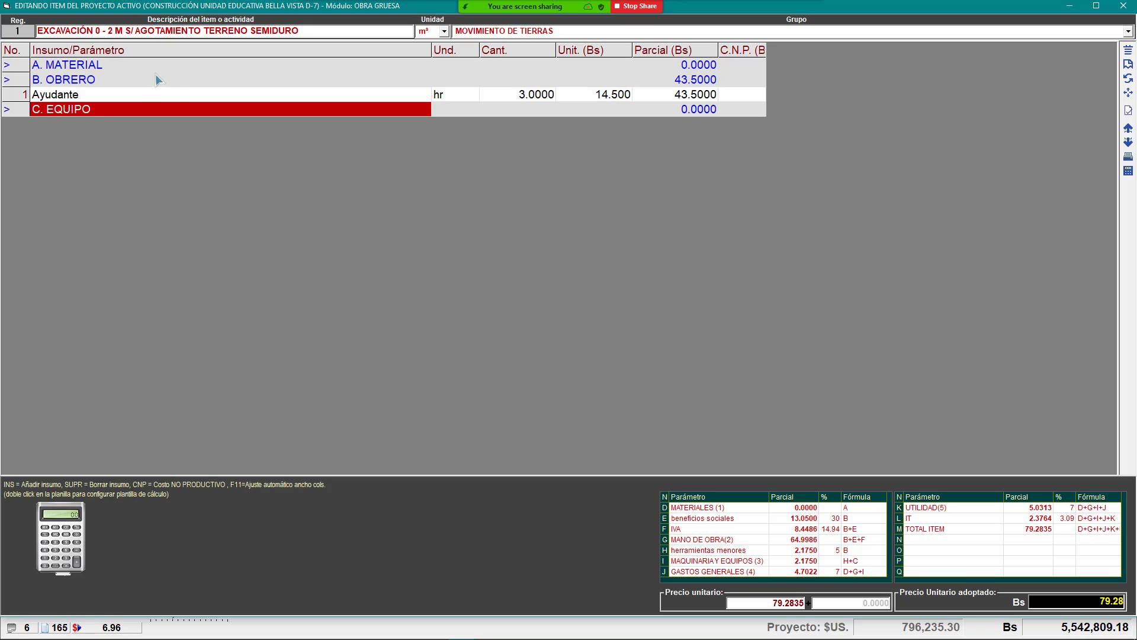
click(103, 67)
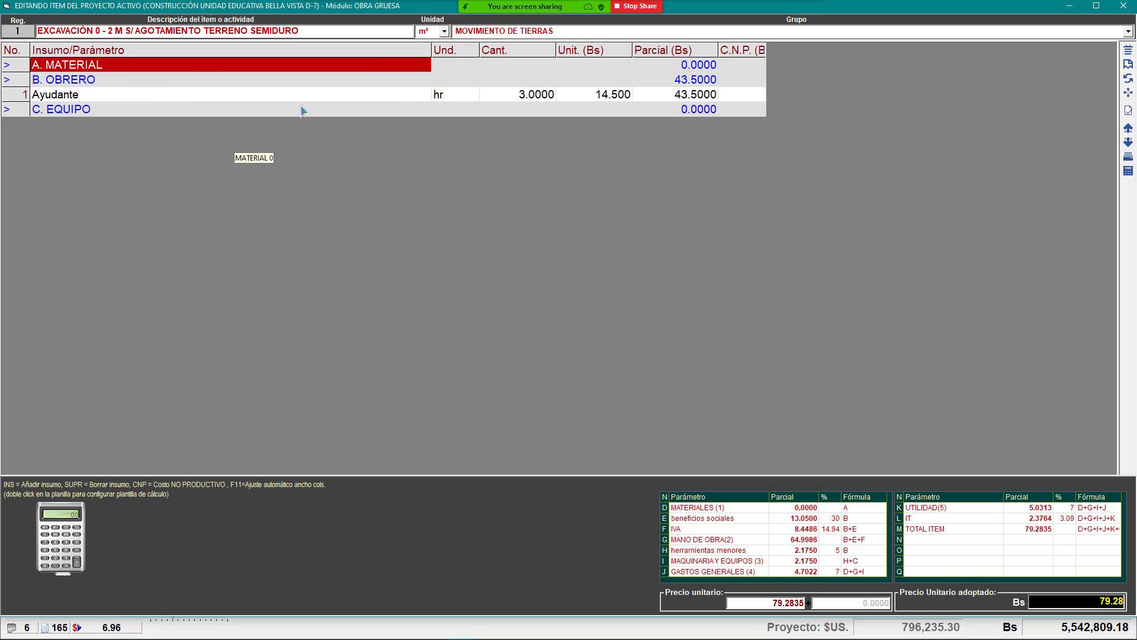
click(166, 83)
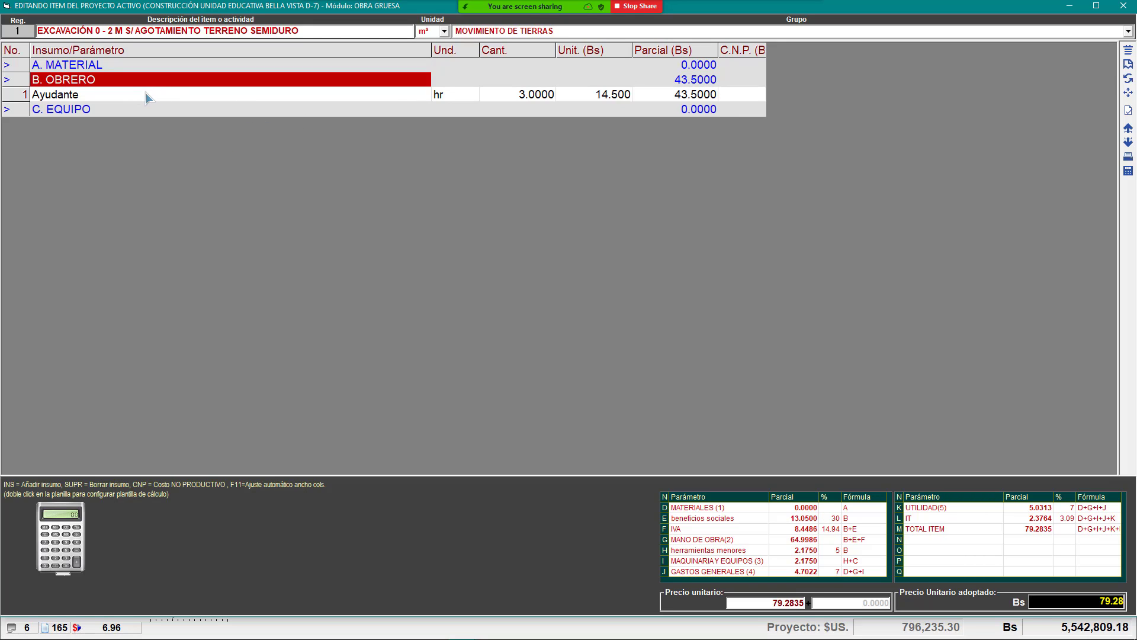
click(144, 112)
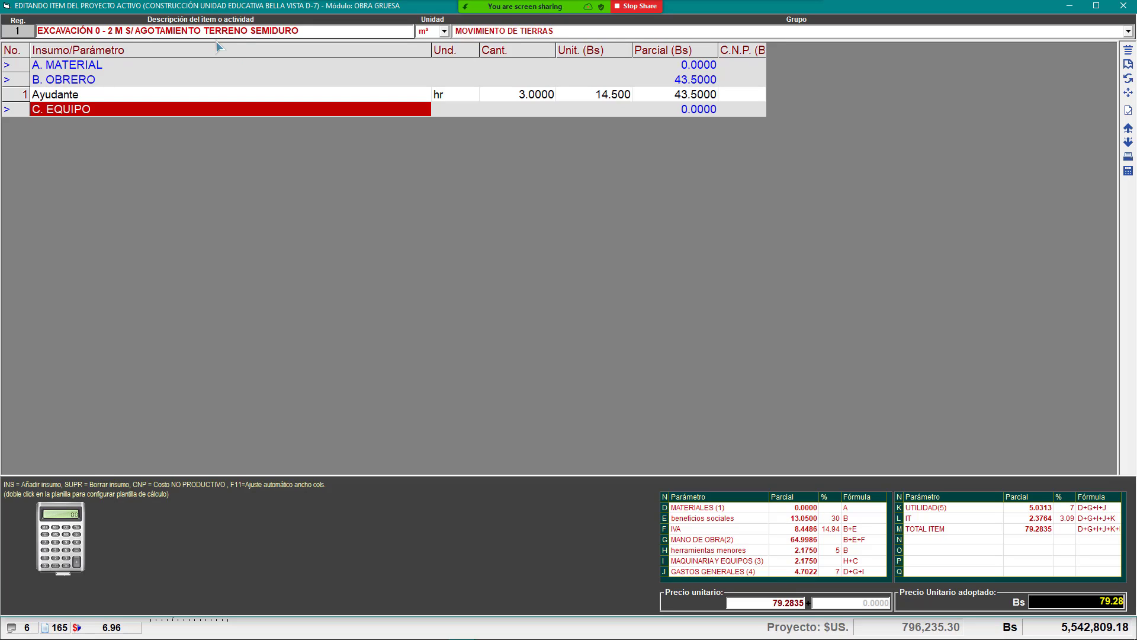
Step: Review the Ayudante labour line and its 3.0000 quantity, then bring up Paint
click(182, 95)
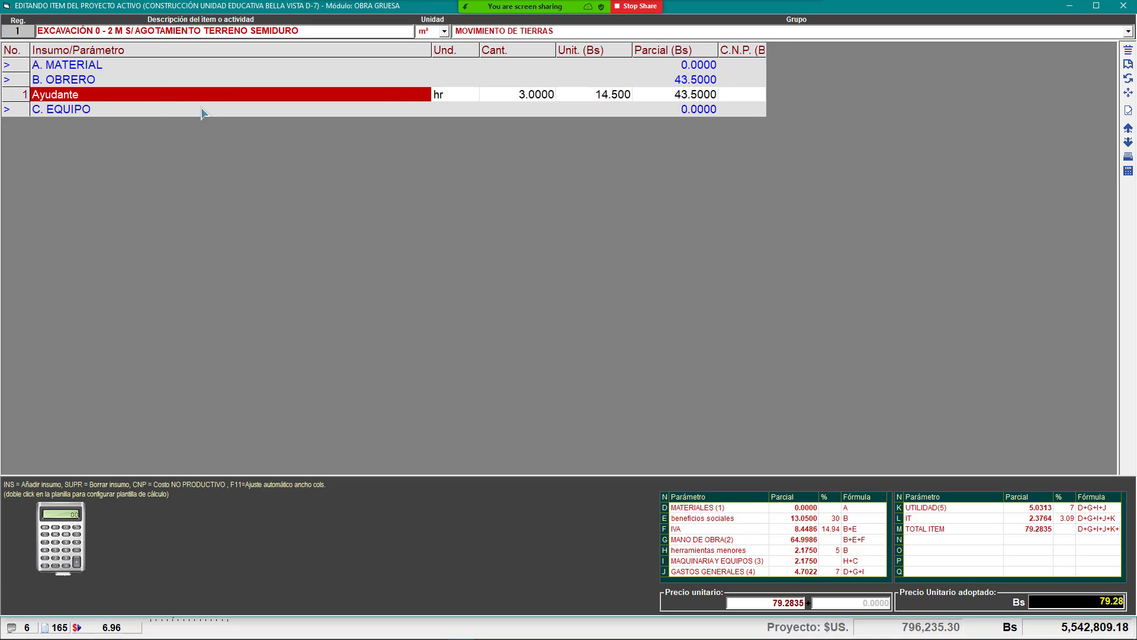
click(144, 66)
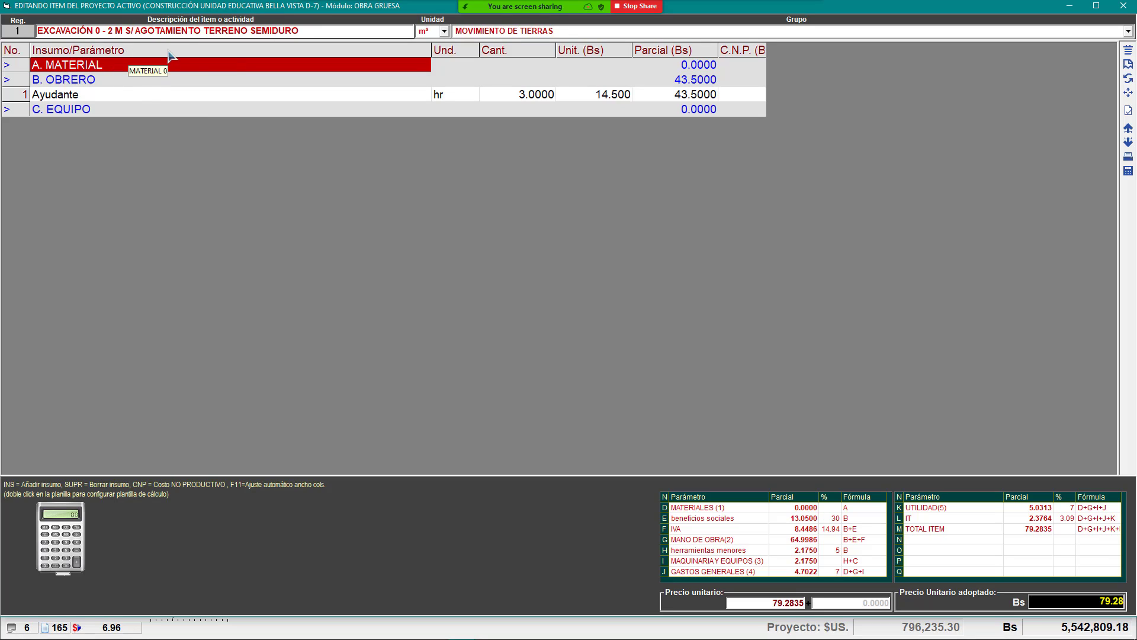
click(119, 82)
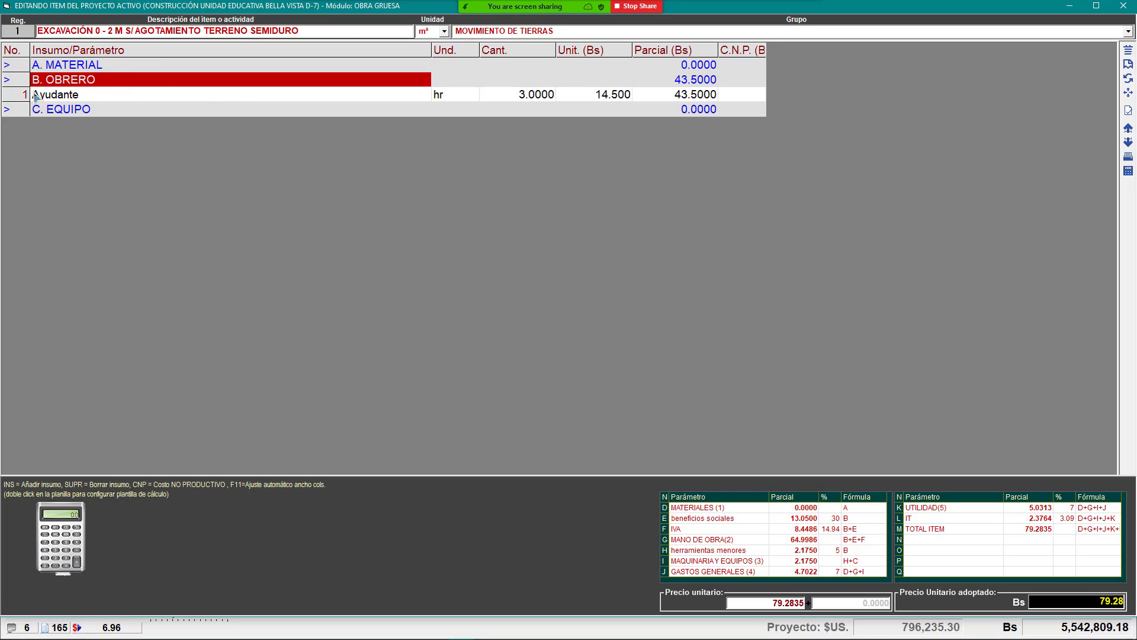
click(118, 93)
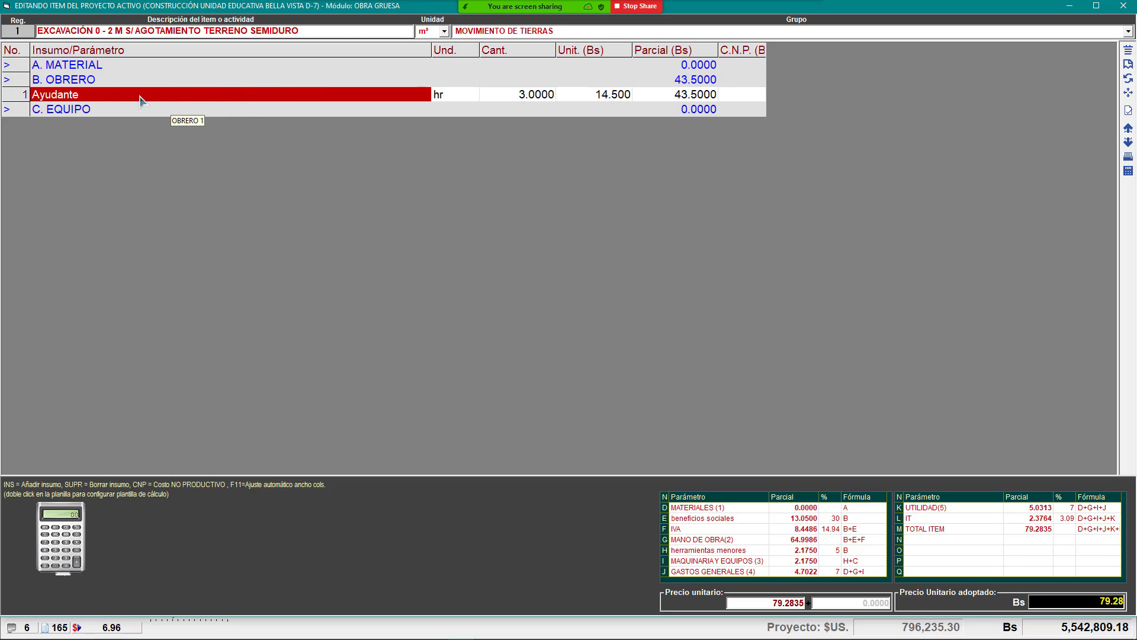
click(102, 112)
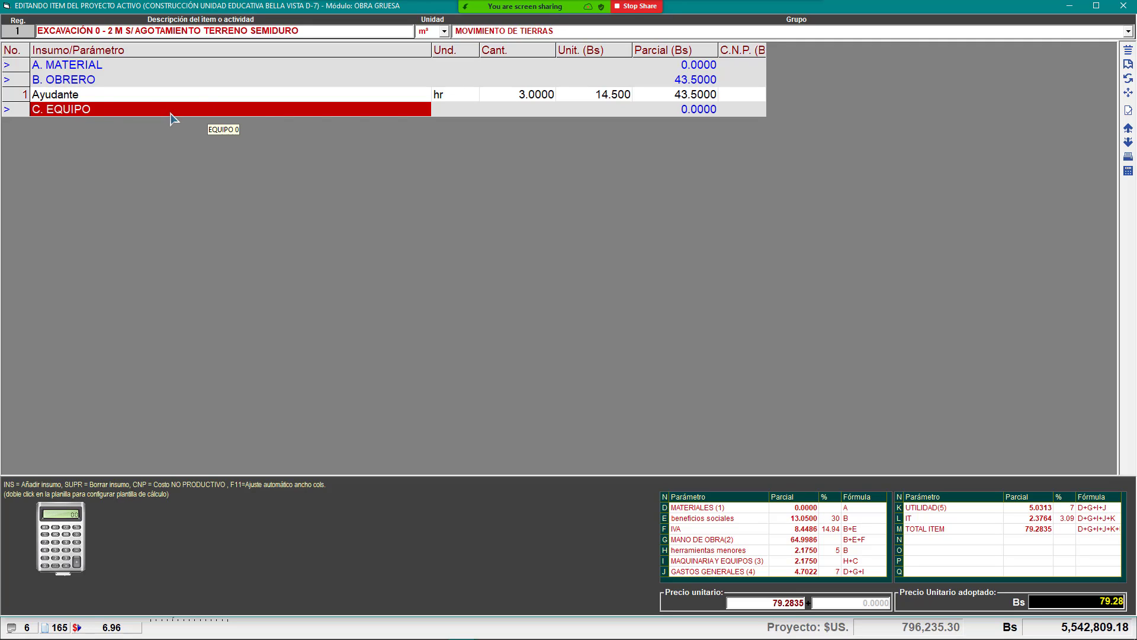
click(184, 86)
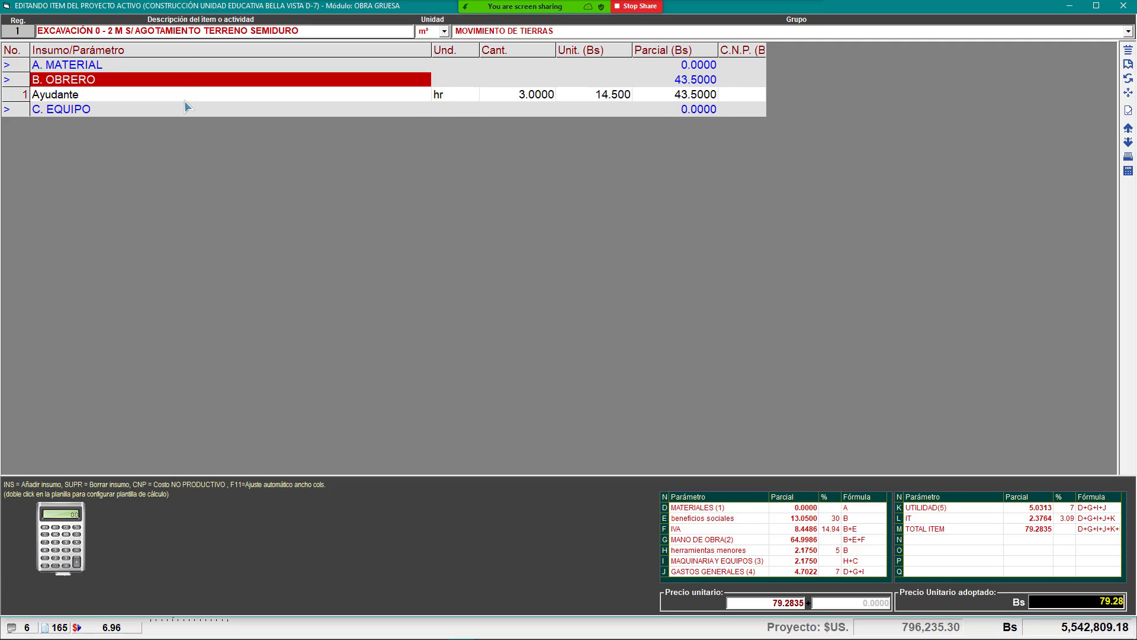
click(184, 98)
click(169, 110)
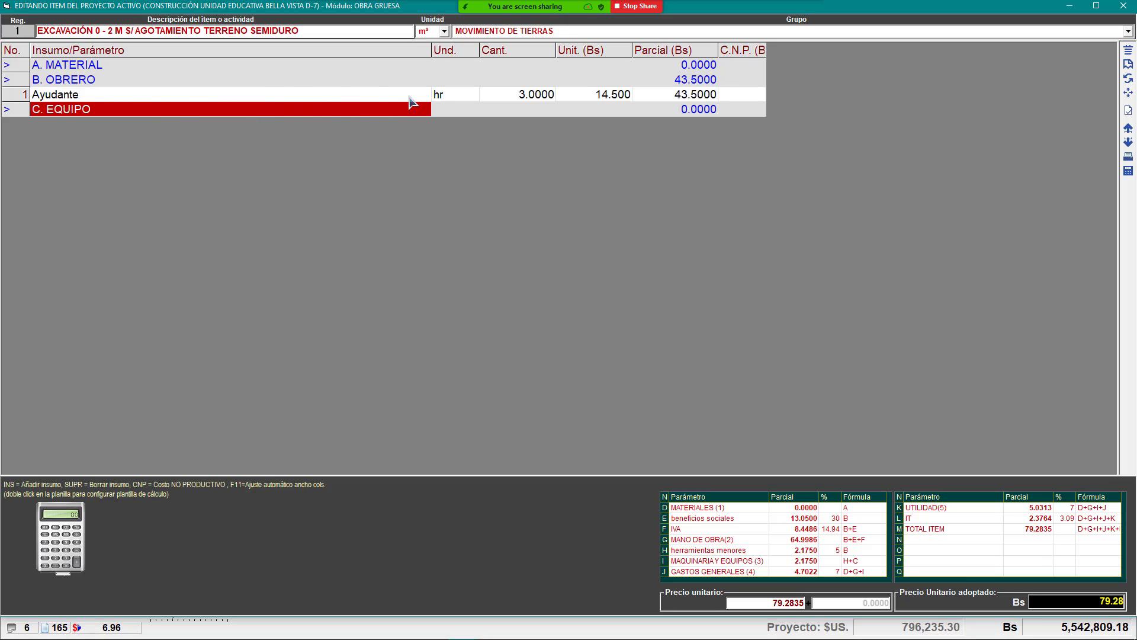
click(497, 94)
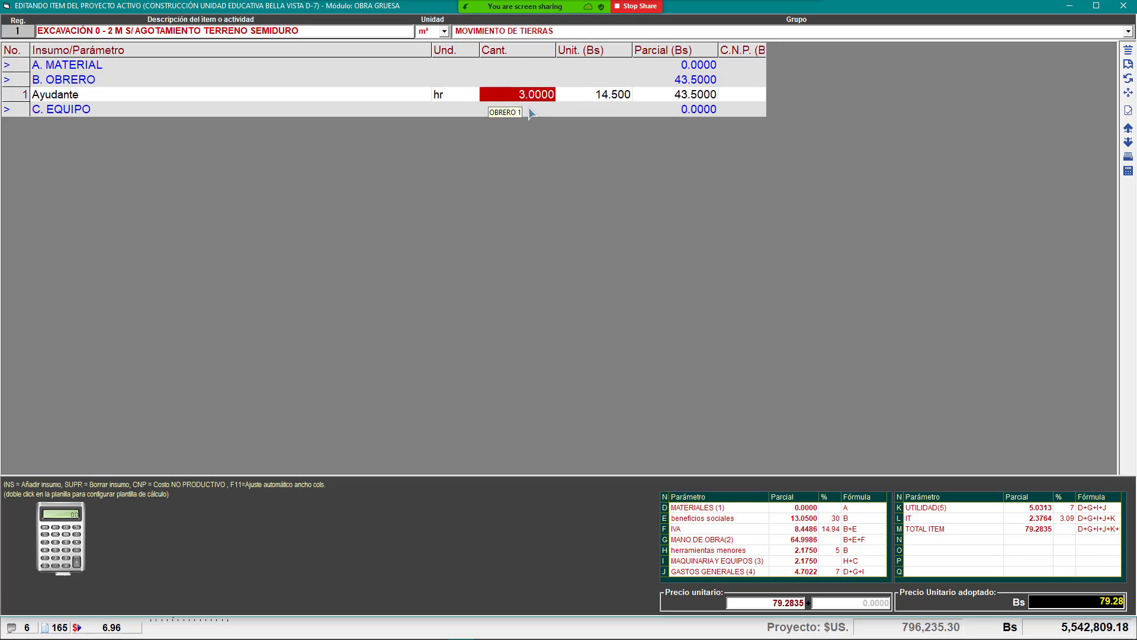
click(330, 98)
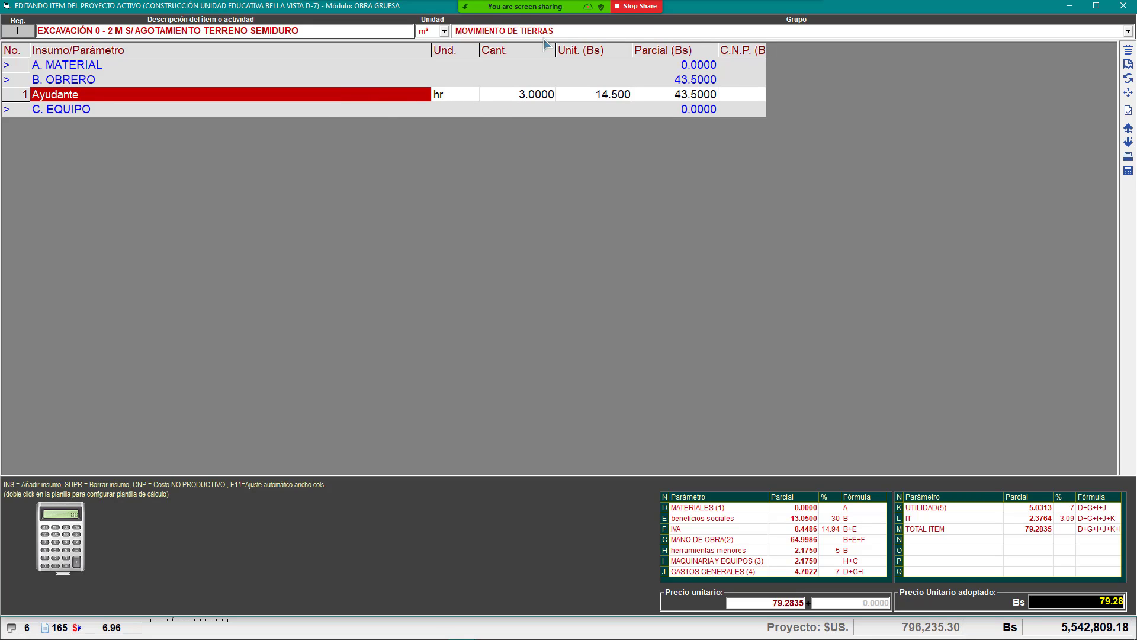
mouse_move(419, 631)
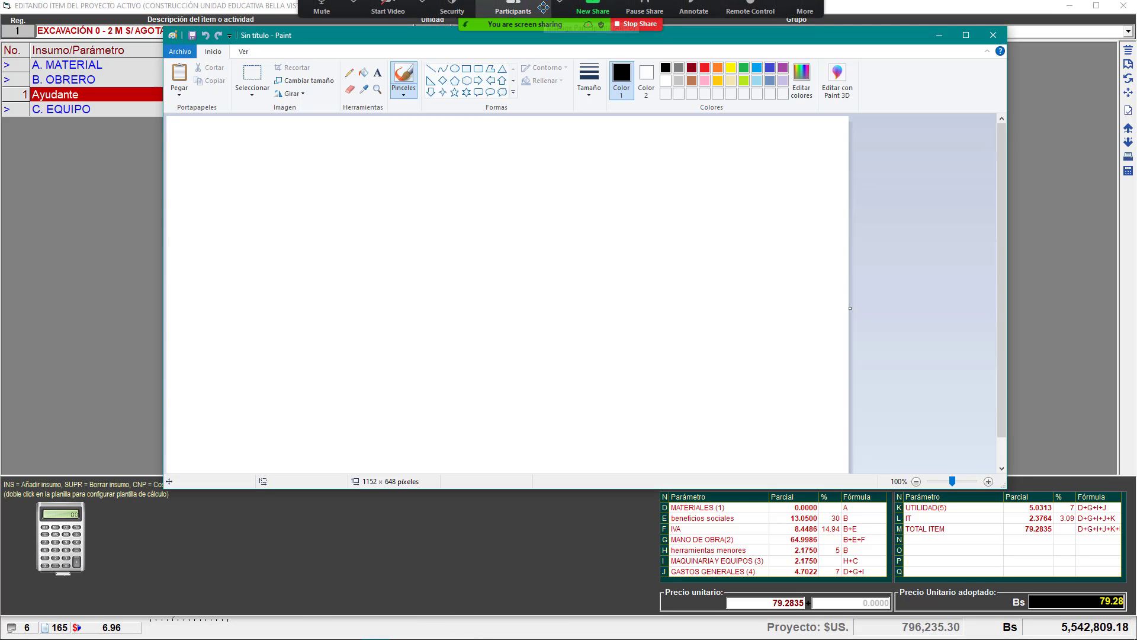
Step: Share the Paint window in the meeting, maximize it, and choose the rectangle shape
click(605, 11)
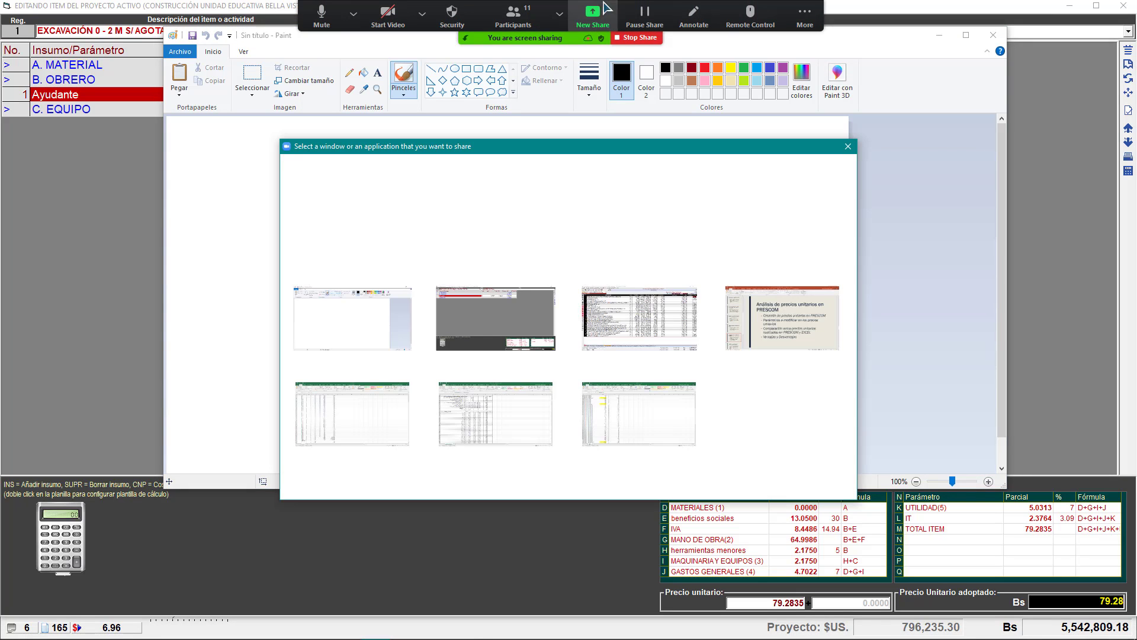
double_click(367, 336)
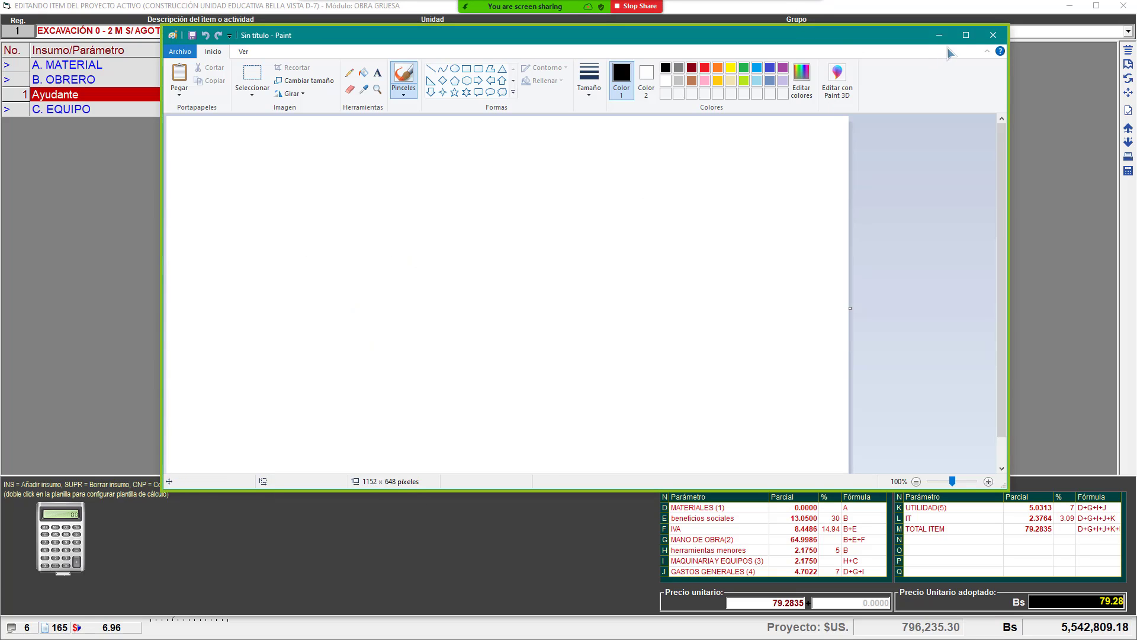
click(967, 38)
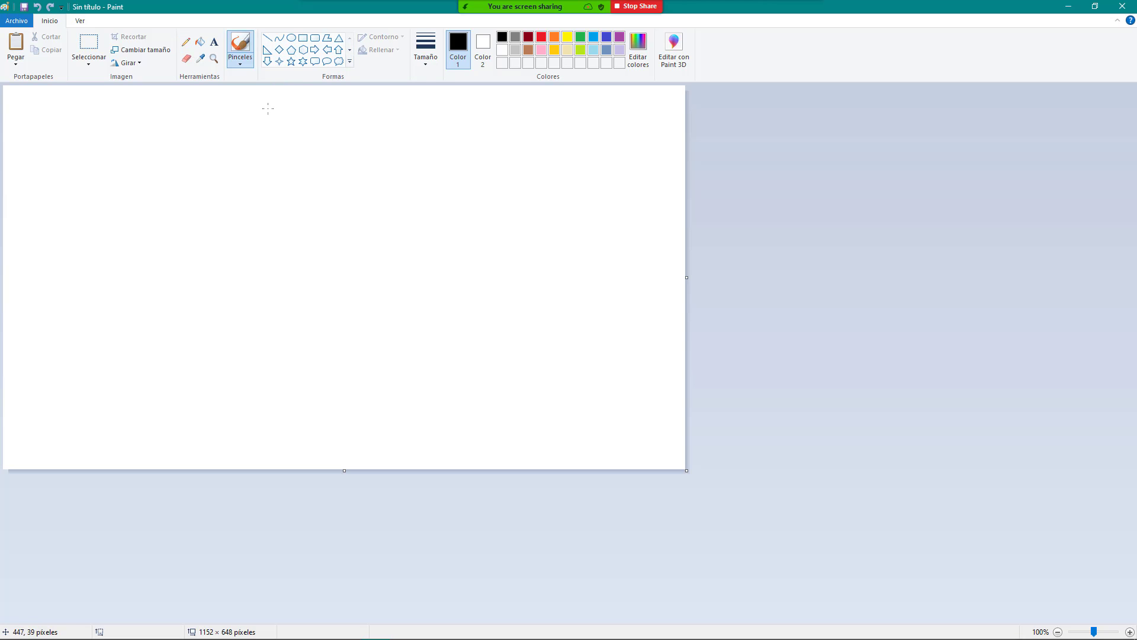
click(302, 39)
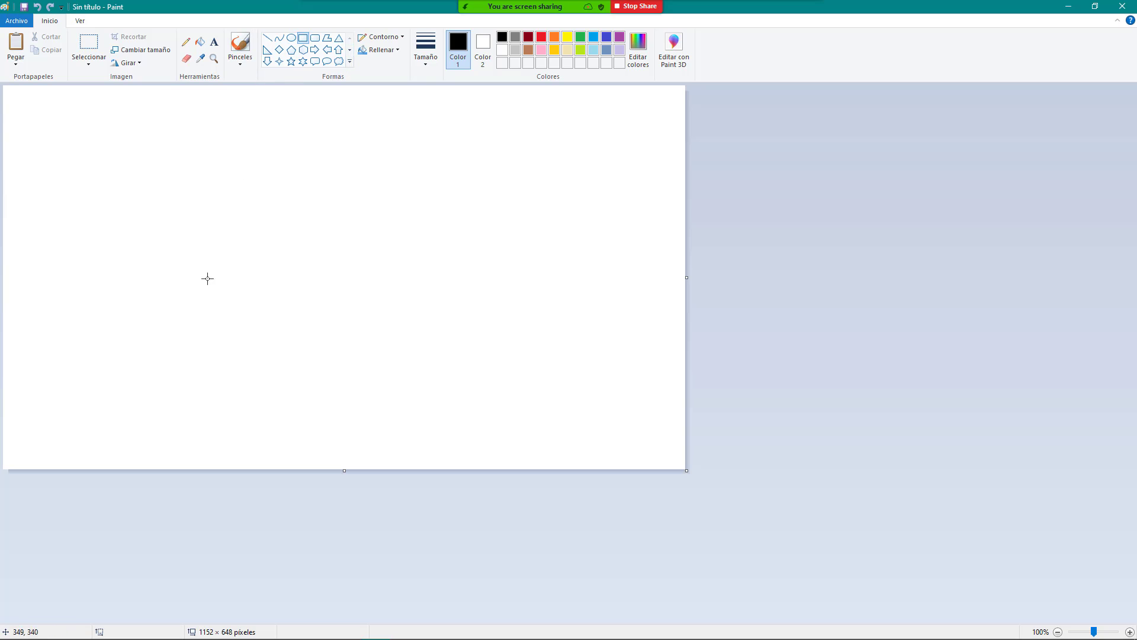
Step: Draw two overlapping rectangles joined by corner lines, then pick the red pencil
mouse_move(200, 240)
mouse_down()
mouse_move(325, 347)
mouse_move(323, 363)
mouse_move(332, 338)
mouse_up()
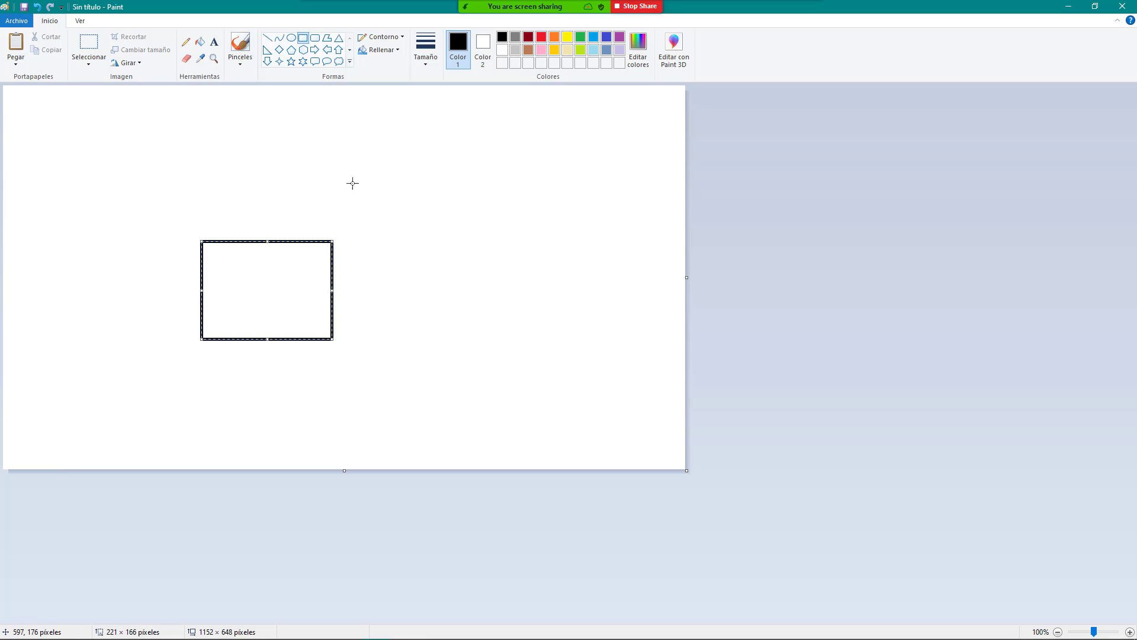
drag(325, 158, 444, 273)
click(267, 37)
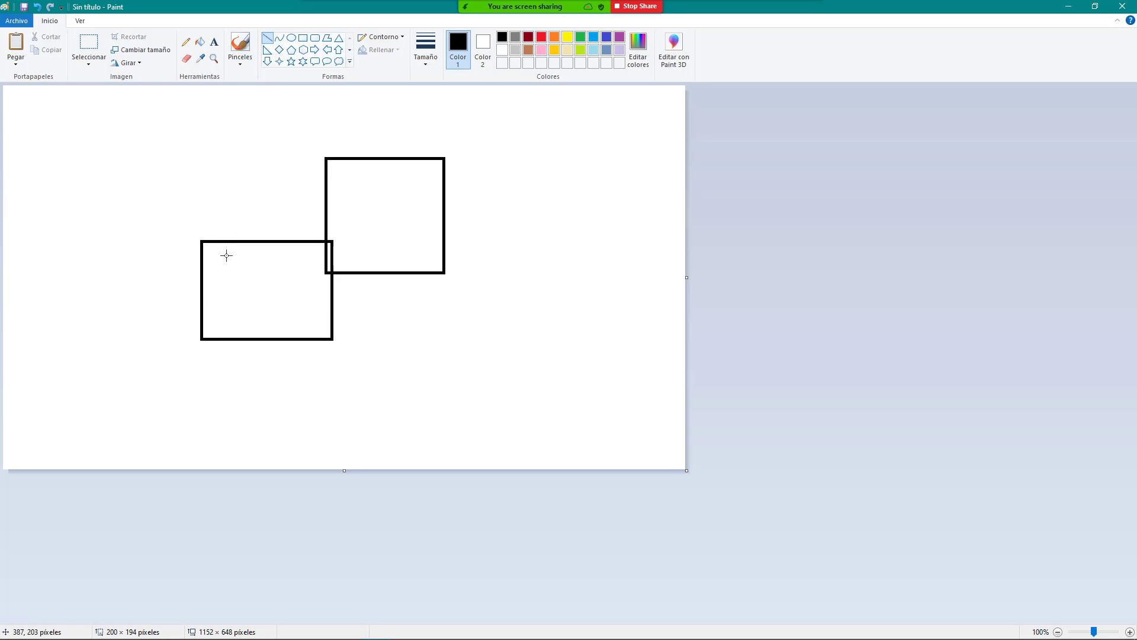
drag(202, 240, 326, 158)
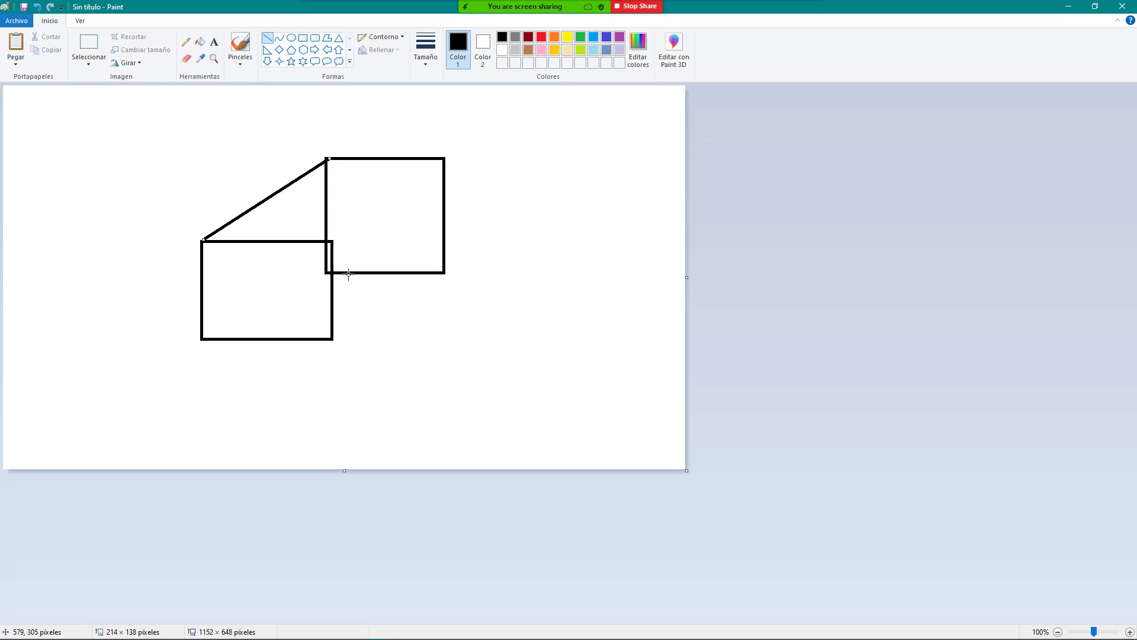
mouse_move(333, 245)
mouse_down()
mouse_move(381, 193)
mouse_move(444, 161)
mouse_up()
mouse_move(333, 338)
mouse_down()
mouse_move(381, 289)
mouse_move(445, 266)
mouse_up()
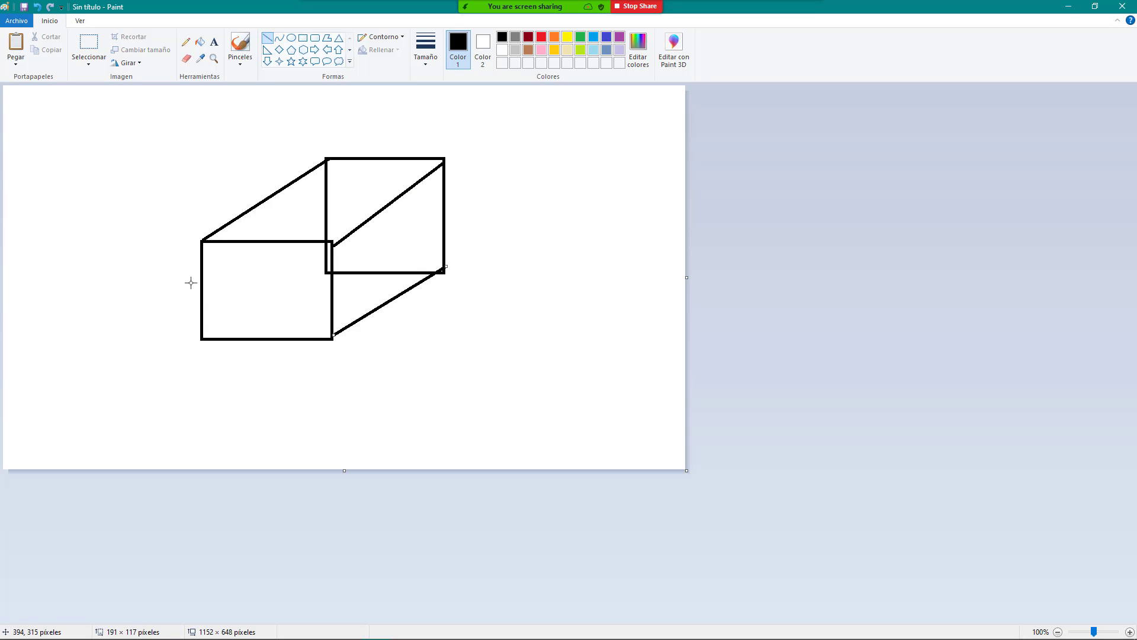
click(187, 42)
click(541, 37)
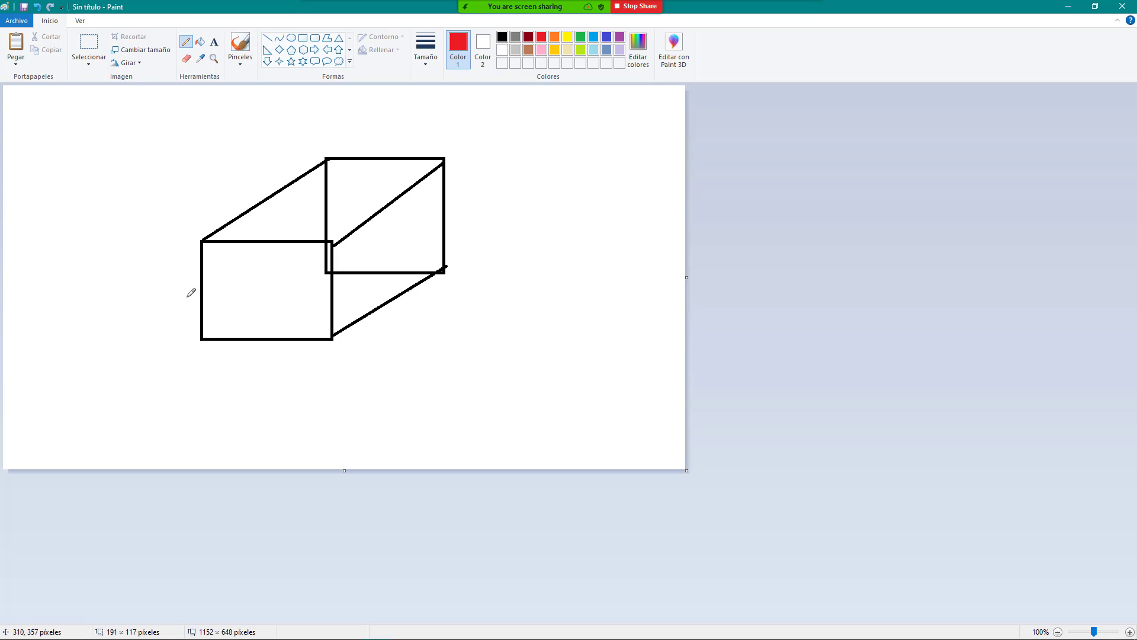
Step: Add red marks beside and below the box, a stick figure above, and loops over its middle
mouse_move(174, 293)
mouse_down()
mouse_move(197, 279)
mouse_move(189, 302)
mouse_up()
drag(261, 371, 259, 370)
mouse_move(406, 318)
mouse_down()
mouse_move(403, 303)
mouse_move(408, 321)
mouse_up()
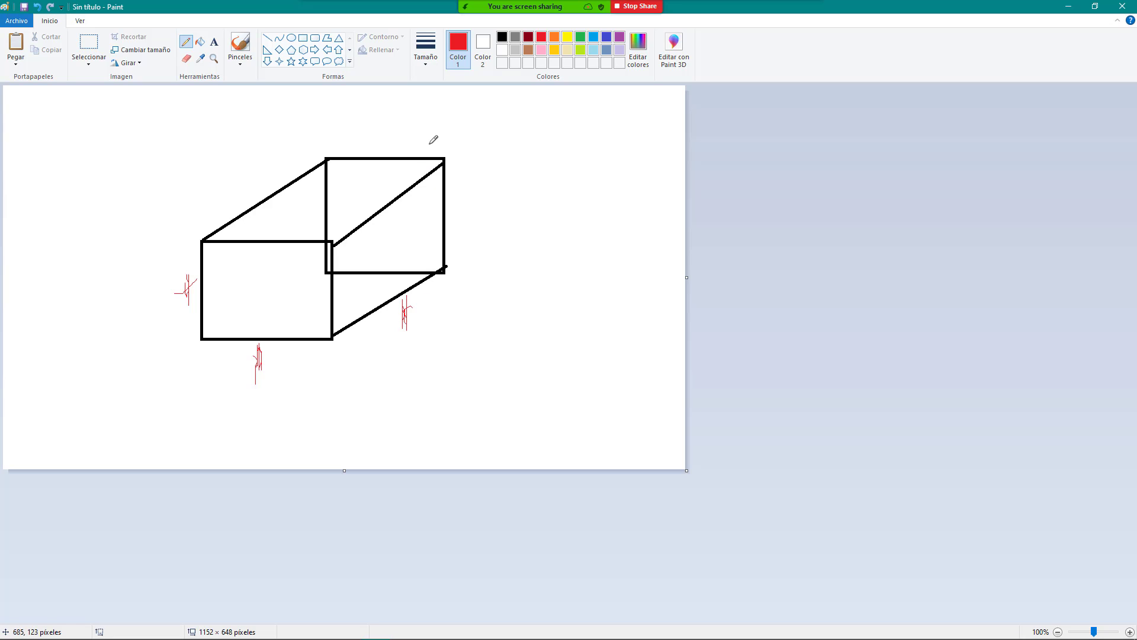
mouse_move(451, 107)
mouse_down()
mouse_move(471, 165)
mouse_move(471, 136)
mouse_up()
mouse_move(300, 254)
mouse_down()
mouse_move(318, 217)
mouse_move(349, 261)
mouse_move(320, 261)
mouse_move(394, 221)
mouse_move(306, 285)
mouse_move(318, 256)
mouse_up()
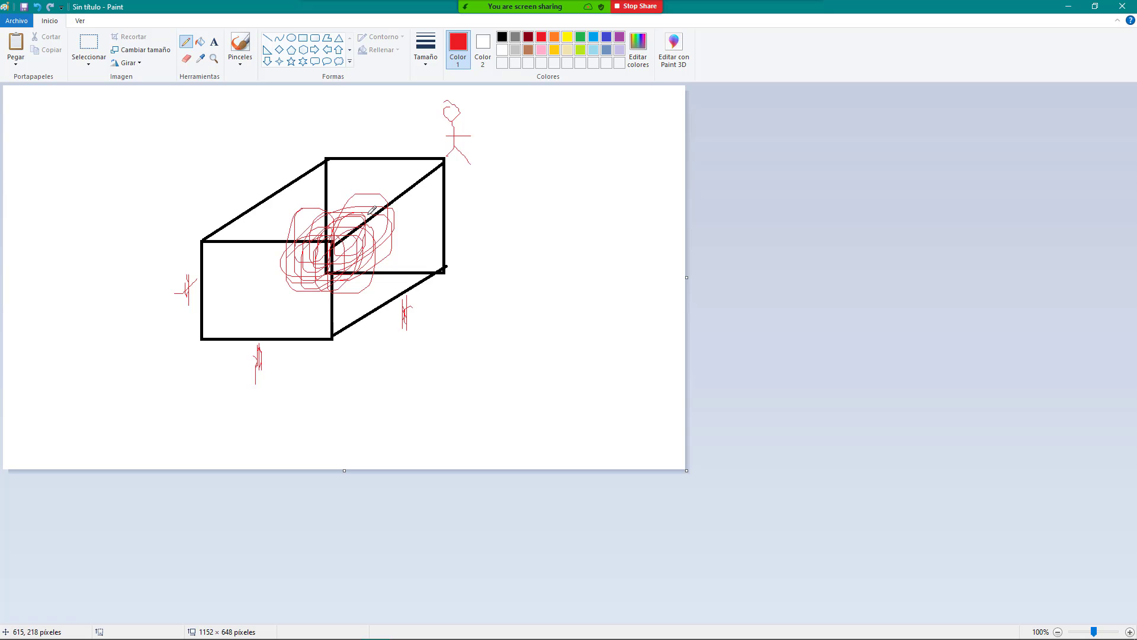
Step: Share the PRESCOM item window again and reselect the Ayudante quantity and unit cells
mouse_move(524, 8)
click(598, 18)
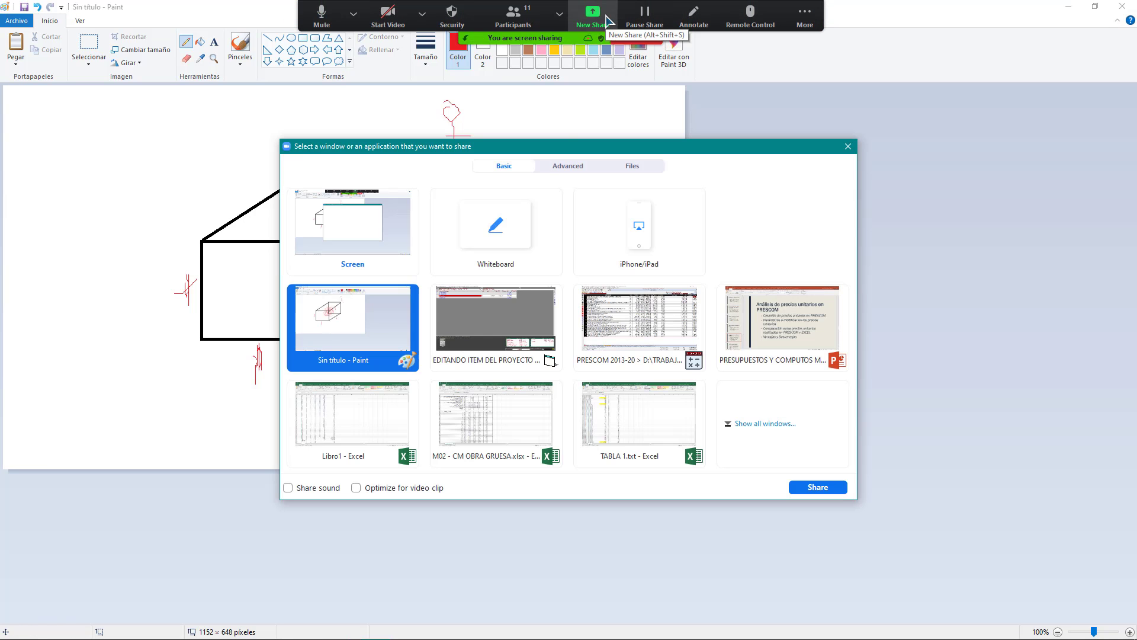
double_click(651, 350)
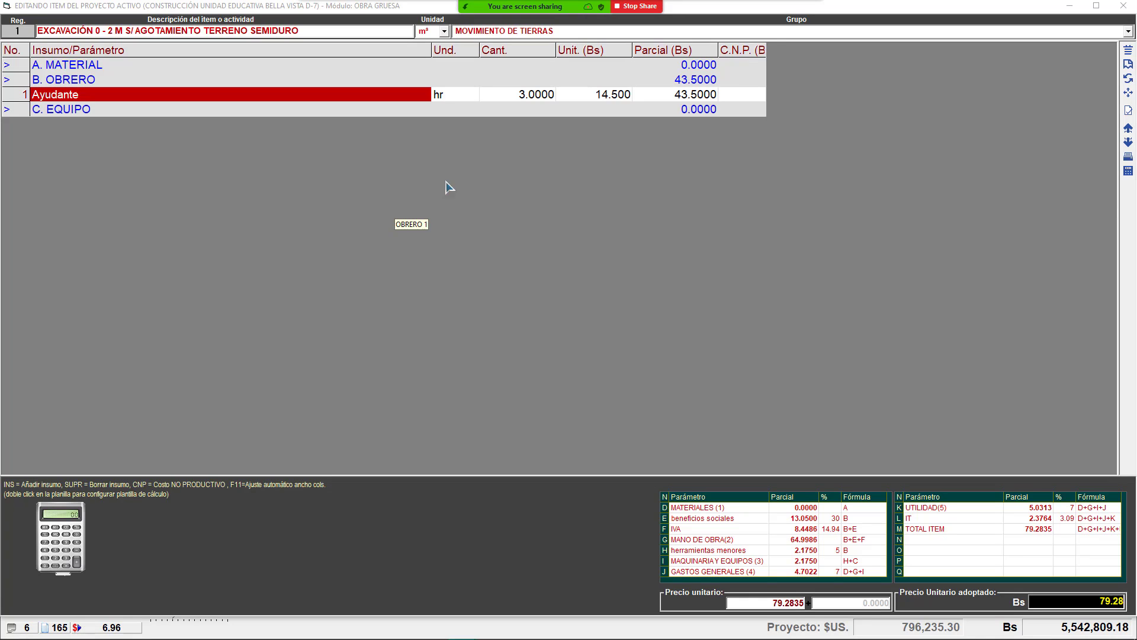
click(524, 97)
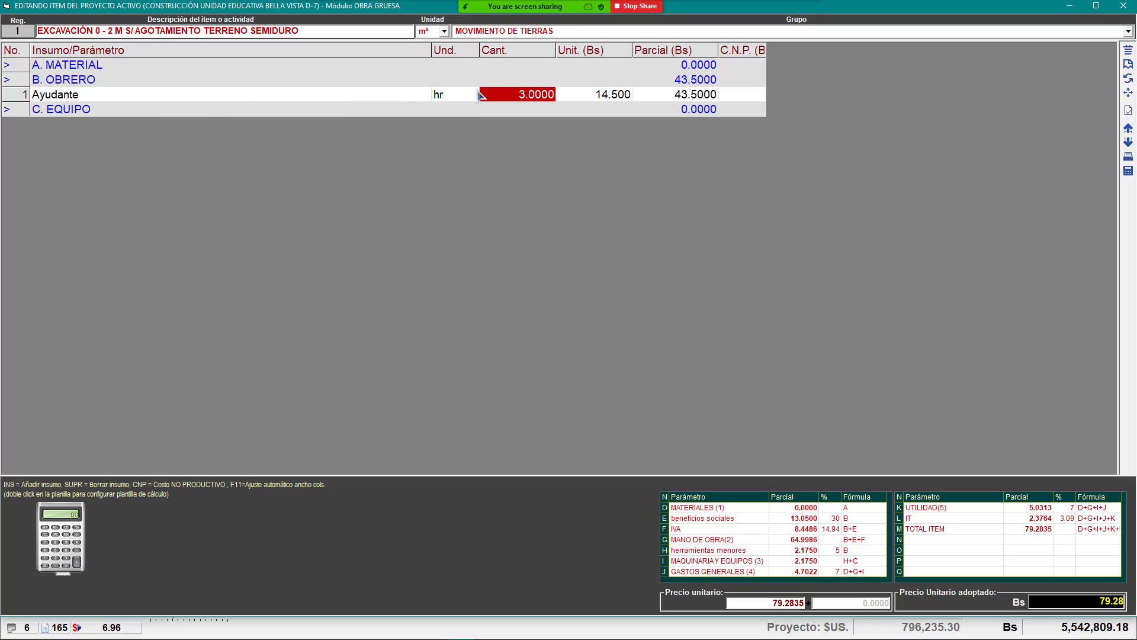
click(438, 94)
click(509, 100)
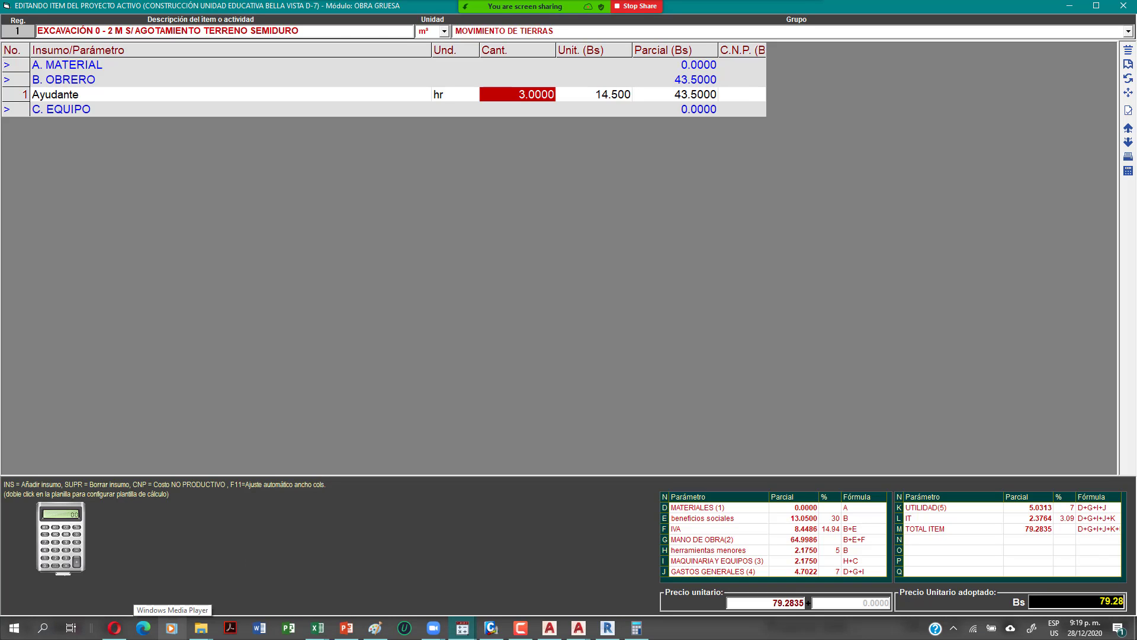
Step: Share the AutoCAD 2020 window in the meeting
click(593, 15)
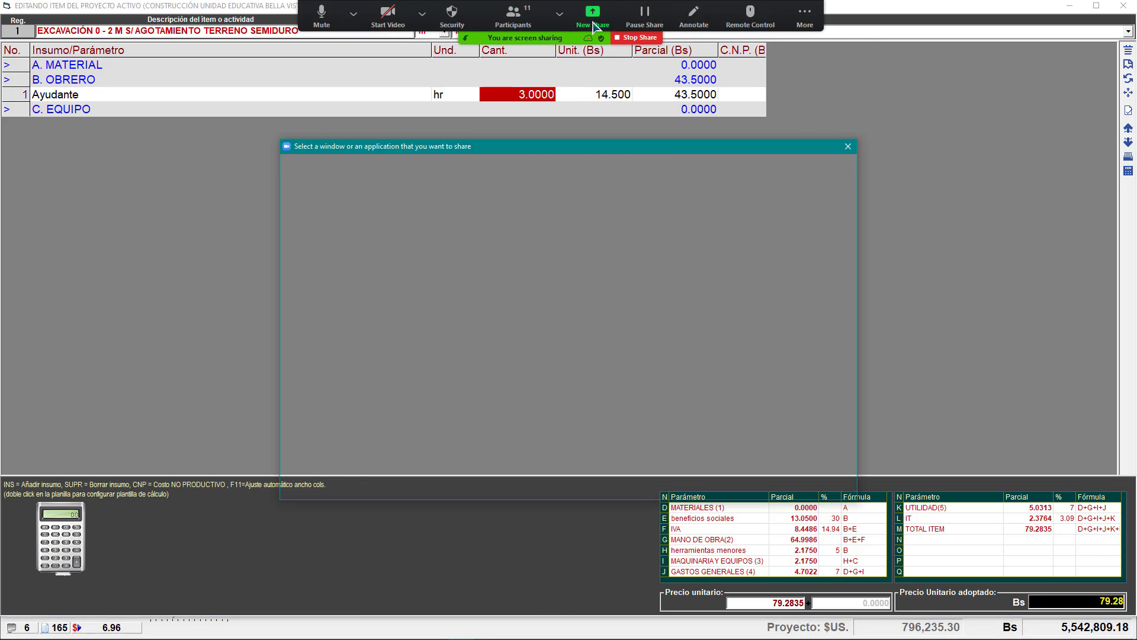
click(524, 361)
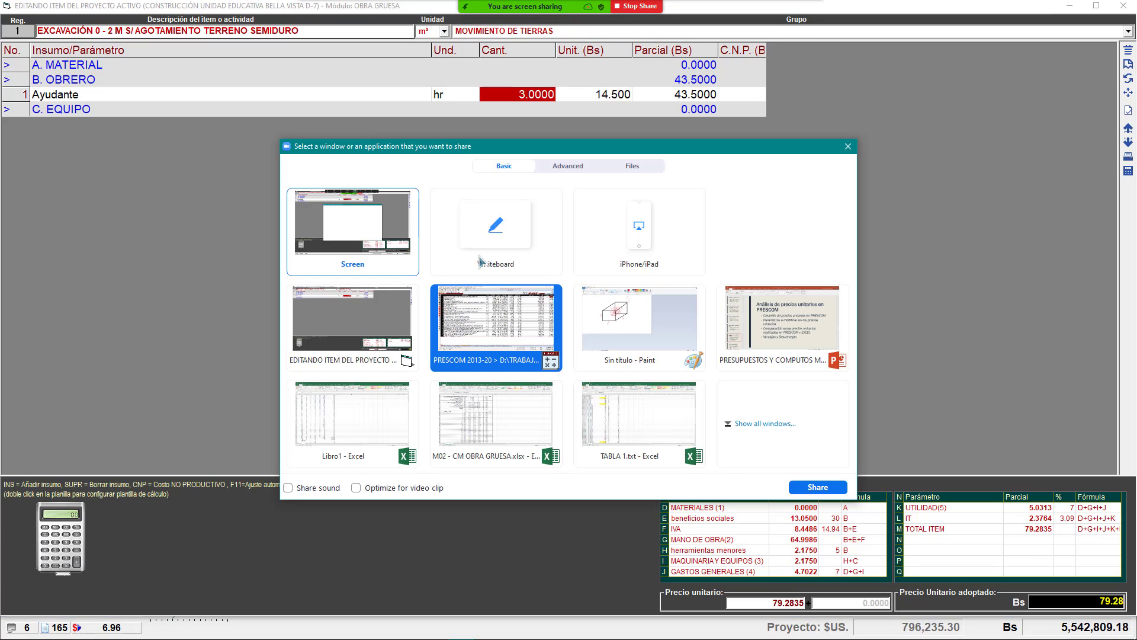
click(764, 425)
double_click(765, 425)
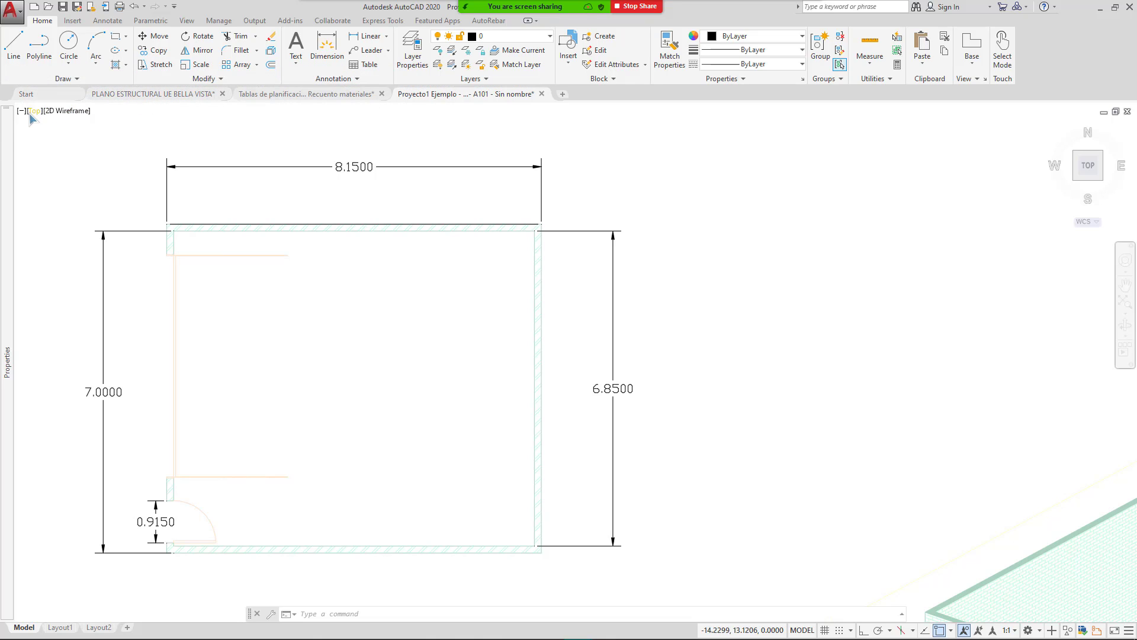
Step: Switch the view to southwest isometric
click(62, 112)
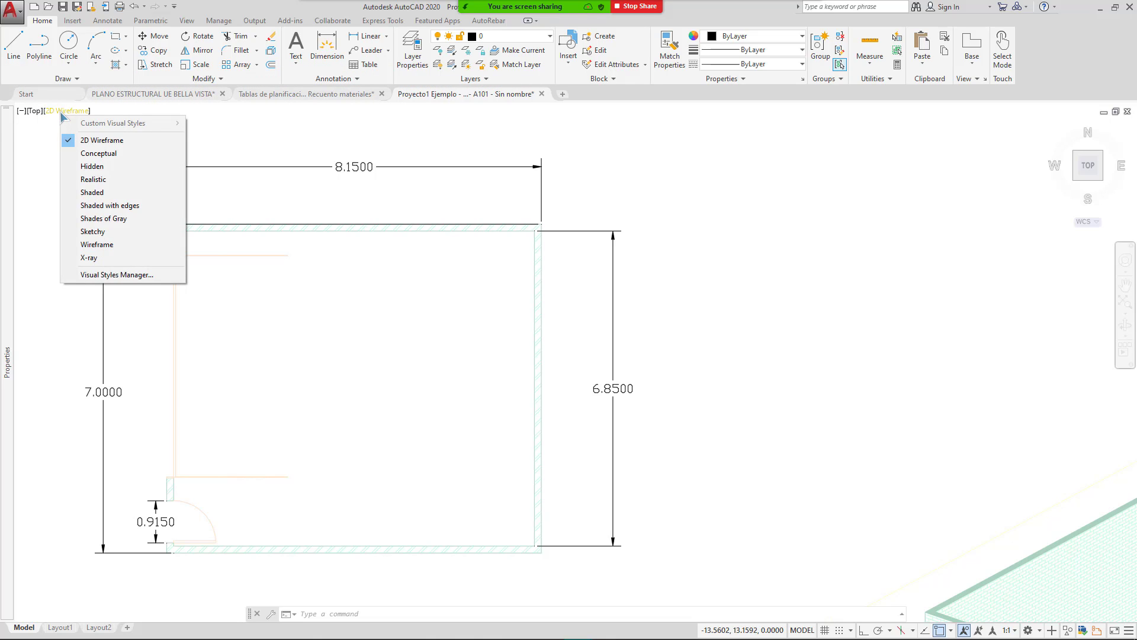
click(33, 113)
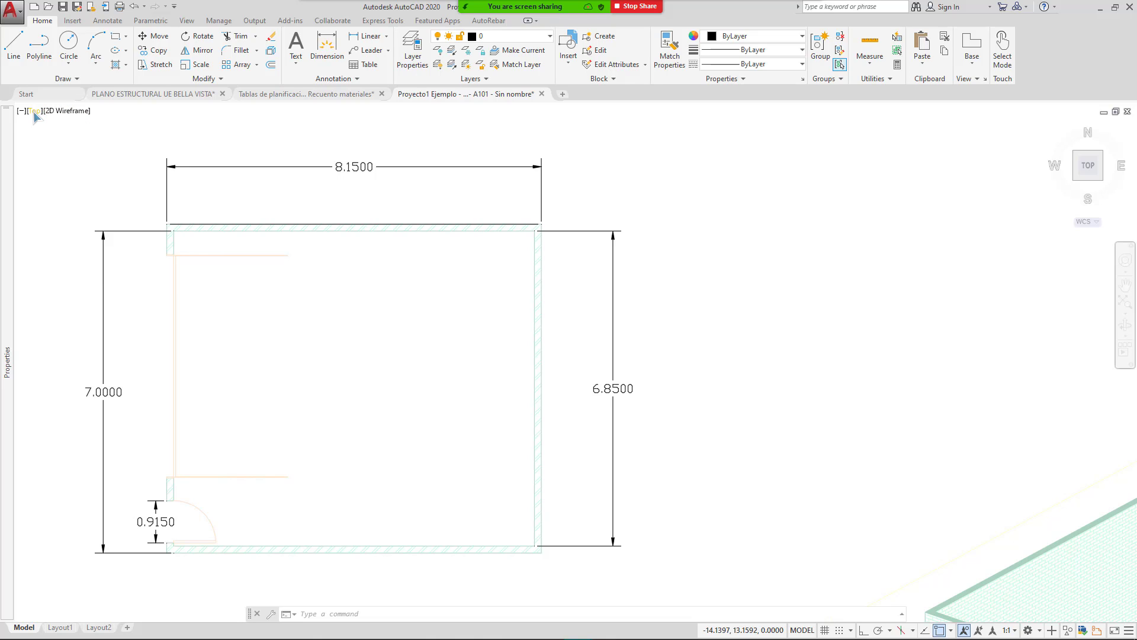
click(34, 112)
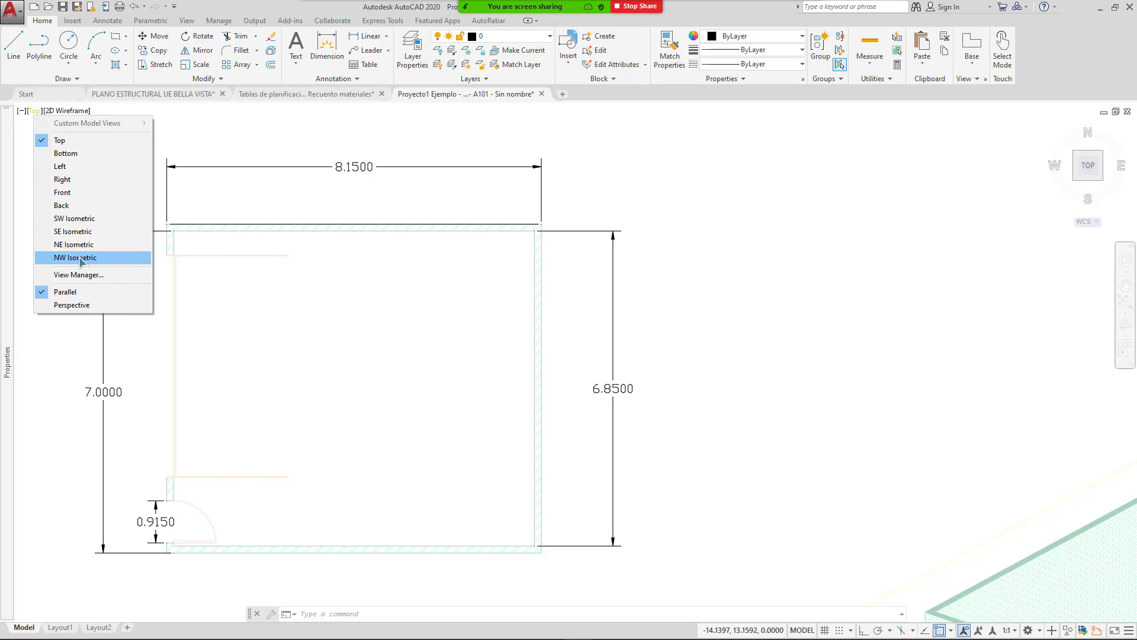
click(81, 219)
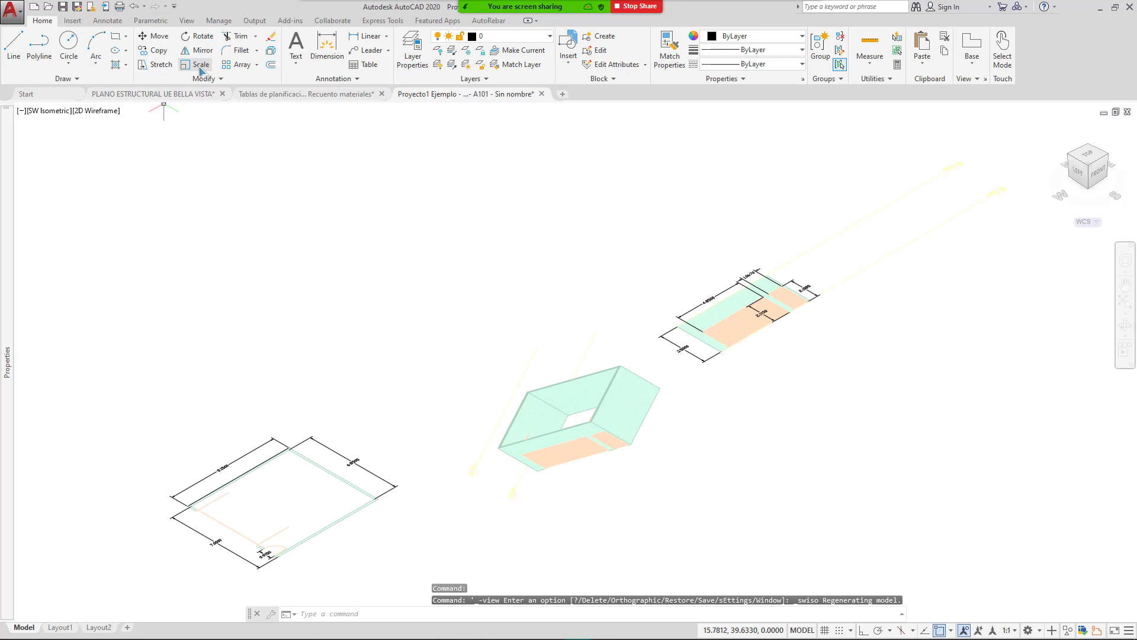
Step: Turn on the 3D Tools tab from the ribbon's Show Tabs options
mouse_move(252, 95)
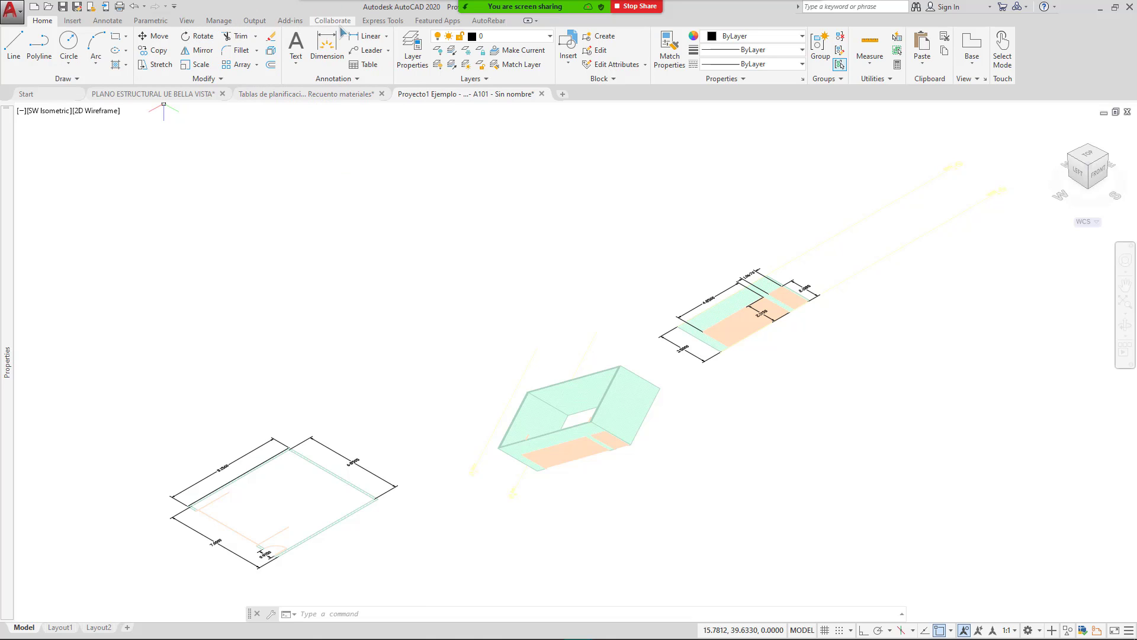
right_click(628, 18)
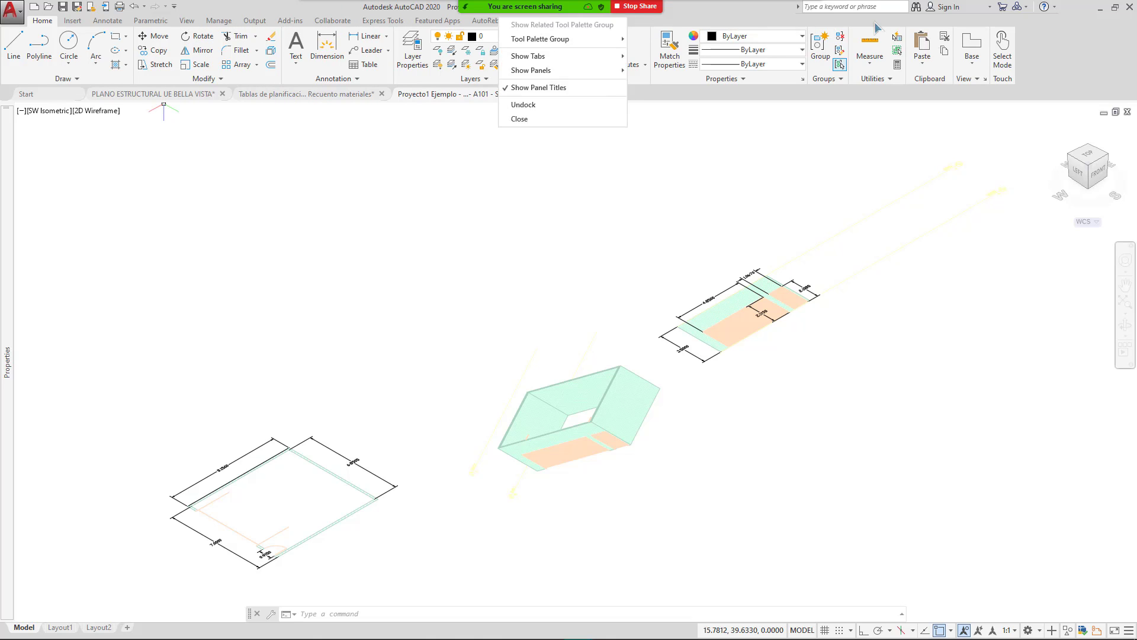
right_click(781, 22)
mouse_move(736, 47)
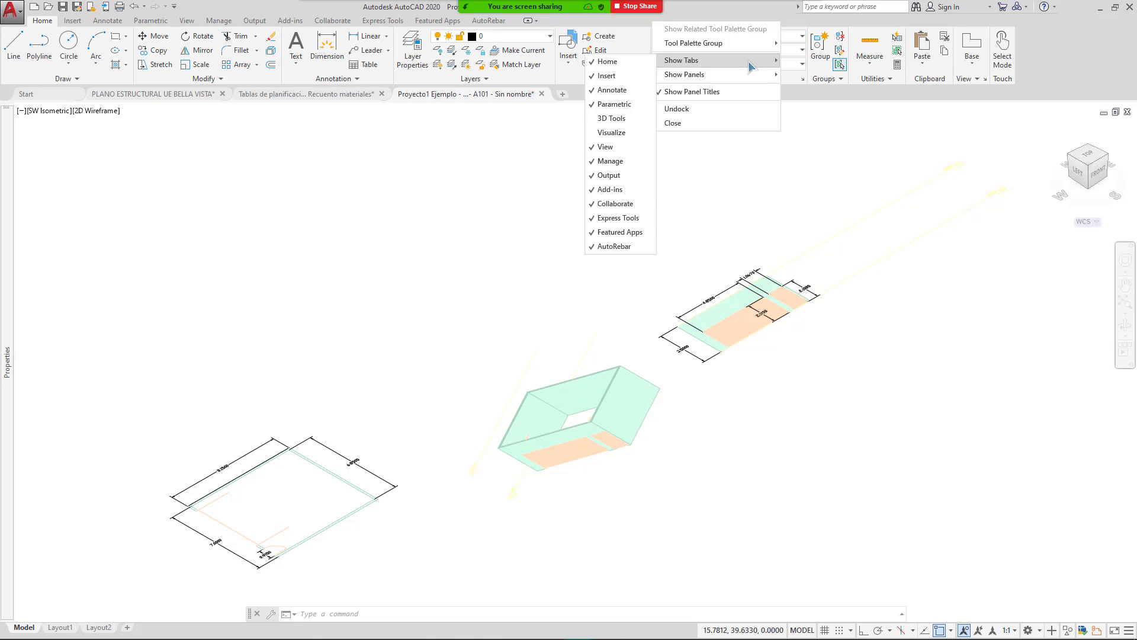
click(613, 113)
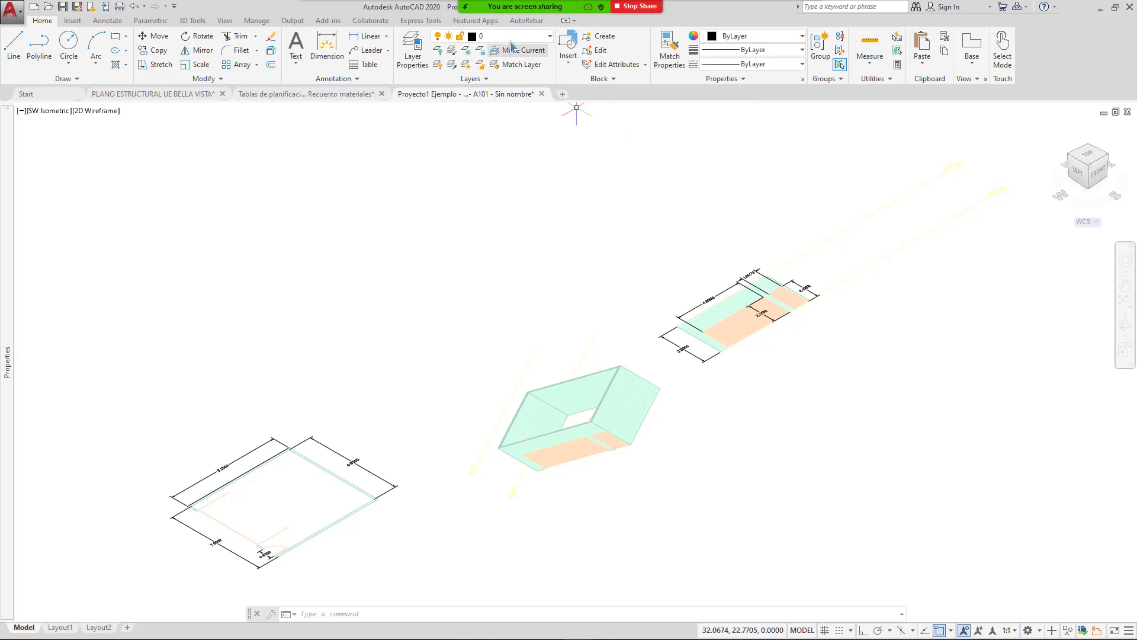
Step: Create a 1 × 1 × 1 box solid left of the slabs with the Box tool
click(187, 24)
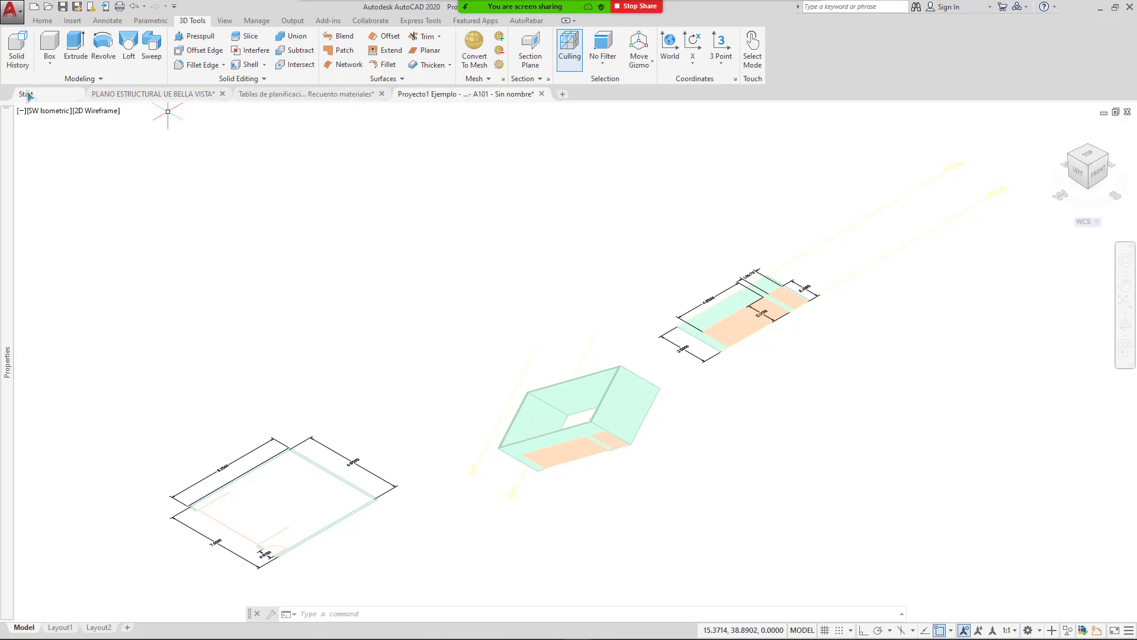
click(53, 62)
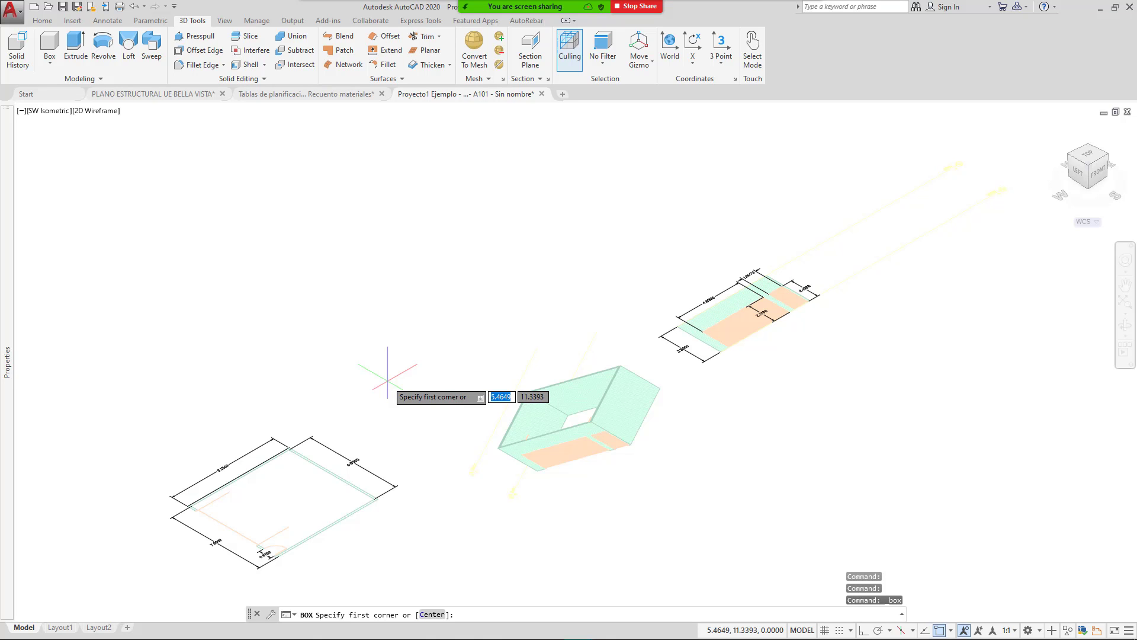
click(387, 378)
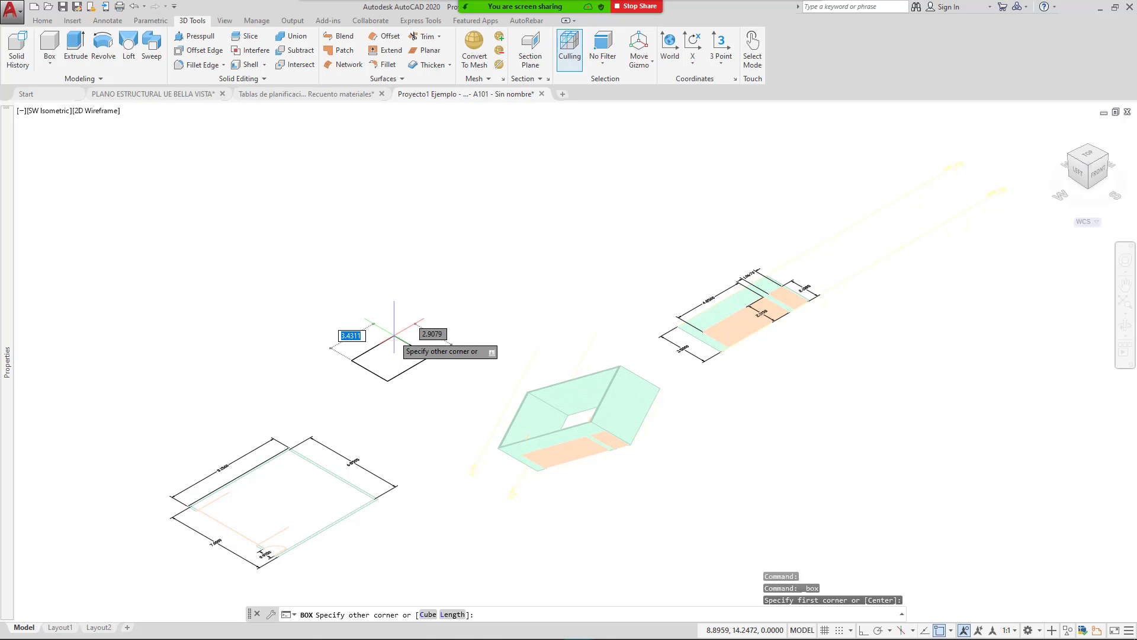
text(1)
key(Tab)
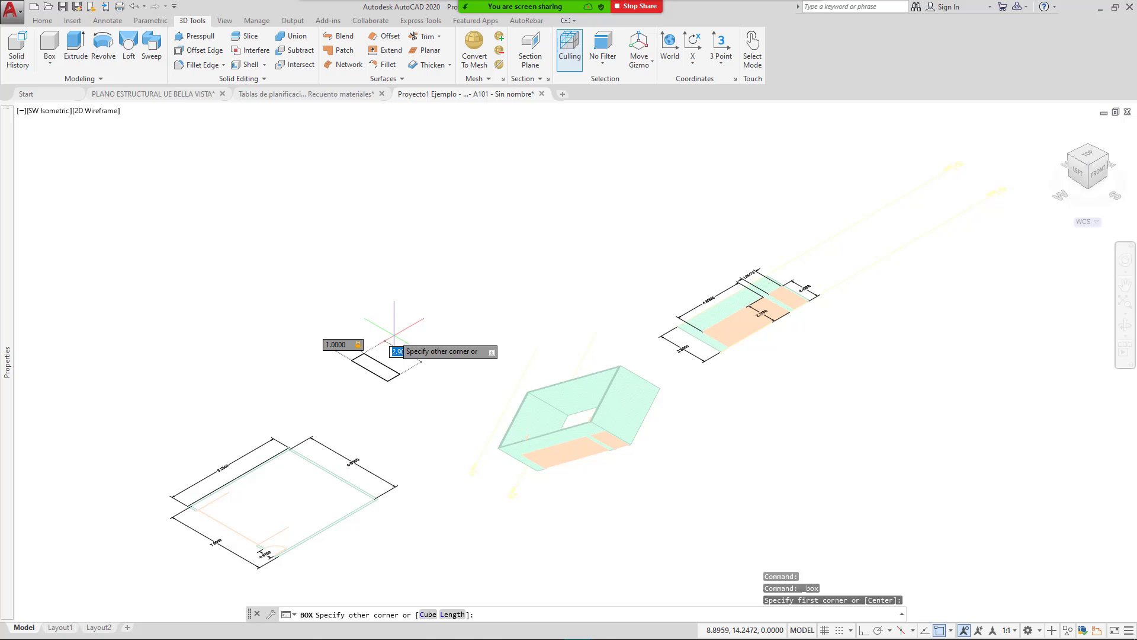
text(1)
key(Tab)
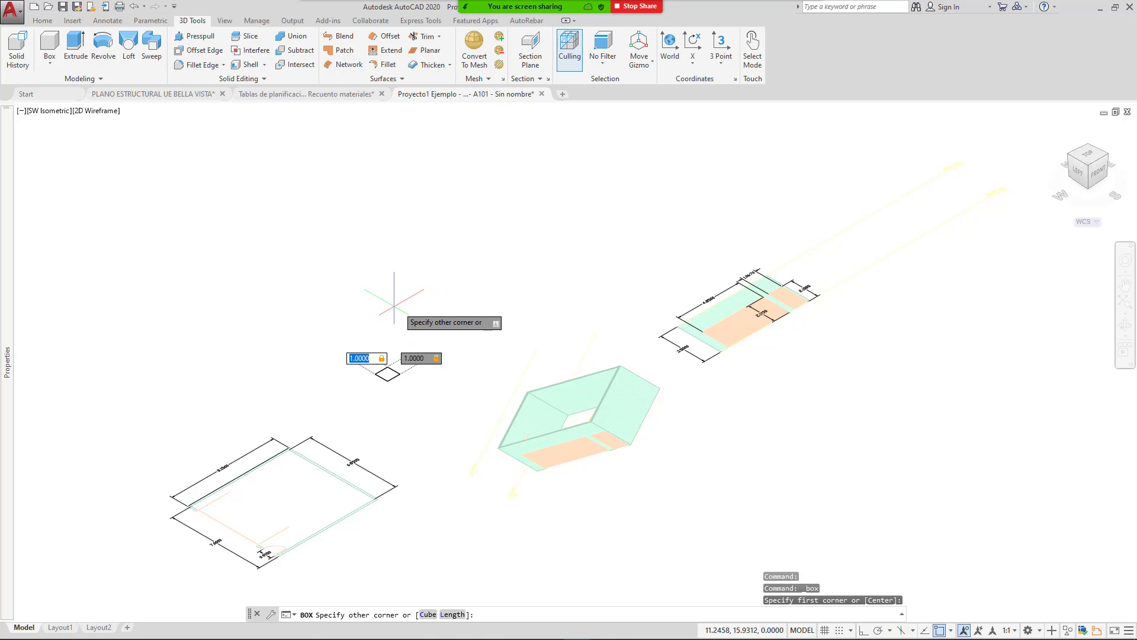
key(Return)
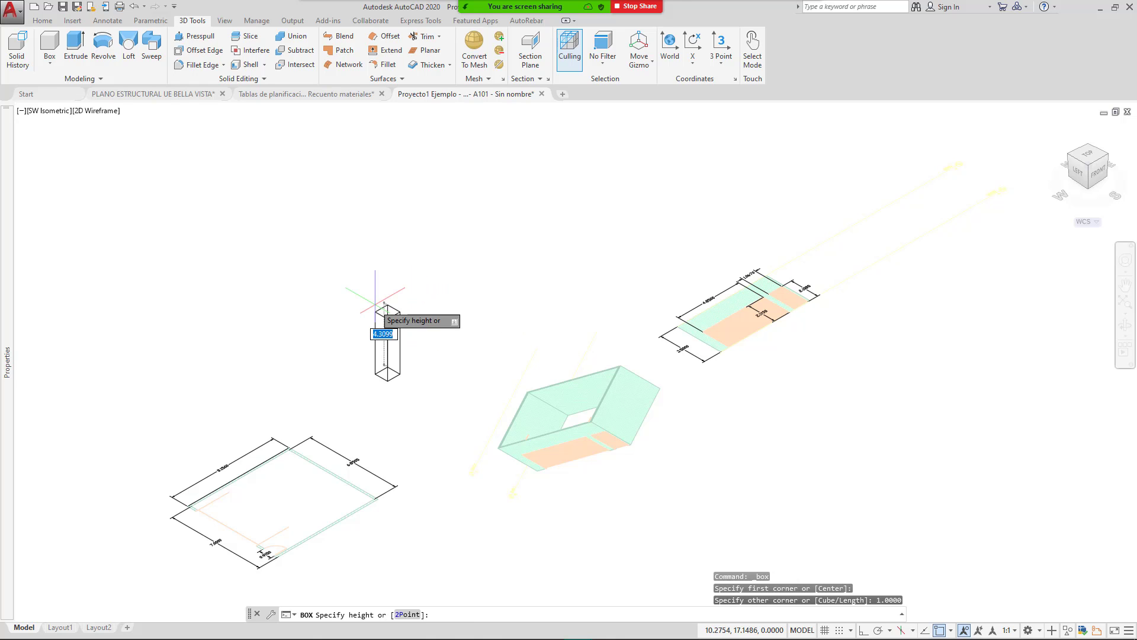
text(1)
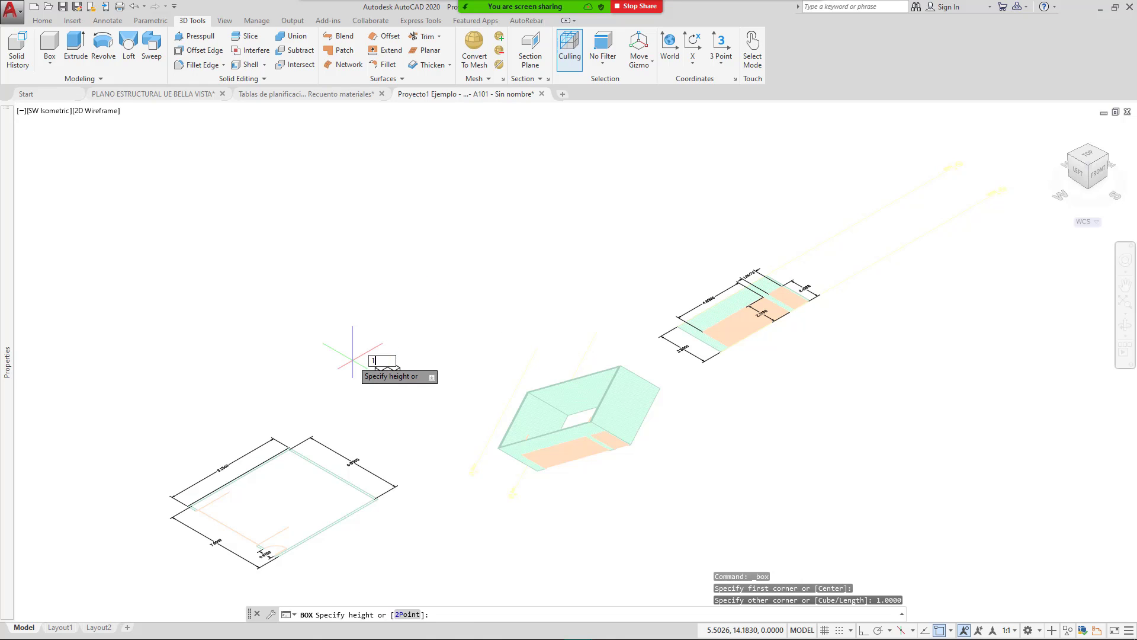
key(Return)
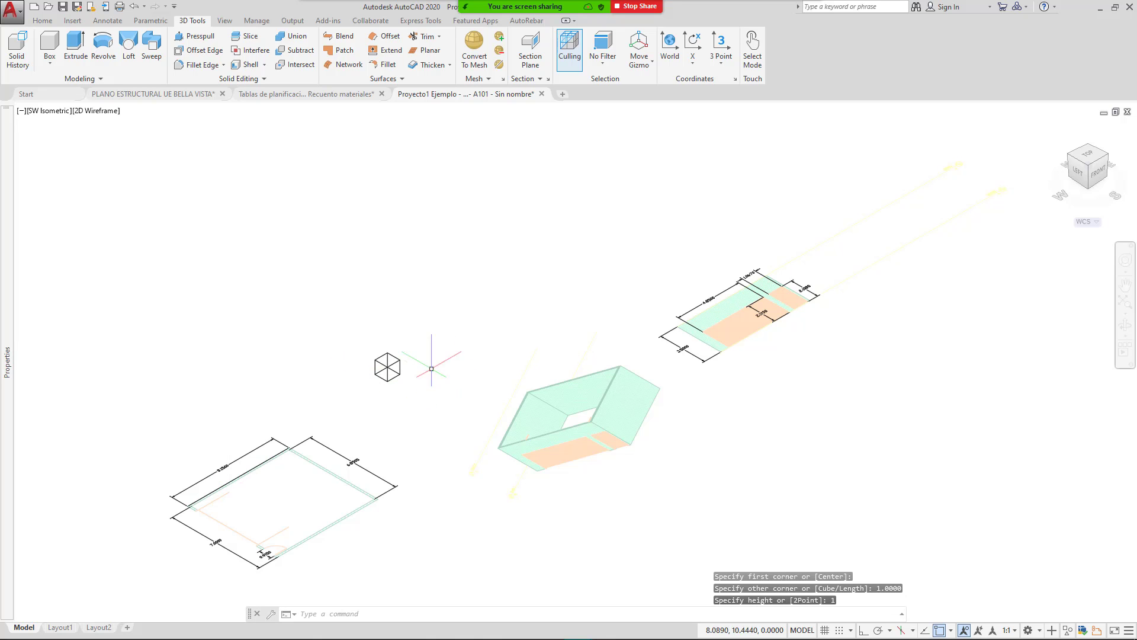
Step: Zoom and orbit the view to inspect the new cube
scroll(398, 369, up, 8)
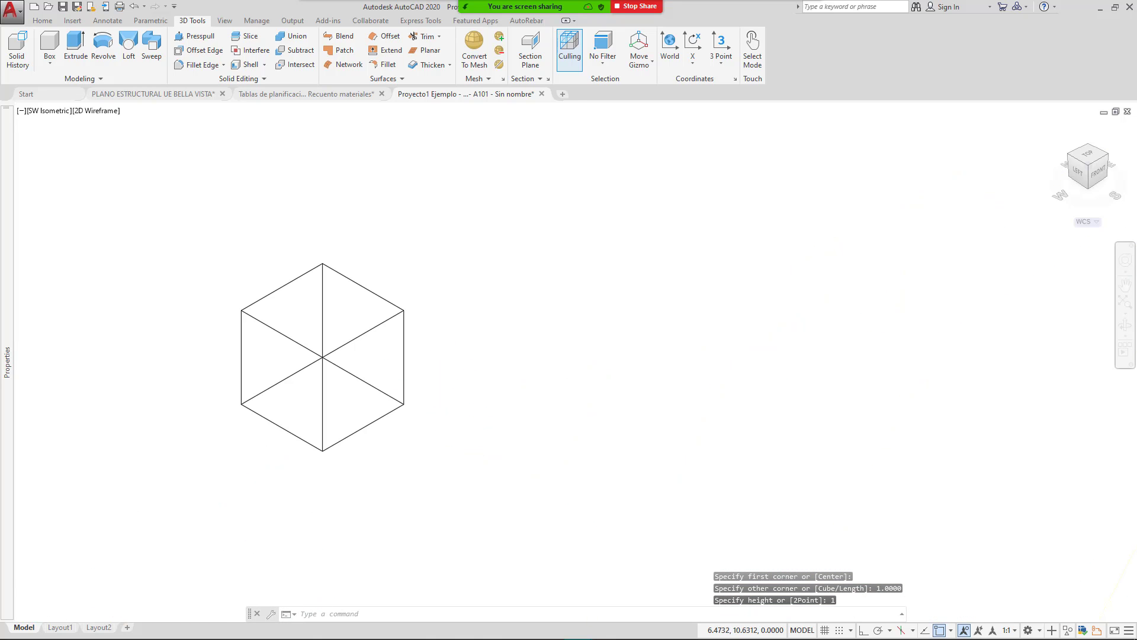
shift+middle_drag(379, 414, 420, 307)
scroll(363, 350, up, 2)
scroll(393, 350, up, 2)
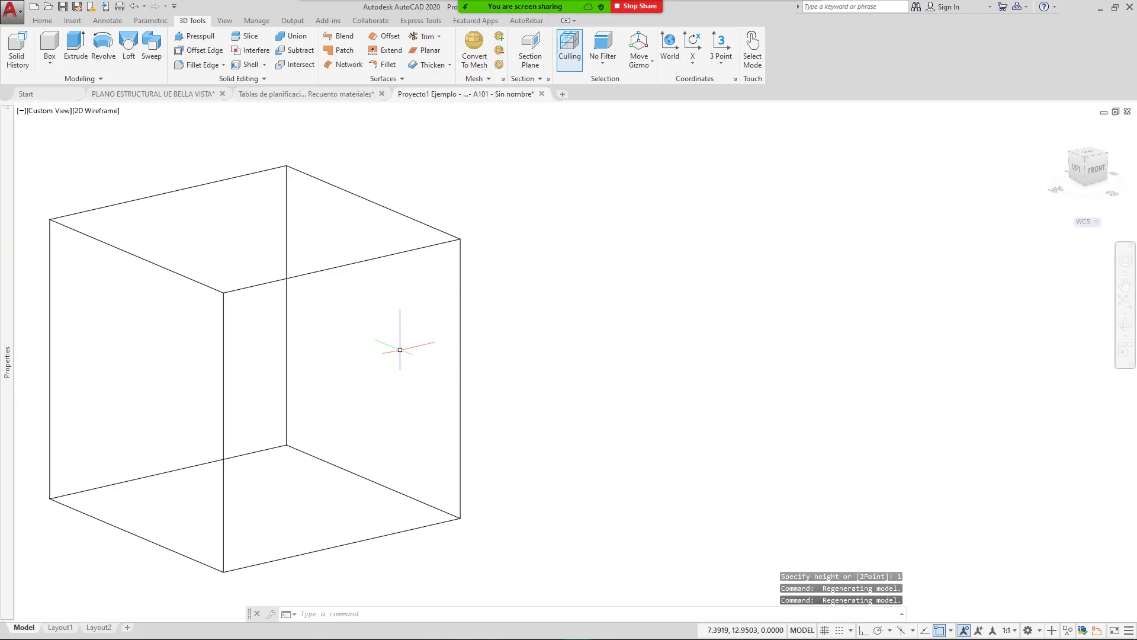
scroll(404, 352, down, 2)
mouse_move(404, 351)
shift+middle_down()
mouse_move(388, 369)
mouse_move(422, 356)
shift+middle_up()
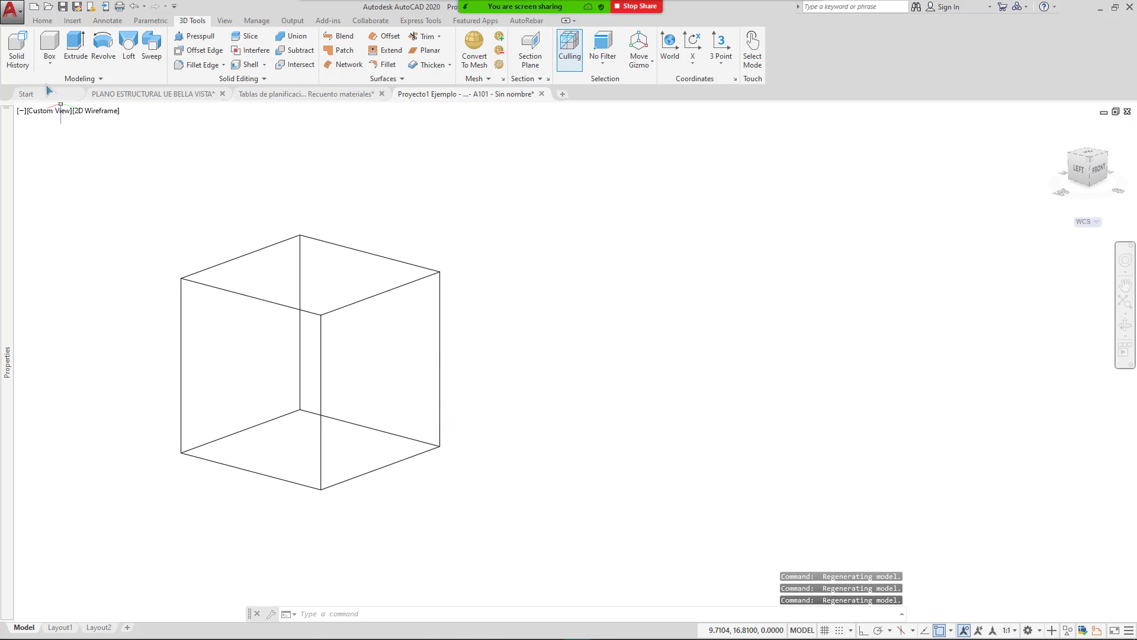
Step: Draw a 1.65-unit vertical line right of the cube with Ortho on
click(42, 20)
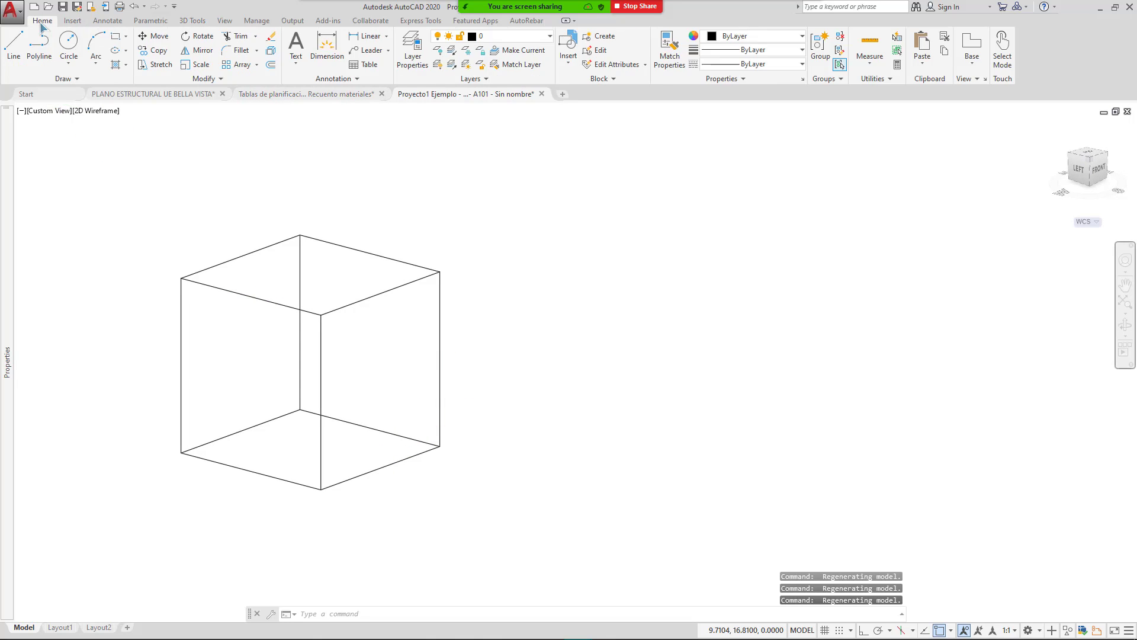
click(14, 45)
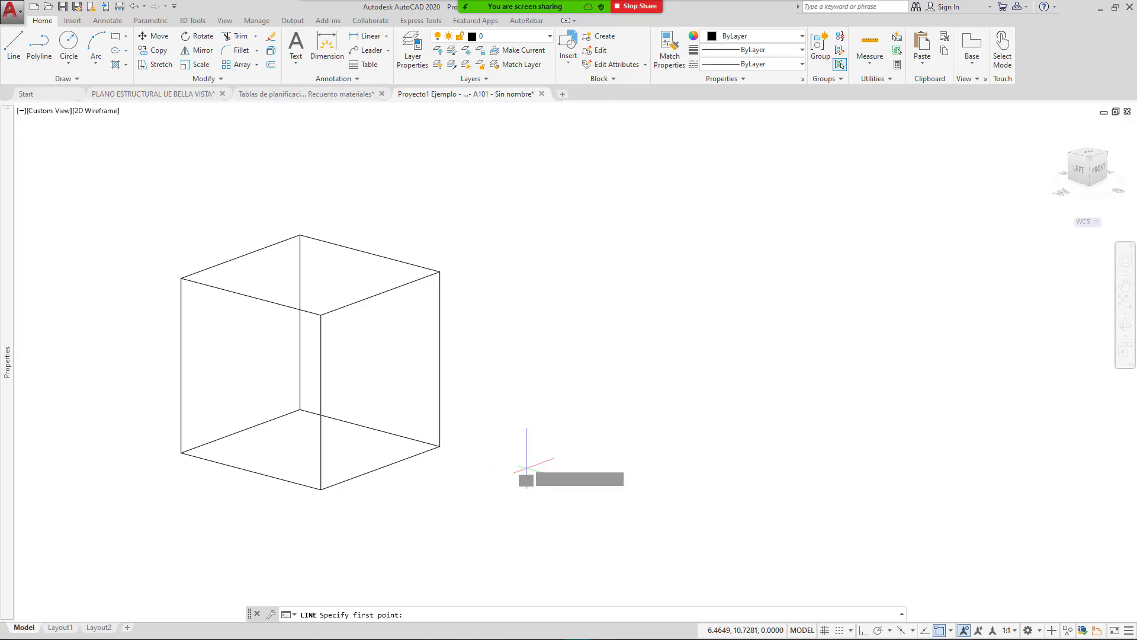
click(525, 469)
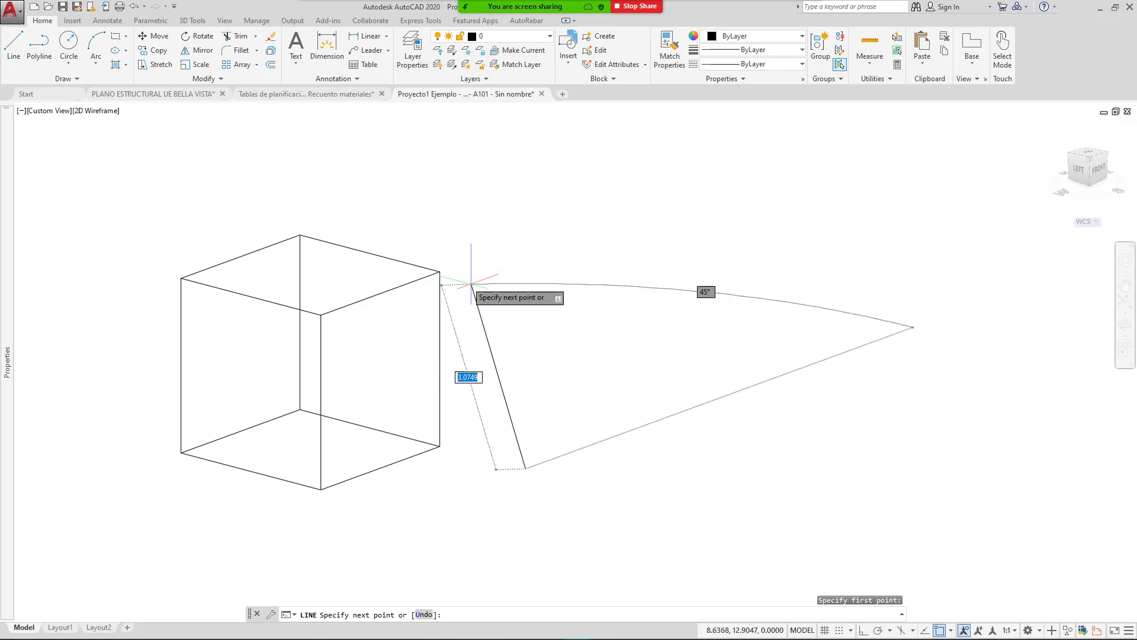
click(864, 630)
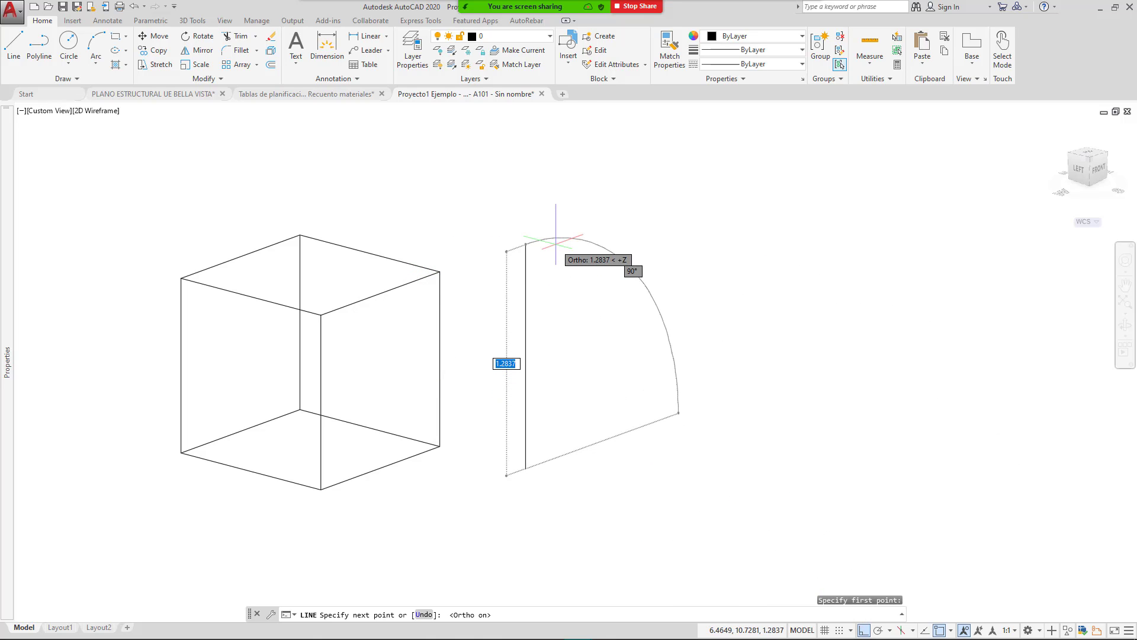
text(1.65)
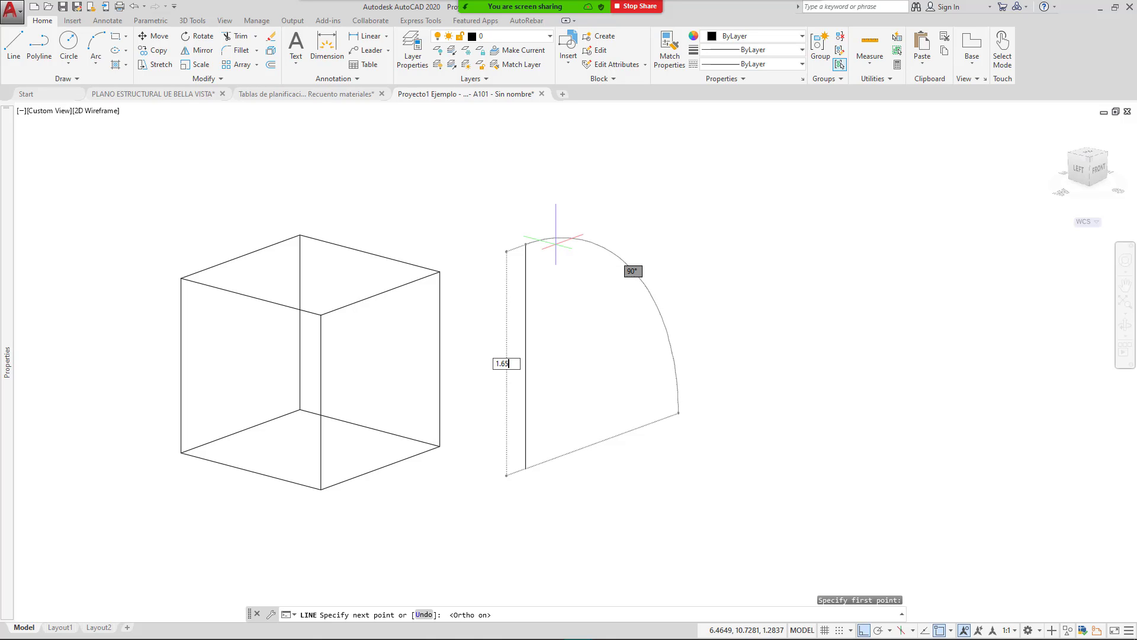
key(Return)
key(Escape)
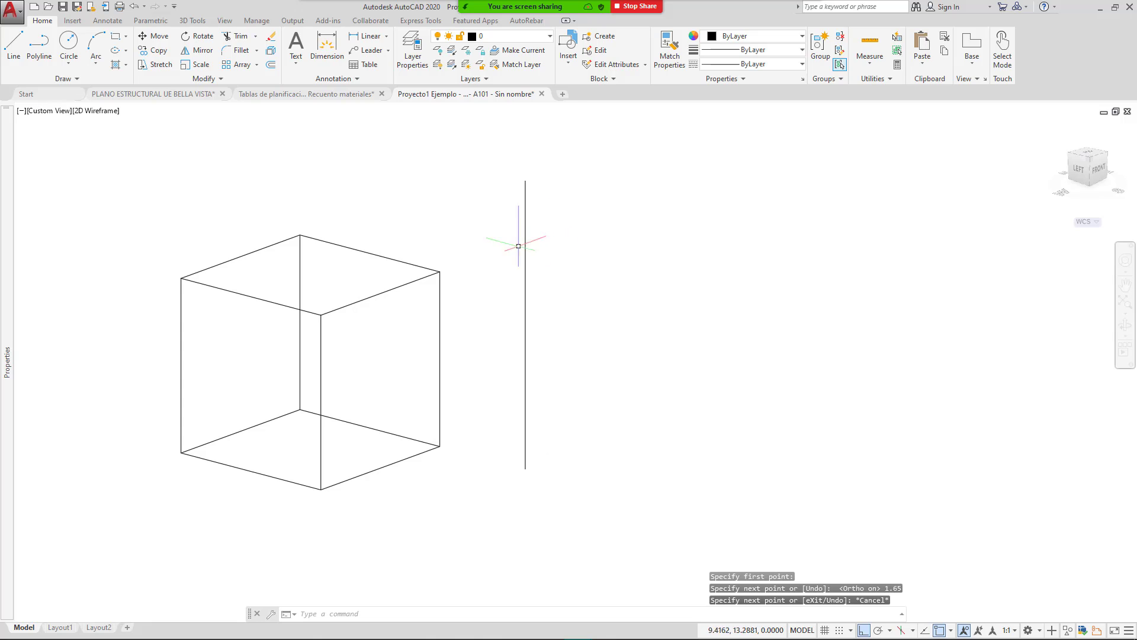
middle_drag(561, 252, 616, 262)
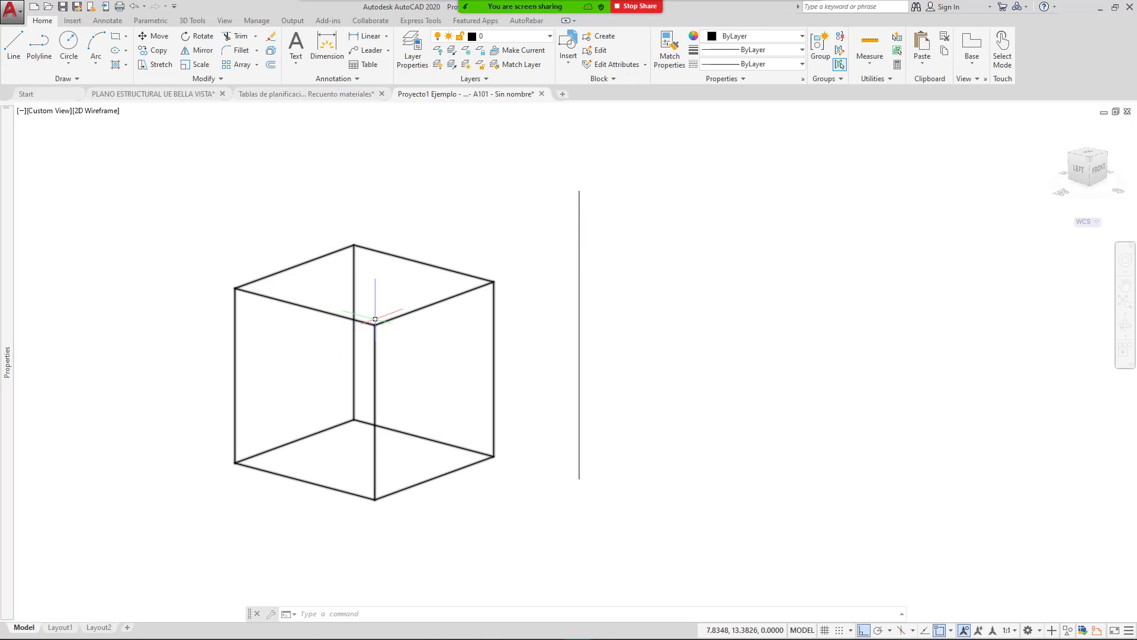
mouse_move(455, 369)
middle_down()
mouse_move(422, 346)
mouse_move(468, 356)
middle_up()
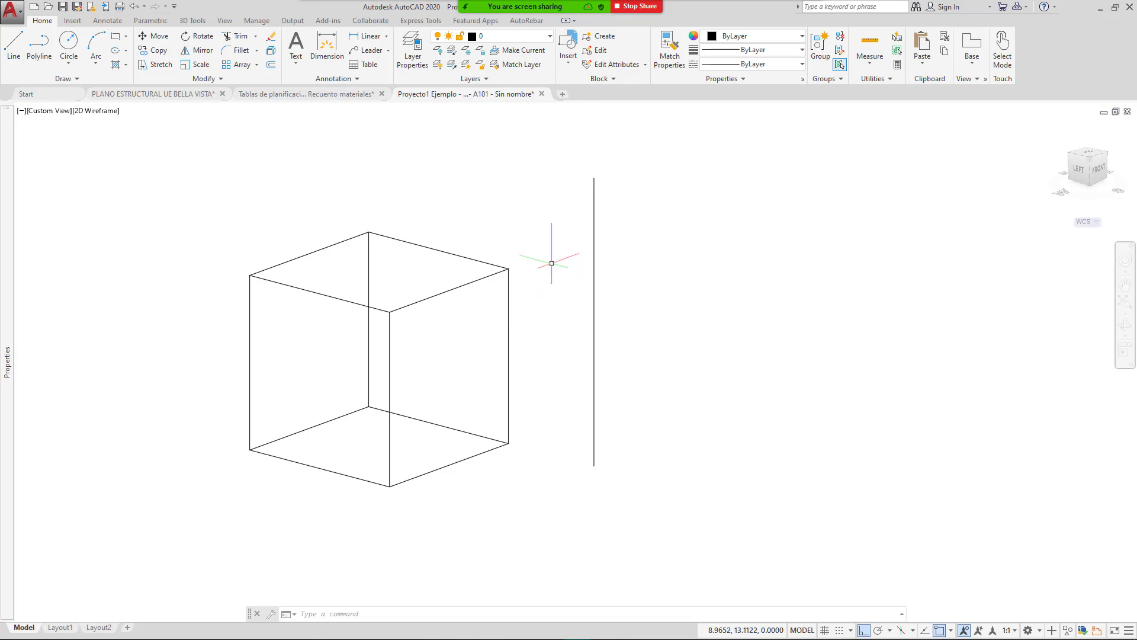
Step: Share the Libro1 Excel workbook and cancel the pending copy of column labels
click(592, 17)
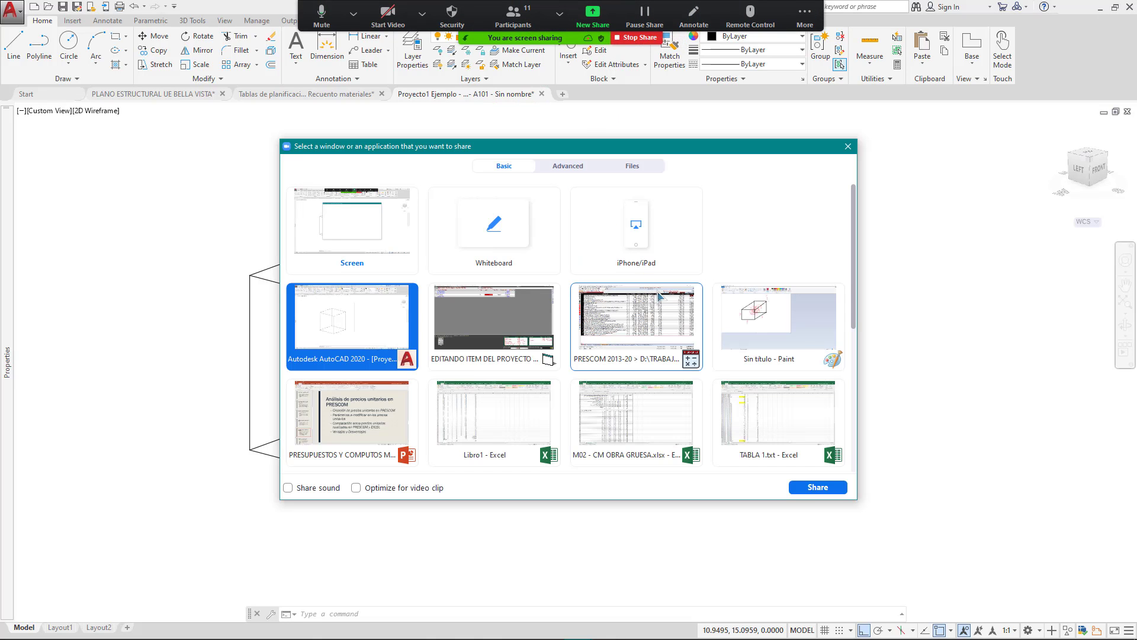
click(353, 566)
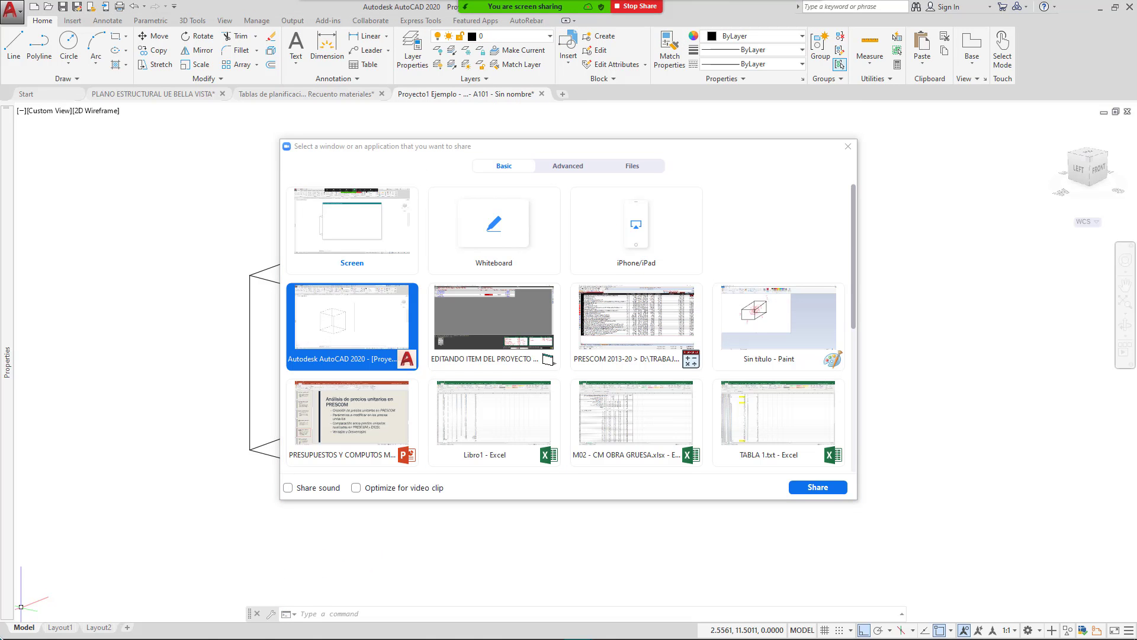
double_click(520, 427)
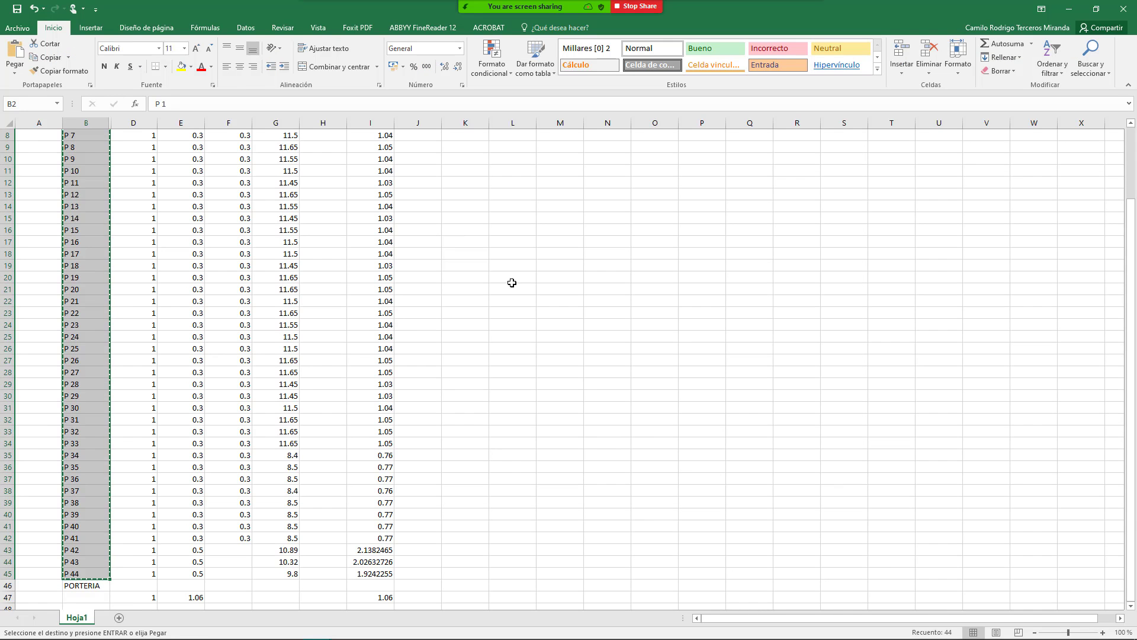
scroll(521, 278, up, 3)
click(553, 149)
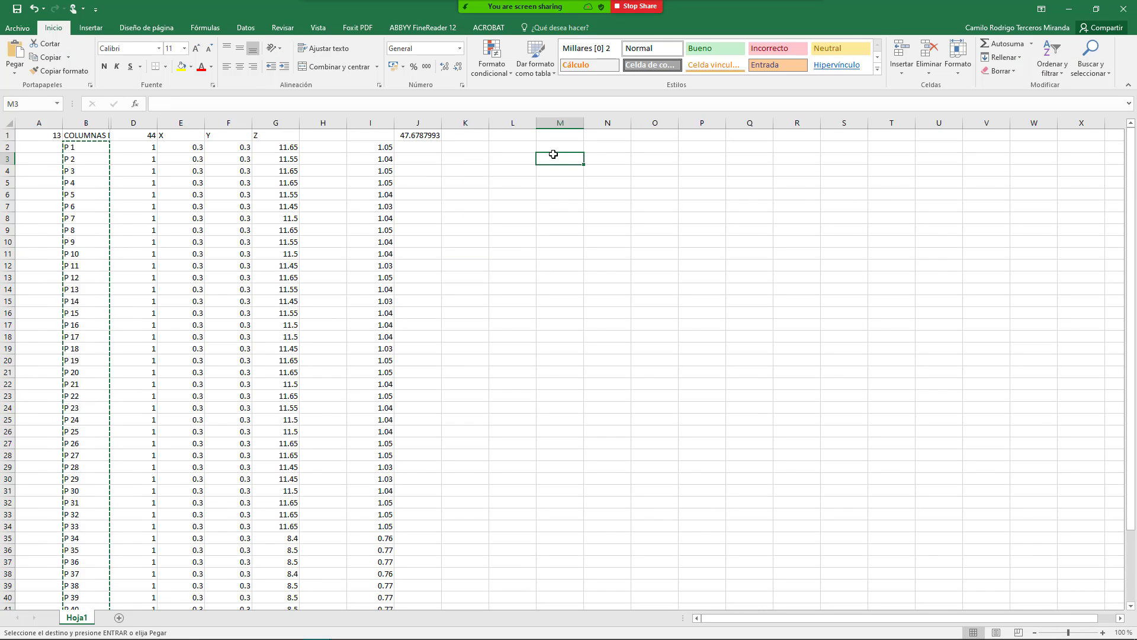
key(Escape)
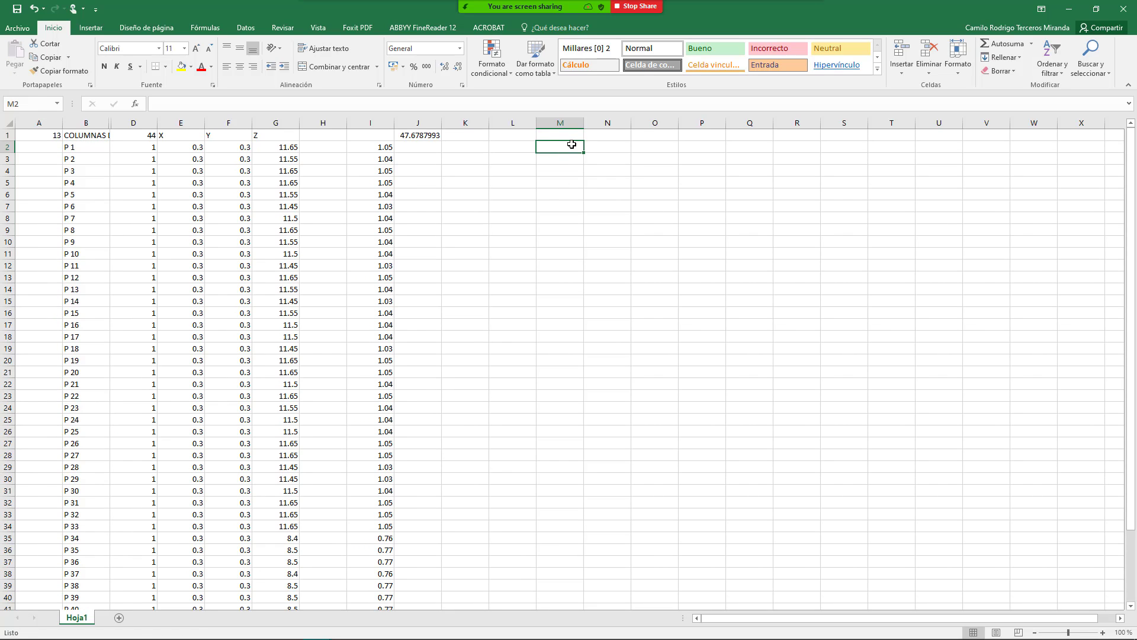
Step: Give M2:N4 a thick outside border, then merge O2:O4 and enter 1
drag(574, 145, 611, 173)
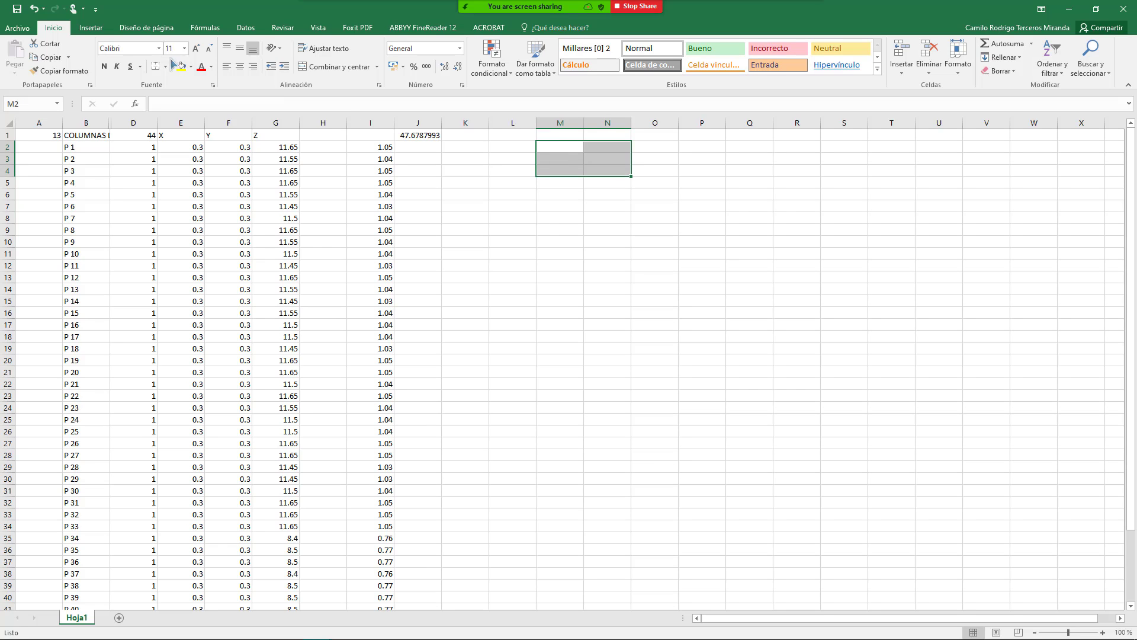
click(165, 66)
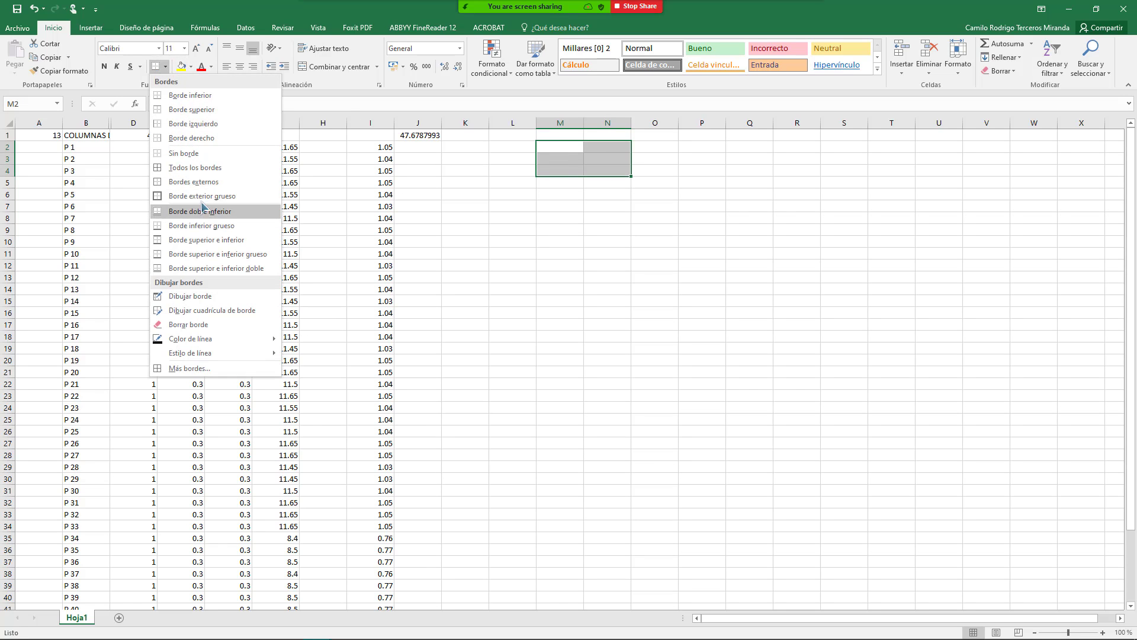
click(205, 195)
click(648, 181)
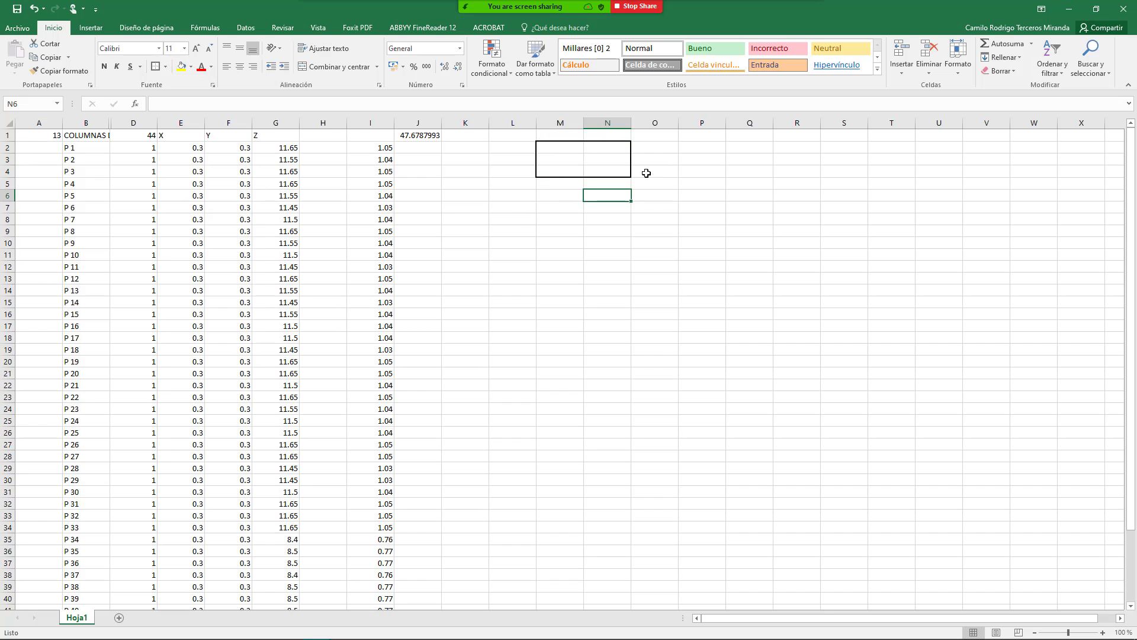
drag(656, 142, 659, 171)
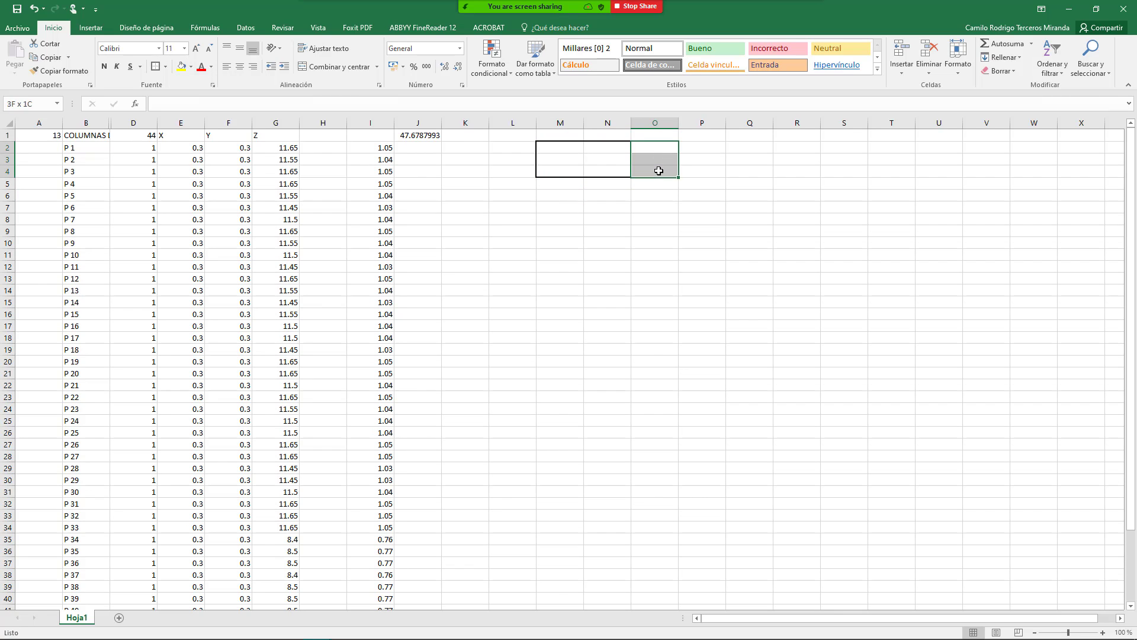
click(335, 66)
text(1)
key(Return)
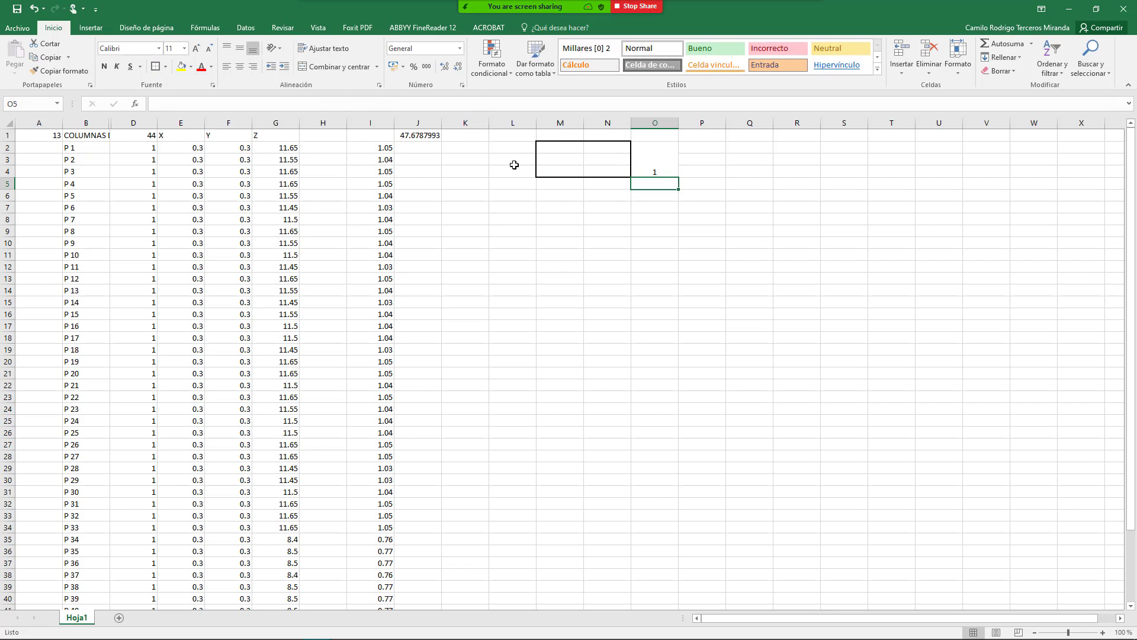
Step: Merge M5:N6 holding 1.5 and middle-align the 1 in O2:O4
drag(545, 183, 623, 196)
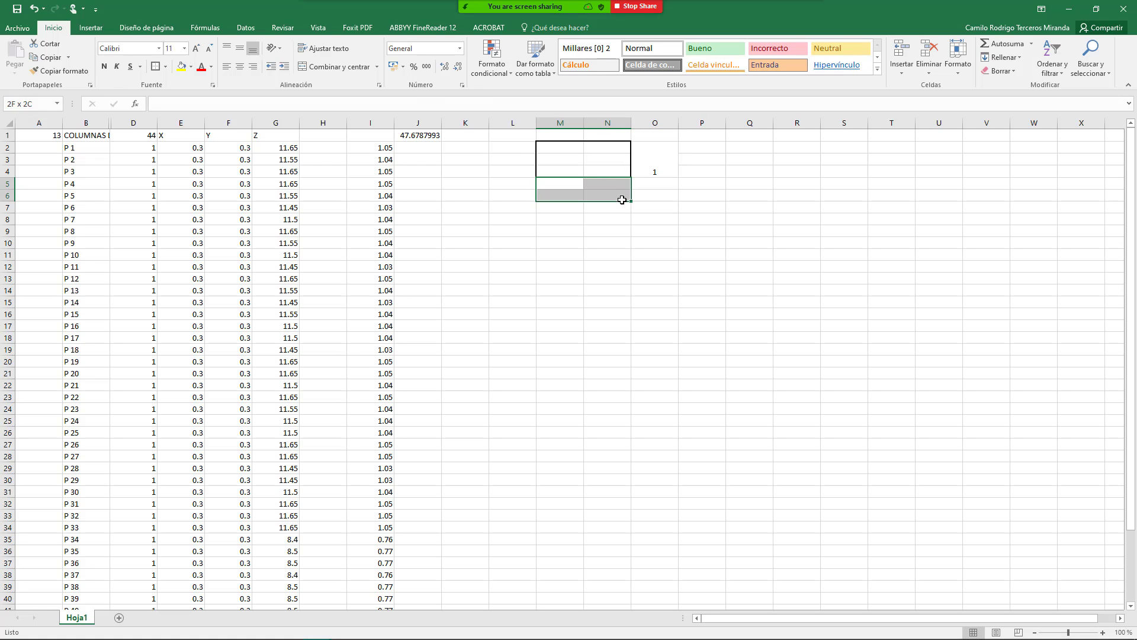
click(334, 66)
text(1.5)
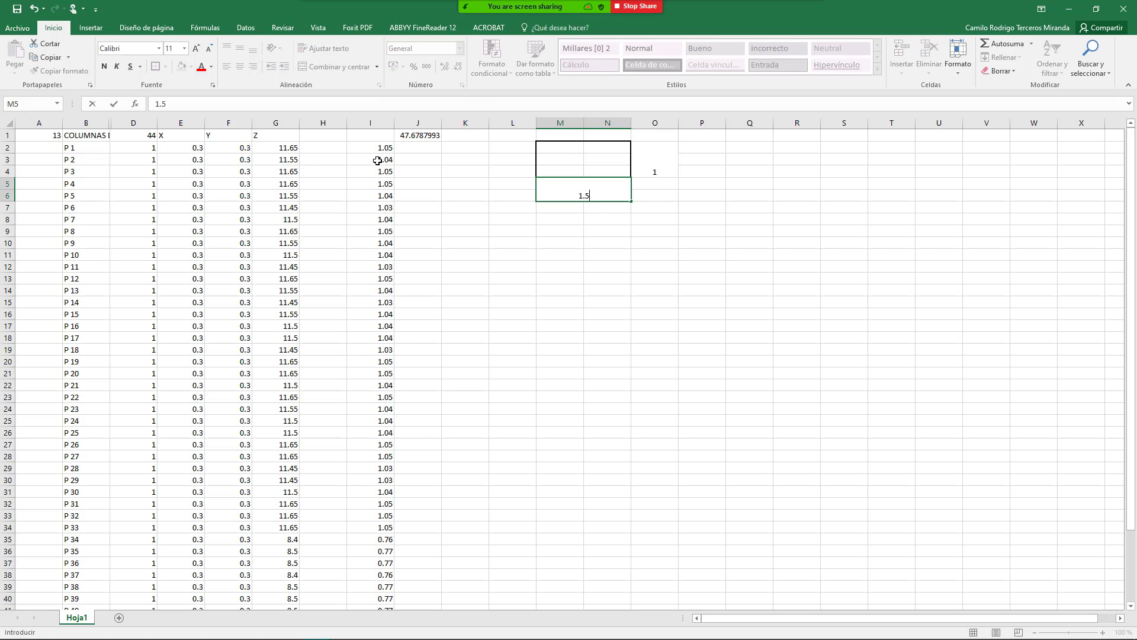
key(Return)
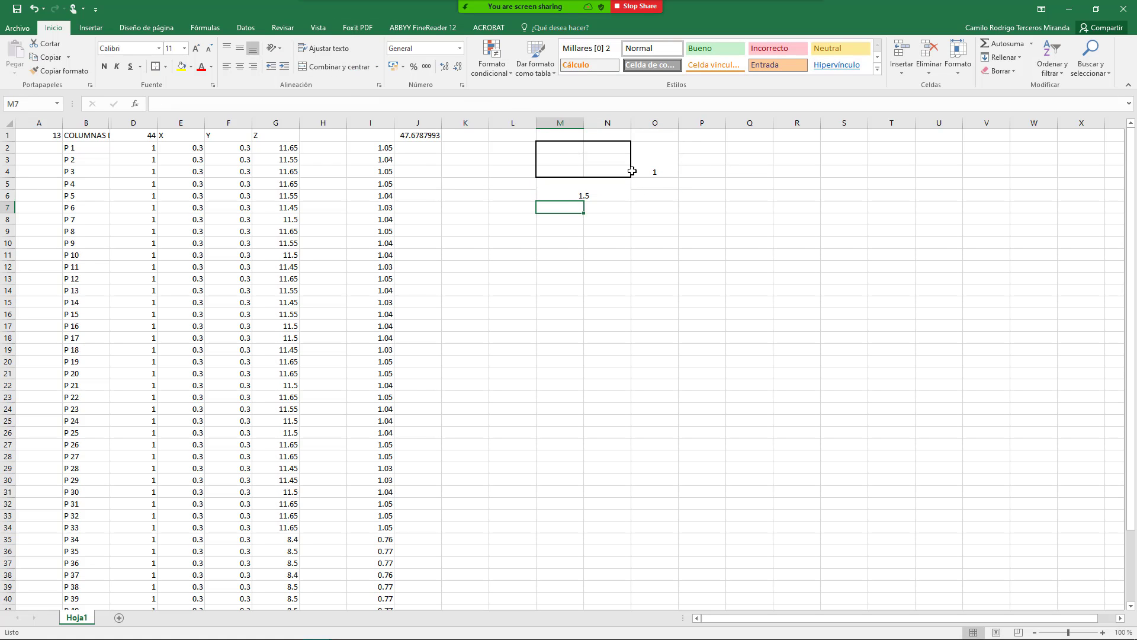
click(650, 168)
click(240, 52)
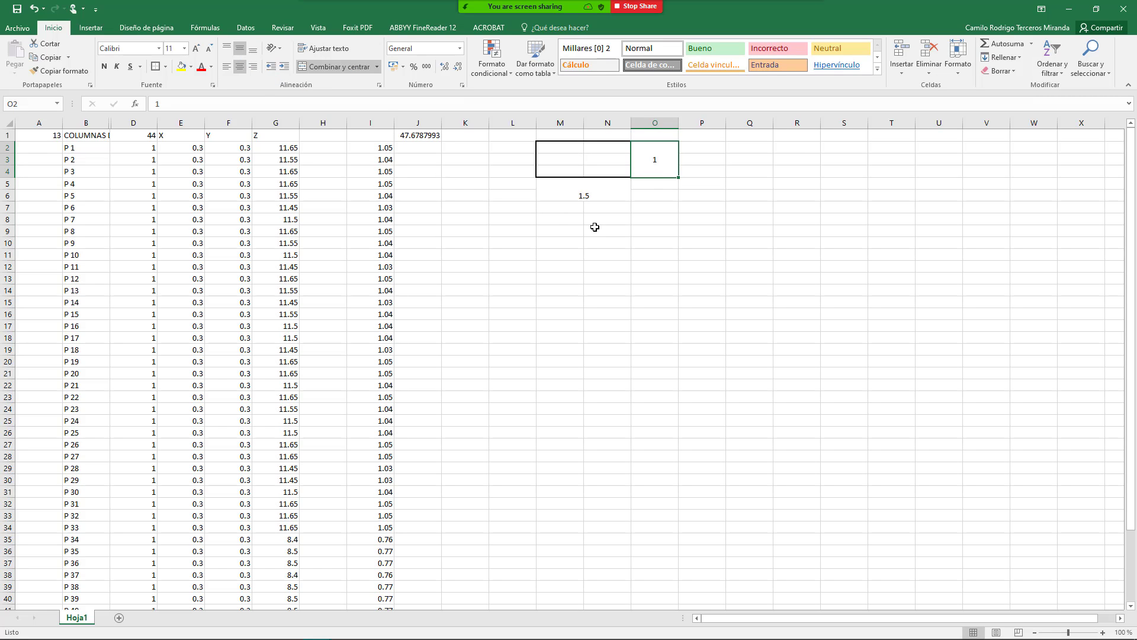
click(596, 230)
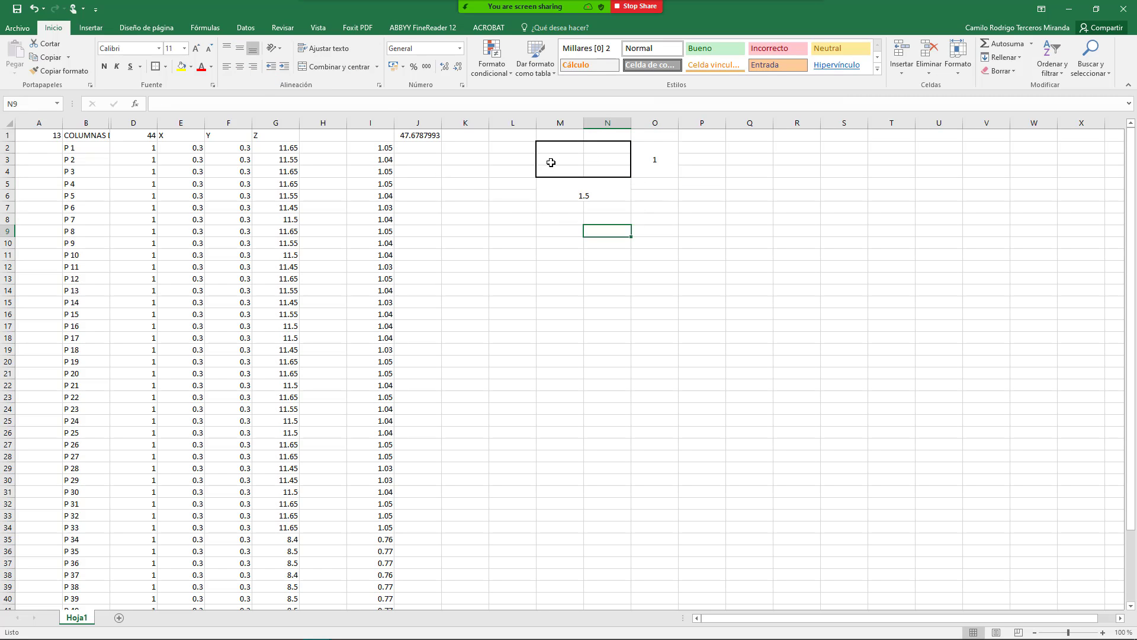
Step: Merge M2:N4 into one box and enter 1 in M9
drag(546, 146, 603, 175)
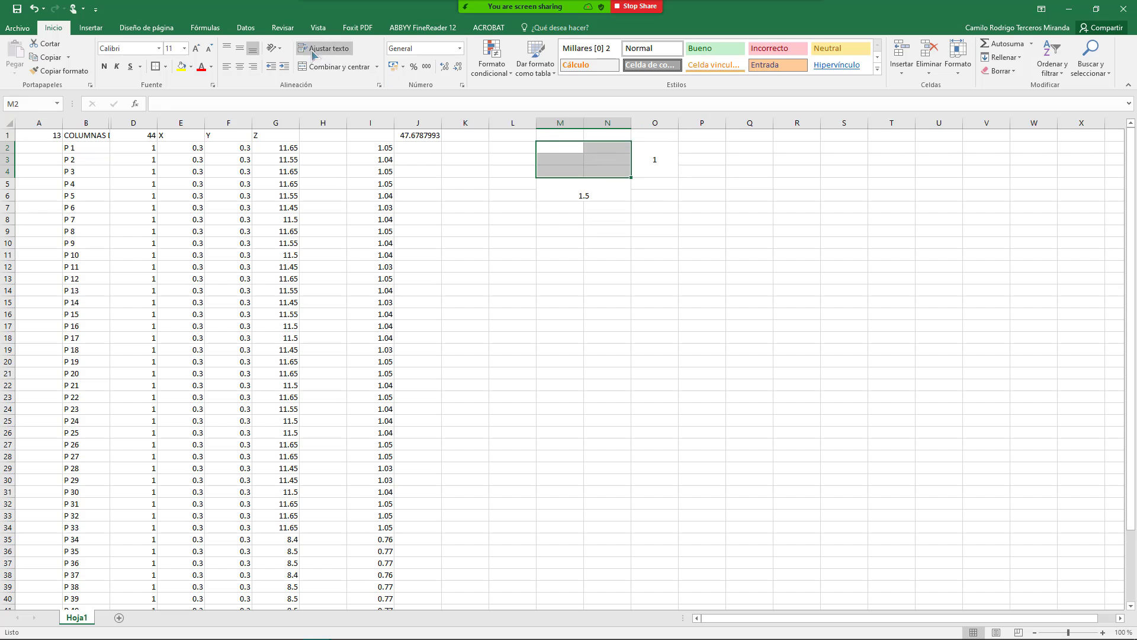
click(332, 66)
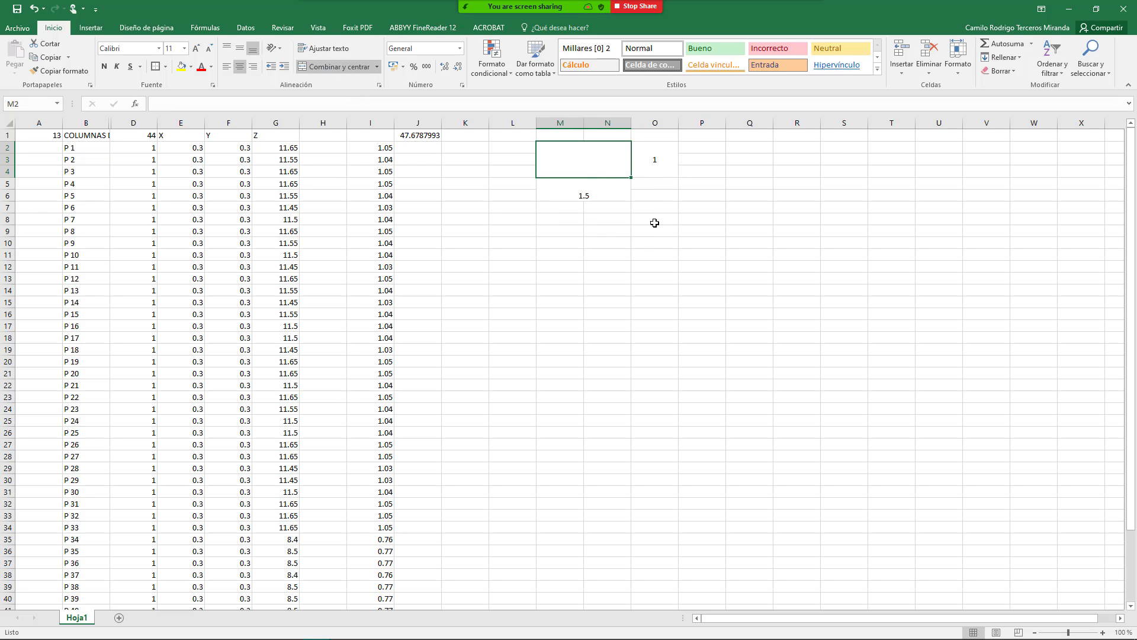
click(576, 232)
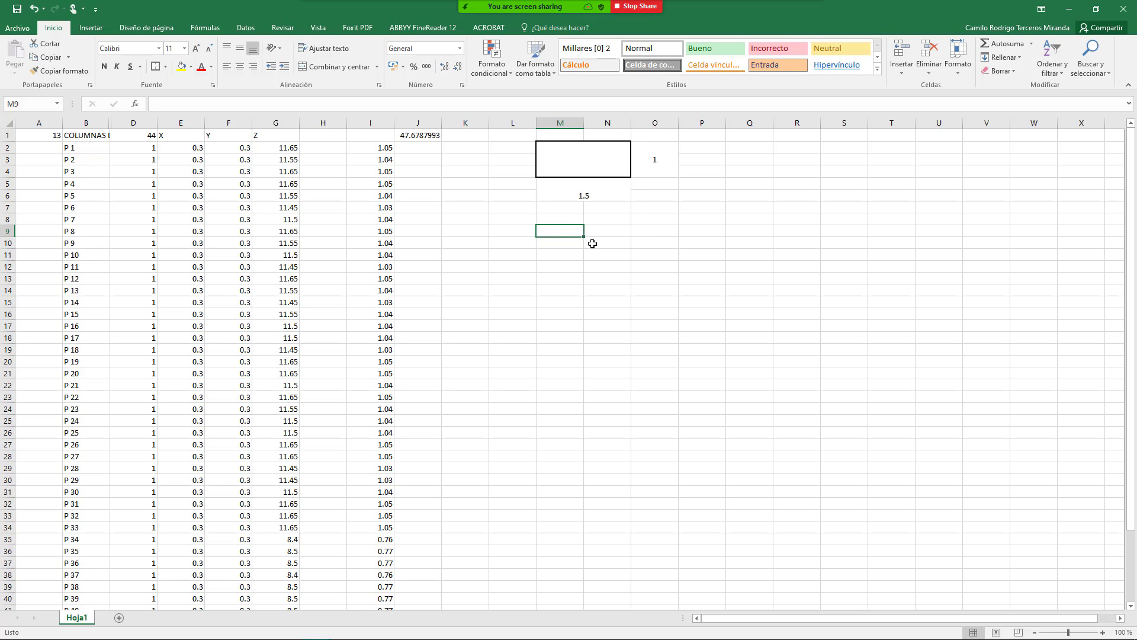
text(1)
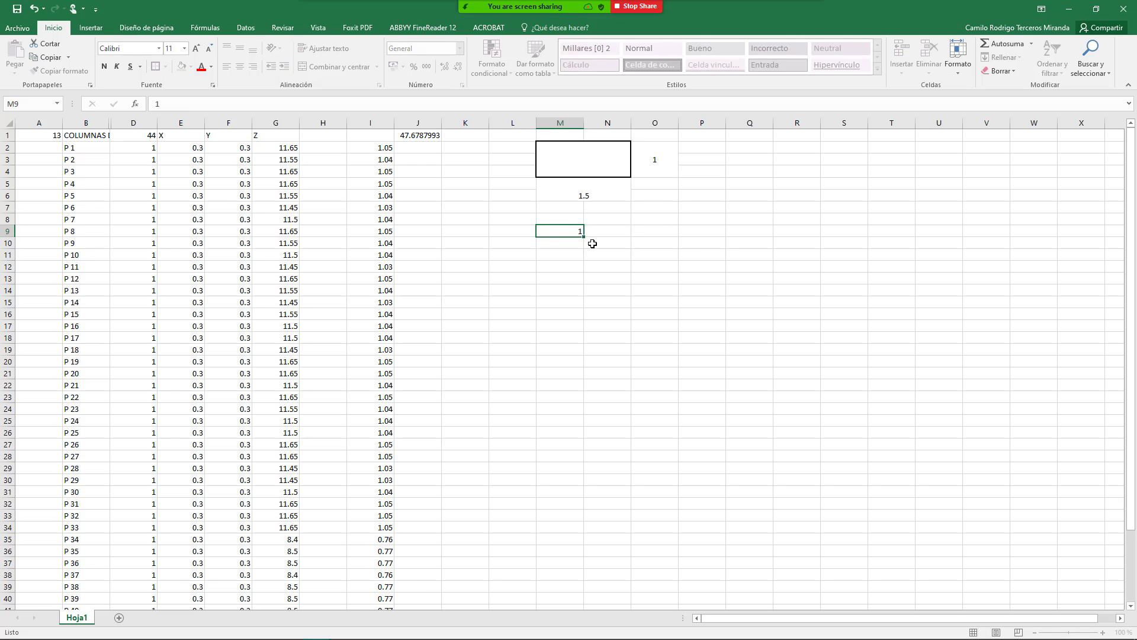
key(Return)
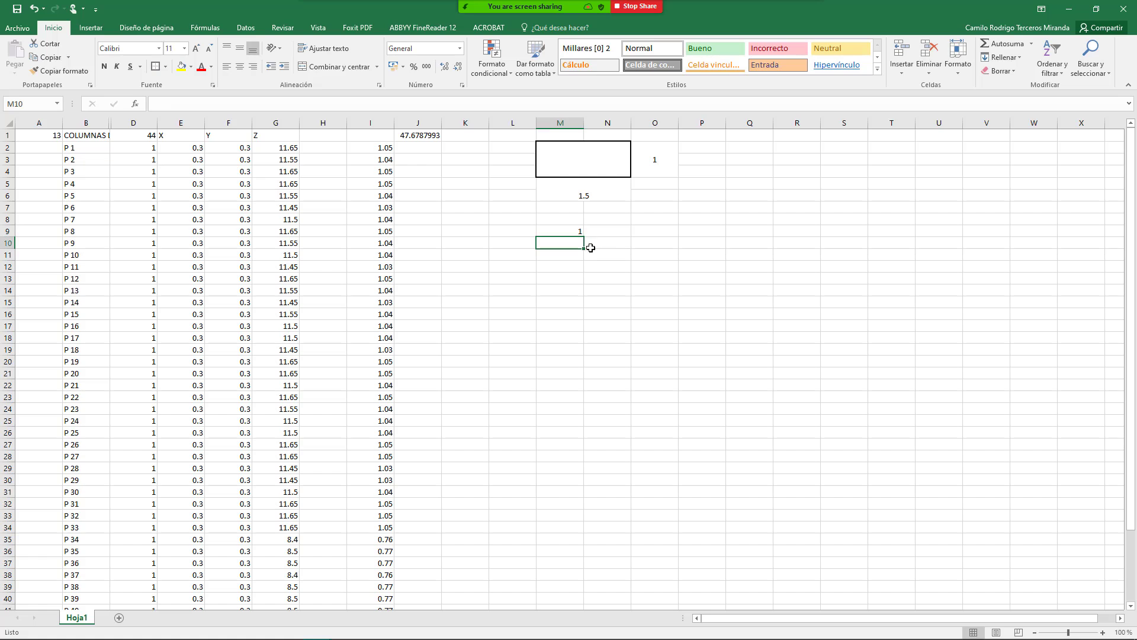
click(714, 219)
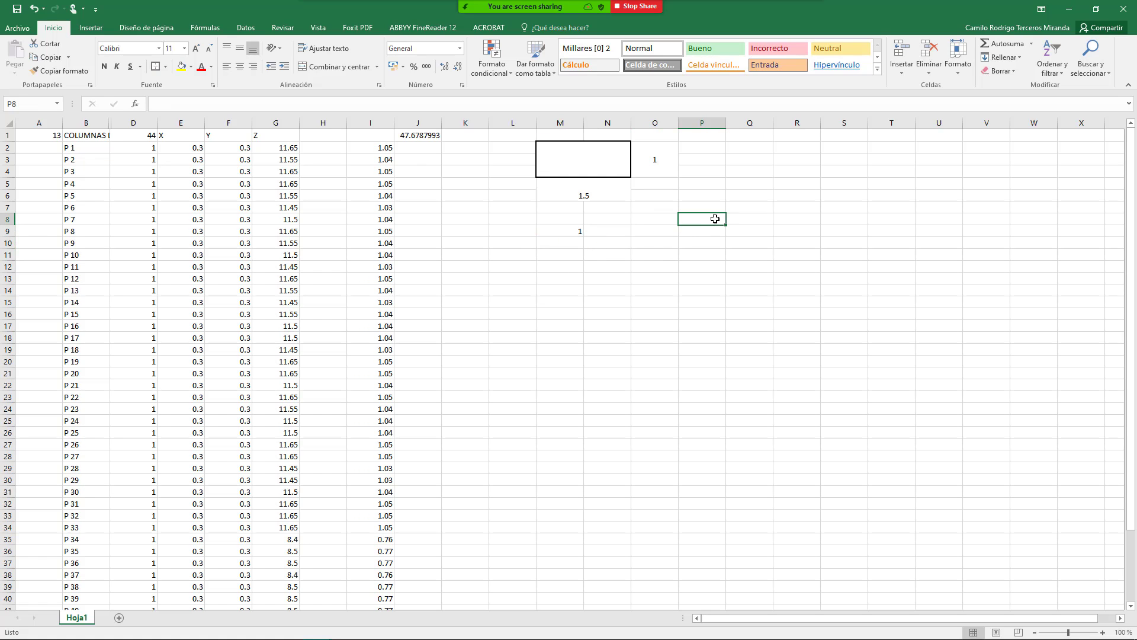
Step: Enter =1.5*1*1 in P8 and =P8/1 in Q8, both giving 1.5
text(+)
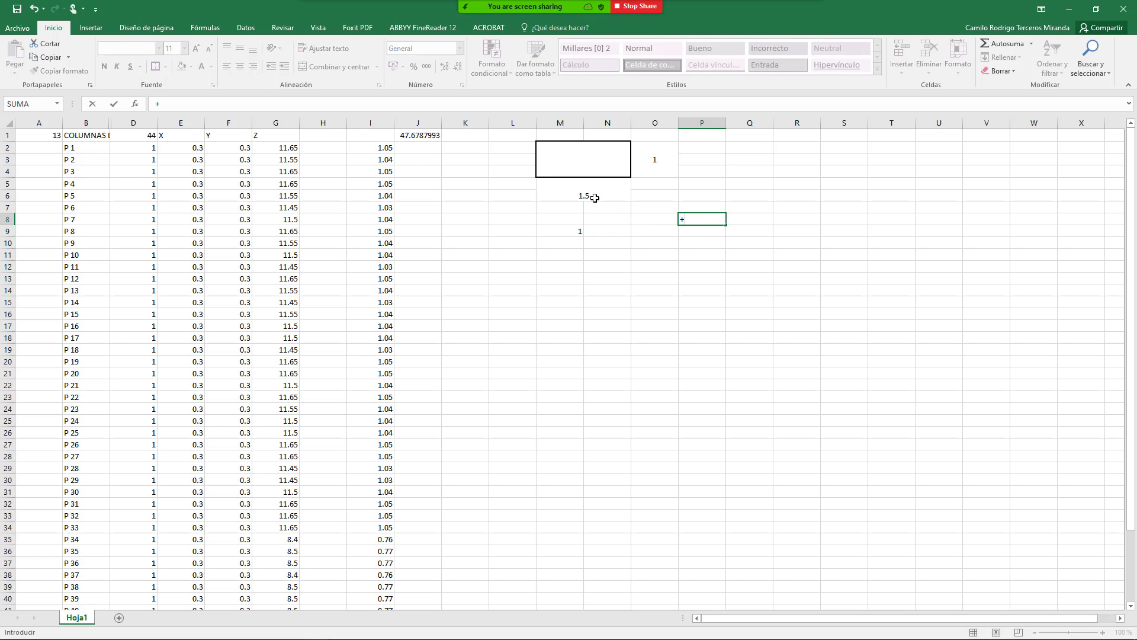
text(1.5*1*1)
key(Return)
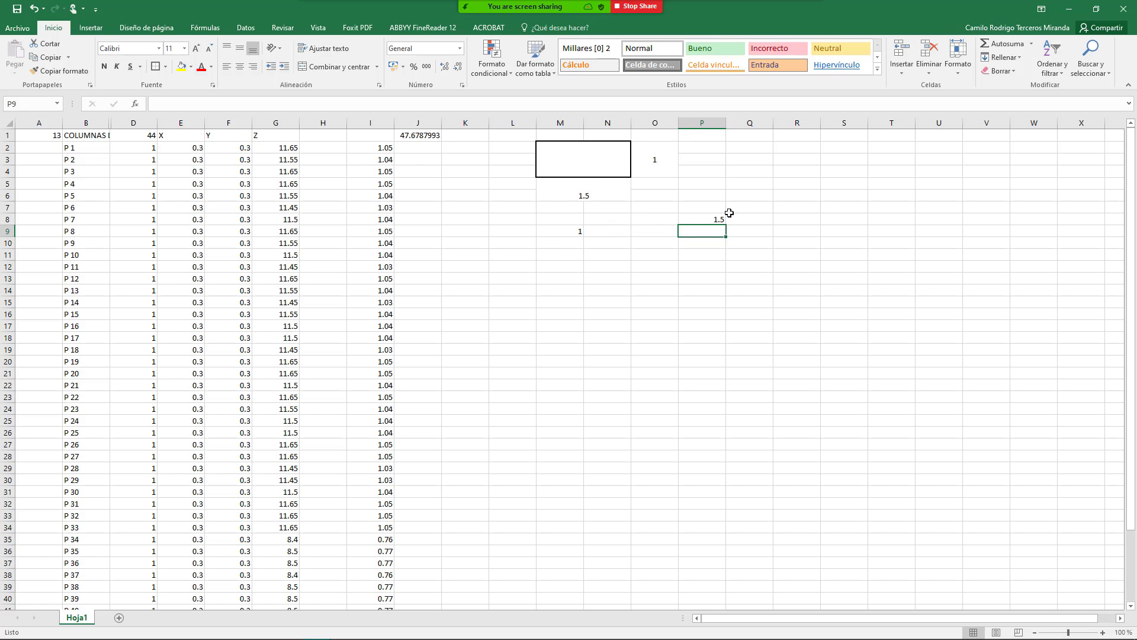
click(707, 218)
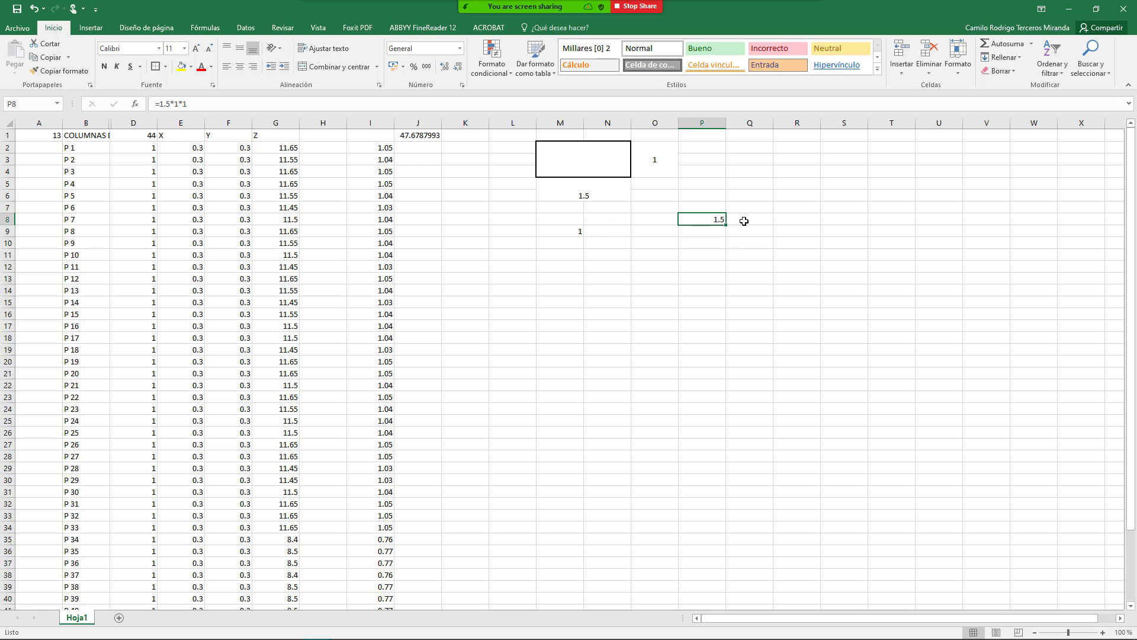
click(741, 220)
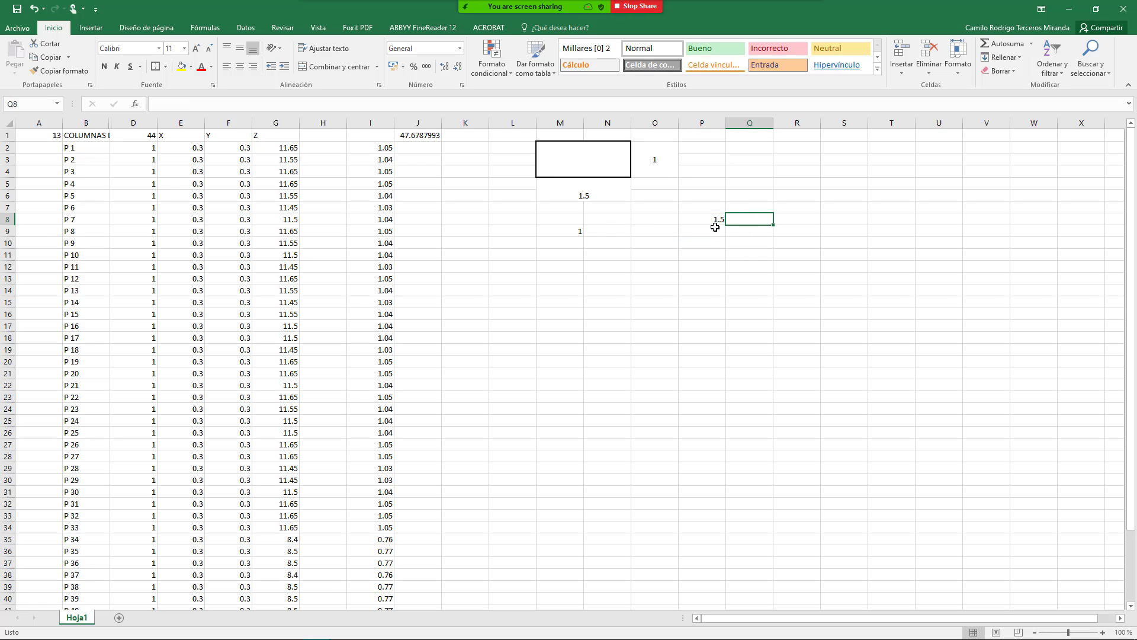
text(+)
key(Left)
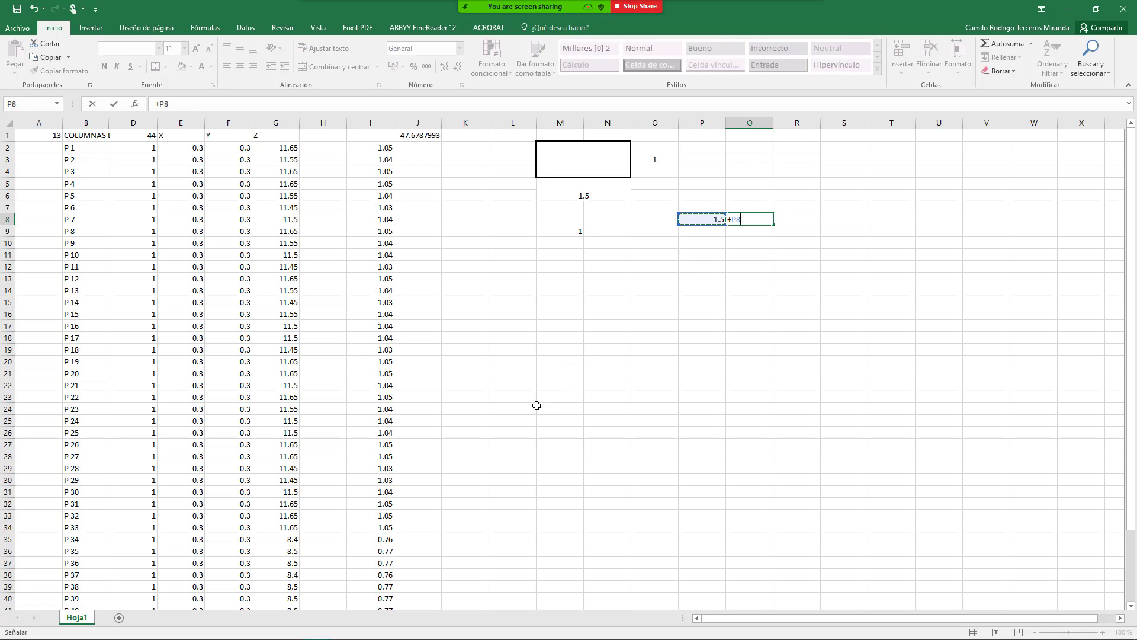
text(/1)
key(Return)
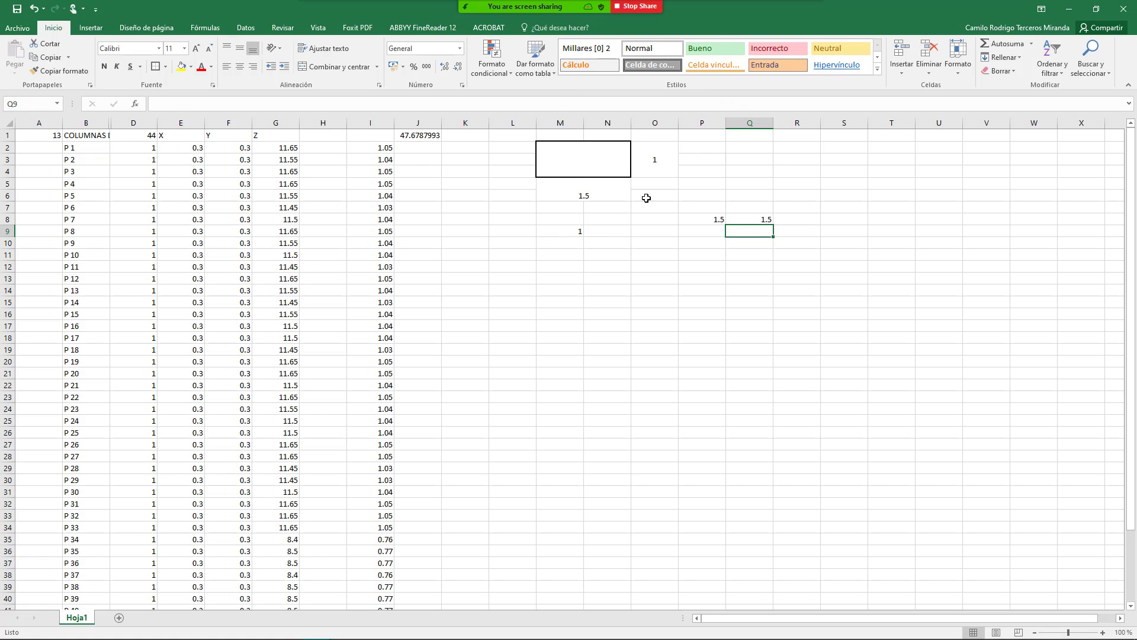
click(756, 219)
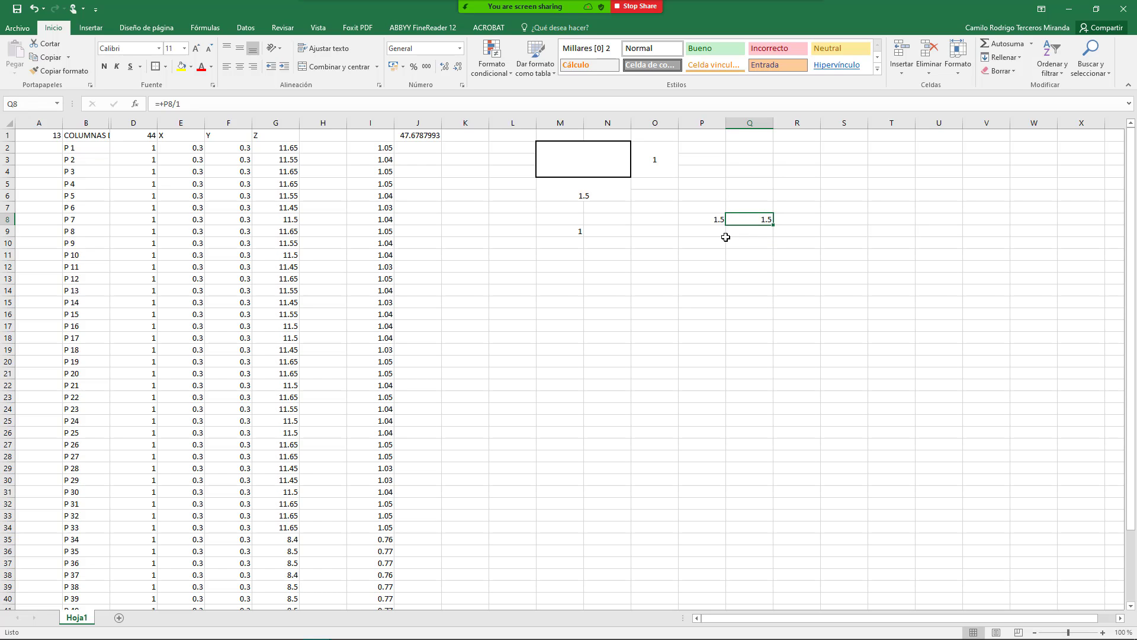
mouse_move(630, 5)
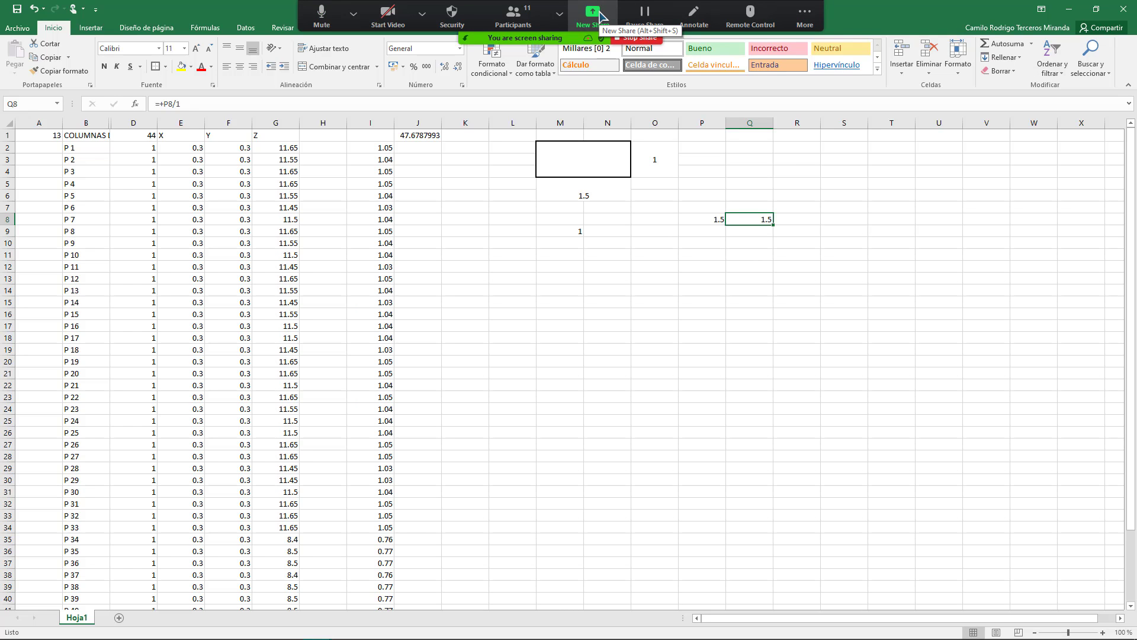
Step: Share the PRESCOM window and set the Ayudante quantity to 1.5 hours
click(592, 13)
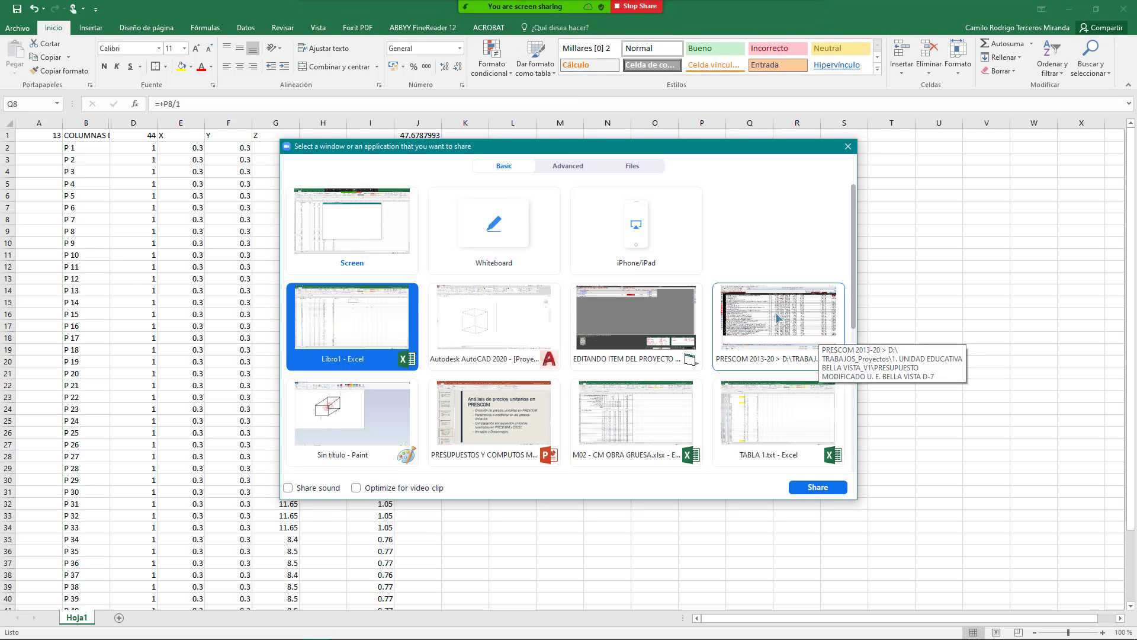
double_click(778, 319)
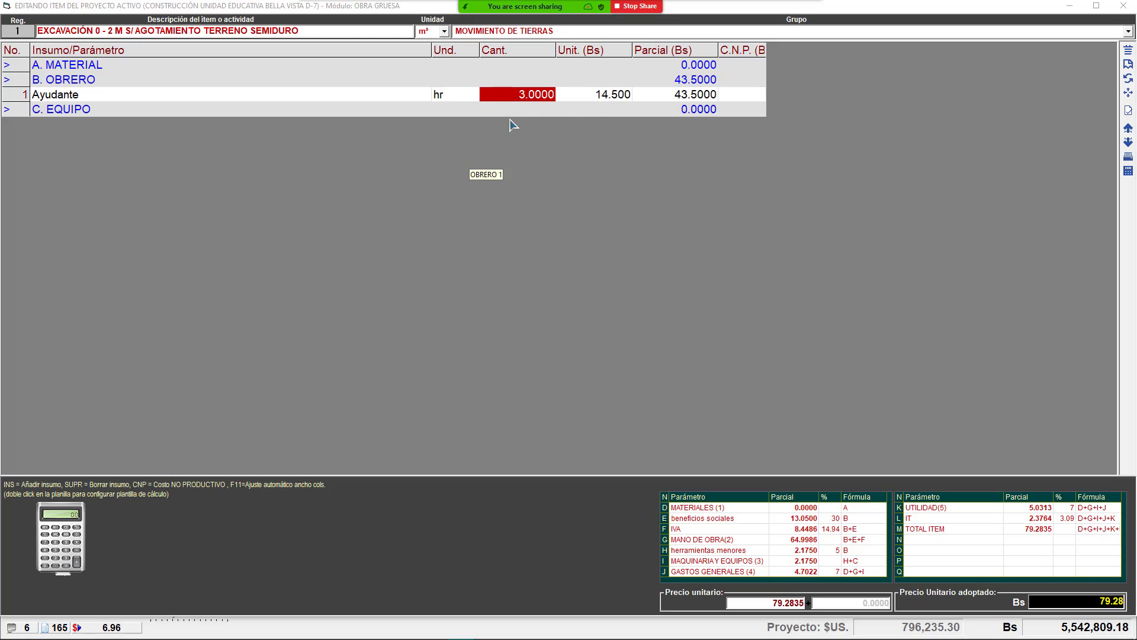
click(578, 100)
click(519, 95)
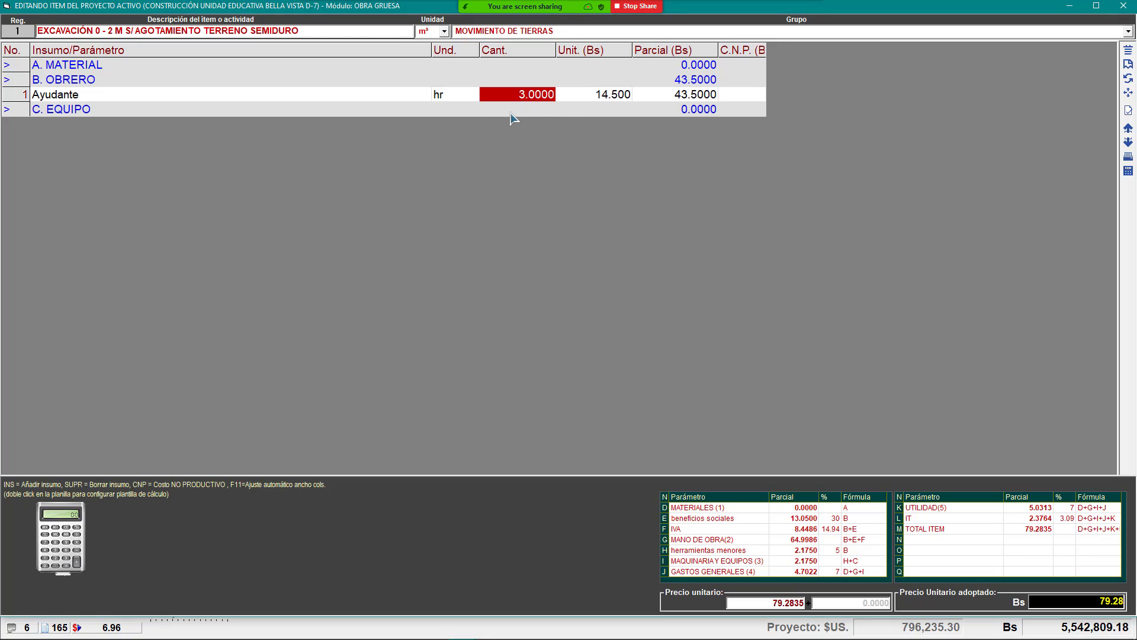
text(1)
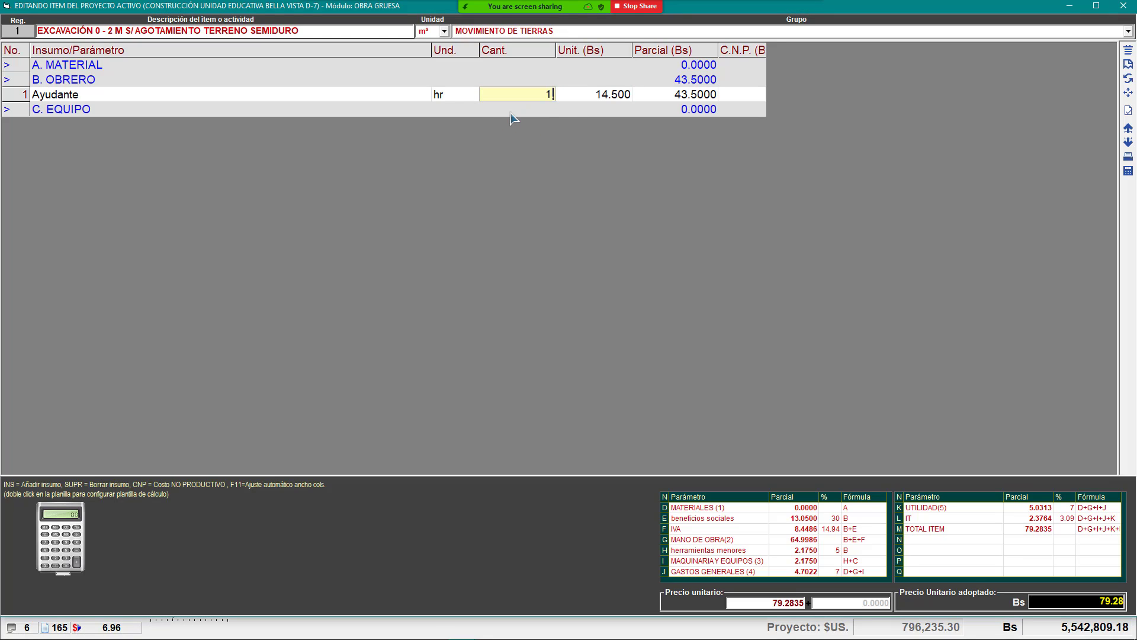
text(.5)
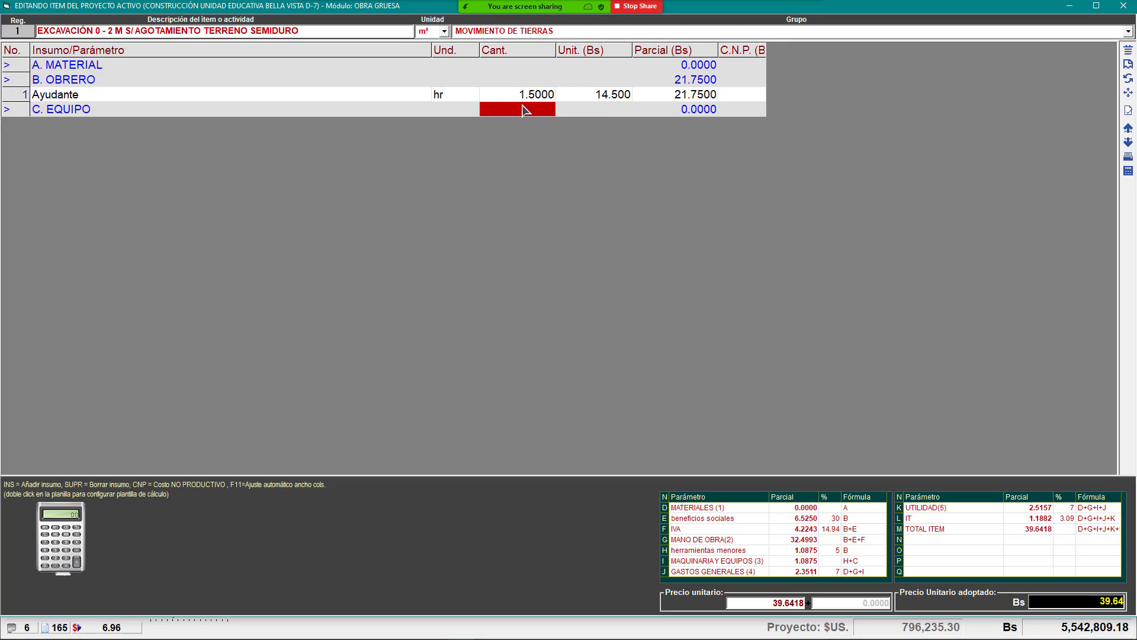
click(521, 95)
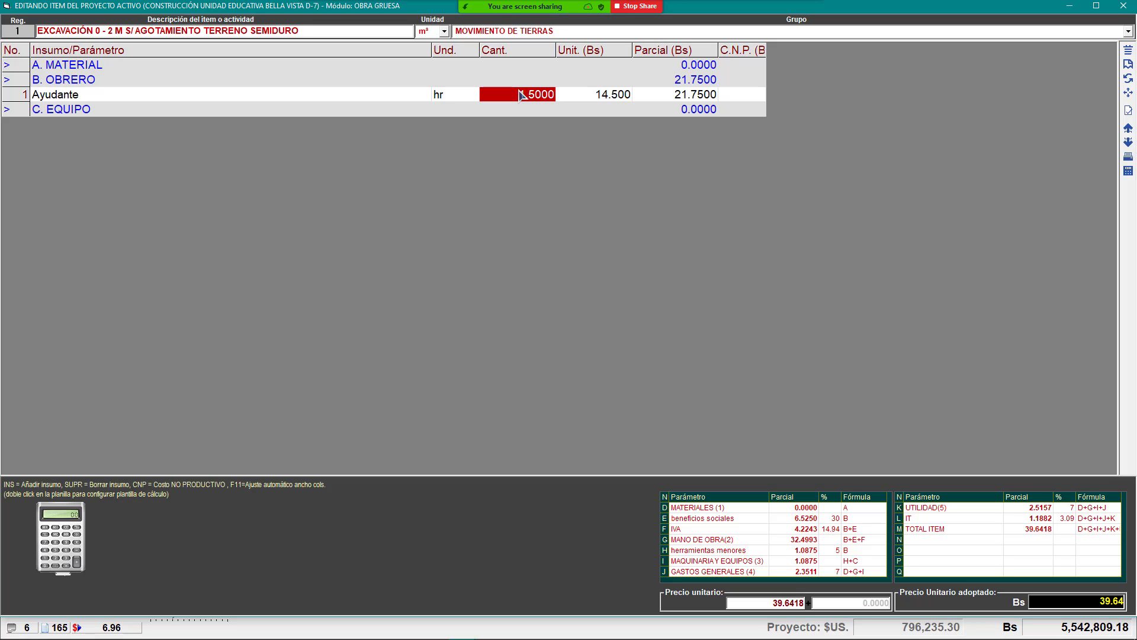
mouse_move(521, 22)
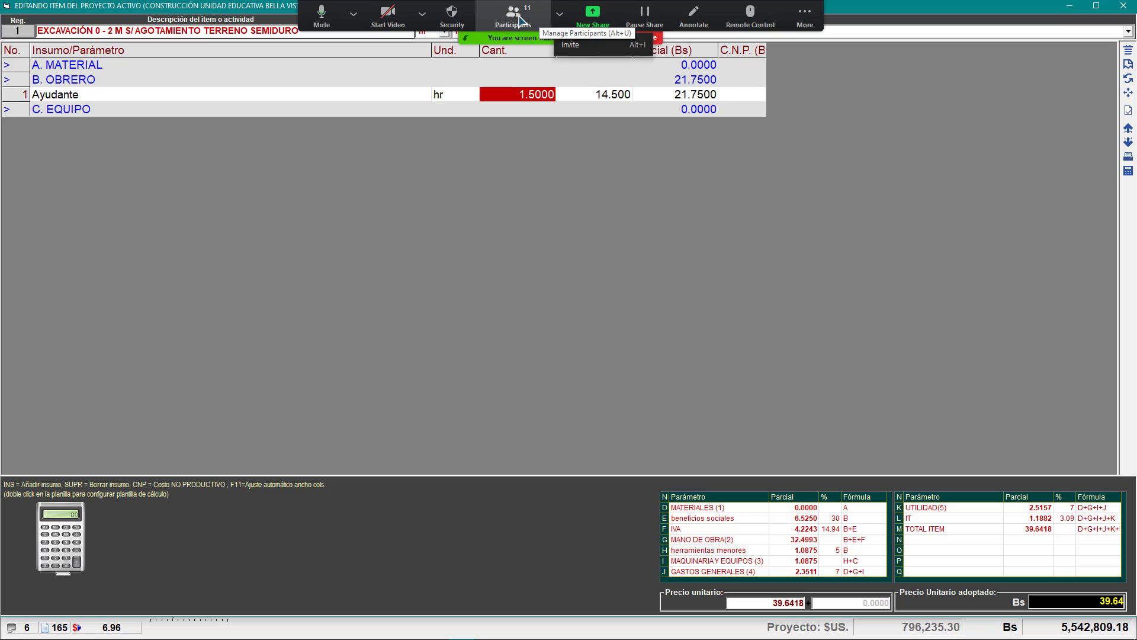
click(521, 21)
scroll(566, 344, down, 5)
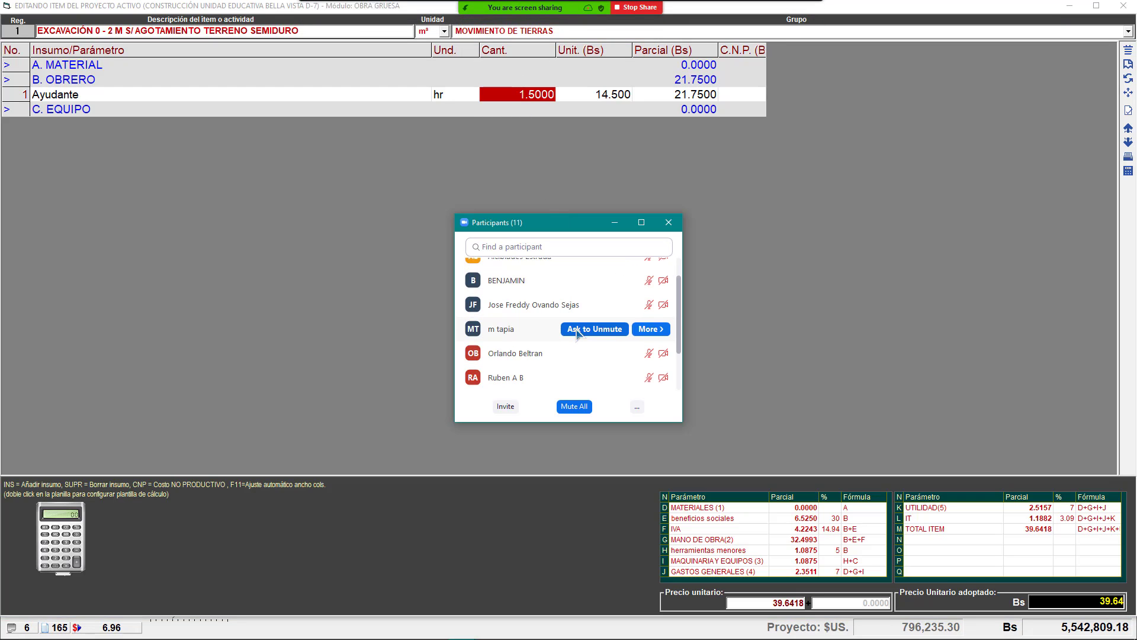
scroll(533, 363, up, 5)
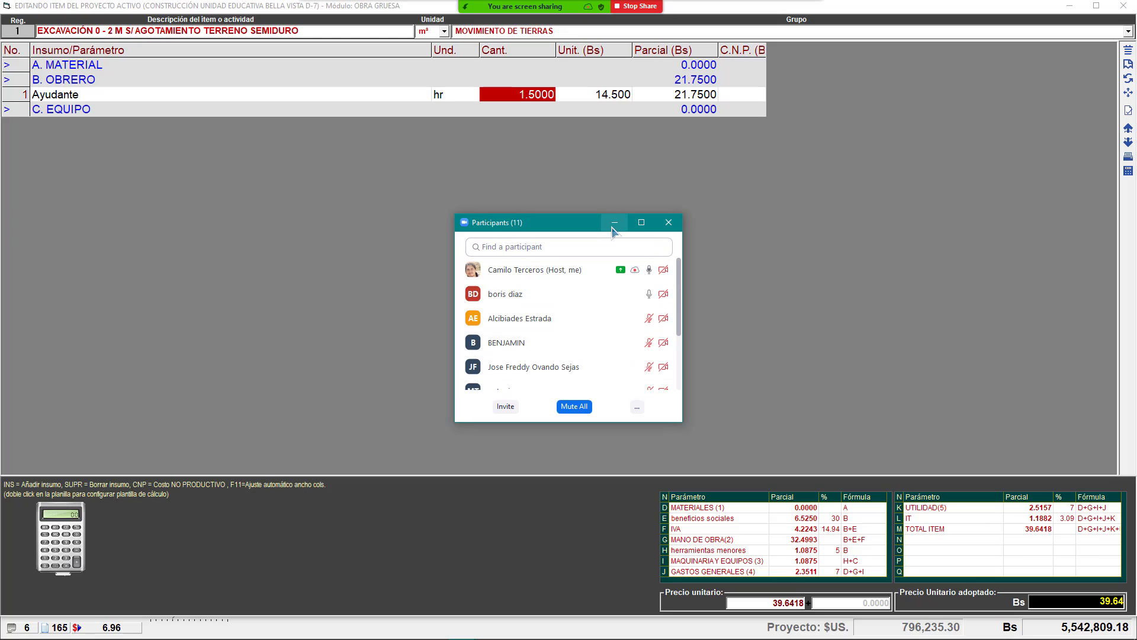
click(668, 223)
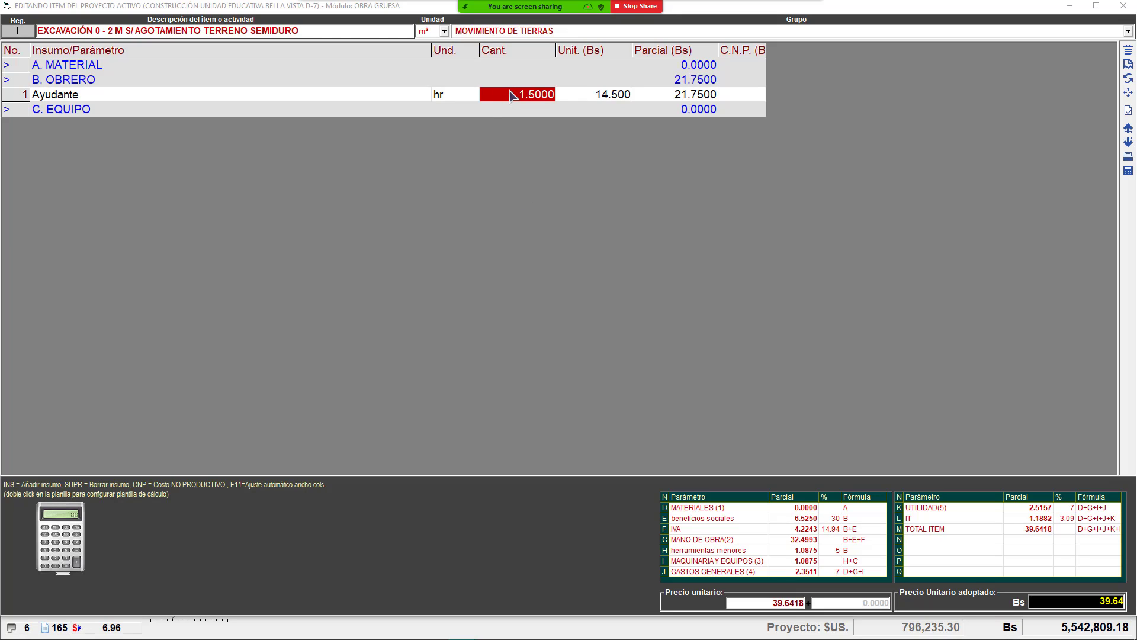
Step: Review the Ayudante labour line: 1.5 hr at a 14.500 Bs unit cost
click(514, 100)
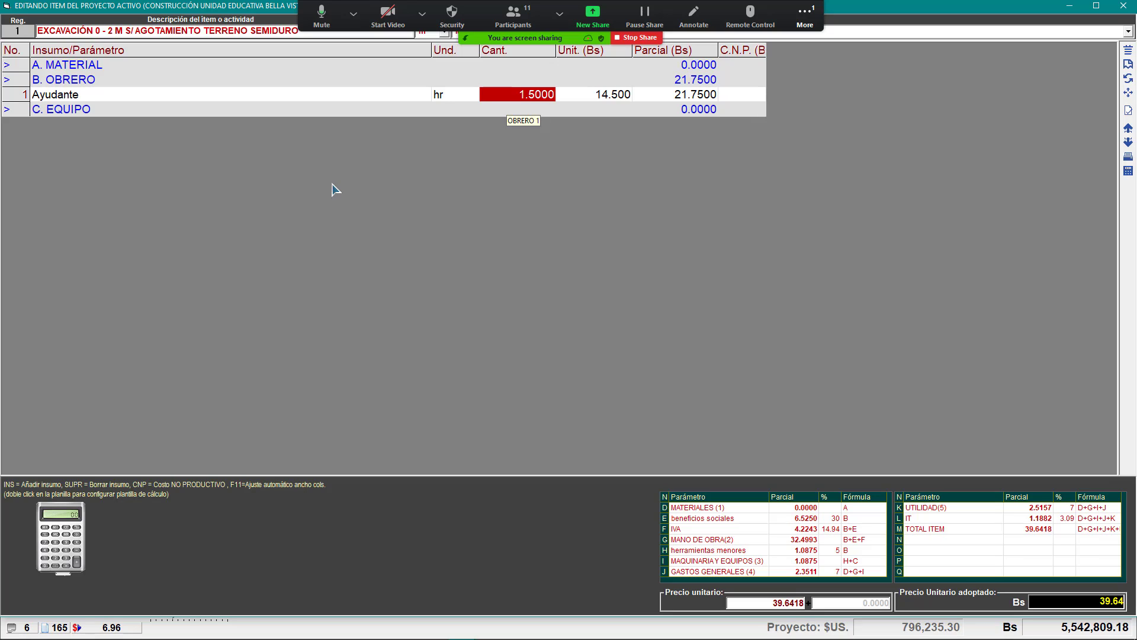
click(221, 113)
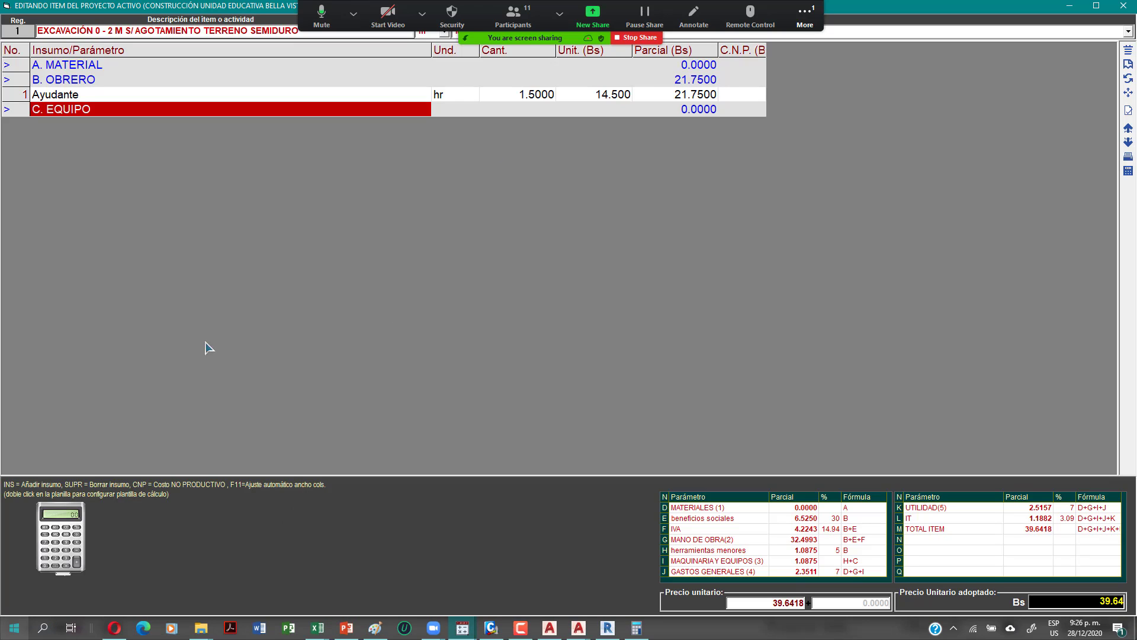
click(527, 97)
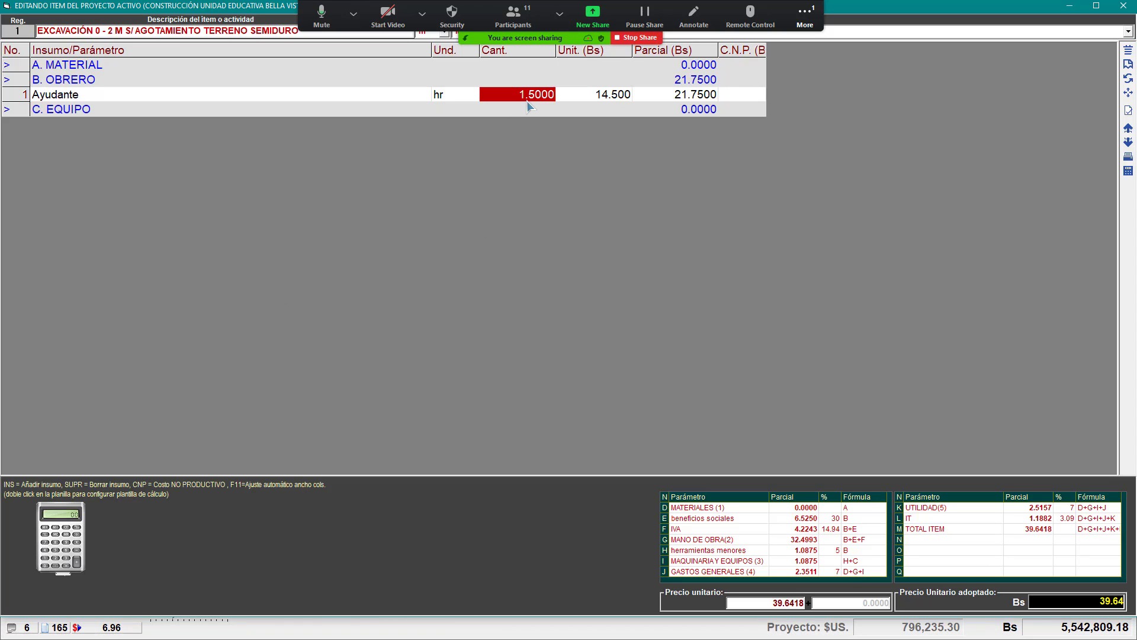
click(597, 99)
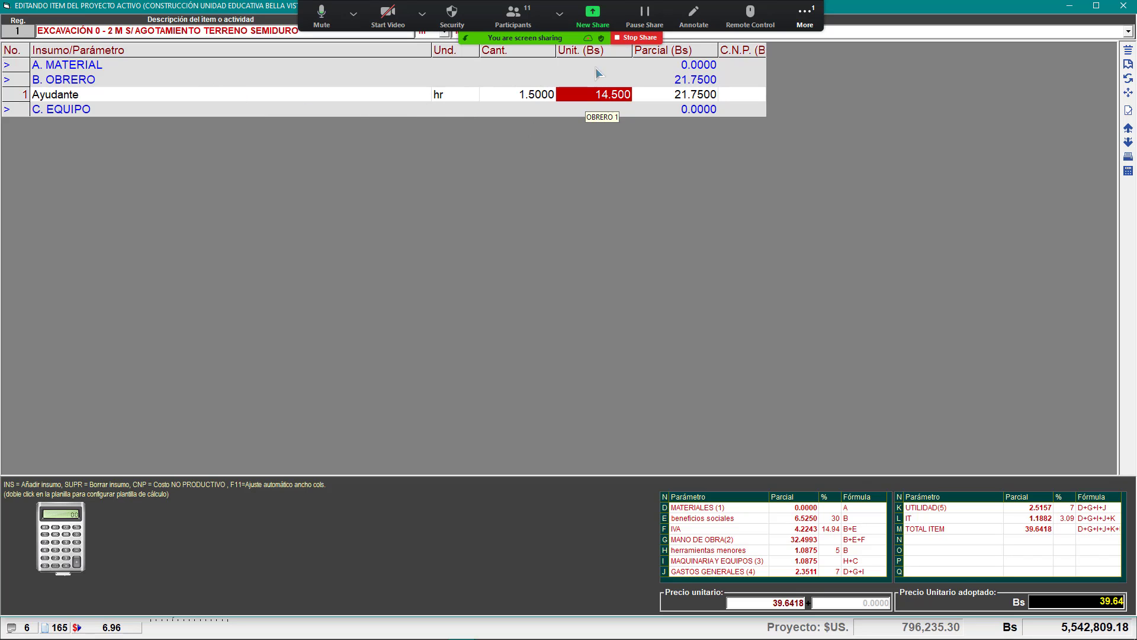
Step: Switch the Zoom screen share to the Libro1 Excel workbook
click(592, 15)
click(673, 315)
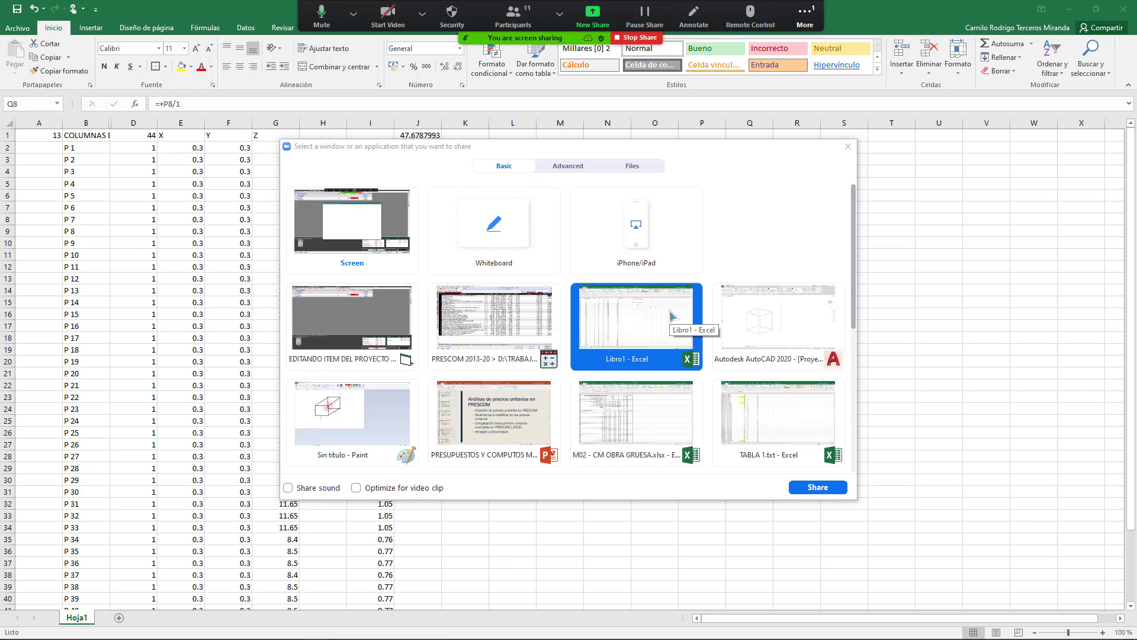
double_click(672, 315)
click(553, 267)
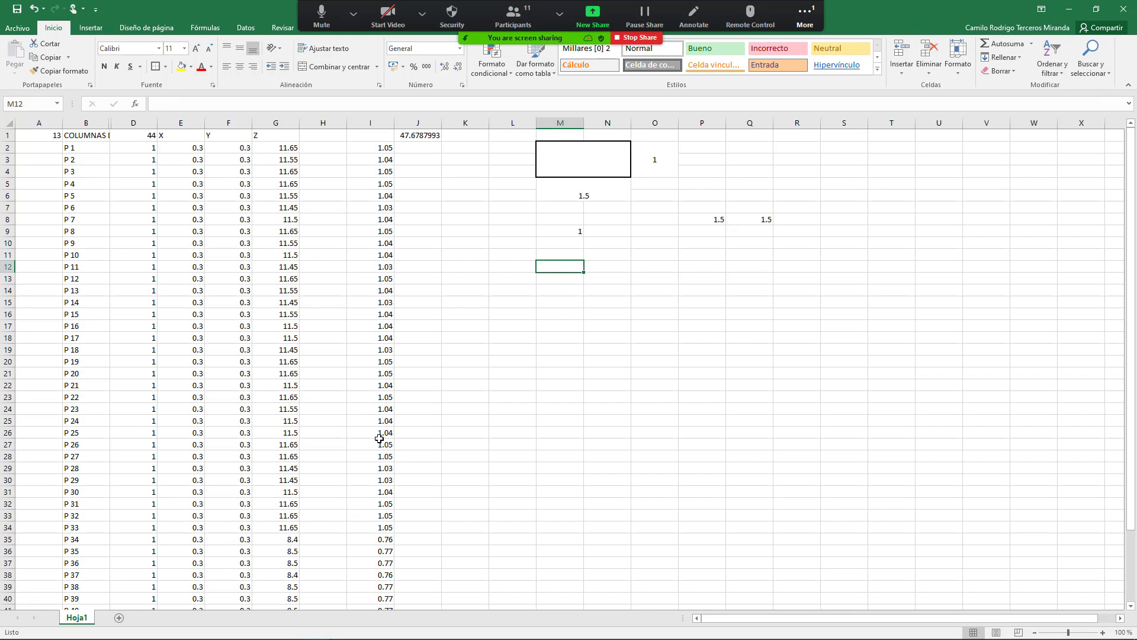
Step: Enter 1 HORA, 14.5 and BS across cells M12 to O12
text(1 HORA)
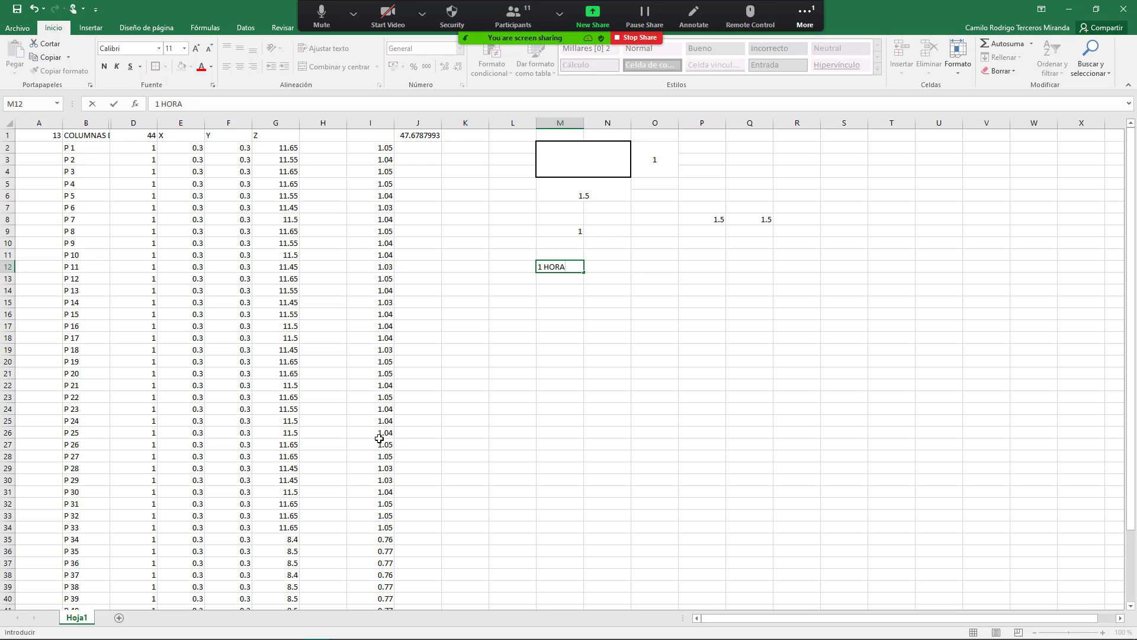
key(Tab)
text(14.5)
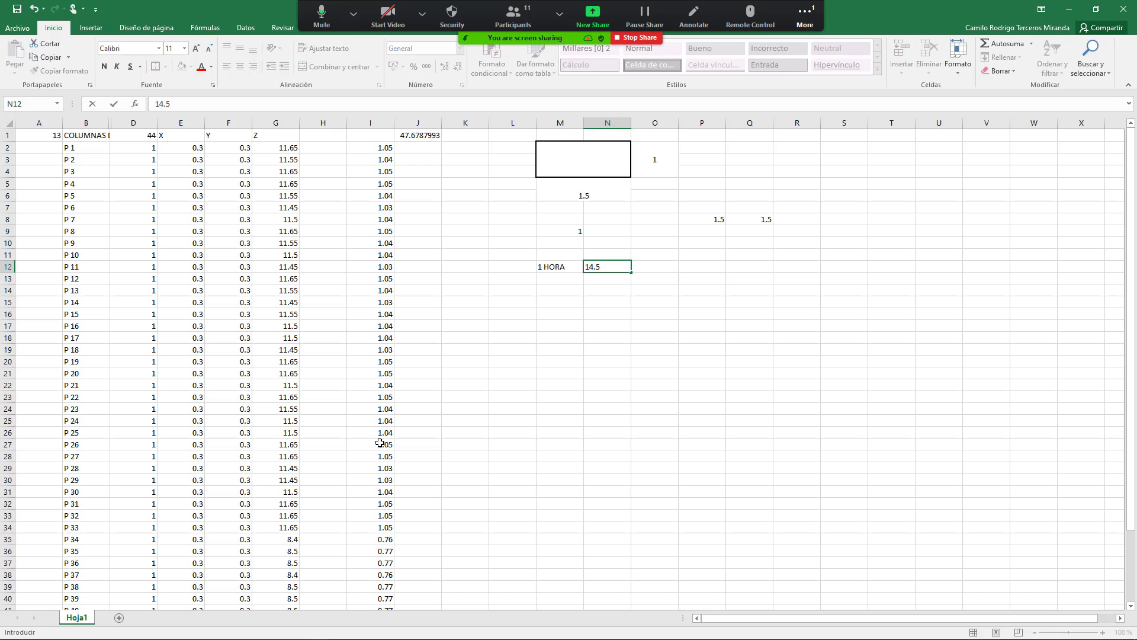
key(Tab)
text(BS)
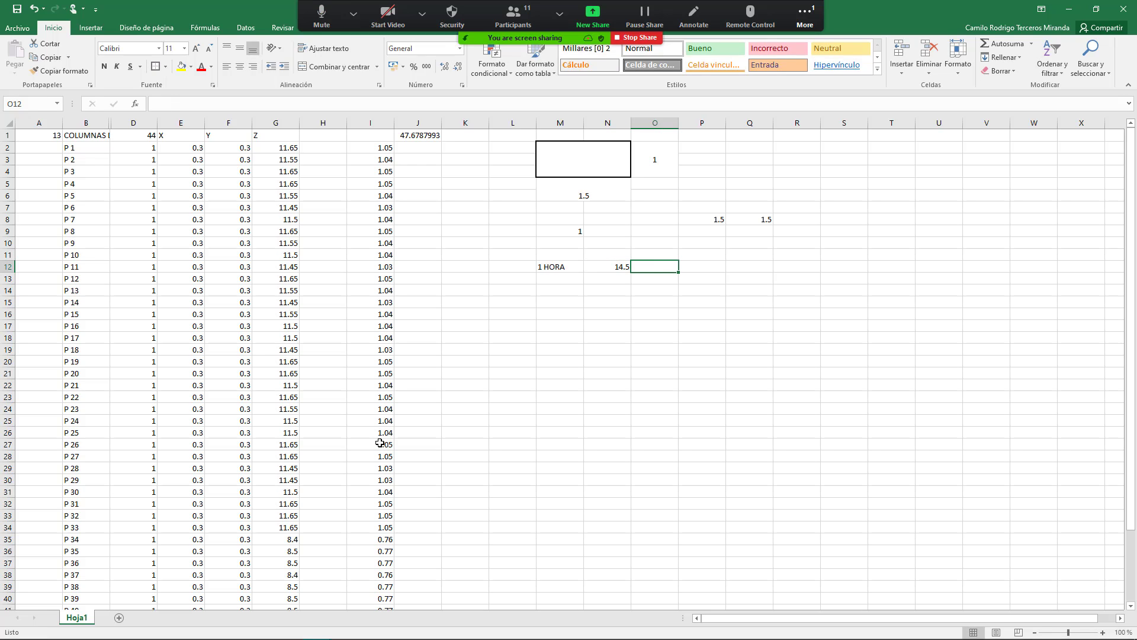
key(Return)
Step: Add a right-aligned 1 DIA LABORAL label in L13 and 8 HORAS in M13
key(Left)
key(Left)
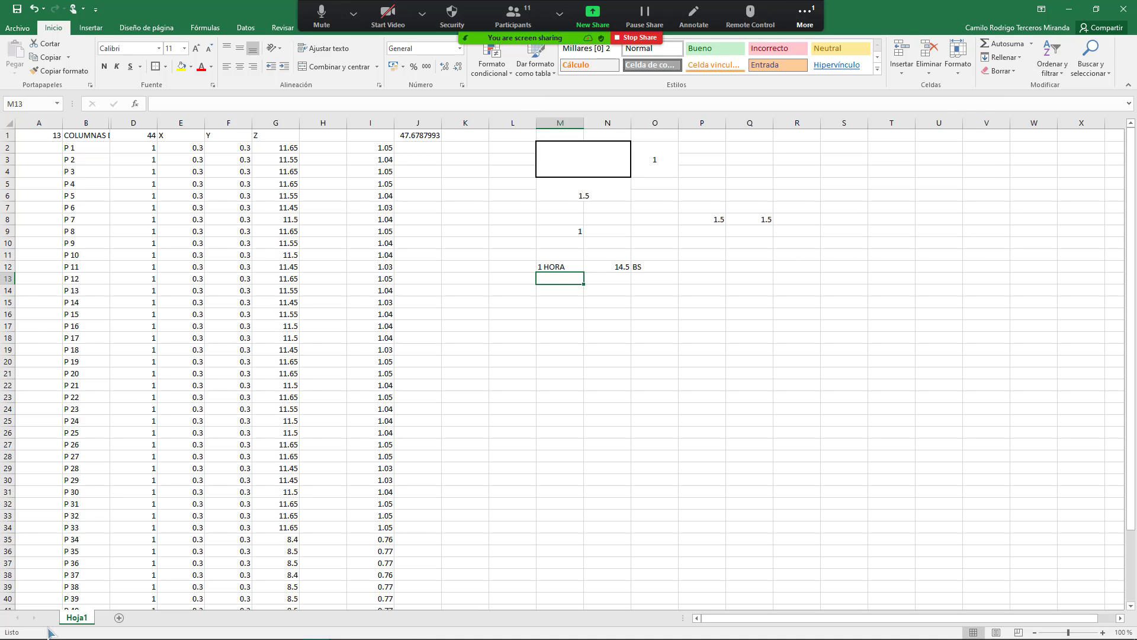
key(Left)
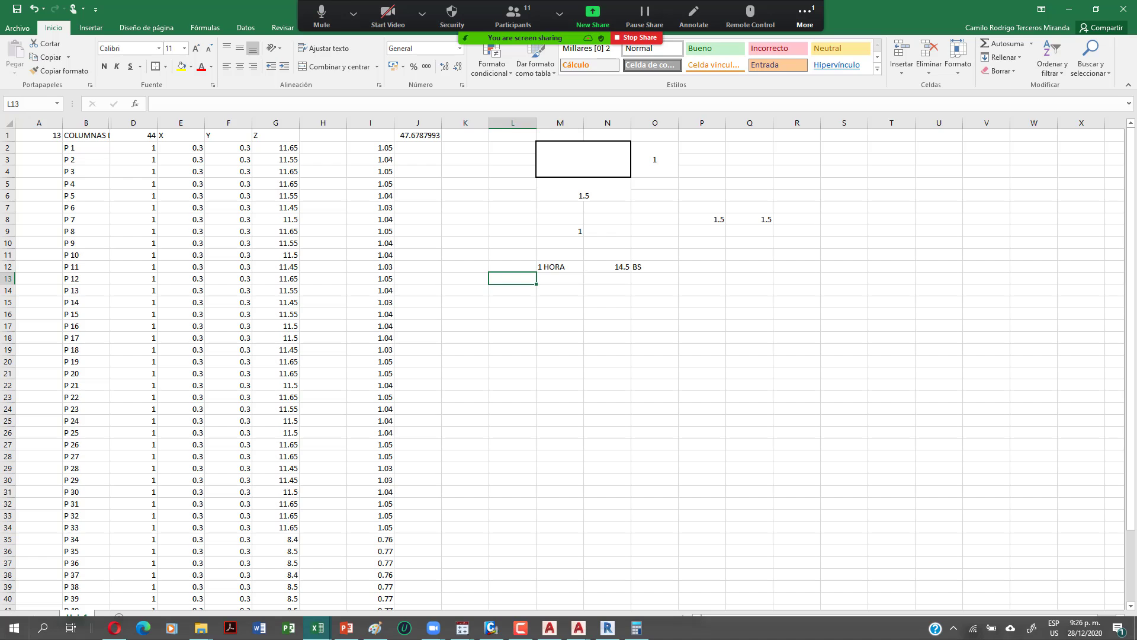
text(I1)
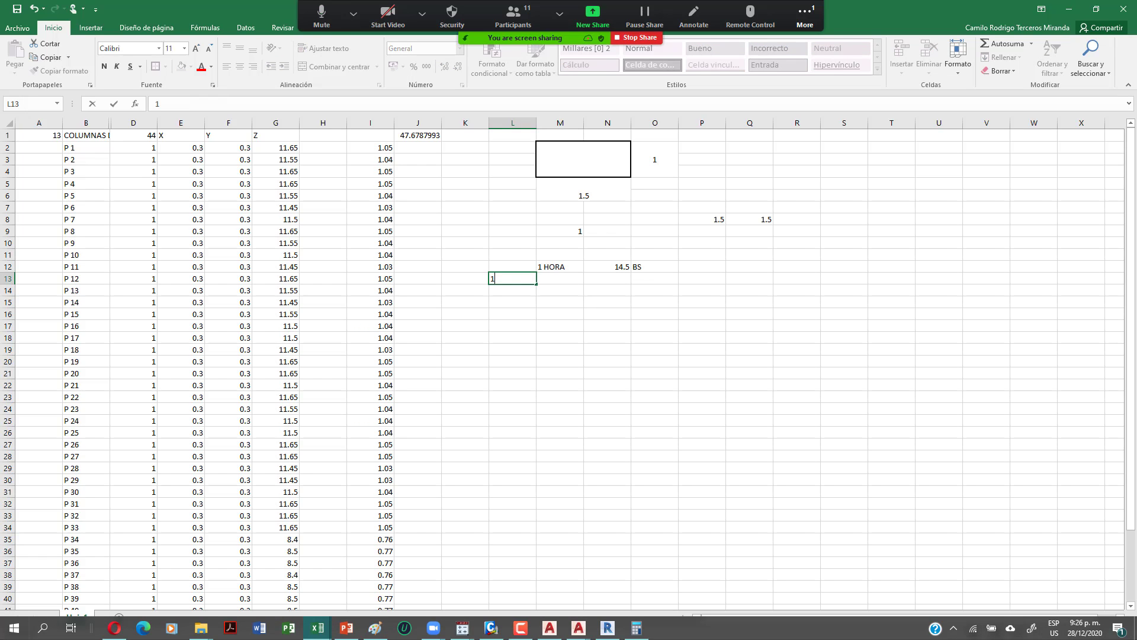
text( DIA LABORAL)
key(Return)
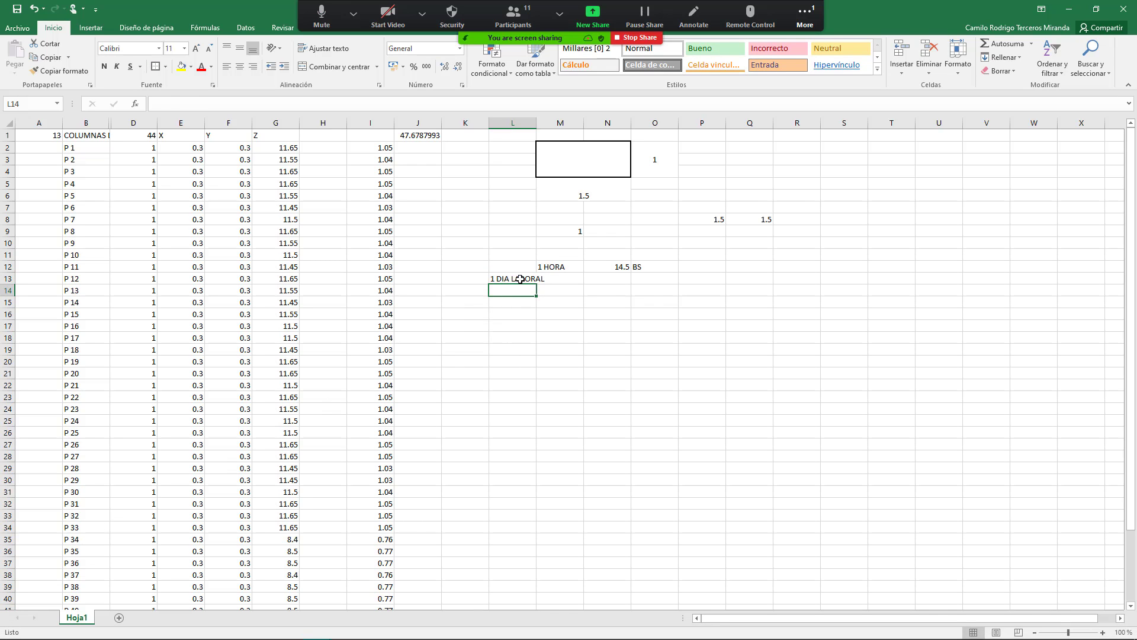
click(520, 279)
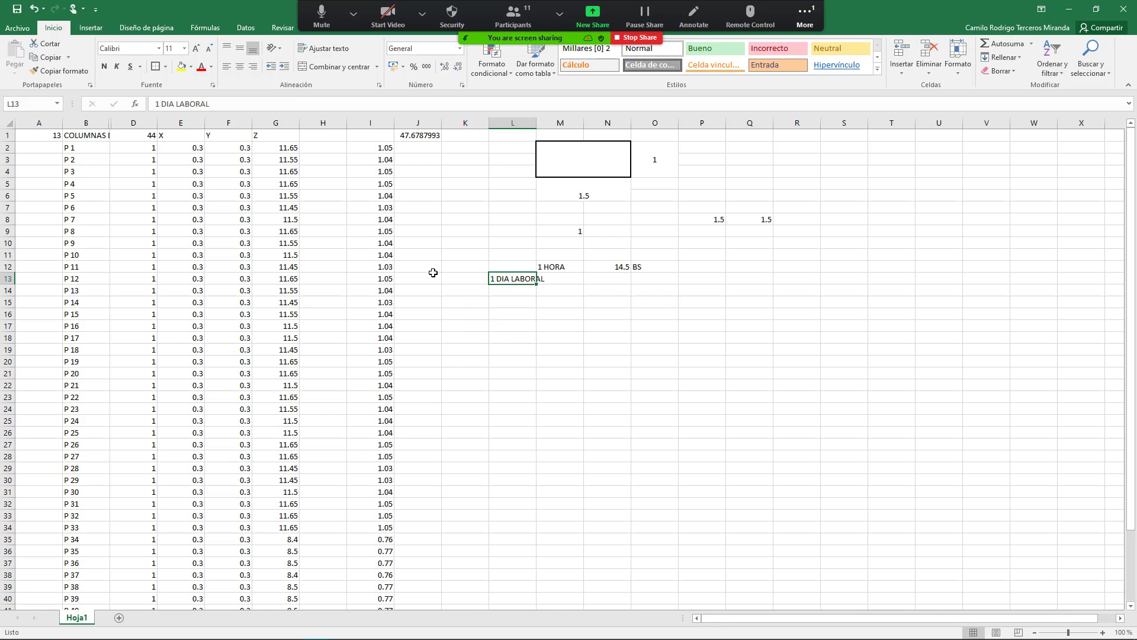
click(253, 67)
click(554, 279)
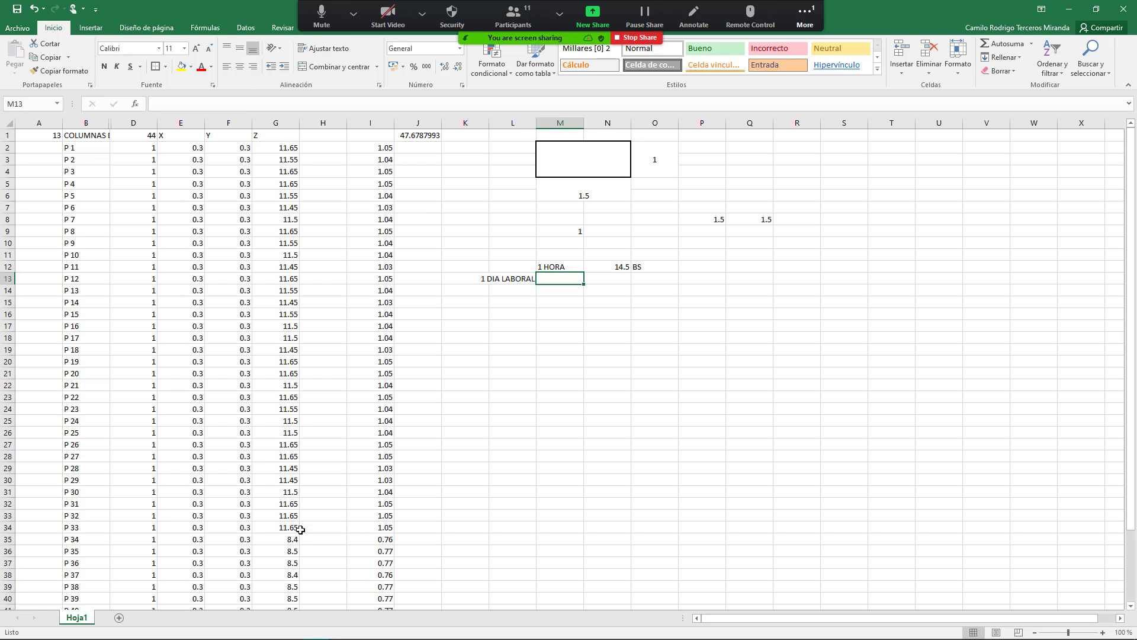
text(8 HORAS)
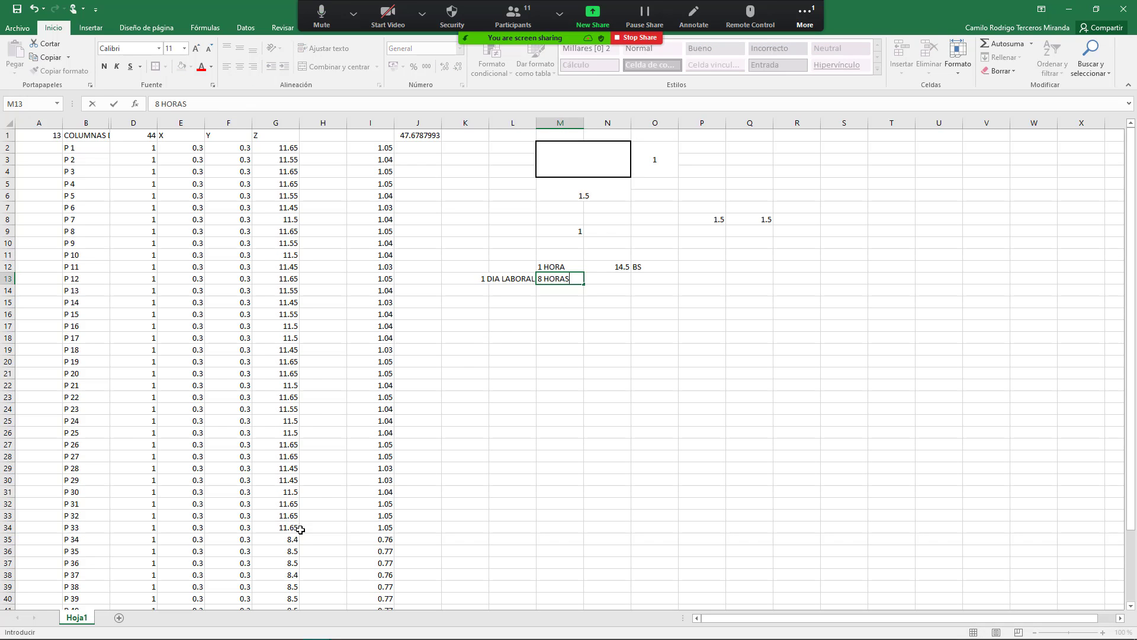
key(Tab)
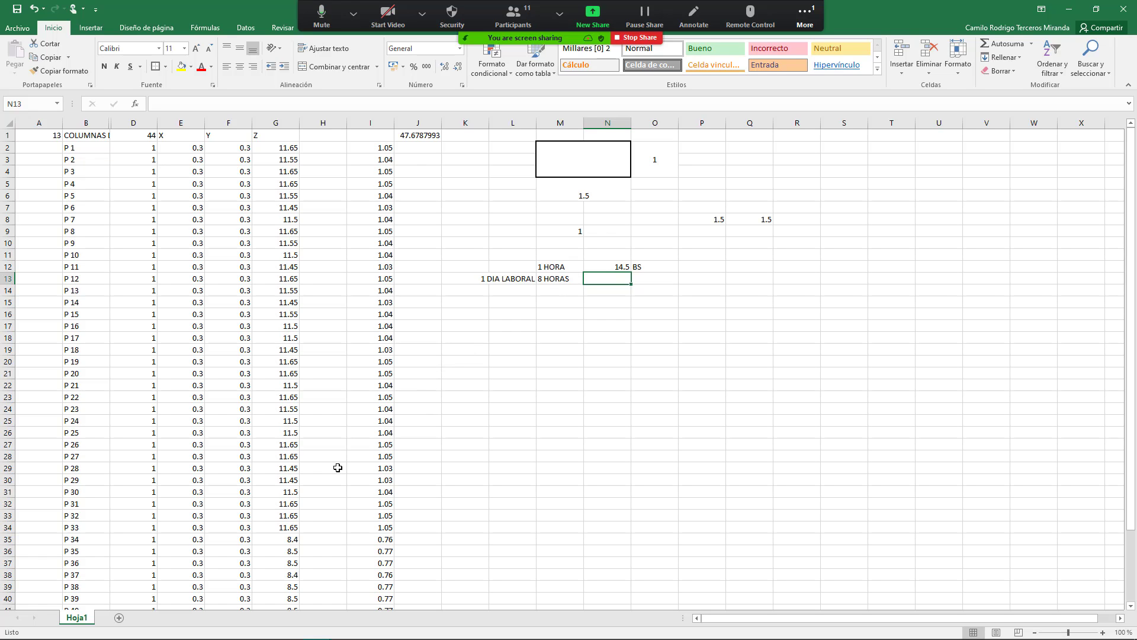
Step: Enter =N12*8 in N13 for a 116 daily wage and fill the BS label down to O13
text(+)
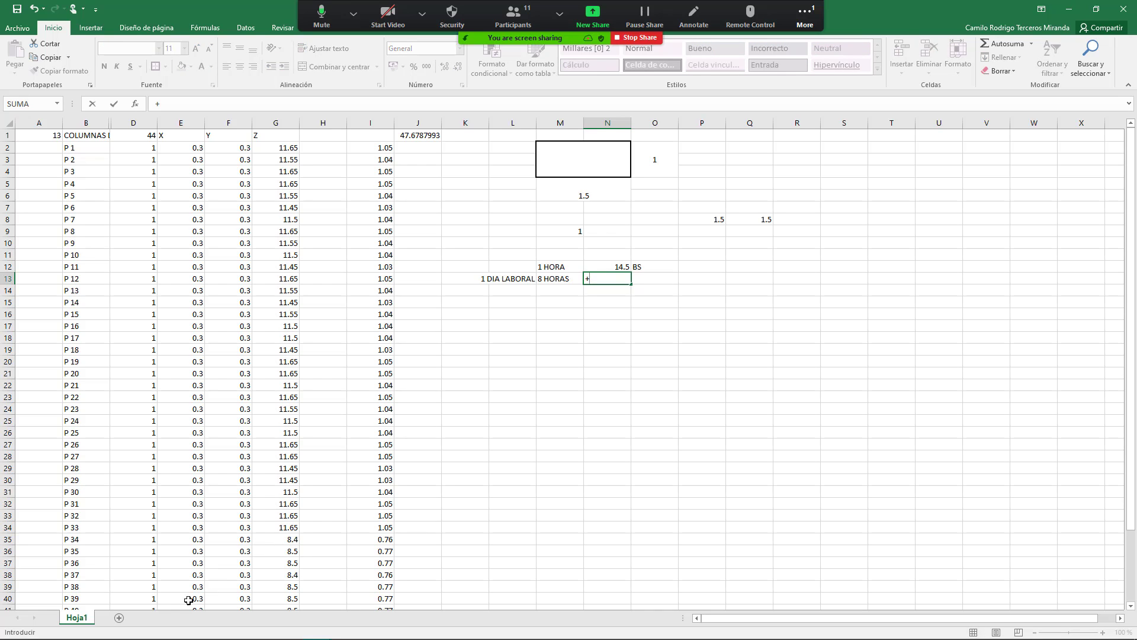
key(Up)
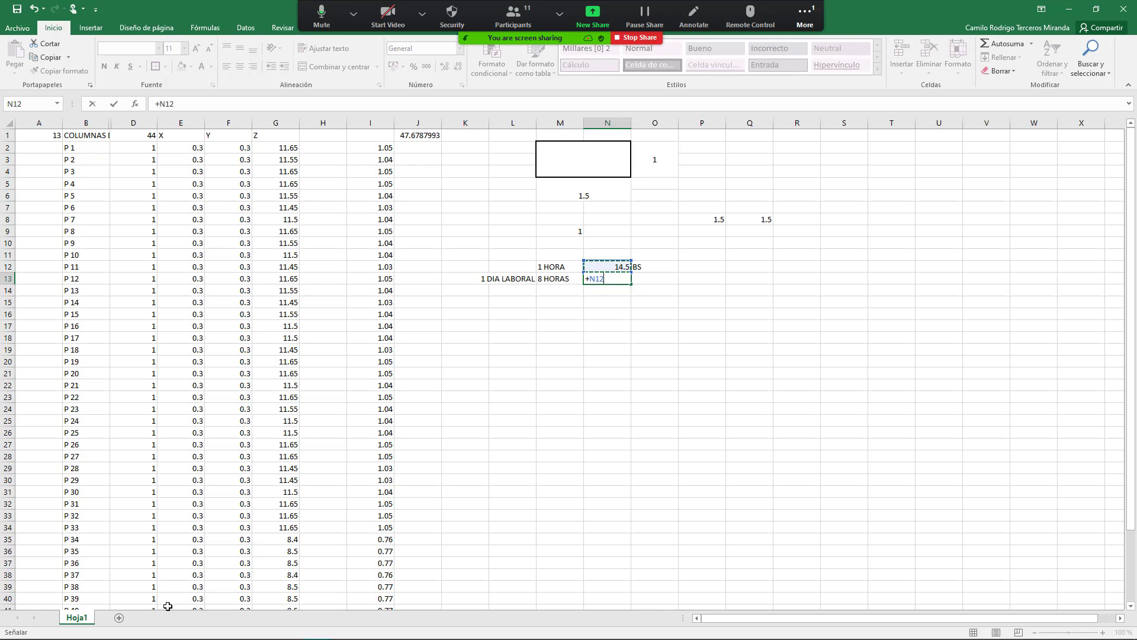
text(*8)
key(Return)
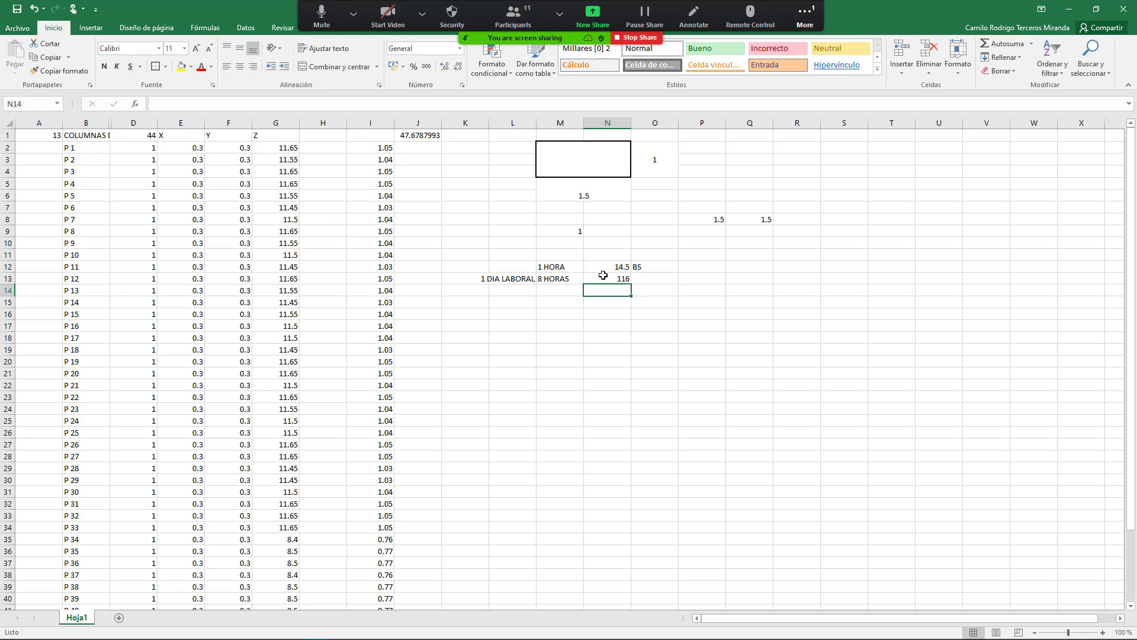
click(603, 277)
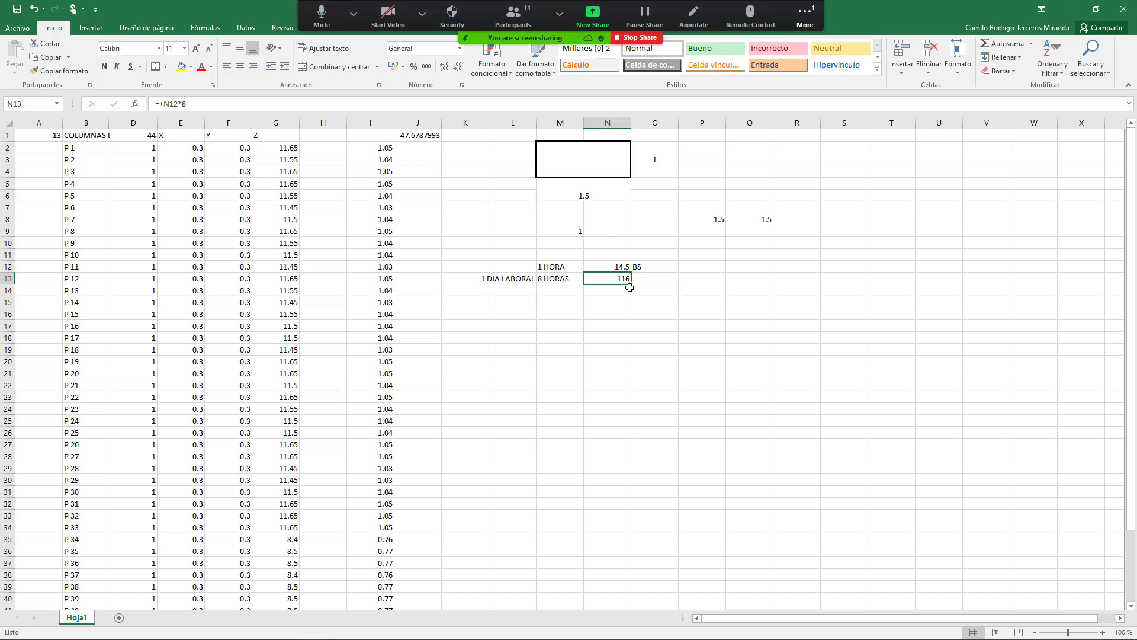
click(669, 269)
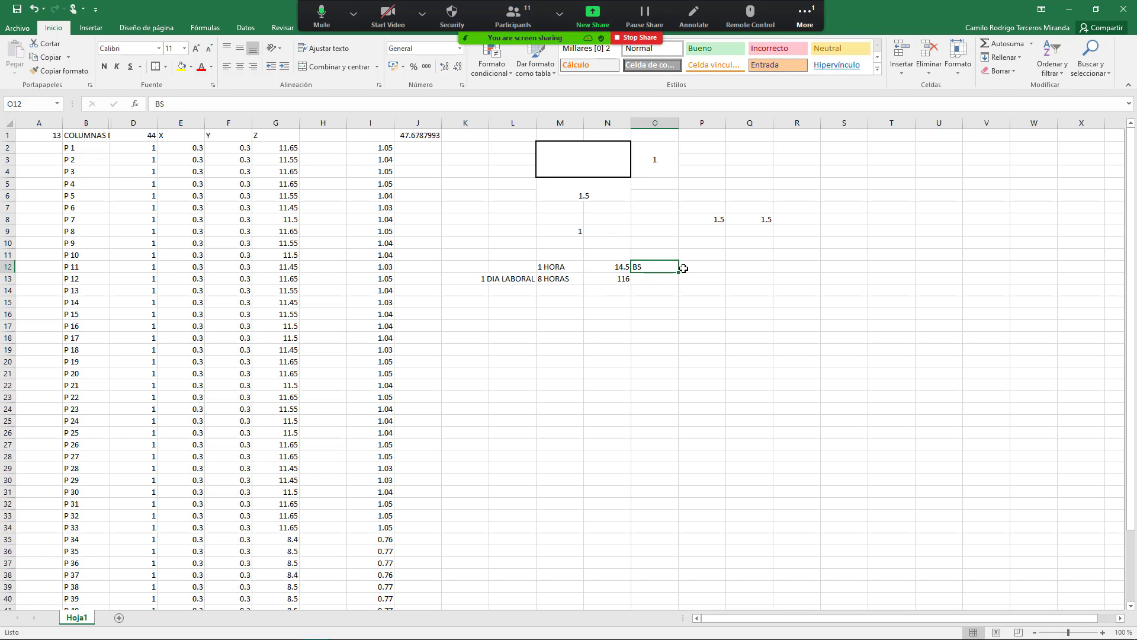
drag(678, 271, 679, 286)
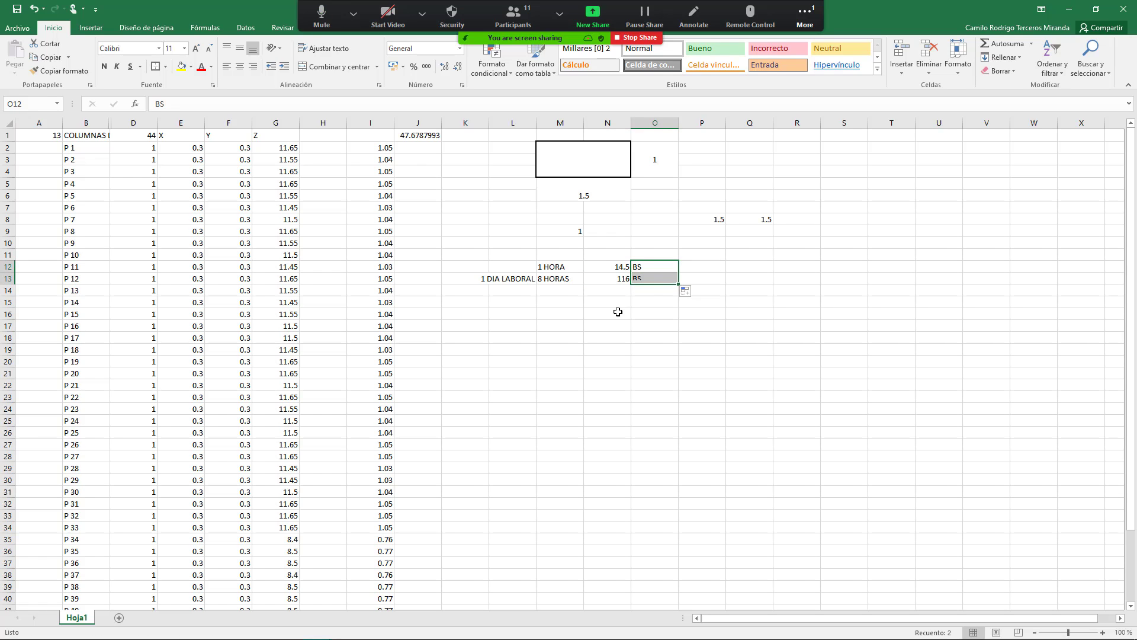
click(619, 313)
click(629, 277)
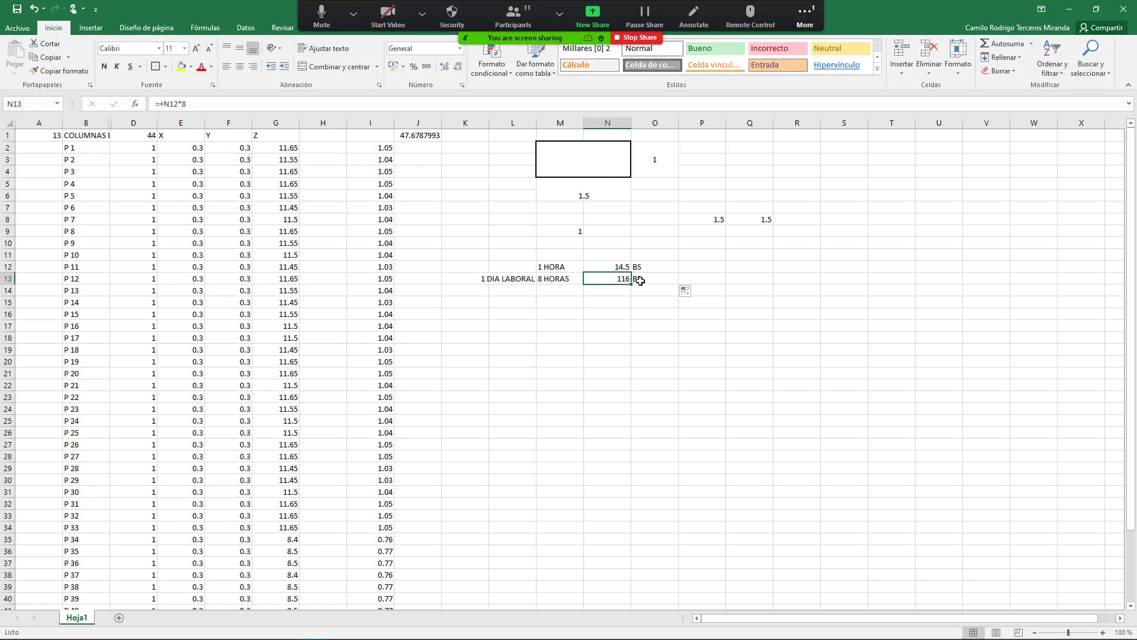
Step: Enter =8*1.5 in P13, giving 12
click(554, 283)
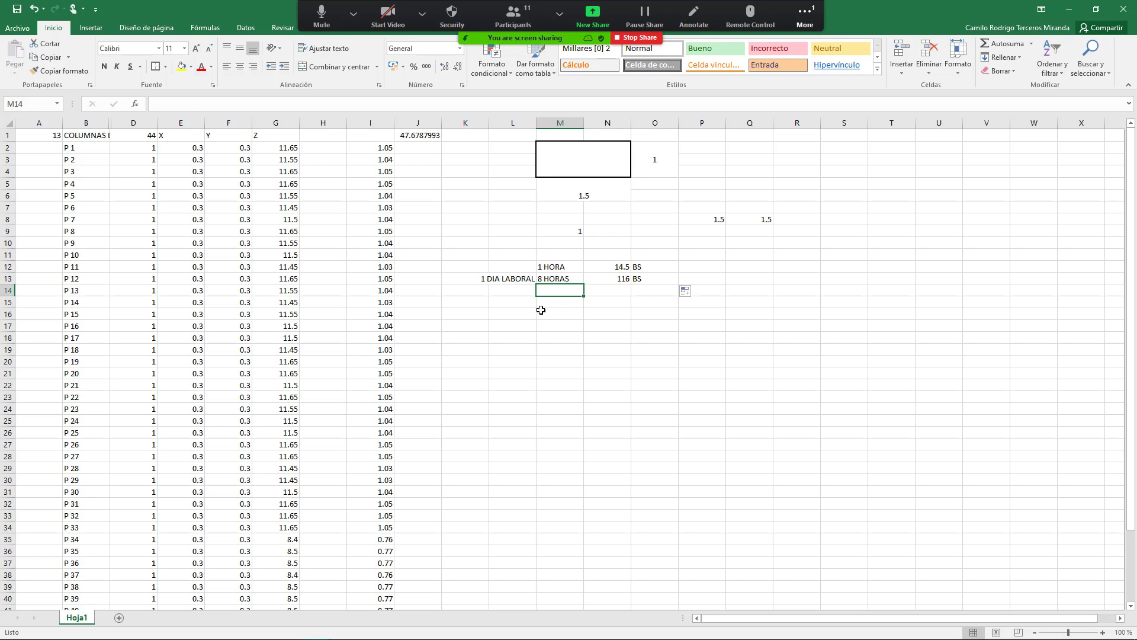
click(761, 219)
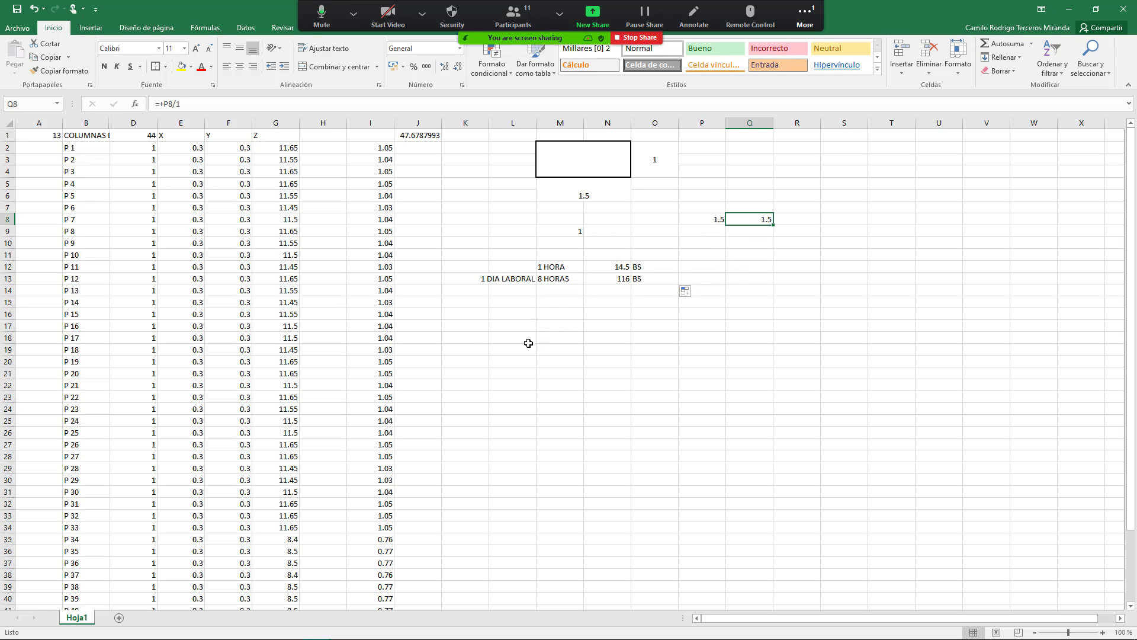
click(560, 301)
click(701, 280)
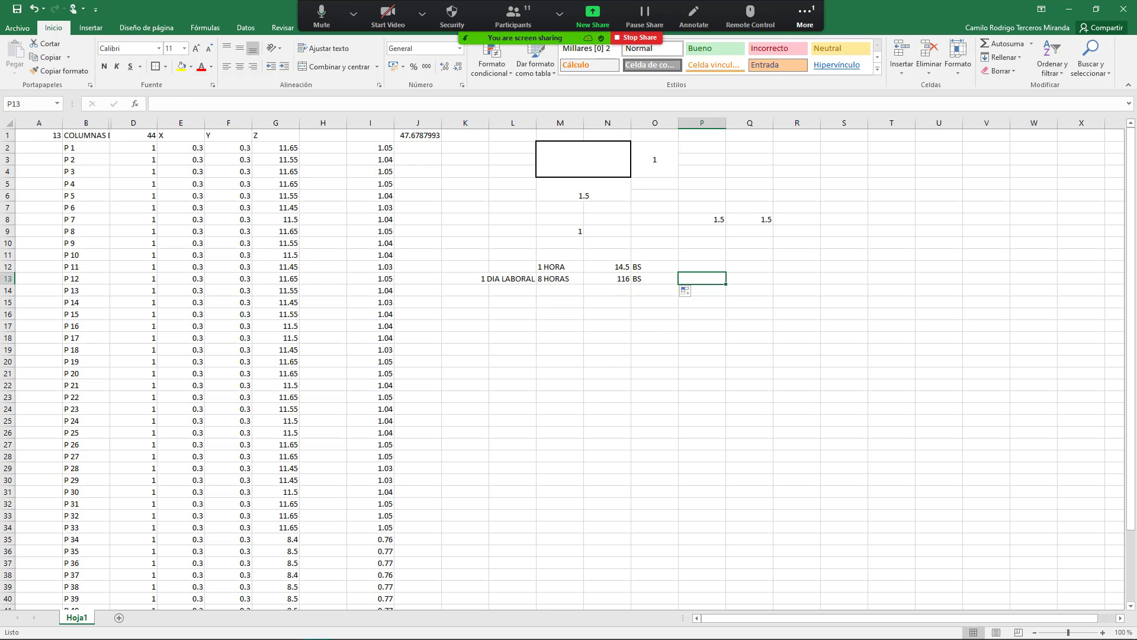
text(+8*1.5)
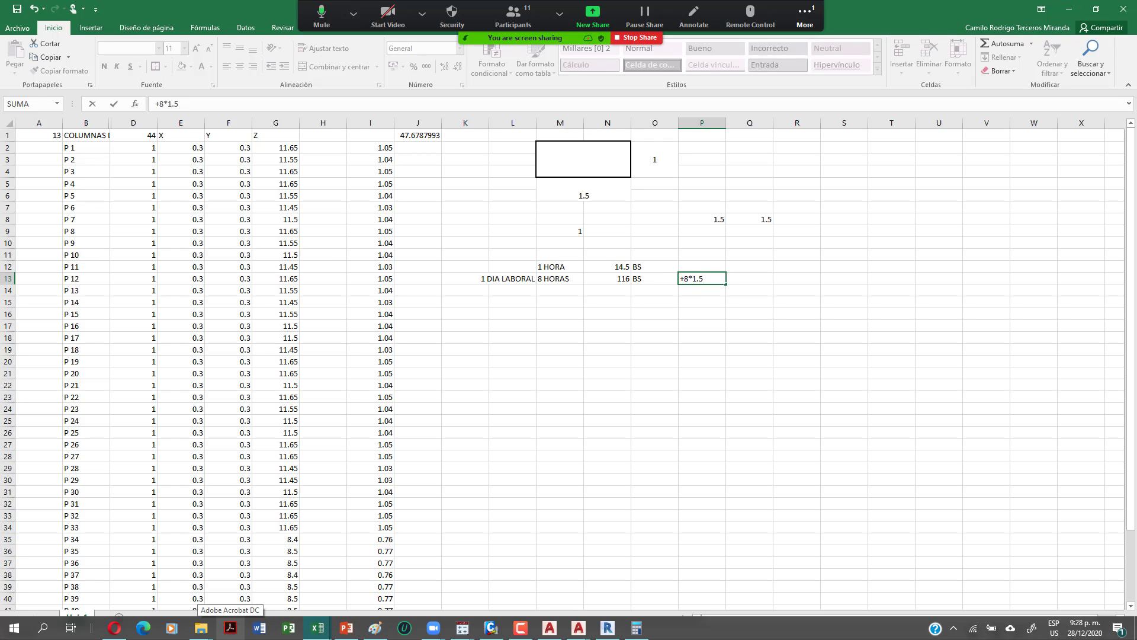
key(Return)
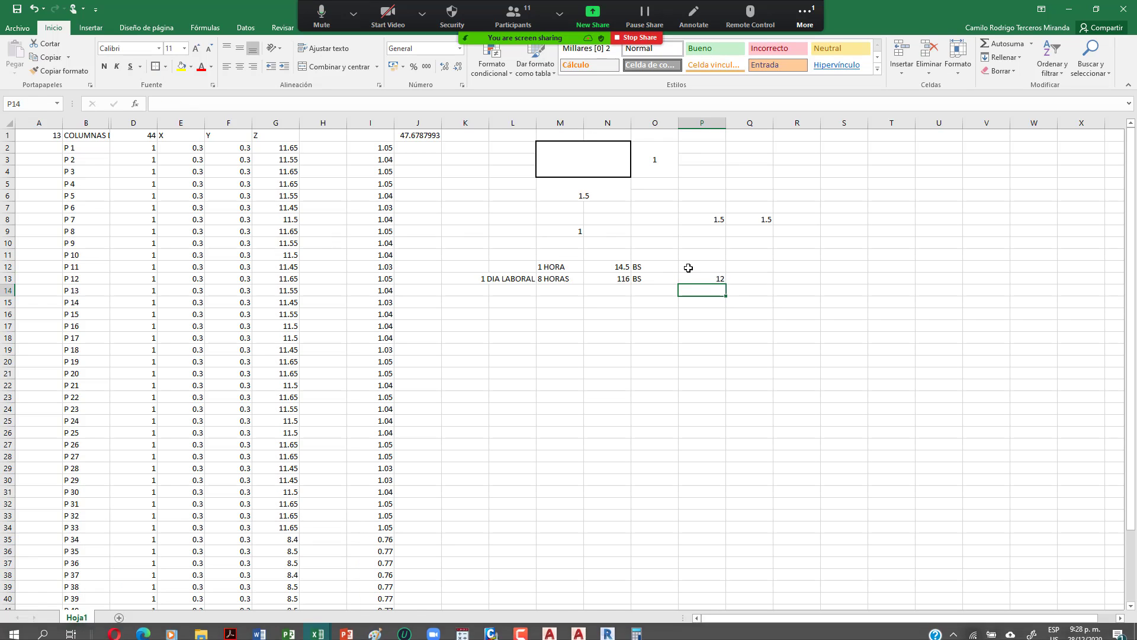
click(702, 280)
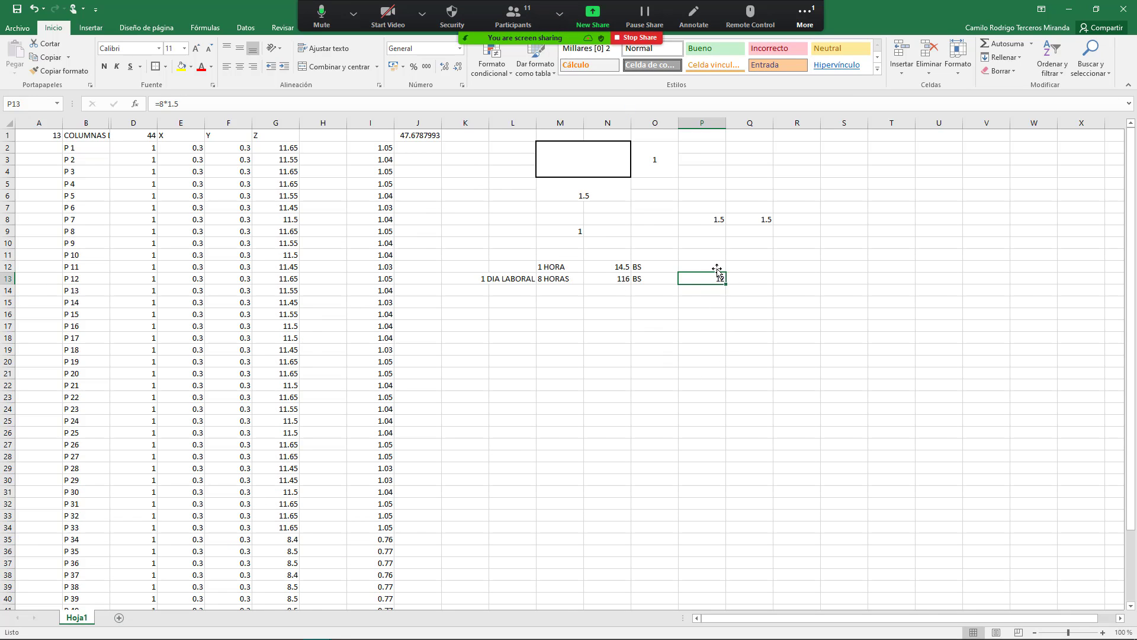
click(594, 17)
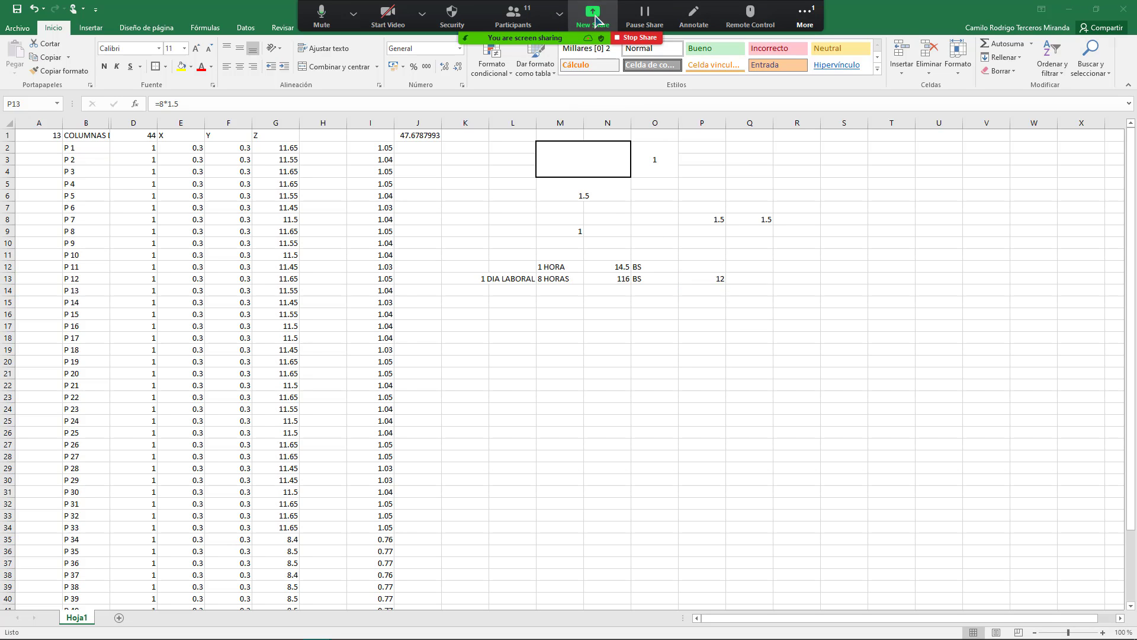
Step: Share PRESCOM again, save the excavation item changes and close the item editor
double_click(660, 305)
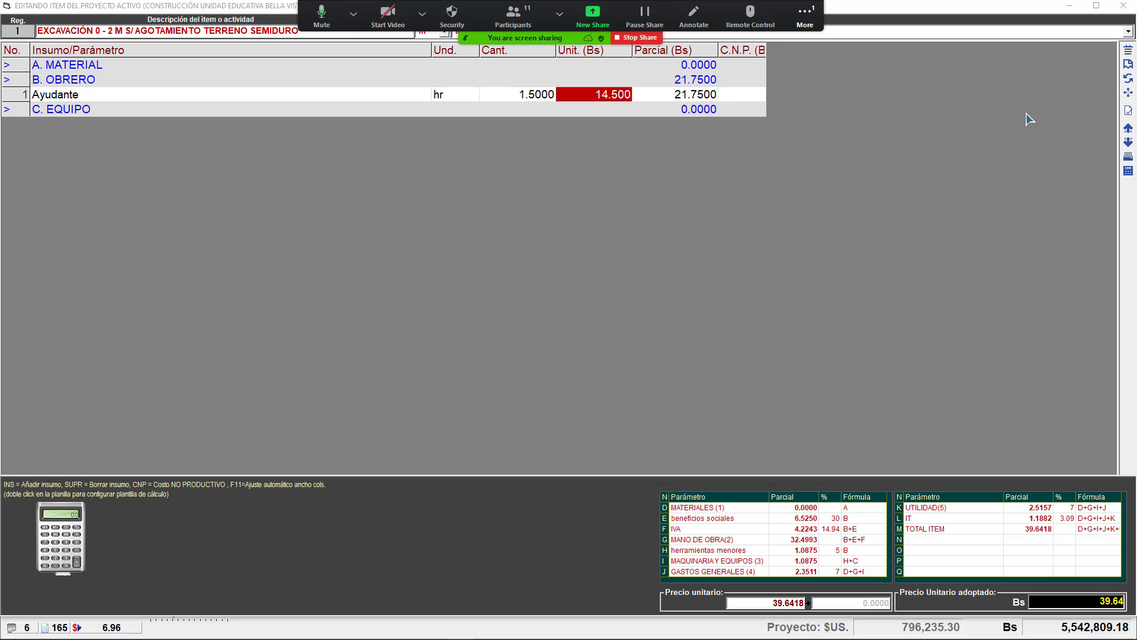
click(617, 255)
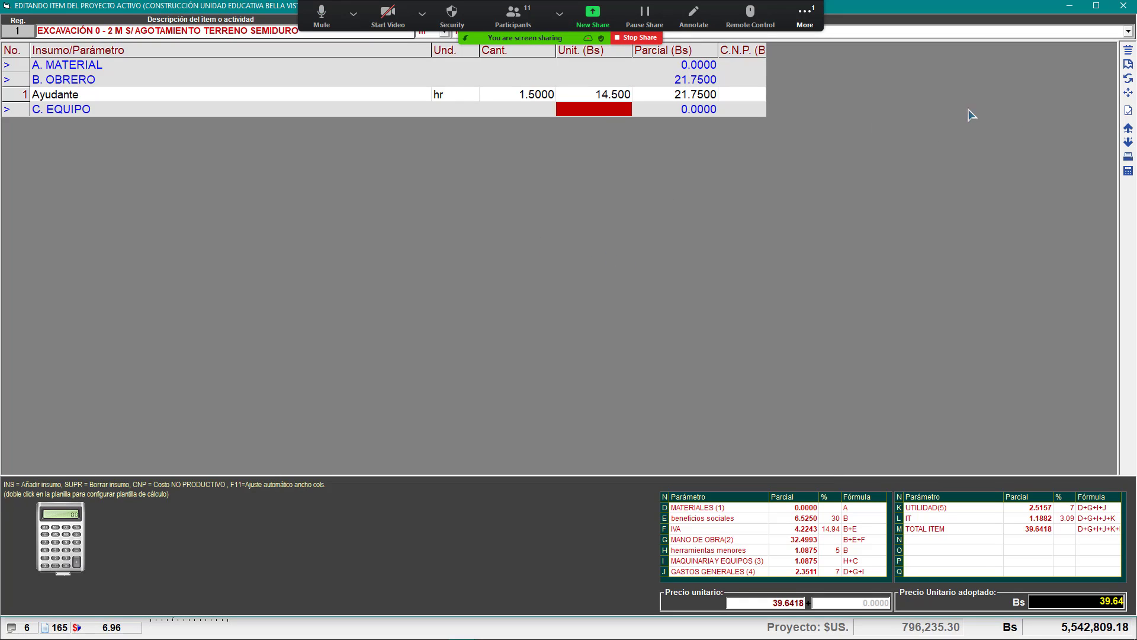
click(1125, 7)
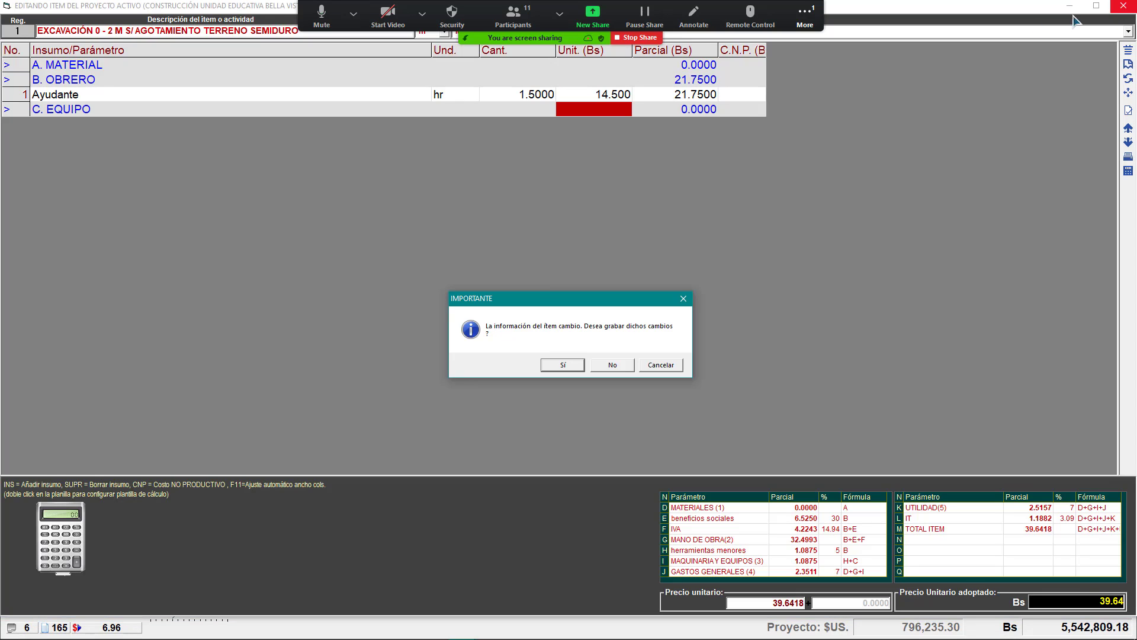
click(561, 365)
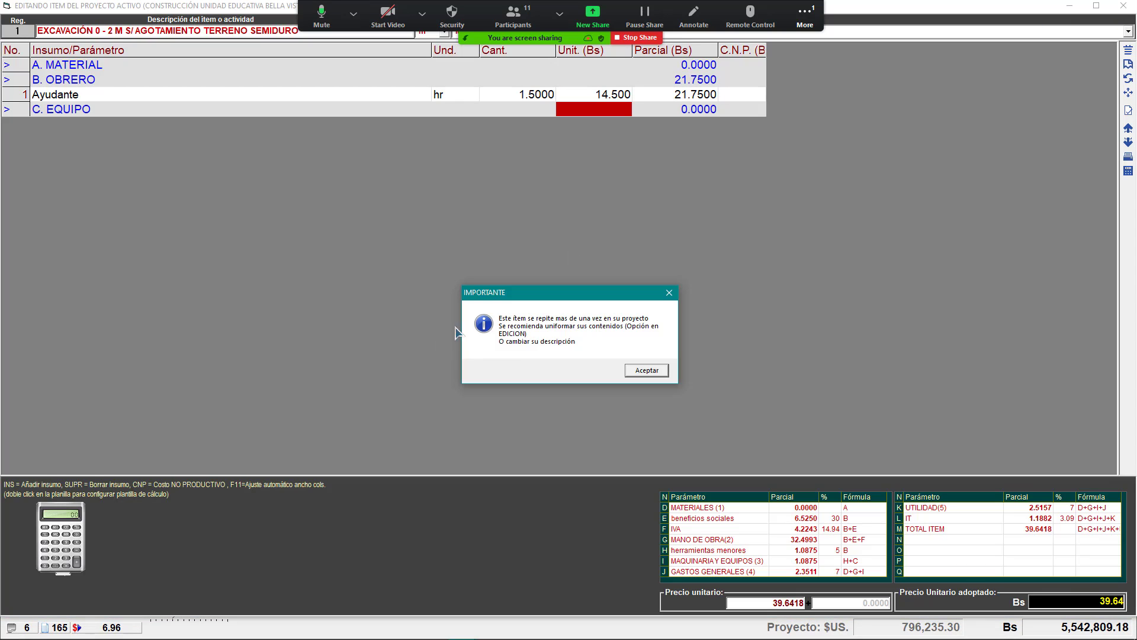
click(647, 370)
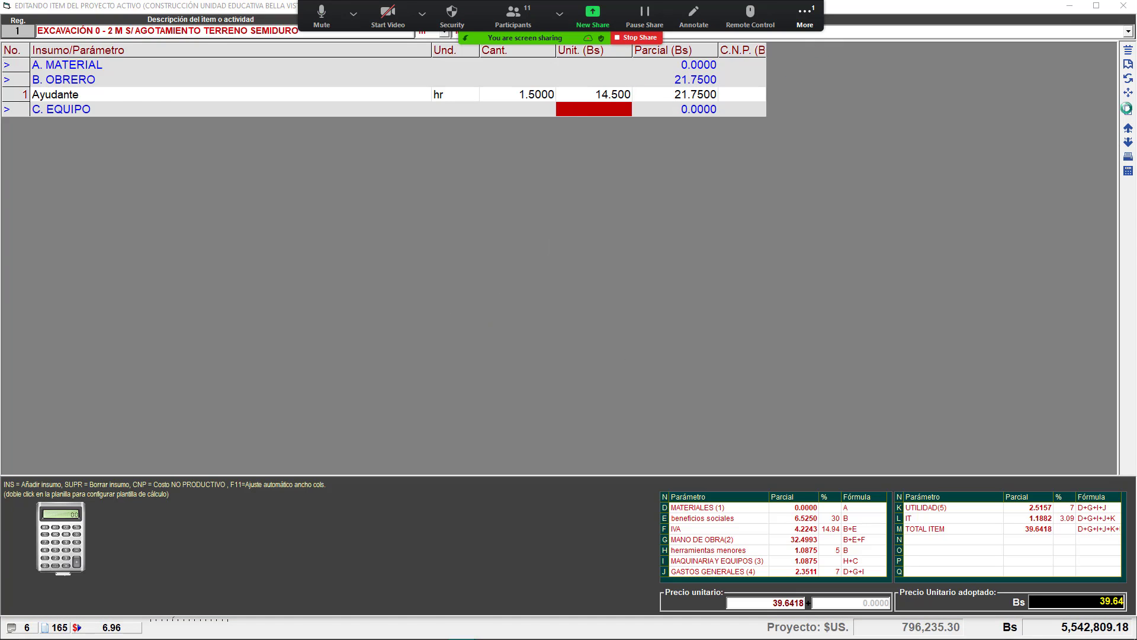
click(1128, 110)
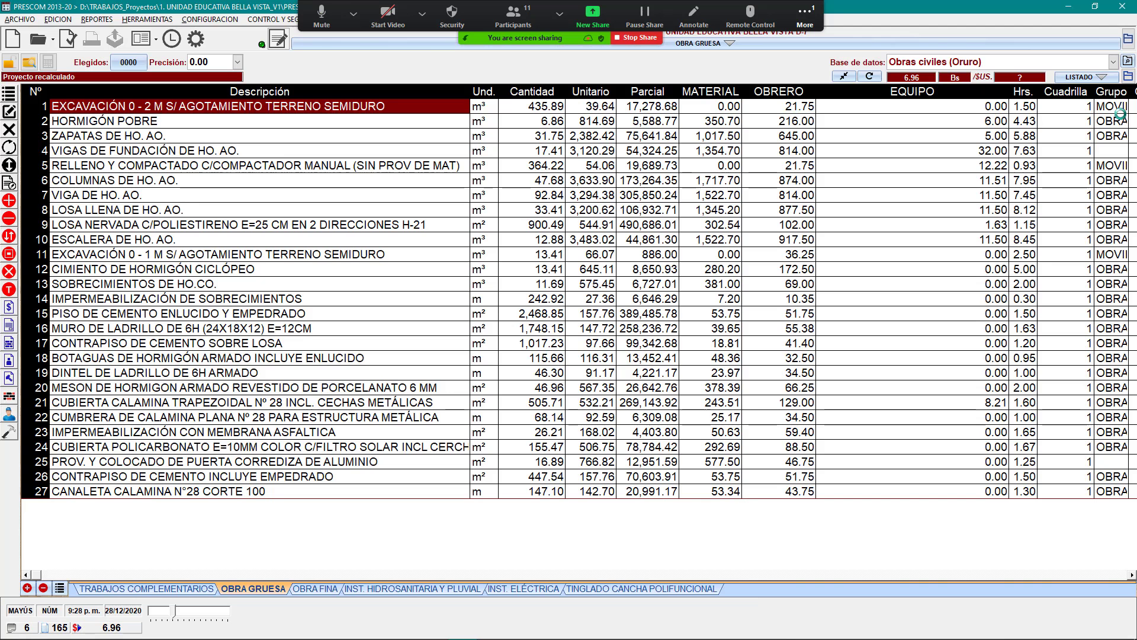
Step: Check the excavation line's 39.64 unit price and 435.89 quantity, then share Libro1
click(415, 153)
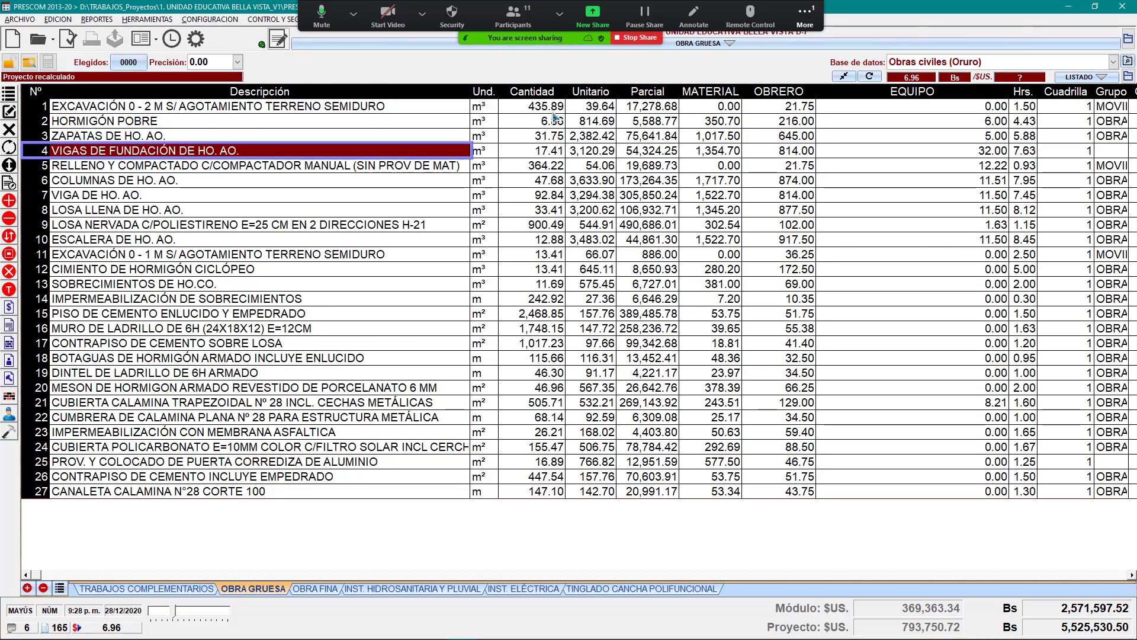
click(548, 109)
click(602, 111)
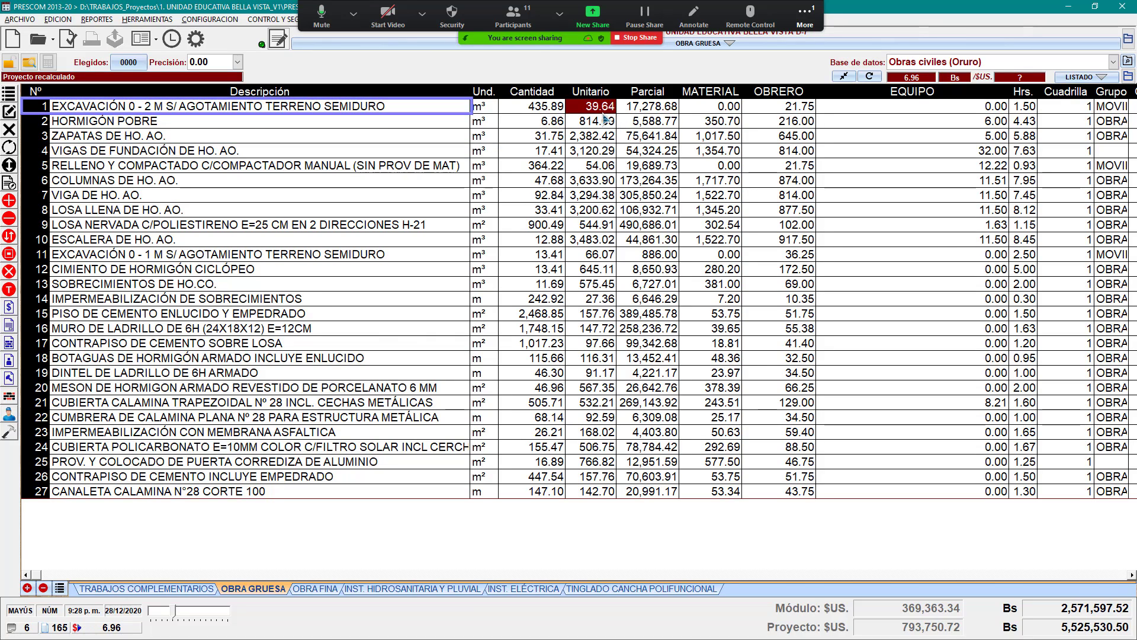
click(533, 112)
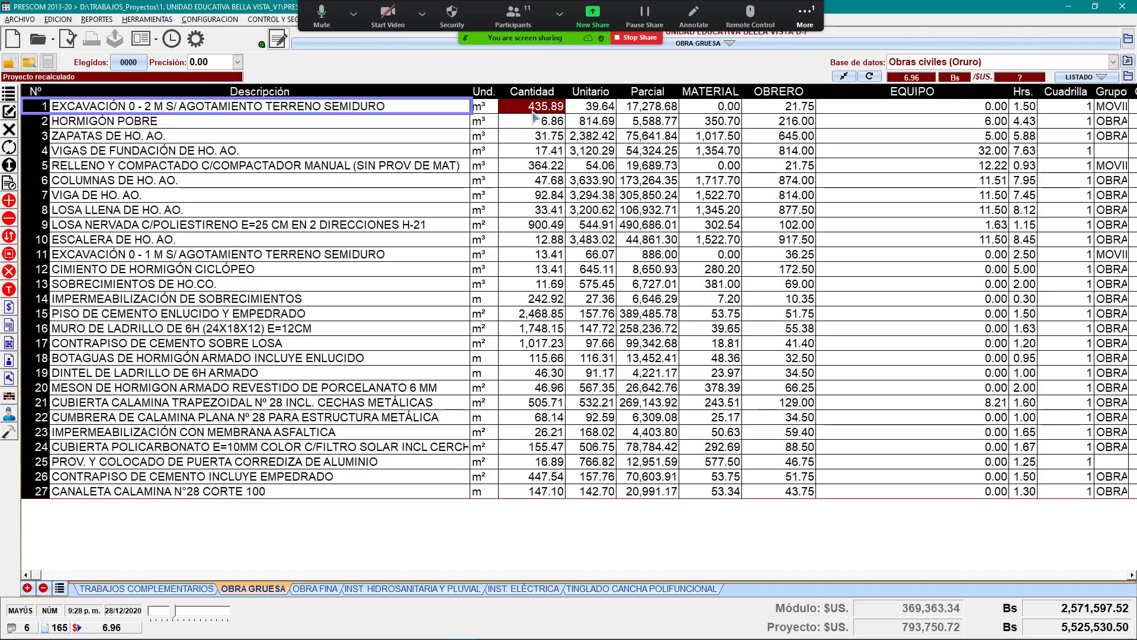
click(593, 16)
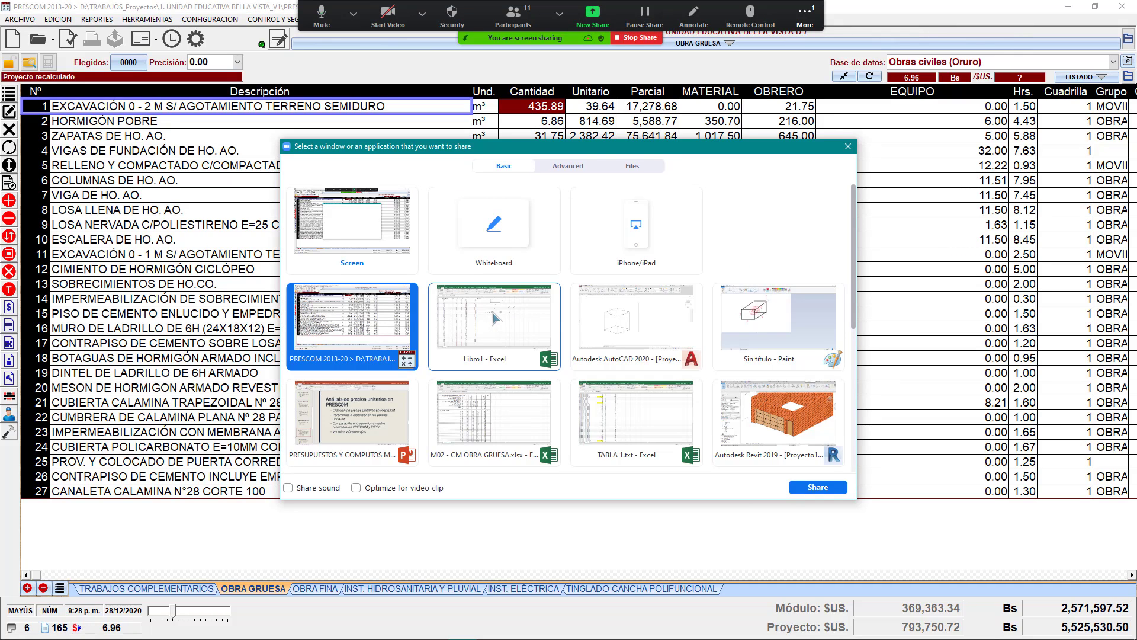
double_click(494, 319)
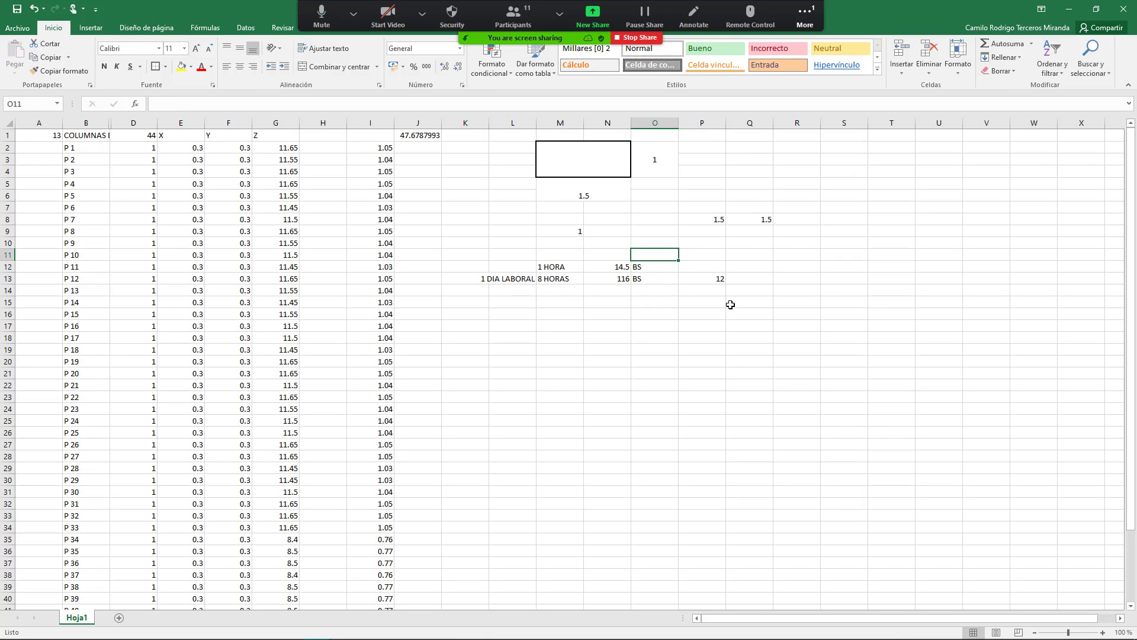
Step: Enter =436/P13 in Q13 for a daily yield of 36.3333333
click(731, 303)
click(747, 281)
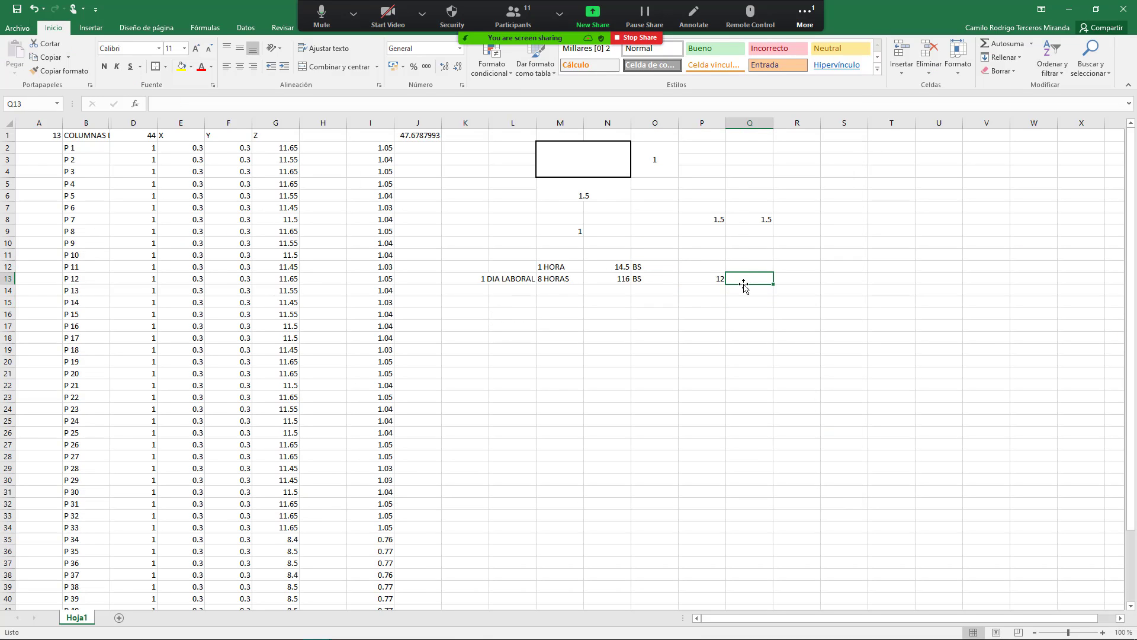
text(+)
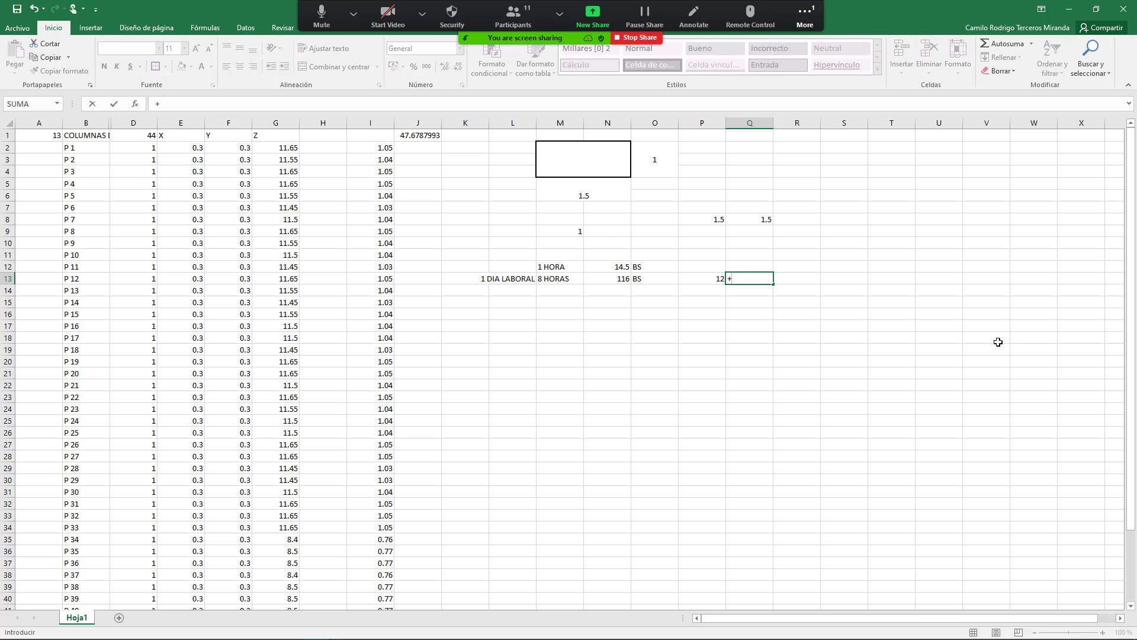
text(436/)
key(Left)
key(Return)
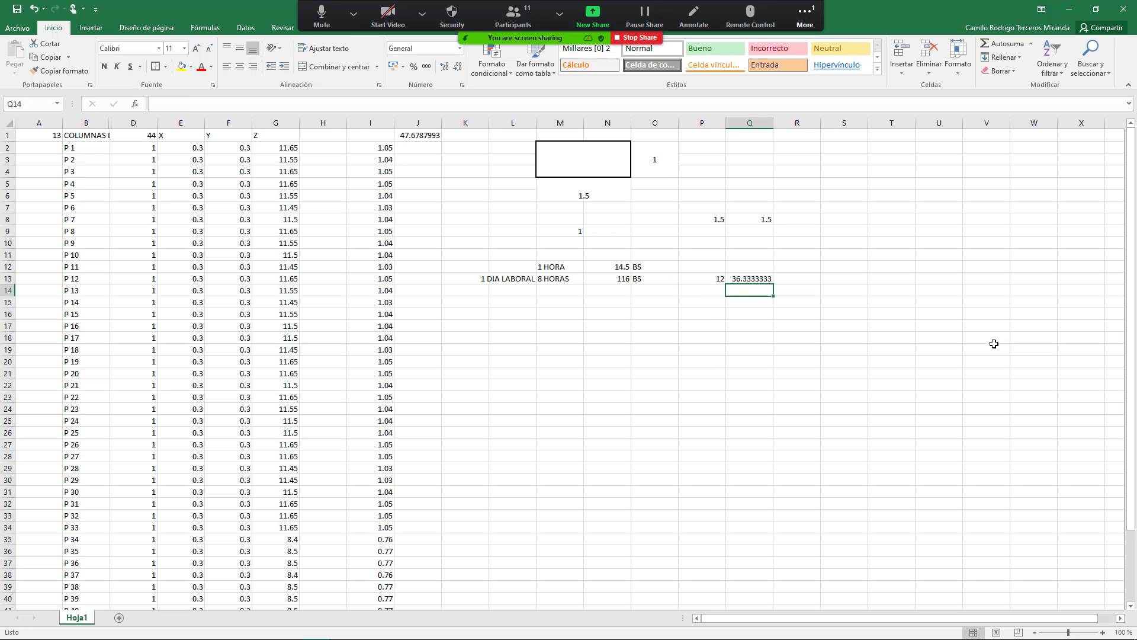
click(763, 281)
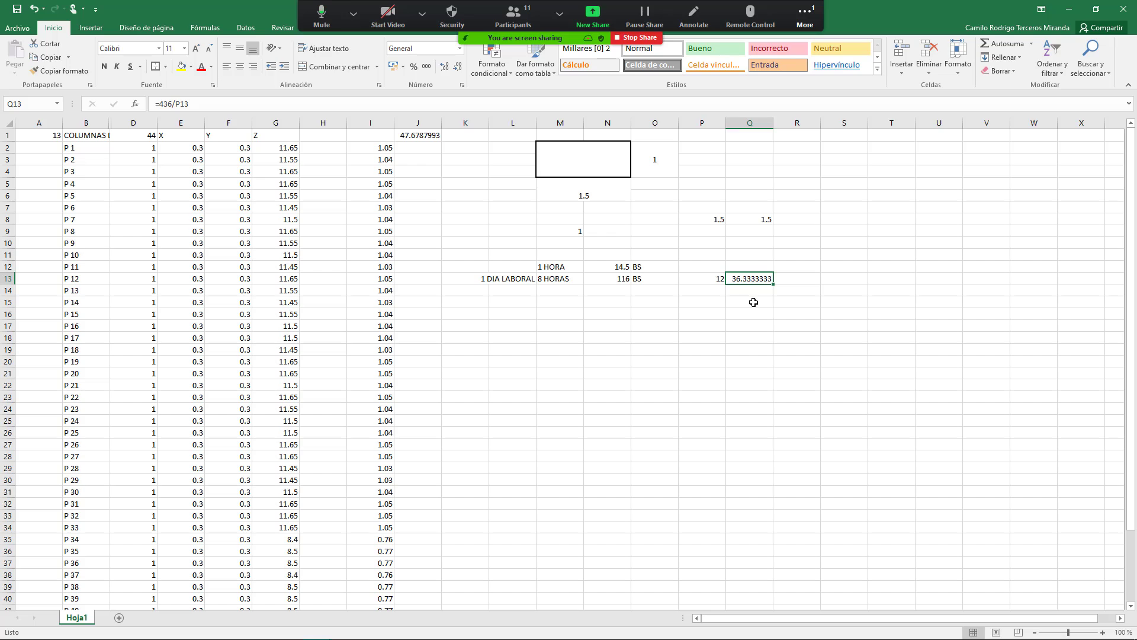
click(706, 280)
click(739, 279)
click(755, 298)
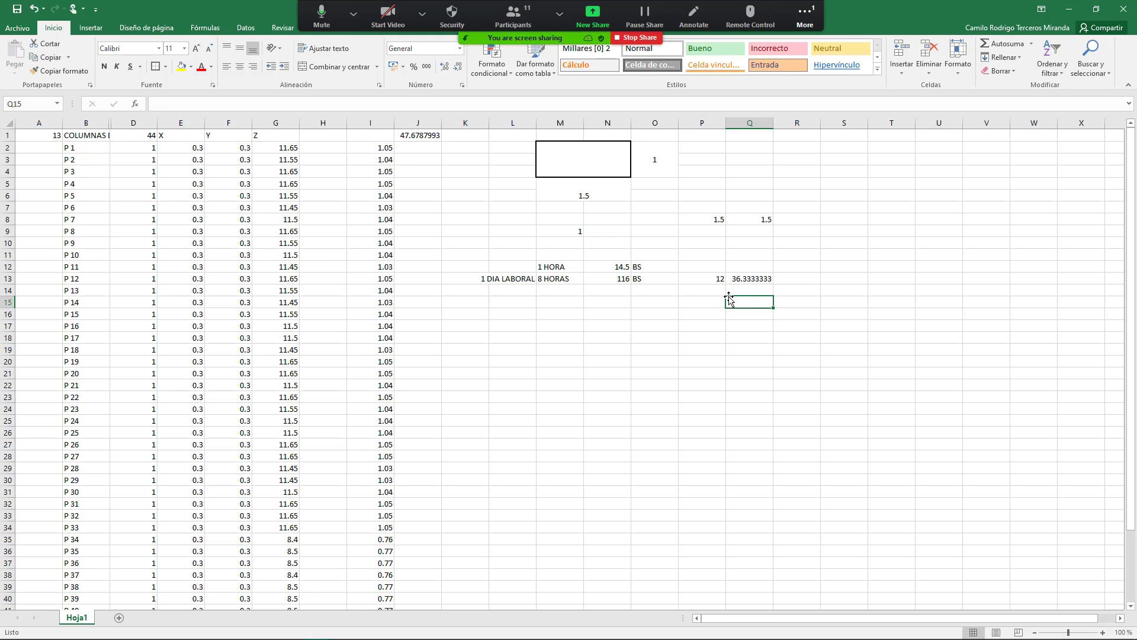
click(804, 20)
click(808, 42)
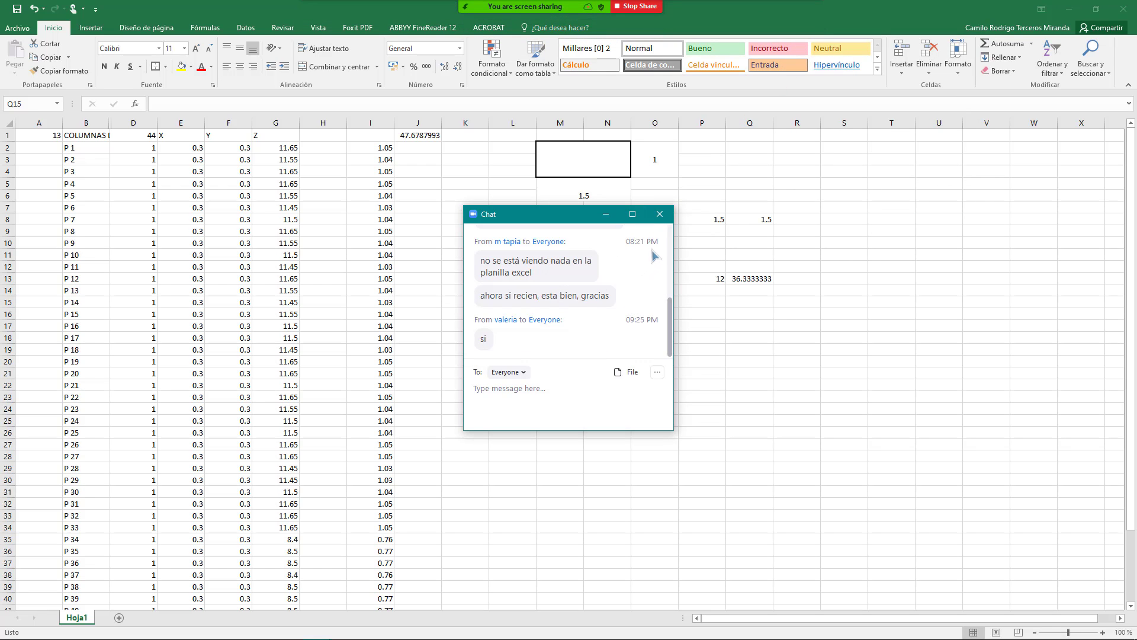
click(659, 214)
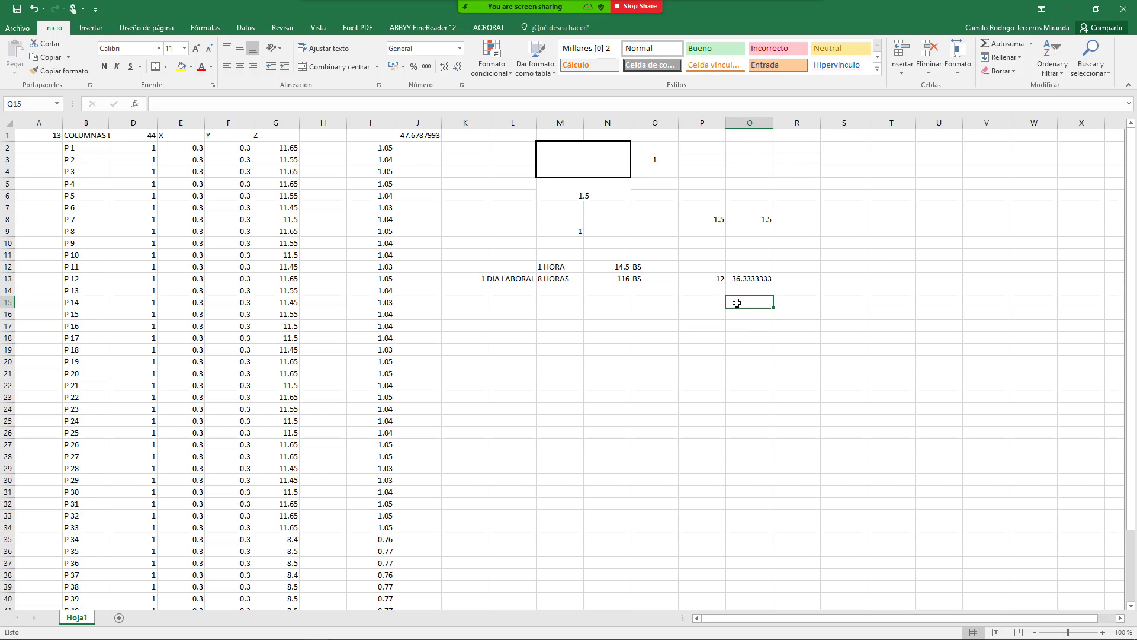
click(738, 290)
click(744, 280)
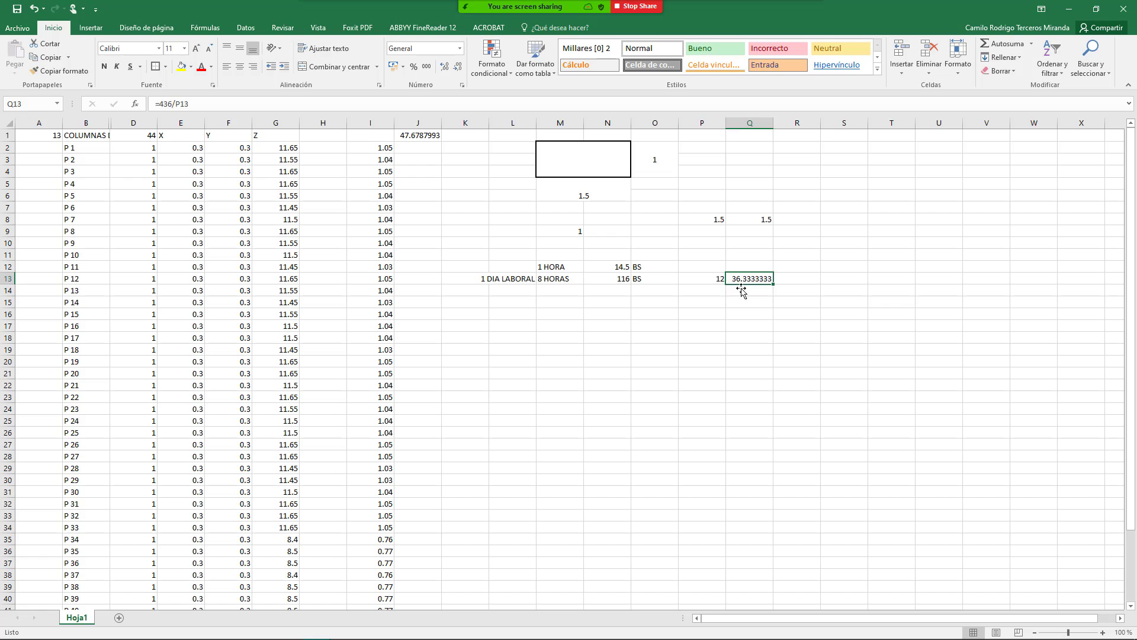
click(743, 290)
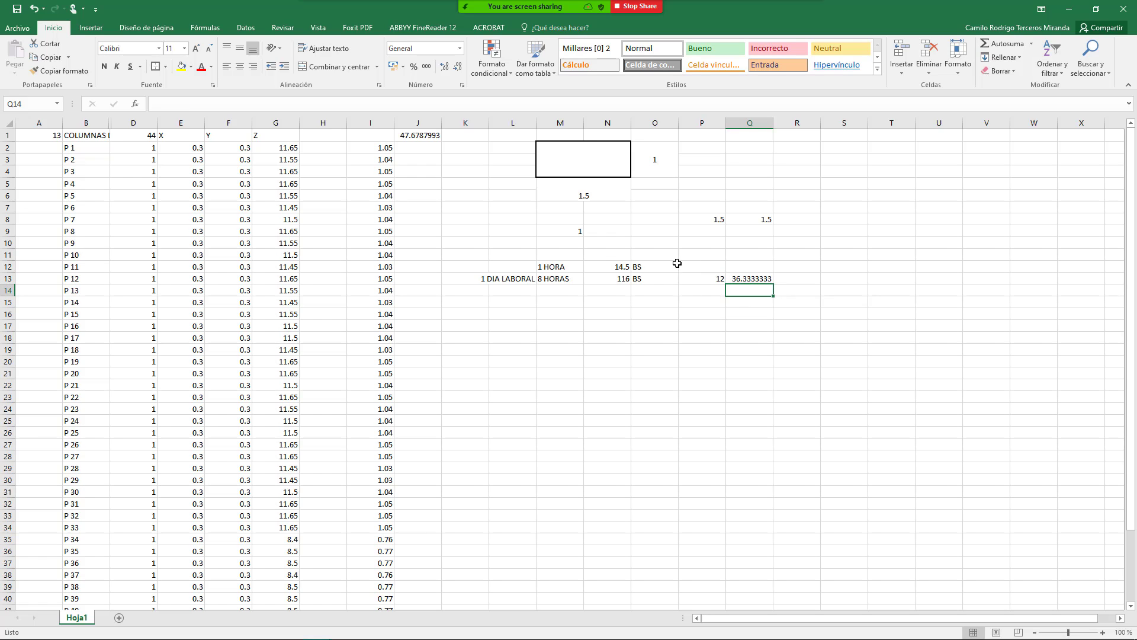
click(749, 278)
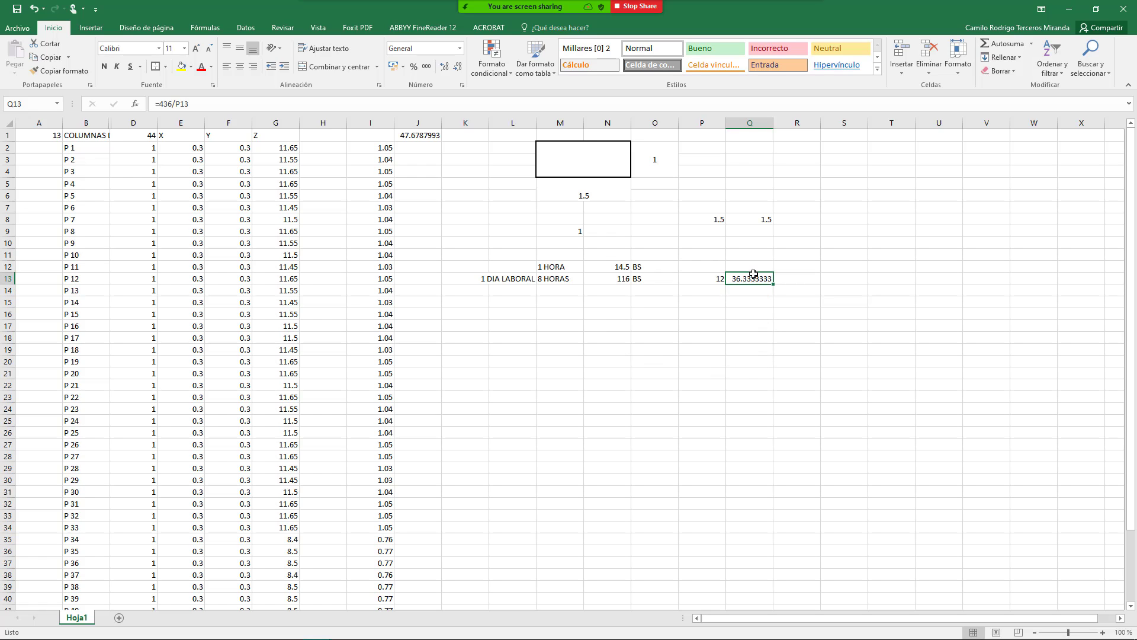
click(762, 292)
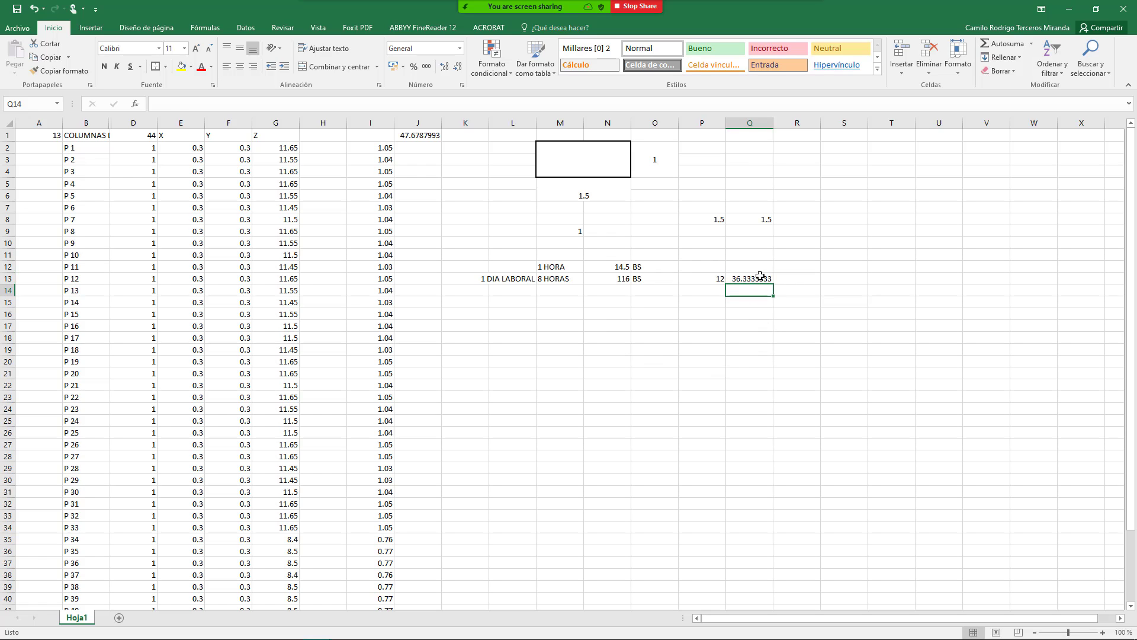
click(761, 280)
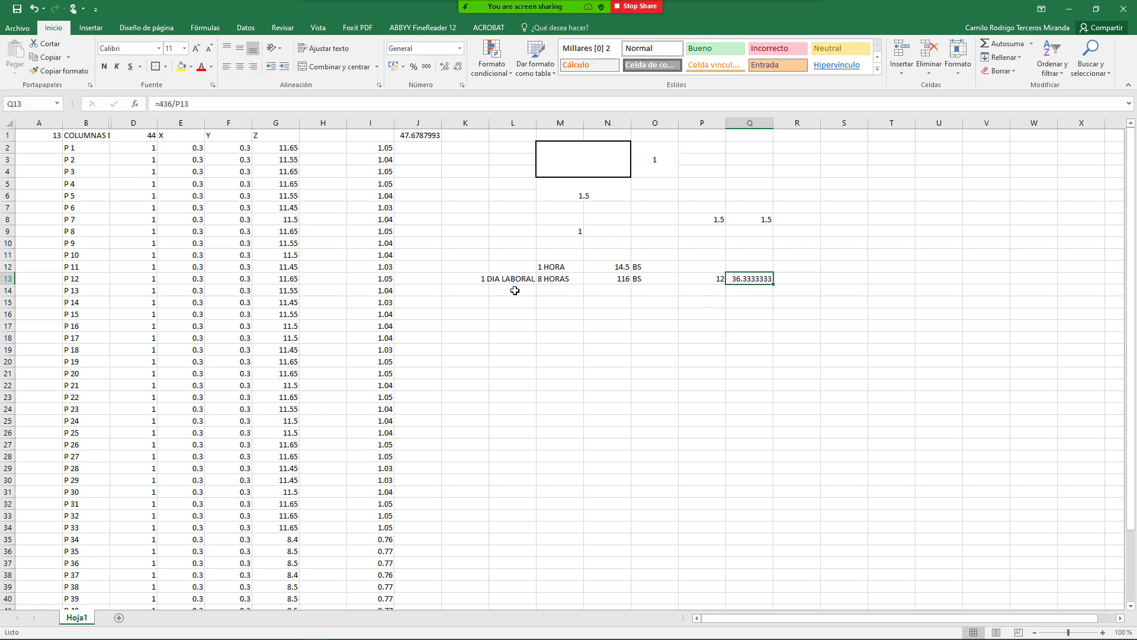
click(695, 277)
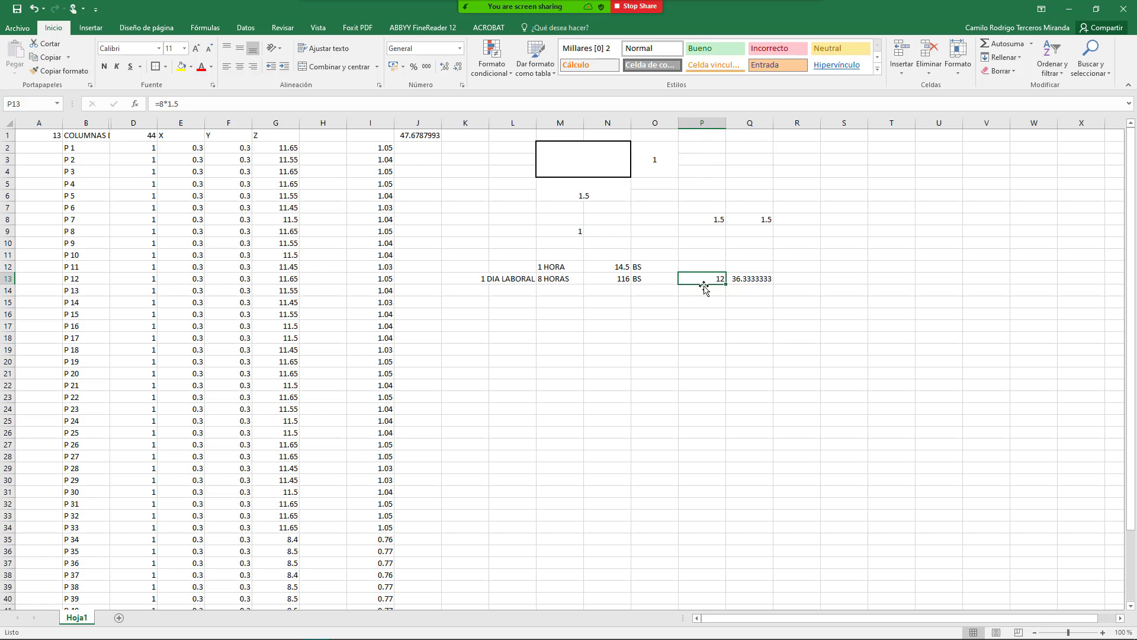
click(748, 281)
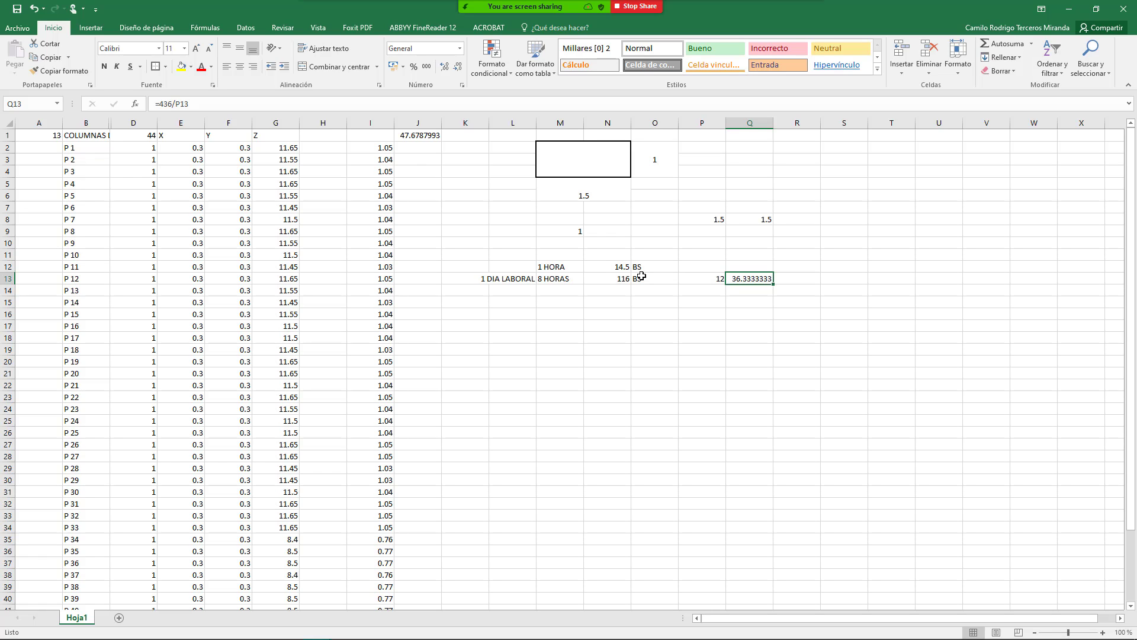
click(672, 281)
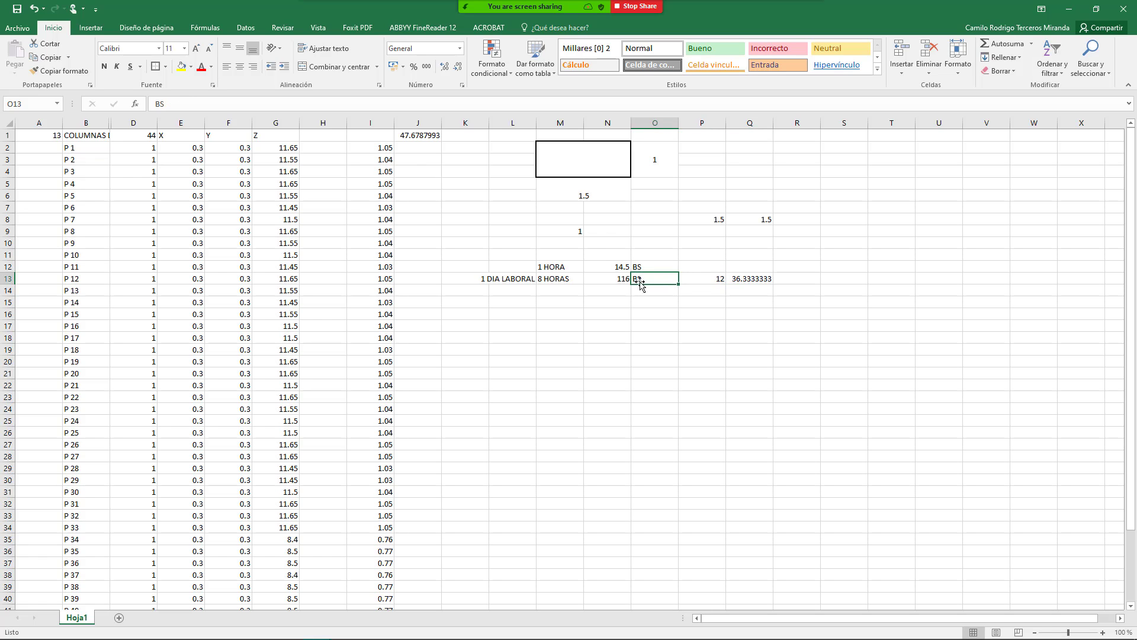
click(596, 282)
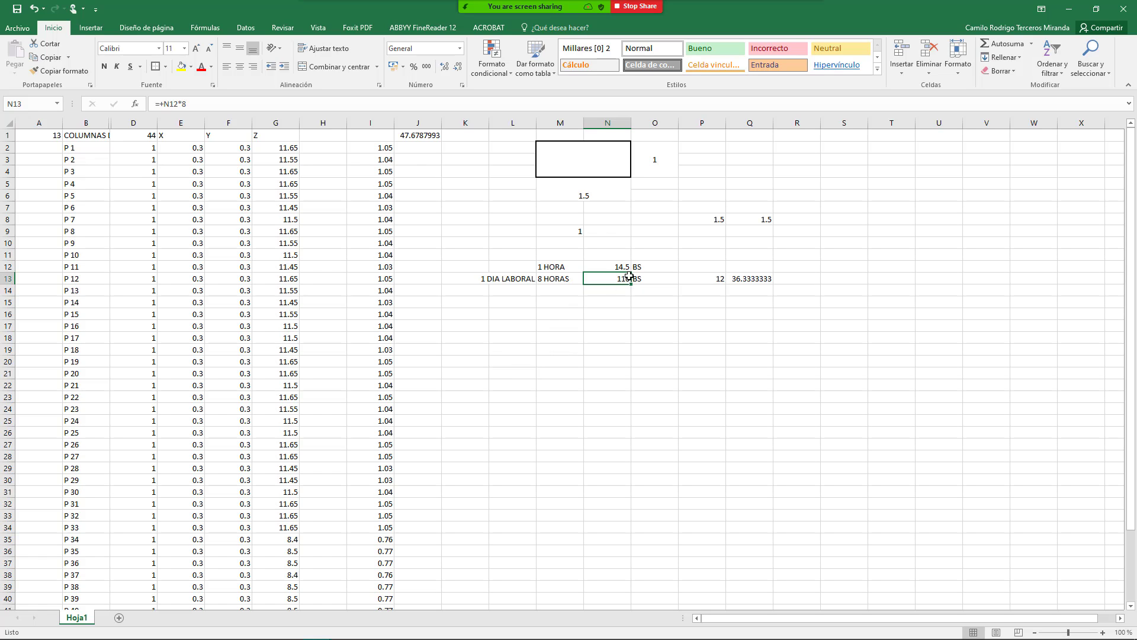
click(707, 279)
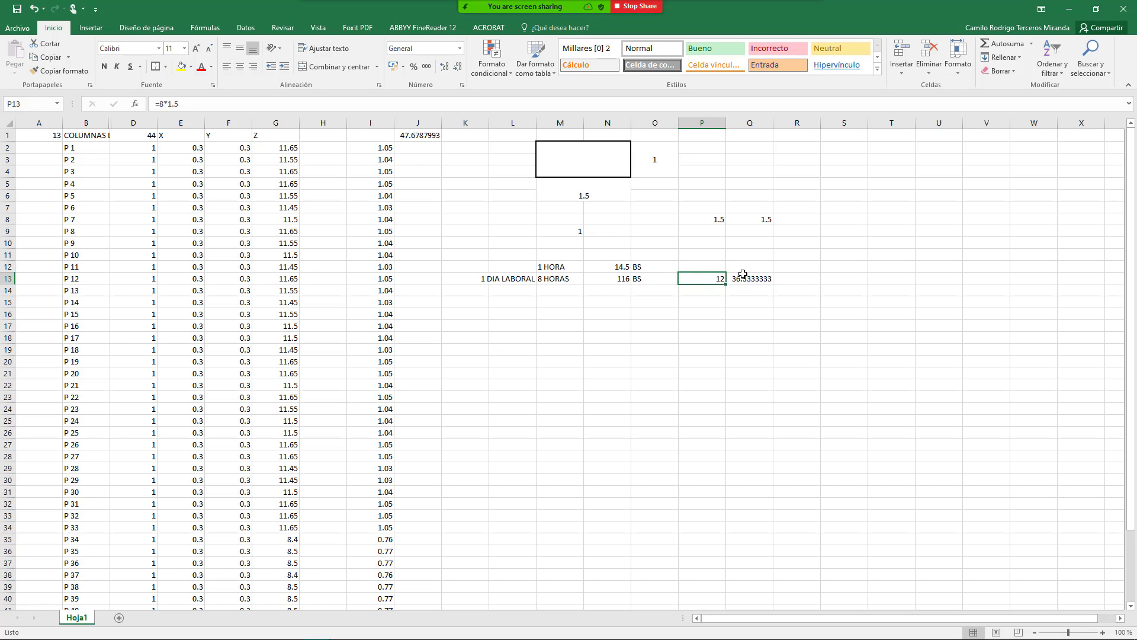
click(740, 280)
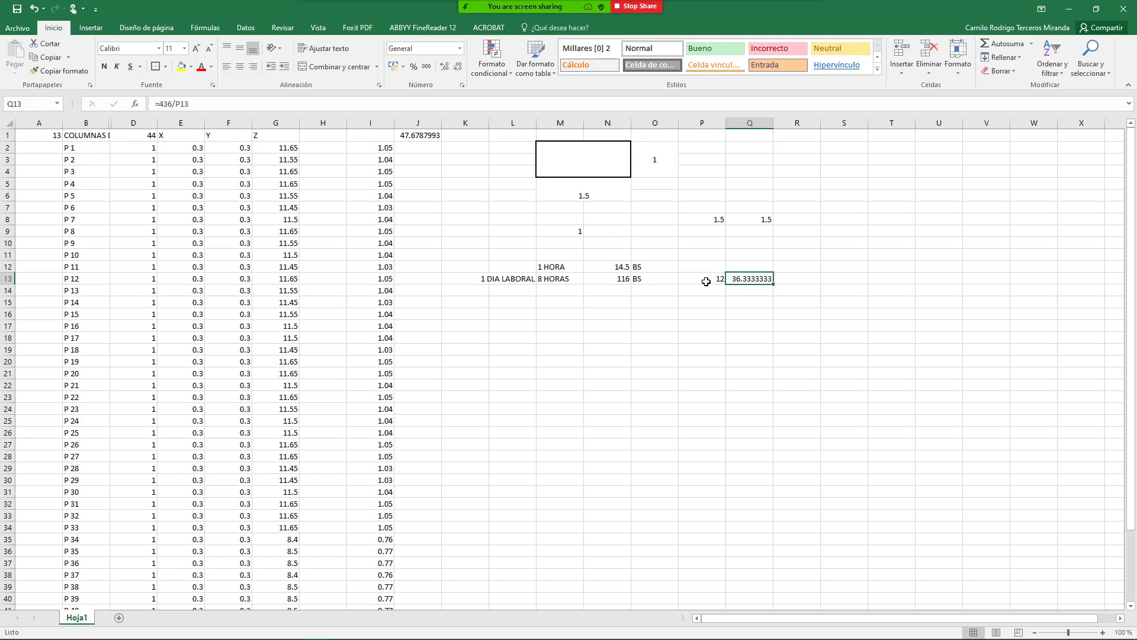
click(618, 281)
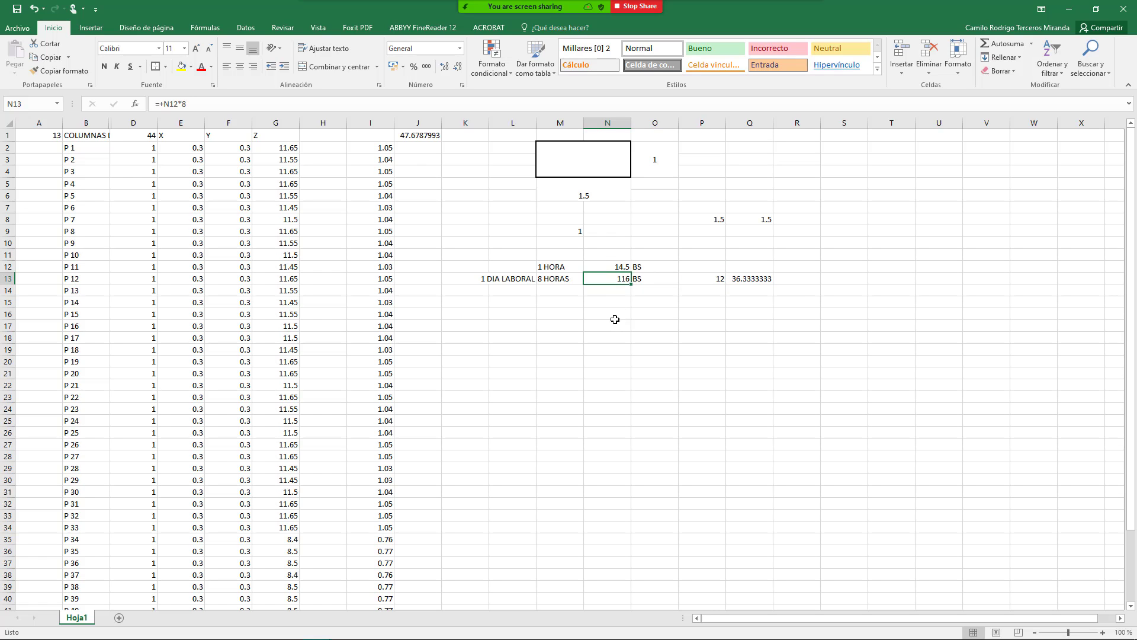
click(752, 281)
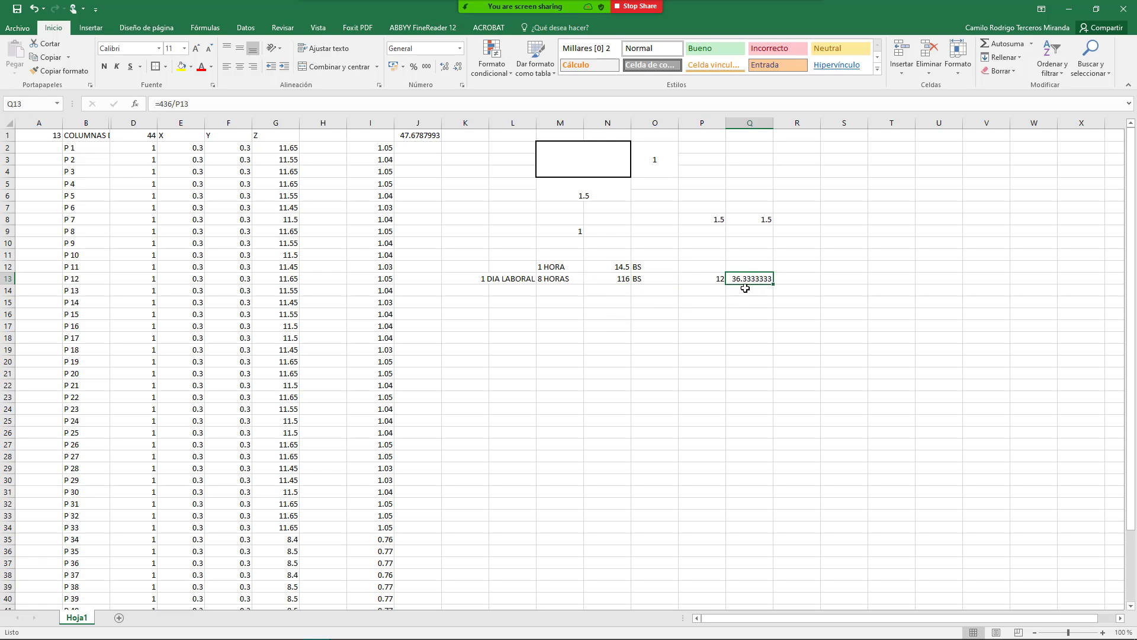
click(722, 280)
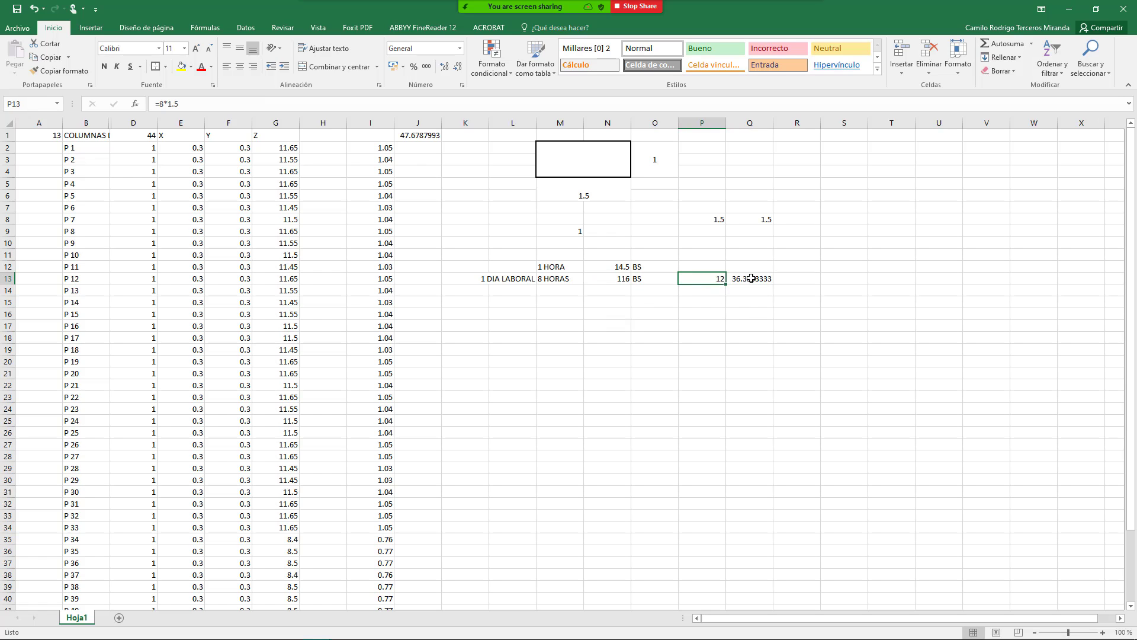
click(751, 279)
click(761, 312)
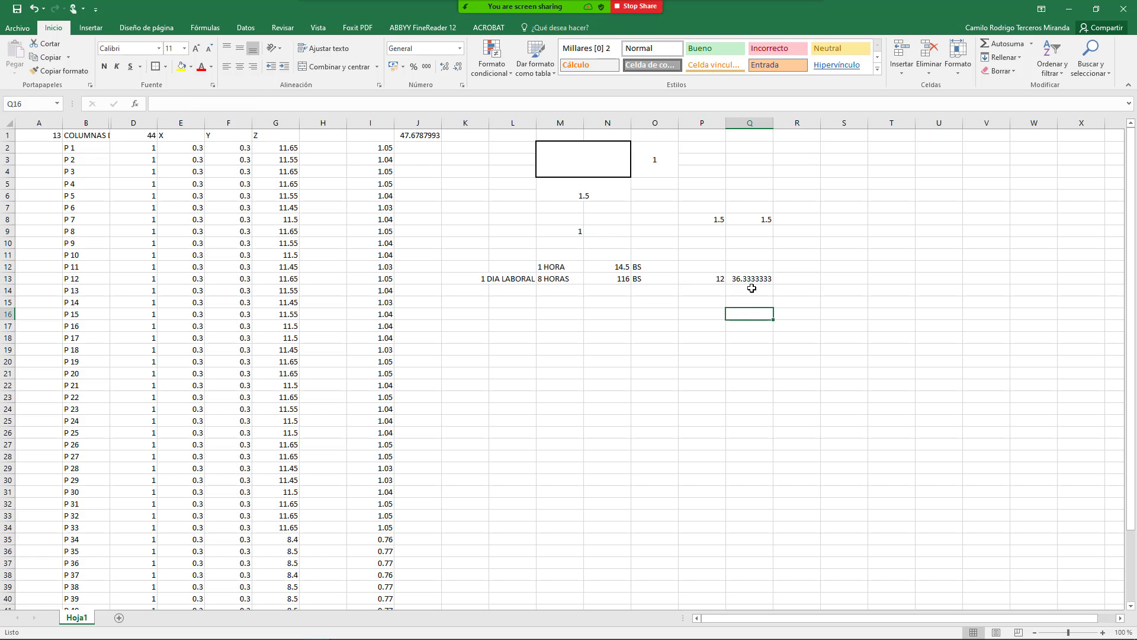
Step: Enter =Q13/5 in Q14, giving 7.26666667
click(751, 295)
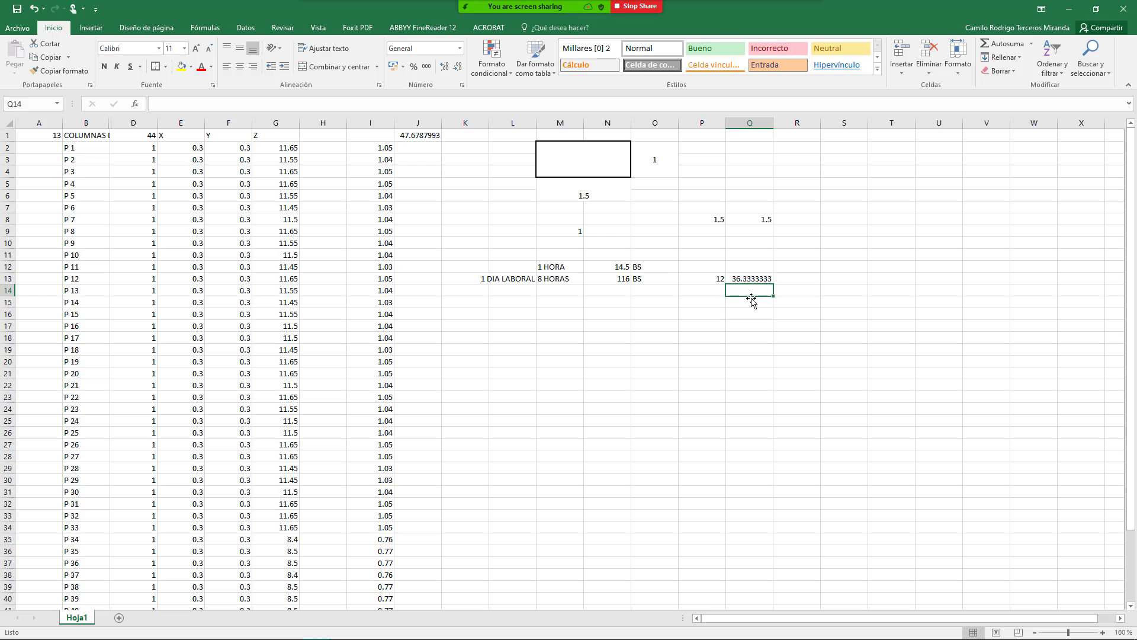
text(+)
key(Up)
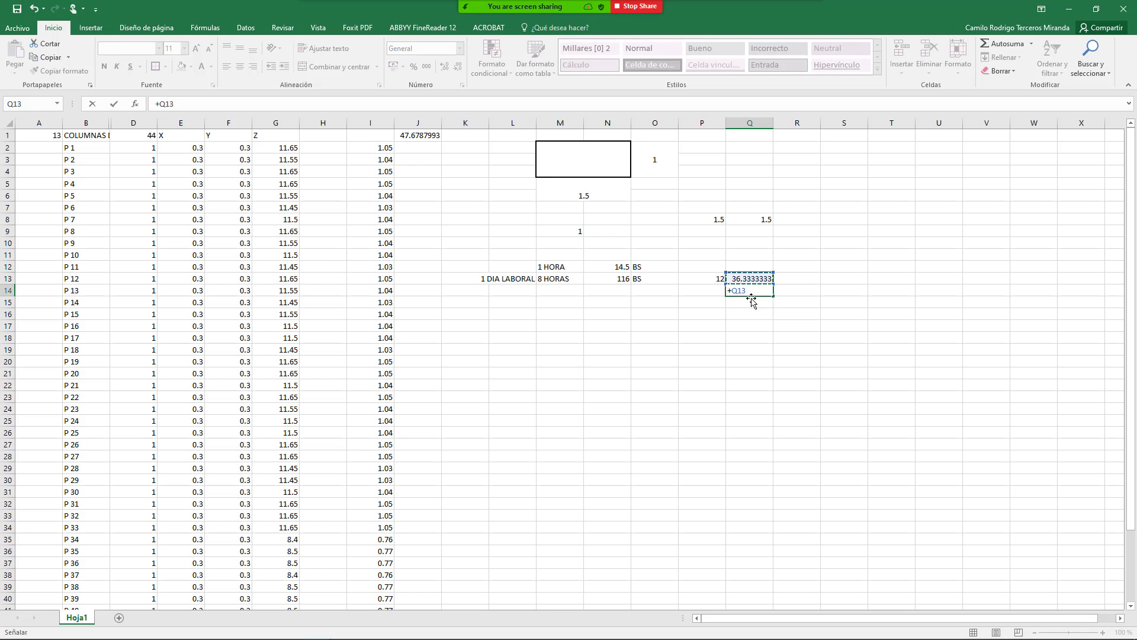
text(/5)
key(Return)
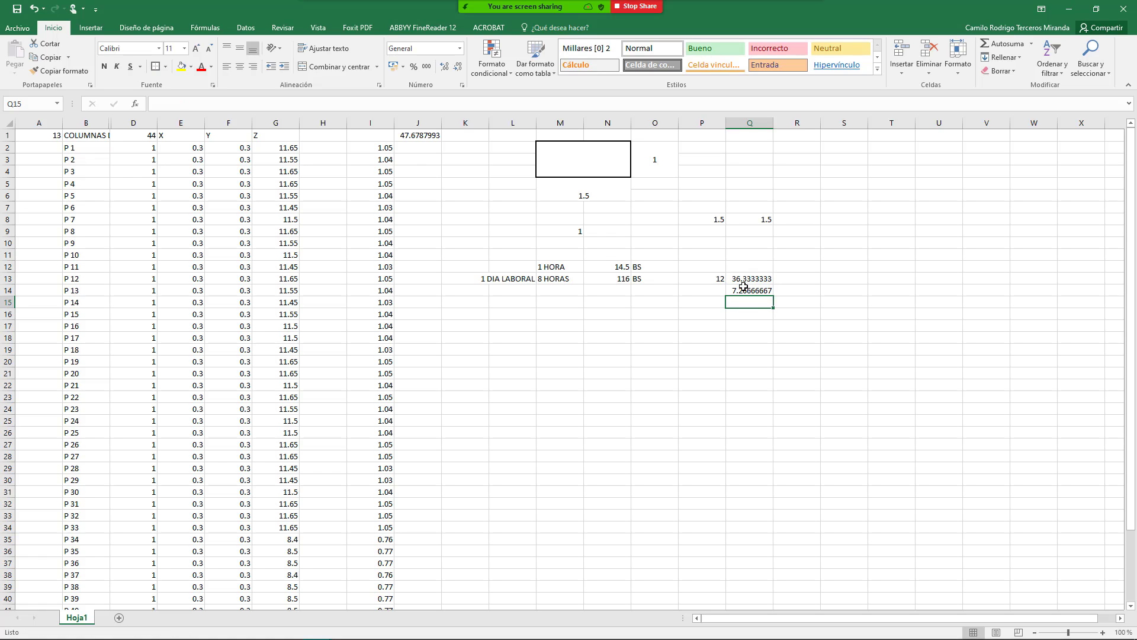
click(741, 287)
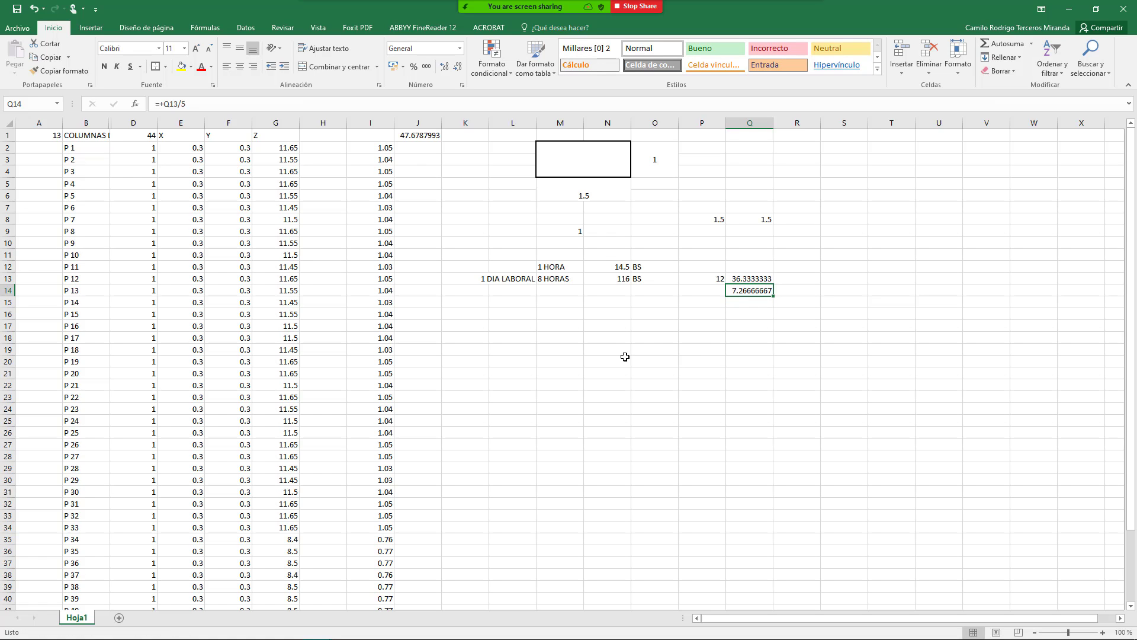
Step: Enter =8*N13 in N15 for an eight-day wage of 928
click(748, 326)
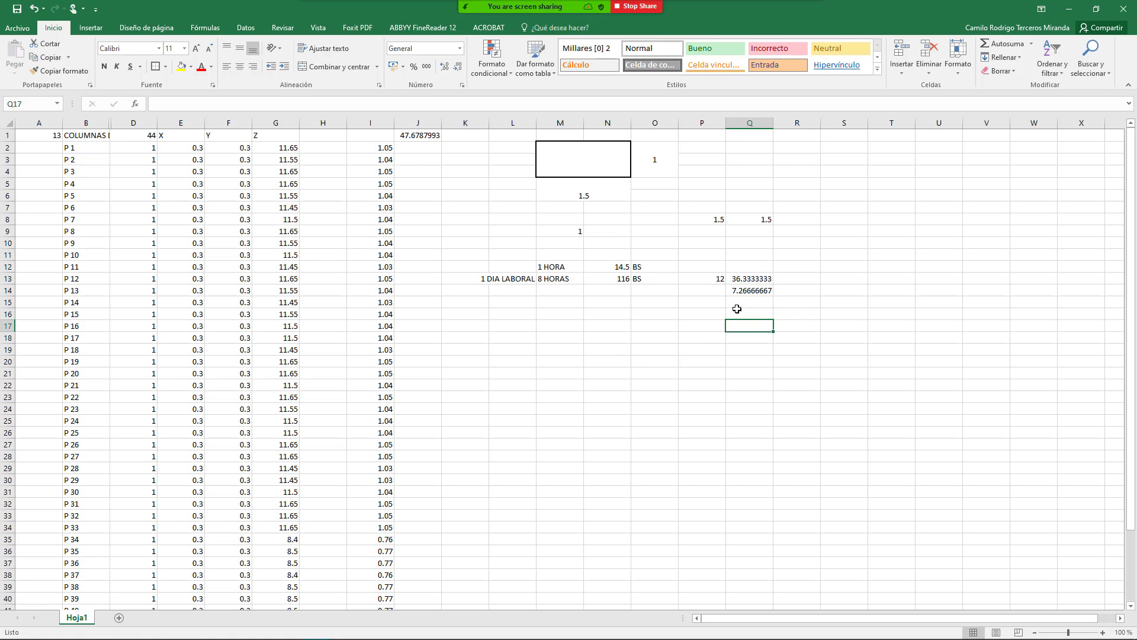
click(683, 305)
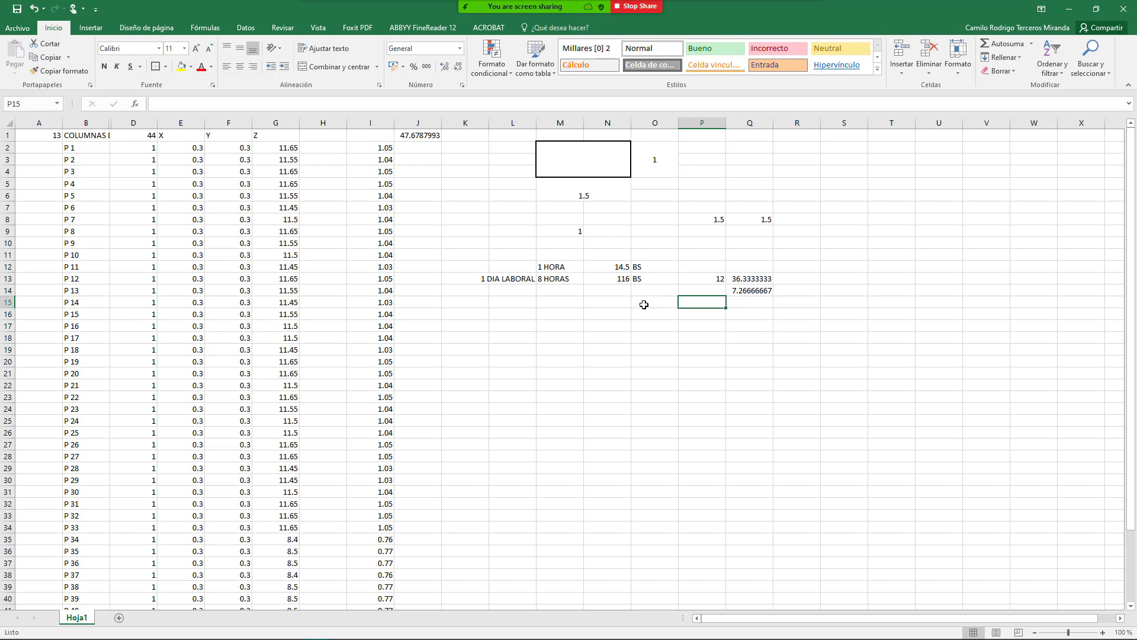
click(633, 303)
click(614, 303)
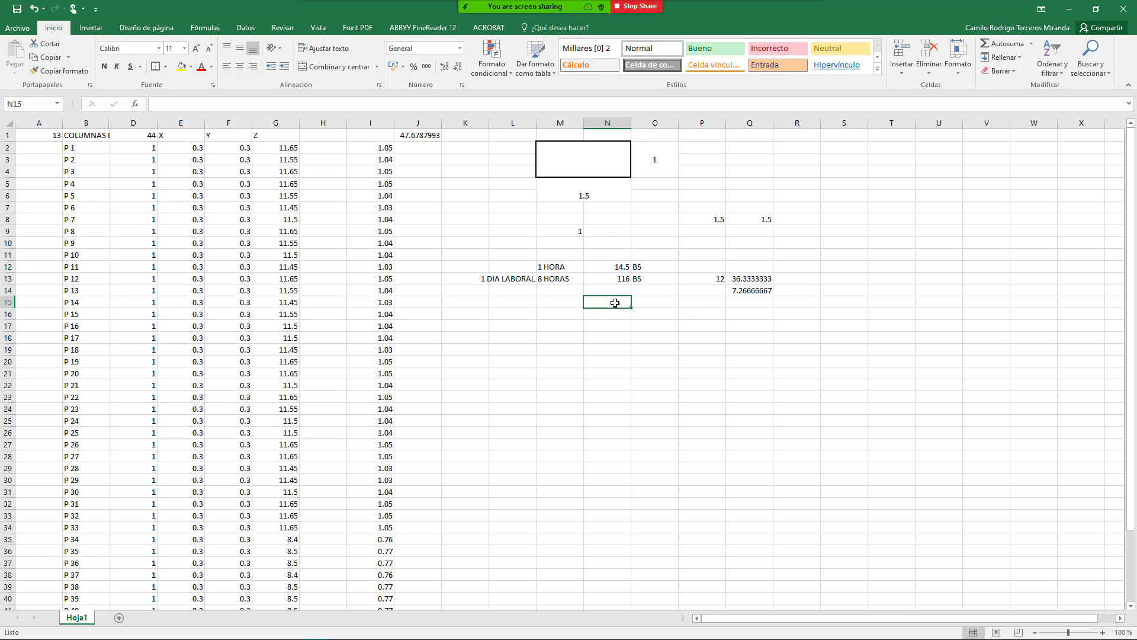
text(+8)
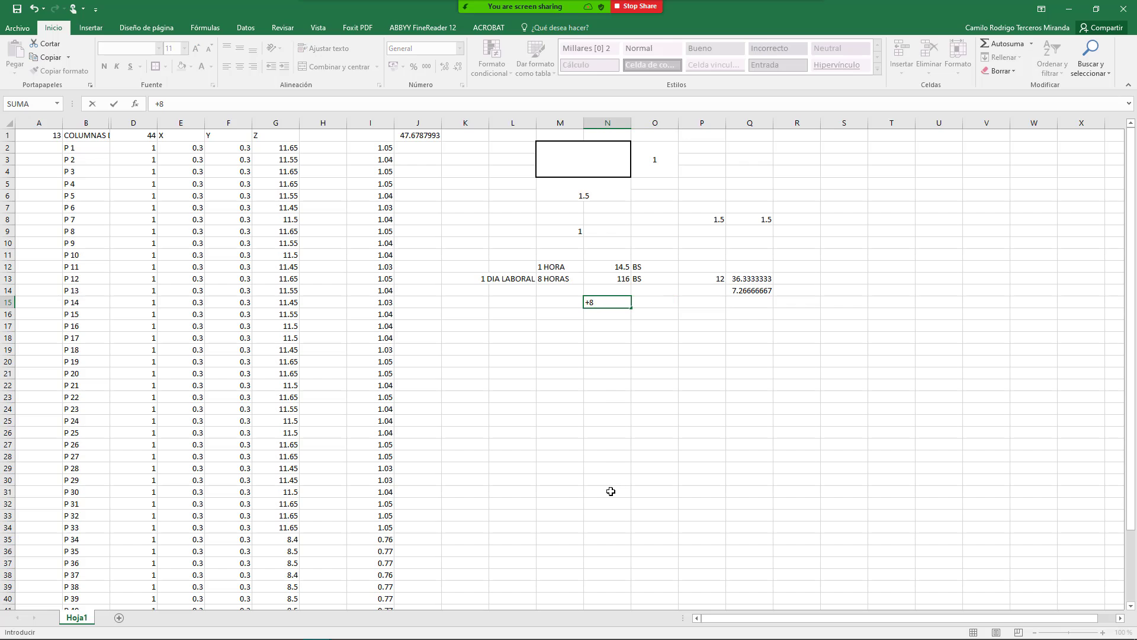
key(Up)
key(Up)
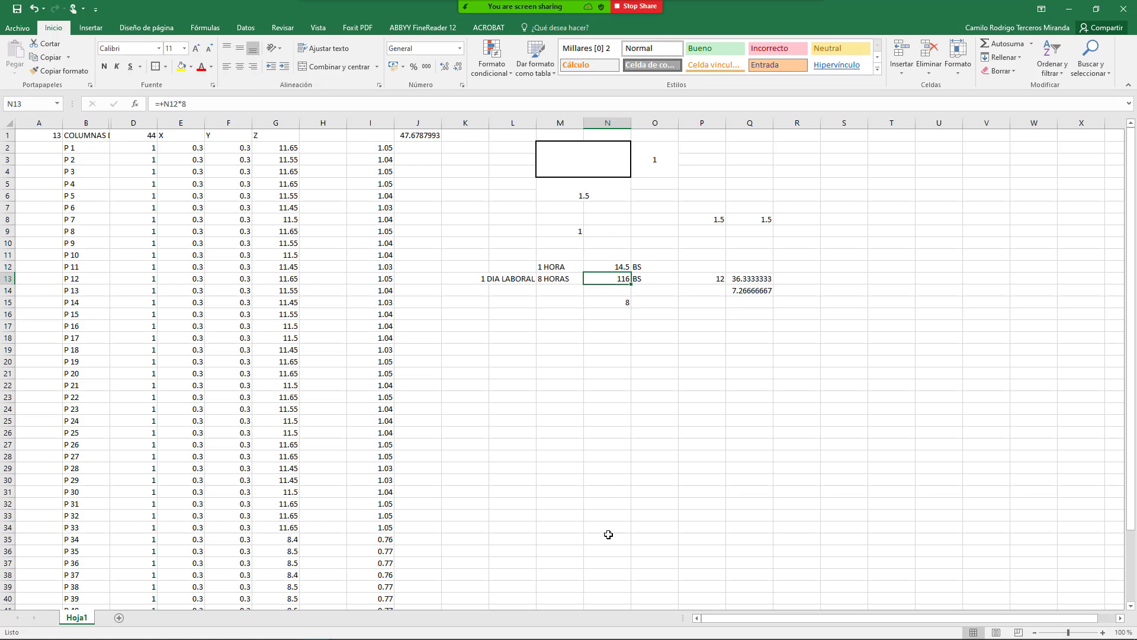
key(Down)
key(Down)
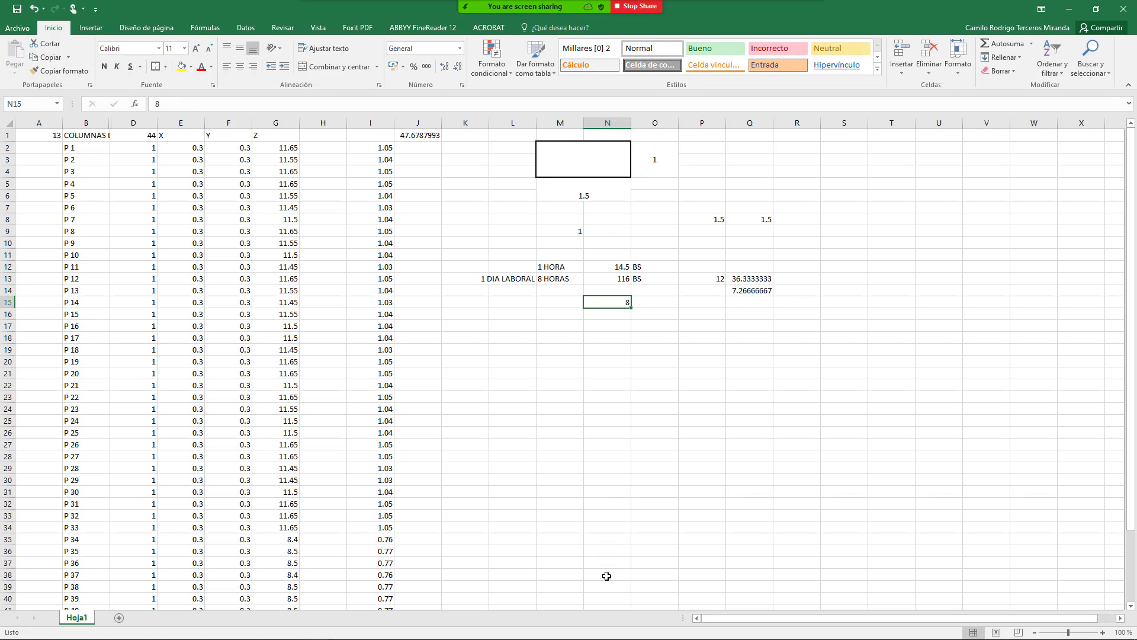
text(+8*)
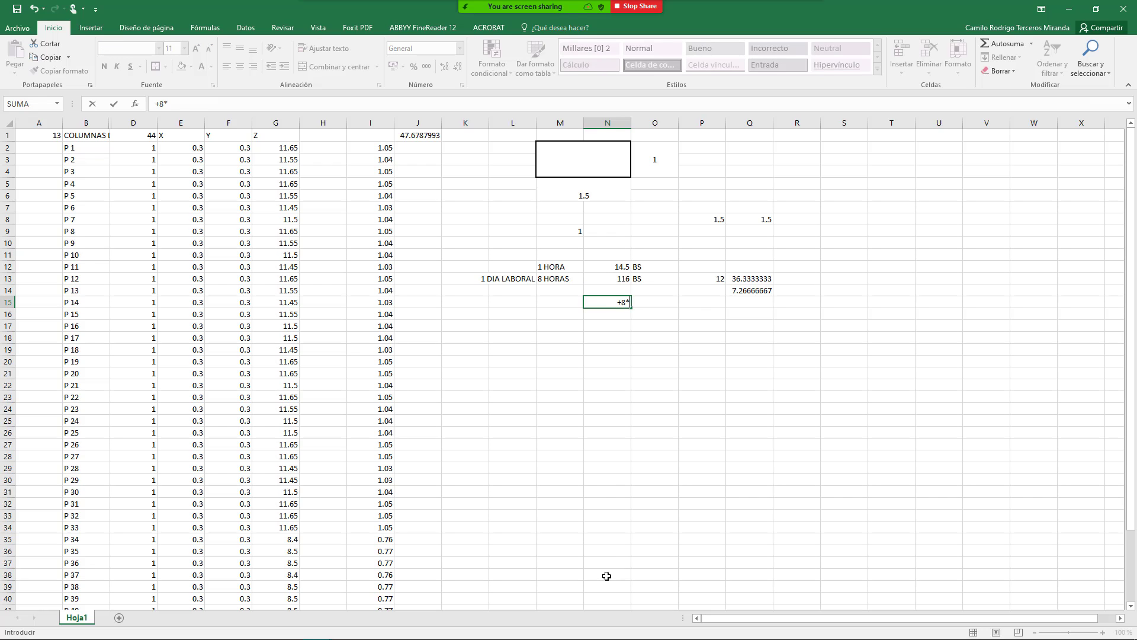
key(Up)
key(Up)
key(ctrl+Return)
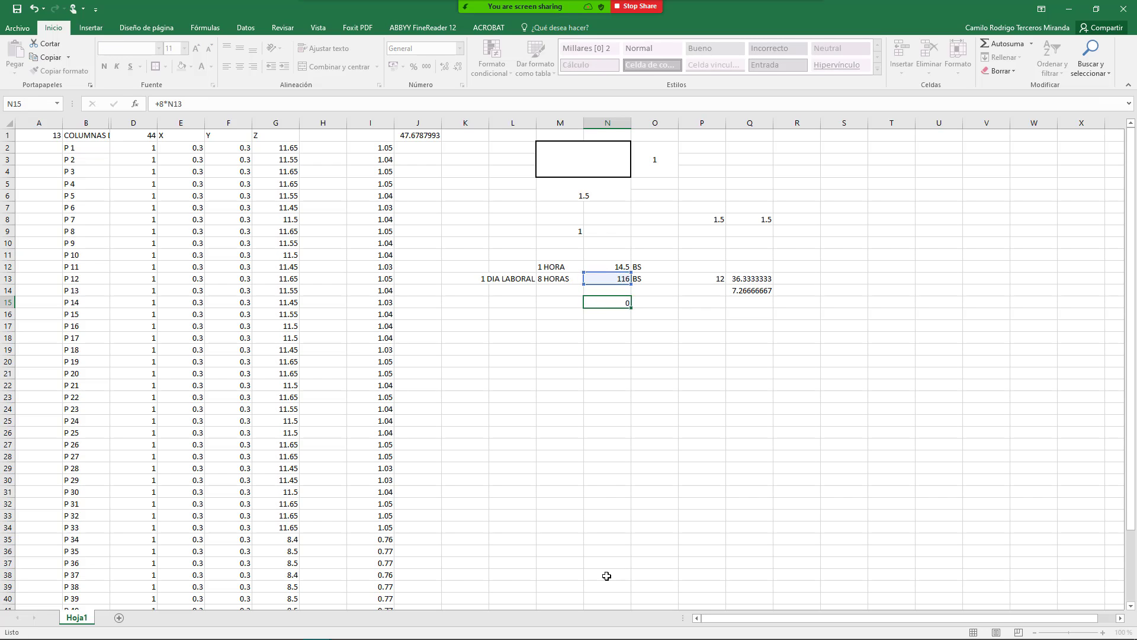
key(Return)
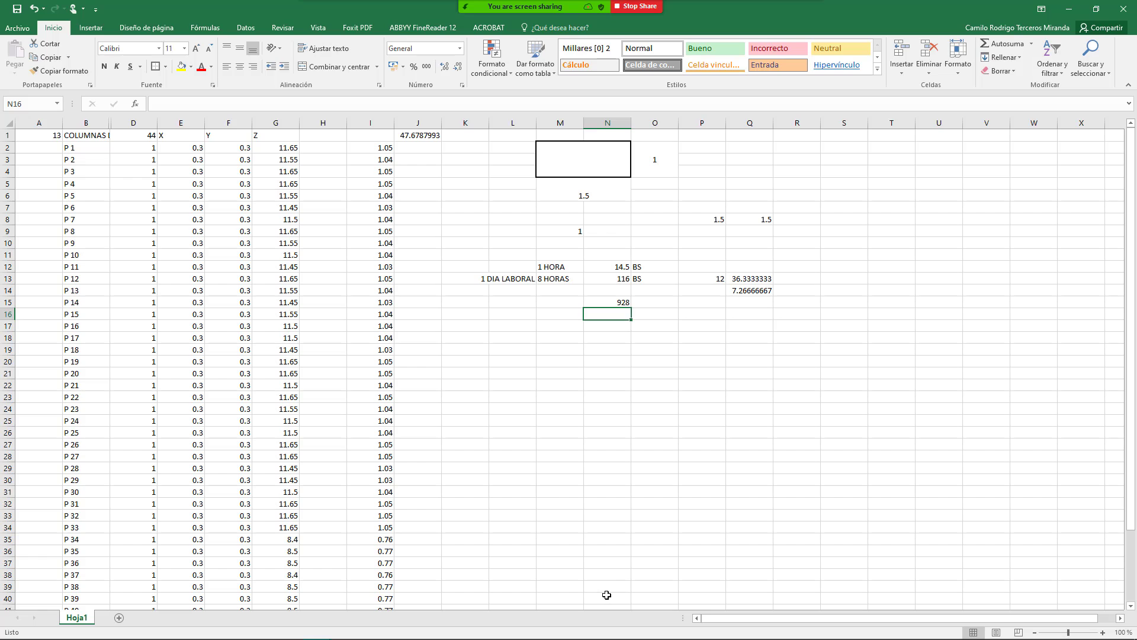
Step: Enter =N15*5 in N16, giving 4640
text(+)
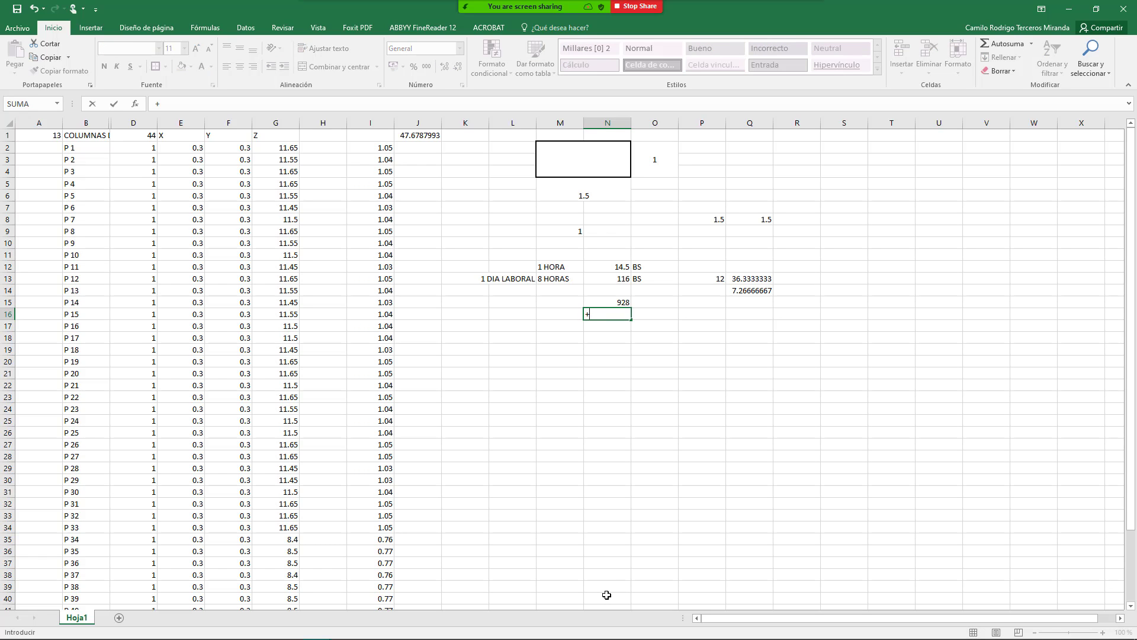
key(Up)
text(*)
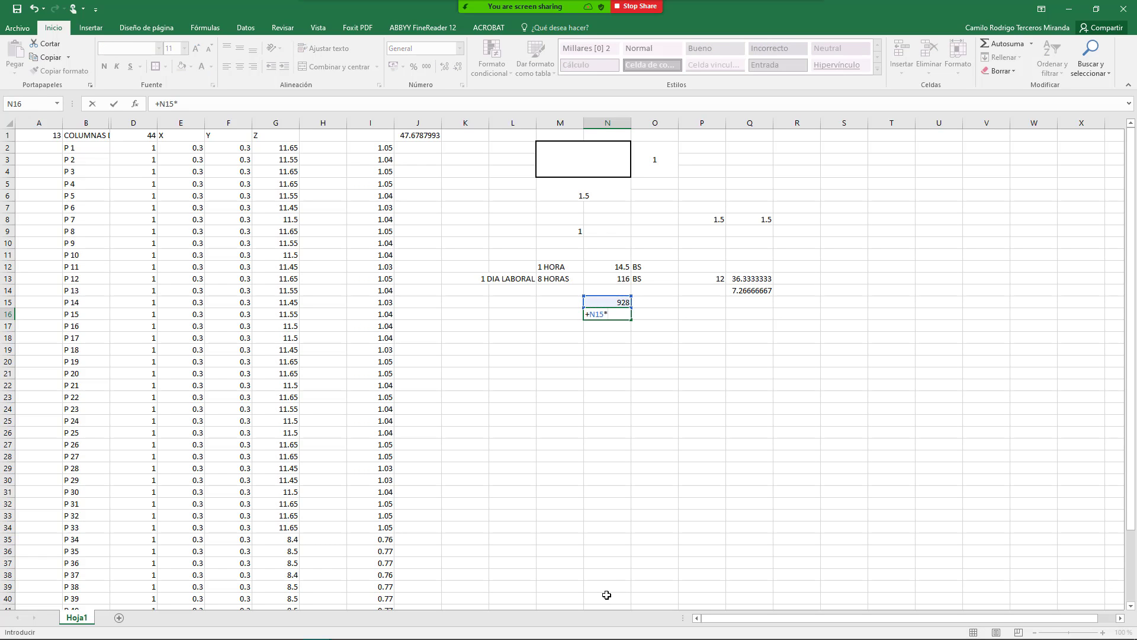
text(5)
key(Return)
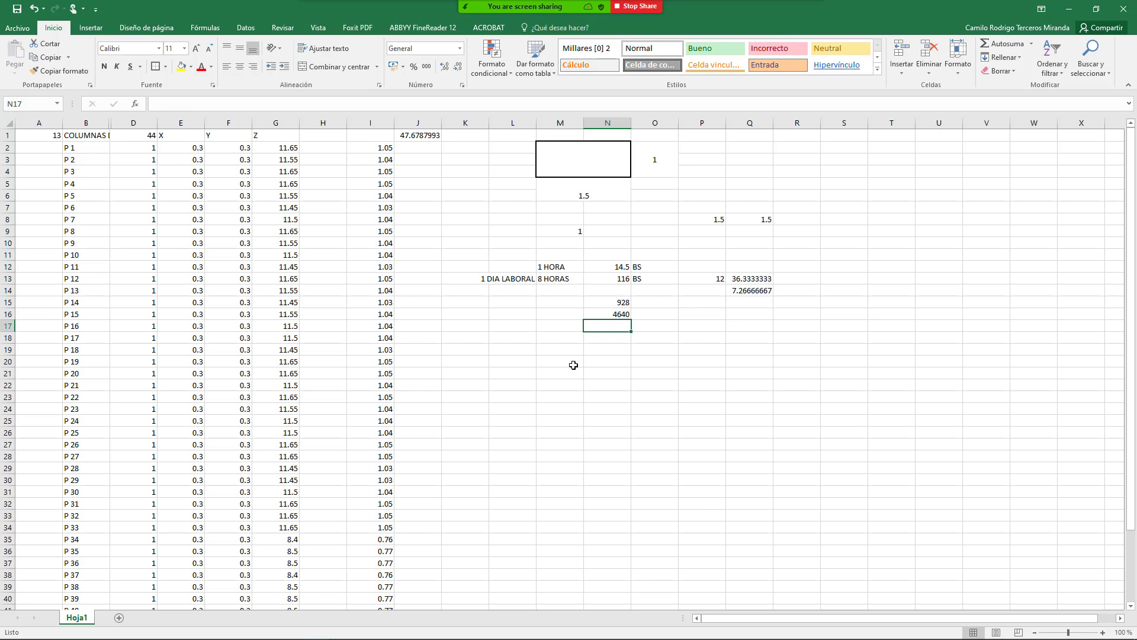
click(604, 316)
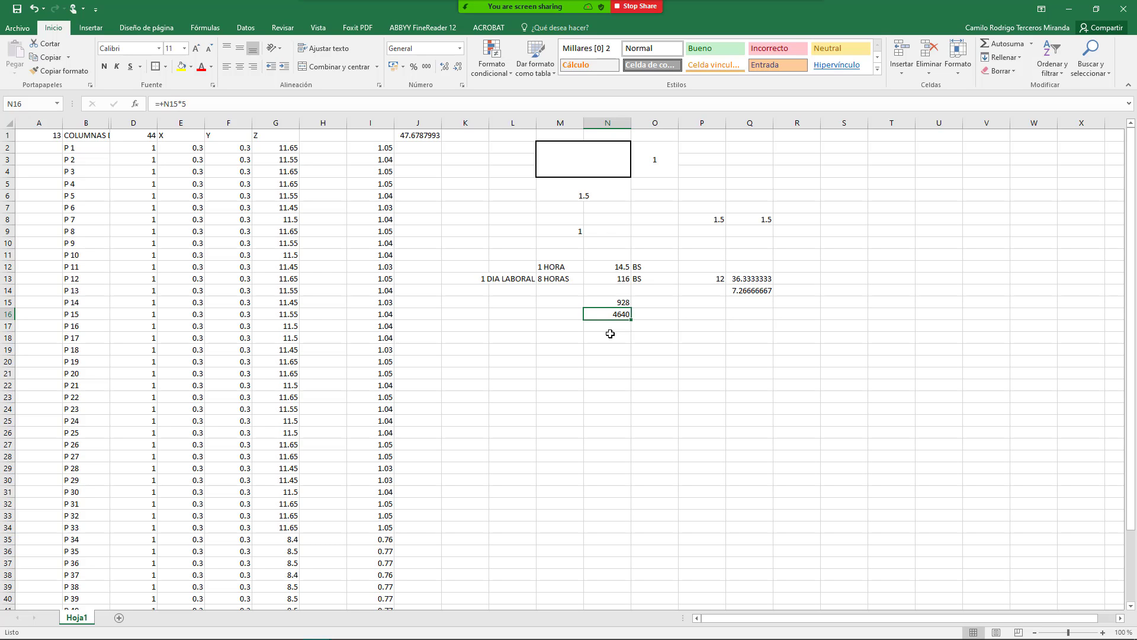
Step: Enter =200*8 in O16 (1600) and =O16*2 in O17 (3200)
click(657, 336)
click(669, 315)
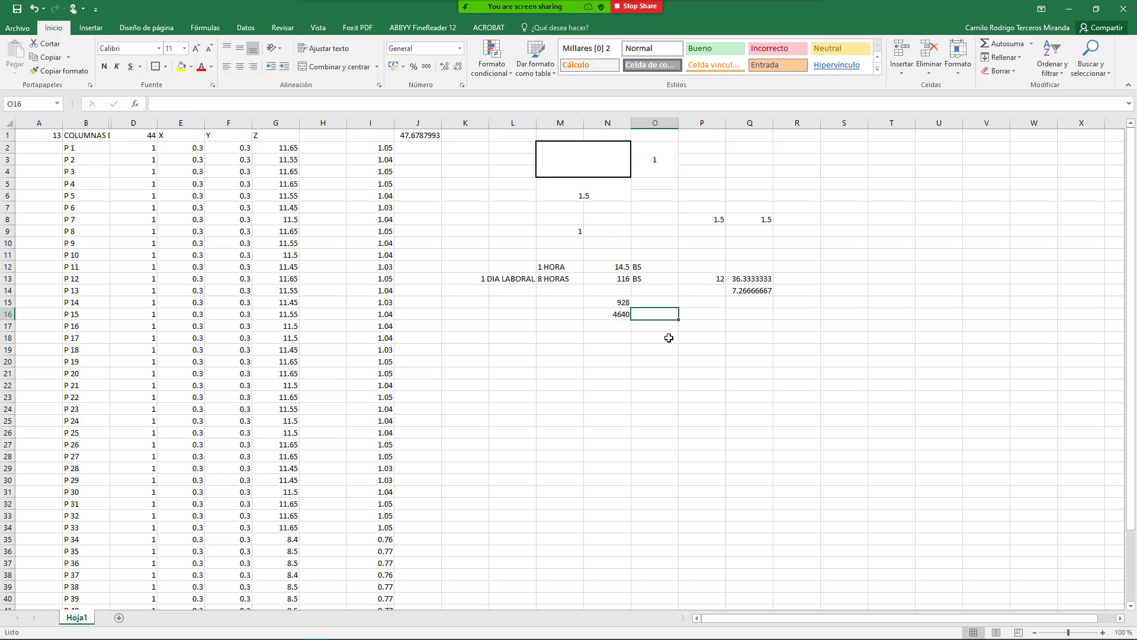
text(+200)
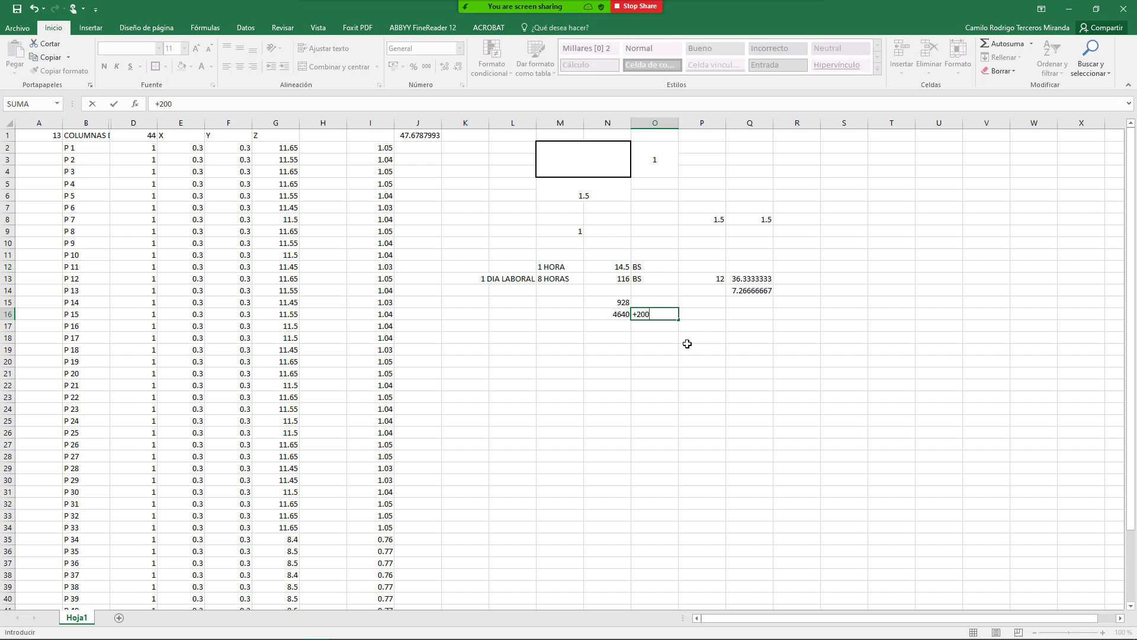
text(*8)
key(Return)
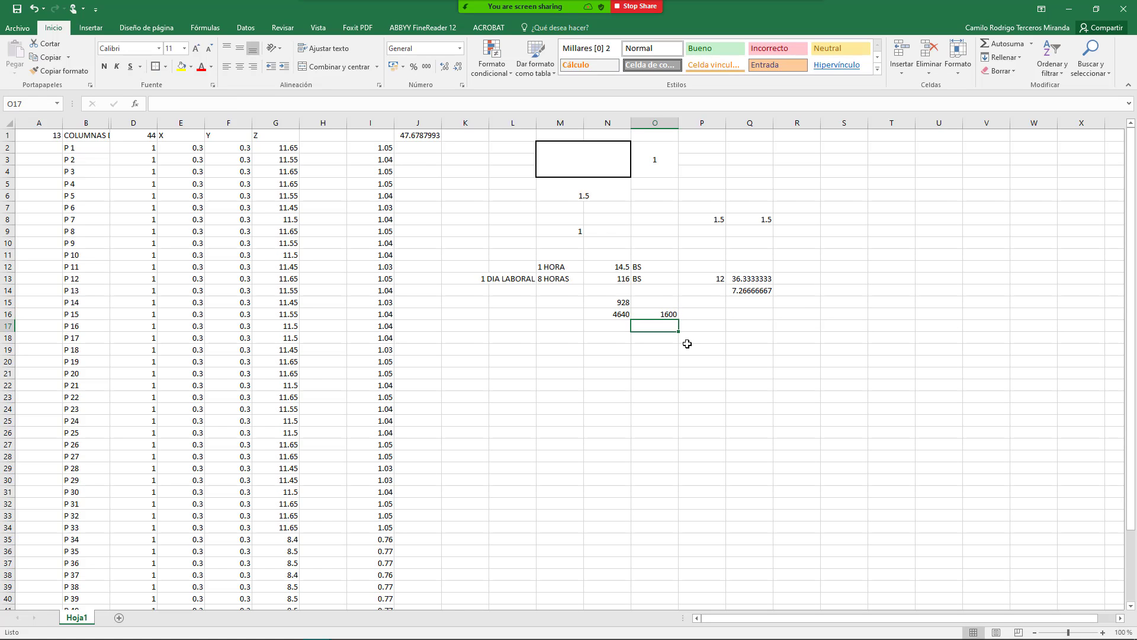
text(+)
key(Up)
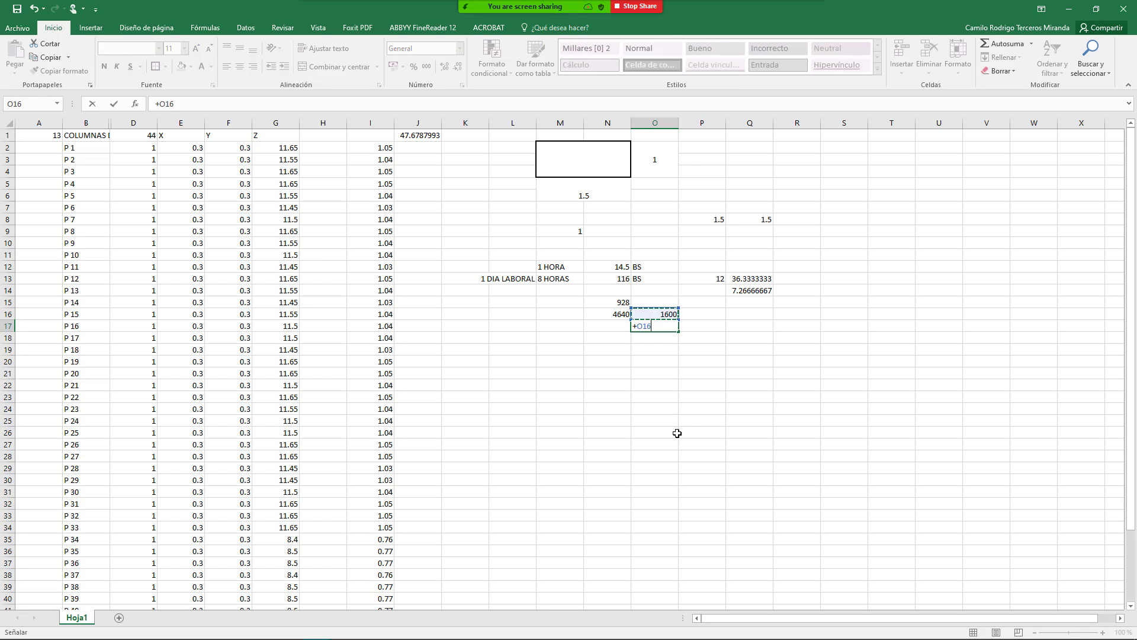
text(*2)
key(Return)
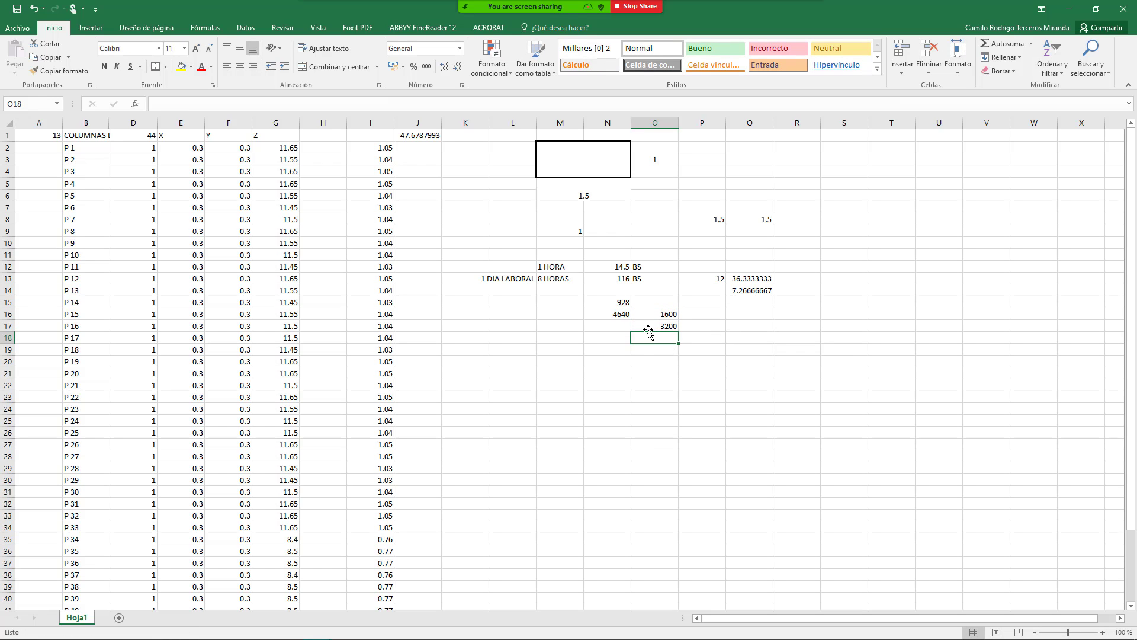
Step: Review the N16 and O17 formulas and check range sums in the status bar
click(618, 314)
click(651, 327)
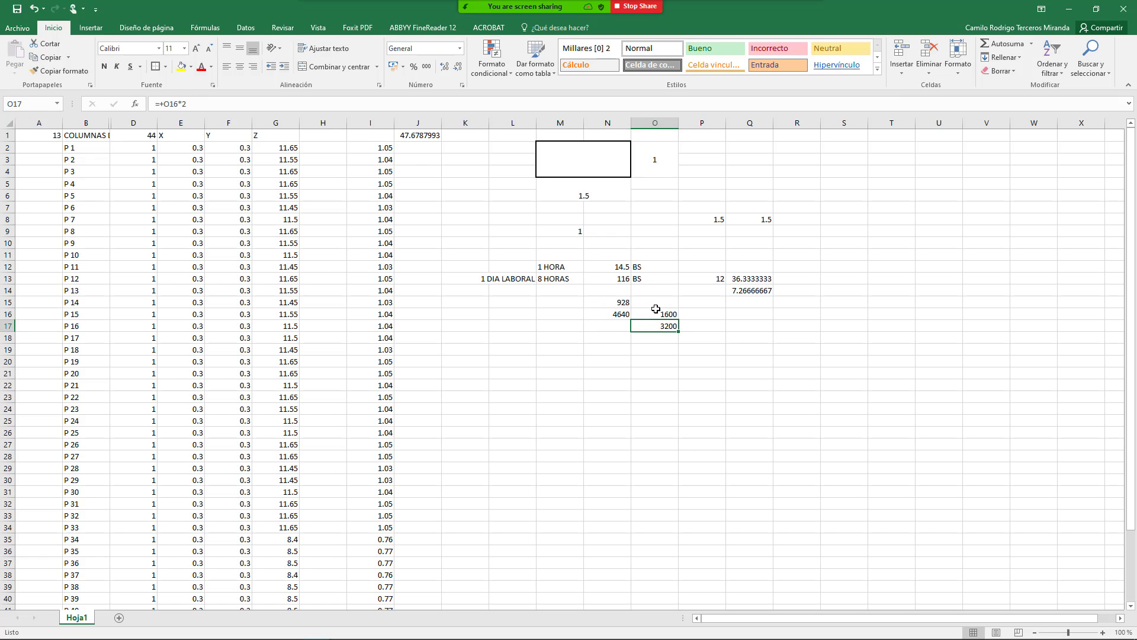
drag(656, 313, 653, 325)
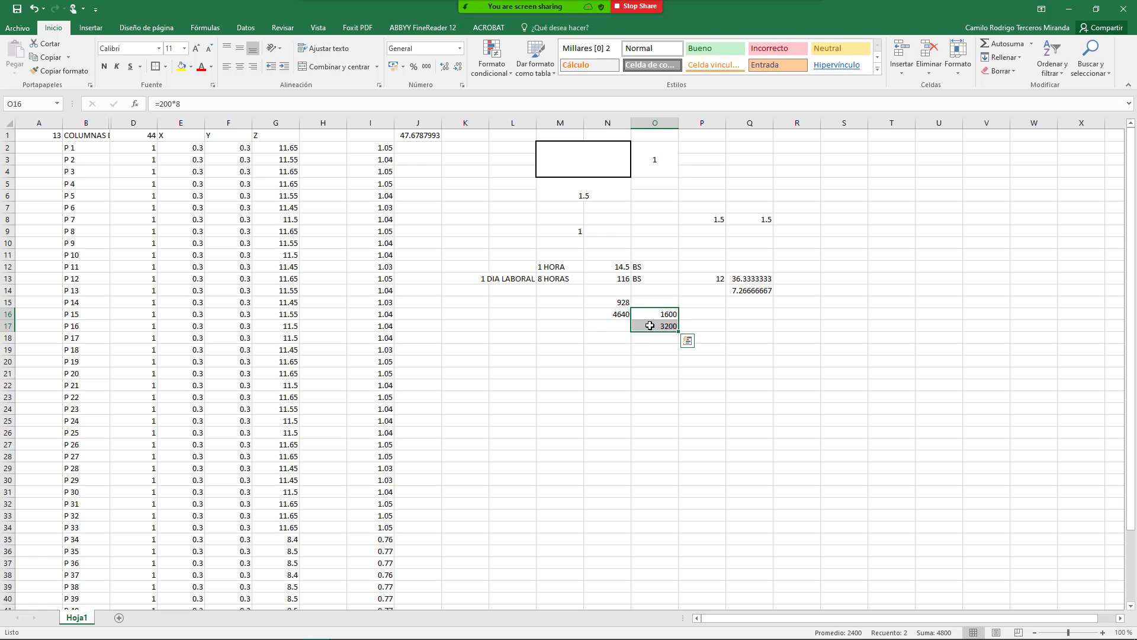
click(650, 326)
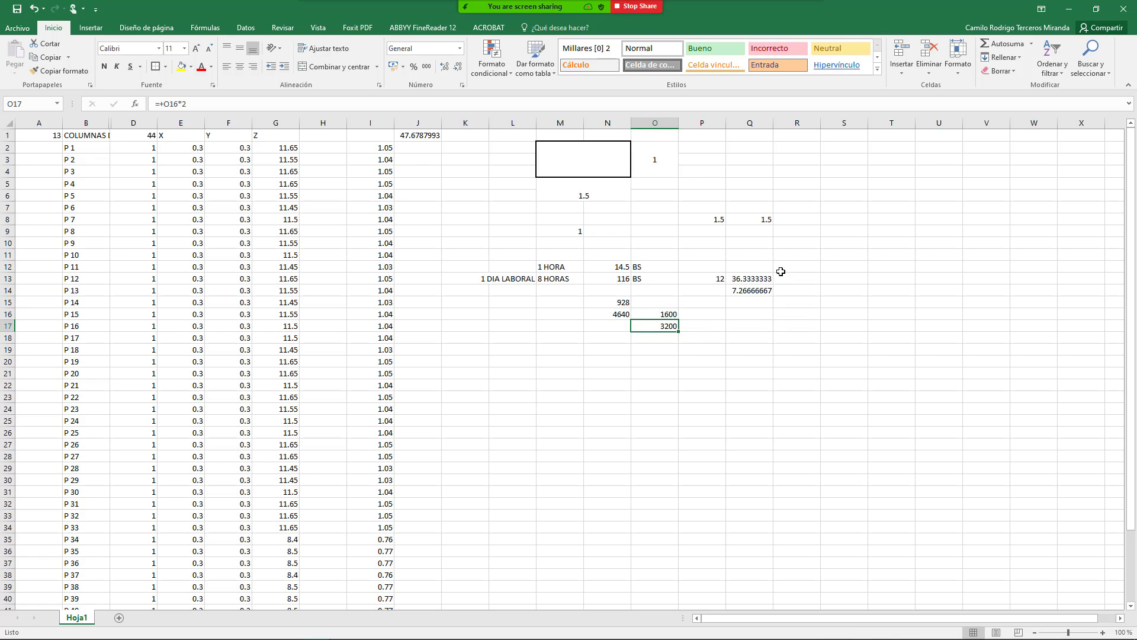
drag(760, 257, 758, 302)
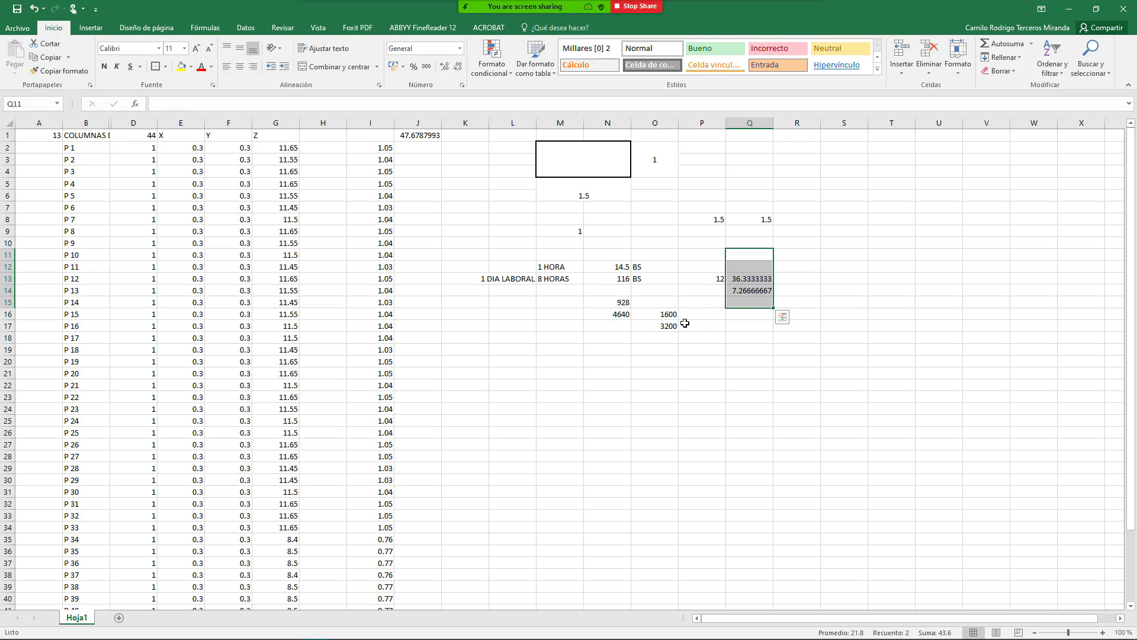
click(663, 324)
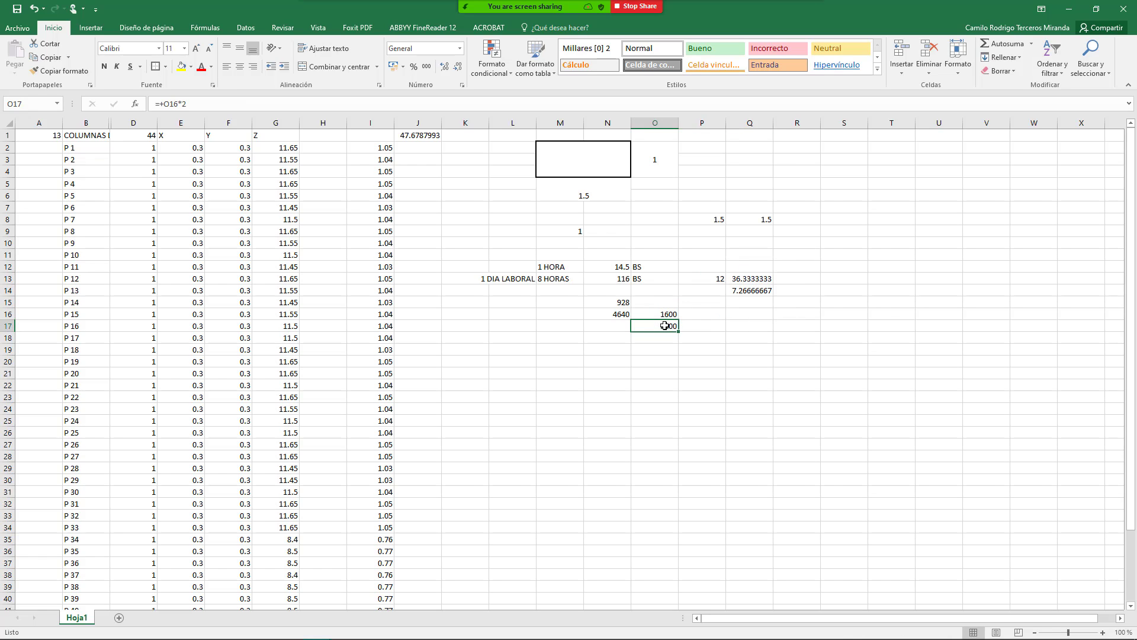
click(606, 313)
click(659, 330)
click(623, 318)
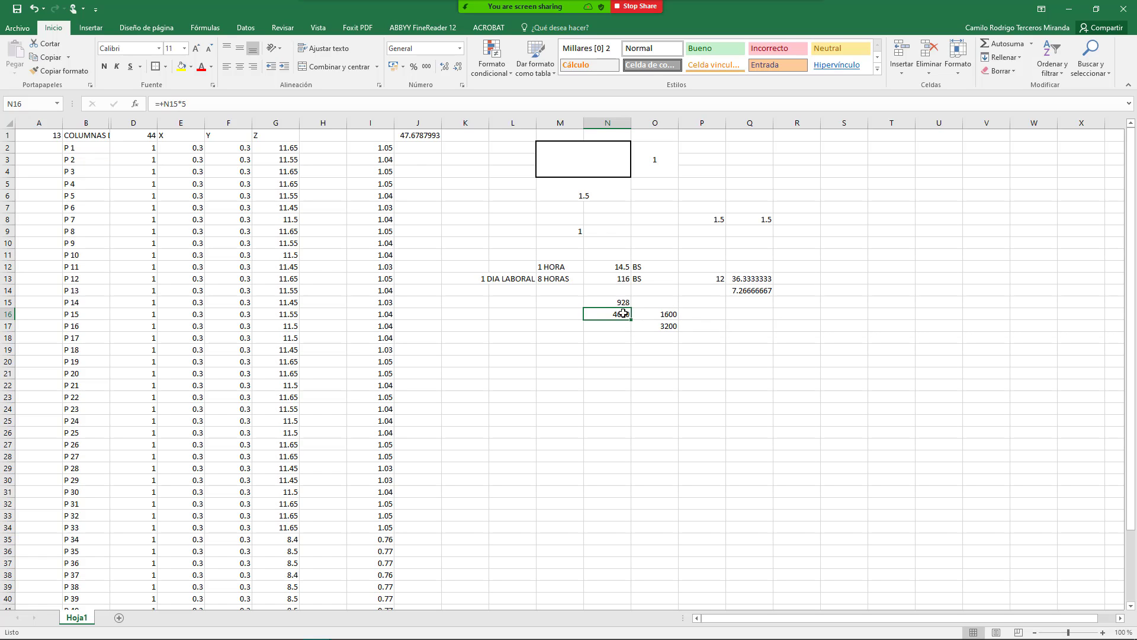
click(648, 323)
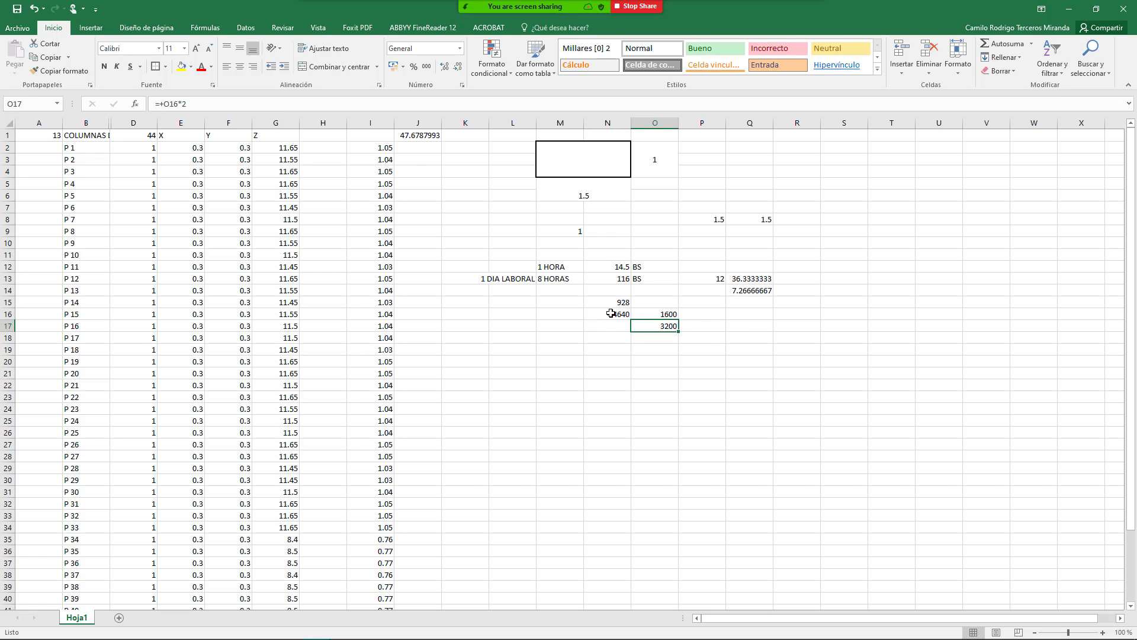
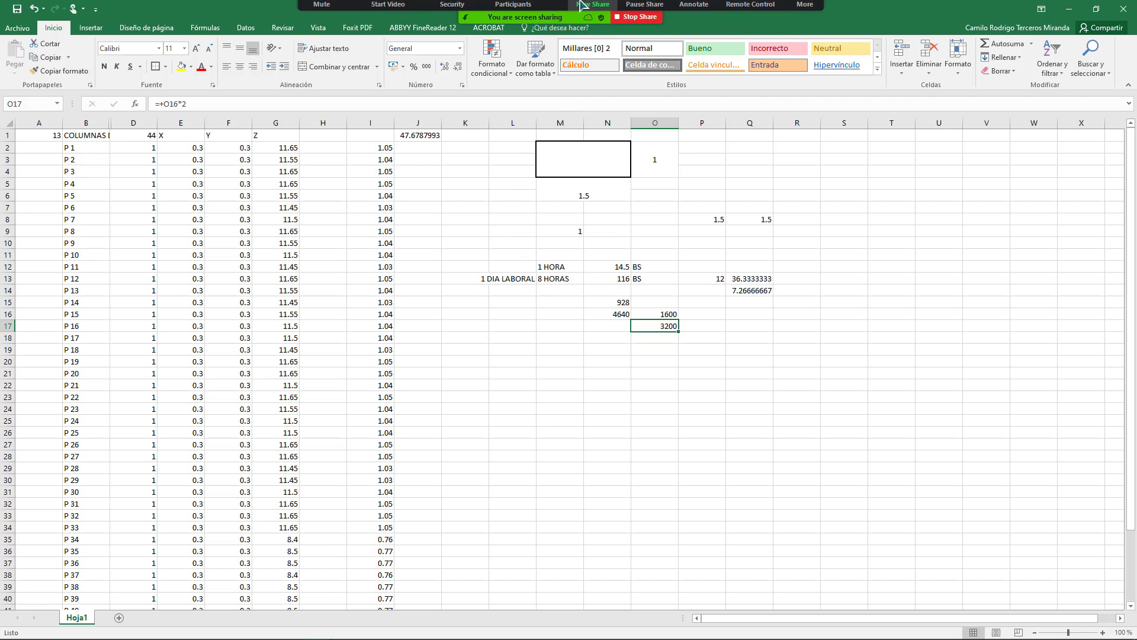
Step: Share the PRESCOM budget window and review item 1's quantity 435.89 and partial 17,278.68
click(594, 15)
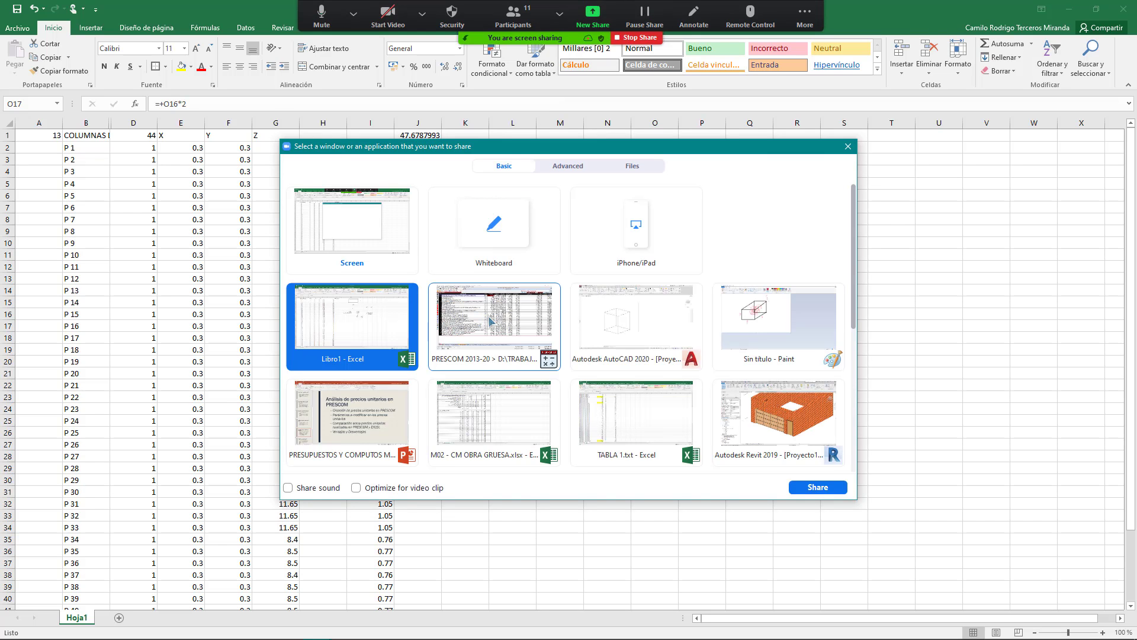
double_click(513, 301)
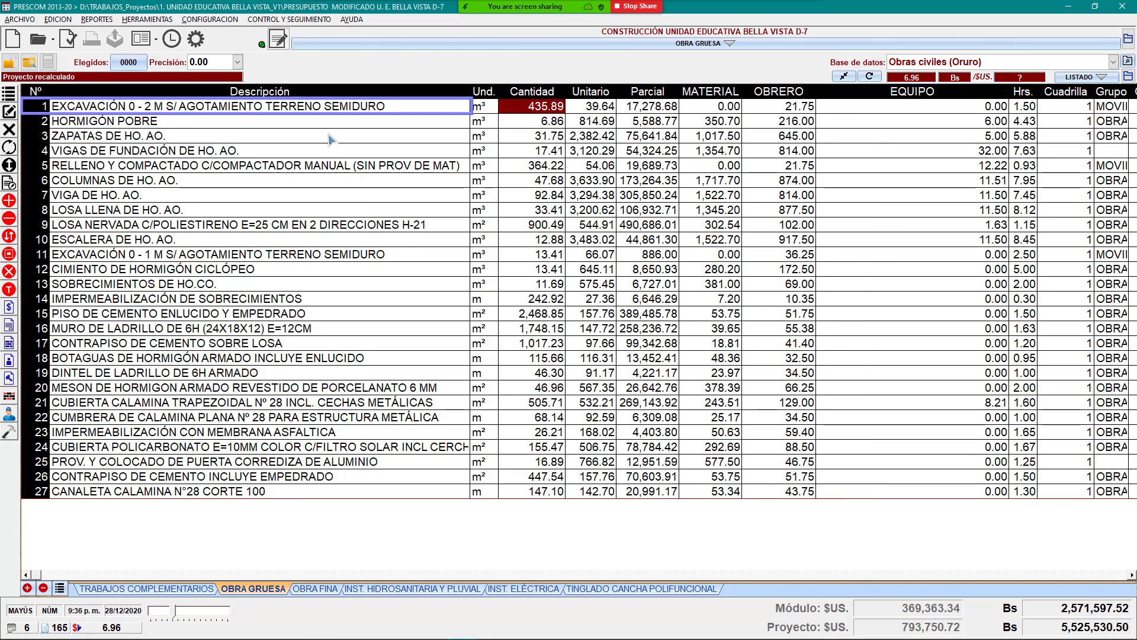
click(404, 136)
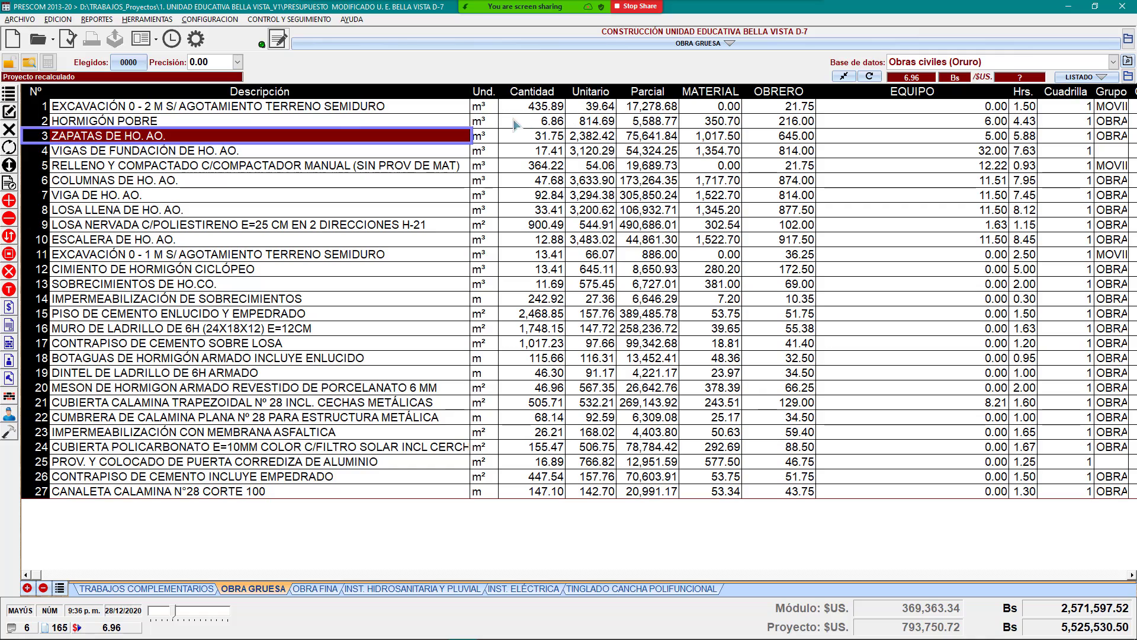
click(526, 106)
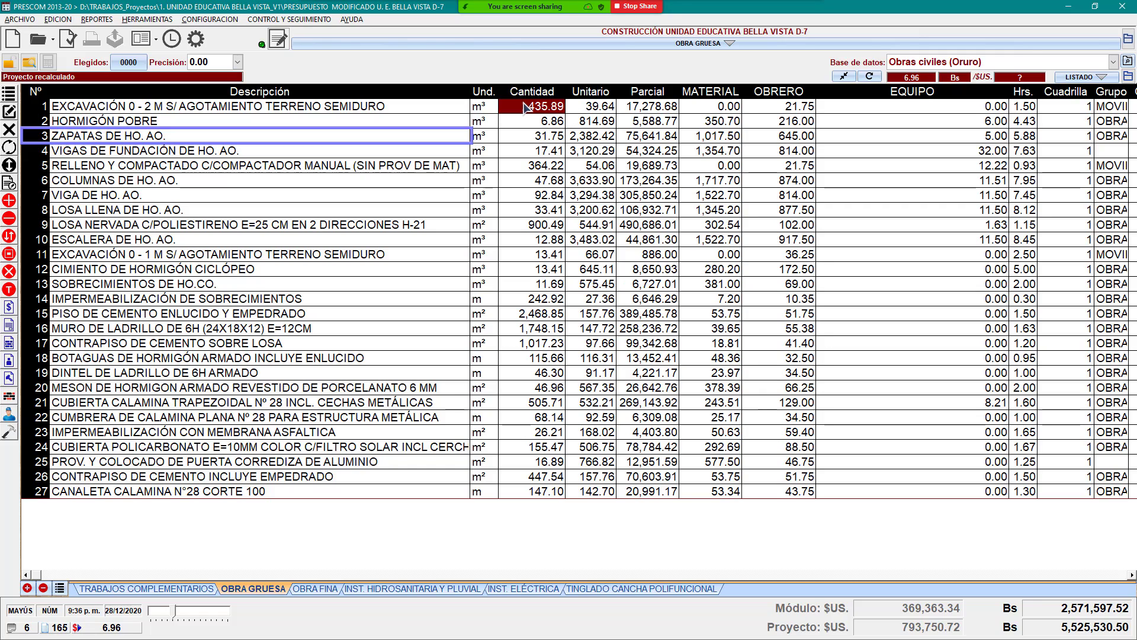
click(649, 112)
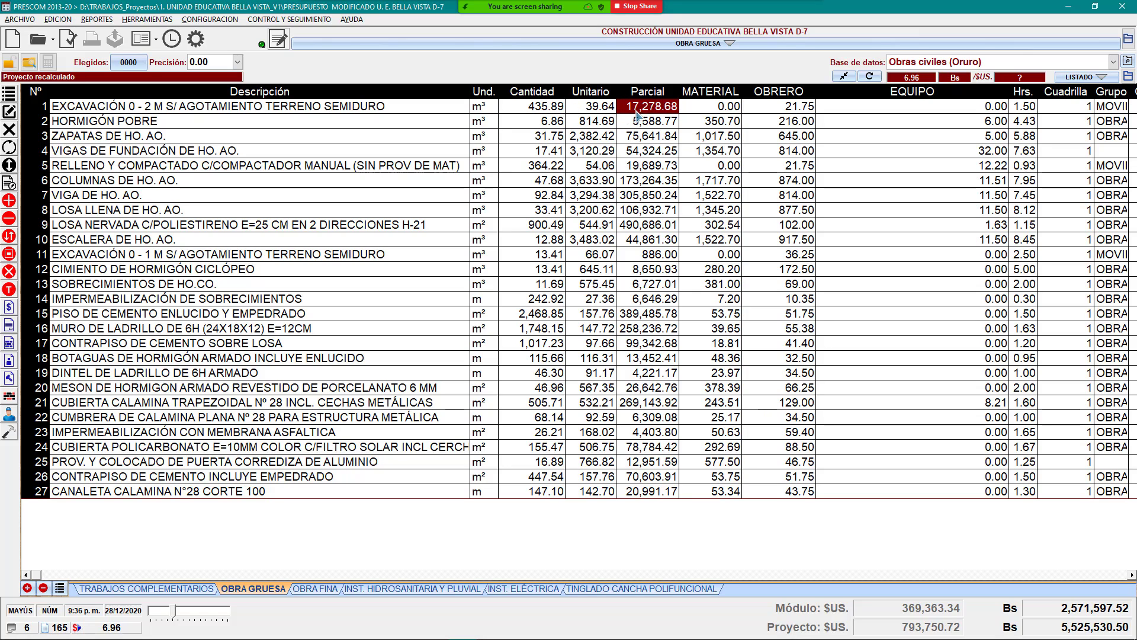
Step: Briefly share the Excel worksheet, then PRESCOM again, checking item 3's unit price 2,382.42
click(585, 18)
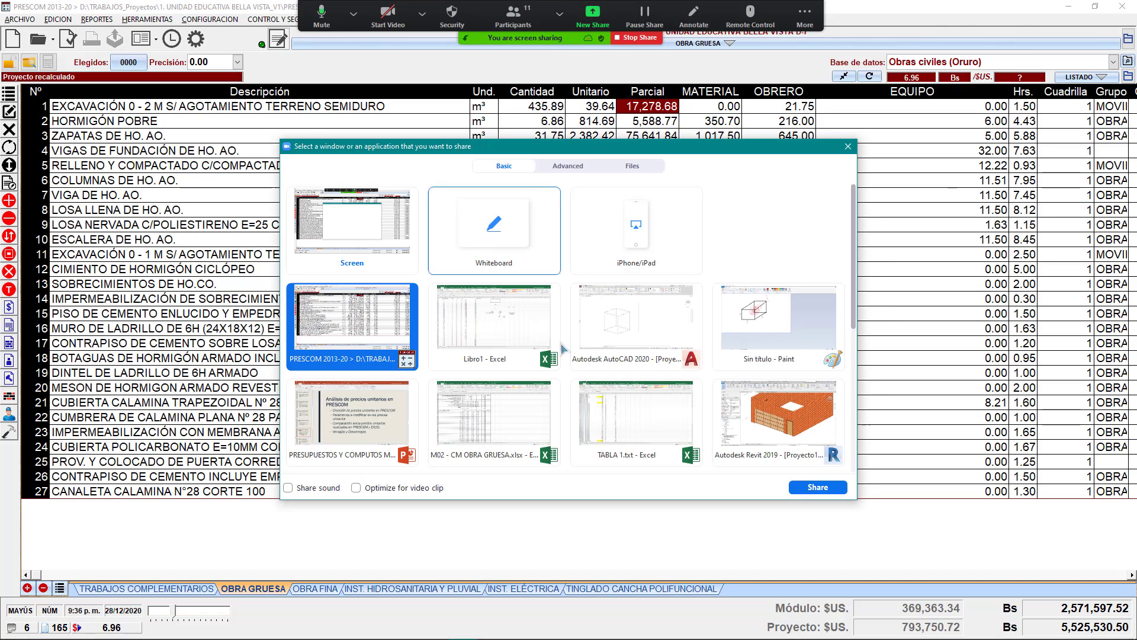
double_click(523, 283)
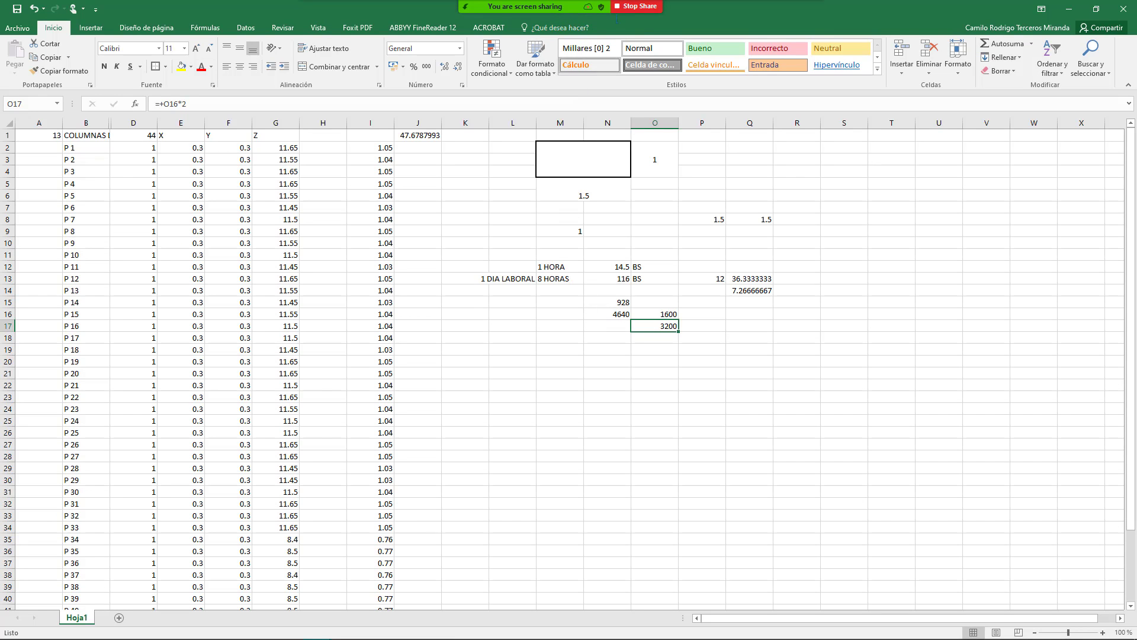
click(590, 7)
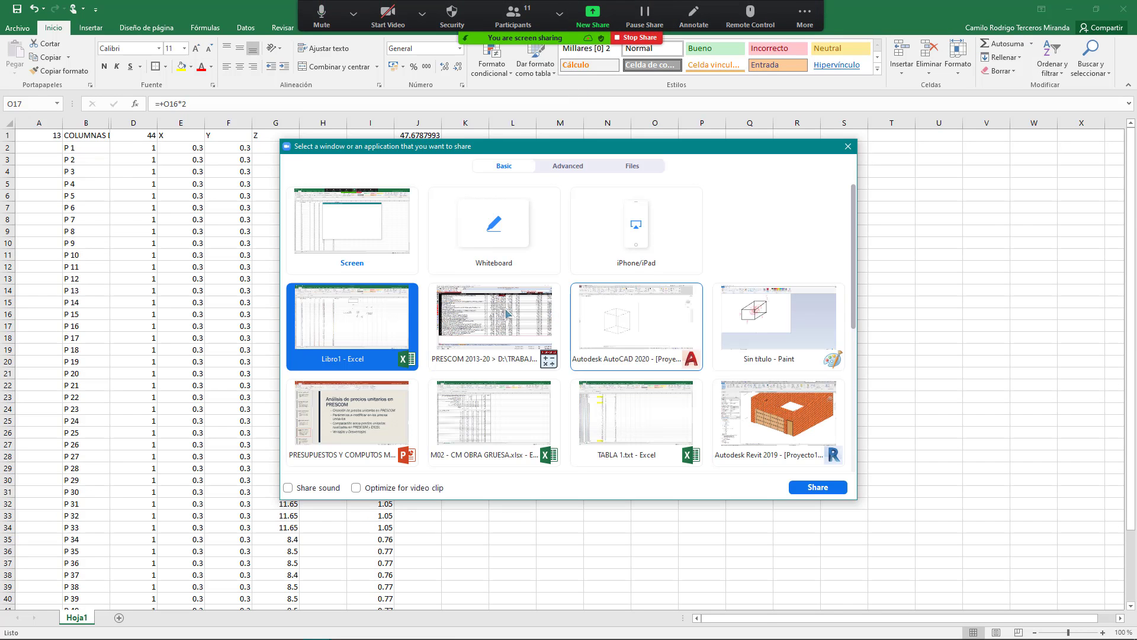
double_click(498, 329)
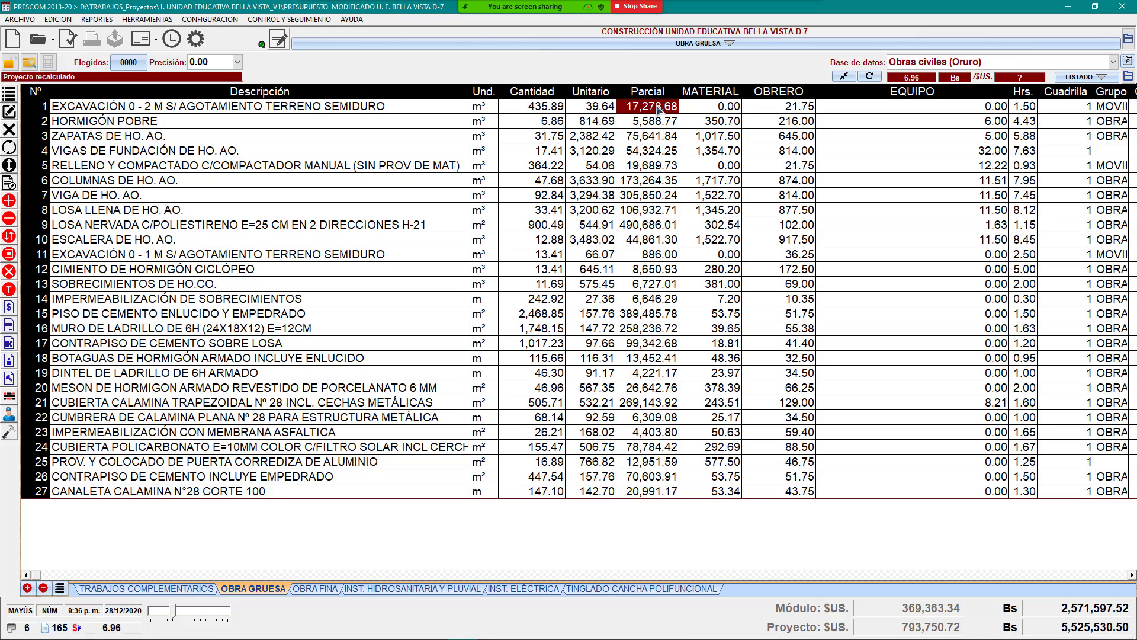
click(577, 140)
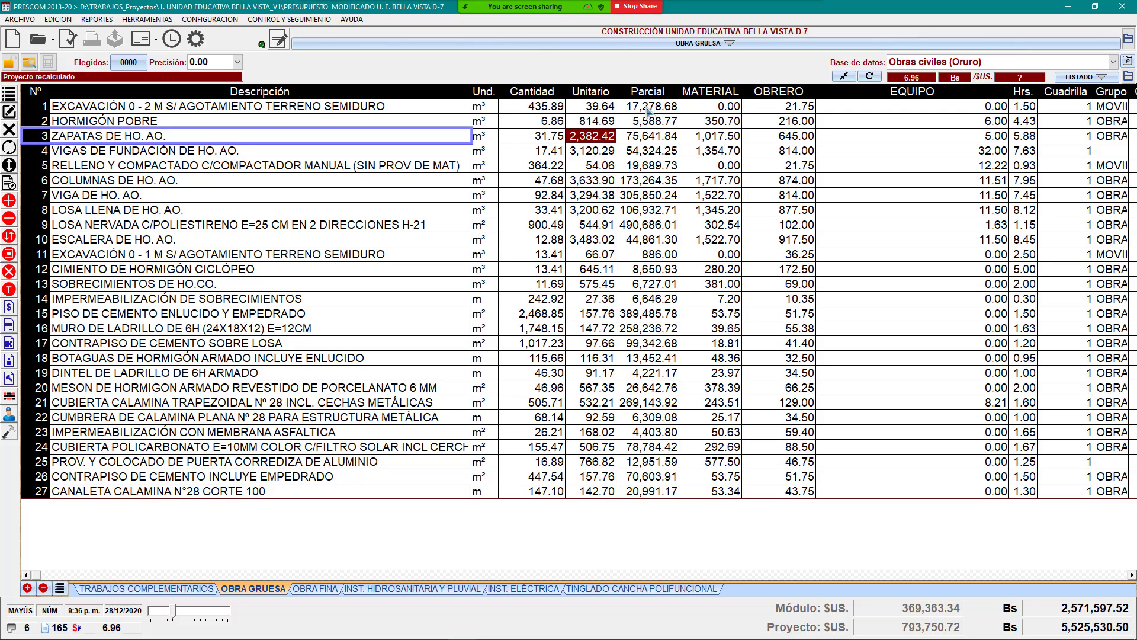
click(648, 110)
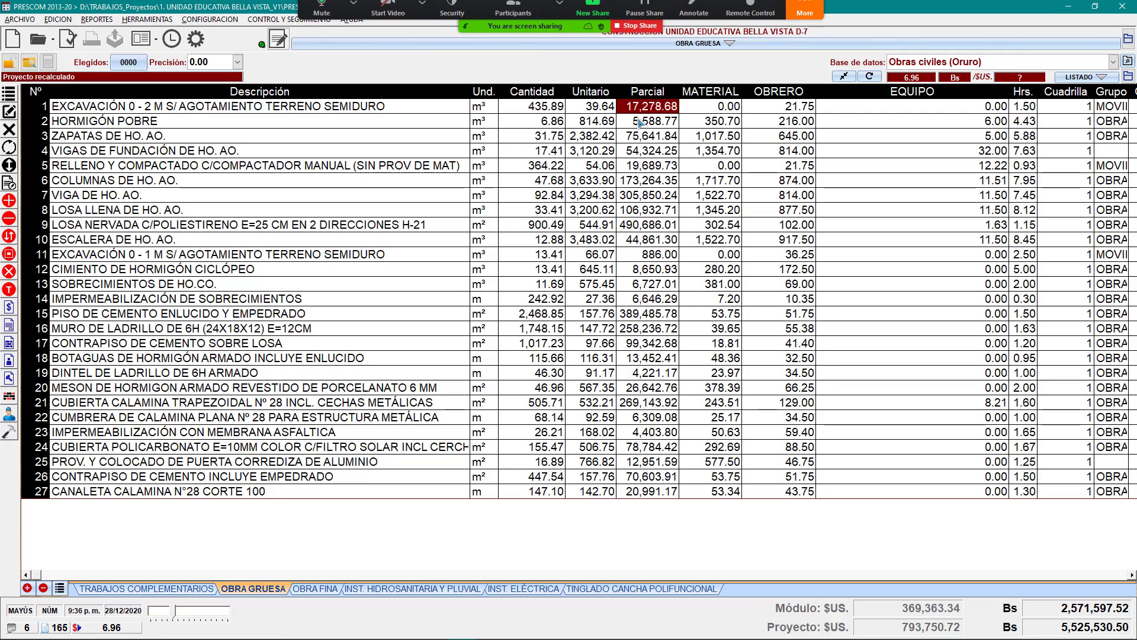
click(805, 15)
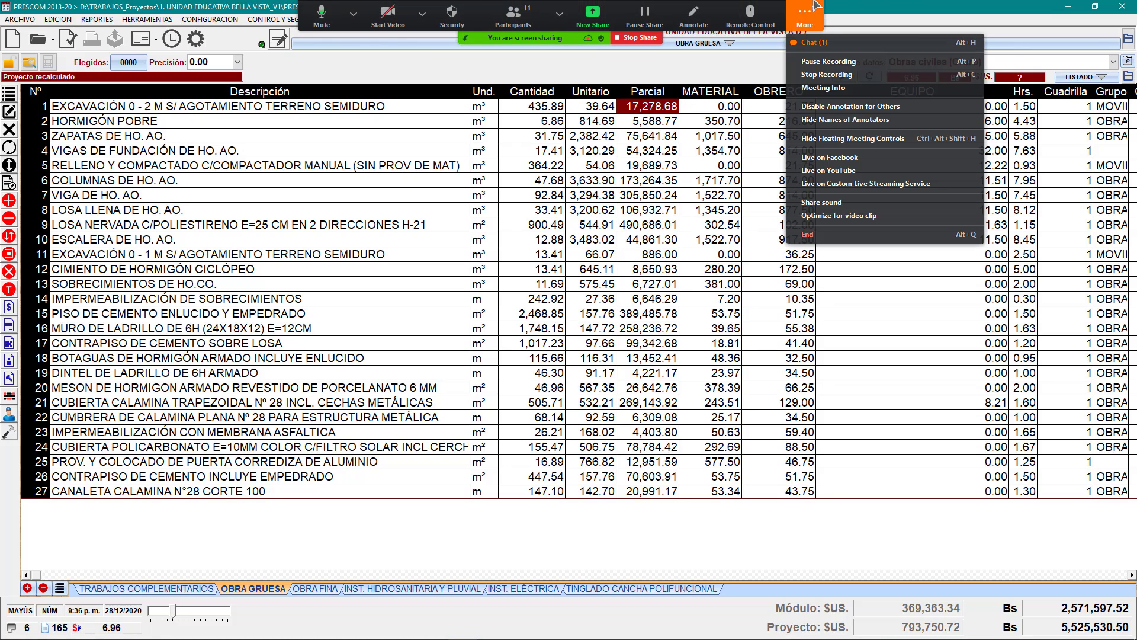
click(814, 43)
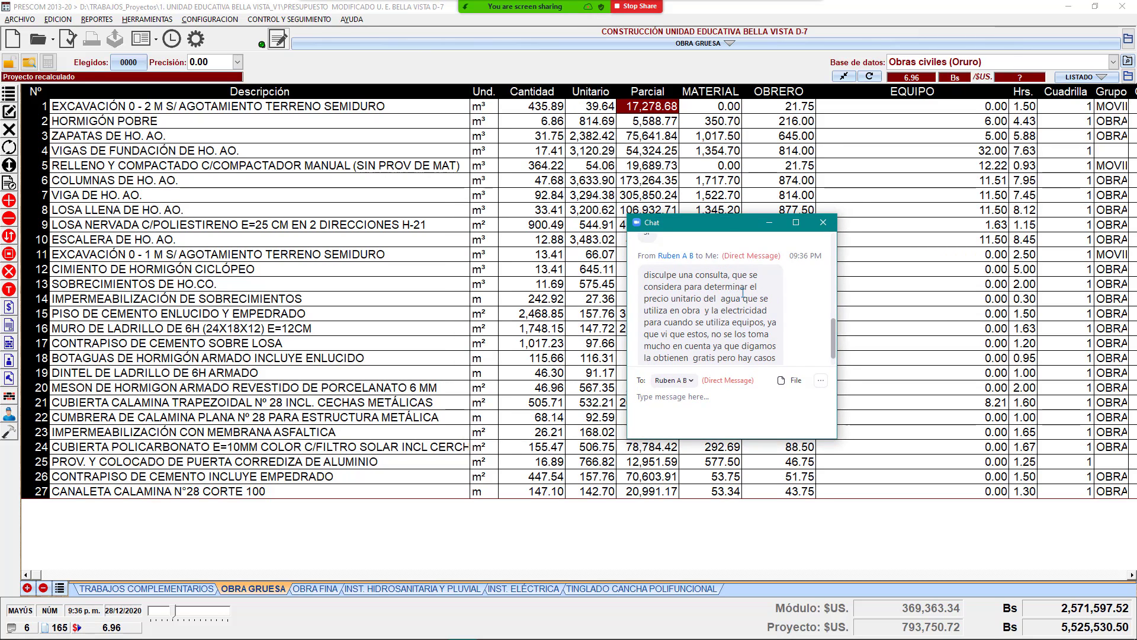
scroll(767, 301, down, 1)
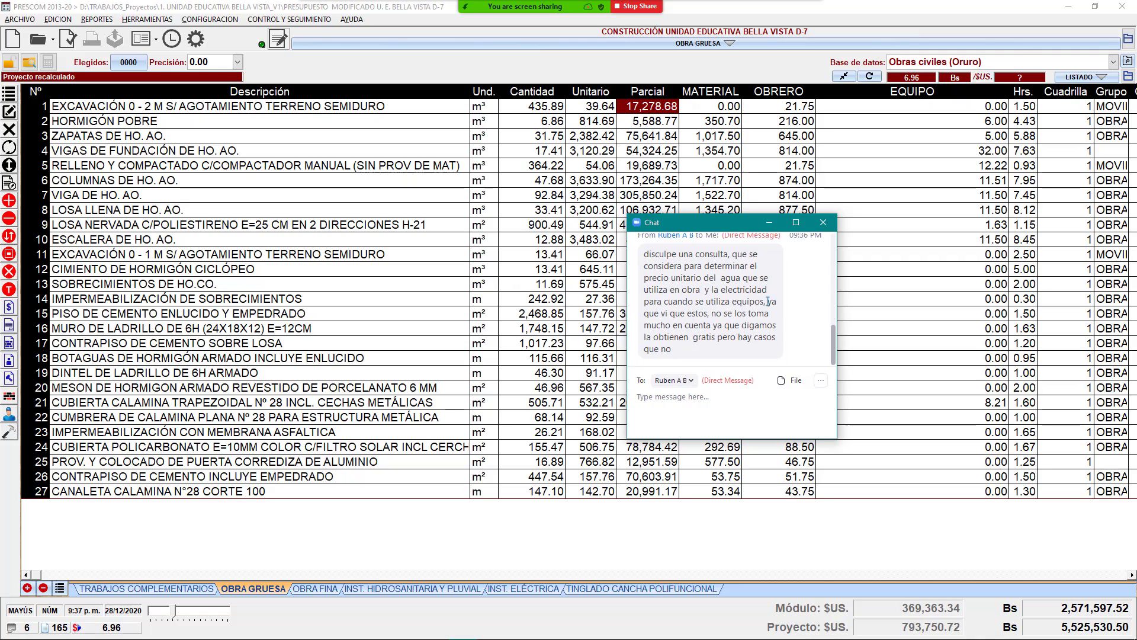
drag(657, 290, 762, 309)
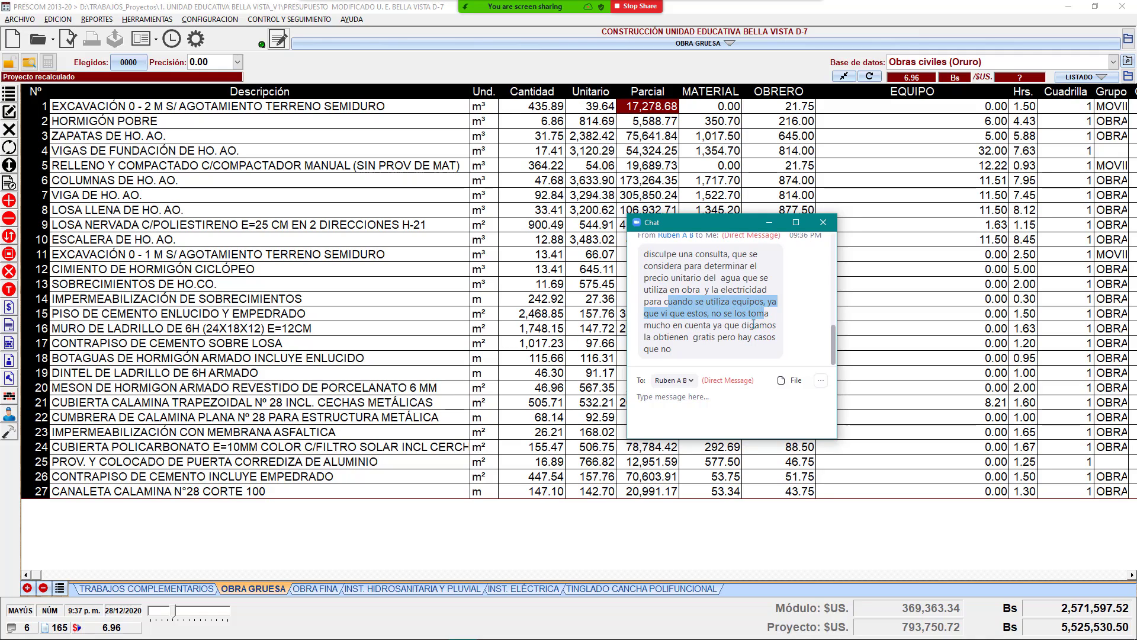
click(742, 322)
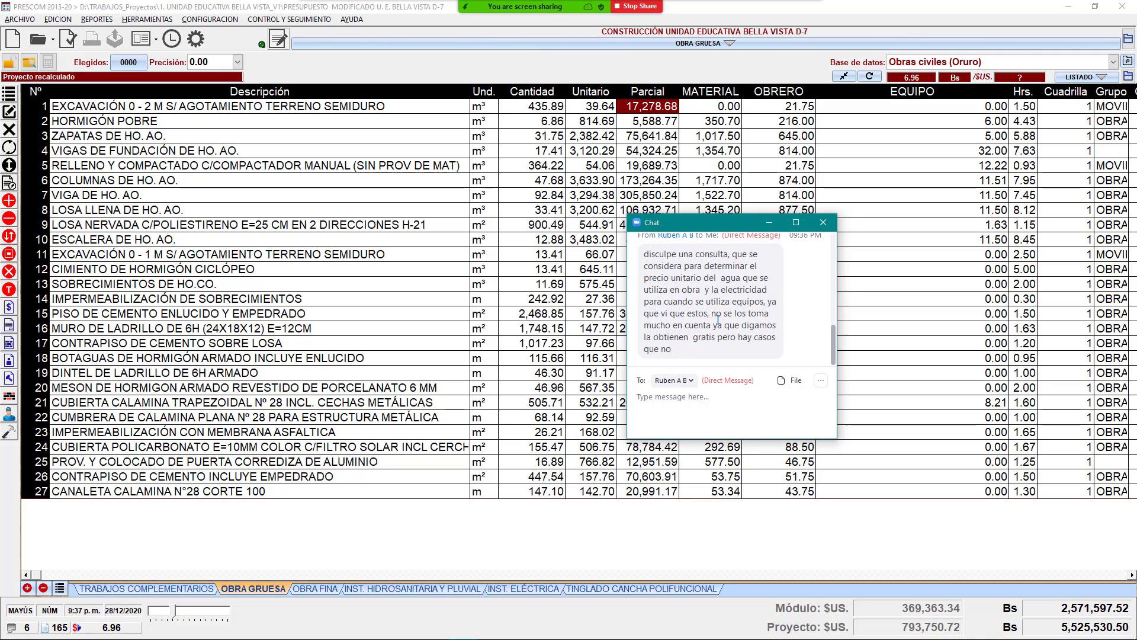
drag(717, 322, 754, 323)
drag(702, 338, 735, 338)
click(769, 224)
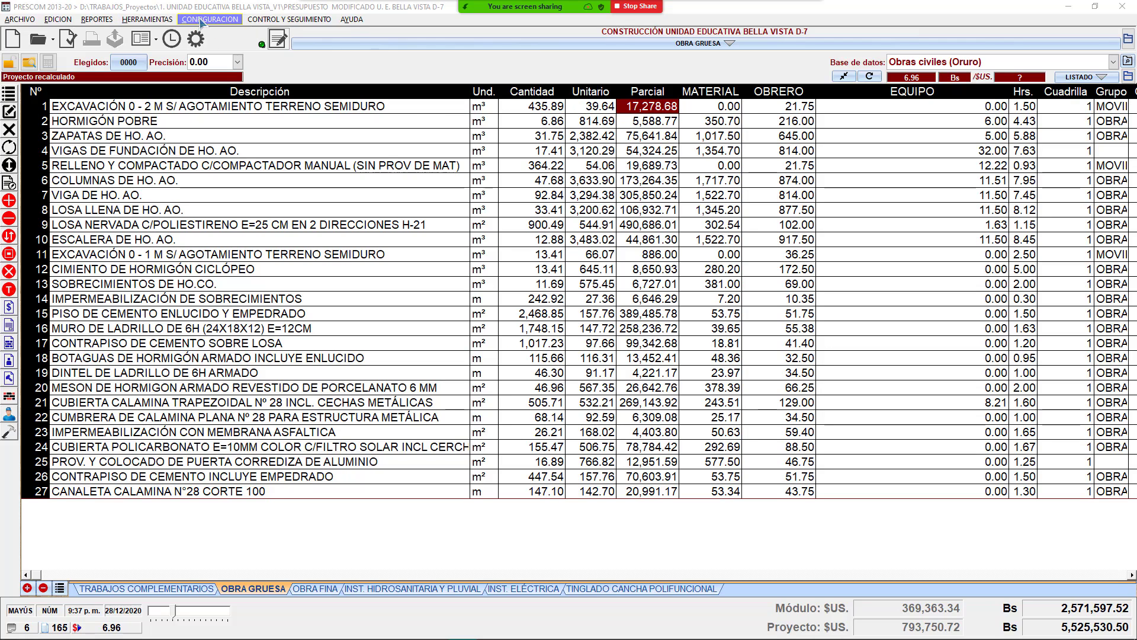
Step: Open the project's calculation parameters and select the GASTOS GENERALES (4) row
click(151, 19)
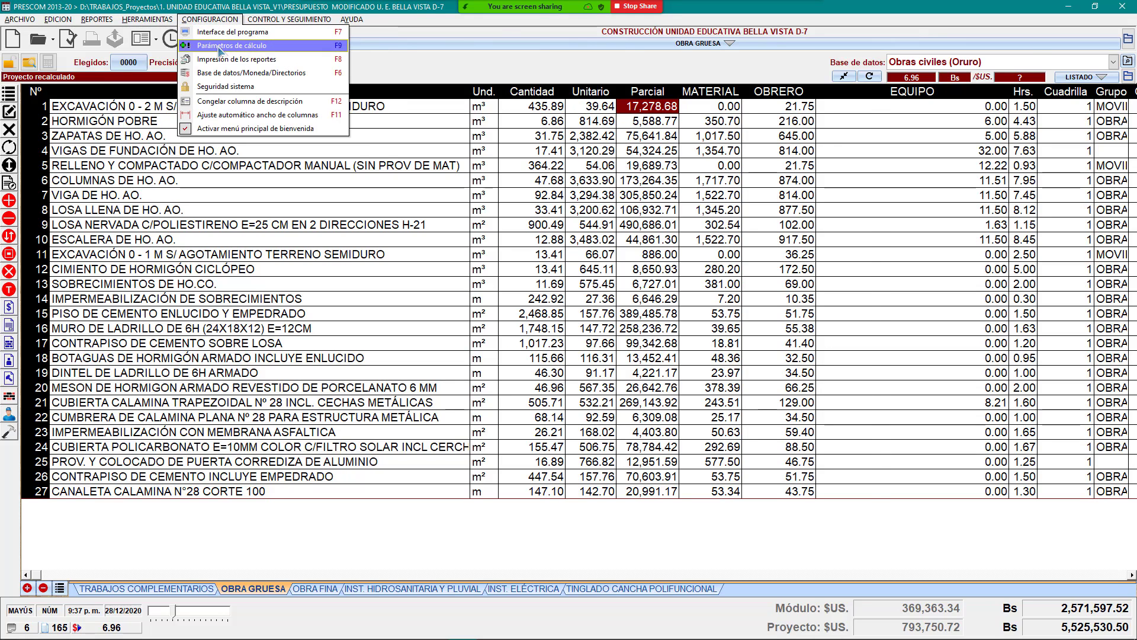
click(261, 46)
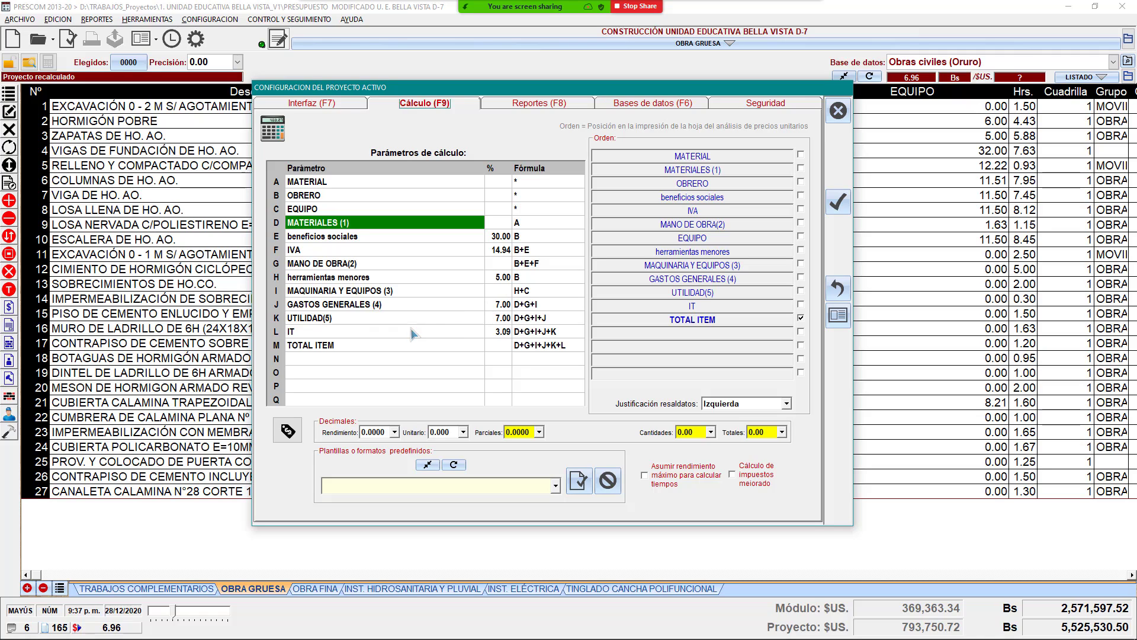
click(474, 305)
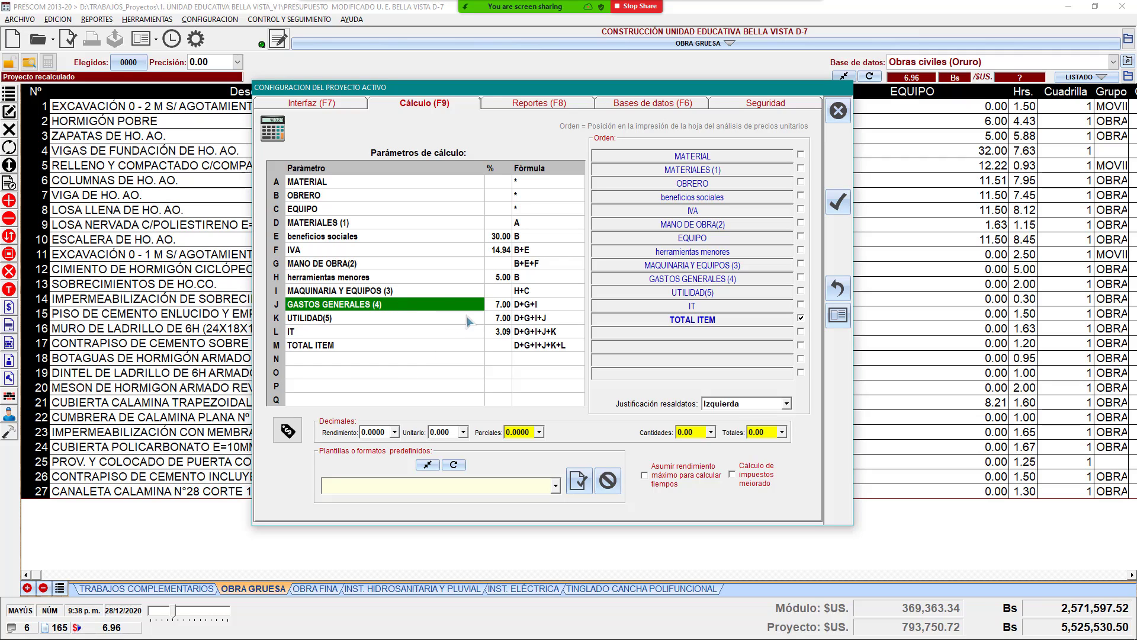
drag(501, 307, 470, 310)
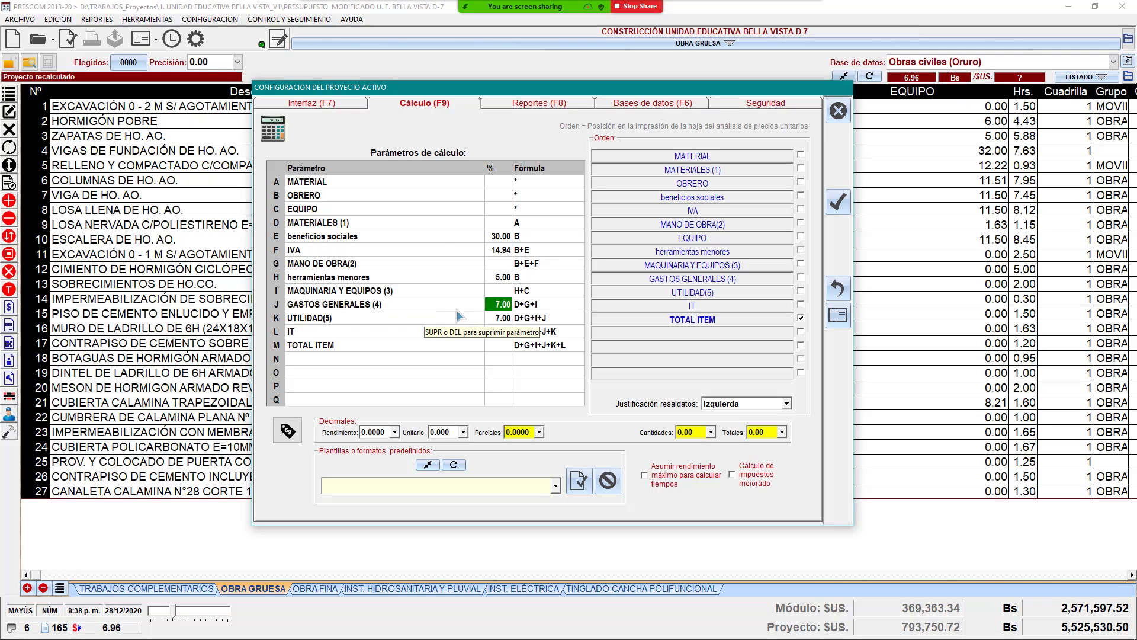
Step: Alternate between the GASTOS GENERALES name and its 7.00 % value to point out the overhead rate
click(455, 308)
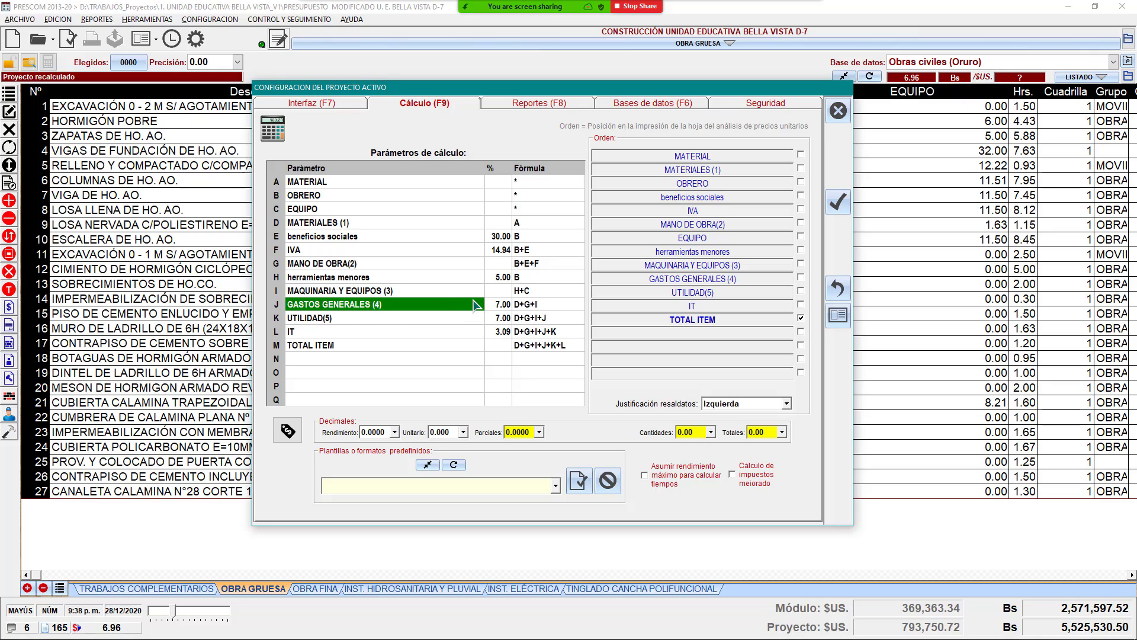
click(497, 306)
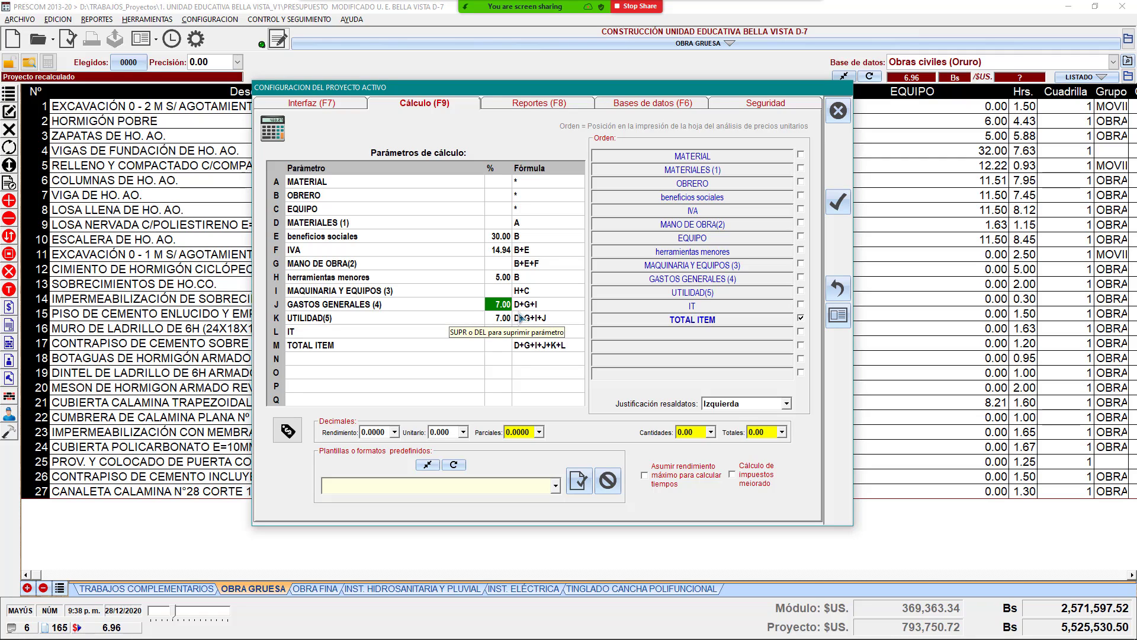
click(482, 306)
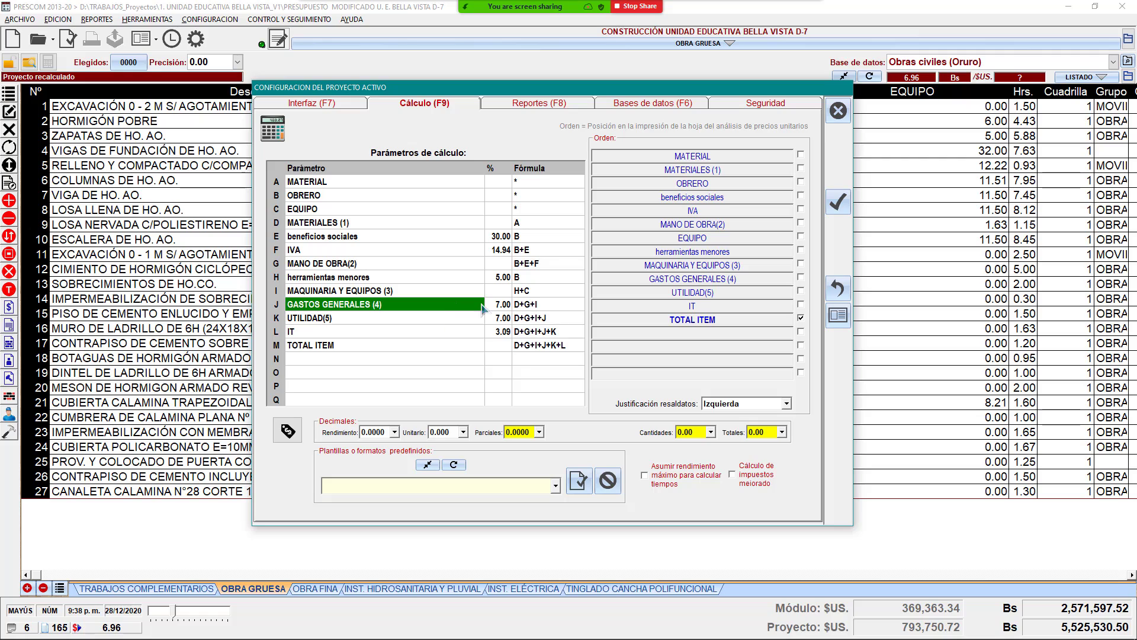
click(493, 307)
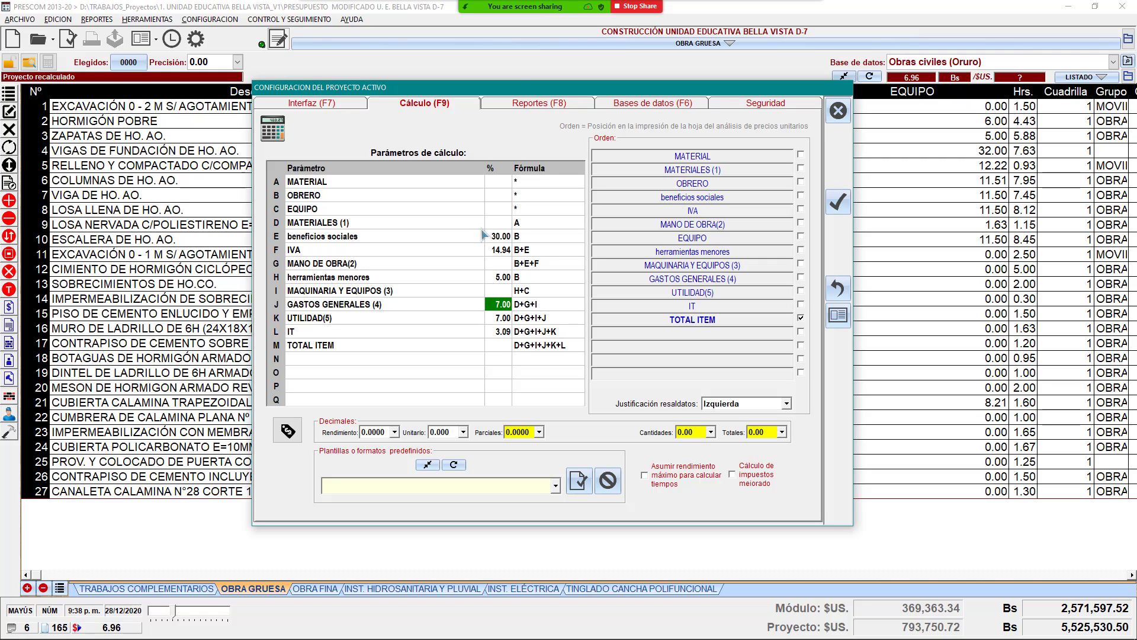
click(475, 306)
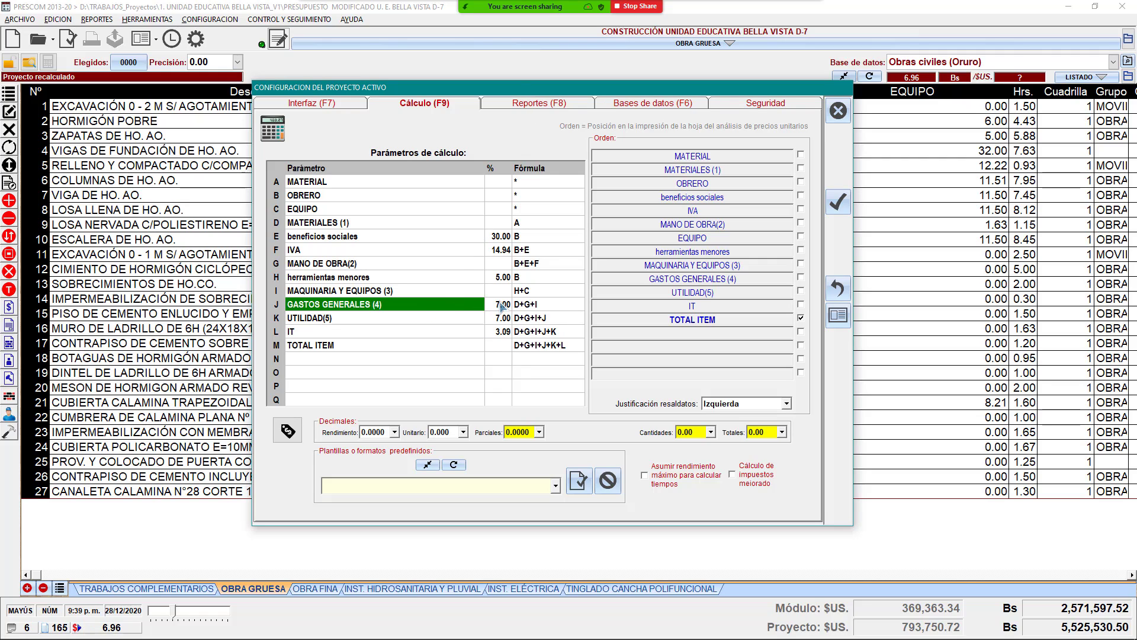
click(502, 305)
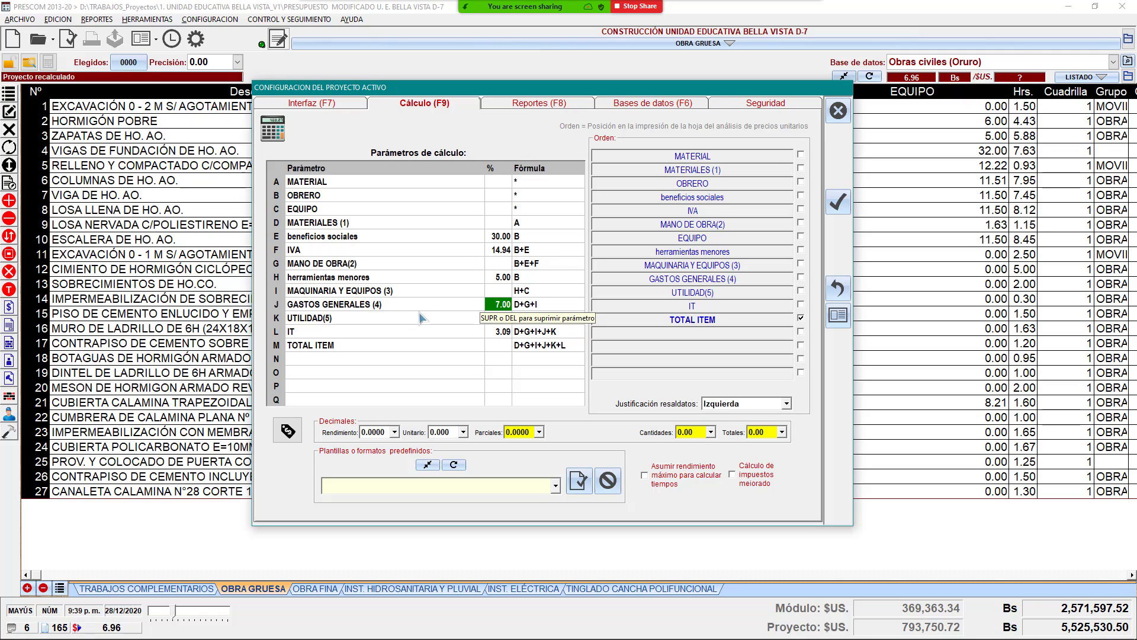
click(448, 308)
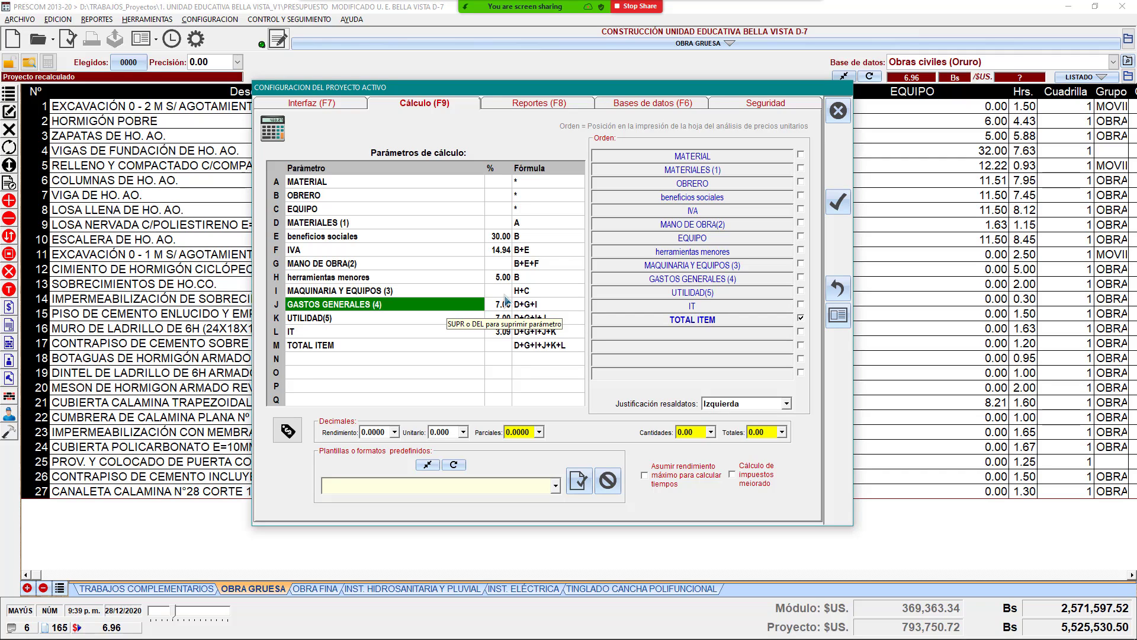
click(501, 305)
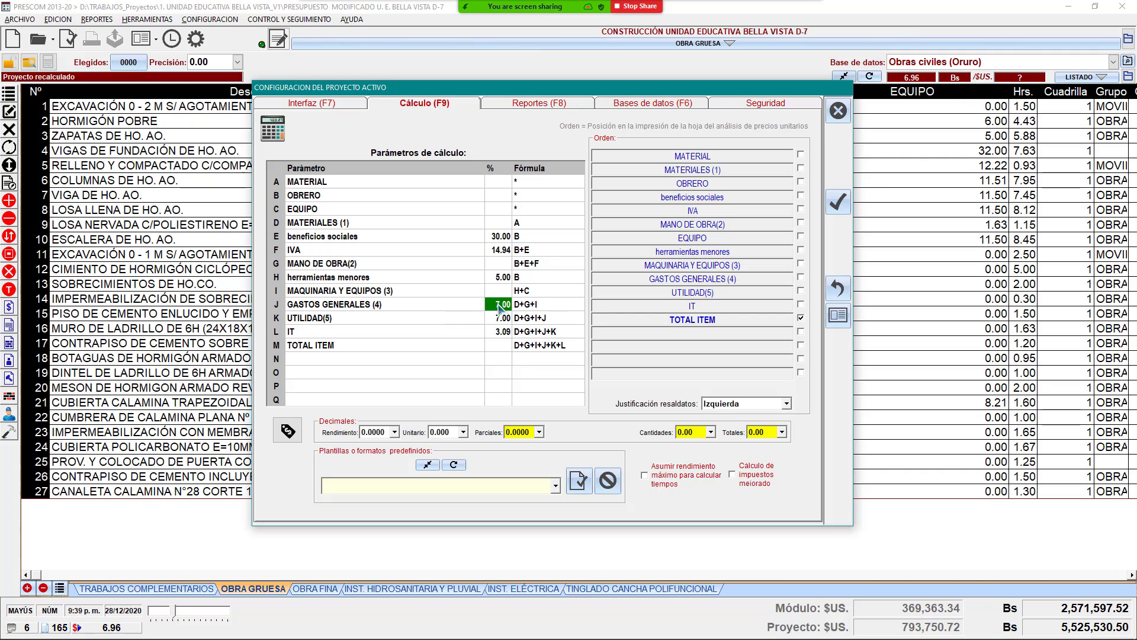
click(409, 305)
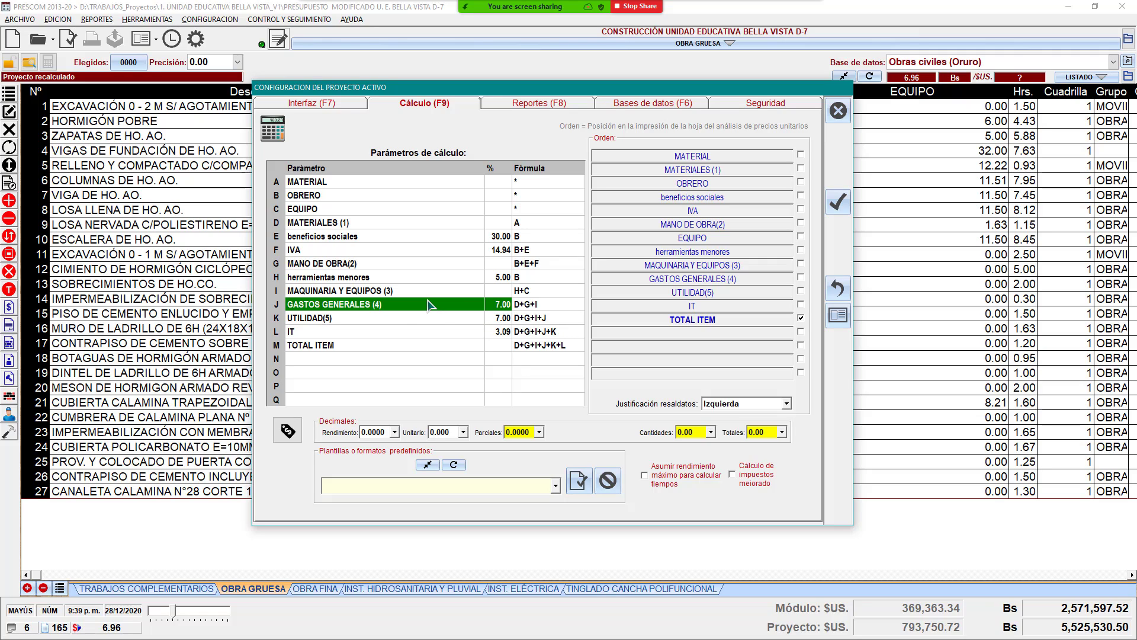
Step: Compare the GASTOS GENERALES 7.00 % with the UTILIDAD and herramientas menores percentages
key(Right)
click(448, 309)
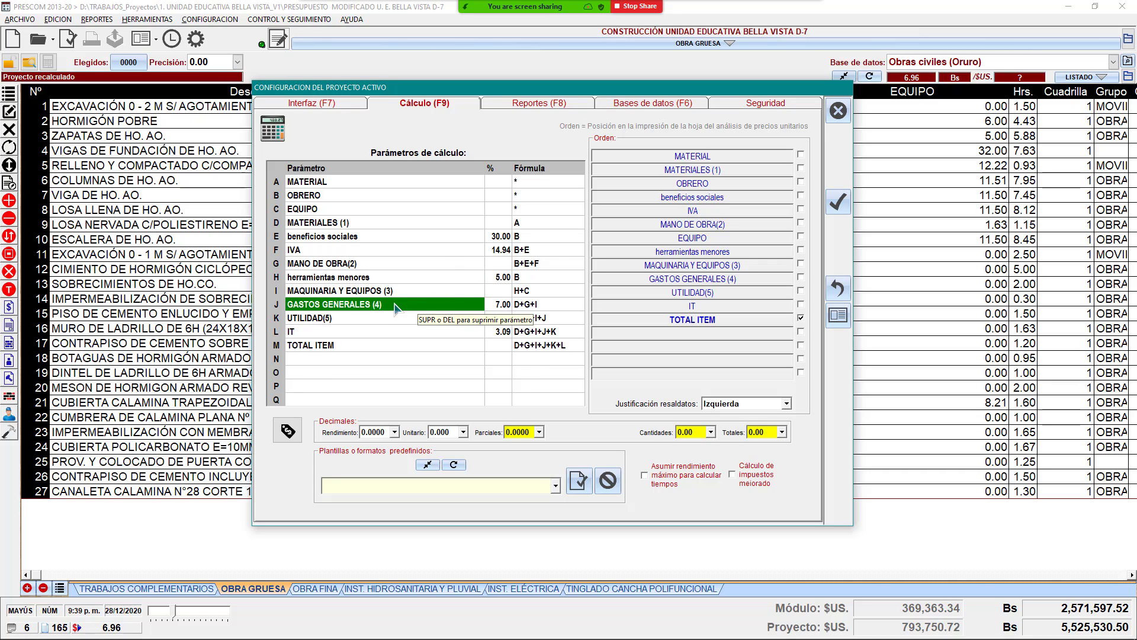
click(498, 305)
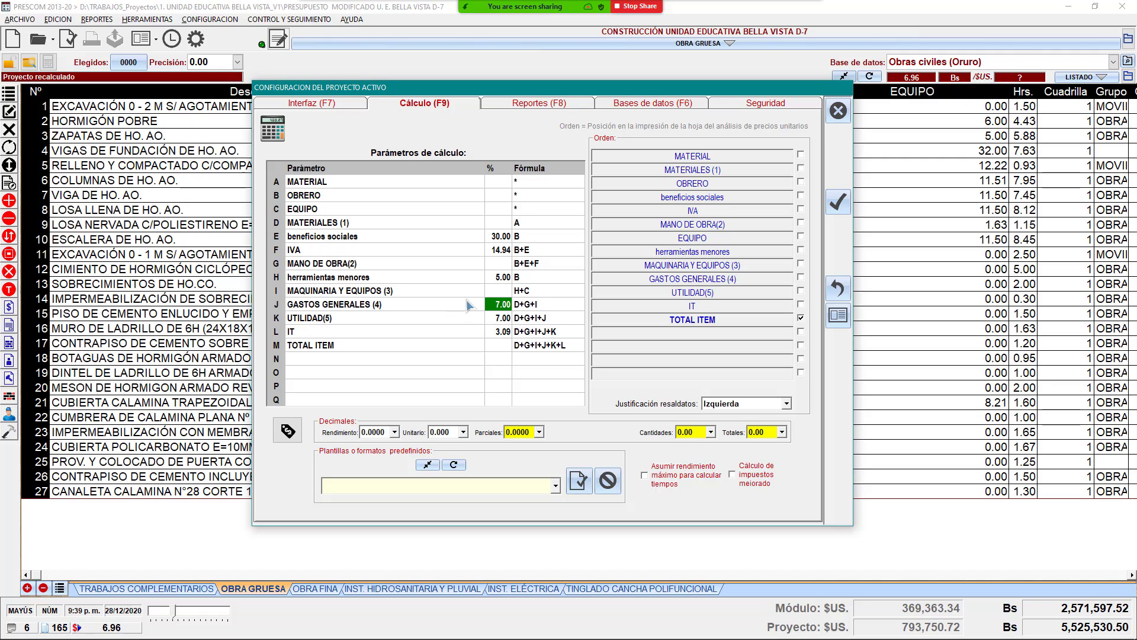
click(434, 306)
click(502, 304)
click(500, 321)
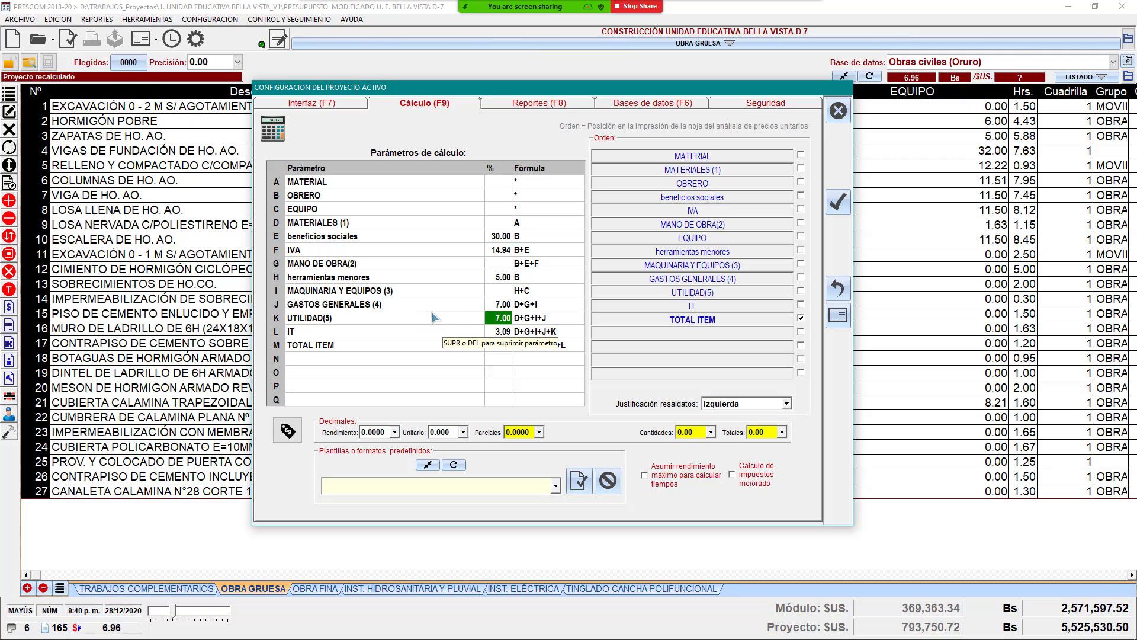
click(502, 304)
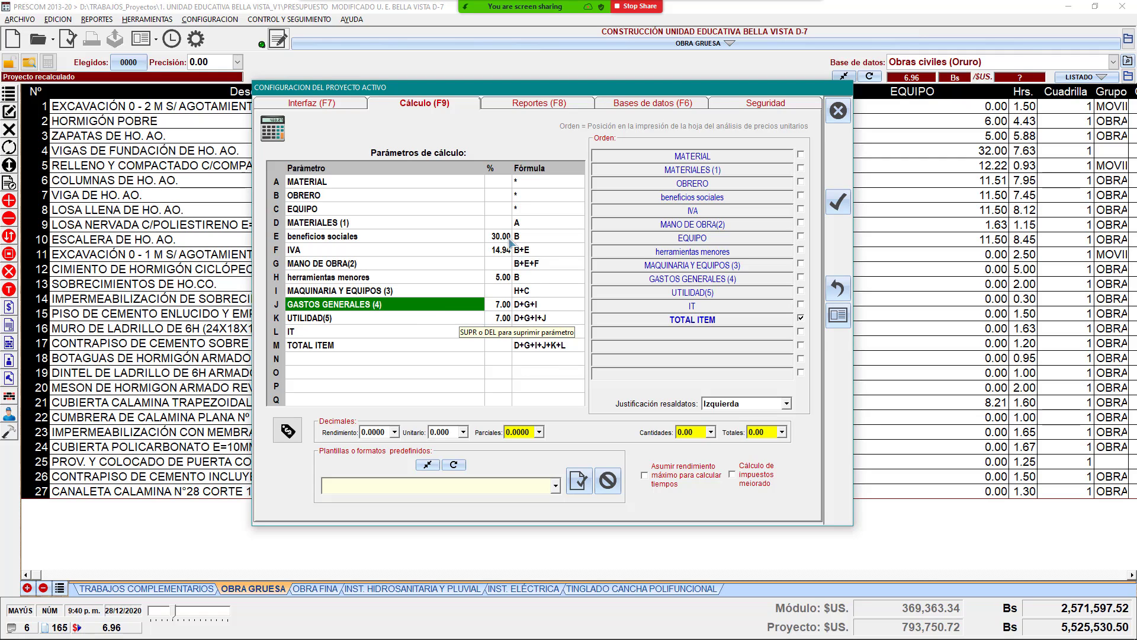
click(497, 277)
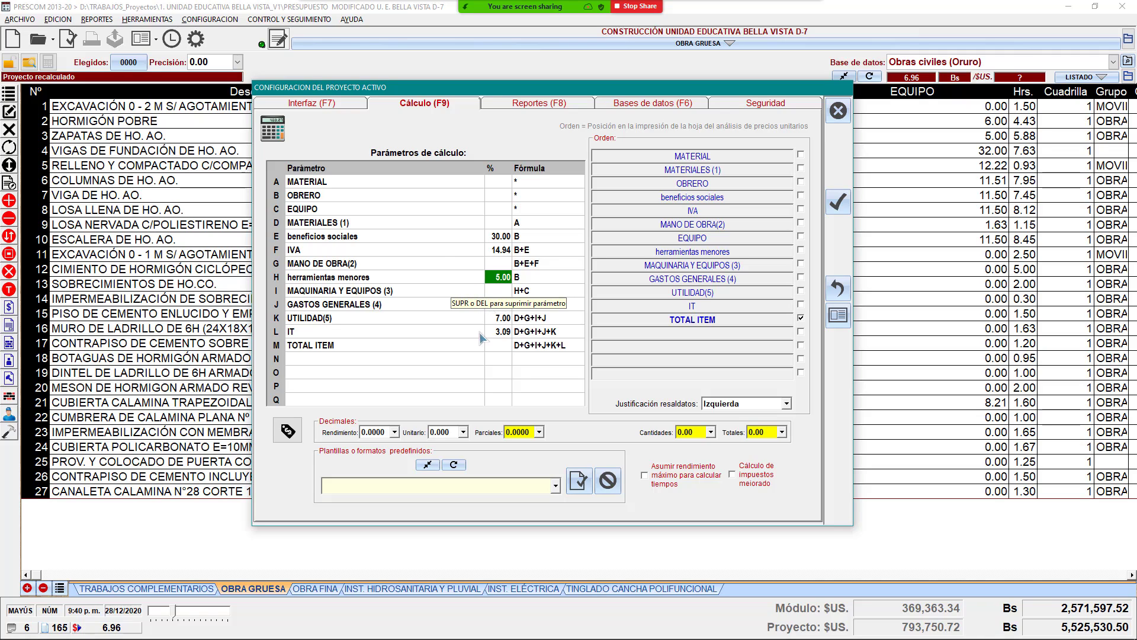
Step: Re-enter 7 as the GASTOS GENERALES percentage and close the calculation parameters
click(488, 308)
text(7)
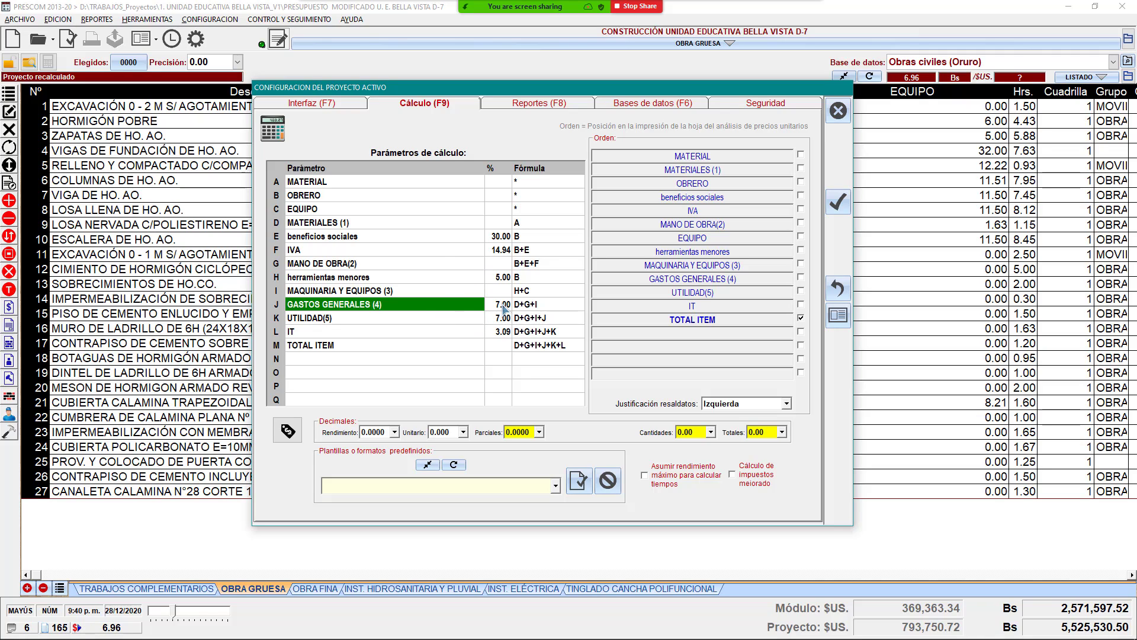
key(Return)
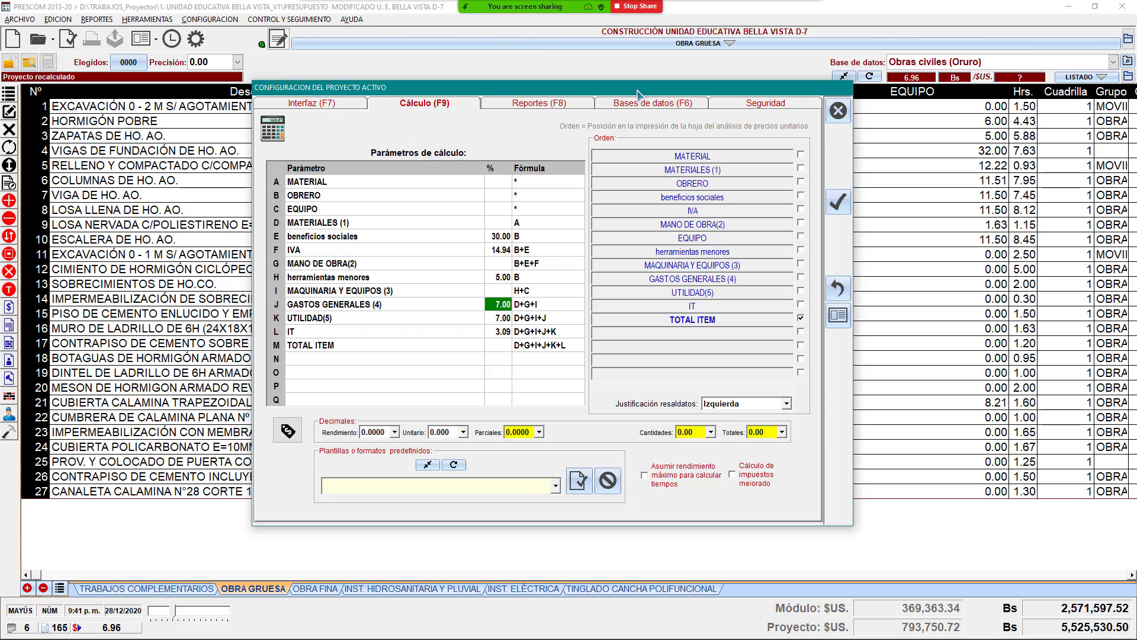
click(838, 110)
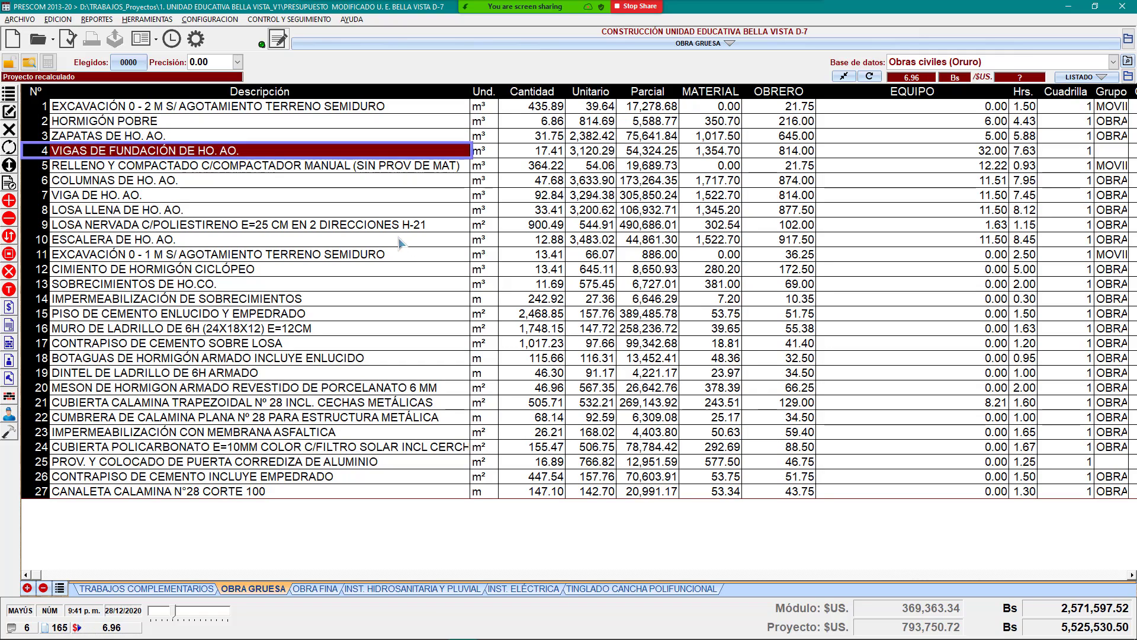
click(368, 201)
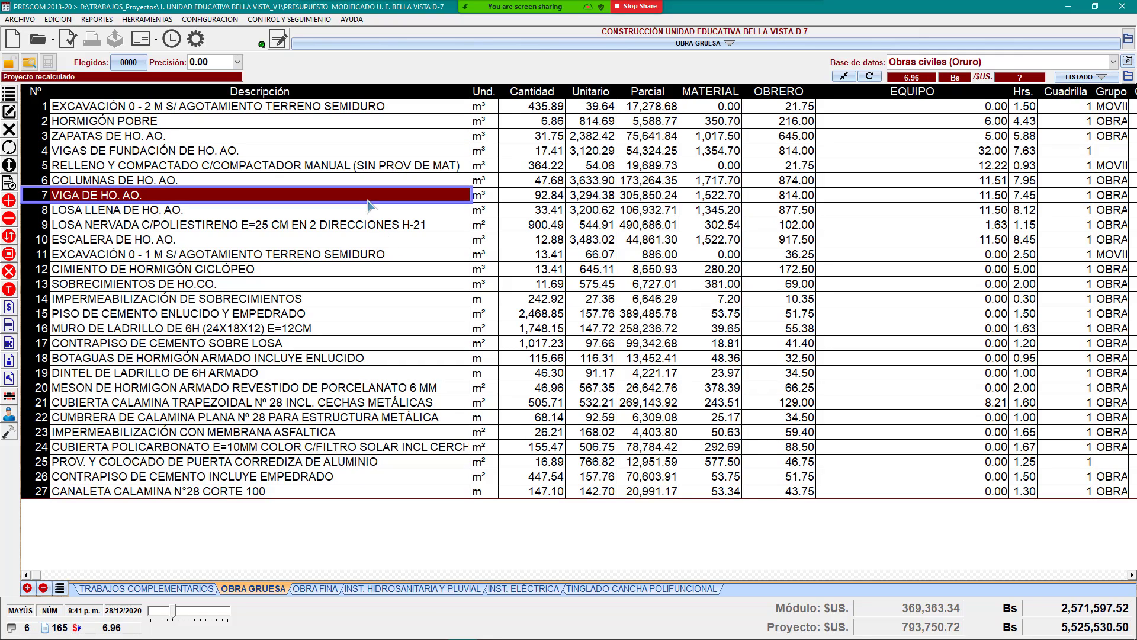
Step: Browse the COLUMNAS, backfill, VIGAS DE FUNDACIÓN and ZAPATAS rows, settling on HORMIGÓN POBRE
click(400, 183)
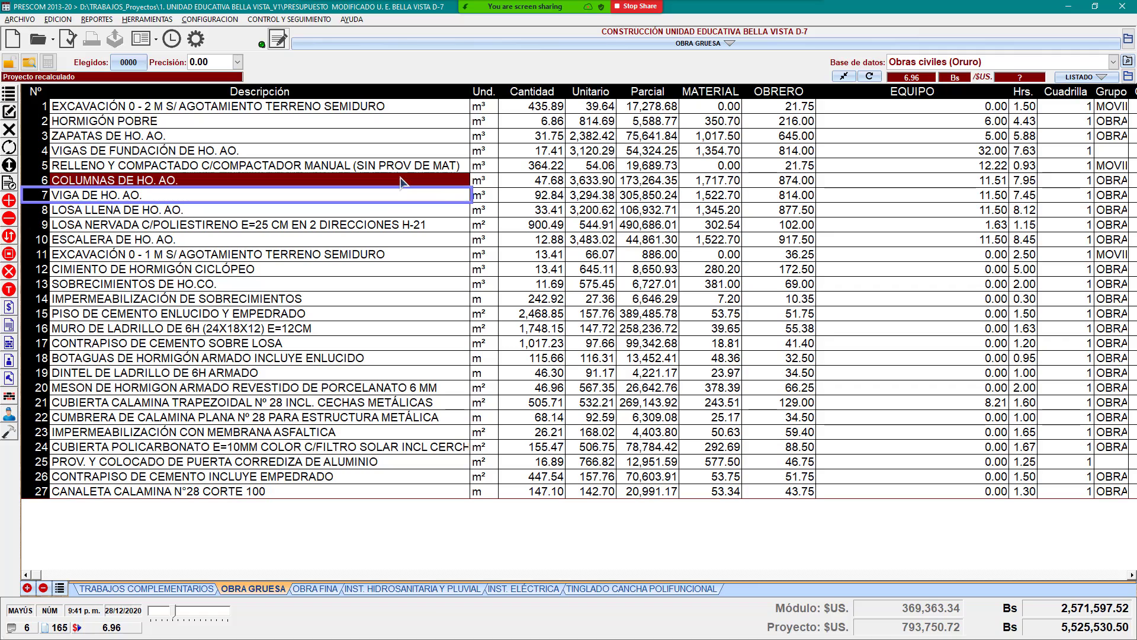
click(327, 167)
click(311, 155)
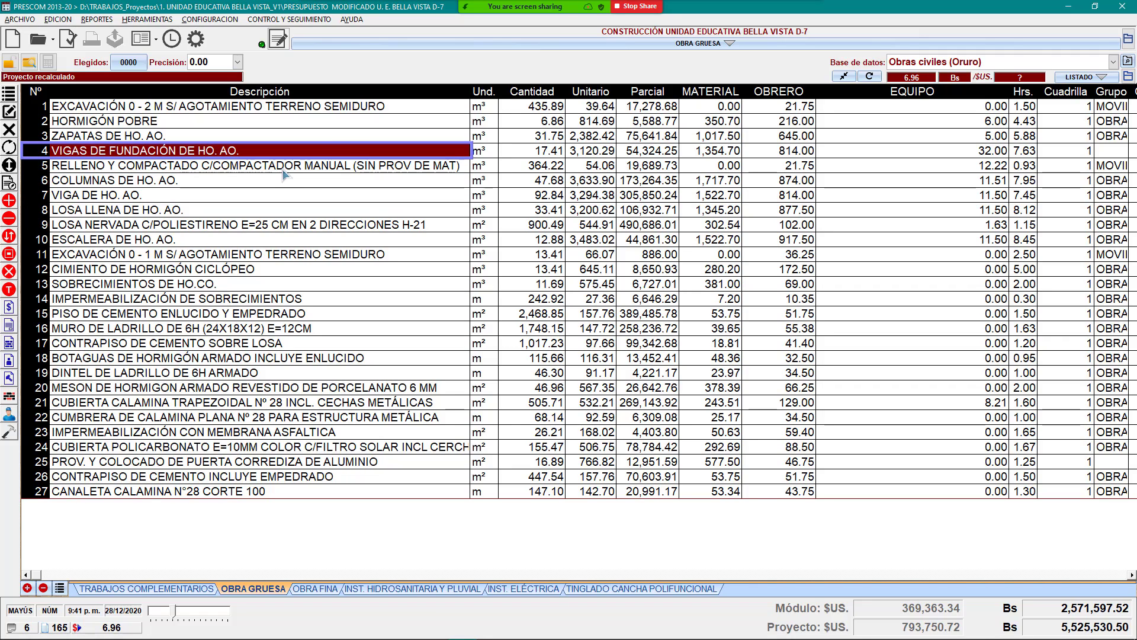
click(367, 127)
click(351, 138)
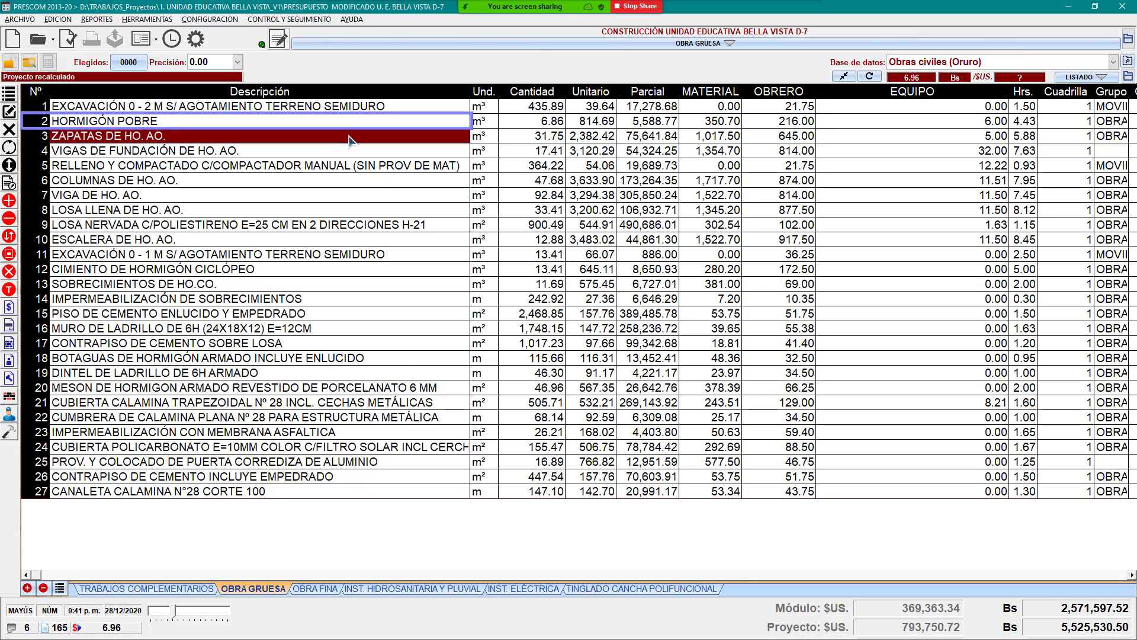
click(344, 150)
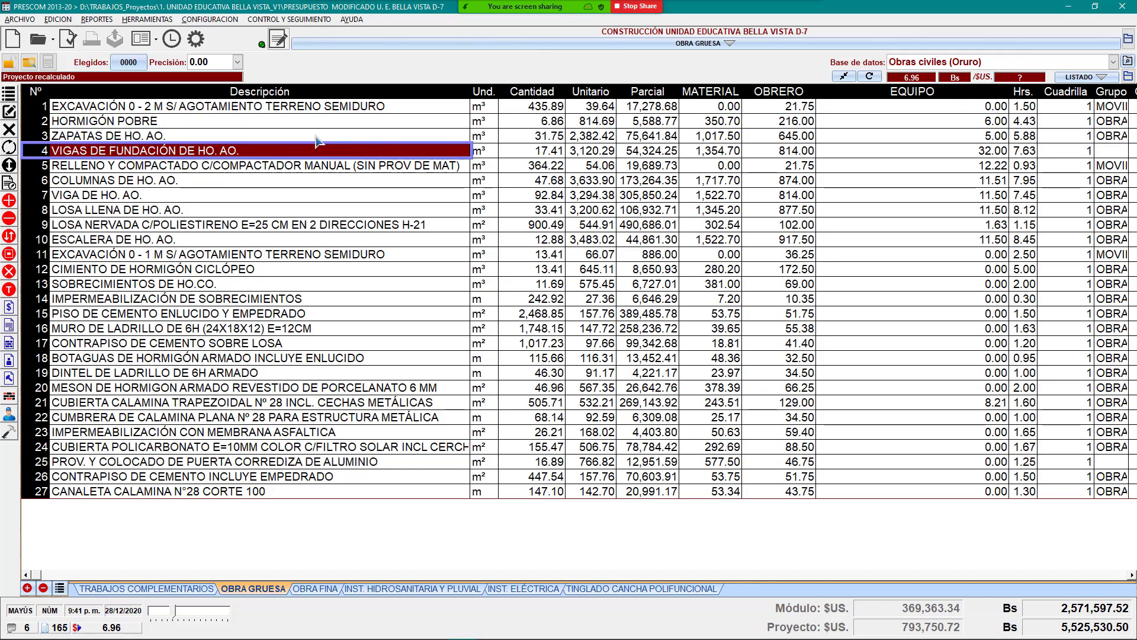
click(336, 124)
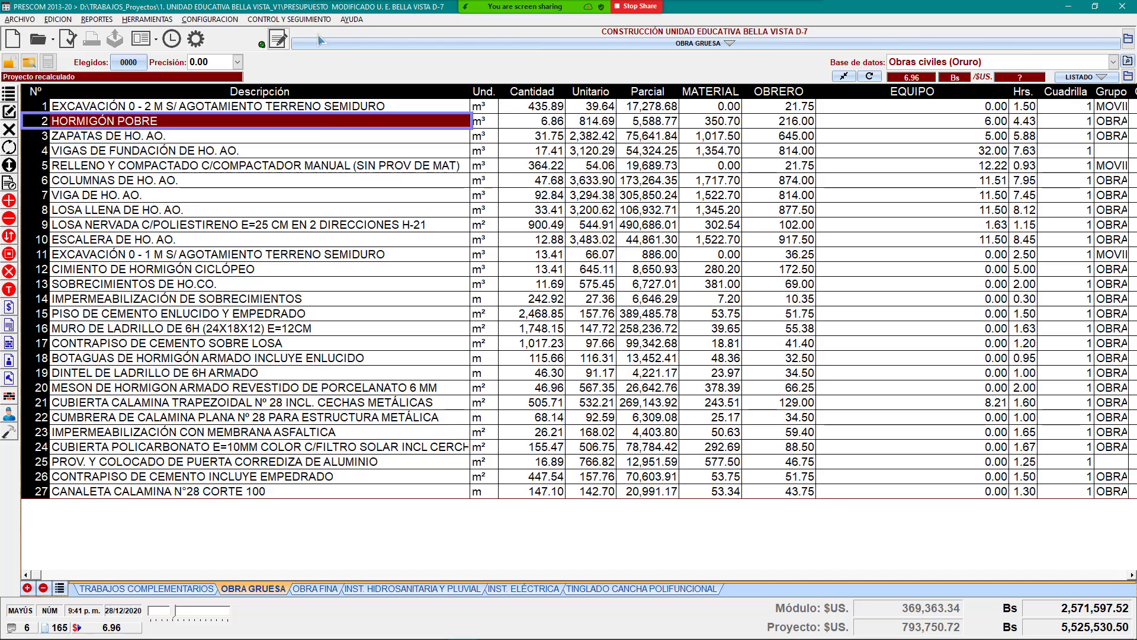
click(216, 19)
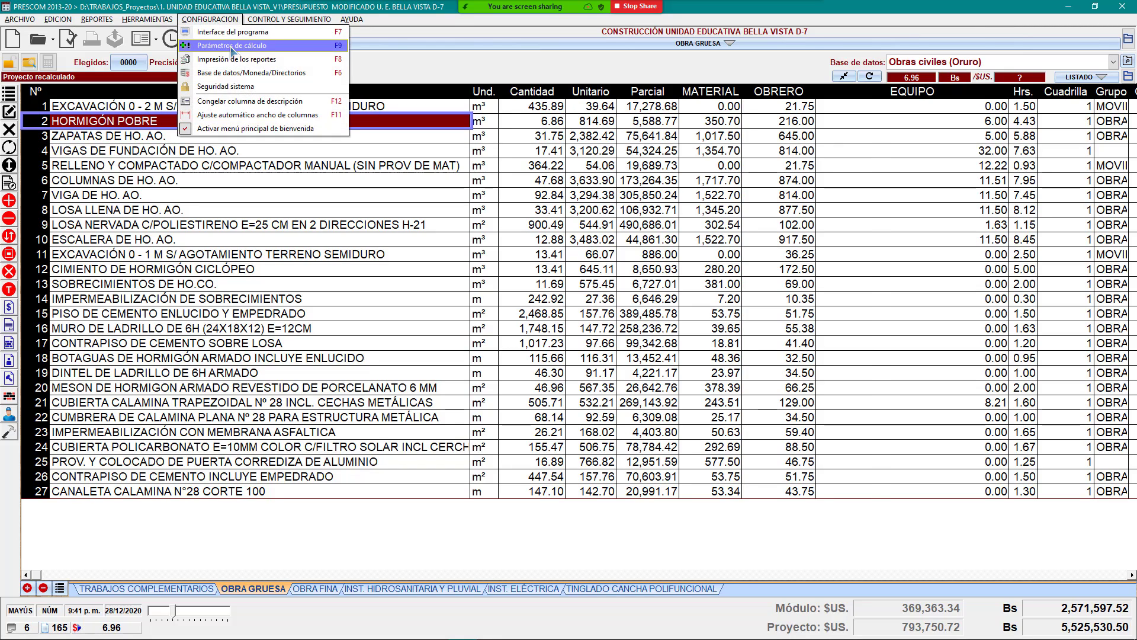
click(232, 48)
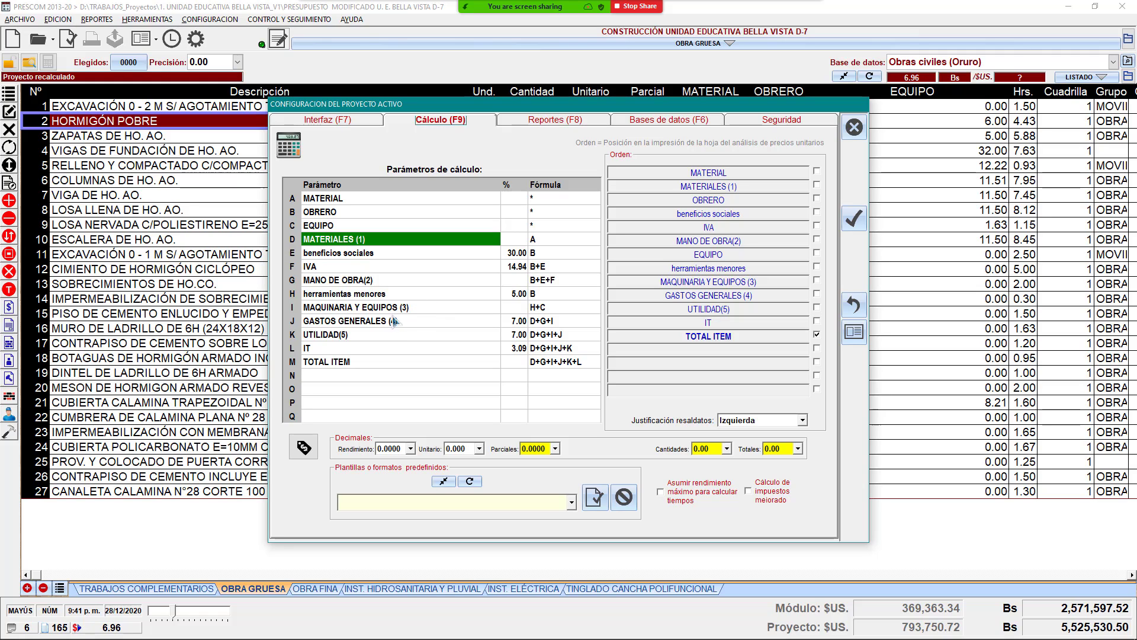
click(462, 321)
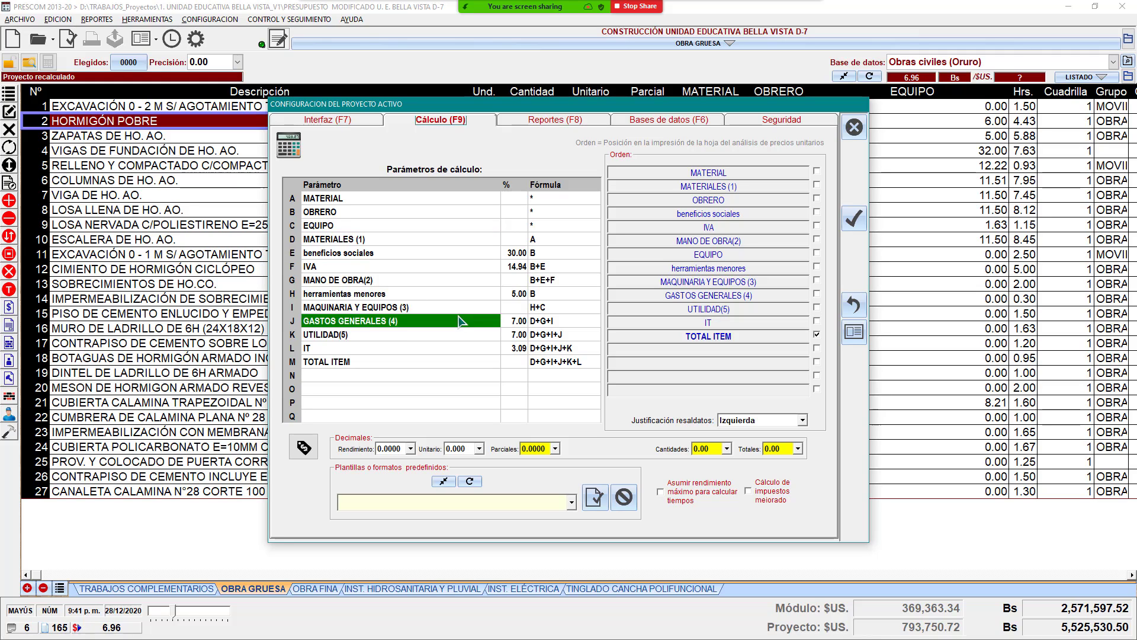
click(517, 323)
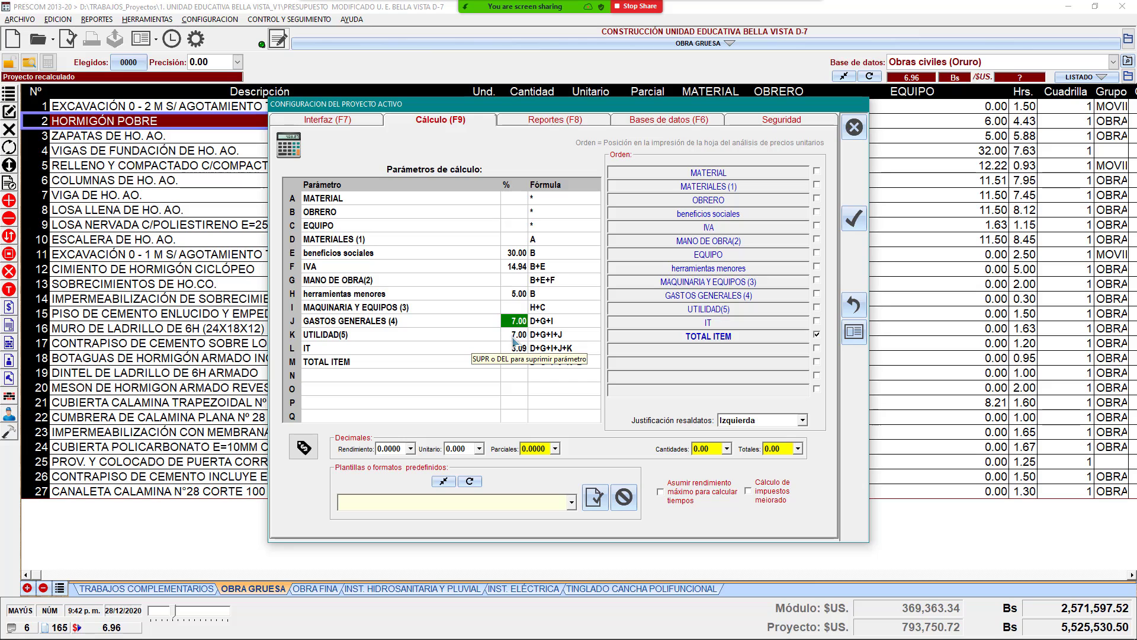
click(853, 127)
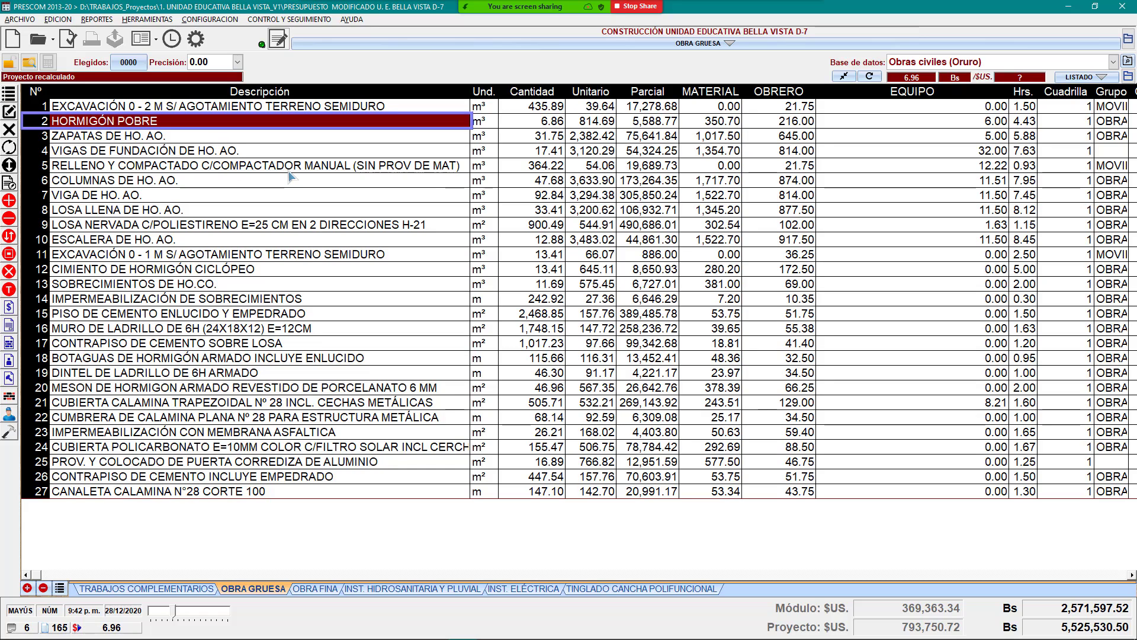
key(Down)
key(Down)
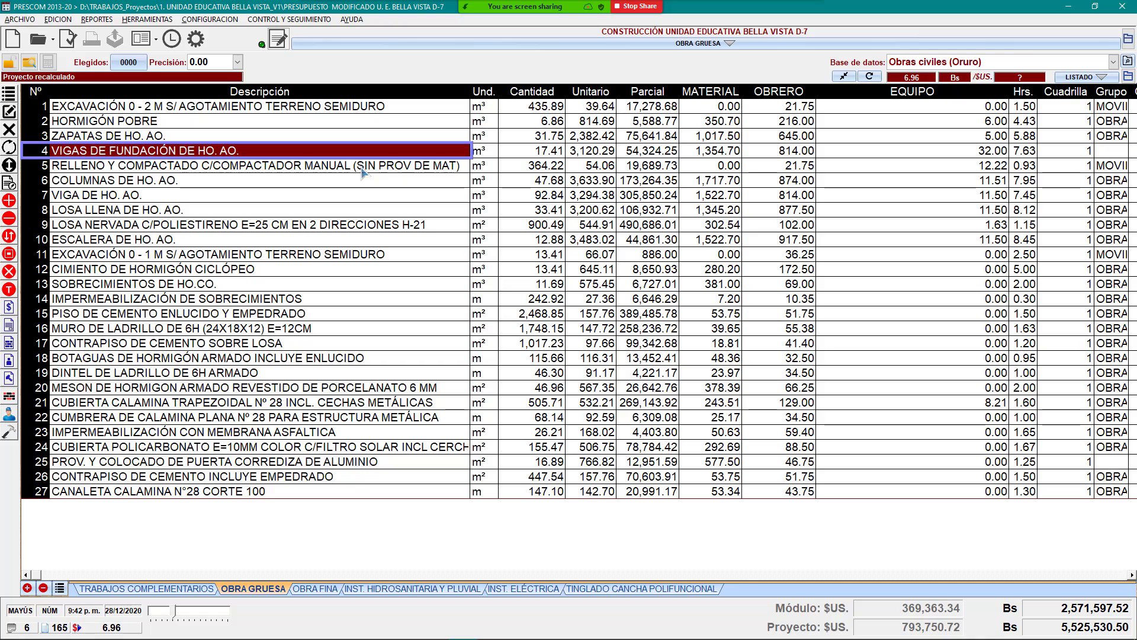
click(342, 181)
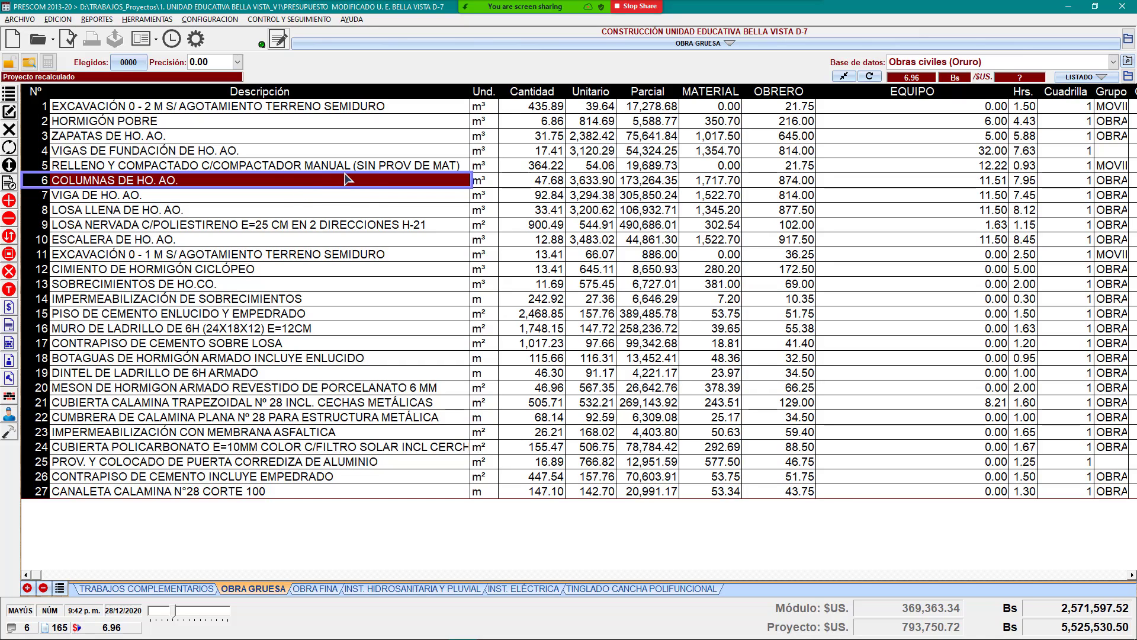
click(373, 198)
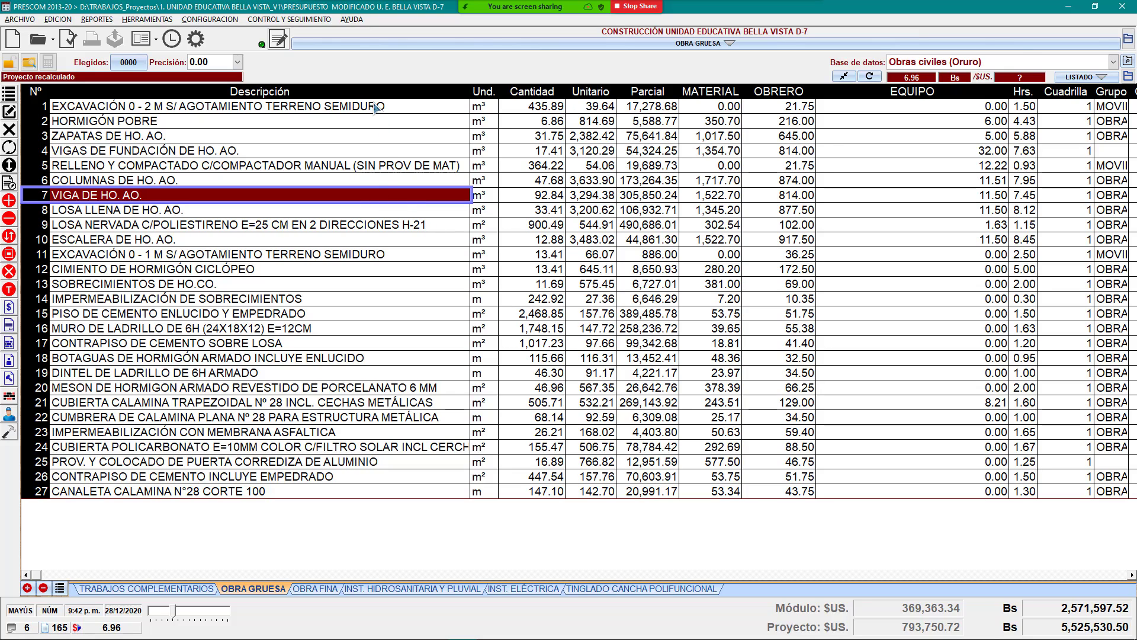
drag(375, 108, 335, 475)
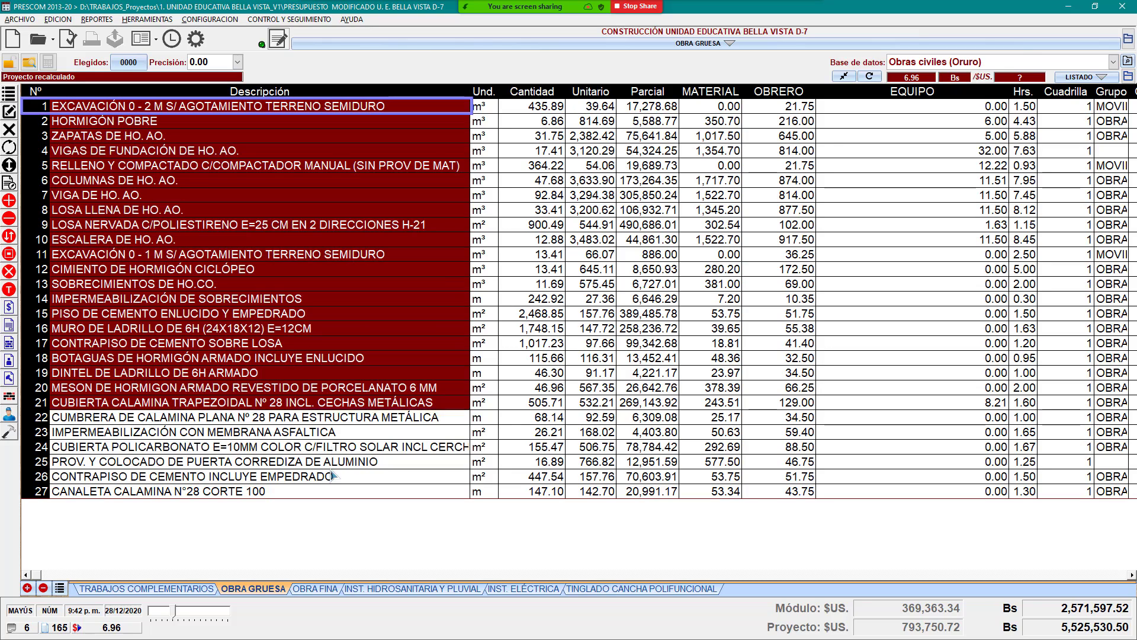
click(379, 209)
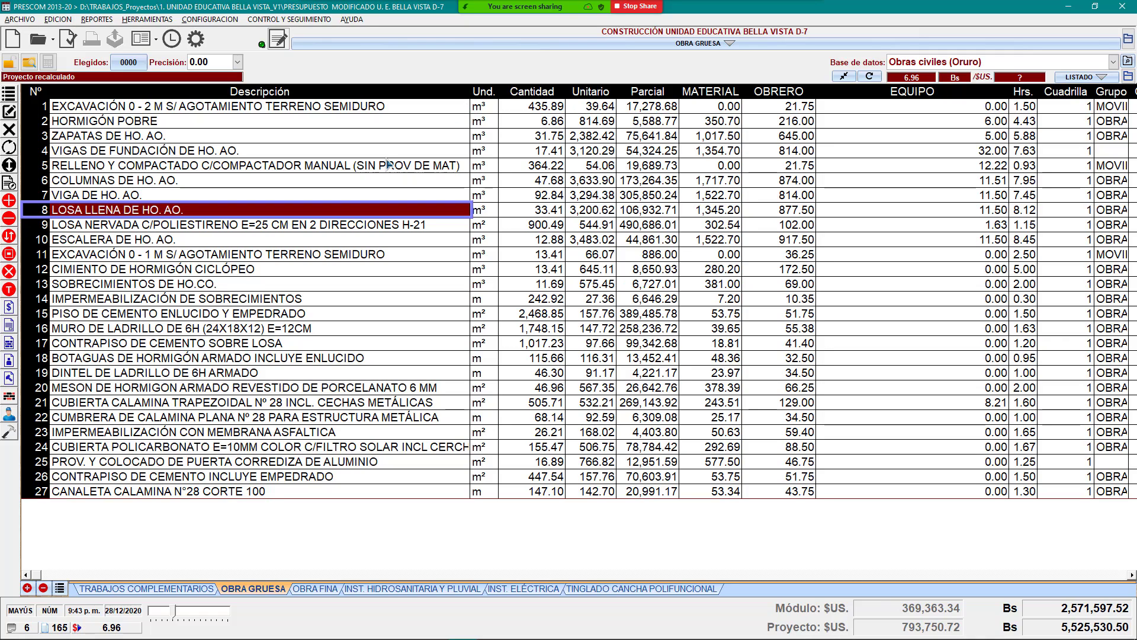
mouse_move(525, 8)
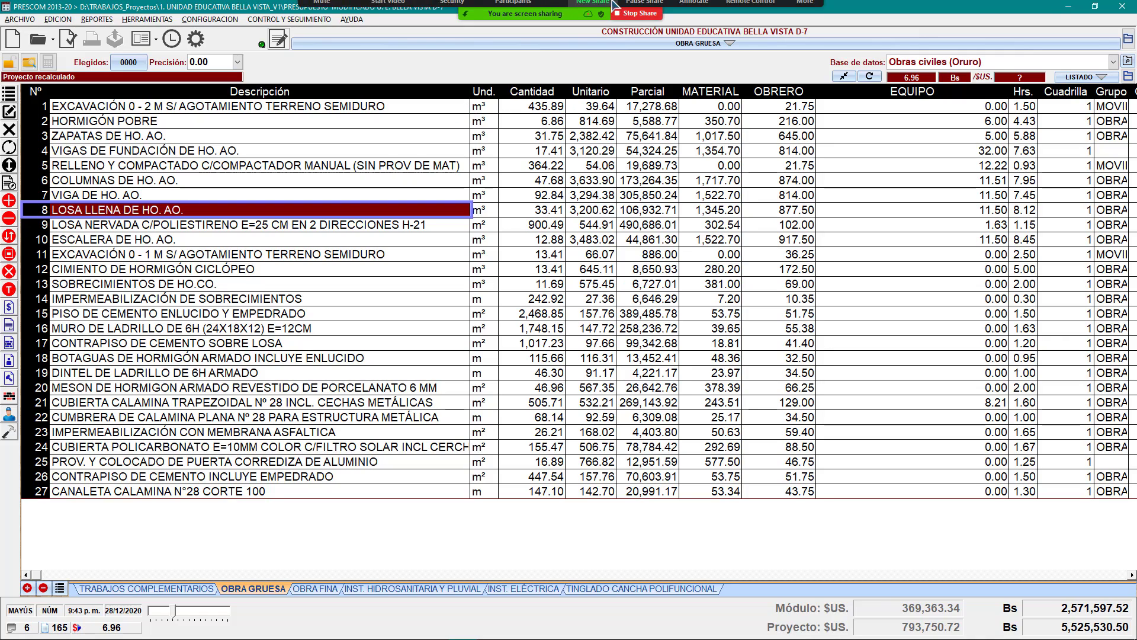
Step: Read the Zoom chat's water and electricity cost question, then move the chat aside and minimize it
click(810, 17)
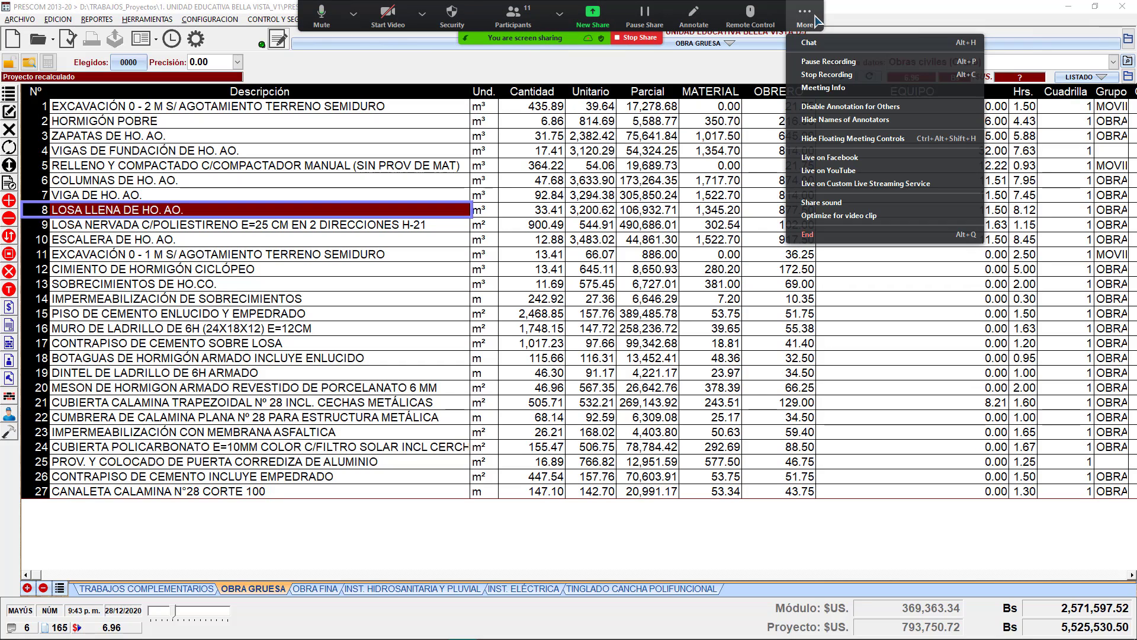
click(823, 44)
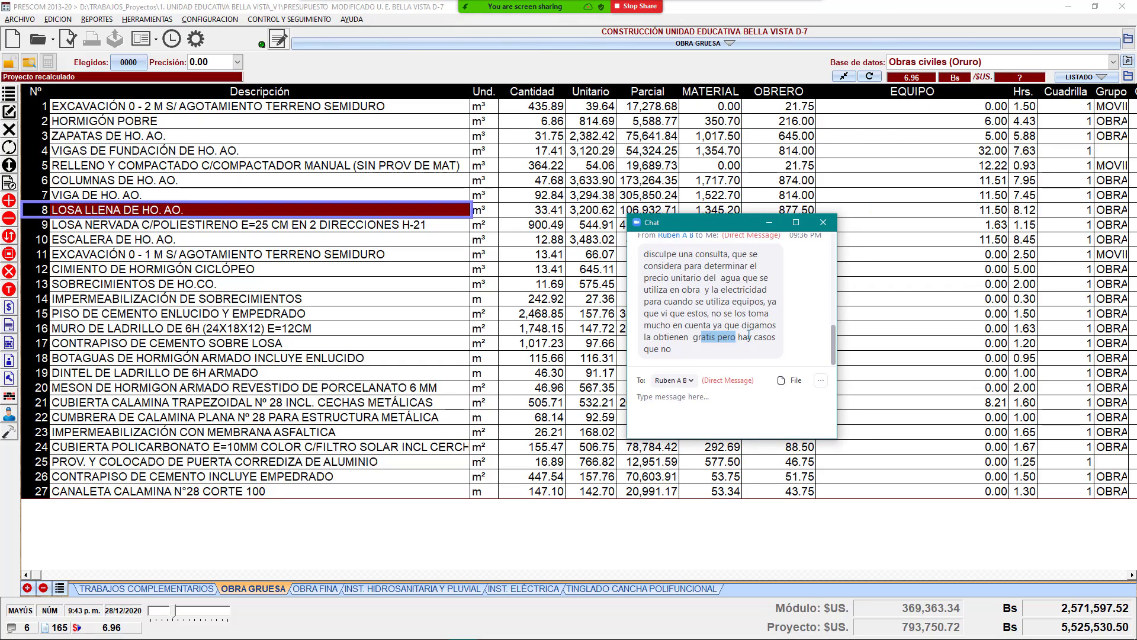
scroll(727, 322, up, 1)
scroll(738, 314, up, 1)
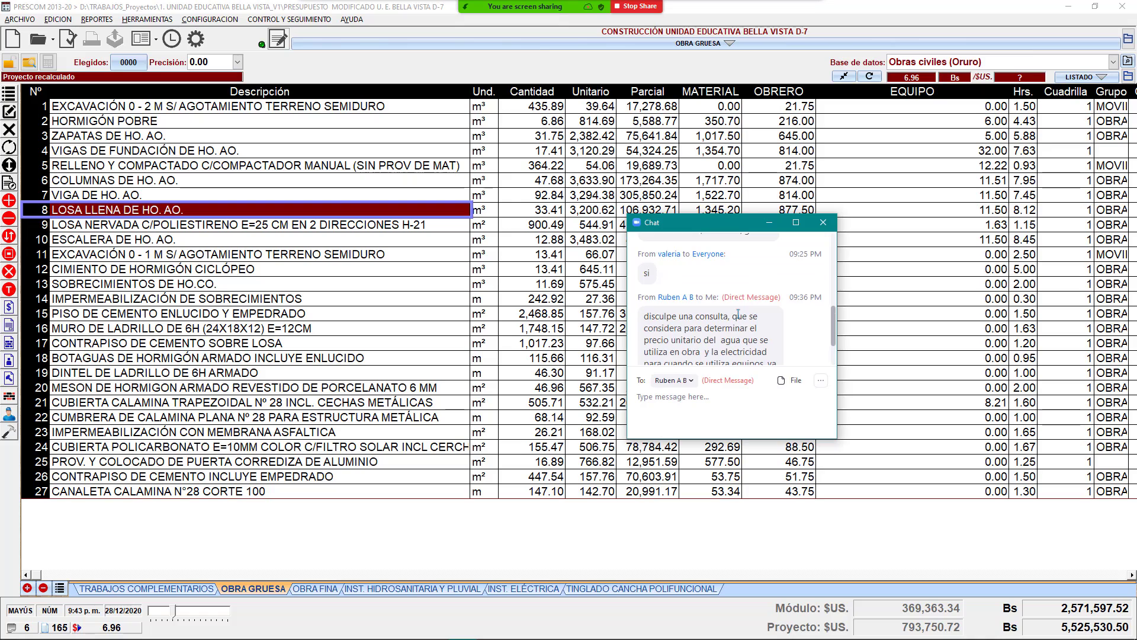
scroll(740, 305, up, 1)
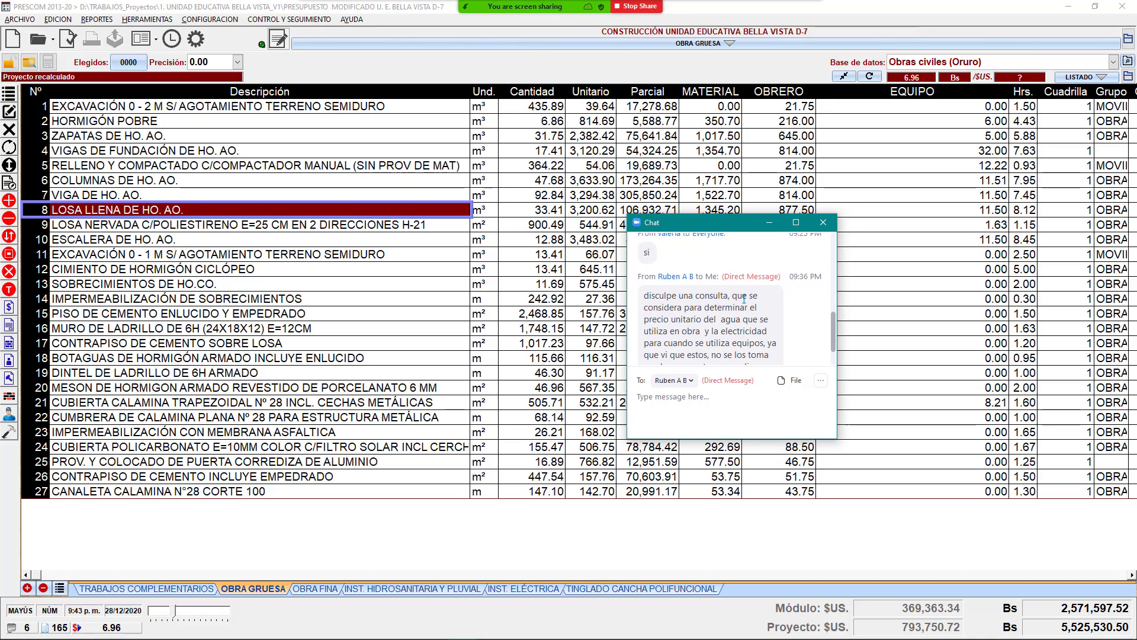
scroll(744, 299, down, 4)
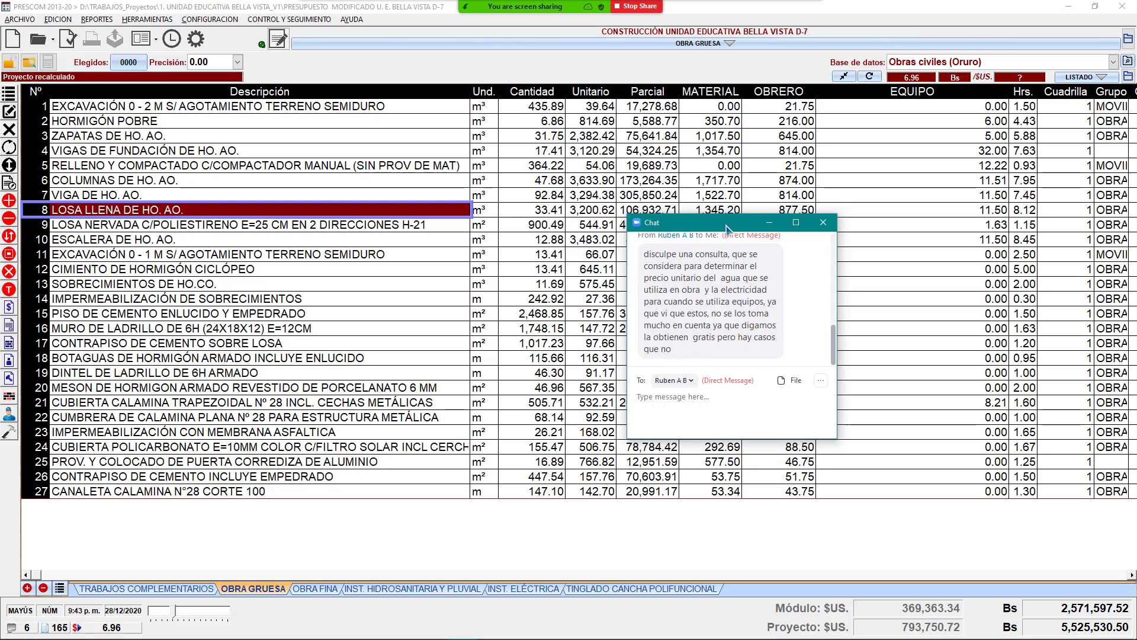
drag(719, 226, 852, 190)
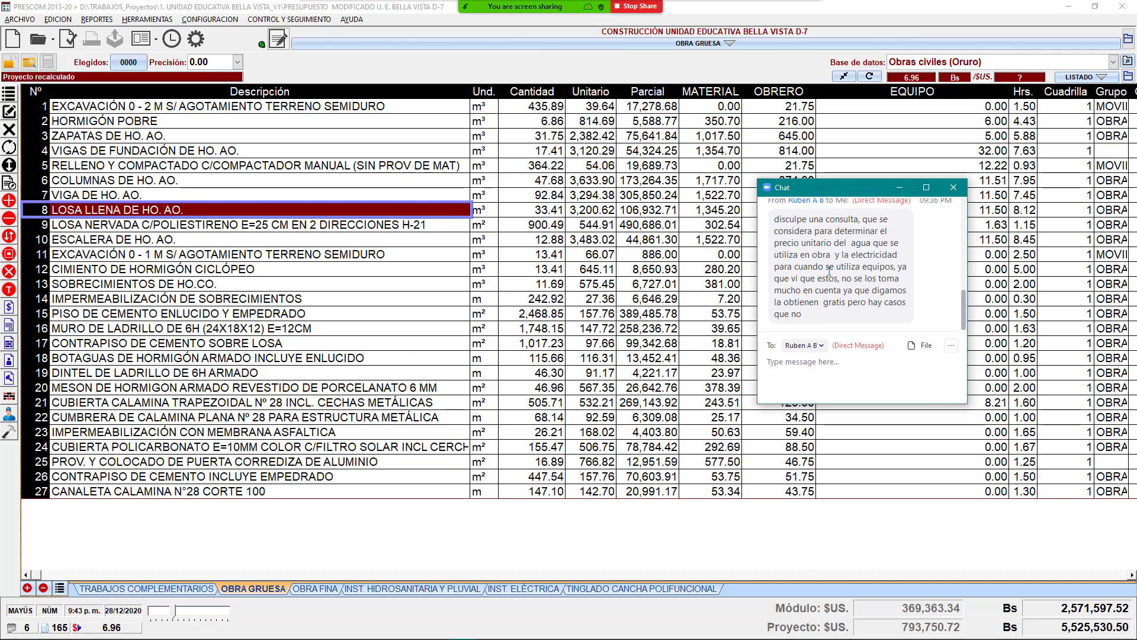
click(900, 187)
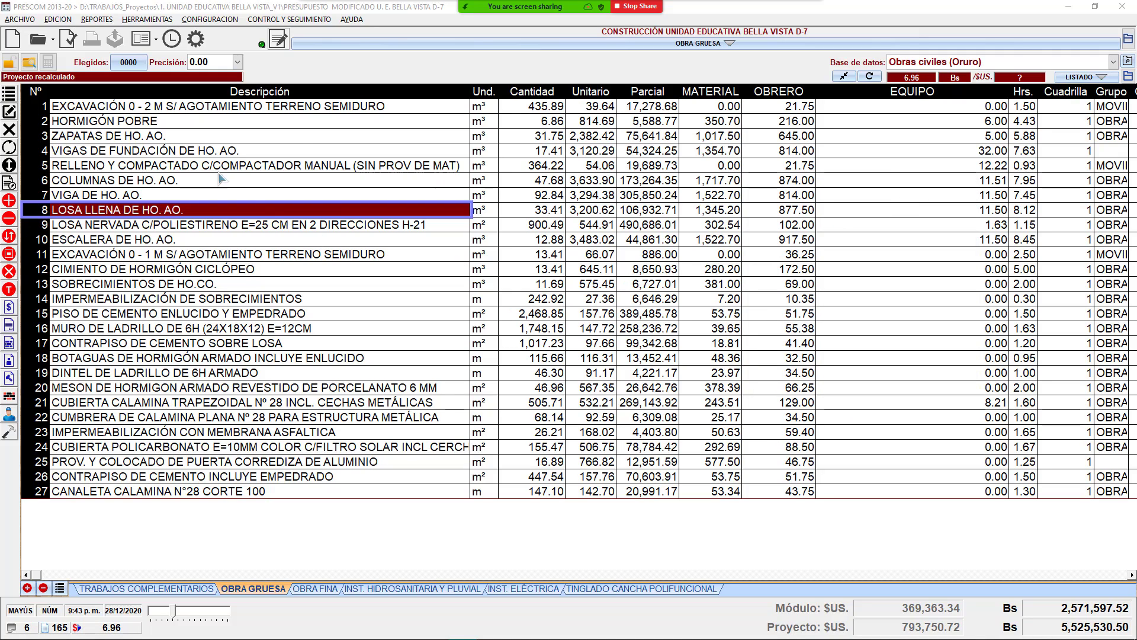
click(284, 110)
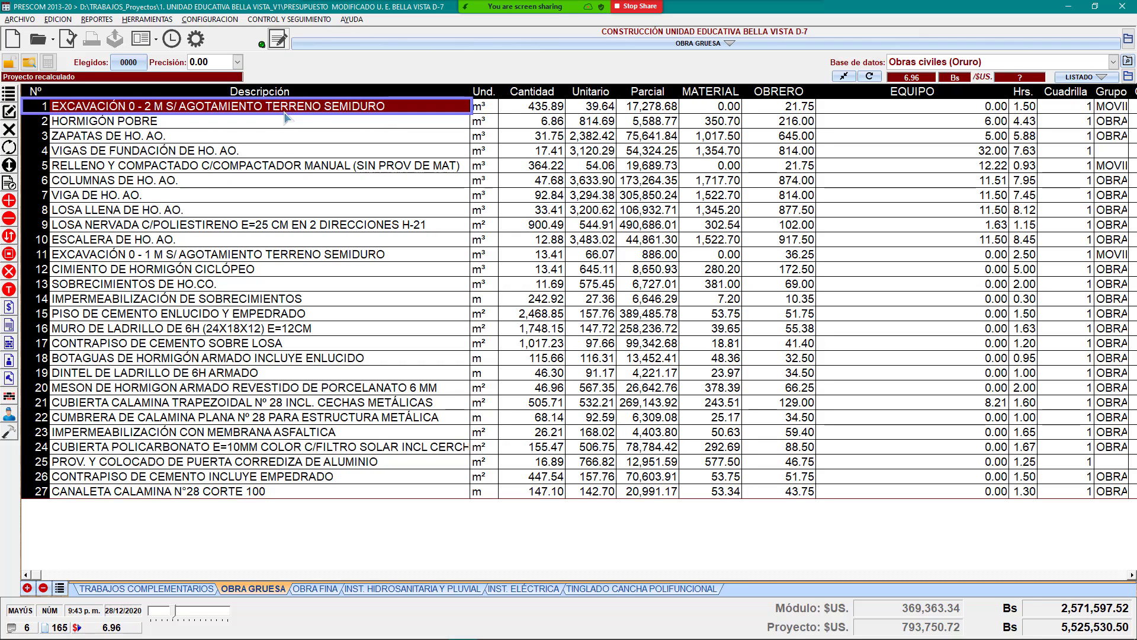
double_click(431, 112)
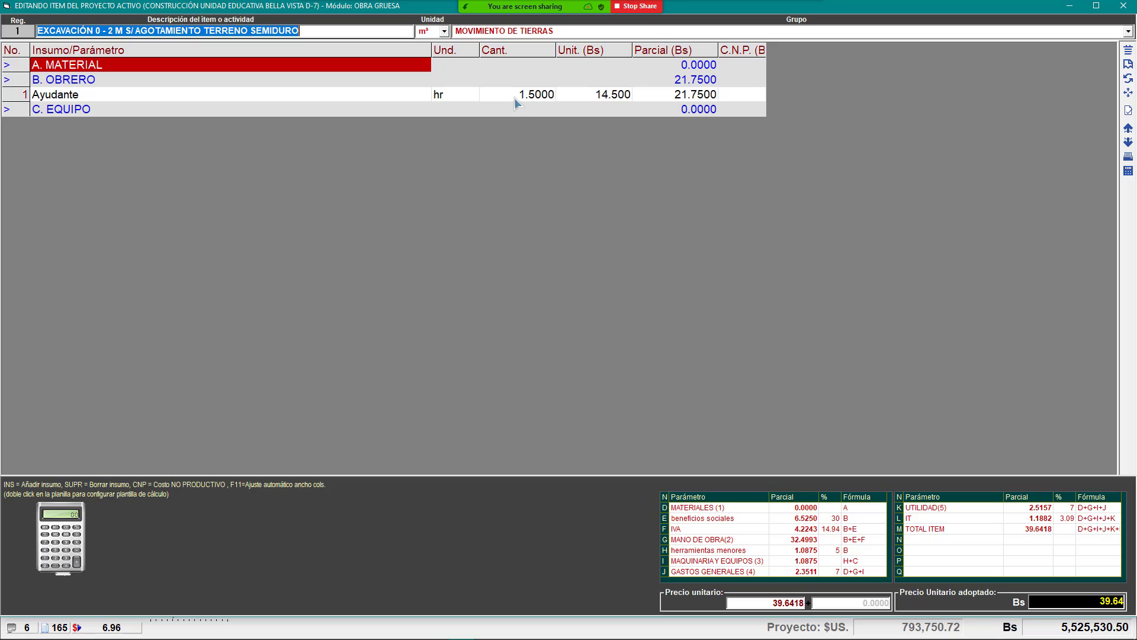
click(515, 97)
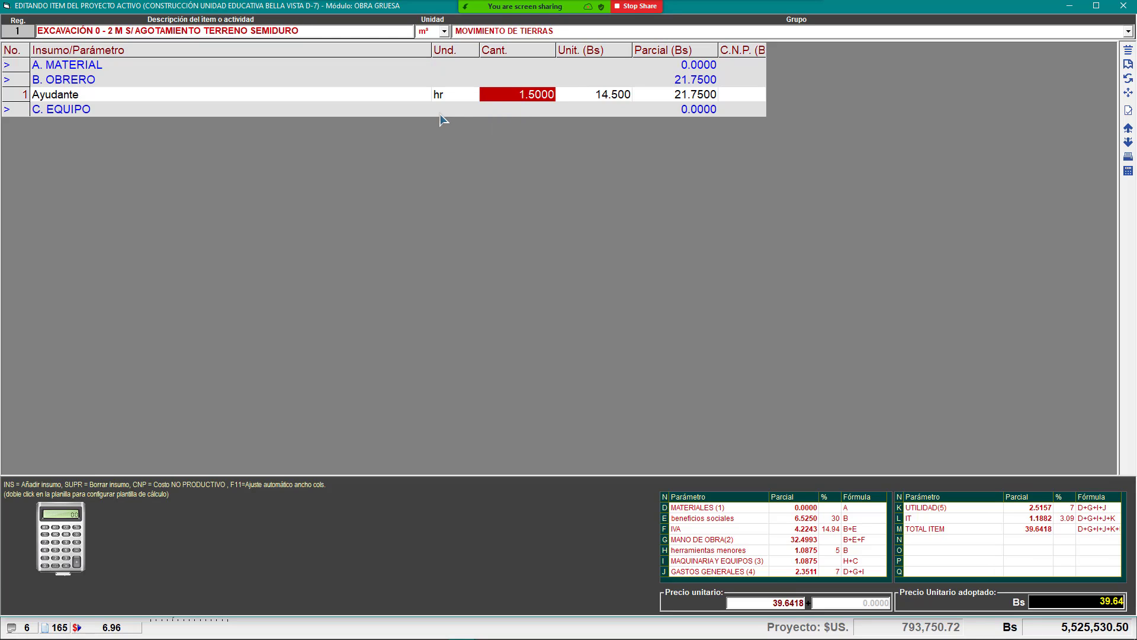
click(610, 98)
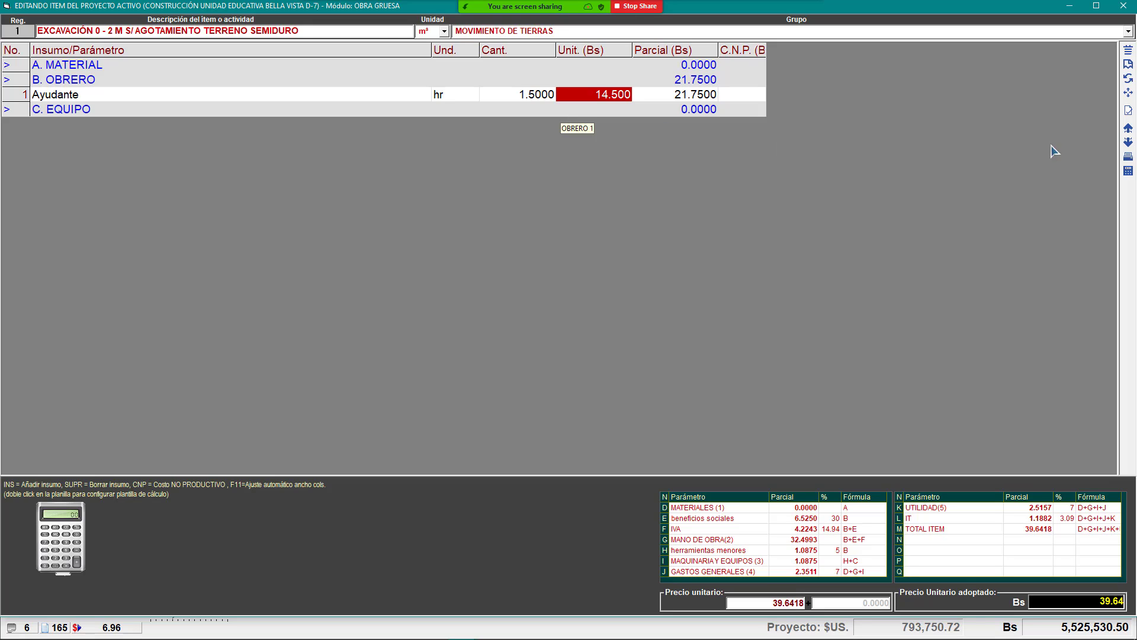
click(1127, 111)
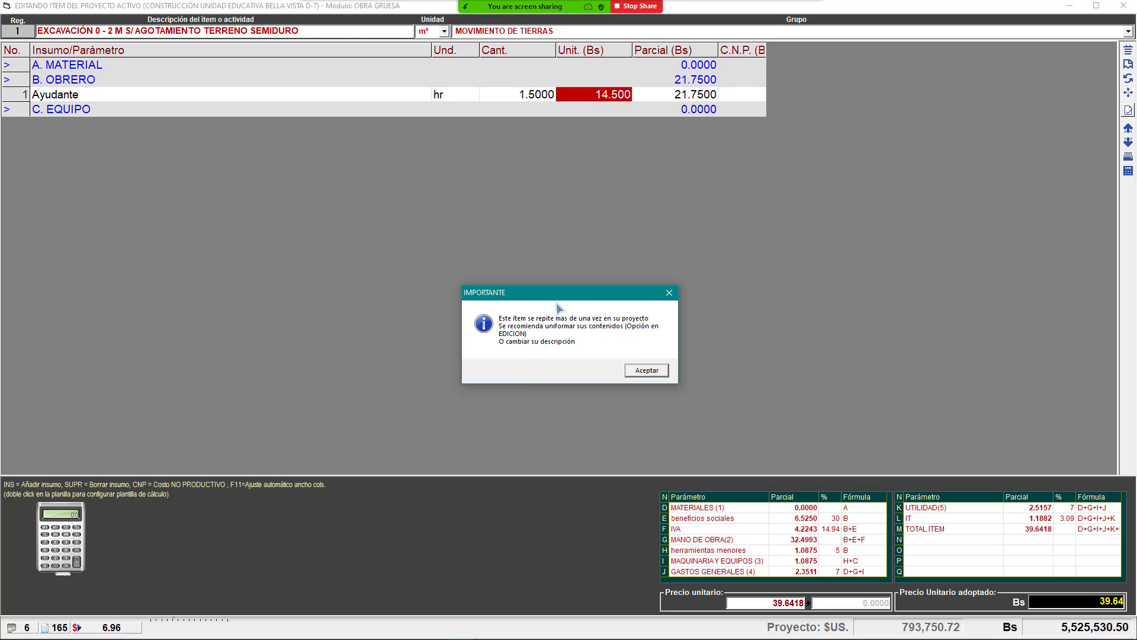
drag(557, 307, 518, 186)
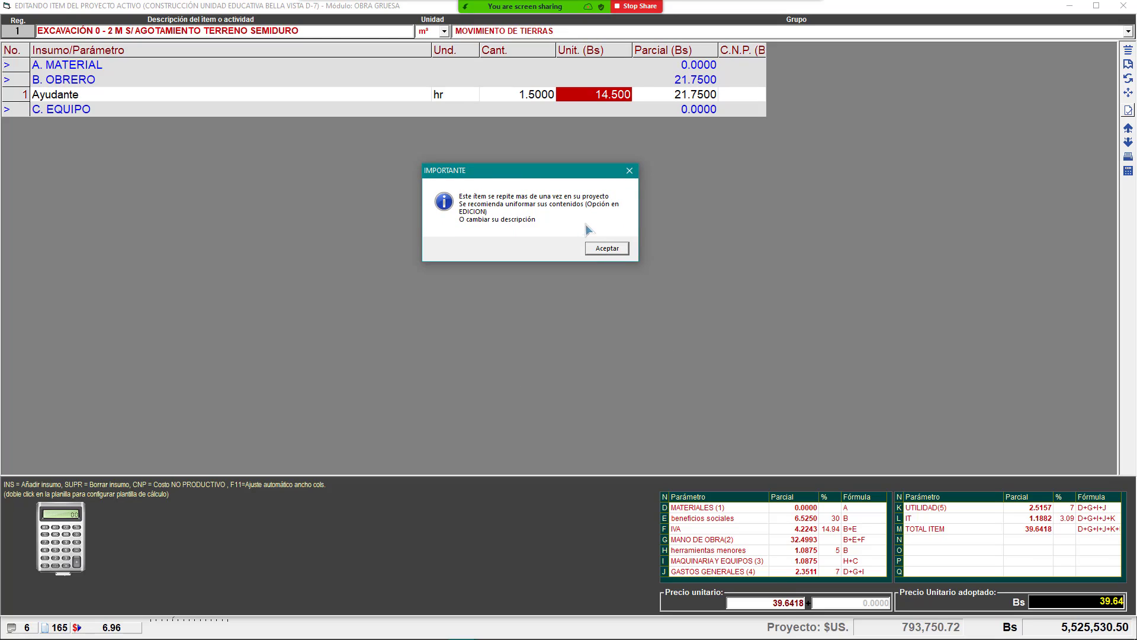
click(609, 250)
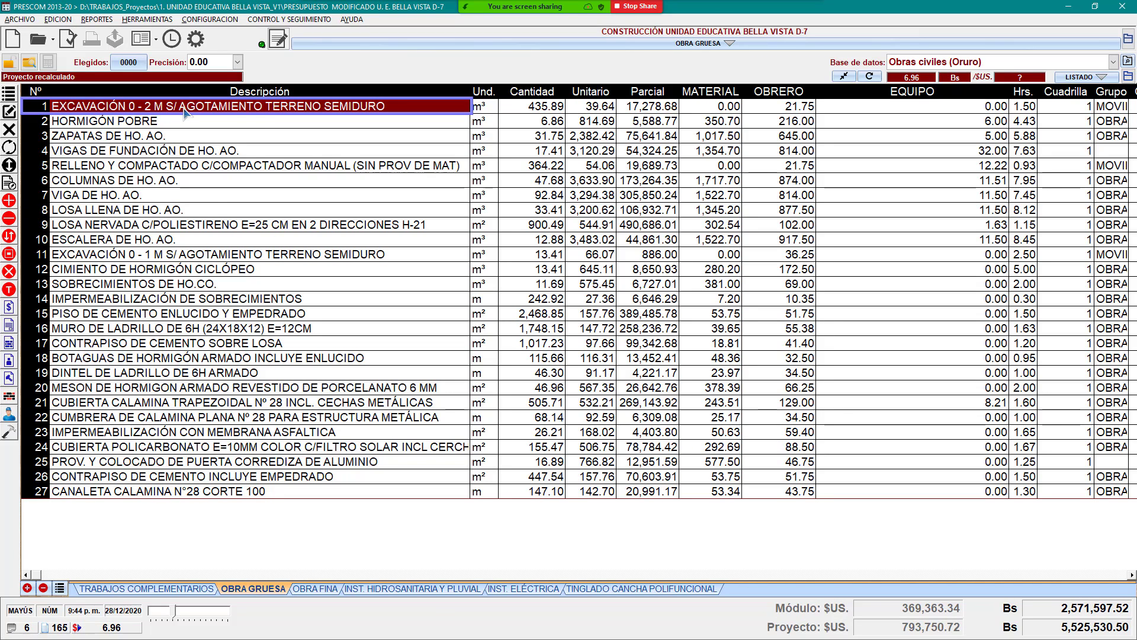
Step: Browse the OBRA FINA, INST. HIDROSANITARIA and INST. ELÉCTRICA modules, ending on TINGLADO CANCHA POLIFUNCIONAL
click(313, 589)
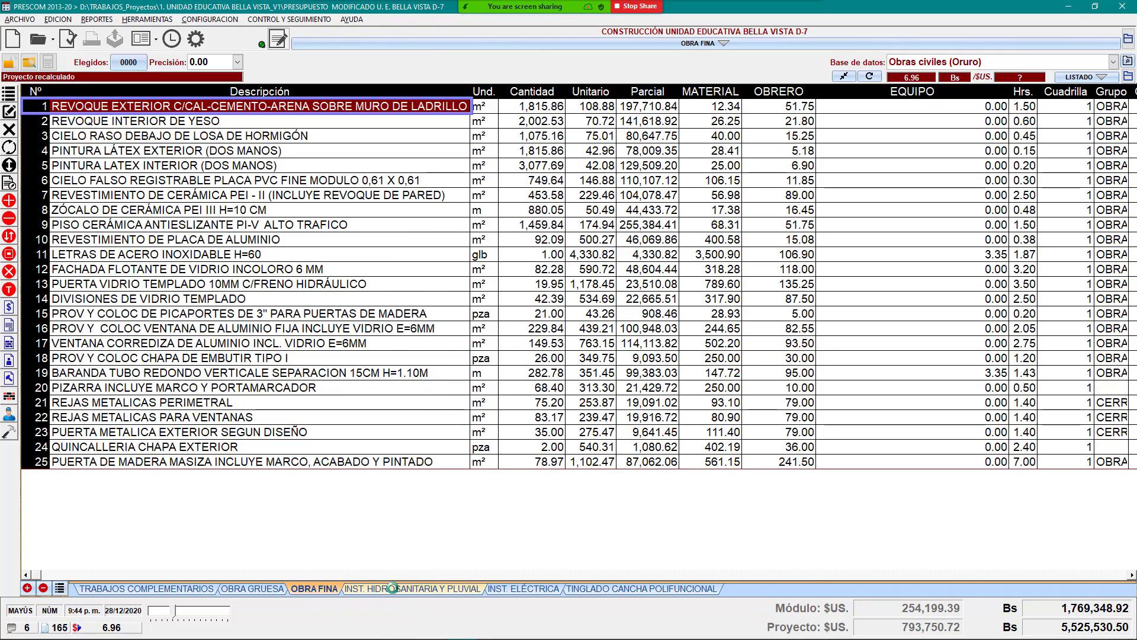
click(393, 588)
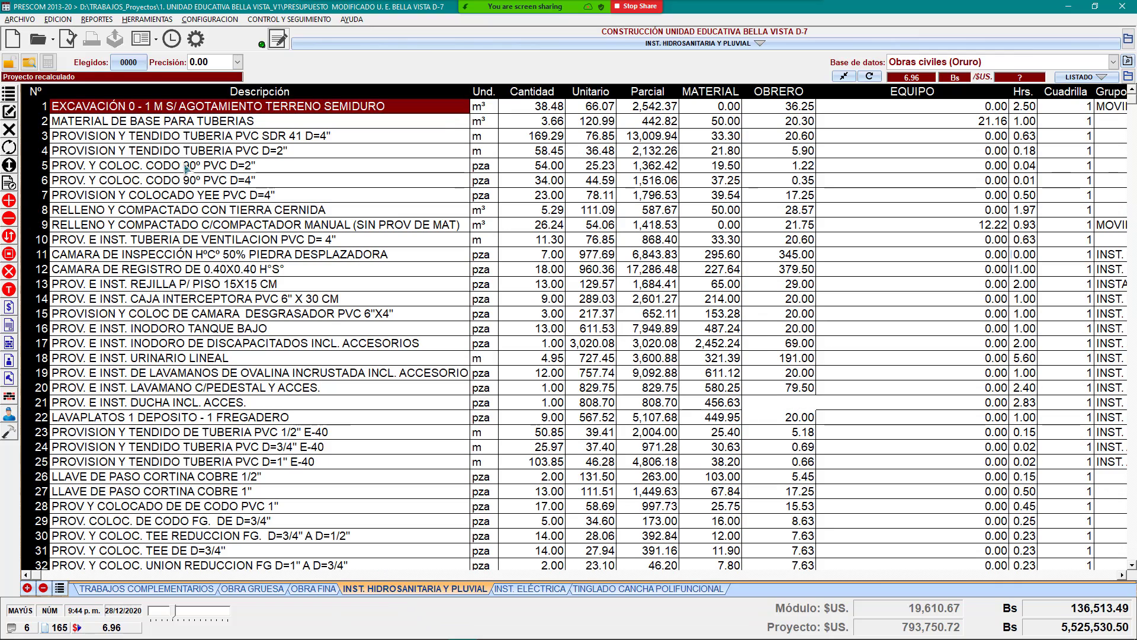
click(178, 138)
drag(176, 120, 170, 112)
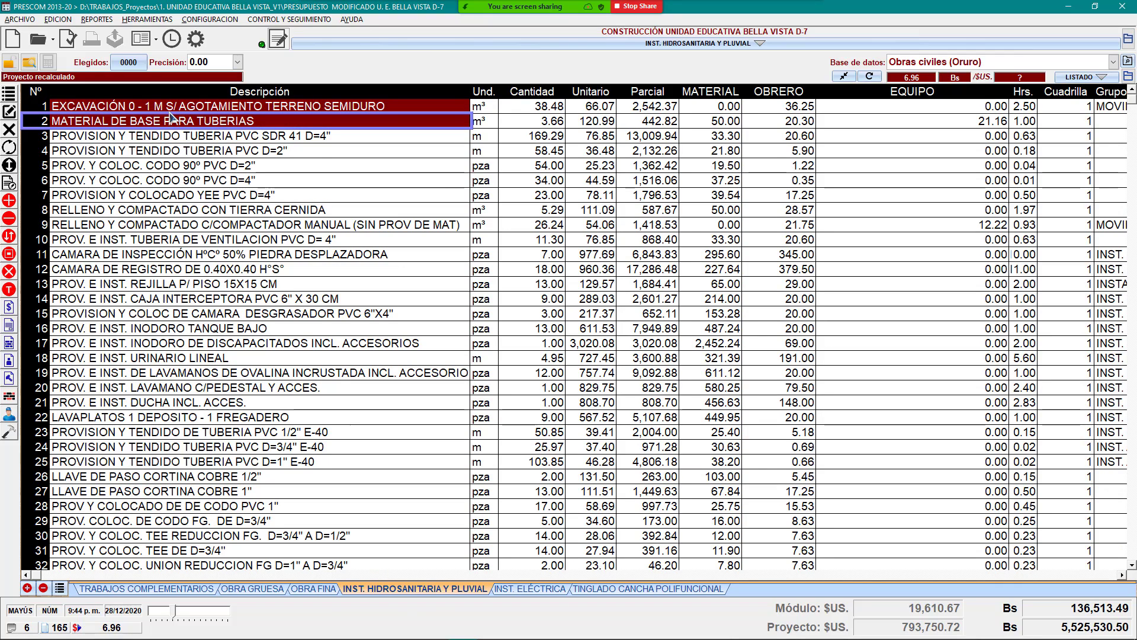
click(145, 102)
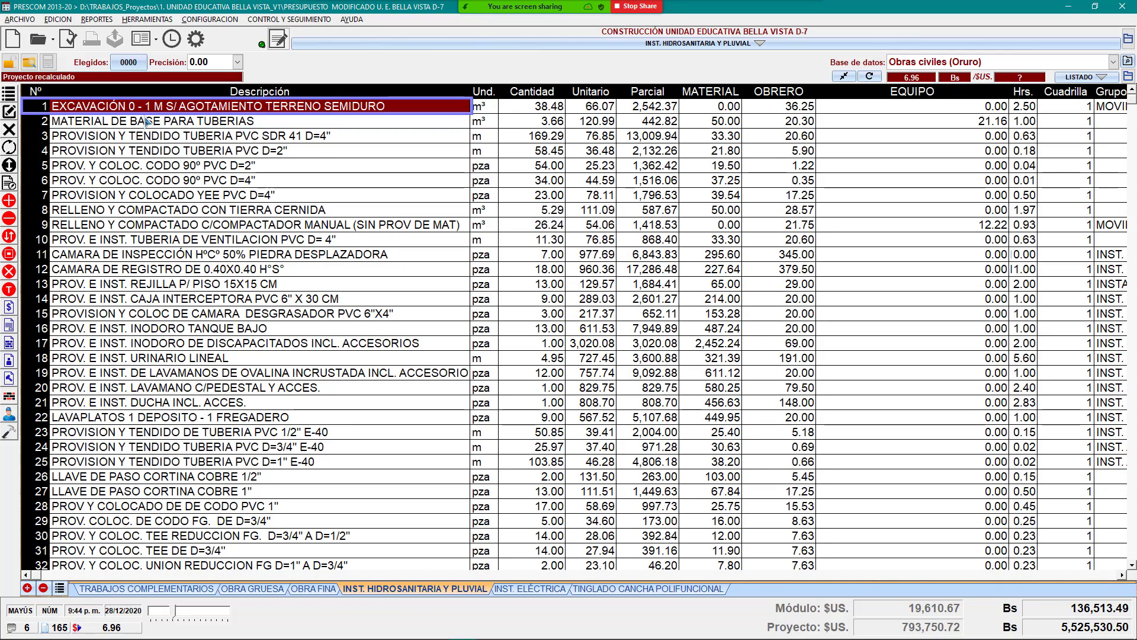
click(504, 590)
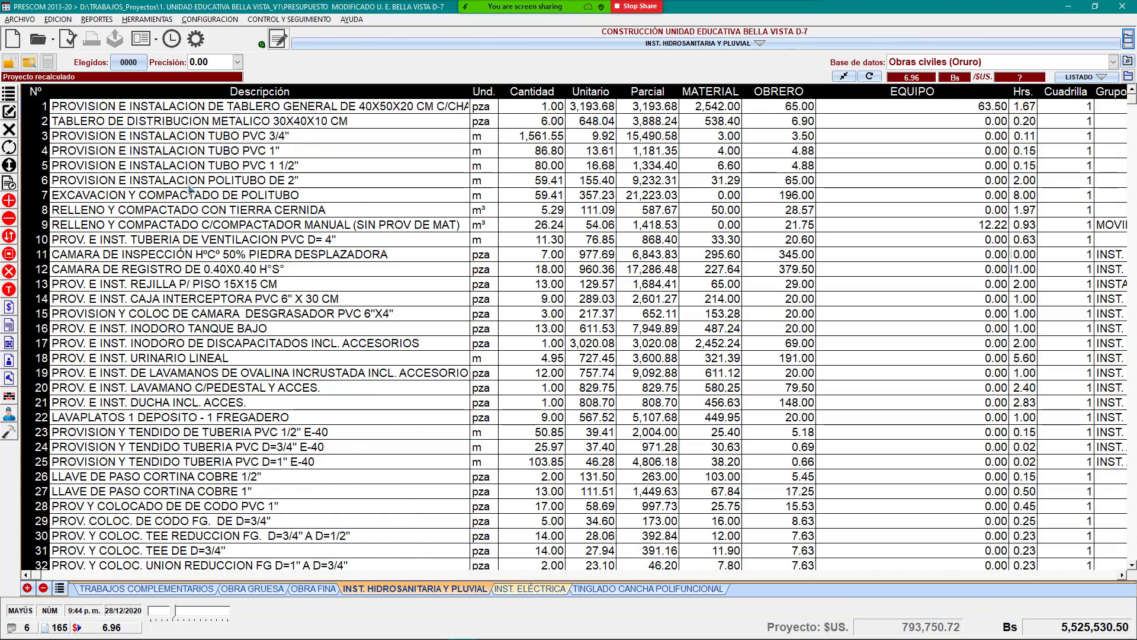
scroll(278, 195, down, 3)
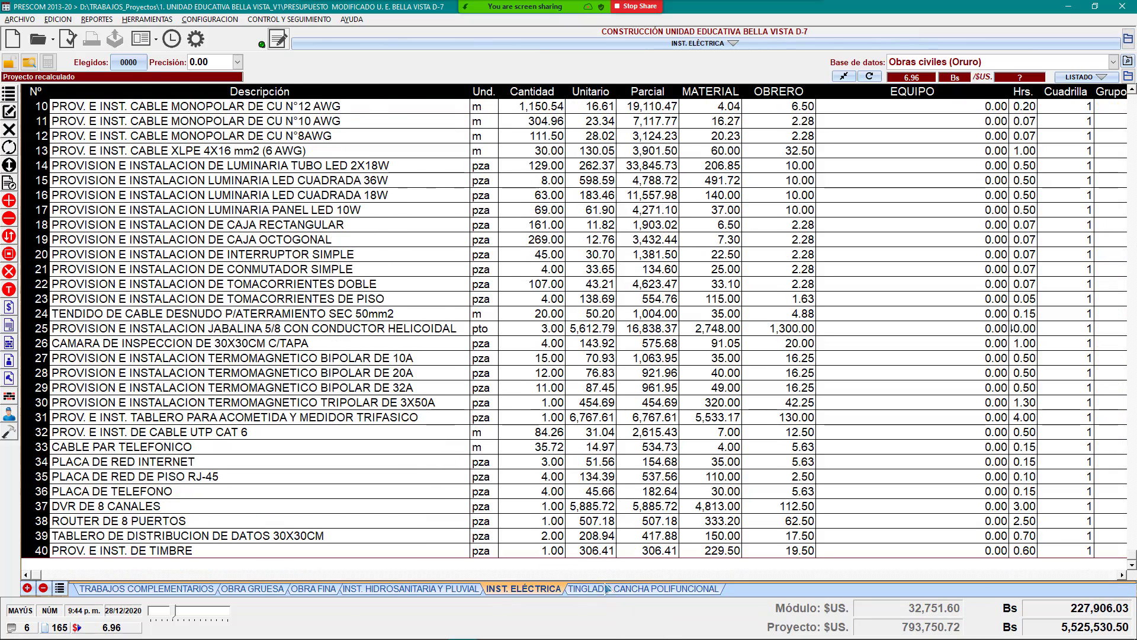
click(645, 588)
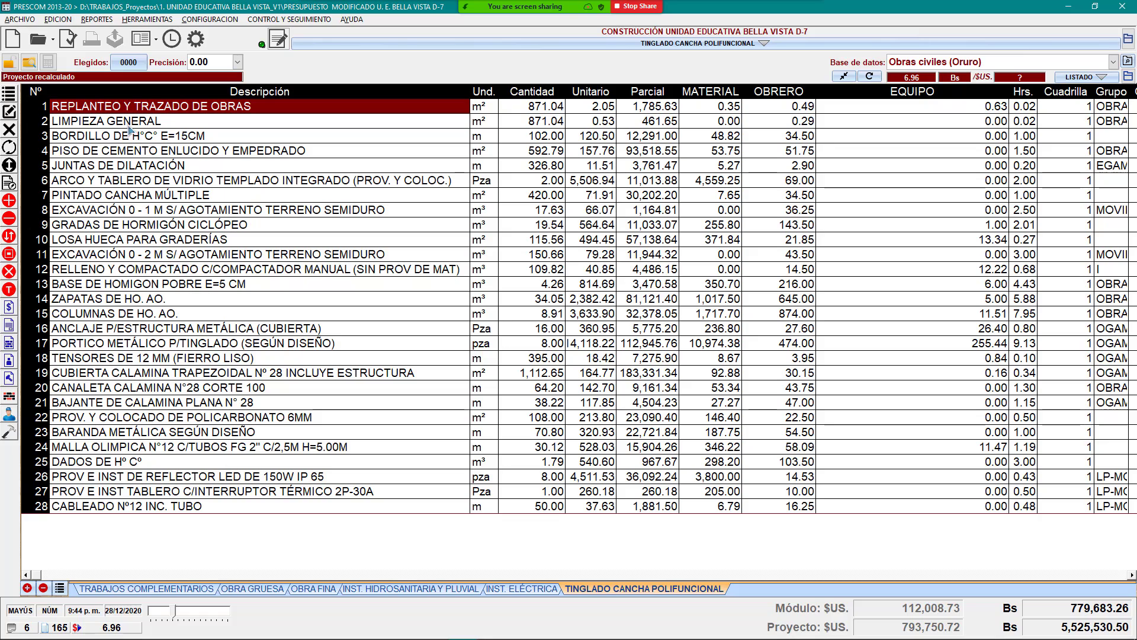
Step: Compare TINGLADO row 11's 0–2 m excavation unit price 79.28 with OBRA GRUESA's 39.64
click(209, 214)
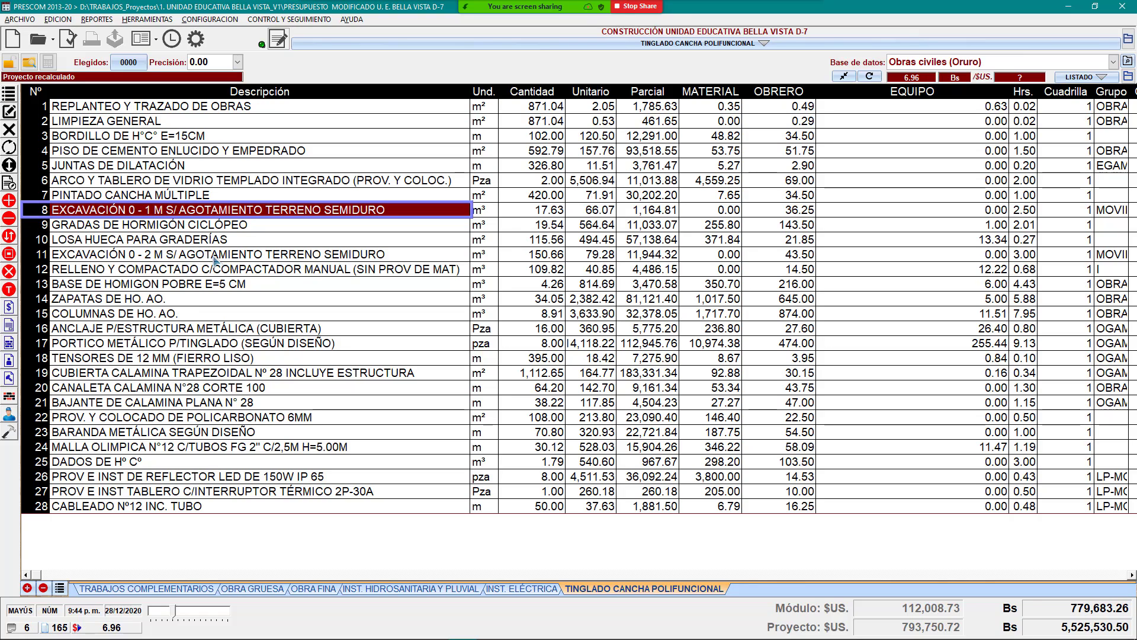
click(132, 258)
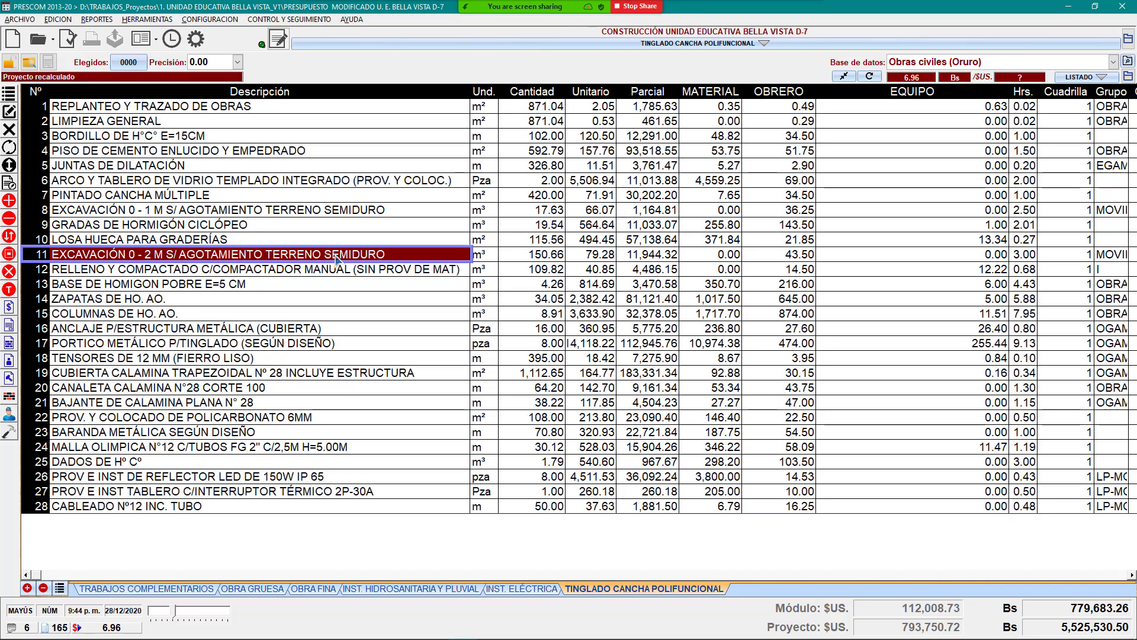
click(254, 589)
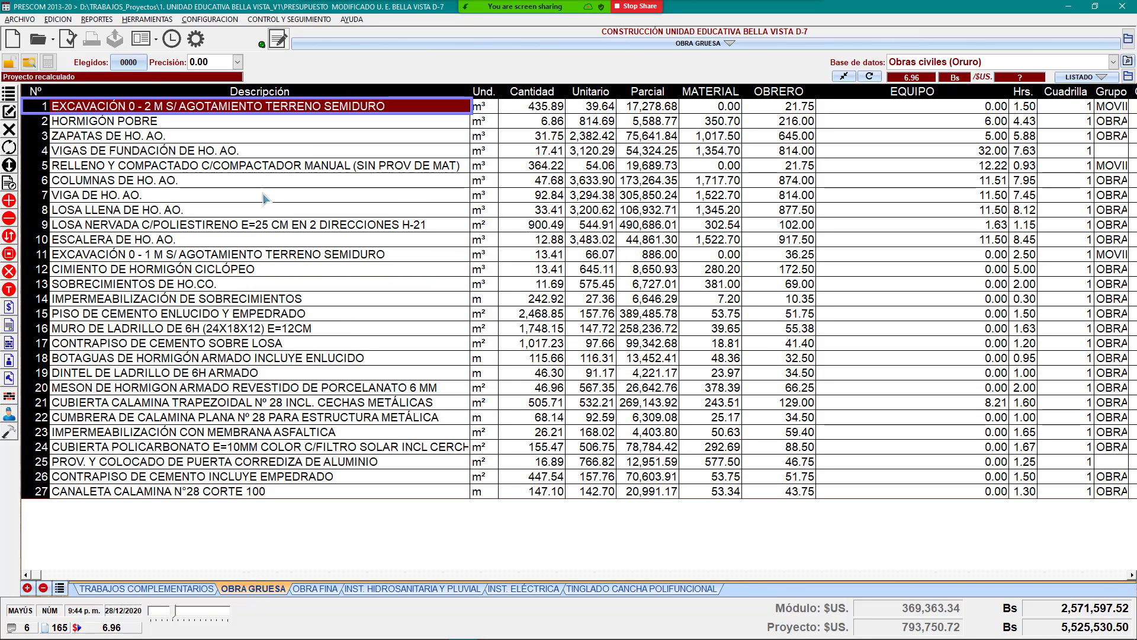
click(606, 109)
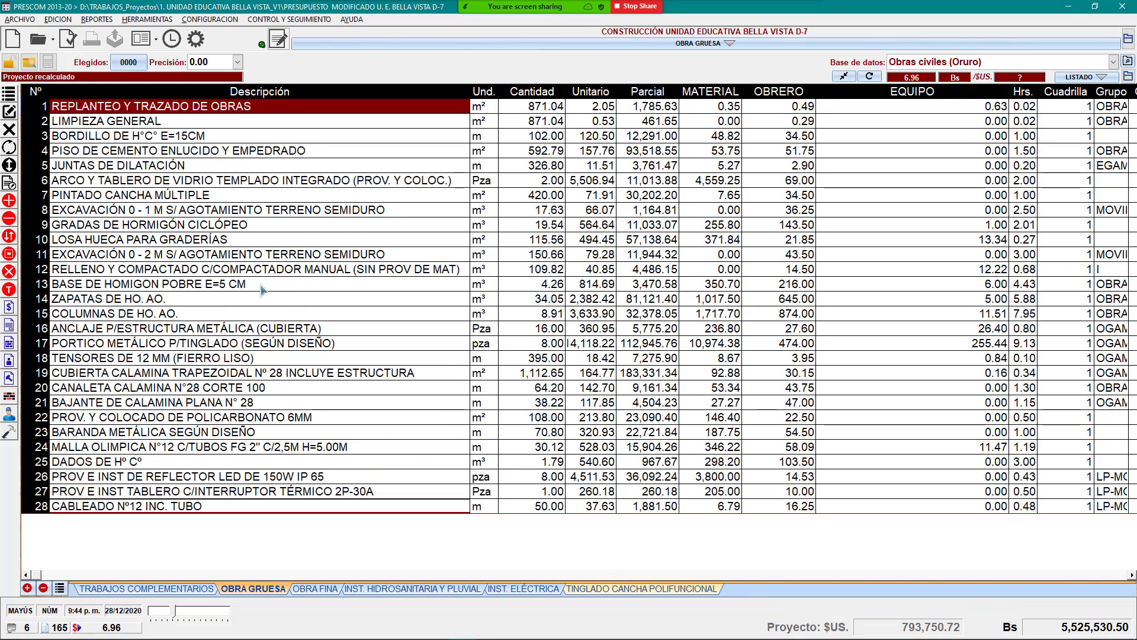
click(268, 257)
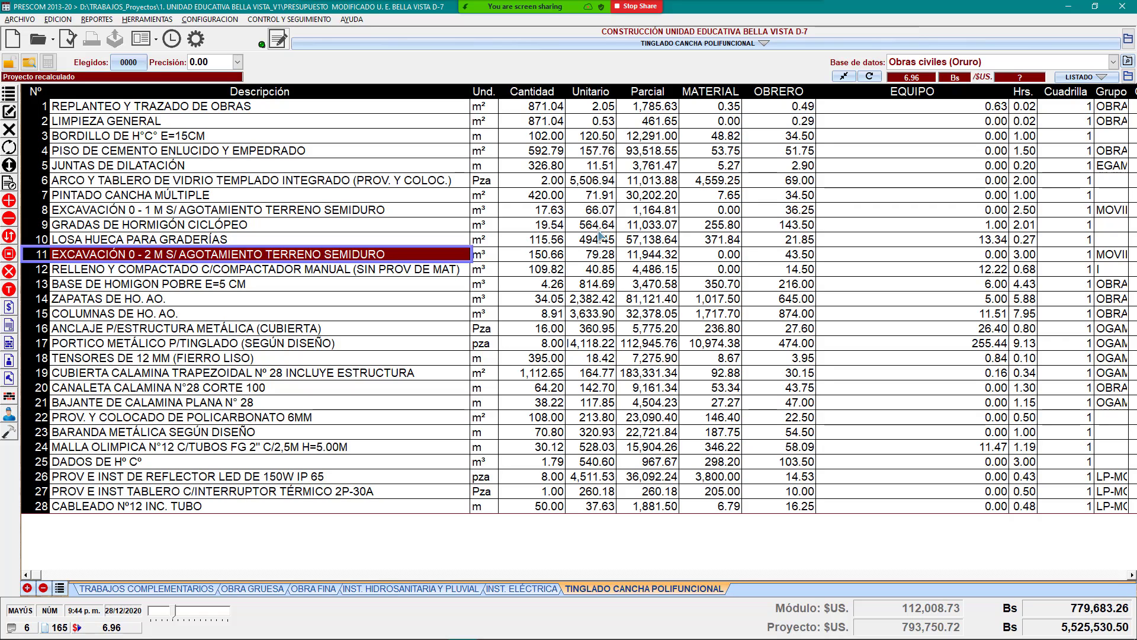
click(604, 257)
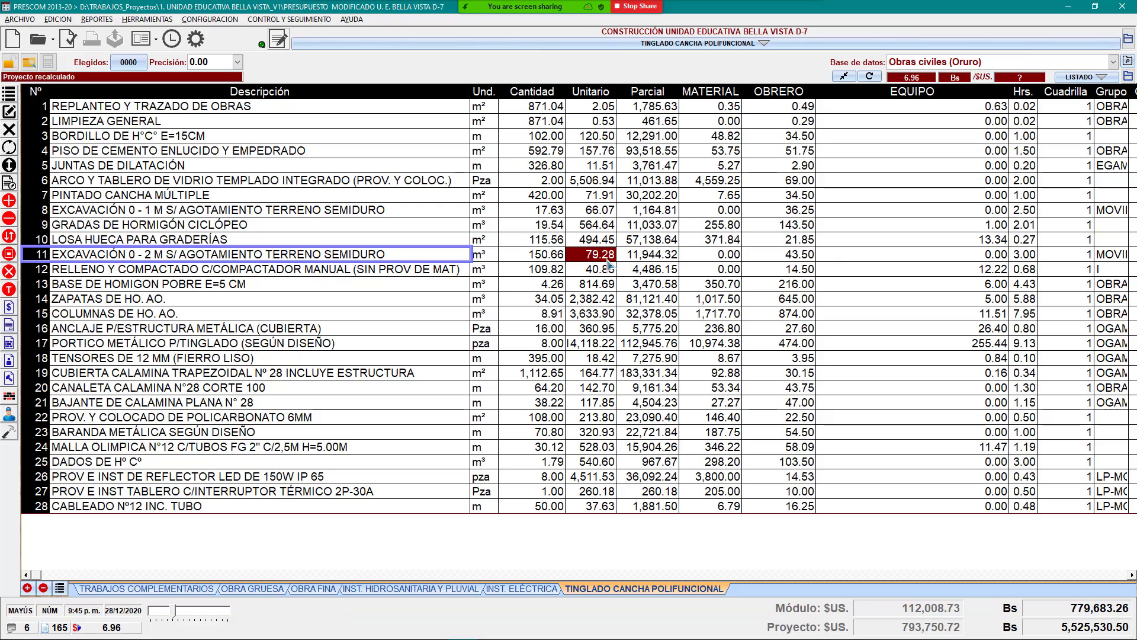
click(415, 257)
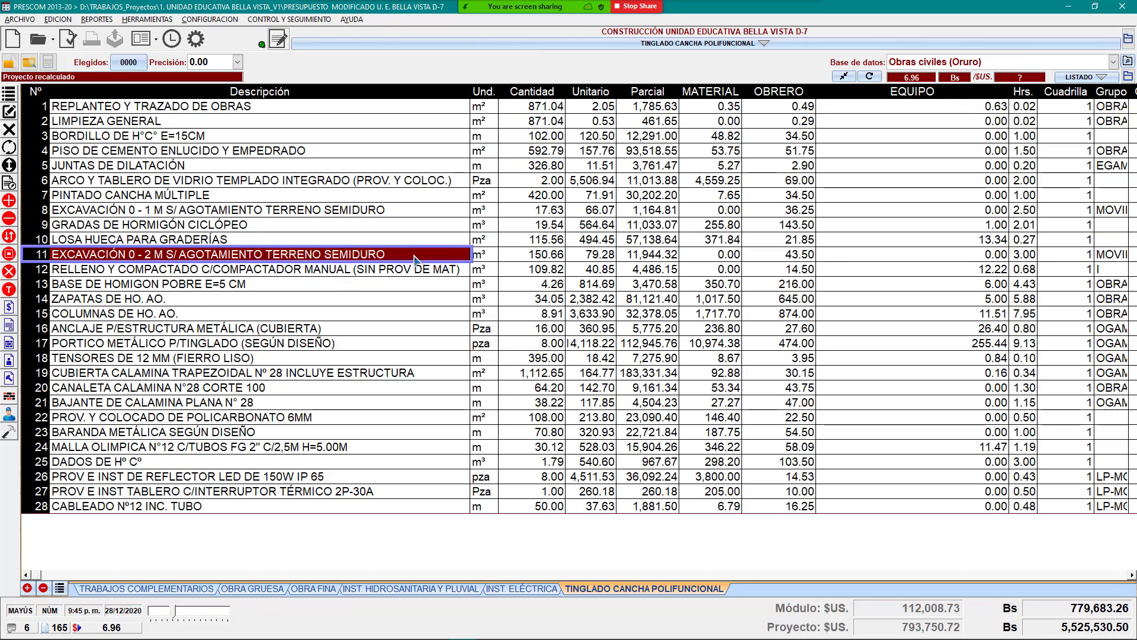
double_click(344, 255)
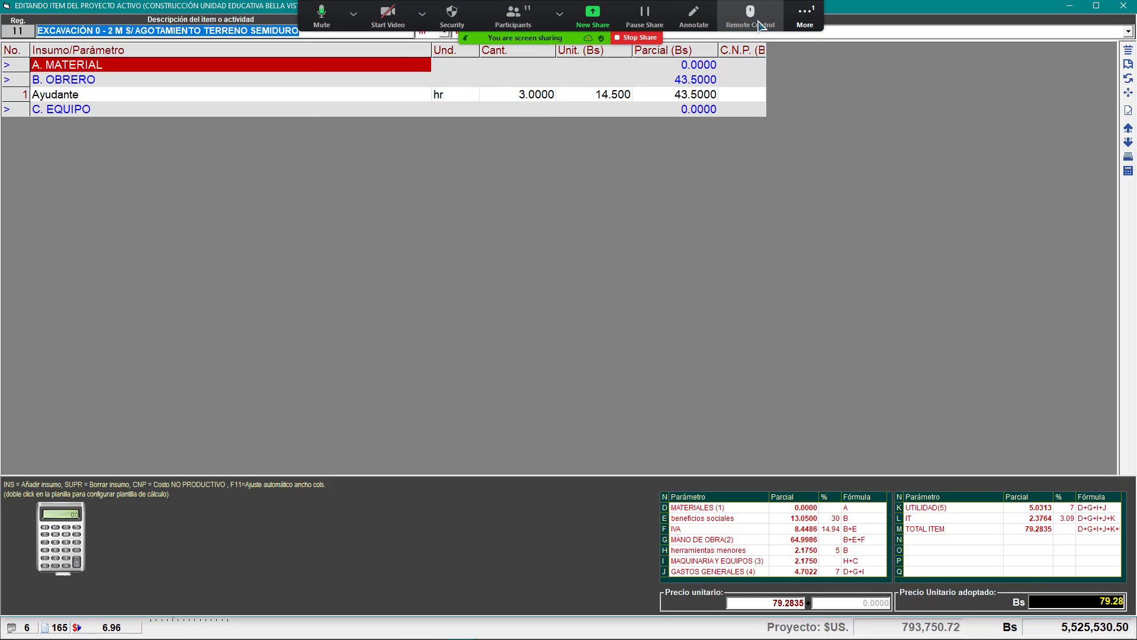
click(805, 15)
click(818, 44)
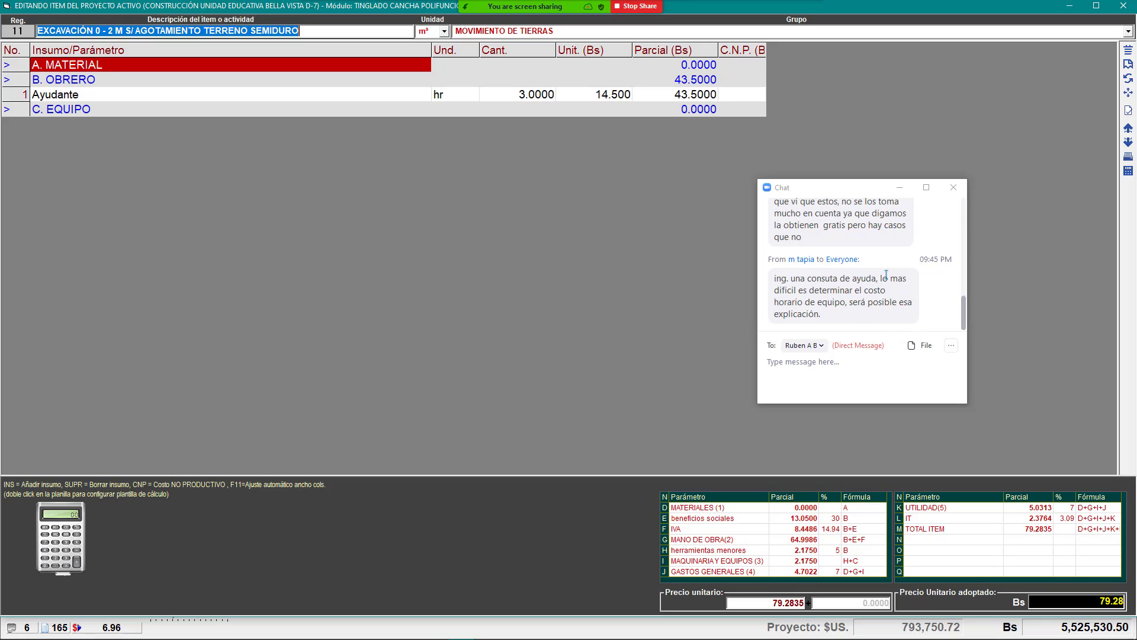
click(953, 187)
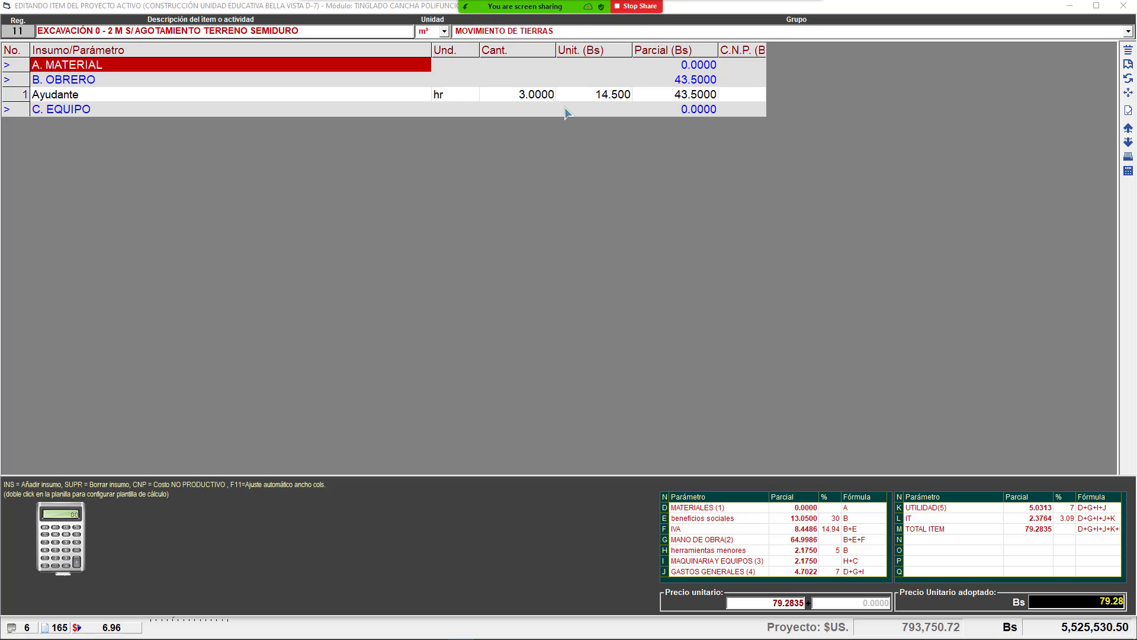
click(804, 16)
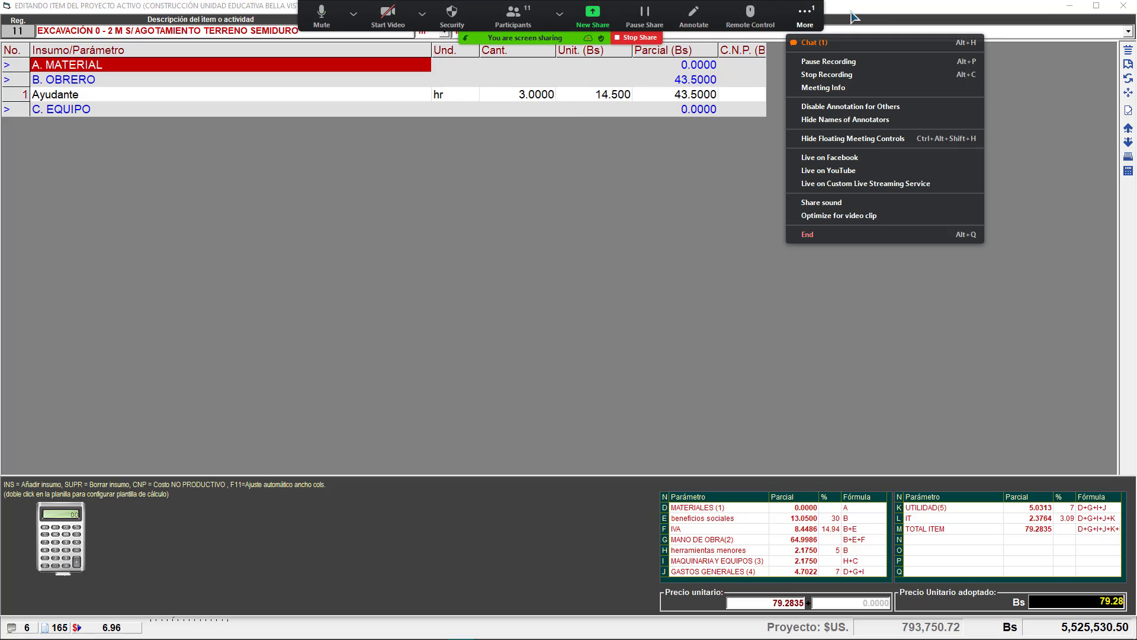
click(821, 42)
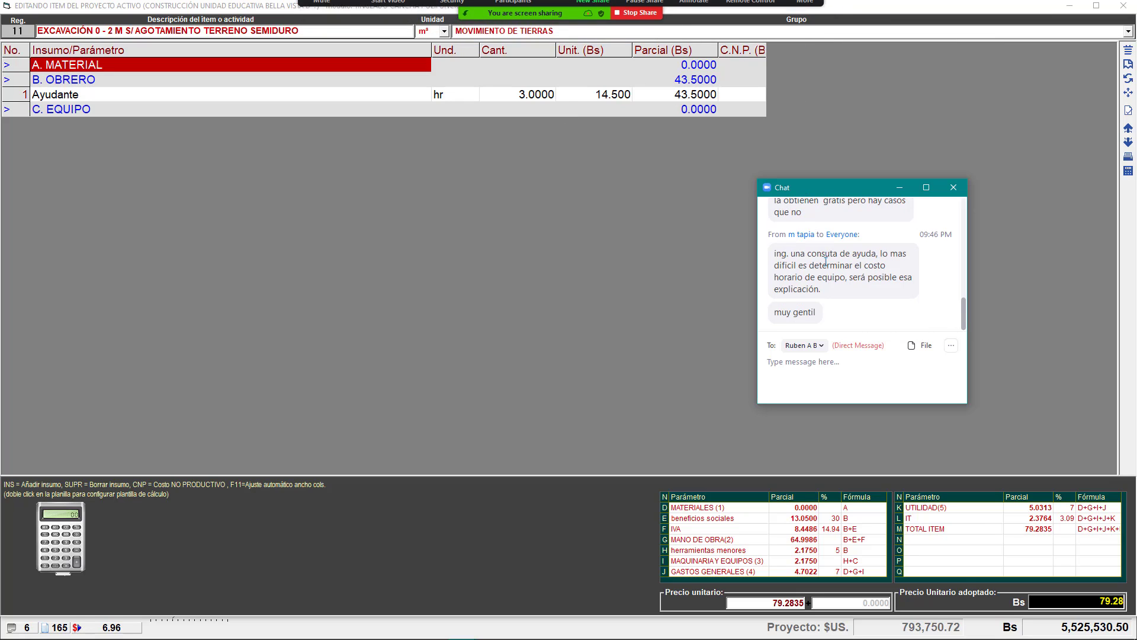
click(953, 187)
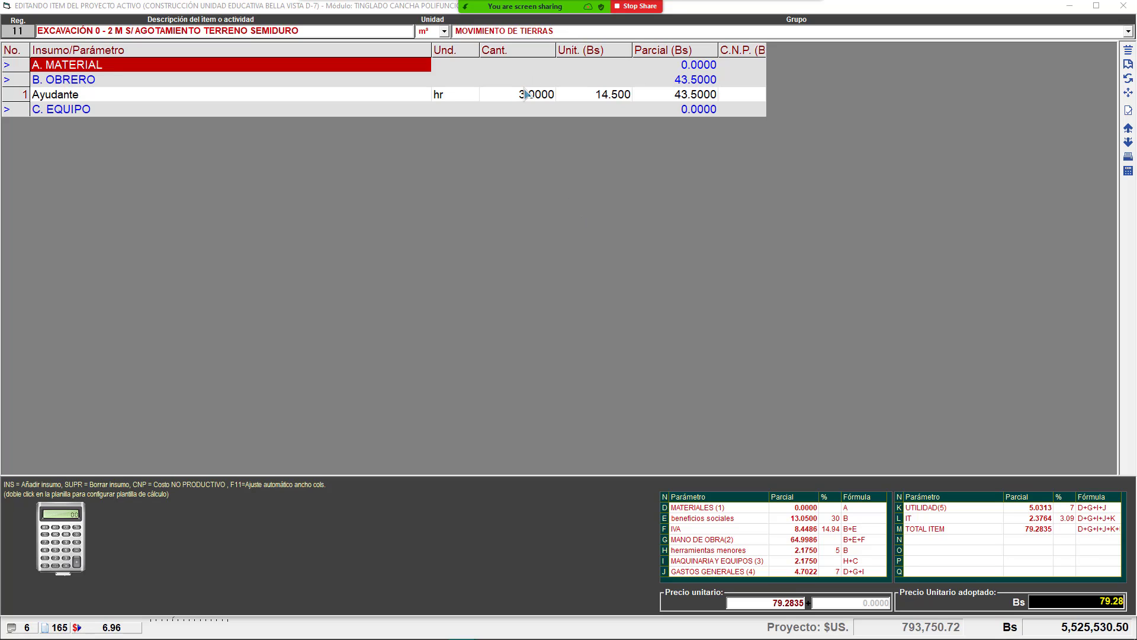
mouse_move(534, 7)
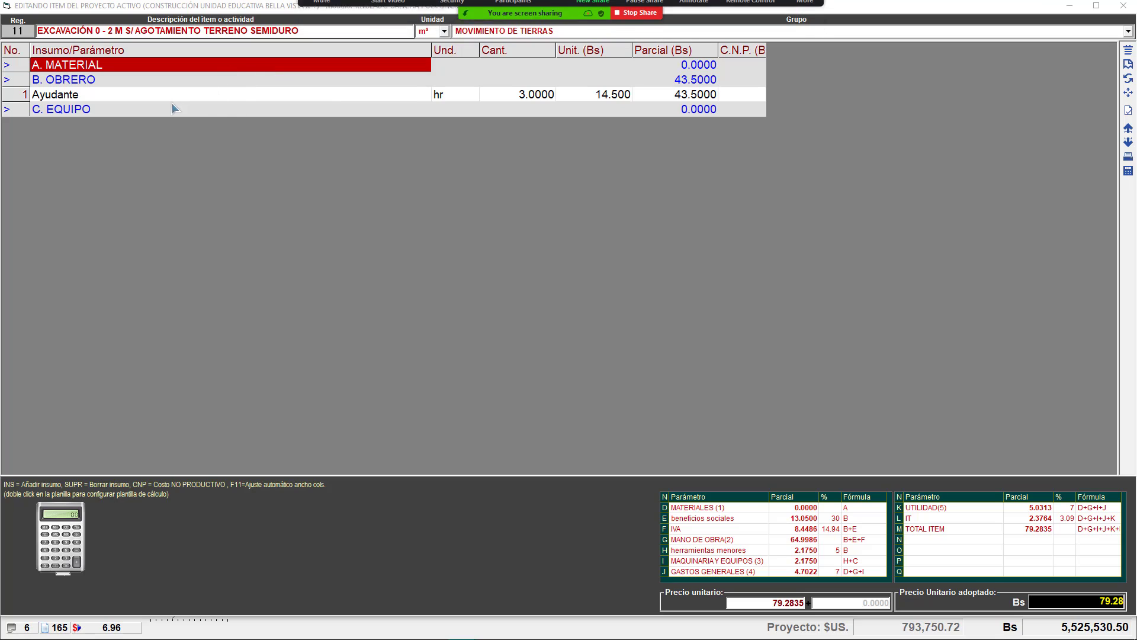
click(526, 135)
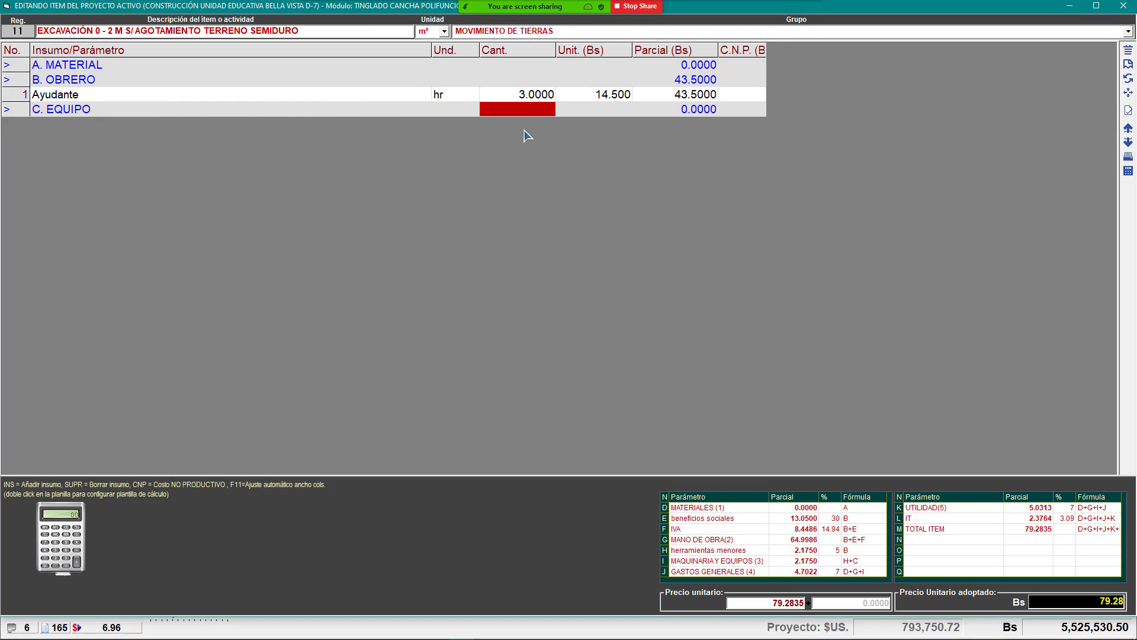
click(207, 119)
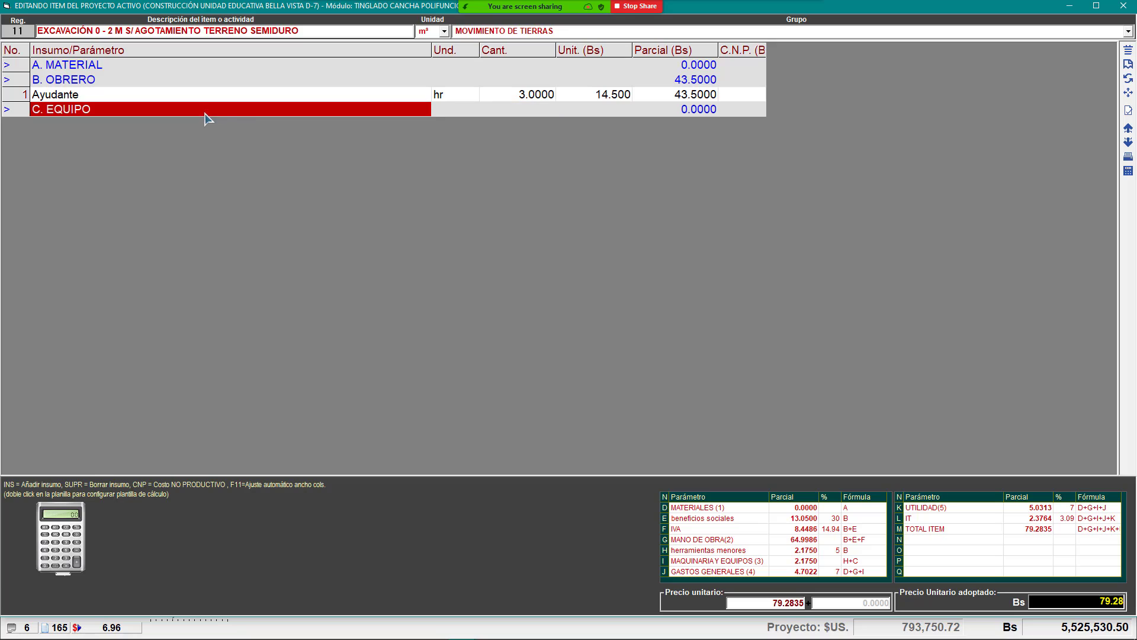
click(394, 100)
click(542, 95)
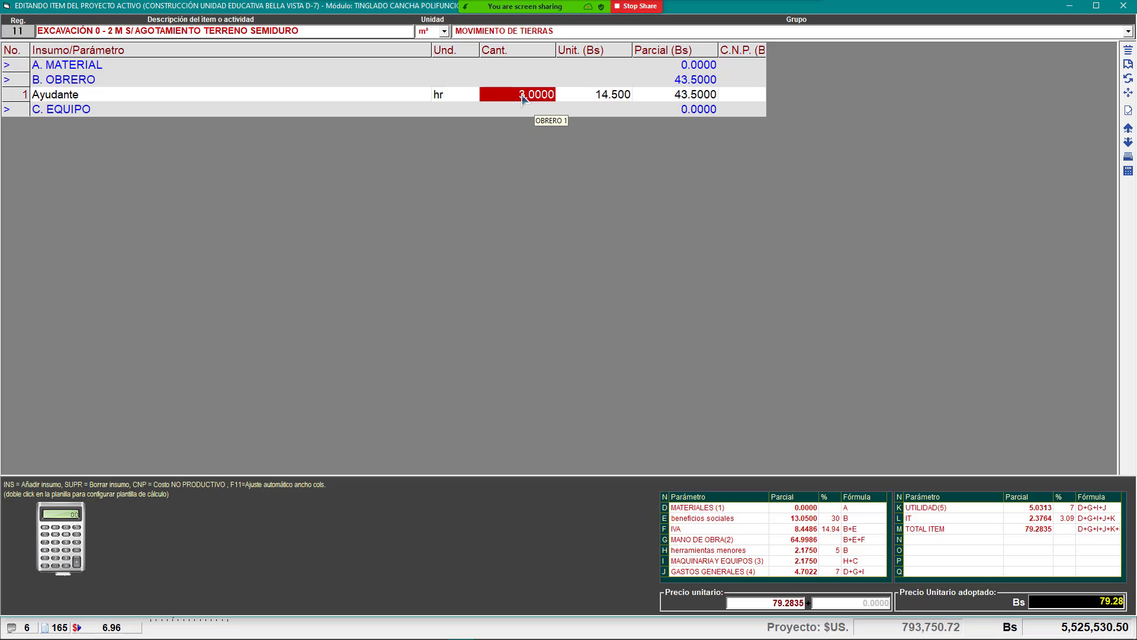
Step: Check the Ayudante line, apply the excavation item, accept the IMPORTANTE notice and close the breakdown
click(563, 96)
click(537, 99)
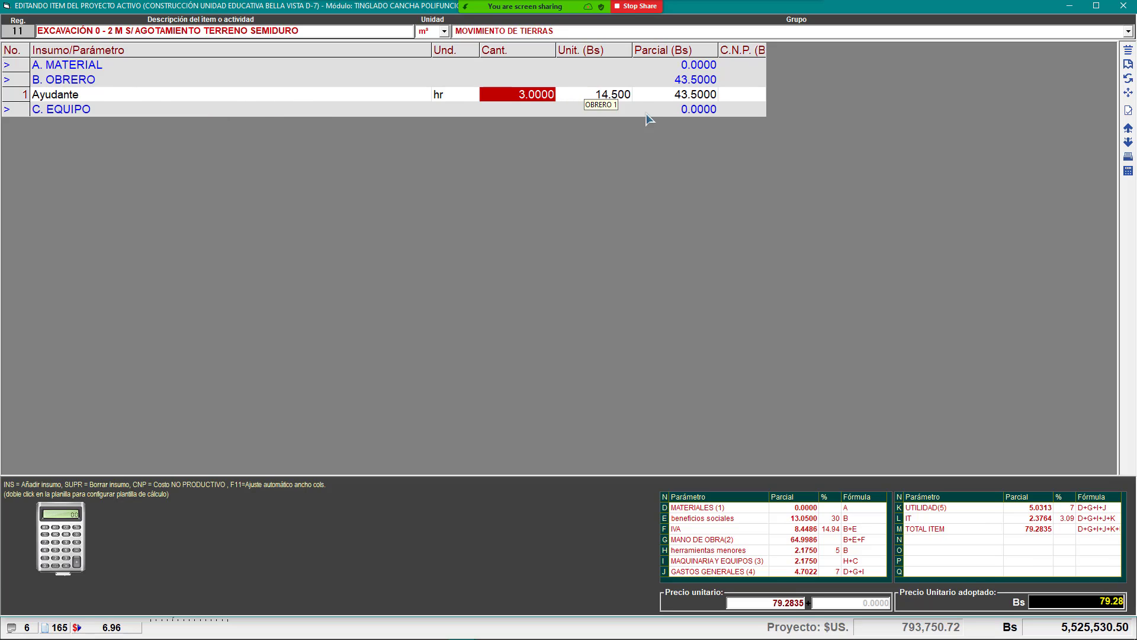
click(1128, 110)
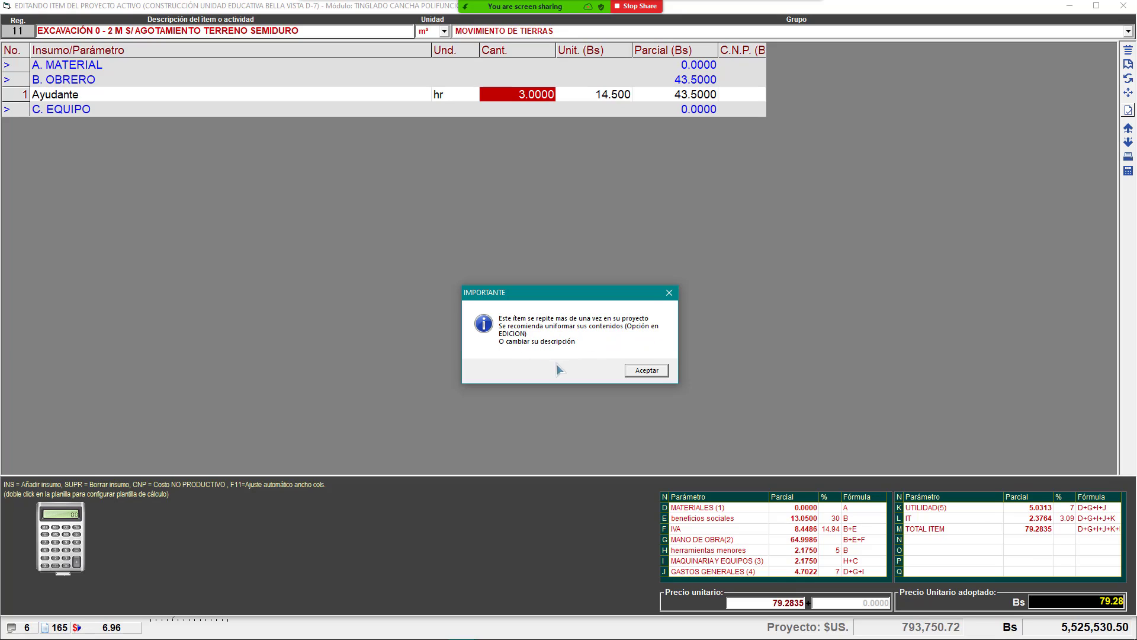
click(646, 370)
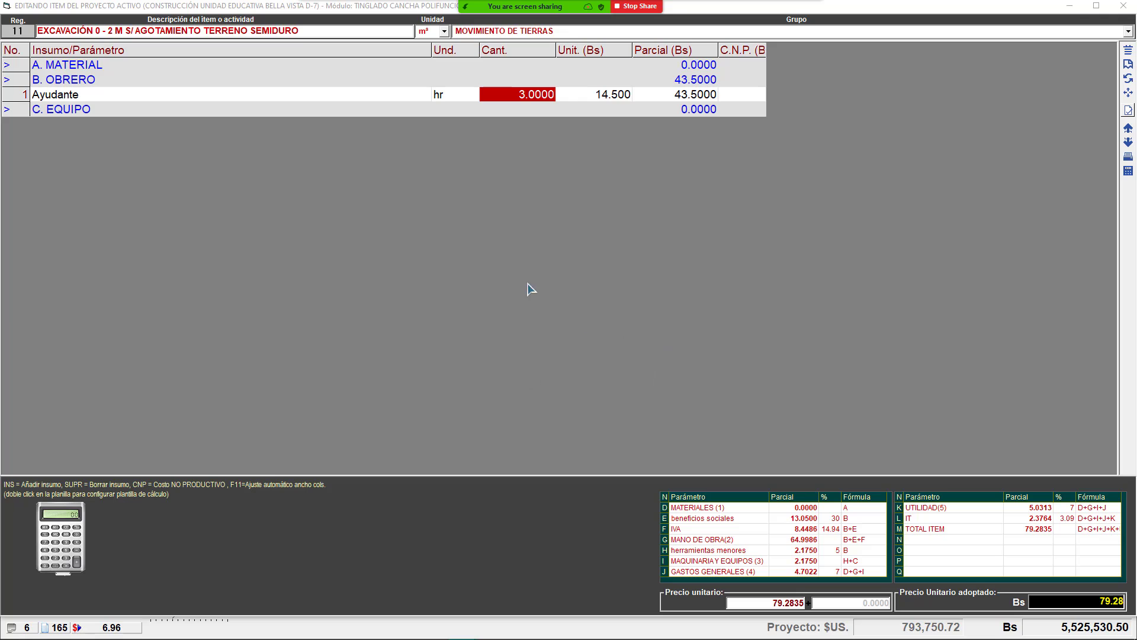
key(Escape)
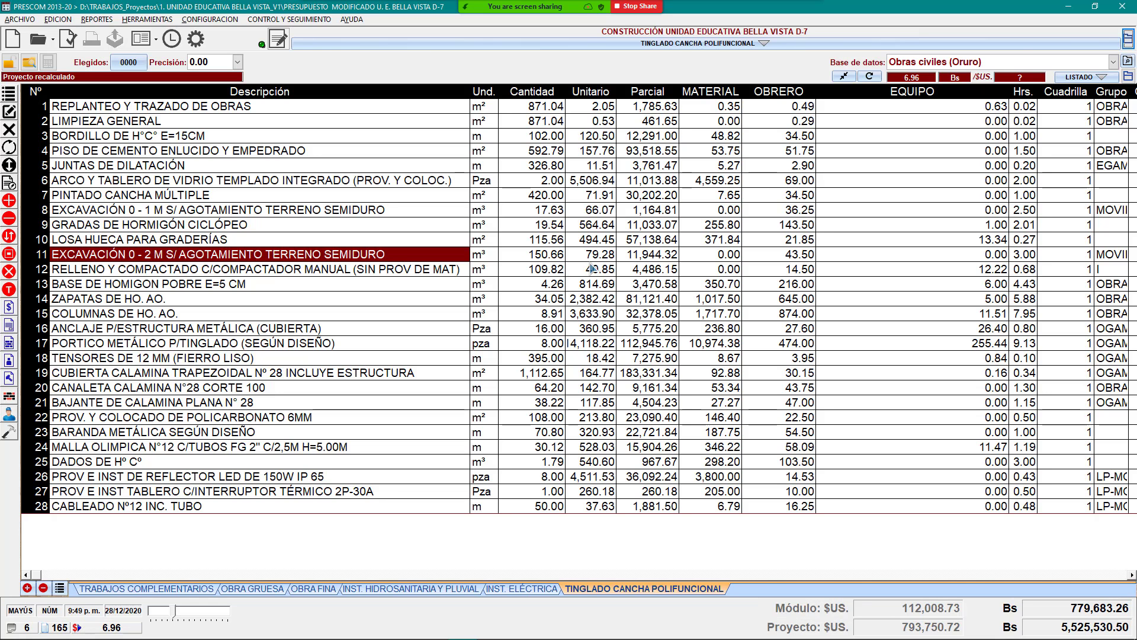
Step: Apply 'Uniformar detalle de ítem(s) en todo el proyecto' to row 11's excavation, confirming with Sí
right_click(422, 262)
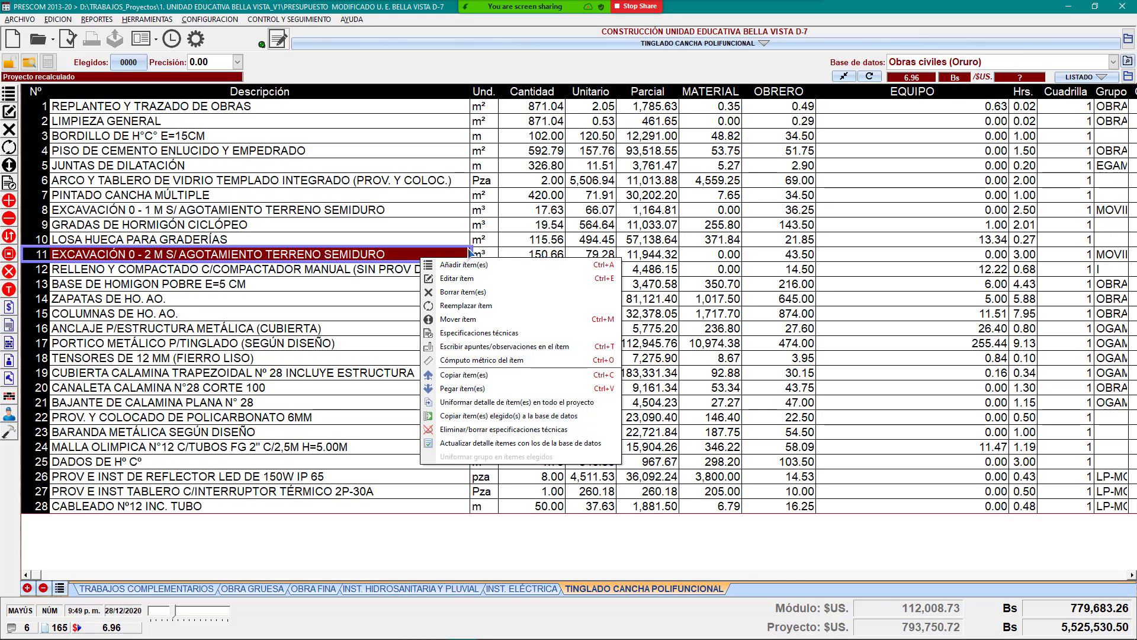
right_click(371, 260)
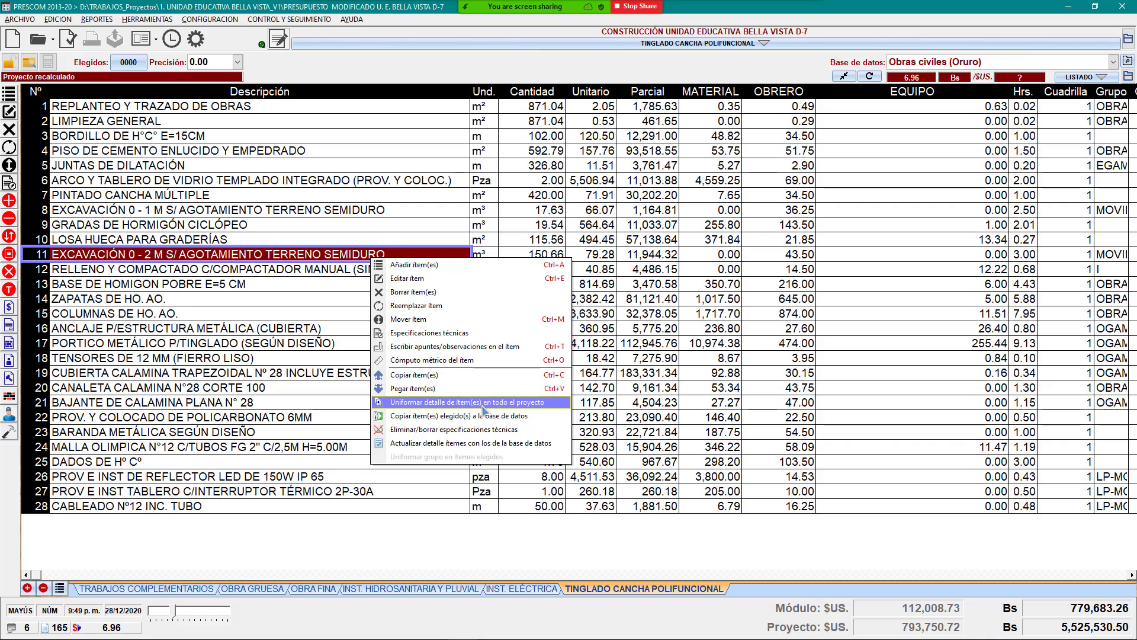
click(484, 403)
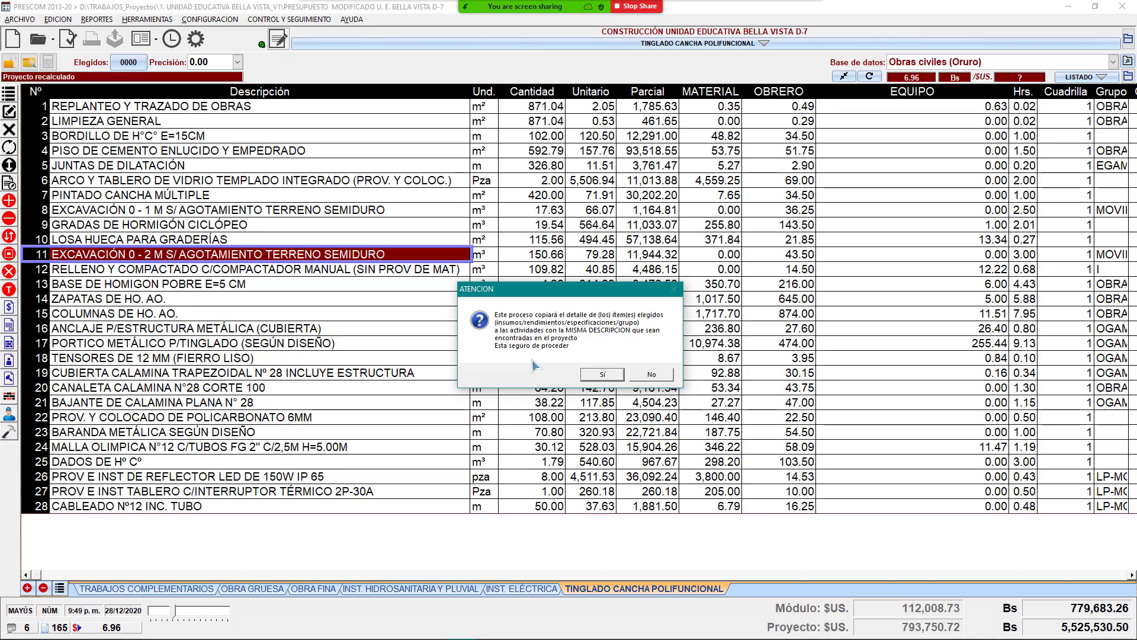
click(602, 374)
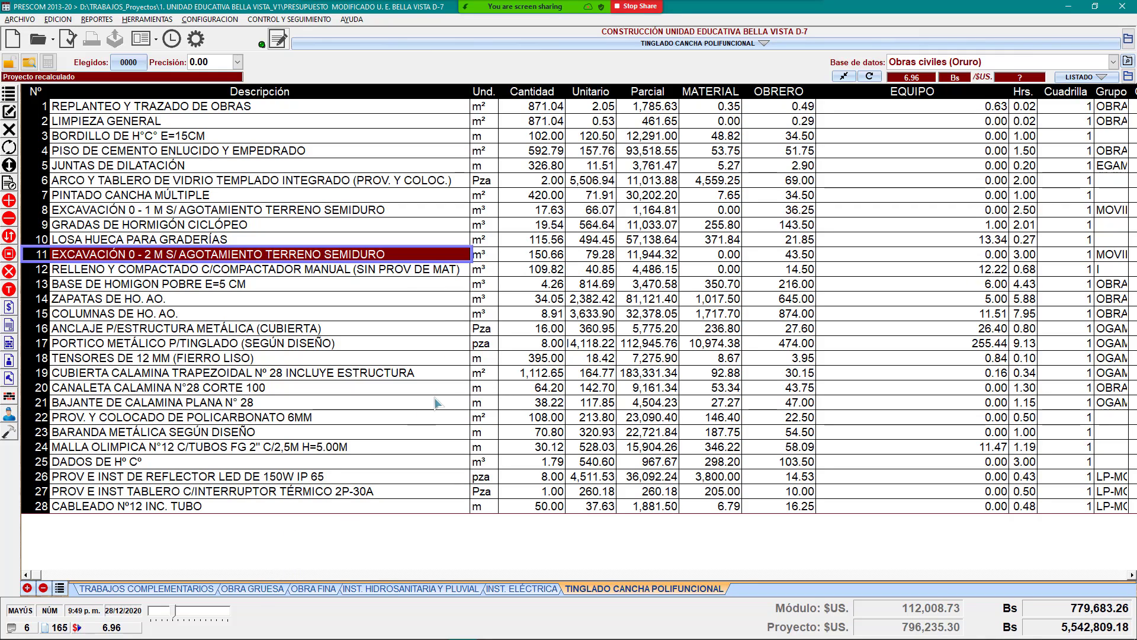
Step: Open OBRA GRUESA's row 1 excavation breakdown at 79.28, apply it and close it
click(249, 589)
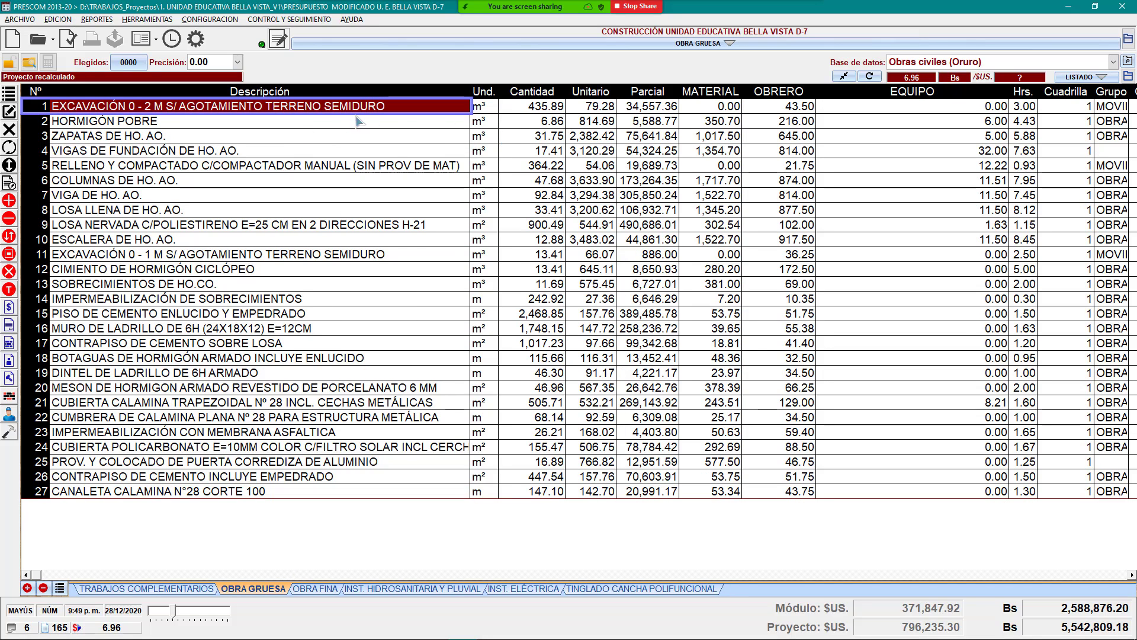
click(599, 108)
click(436, 109)
double_click(437, 109)
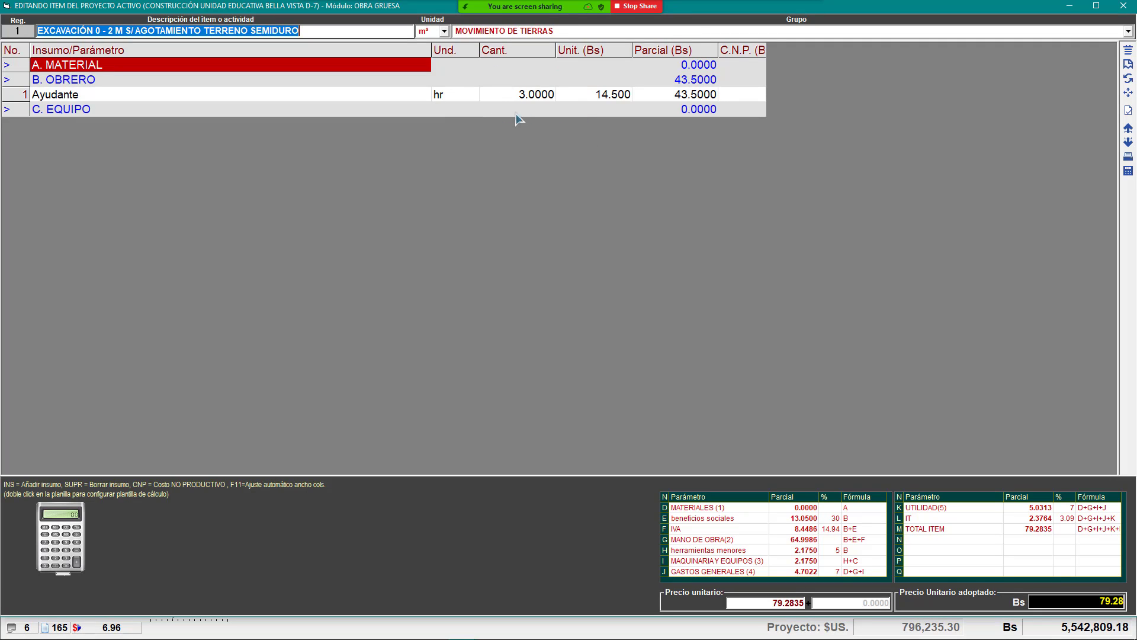
click(1128, 113)
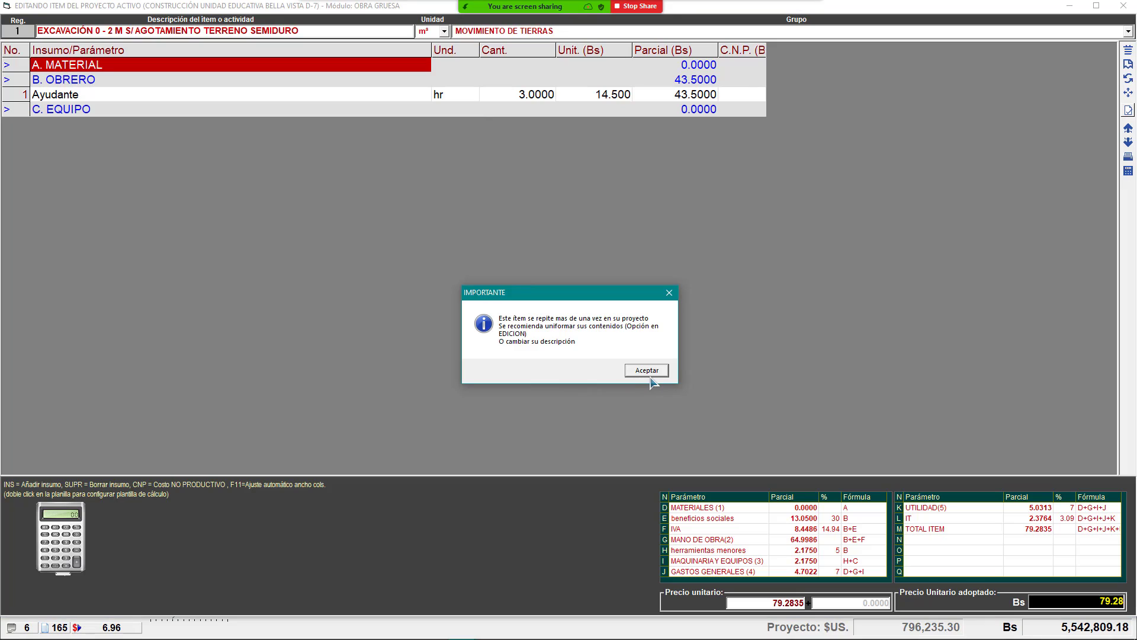
click(649, 375)
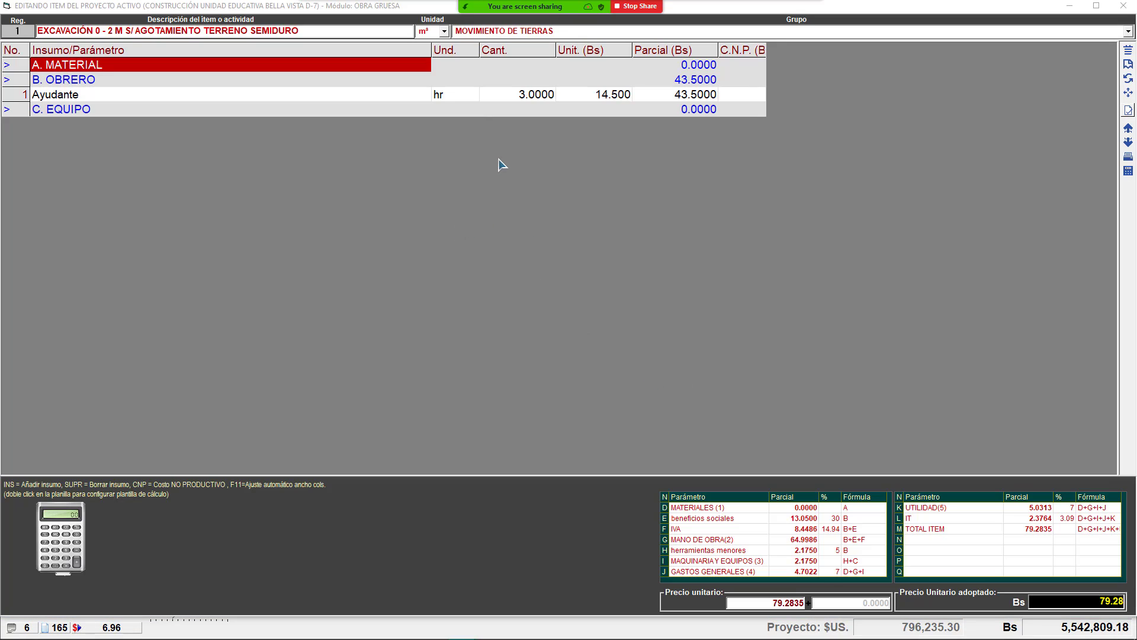
key(Escape)
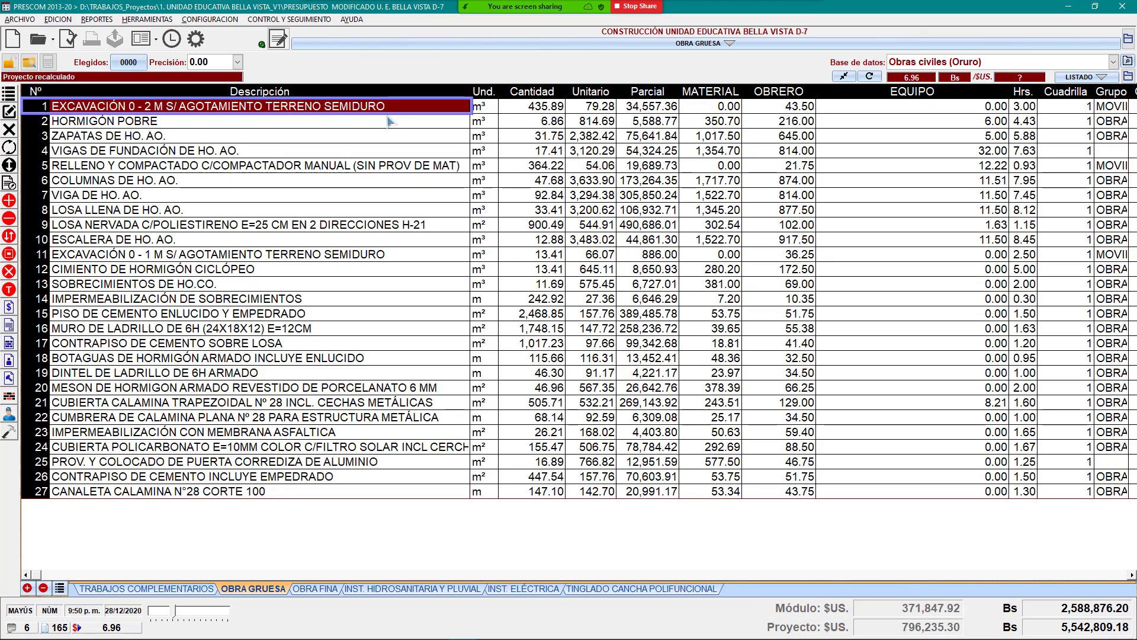
Step: Uniformize row 1's excavation breakdown across the whole project, confirming with Sí
right_click(401, 104)
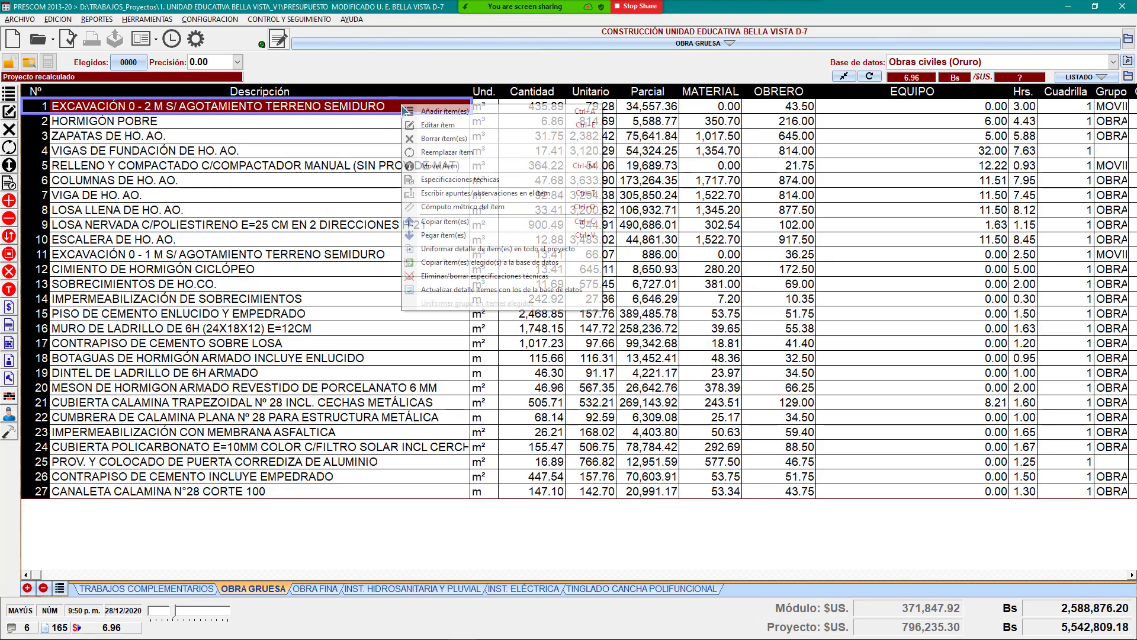
click(470, 251)
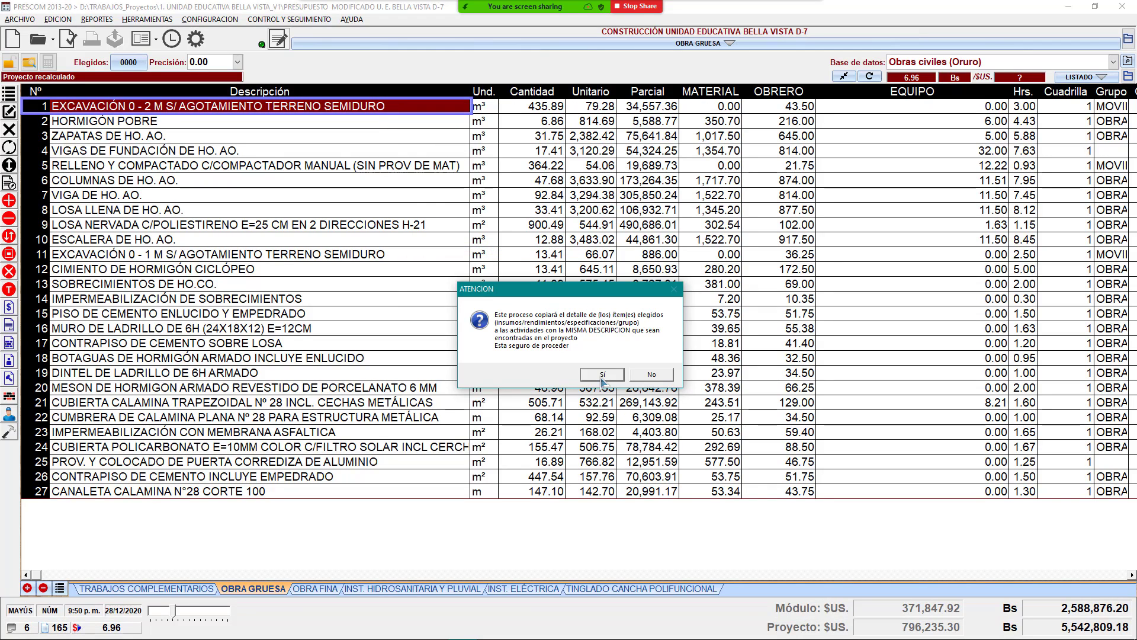
click(601, 382)
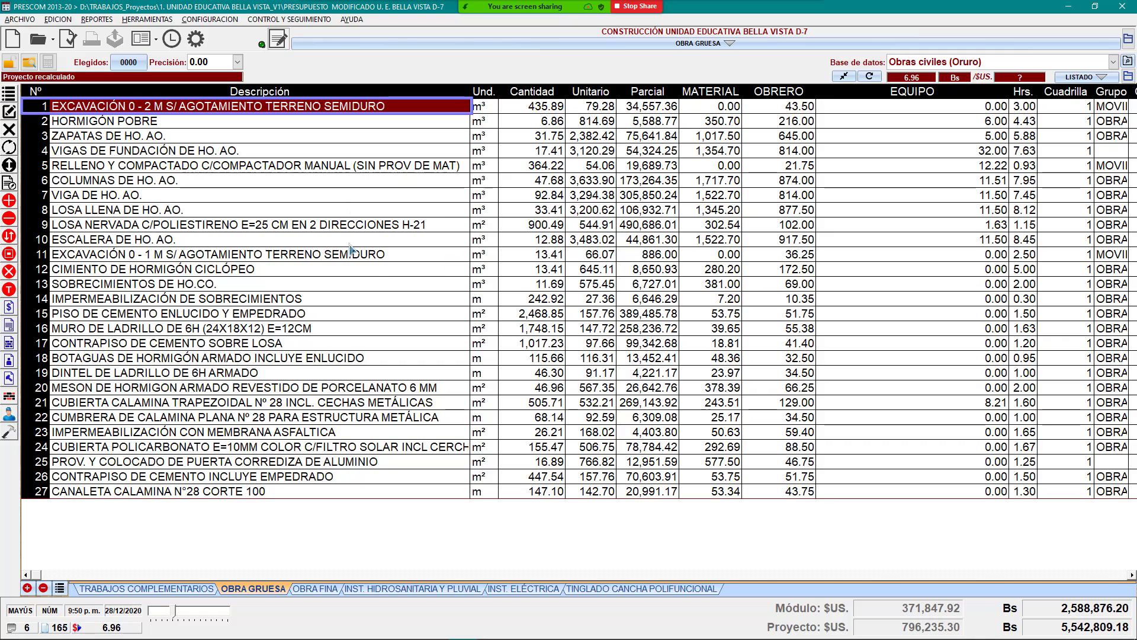
click(349, 121)
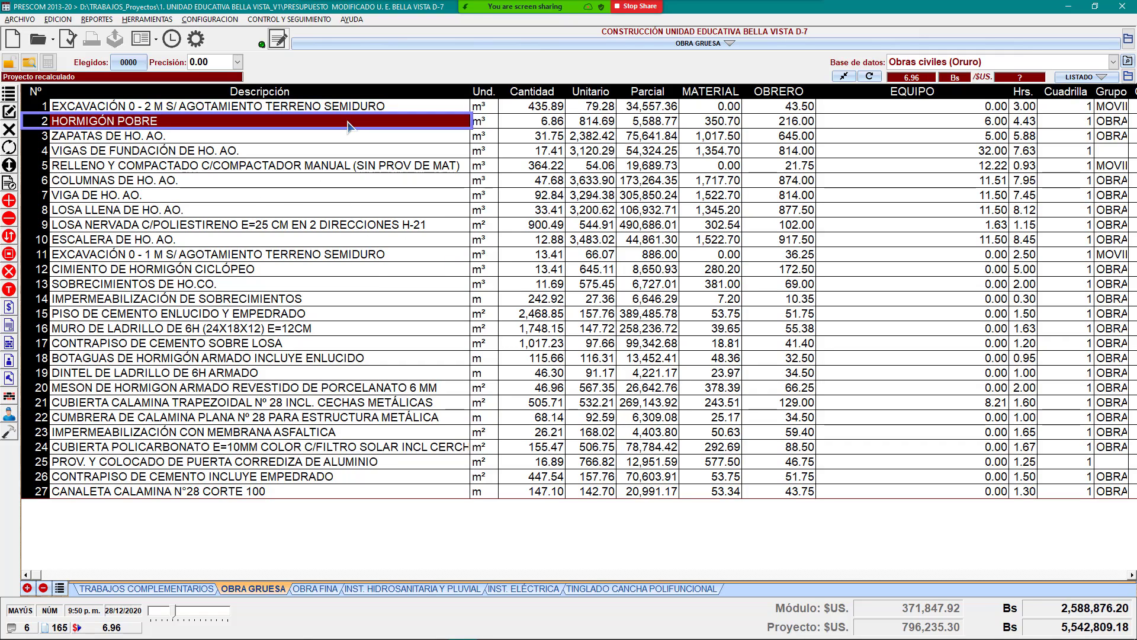
Step: Open the HORMIGÓN POBRE item's price breakdown and select the Cemento Portland IP-30 line
click(265, 136)
click(268, 122)
right_click(282, 126)
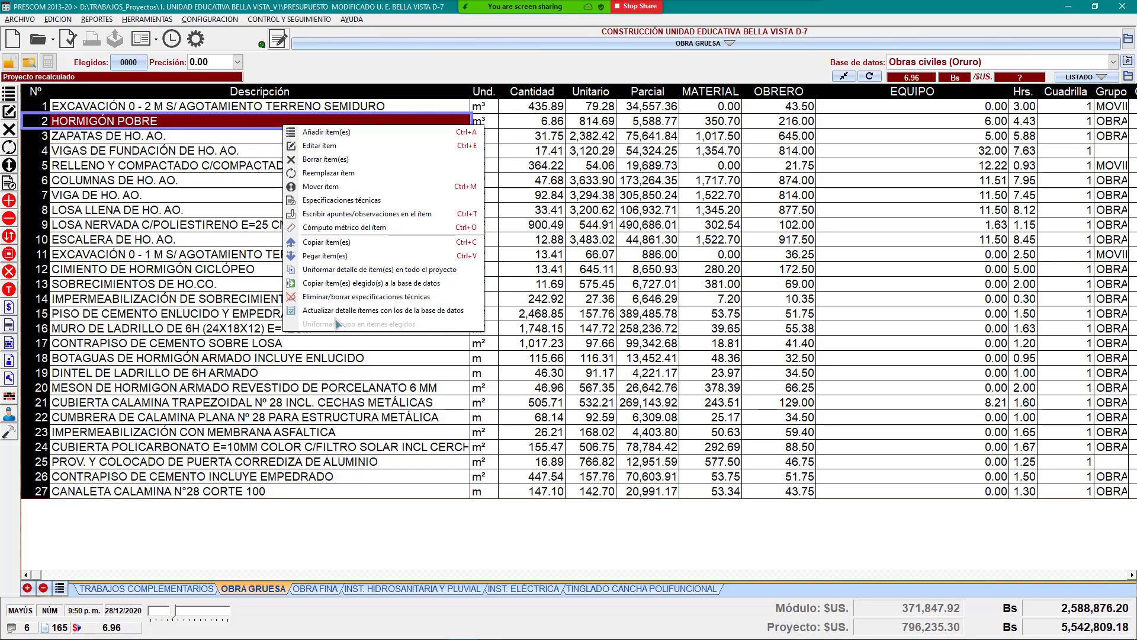
click(219, 210)
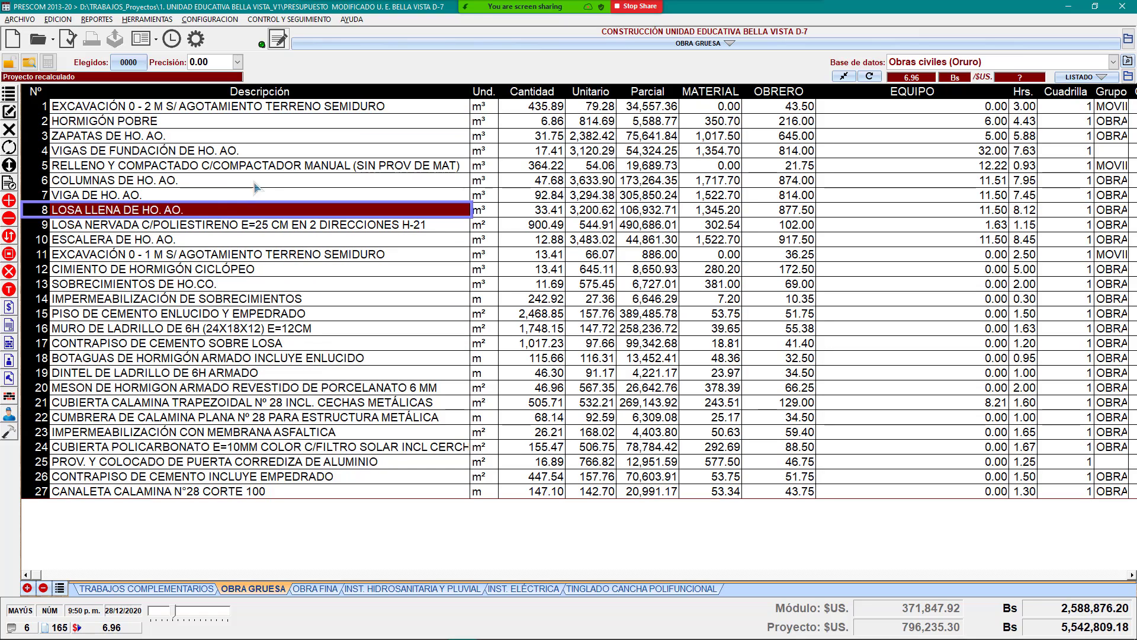
click(232, 125)
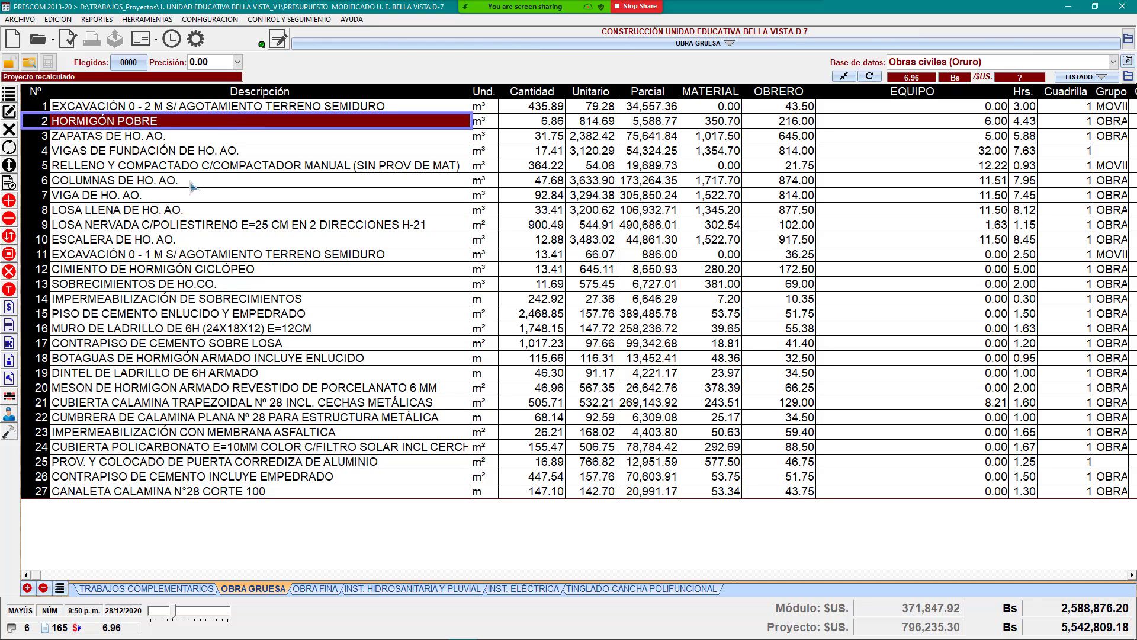
key(Return)
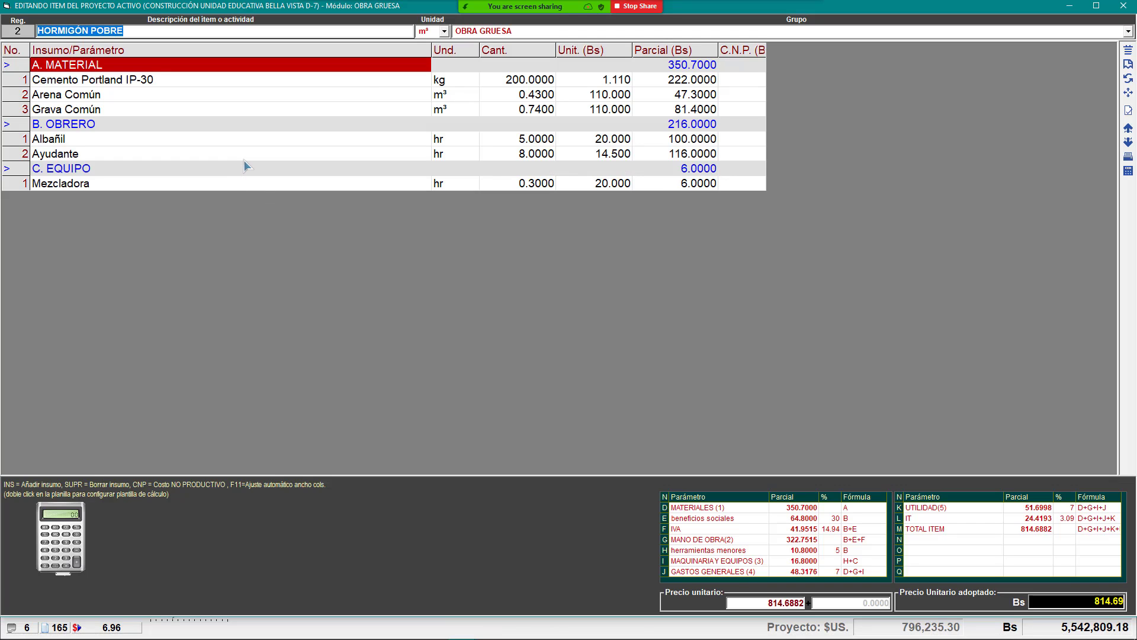
click(360, 83)
Step: Switch the Zoom screen share to the Paint drawing
mouse_move(524, 7)
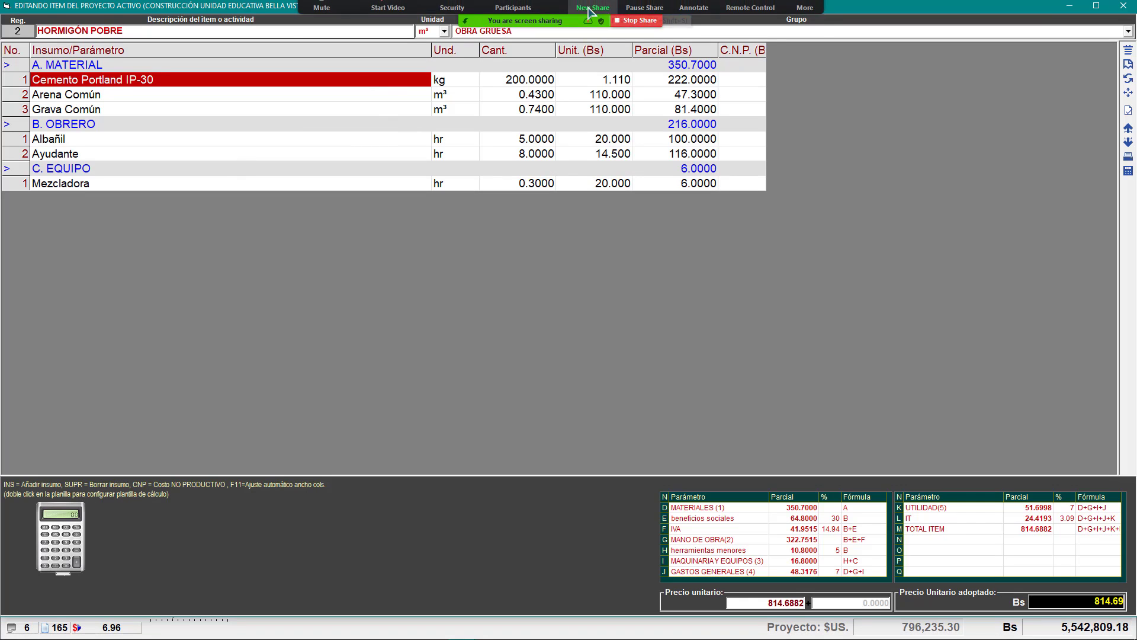
click(592, 15)
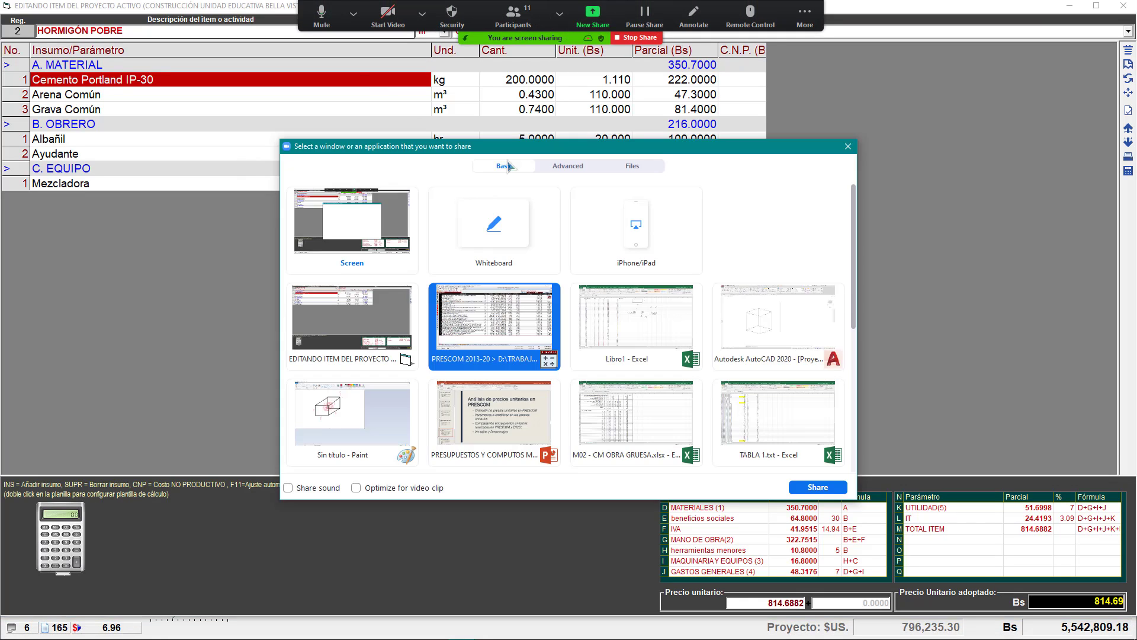
click(390, 415)
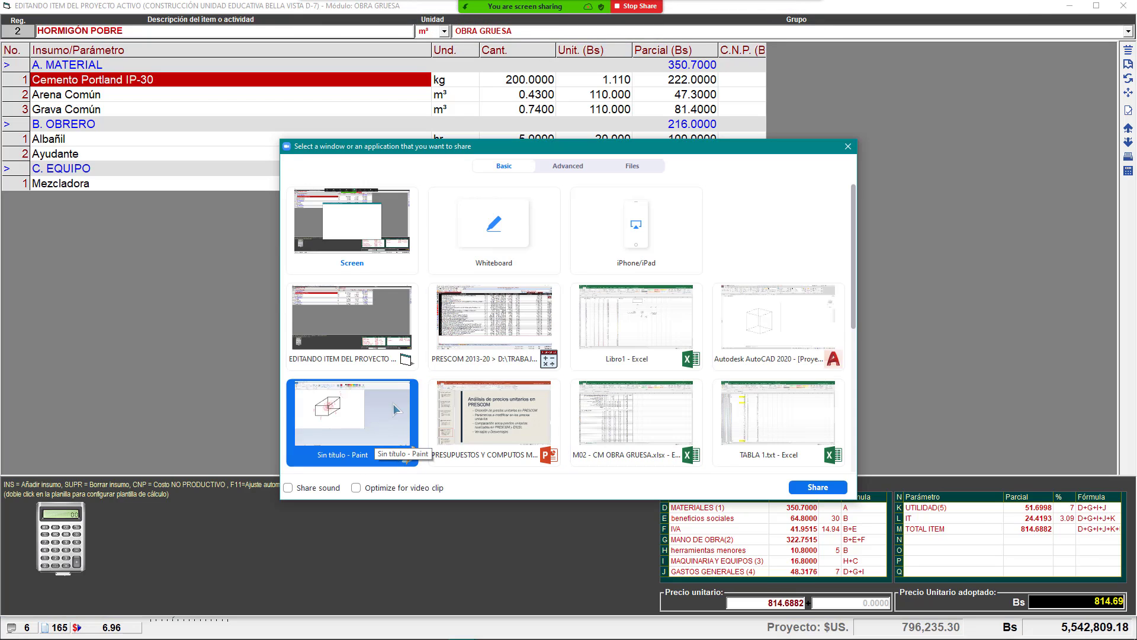
double_click(395, 409)
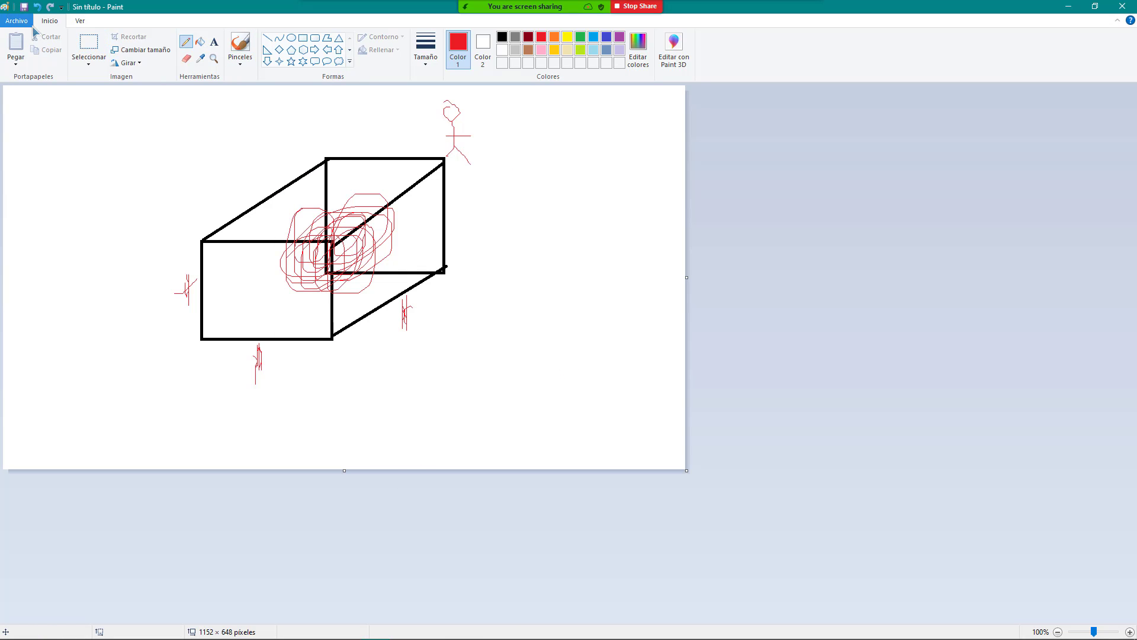
Step: Undo the red stick figure and the cube sketch until the canvas is empty
click(37, 7)
click(36, 7)
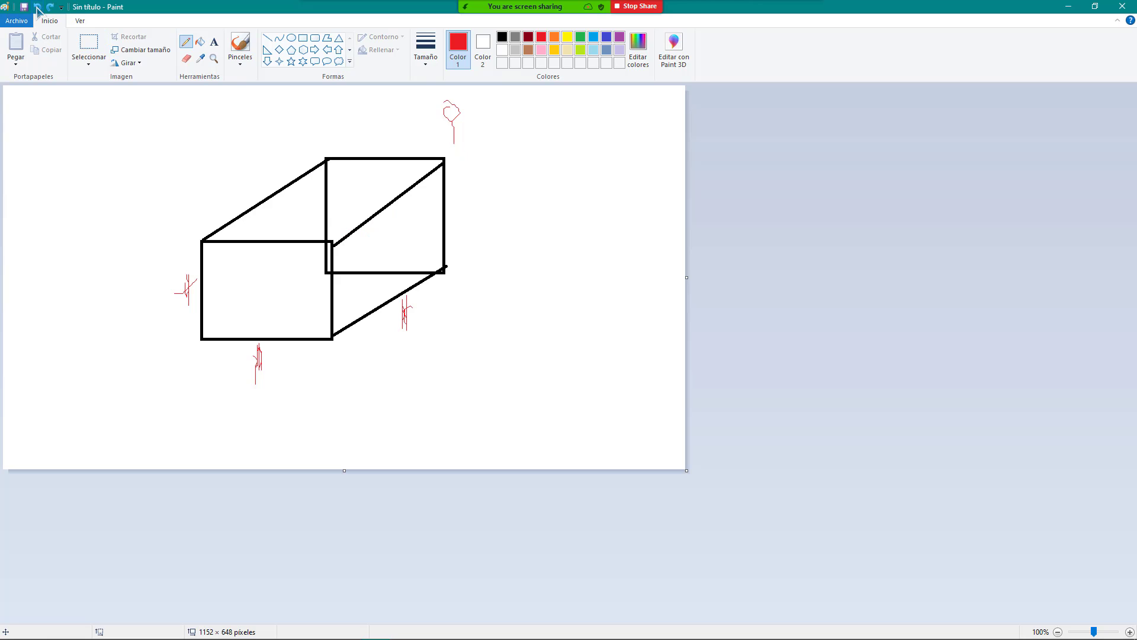
click(36, 7)
click(37, 7)
click(37, 7)
click(37, 7)
click(36, 7)
click(36, 7)
click(36, 7)
click(36, 7)
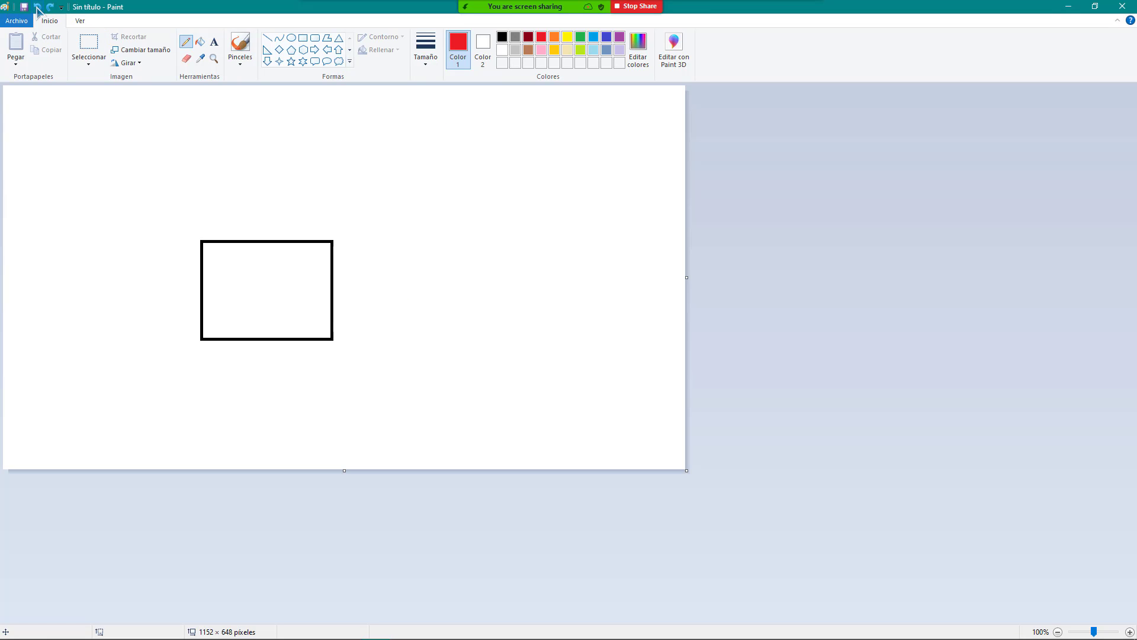
click(36, 7)
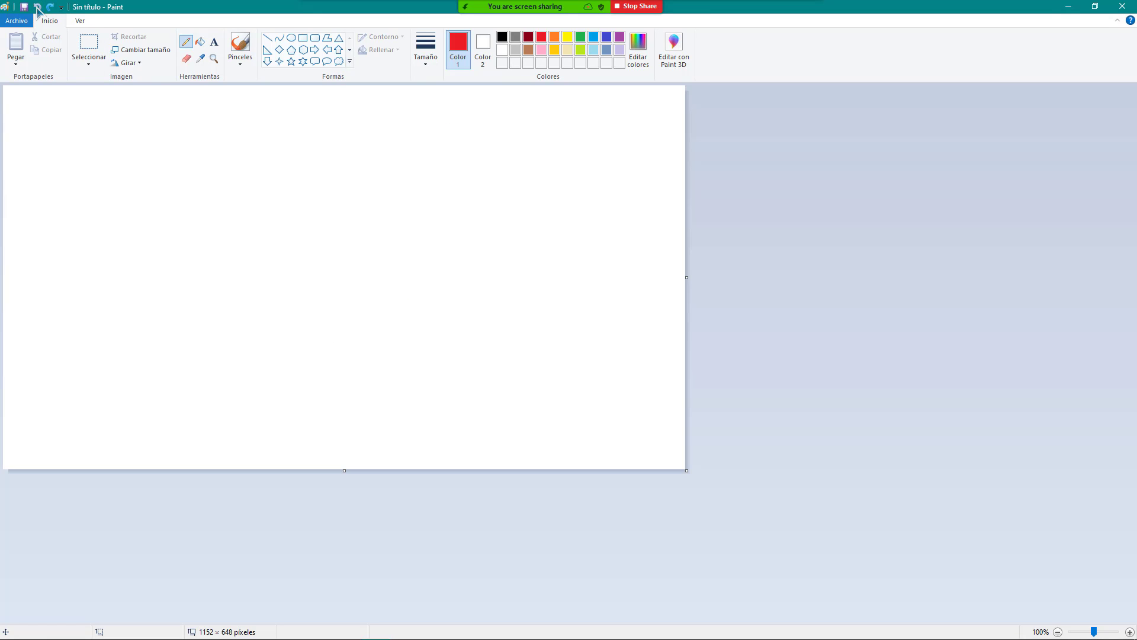
Step: Draw a wide orange rectangle with a smaller orange rectangle on its top edge
click(303, 37)
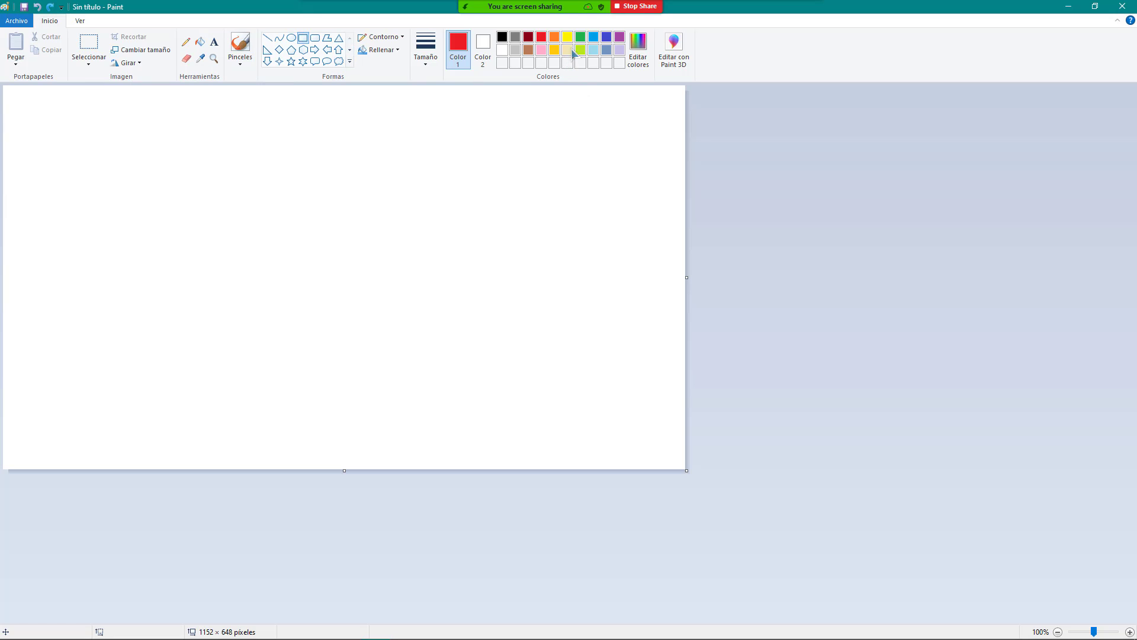
click(554, 38)
drag(204, 162, 567, 290)
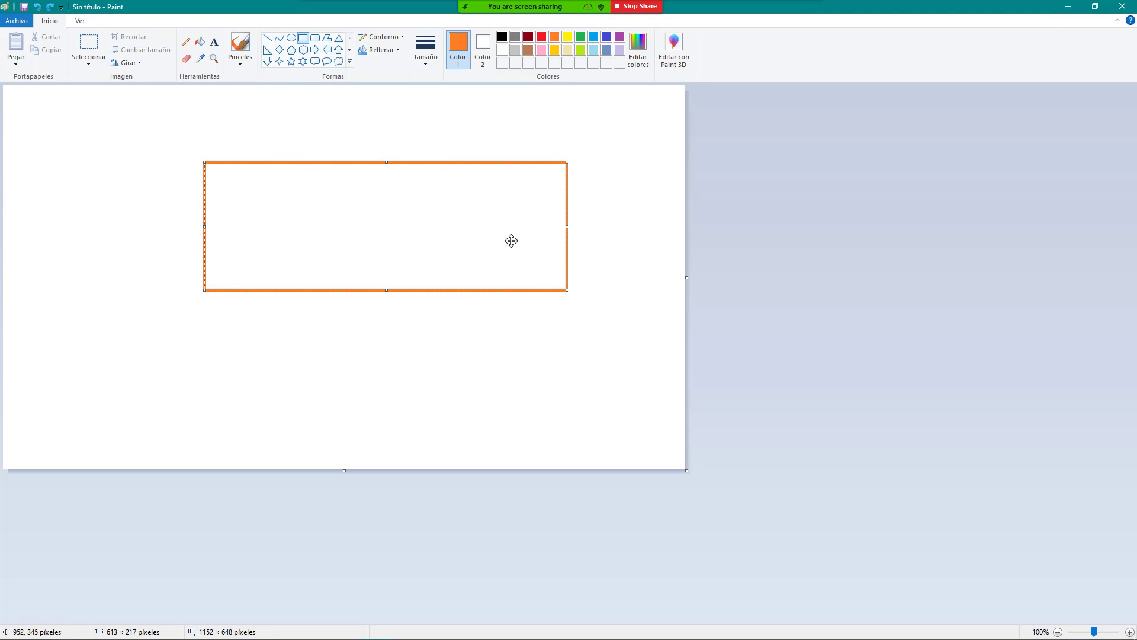
drag(358, 89, 343, 157)
key(Escape)
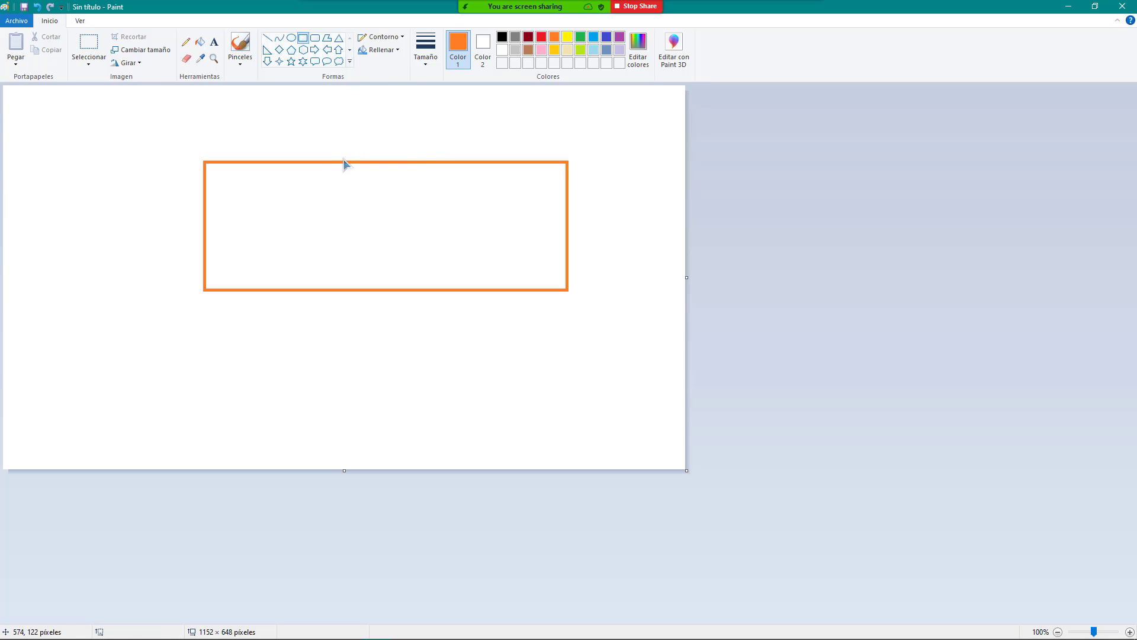
drag(326, 87, 449, 162)
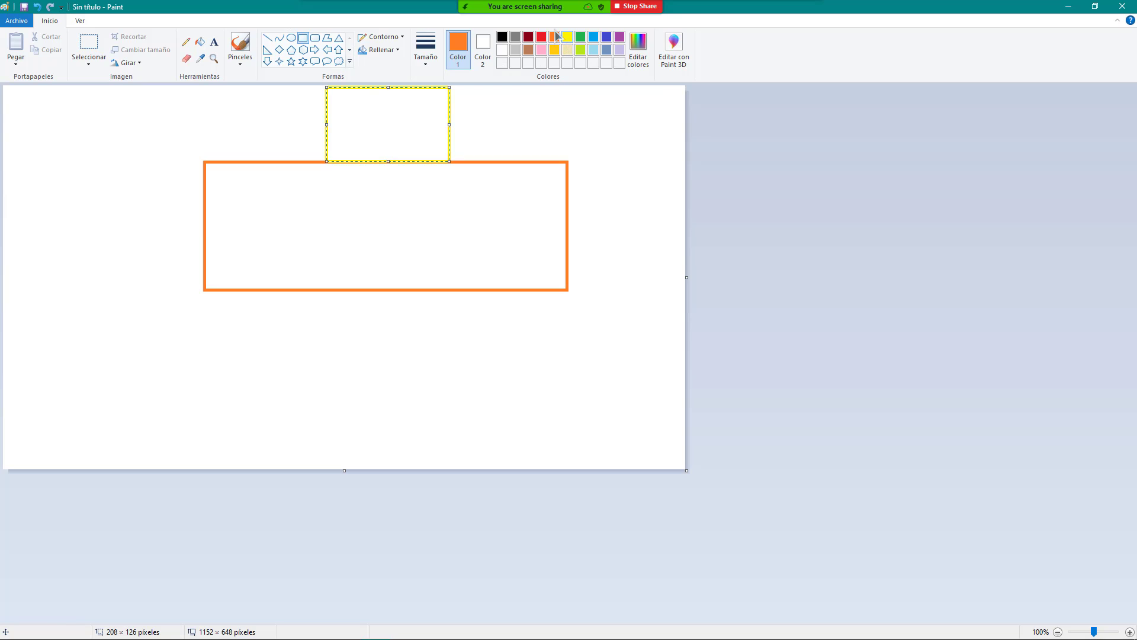
click(302, 39)
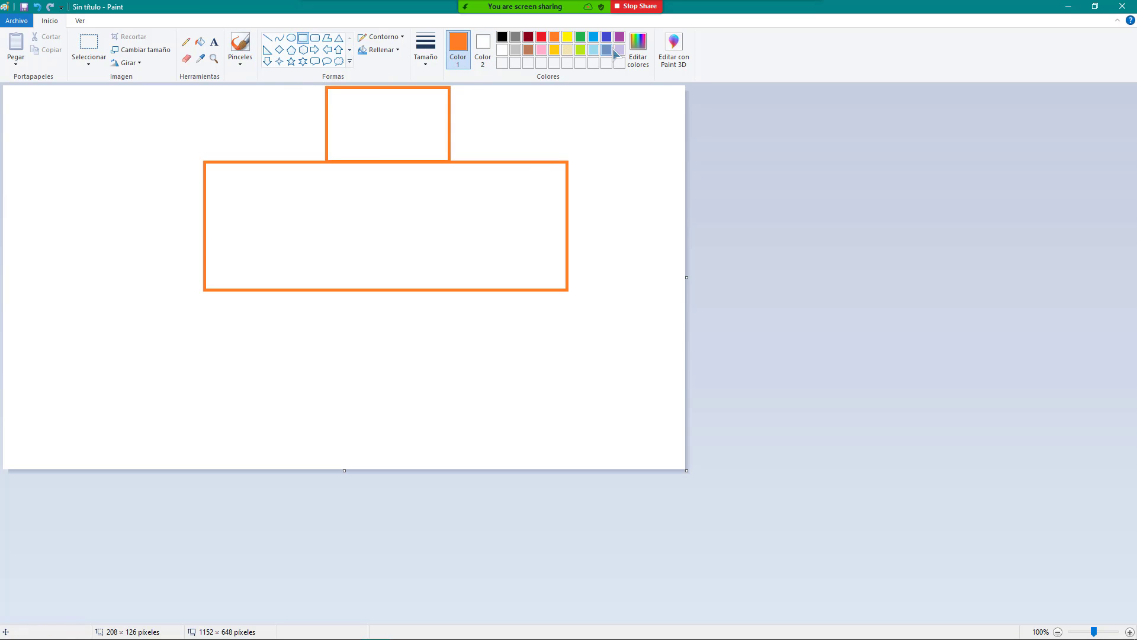
click(567, 37)
Step: Draw a long yellow base rectangle and trace a thickest-size wavy yellow pencil line along its top
drag(28, 311, 676, 387)
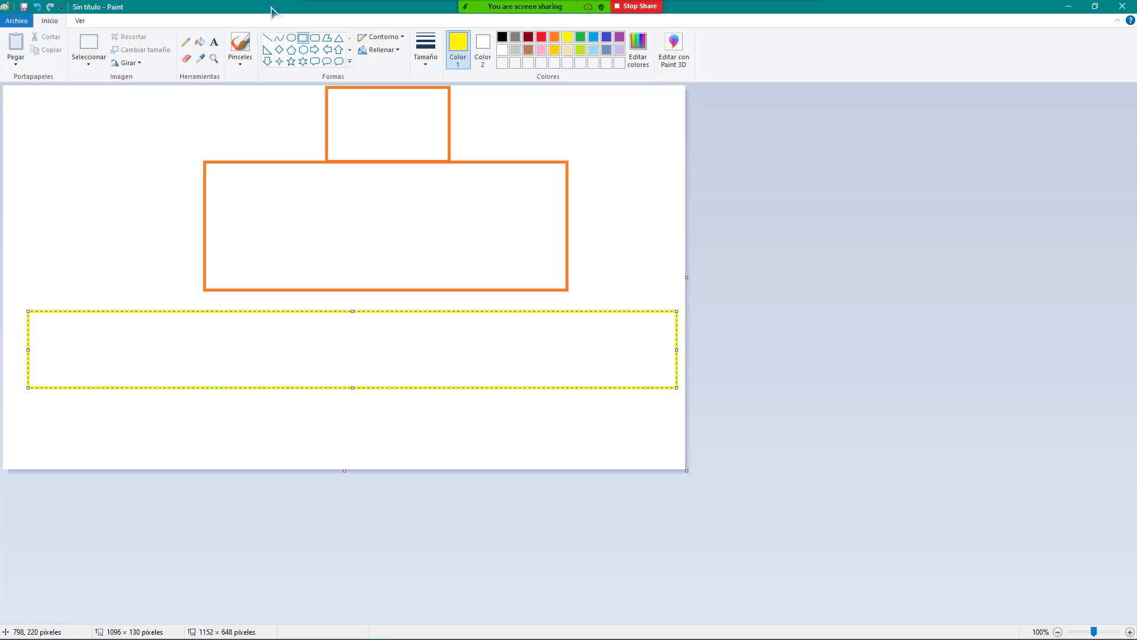
click(279, 38)
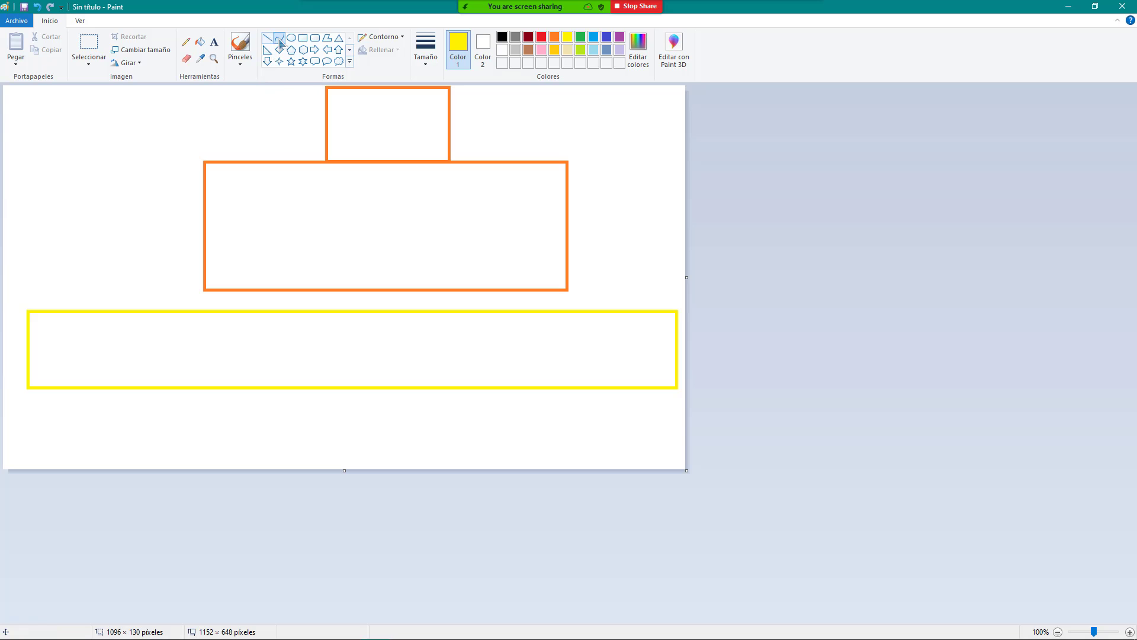
click(188, 45)
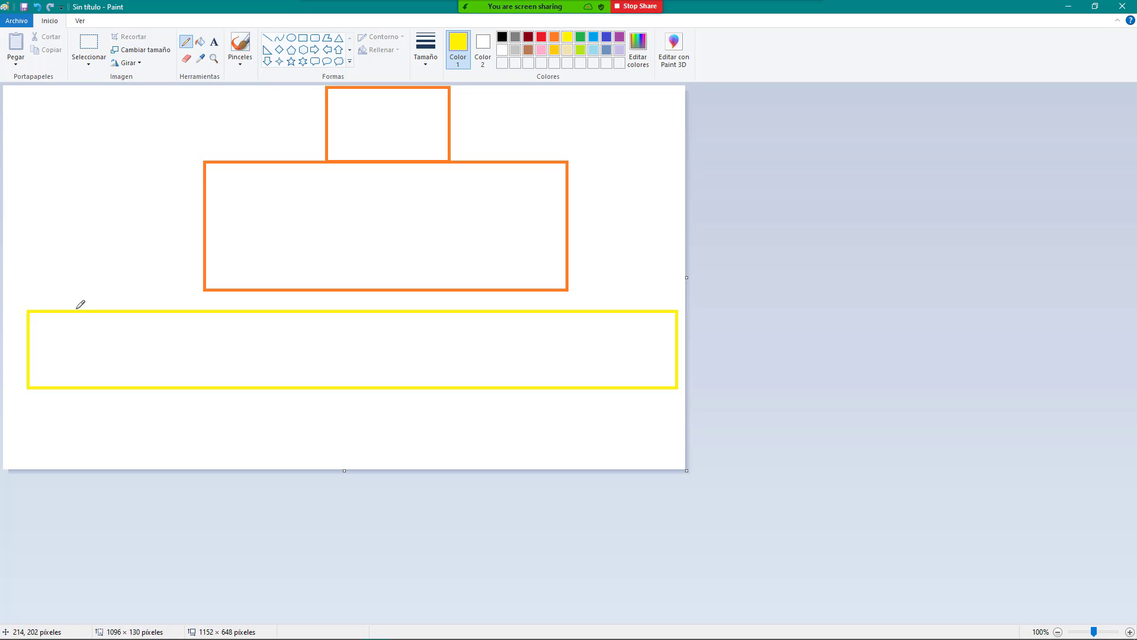
mouse_move(38, 312)
mouse_down()
mouse_move(78, 303)
mouse_move(258, 312)
mouse_up()
click(437, 61)
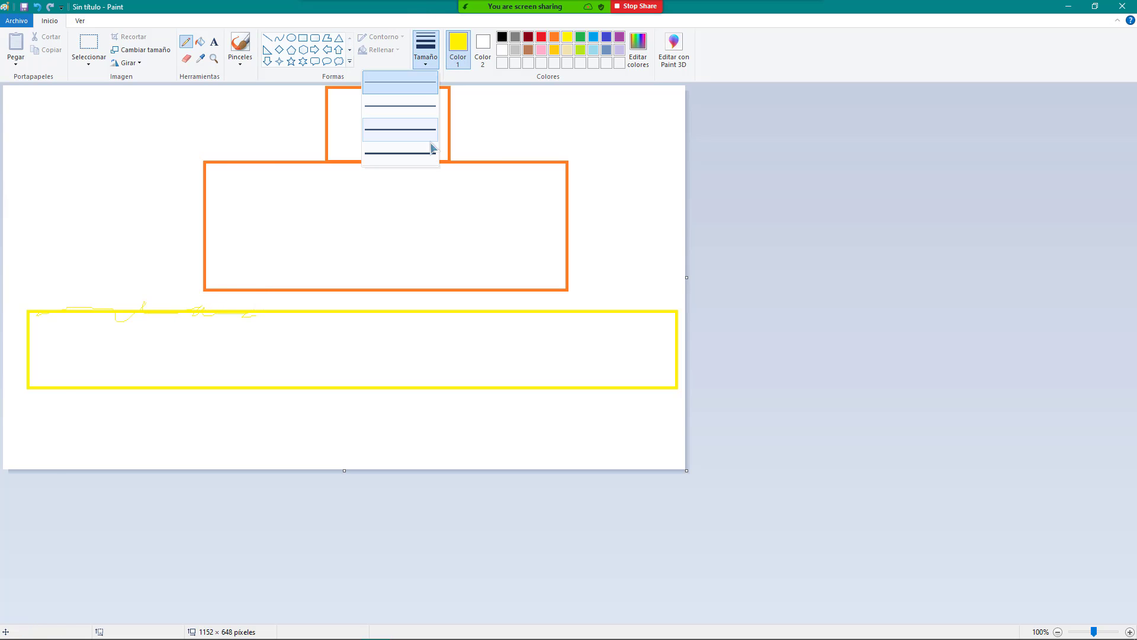
click(424, 158)
mouse_move(39, 313)
mouse_down()
mouse_move(177, 303)
mouse_move(492, 320)
mouse_move(665, 303)
mouse_move(680, 317)
mouse_move(666, 314)
mouse_up()
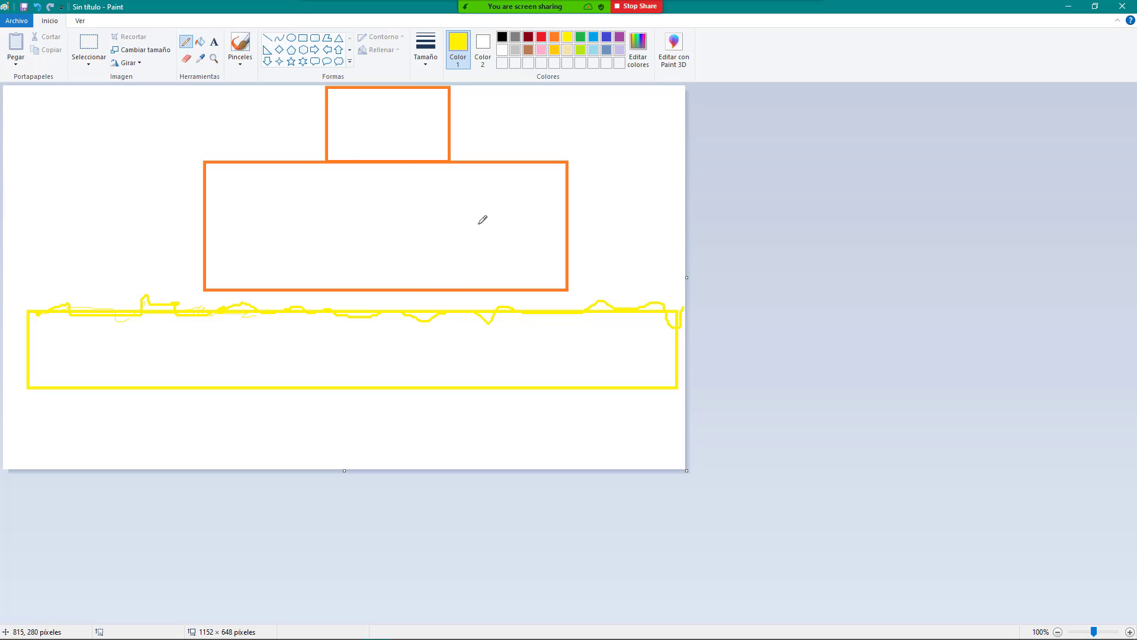
click(582, 39)
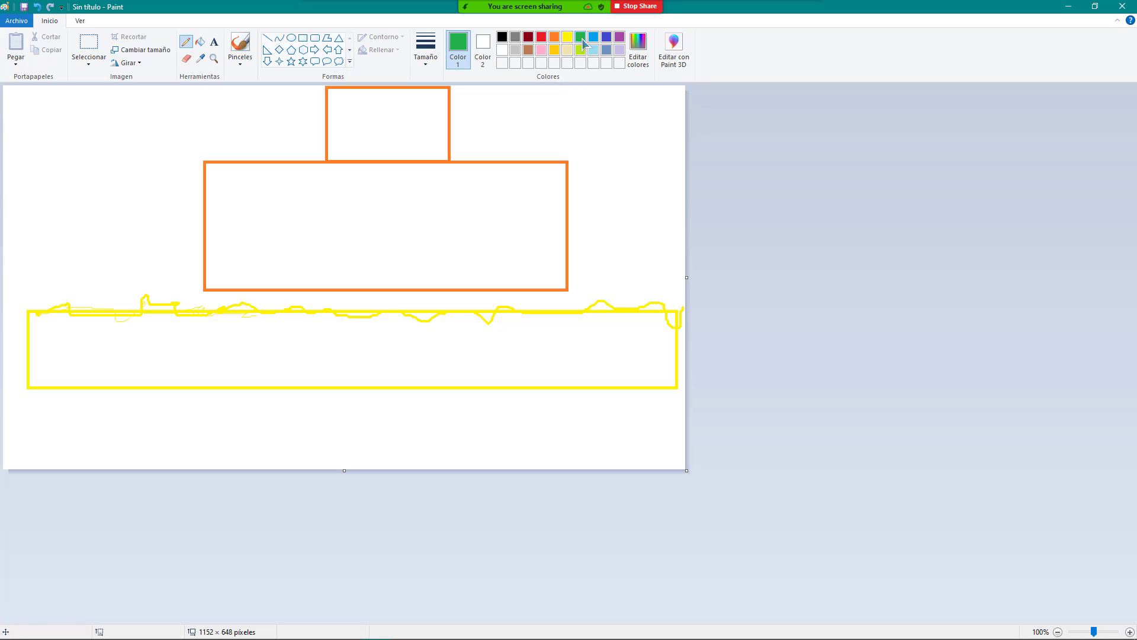
Step: Draw a thin green strip under the orange box with small blue rectangles sitting along it
click(303, 37)
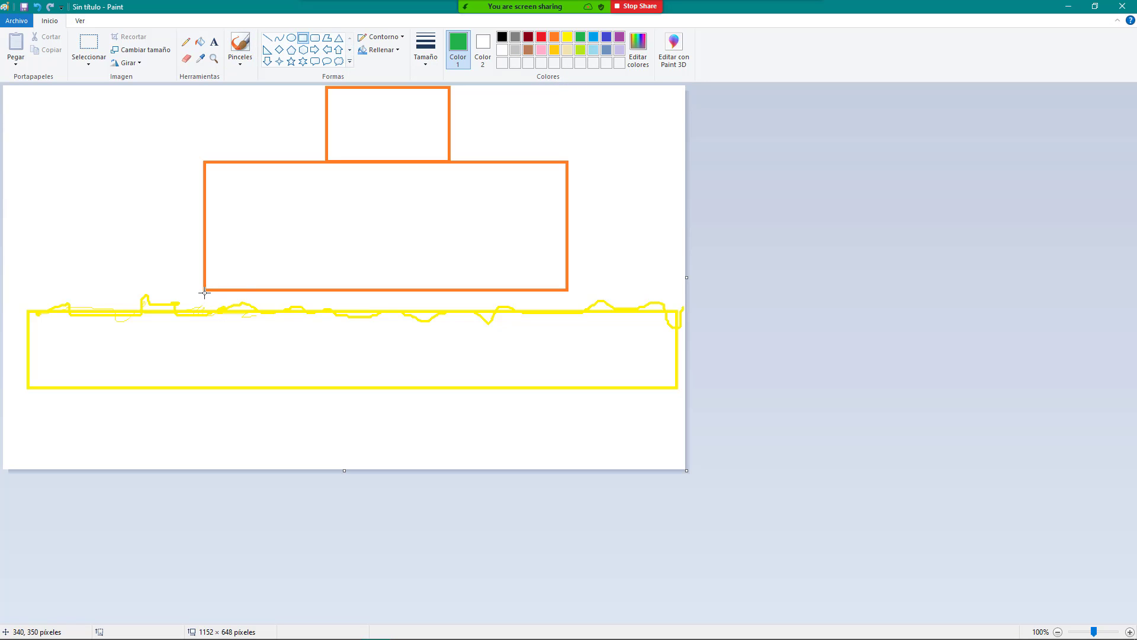
mouse_move(205, 292)
mouse_down()
mouse_move(219, 317)
mouse_move(568, 309)
mouse_up()
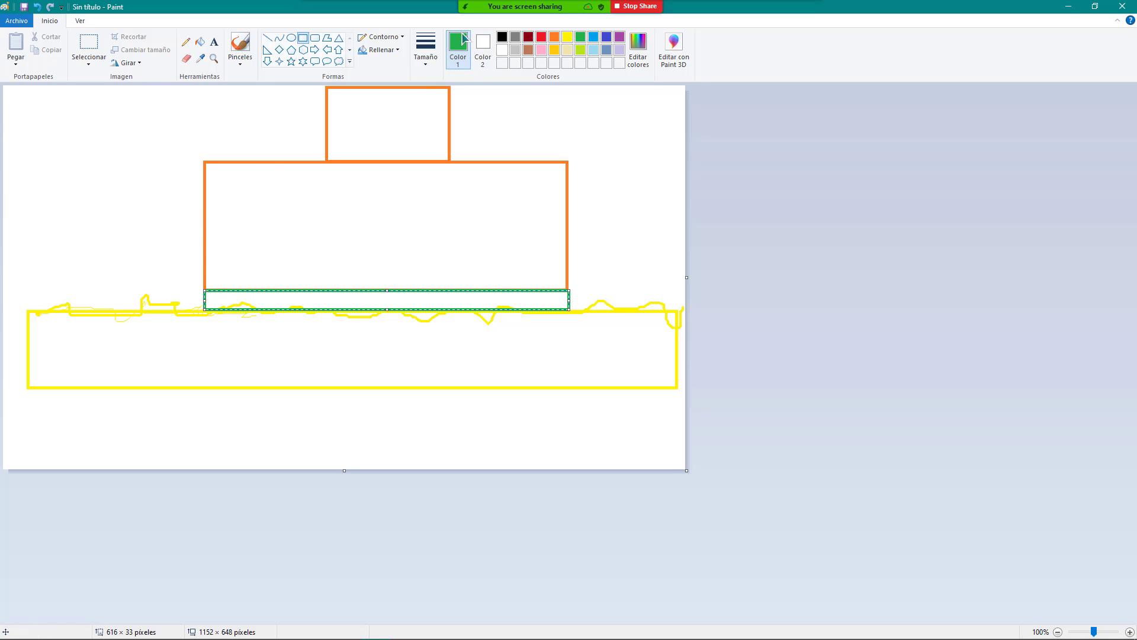
click(299, 43)
click(592, 39)
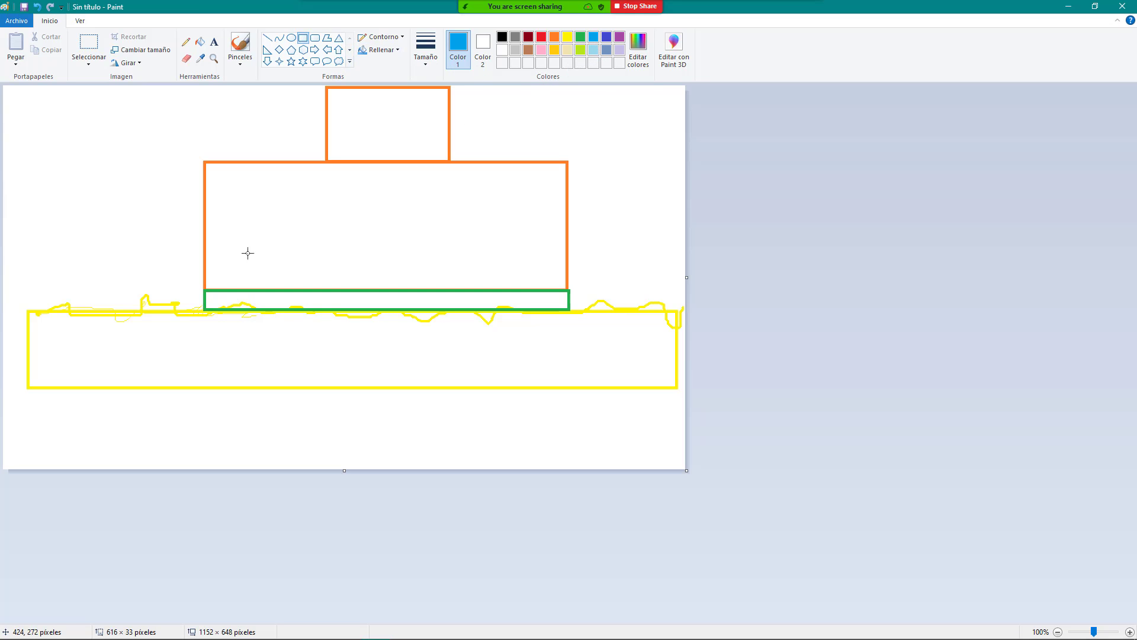
drag(231, 273, 257, 288)
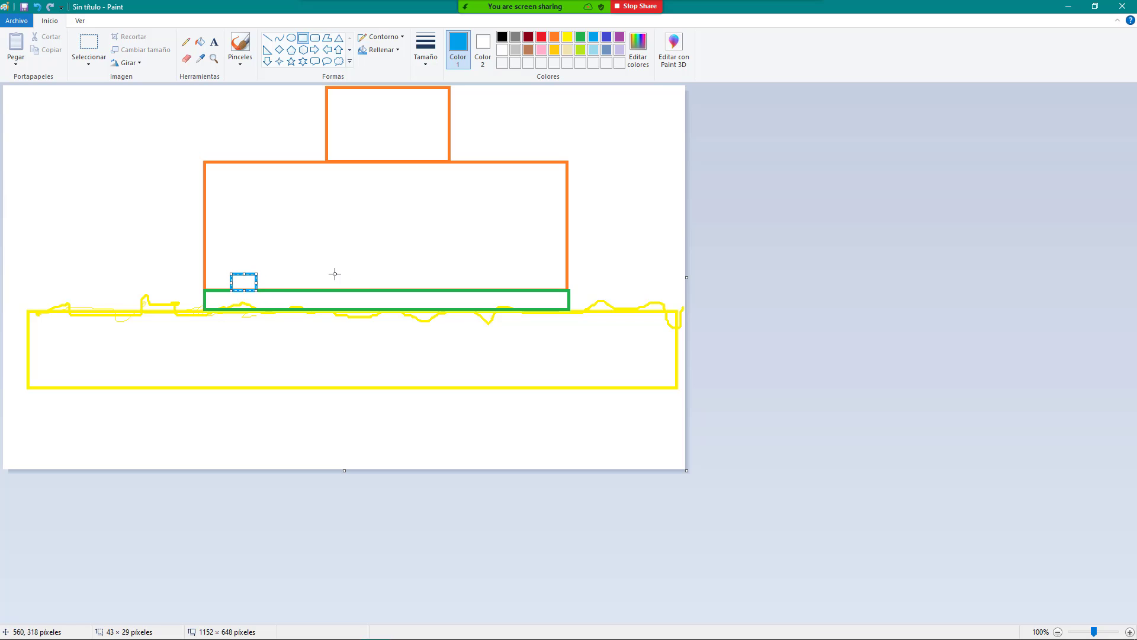
drag(334, 274, 360, 290)
drag(444, 271, 554, 287)
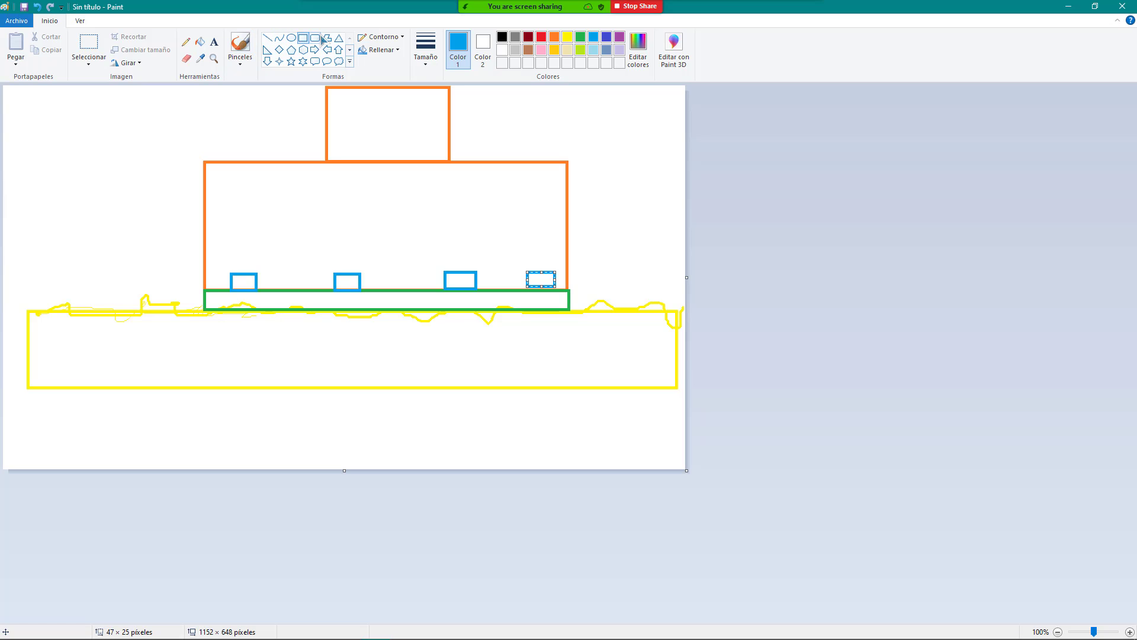
click(267, 37)
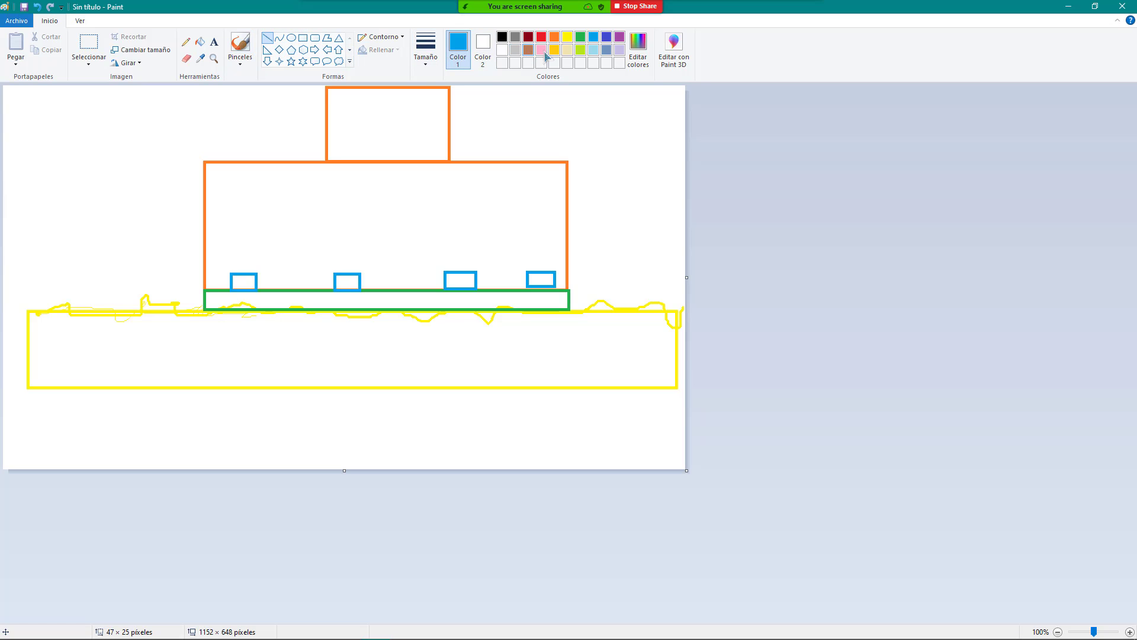
Step: Draw a thickest-size purple bar above the blue boxes with upright left and right ends
click(435, 61)
click(392, 152)
click(619, 37)
drag(216, 266, 564, 268)
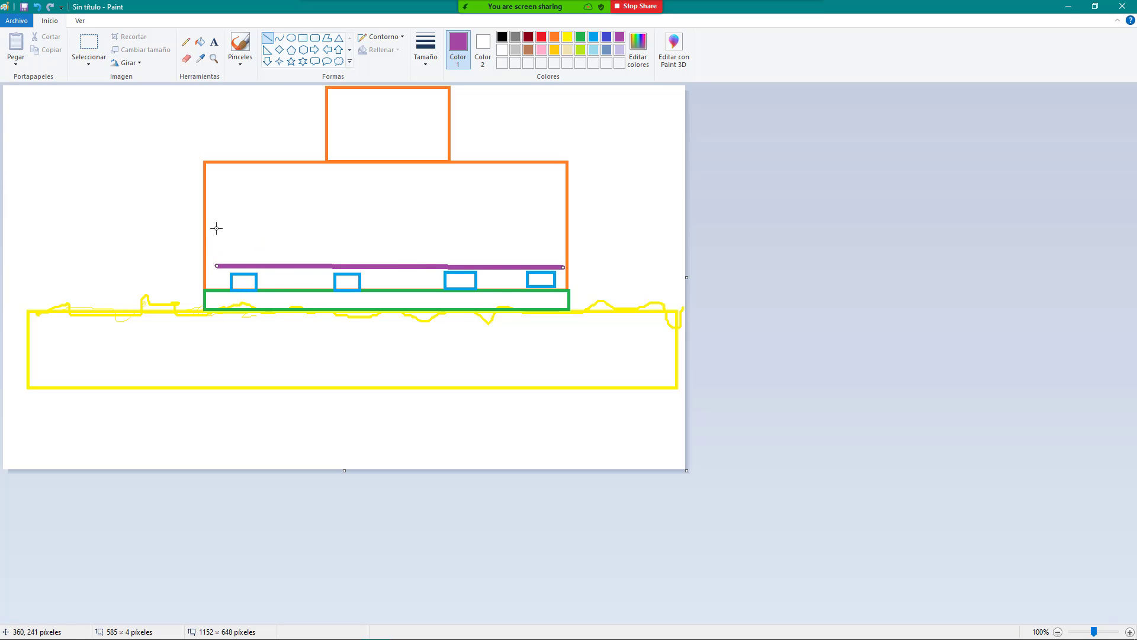
drag(216, 227, 216, 267)
drag(556, 228, 557, 265)
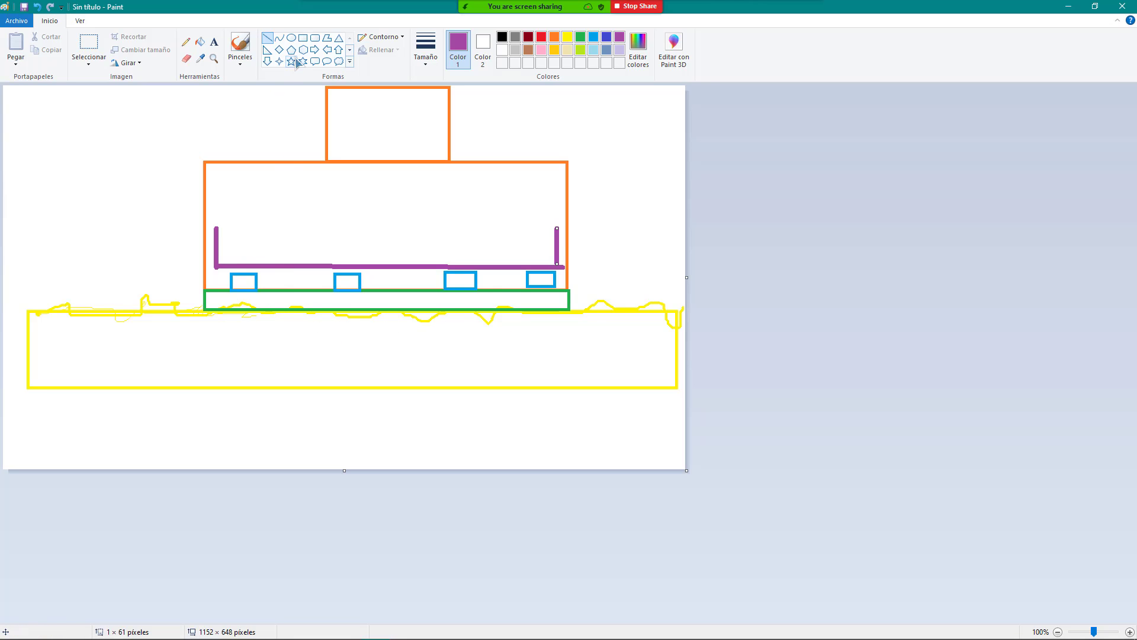
Step: Add purple oval rings on the bar, a short tie down to the green strip, and a left stub
click(291, 37)
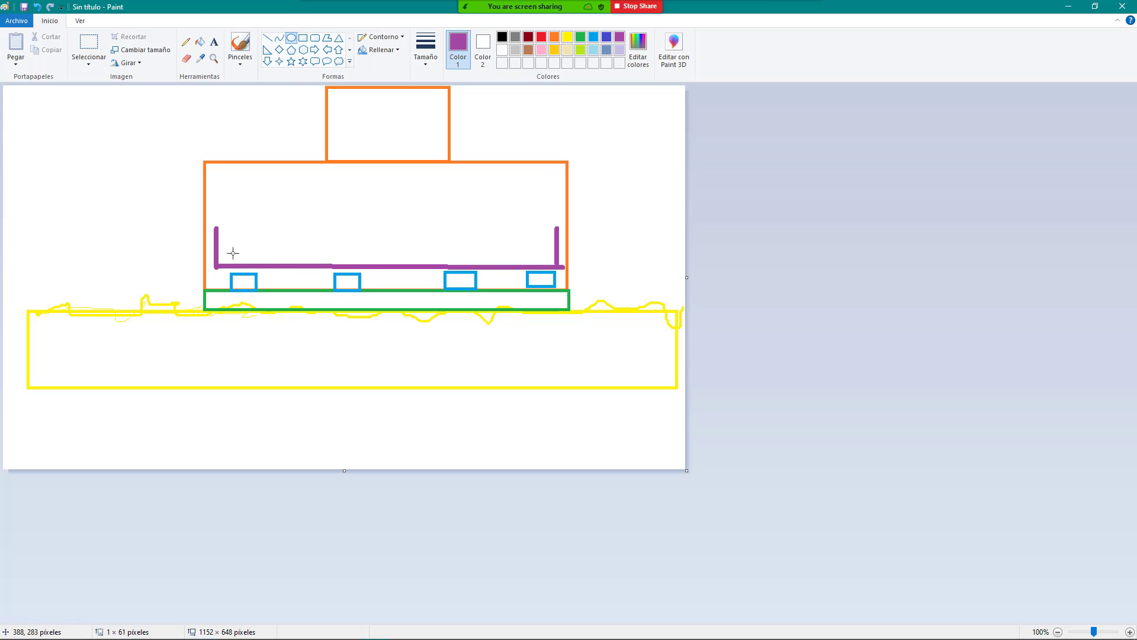
mouse_move(232, 253)
mouse_down()
mouse_move(256, 267)
mouse_move(414, 254)
mouse_move(426, 267)
mouse_up()
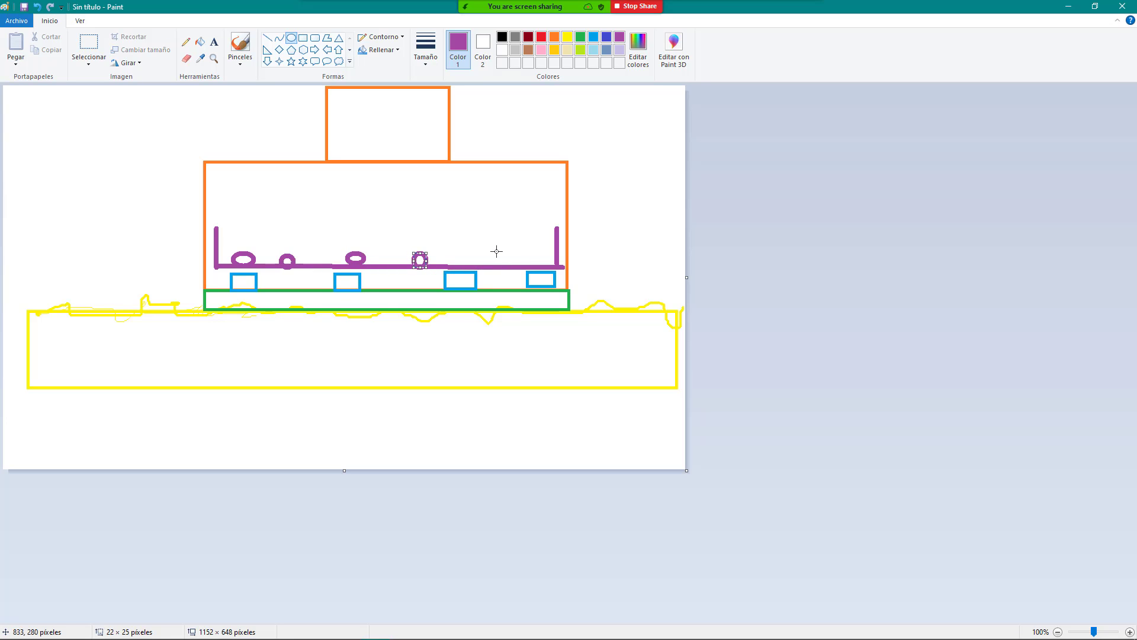
drag(497, 251, 514, 265)
click(267, 37)
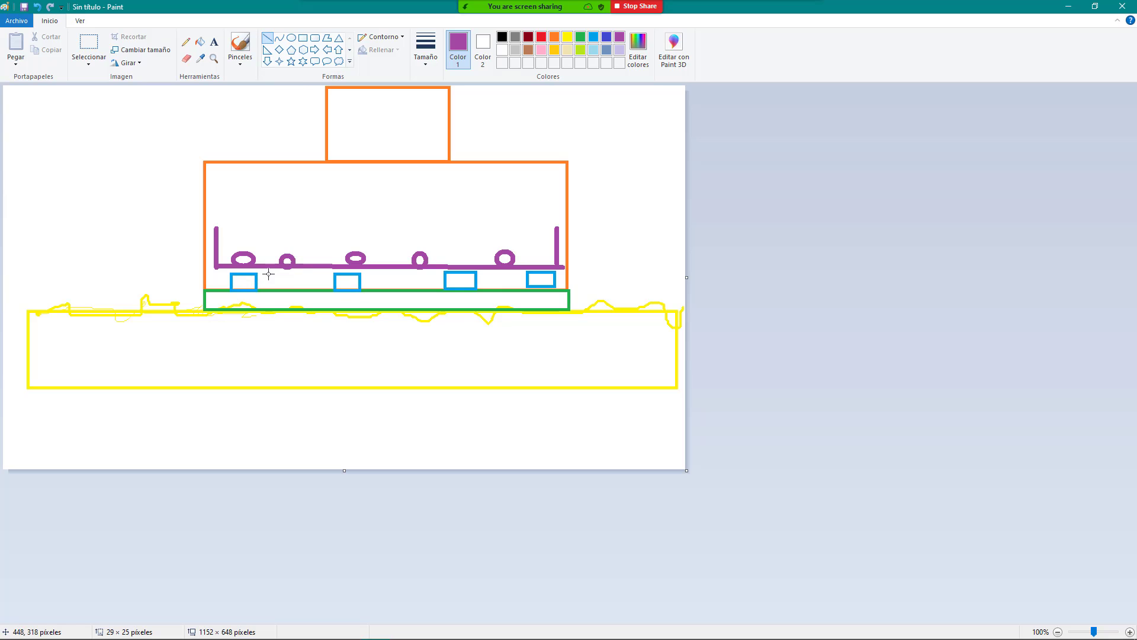
drag(268, 267, 269, 291)
drag(200, 243, 219, 246)
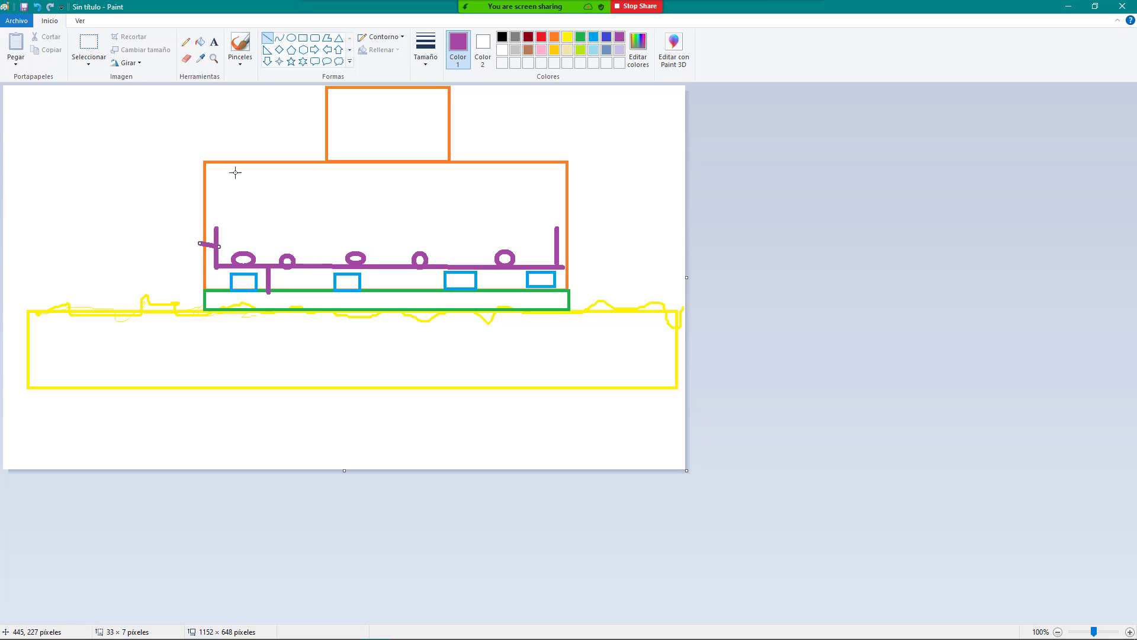
Step: Draw tall gold pillars on both sides of the orange box, each with a small side block
click(303, 37)
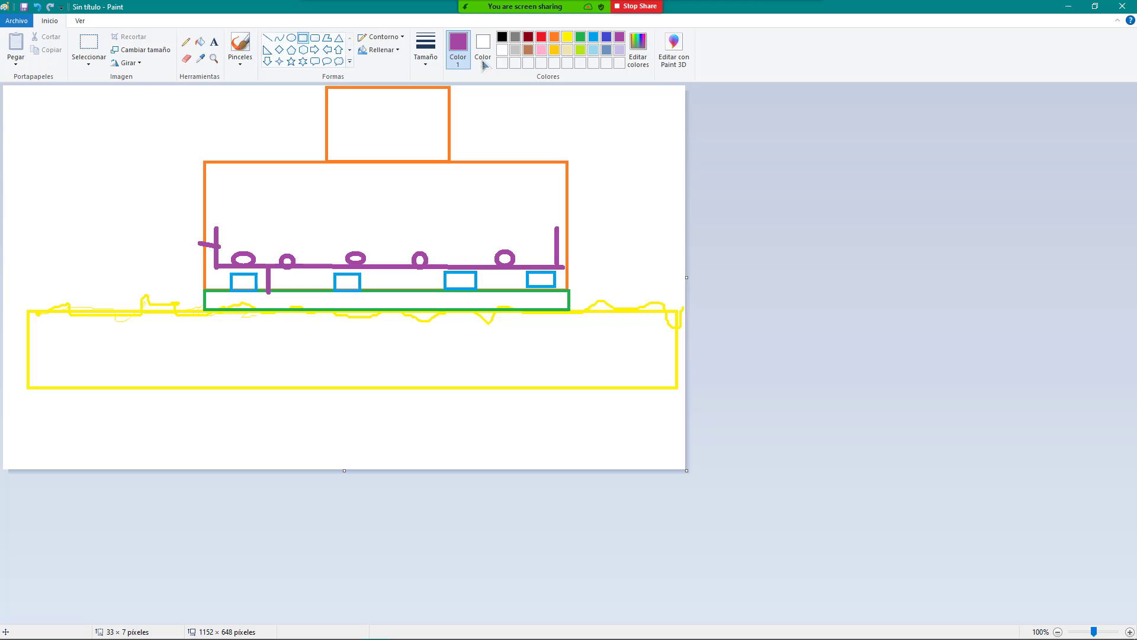
click(558, 52)
drag(173, 151, 202, 308)
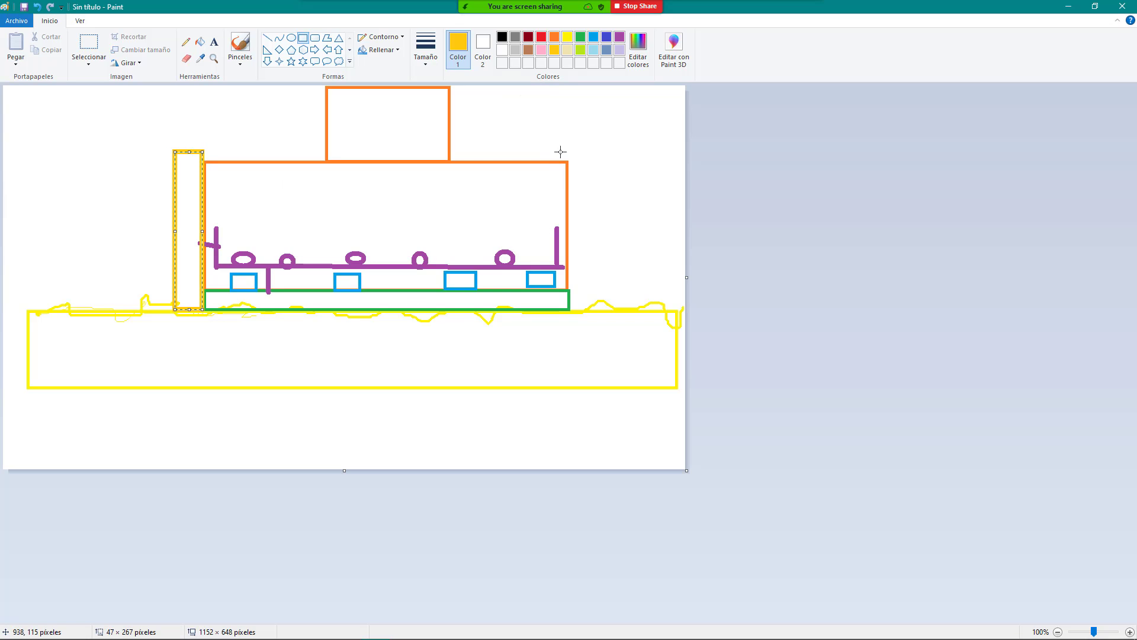
drag(570, 144, 592, 315)
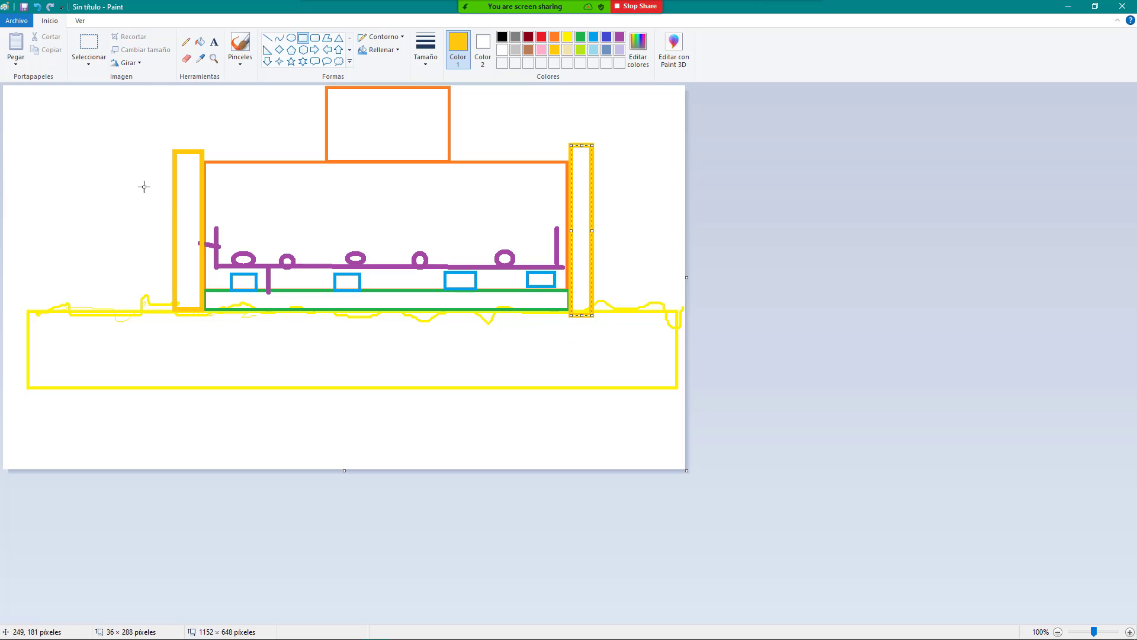
drag(149, 182, 173, 279)
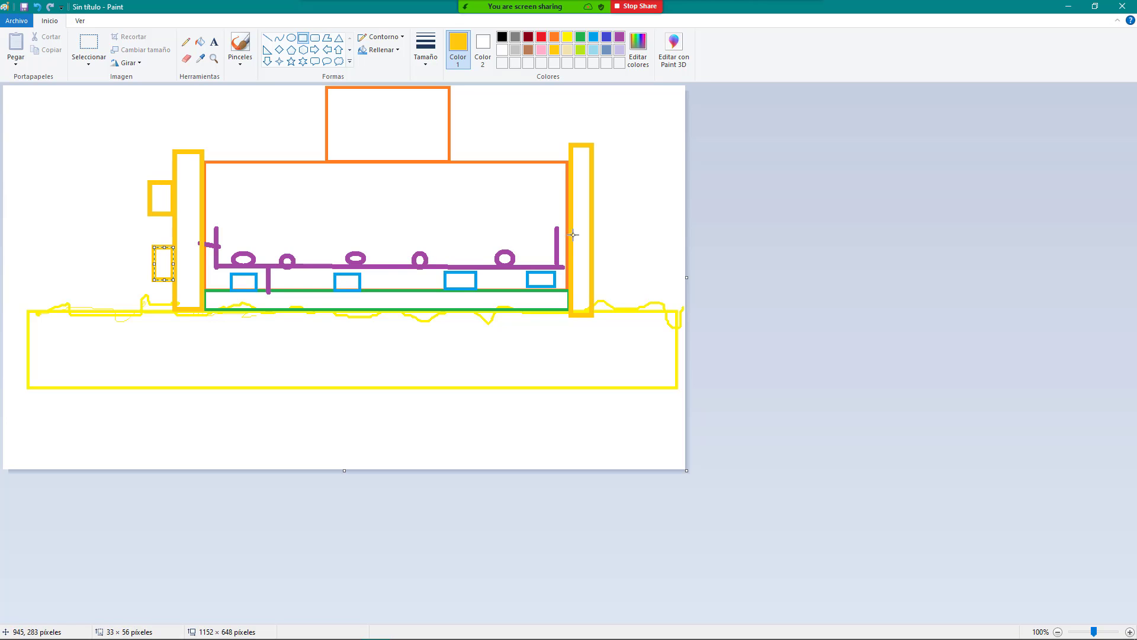
drag(594, 173, 619, 266)
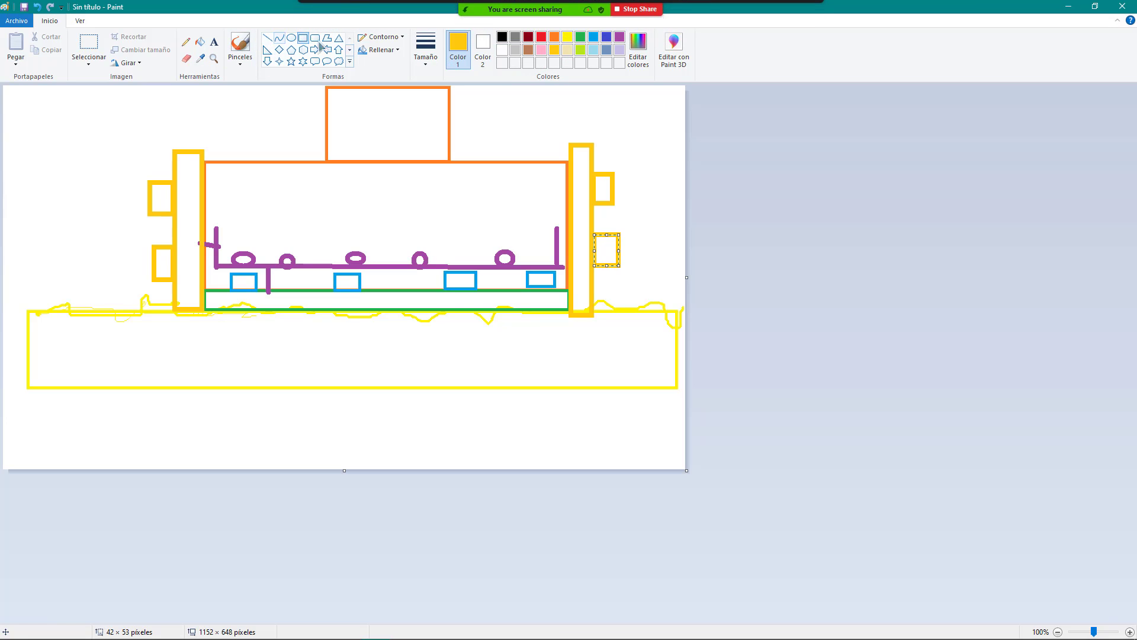
Step: Draw a large and a small orange down-arrow on the orange box
click(555, 37)
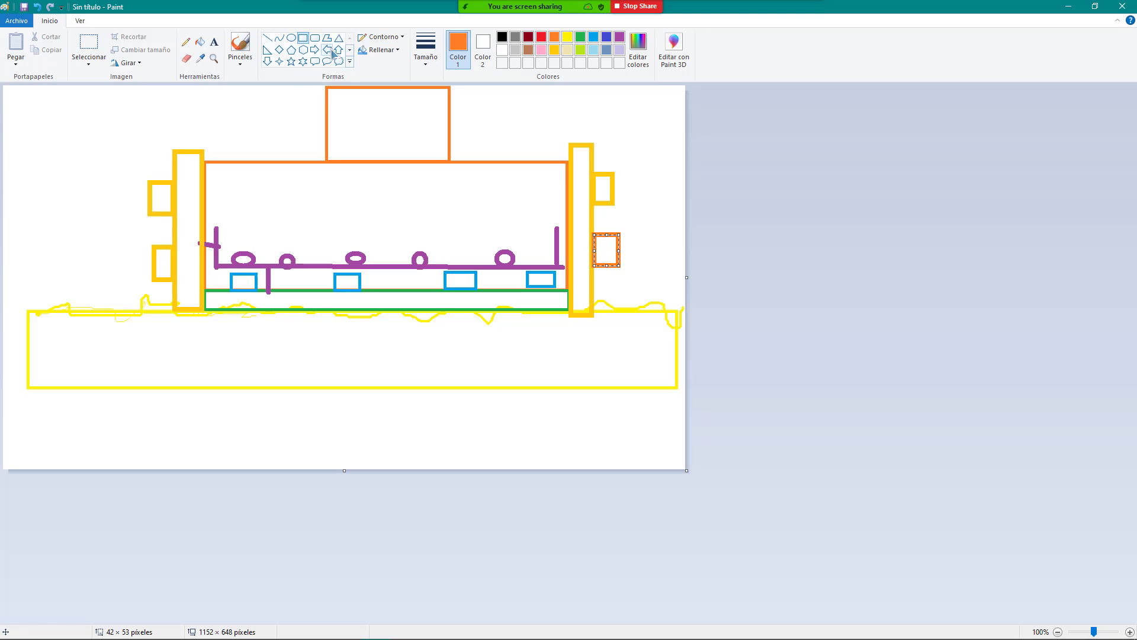
click(267, 61)
mouse_move(478, 110)
mouse_down()
mouse_move(490, 170)
mouse_move(526, 211)
mouse_up()
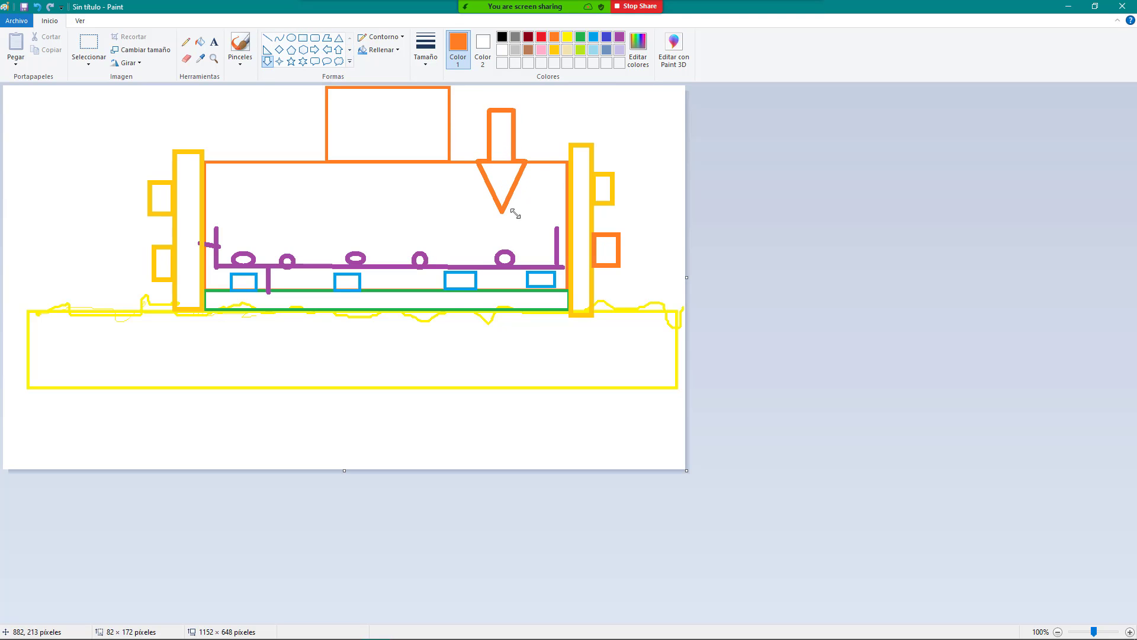
drag(239, 105, 266, 161)
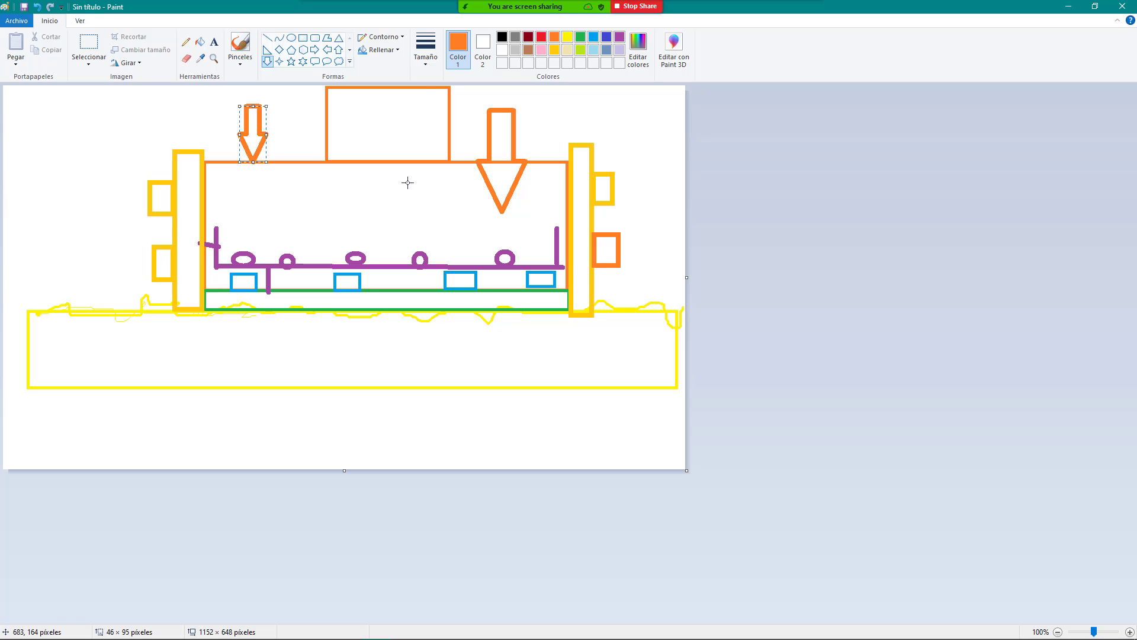
click(584, 26)
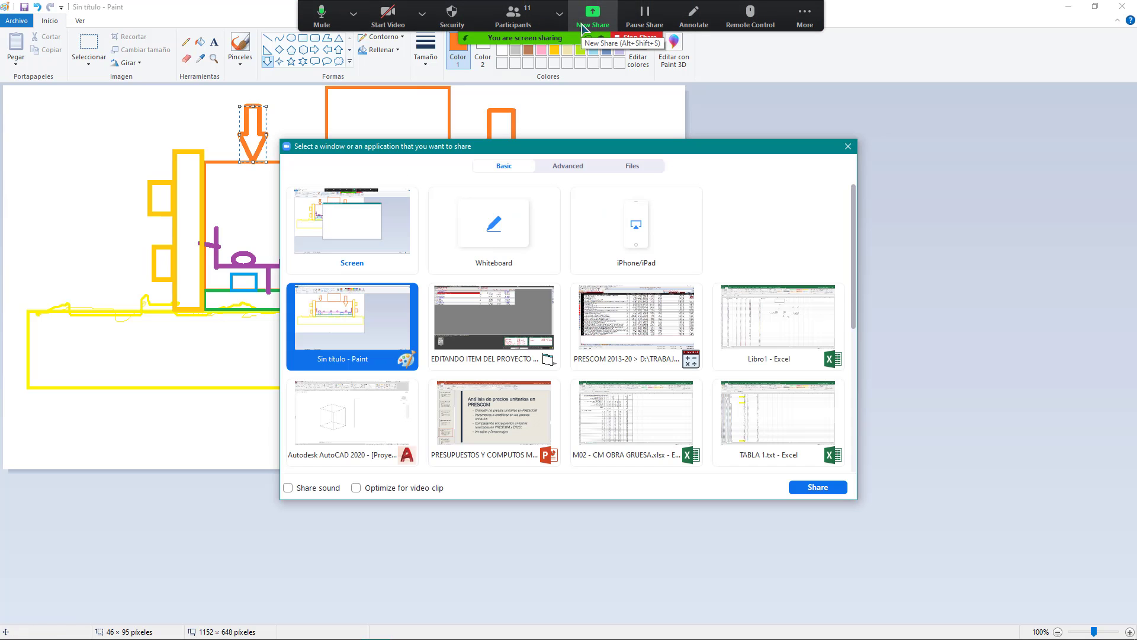
Step: Share the PRESCOM item-editing window and select the Arena Común and Grava Común rows
click(509, 325)
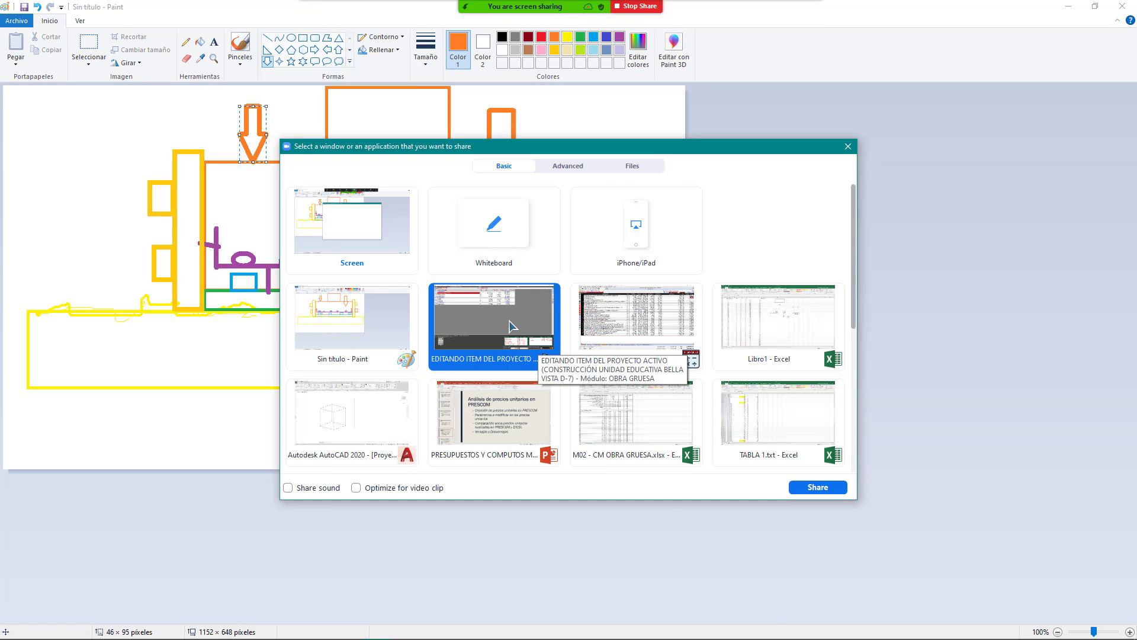
double_click(510, 326)
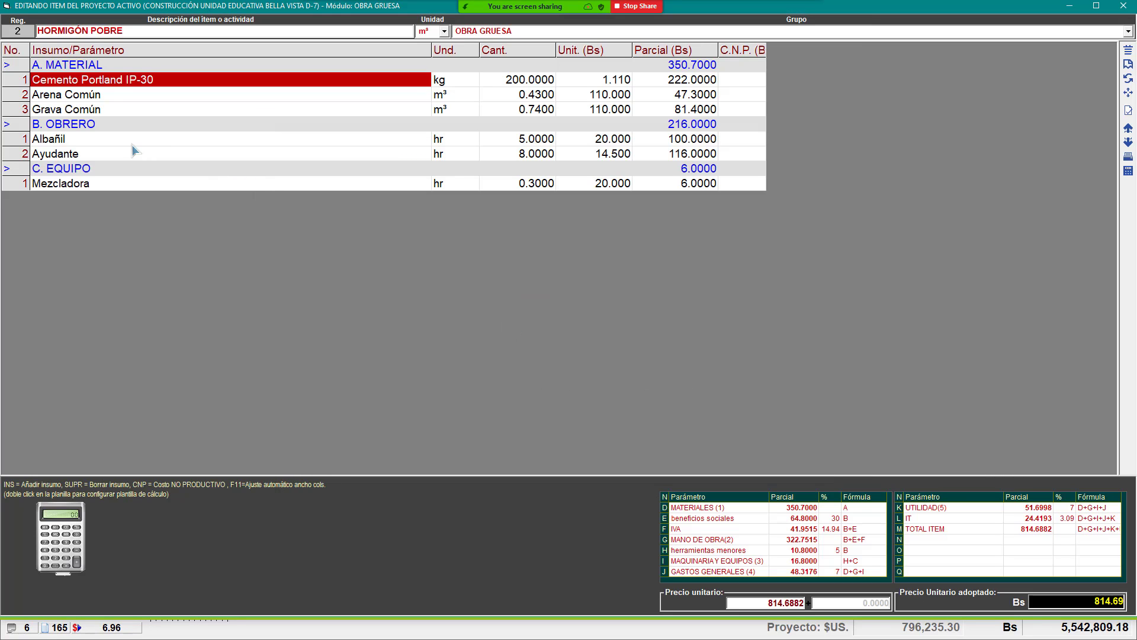
click(220, 96)
click(211, 111)
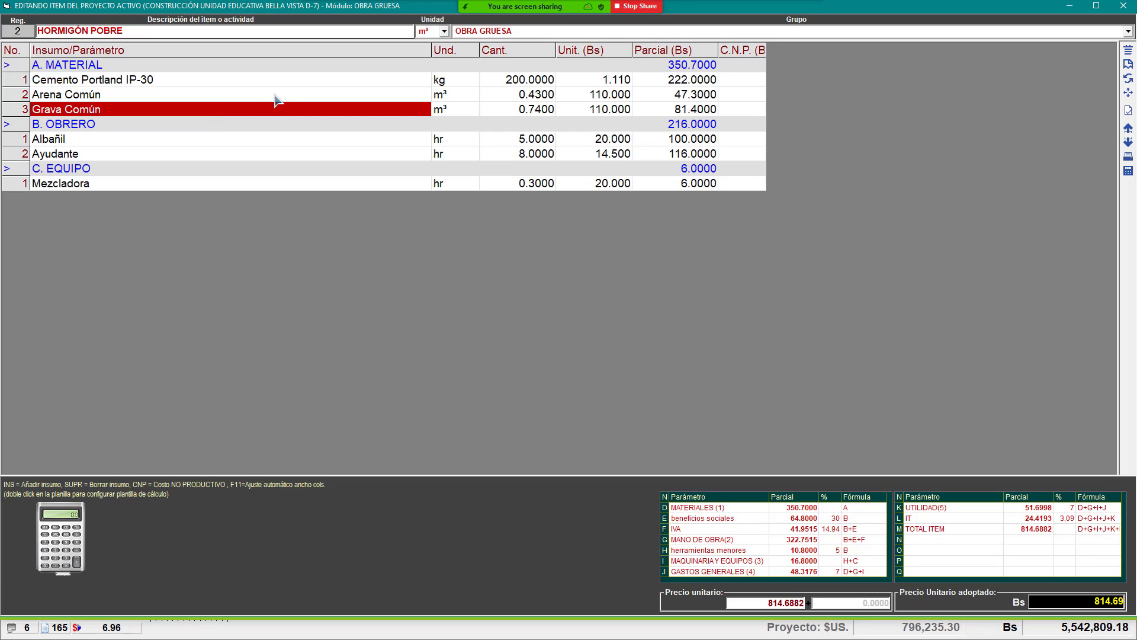
Step: Step through the Cant. values from cement's 200.0000 down to the Albañil and Mezcladora hours
click(504, 85)
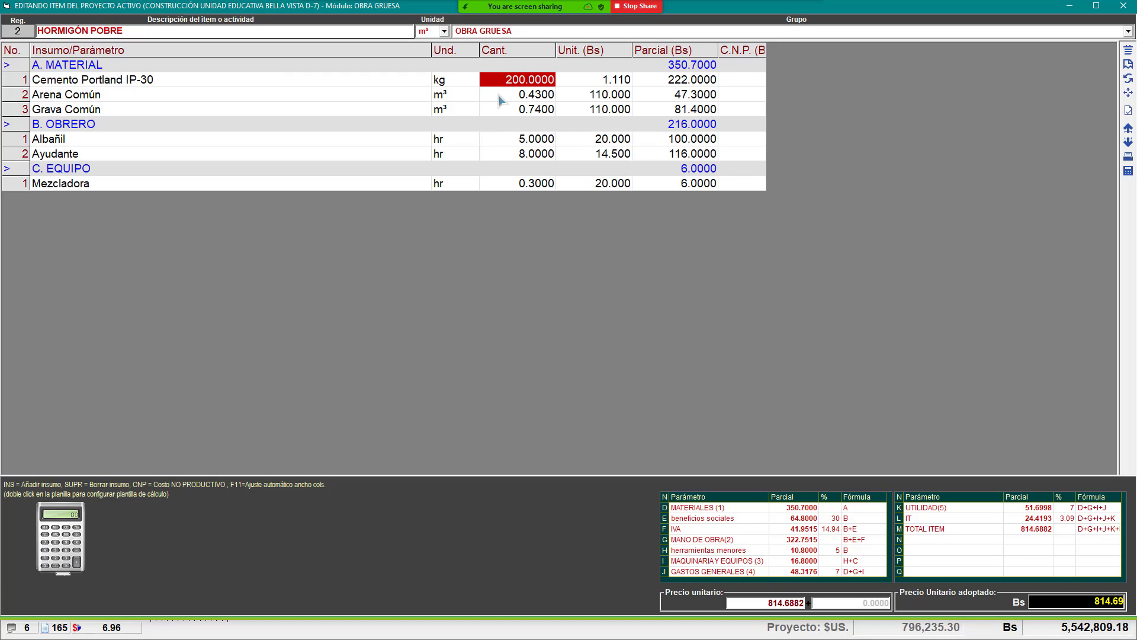
click(400, 83)
click(535, 84)
key(Down)
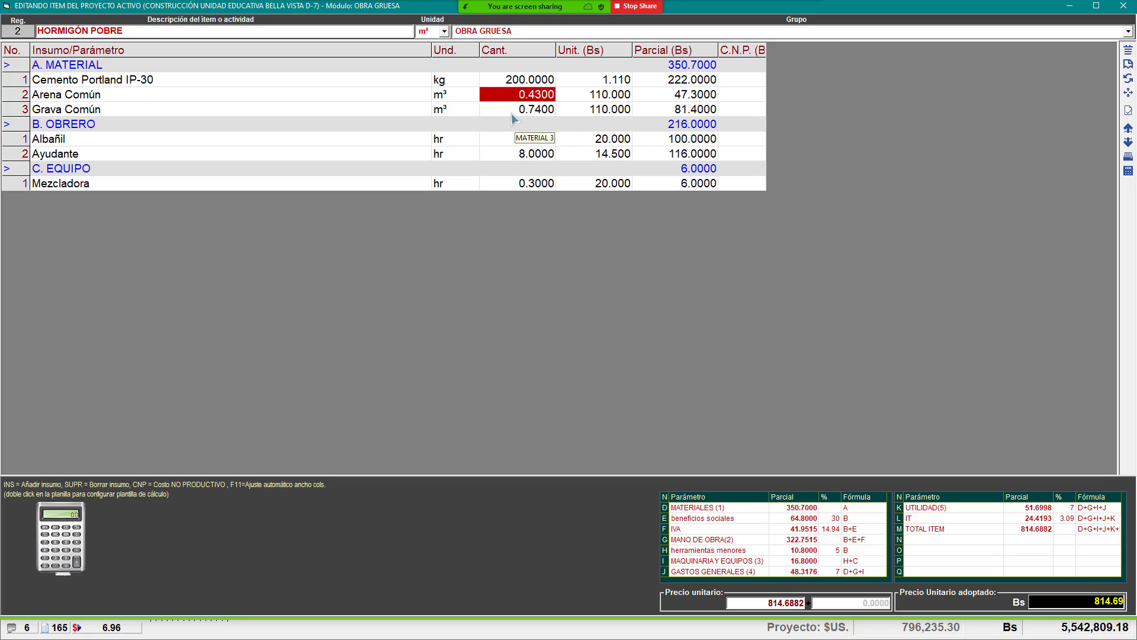
click(536, 112)
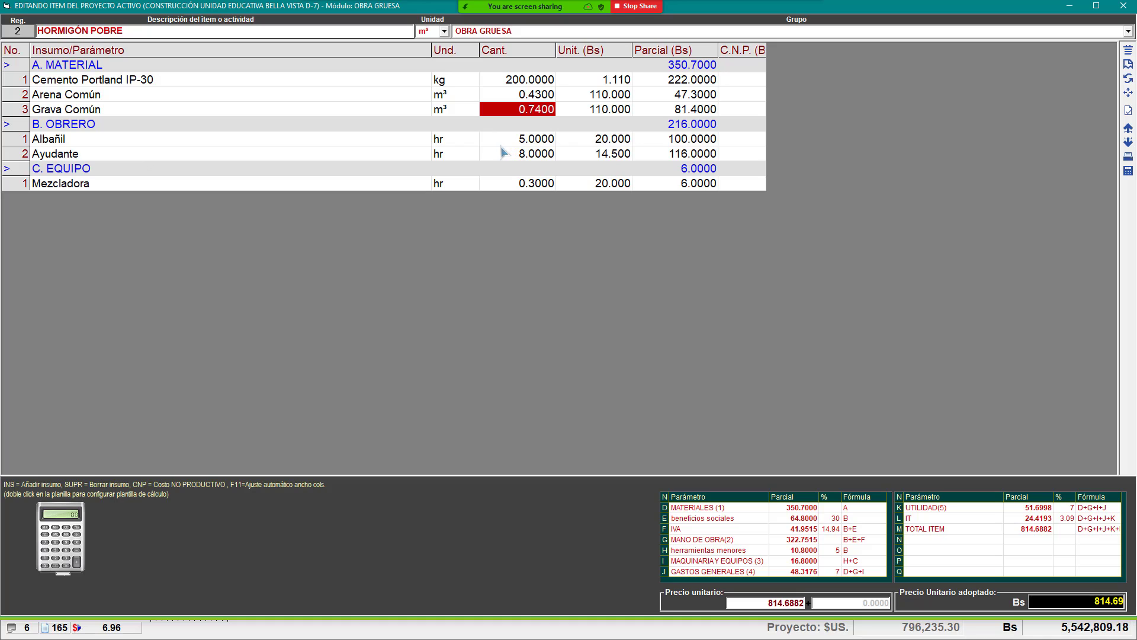
key(Down)
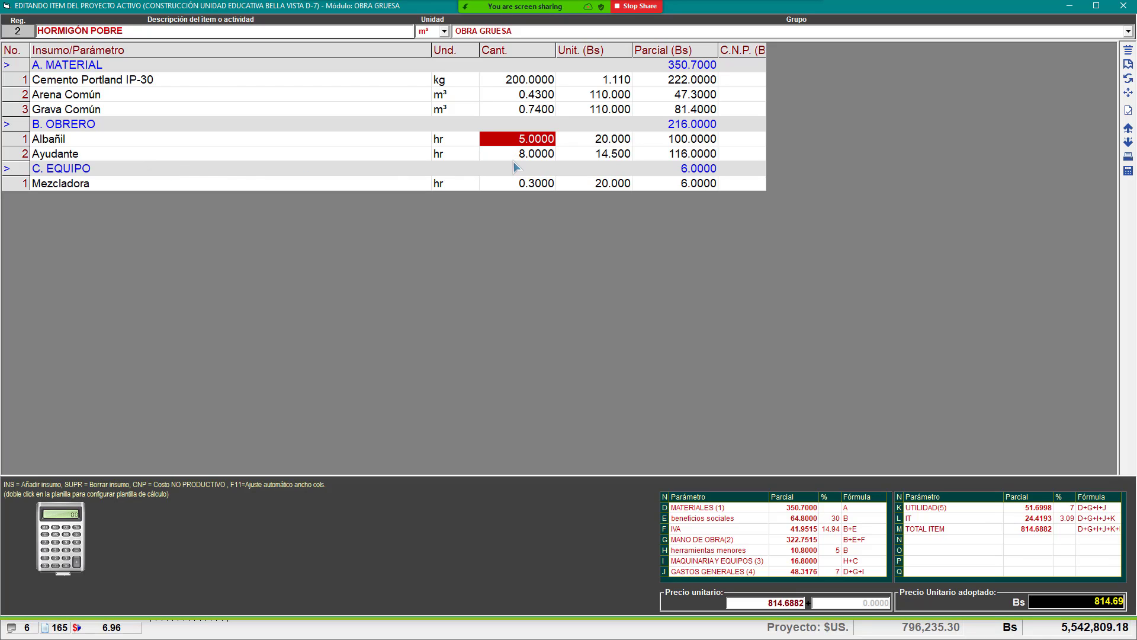
key(Down)
key(Down)
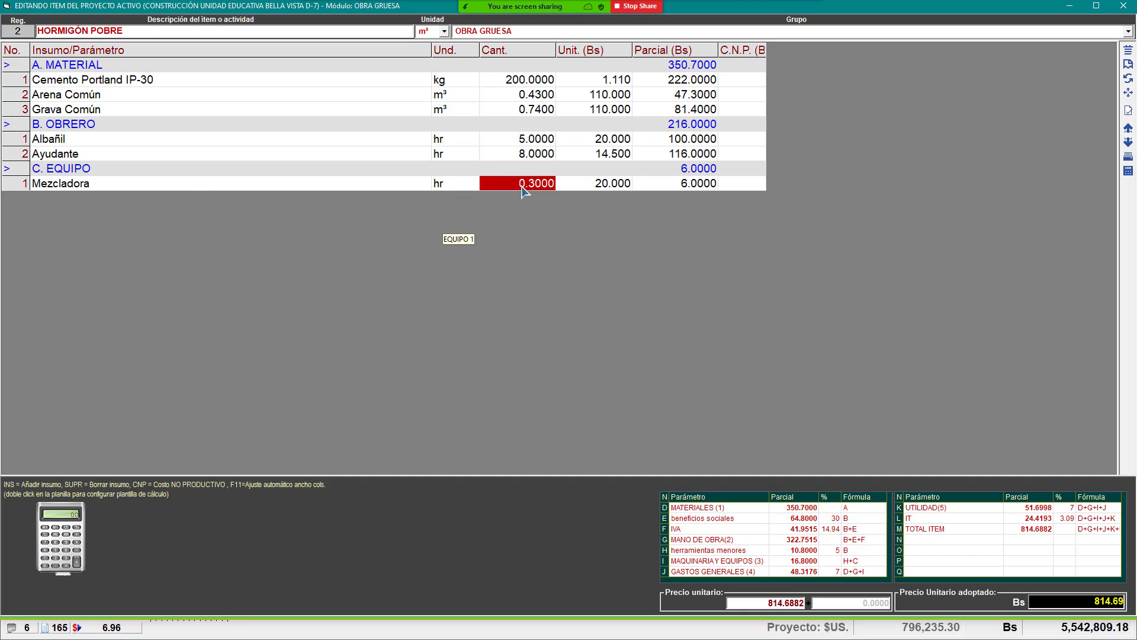
mouse_move(543, 21)
click(593, 7)
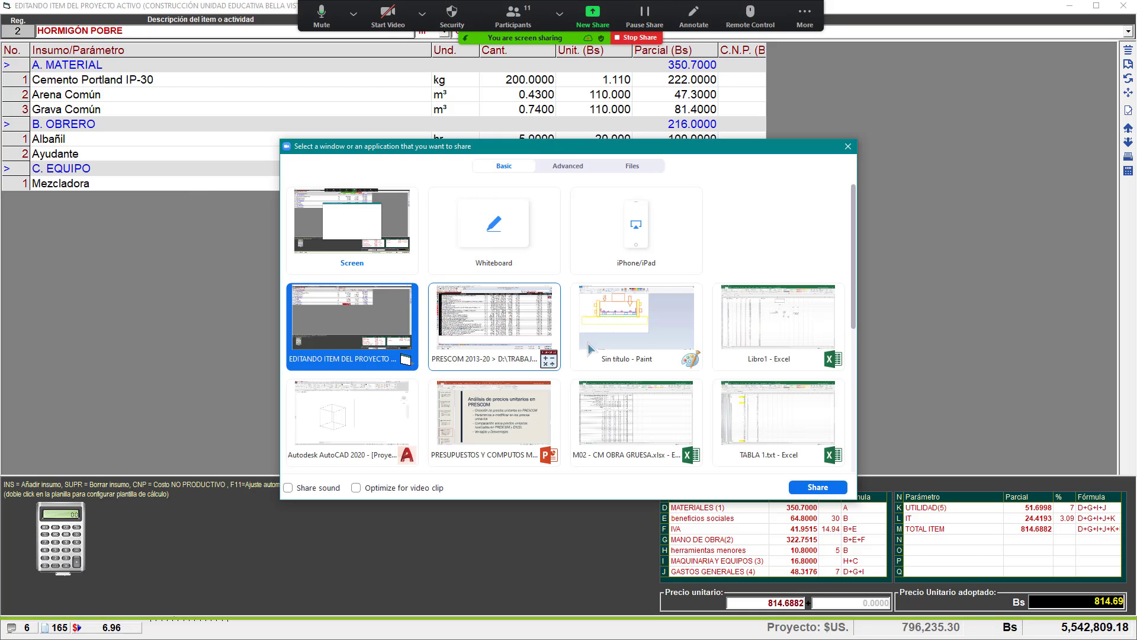
Step: Share the Libro1 workbook and write the notes 20 MIN and 1 HR - 60 MIN in O19:O20
double_click(752, 310)
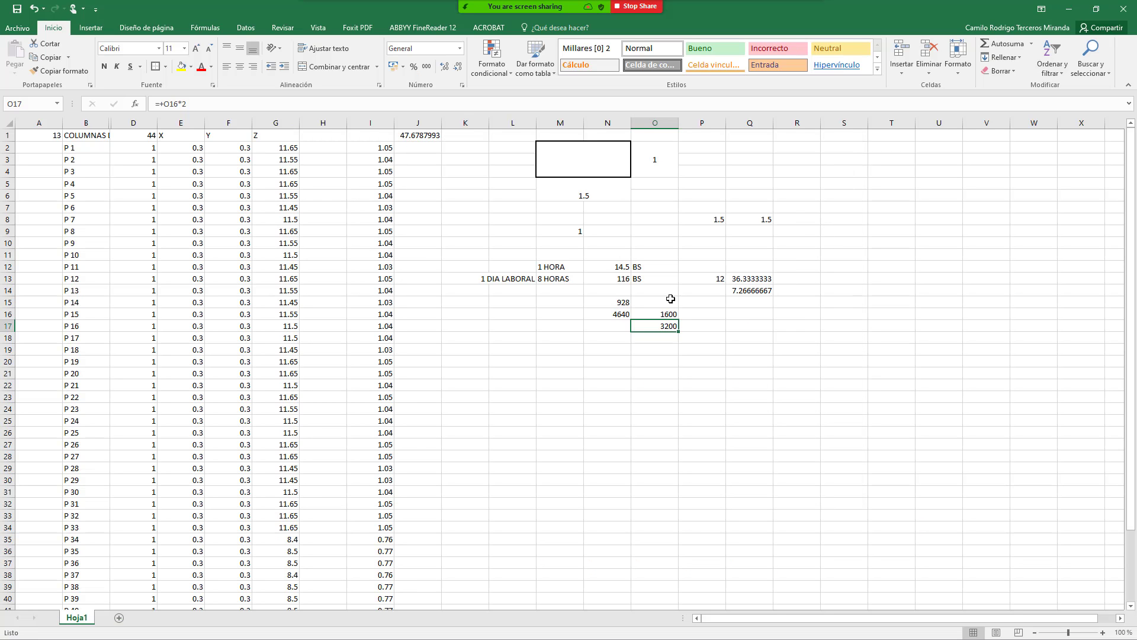
click(669, 301)
click(655, 419)
click(655, 349)
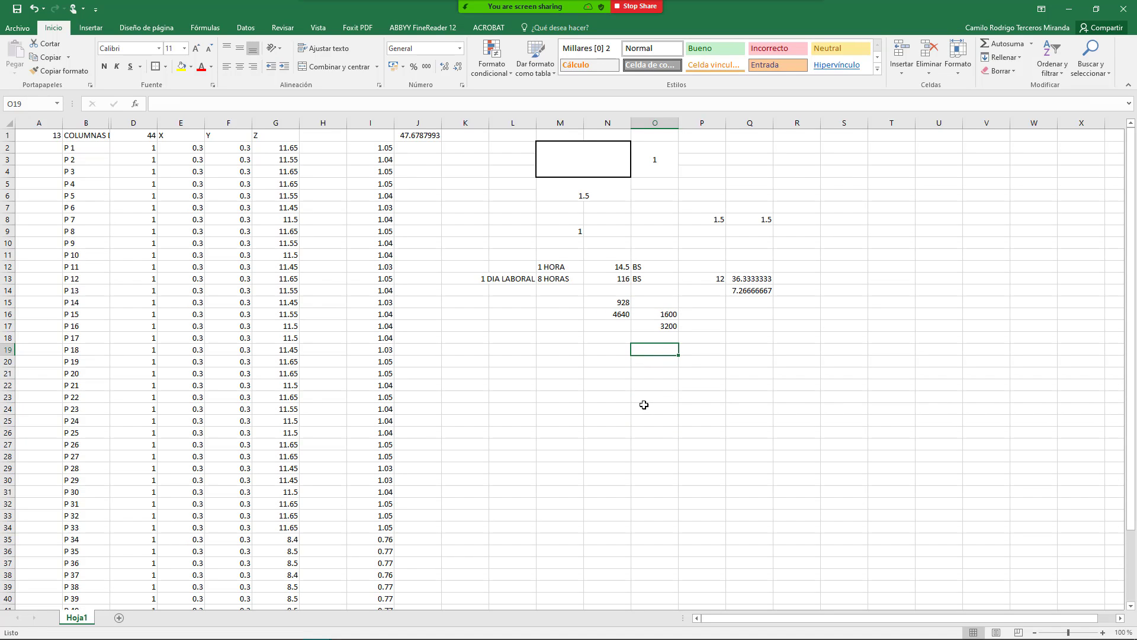
text(20)
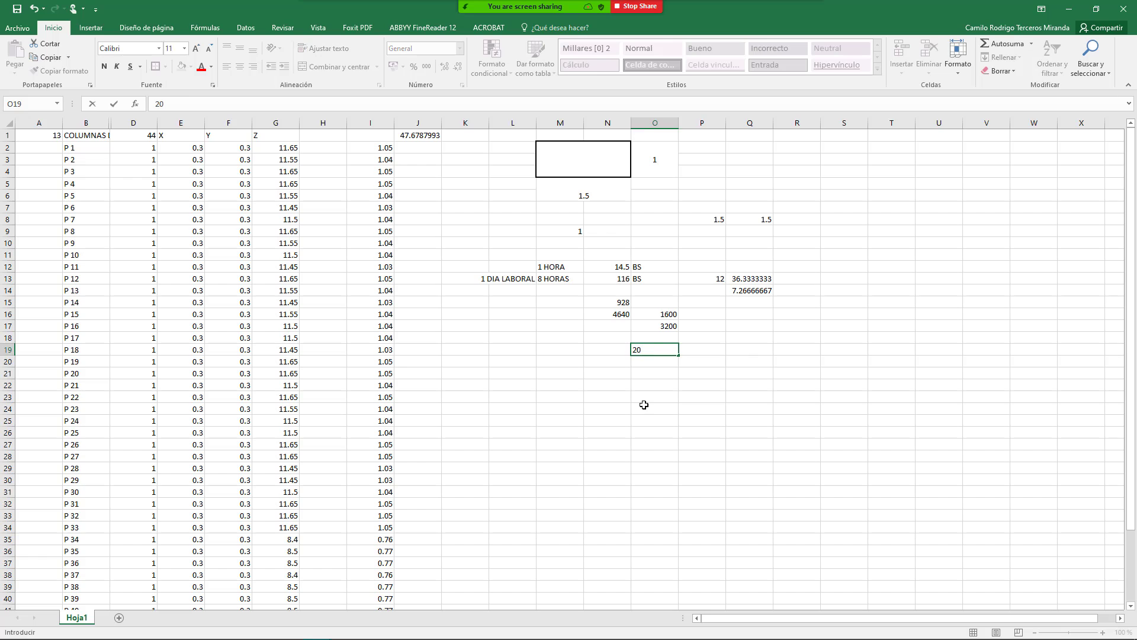
text( MIN)
key(Return)
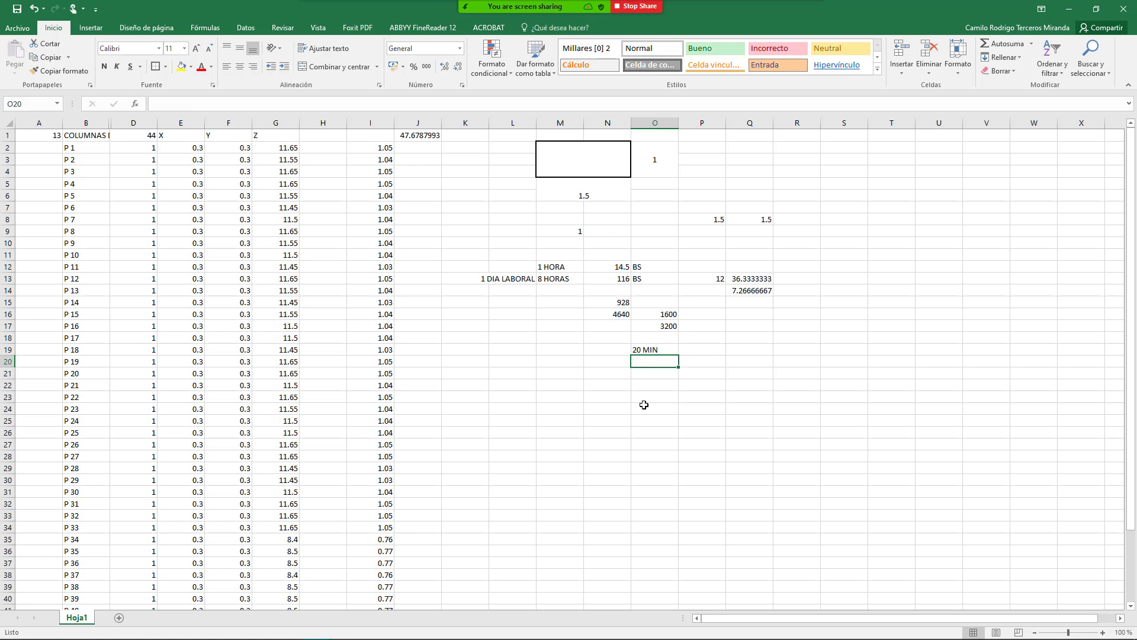
text(1 HR)
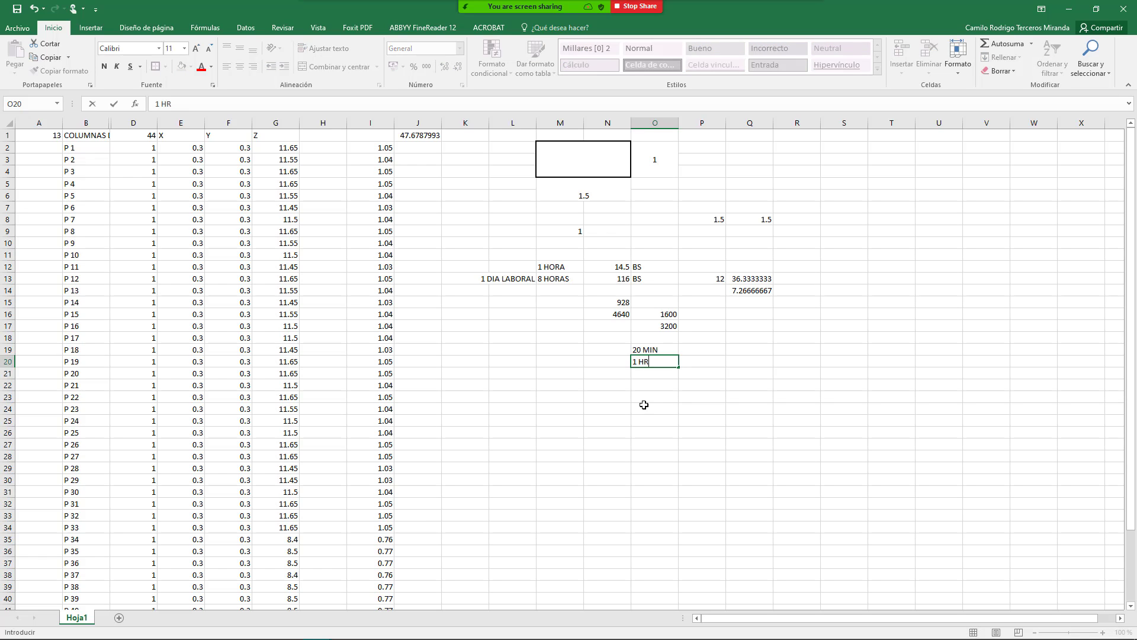
text( - 60 MIN)
key(Return)
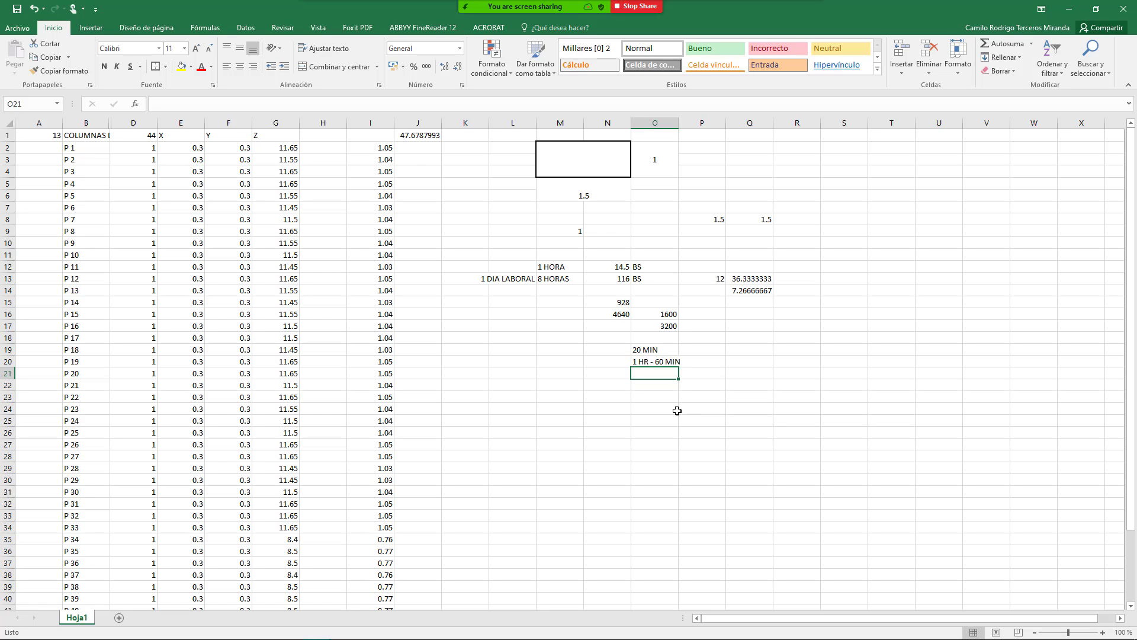
Step: Enter +20/60 in Q20 to convert 20 minutes to 0.33333333 hours
click(749, 356)
text(+)
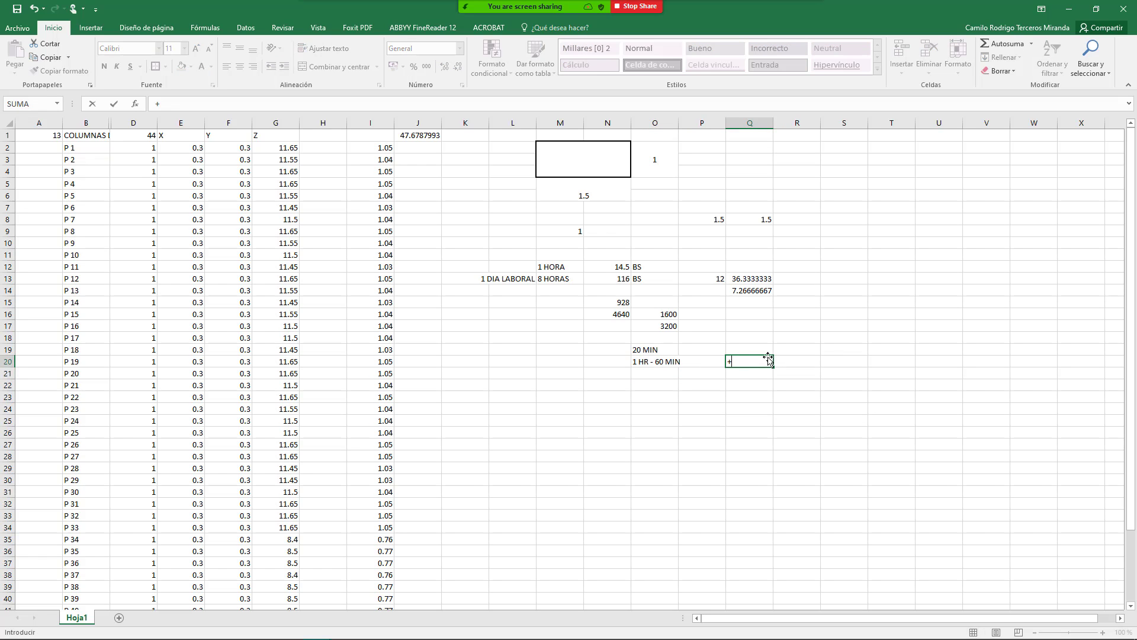
text(20/60)
key(Return)
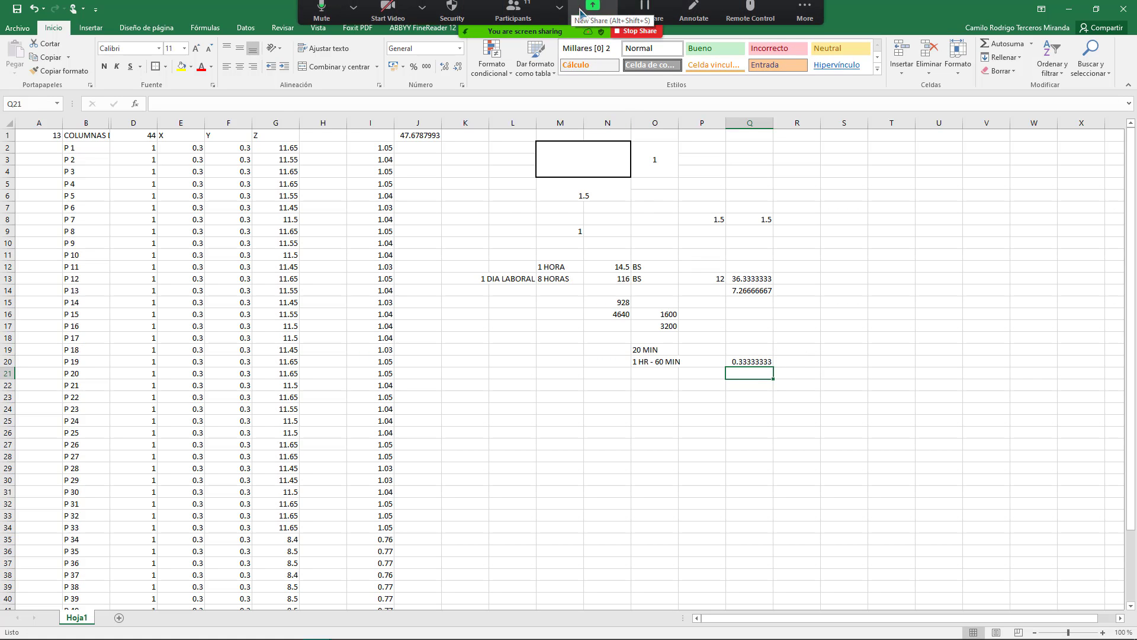
click(592, 16)
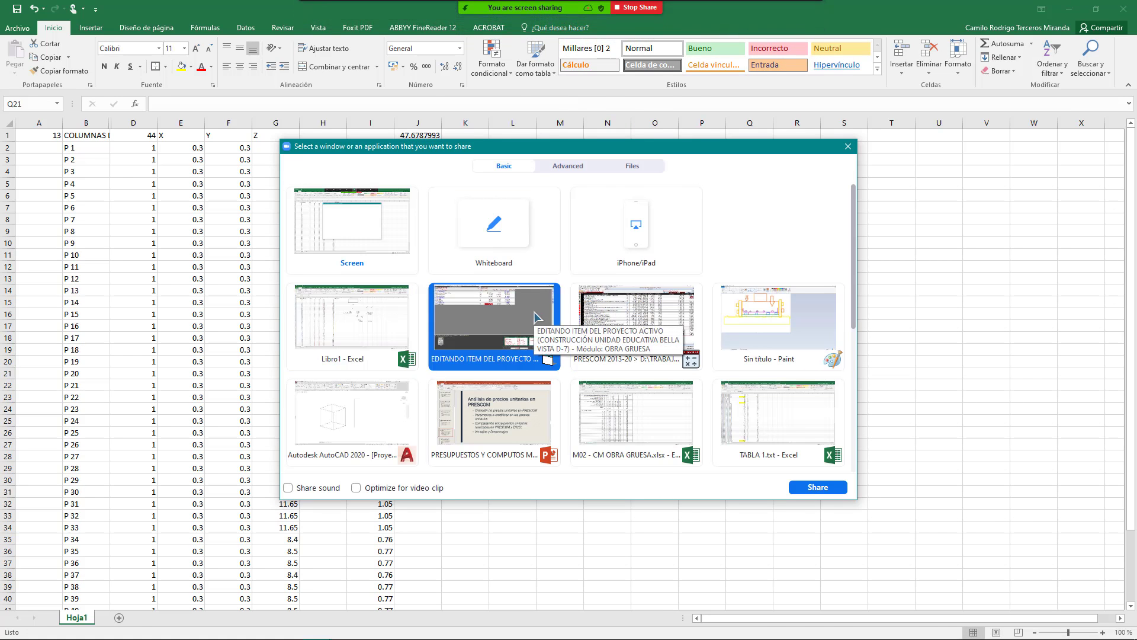
Step: Reshare PRESCOM and compare Mezcladora's 0.3000 hr at 20.000 with the Ayudante and Albañil cells
double_click(512, 323)
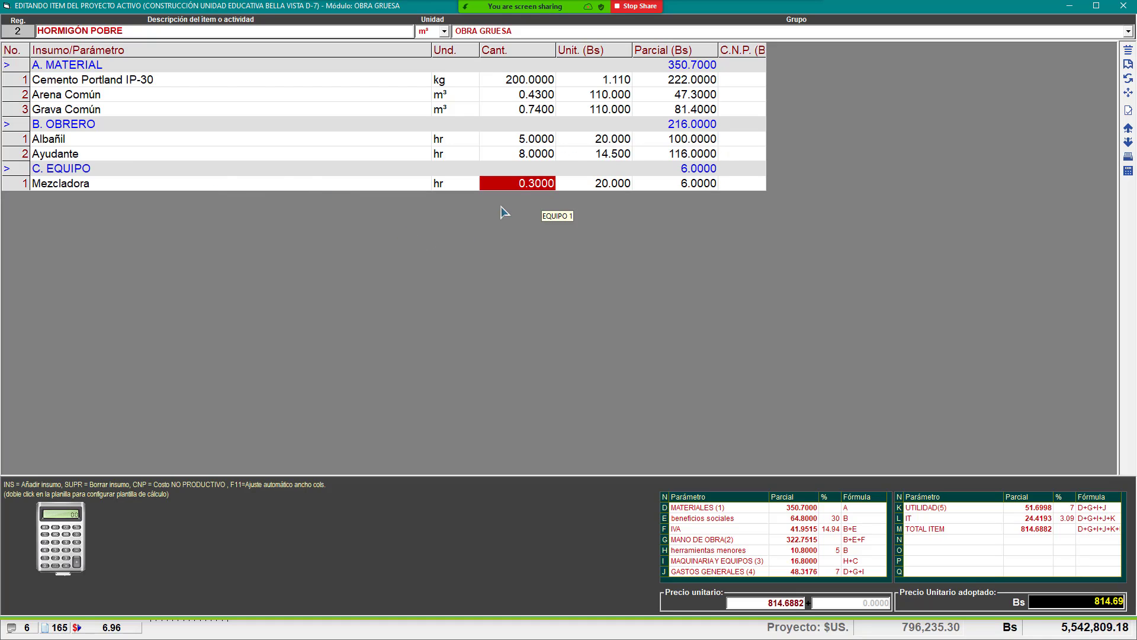
key(Up)
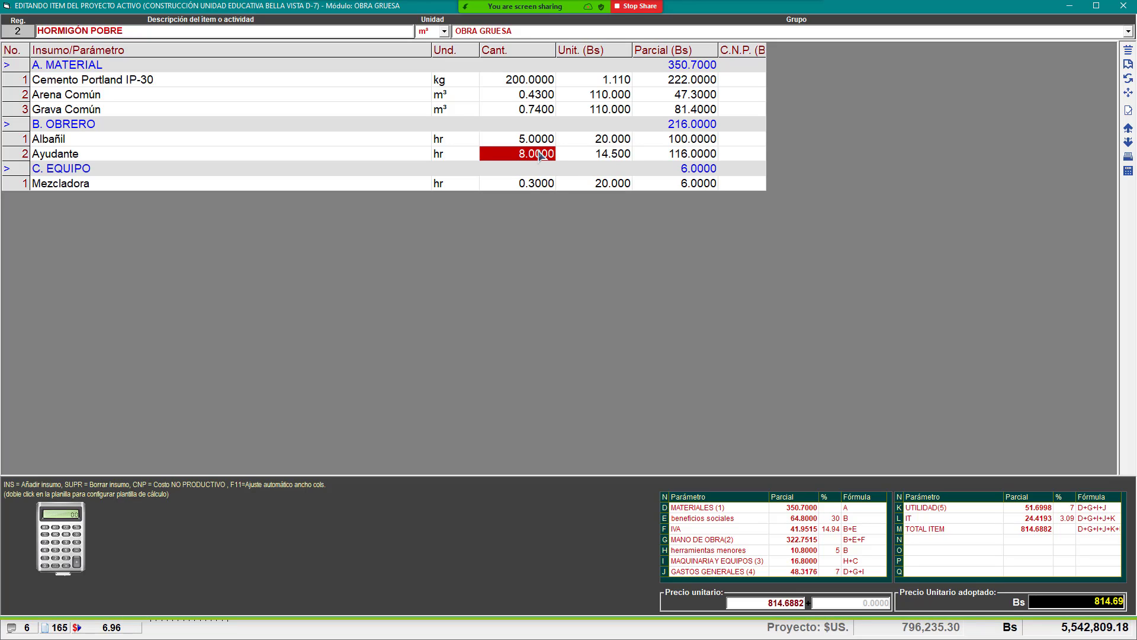
click(526, 188)
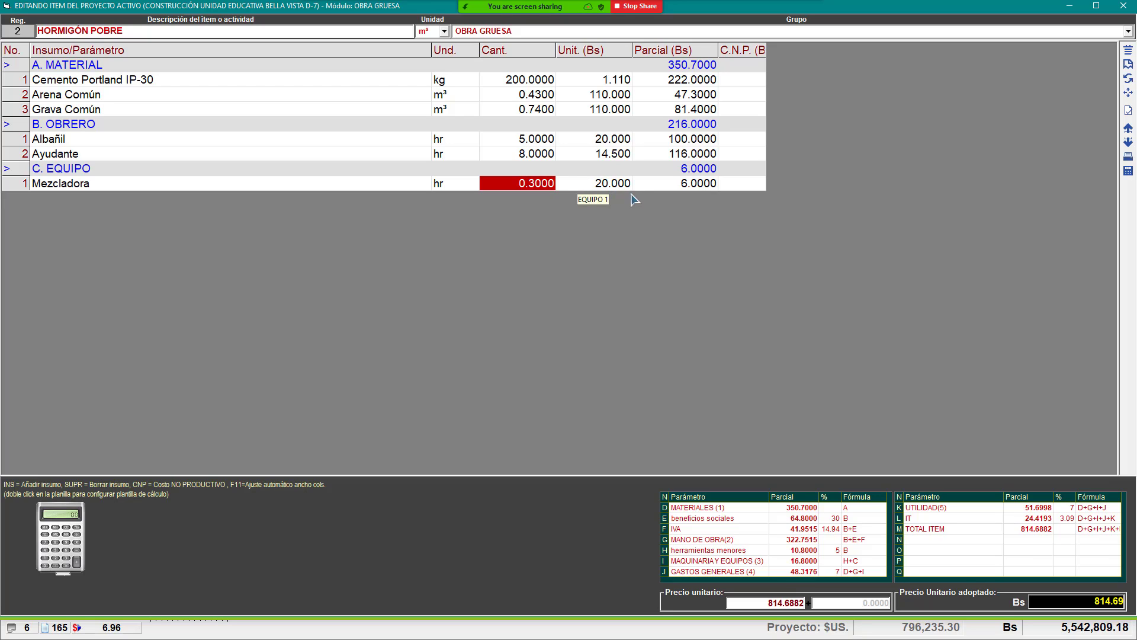
click(604, 185)
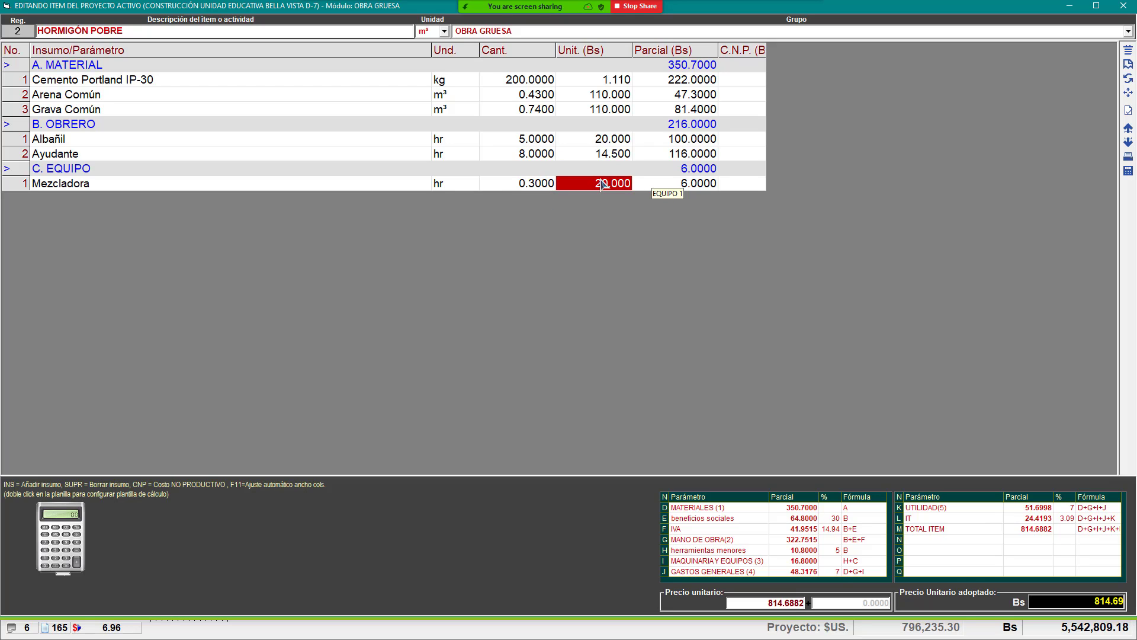
click(597, 155)
click(600, 184)
click(516, 144)
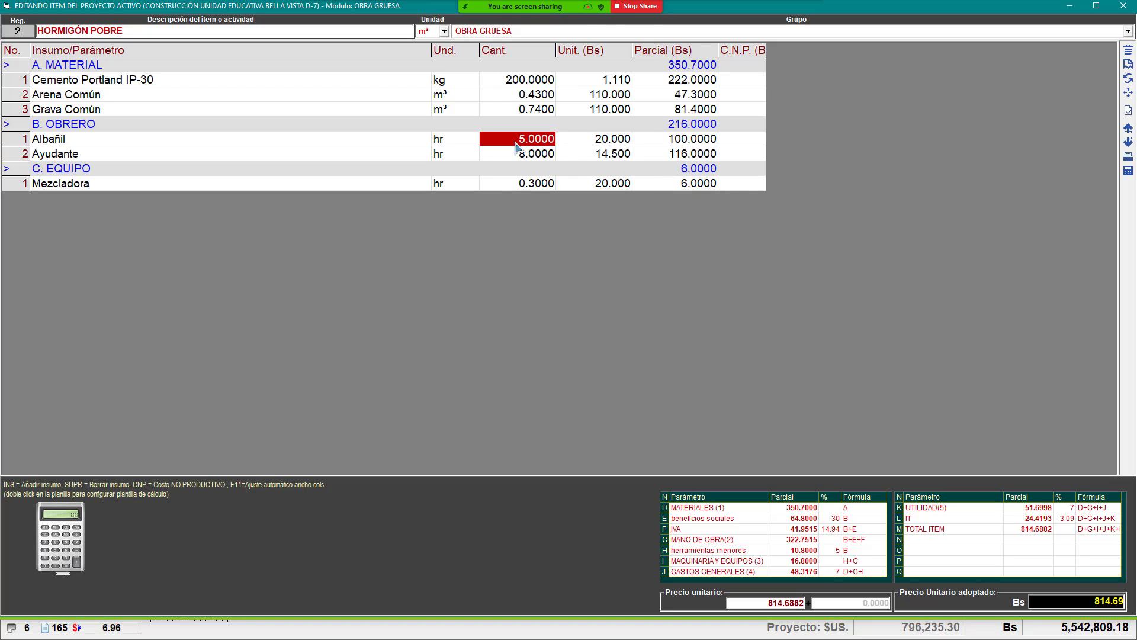
click(546, 159)
click(532, 145)
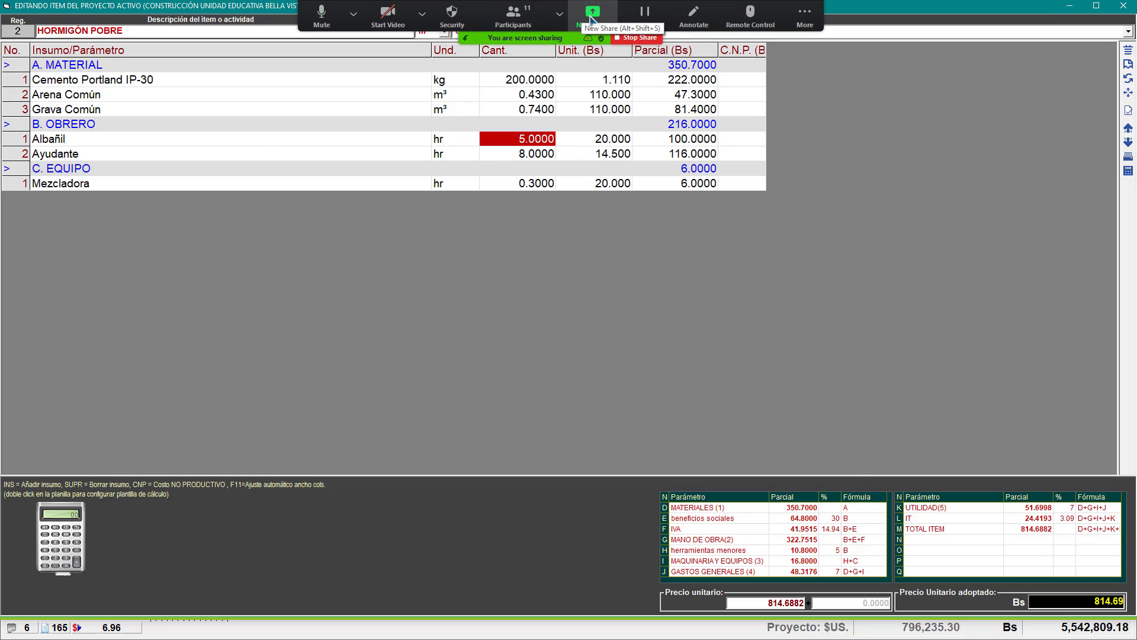
click(593, 15)
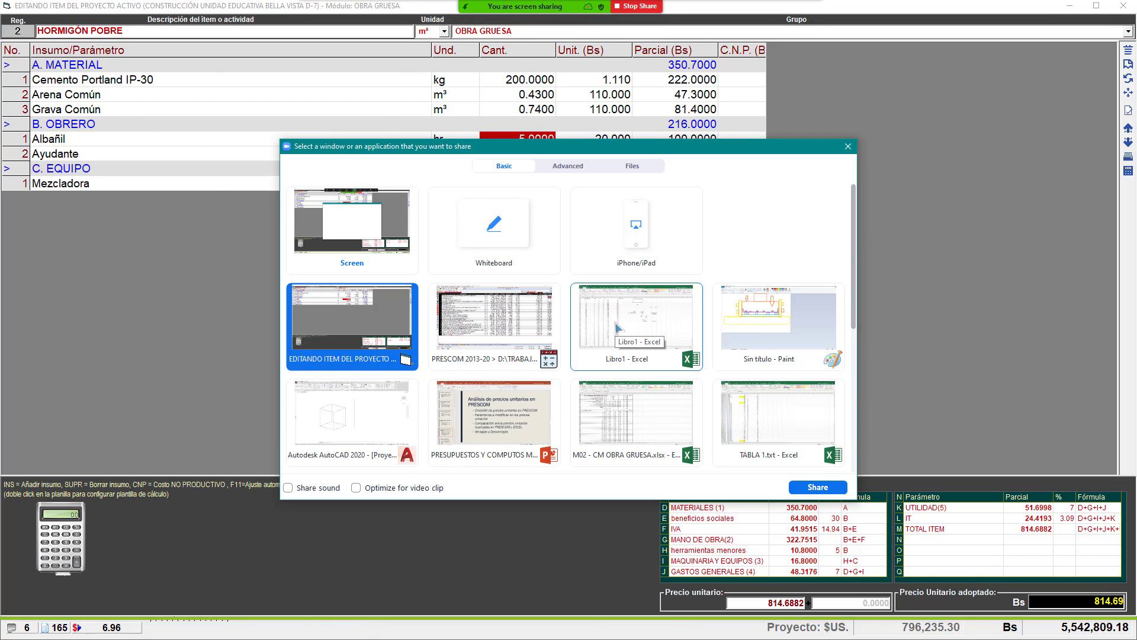
Step: Merge L24:T24 with Combinar y centrar, label it 5 CM in U24, and add an outside border
double_click(616, 327)
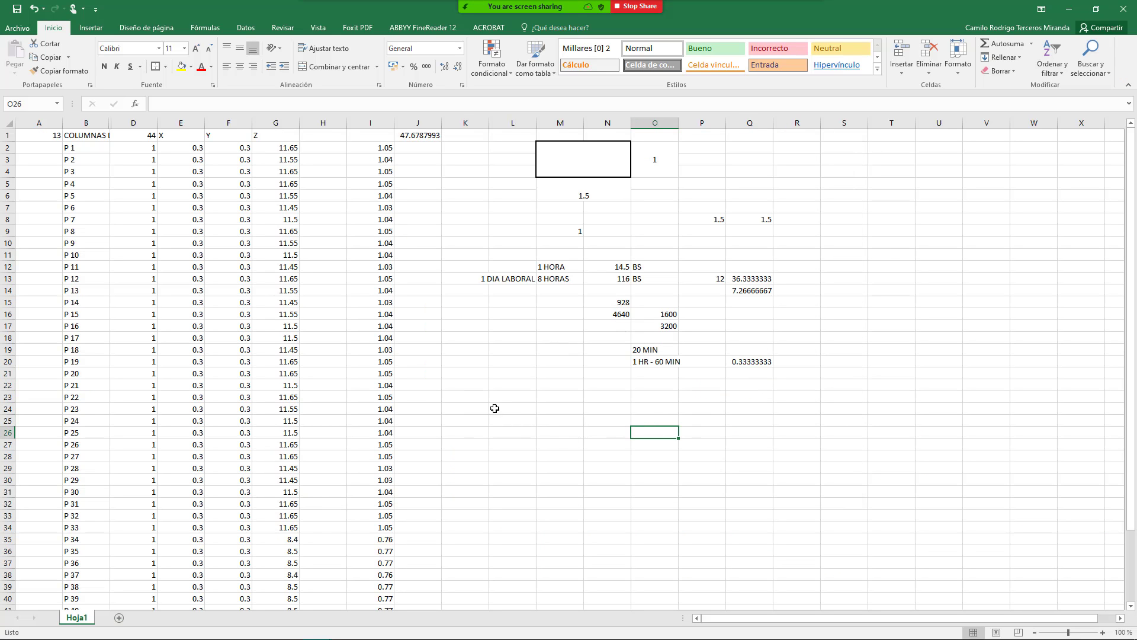
drag(494, 404, 900, 408)
click(332, 67)
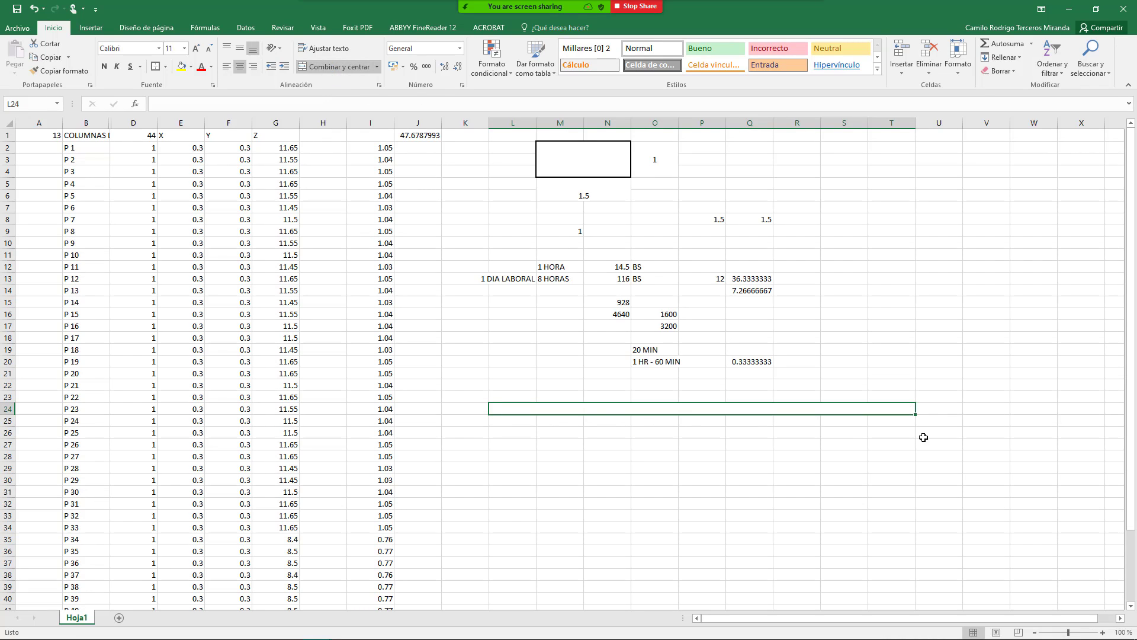
click(928, 418)
click(937, 407)
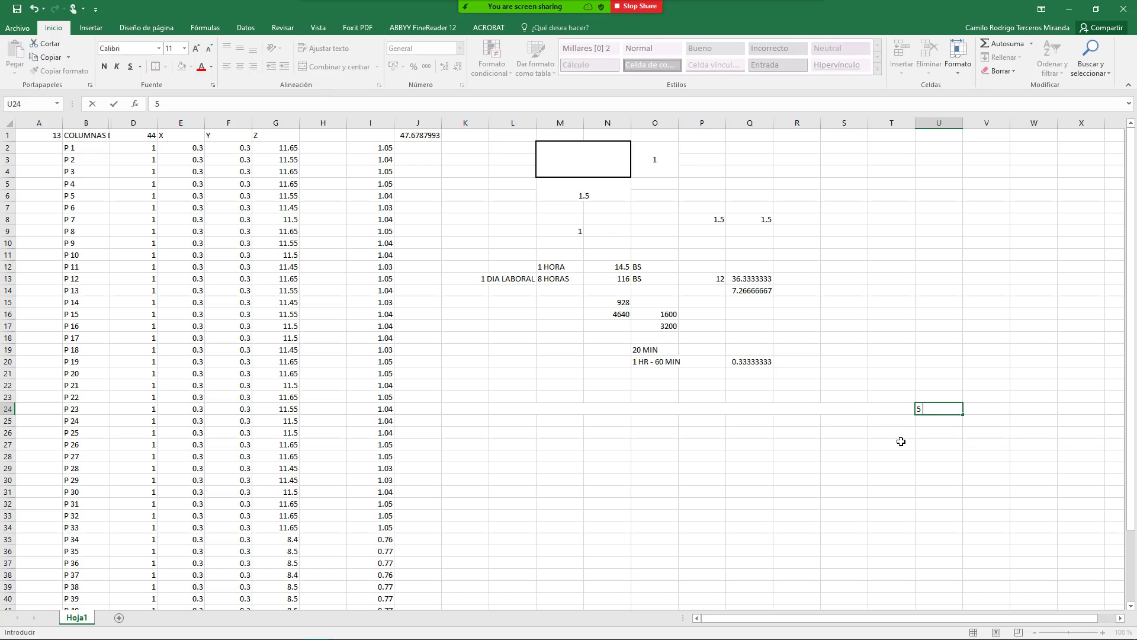
key(ctrl+Return)
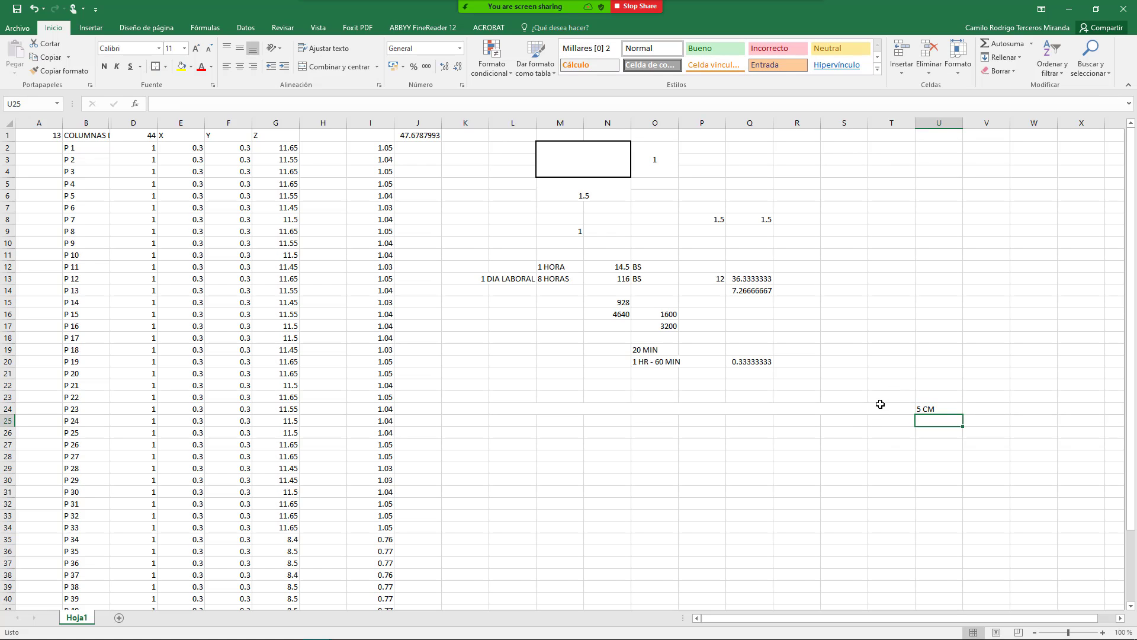
click(886, 407)
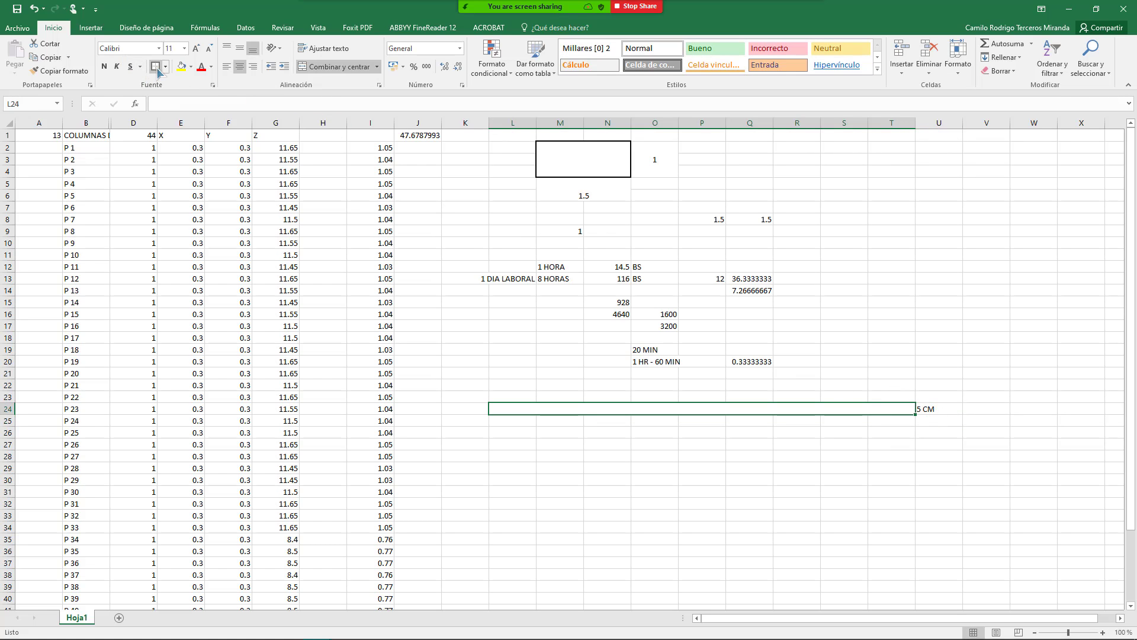
click(876, 455)
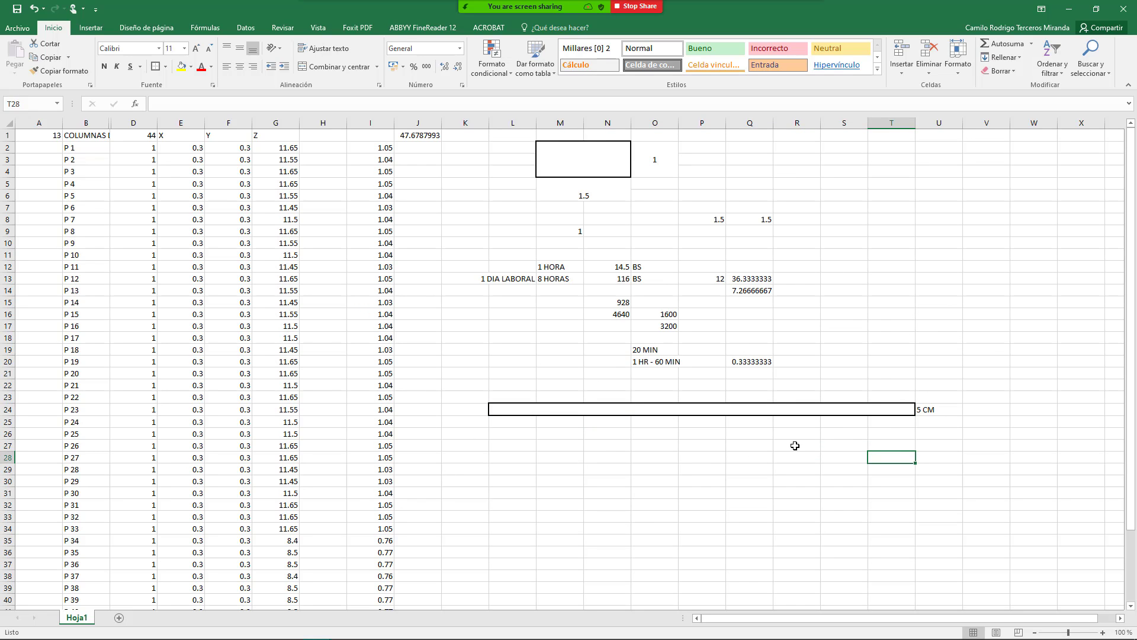
Step: Enter 0.05 in V24 and 1 in V25
click(973, 405)
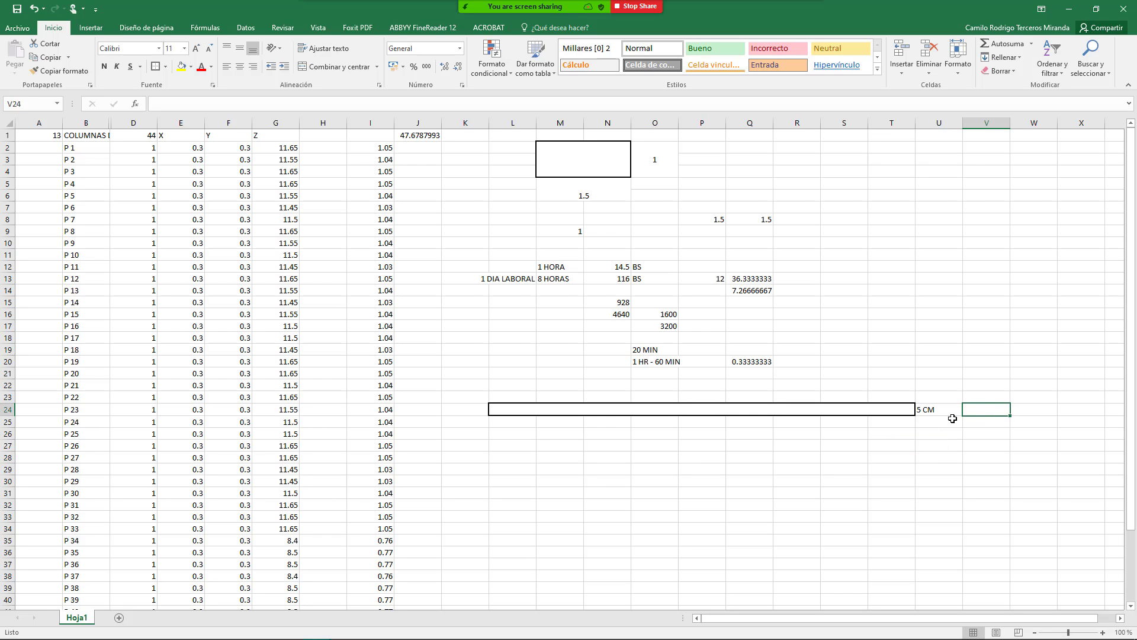
text(0.05)
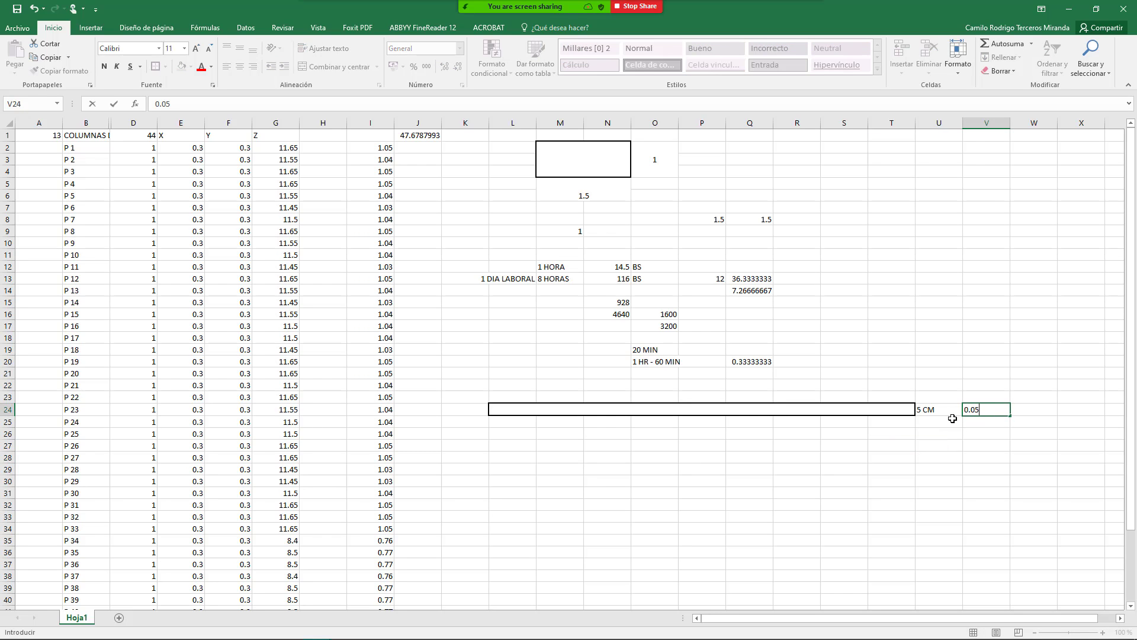
key(Return)
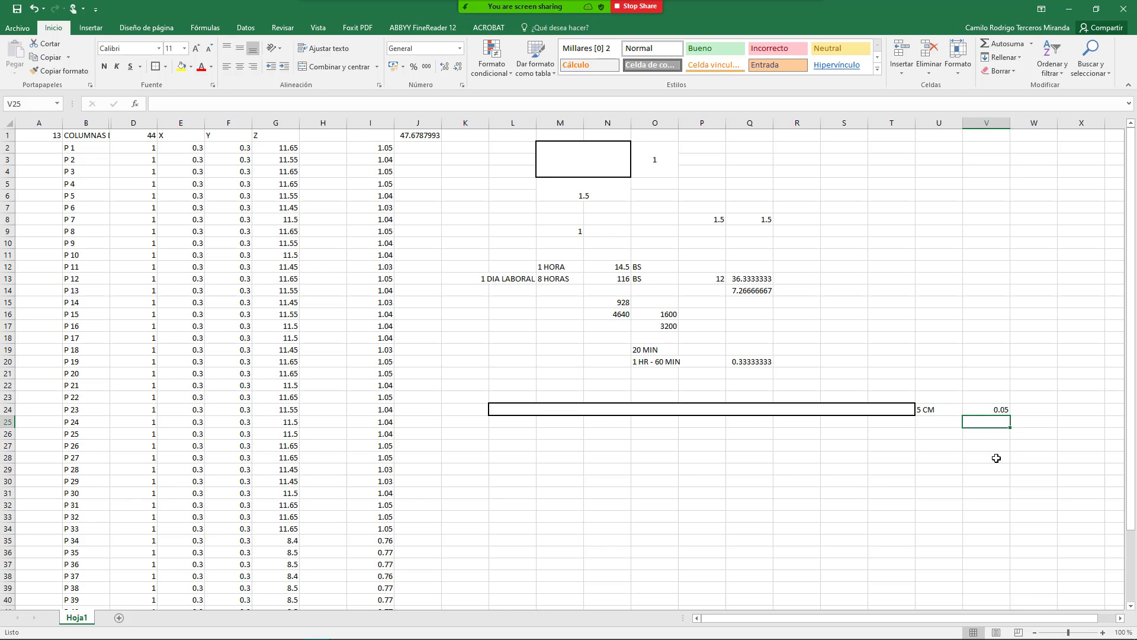
click(988, 433)
click(989, 422)
text(+1)
key(Up)
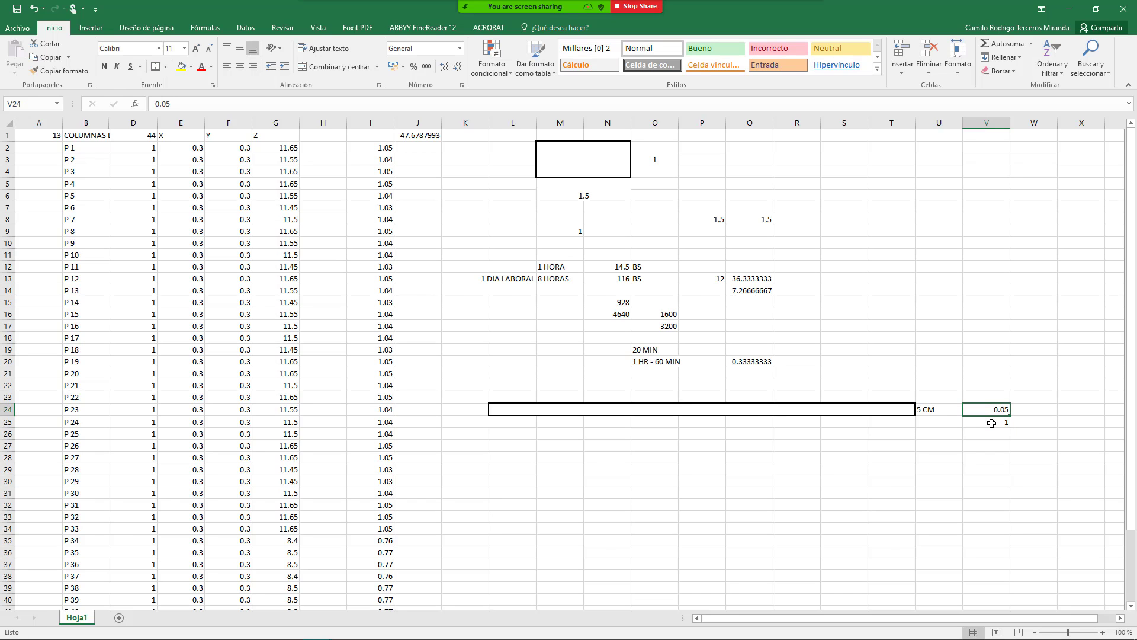
click(992, 423)
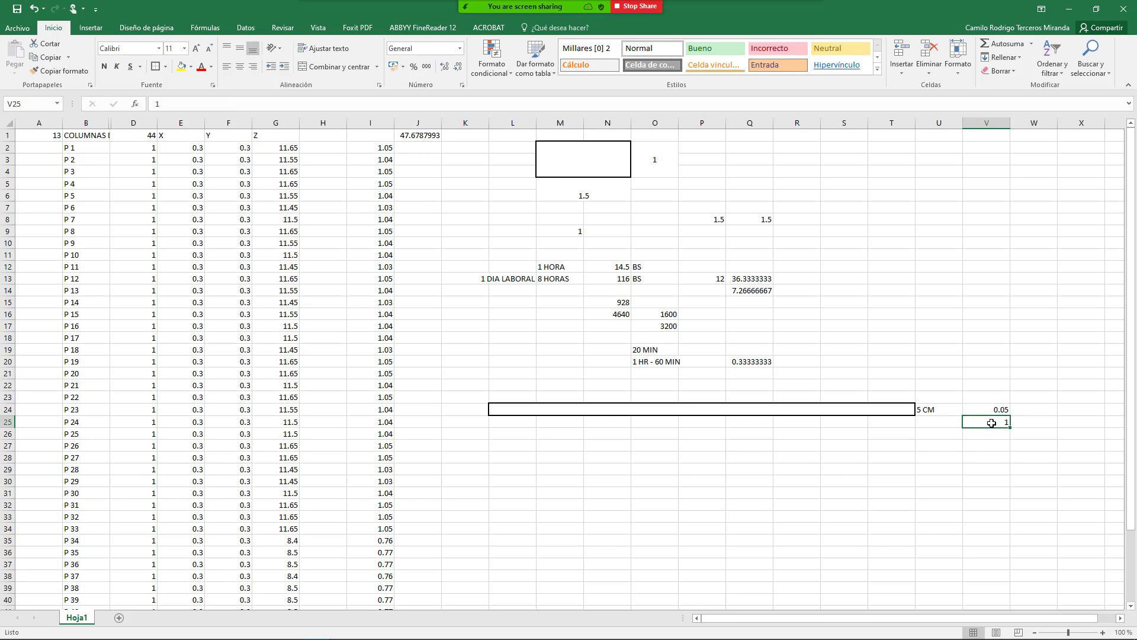
text(+1)
key(Up)
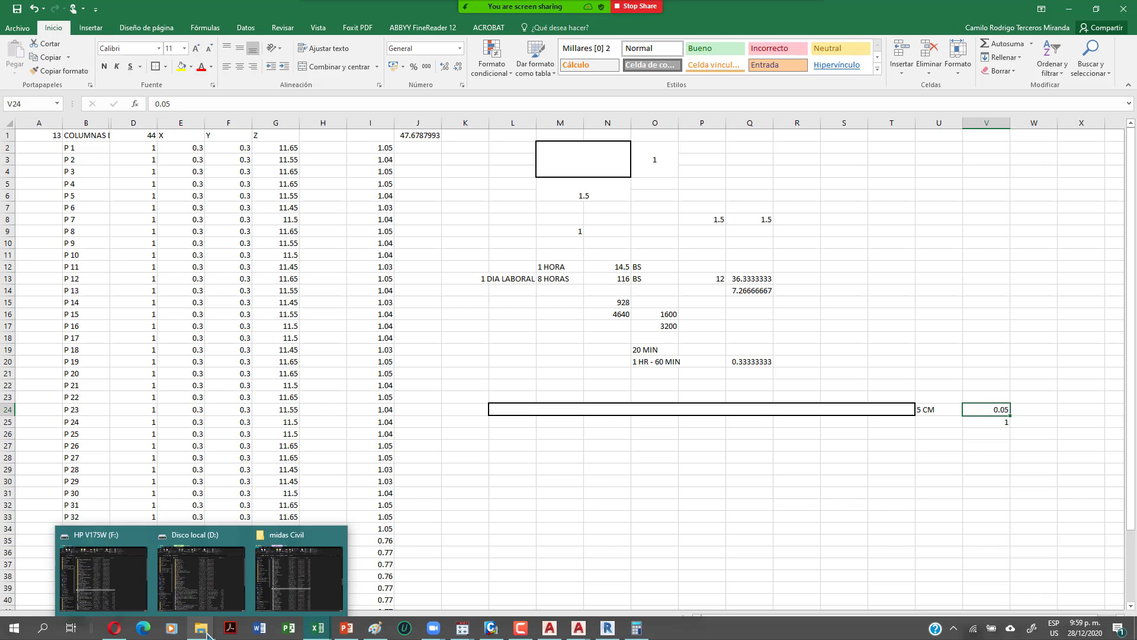
text(+)
key(Escape)
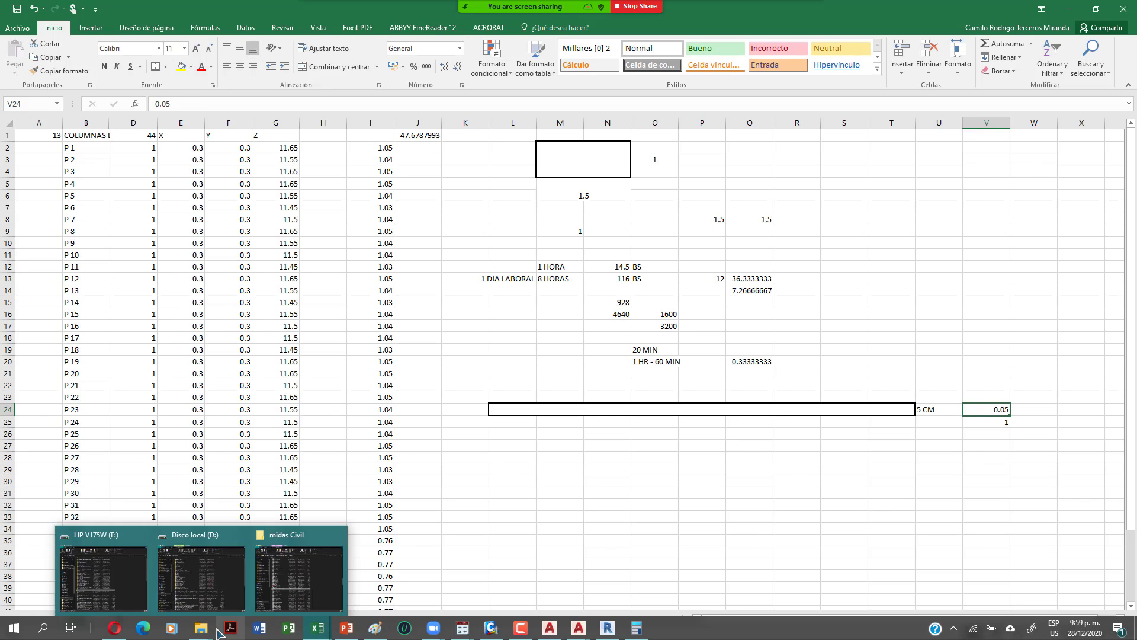
key(Down)
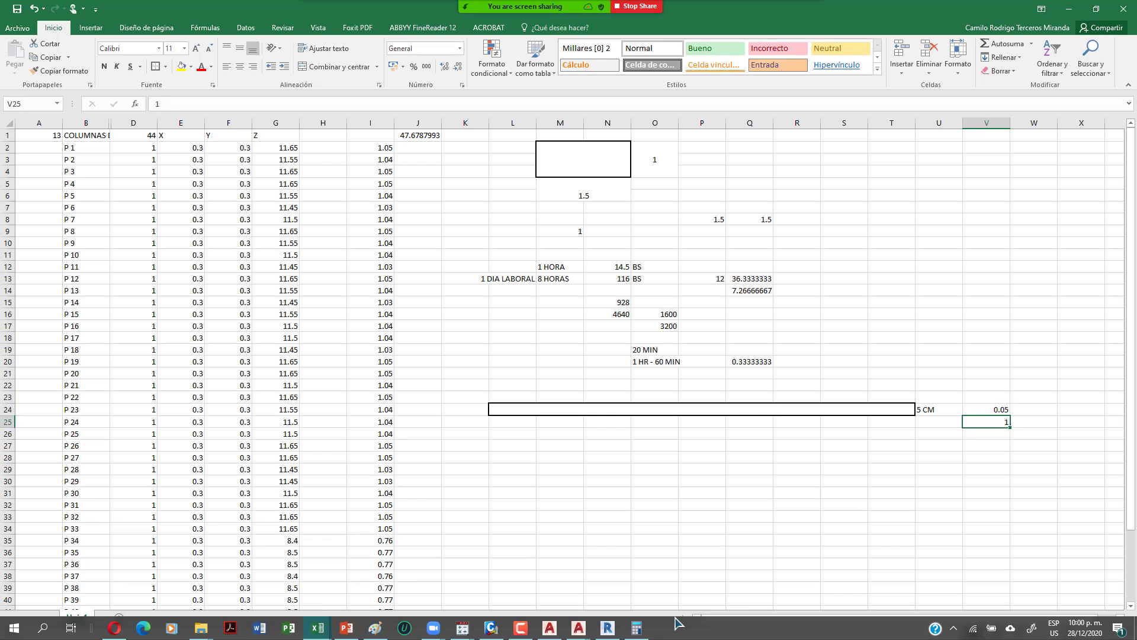
Step: Put the formula 1/V24 in V25 so it shows 20
text(+1/)
key(Up)
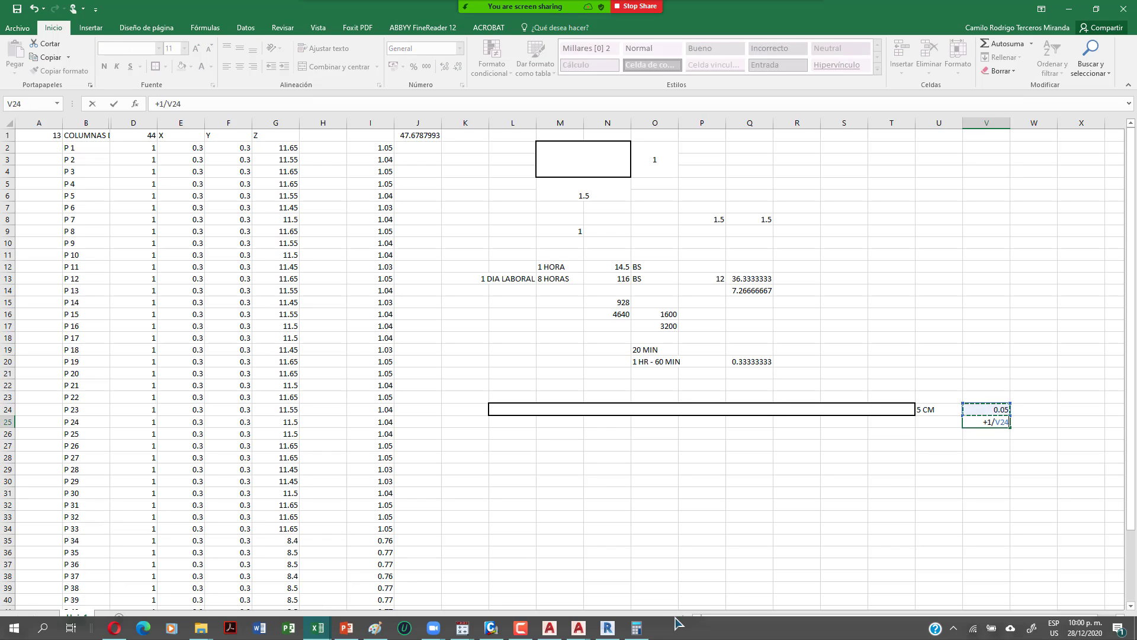
key(Return)
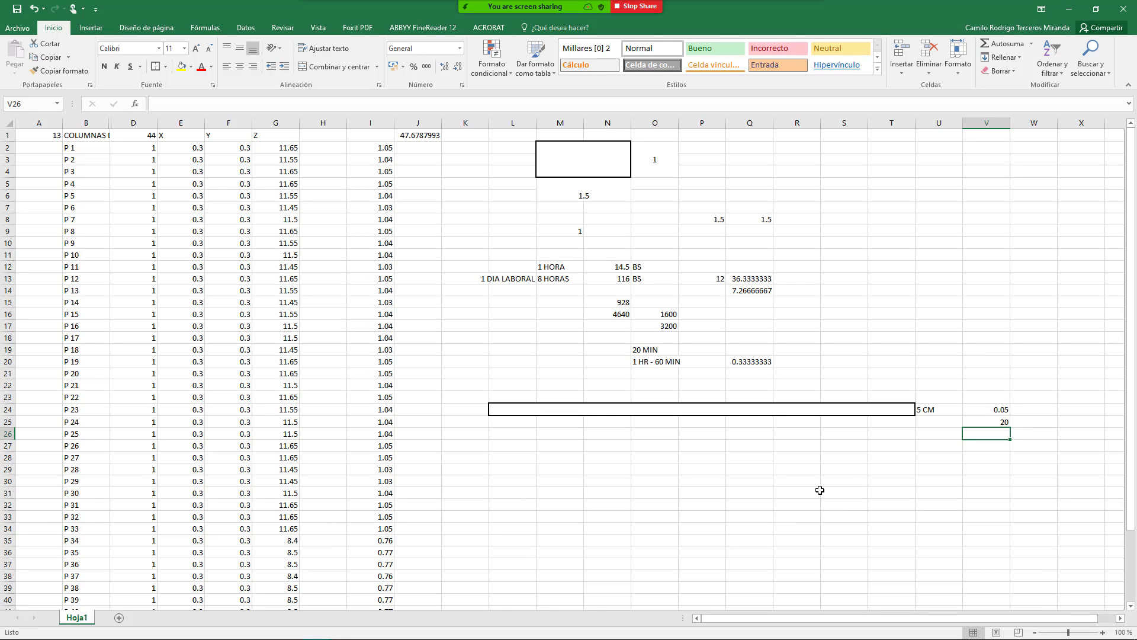
Step: Merge L27:T50 into one large cell with Combinar y centrar and check its border
scroll(670, 465, down, 4)
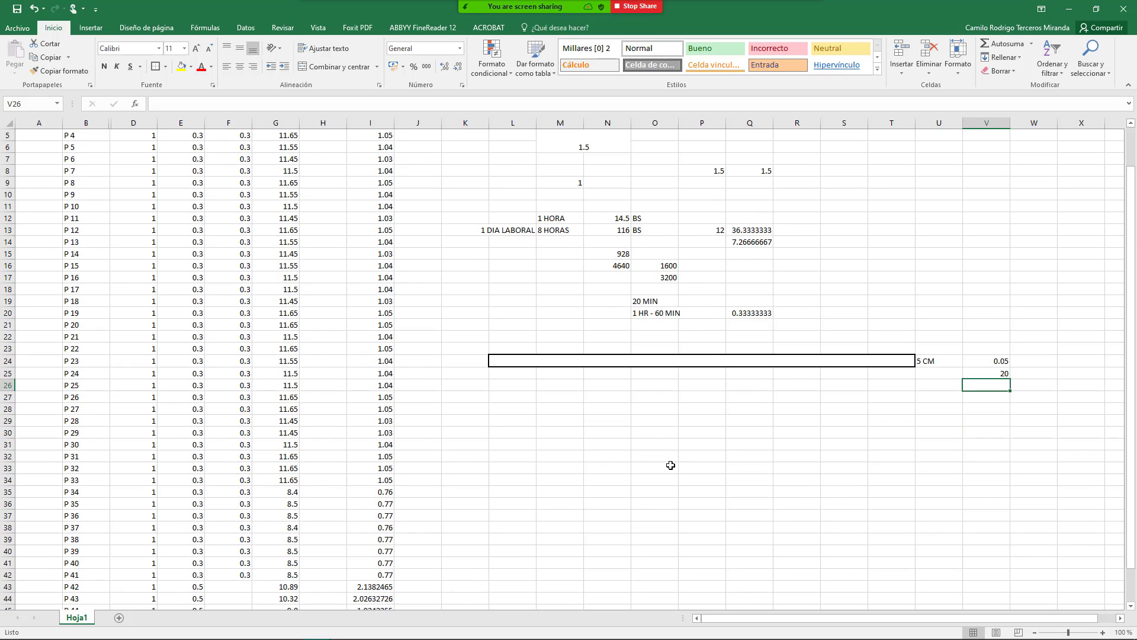
drag(519, 299, 882, 579)
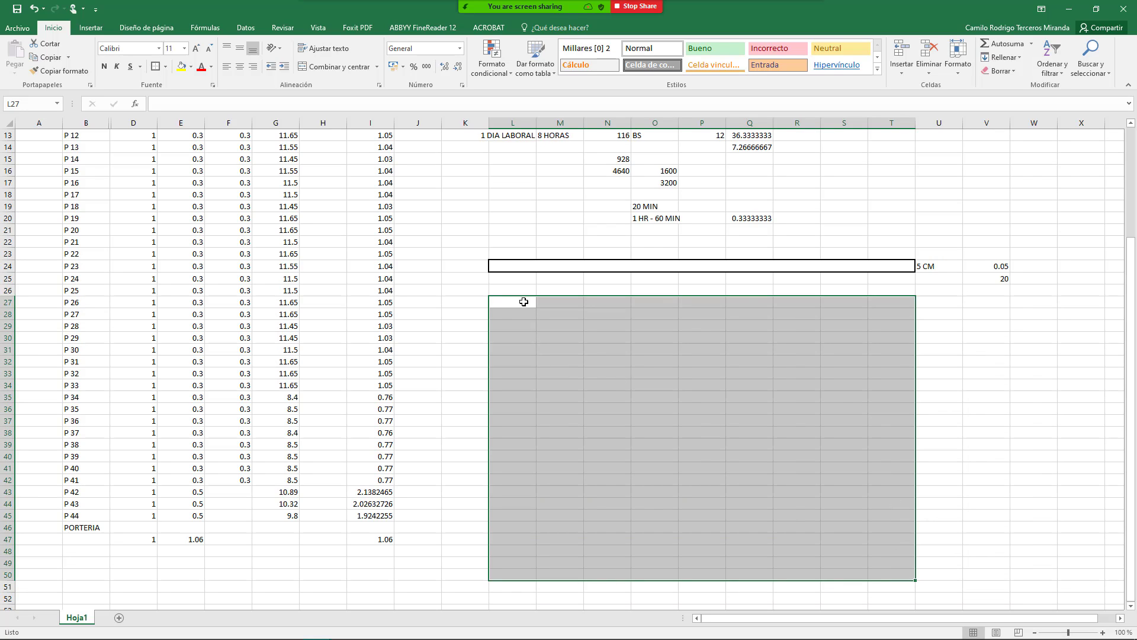
click(519, 305)
drag(518, 305, 895, 569)
click(327, 67)
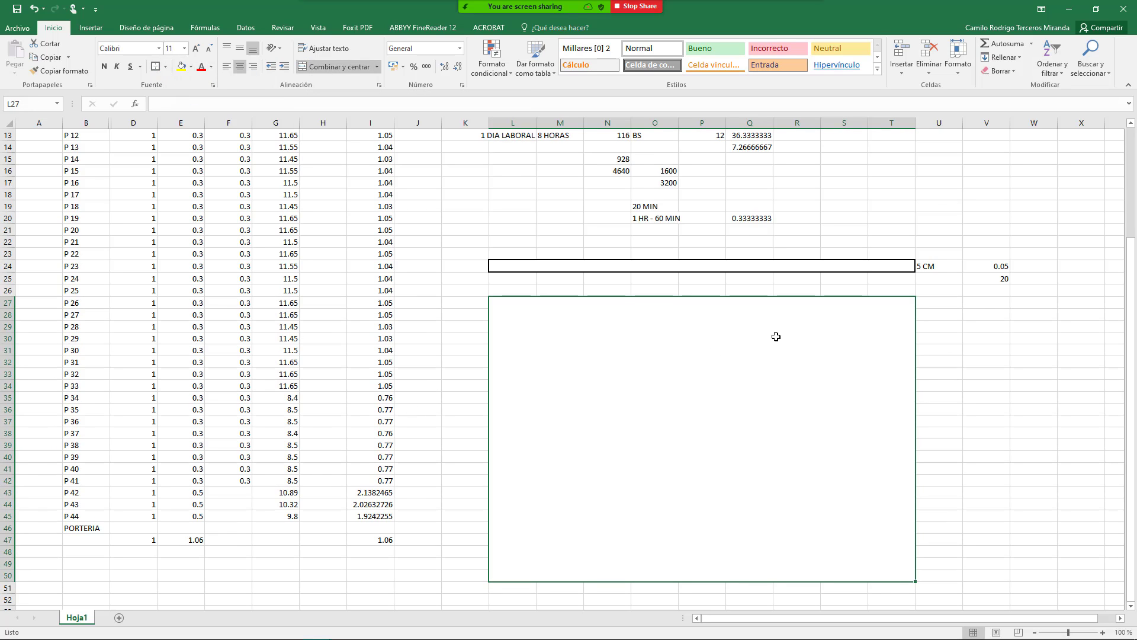
scroll(776, 336, down, 3)
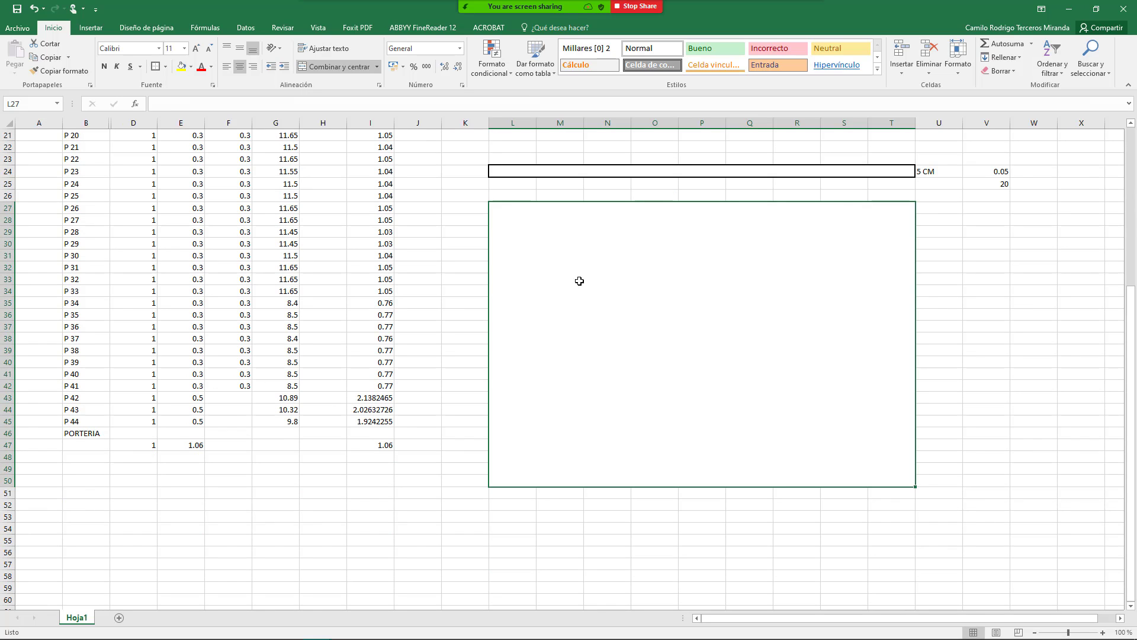
click(971, 267)
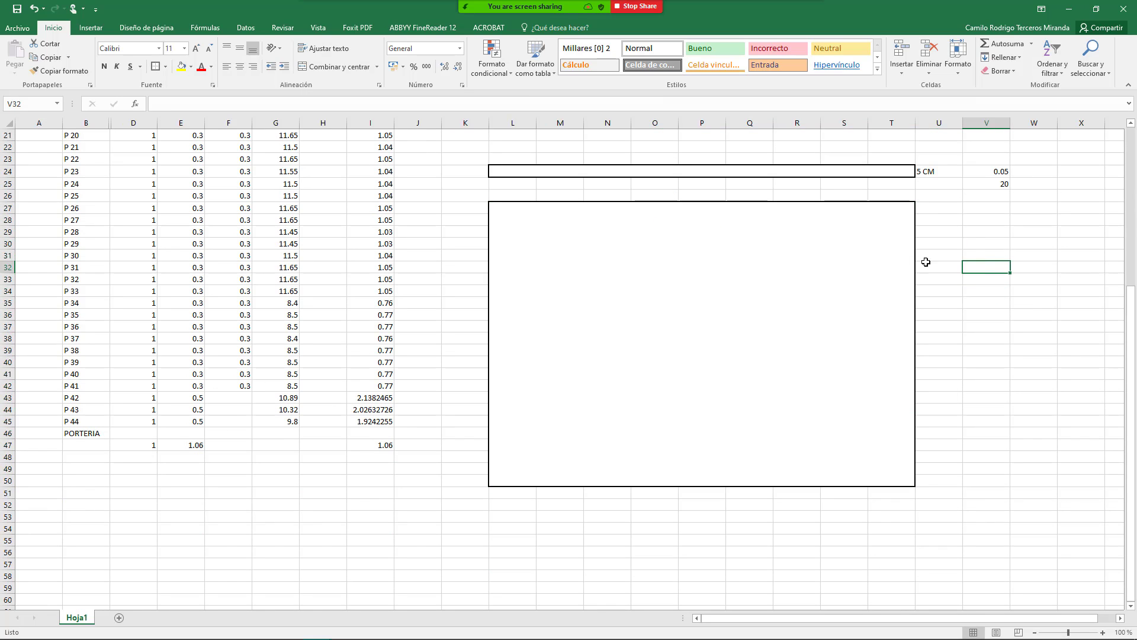
click(492, 204)
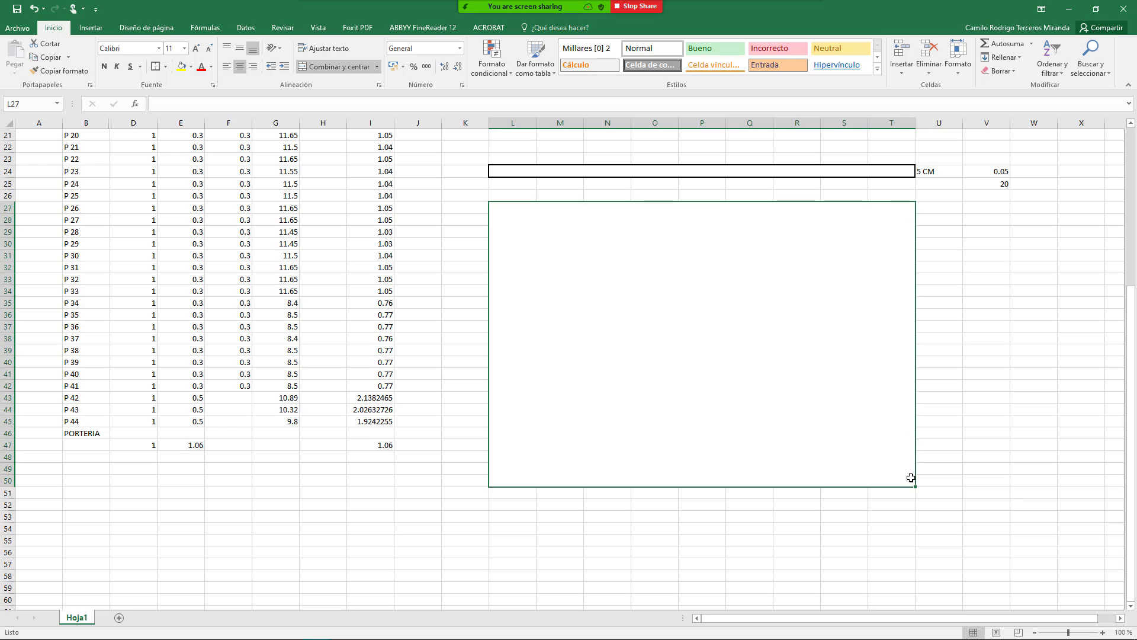
click(504, 493)
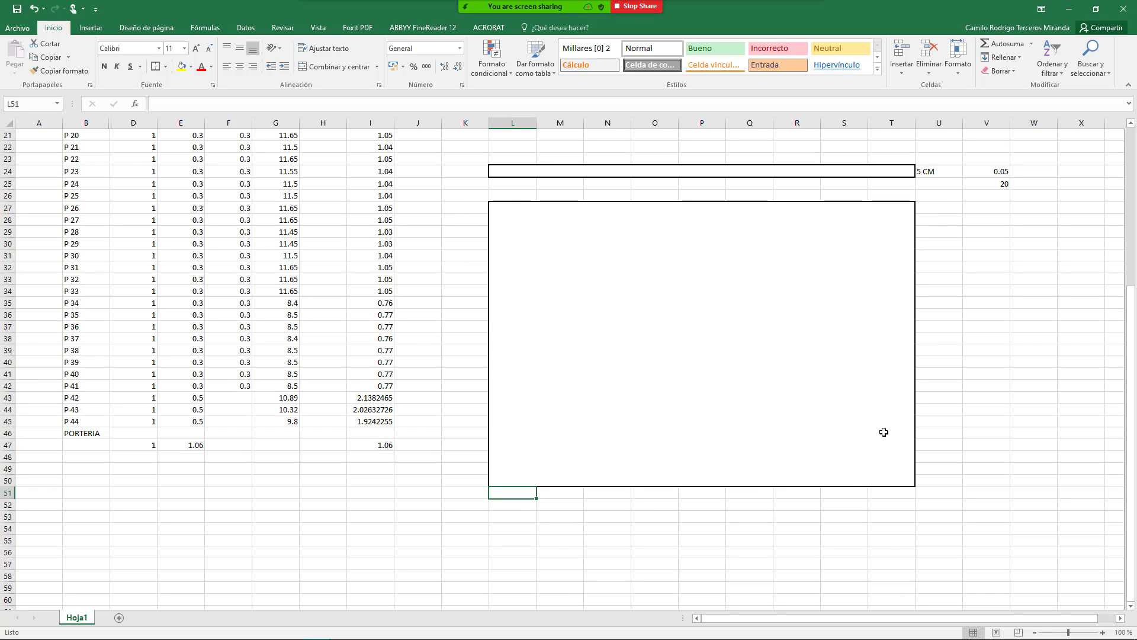
click(705, 494)
click(519, 480)
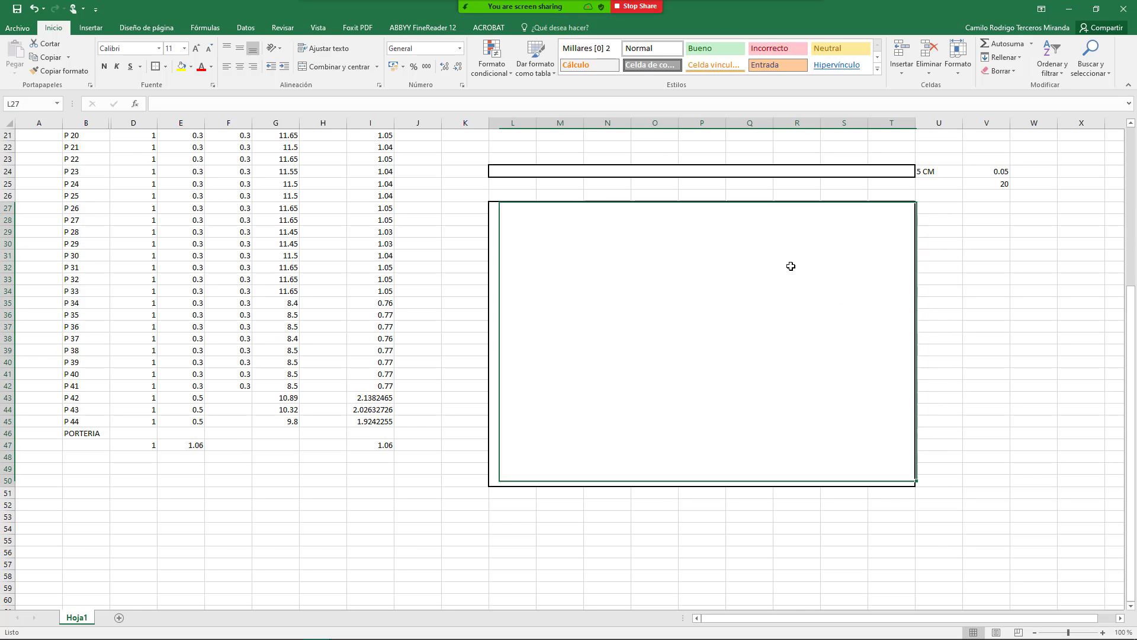
click(590, 6)
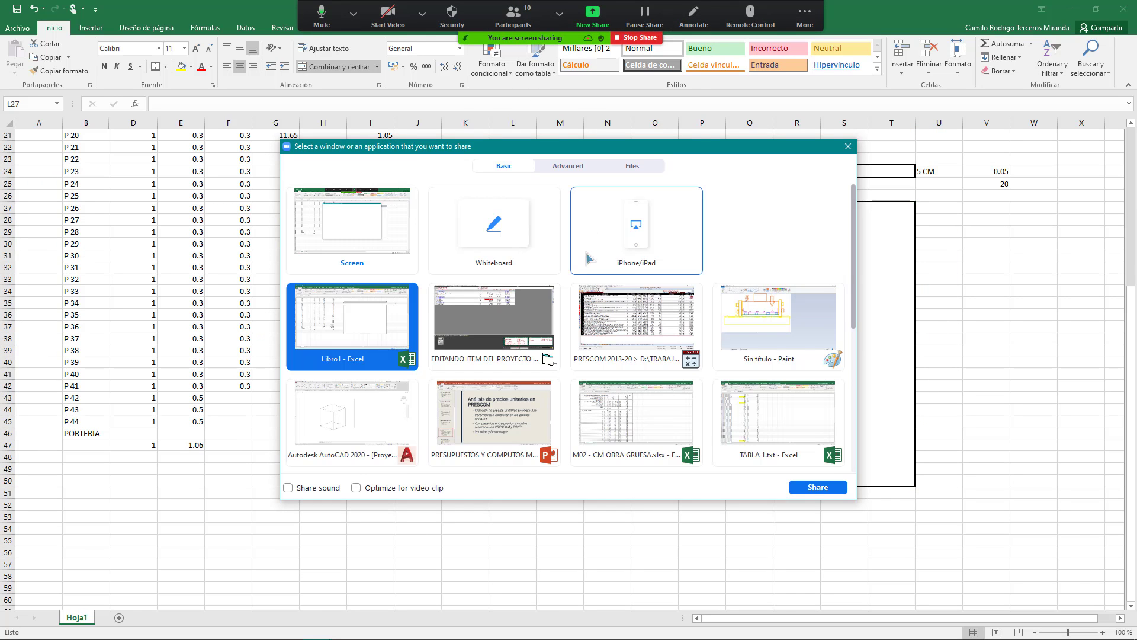
Step: Share the PRESCOM window and review the Albañil 5.0000, Ayudante 8.0000 and cement 200.0000 quantities
double_click(651, 316)
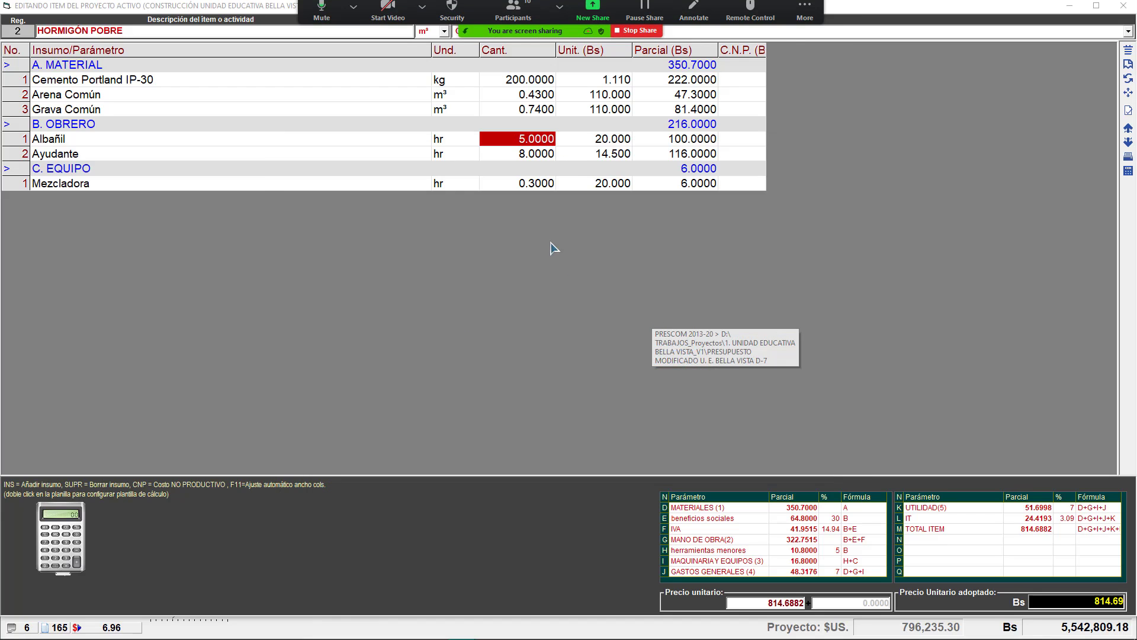
click(550, 158)
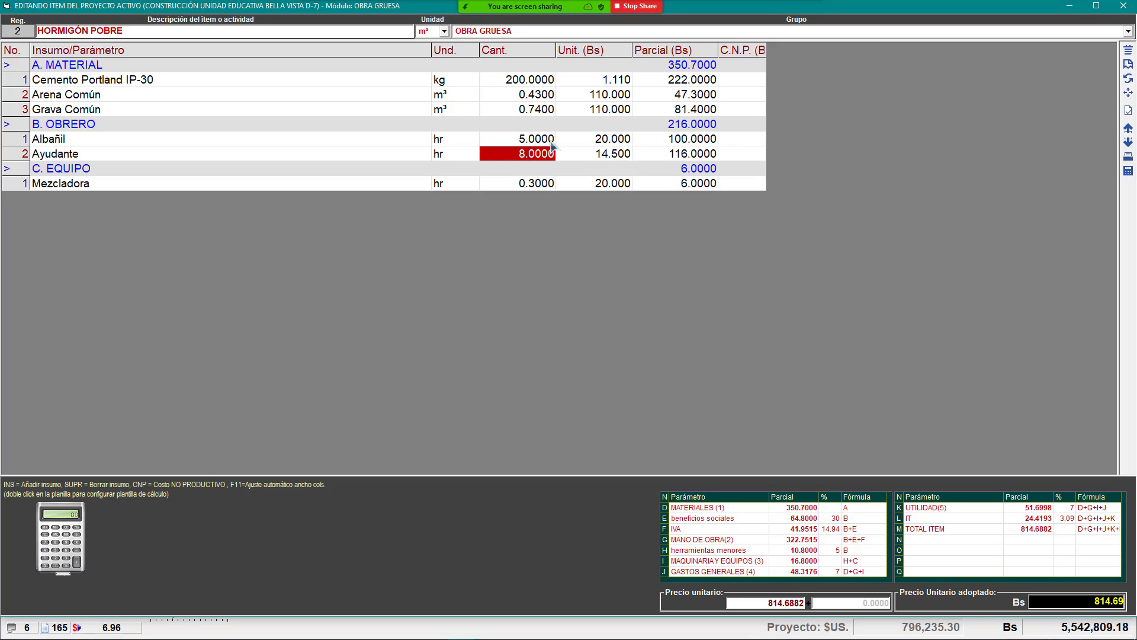
click(551, 143)
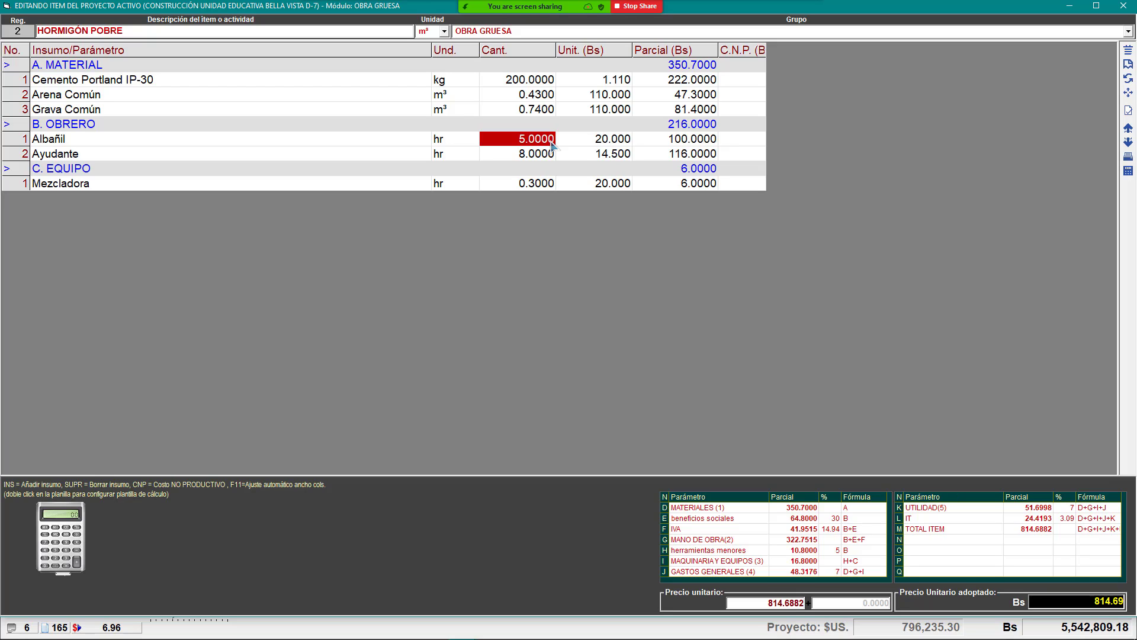
click(522, 155)
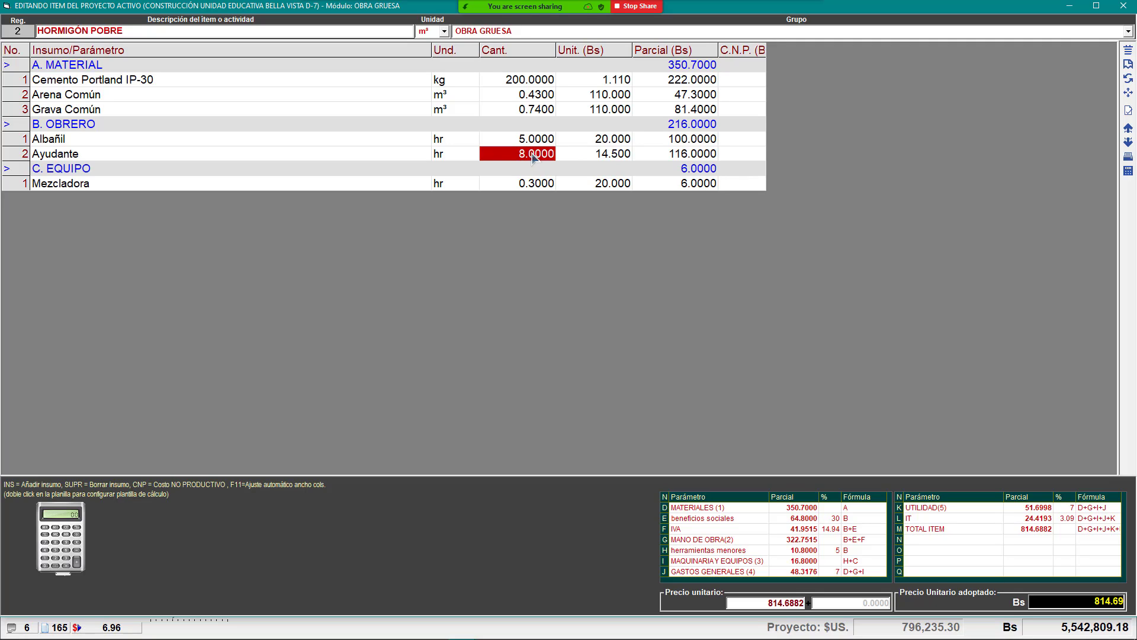
click(532, 84)
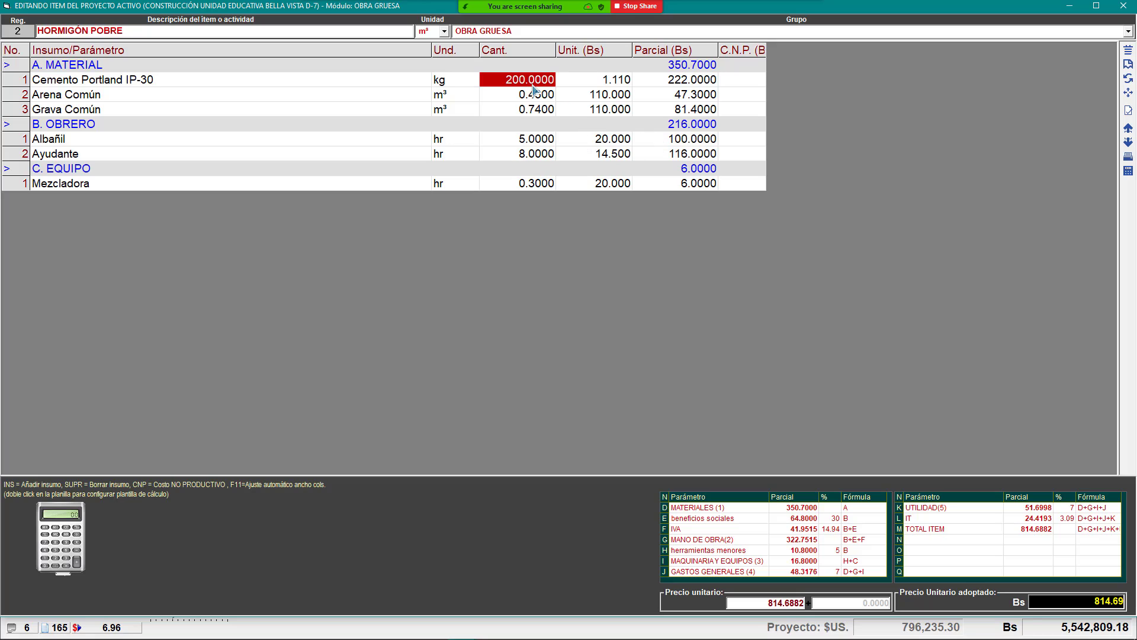
click(514, 143)
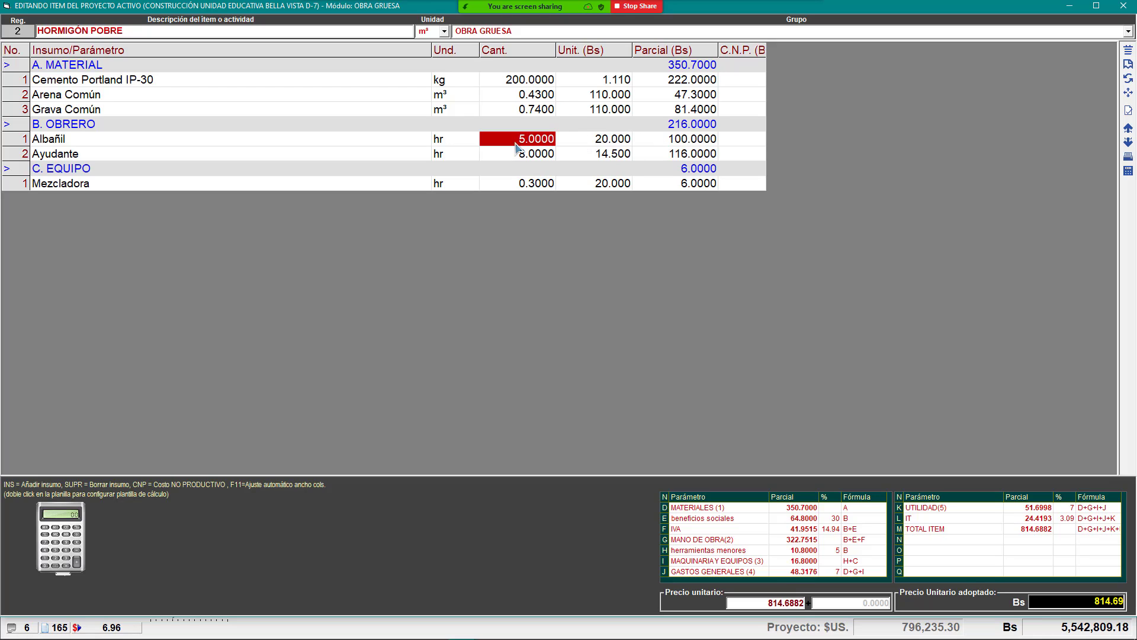
click(510, 156)
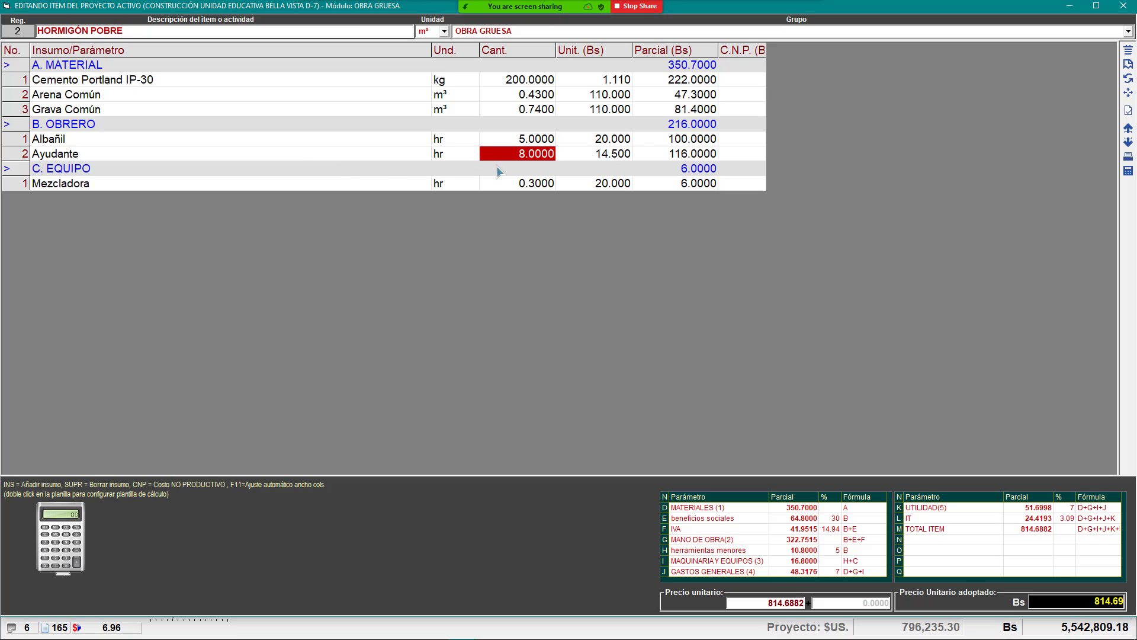
click(533, 144)
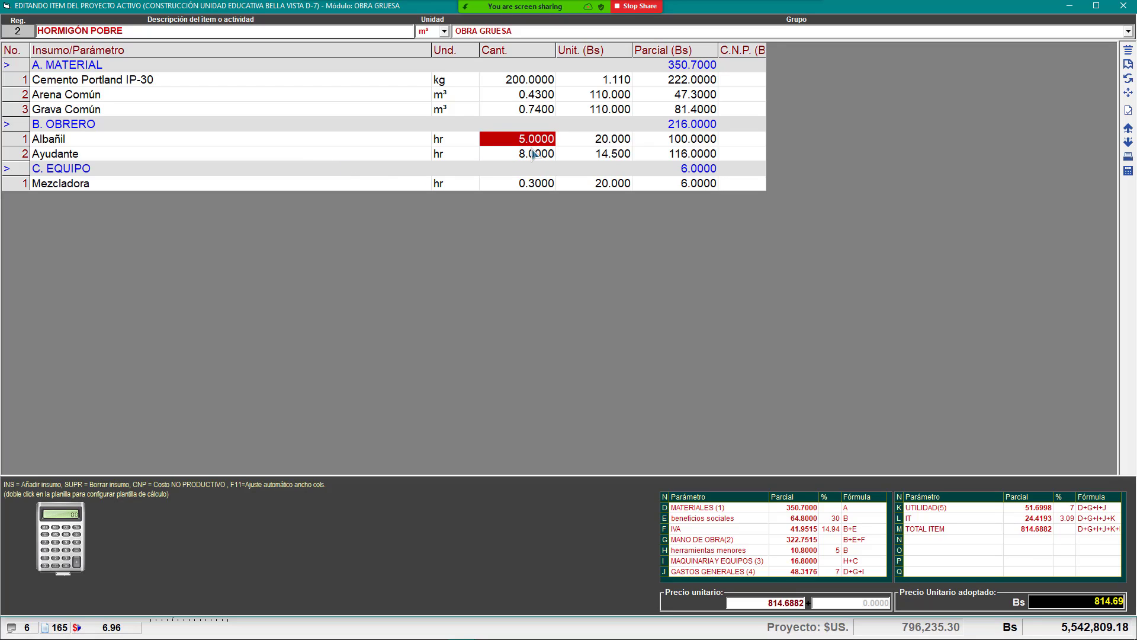
click(533, 155)
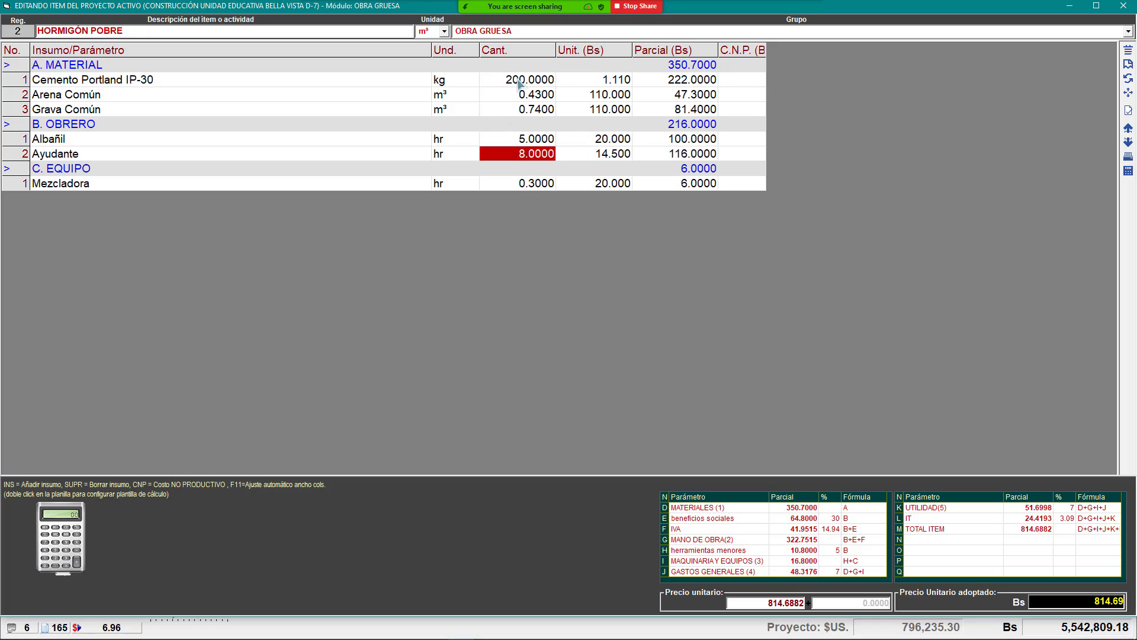
drag(519, 80, 512, 107)
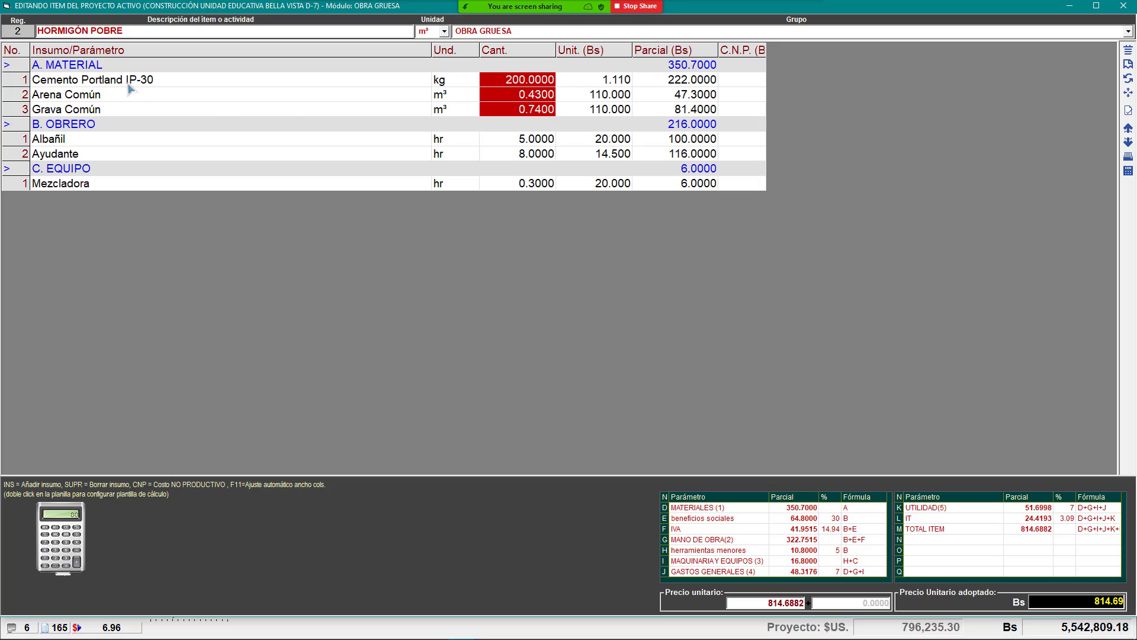
click(203, 82)
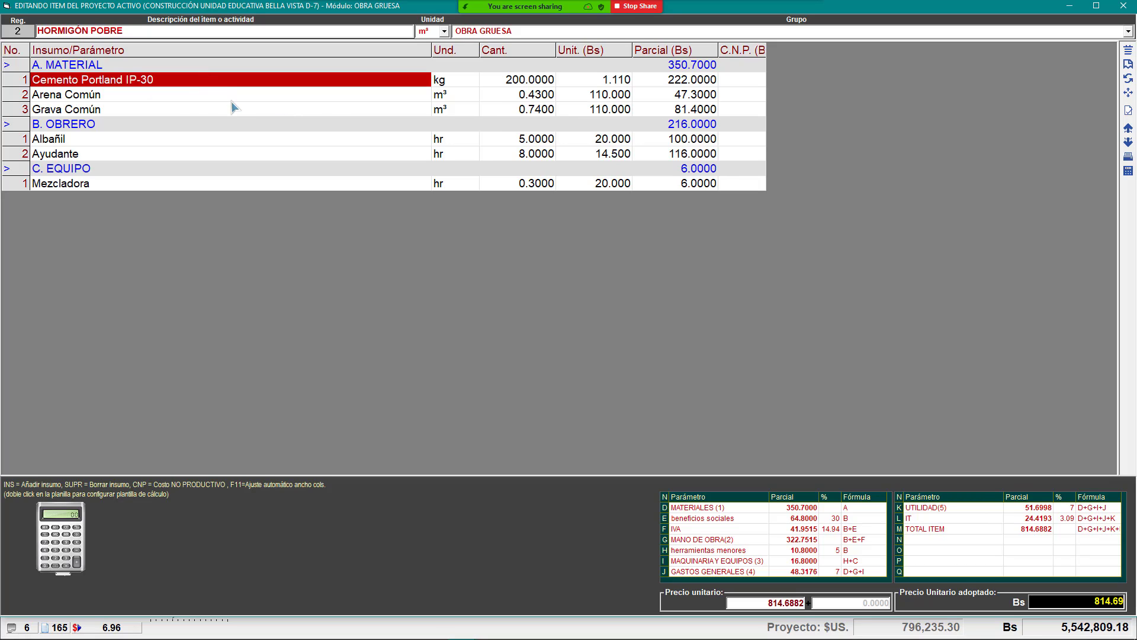
key(Down)
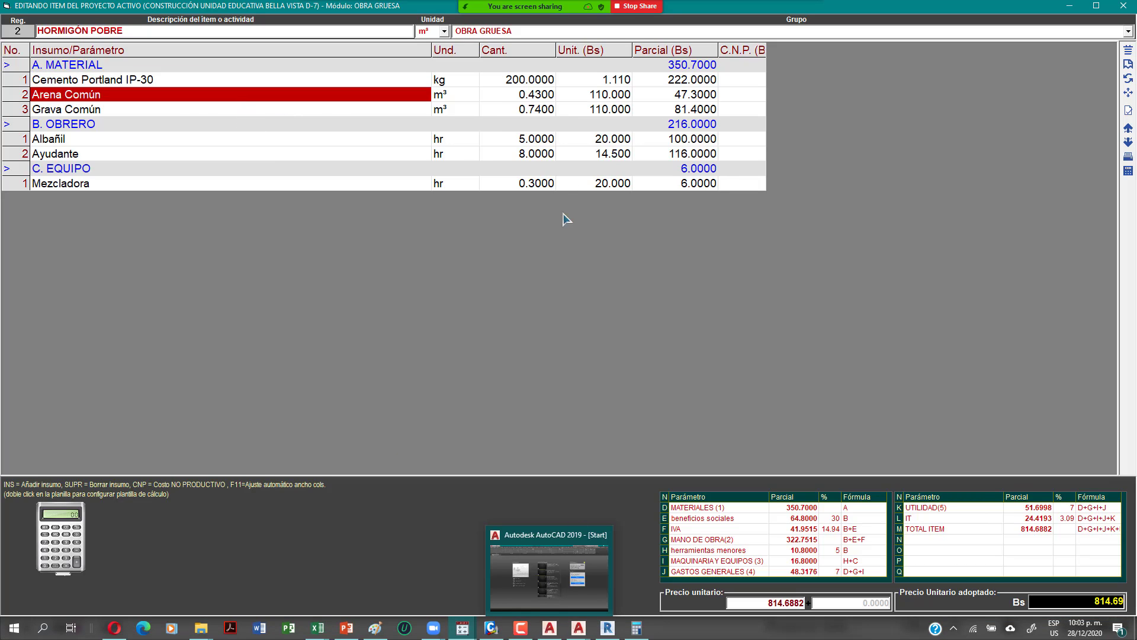
click(618, 81)
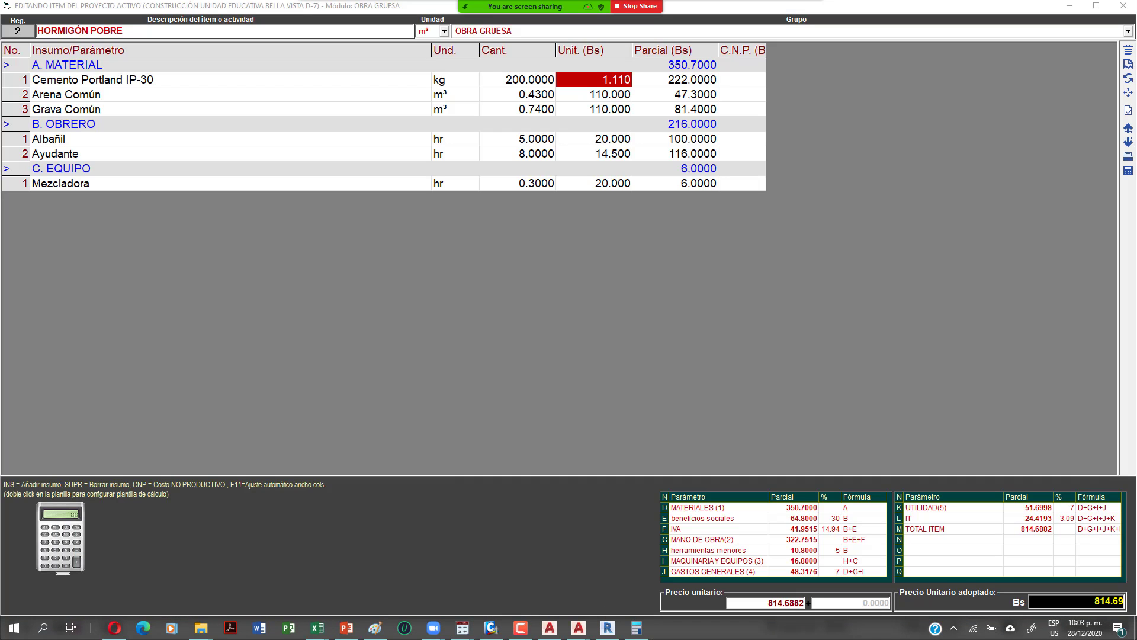
Step: Open Calculator, shrink and move it off the cost table, and compute 1.11 × 50 = 55.5
click(636, 627)
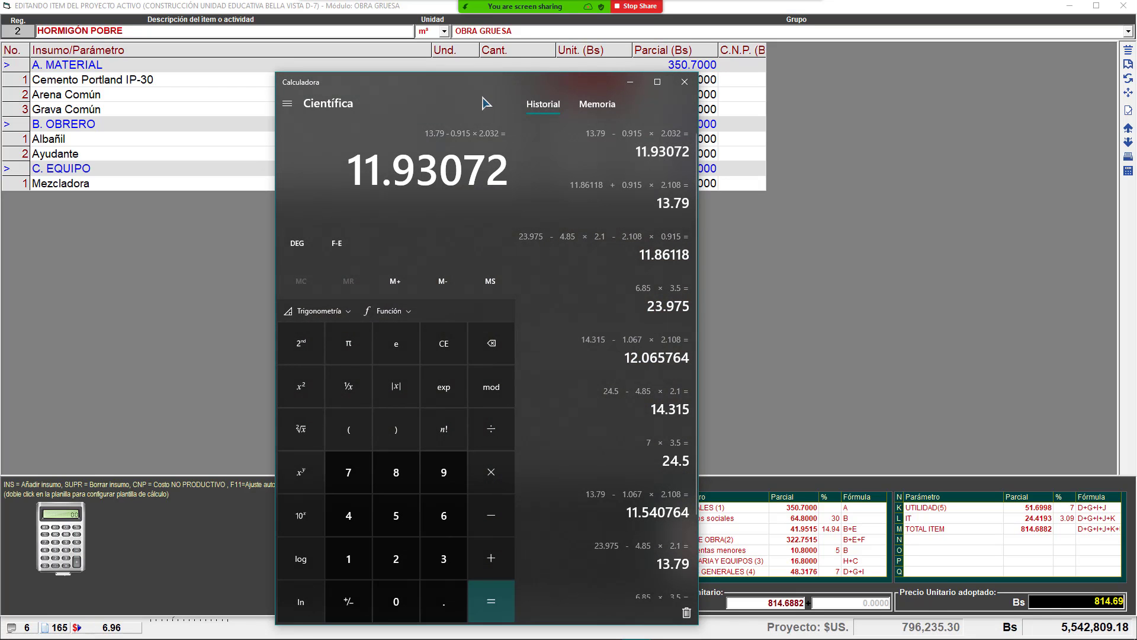
drag(528, 74, 729, 158)
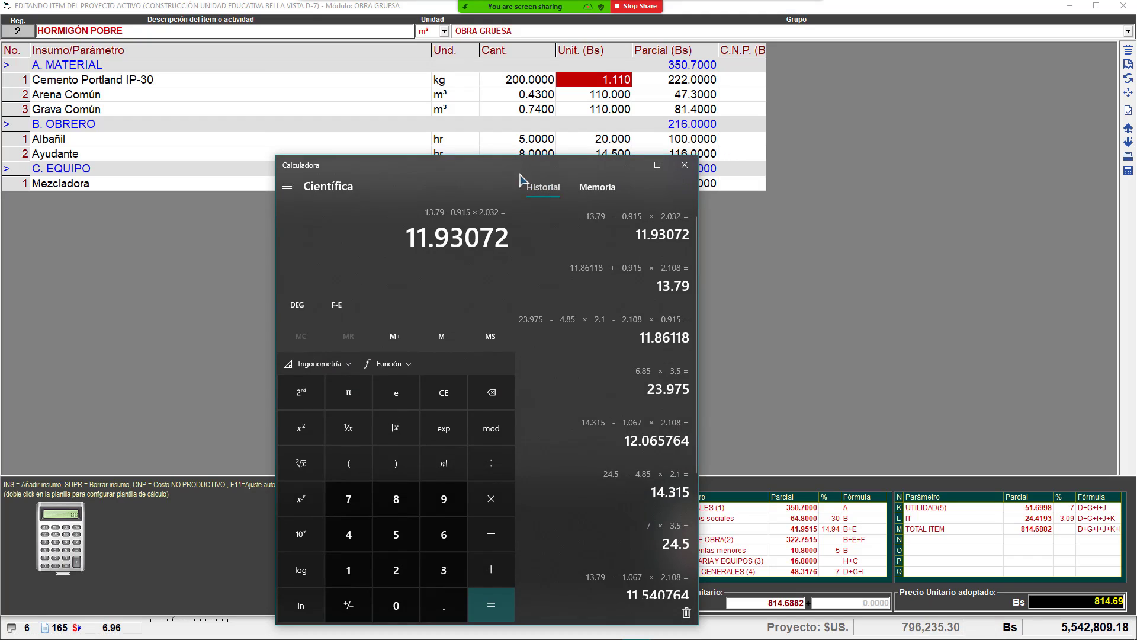
drag(511, 174, 918, 60)
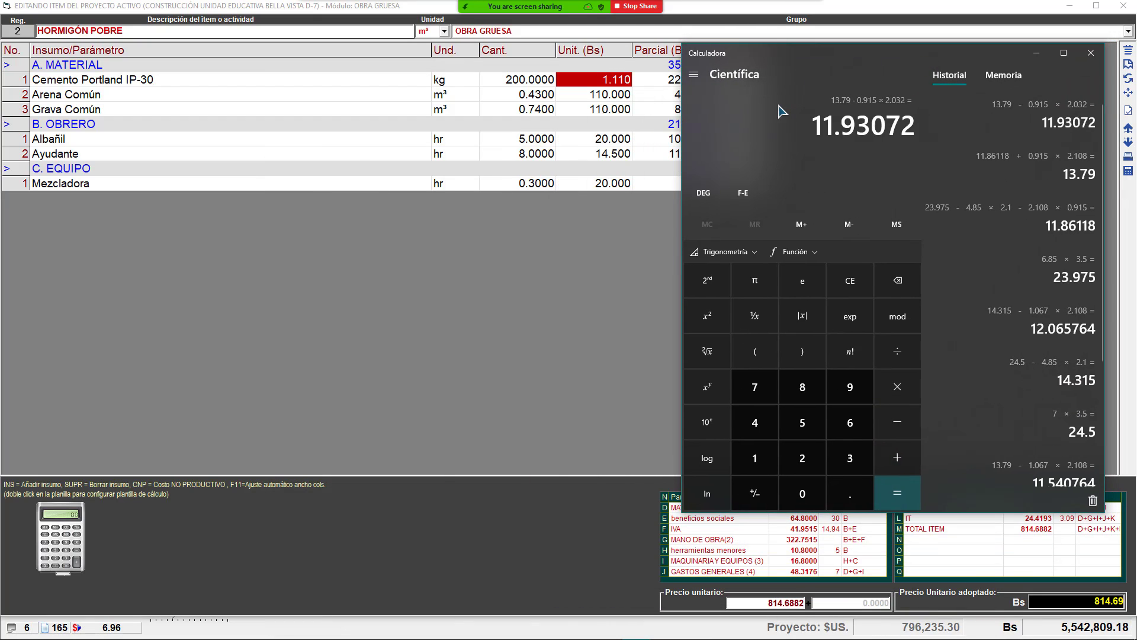
text(1.11)
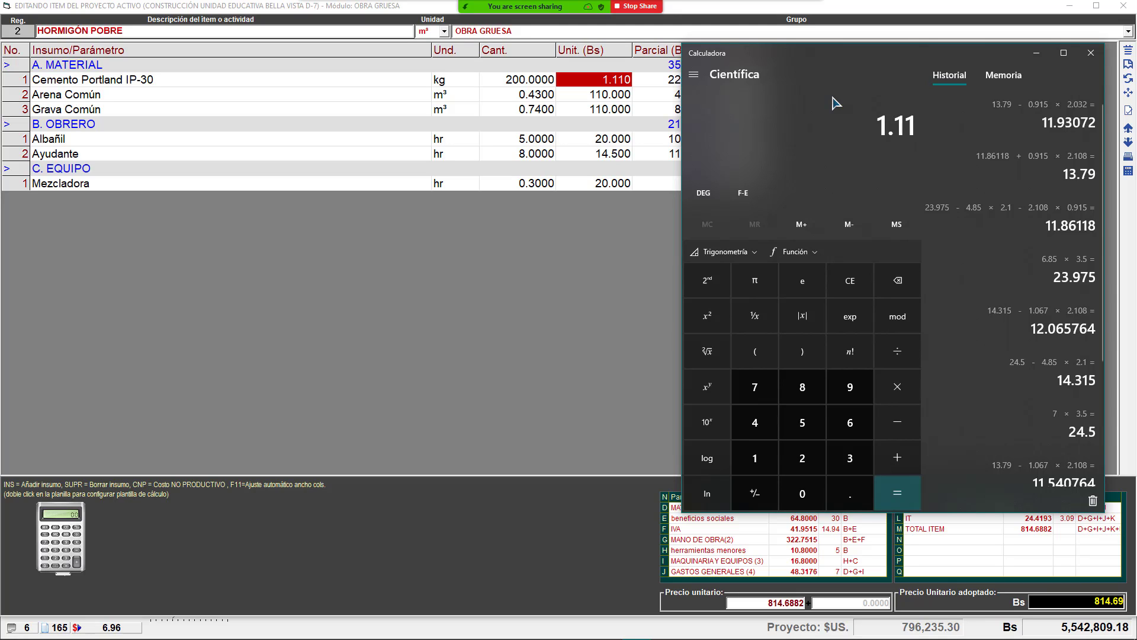
text(*50)
key(Return)
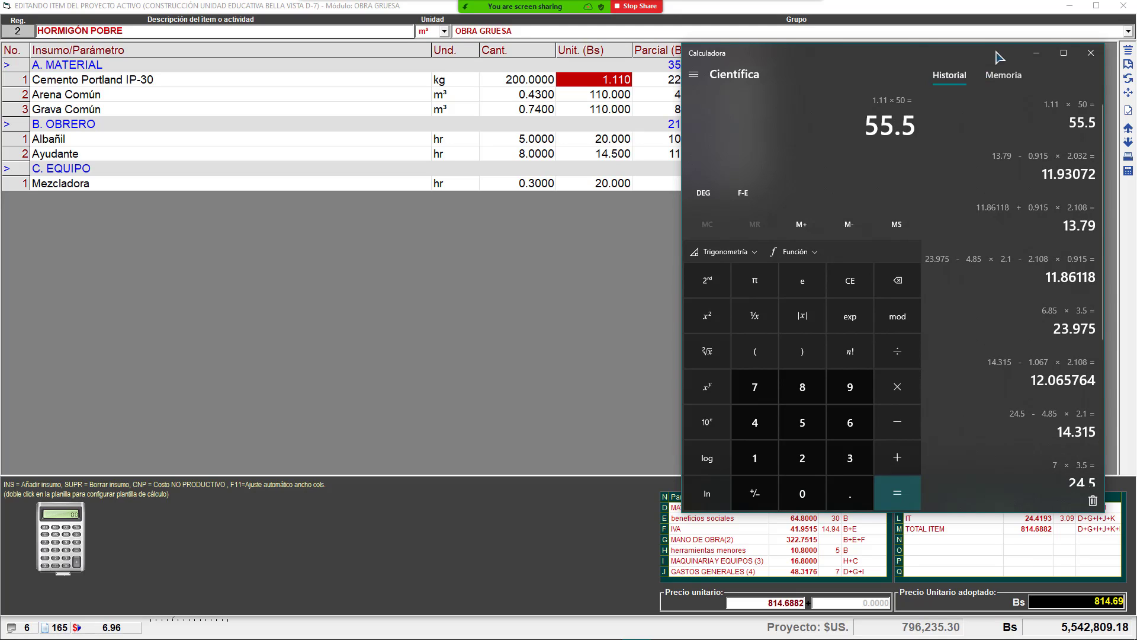
click(1036, 53)
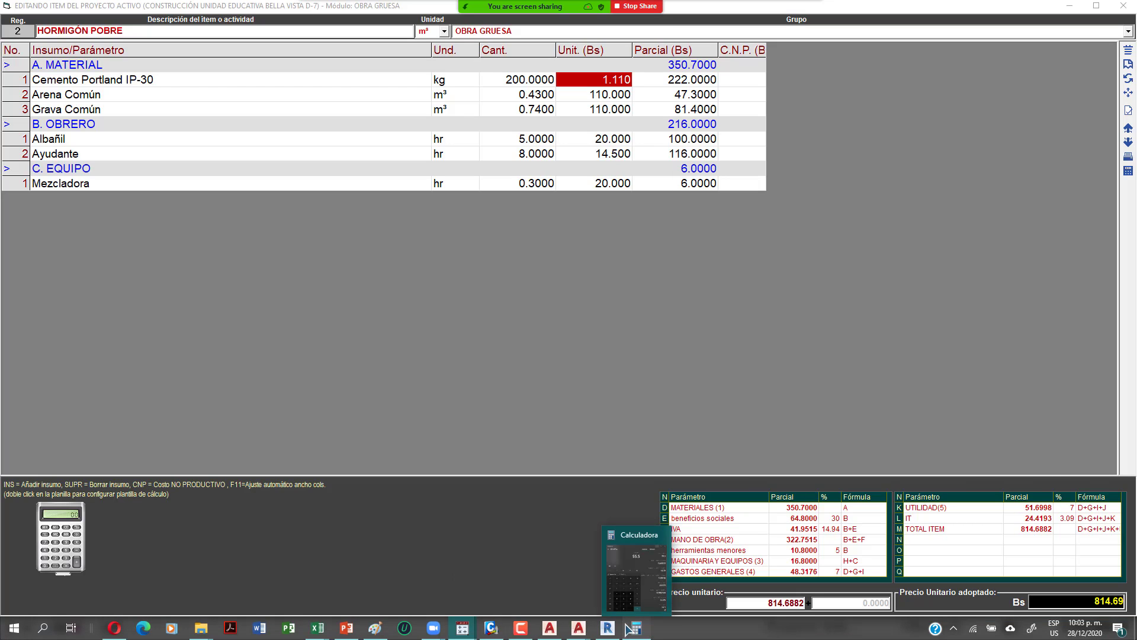
Step: Compute 60 ÷ 50 = 1.2 in Calculator and return to the Hormigón Pobre breakdown
click(633, 628)
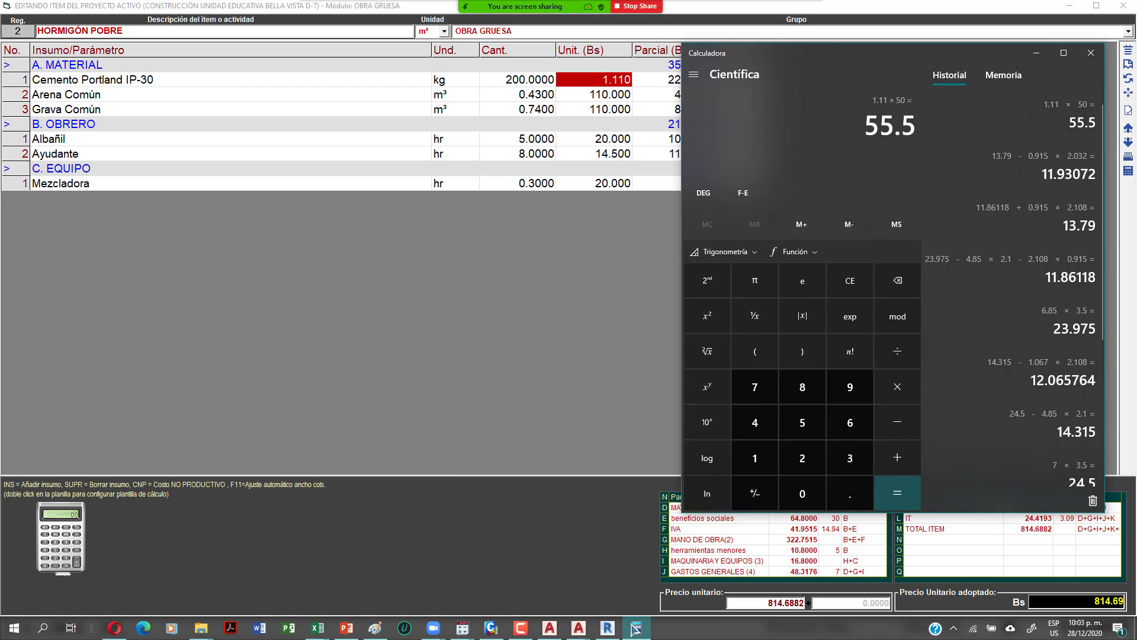
text(60/50)
key(Return)
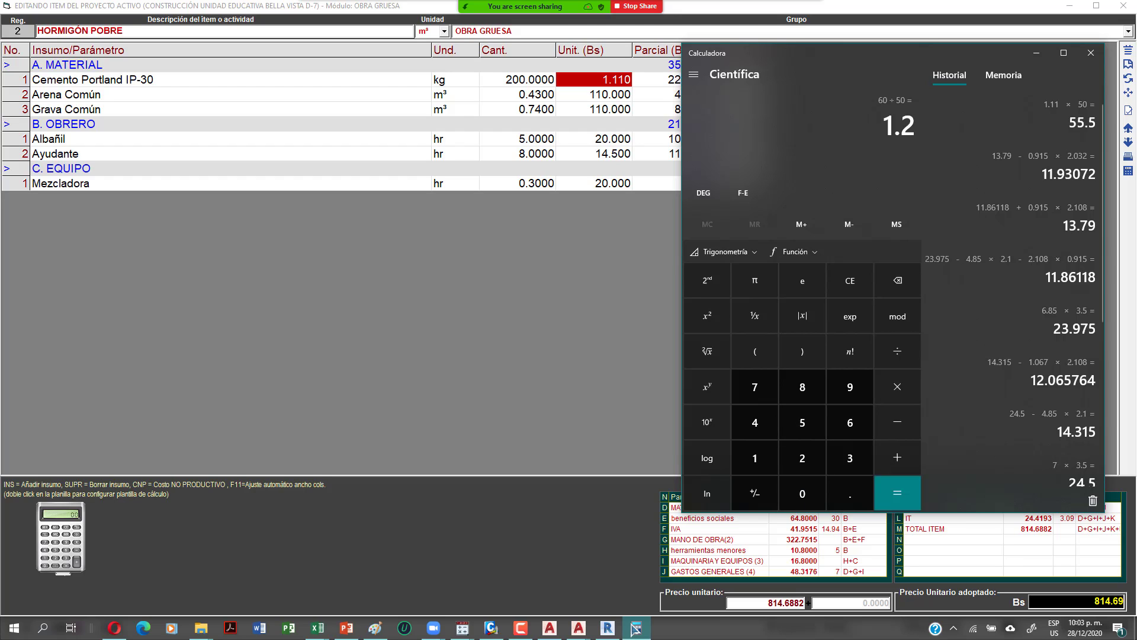
click(600, 84)
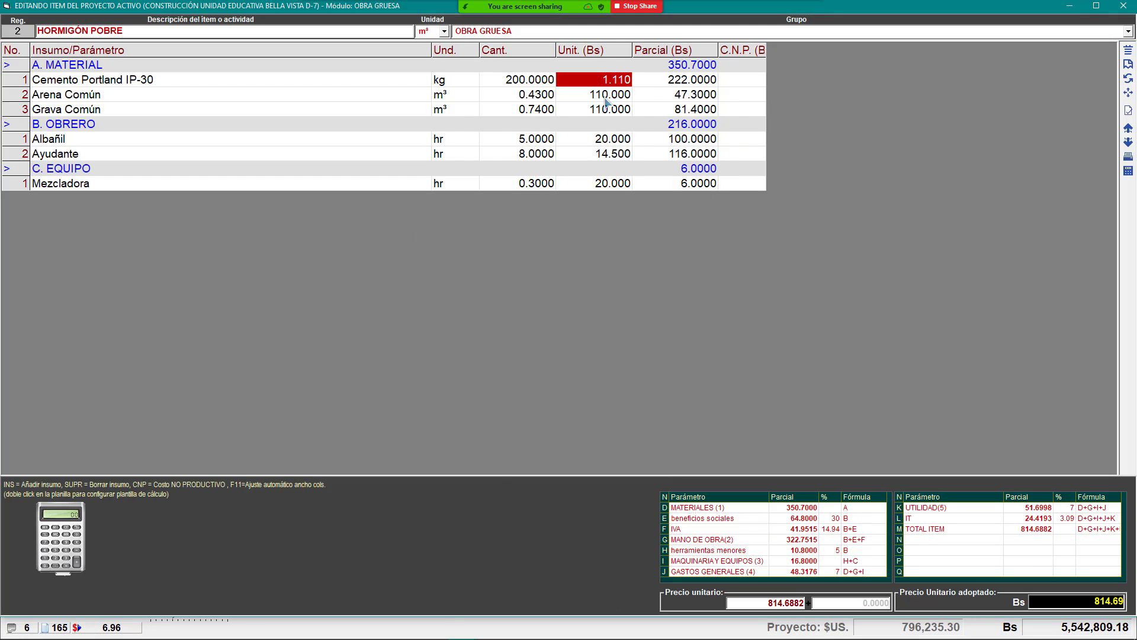
Step: Select the Arena Común and Grava Común 110.000 unit prices and compute 100 ÷ 8 = 12.5
click(605, 97)
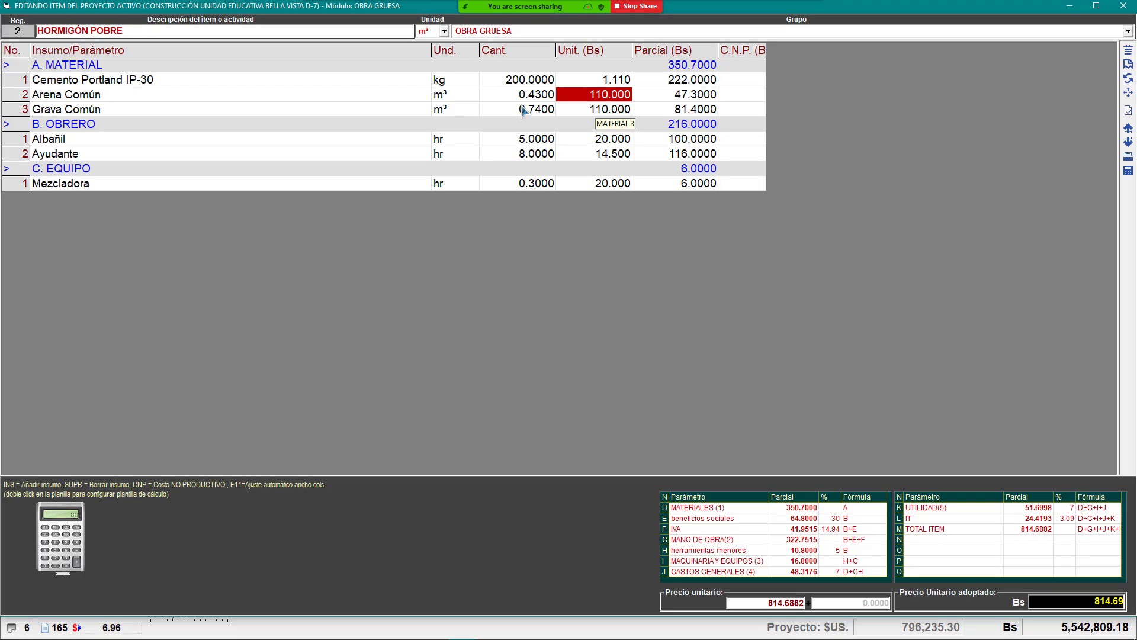
click(580, 114)
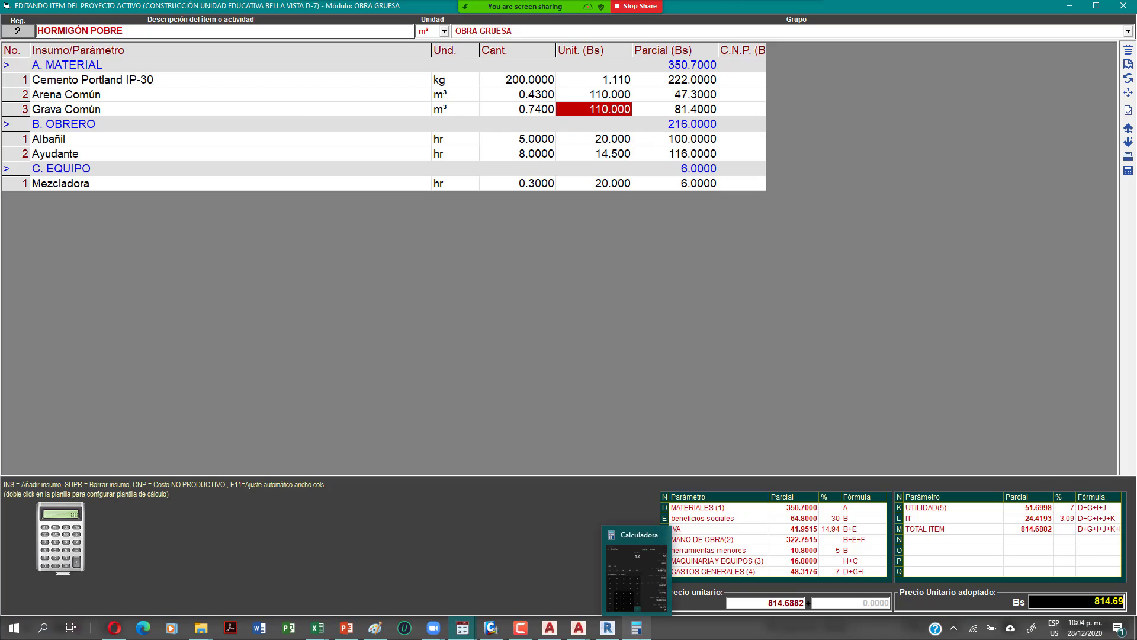
click(636, 628)
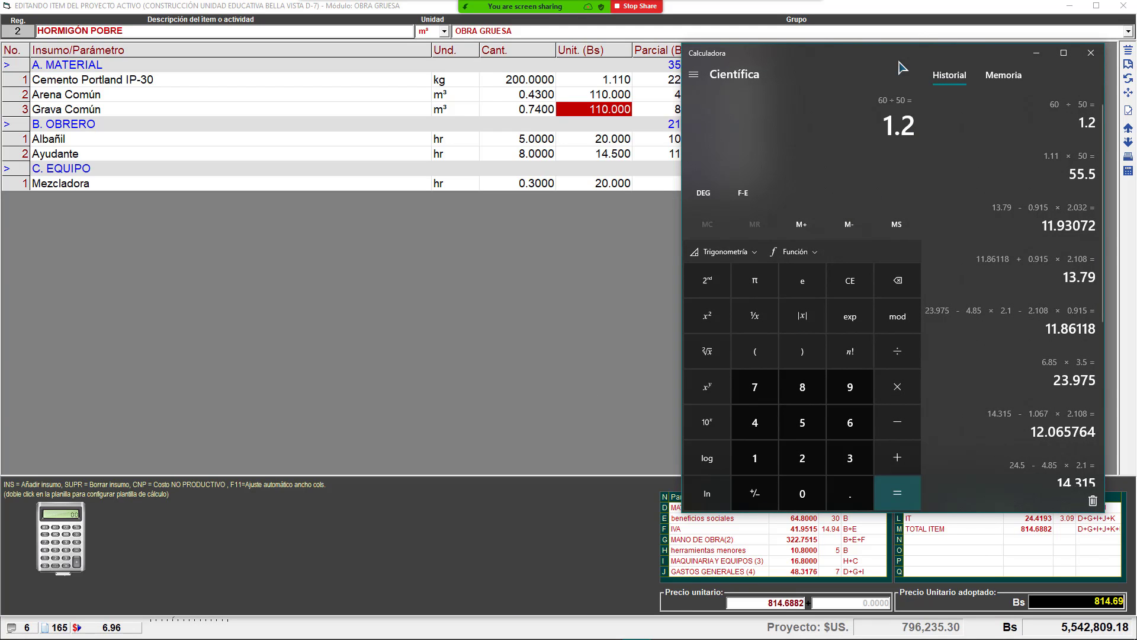
text(100/8)
key(Return)
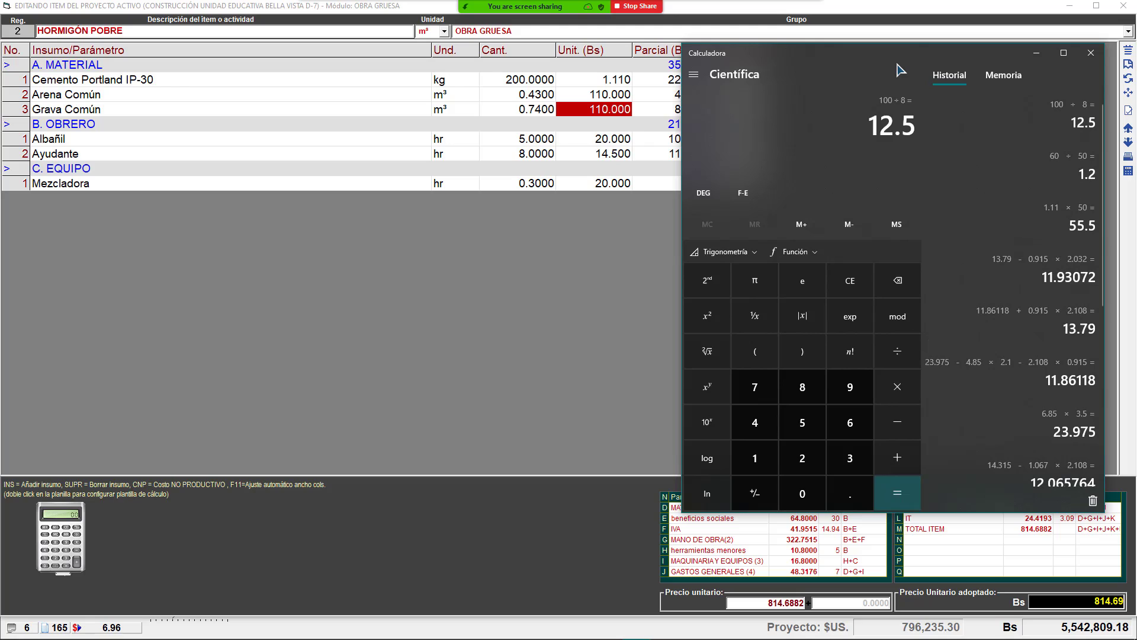
Step: Compute 1000 ÷ 8 = 125 and recheck the Arena Común and Grava Común unit prices
text(100)
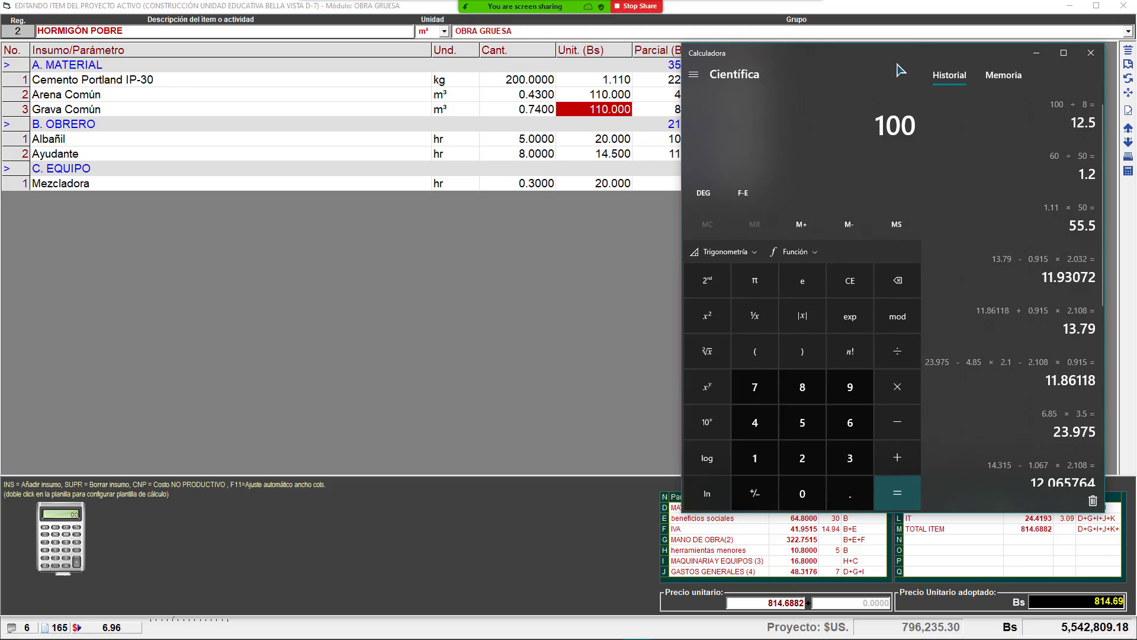
text(0/8)
key(Return)
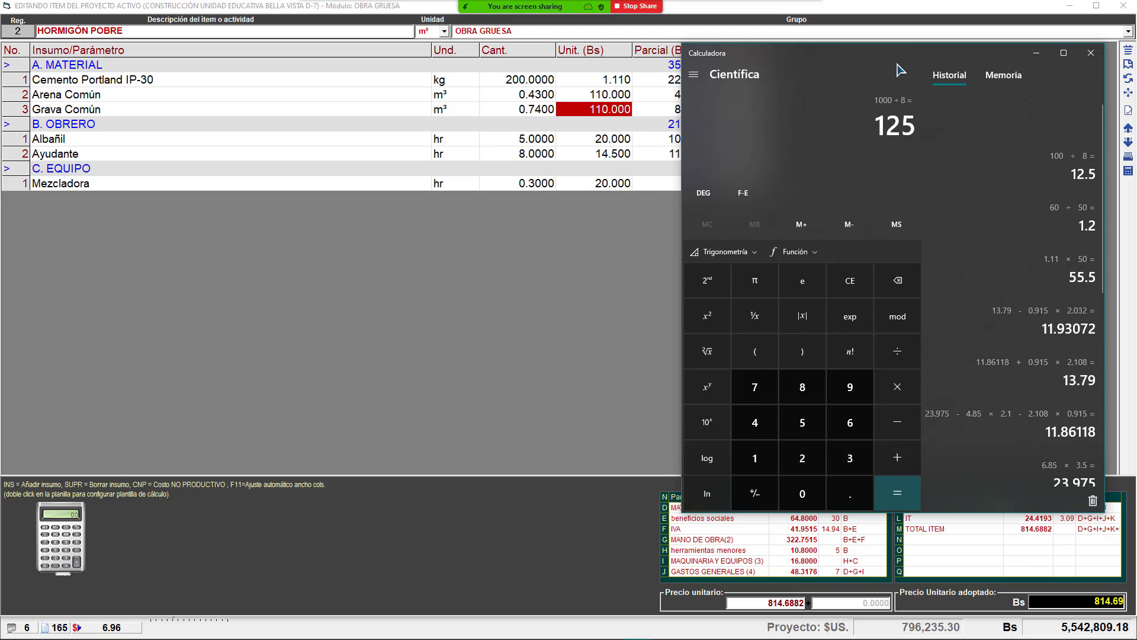
click(600, 95)
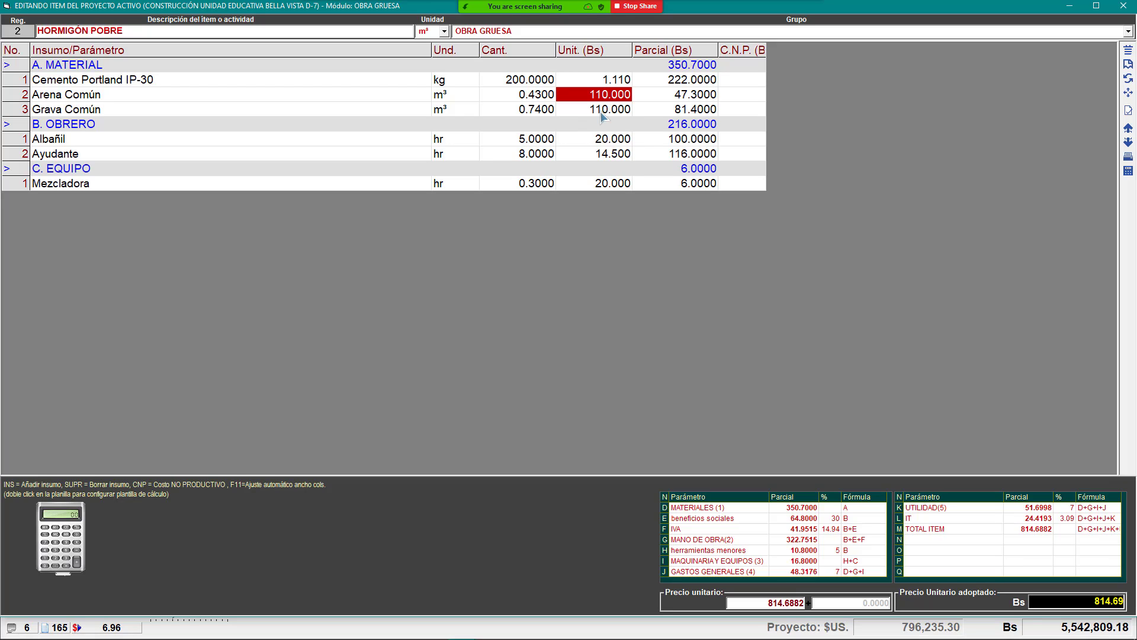
click(603, 110)
click(605, 99)
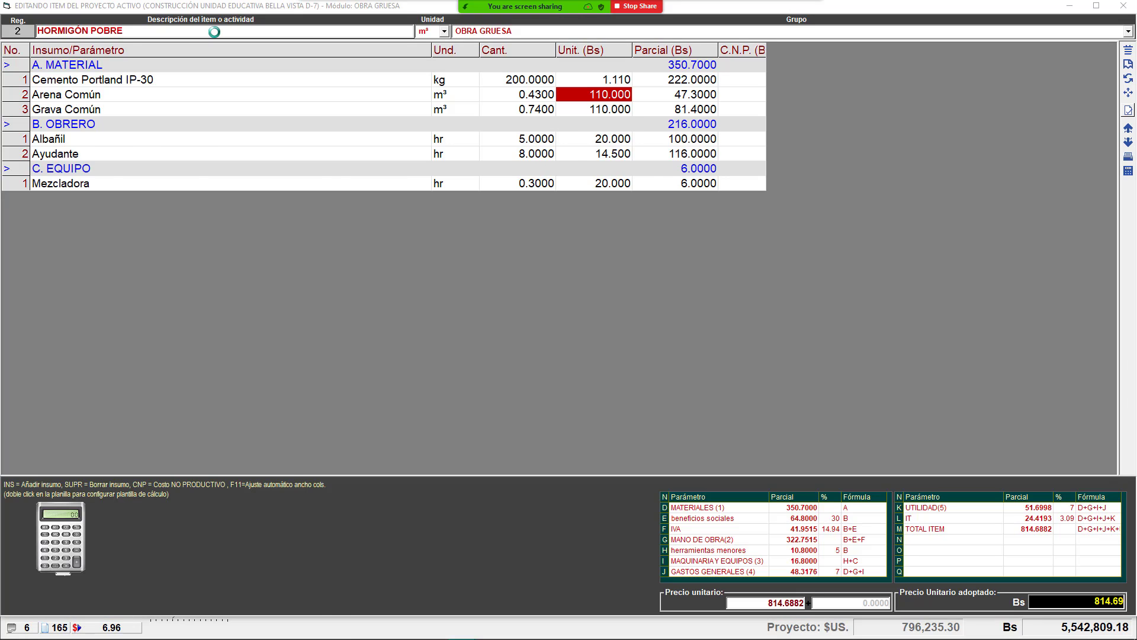
Step: Close the item editor, then select the Zapatas, Vigas de Fundación and row 11 excavation items
key(Escape)
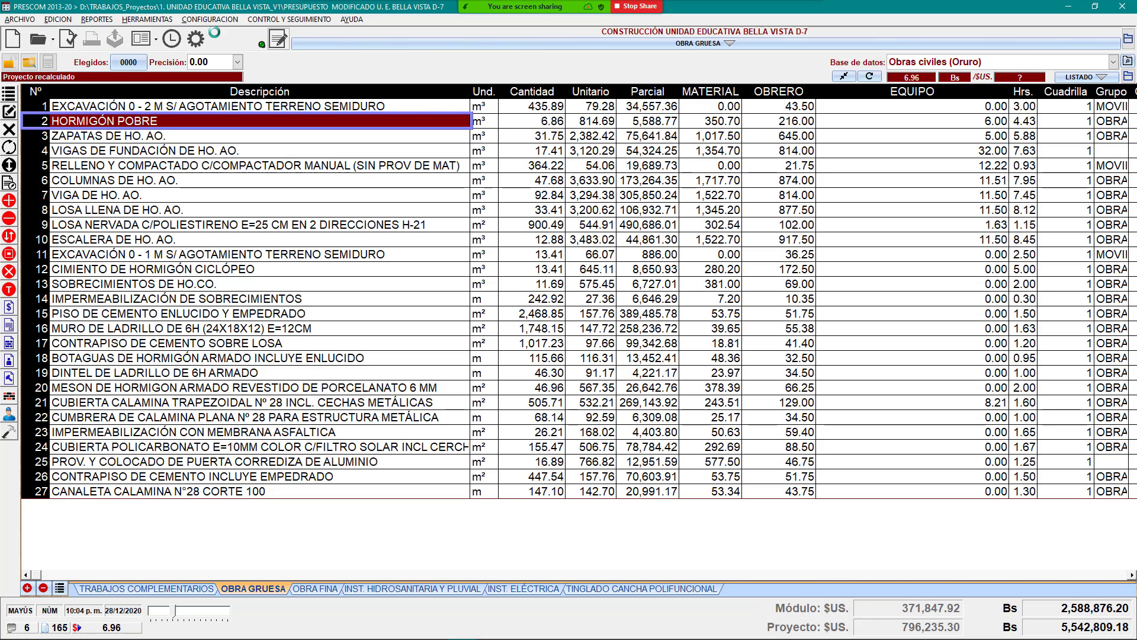
click(213, 180)
click(147, 138)
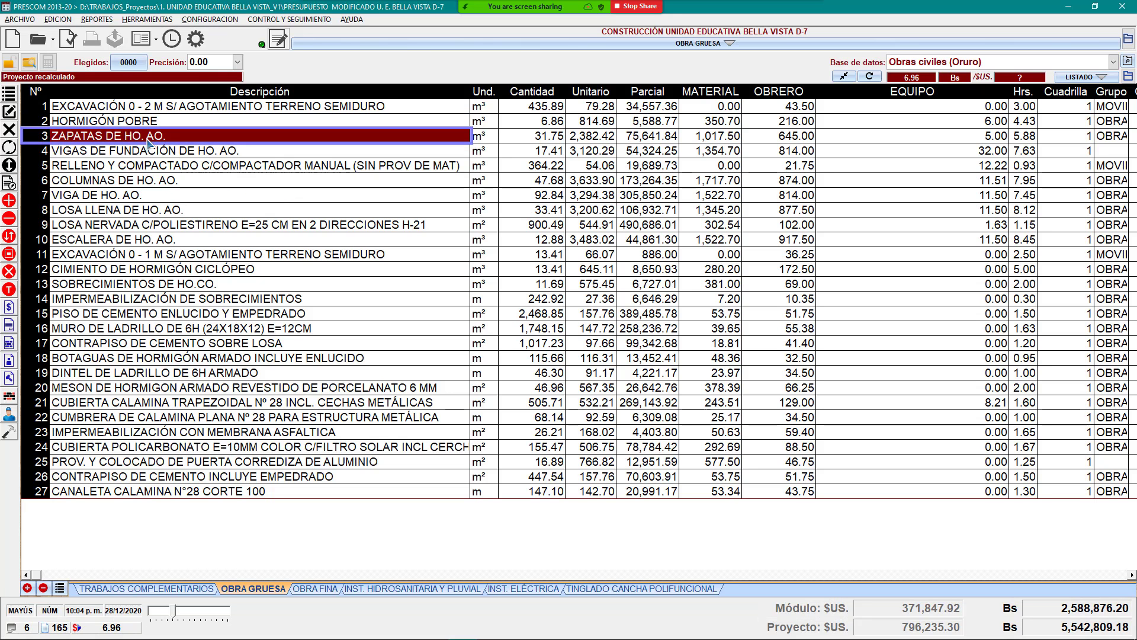
click(149, 152)
click(218, 258)
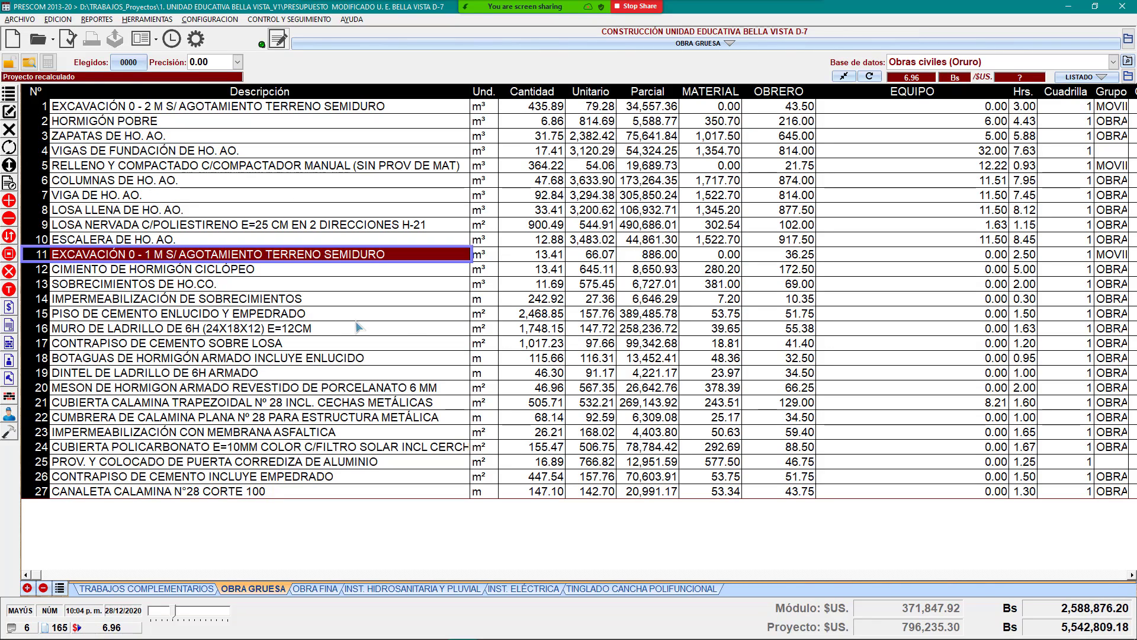